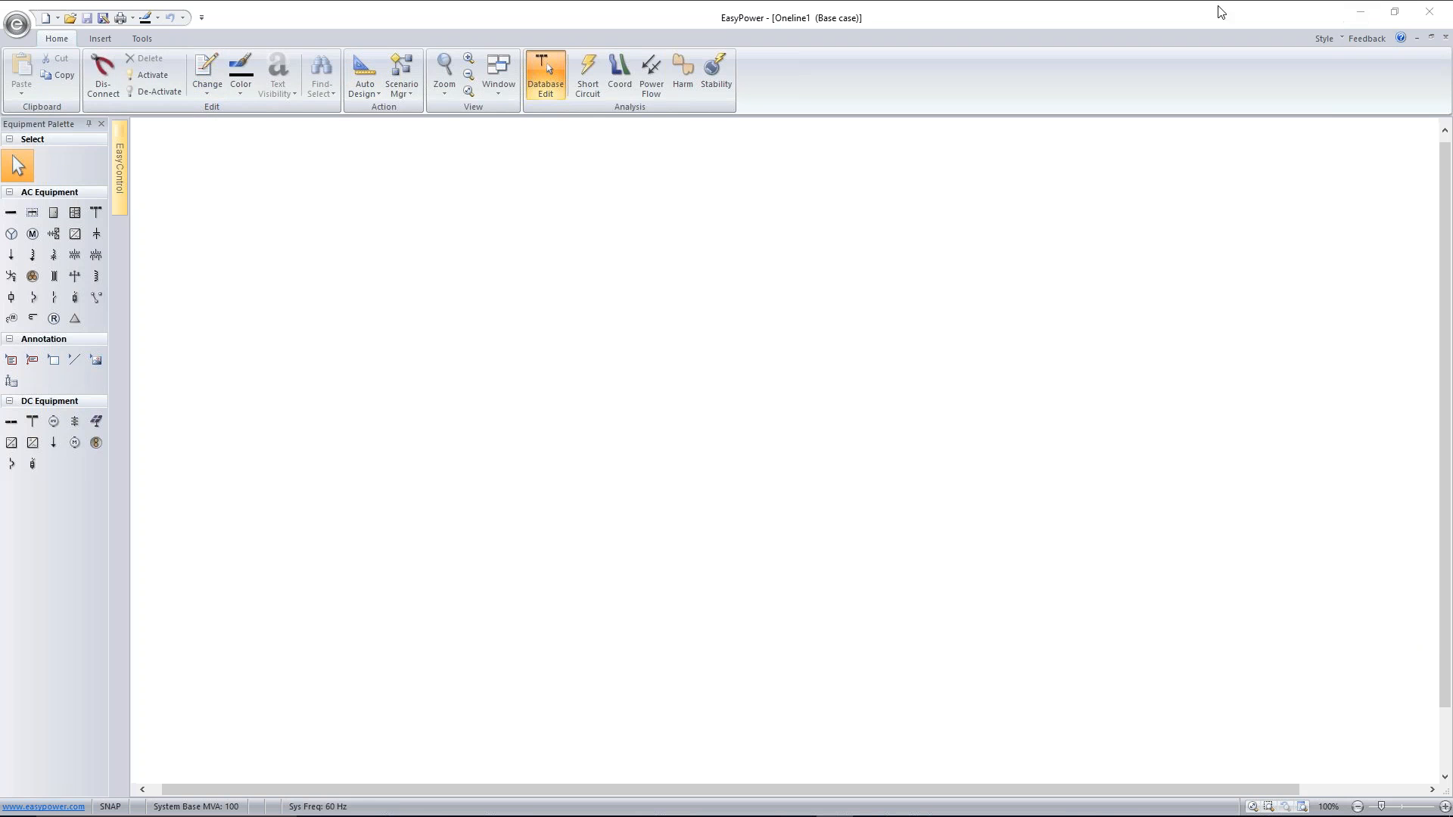
pyautogui.click(1365, 15)
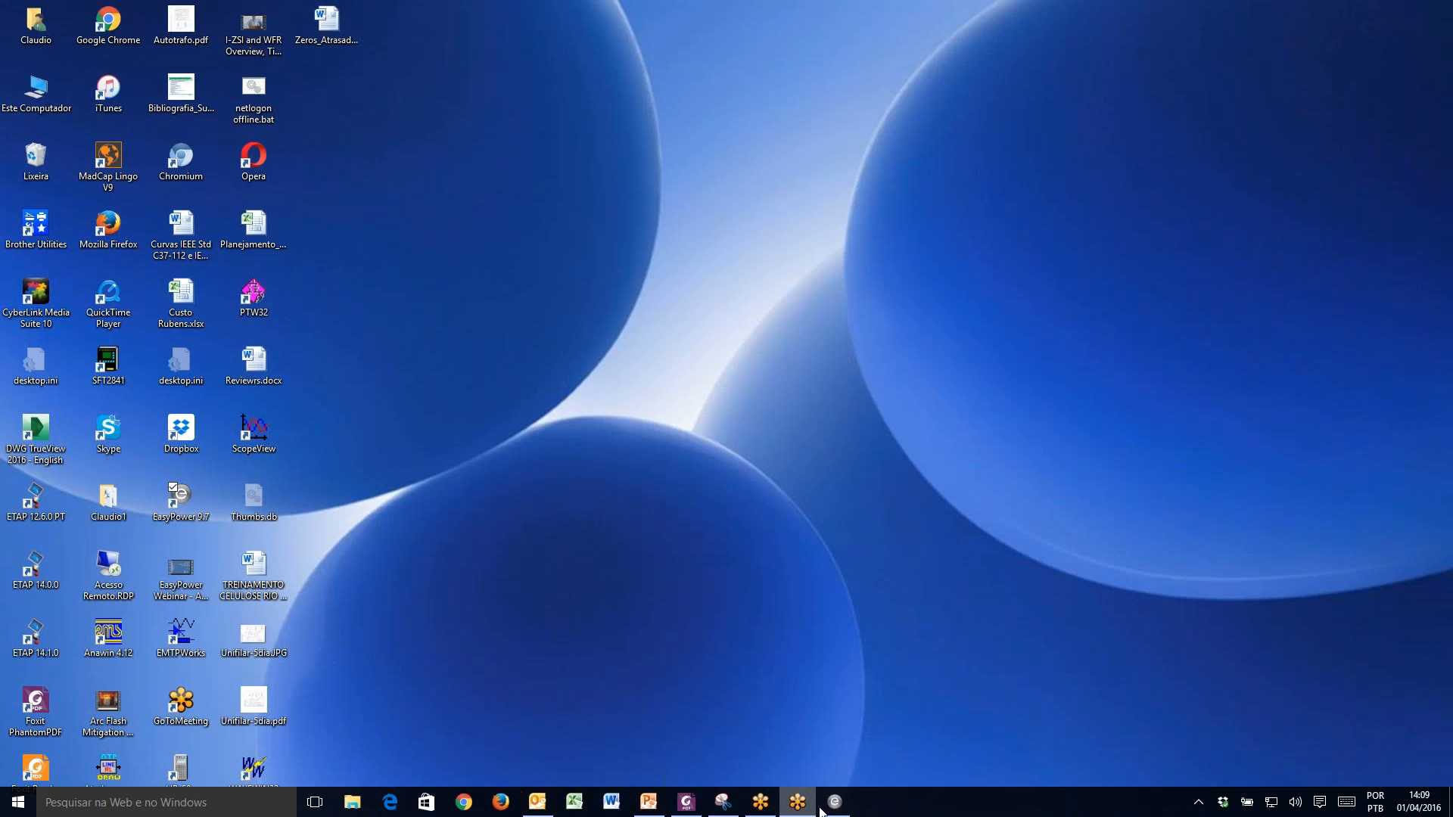
pyautogui.click(836, 805)
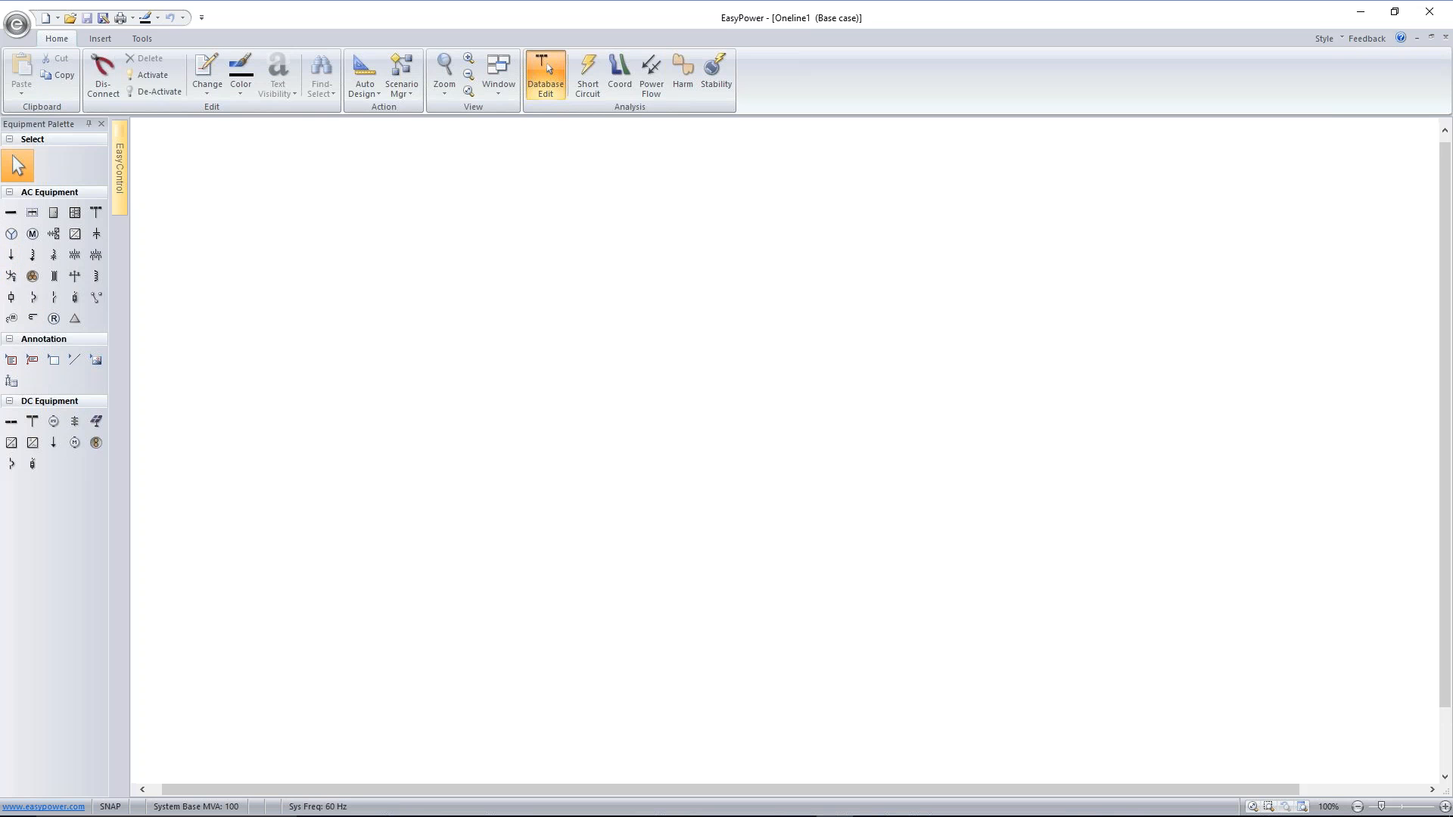
# Place a utility near the top of the one-line and attach a cable below it through a 13.8 kV bus
pyautogui.click(95, 217)
pyautogui.click(606, 185)
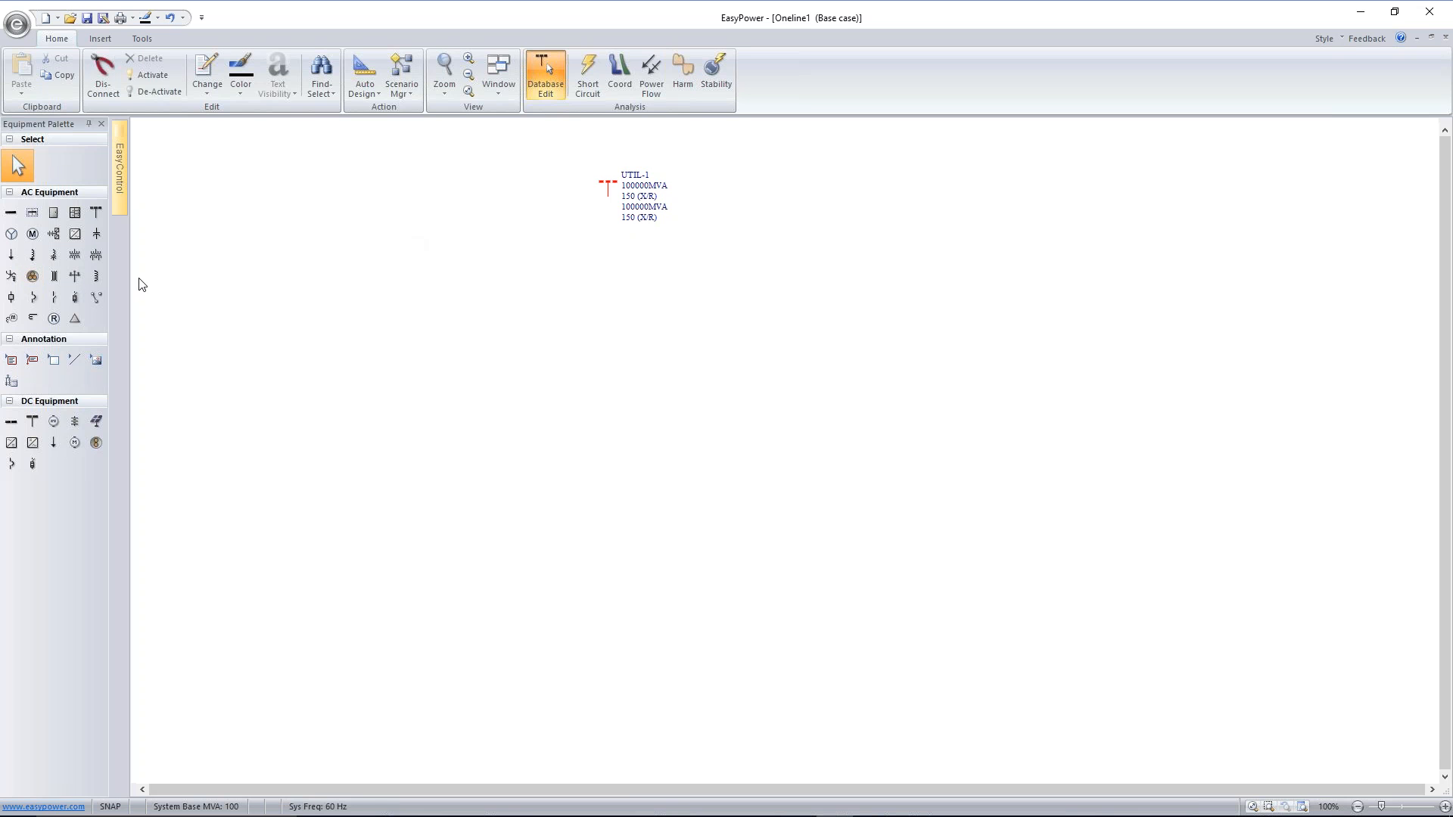
pyautogui.click(32, 277)
pyautogui.click(608, 199)
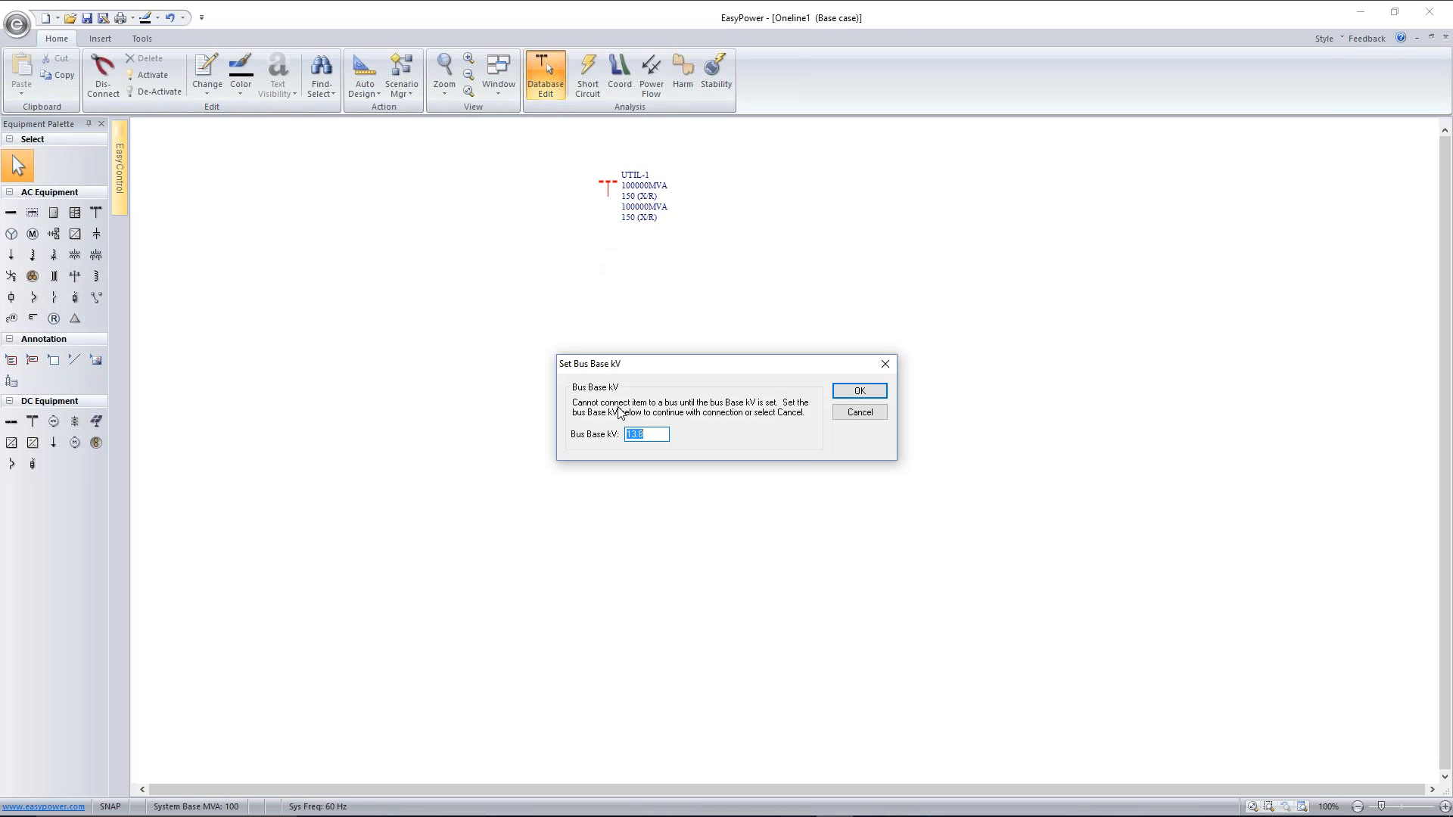
pyautogui.click(860, 393)
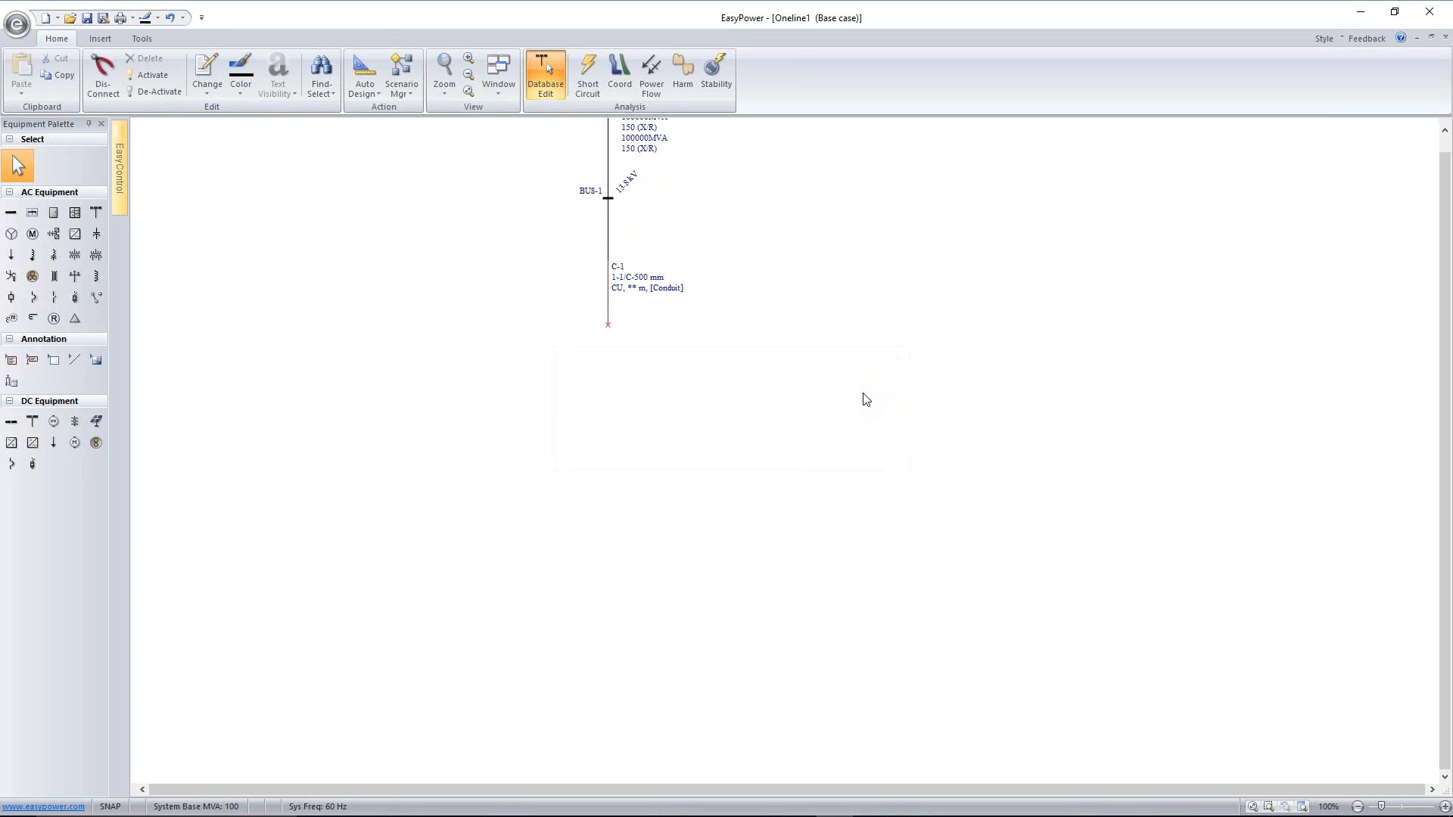
pyautogui.moveTo(824, 231); pyautogui.dragTo(830, 298)
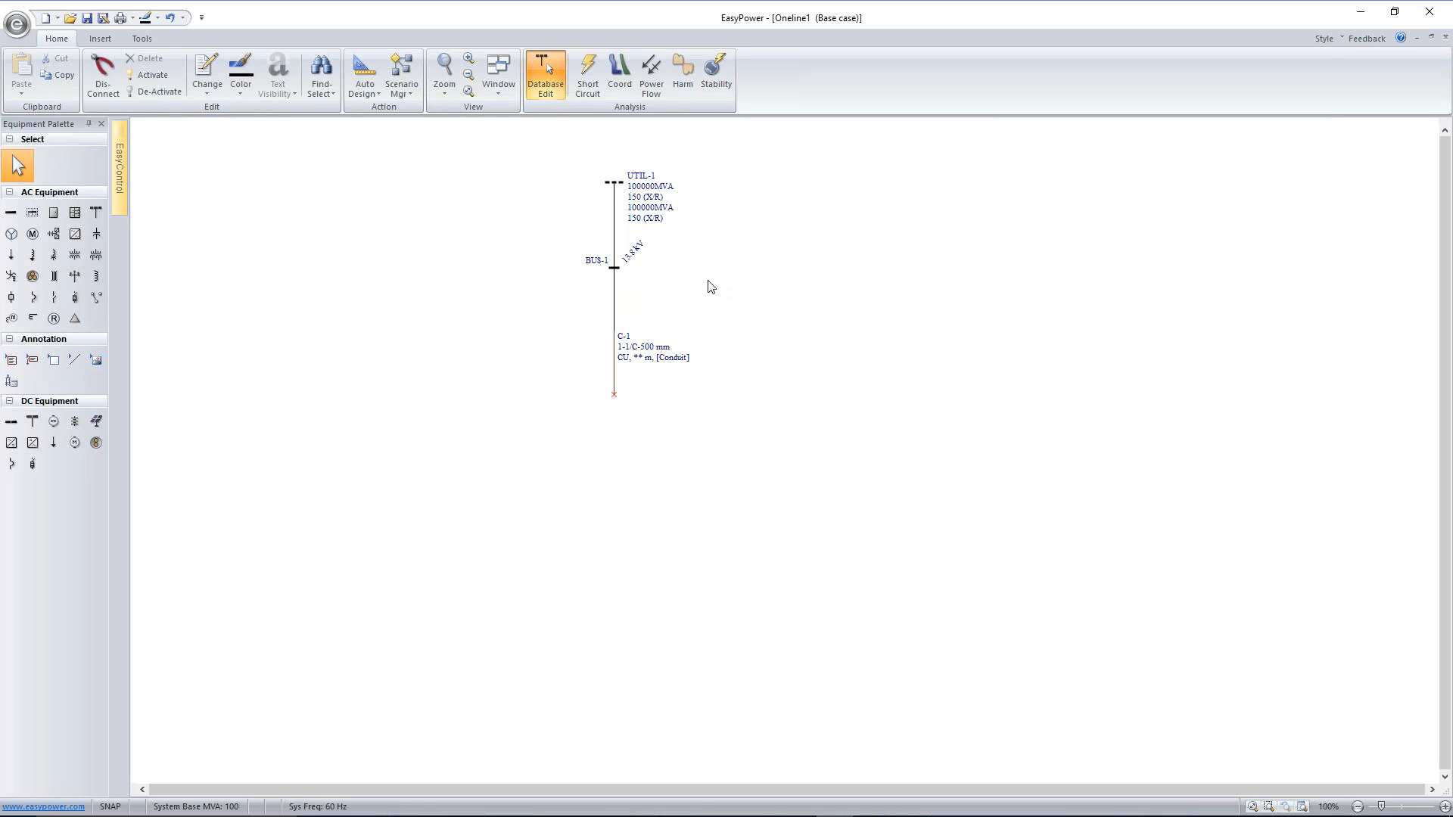
pyautogui.moveTo(691, 283)
pyautogui.mouseDown()
pyautogui.moveTo(825, 414)
pyautogui.moveTo(639, 399)
pyautogui.moveTo(931, 325)
pyautogui.moveTo(613, 311)
pyautogui.moveTo(694, 299)
pyautogui.mouseUp()
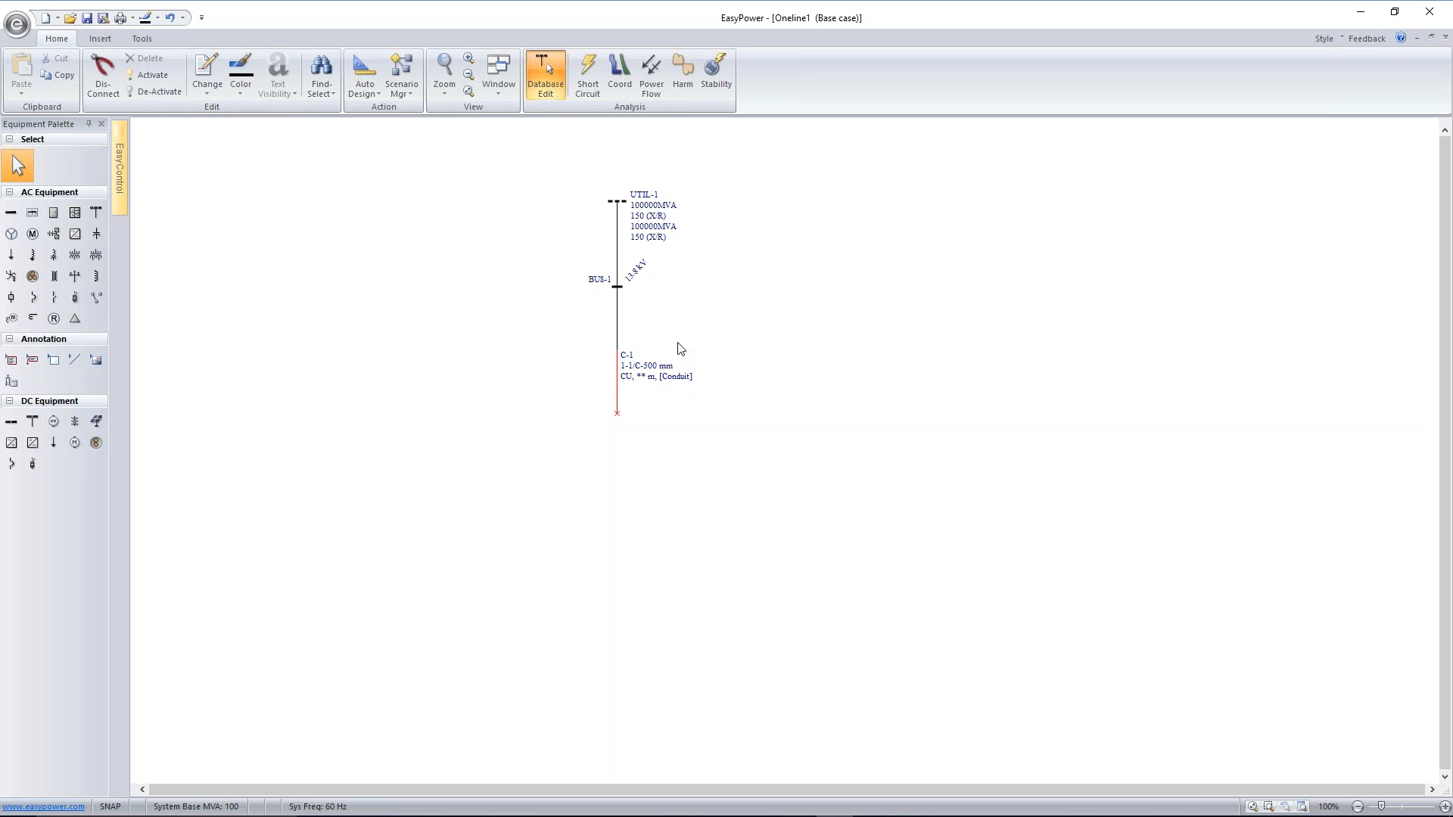
pyautogui.scroll(5, 681, 347)
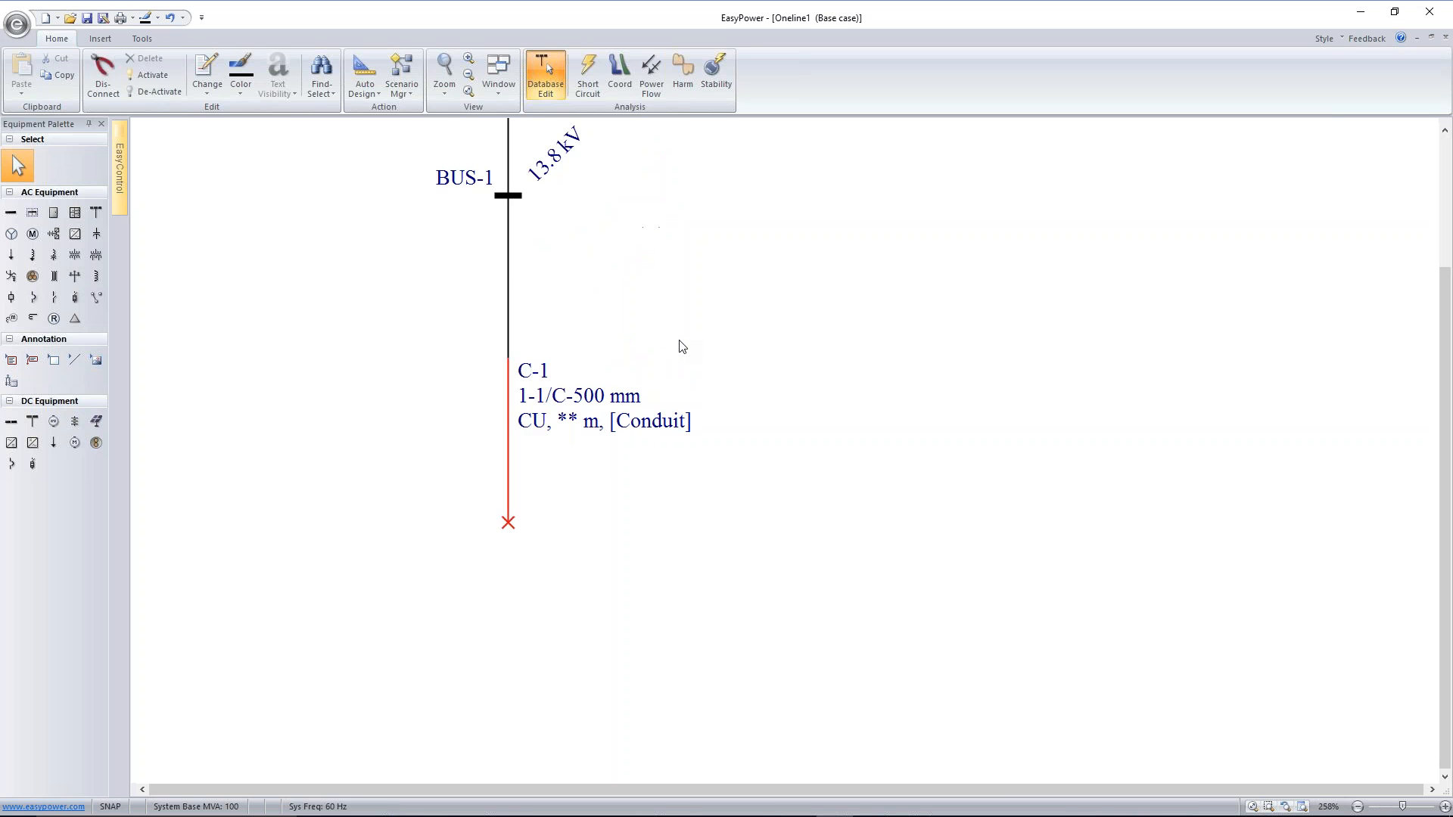
pyautogui.scroll(-4, 712, 319)
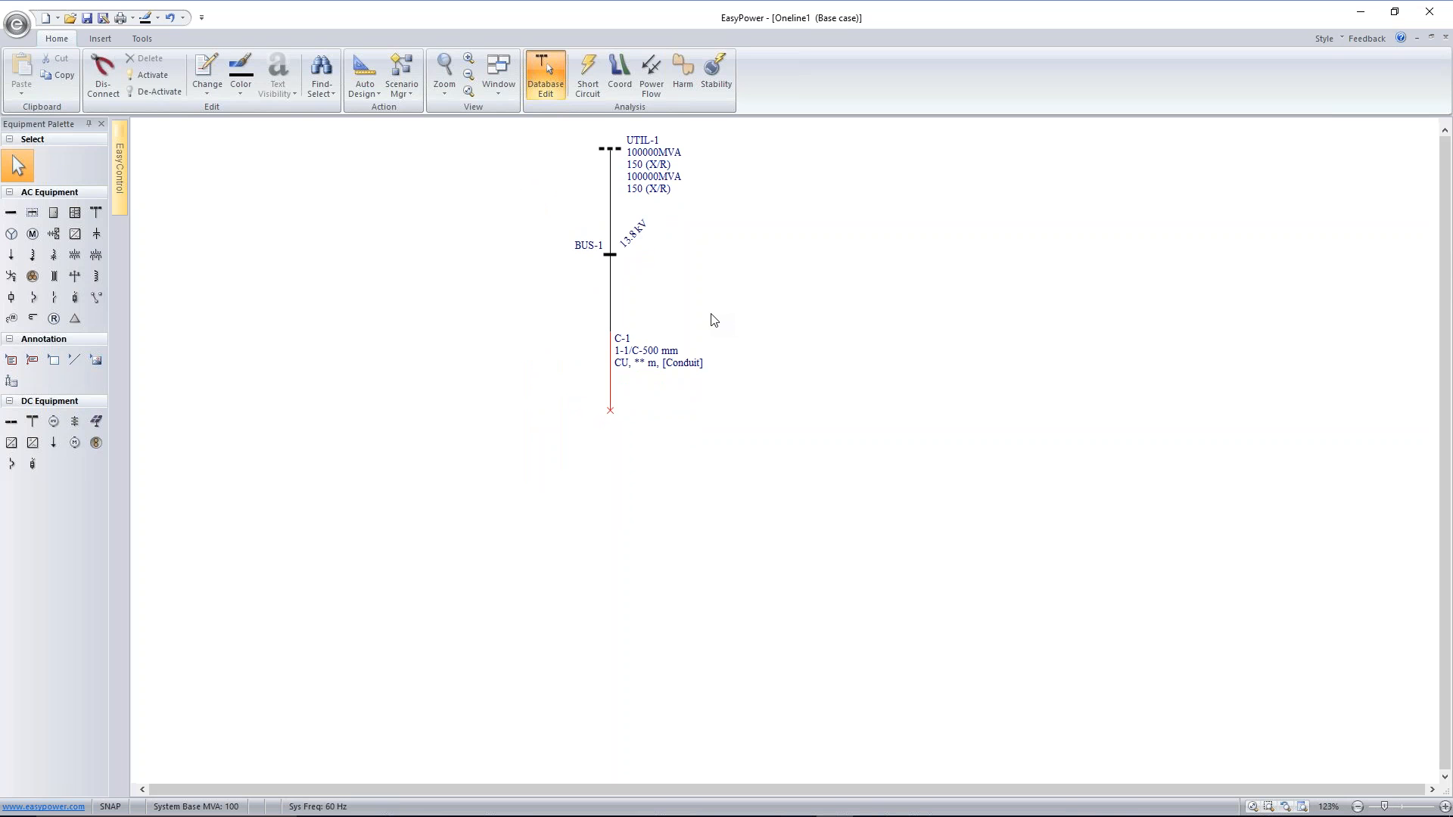
pyautogui.scroll(4, 711, 319)
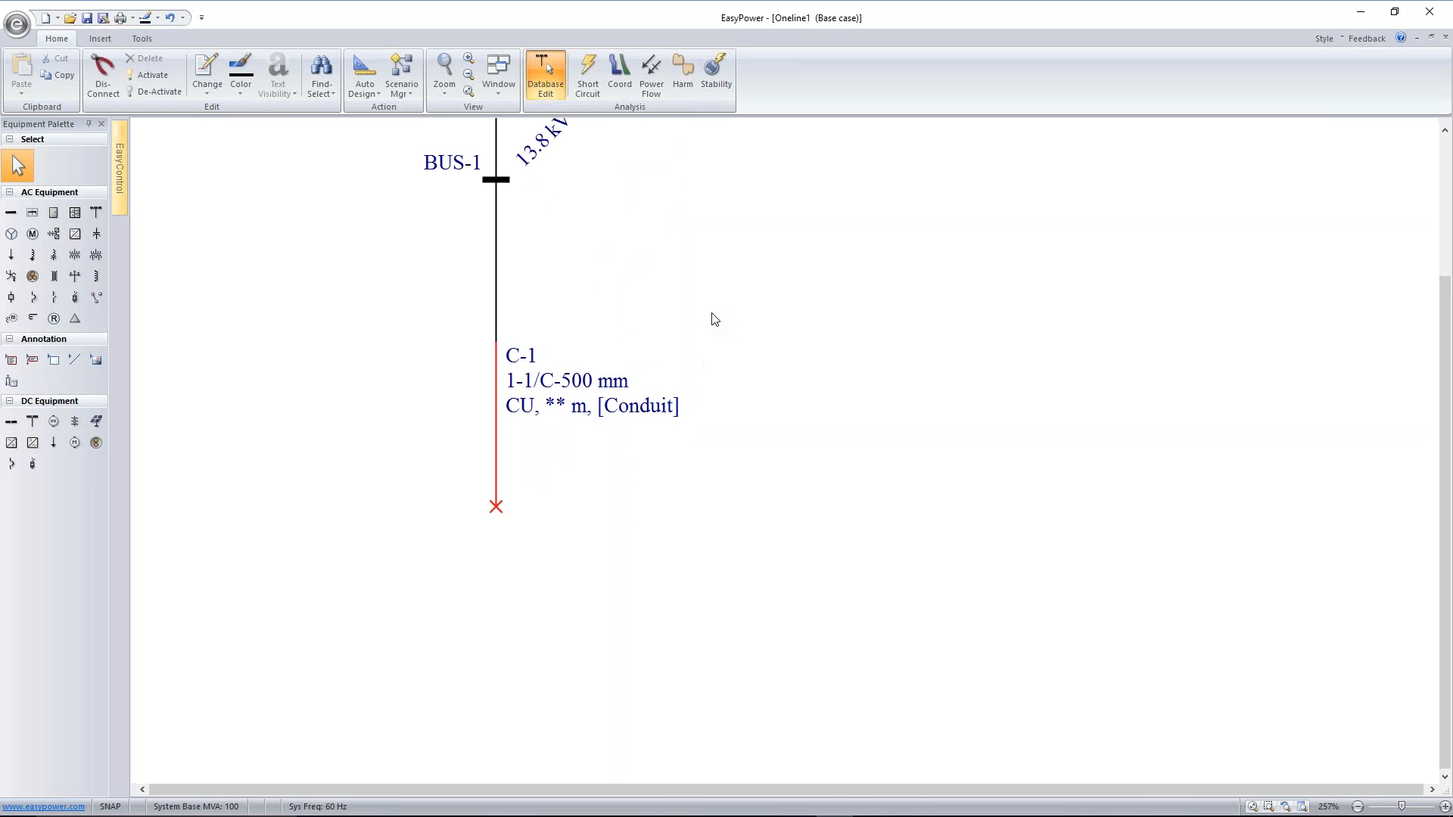
pyautogui.scroll(-4, 711, 319)
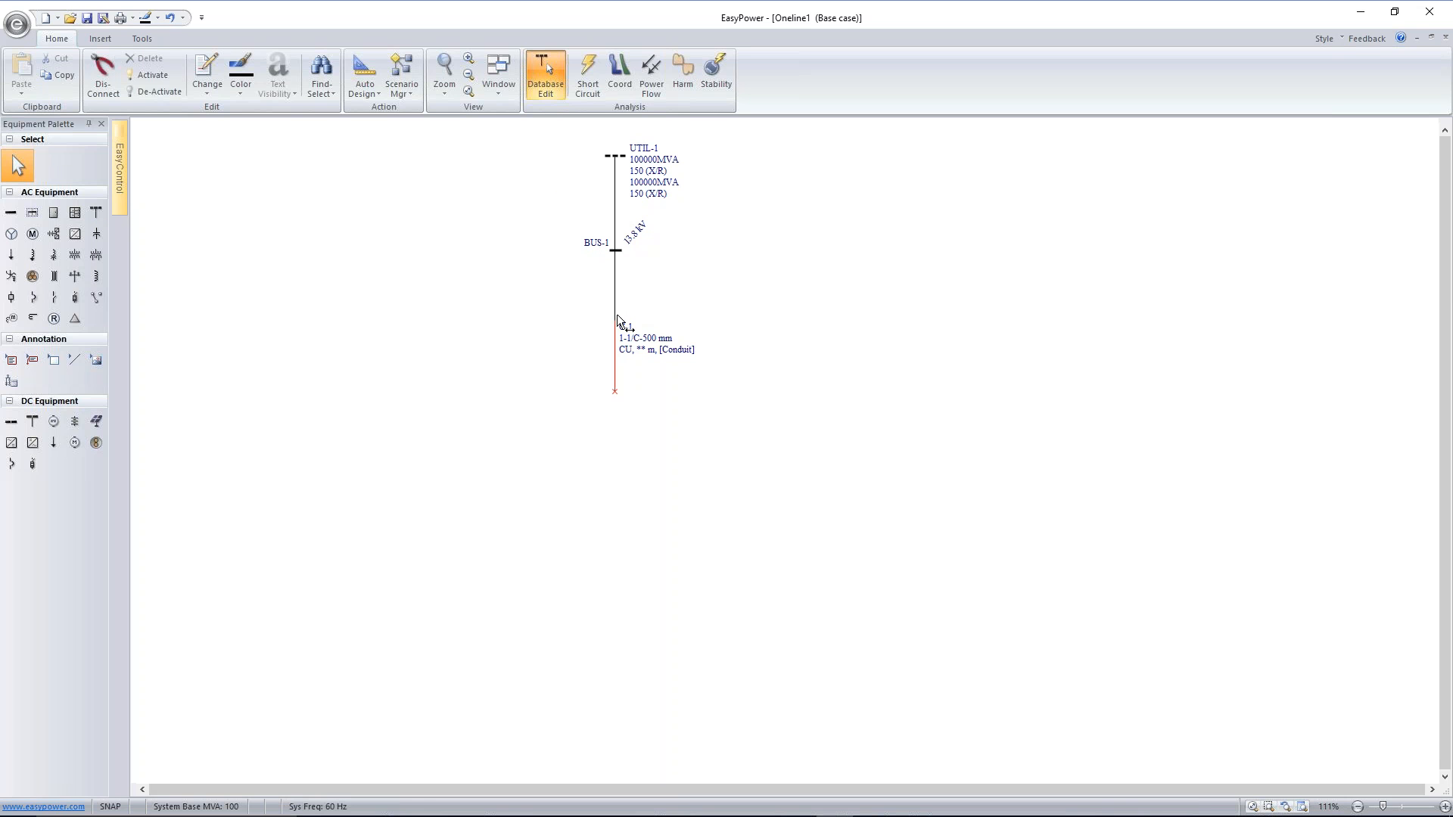
# Attach a second cable to the first cable's open end and a two-winding transformer below it, leaving the transformer data unentered
pyautogui.moveTo(620, 392)
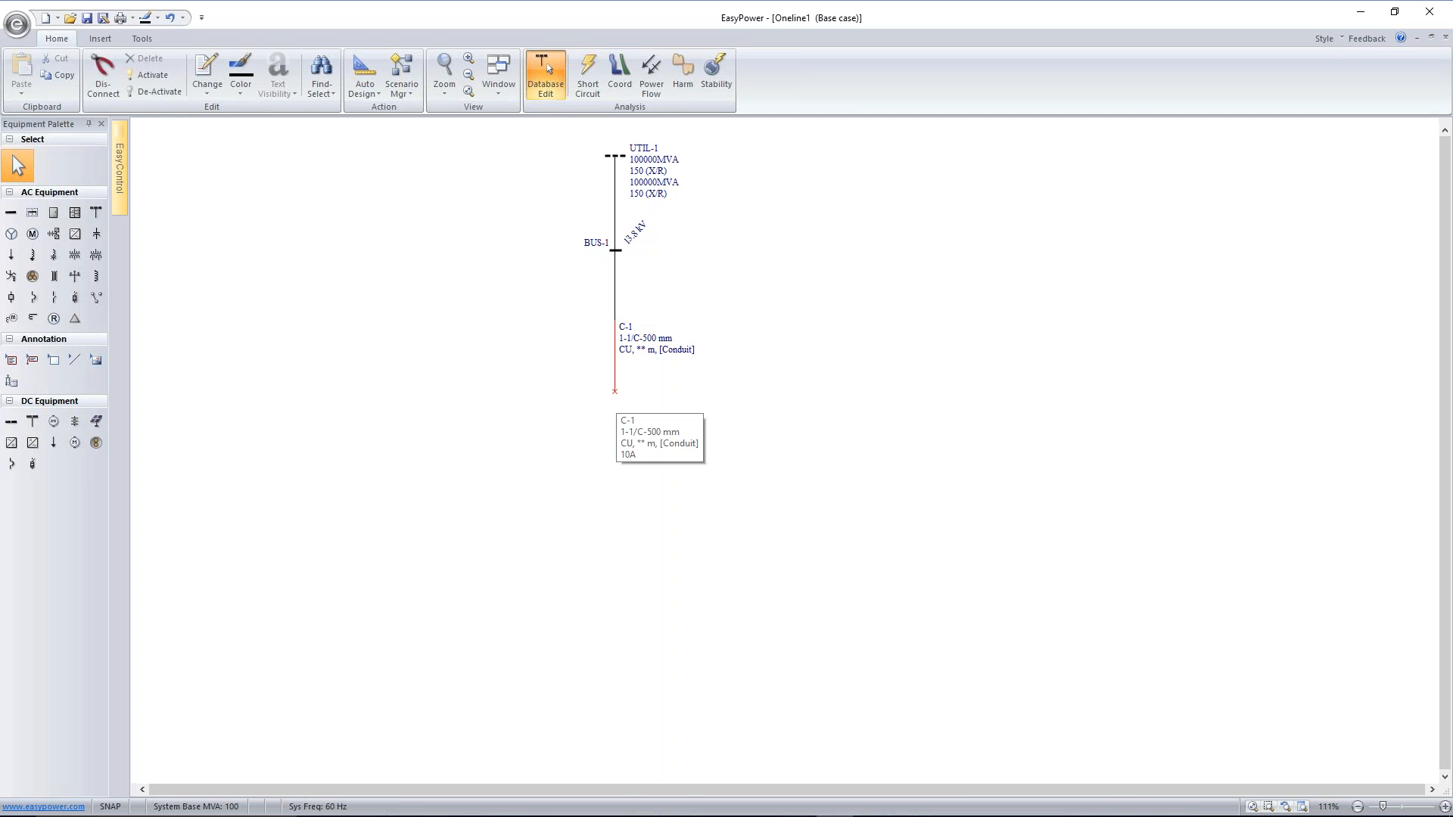
pyautogui.click(35, 280)
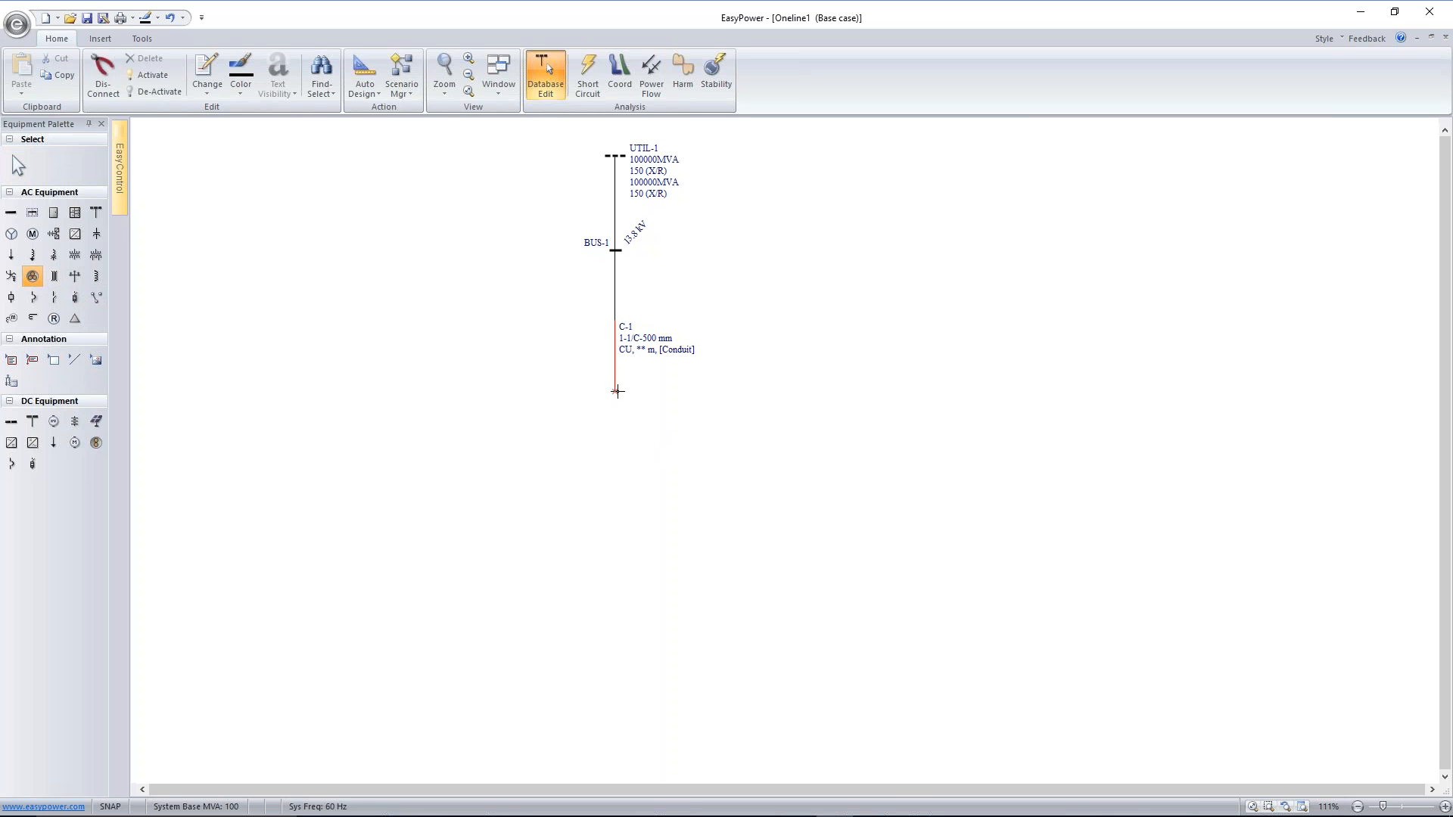
pyautogui.click(614, 392)
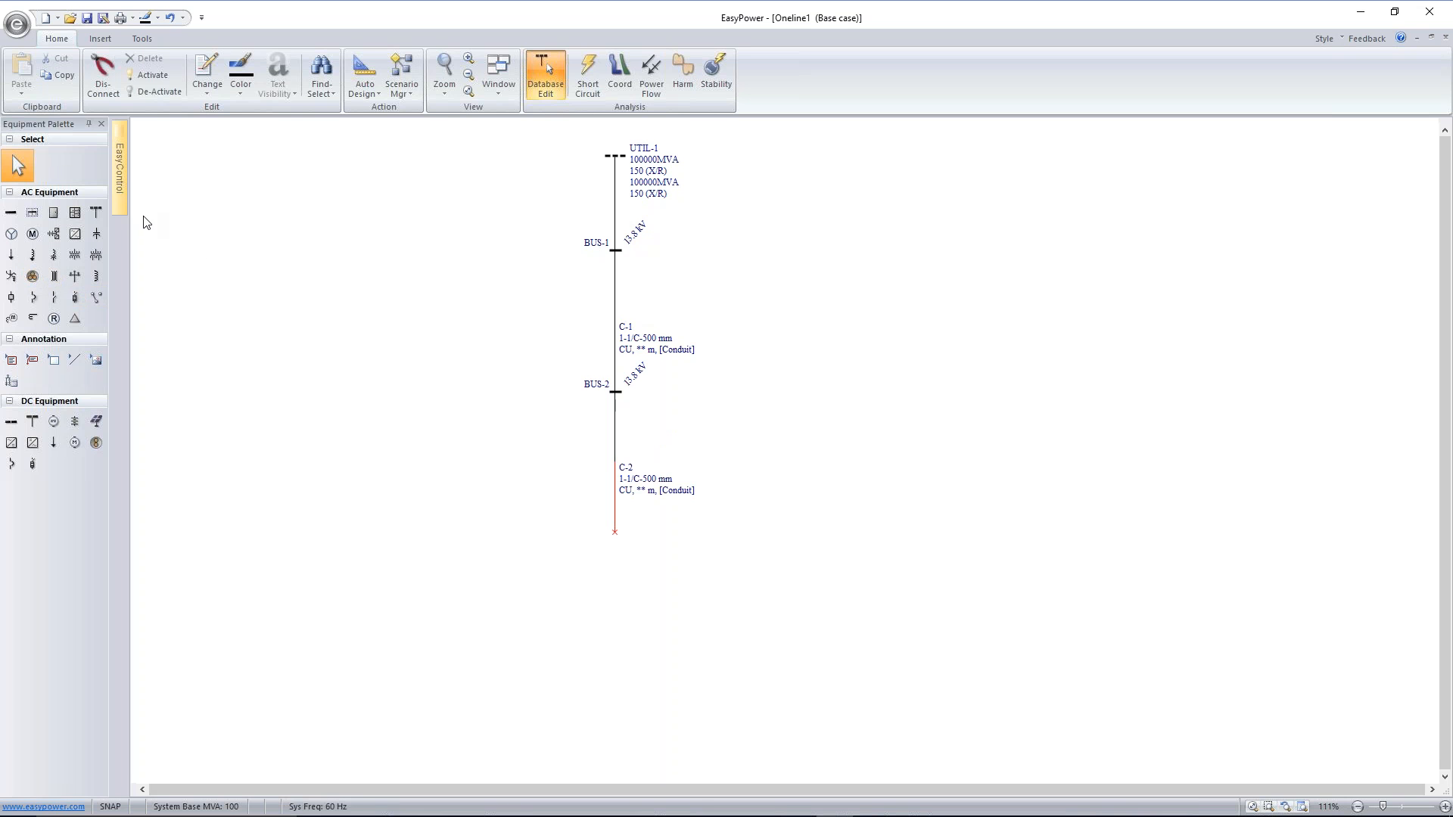
pyautogui.click(74, 255)
pyautogui.click(614, 541)
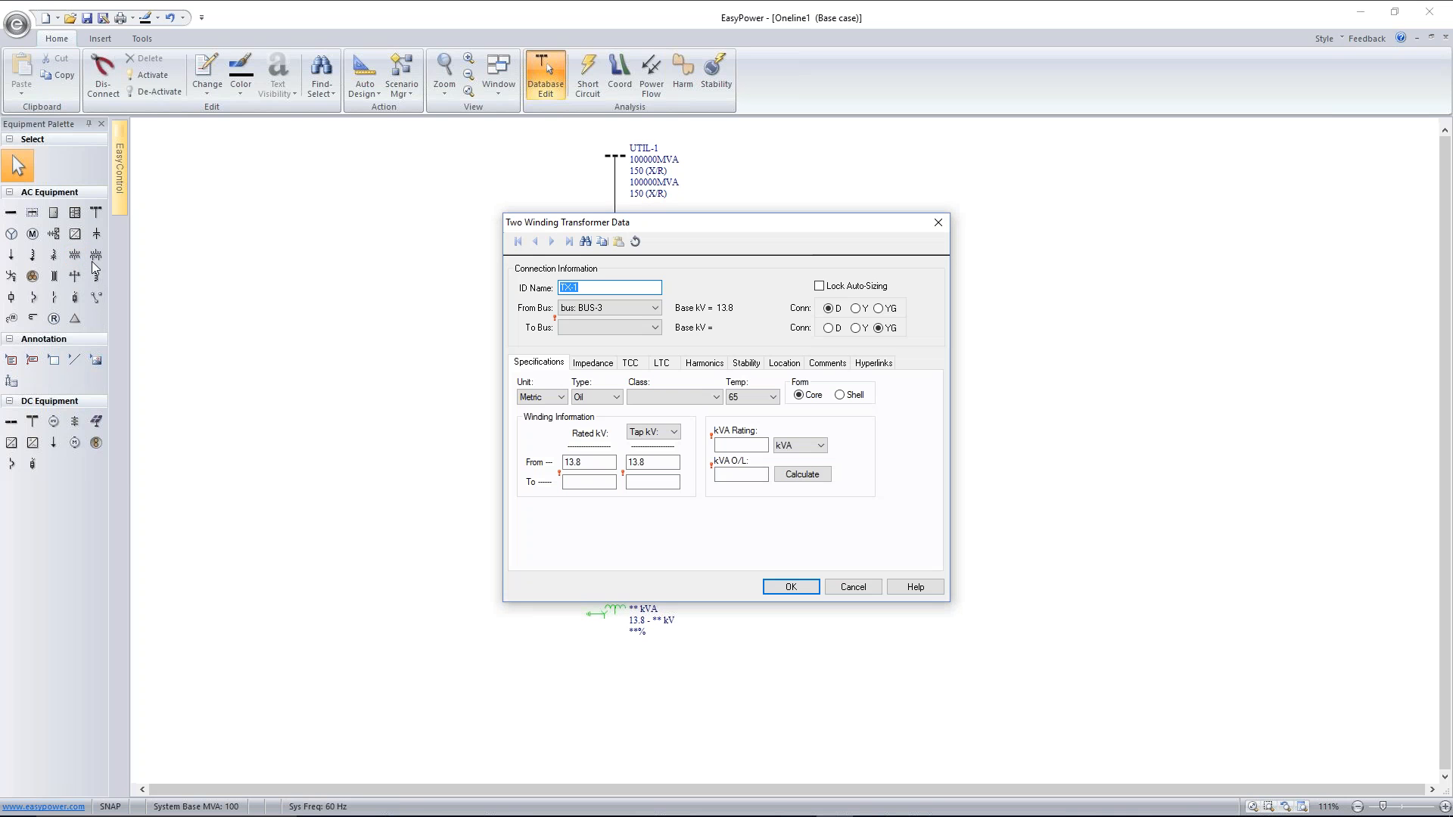
pyautogui.click(853, 587)
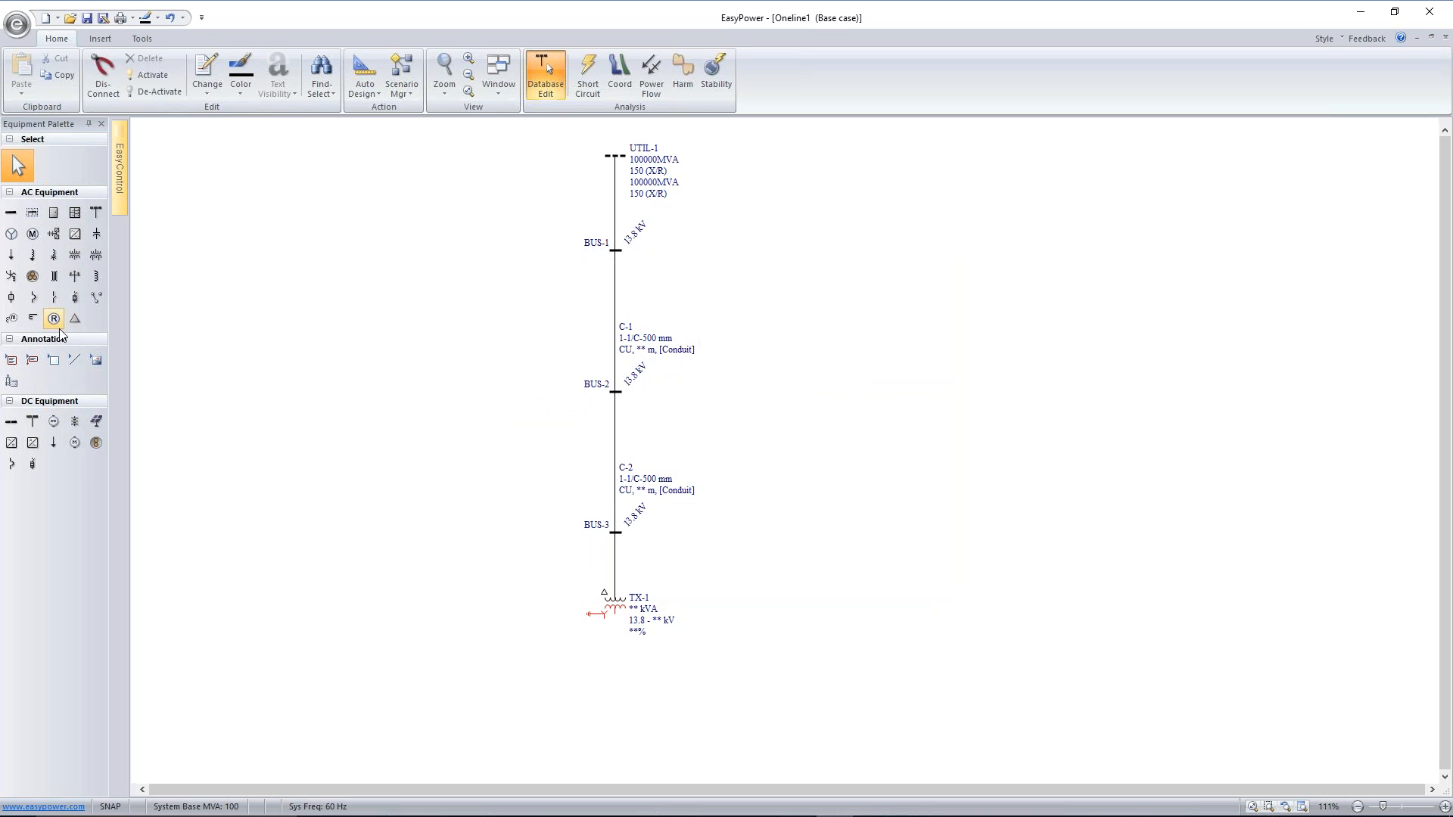
# Attach a cable to the transformer's secondary side, setting the connecting bus base voltage to 0.48 kV
pyautogui.scroll(-2, 792, 379)
pyautogui.moveTo(792, 379); pyautogui.dragTo(745, 321)
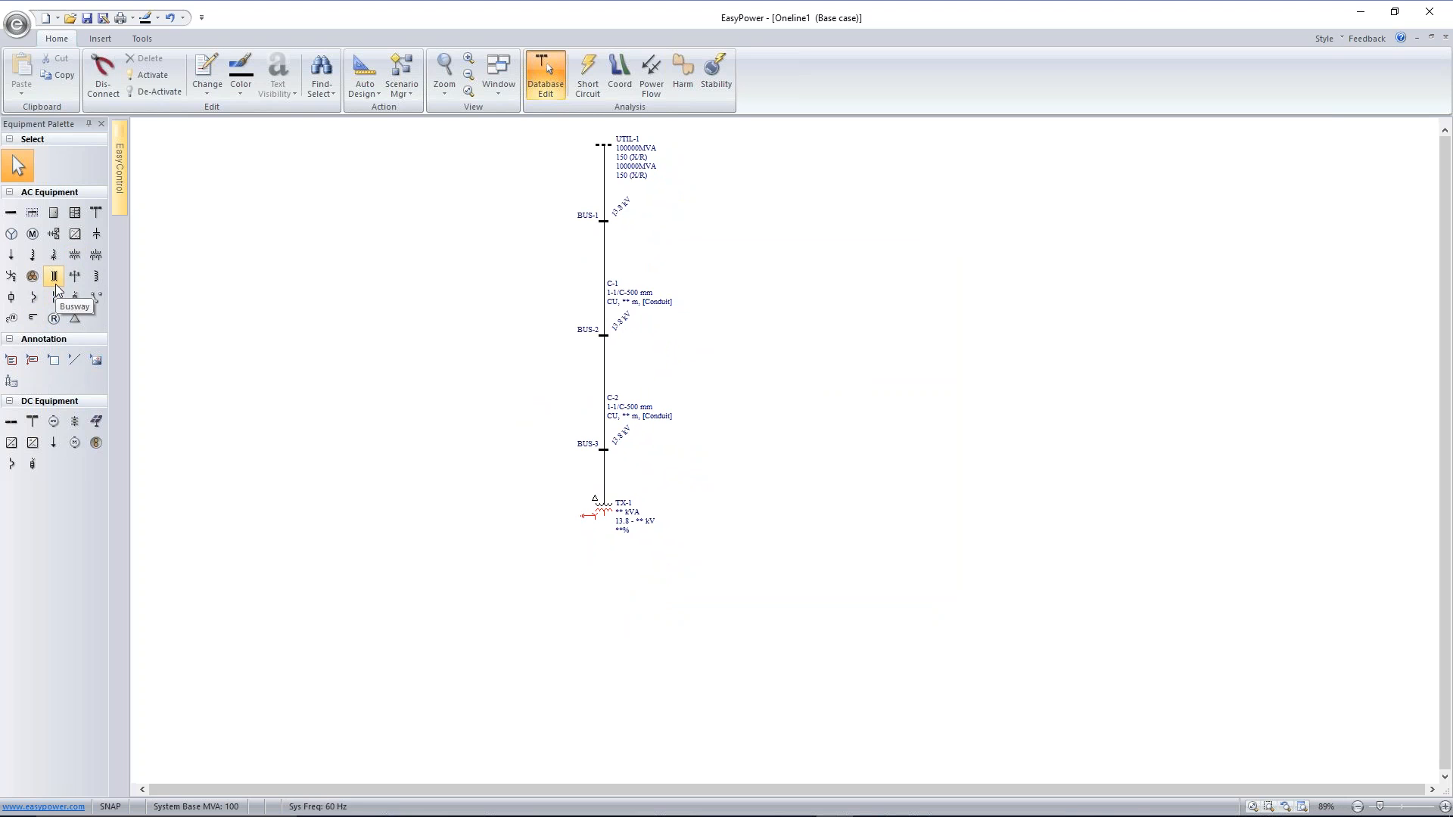
pyautogui.click(32, 276)
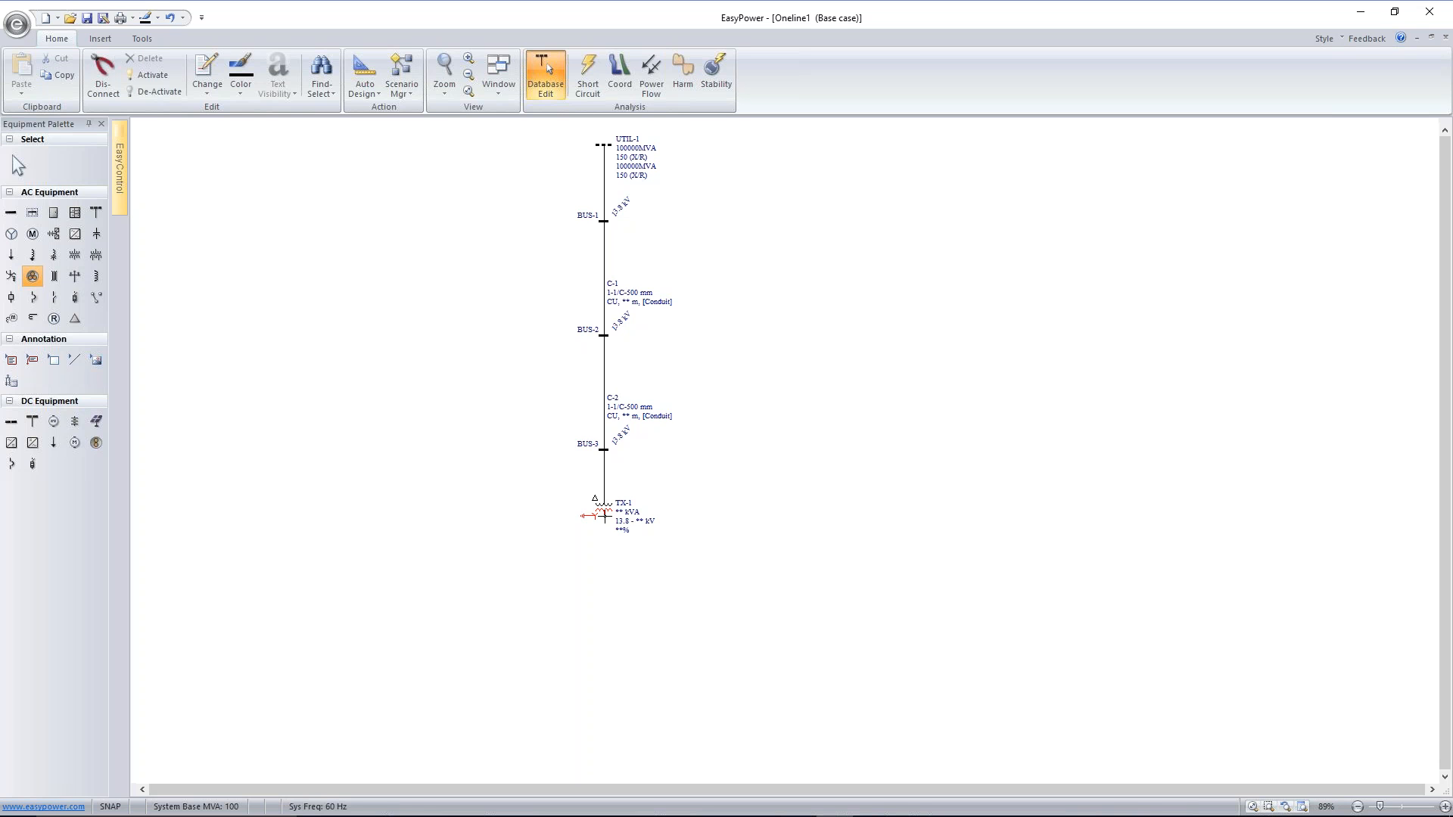
pyautogui.click(604, 516)
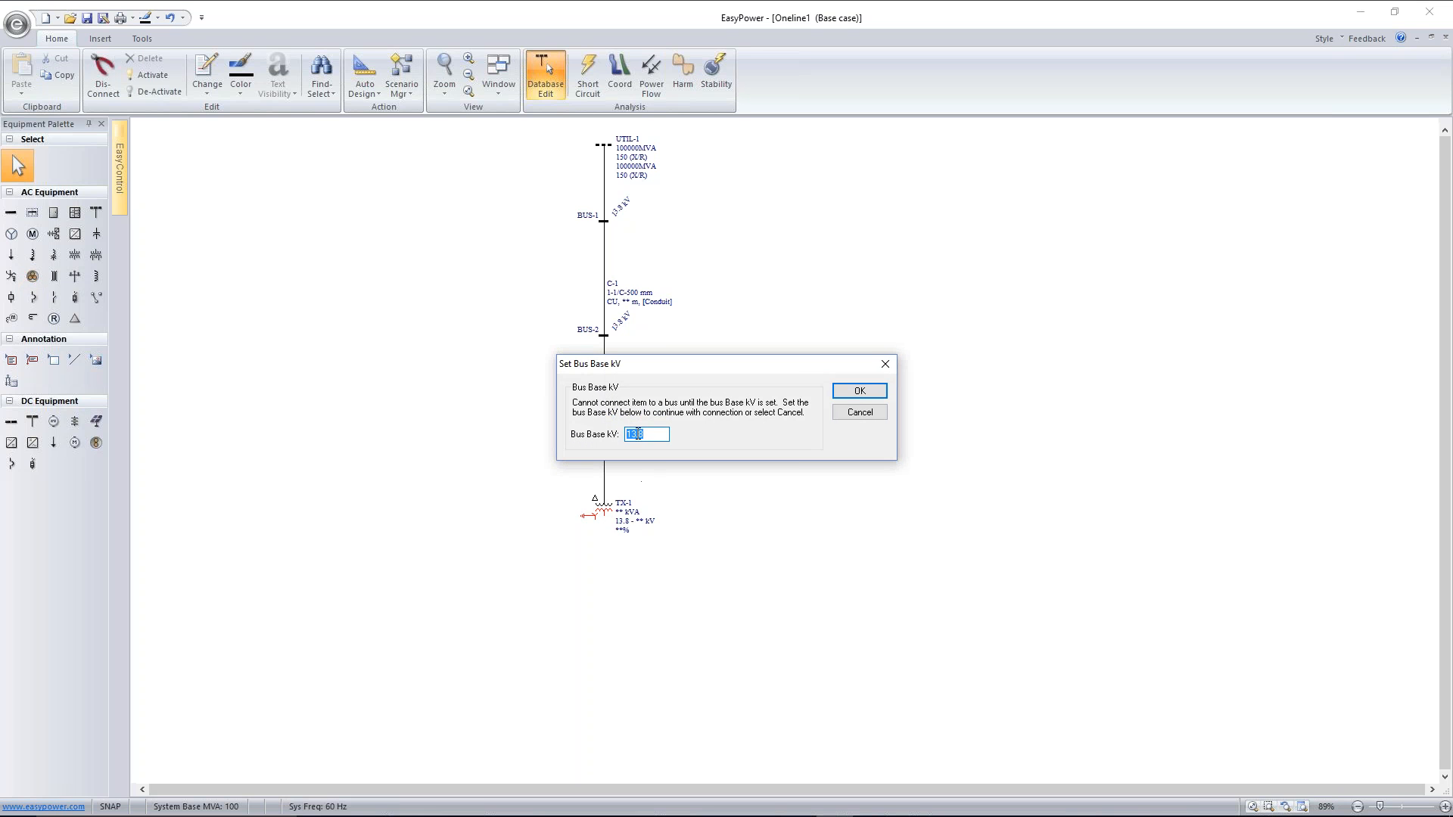
pyautogui.write('0')
pyautogui.press('BackSpace')
pyautogui.write('4')
pyautogui.click(870, 390)
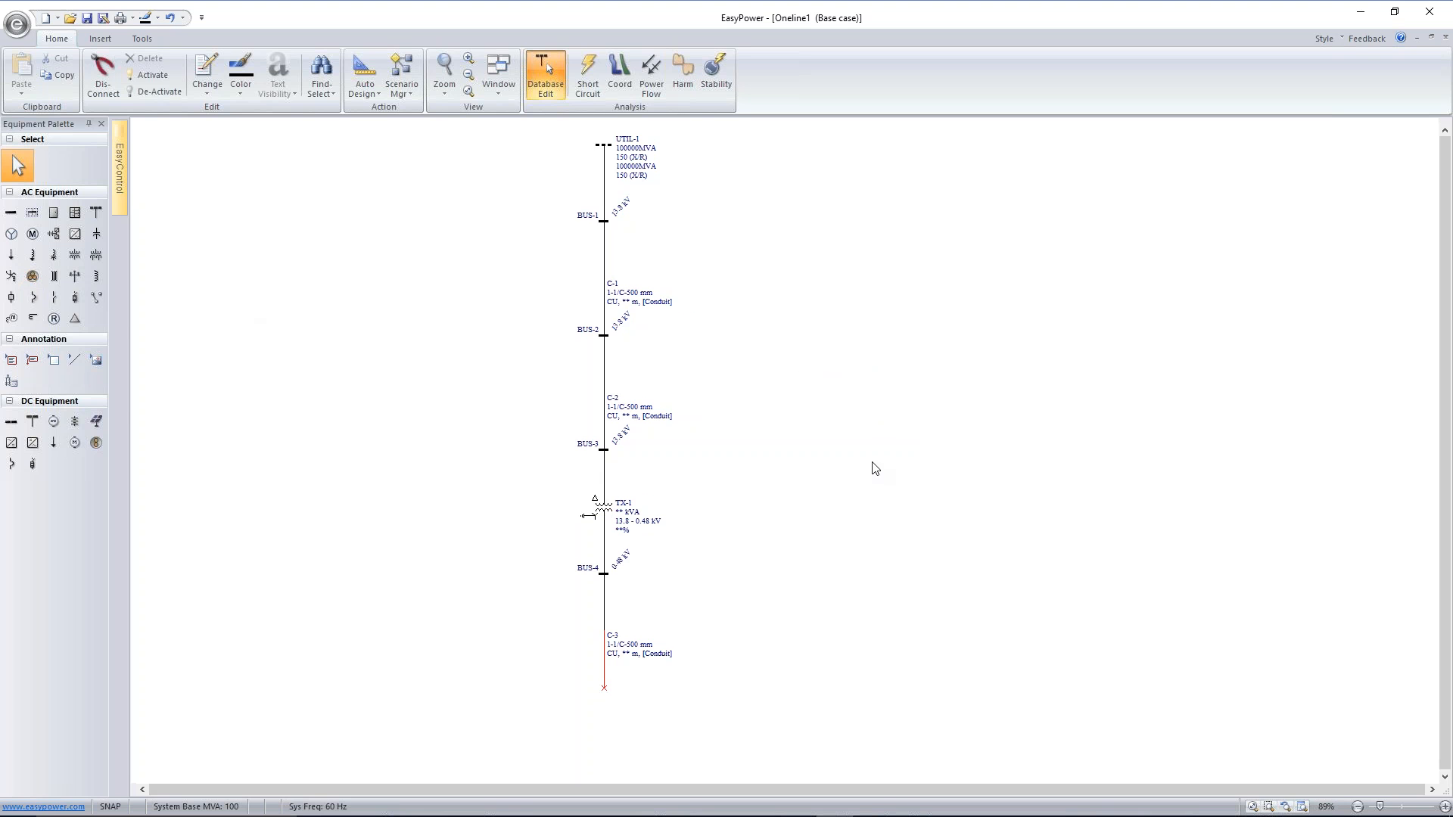
# Place an LV switchgear below the transformer's secondary cable, including a main breaker and setting the number of feeders to 2
pyautogui.scroll(-3, 869, 465)
pyautogui.moveTo(869, 465); pyautogui.dragTo(827, 396)
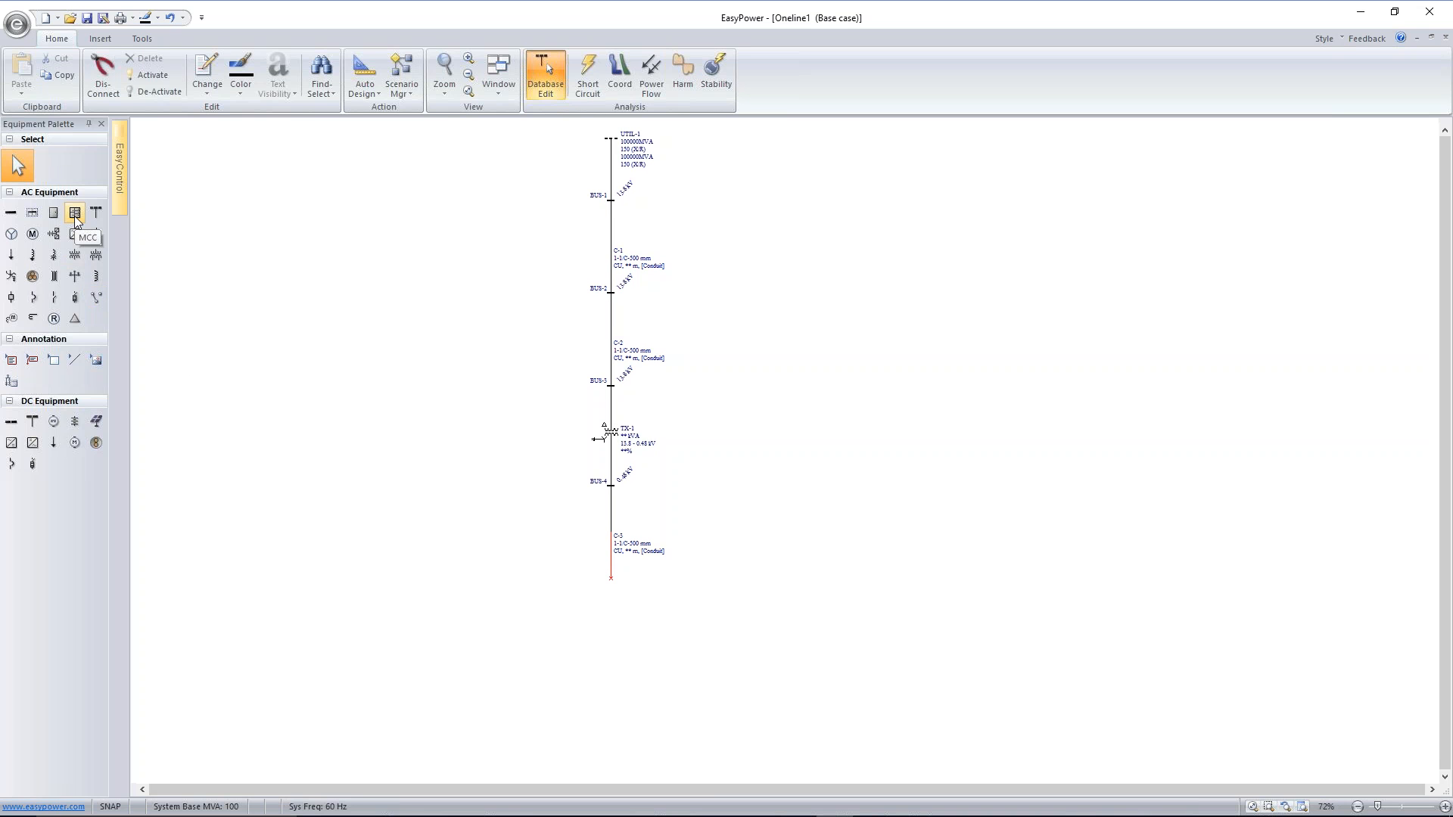
pyautogui.click(33, 212)
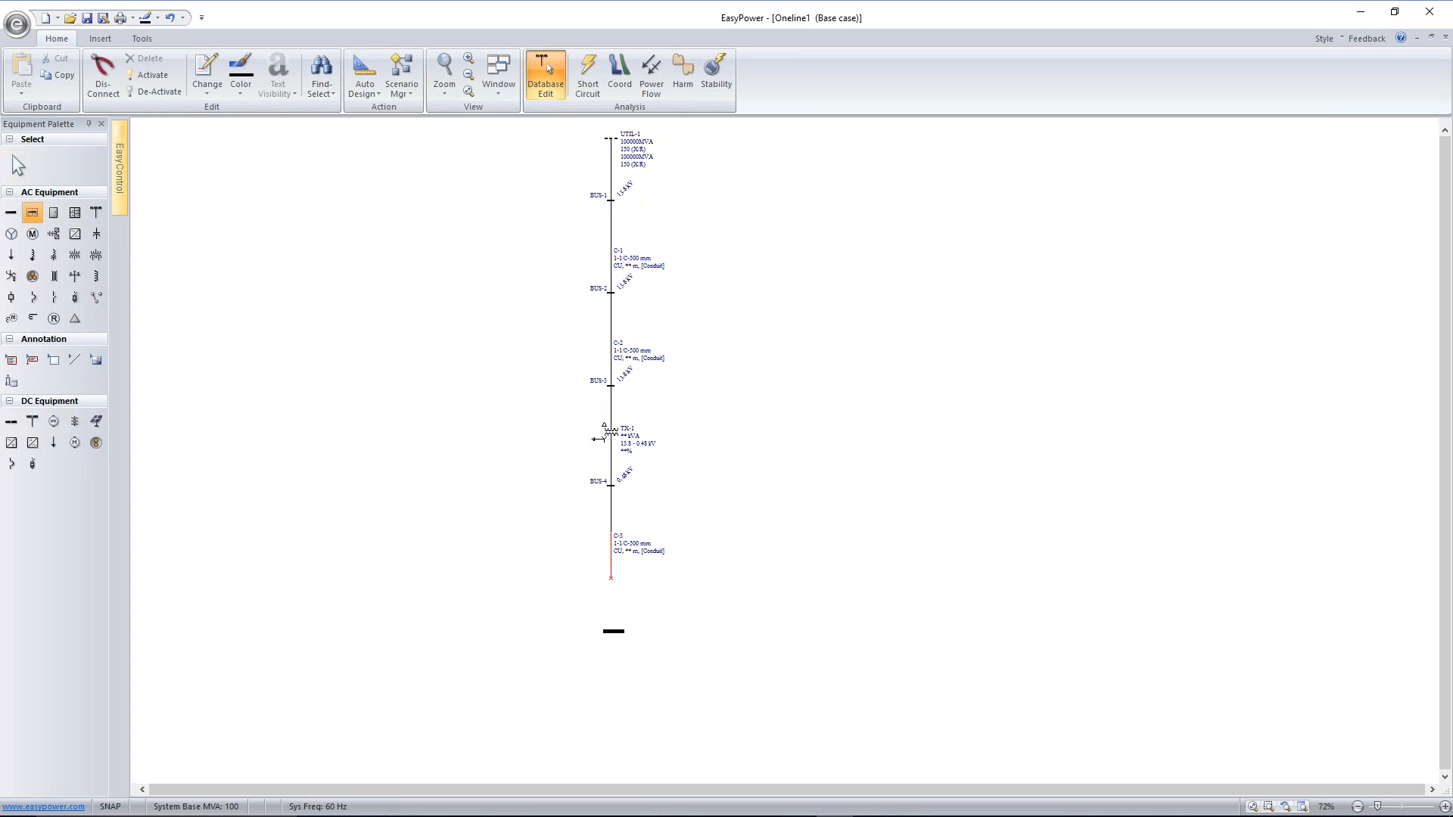
pyautogui.click(614, 631)
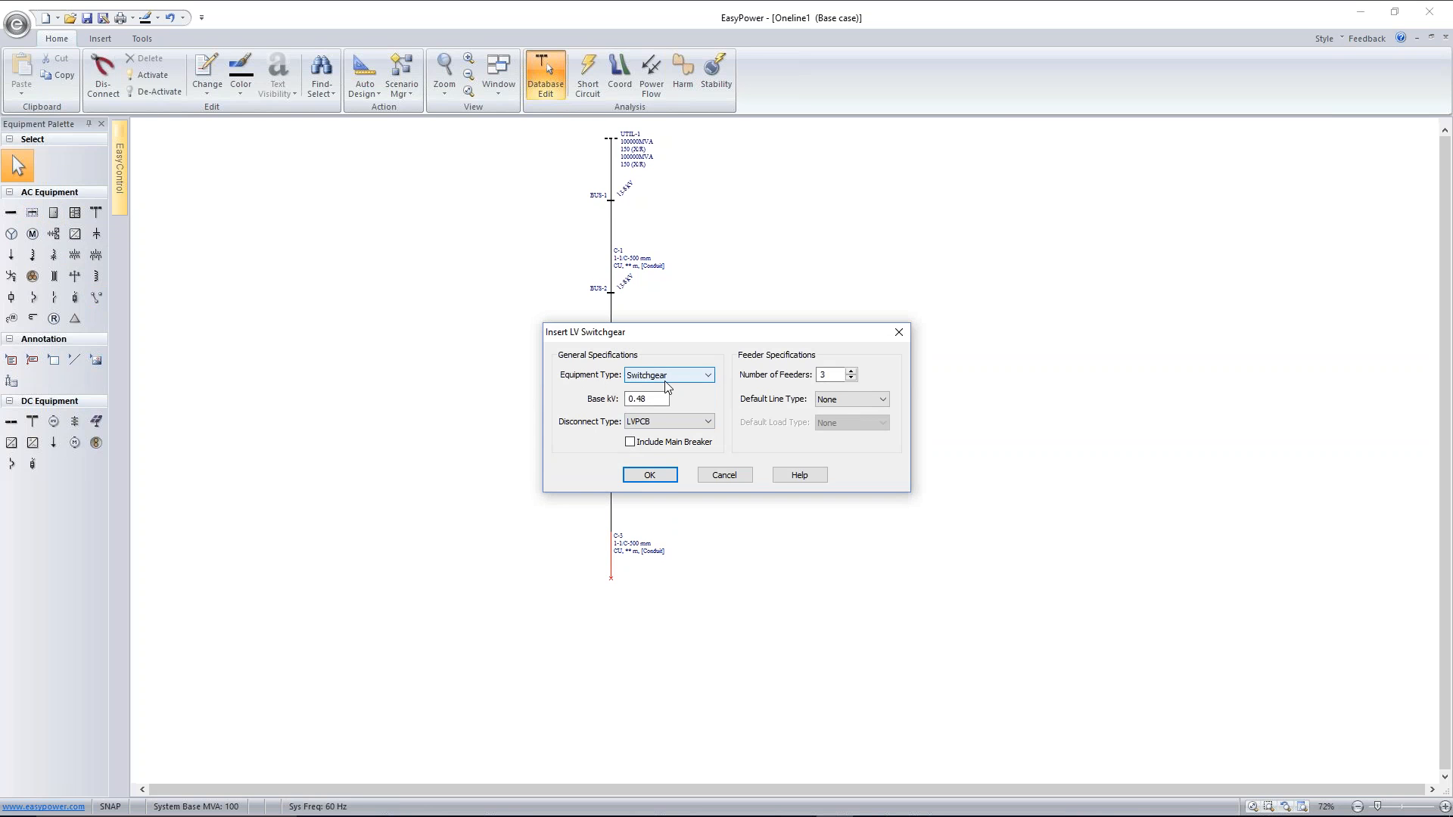
pyautogui.click(630, 442)
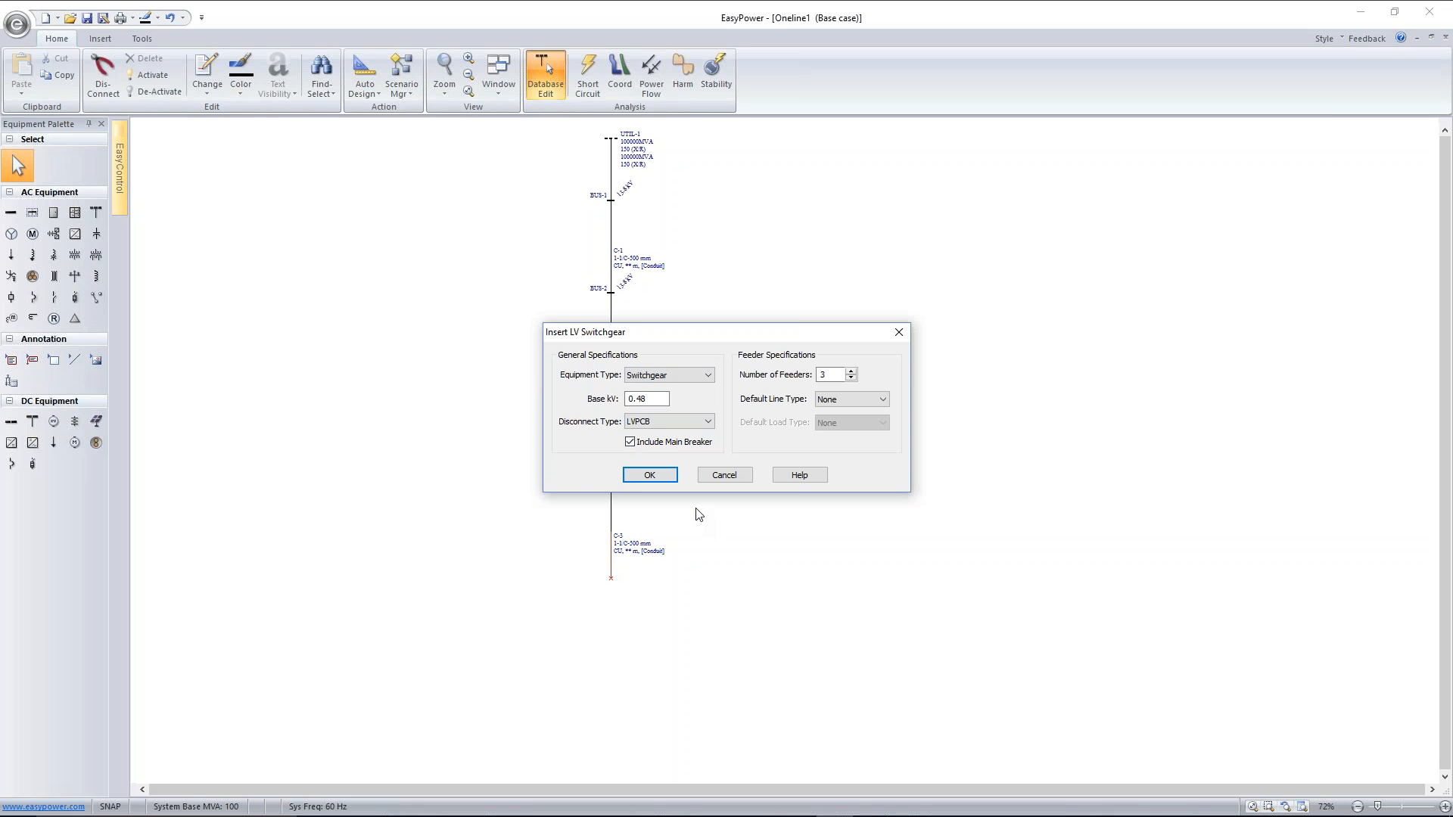
pyautogui.click(852, 380)
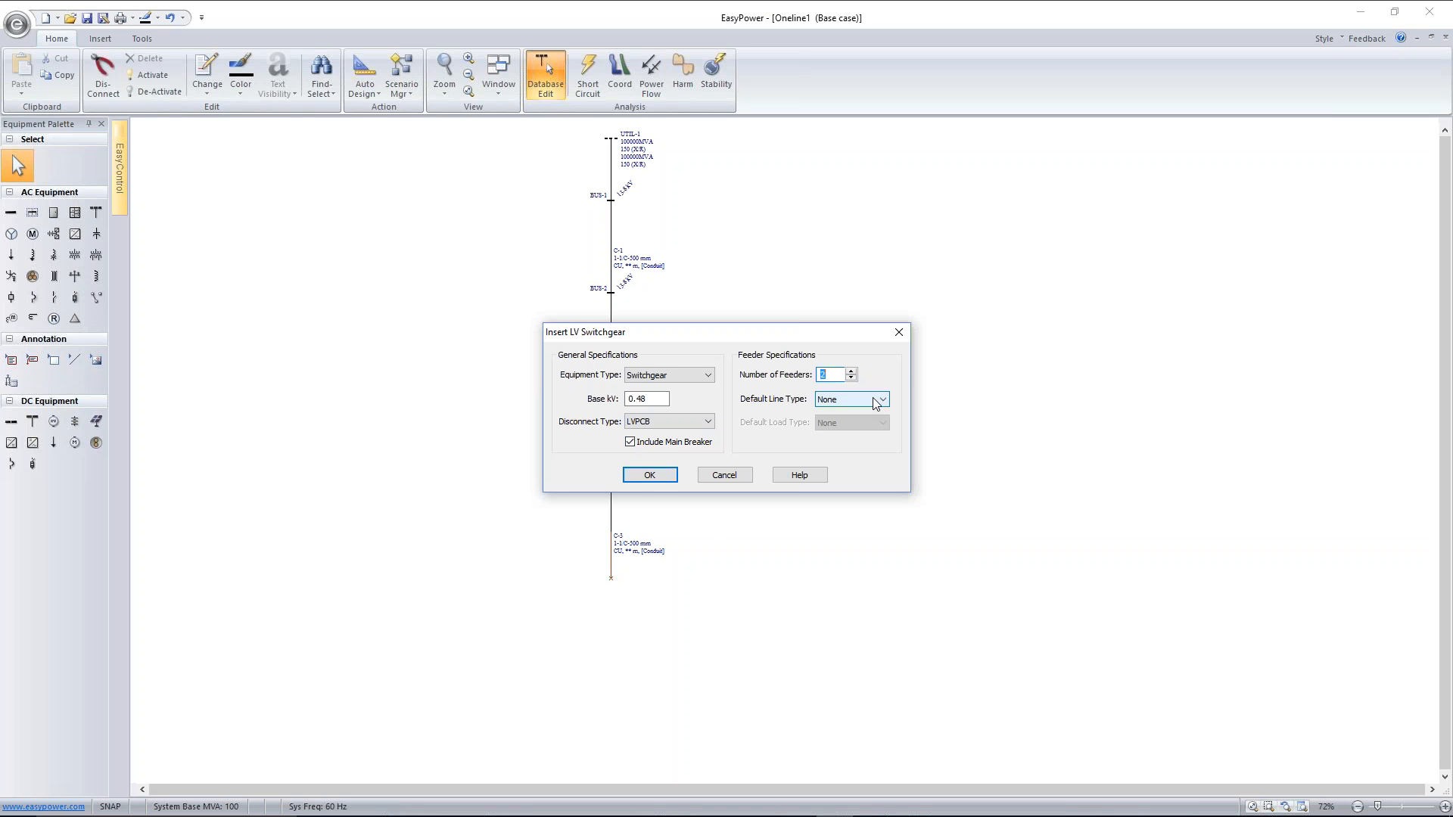
# Set the switchgear's default line type to Cables, keep the default load type as None, and insert it
pyautogui.click(875, 402)
pyautogui.click(864, 423)
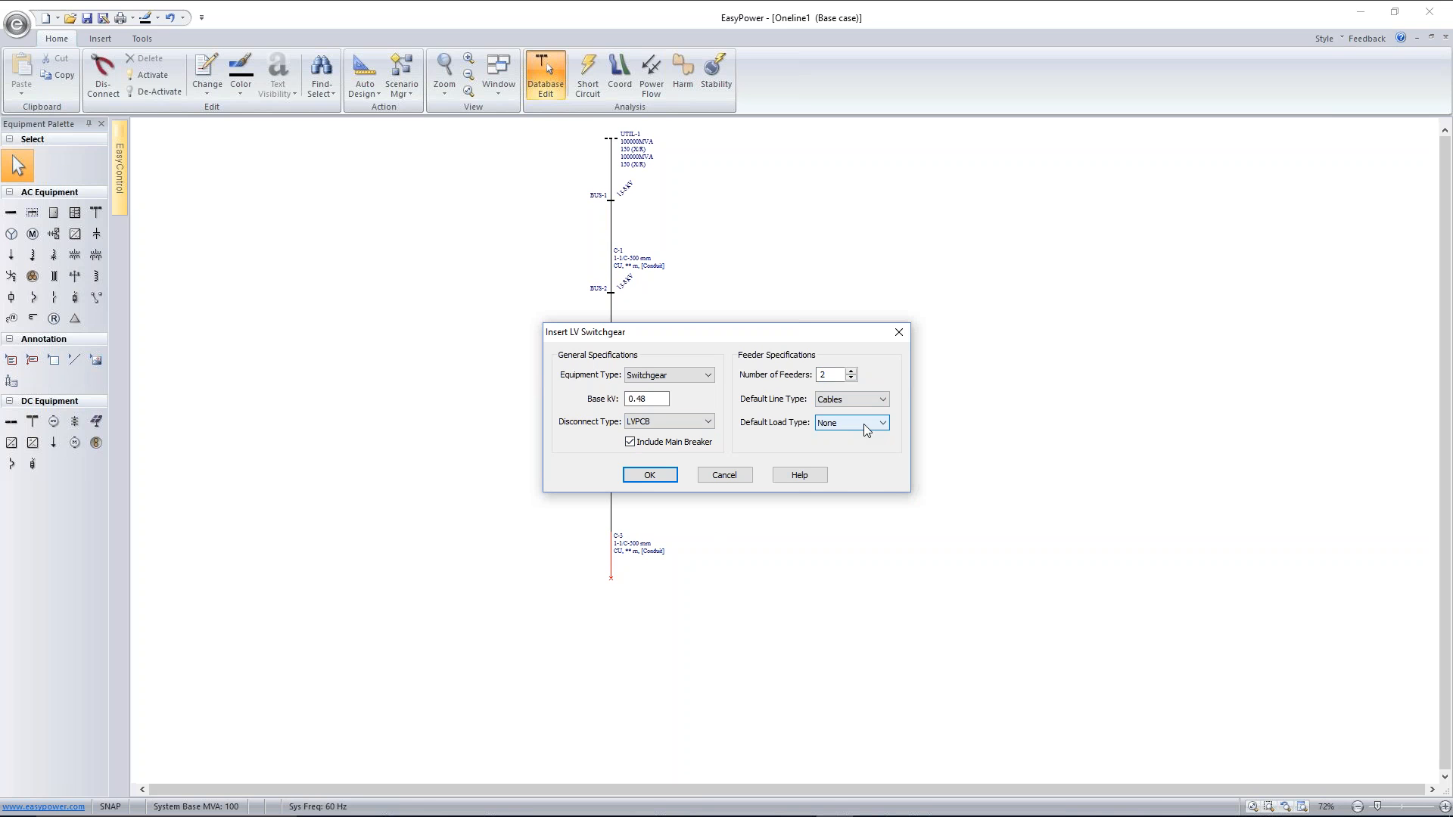
pyautogui.click(882, 424)
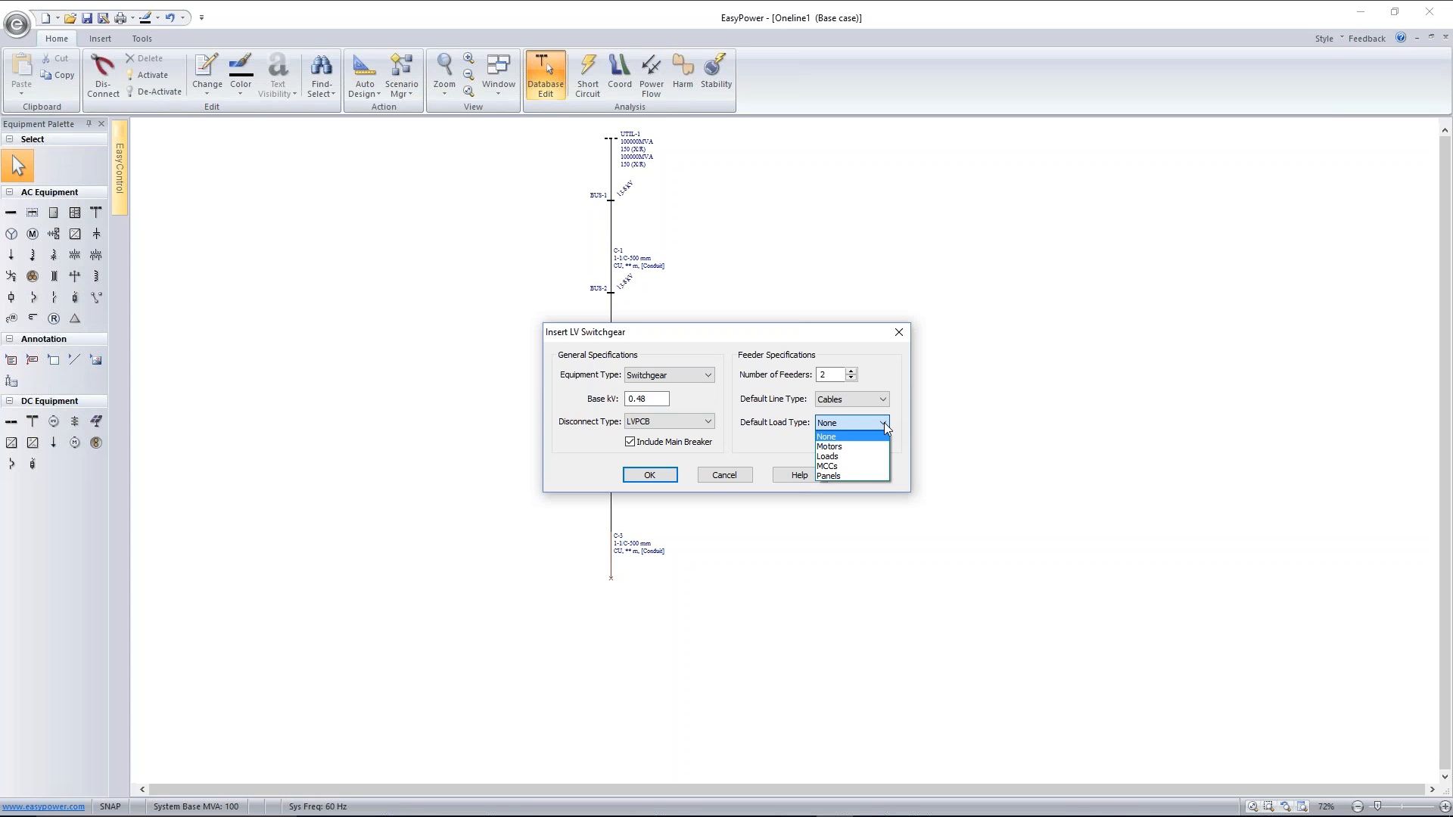
pyautogui.click(884, 422)
pyautogui.click(883, 422)
pyautogui.click(883, 424)
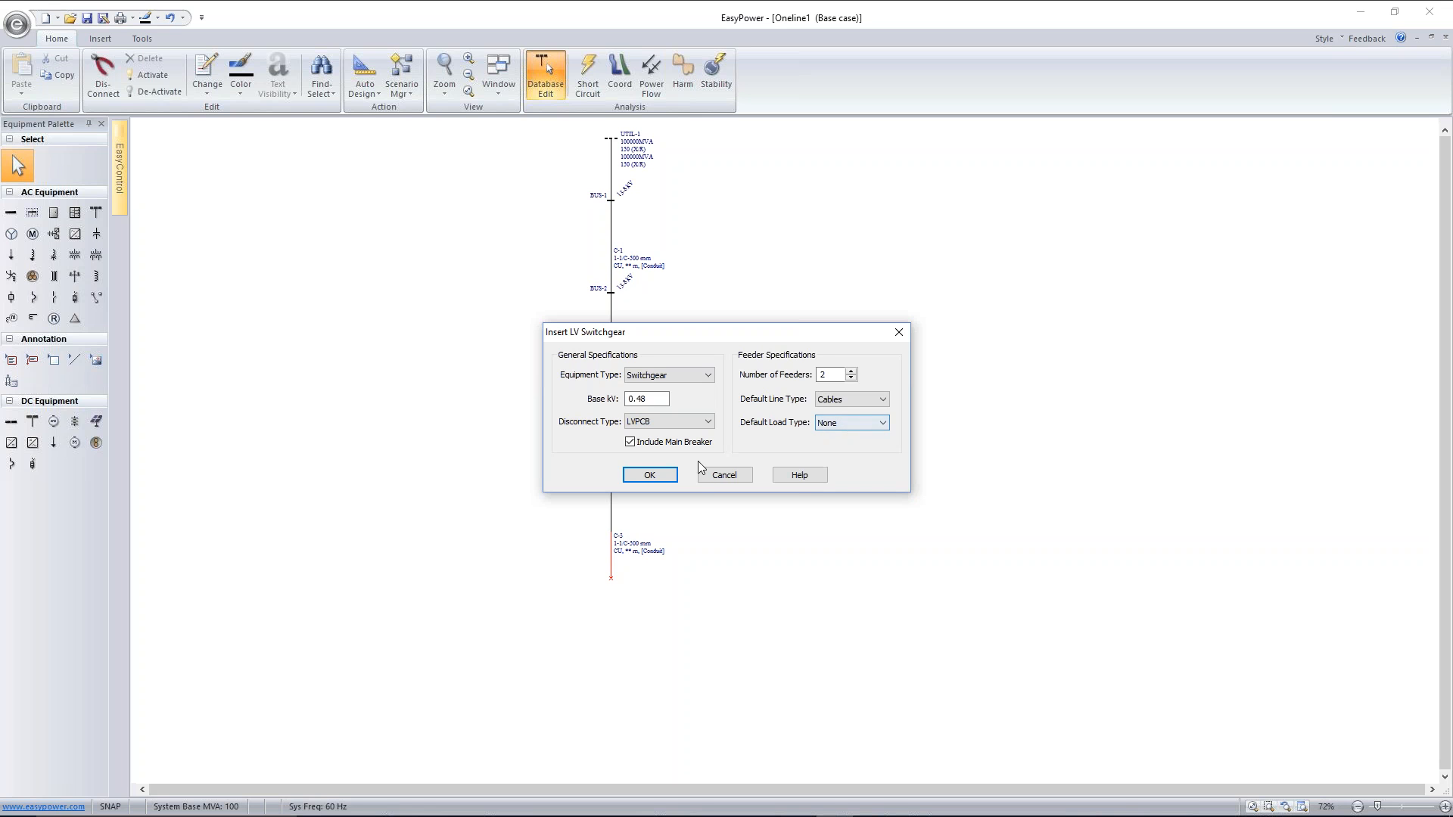
pyautogui.click(650, 474)
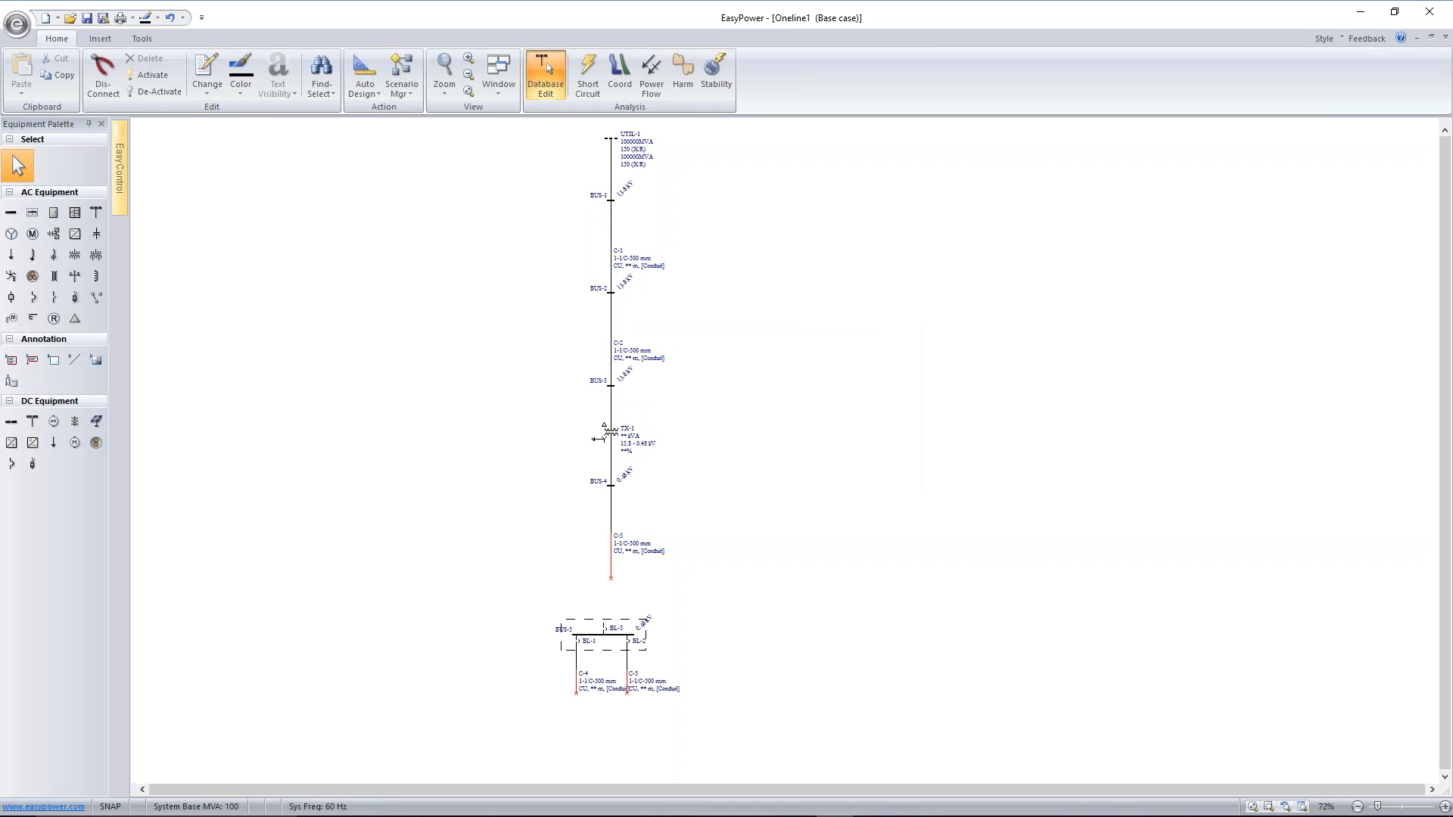
# Move the switchgear with its feeders up beneath the transformer's secondary cable and connect its main breaker to that cable's open end
pyautogui.scroll(3, 619, 649)
pyautogui.moveTo(471, 587); pyautogui.dragTo(750, 761)
pyautogui.moveTo(603, 626); pyautogui.dragTo(619, 584)
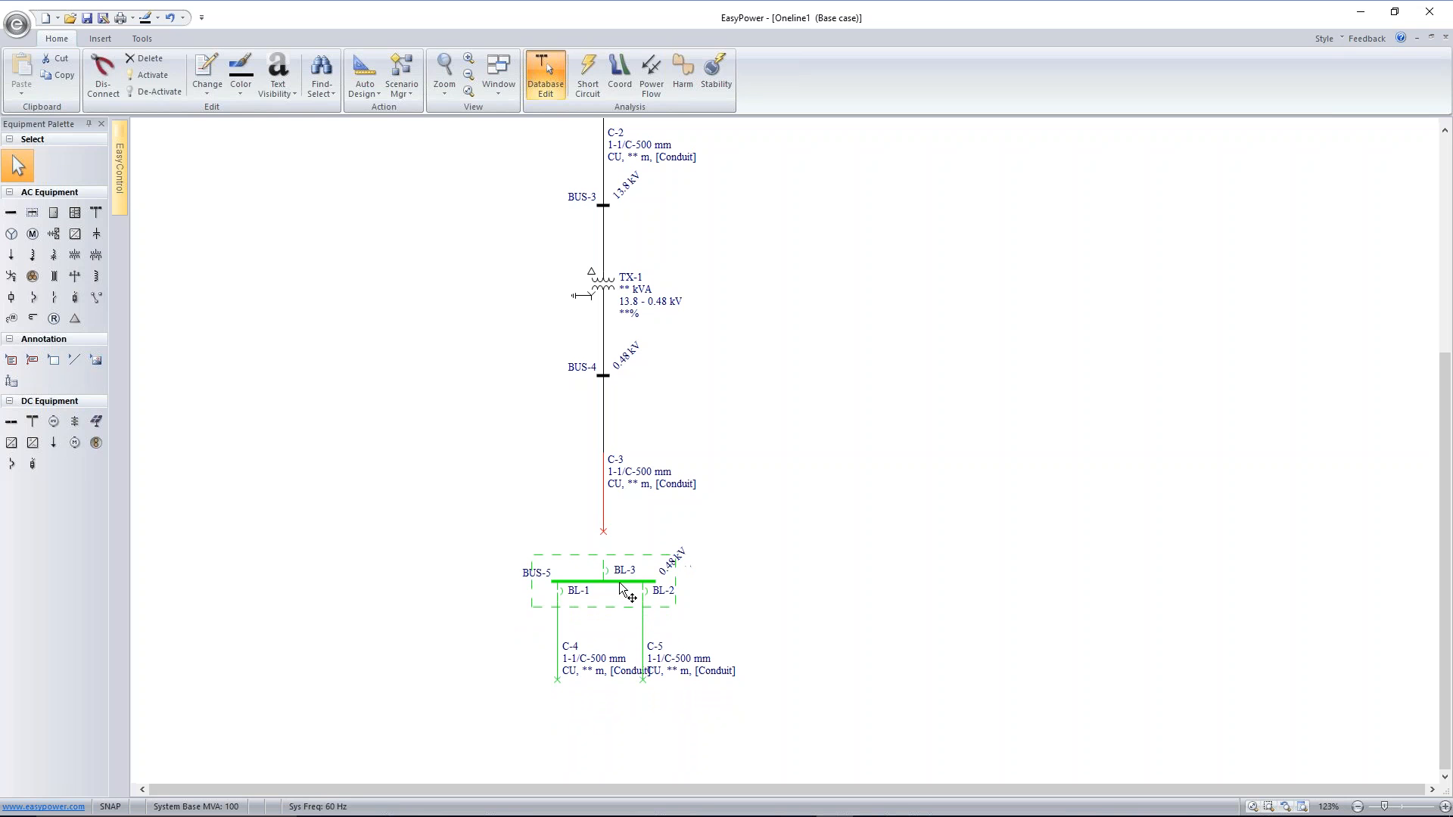
pyautogui.click(732, 590)
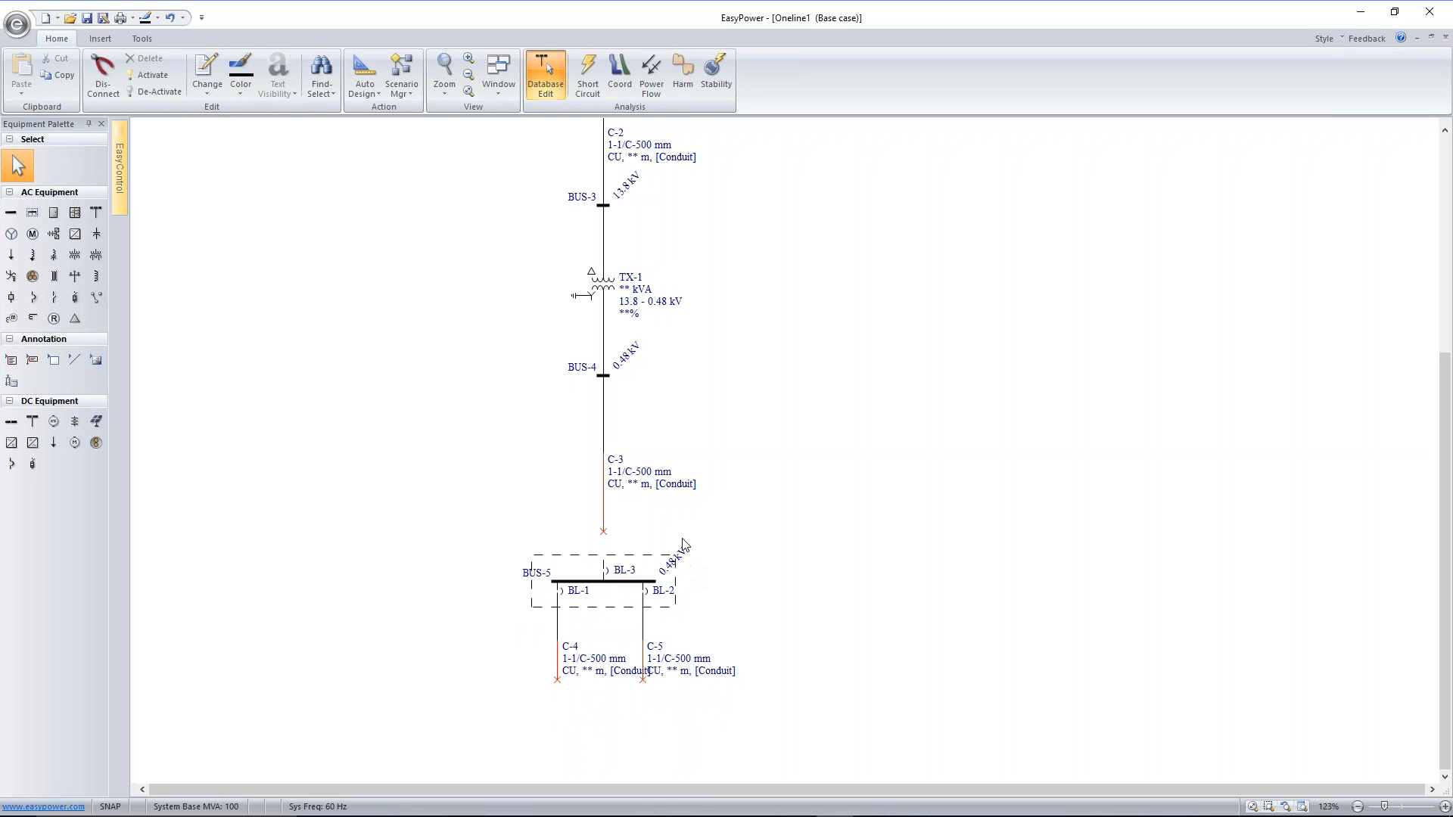
pyautogui.moveTo(607, 553); pyautogui.dragTo(631, 530)
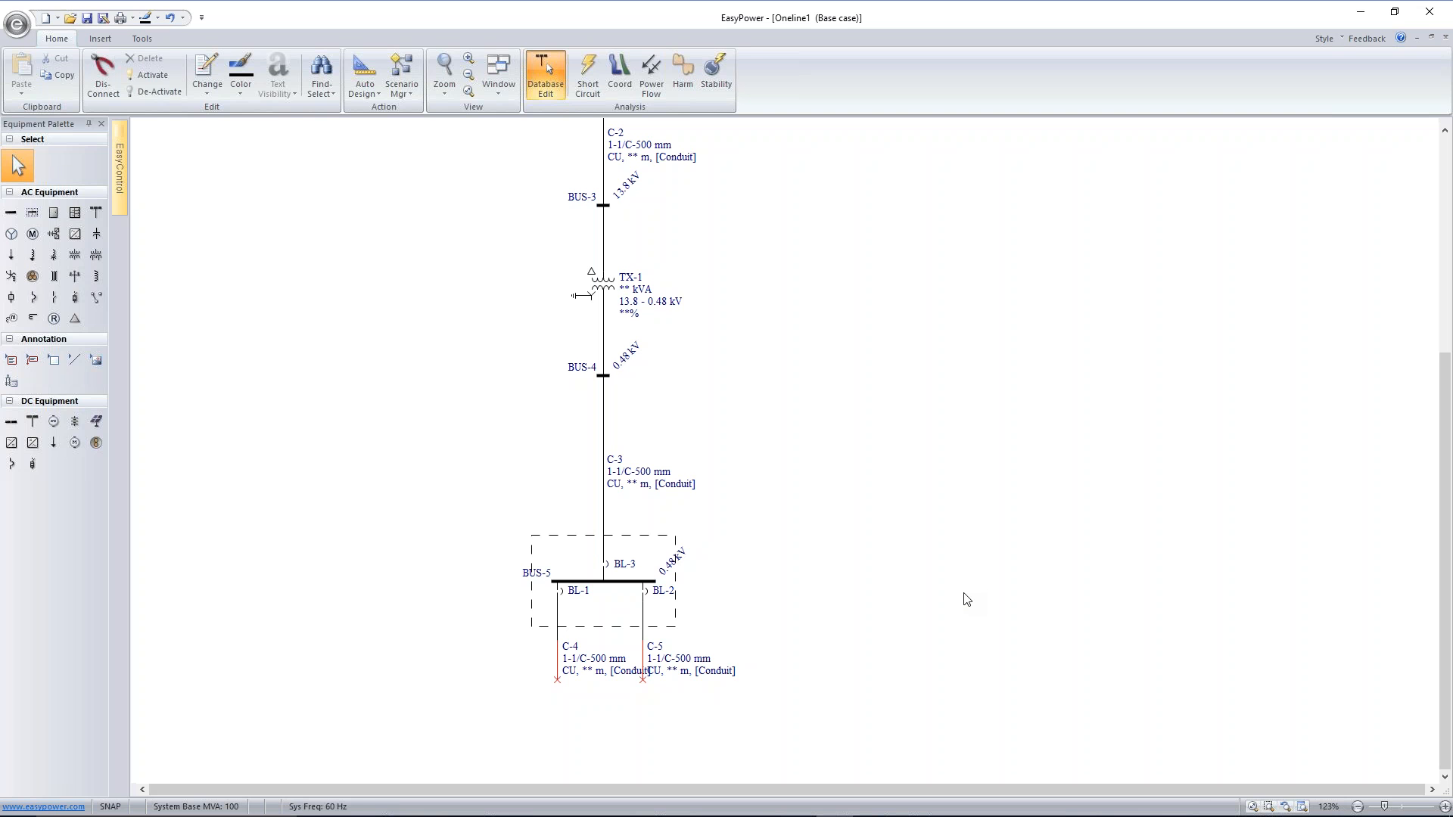
# Attach a motor to the left feeder cable's open end and a bus to the right feeder cable's end
pyautogui.scroll(-2, 957, 432)
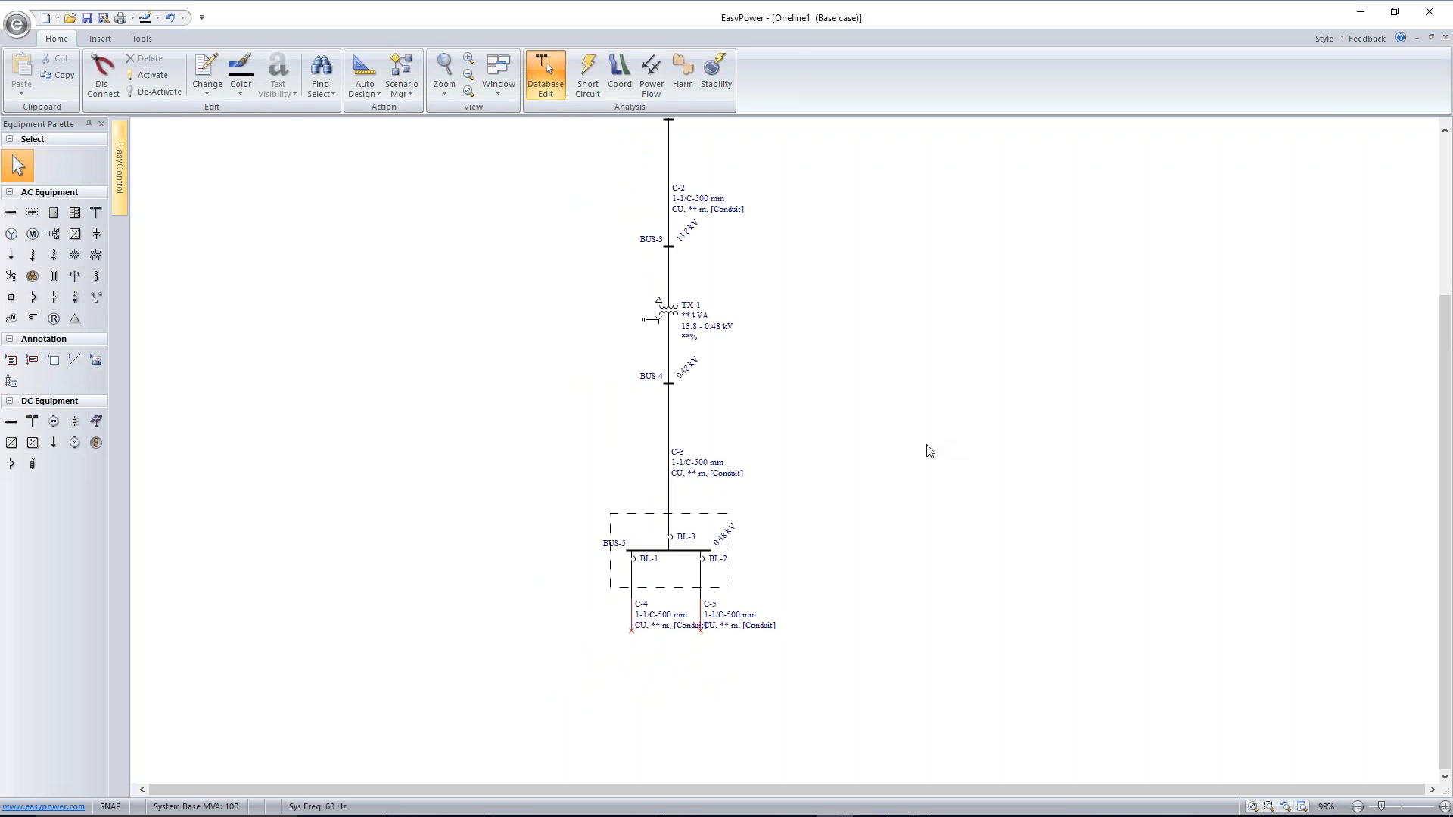
pyautogui.click(32, 233)
pyautogui.click(632, 643)
pyautogui.click(15, 216)
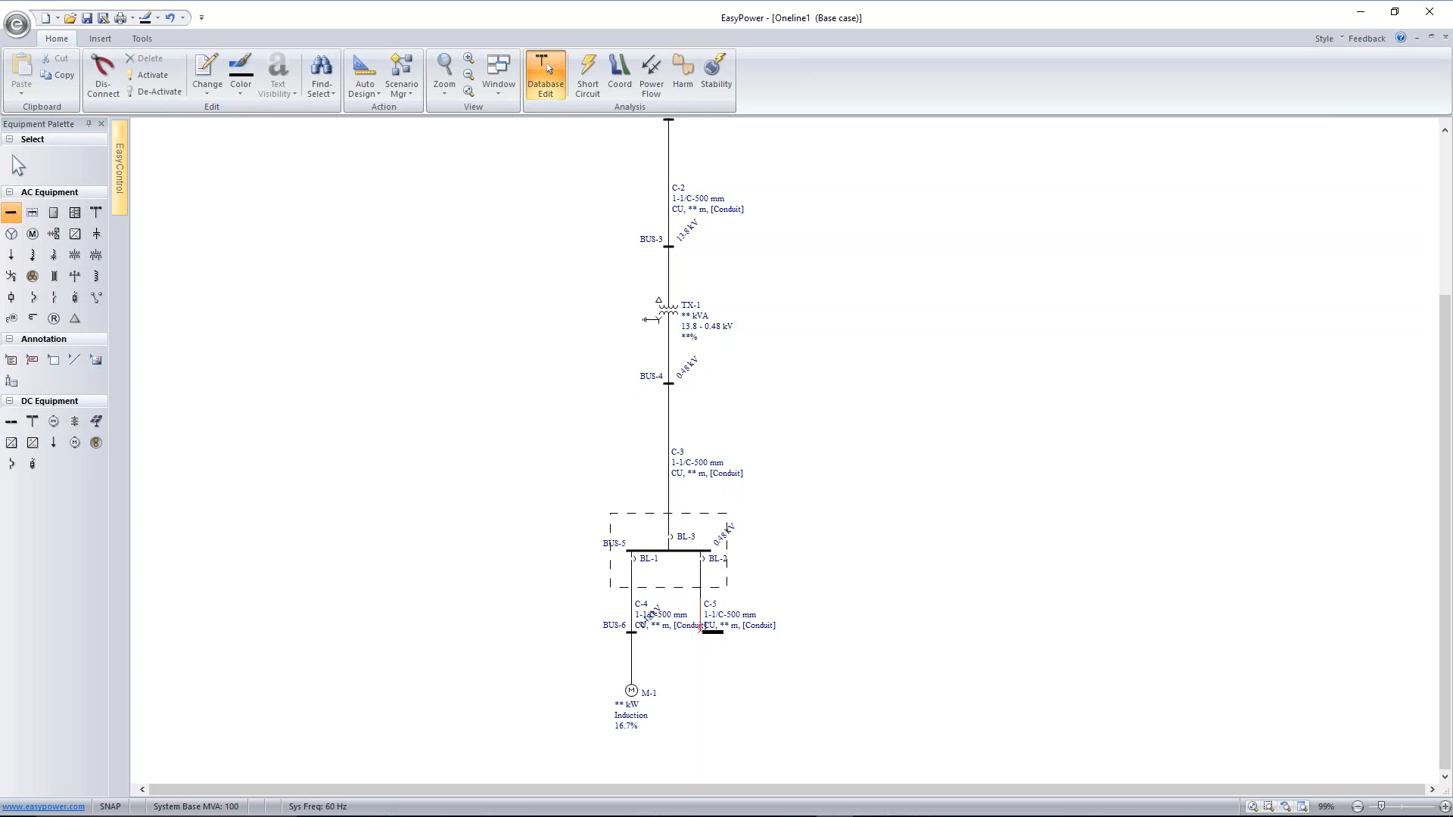
pyautogui.click(701, 633)
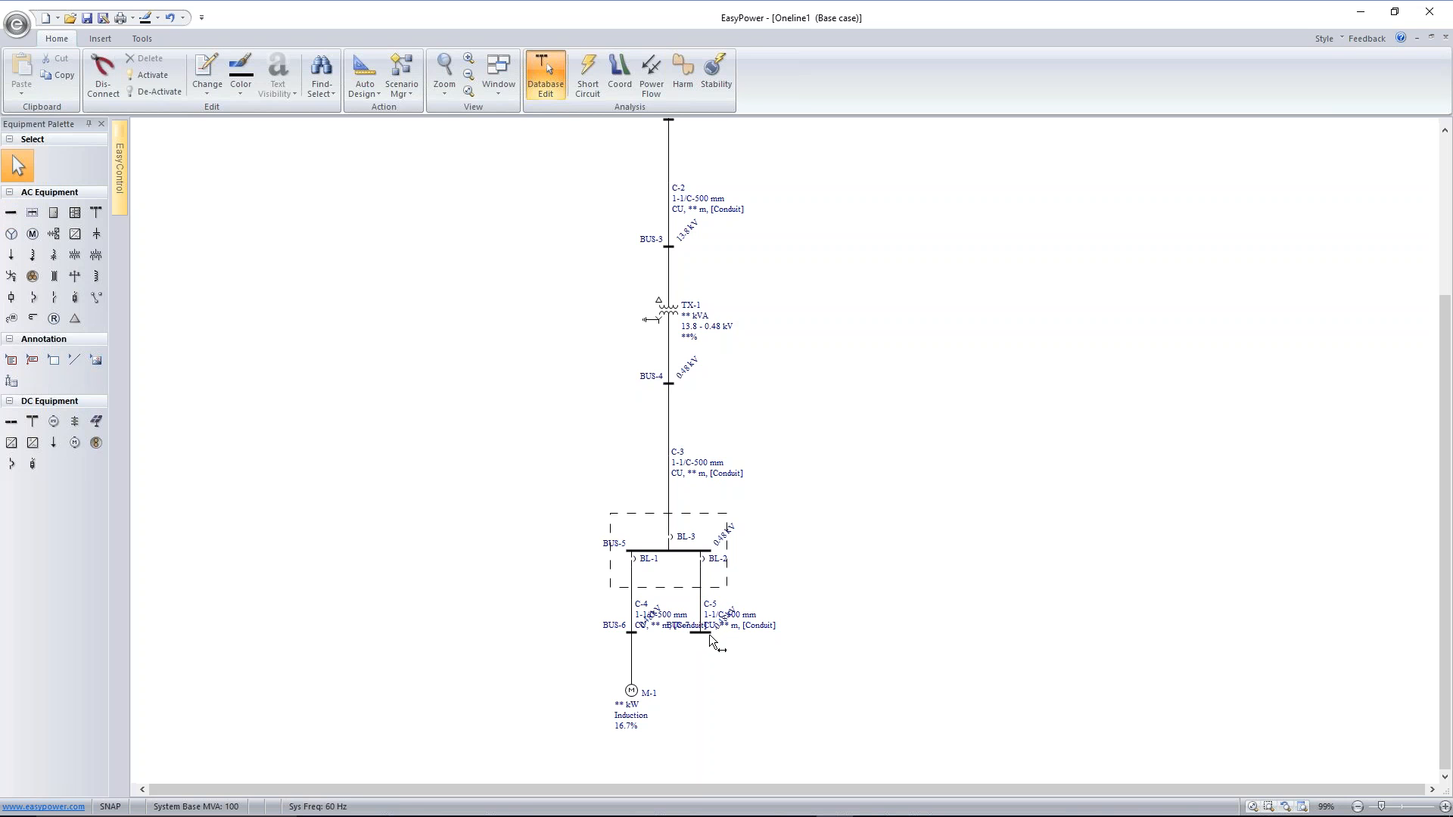
# Lengthen the switchgear bus on both sides and shift the right feeder with its breaker, cable and end bus further right
pyautogui.moveTo(715, 551); pyautogui.dragTo(765, 558)
pyautogui.moveTo(628, 552); pyautogui.dragTo(591, 553)
pyautogui.moveTo(684, 668); pyautogui.dragTo(727, 569)
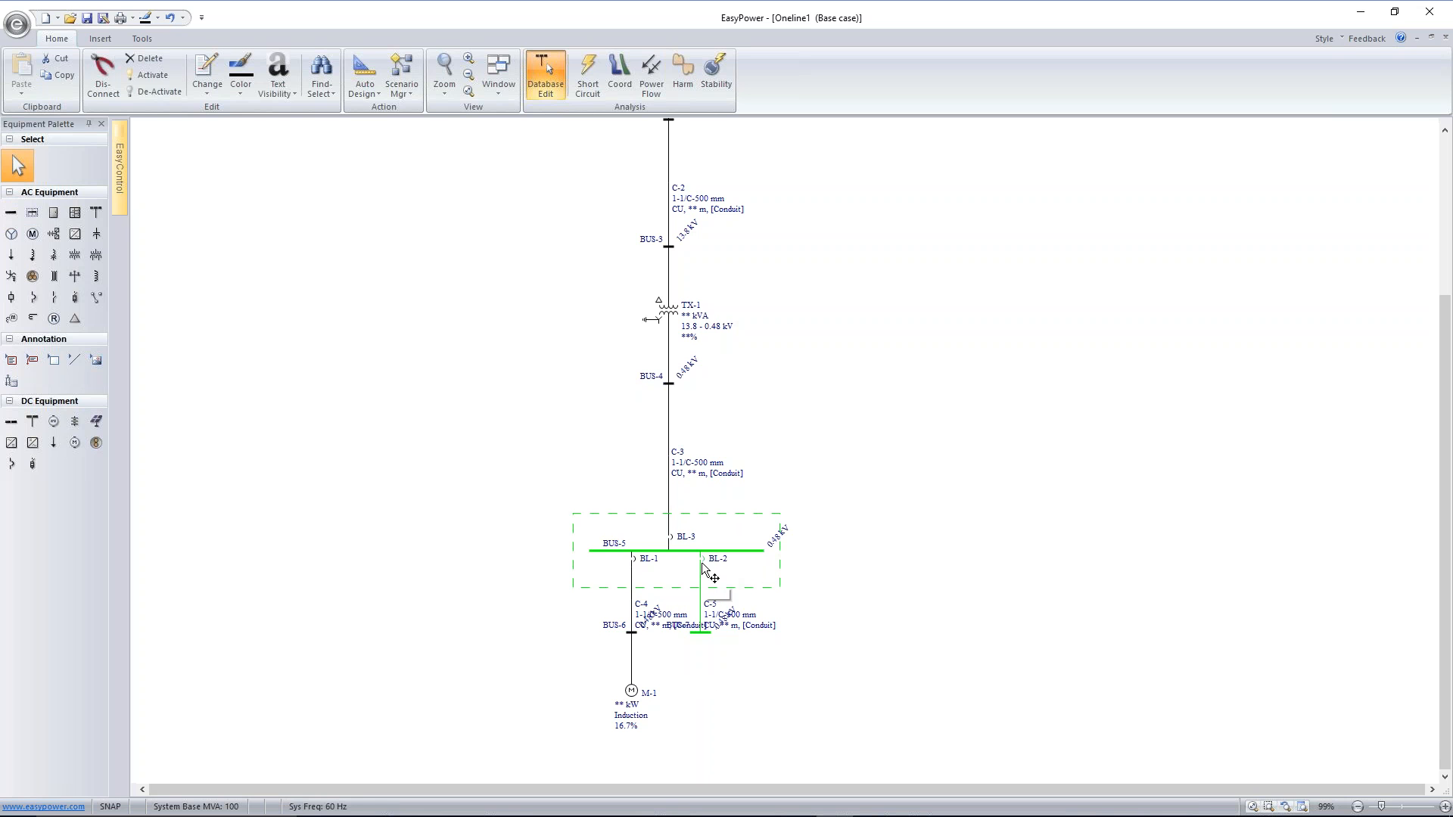
pyautogui.moveTo(695, 646); pyautogui.dragTo(704, 566)
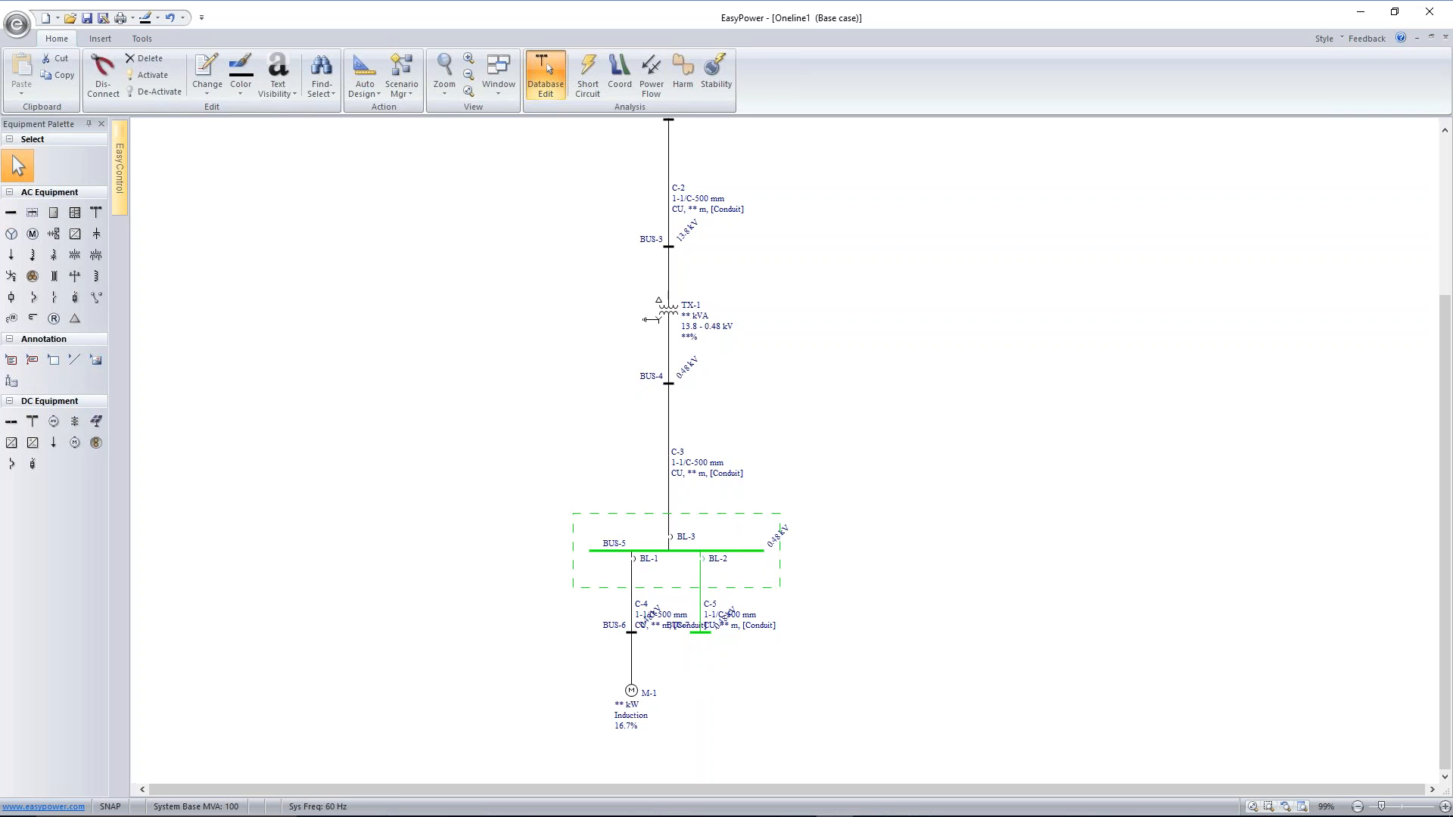
pyautogui.keyDown('ctrl'); pyautogui.click(694, 551); pyautogui.keyUp('ctrl')
pyautogui.moveTo(701, 561); pyautogui.dragTo(734, 561)
pyautogui.click(858, 583)
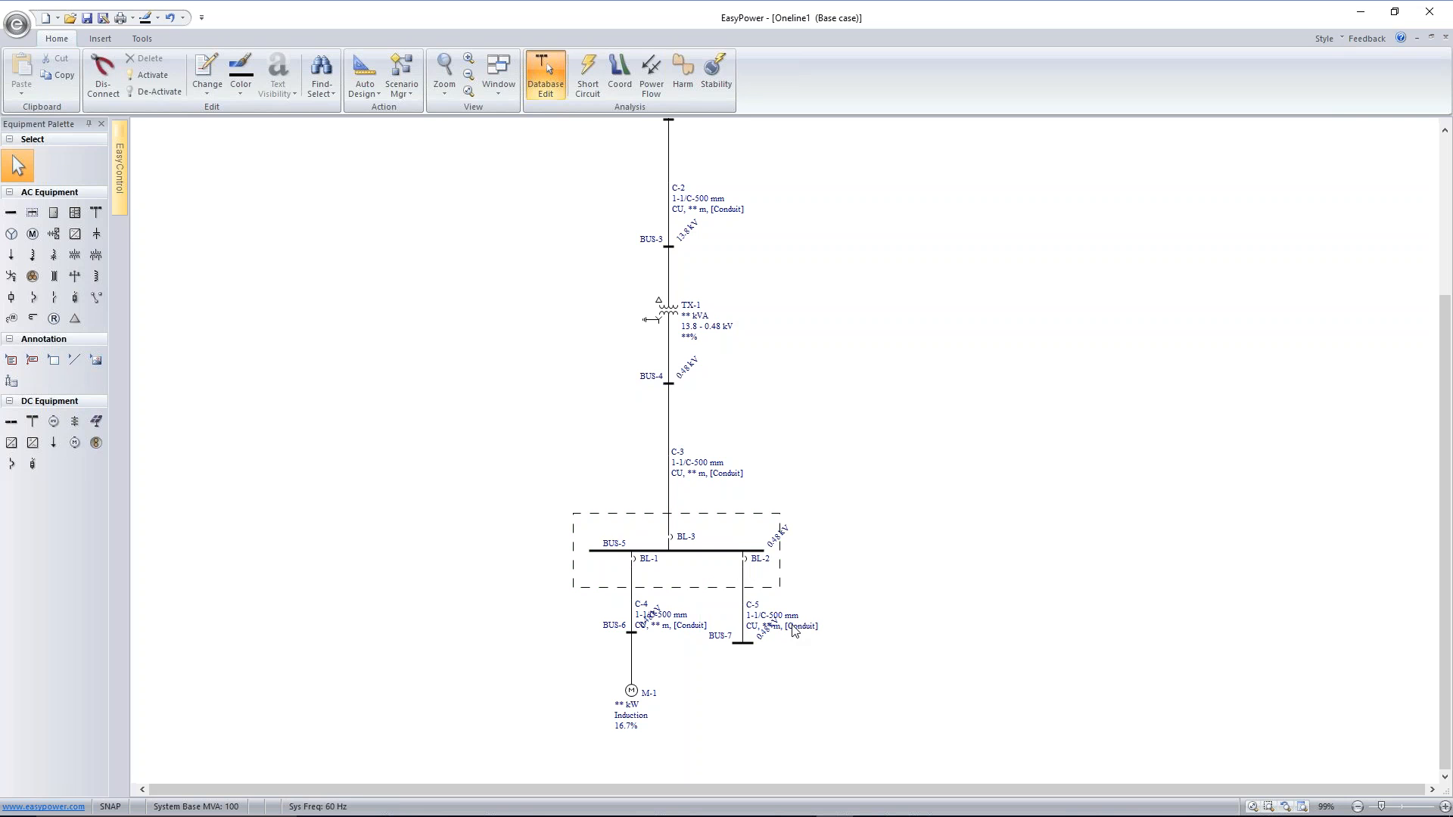
# Move the data labels of the two switchgear feeder cables clear of the neighbouring voltage labels
pyautogui.moveTo(796, 624); pyautogui.dragTo(799, 614)
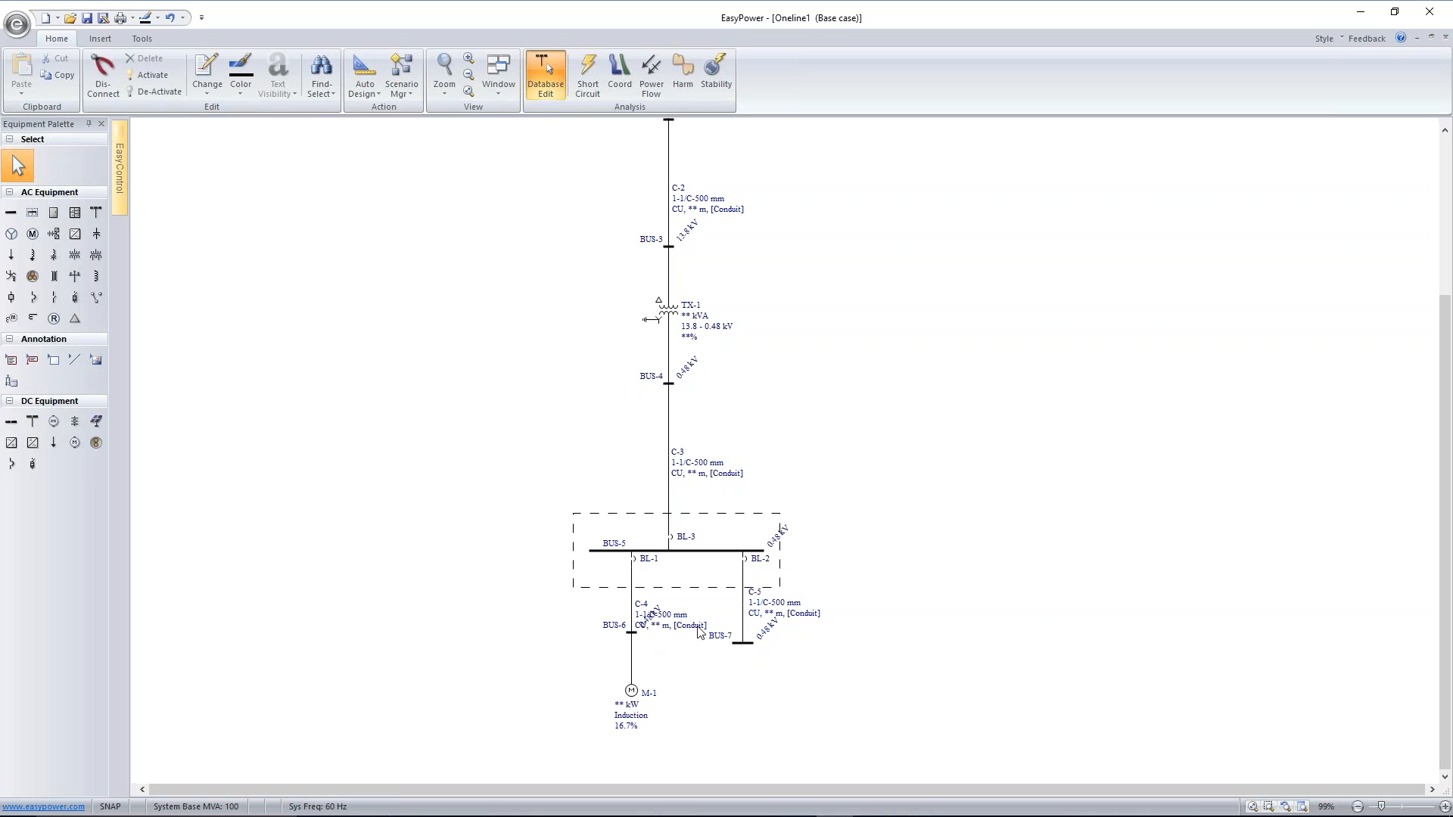
pyautogui.moveTo(700, 630); pyautogui.dragTo(617, 616)
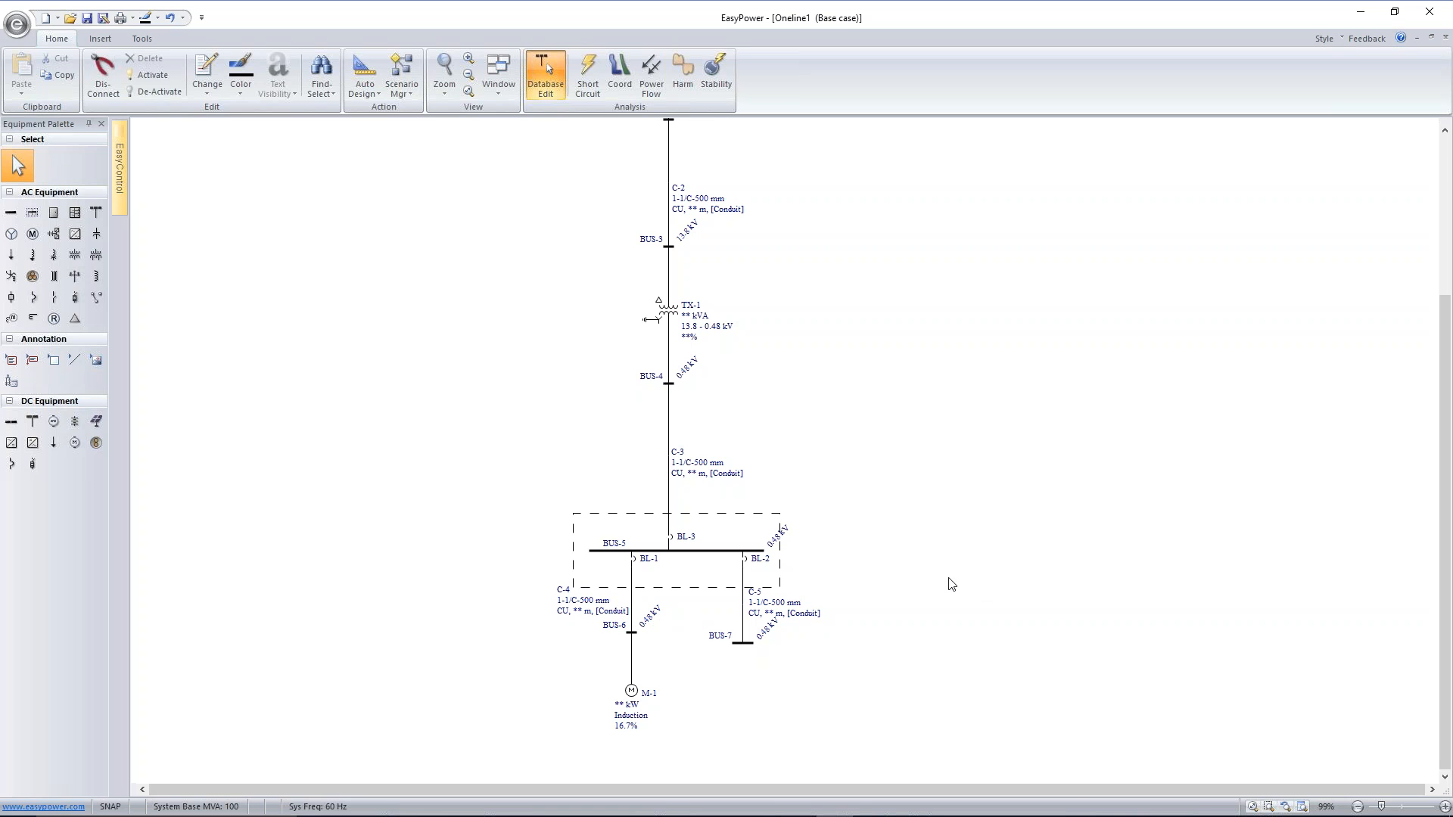
# Rename the utility as CEEE and set its fault duty unit to kA
pyautogui.scroll(-3, 918, 415)
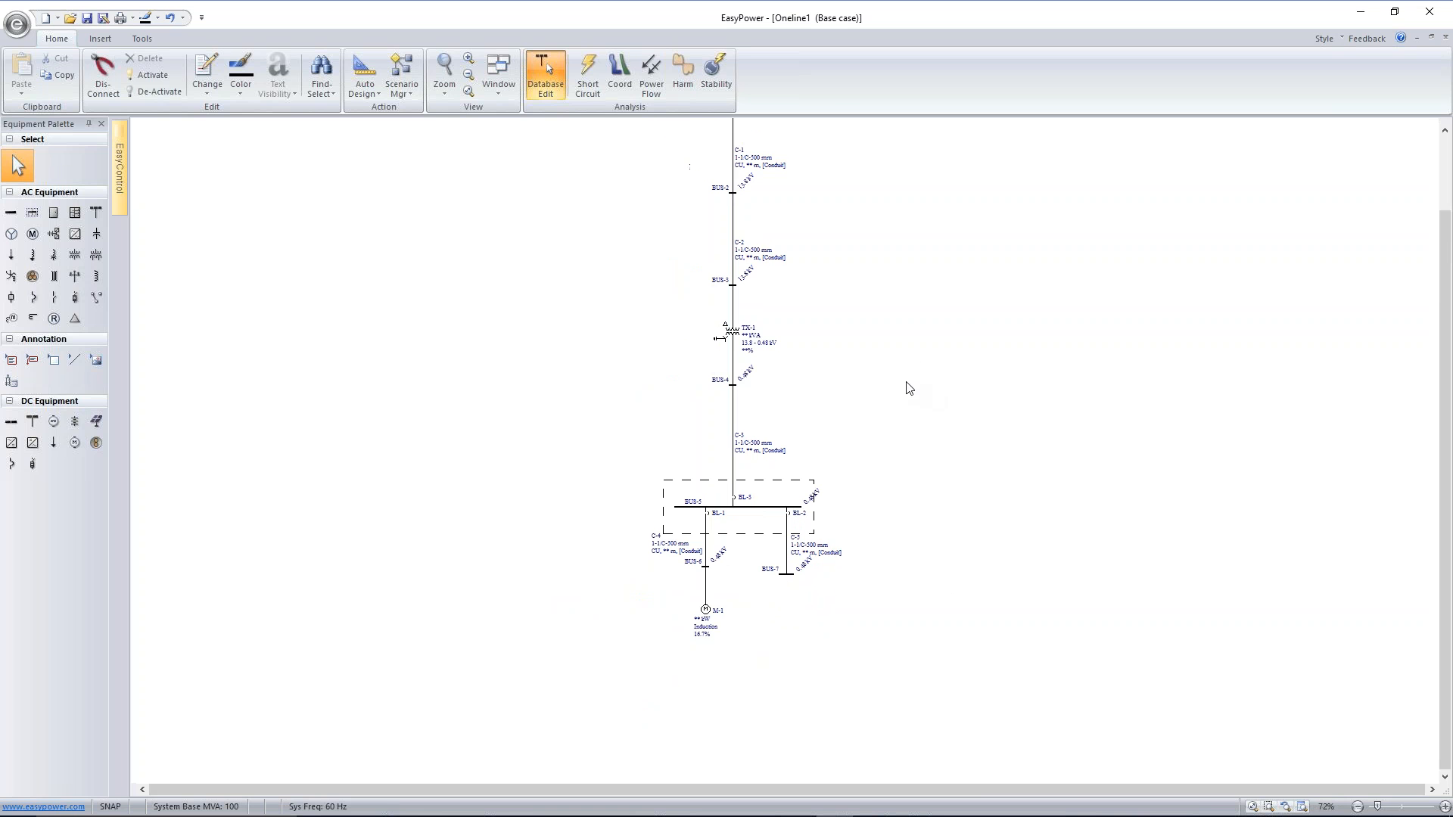
pyautogui.moveTo(909, 353); pyautogui.dragTo(787, 470)
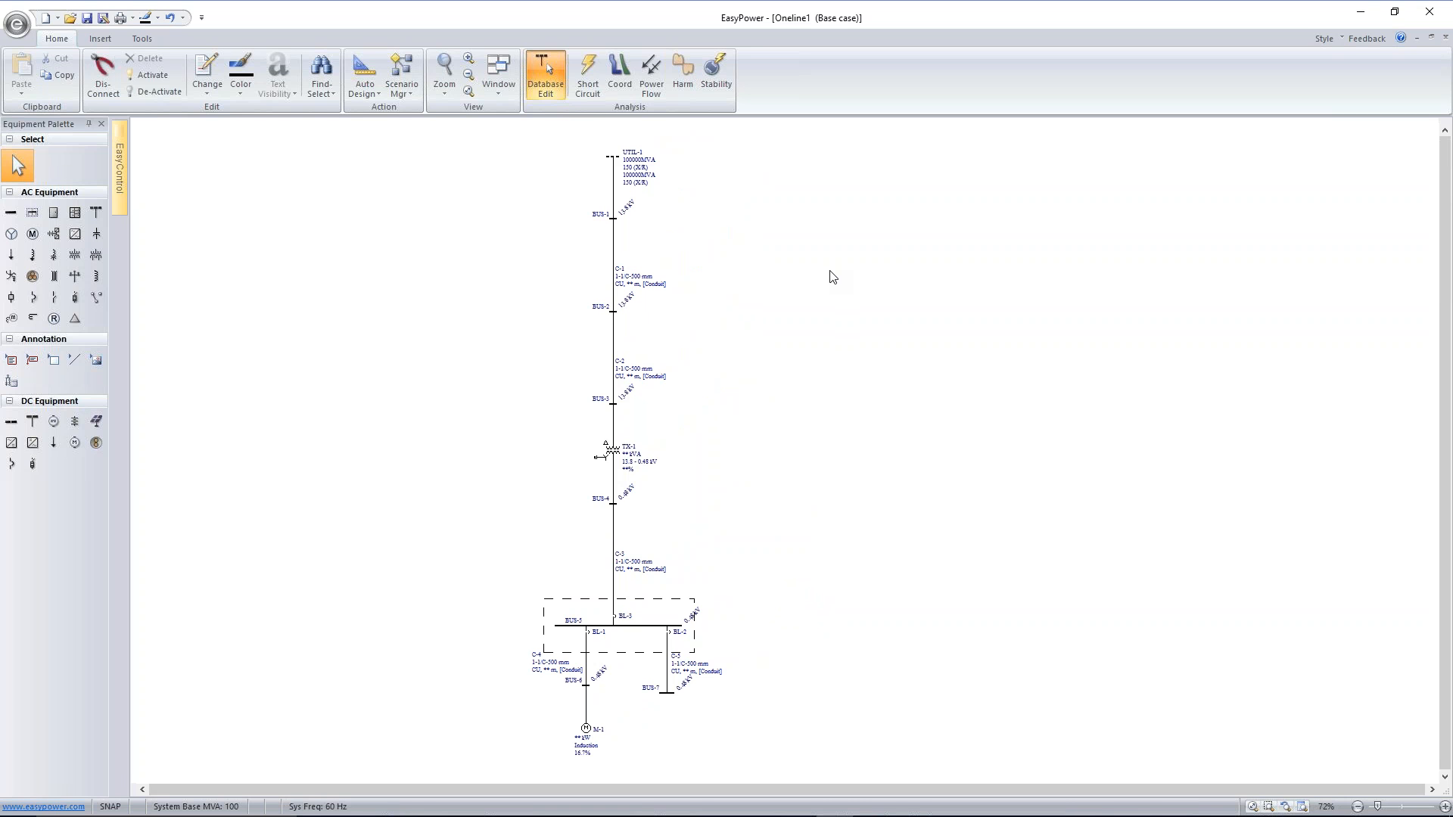
pyautogui.scroll(3, 770, 202)
pyautogui.scroll(1, 577, 184)
pyautogui.moveTo(577, 182); pyautogui.dragTo(754, 356)
pyautogui.click(643, 299)
pyautogui.doubleClick(643, 299)
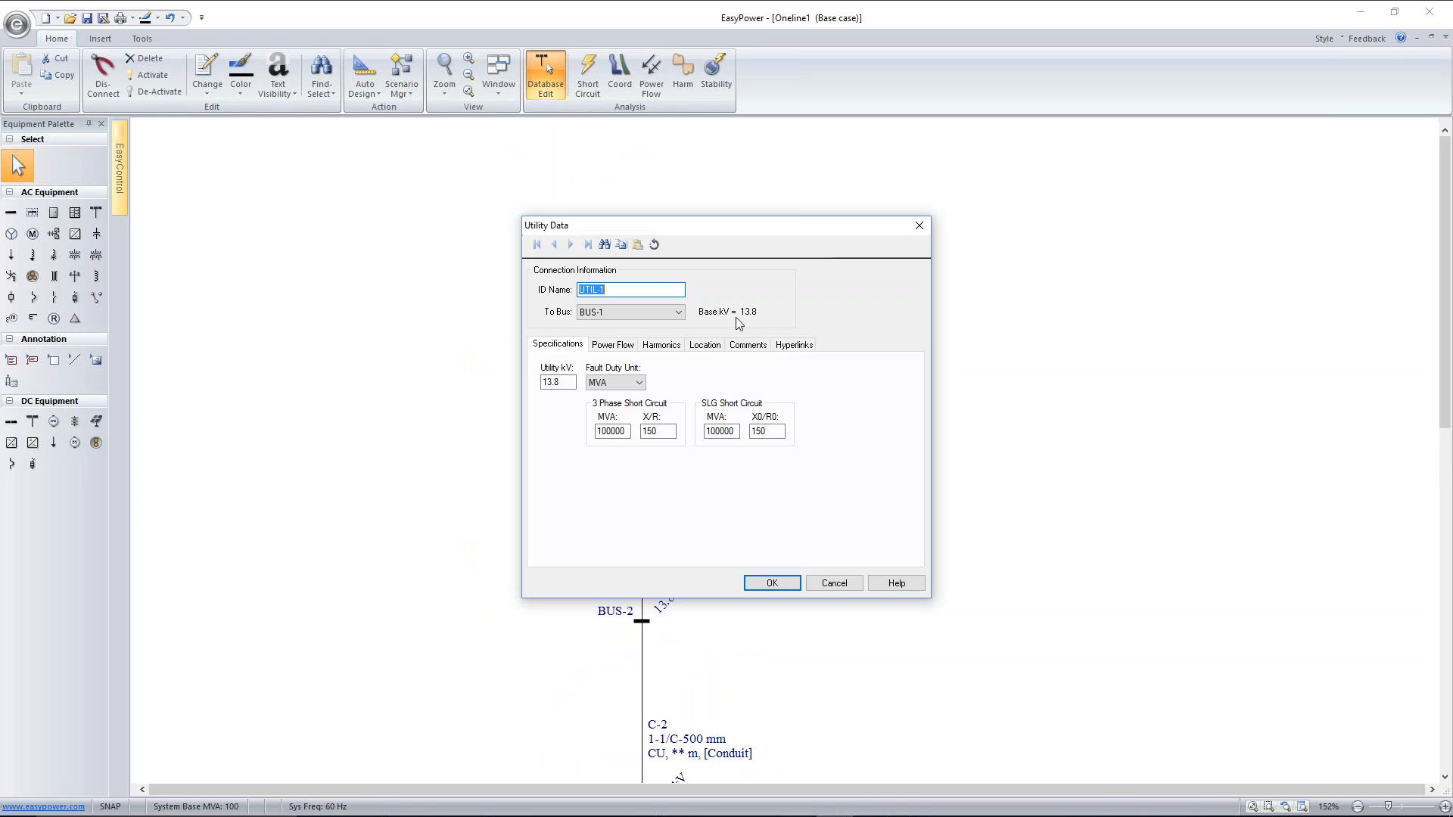
pyautogui.write('CEEE')
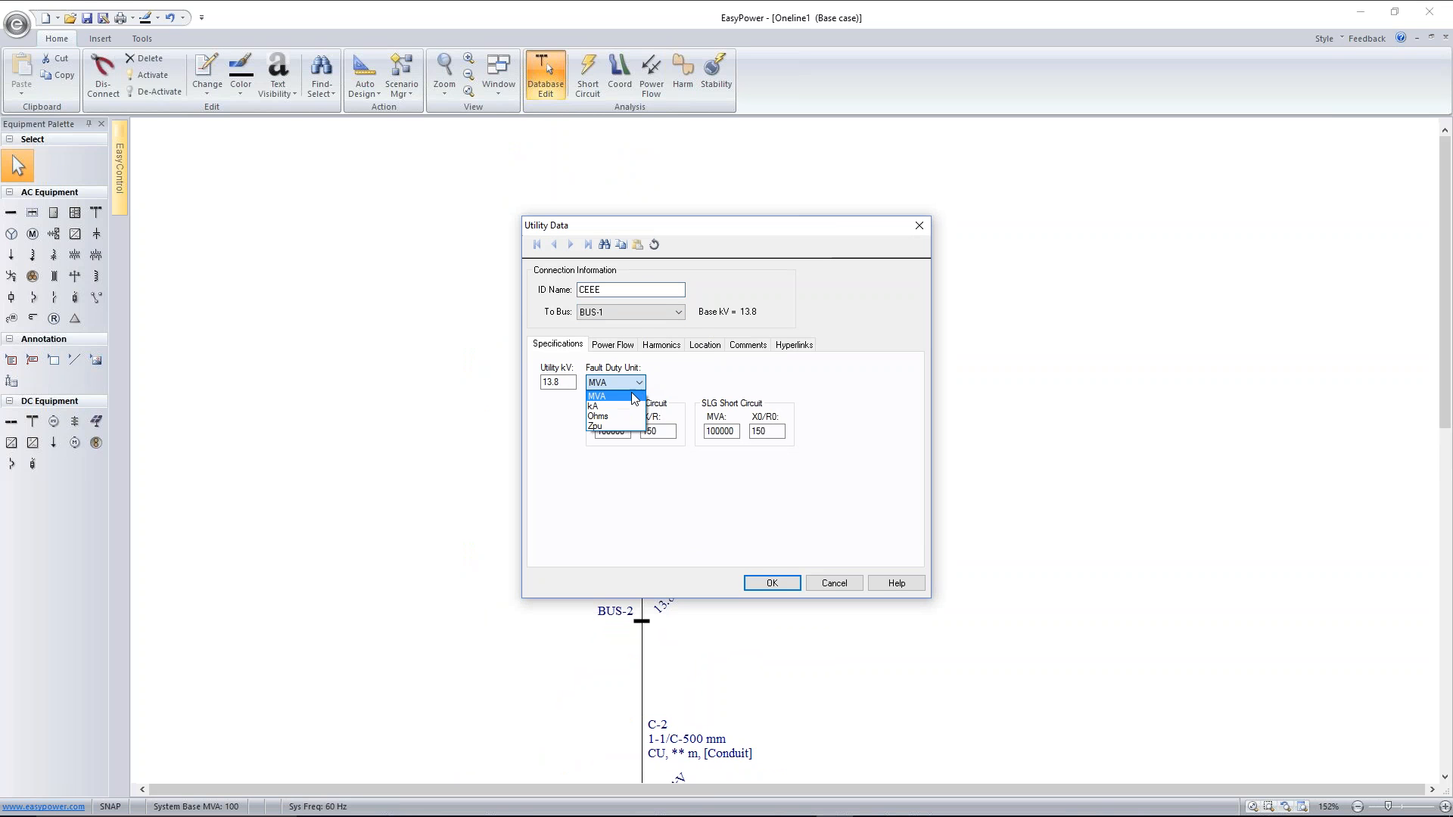
pyautogui.click(624, 411)
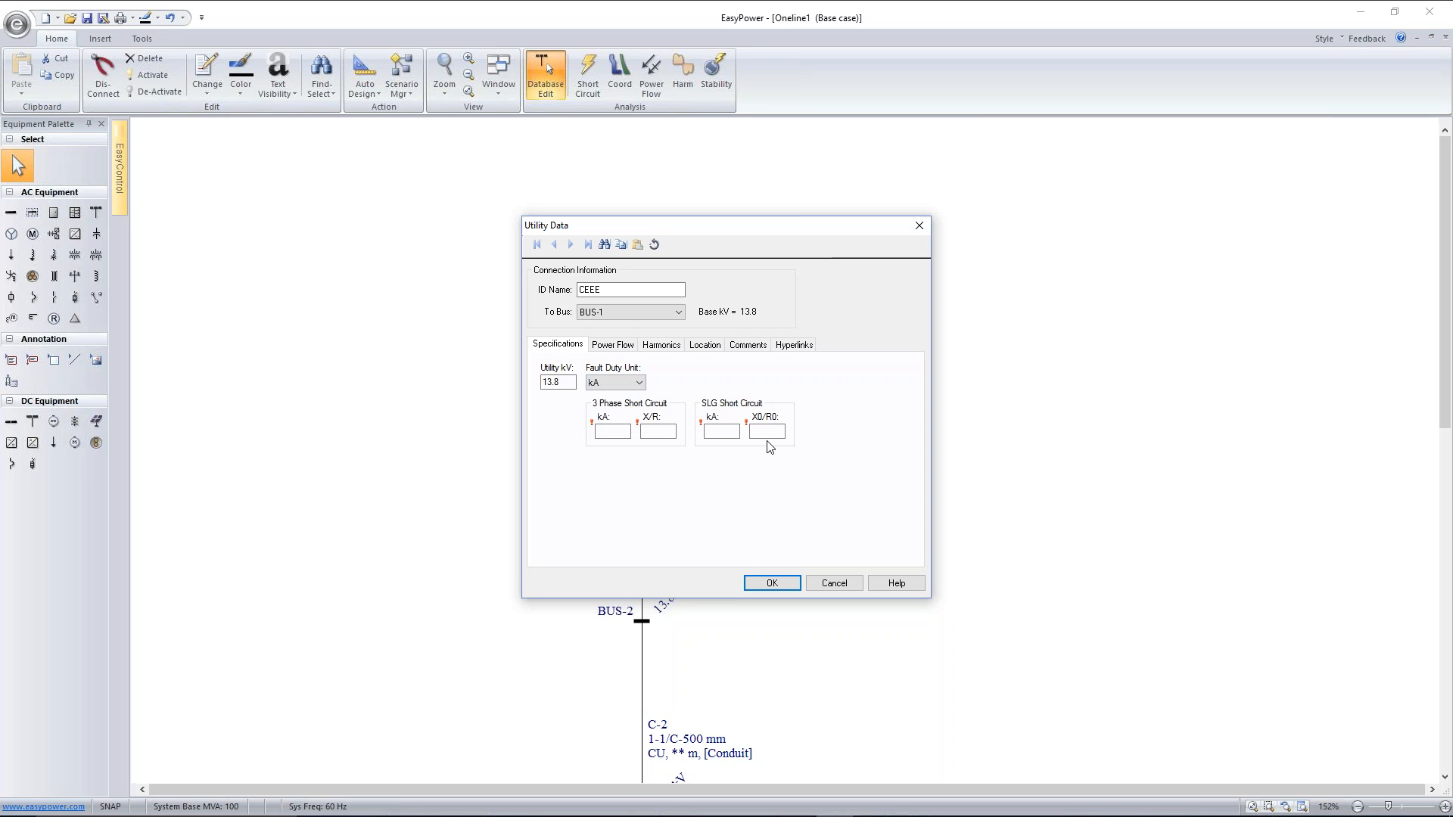
# Set the utility's three-phase short circuit to 10 kA with X/R 8 and its SLG short circuit to 8 kA with X0/R0 5
pyautogui.click(610, 432)
pyautogui.write('10')
pyautogui.press('Tab')
pyautogui.click(734, 432)
pyautogui.press('Tab')
pyautogui.write('5')
pyautogui.click(771, 583)
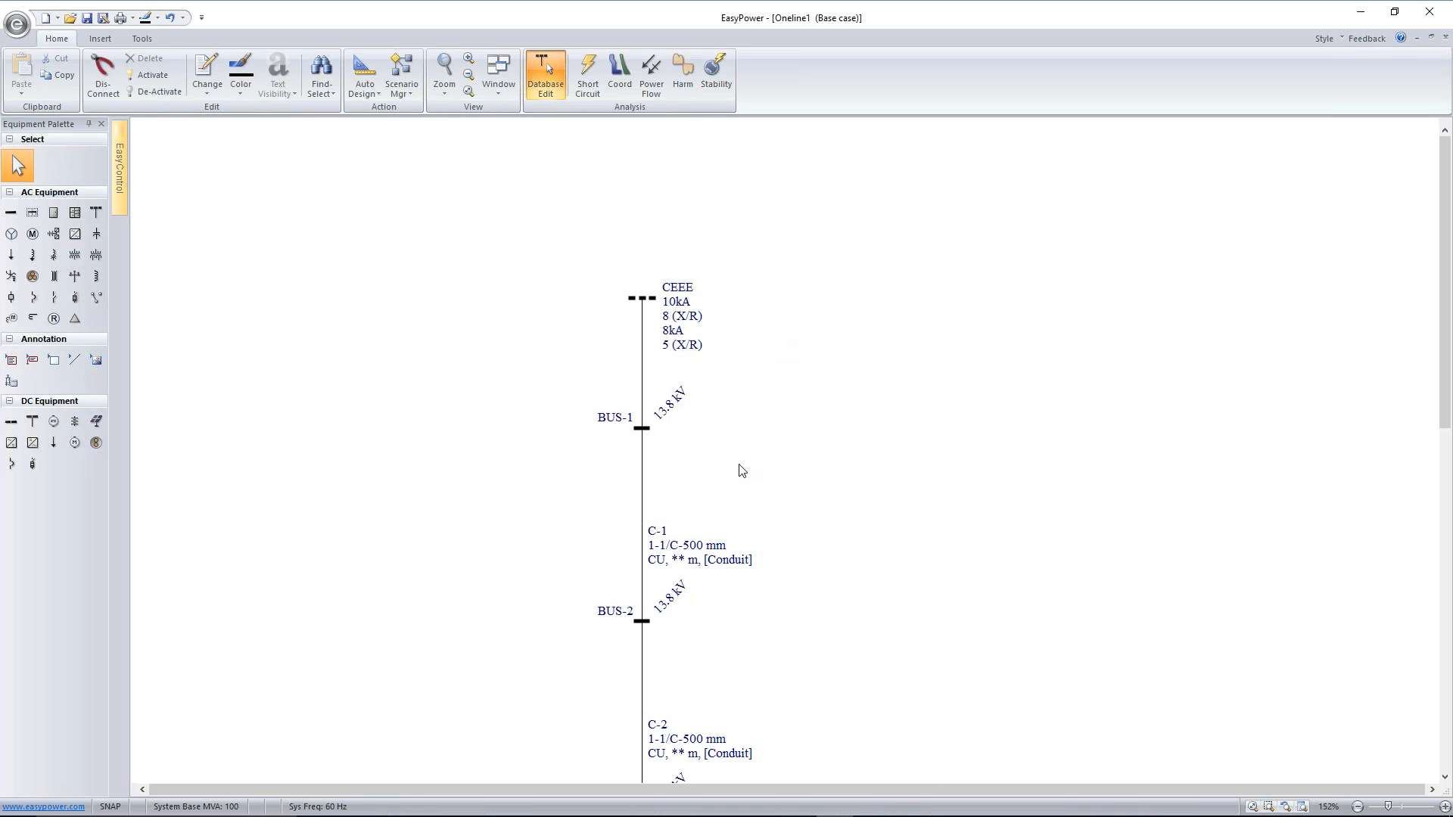
# Rename the bus directly below the utility as PTO ENTREGA
pyautogui.moveTo(743, 509); pyautogui.dragTo(745, 327)
pyautogui.scroll(-3, 745, 327)
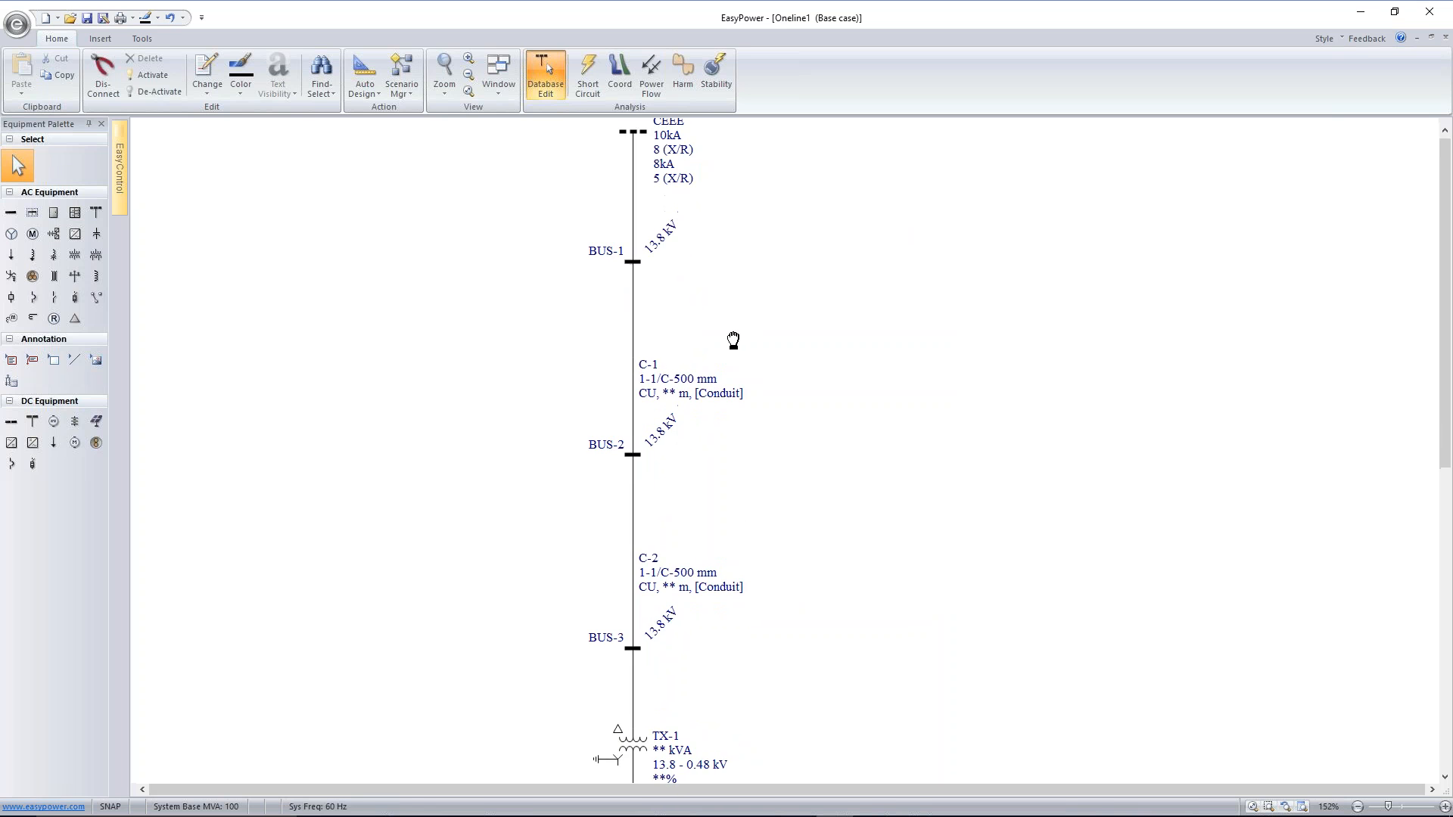
pyautogui.moveTo(739, 330); pyautogui.dragTo(713, 308)
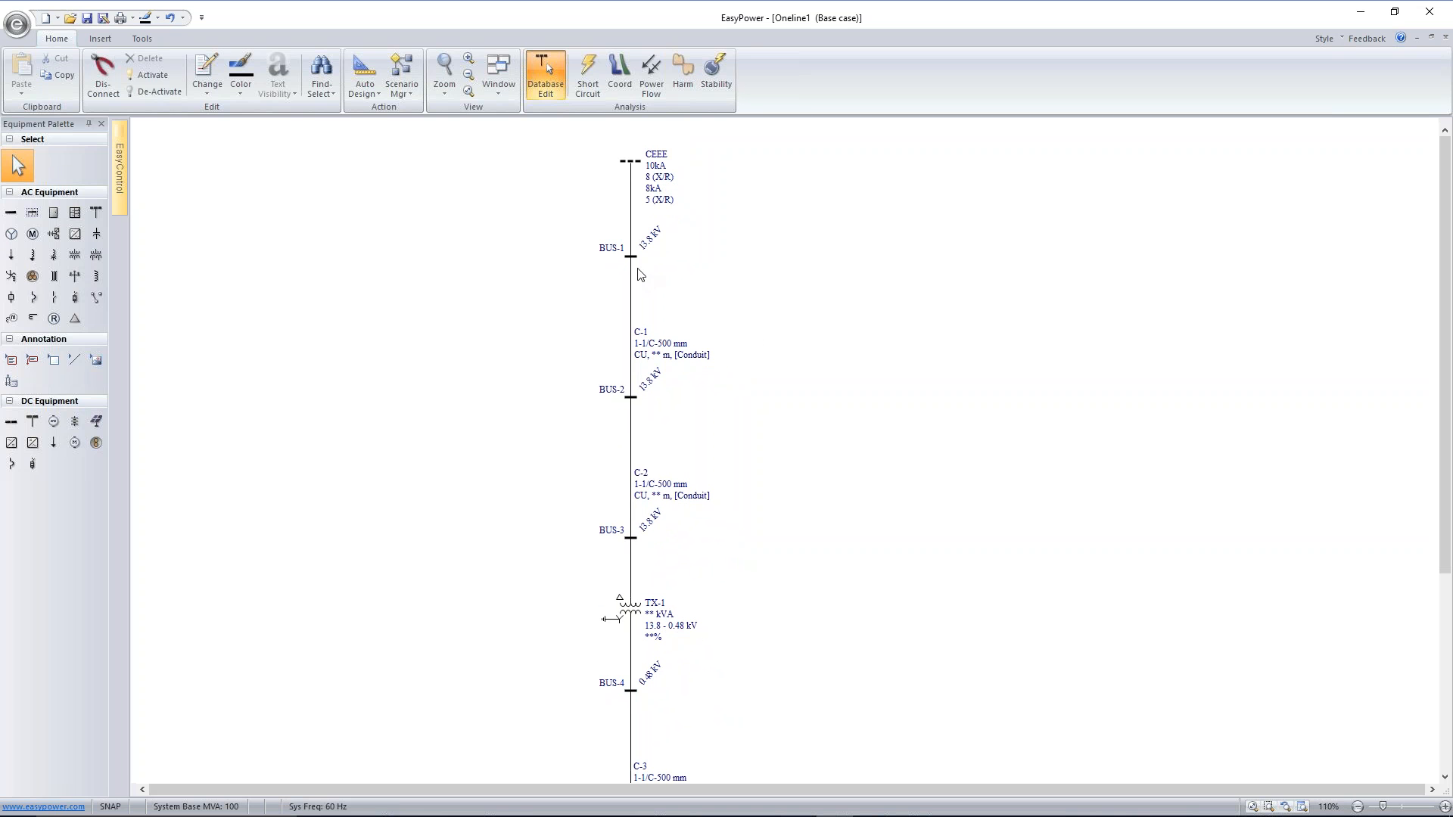
pyautogui.moveTo(638, 272)
pyautogui.click(630, 258)
pyautogui.doubleClick(630, 258)
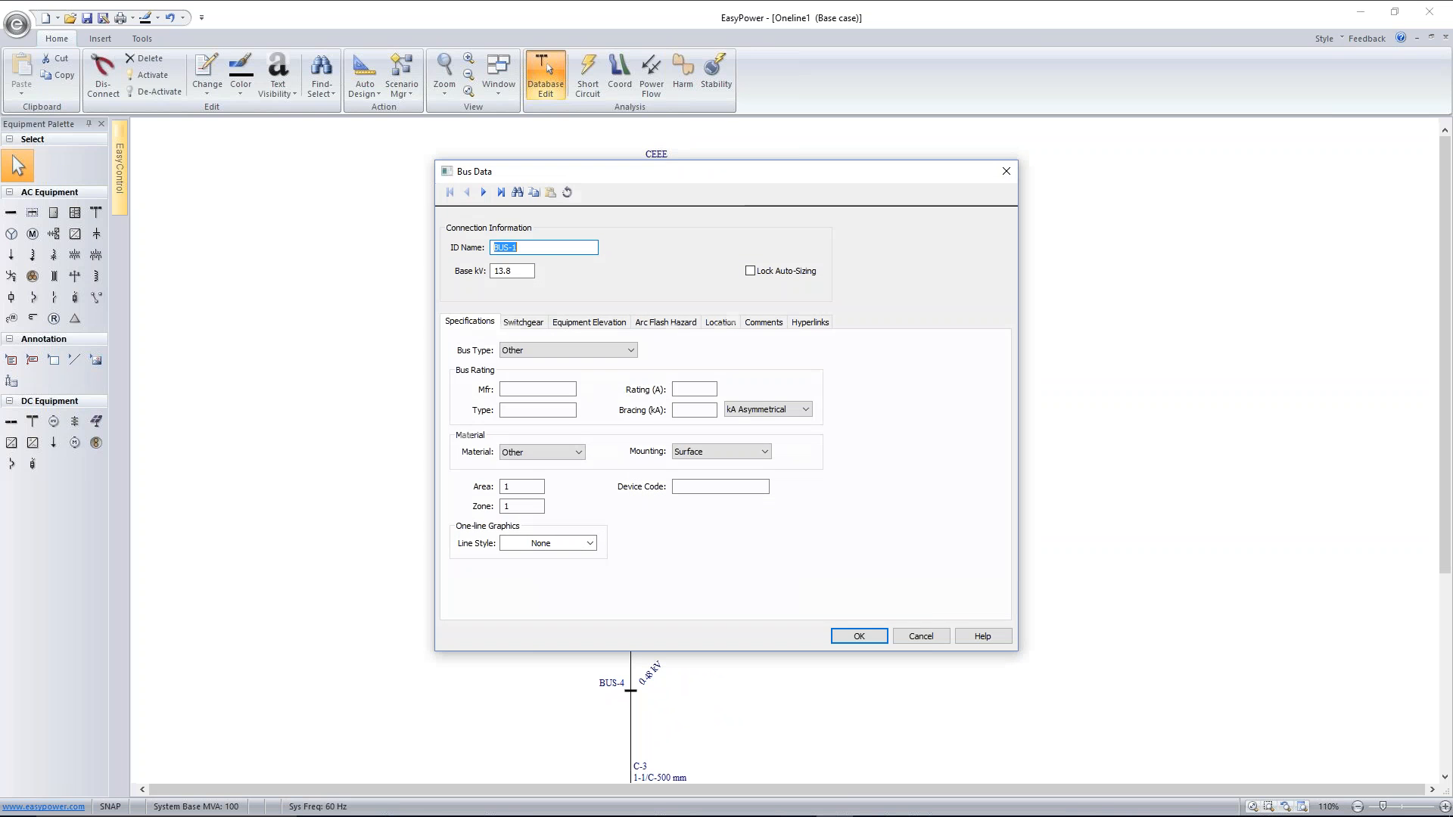
pyautogui.write('PTO ENTREGA')
pyautogui.click(859, 636)
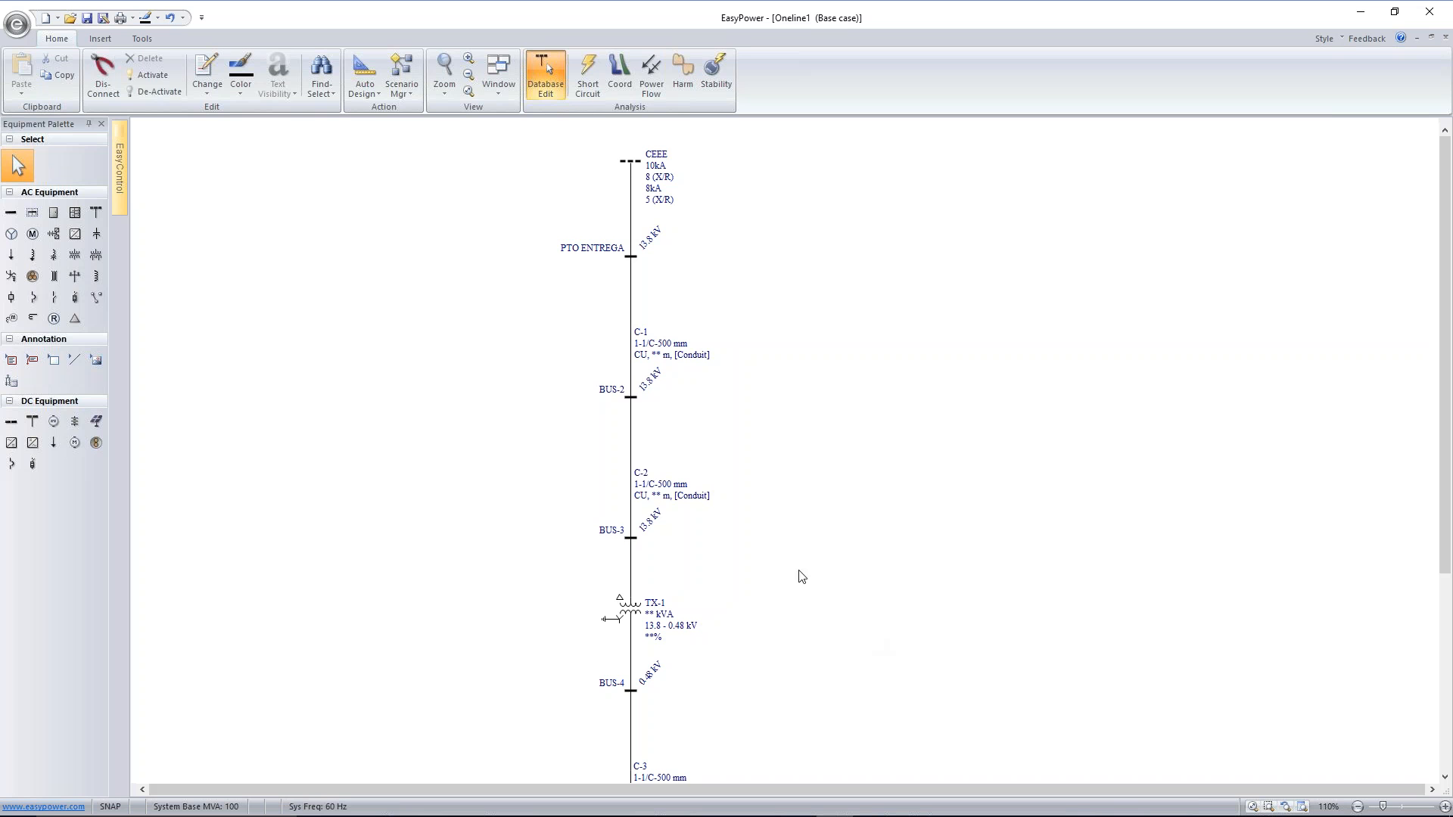
# Shift cable C-1's label up beside its line, and set the cable's insulation to EPR and its size to 95
pyautogui.moveTo(666, 348); pyautogui.dragTo(670, 320)
pyautogui.click(631, 319)
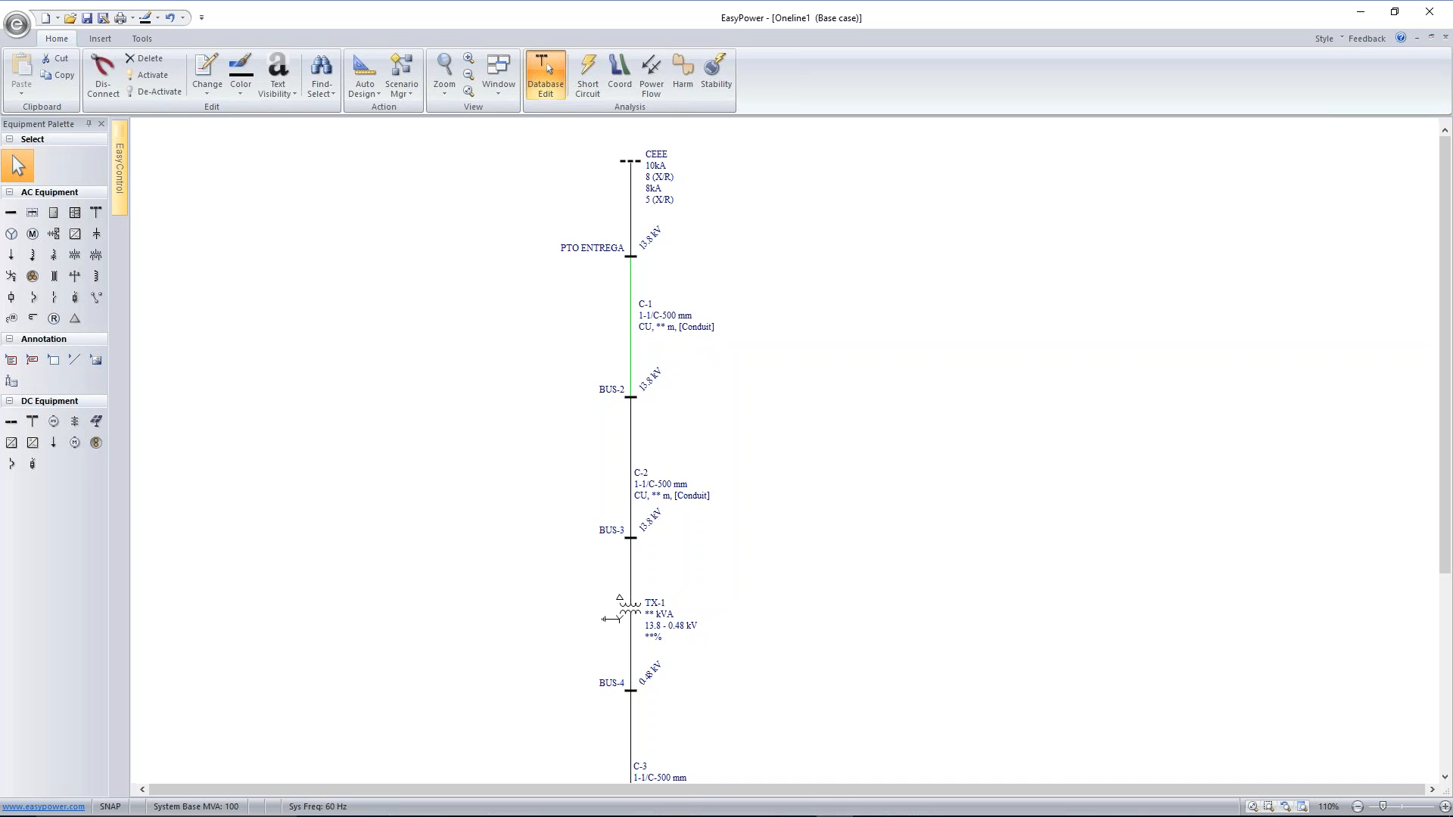
pyautogui.doubleClick(631, 319)
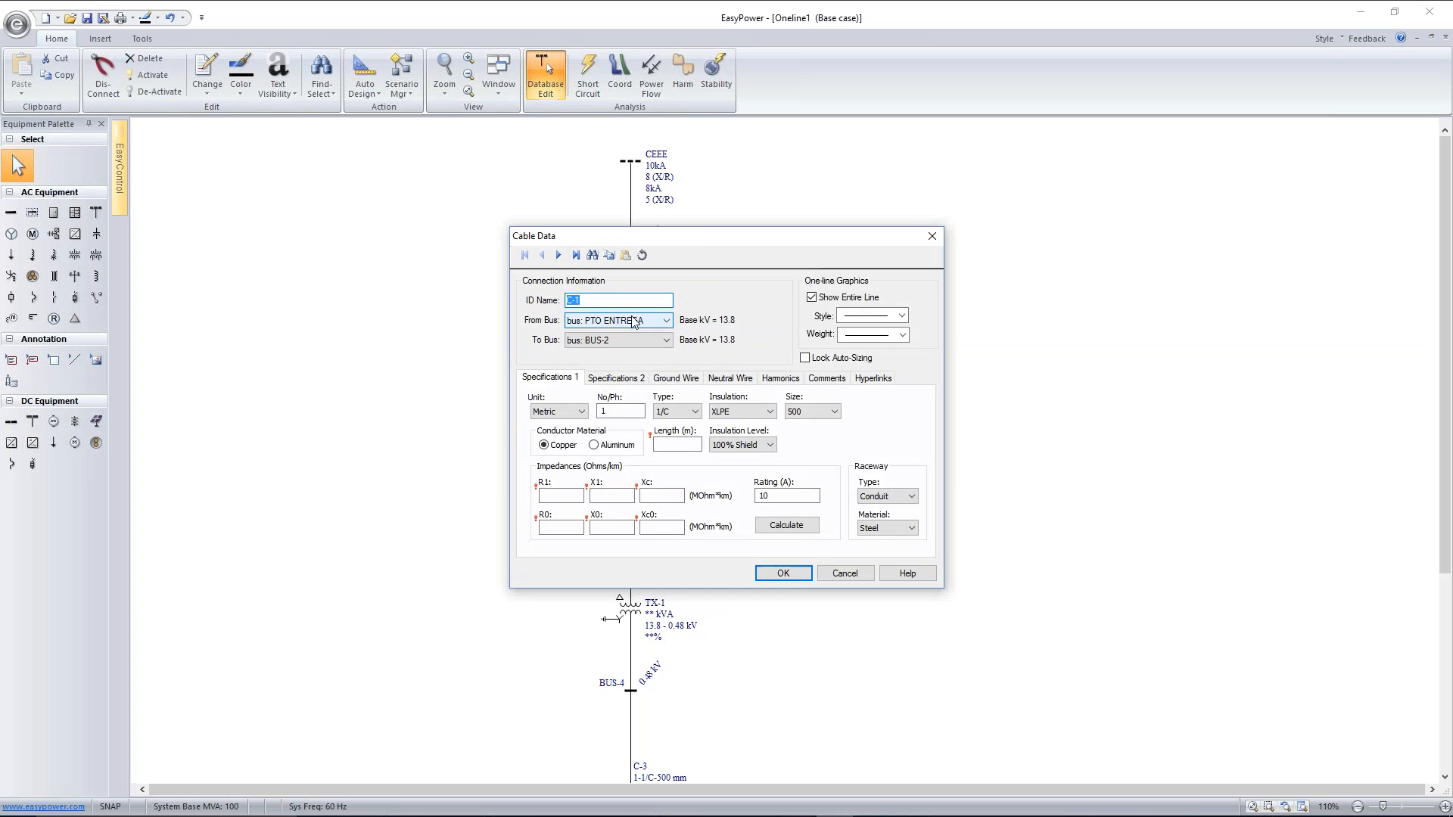
pyautogui.moveTo(674, 232); pyautogui.dragTo(343, 138)
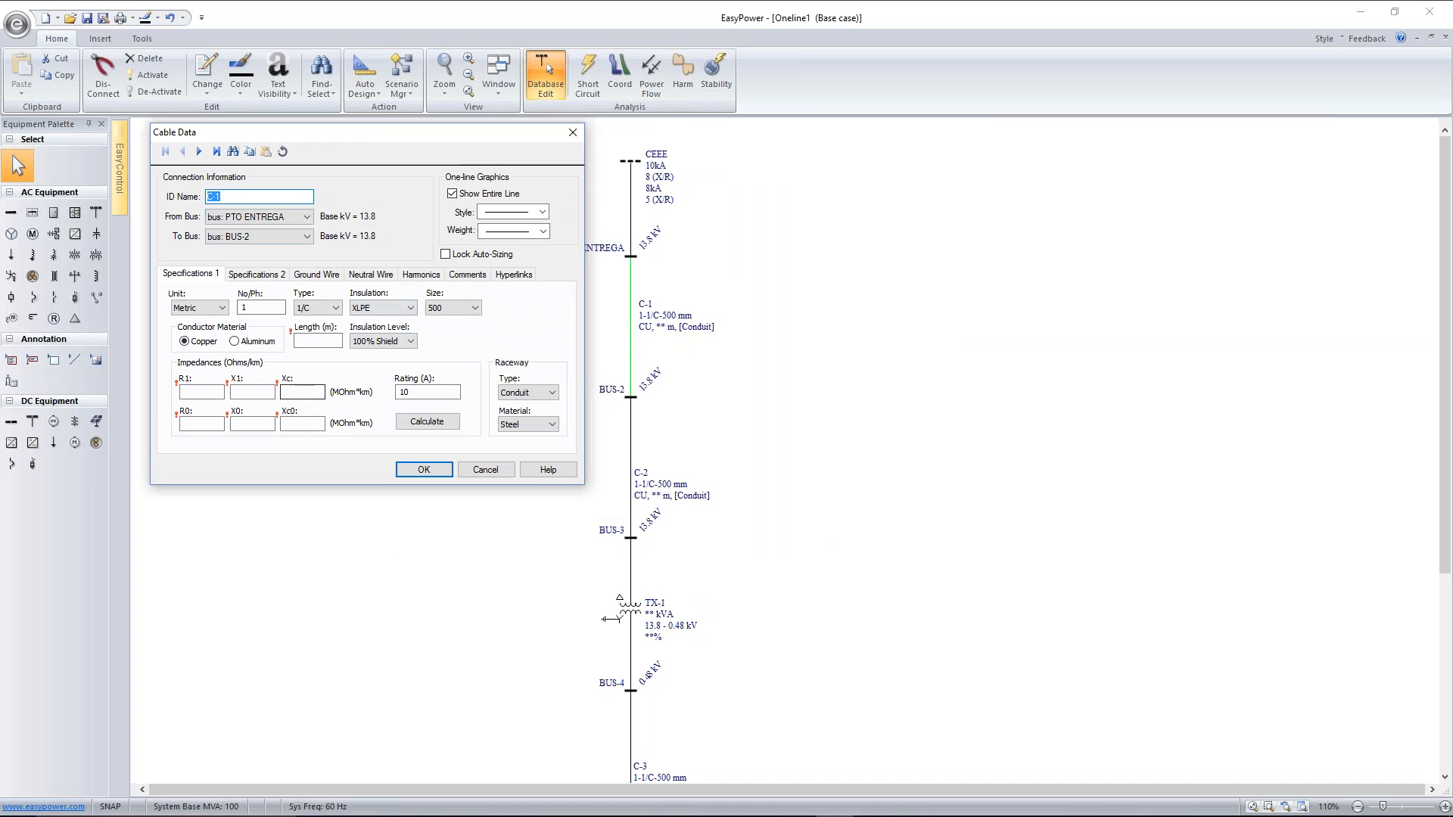
pyautogui.click(411, 310)
pyautogui.click(396, 331)
pyautogui.click(461, 311)
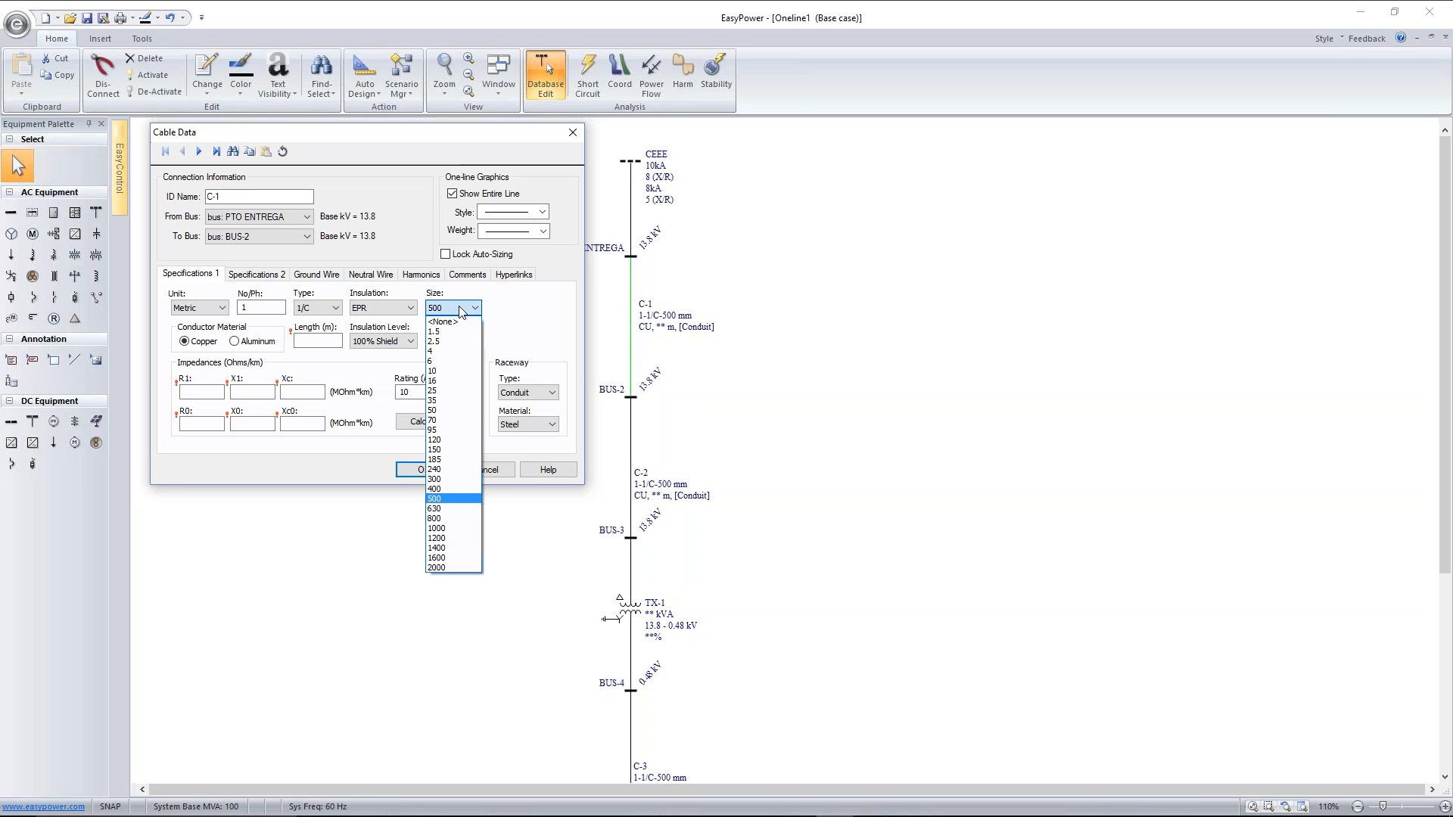
pyautogui.click(447, 430)
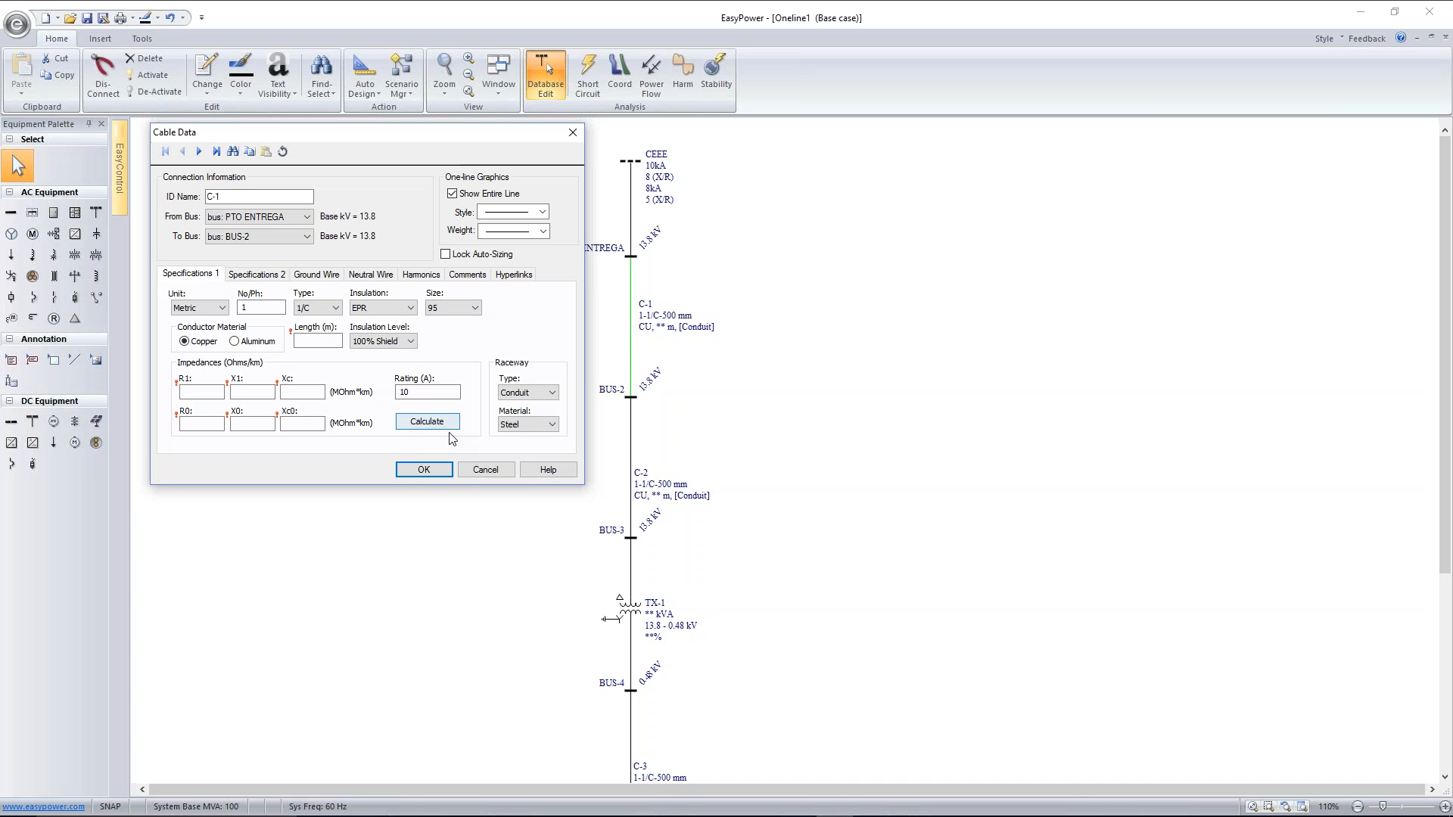
# Set cable C-1's length to 40 m and calculate its impedances and current rating
pyautogui.click(321, 343)
pyautogui.click(409, 424)
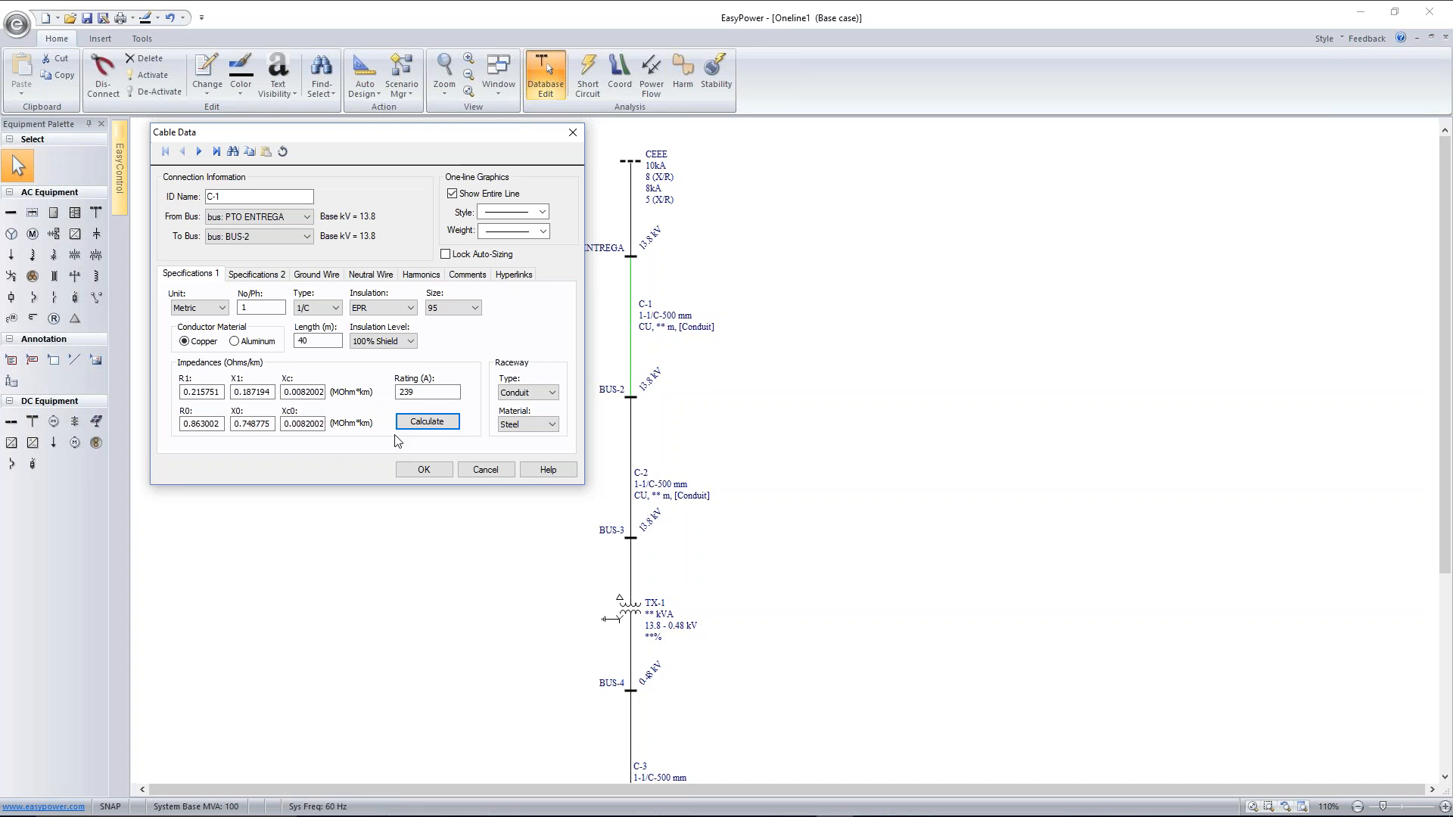
pyautogui.doubleClick(394, 392)
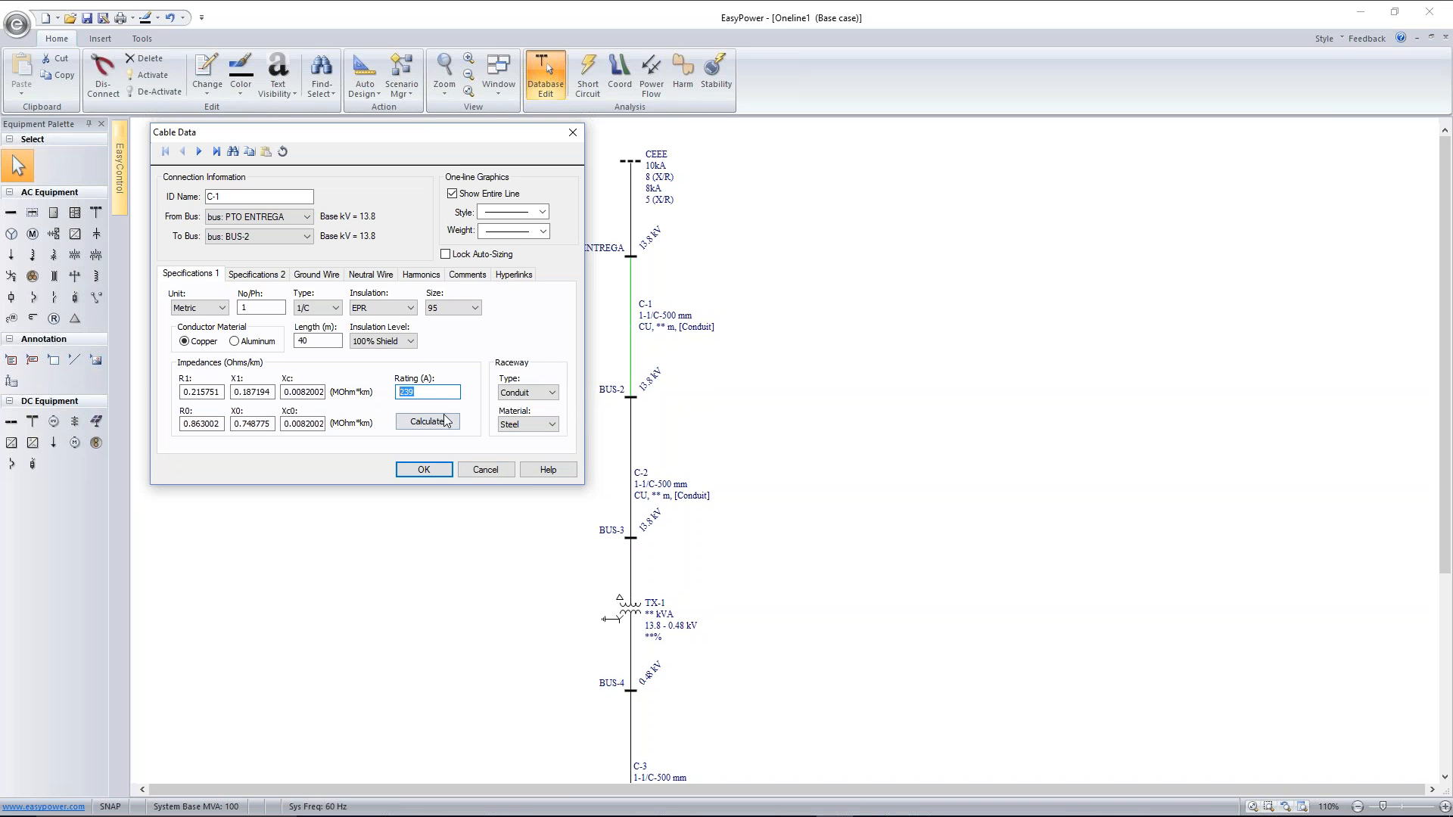
pyautogui.click(421, 469)
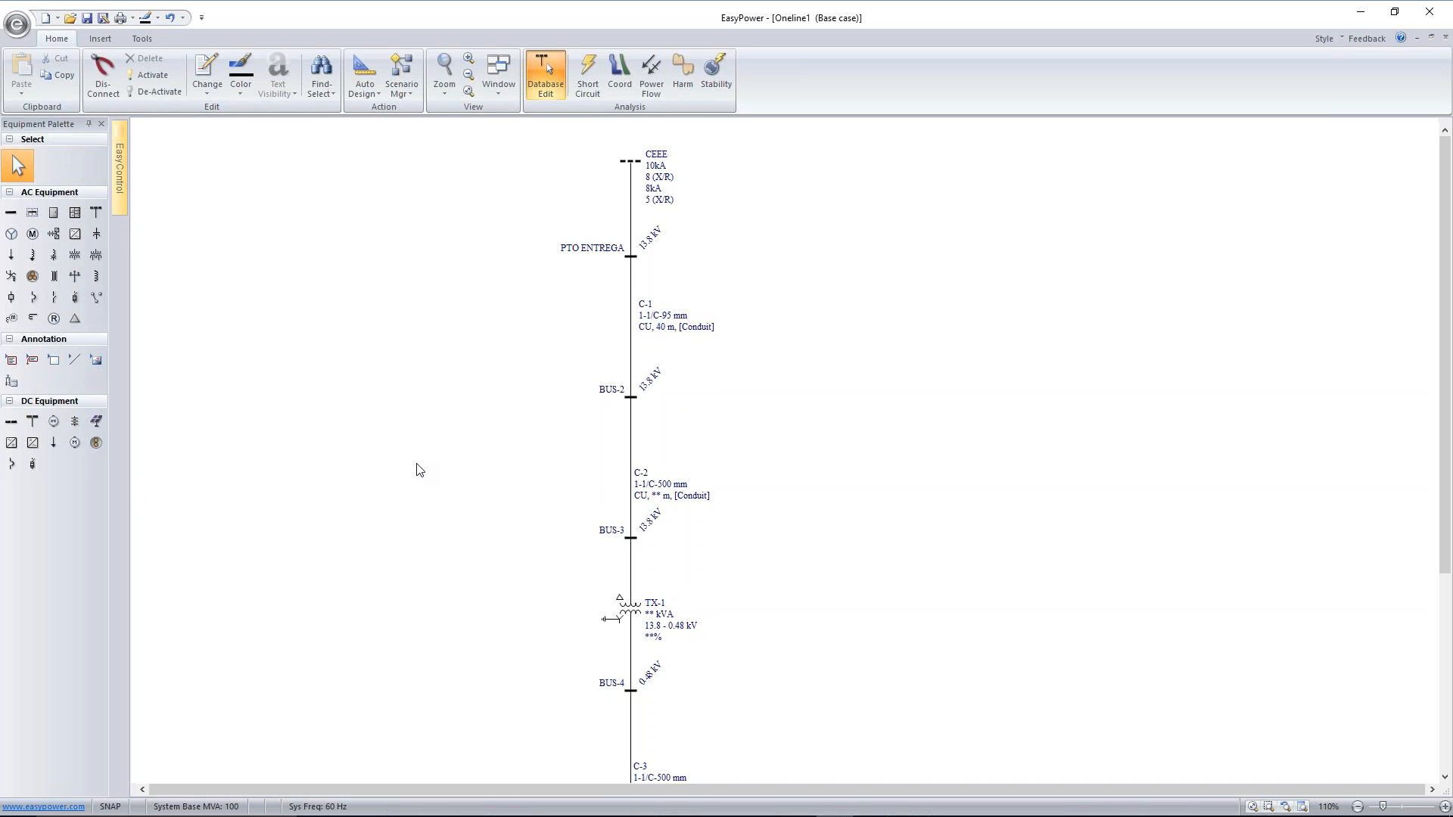
# Rename the bus between cables C-1 and C-2 as CABINA
pyautogui.click(630, 397)
pyautogui.doubleClick(630, 397)
pyautogui.write('C')
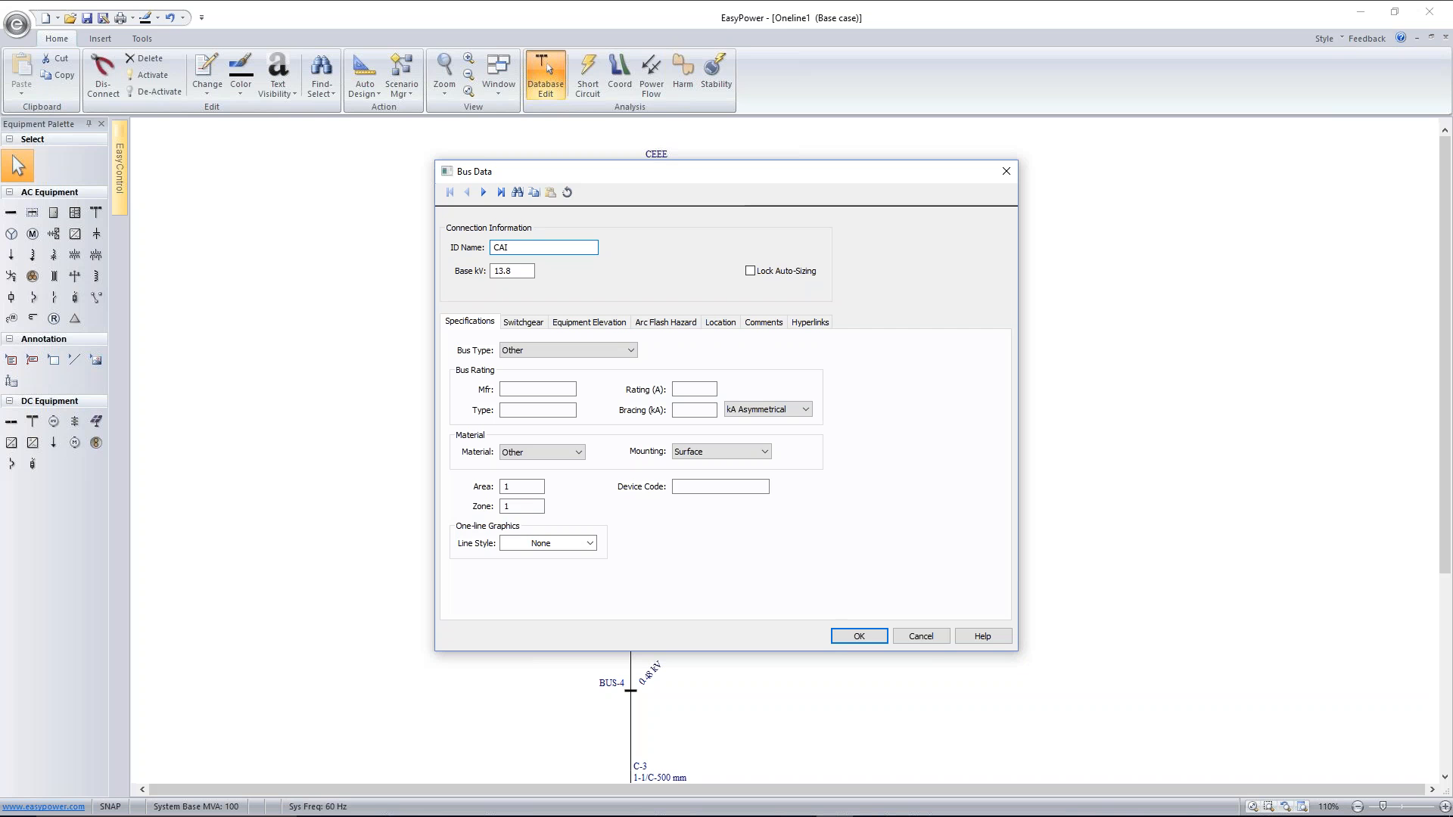
pyautogui.write('ABINA')
pyautogui.click(869, 636)
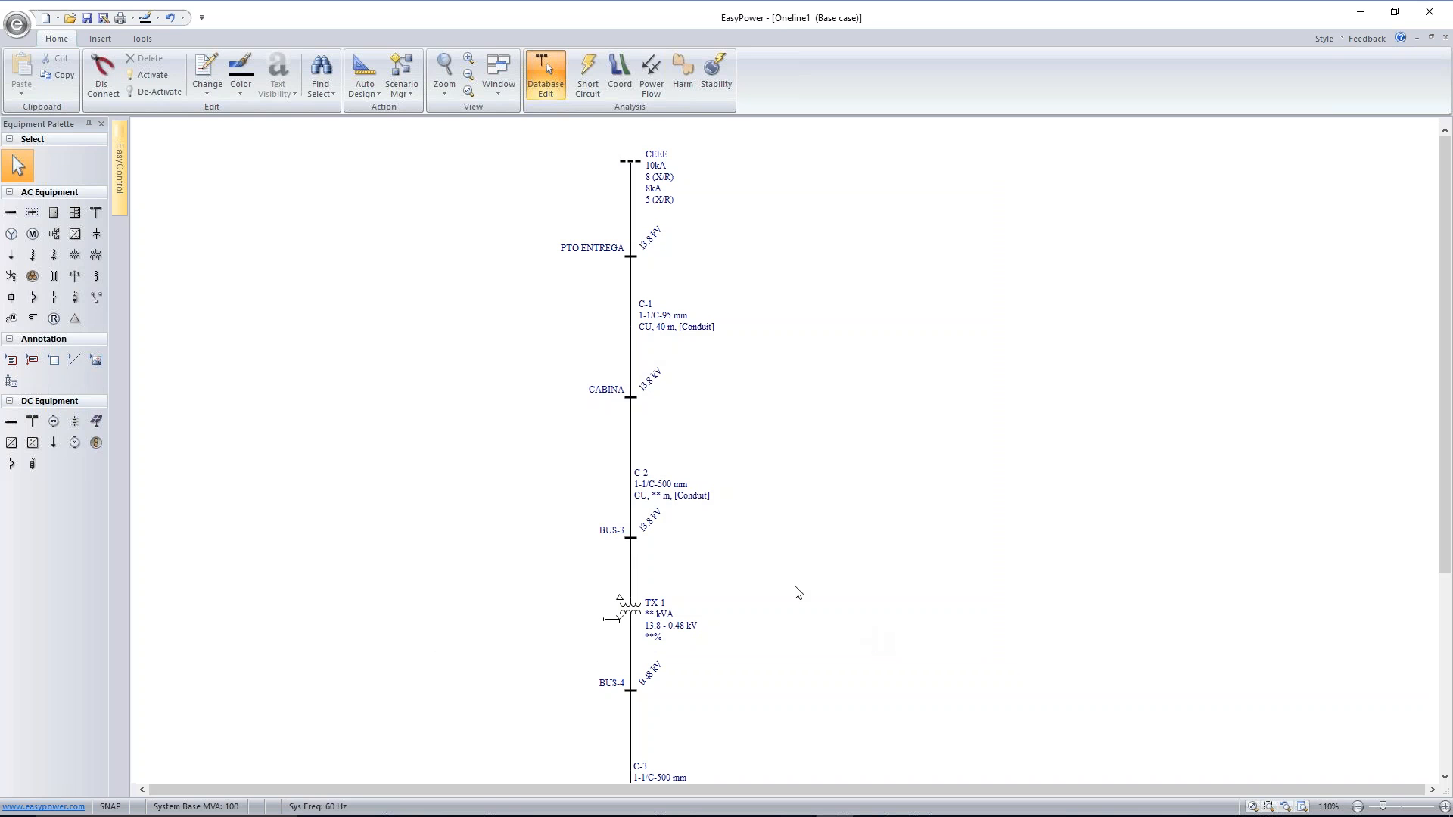
# Copy cable C-1's data onto cable C-2 below the CABINA bus
pyautogui.click(632, 338)
pyautogui.click(633, 466)
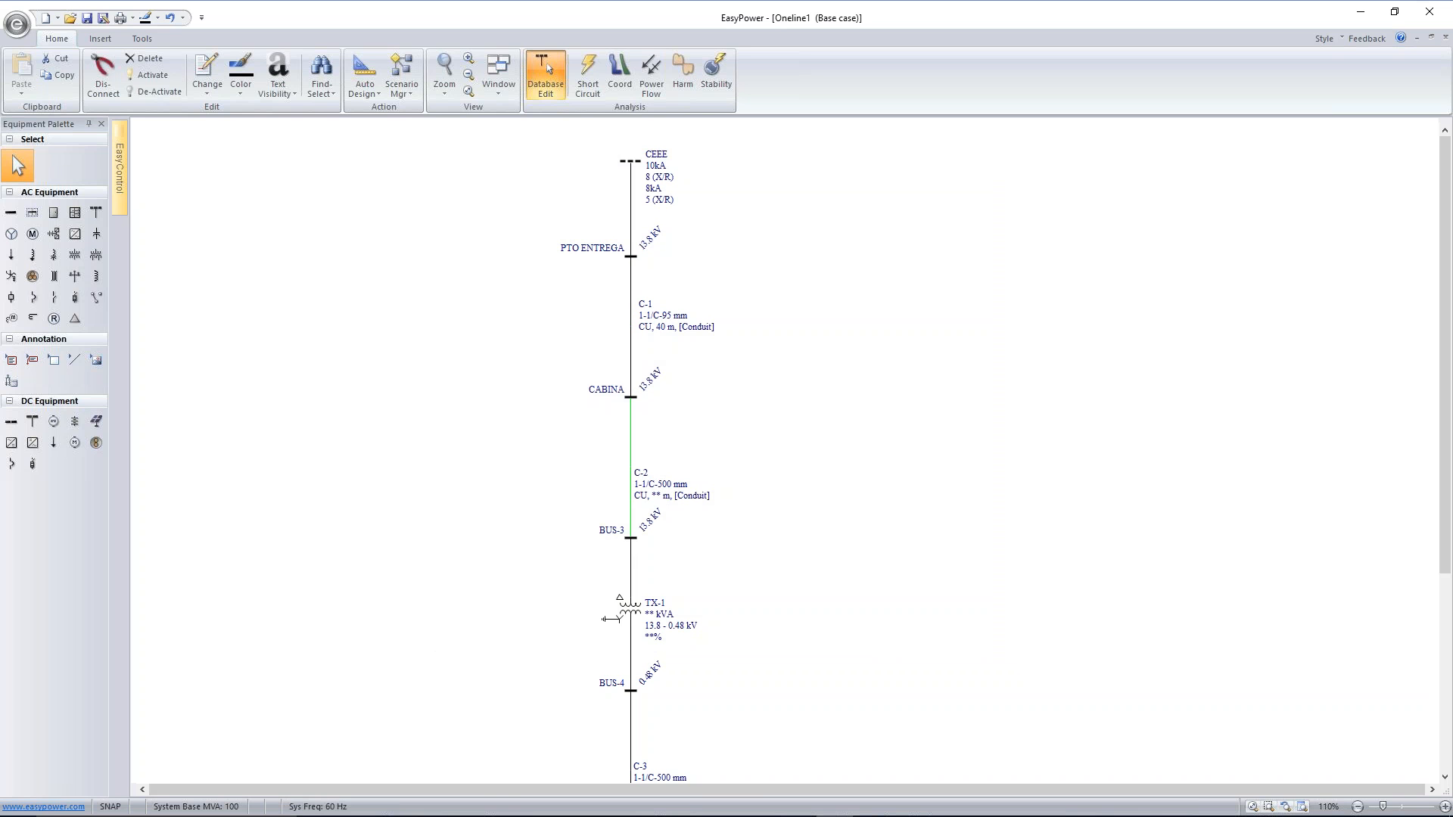
pyautogui.click(631, 336)
pyautogui.hotkey('ctrl', 'c')
pyautogui.click(632, 452)
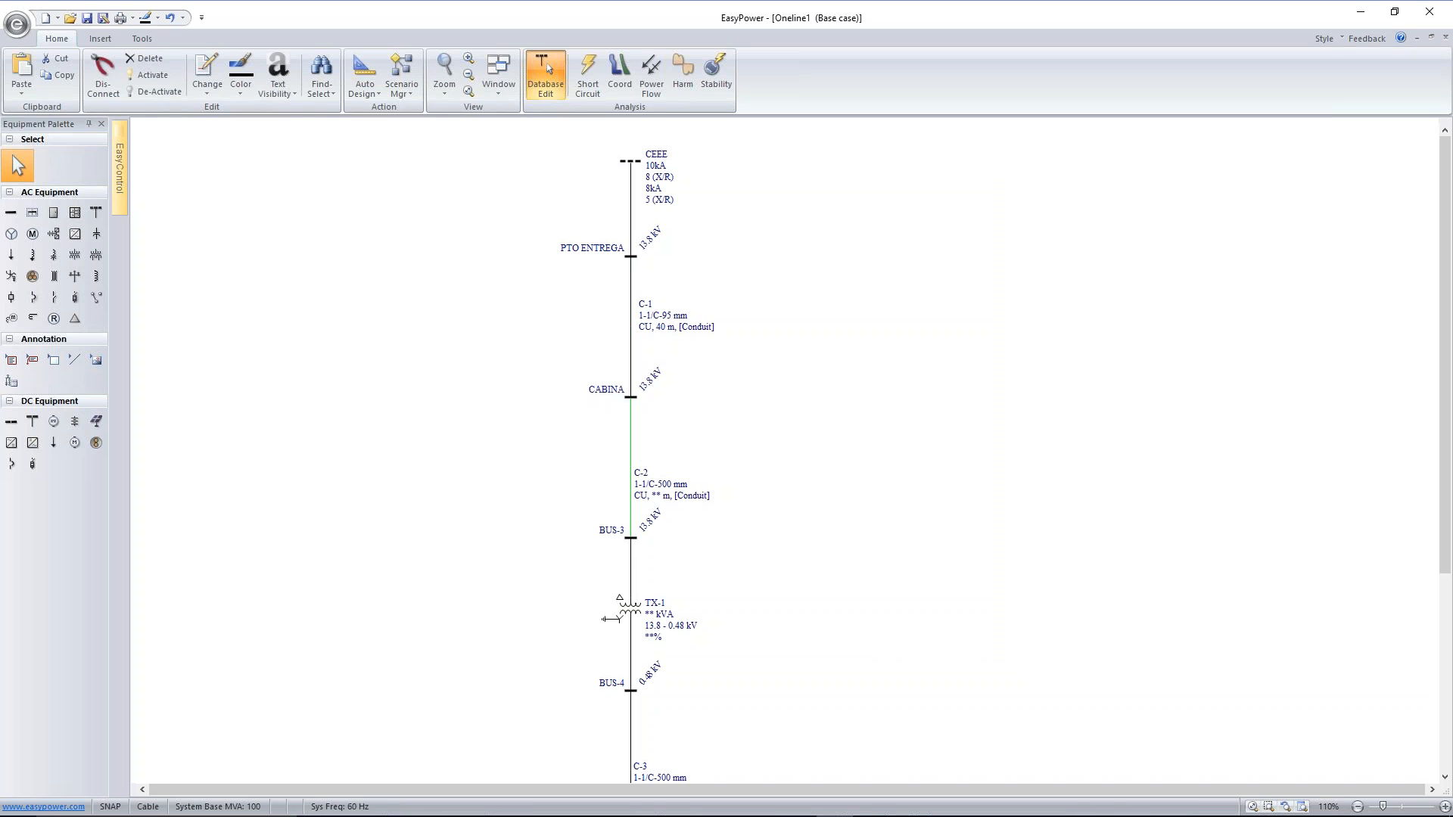
pyautogui.hotkey('ctrl', 'v')
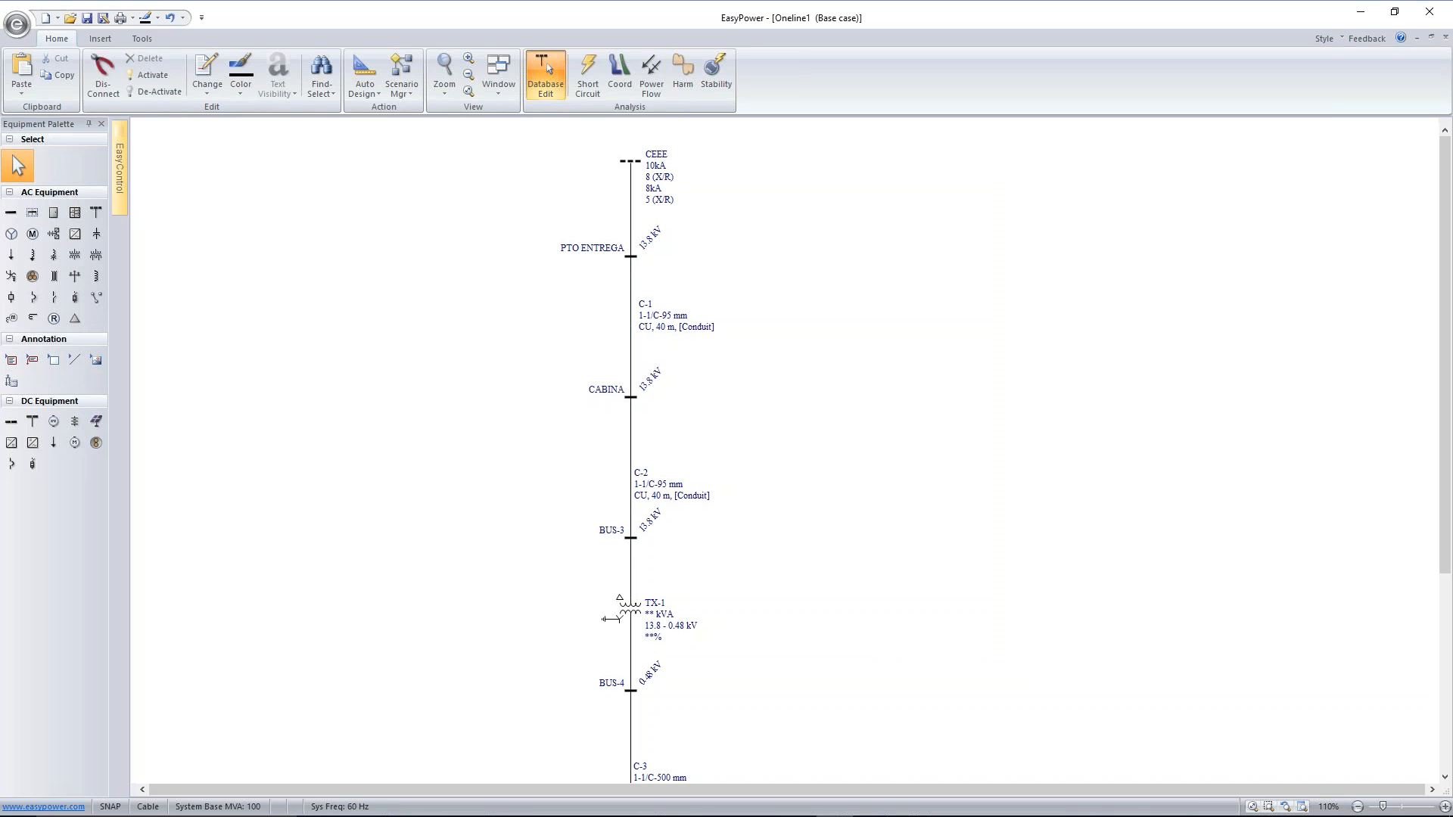
# Set cable C-2's length to 15 m and move its label up beside the line
pyautogui.doubleClick(634, 463)
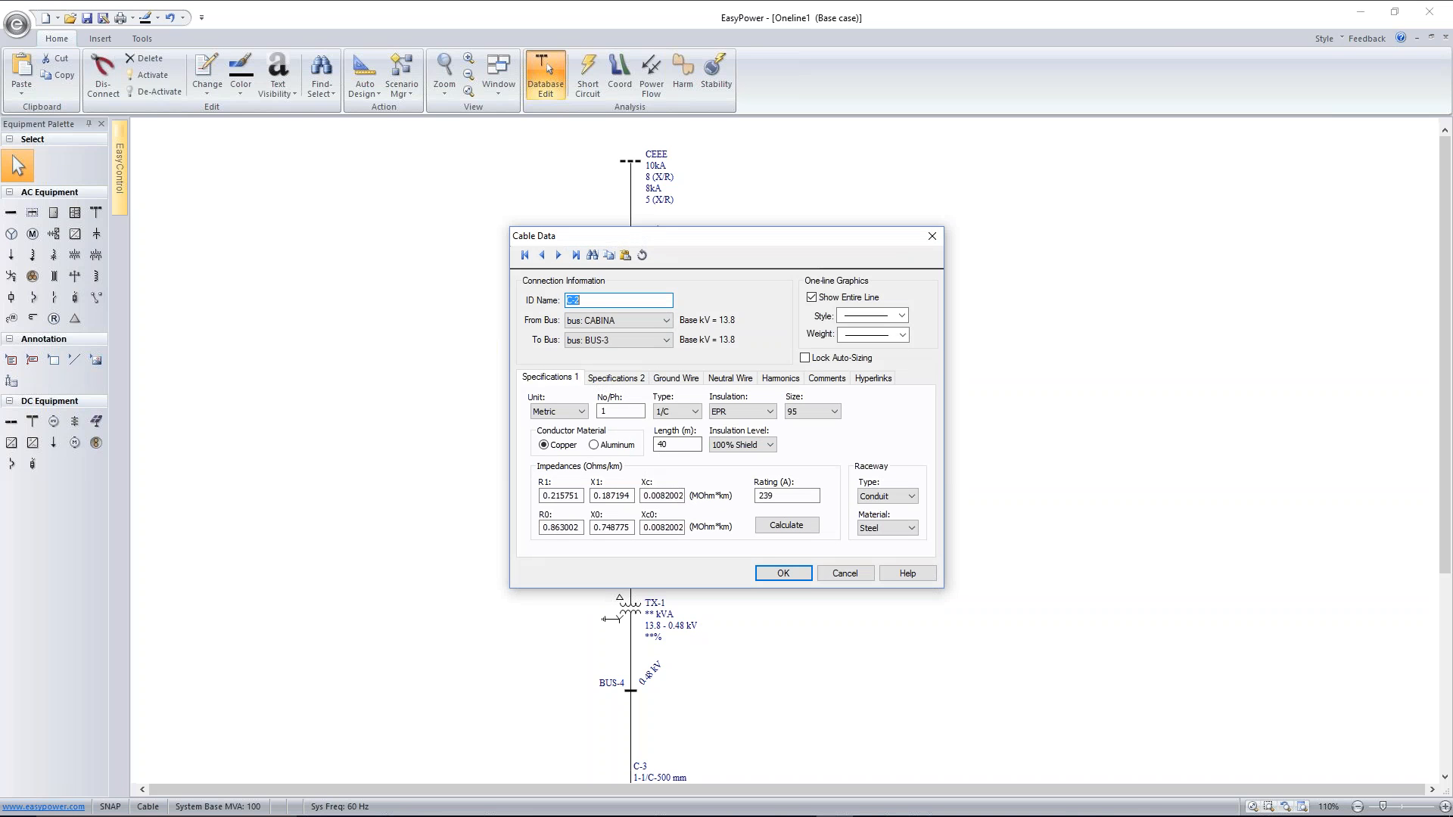
pyautogui.doubleClick(661, 444)
pyautogui.write('15')
pyautogui.click(796, 579)
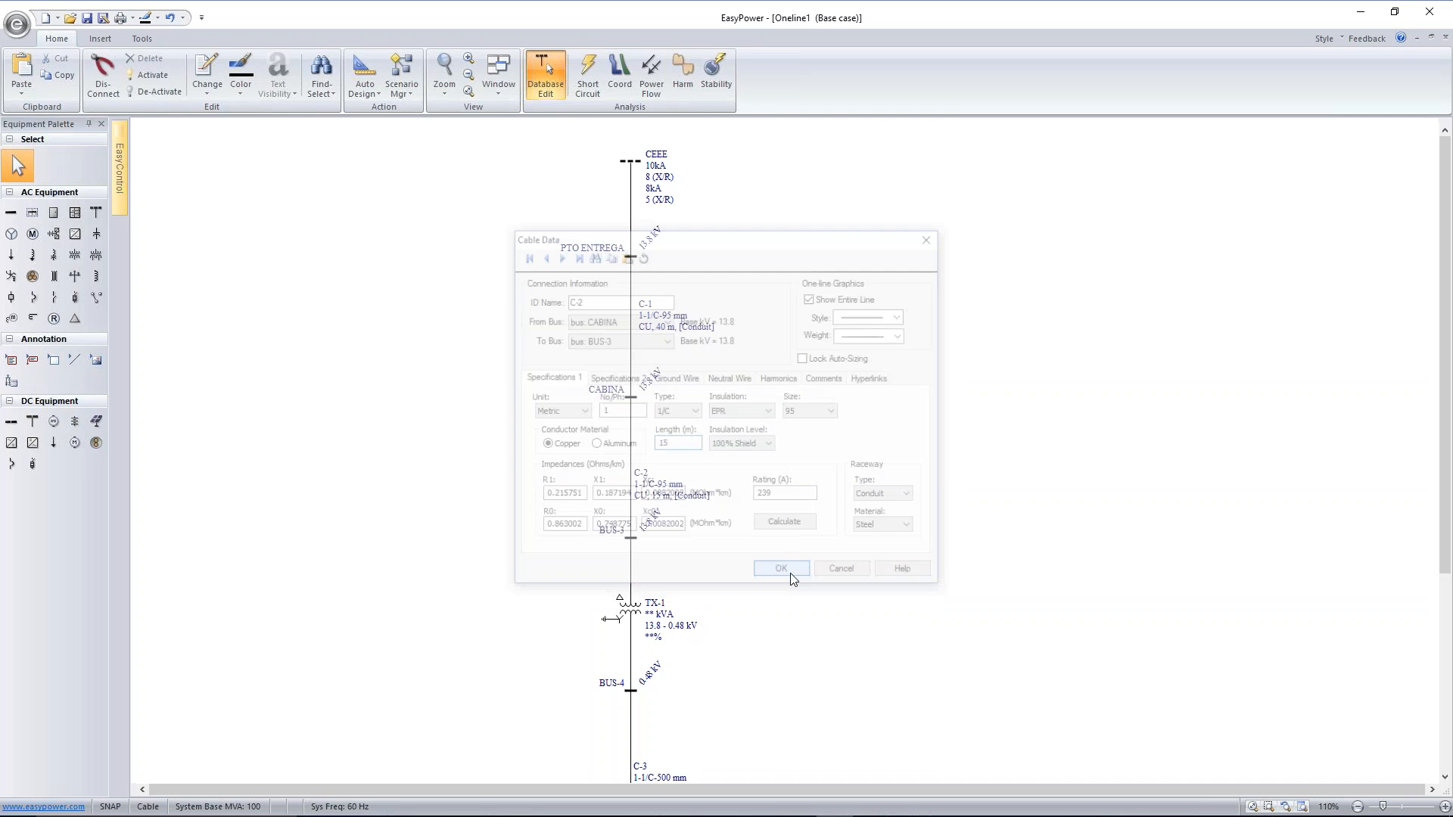
pyautogui.moveTo(675, 490); pyautogui.dragTo(681, 463)
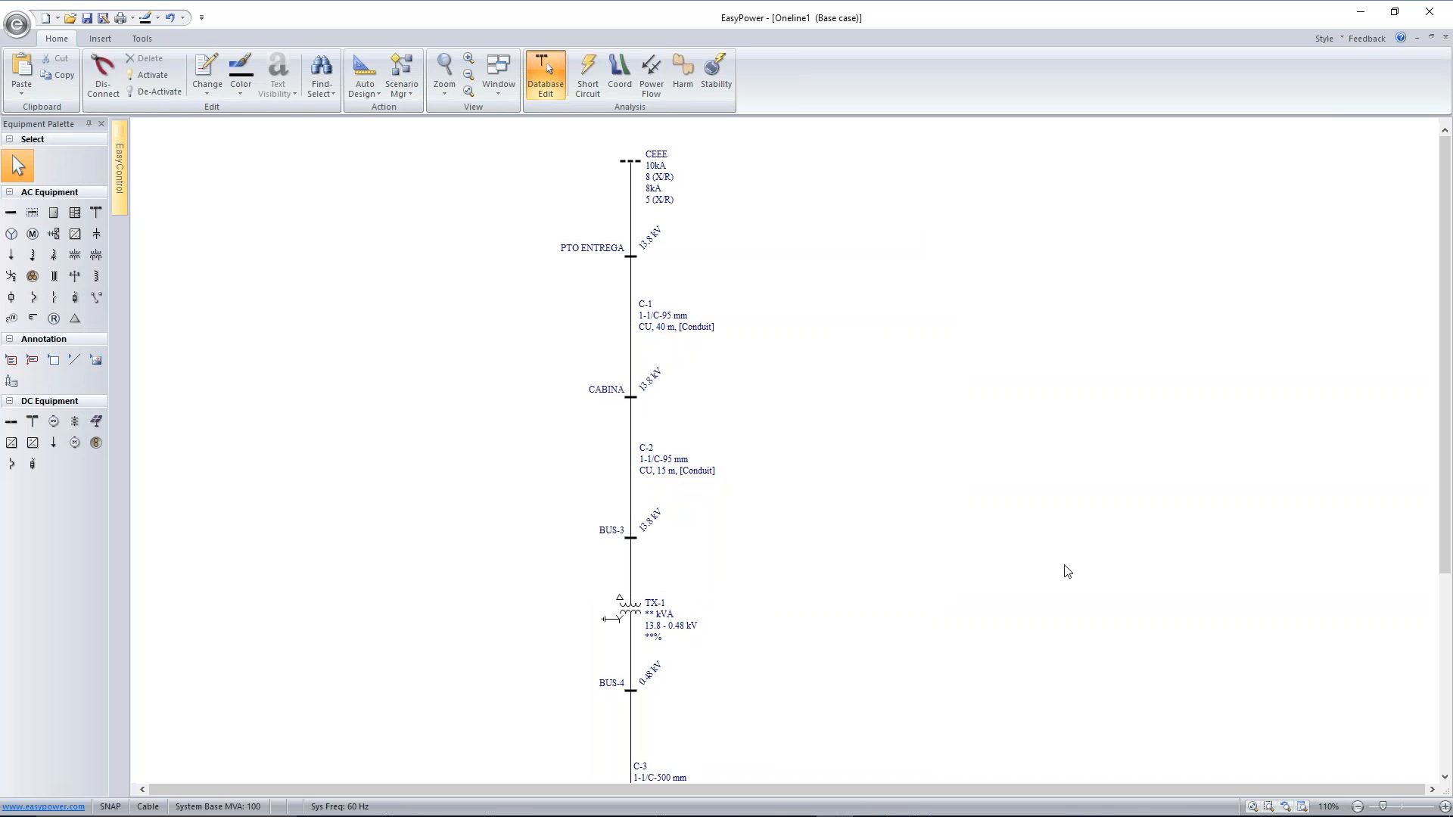
# Rename the bus on the transformer's primary side as PRIM TR-1
pyautogui.scroll(-1, 1059, 567)
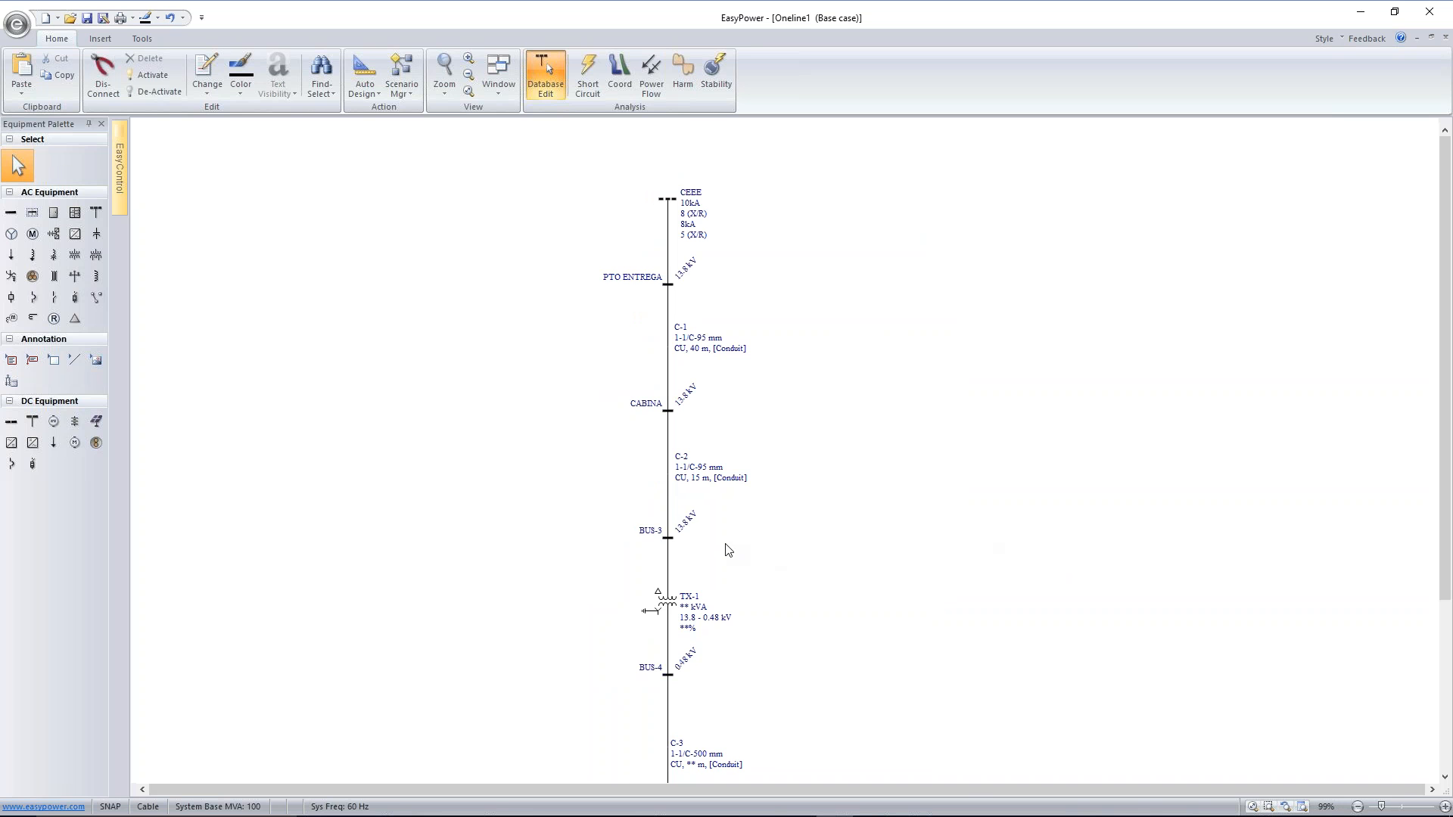
pyautogui.doubleClick(664, 539)
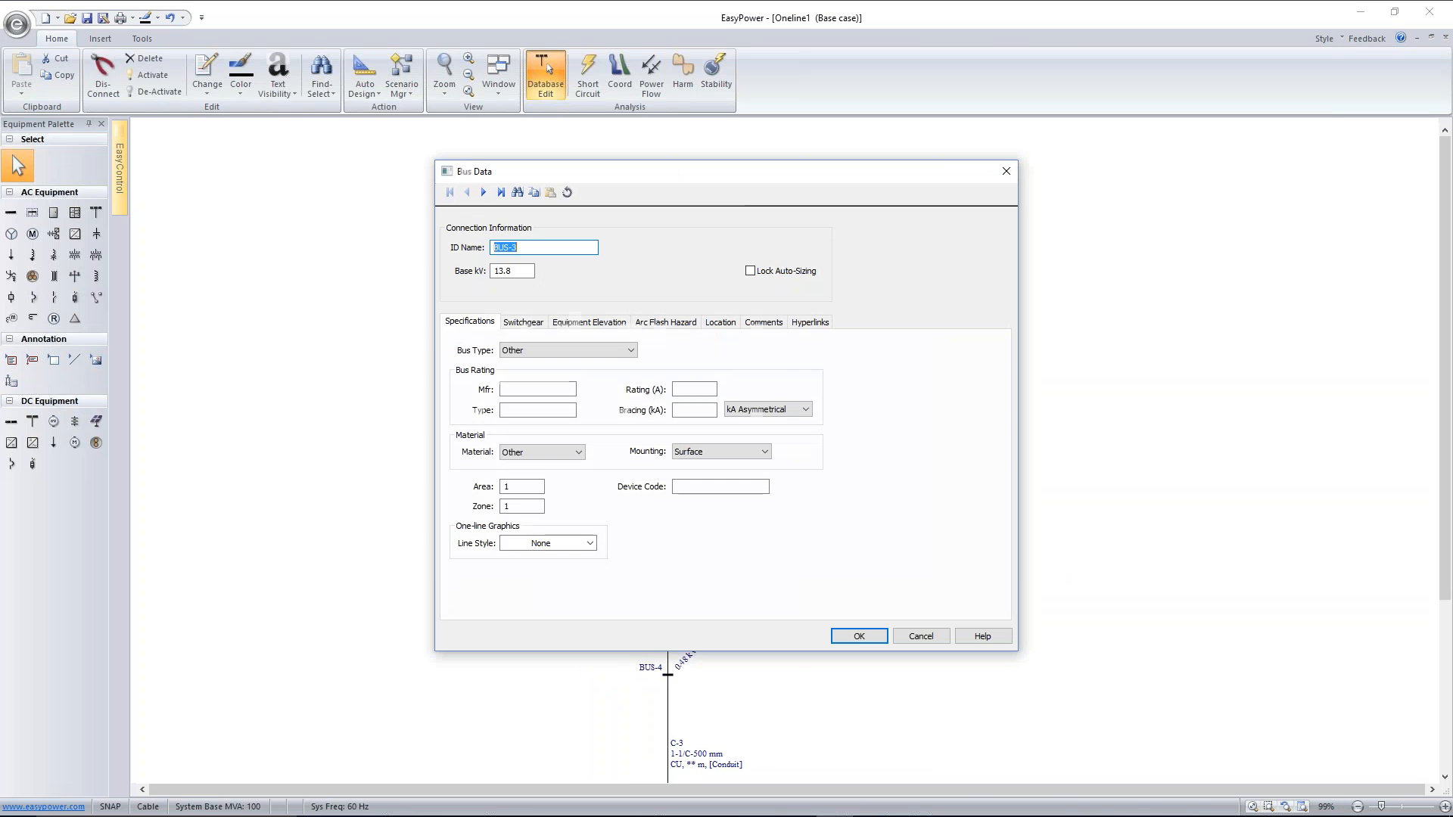
pyautogui.write('PRIM TR-1')
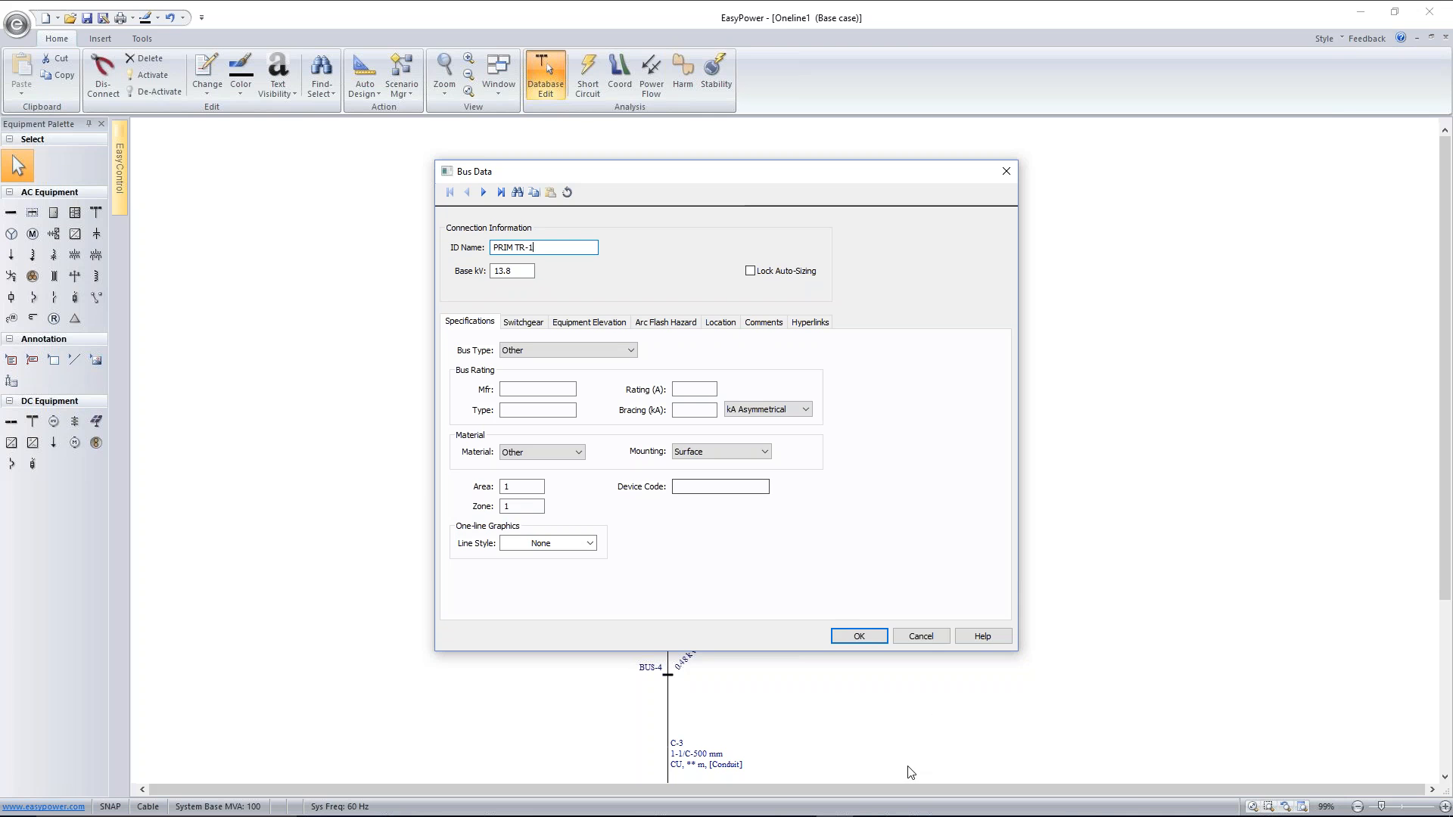
pyautogui.click(858, 636)
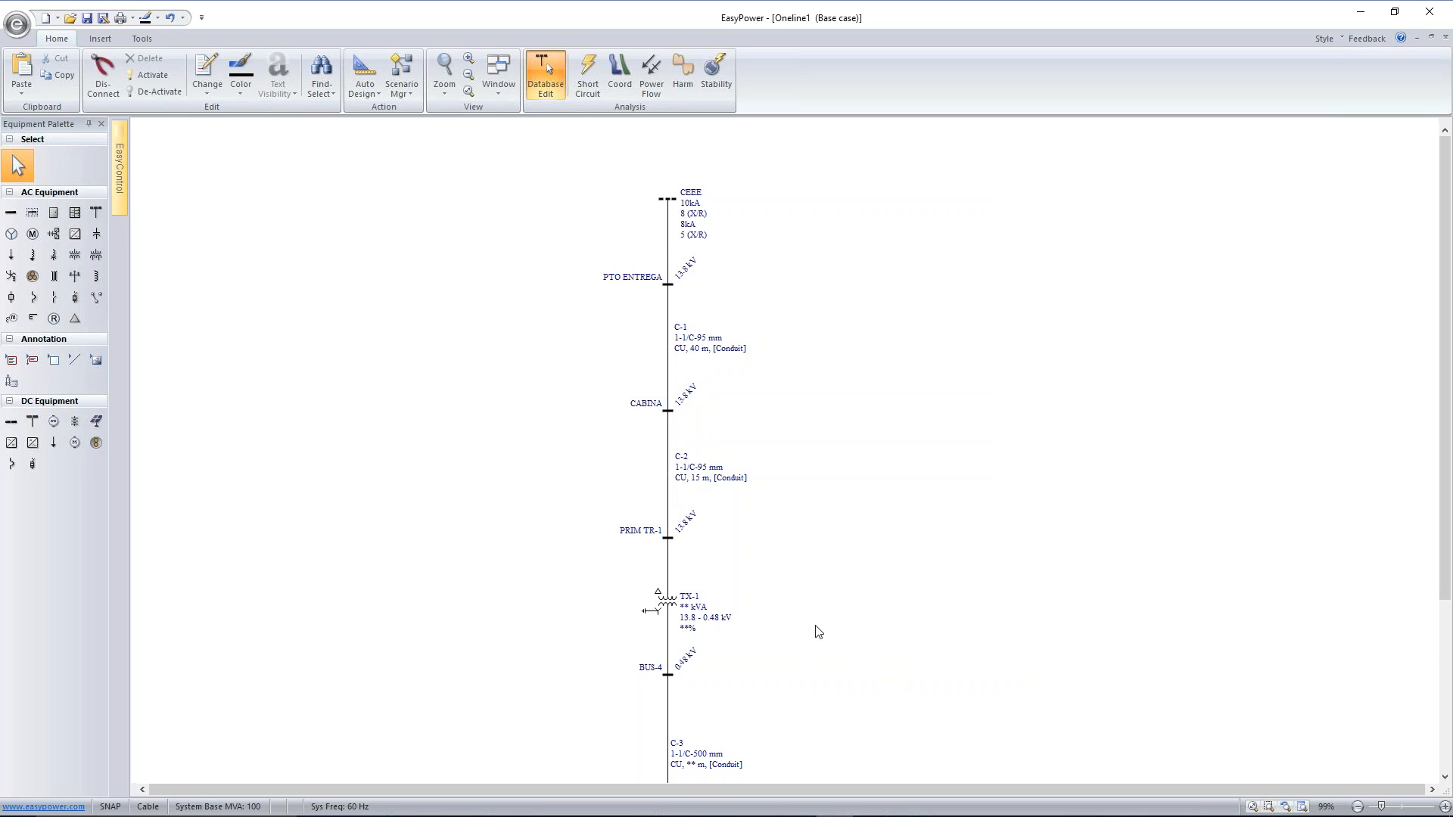
# Set transformer TX-1's class to ONAN and its rating to 2000 kVA, and calculate the kVA overload rating
pyautogui.scroll(-2, 836, 541)
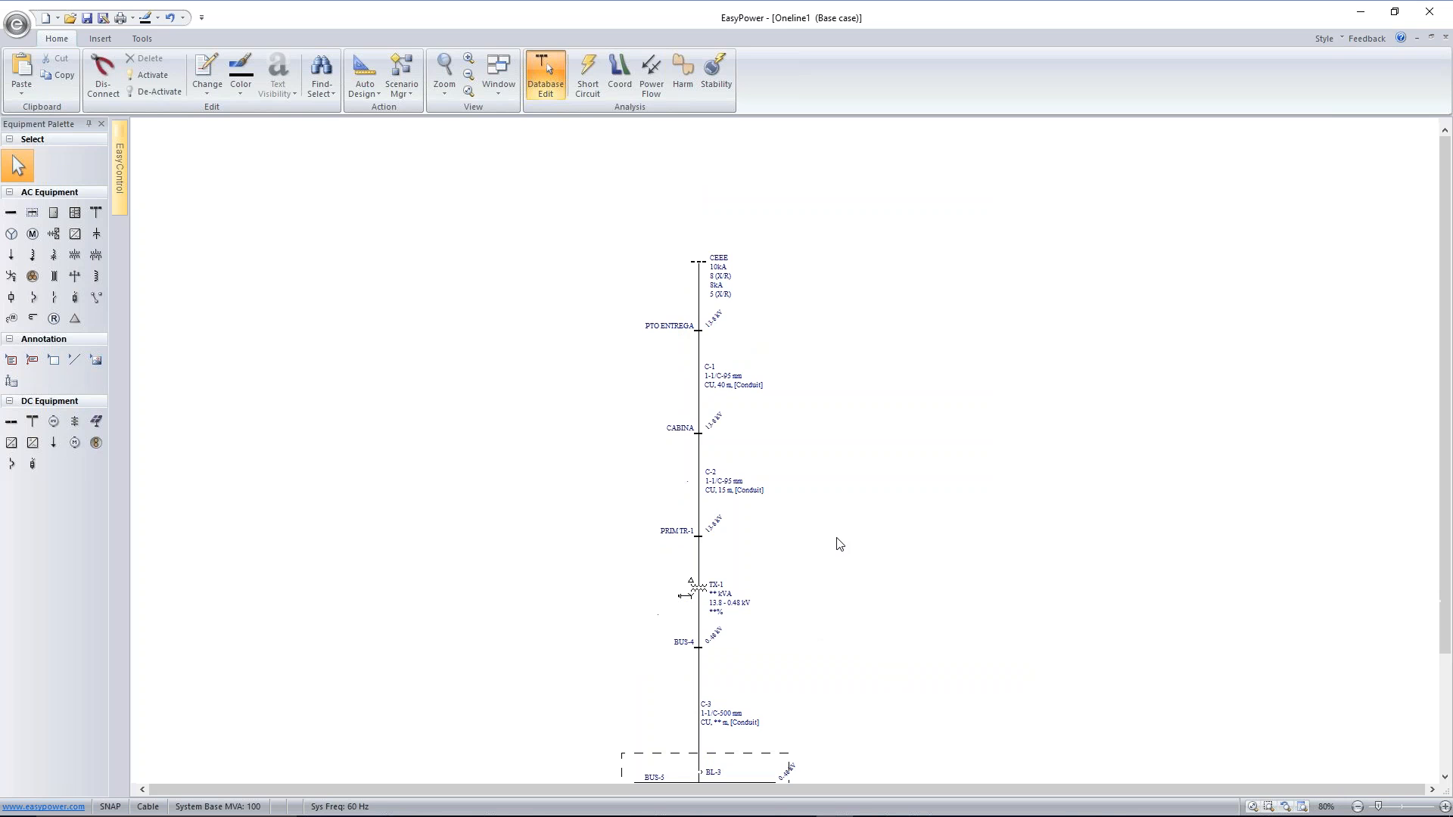
pyautogui.moveTo(823, 502); pyautogui.dragTo(769, 431)
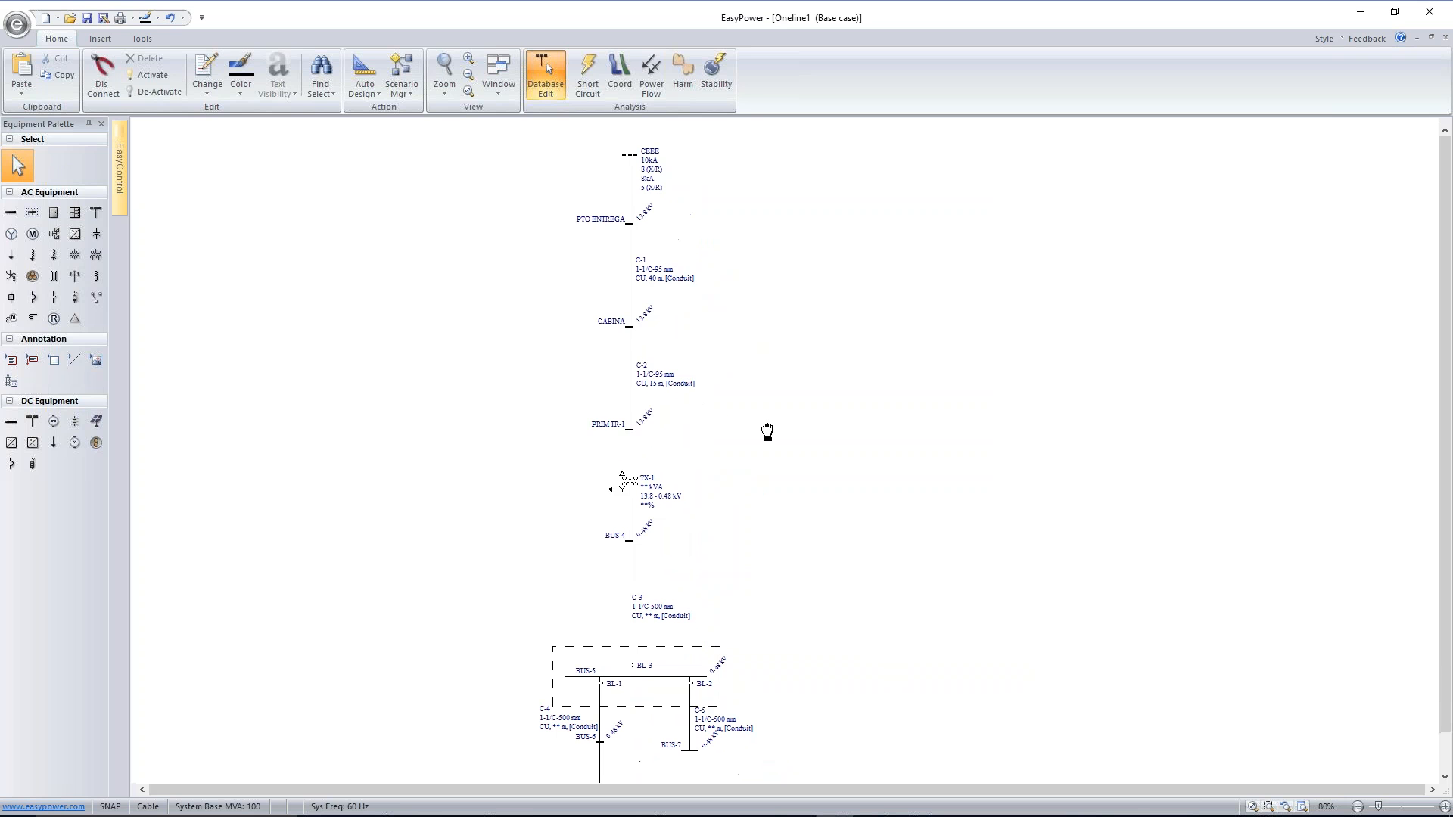
pyautogui.click(634, 485)
pyautogui.doubleClick(634, 485)
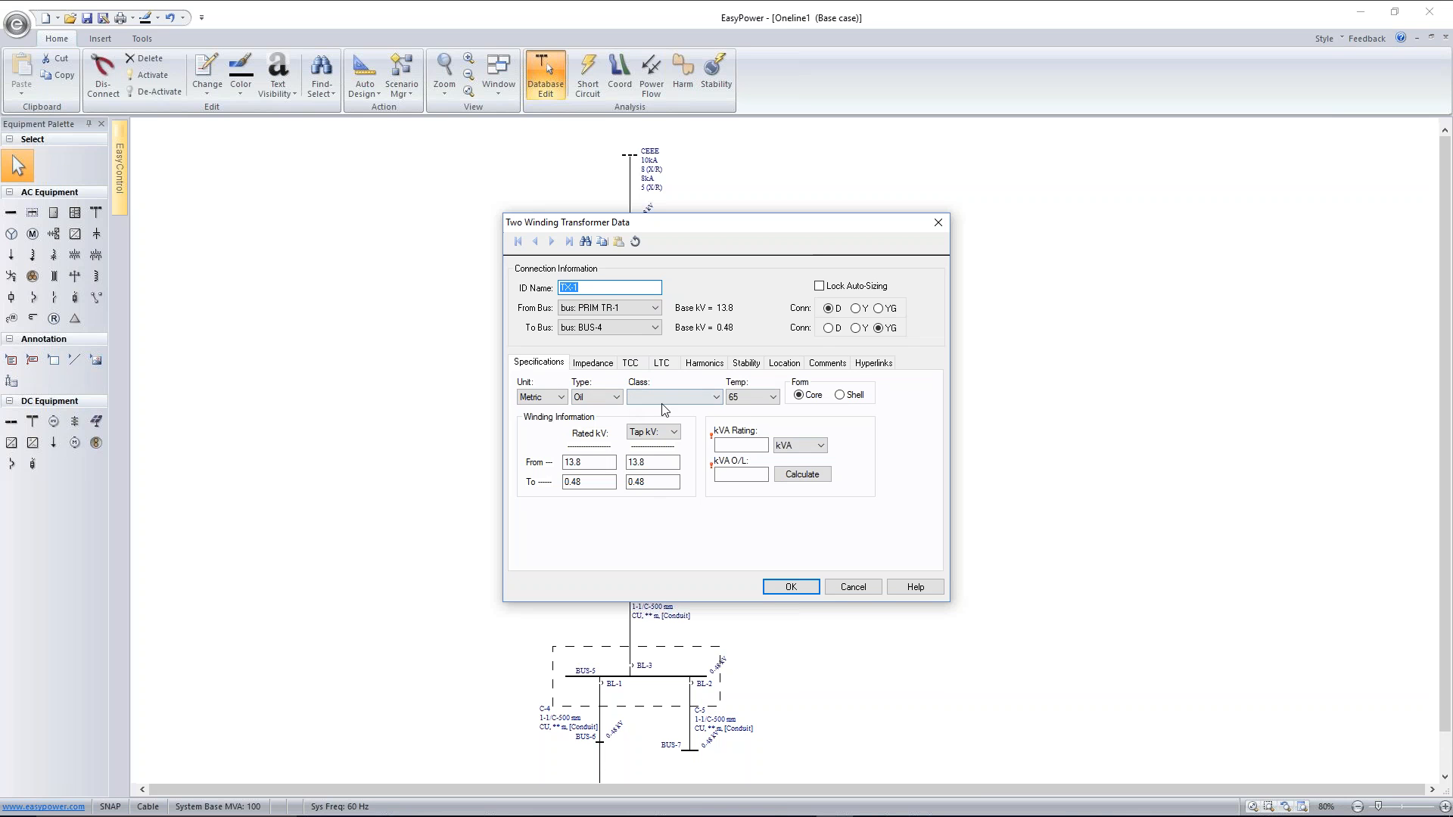
pyautogui.click(716, 397)
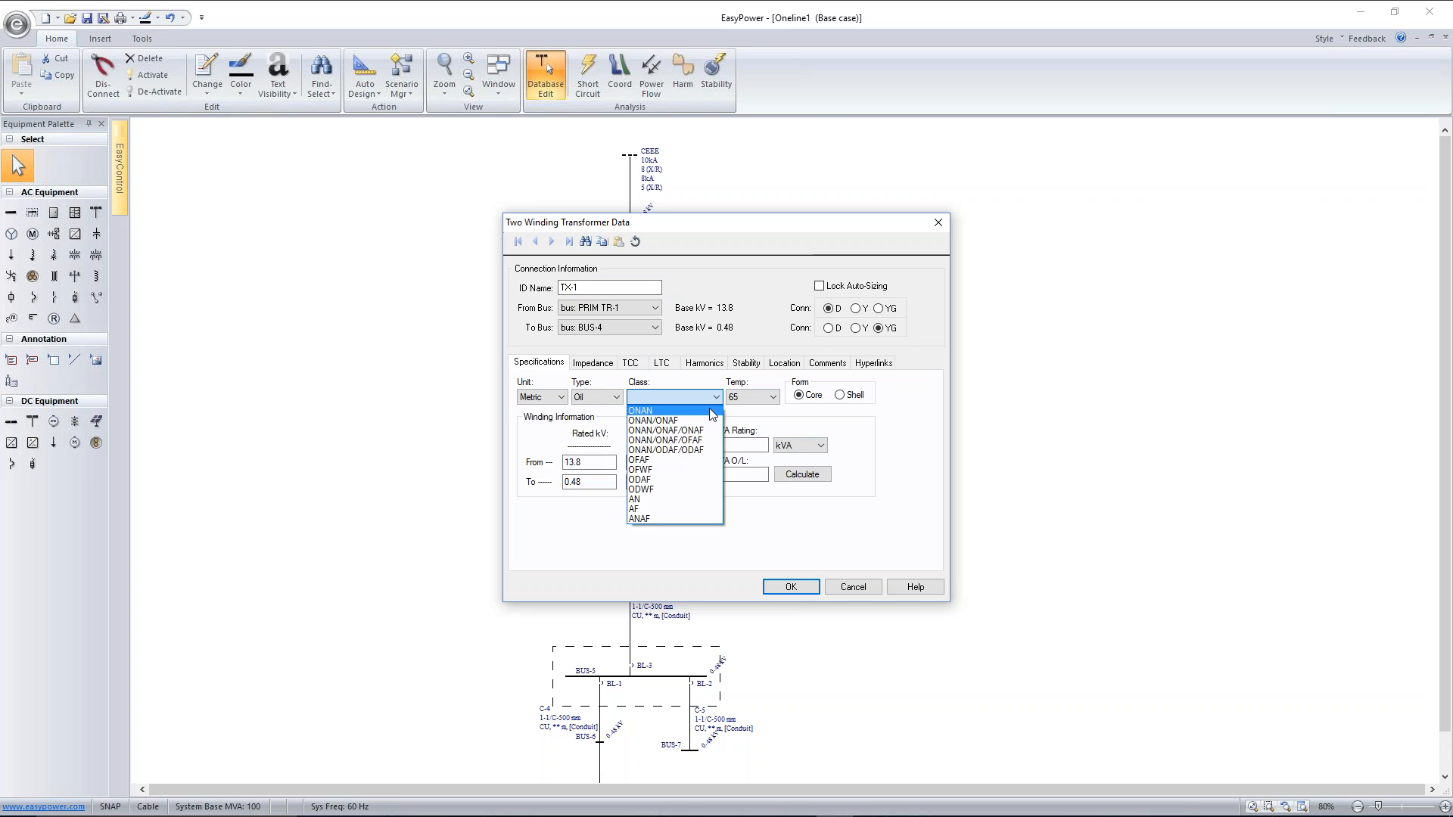
pyautogui.click(712, 414)
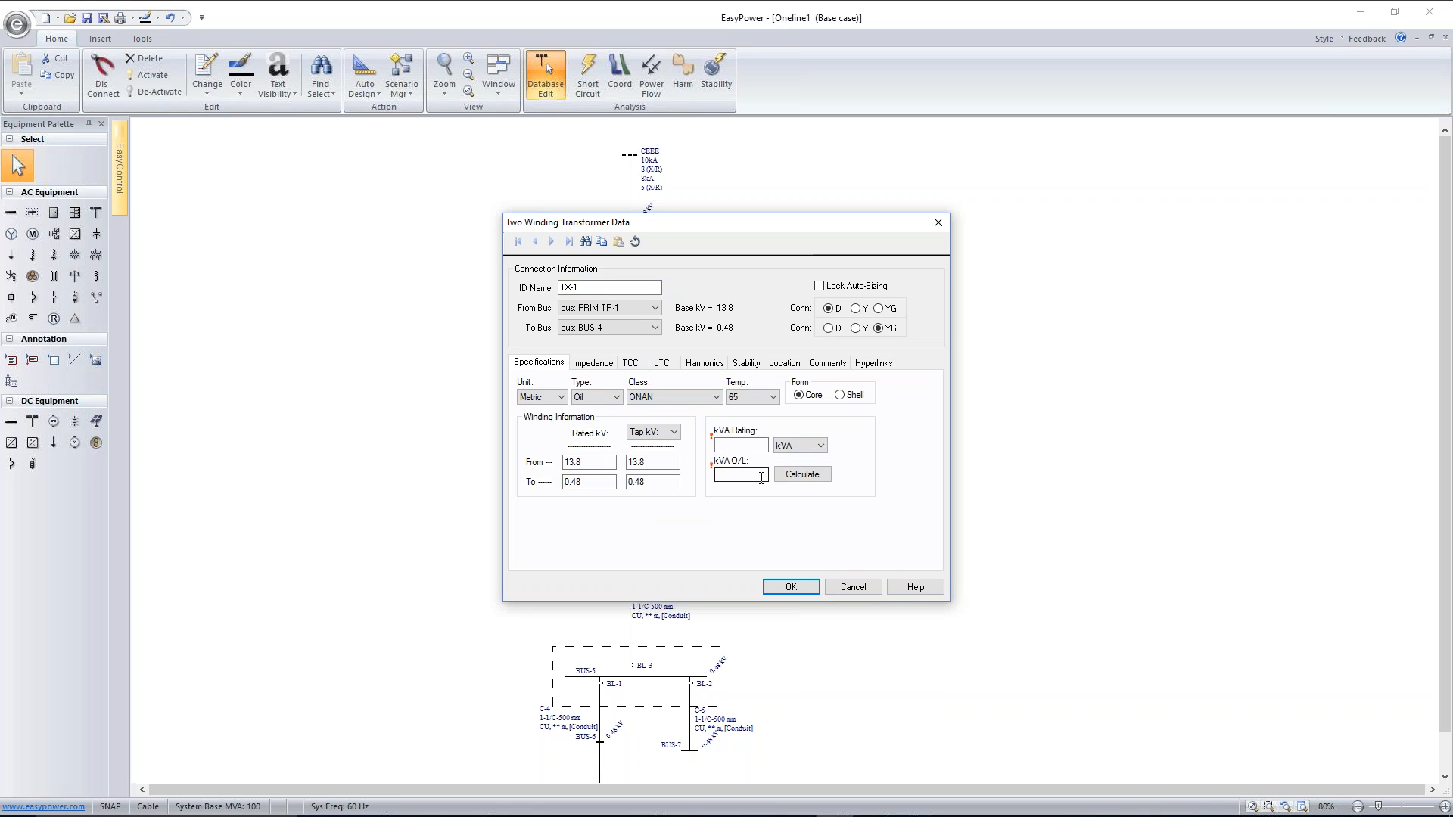
pyautogui.click(748, 445)
pyautogui.write('2000')
pyautogui.click(780, 475)
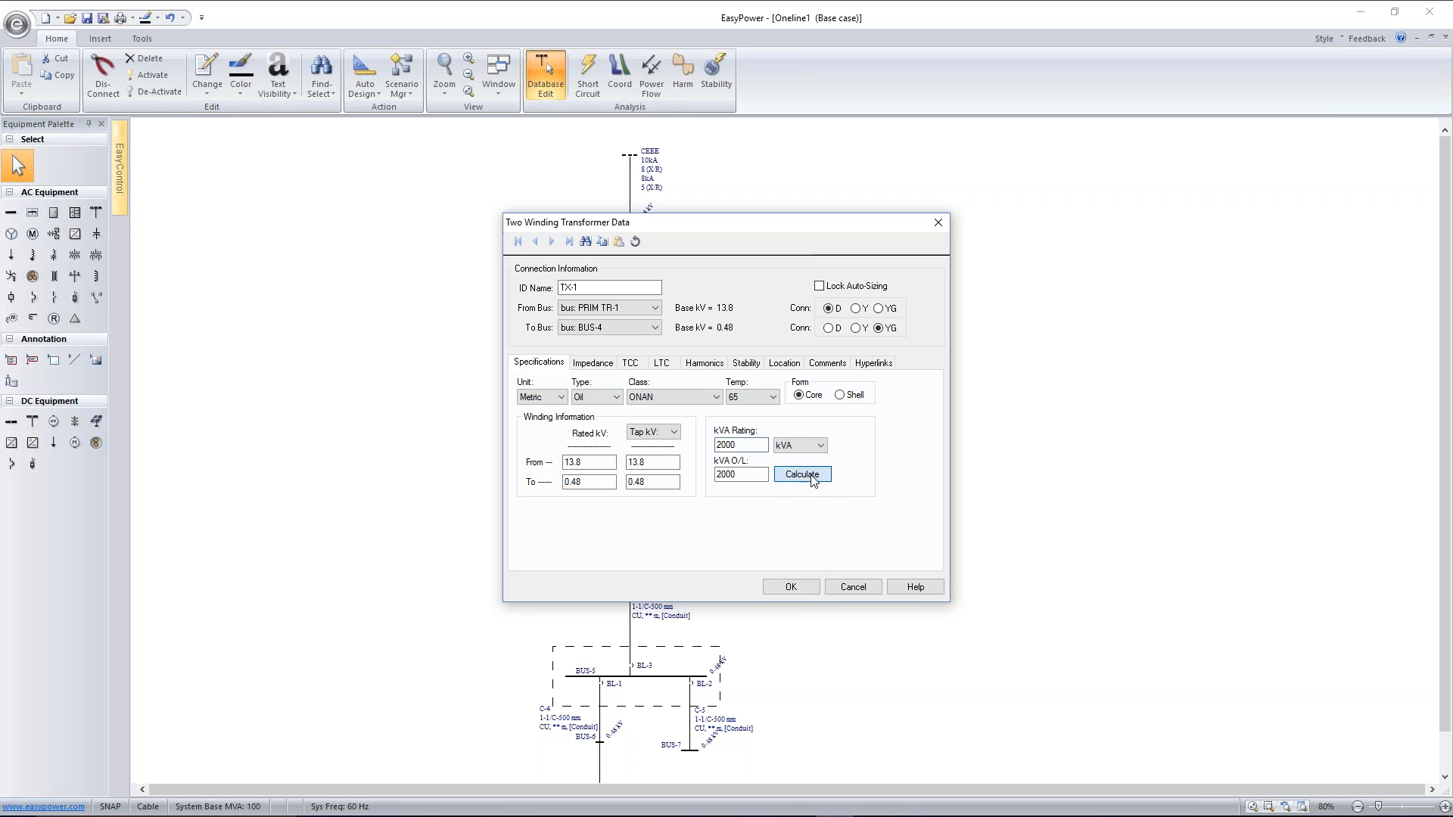
pyautogui.doubleClick(740, 474)
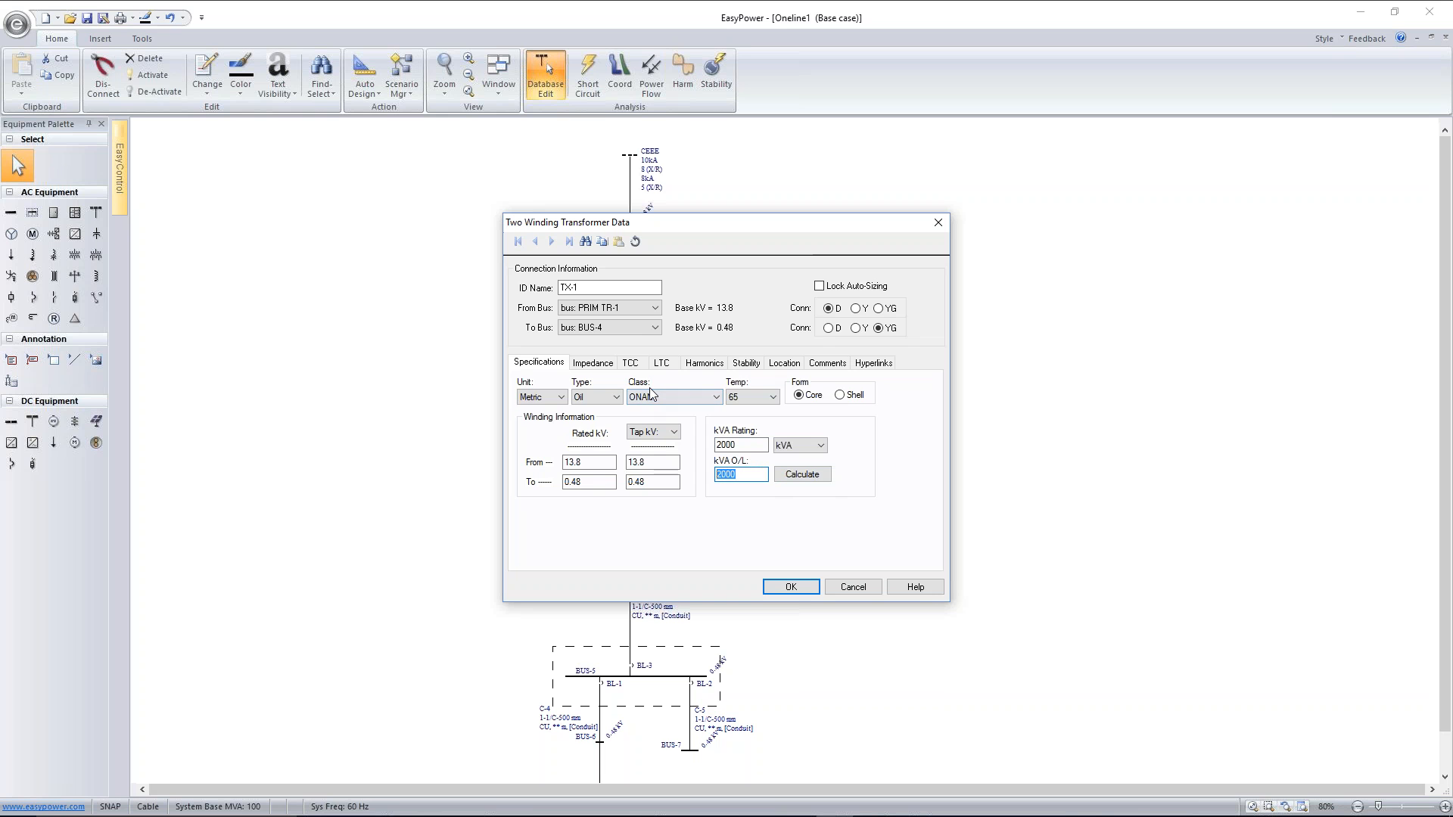
# Set the transformer's impedance Z% to 6 and calculate its zero-sequence impedance and X/R ratio
pyautogui.click(608, 364)
pyautogui.click(607, 394)
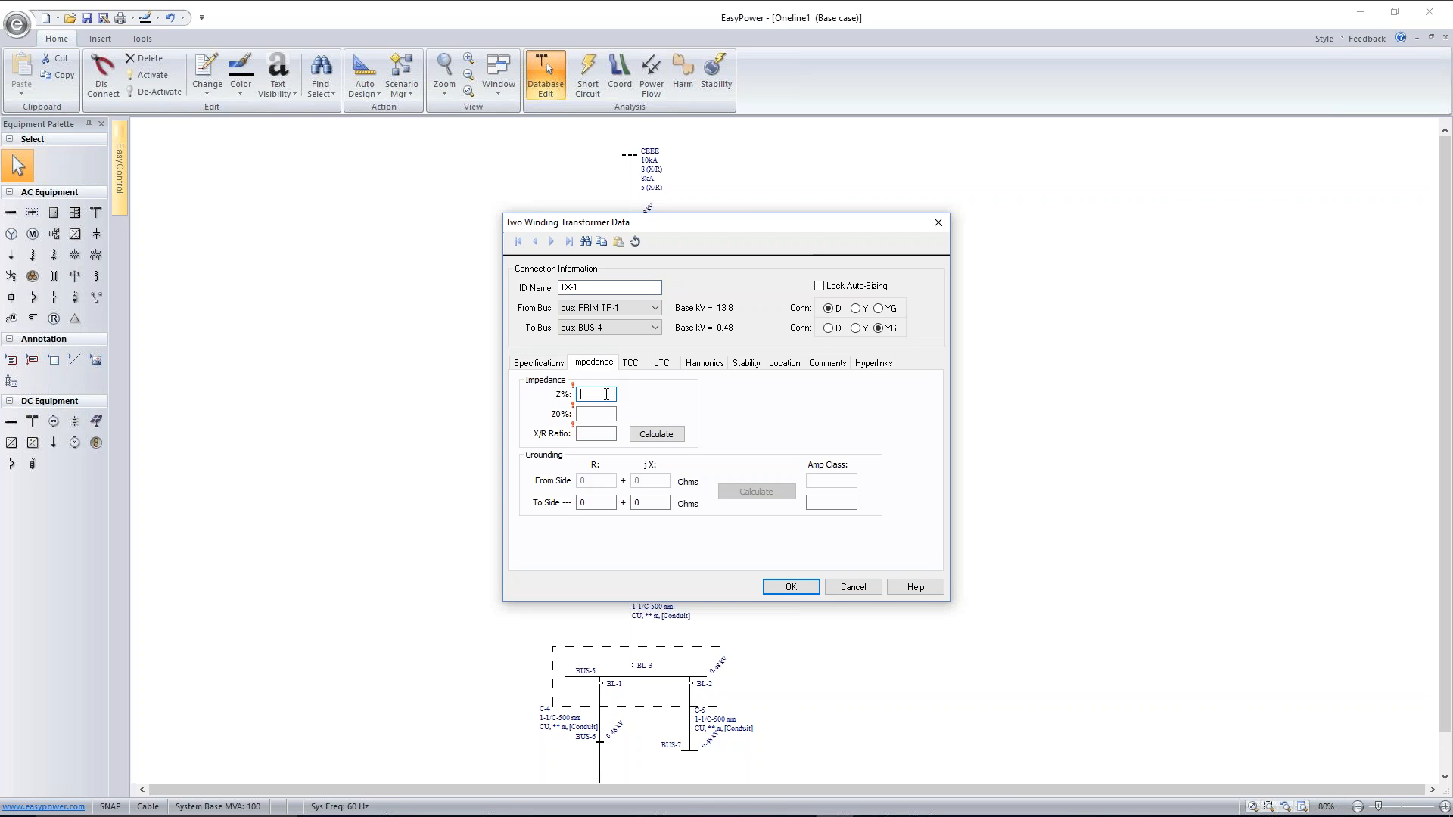
pyautogui.write('6')
pyautogui.click(656, 435)
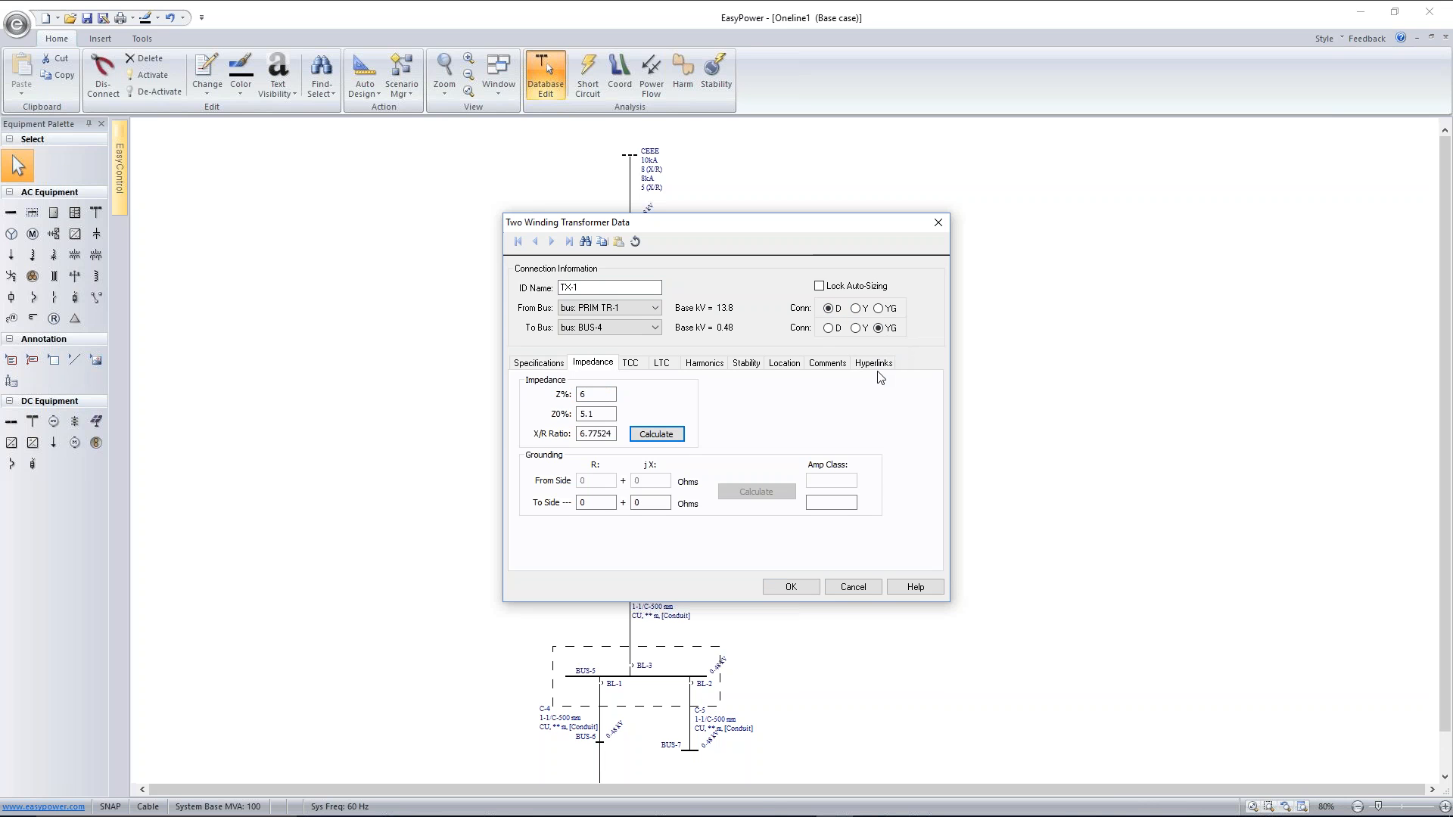
# Review the magnetizing inrush multiple and cycles in the transformer's TCC data and accept the transformer data
pyautogui.click(632, 365)
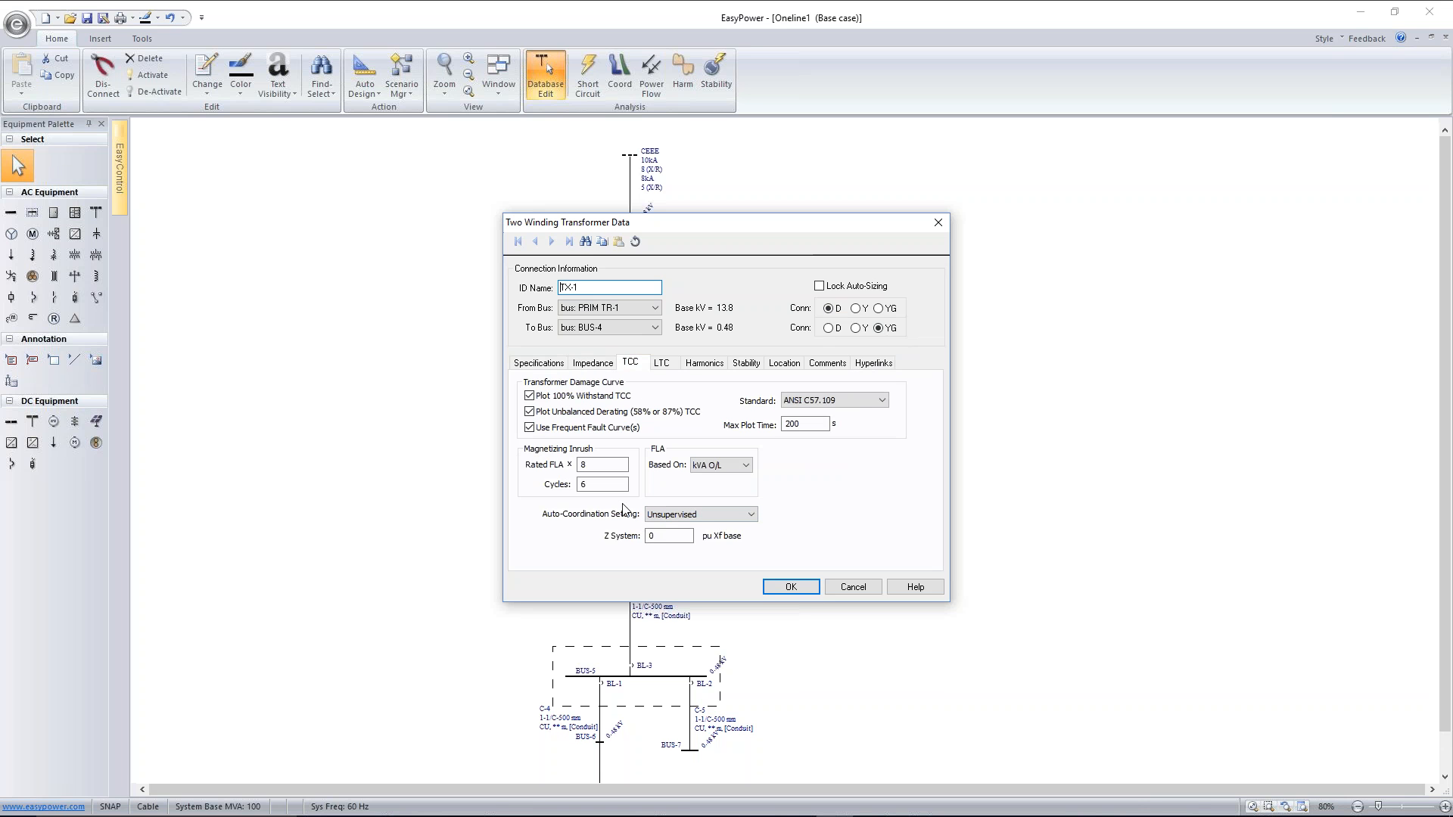
pyautogui.doubleClick(577, 465)
pyautogui.doubleClick(578, 485)
pyautogui.click(789, 588)
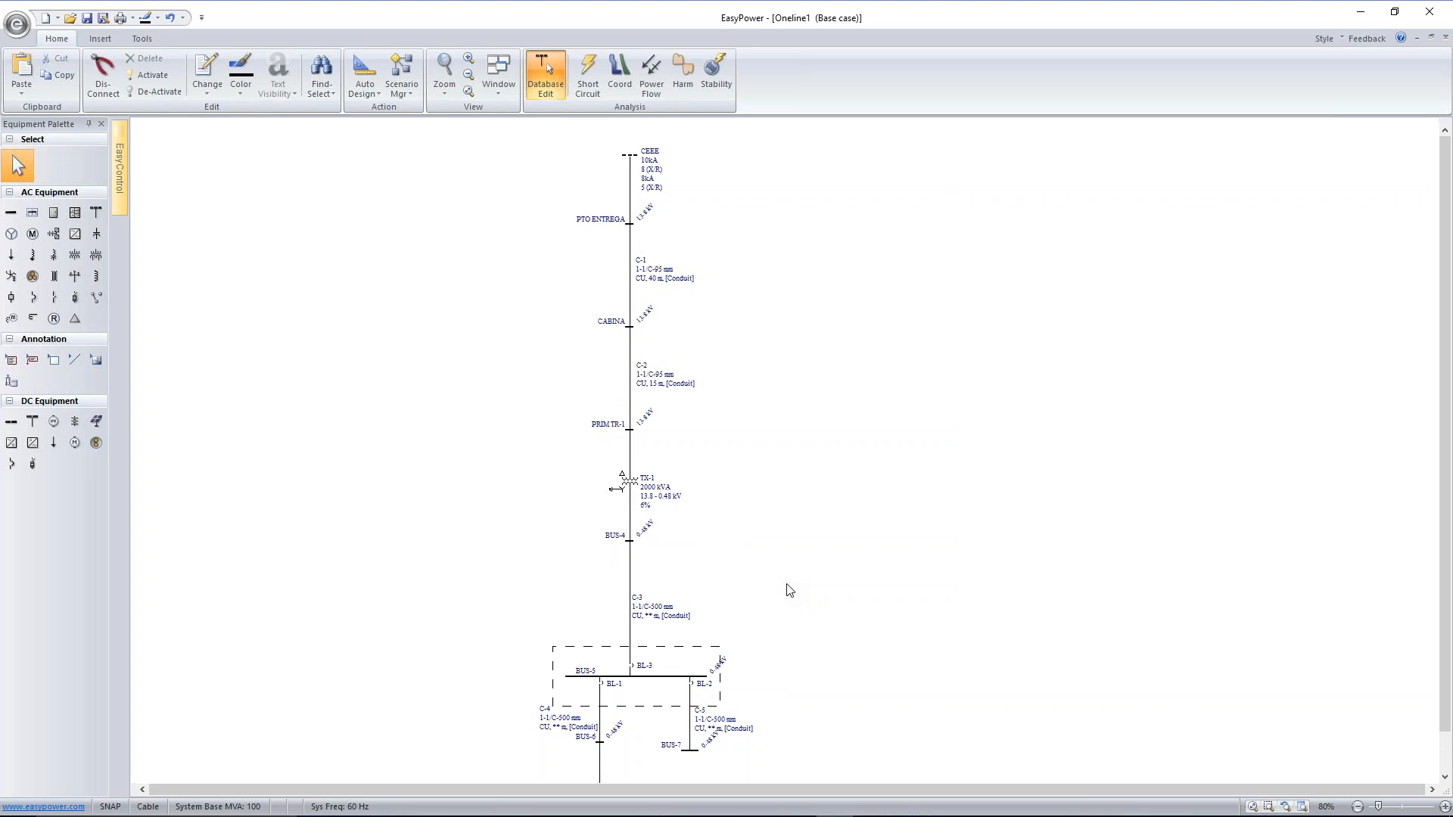
# Rename the bus on the transformer's secondary side as SEC TR-1
pyautogui.doubleClick(627, 545)
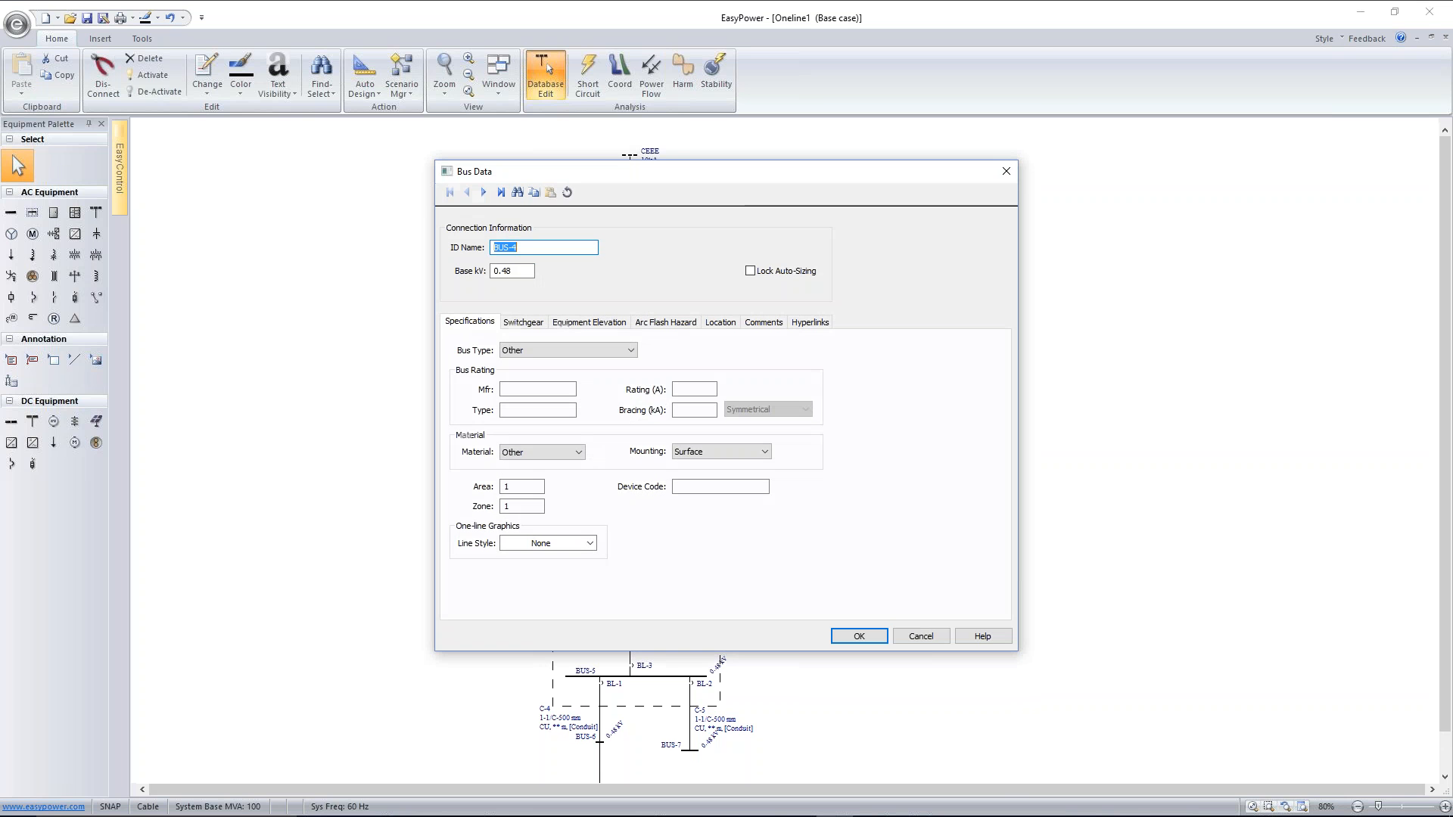
pyautogui.write('SEC TR-1')
pyautogui.click(862, 635)
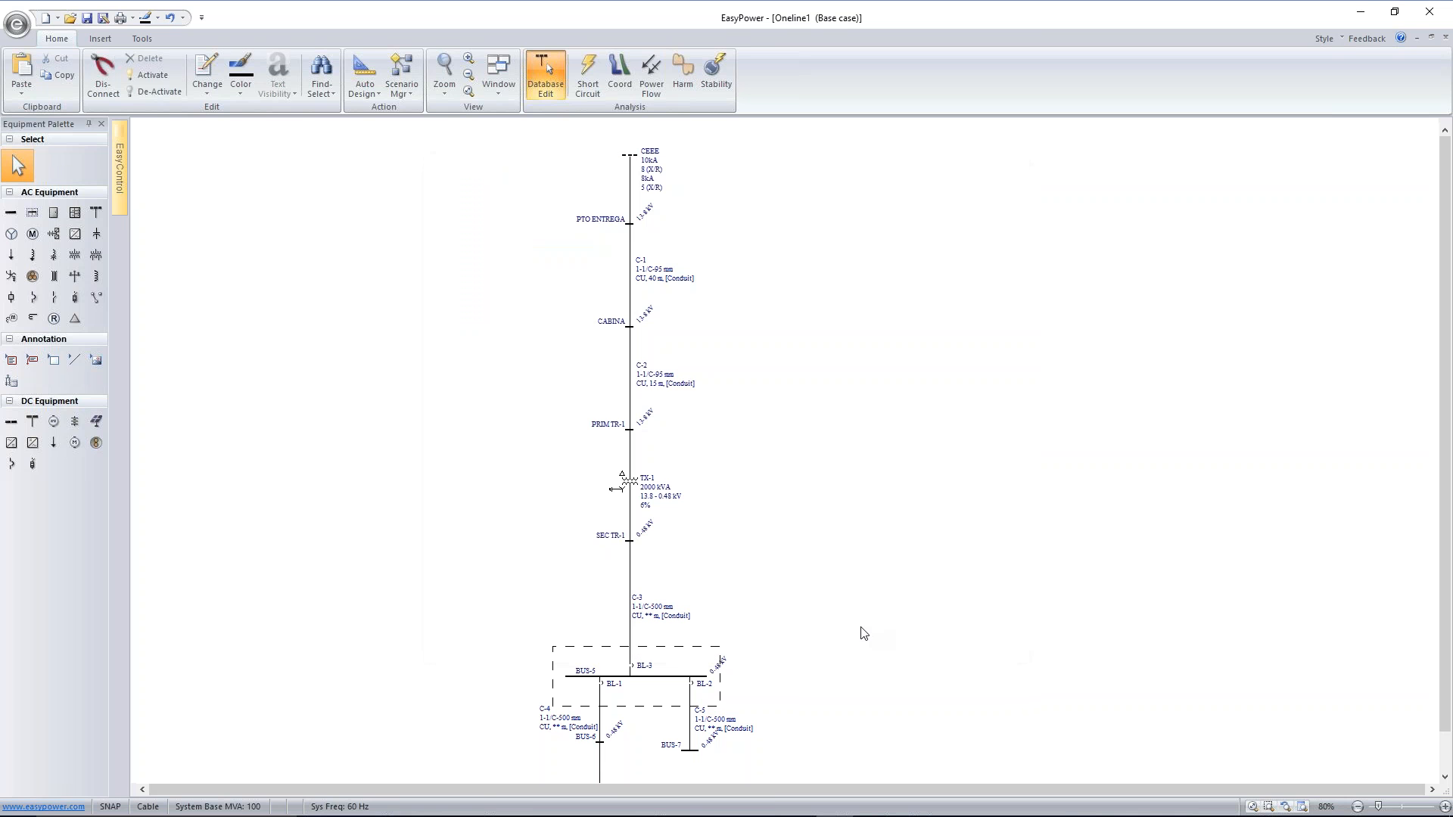
# Examine the harmonics data of transformer TX-1, including its fundamental amps
pyautogui.scroll(-1, 836, 626)
pyautogui.moveTo(836, 641); pyautogui.dragTo(934, 560)
pyautogui.scroll(4, 756, 545)
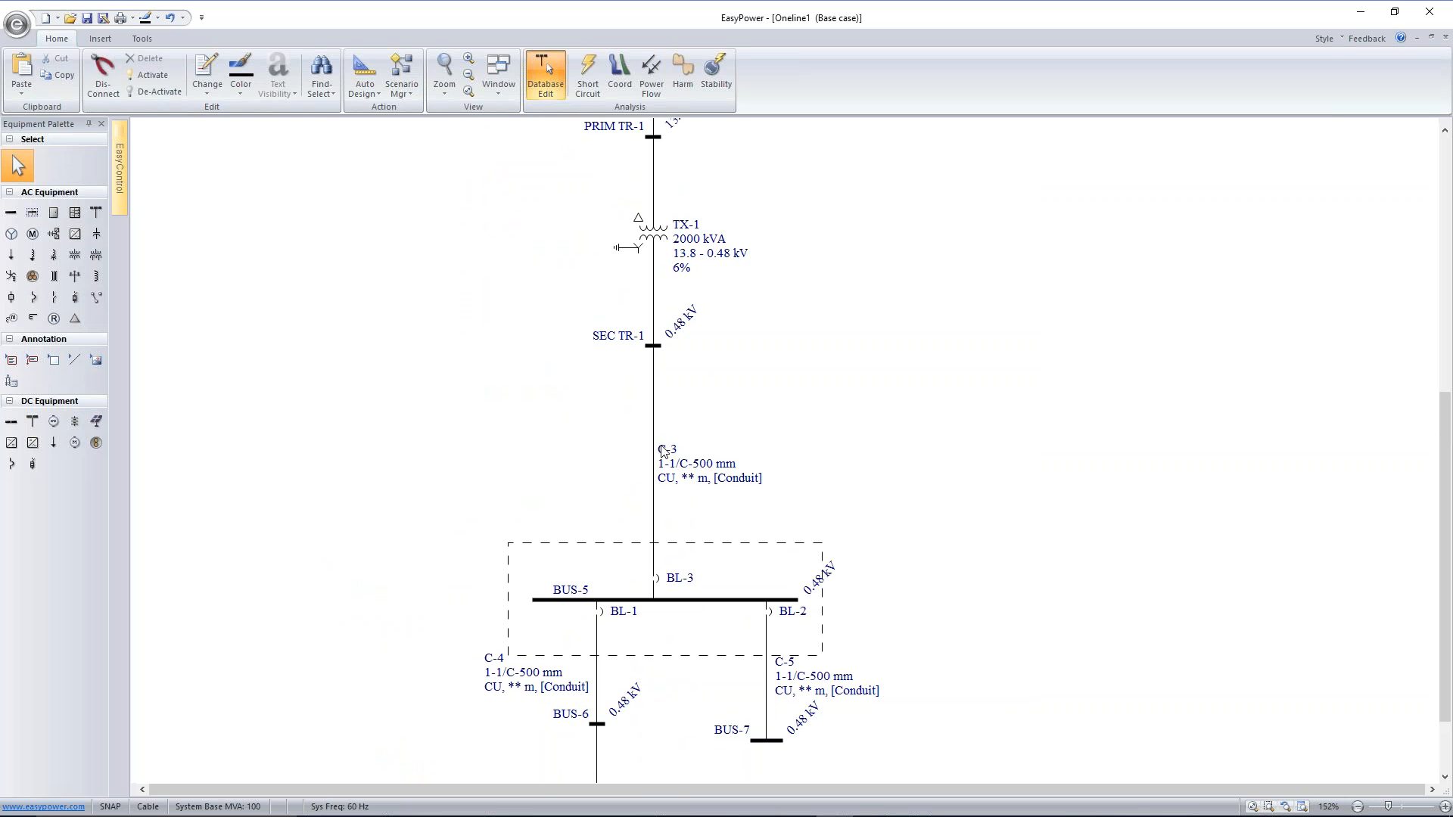
pyautogui.doubleClick(655, 236)
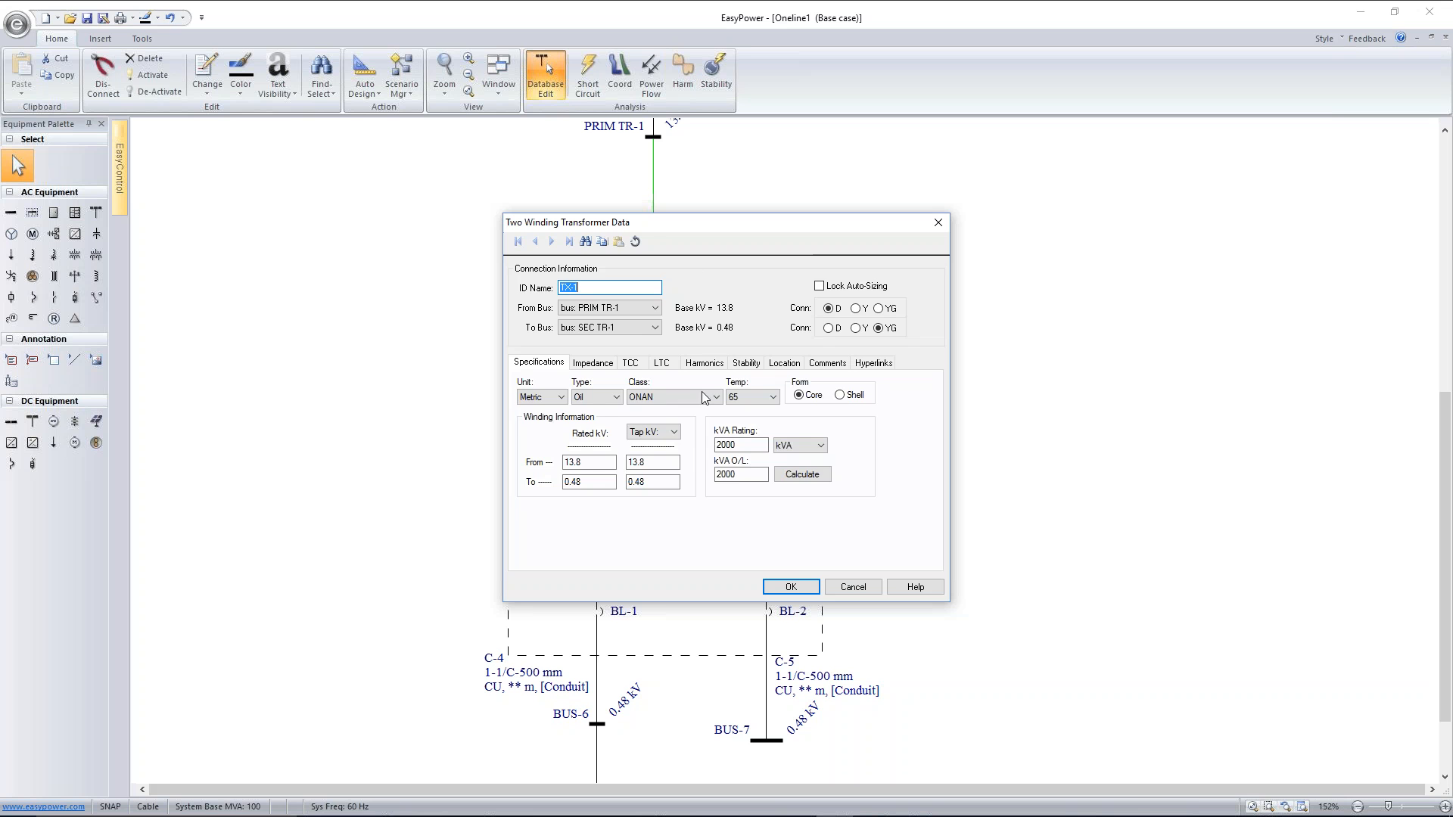
pyautogui.click(704, 364)
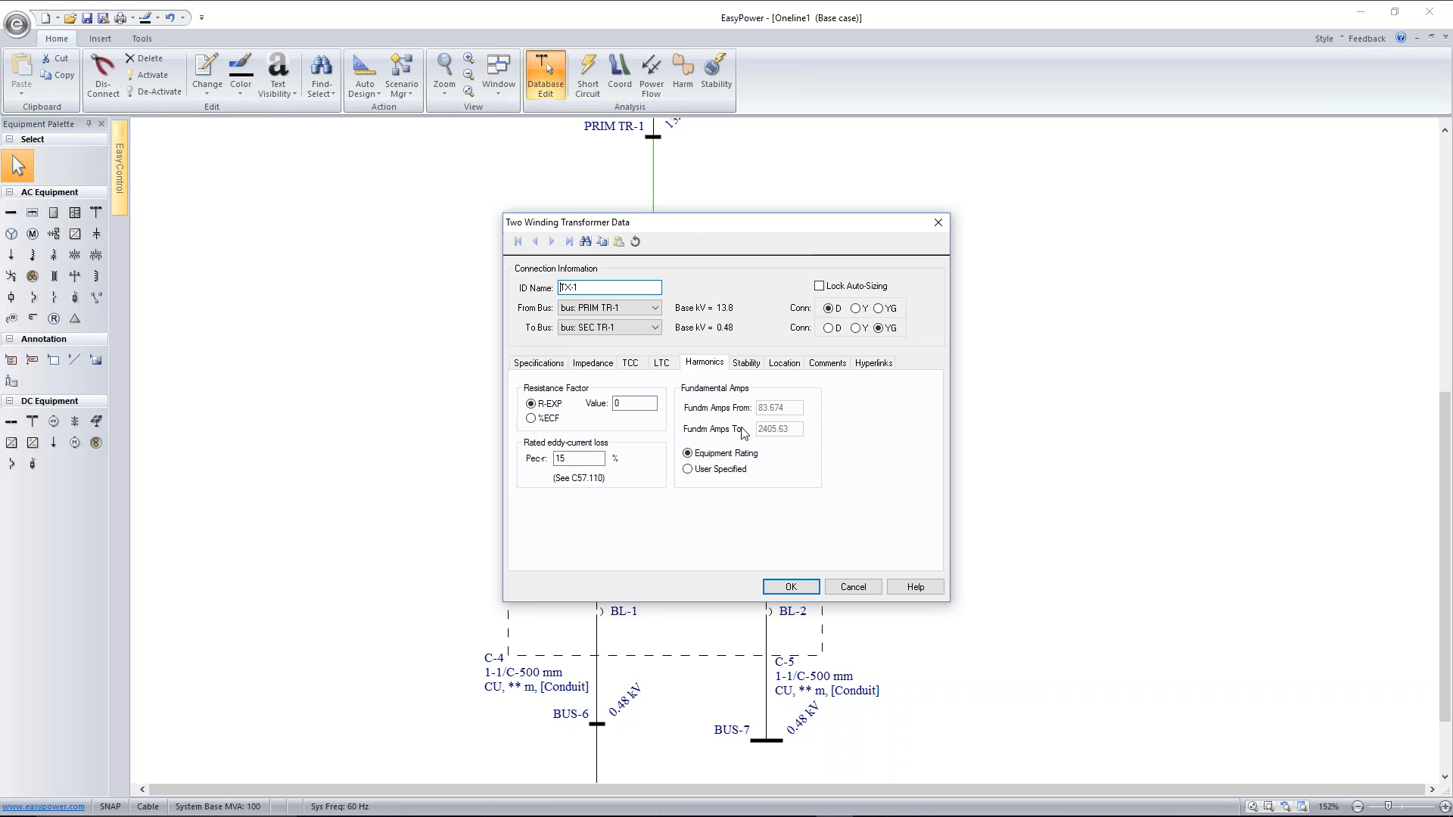
pyautogui.click(790, 582)
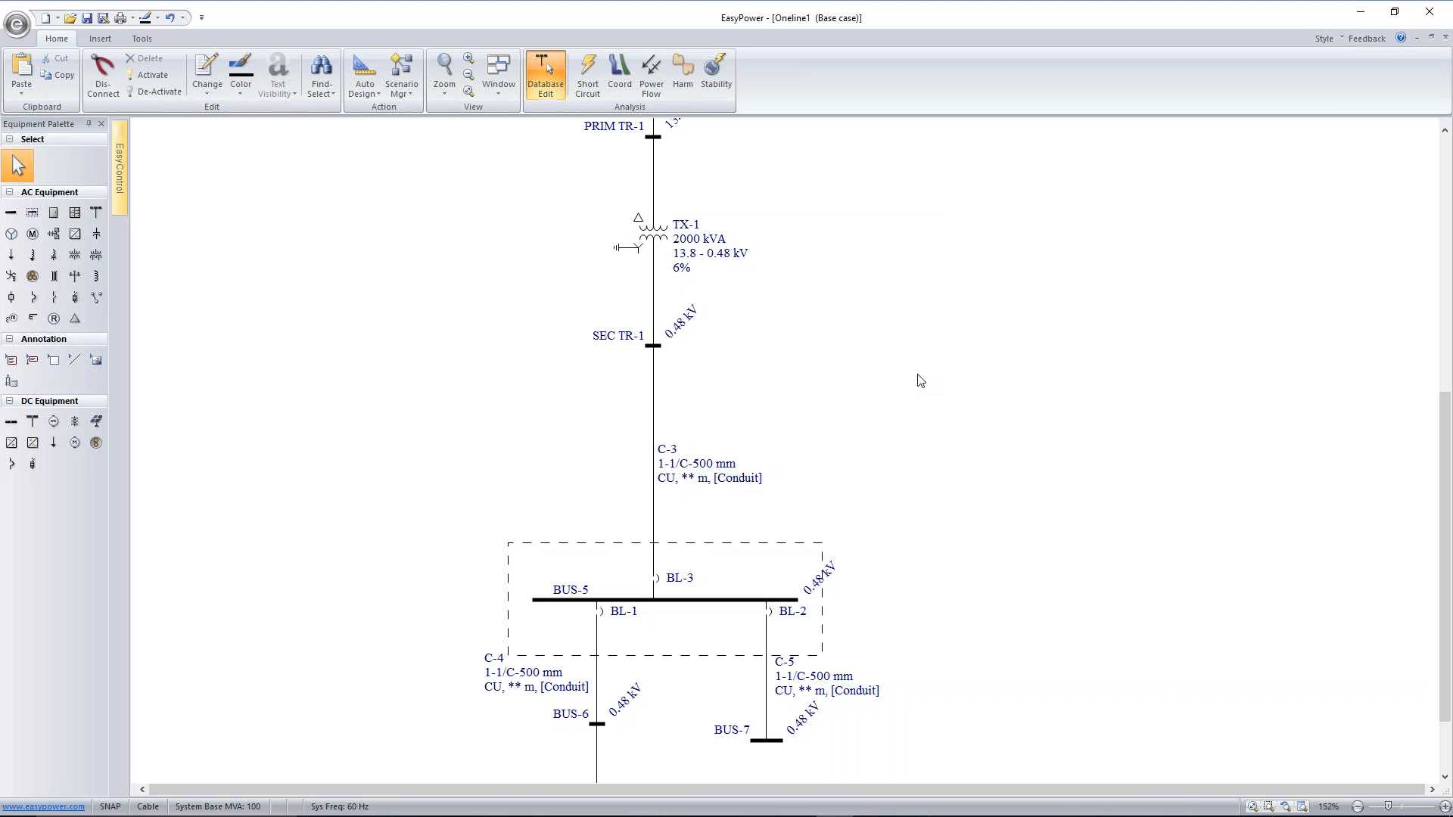
# Give cable C-3 EPR insulation, size 240 and a 20 m length, and calculate its impedances and rating
pyautogui.doubleClick(654, 458)
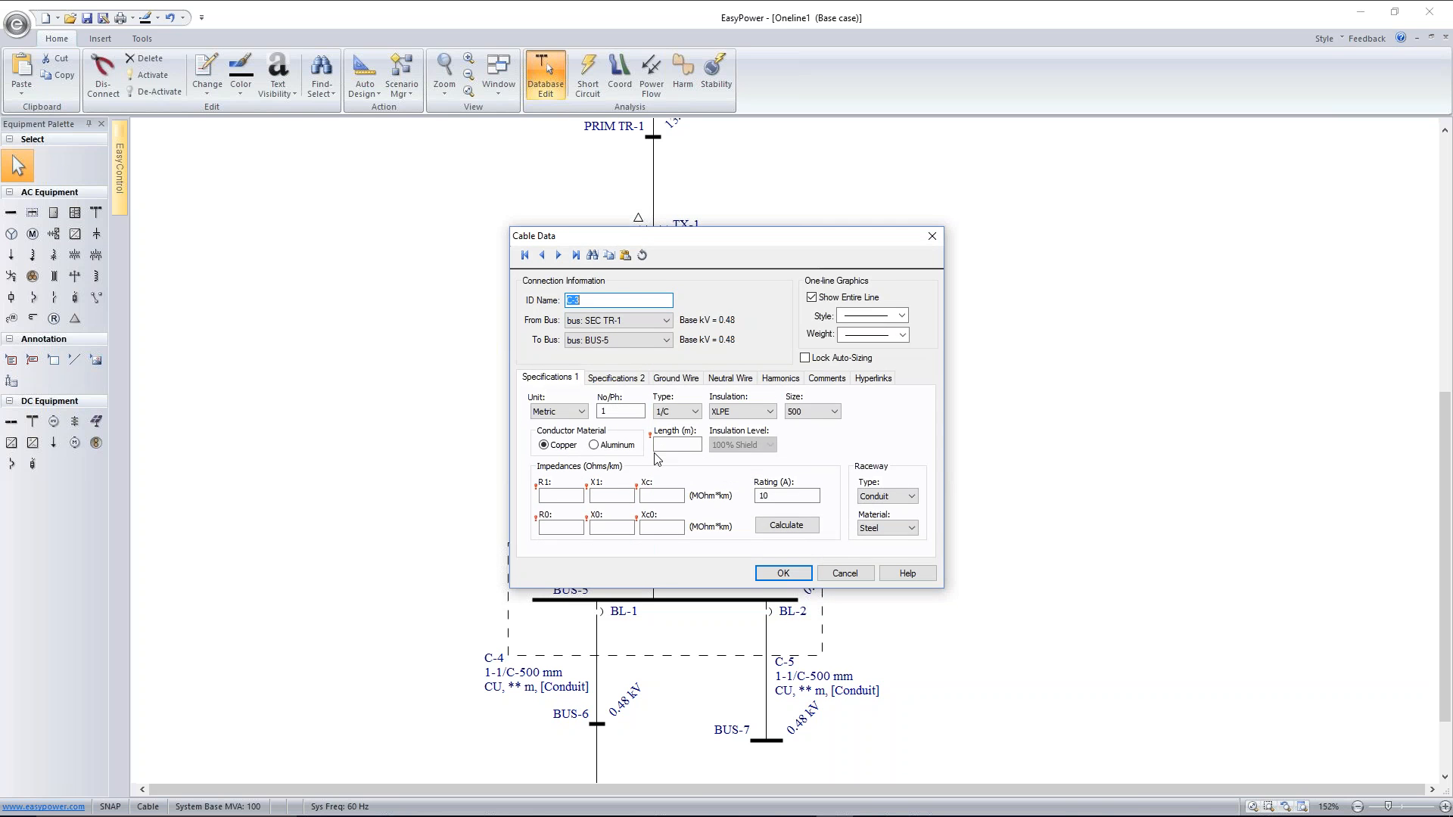
pyautogui.click(736, 413)
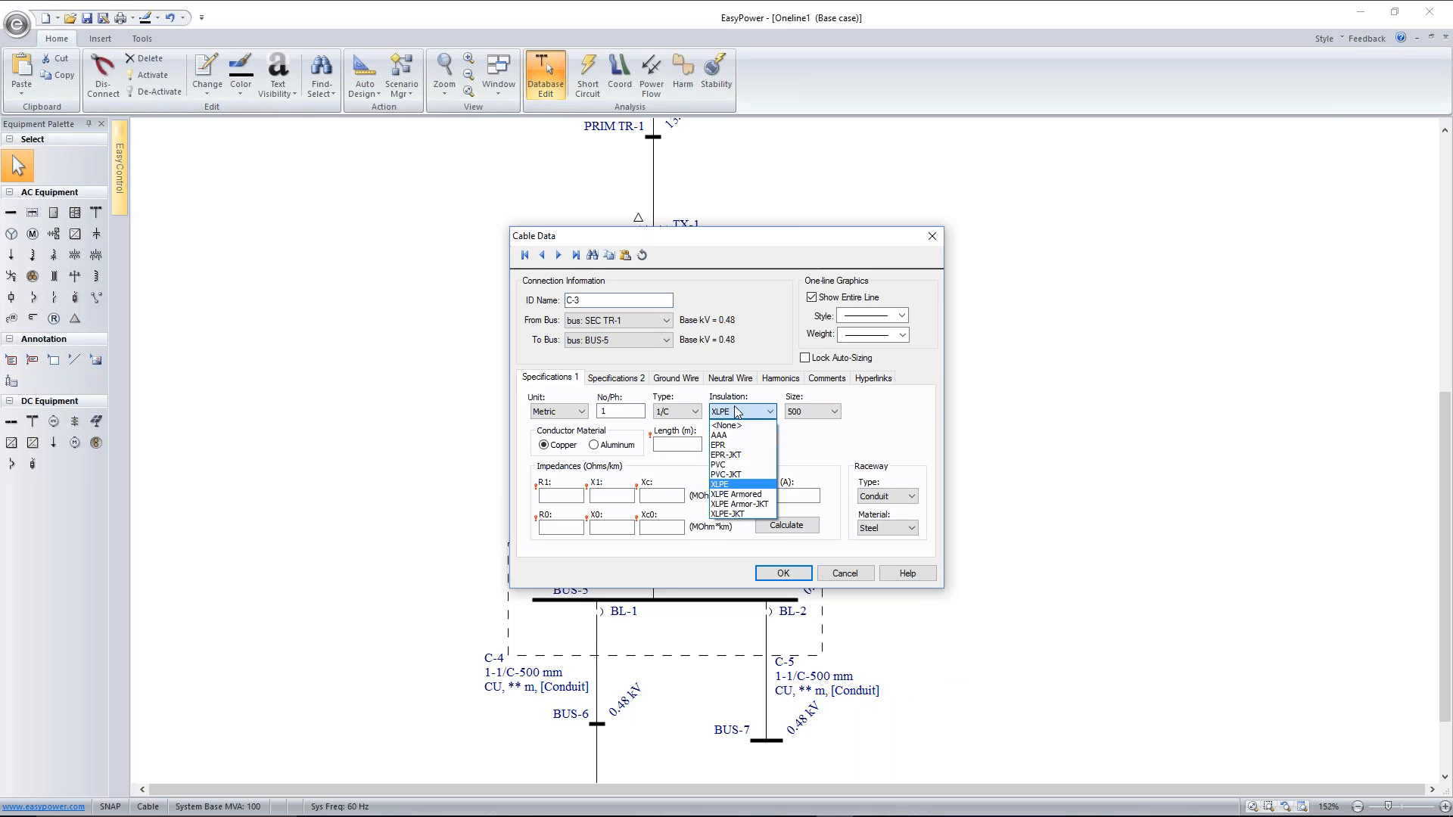
pyautogui.click(739, 445)
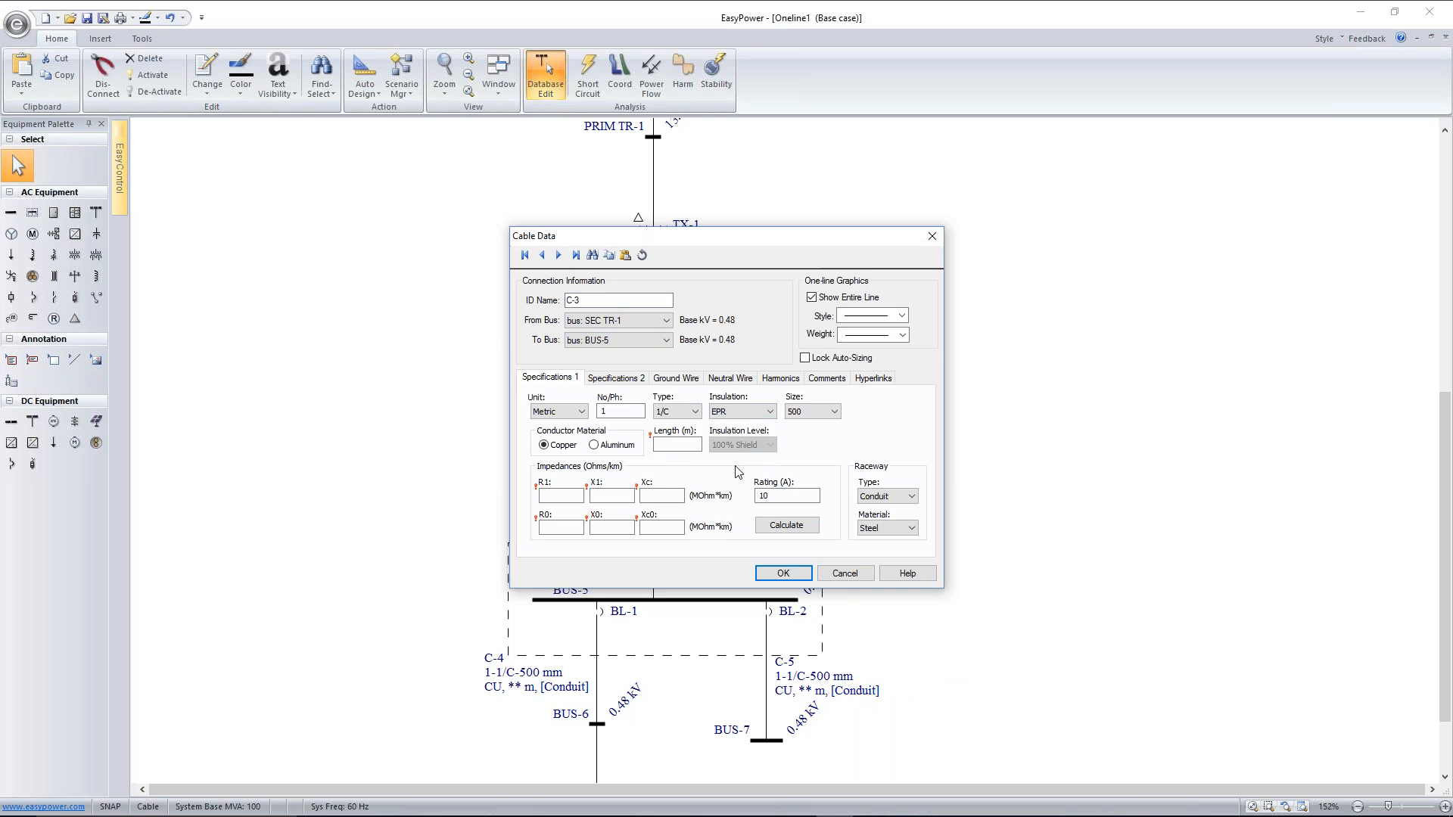
pyautogui.click(811, 412)
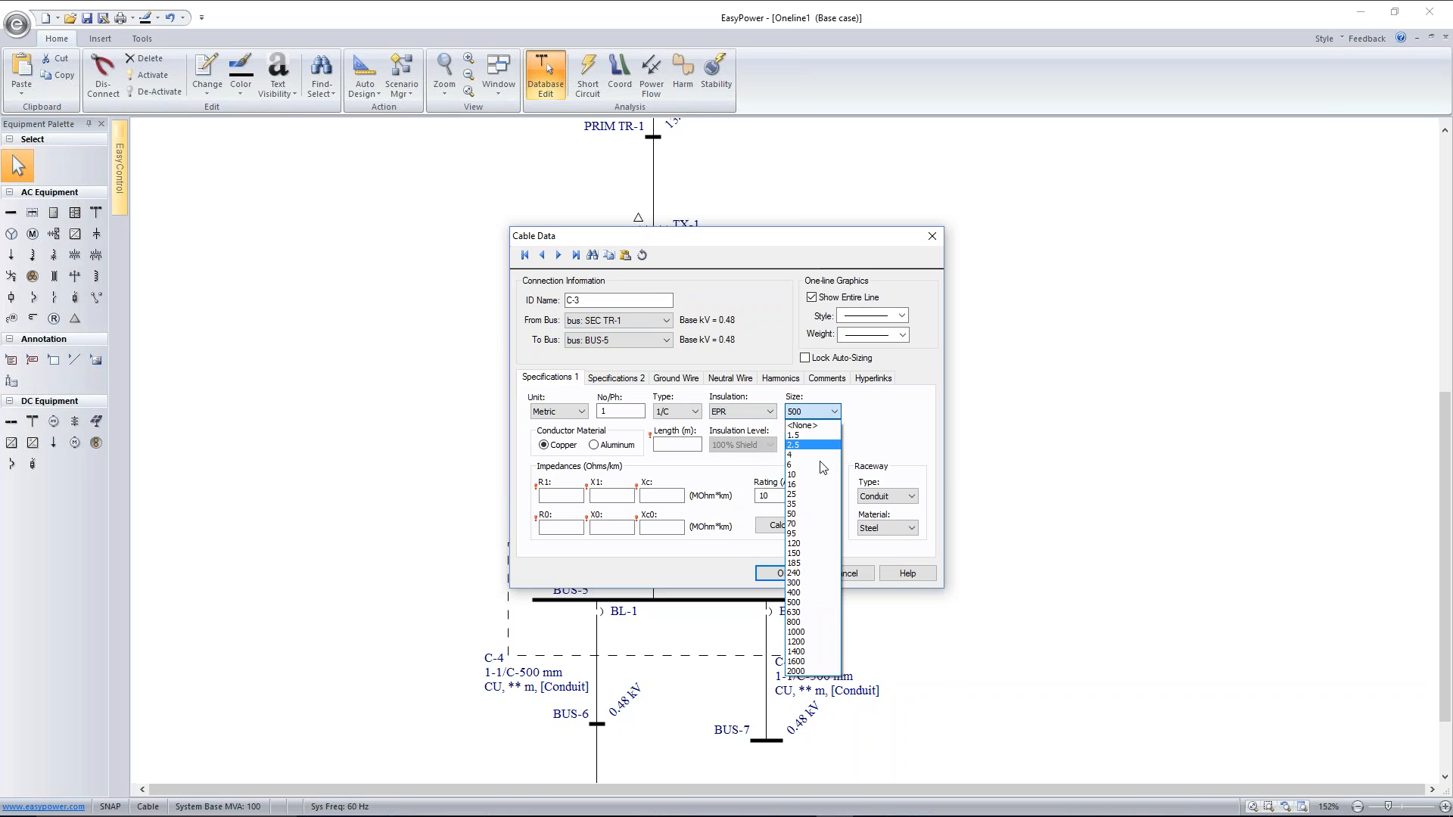
pyautogui.click(807, 572)
pyautogui.click(688, 444)
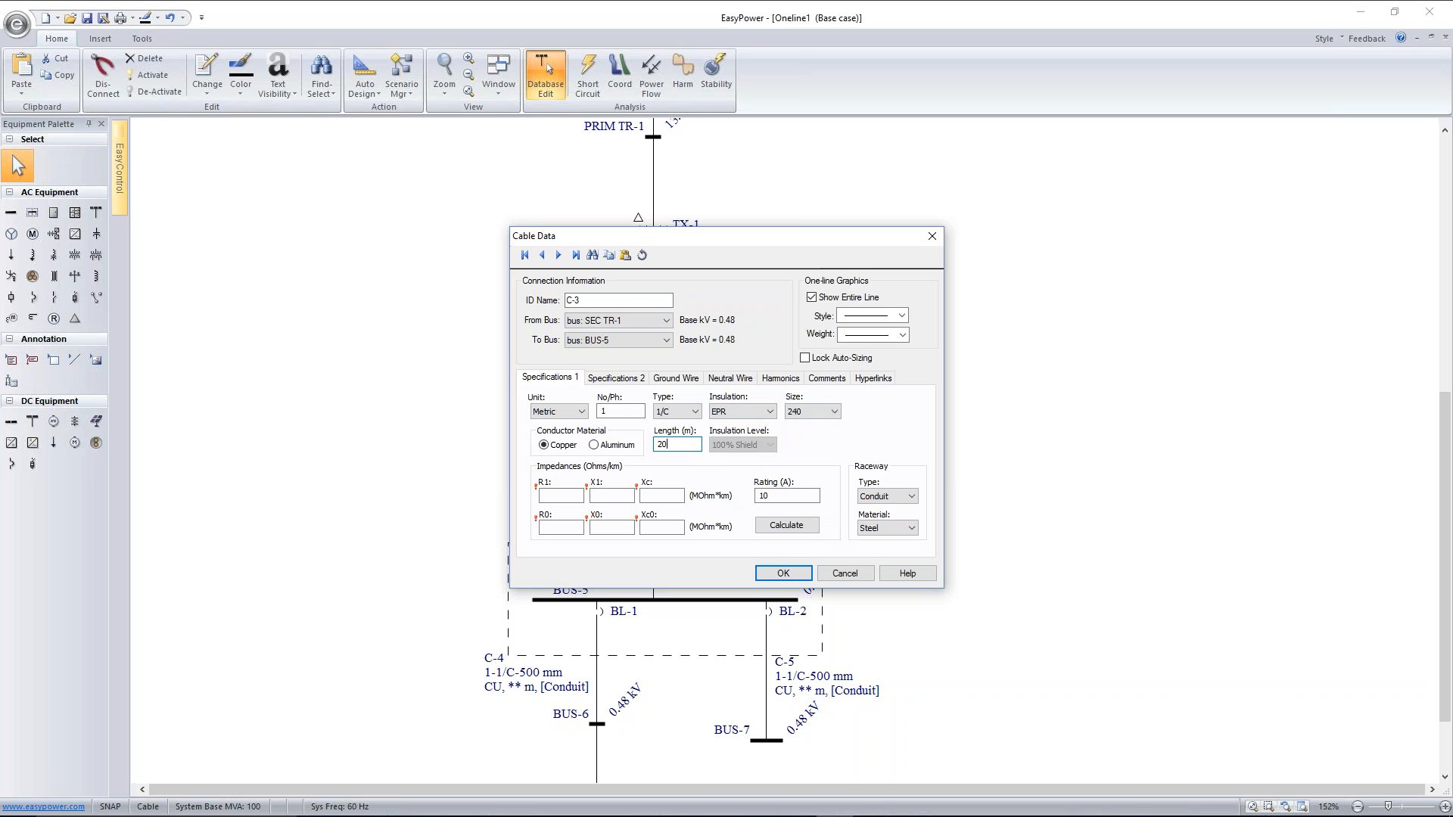
pyautogui.click(779, 522)
pyautogui.doubleClick(754, 494)
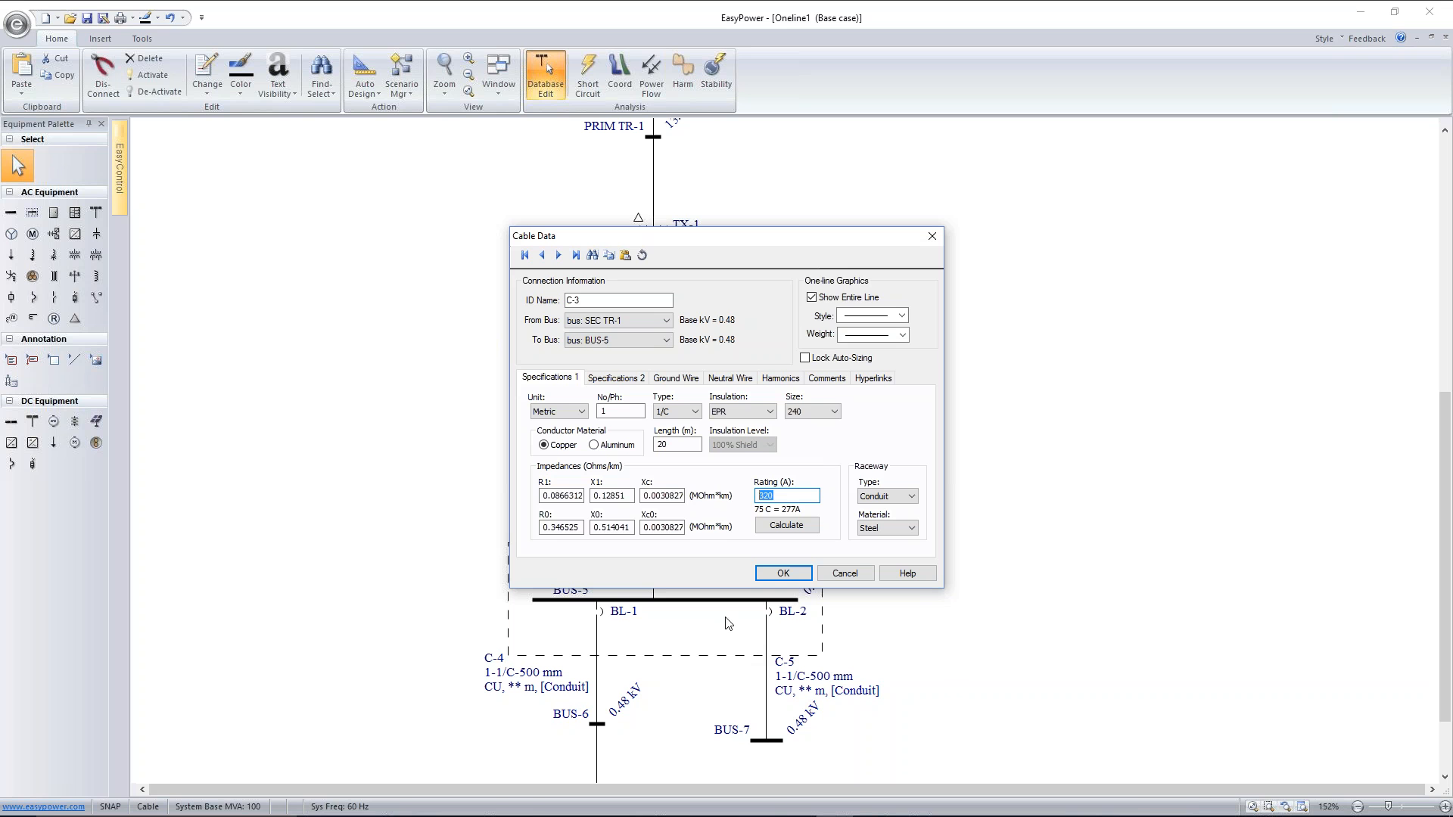
# Set cable C-3 to 8 conductors per phase with a recalculated rating, and move its label slightly up and away from the line
pyautogui.doubleClick(601, 410)
pyautogui.write('8')
pyautogui.click(793, 530)
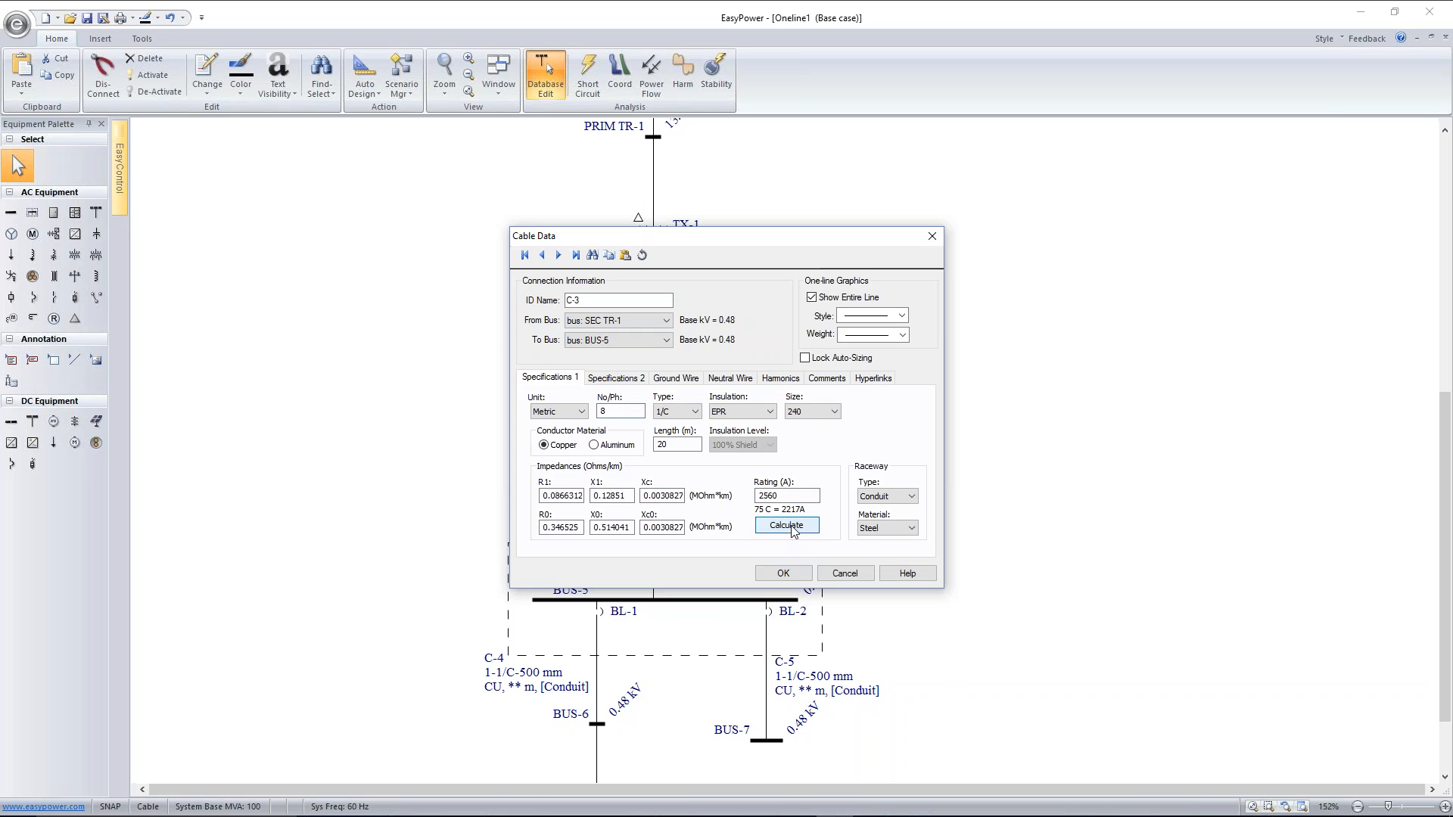
pyautogui.moveTo(783, 496); pyautogui.dragTo(751, 493)
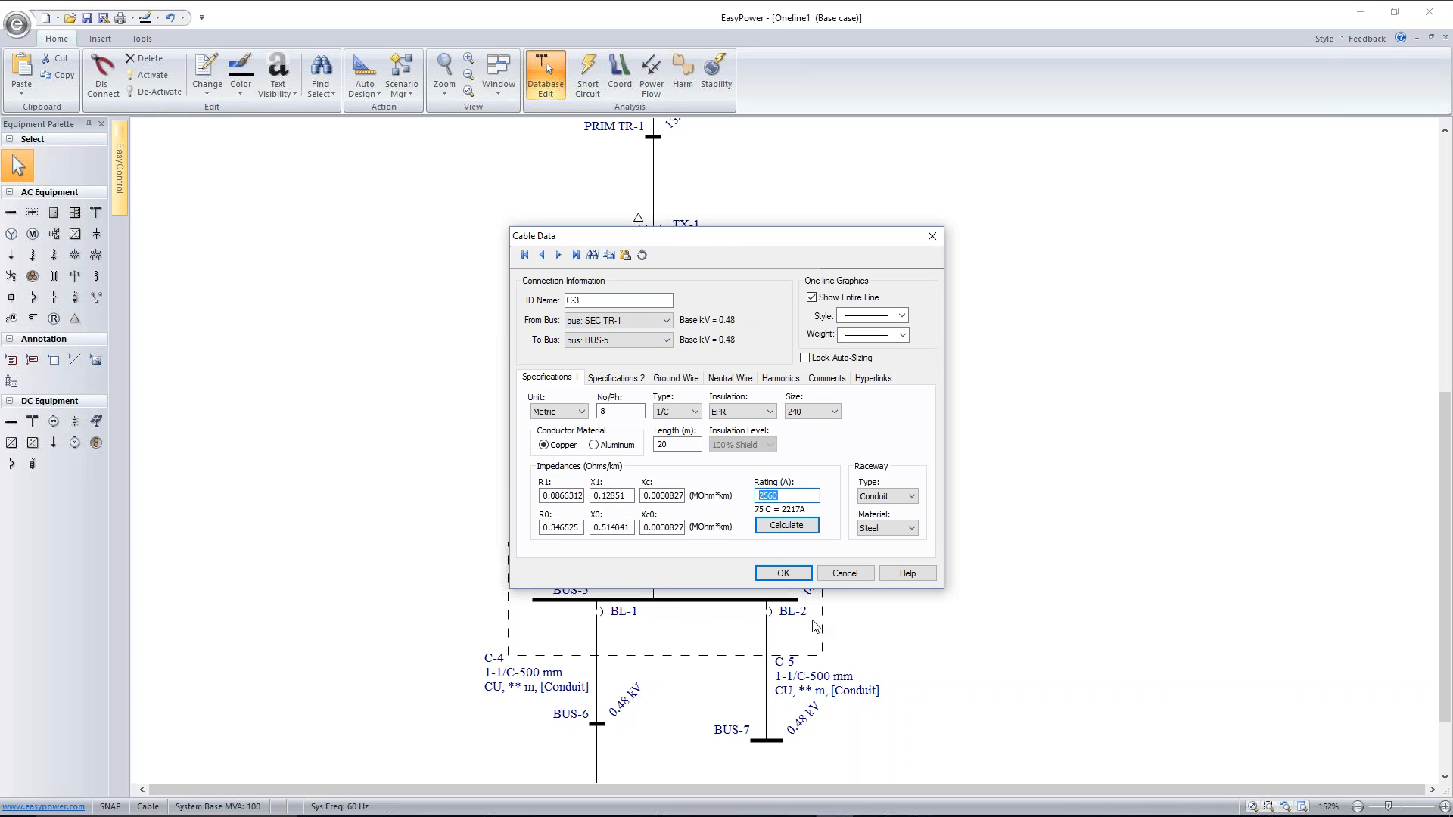
pyautogui.click(800, 573)
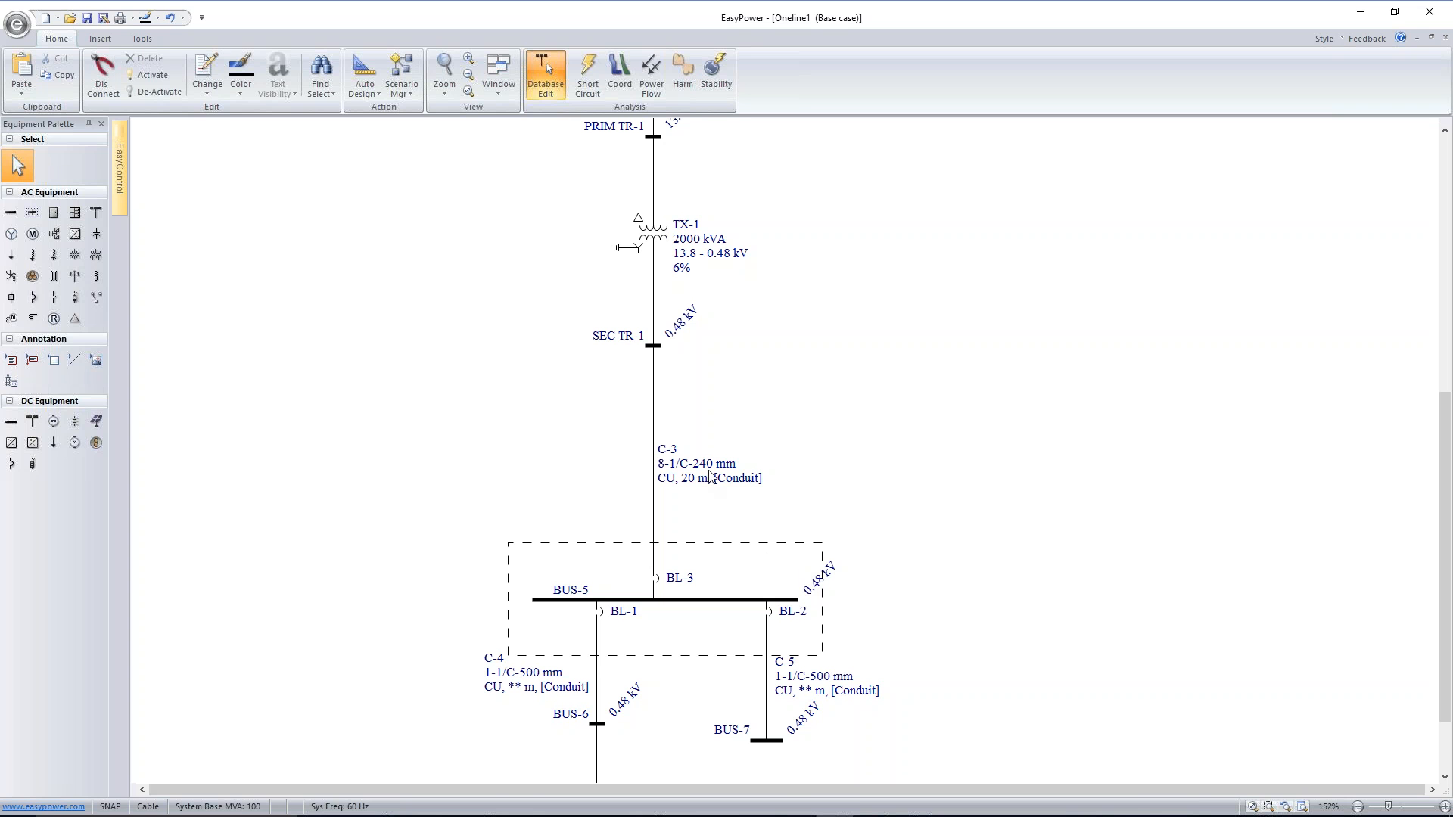
pyautogui.moveTo(710, 473); pyautogui.dragTo(722, 461)
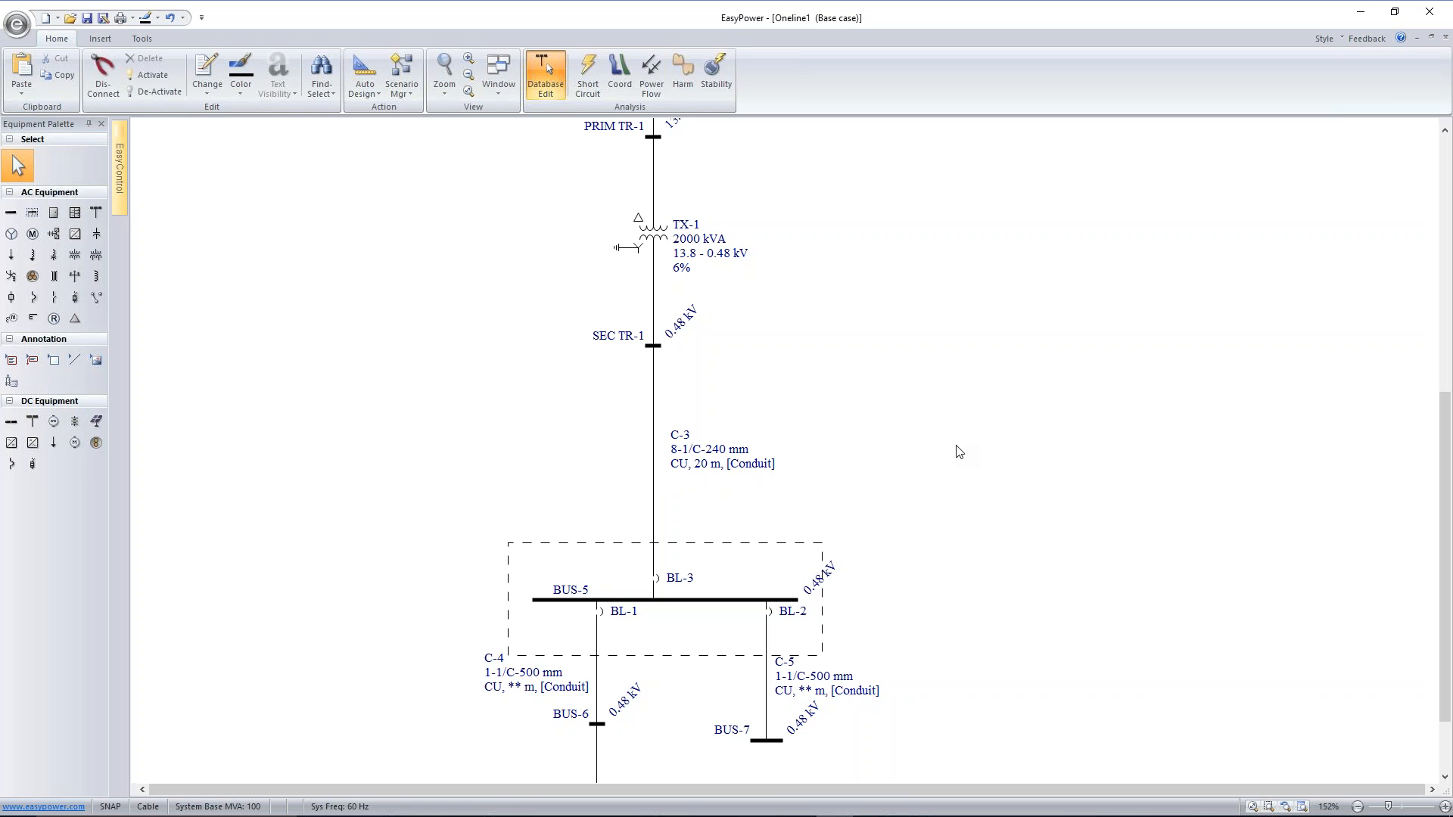
# Examine the data of cable C-4 on the feeder to motor M-1
pyautogui.scroll(-1, 886, 385)
pyautogui.scroll(-3, 878, 285)
pyautogui.scroll(-1, 885, 265)
pyautogui.moveTo(887, 250); pyautogui.dragTo(876, 279)
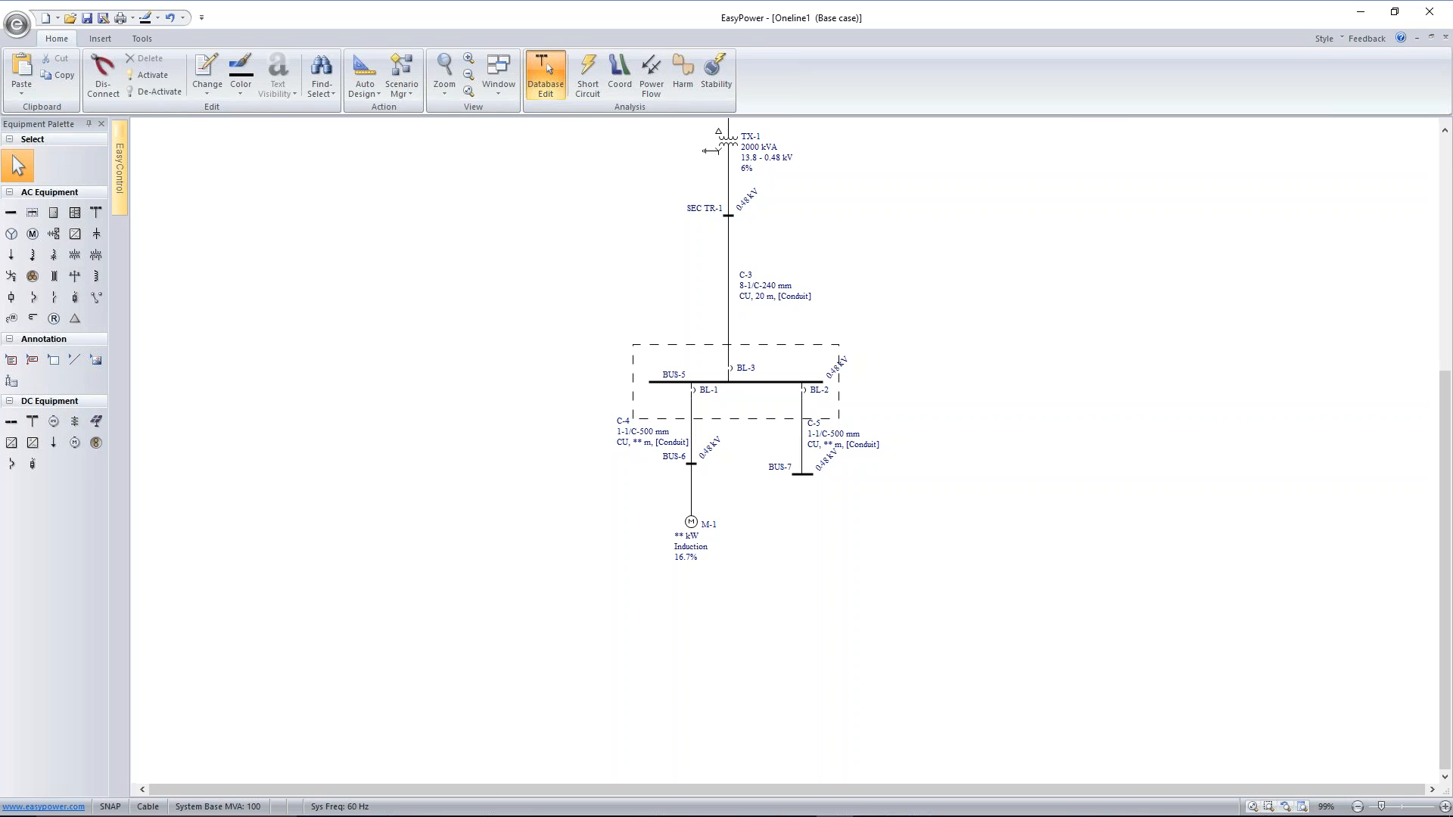
pyautogui.doubleClick(691, 426)
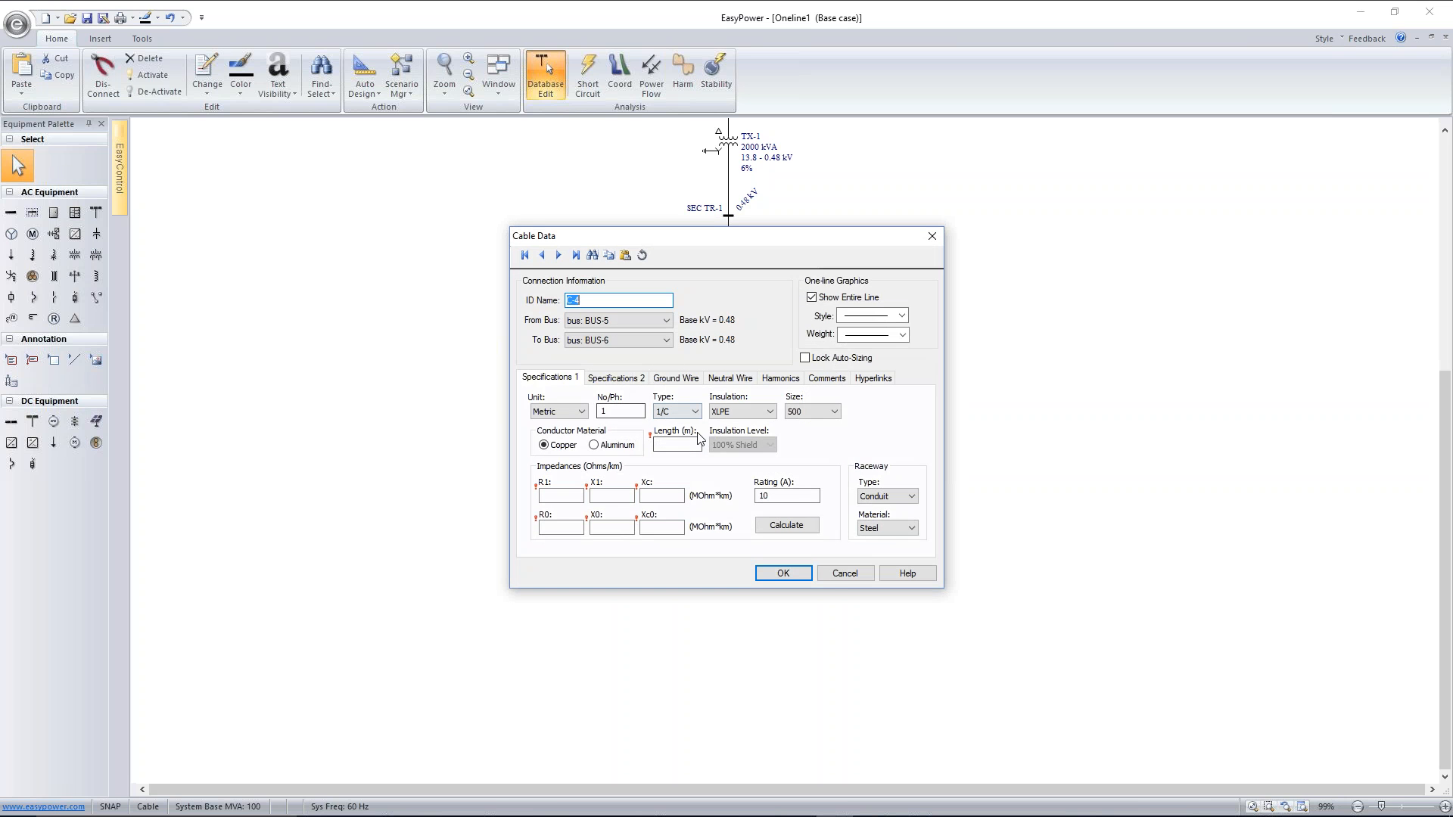
pyautogui.click(845, 575)
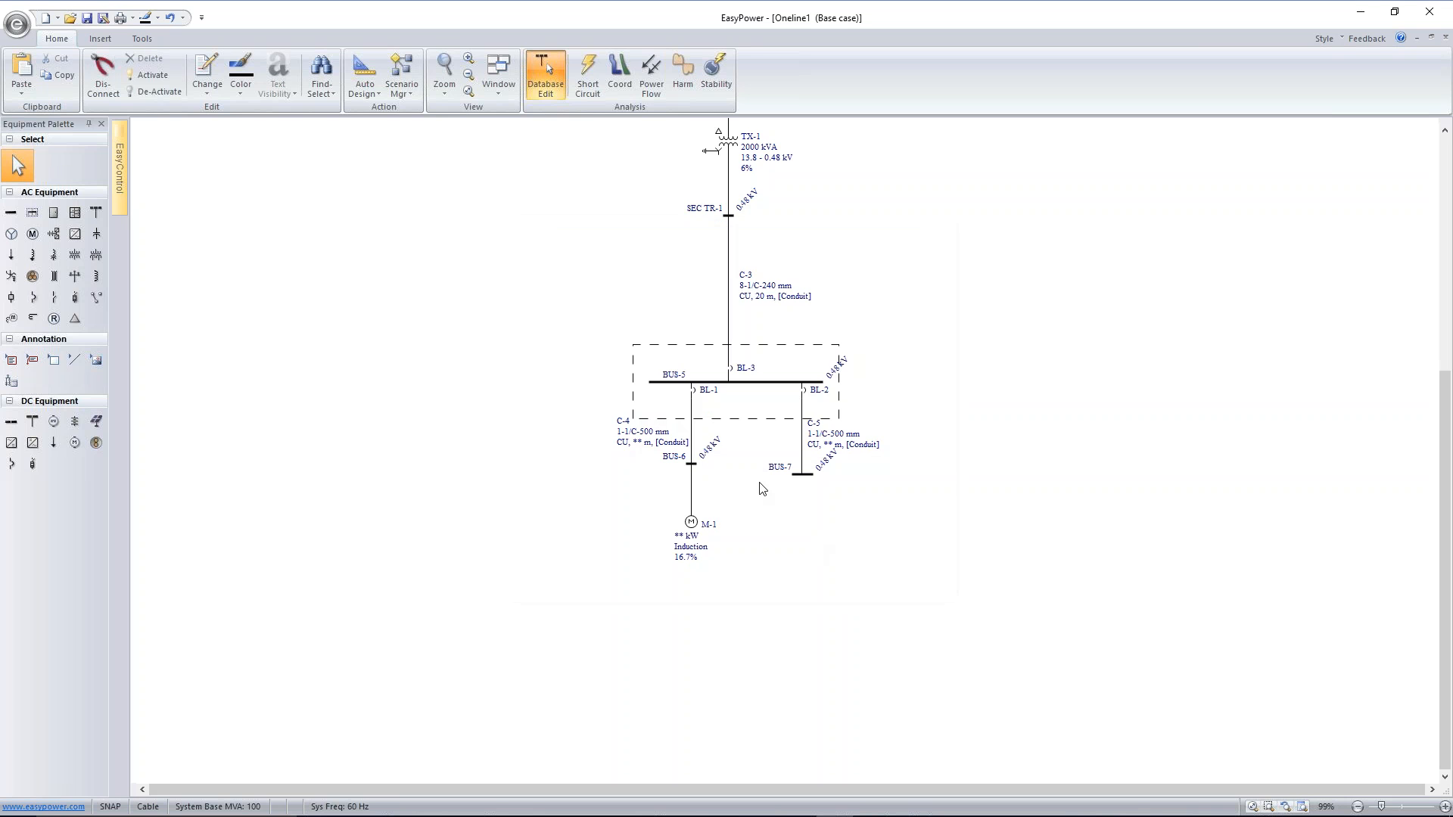
# Delete cable C-4 and bus BUS-6 from the feeder, and move motor M-1 up to connect directly below breaker BL-1
pyautogui.click(692, 429)
pyautogui.press('Delete')
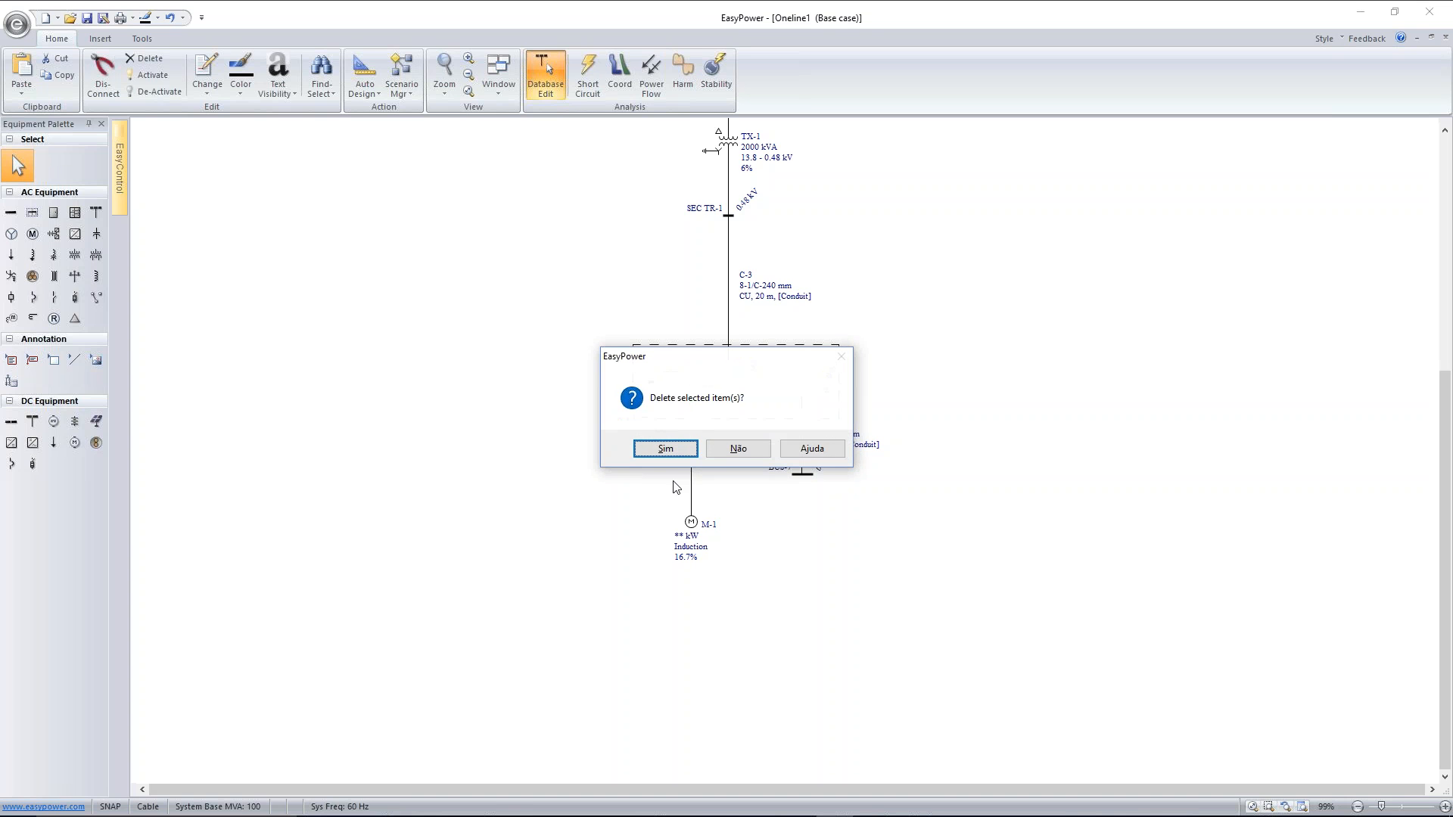
pyautogui.click(667, 453)
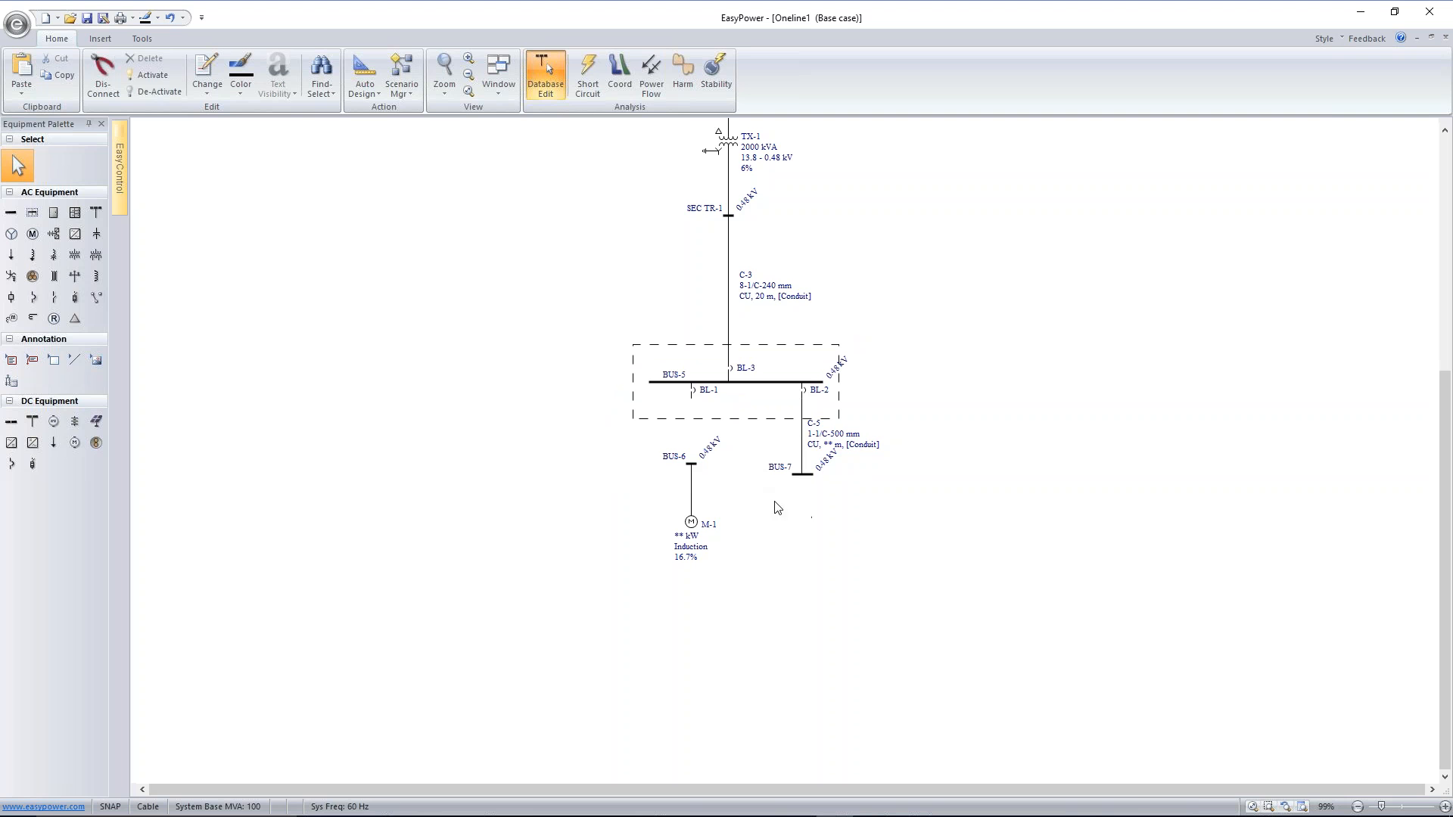
pyautogui.click(691, 464)
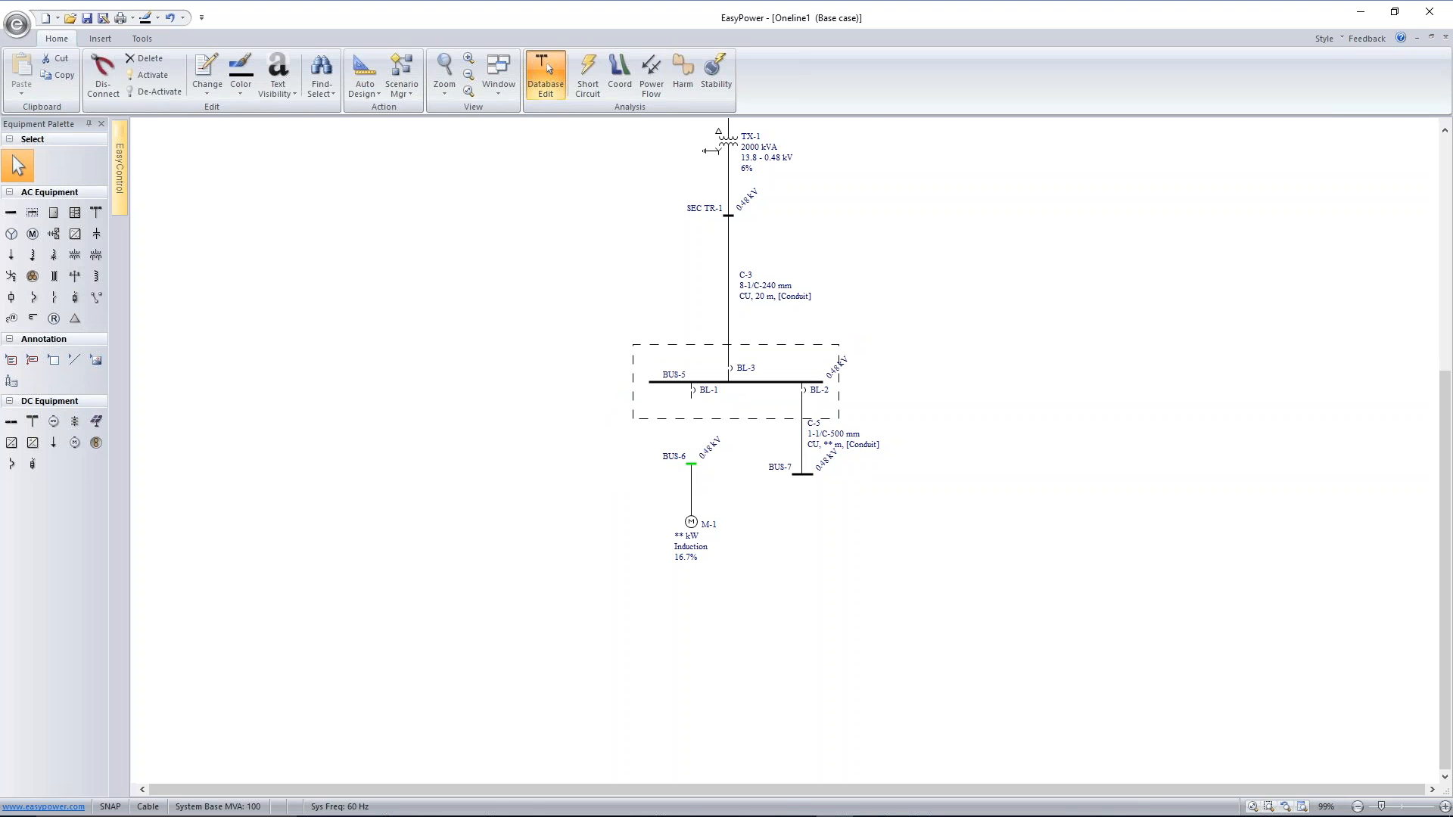
pyautogui.press('Delete')
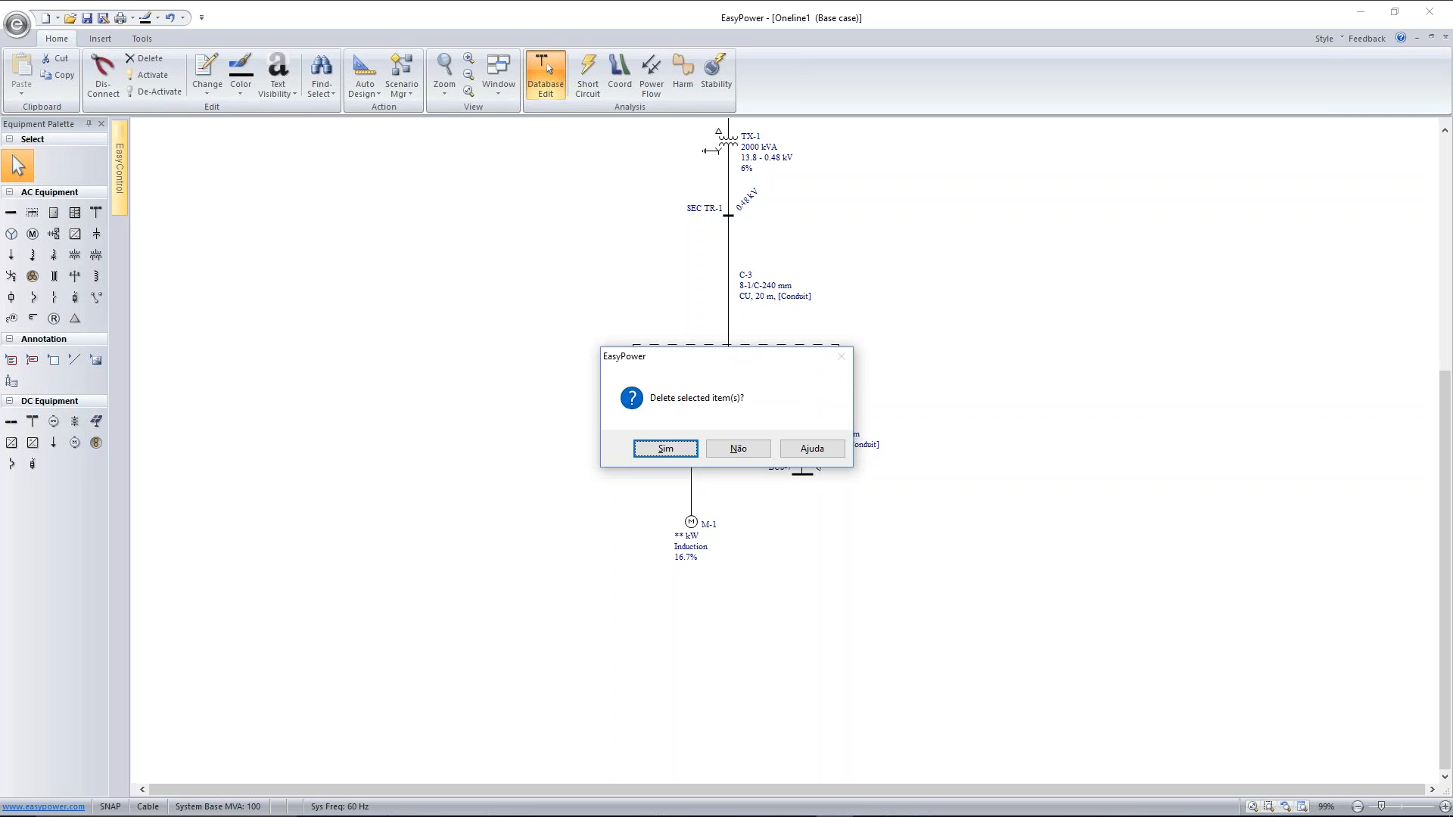
pyautogui.click(683, 453)
pyautogui.moveTo(691, 515); pyautogui.dragTo(692, 401)
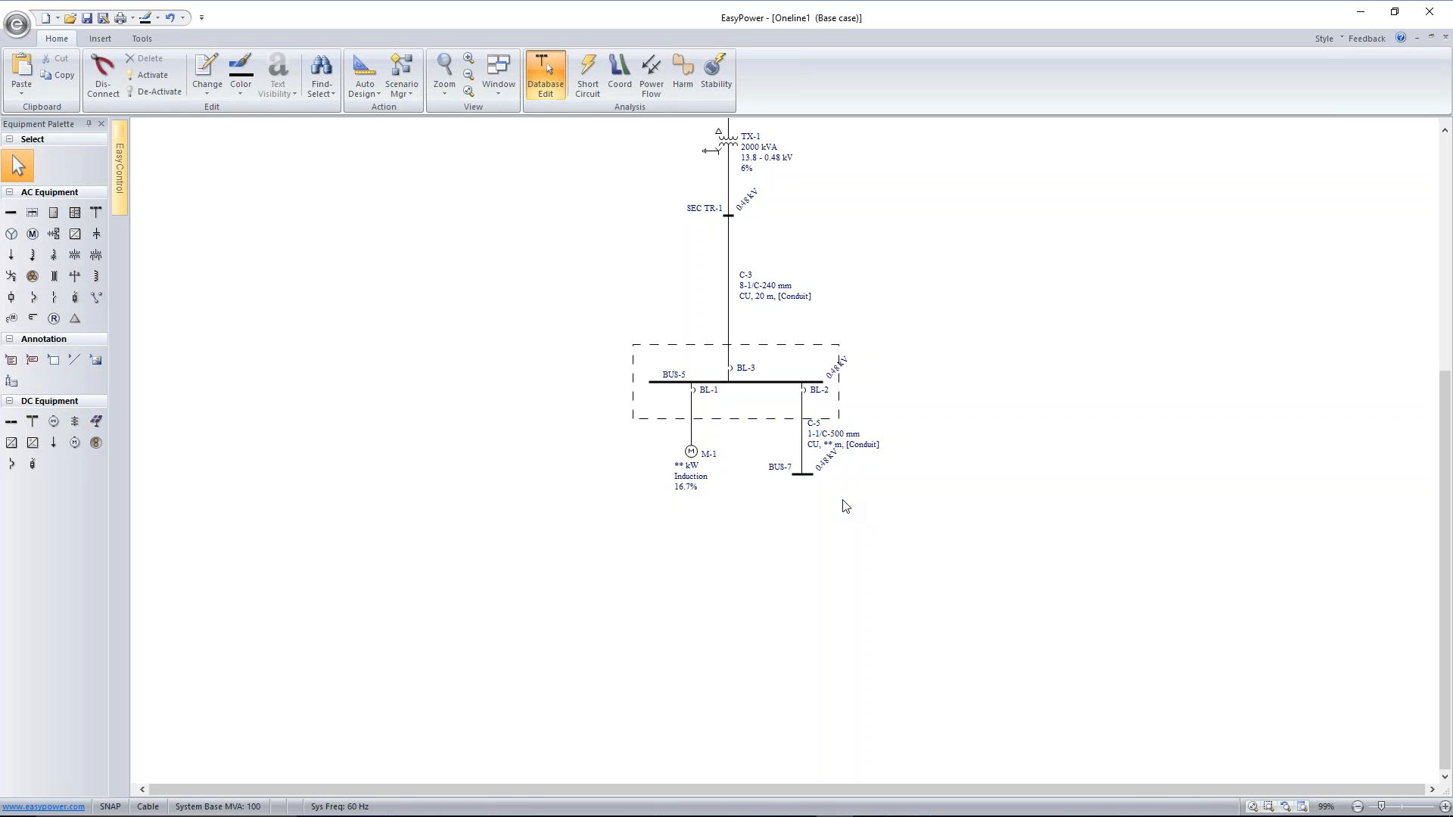
# Switch motor M-1's units to U.S. and set its power to 1200 HP
pyautogui.doubleClick(691, 454)
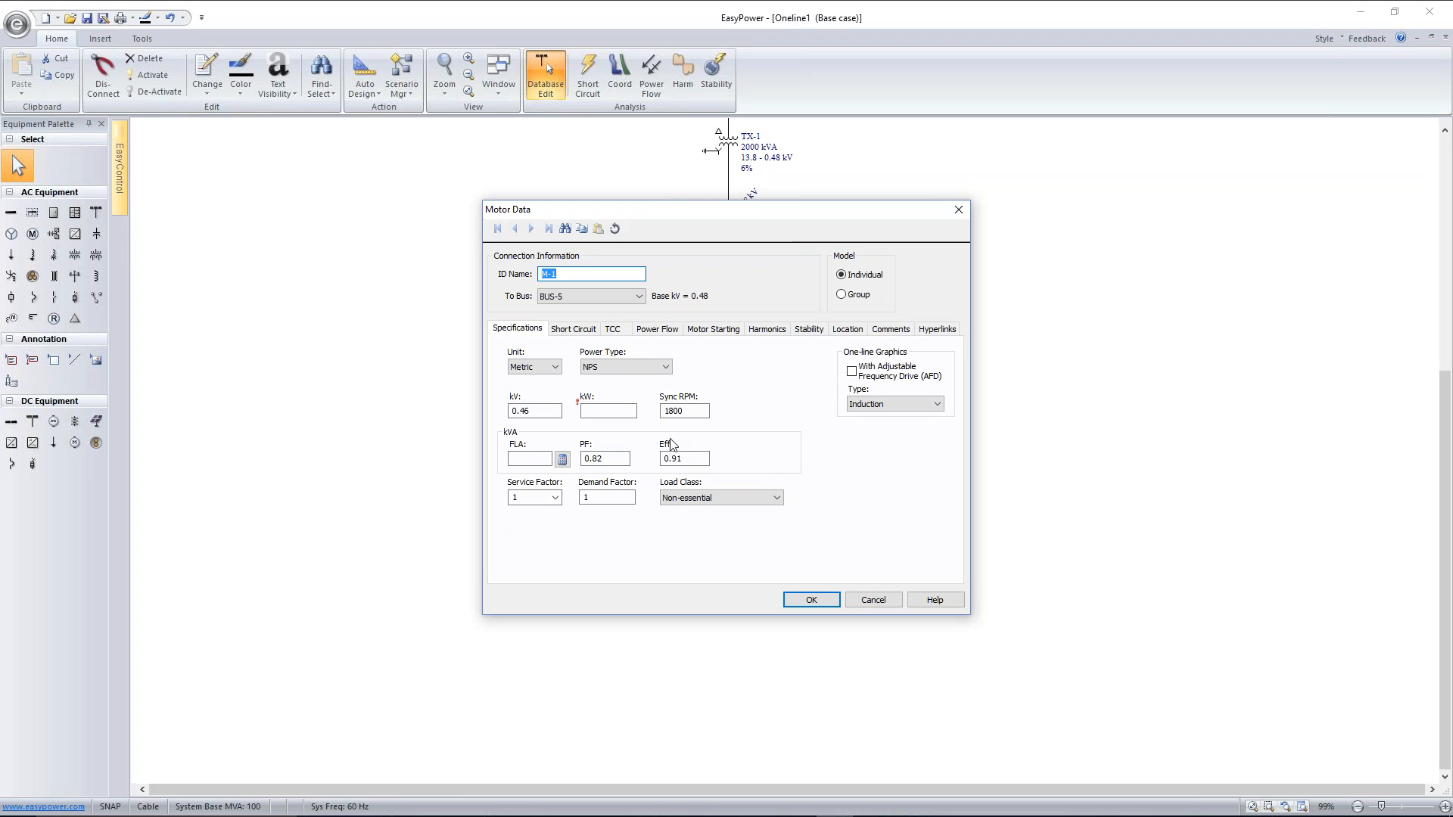
pyautogui.click(608, 411)
pyautogui.click(554, 367)
pyautogui.click(533, 390)
pyautogui.click(589, 409)
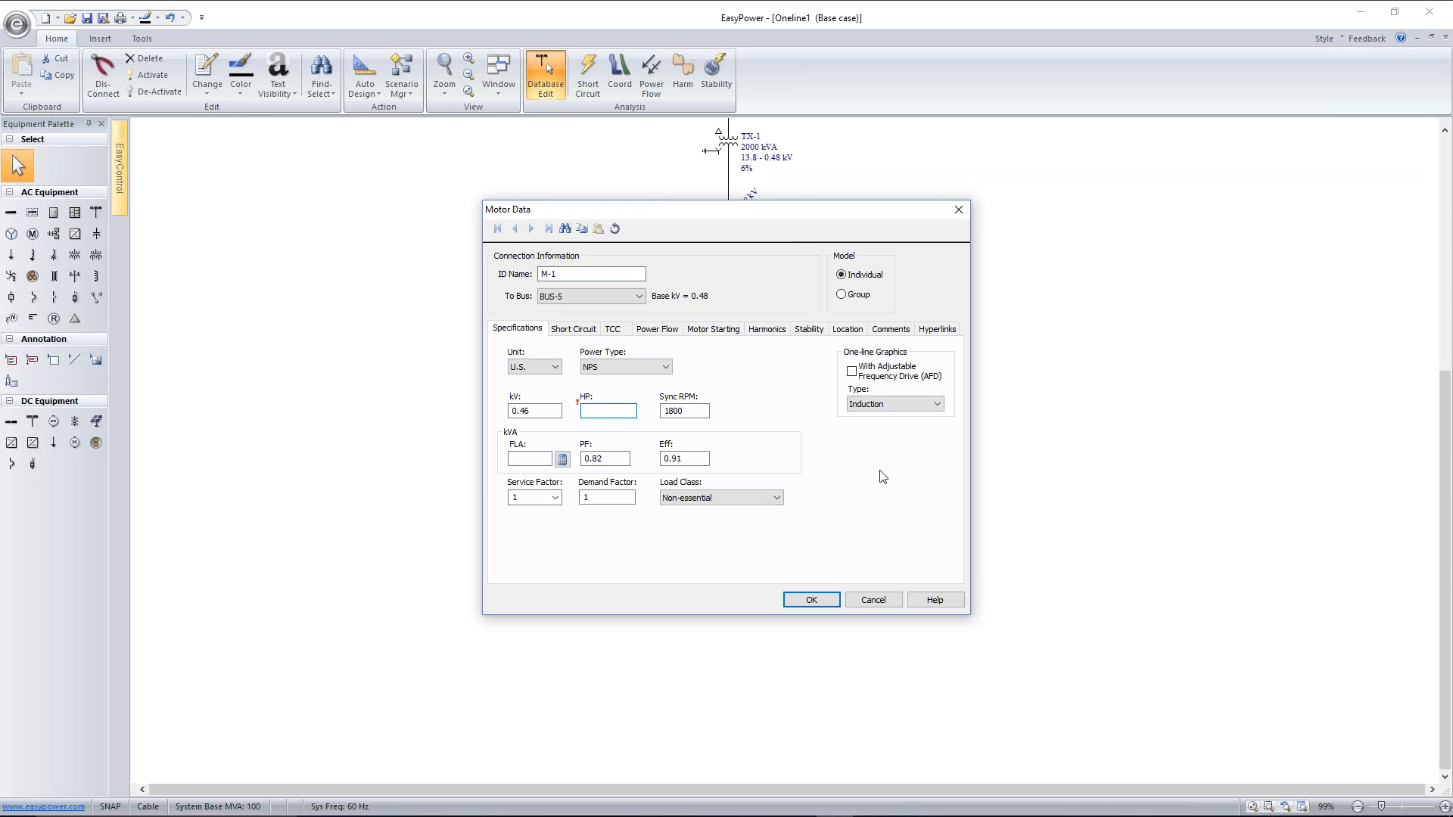
pyautogui.write('1200')
# Calculate motor M-1's short-circuit X/R ratio and set its ANSI code to Other
pyautogui.click(595, 330)
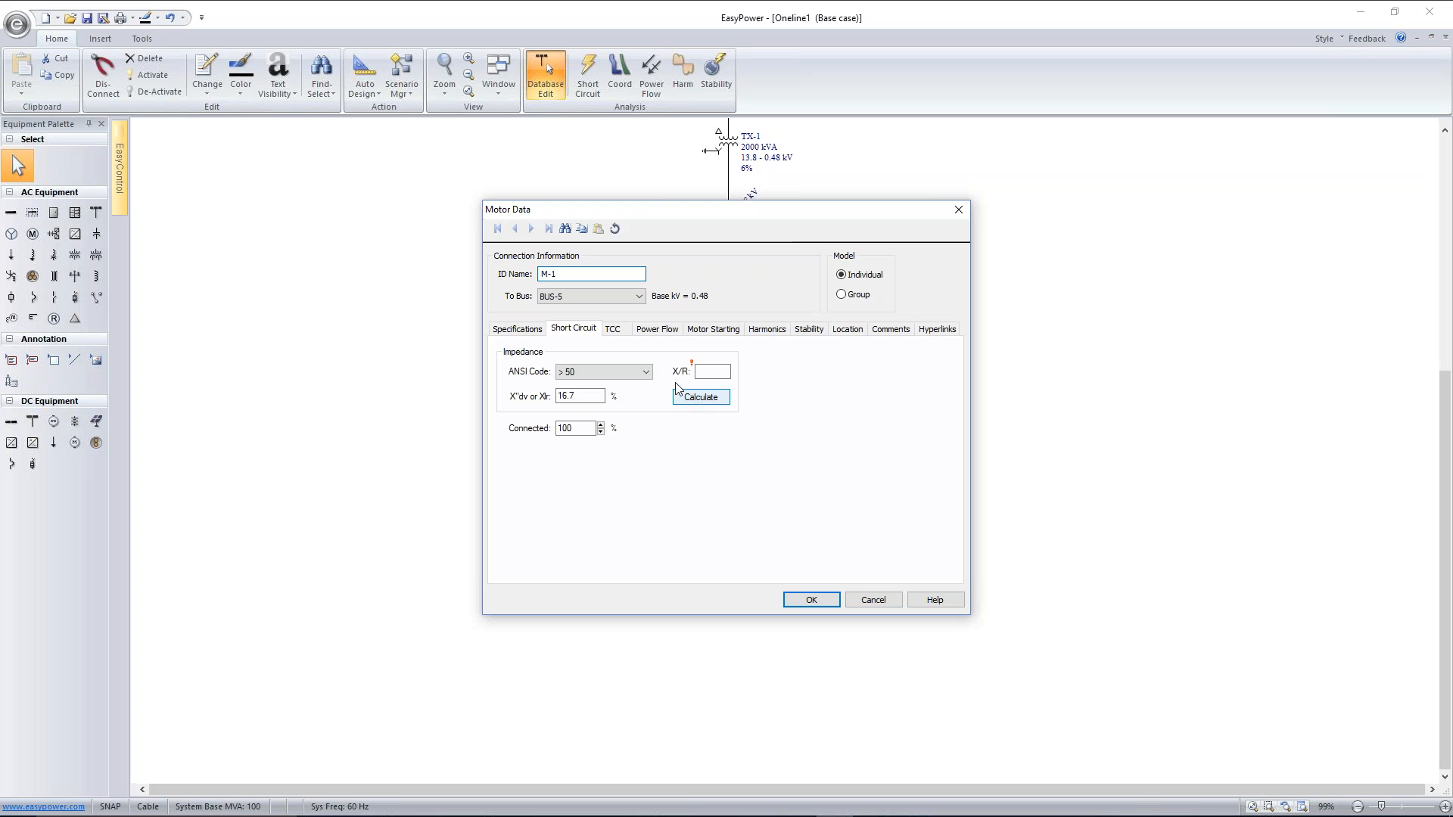
pyautogui.click(647, 372)
pyautogui.click(641, 390)
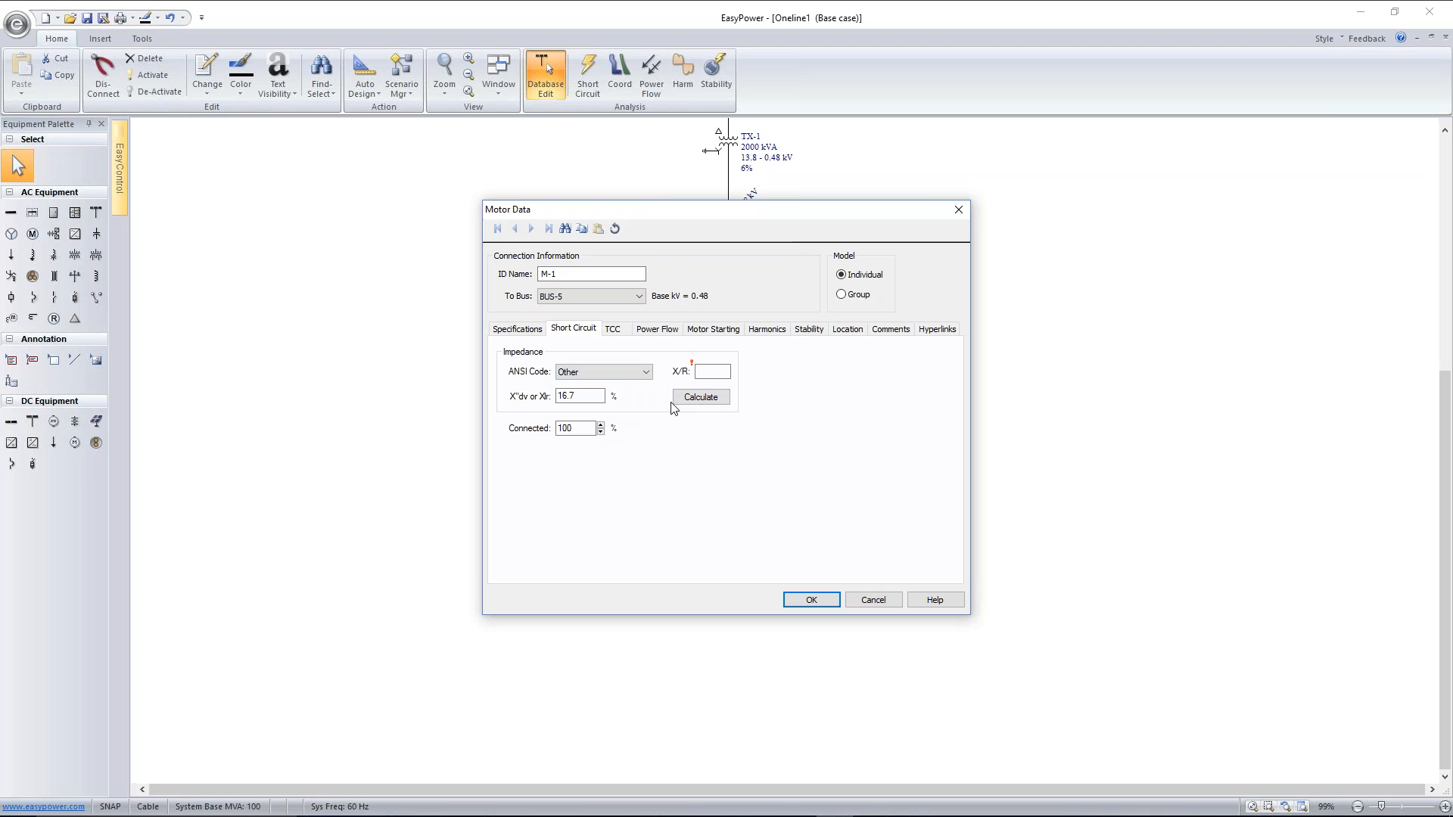
pyautogui.click(705, 399)
pyautogui.click(705, 399)
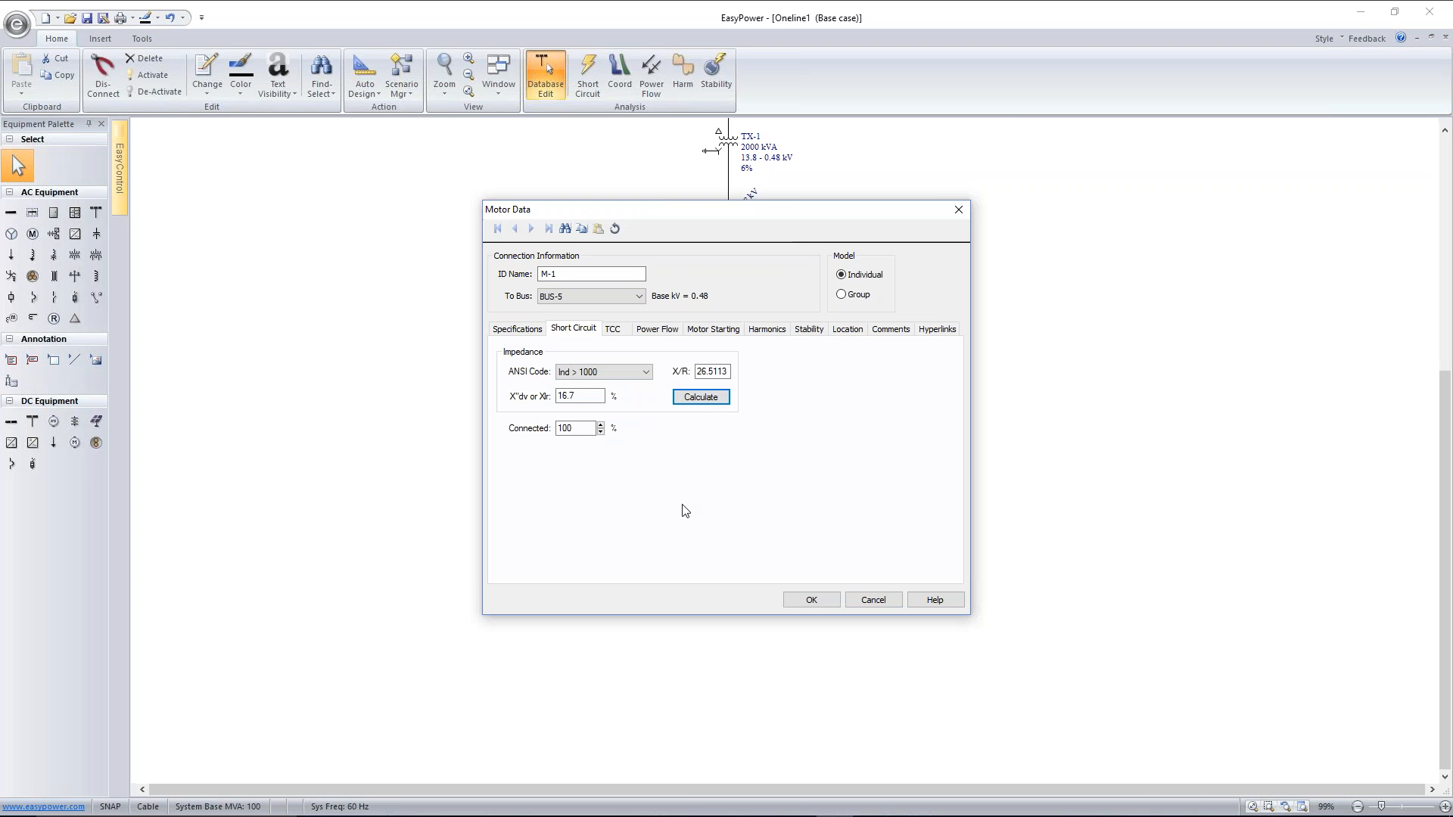
pyautogui.click(645, 372)
pyautogui.click(641, 389)
# Model motor M-1 as a group, with 150 HP as its largest motor
pyautogui.click(612, 330)
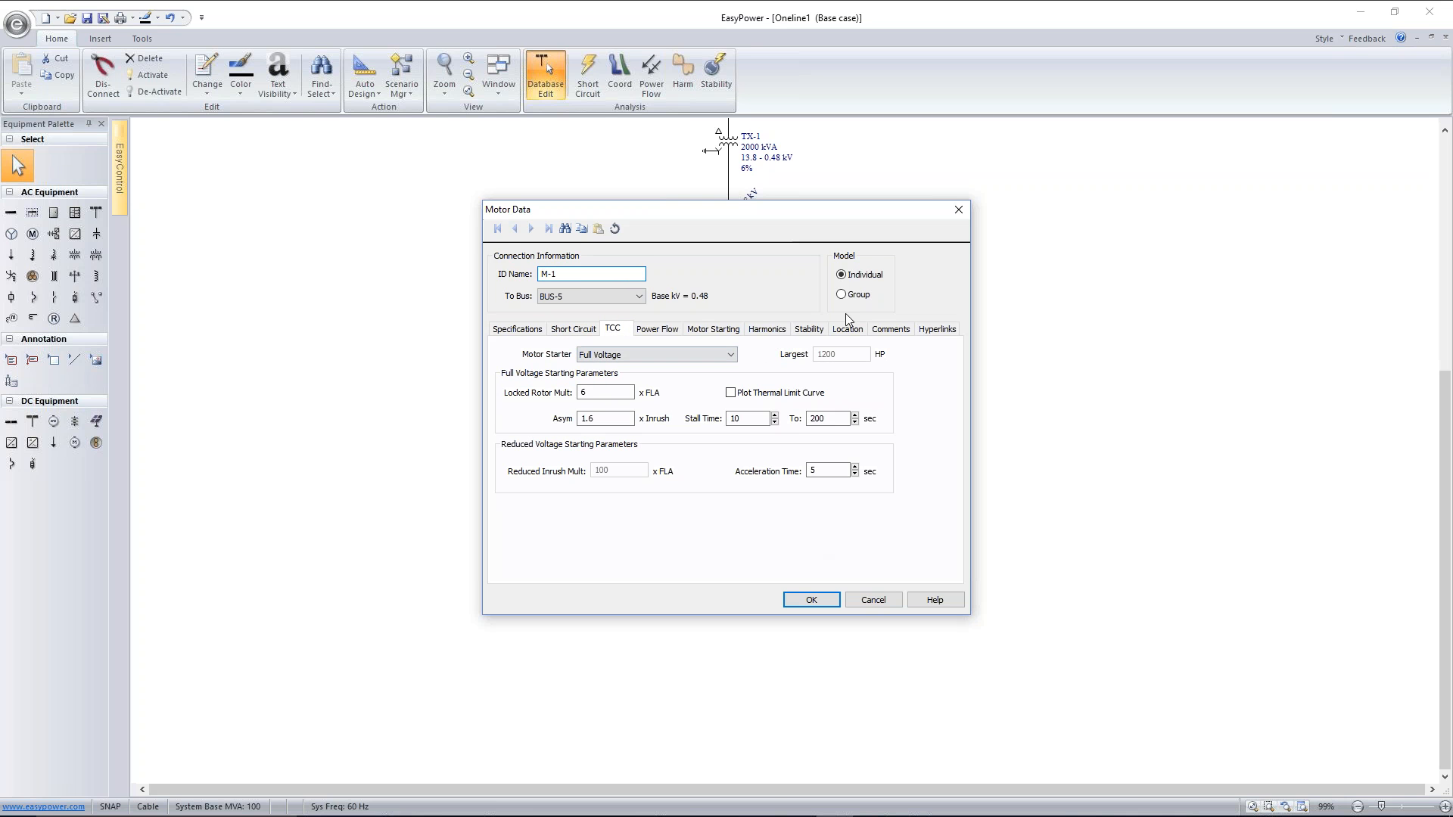
pyautogui.click(842, 294)
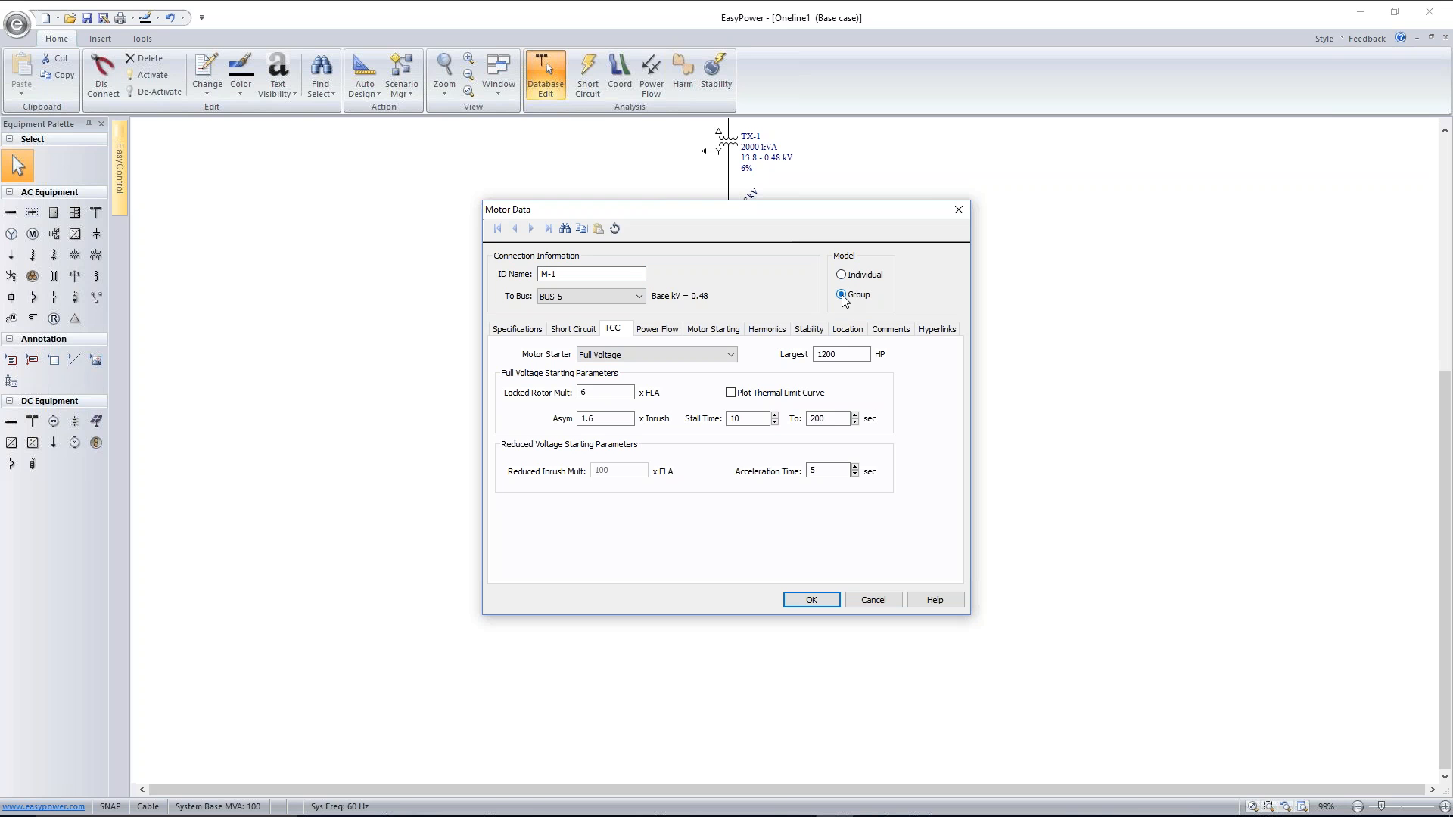
pyautogui.moveTo(841, 355); pyautogui.dragTo(806, 354)
pyautogui.write('1')
# Set motor M-1's short-circuit X/R ratio to 10 and accept the motor data
pyautogui.click(587, 329)
pyautogui.click(694, 401)
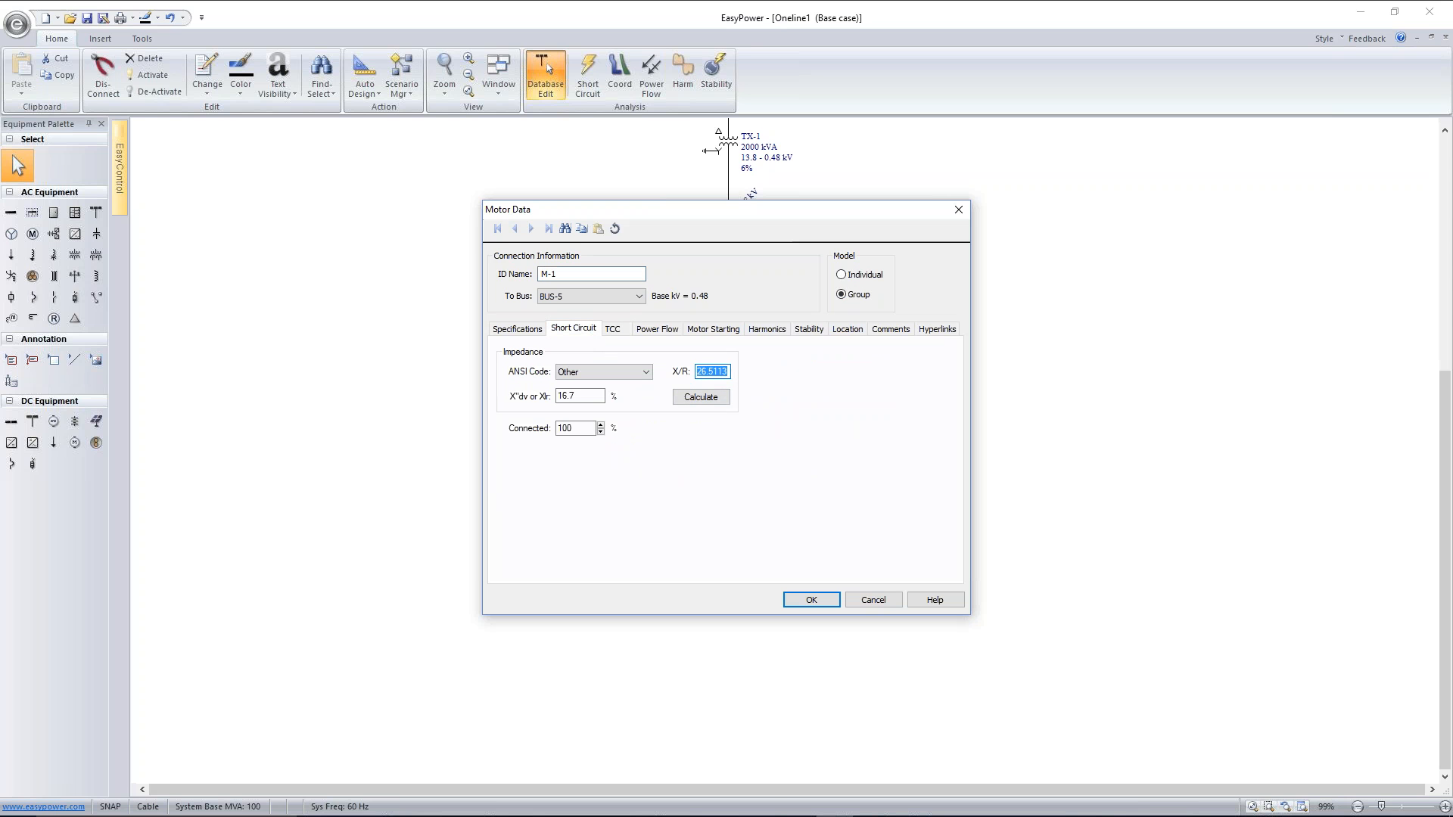
pyautogui.write('10.5')
pyautogui.click(811, 599)
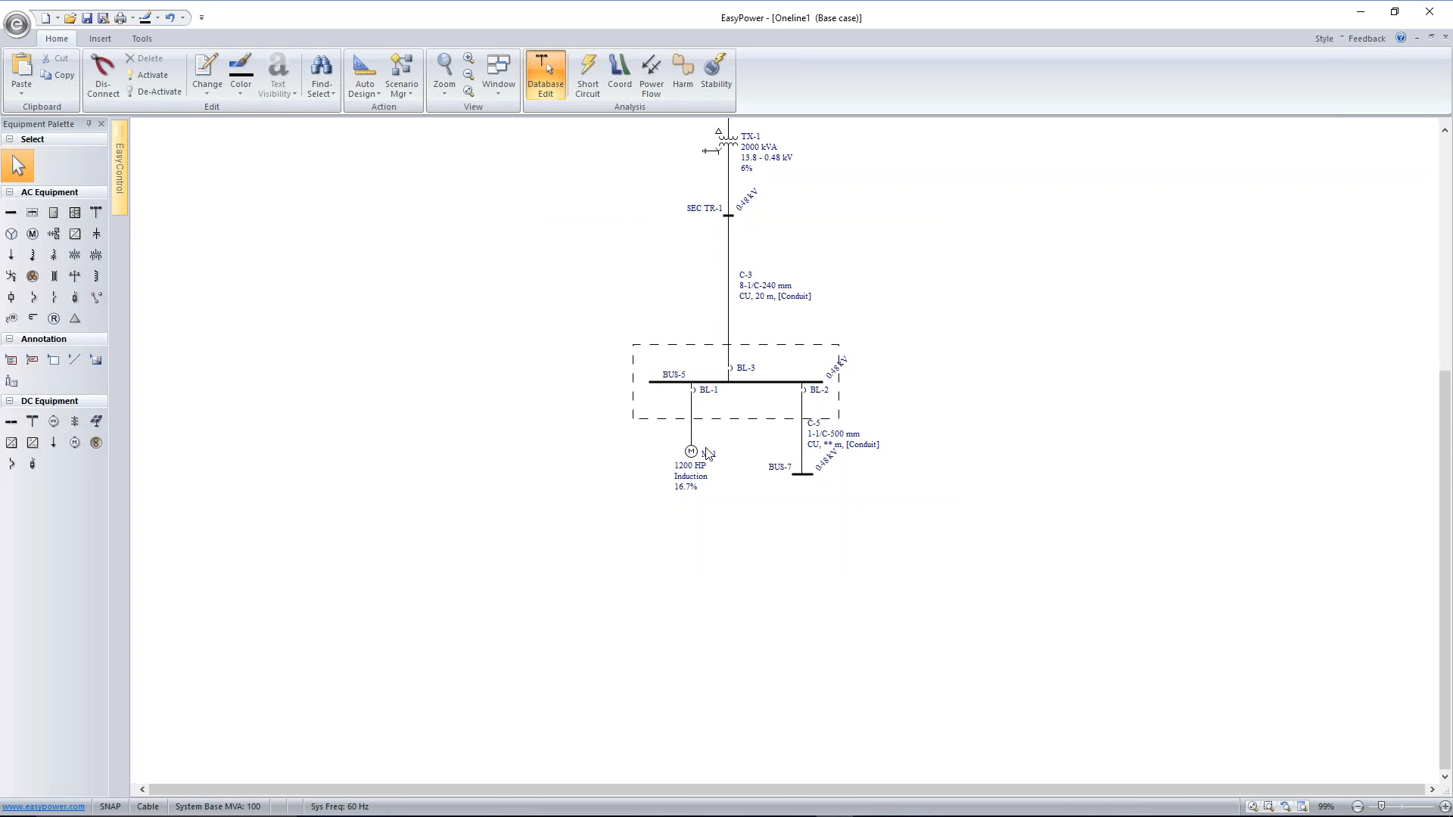
# Examine motor M-1's TCC starting parameters, including the locked rotor multiplier, asymmetry factor, acceleration time and stall time
pyautogui.doubleClick(697, 457)
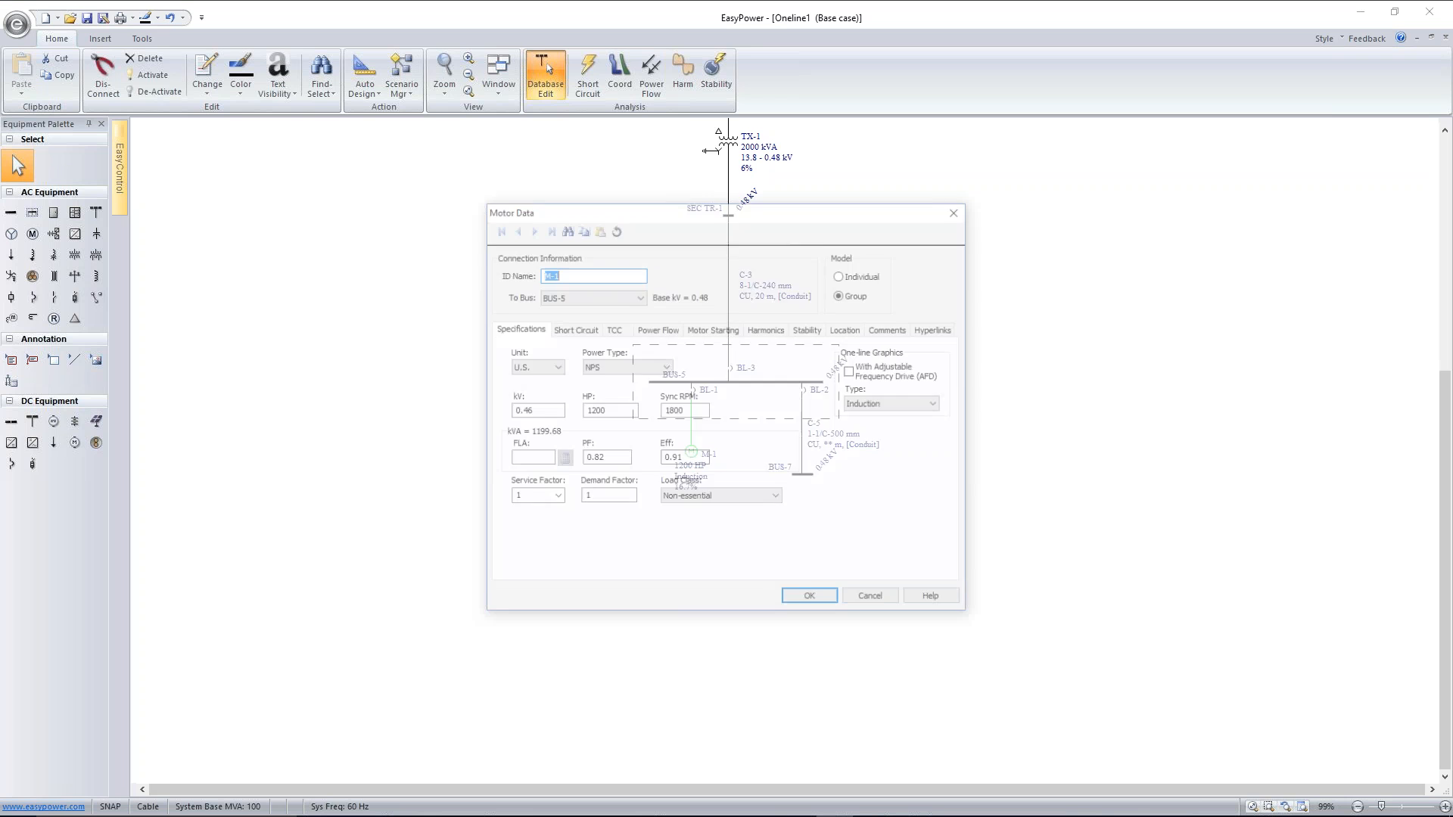
pyautogui.click(629, 333)
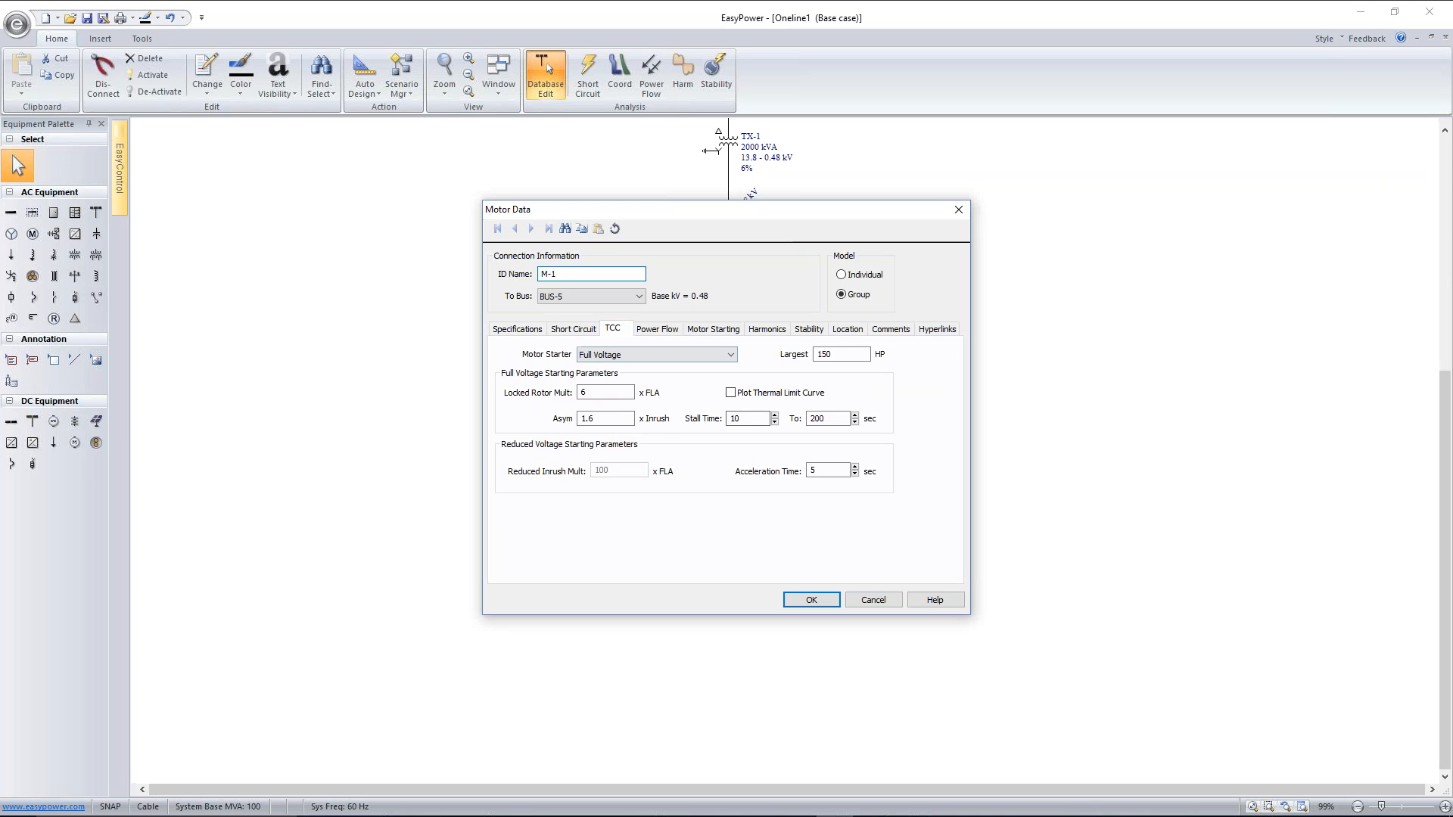
pyautogui.doubleClick(601, 391)
pyautogui.doubleClick(603, 418)
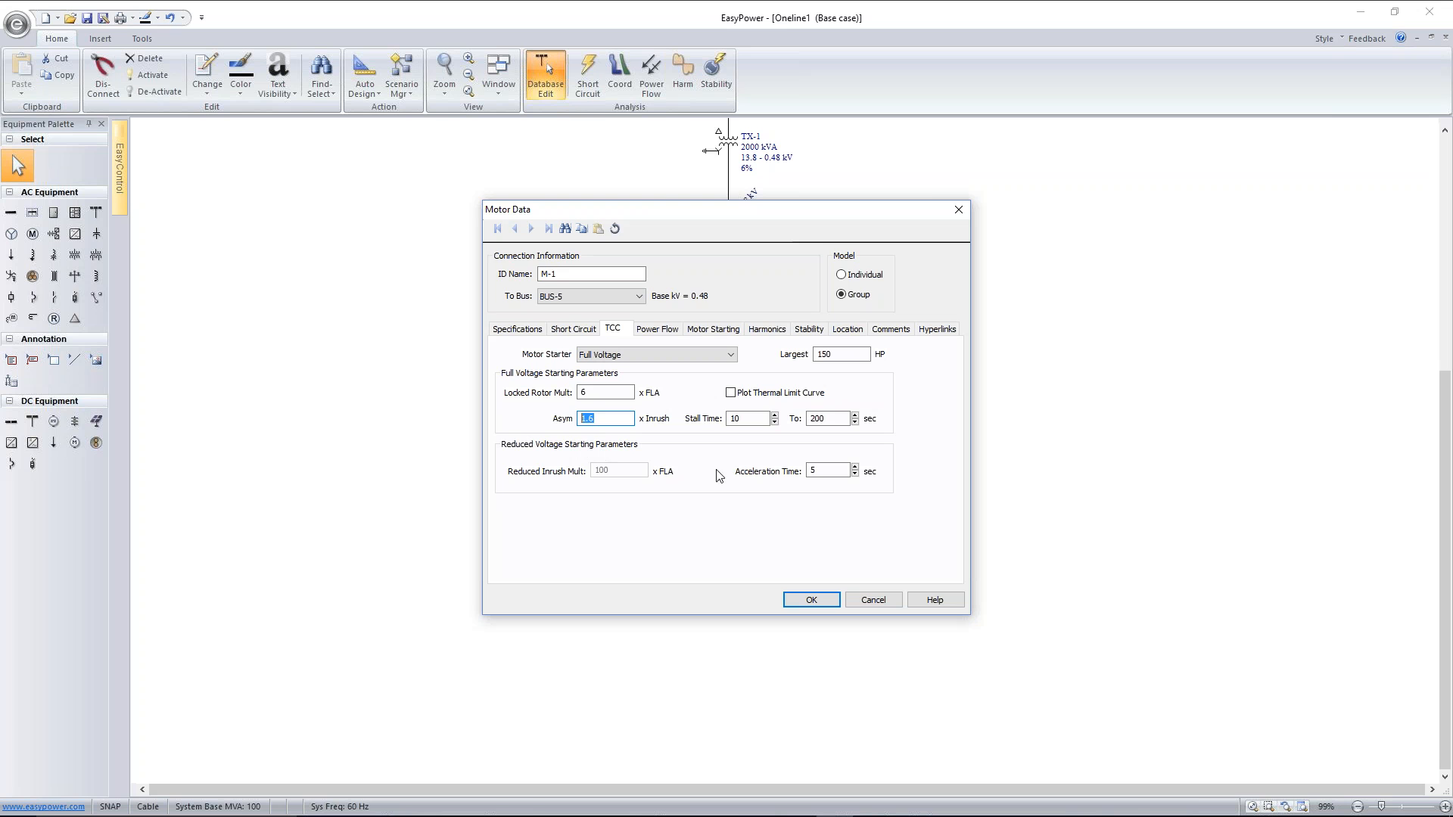
pyautogui.doubleClick(822, 469)
pyautogui.doubleClick(746, 419)
pyautogui.click(830, 601)
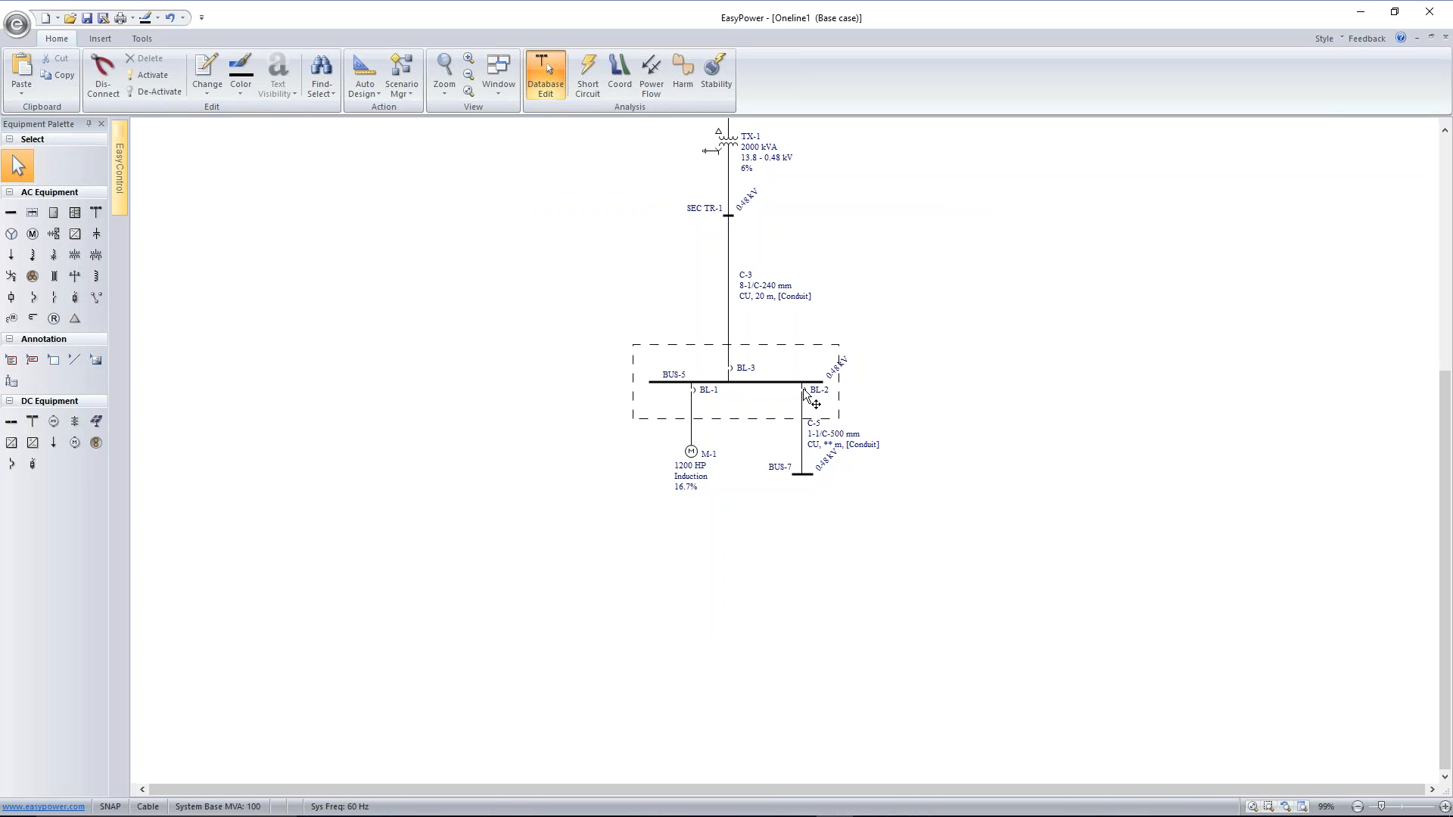
# Move breaker BL-2 and bus BUS-7 slightly down along their feeder
pyautogui.moveTo(808, 392); pyautogui.dragTo(805, 398)
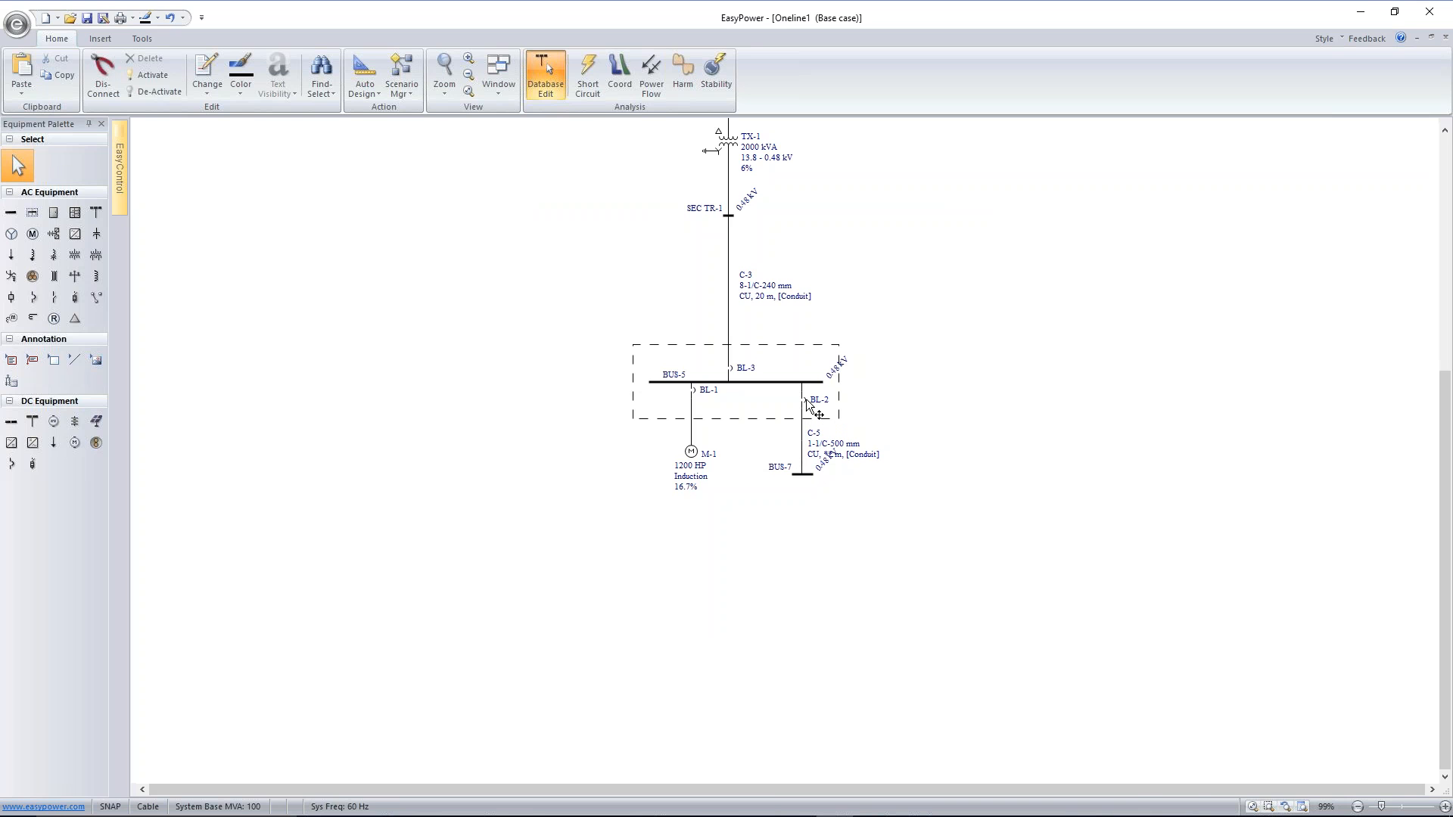
pyautogui.moveTo(805, 482); pyautogui.dragTo(806, 489)
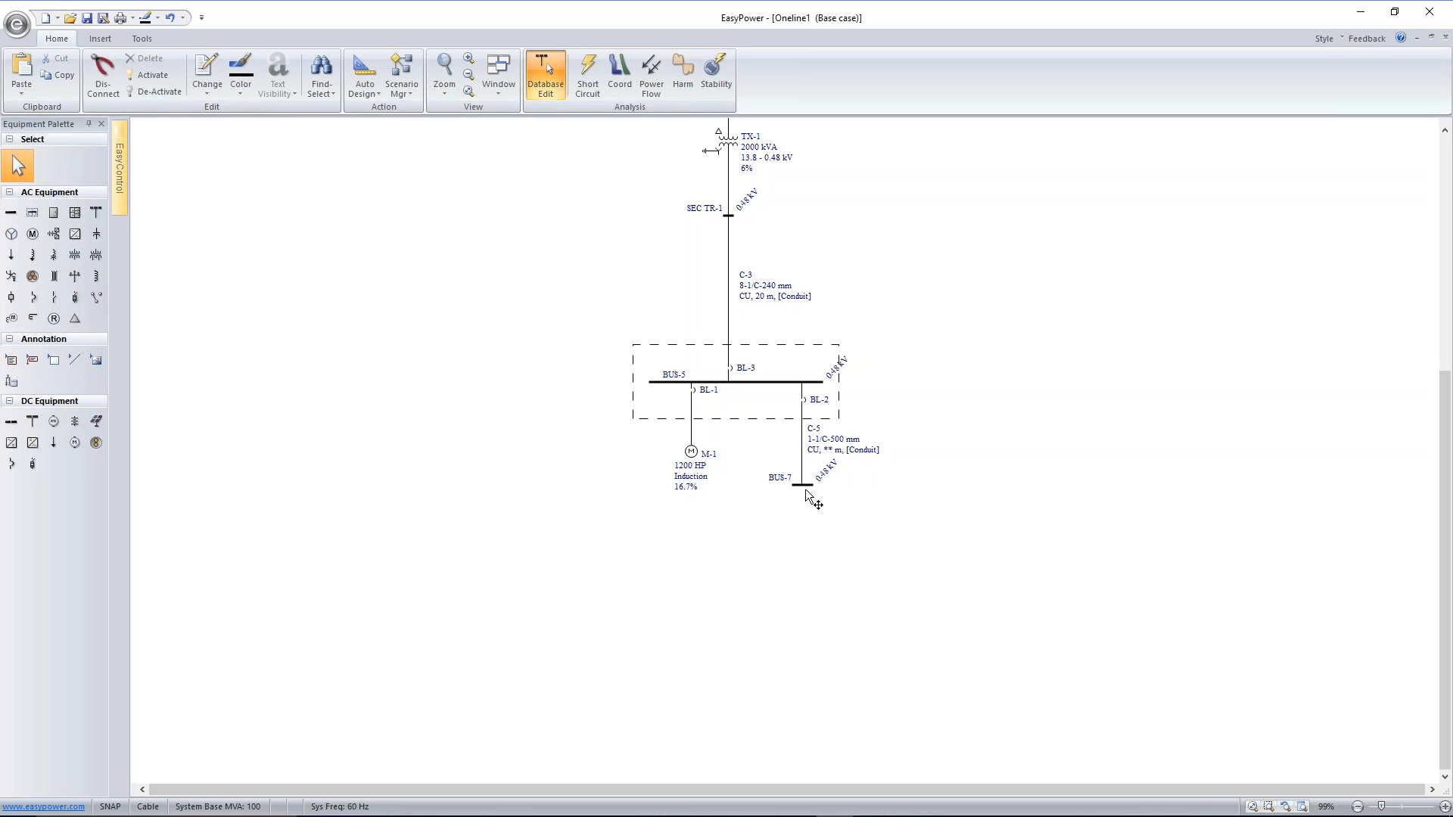
pyautogui.click(807, 404)
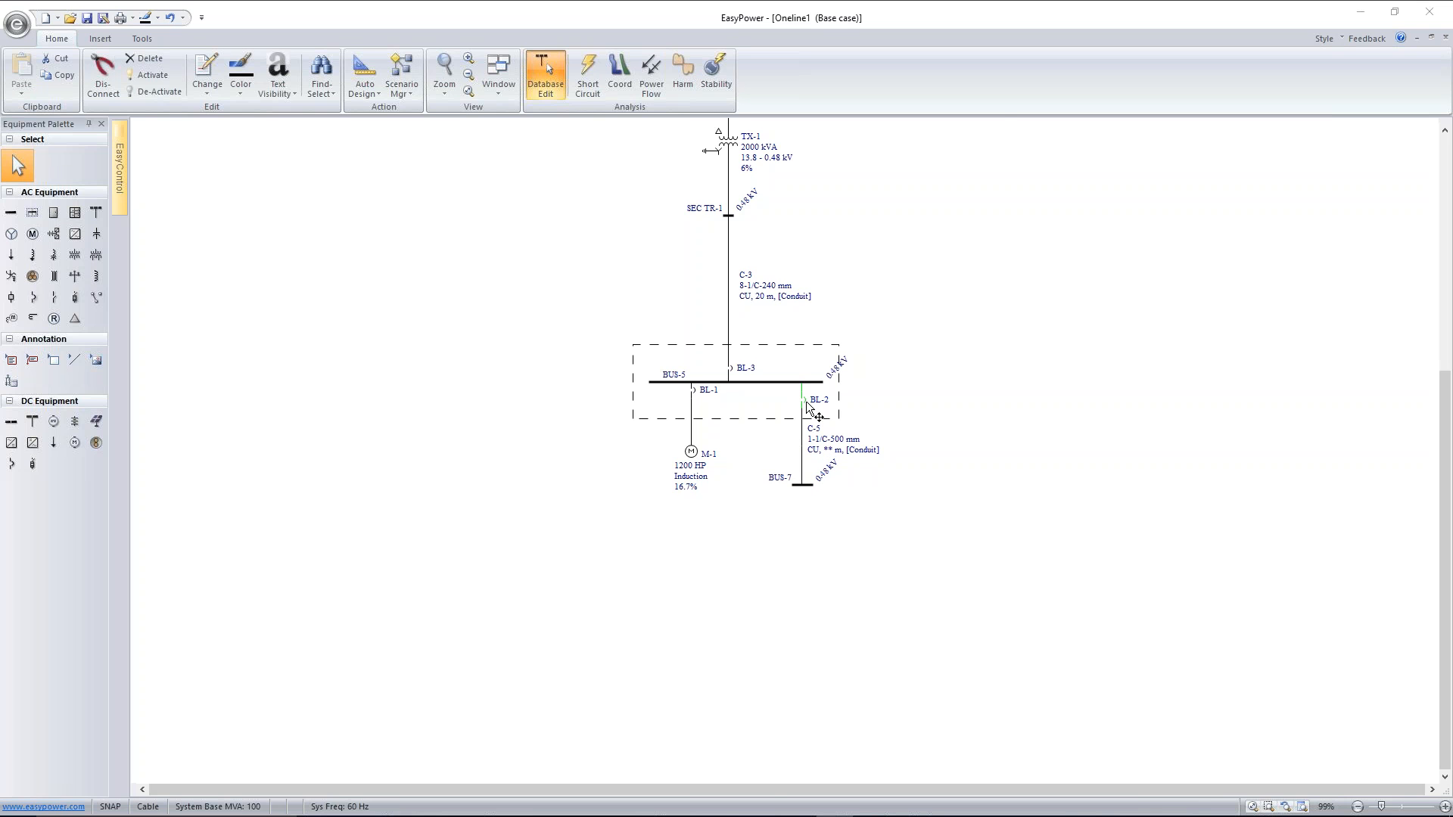
# Assign breaker BL-2 the manufacturer Merlin Gerin, type MP NW [IEC] and style NW16H1
pyautogui.doubleClick(807, 406)
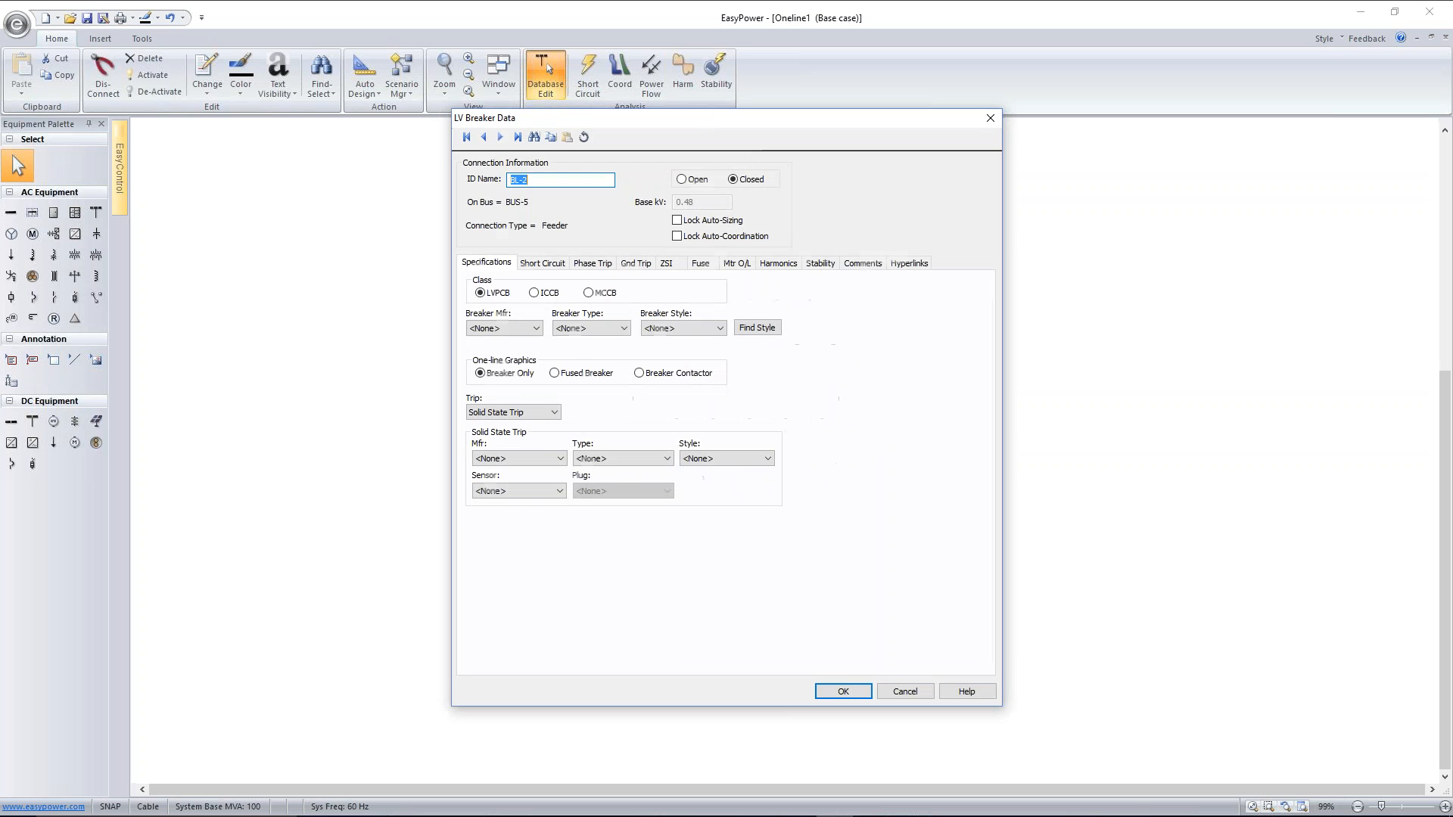
pyautogui.click(532, 328)
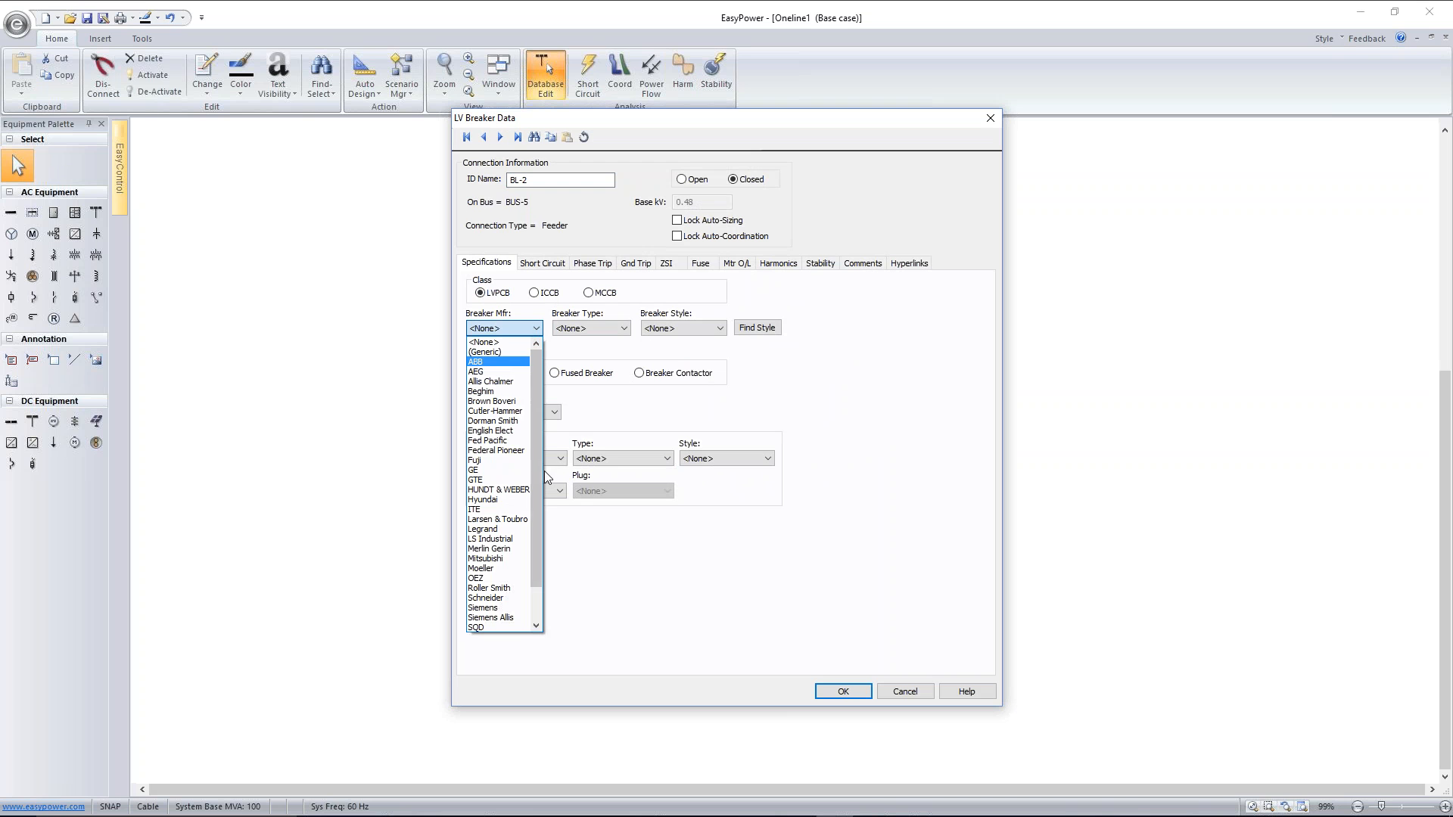
pyautogui.moveTo(539, 469); pyautogui.dragTo(539, 487)
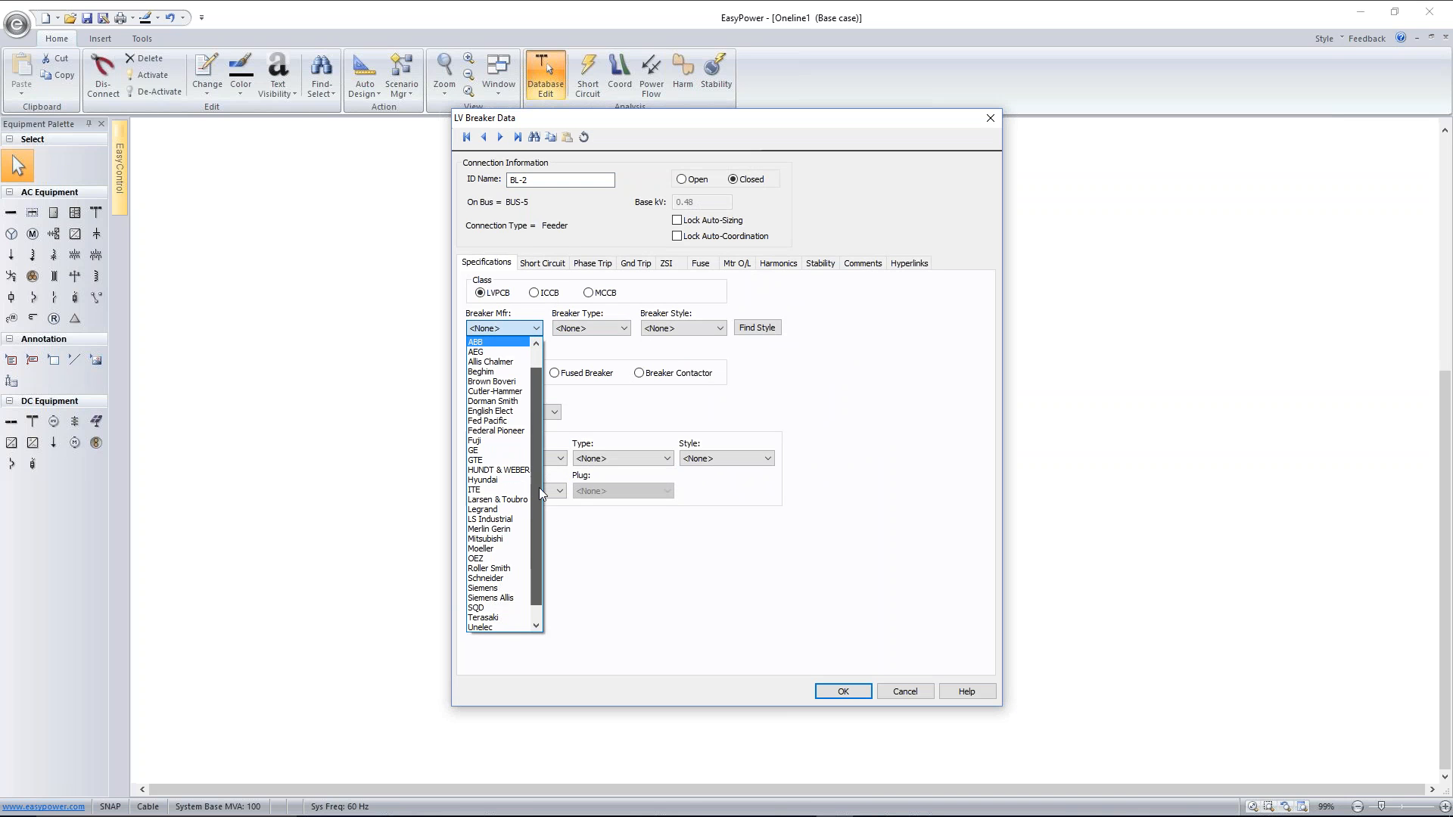
pyautogui.click(519, 529)
pyautogui.click(610, 328)
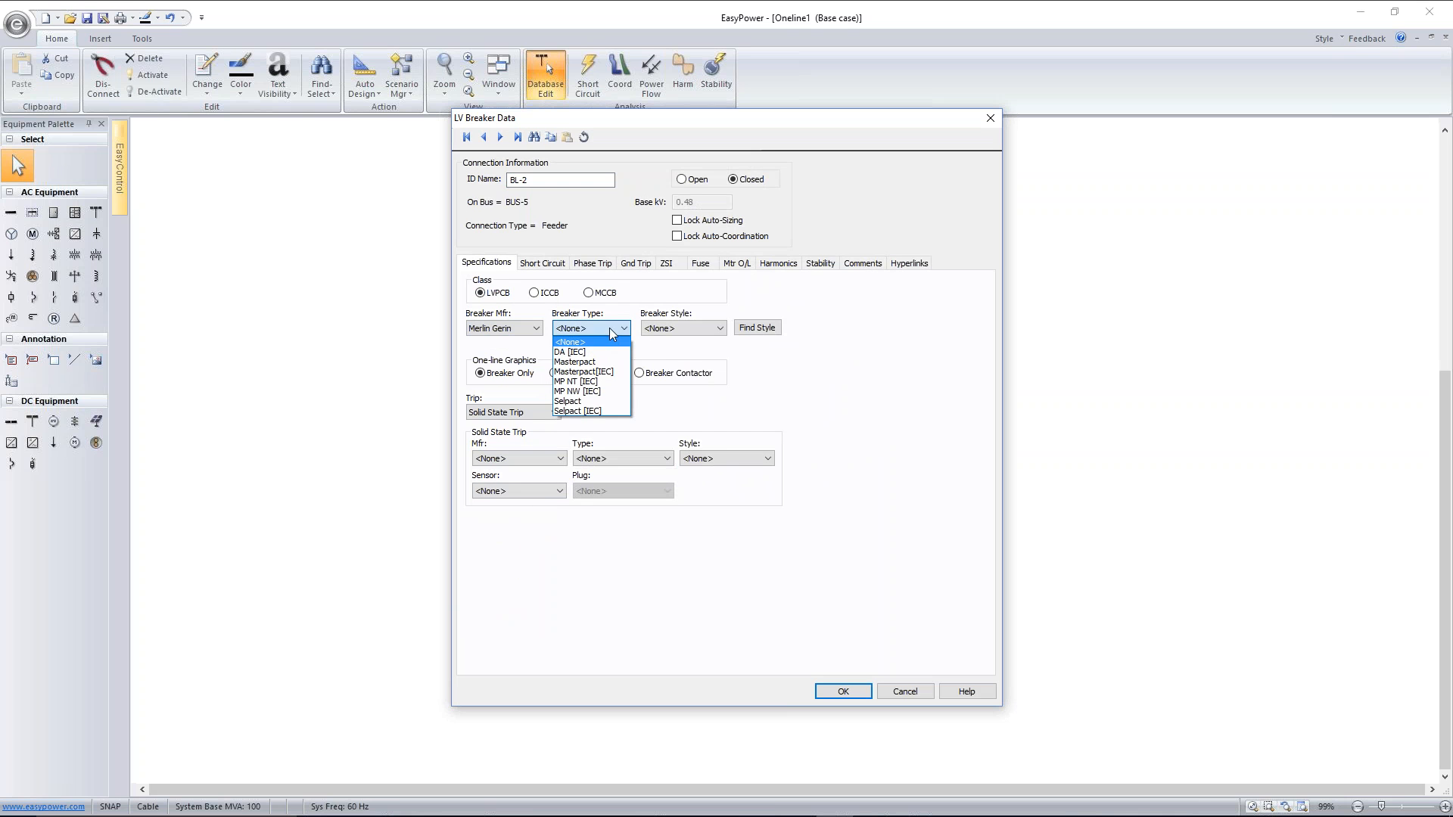
pyautogui.click(577, 392)
pyautogui.click(690, 328)
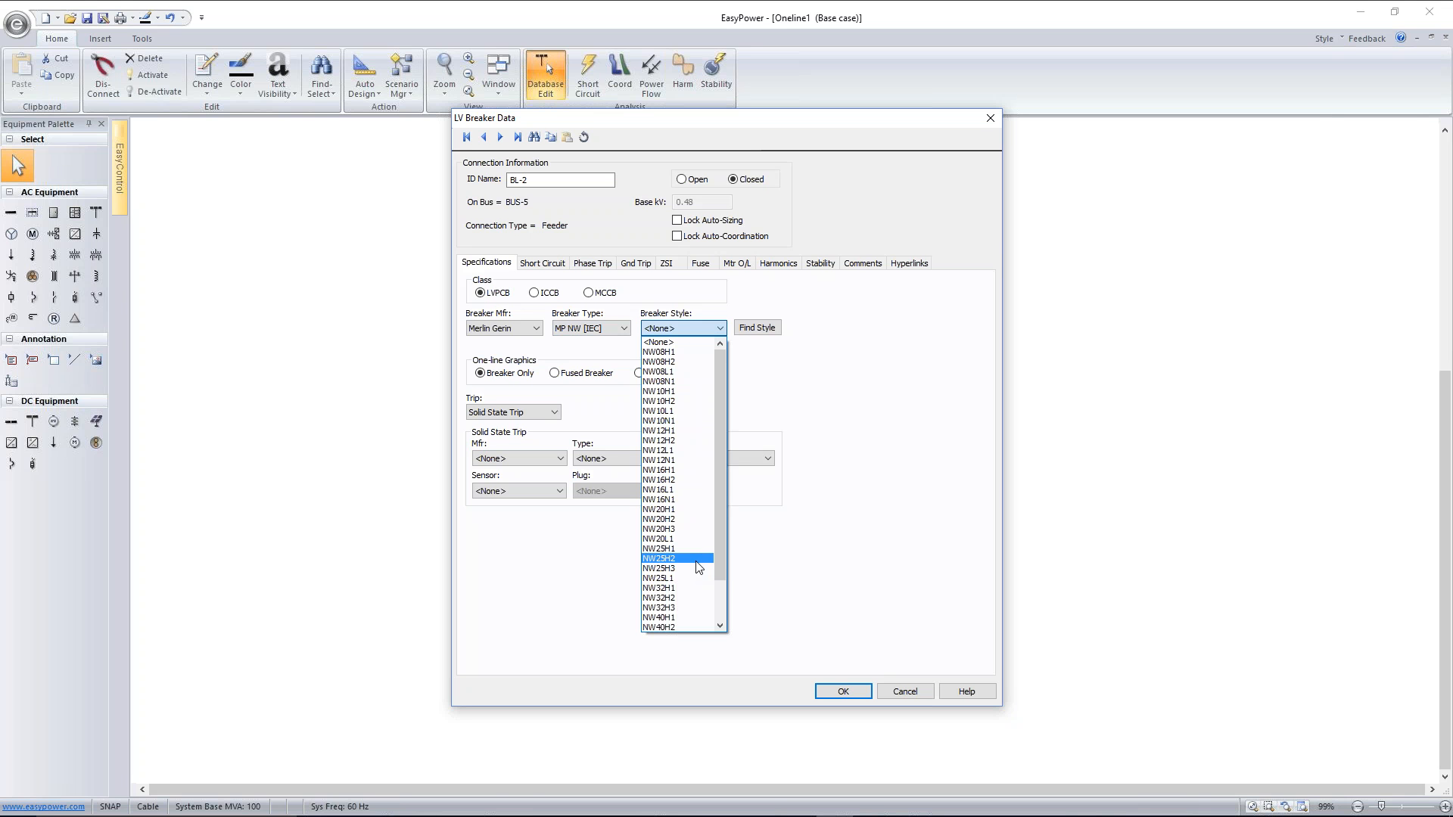
pyautogui.click(690, 510)
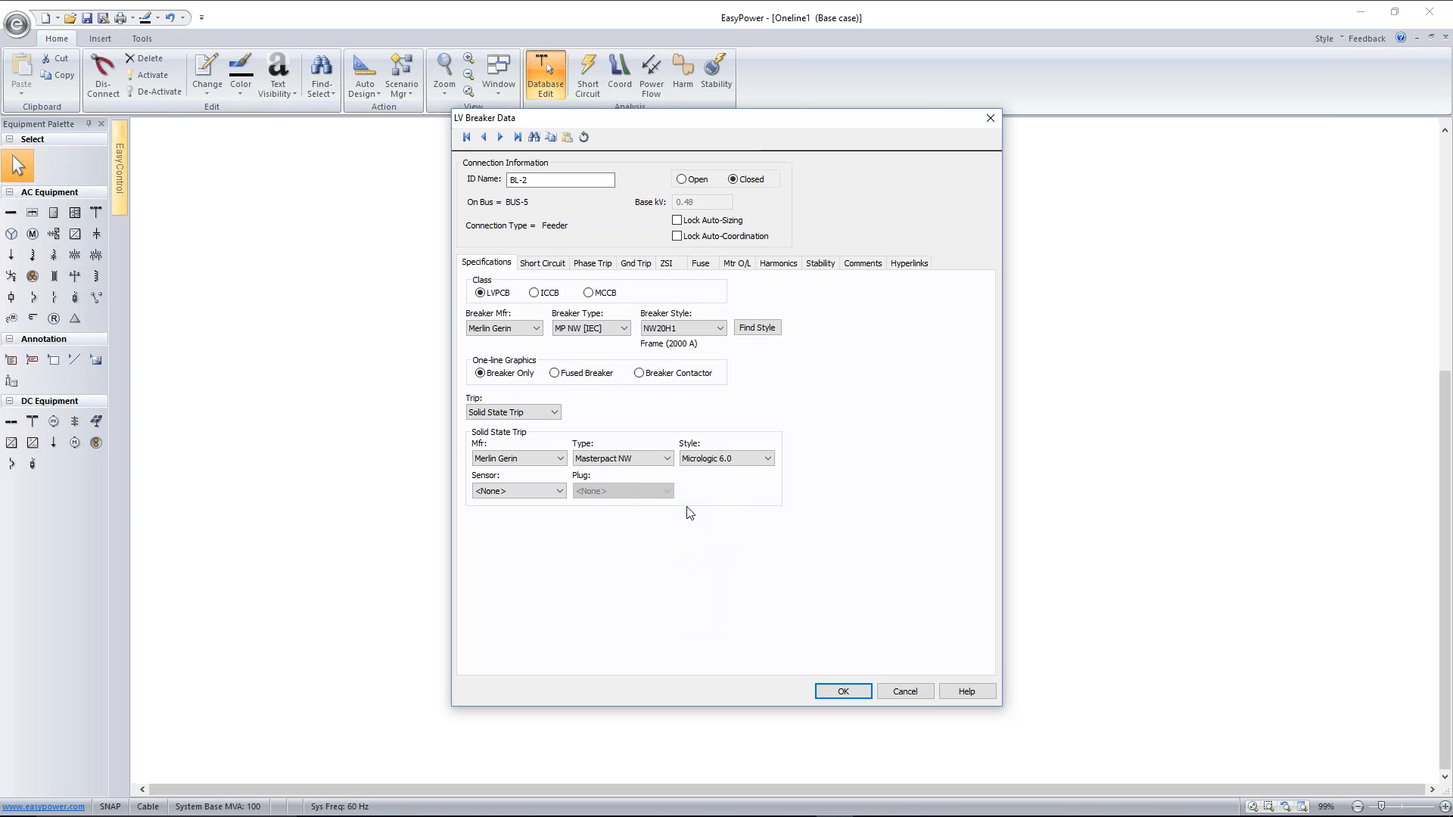
pyautogui.click(719, 328)
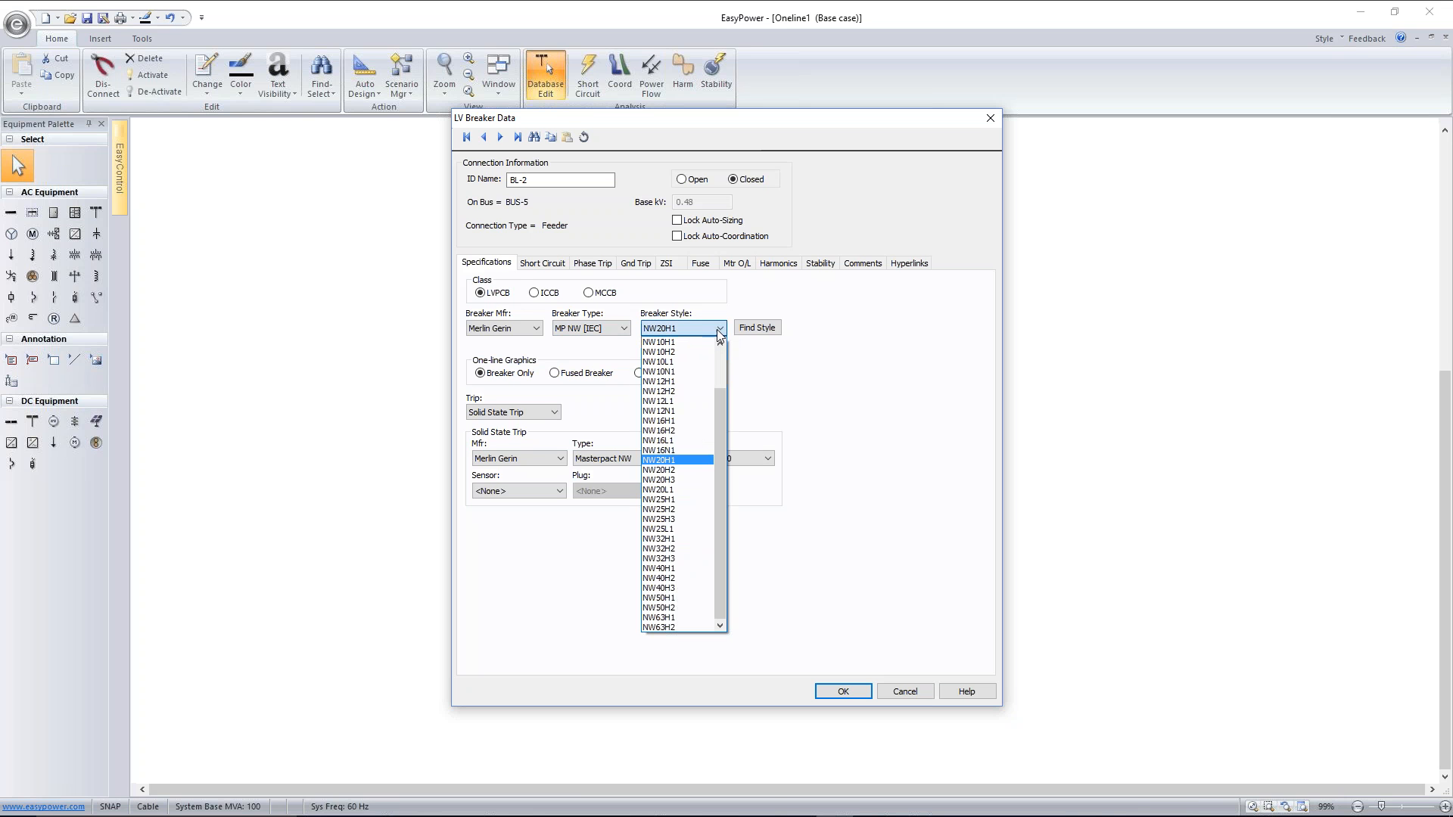
pyautogui.click(686, 423)
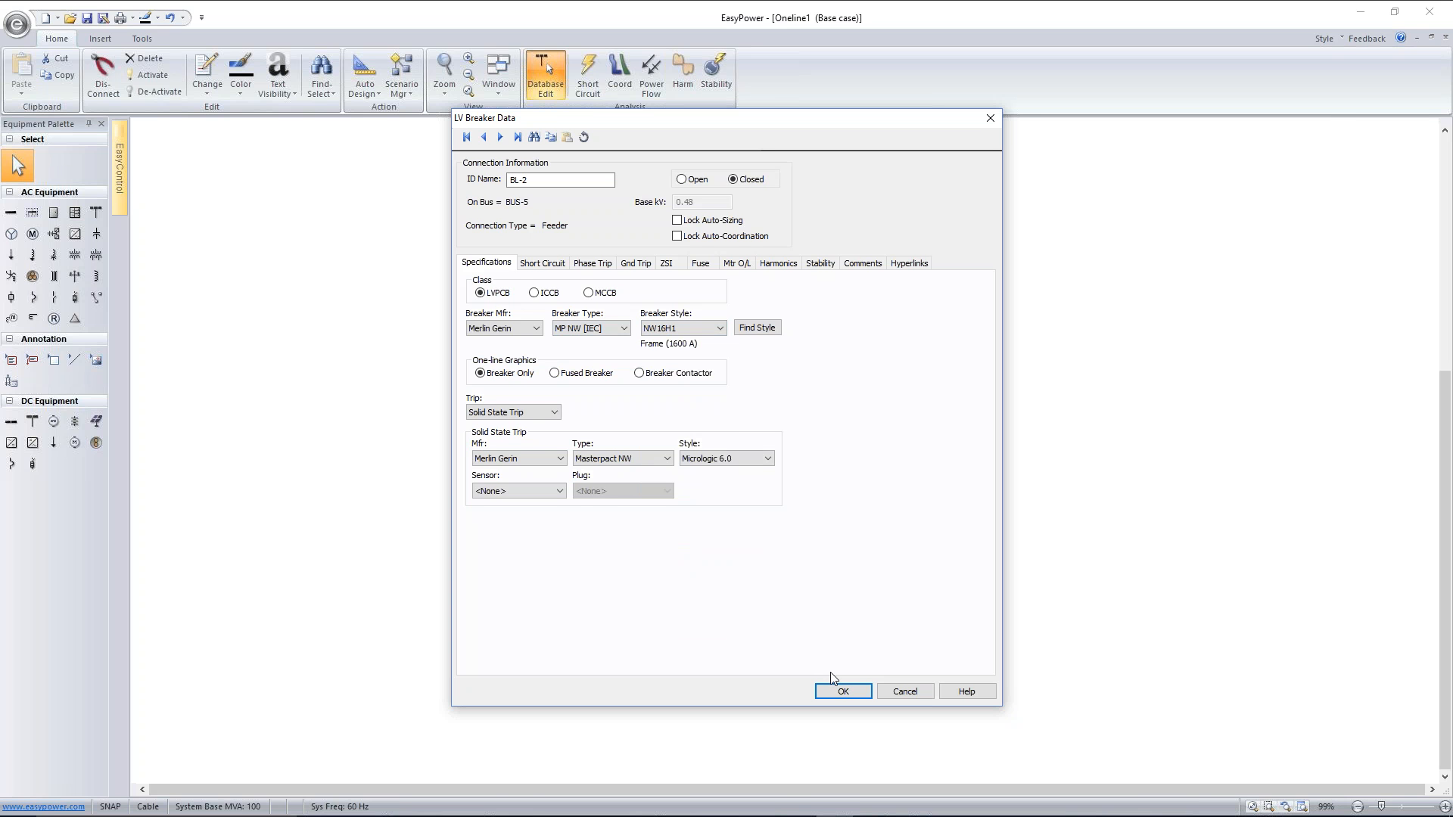
# Set both the sensor and the plug of breaker BL-2's solid state trip to 1600
pyautogui.click(559, 491)
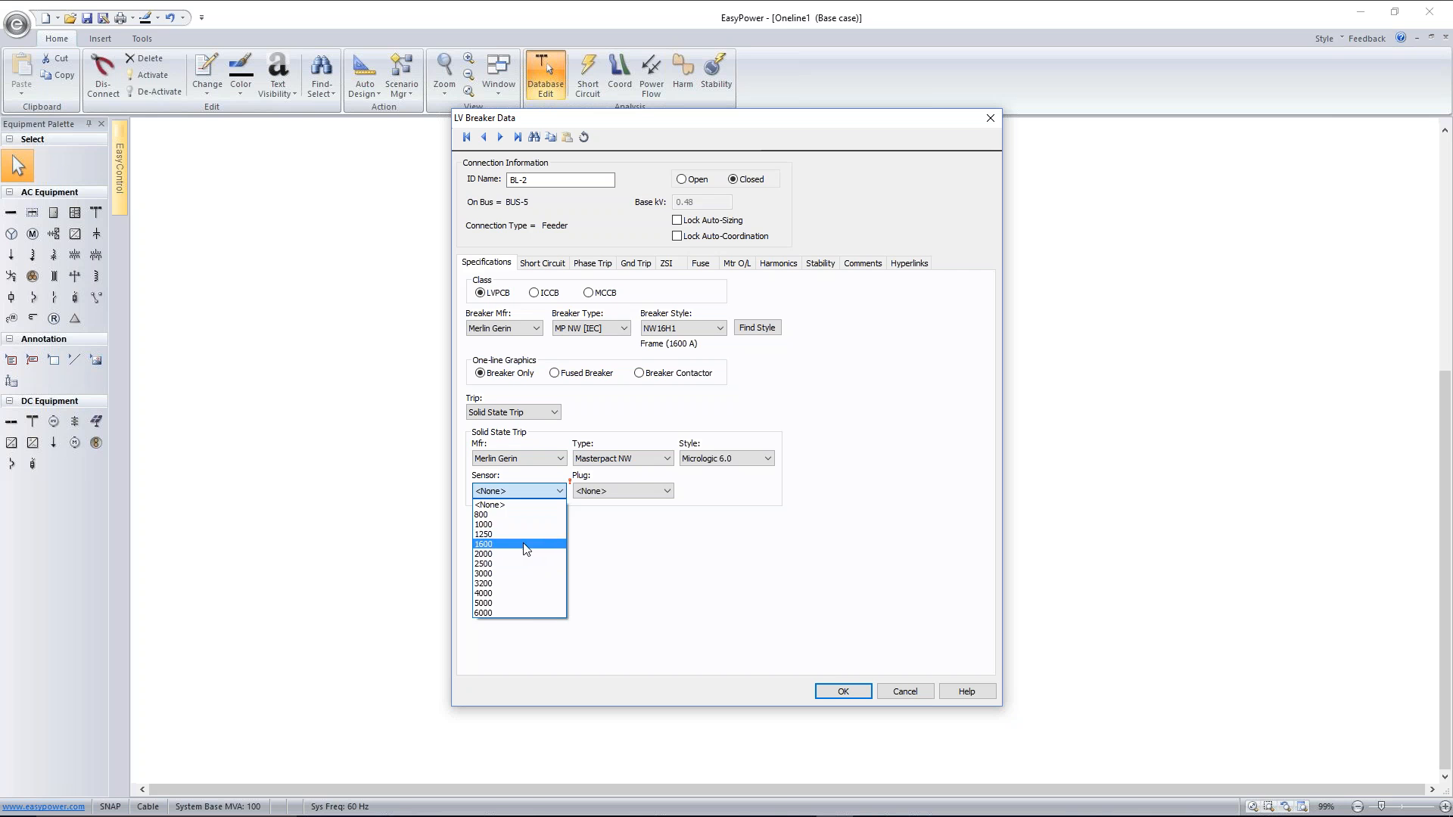
pyautogui.click(522, 544)
pyautogui.click(616, 489)
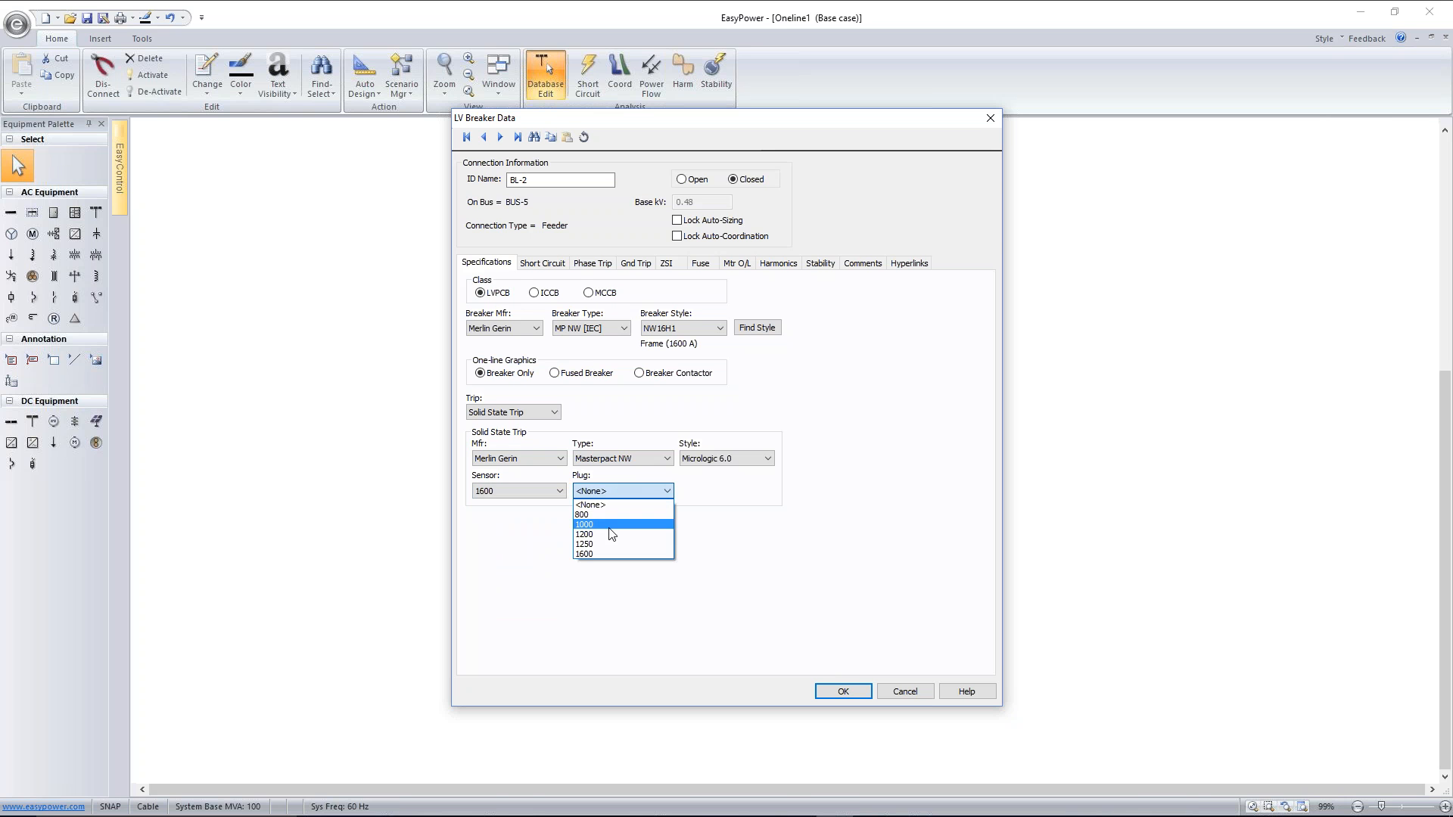
pyautogui.click(606, 553)
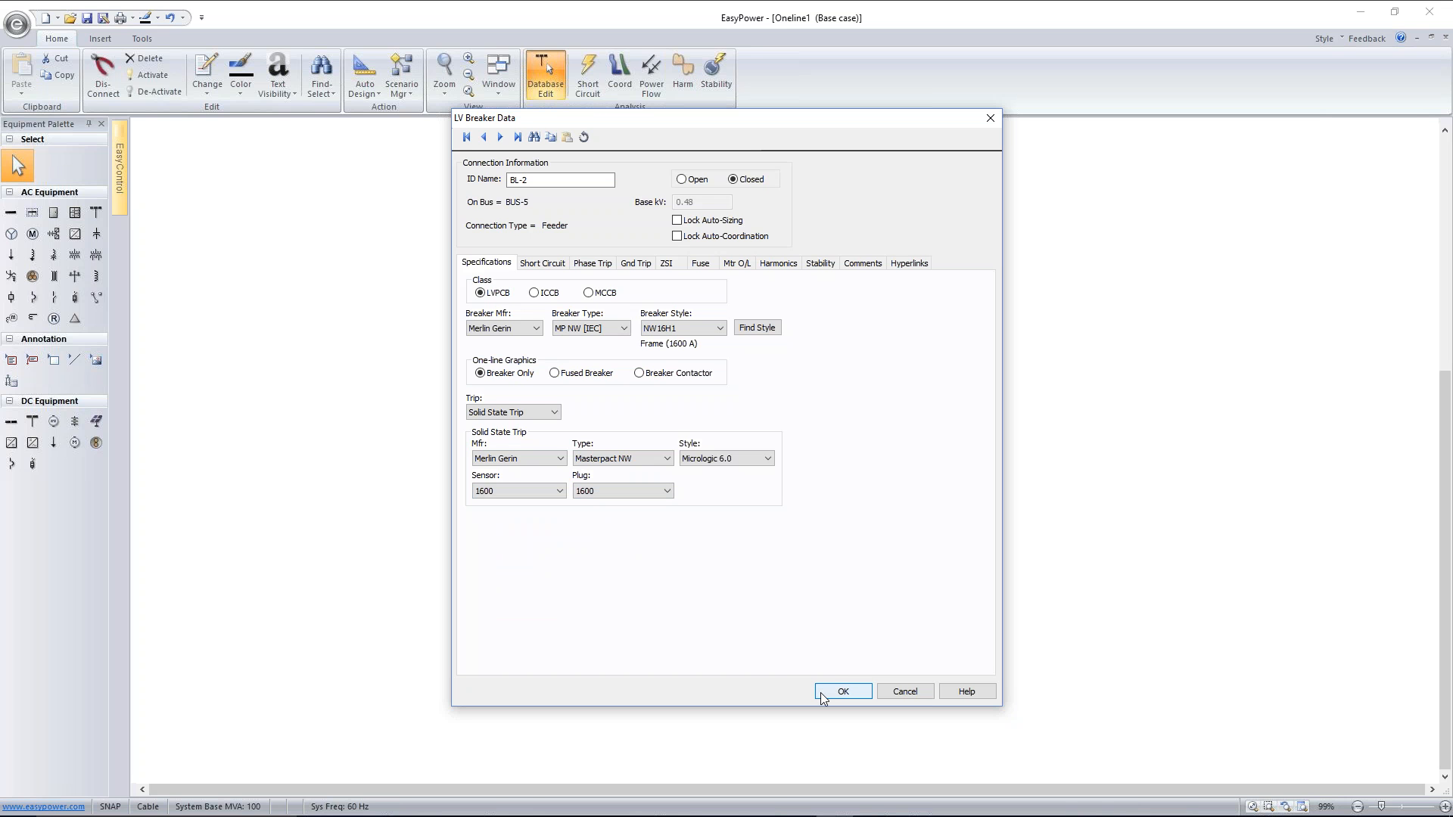
# Set breaker BL-2's phase trip to a long-time pickup setting of 1 and a long-time delay of 0.5
pyautogui.click(592, 264)
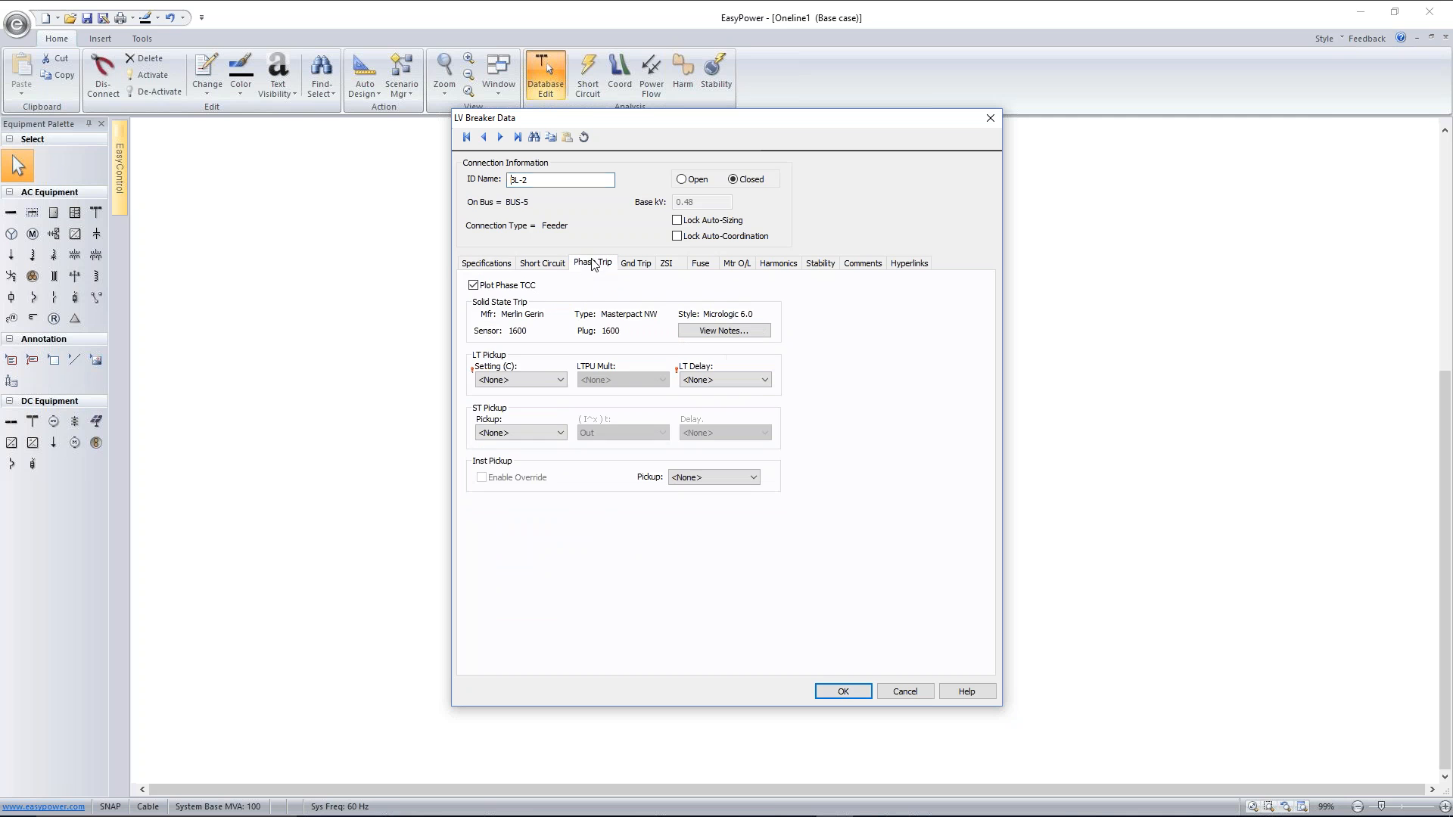
pyautogui.click(485, 379)
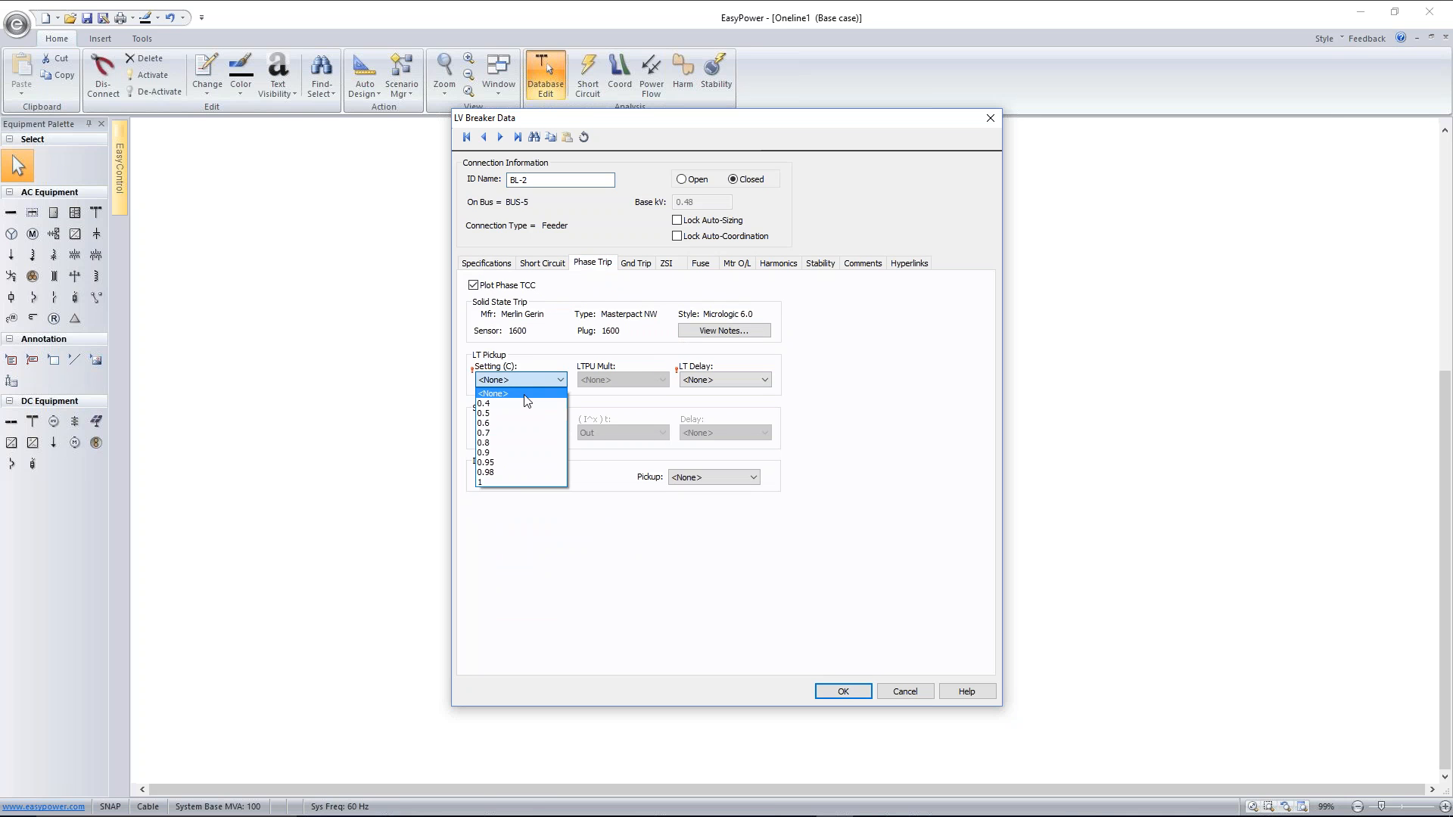
pyautogui.click(519, 482)
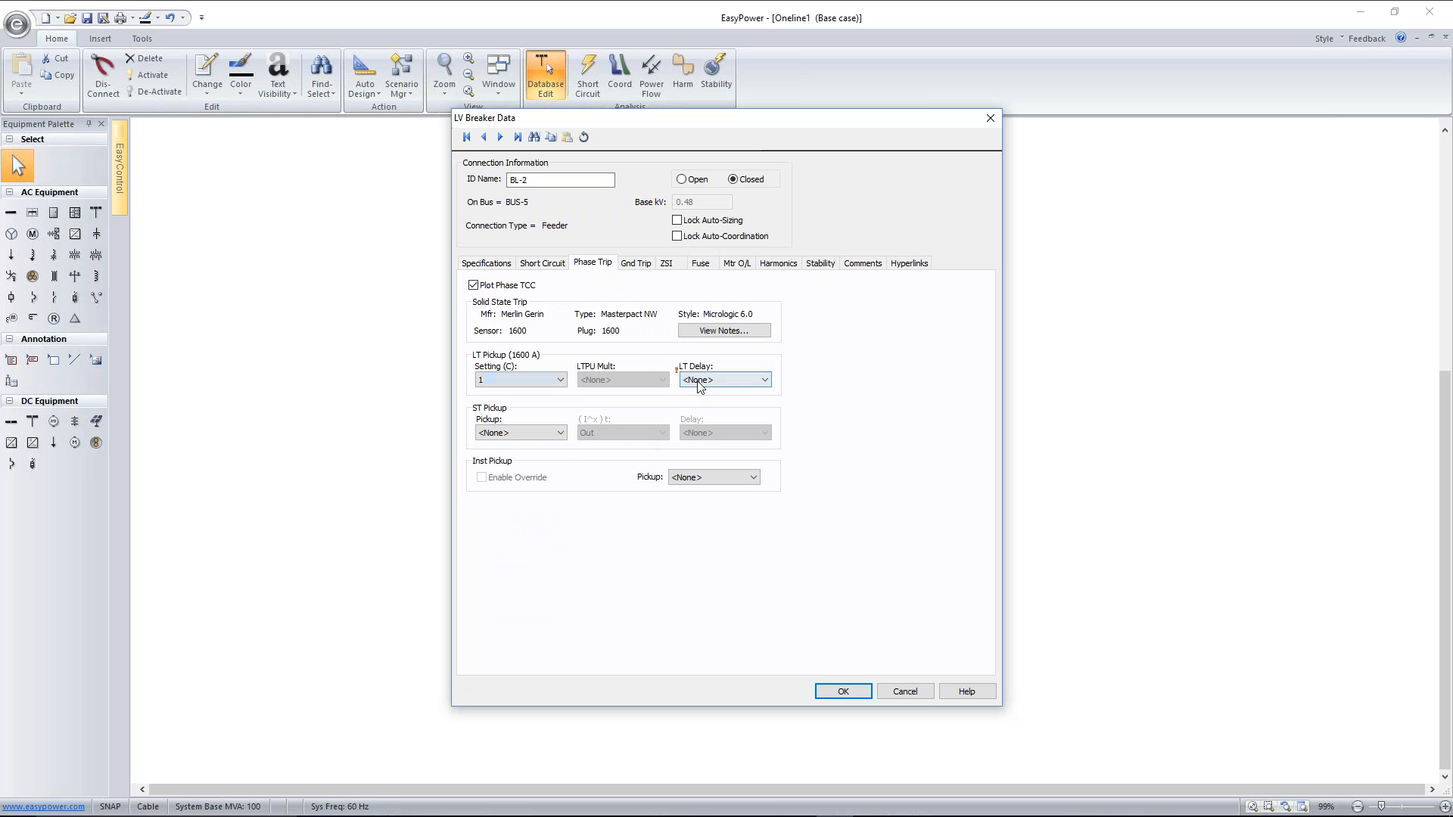
pyautogui.click(697, 380)
pyautogui.click(699, 403)
pyautogui.click(851, 691)
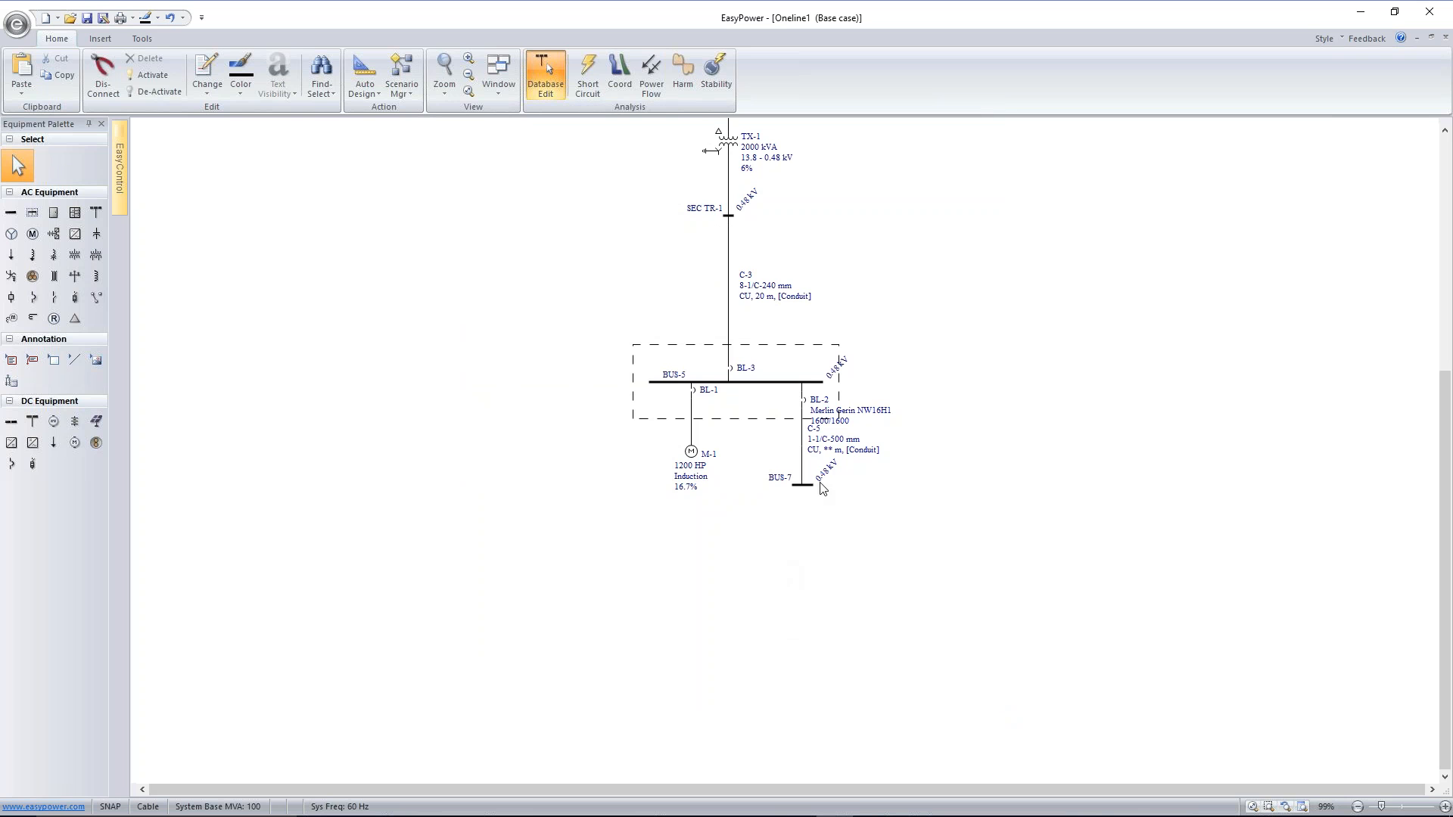
# Give the cable between BUS-5 and BUS-7 PVC insulation, size 240 and a steel Tray raceway
pyautogui.doubleClick(805, 452)
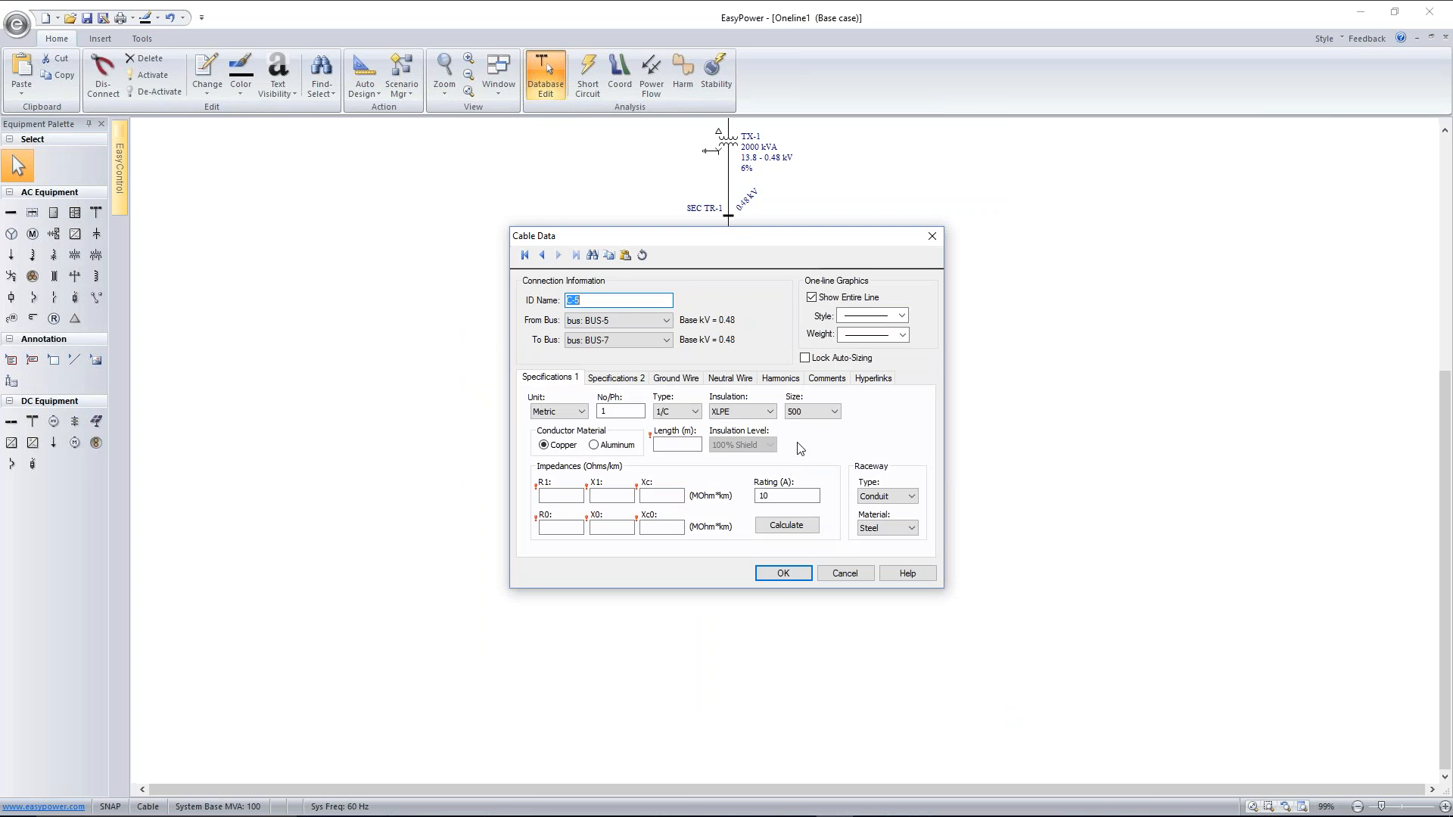
pyautogui.click(769, 412)
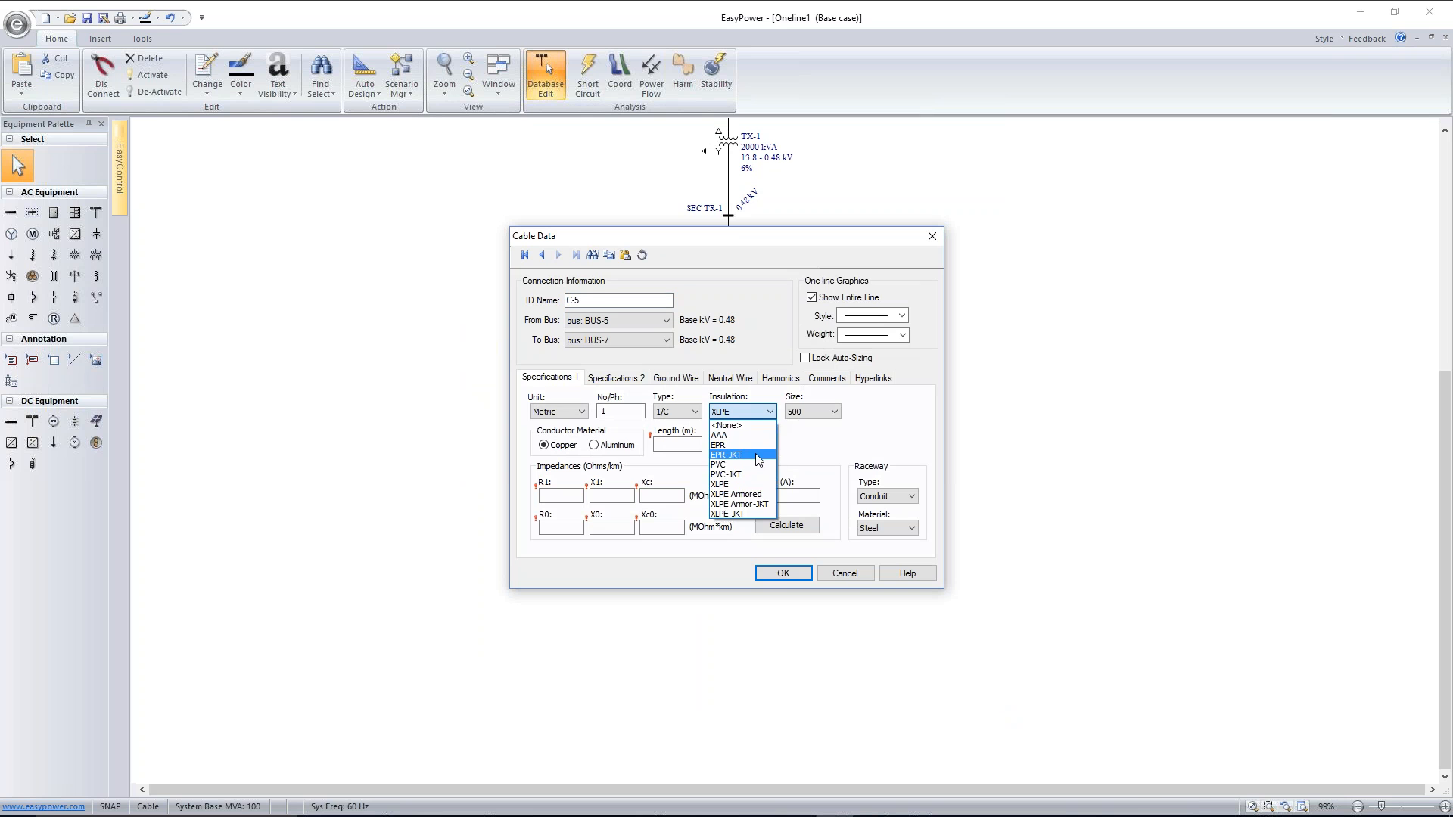
pyautogui.click(725, 464)
pyautogui.click(805, 414)
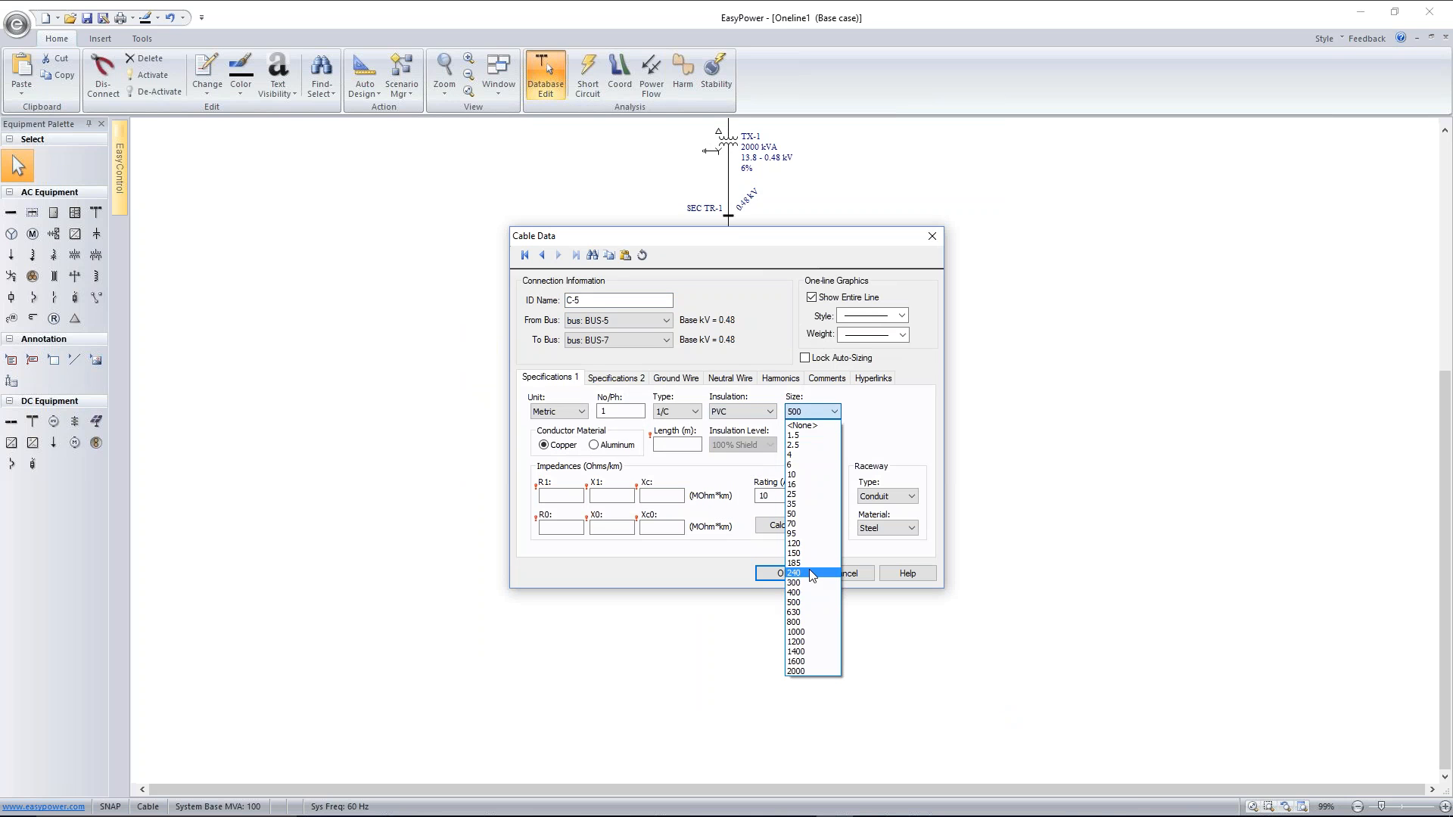
pyautogui.click(795, 573)
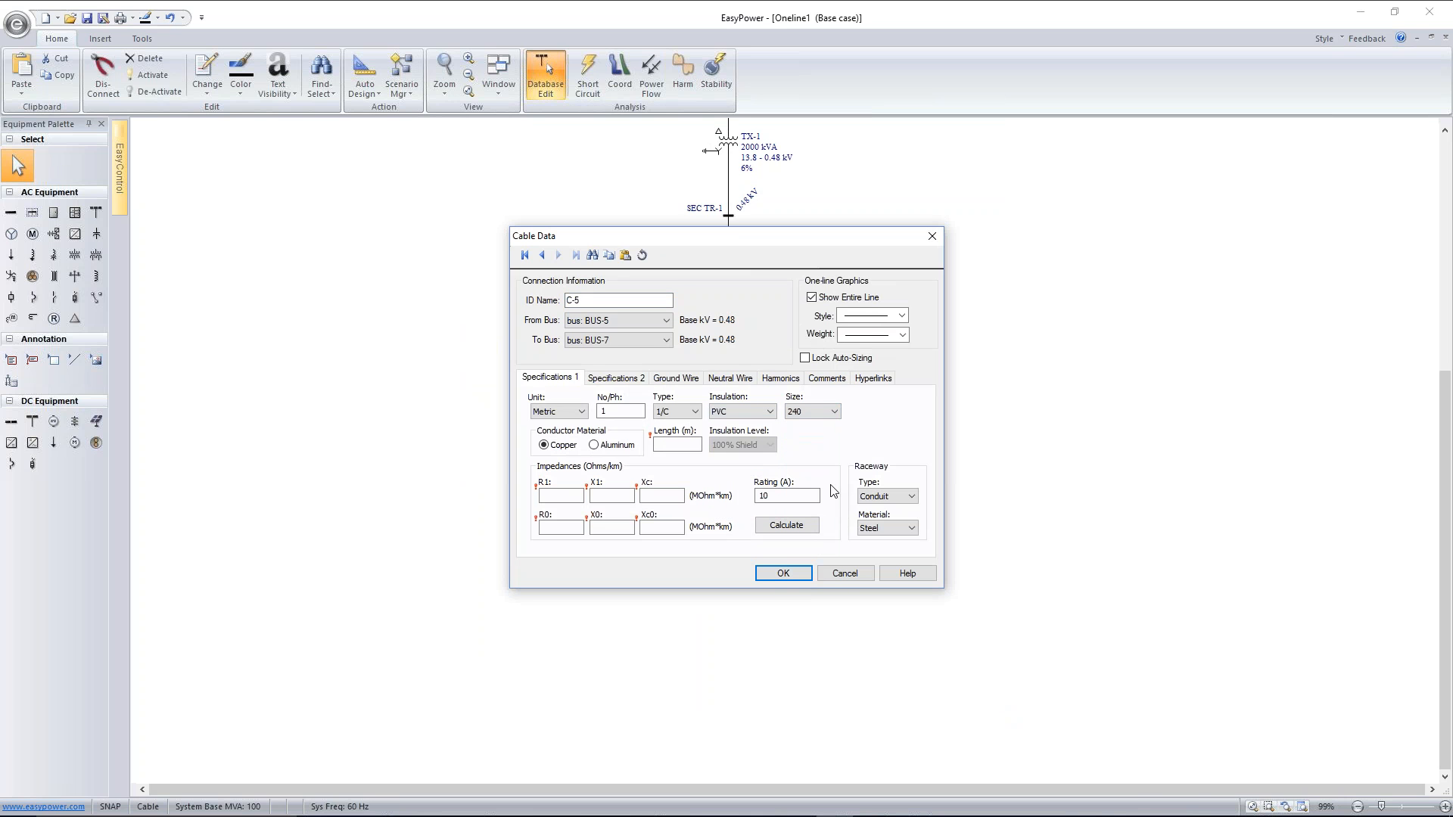
pyautogui.click(900, 498)
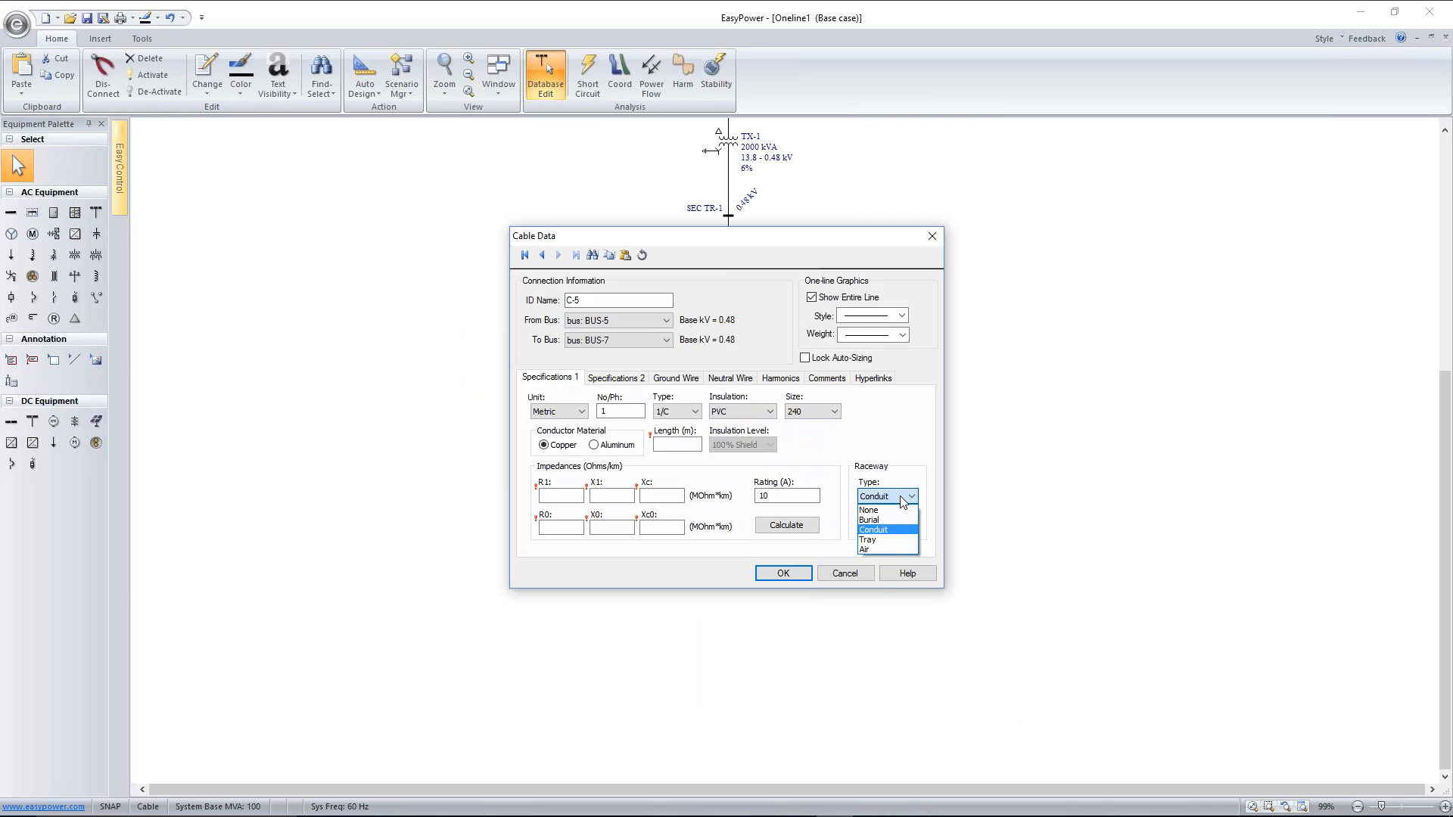
pyautogui.click(906, 539)
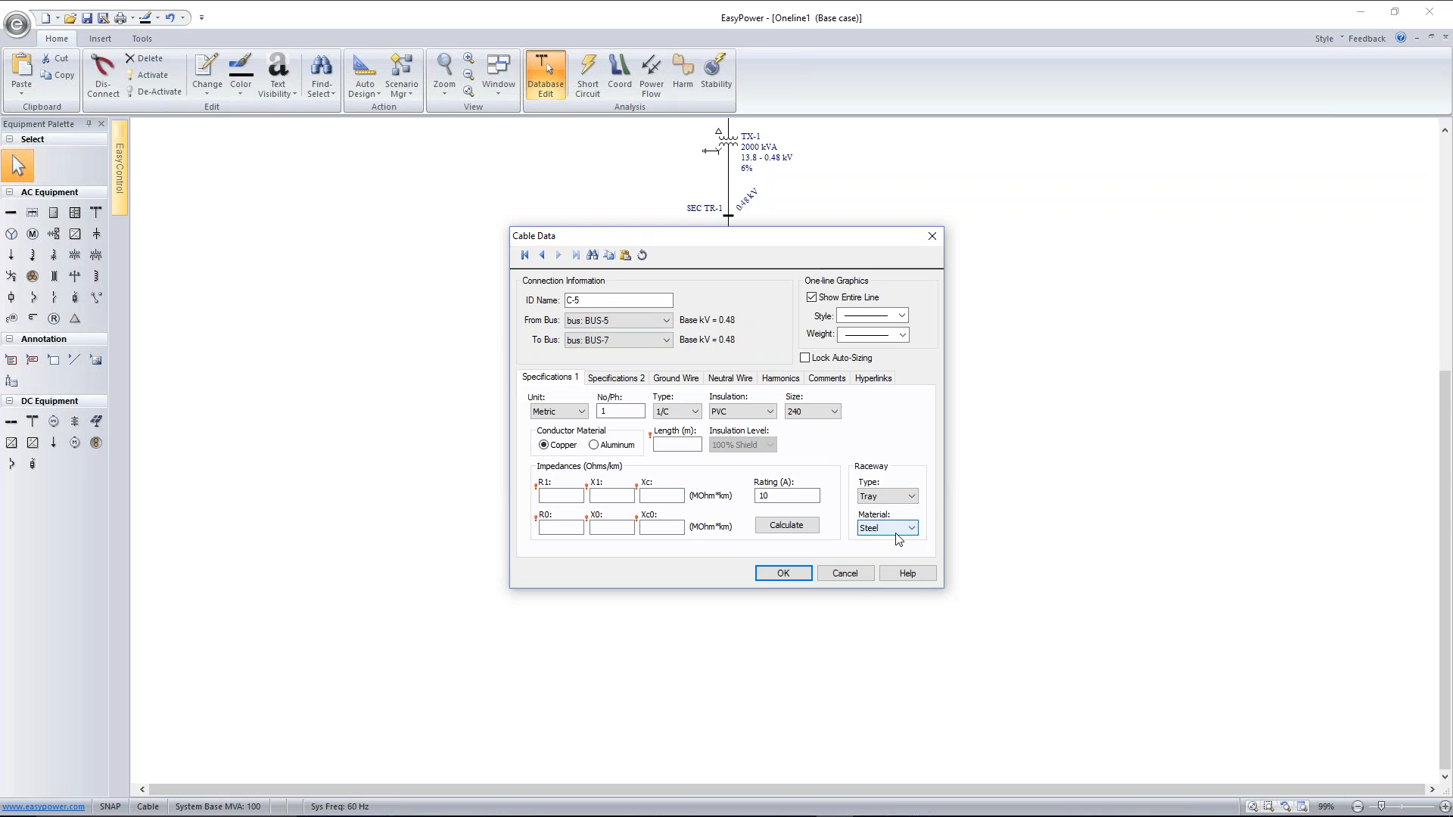
pyautogui.click(898, 529)
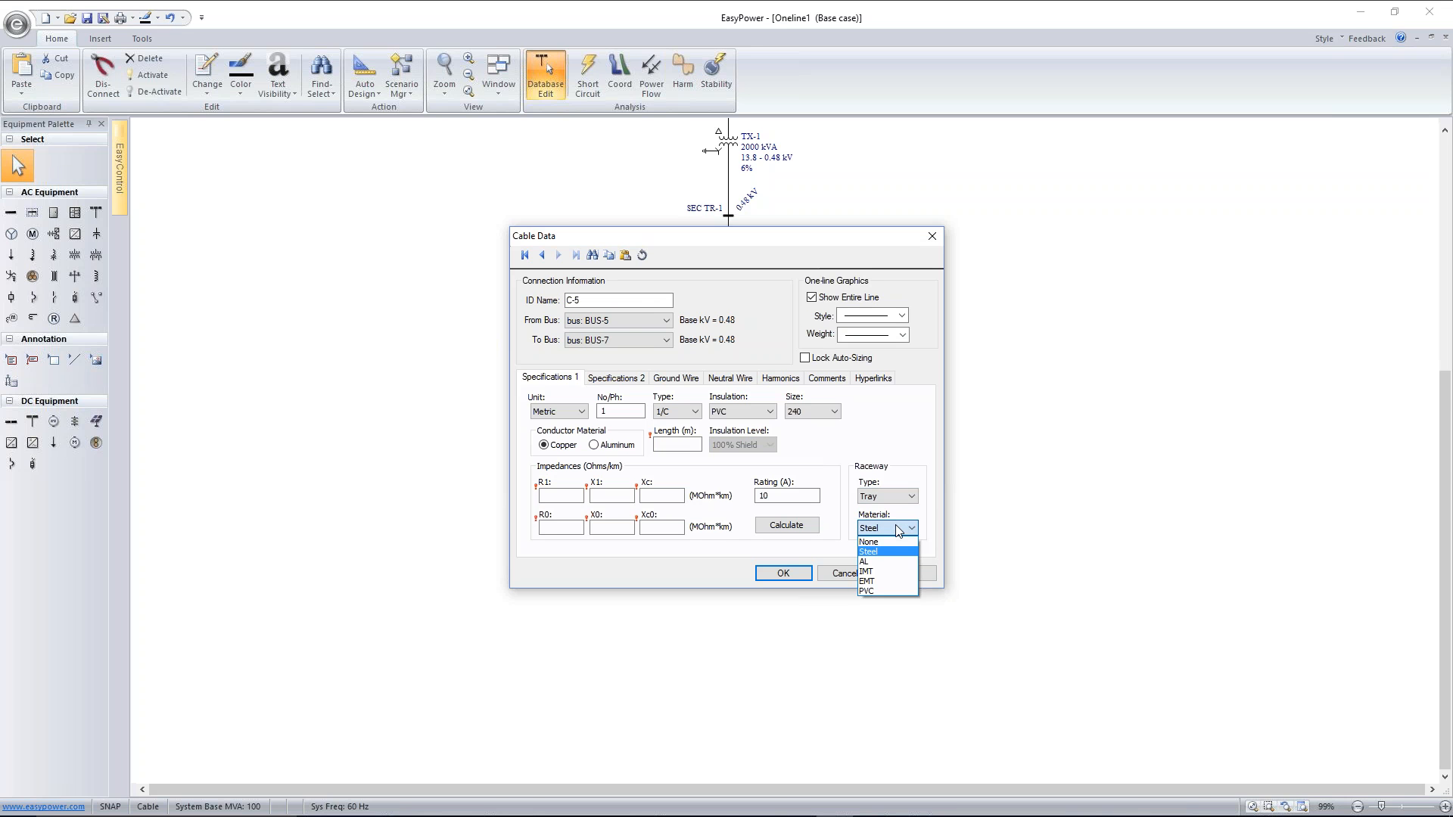
pyautogui.click(898, 529)
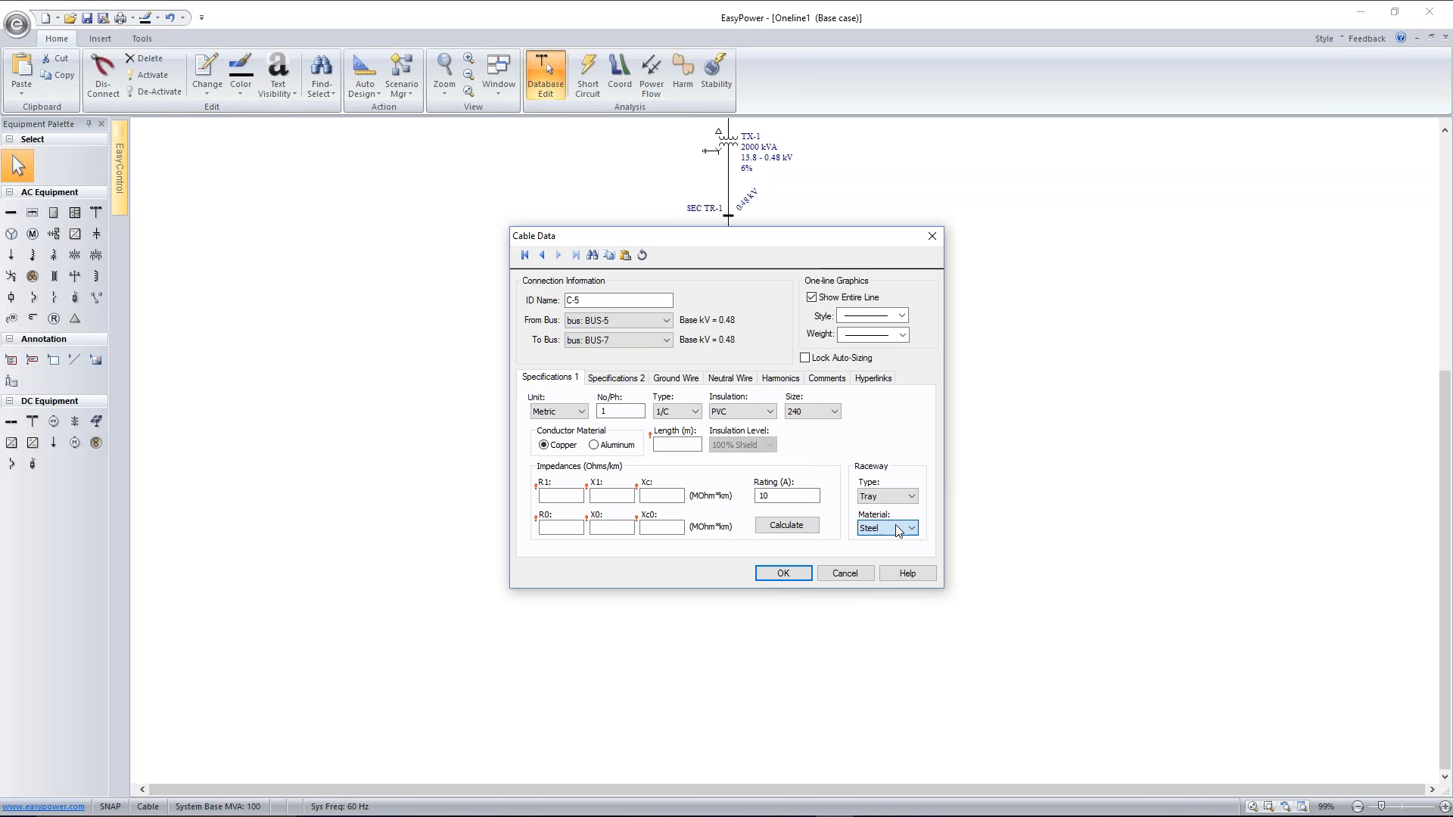
# Set cable C-5's length to 100 m with 7 conductors per phase, and calculate its impedances and rating
pyautogui.click(687, 443)
pyautogui.click(776, 531)
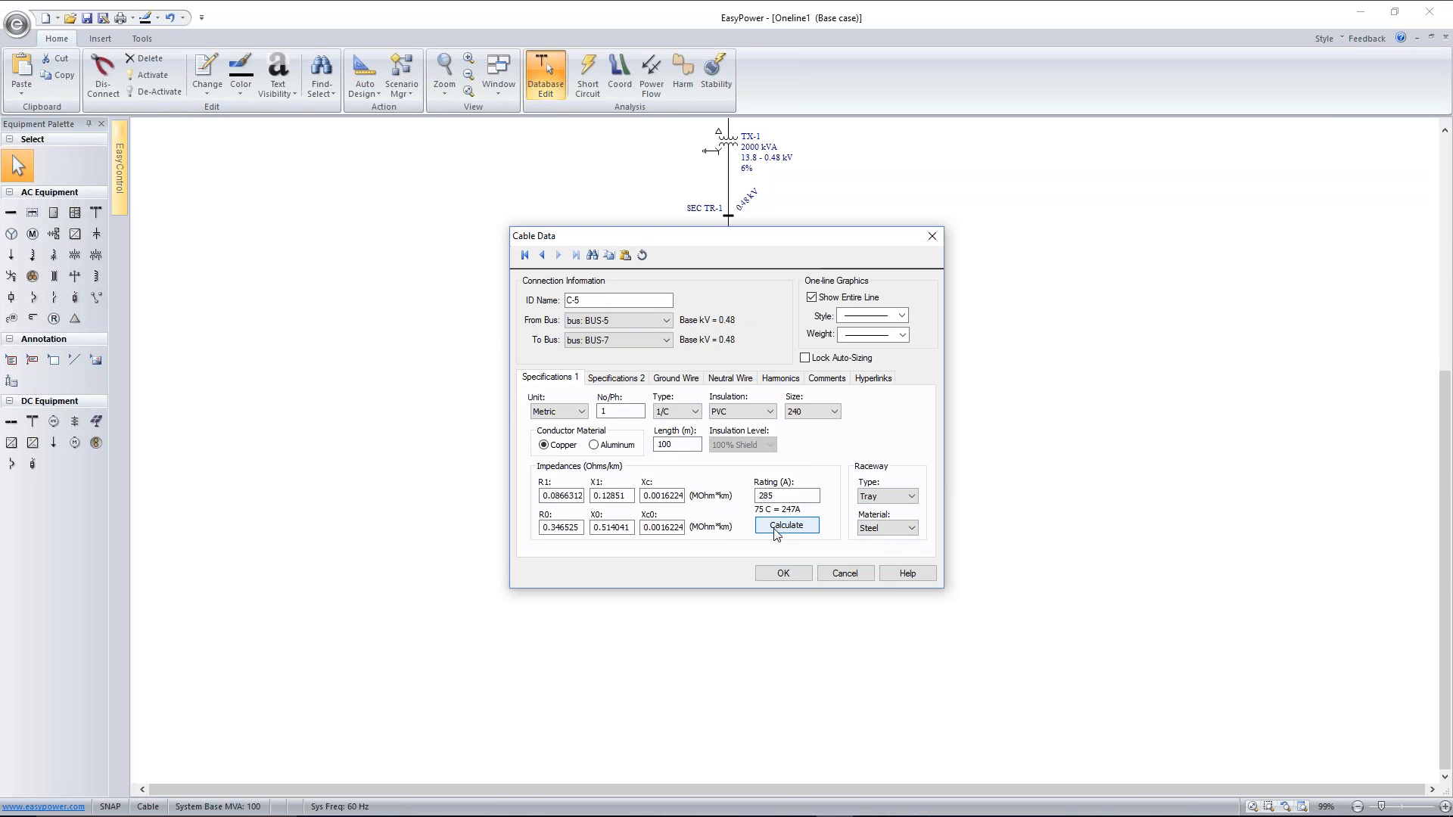
pyautogui.moveTo(782, 496); pyautogui.dragTo(746, 488)
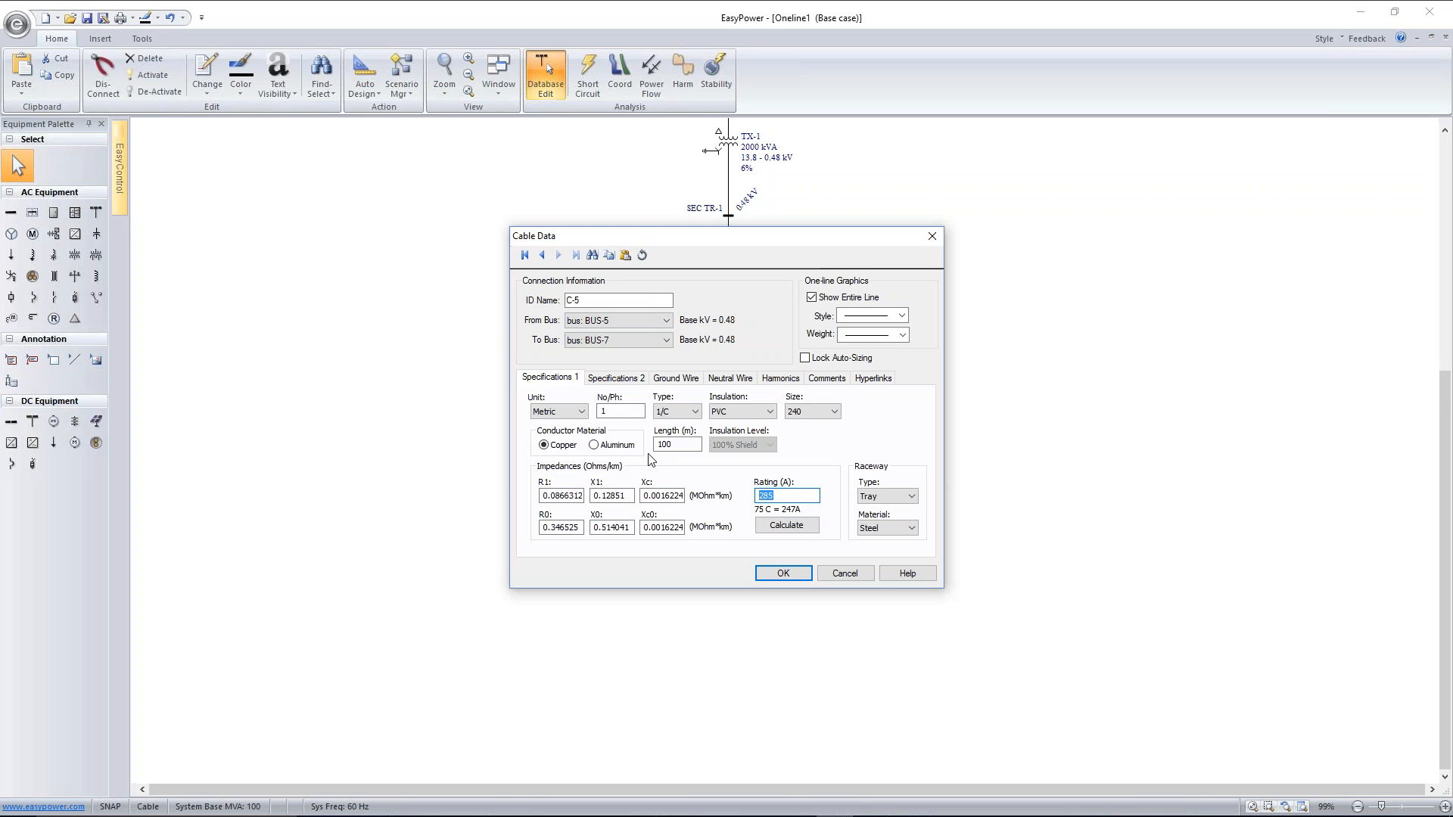
pyautogui.moveTo(631, 411); pyautogui.dragTo(573, 408)
pyautogui.write('7')
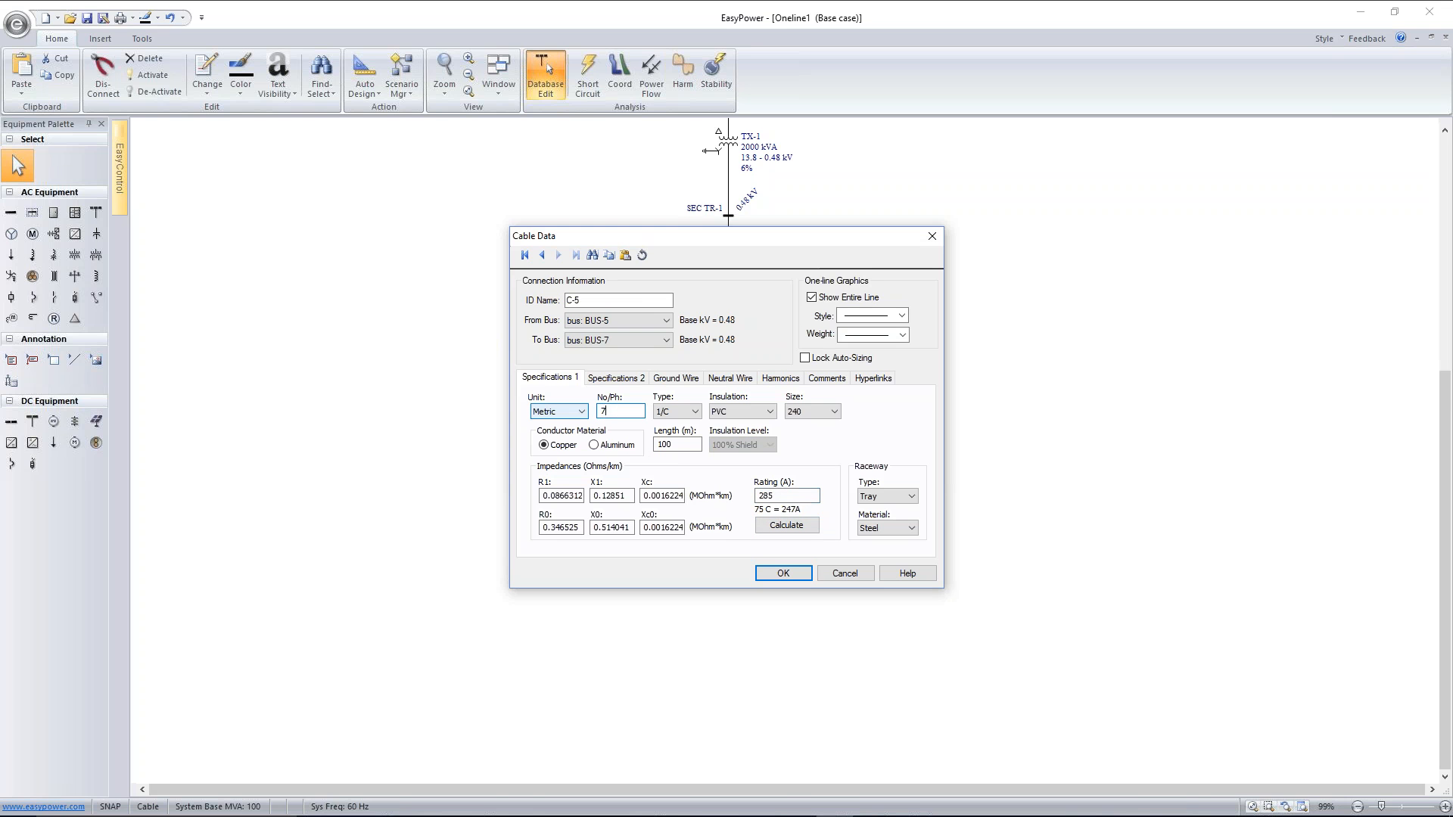
pyautogui.click(787, 526)
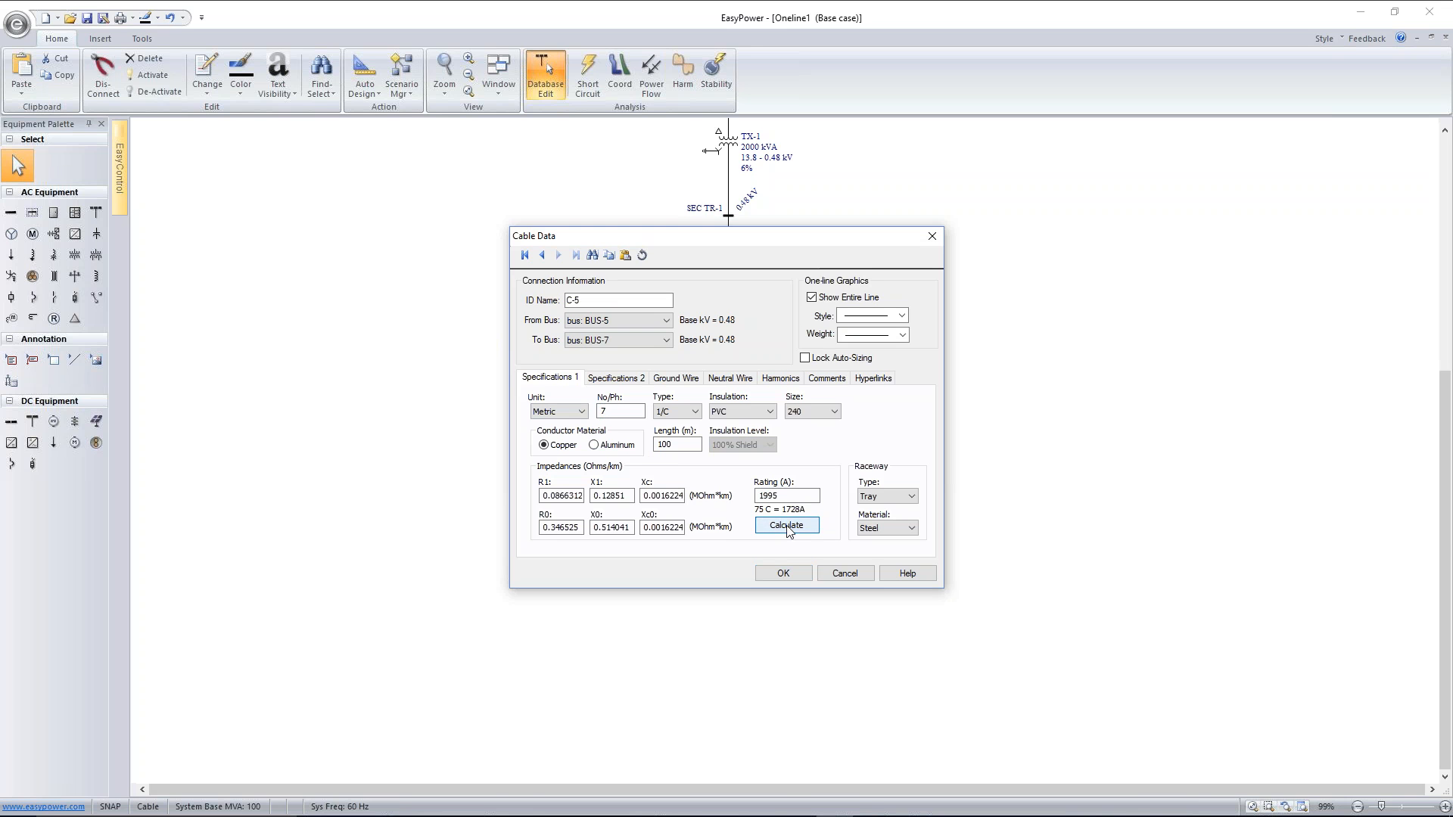
pyautogui.click(783, 572)
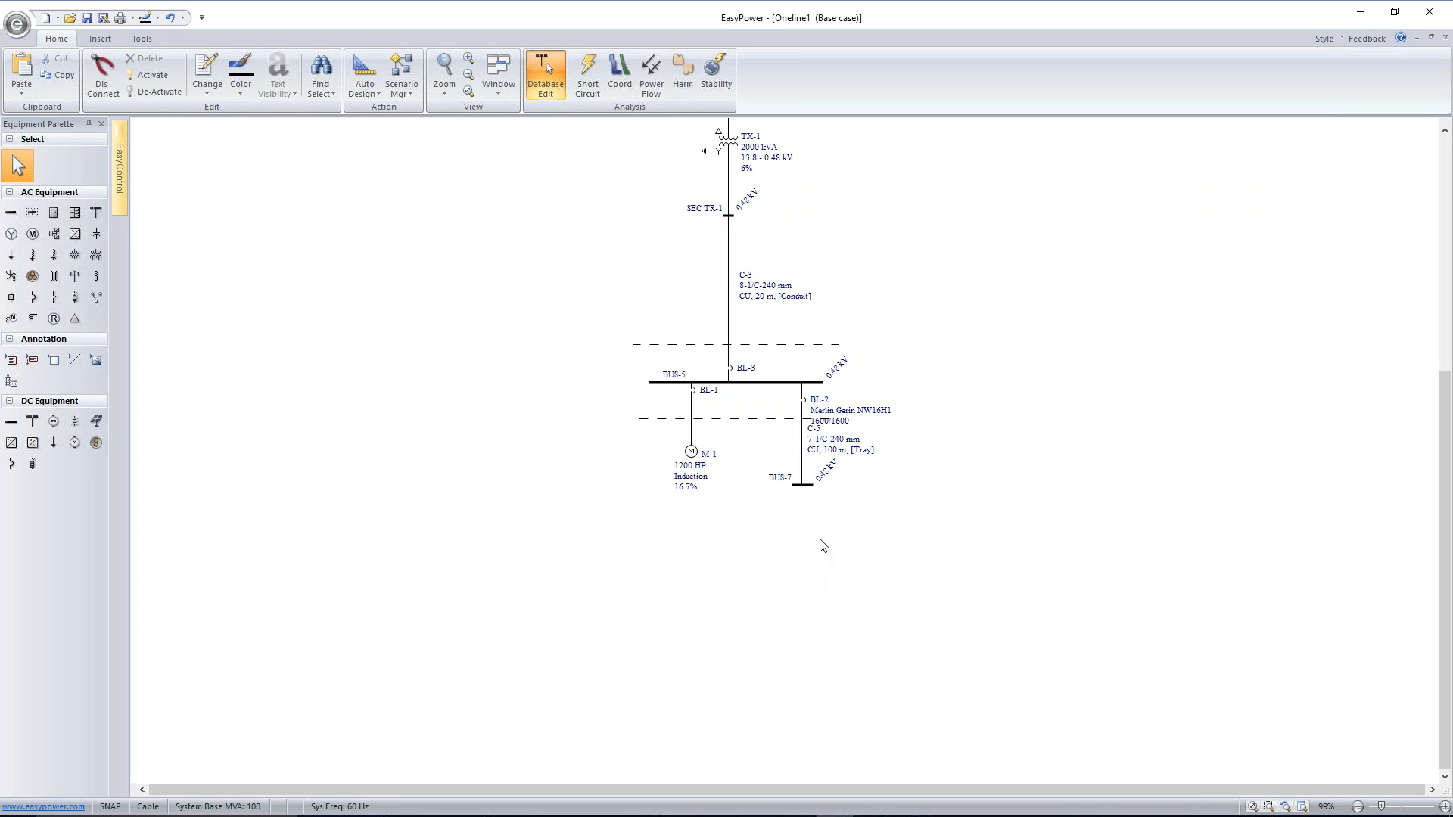
# Rename bus BUS-7 at the end of the feeder as CCM-1
pyautogui.click(808, 487)
pyautogui.doubleClick(807, 487)
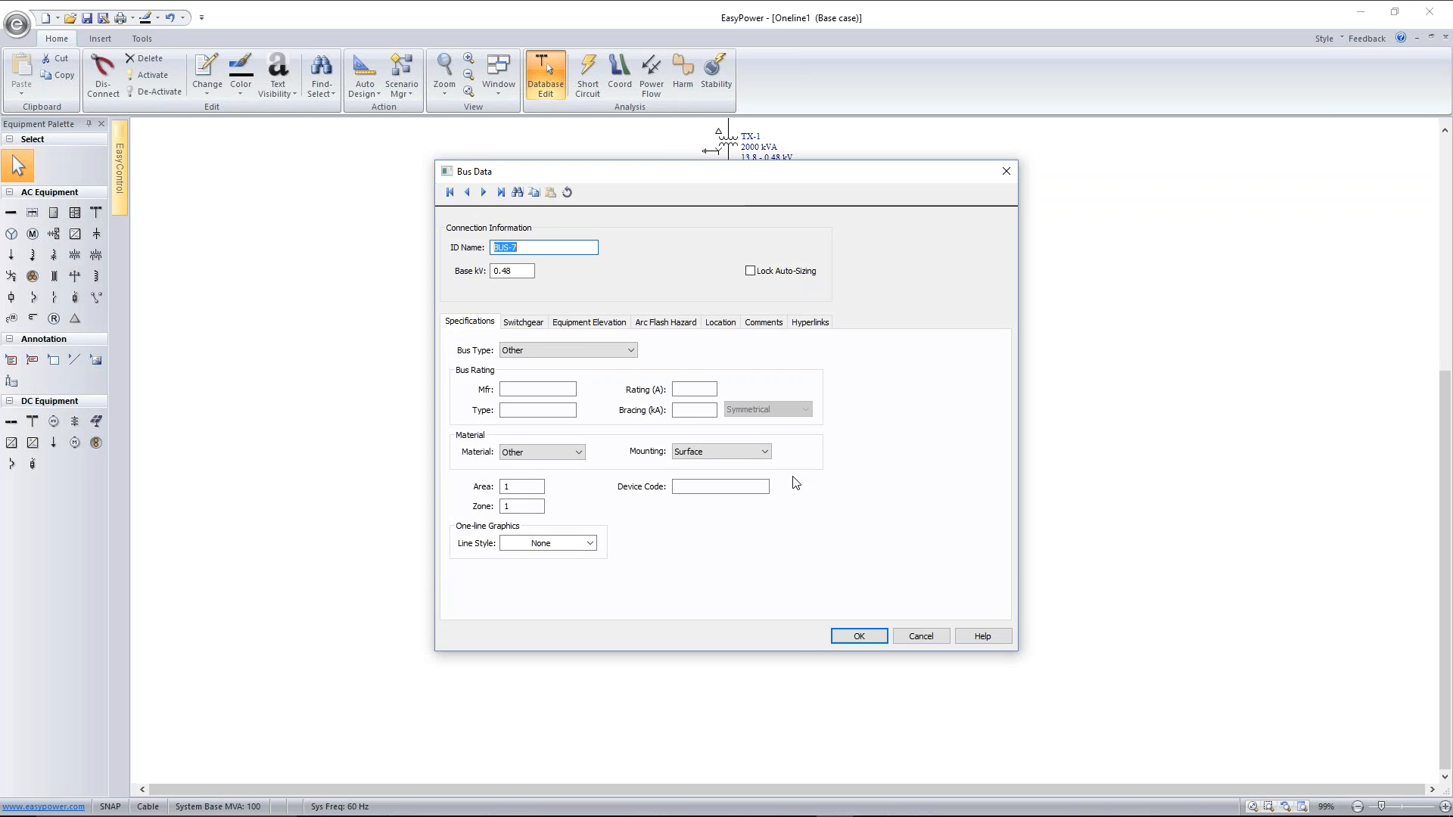
pyautogui.write('CCM-1')
pyautogui.click(851, 634)
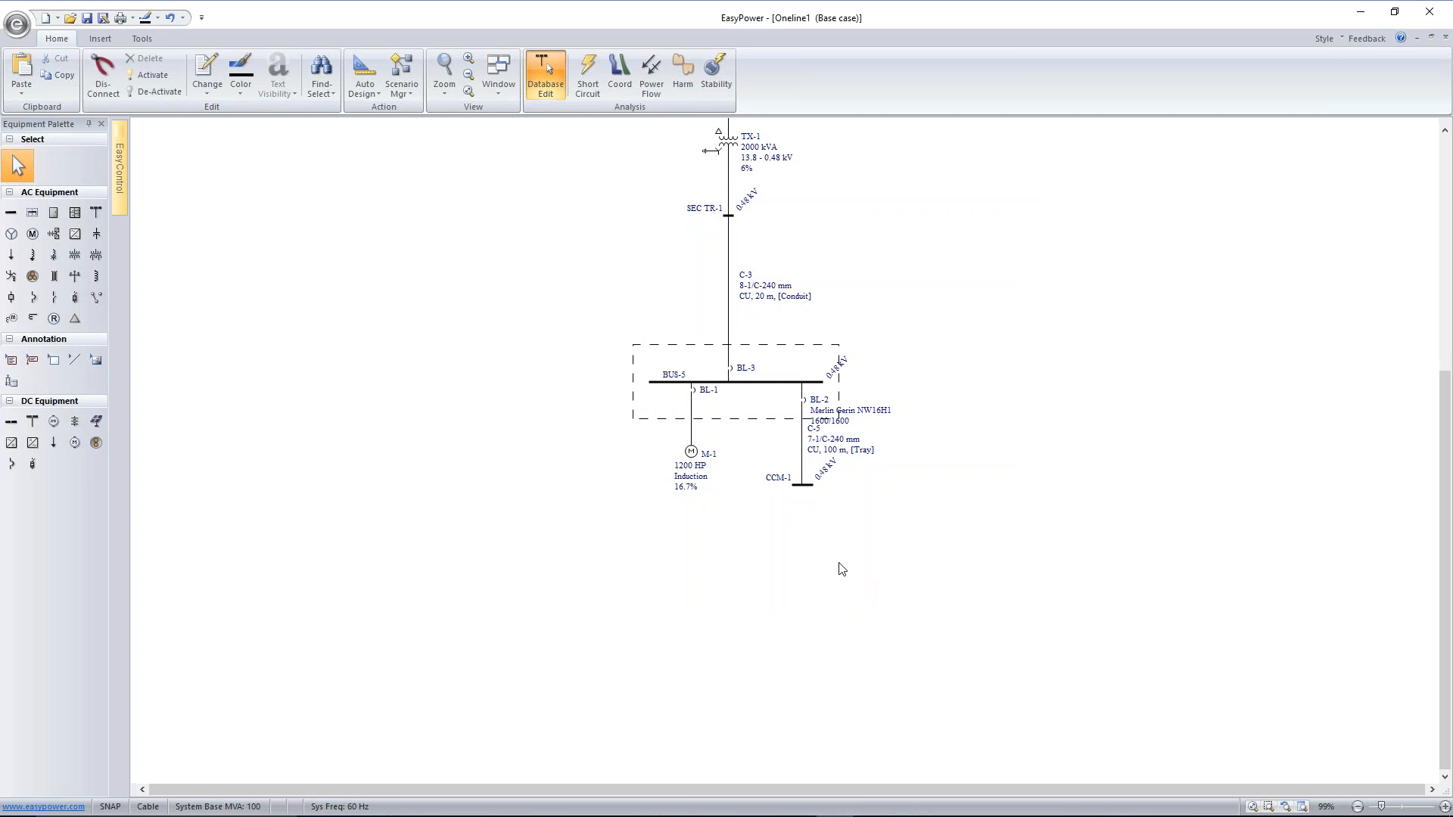
# Rename the switchgear bus BUS-5 as QGBT
pyautogui.doubleClick(685, 382)
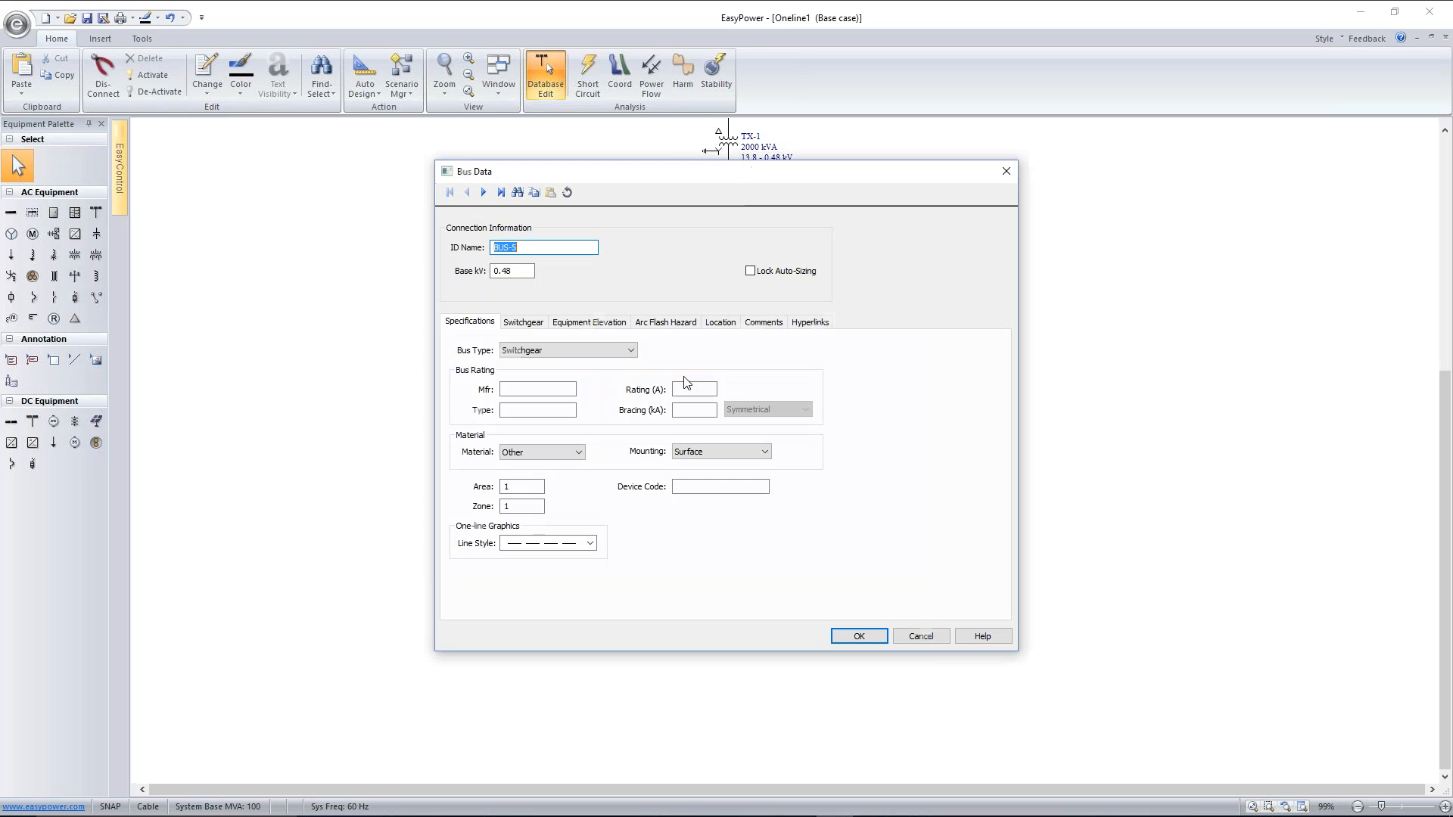
pyautogui.write('QGBT')
pyautogui.click(850, 636)
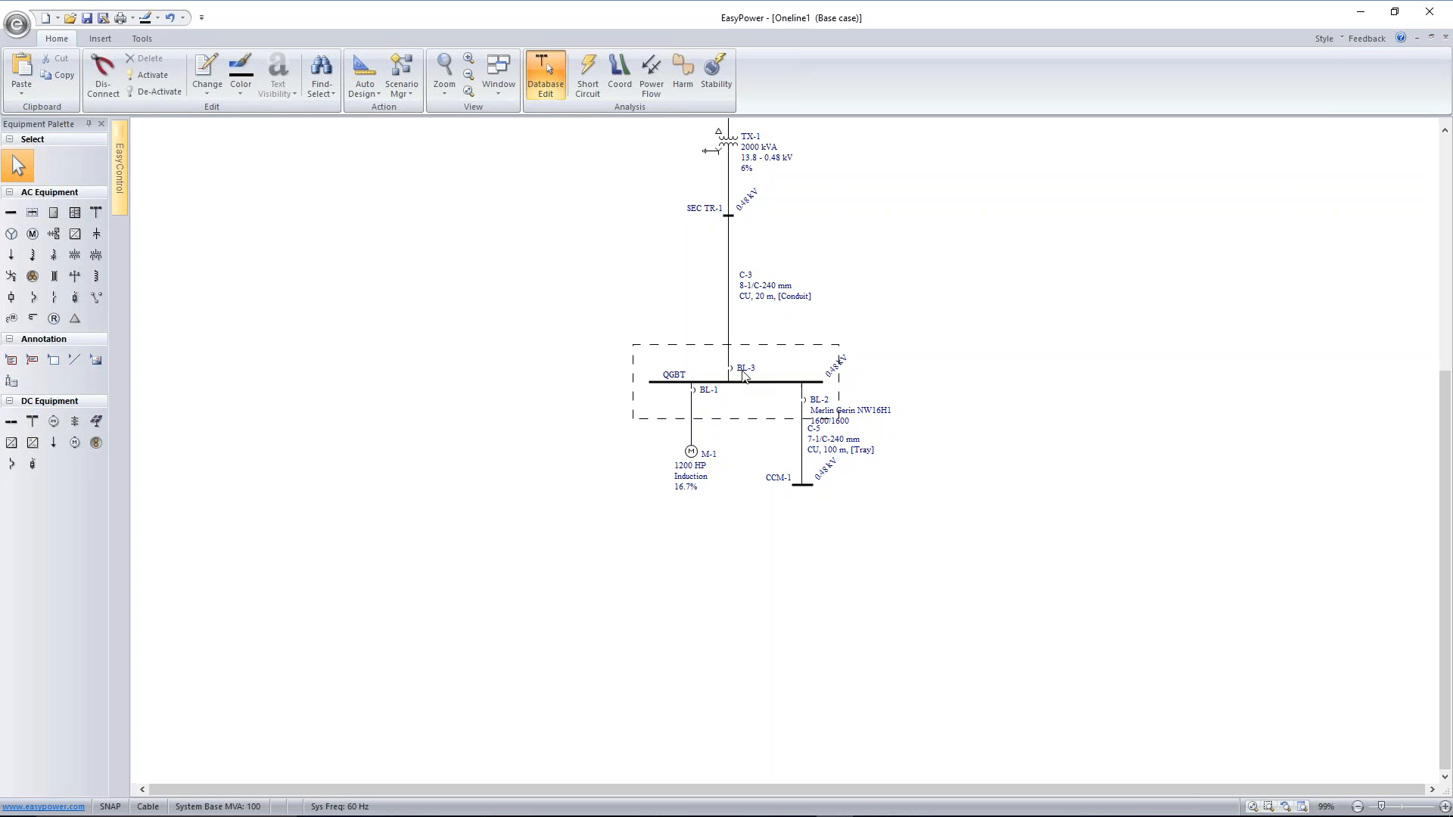
# Copy breaker BL-2's data onto the incoming breaker BL-3 and move BL-3 slightly up from the QGBT bus
pyautogui.click(803, 401)
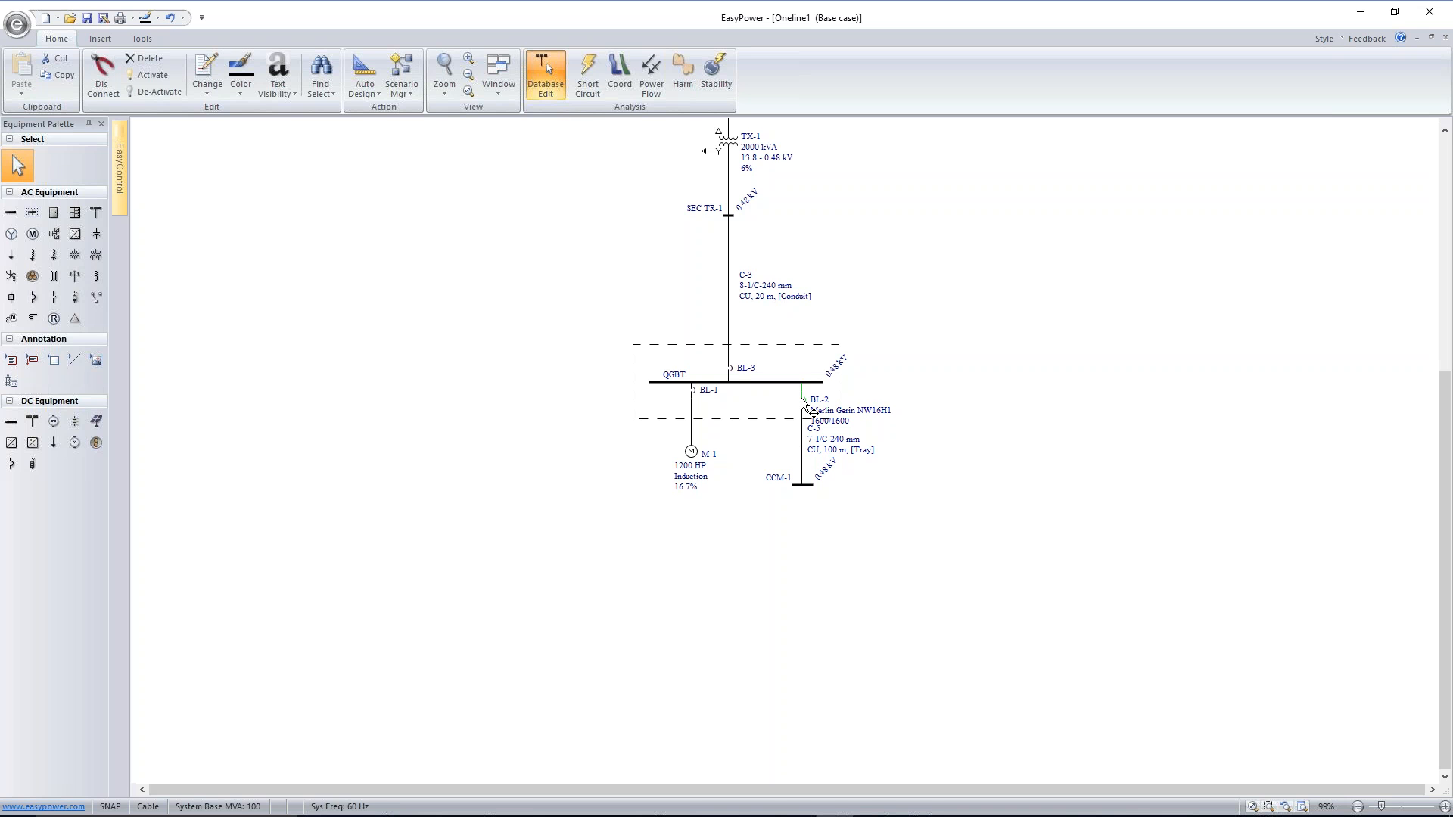
pyautogui.click(804, 406)
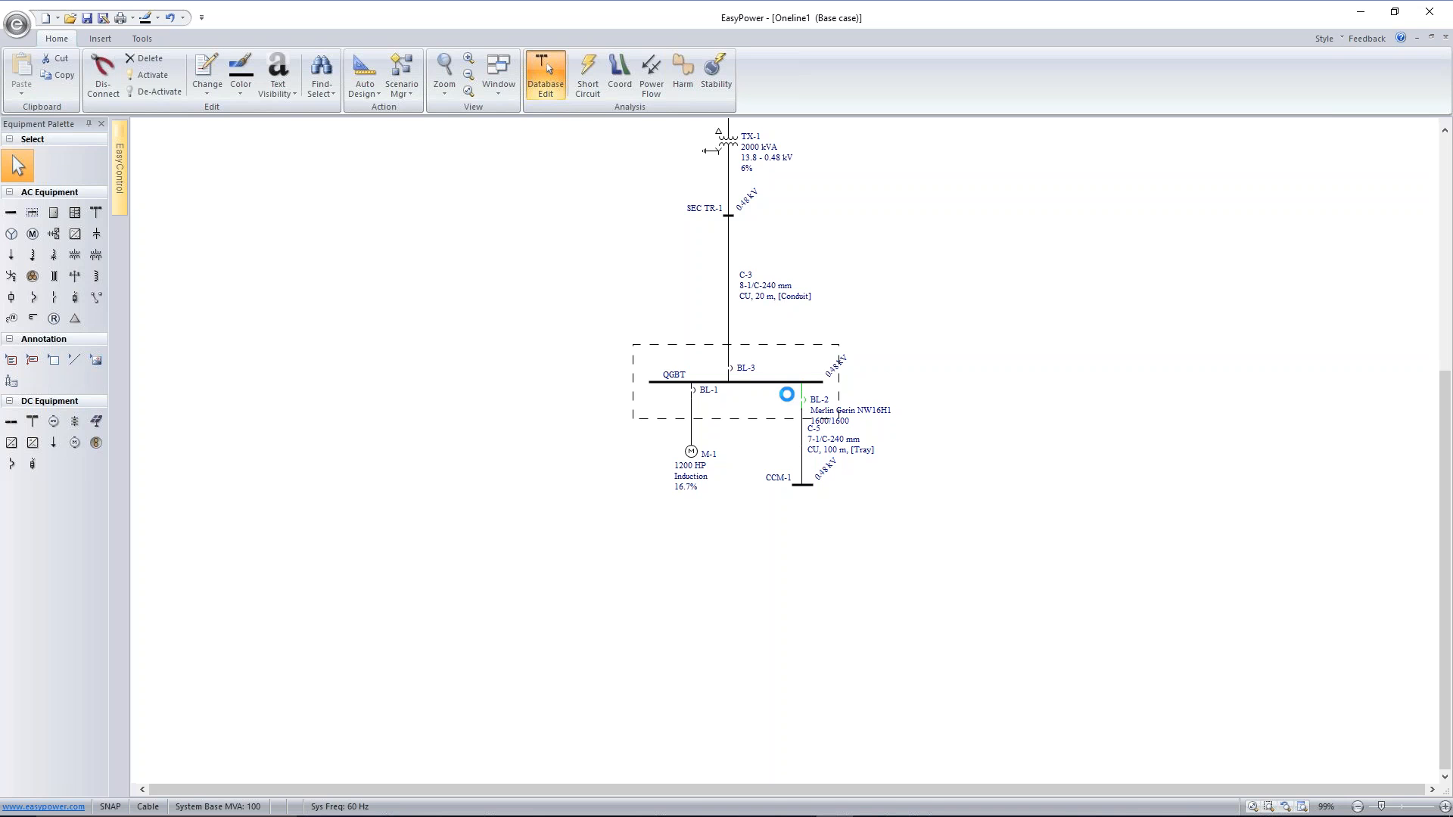
pyautogui.click(733, 372)
pyautogui.write('Merlin Gerin NW16H1 1600/1600')
pyautogui.moveTo(731, 368); pyautogui.dragTo(731, 355)
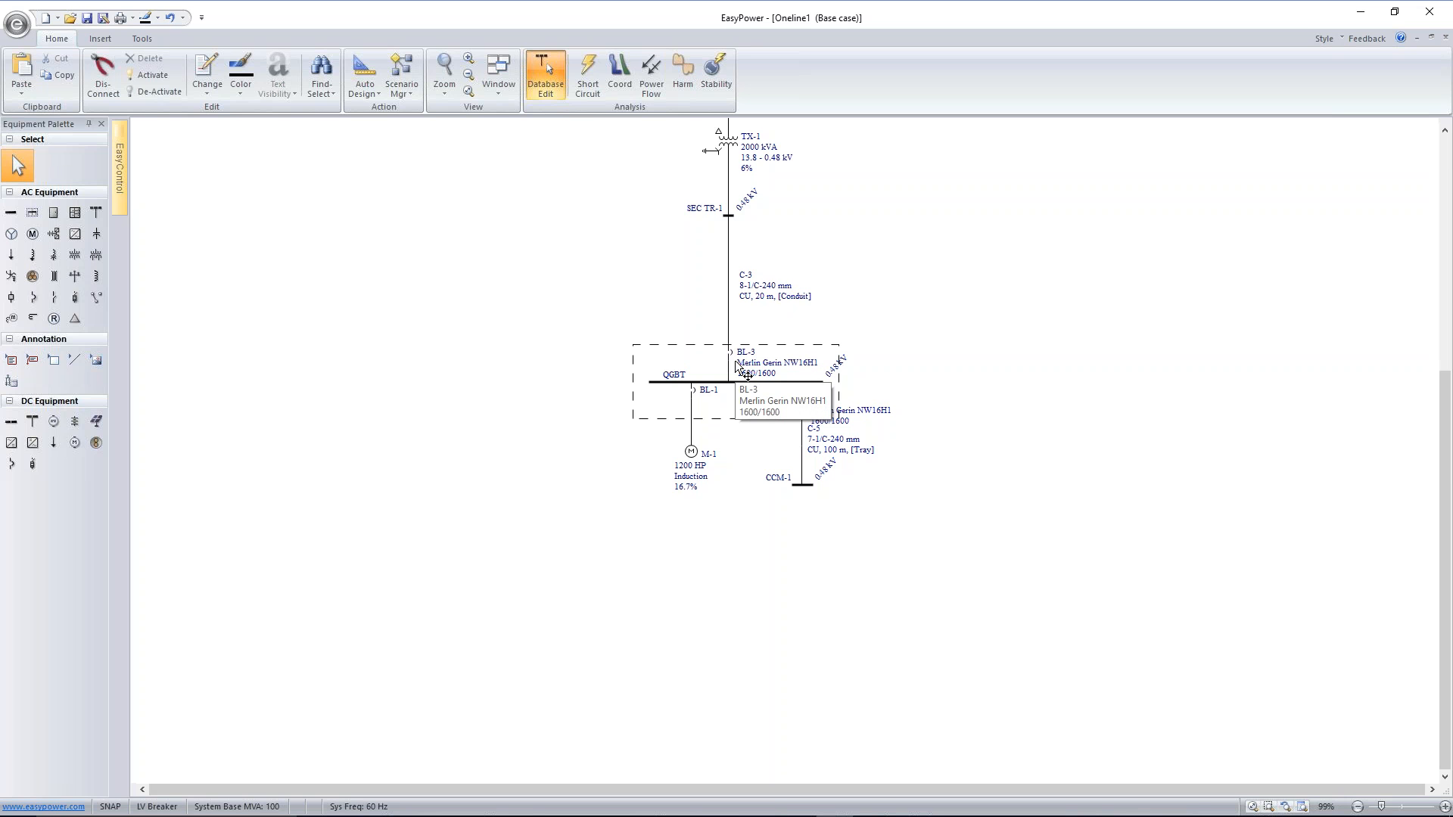
# Change breaker BL-3 to style NW32H1 with sensor and plug of 3200, and check its phase trip settings
pyautogui.click(730, 357)
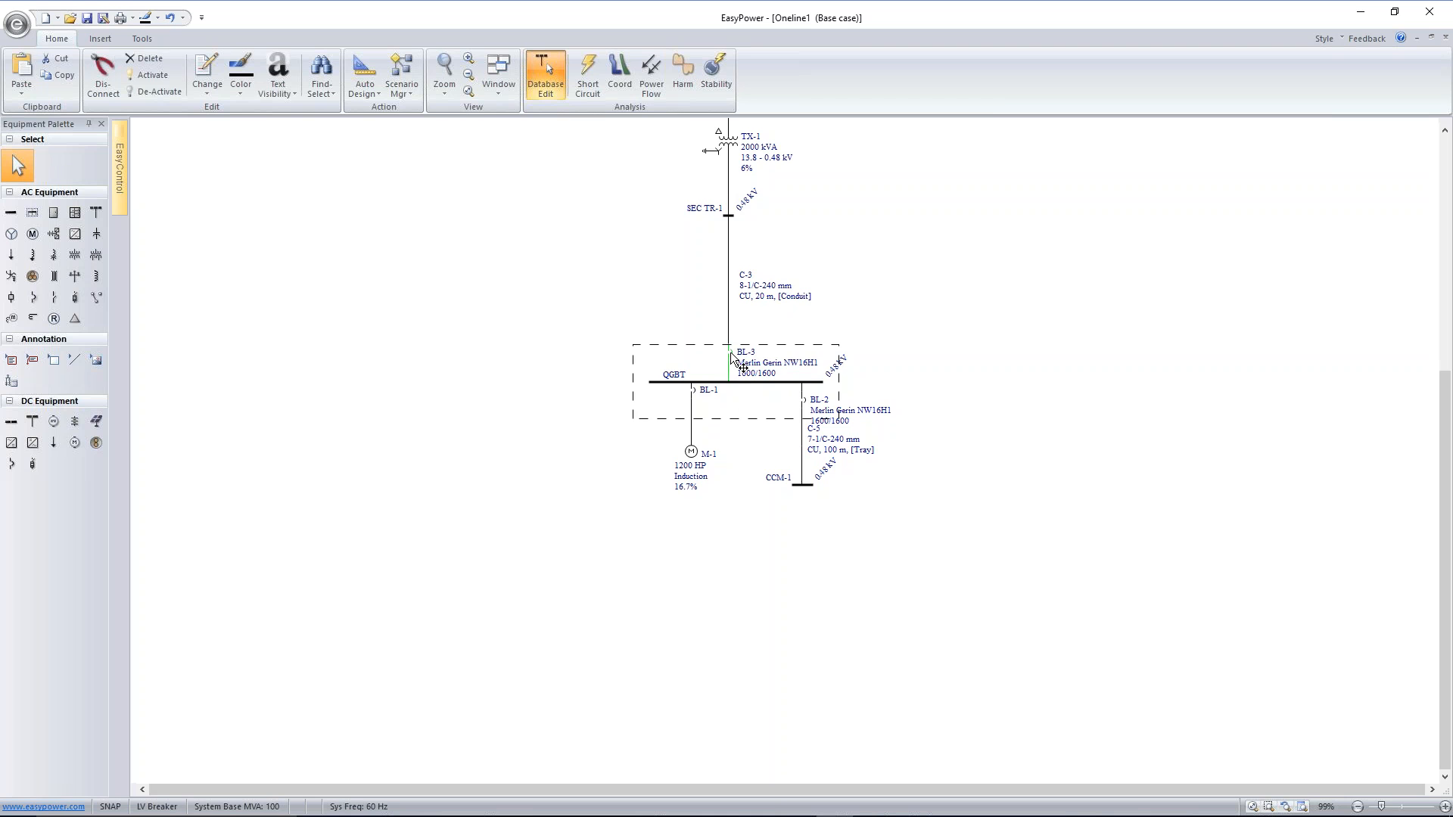
pyautogui.doubleClick(731, 357)
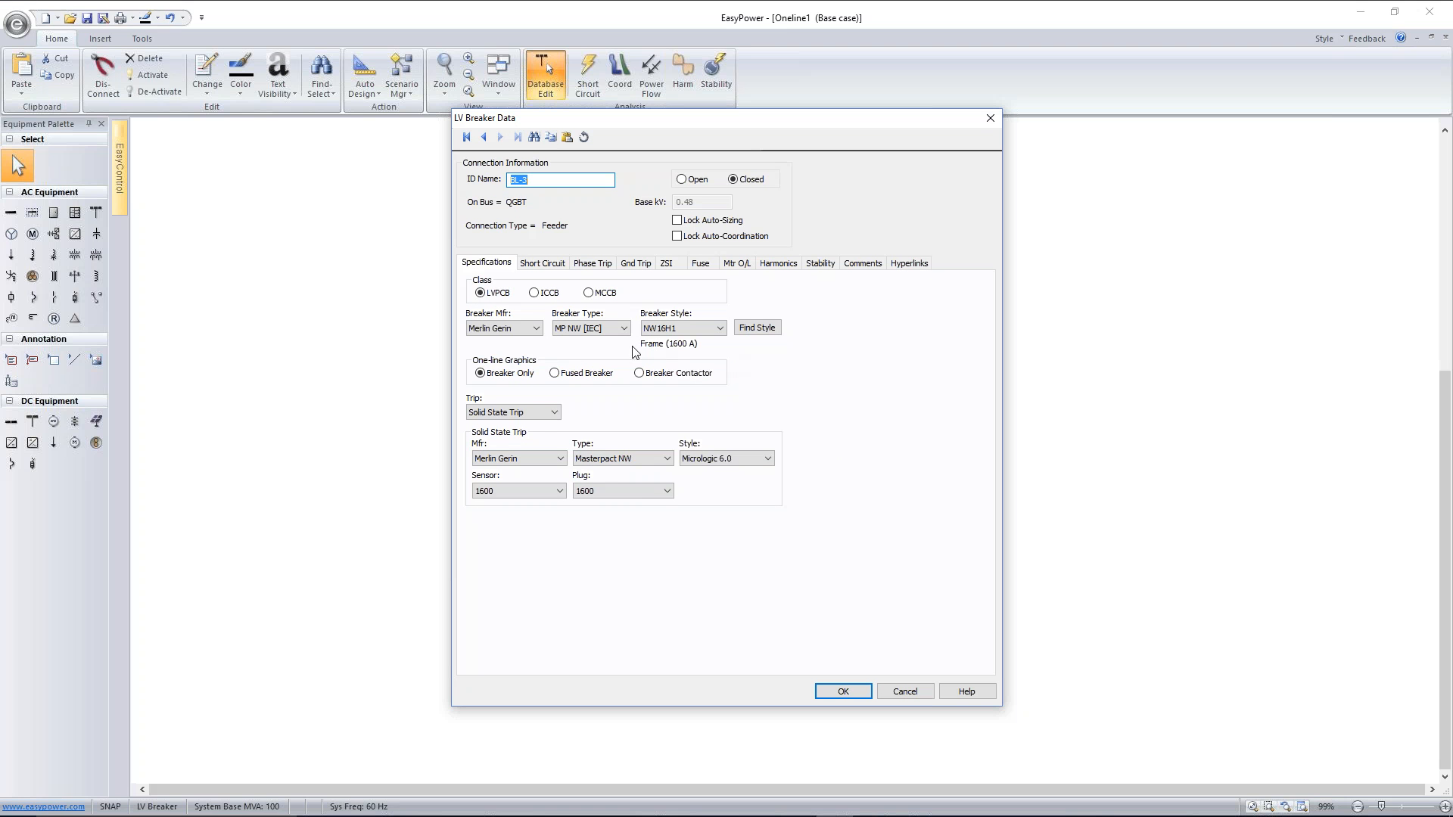
pyautogui.click(681, 328)
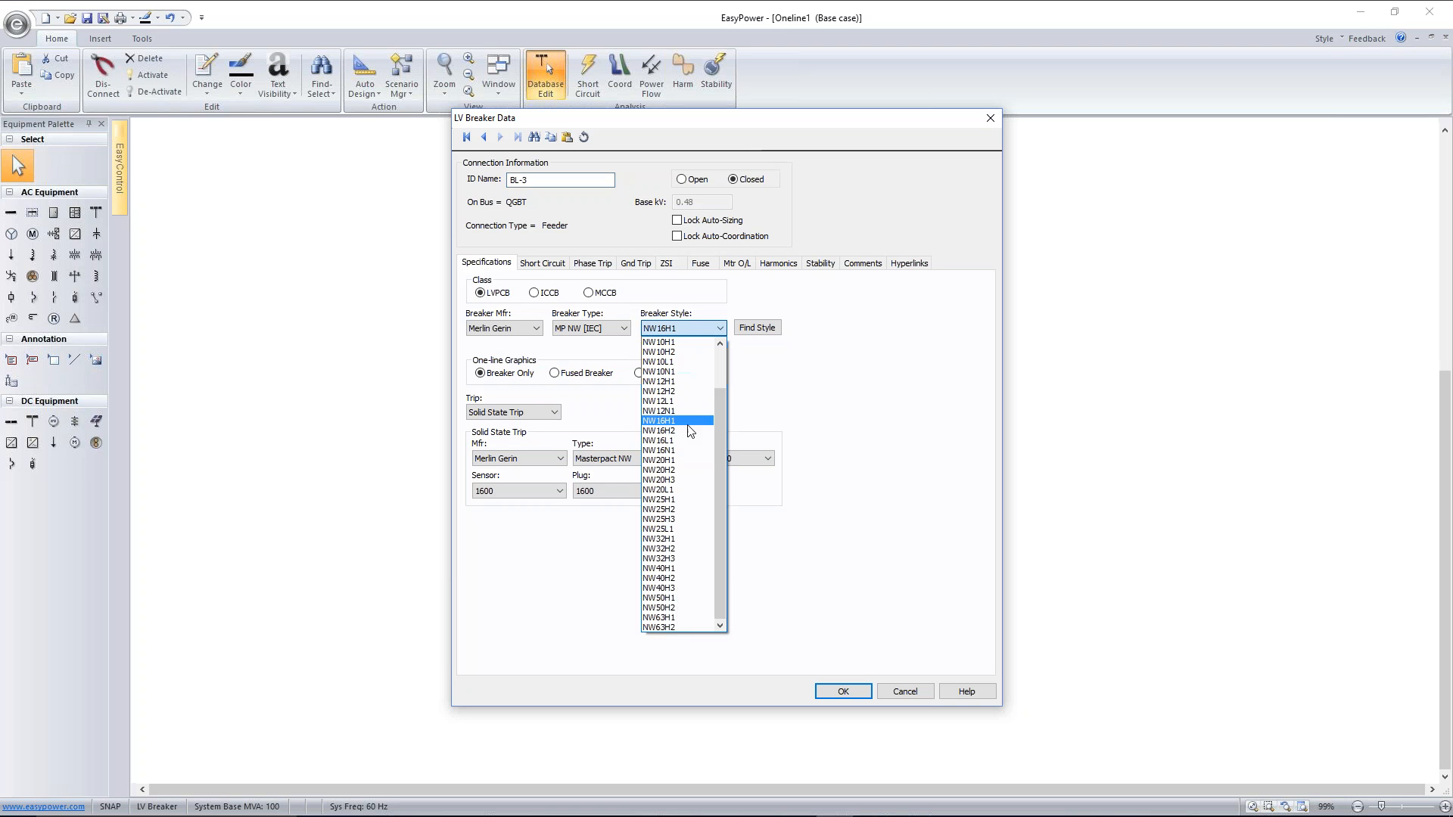
pyautogui.click(691, 538)
pyautogui.click(560, 492)
pyautogui.click(527, 584)
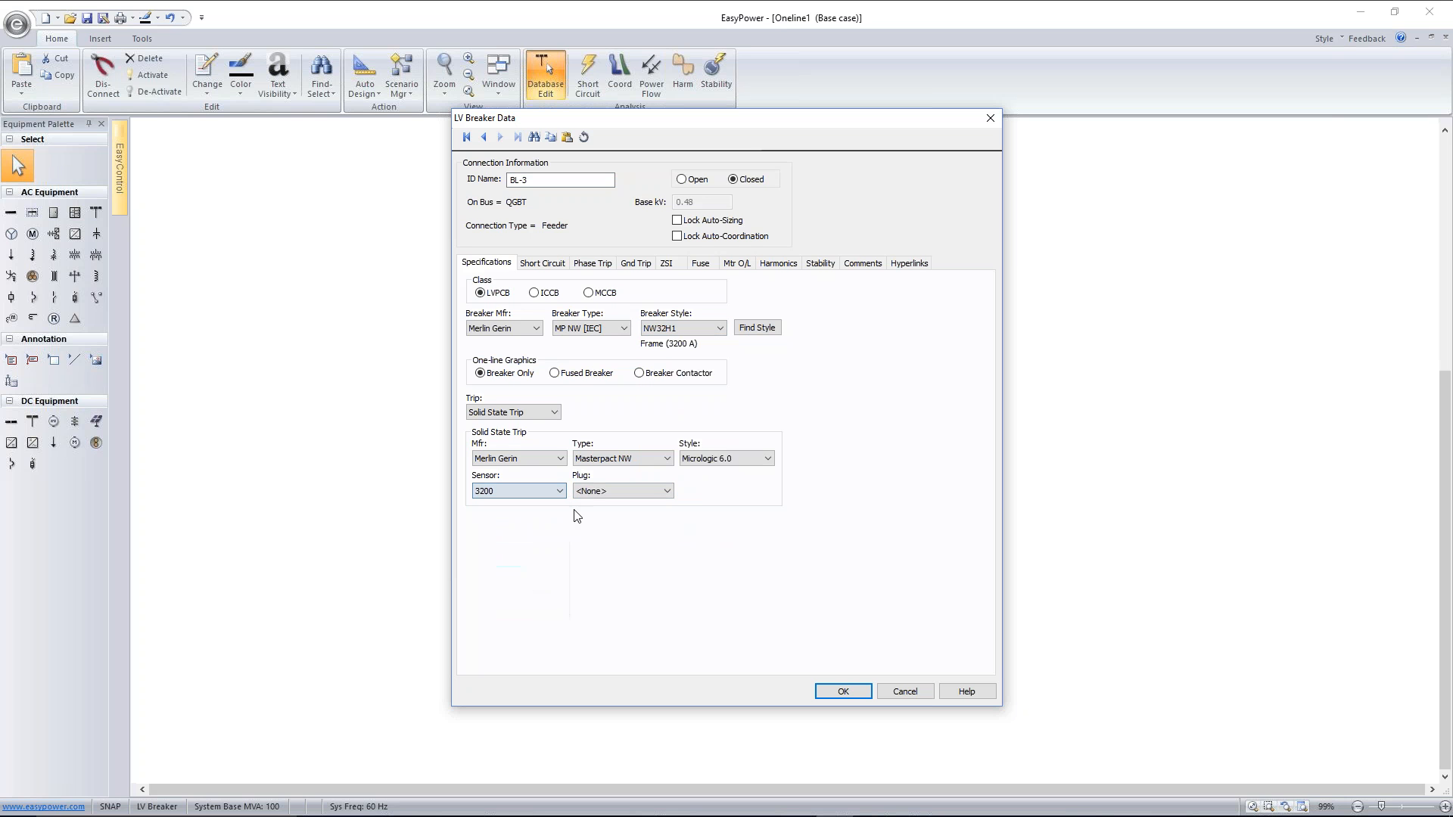
pyautogui.click(601, 491)
pyautogui.click(610, 544)
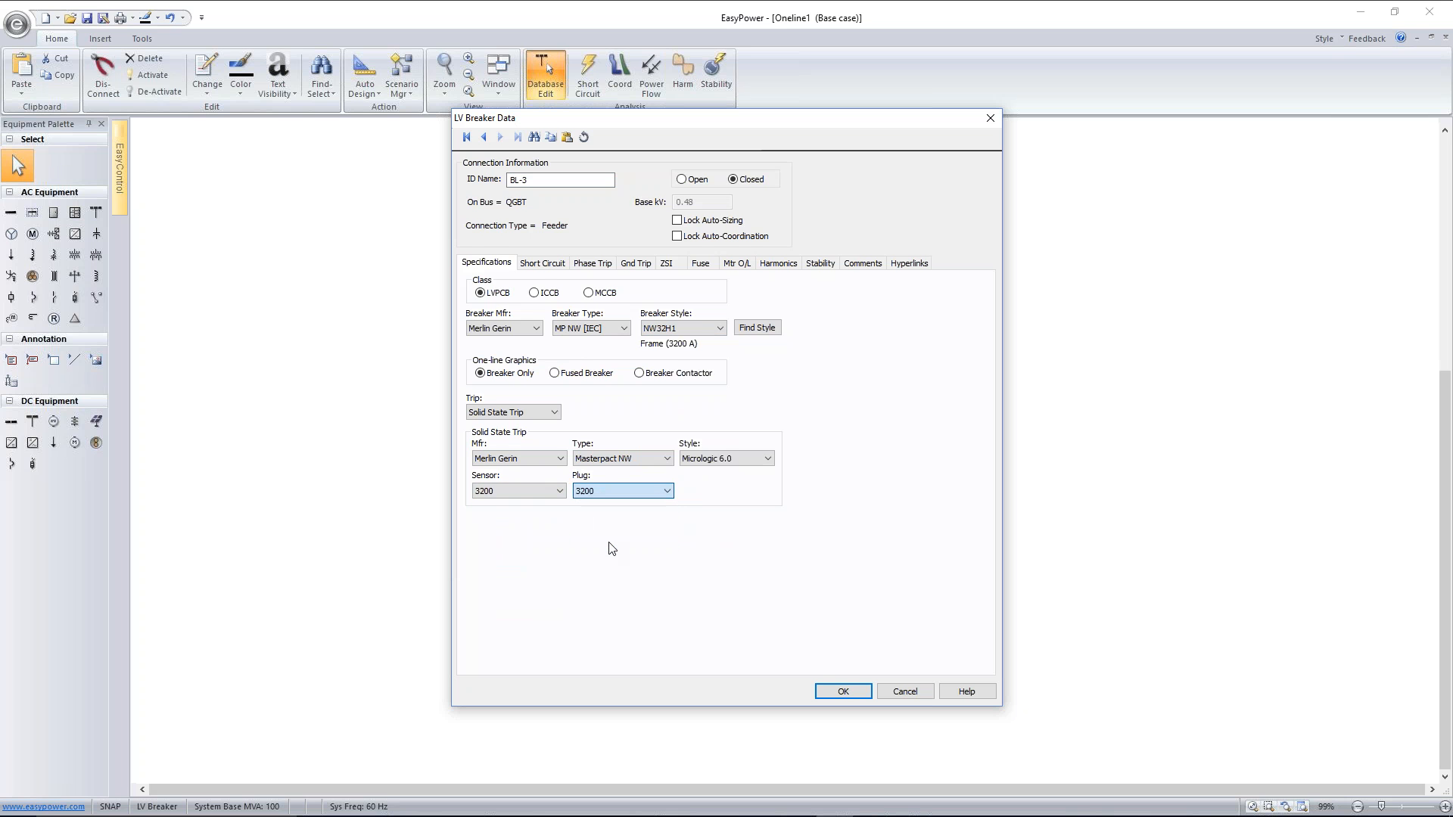
pyautogui.click(592, 265)
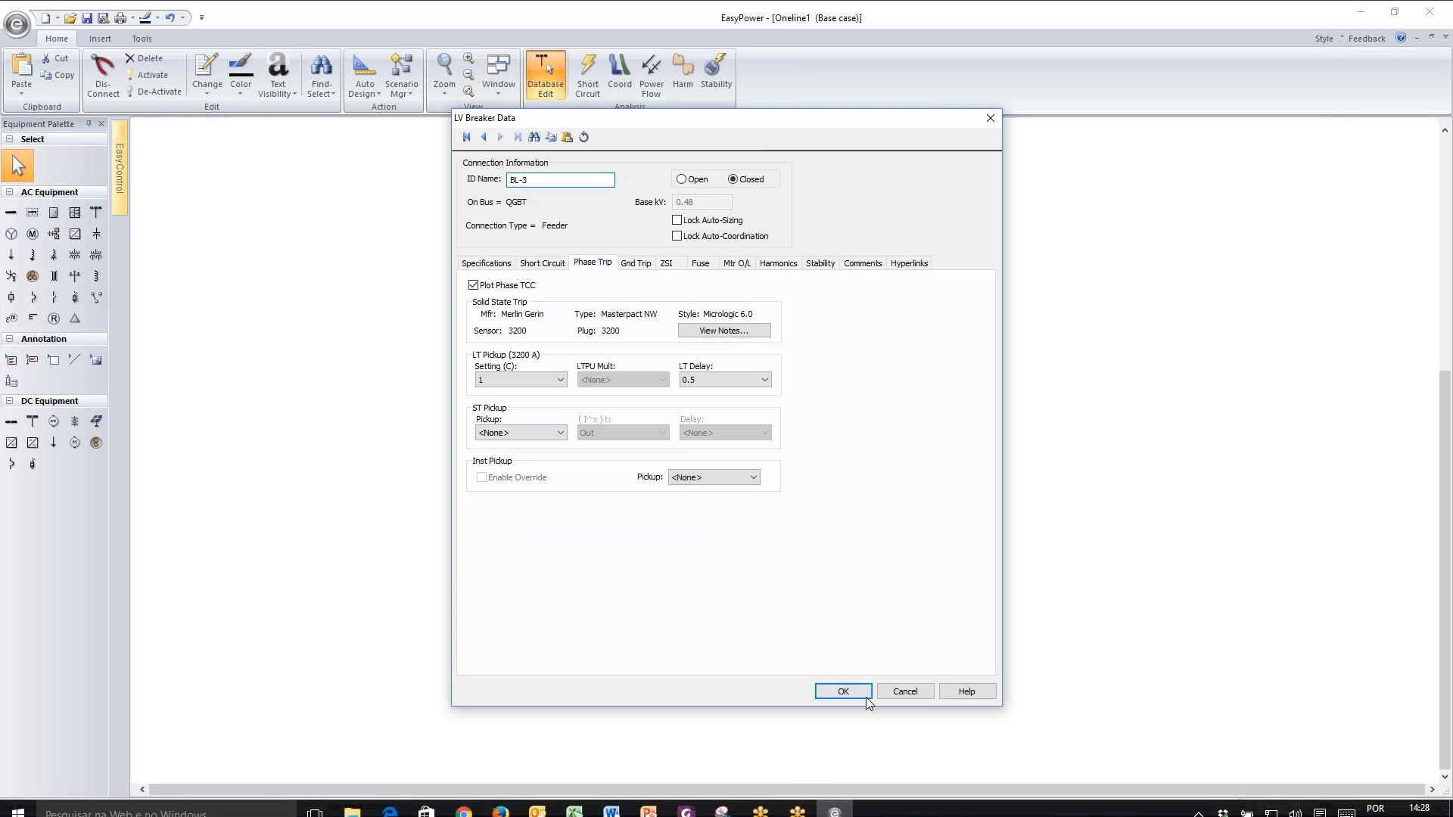
pyautogui.click(865, 696)
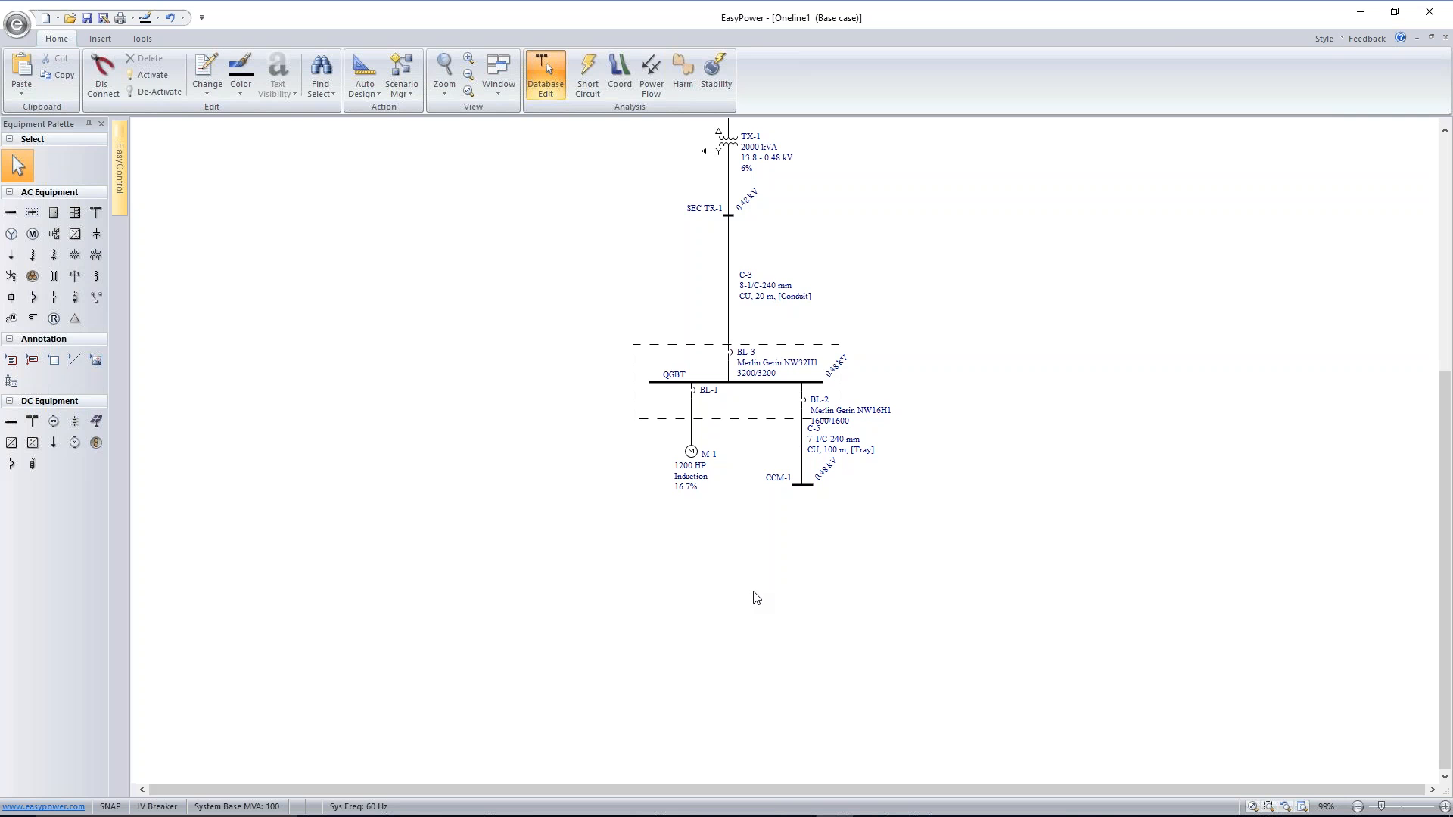
# Place an HV breaker on cable C-1 just above the CABINA bus
pyautogui.scroll(-2, 935, 205)
pyautogui.moveTo(971, 178); pyautogui.dragTo(902, 456)
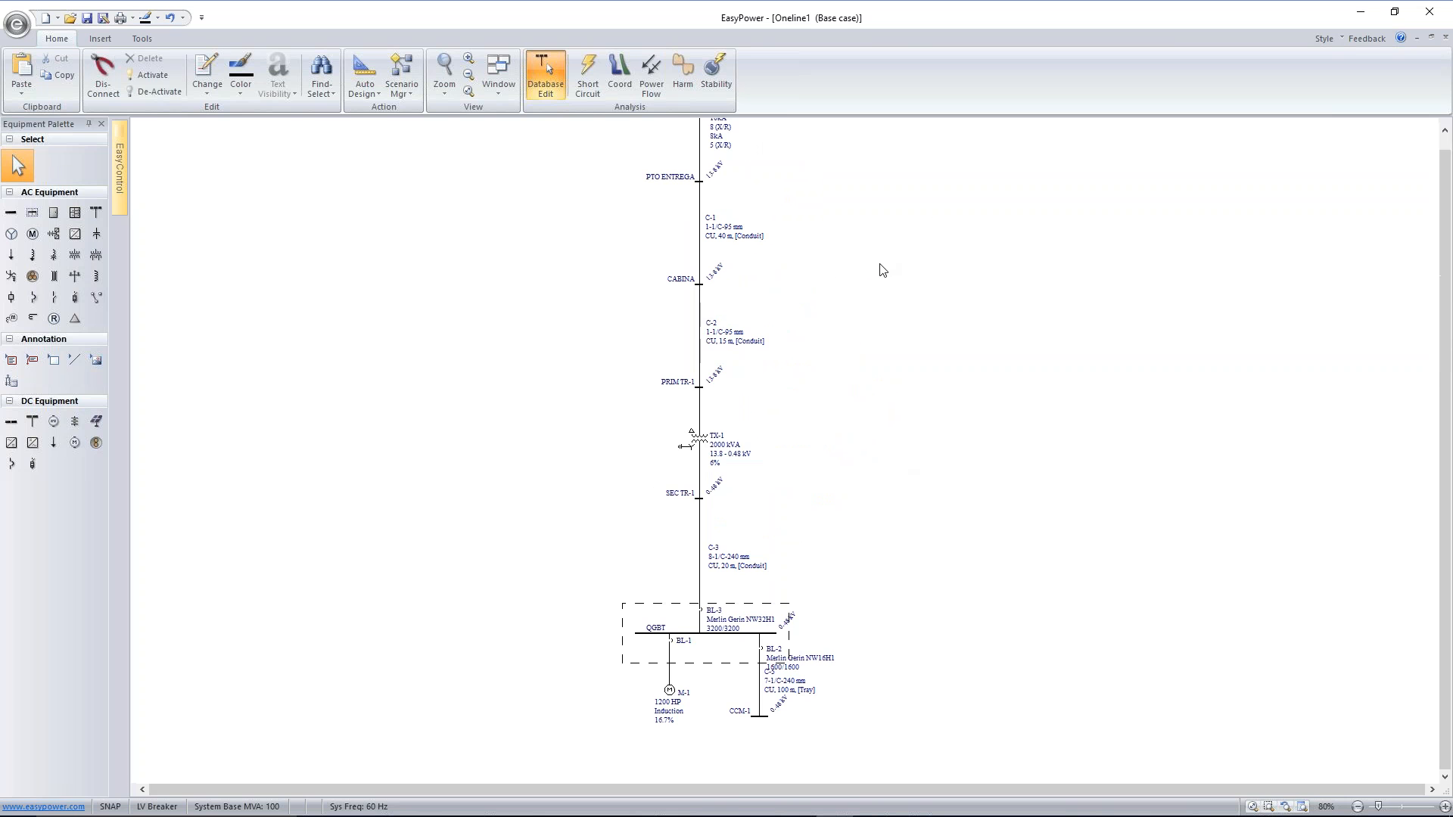
pyautogui.scroll(-1, 885, 238)
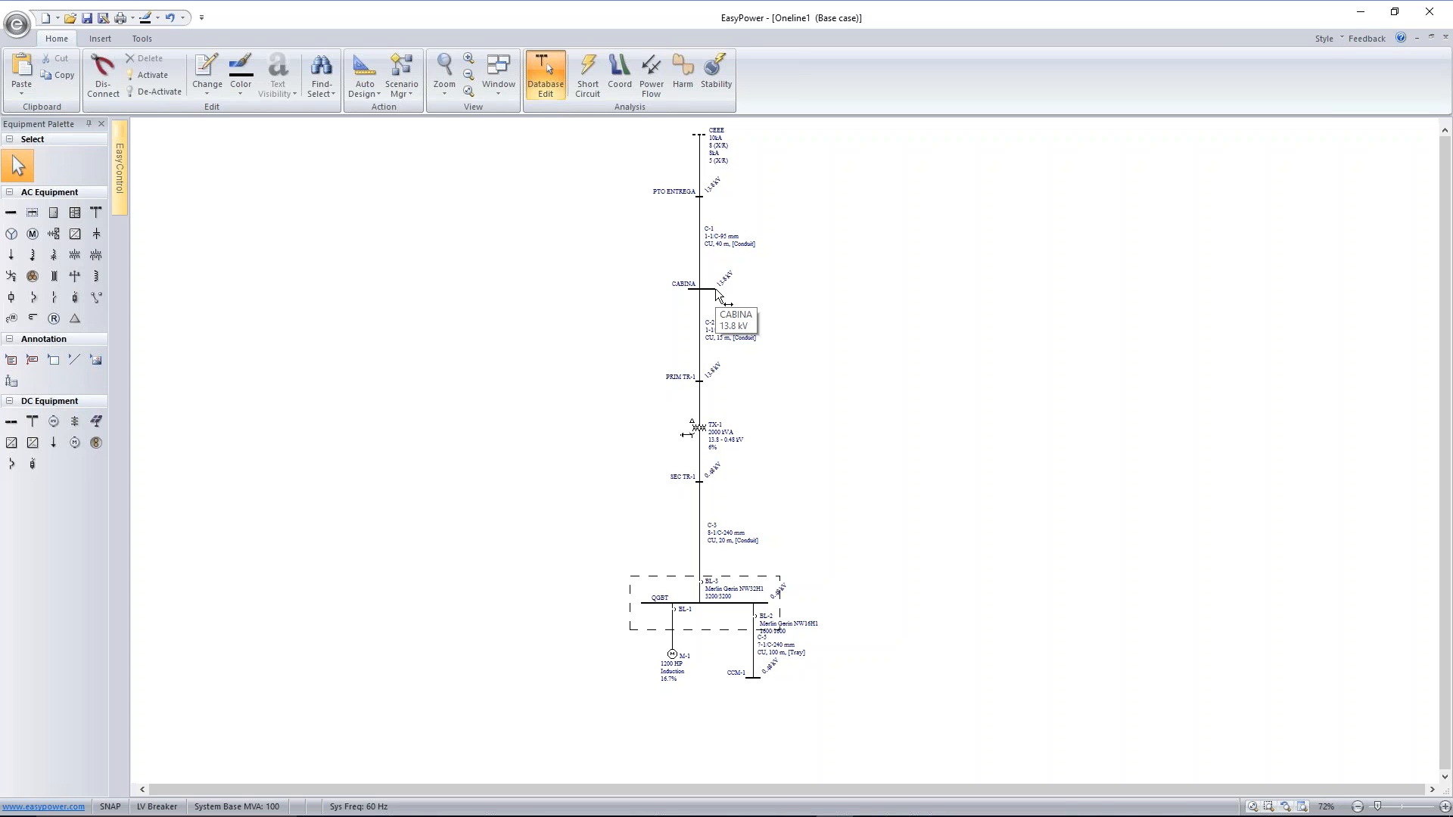
pyautogui.click(12, 298)
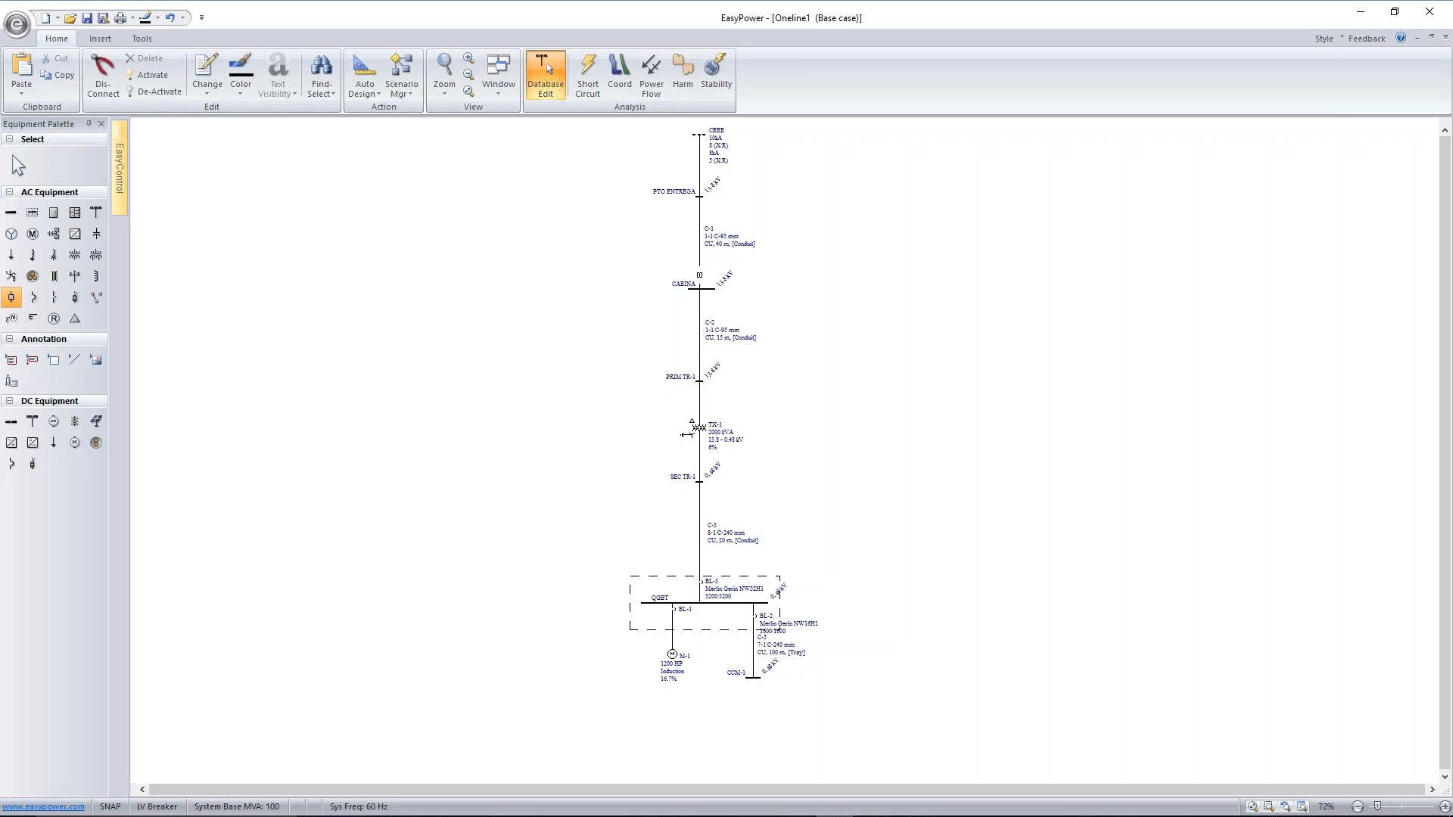
pyautogui.click(699, 276)
# Place a relay beside cable C-1 and connect its current transformer to the cable just above breaker BH-1
pyautogui.click(54, 318)
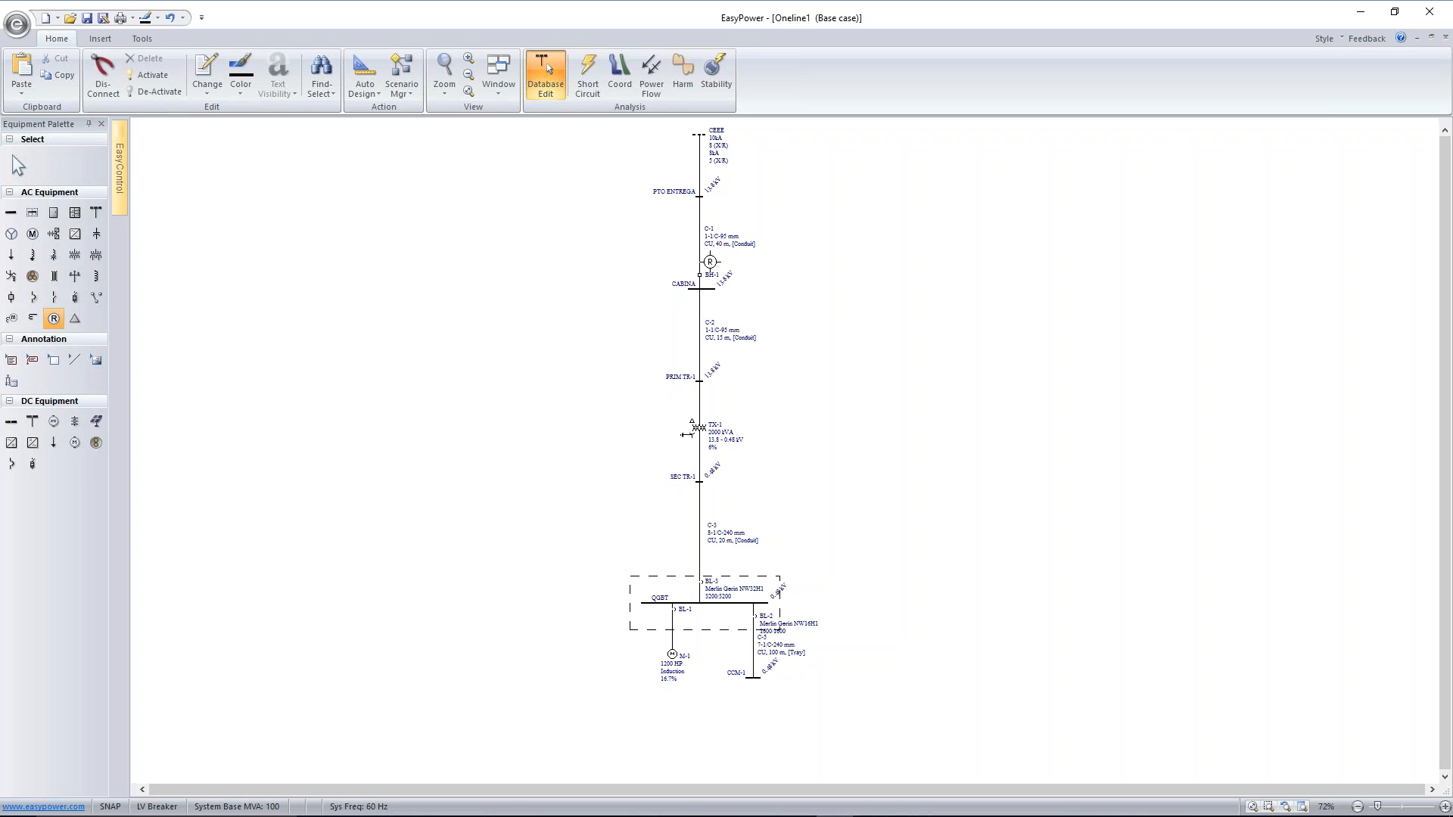
pyautogui.click(710, 261)
pyautogui.scroll(1, 711, 268)
pyautogui.scroll(5, 712, 273)
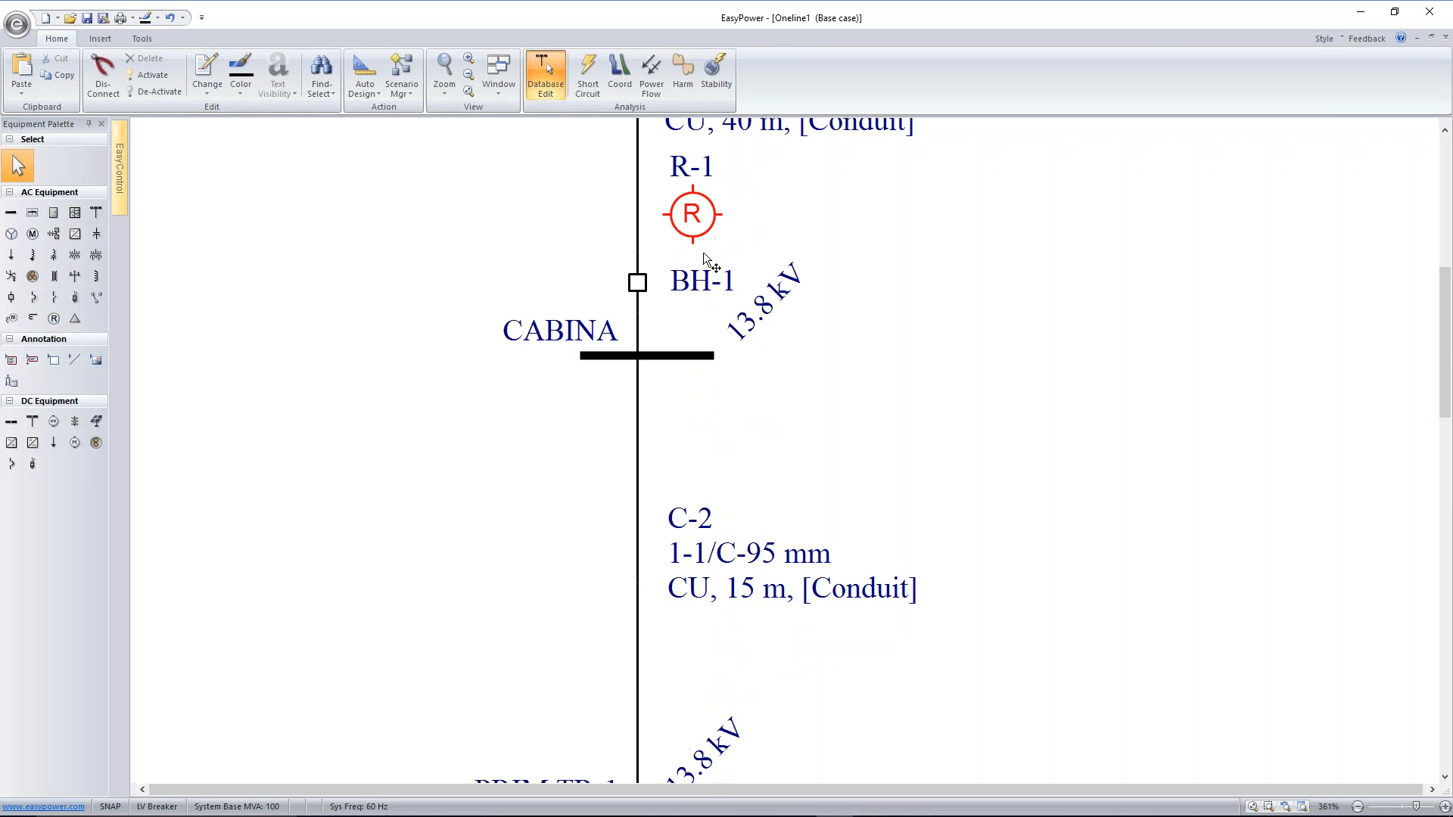
pyautogui.moveTo(709, 351); pyautogui.dragTo(684, 352)
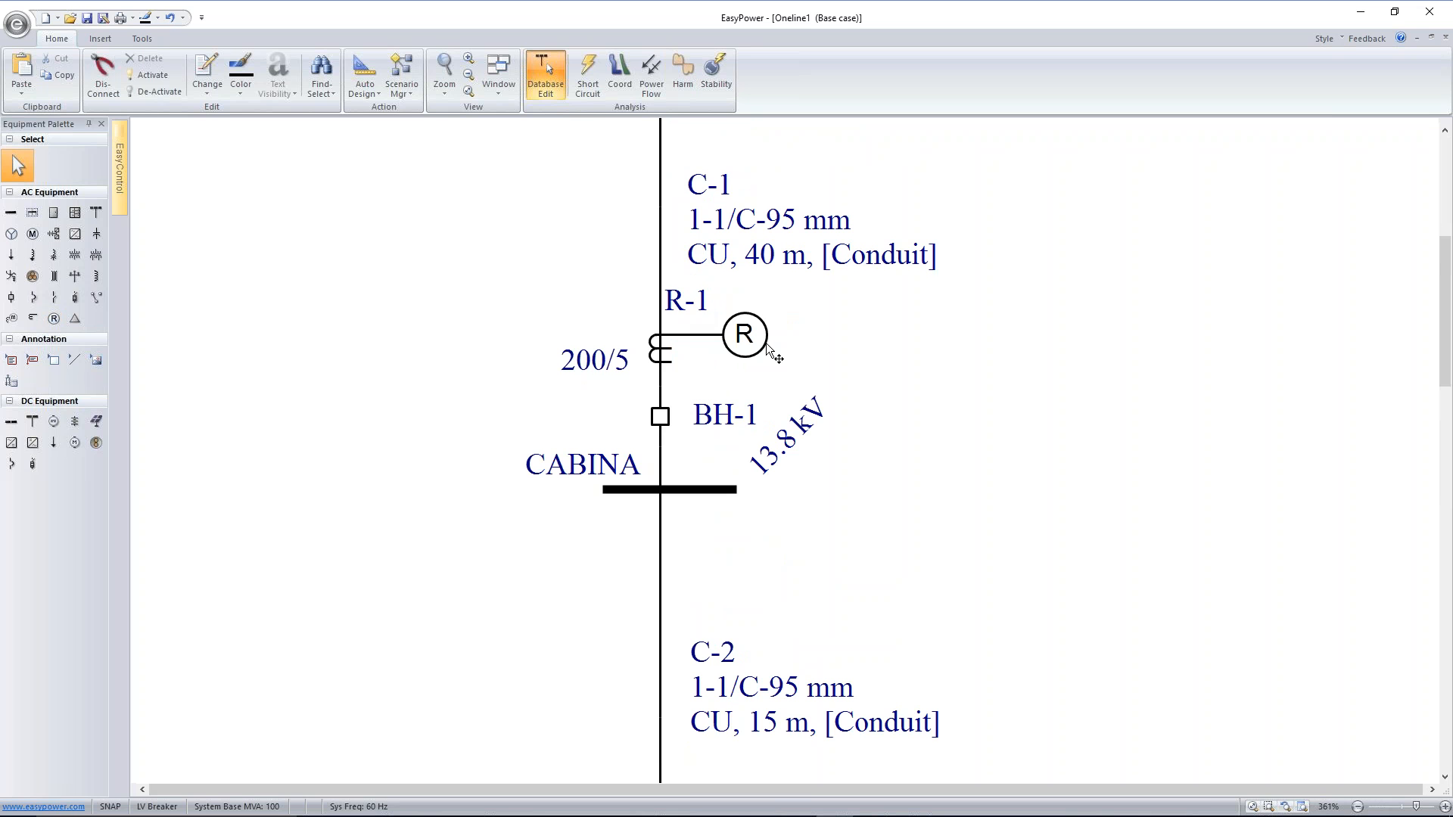
# Move cable C-1's data label upward and position the relay's R-1 label directly above its symbol
pyautogui.moveTo(796, 246); pyautogui.dragTo(811, 182)
pyautogui.moveTo(707, 293); pyautogui.dragTo(767, 279)
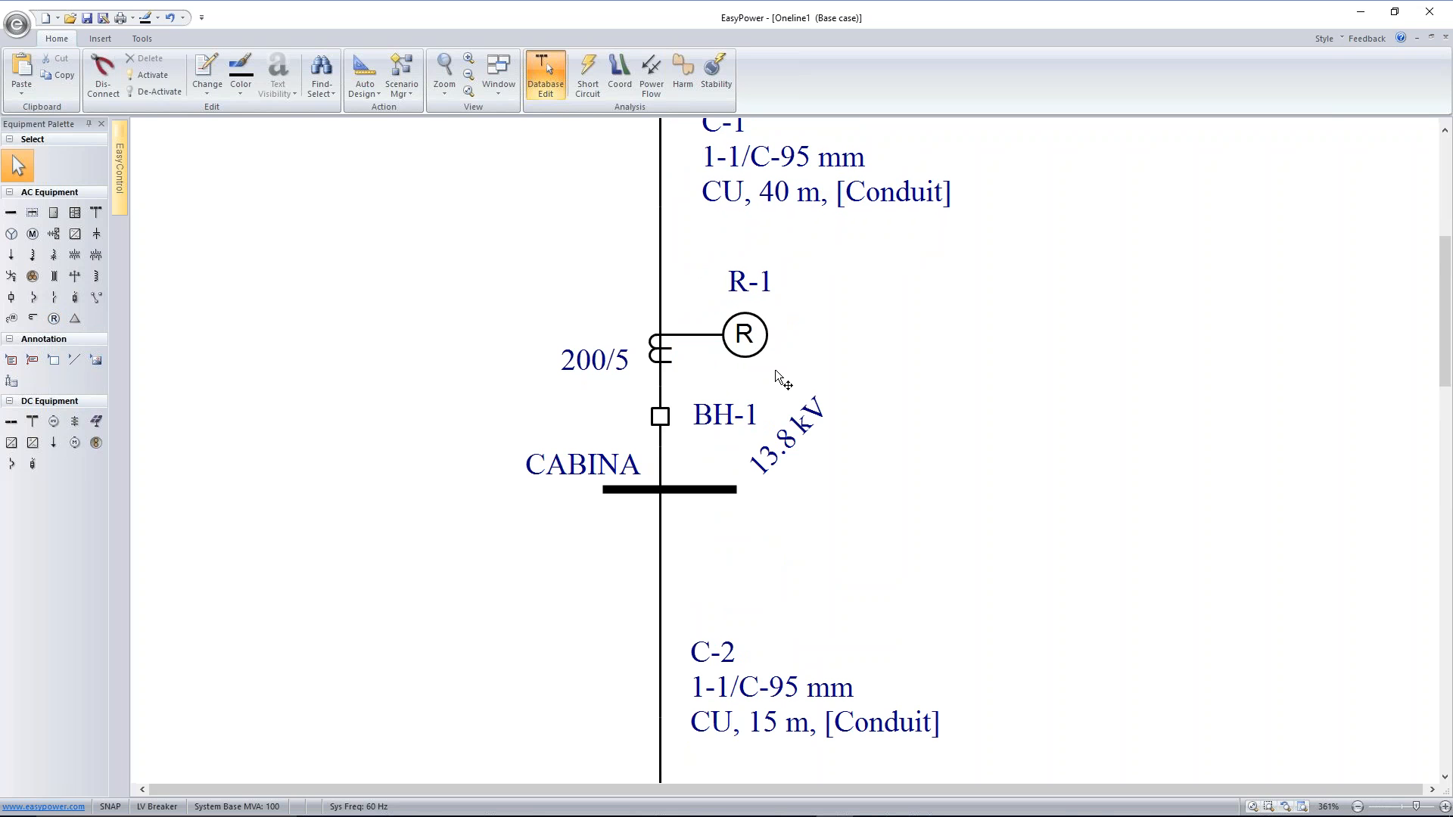
pyautogui.scroll(-8, 775, 369)
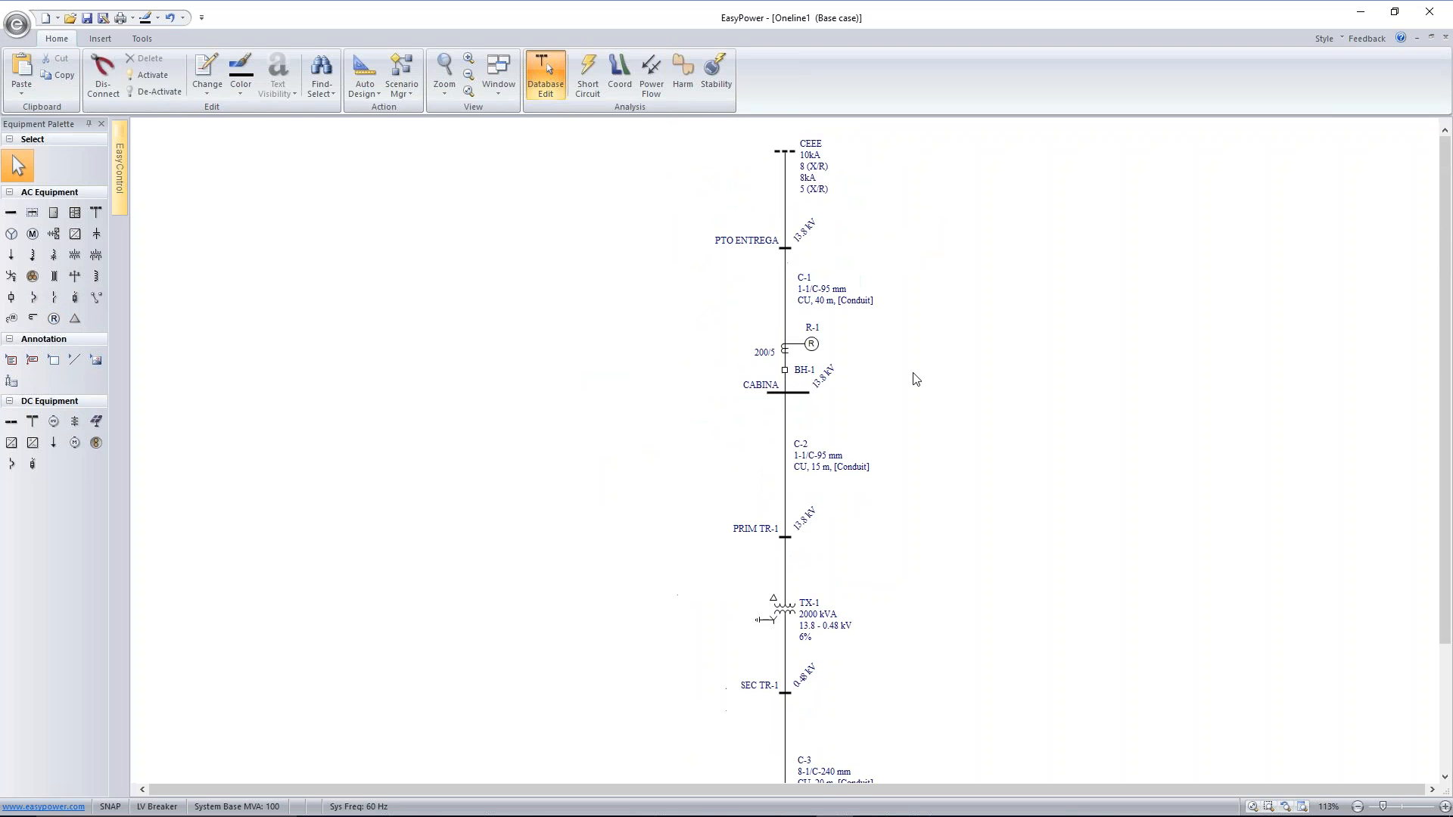
pyautogui.scroll(-1, 913, 374)
pyautogui.scroll(1, 973, 392)
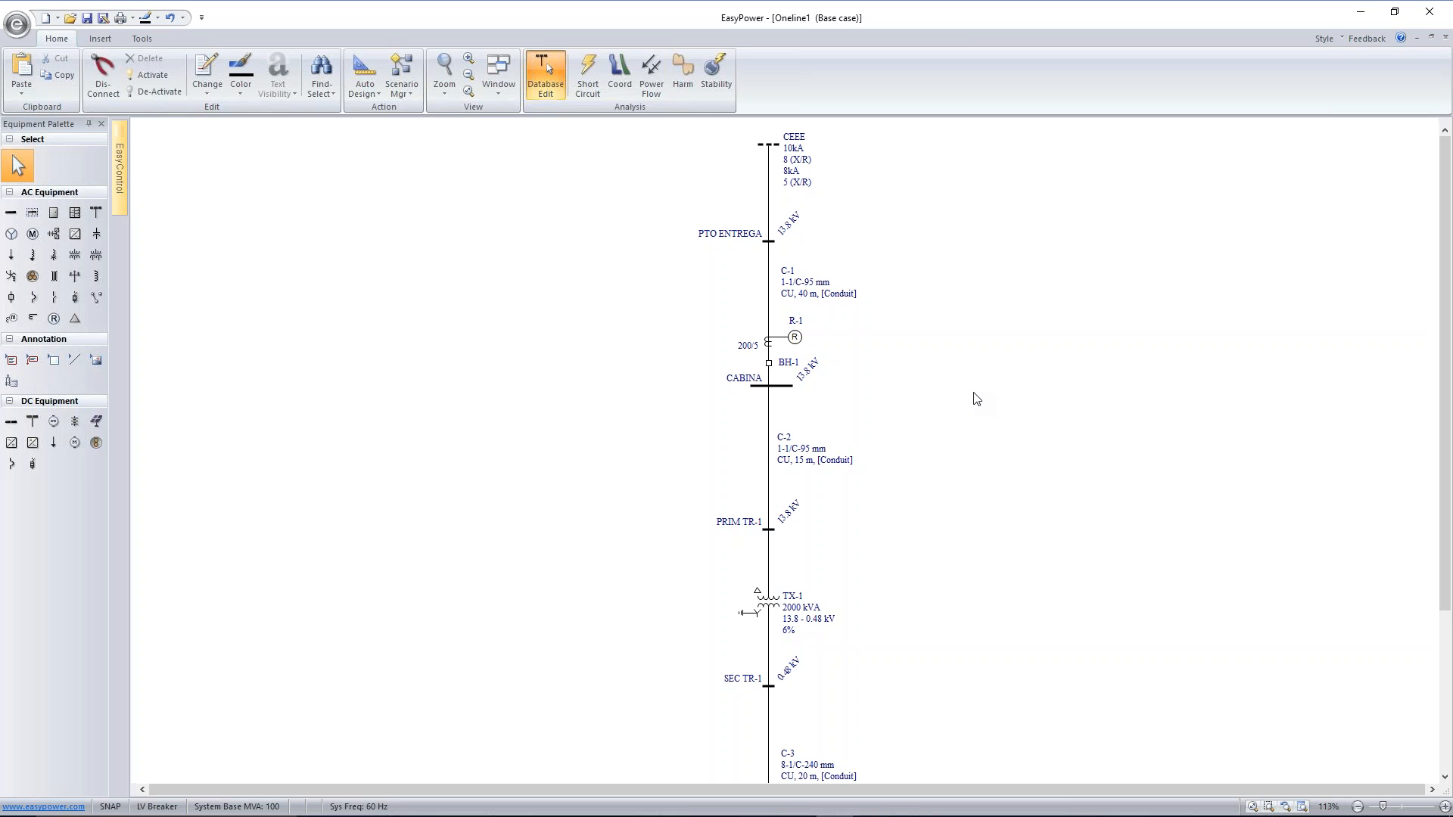
# Set relay R-1's manufacturer to Merlin Gerin and its type to Sepam 1000+S42
pyautogui.click(794, 338)
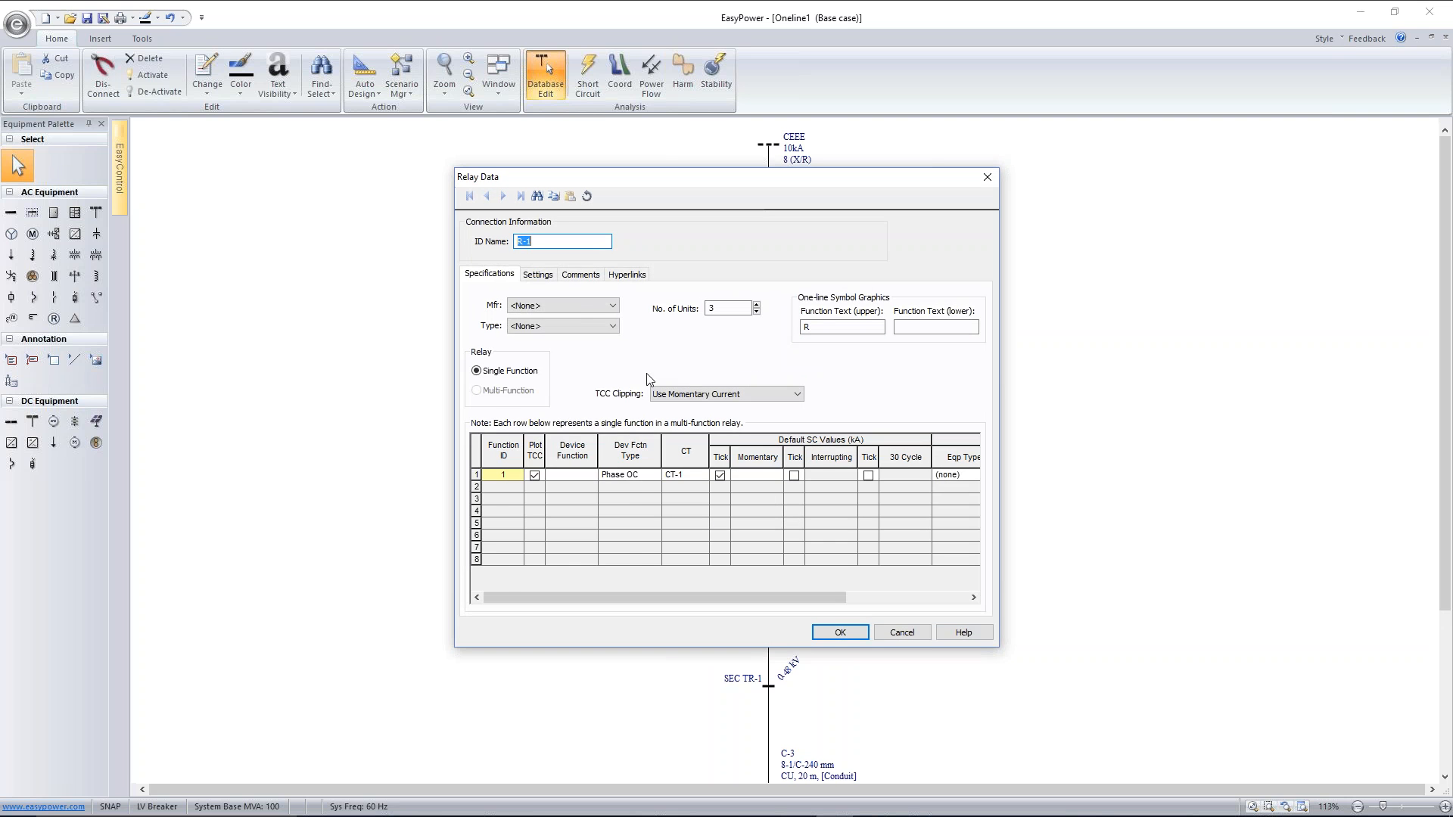
pyautogui.click(575, 304)
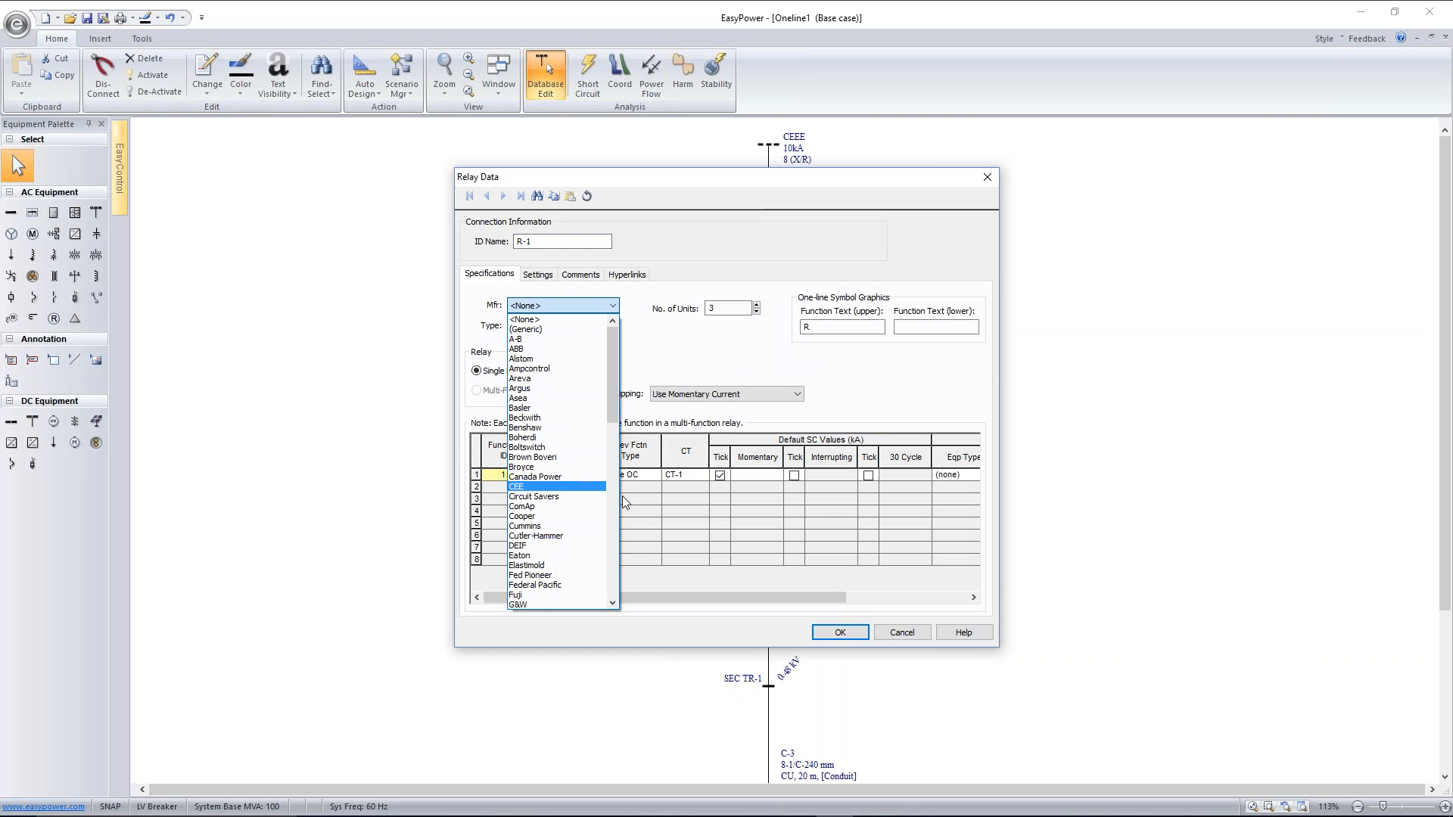
pyautogui.click(612, 500)
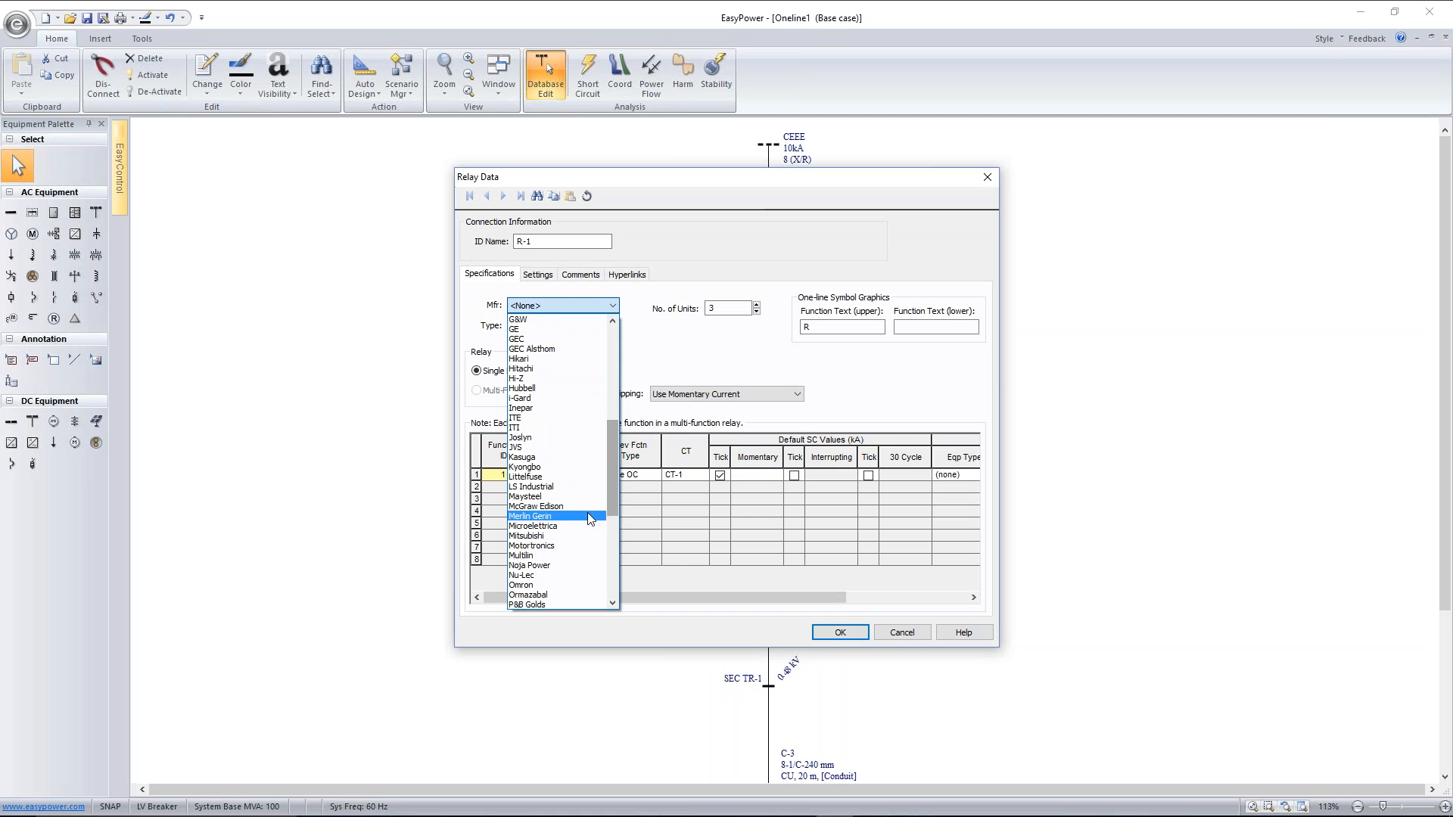
pyautogui.click(583, 520)
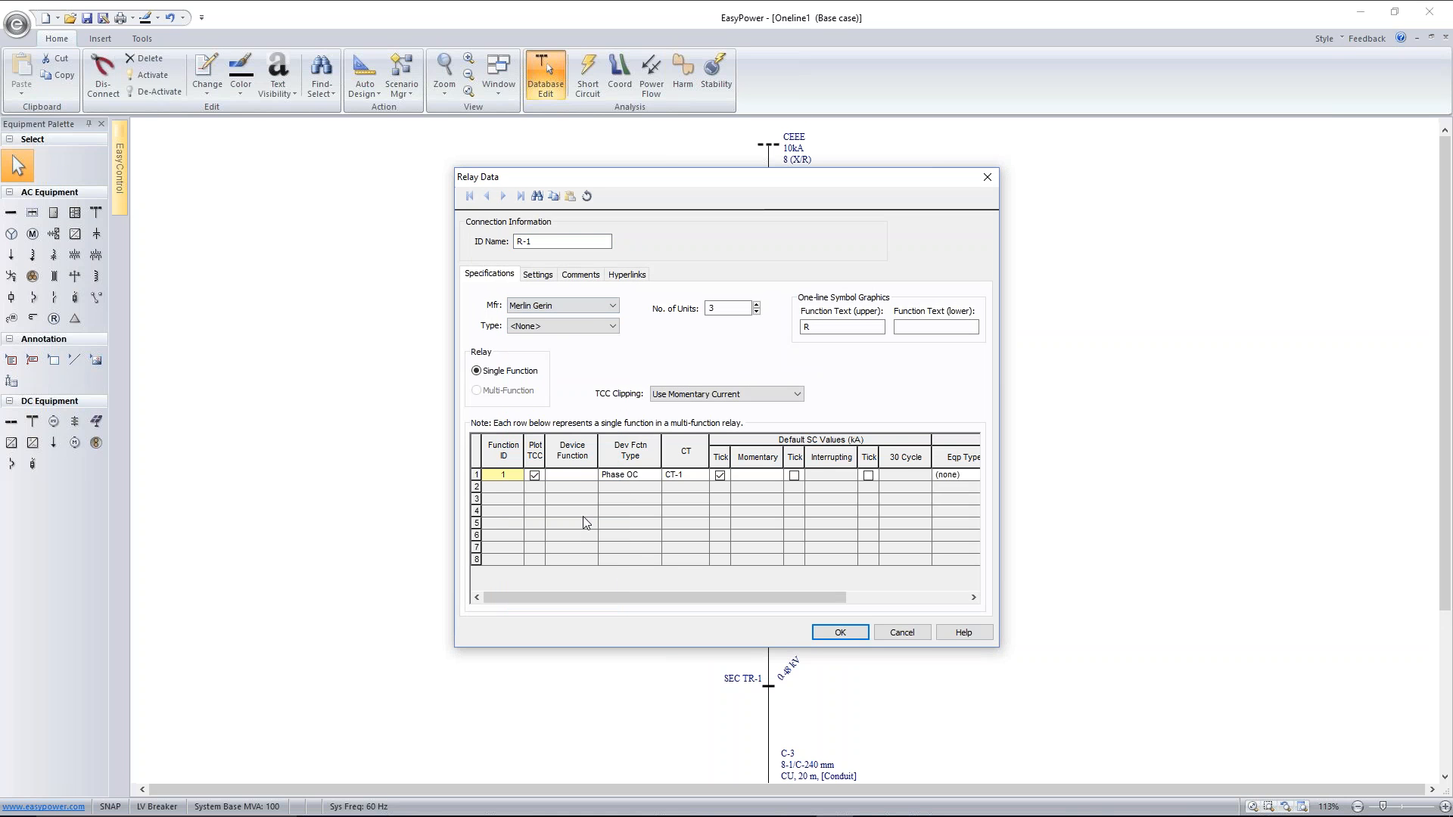
pyautogui.click(593, 327)
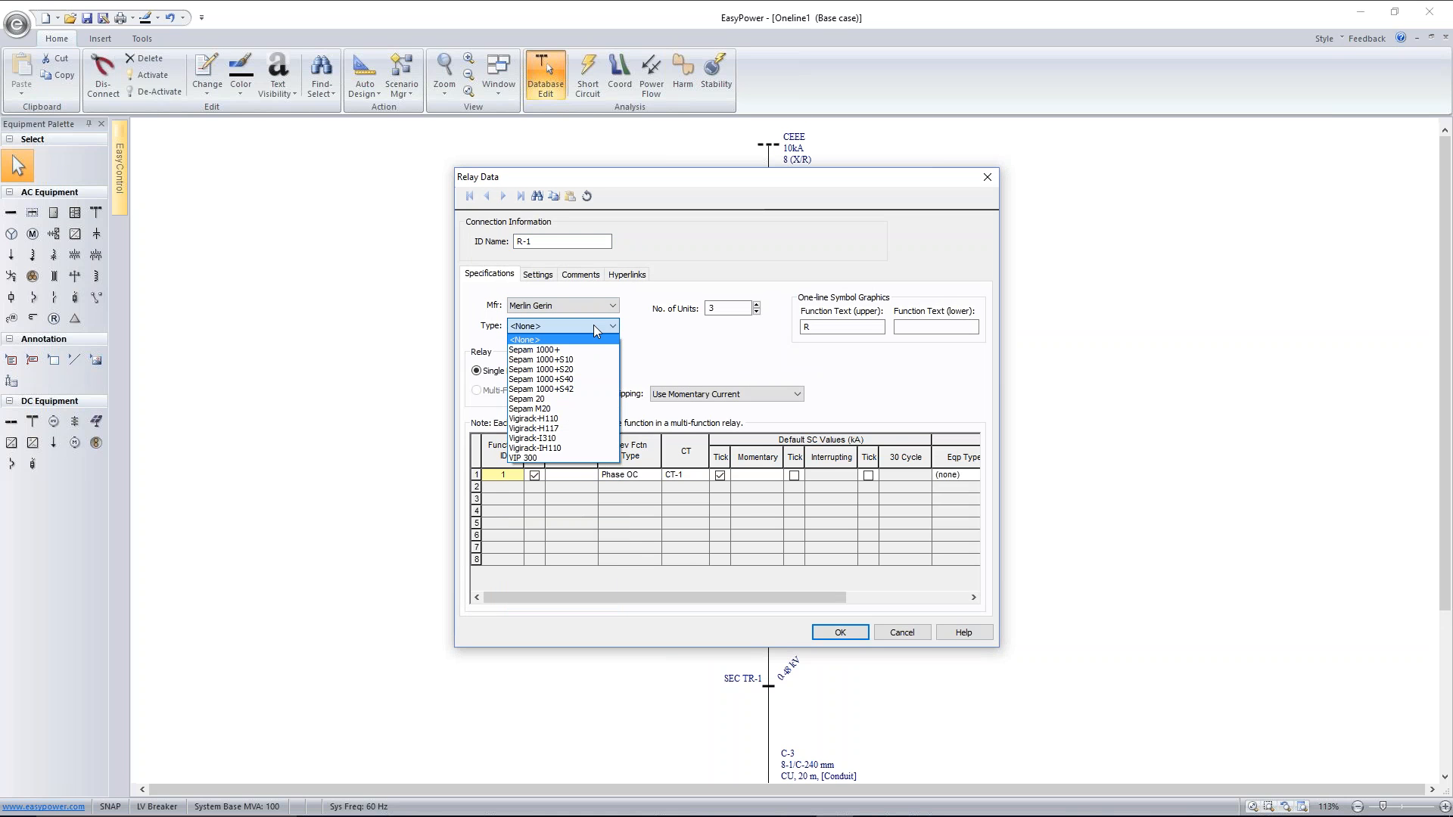
pyautogui.click(595, 388)
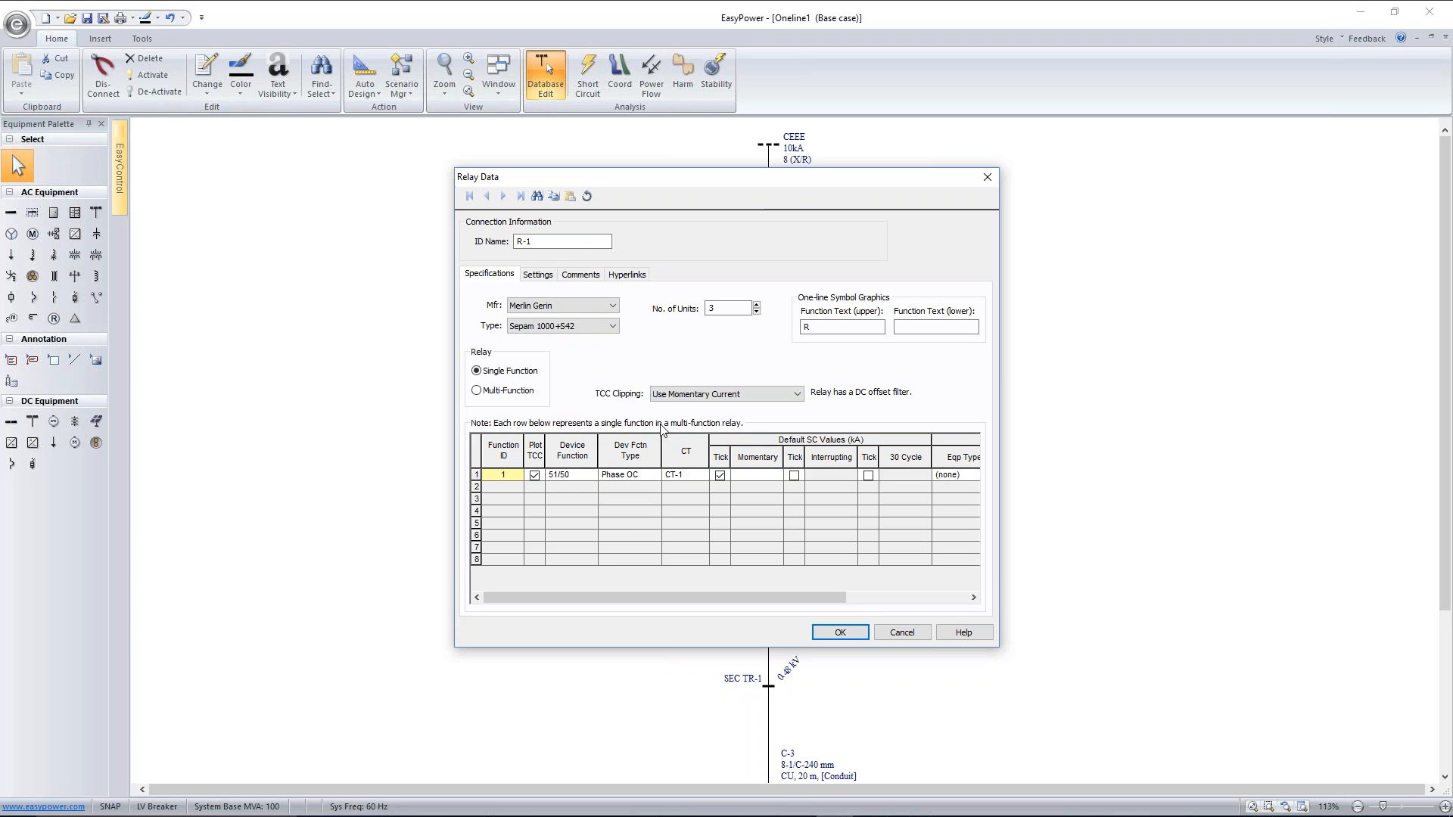
# Set relay R-1's Is range to 0.1-2.4 and its Is setting to 0.63
pyautogui.click(548, 276)
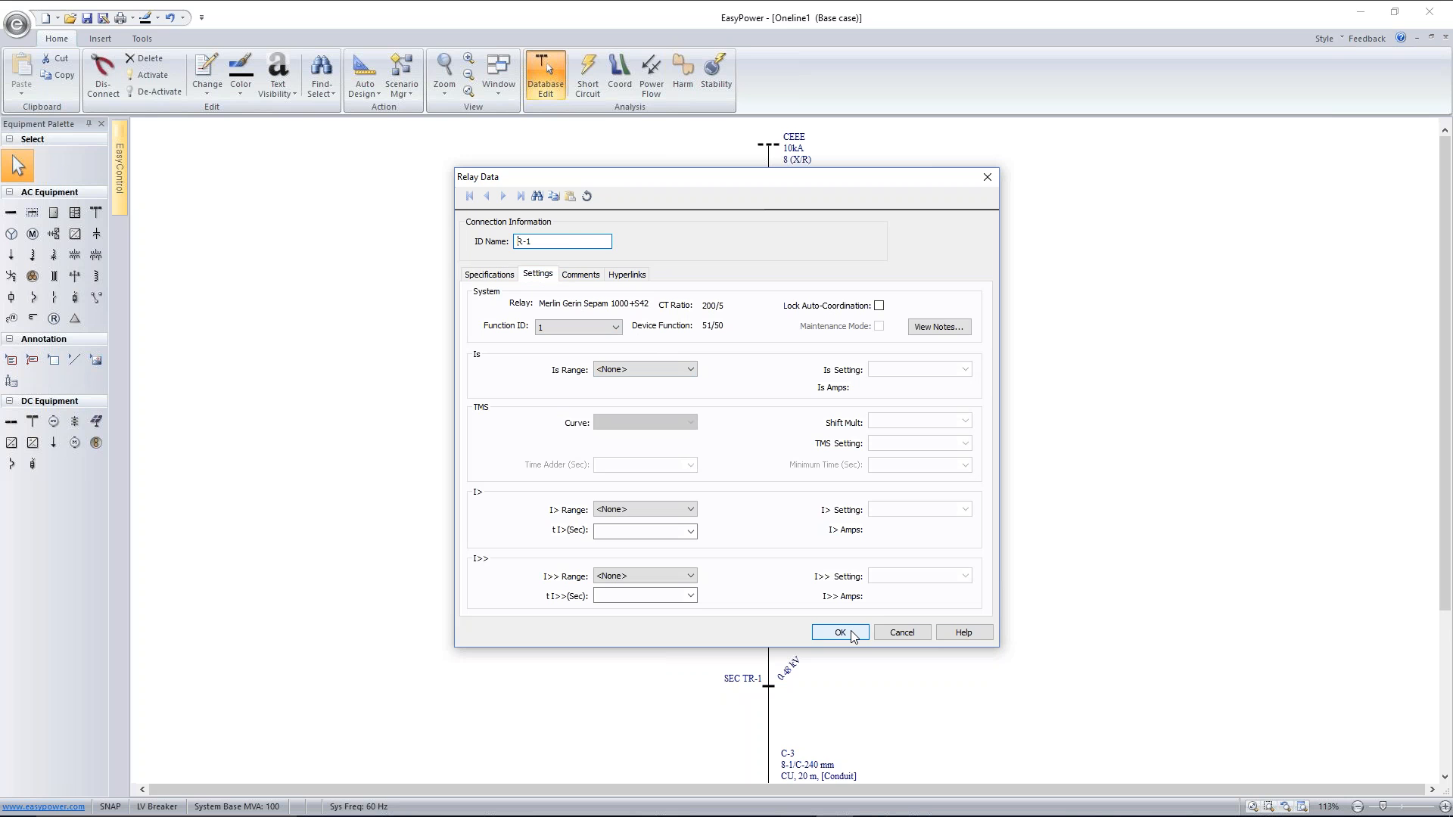
pyautogui.click(674, 368)
pyautogui.click(666, 390)
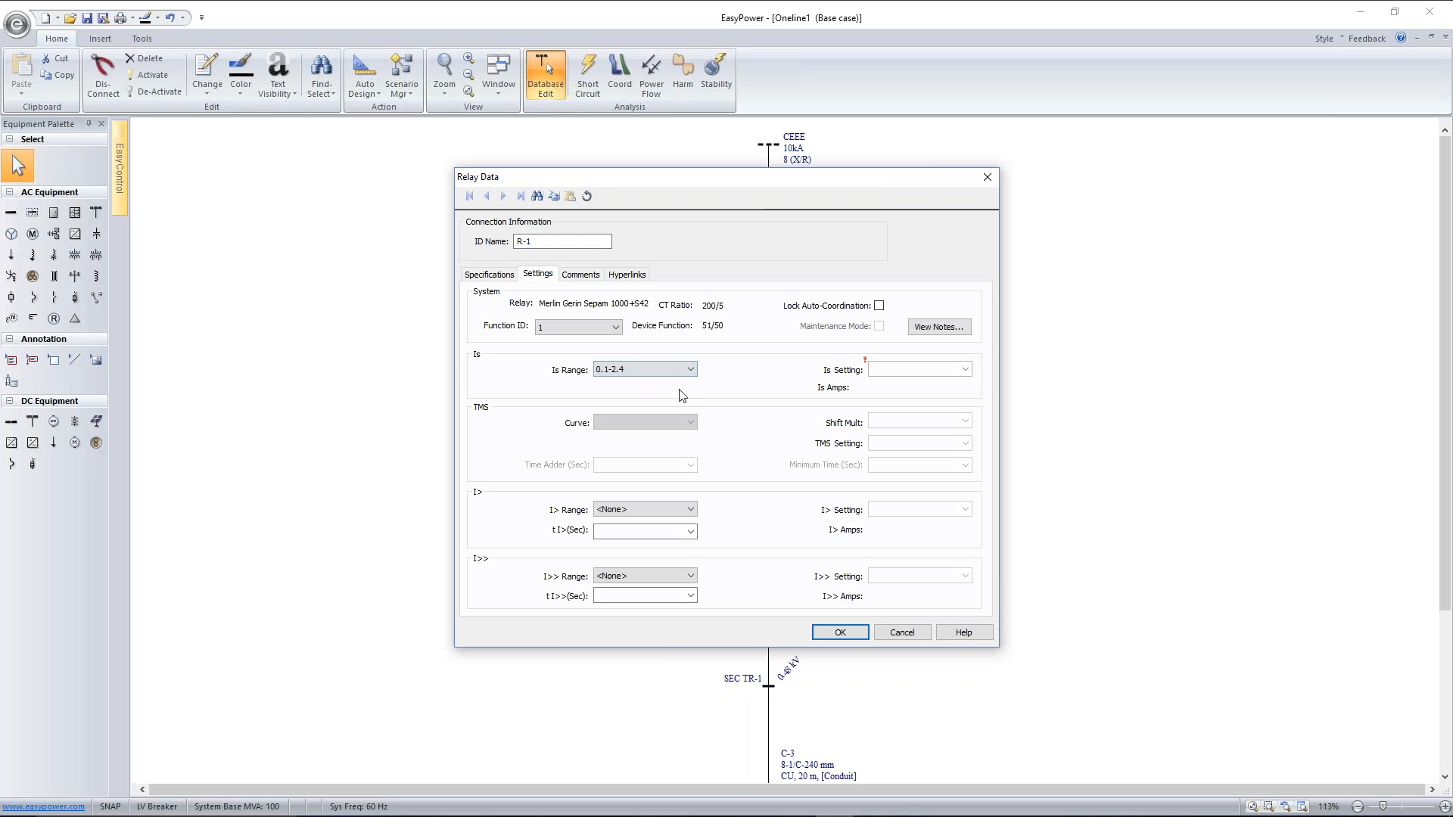
pyautogui.click(898, 370)
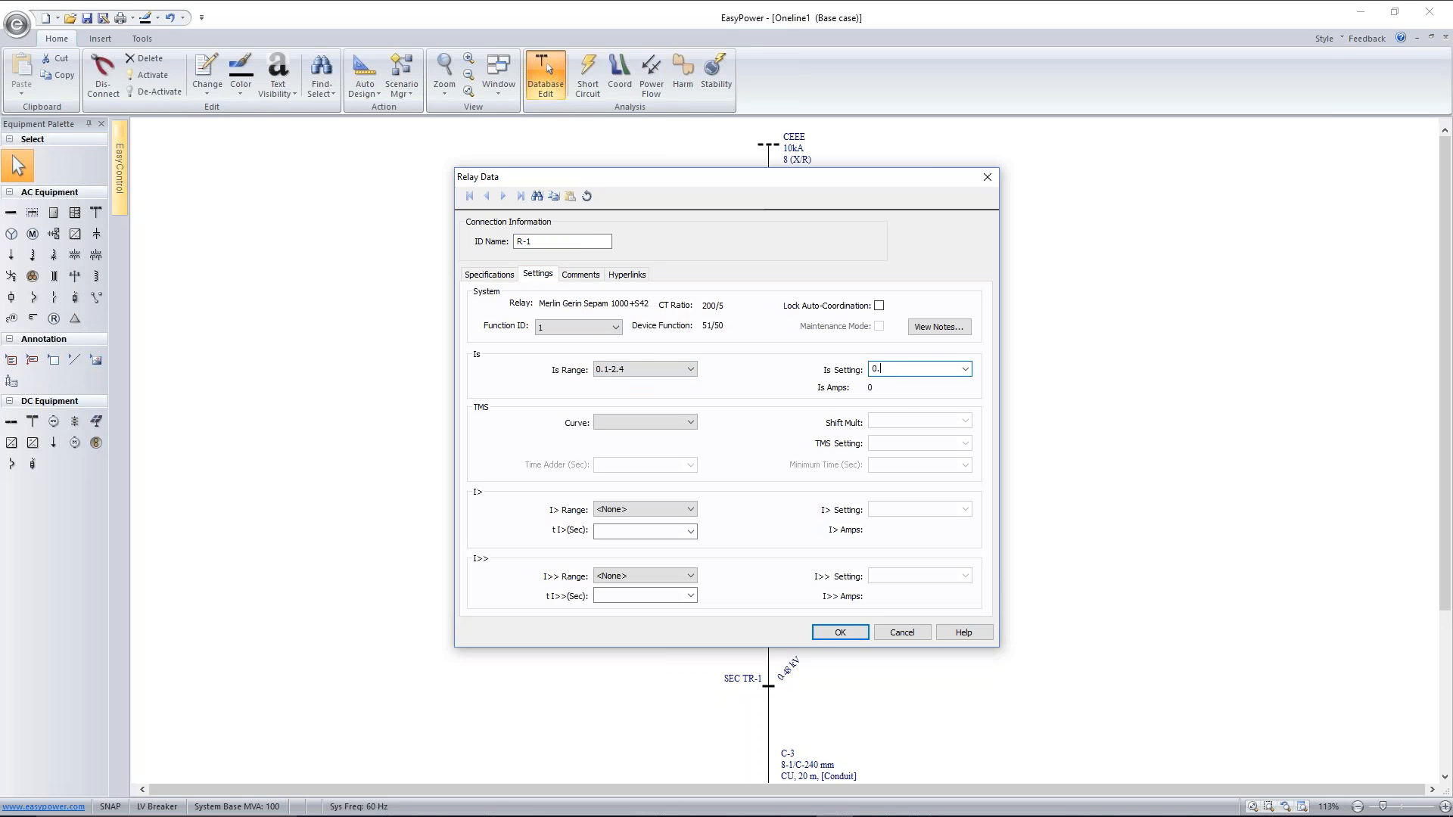
pyautogui.write('0.63')
# Choose the IEC-VIT/B curve for relay R-1 and set its TMS to 0.26
pyautogui.click(690, 423)
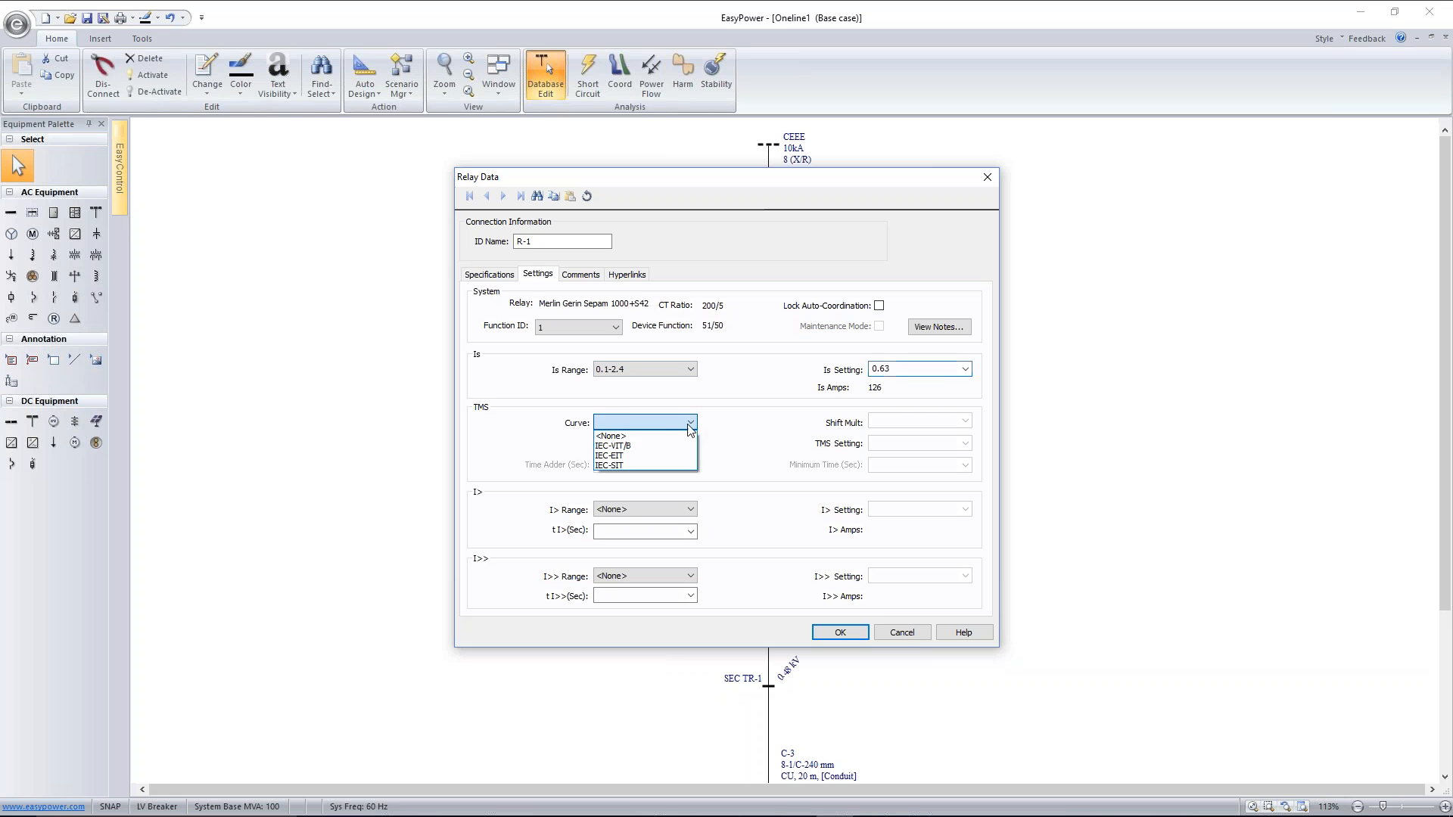
pyautogui.click(643, 457)
pyautogui.click(896, 446)
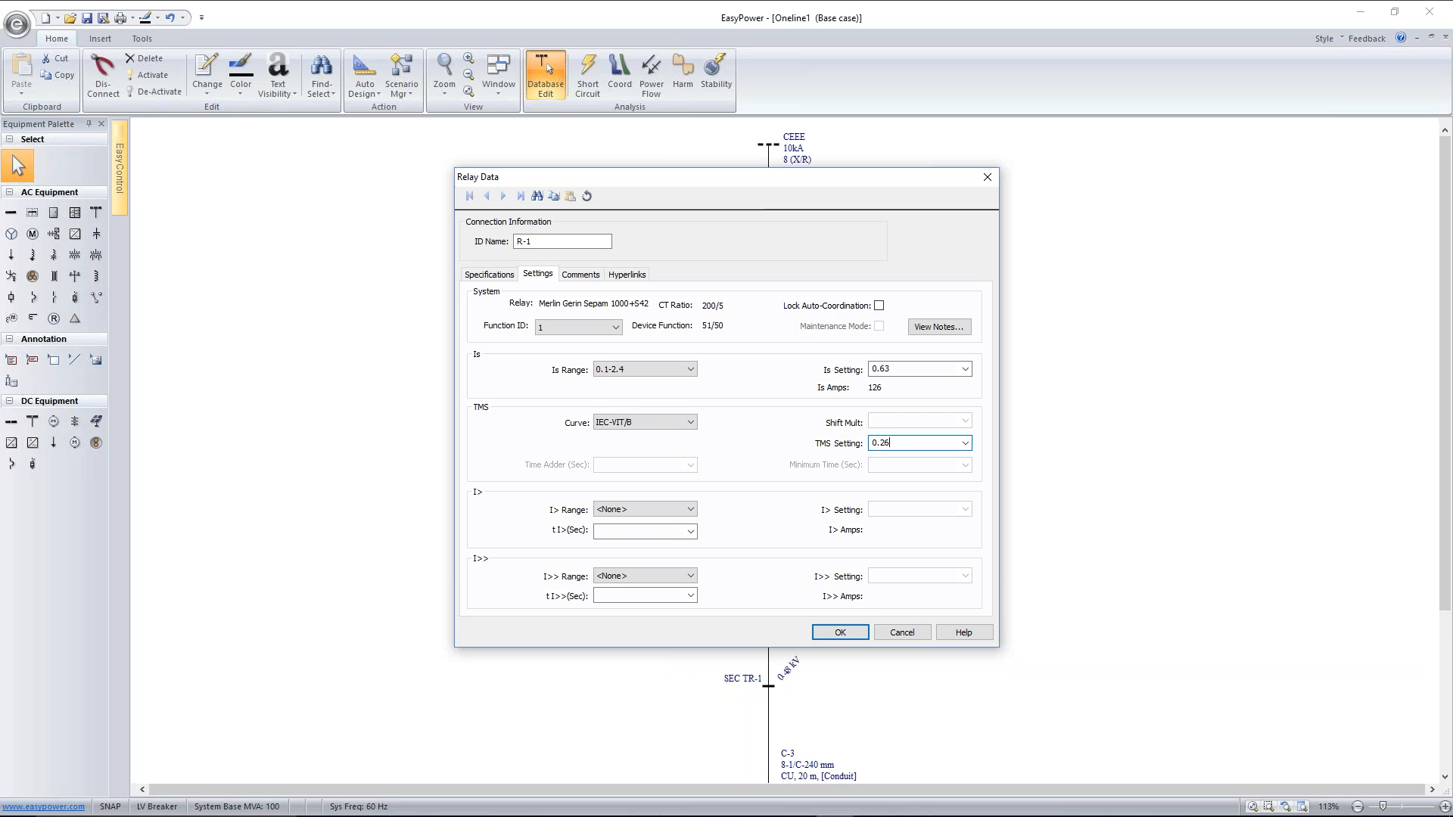
# Set relay R-1's I>> range to 0.1-24, fill in the I>> setting, and save the relay data
pyautogui.click(690, 576)
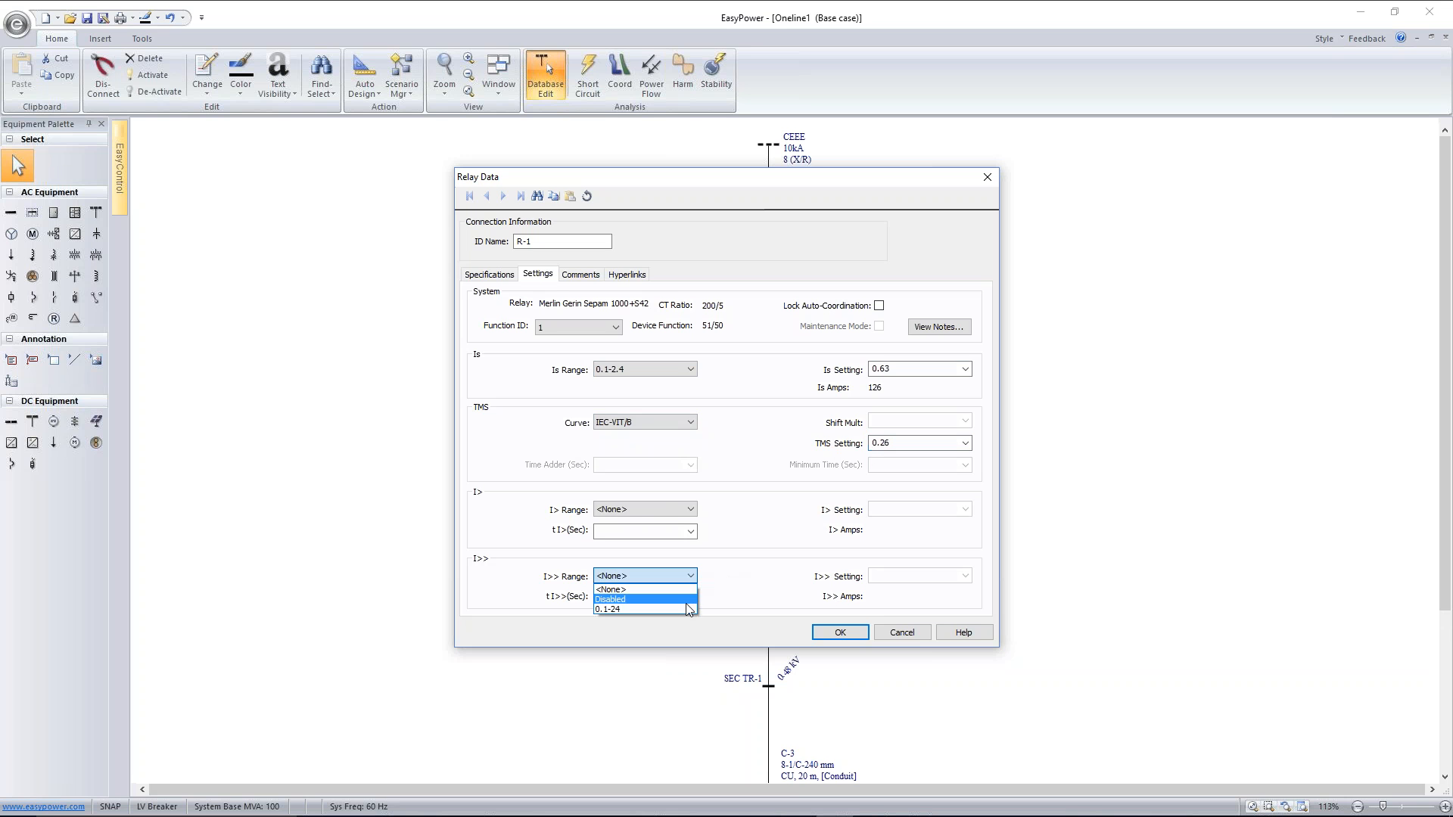
pyautogui.click(677, 609)
pyautogui.click(889, 577)
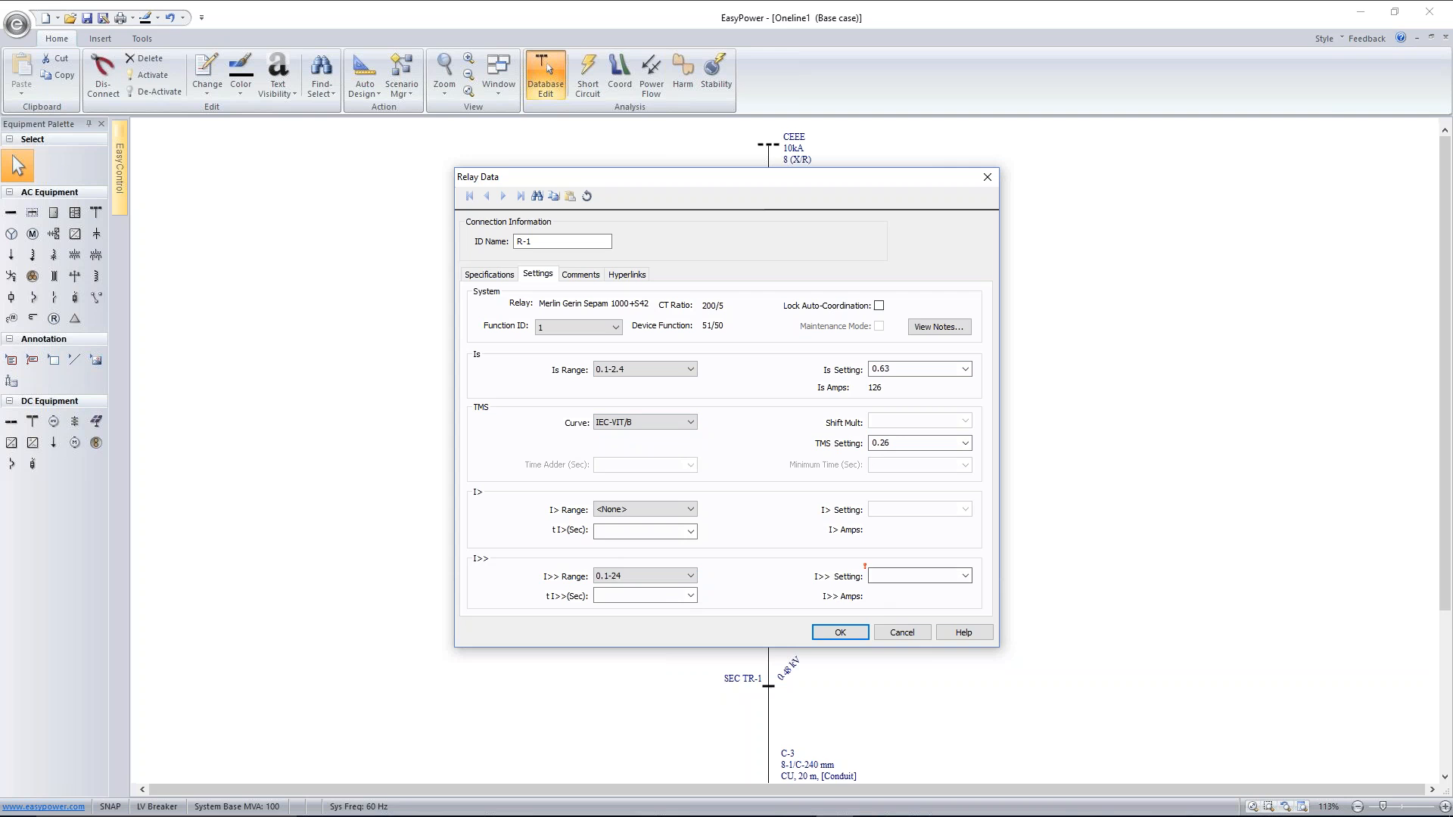
pyautogui.click(861, 637)
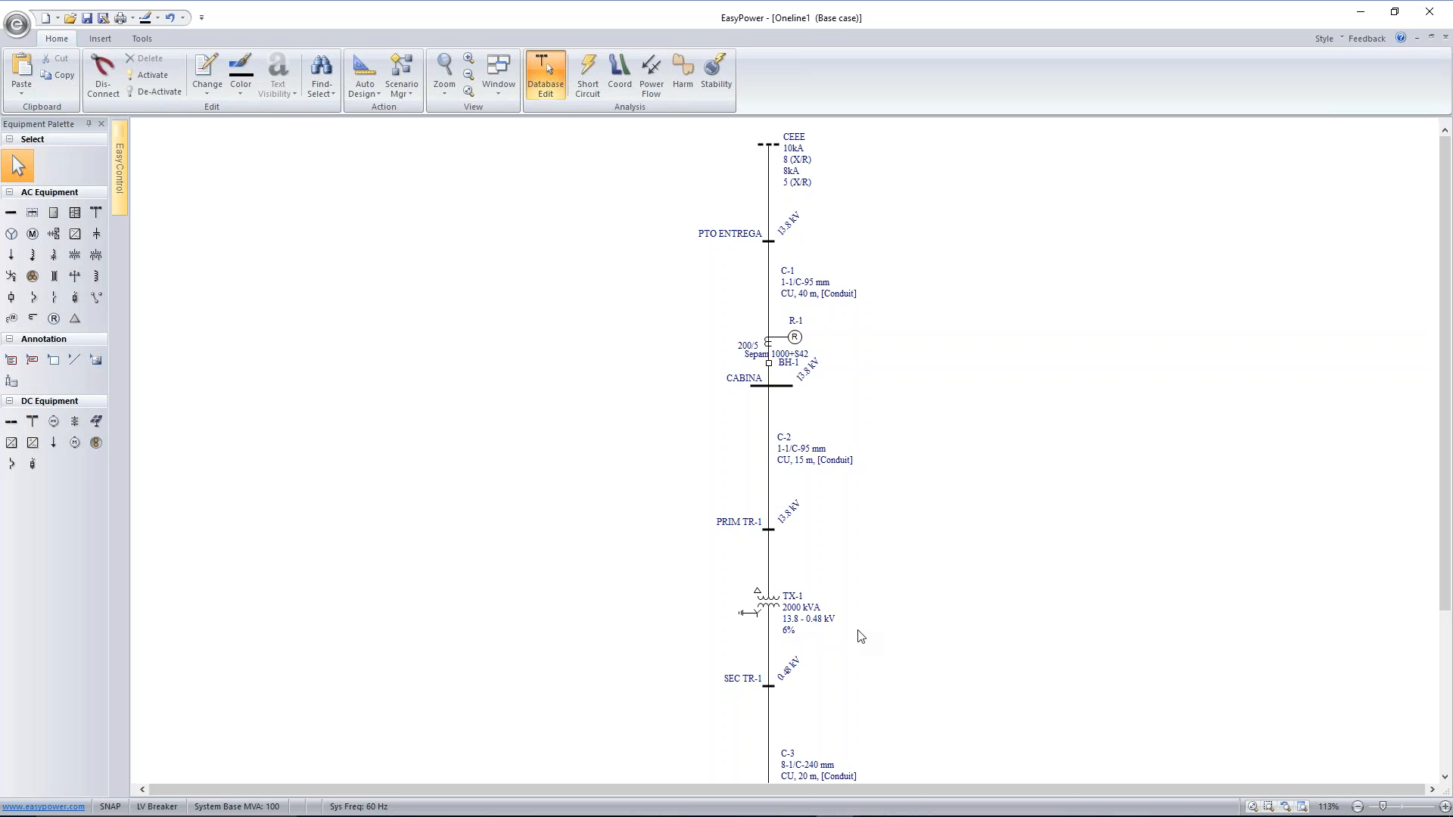
# Move relay R-1 farther right and slightly up so its Sepam label clears breaker BH-1
pyautogui.moveTo(798, 340); pyautogui.dragTo(836, 338)
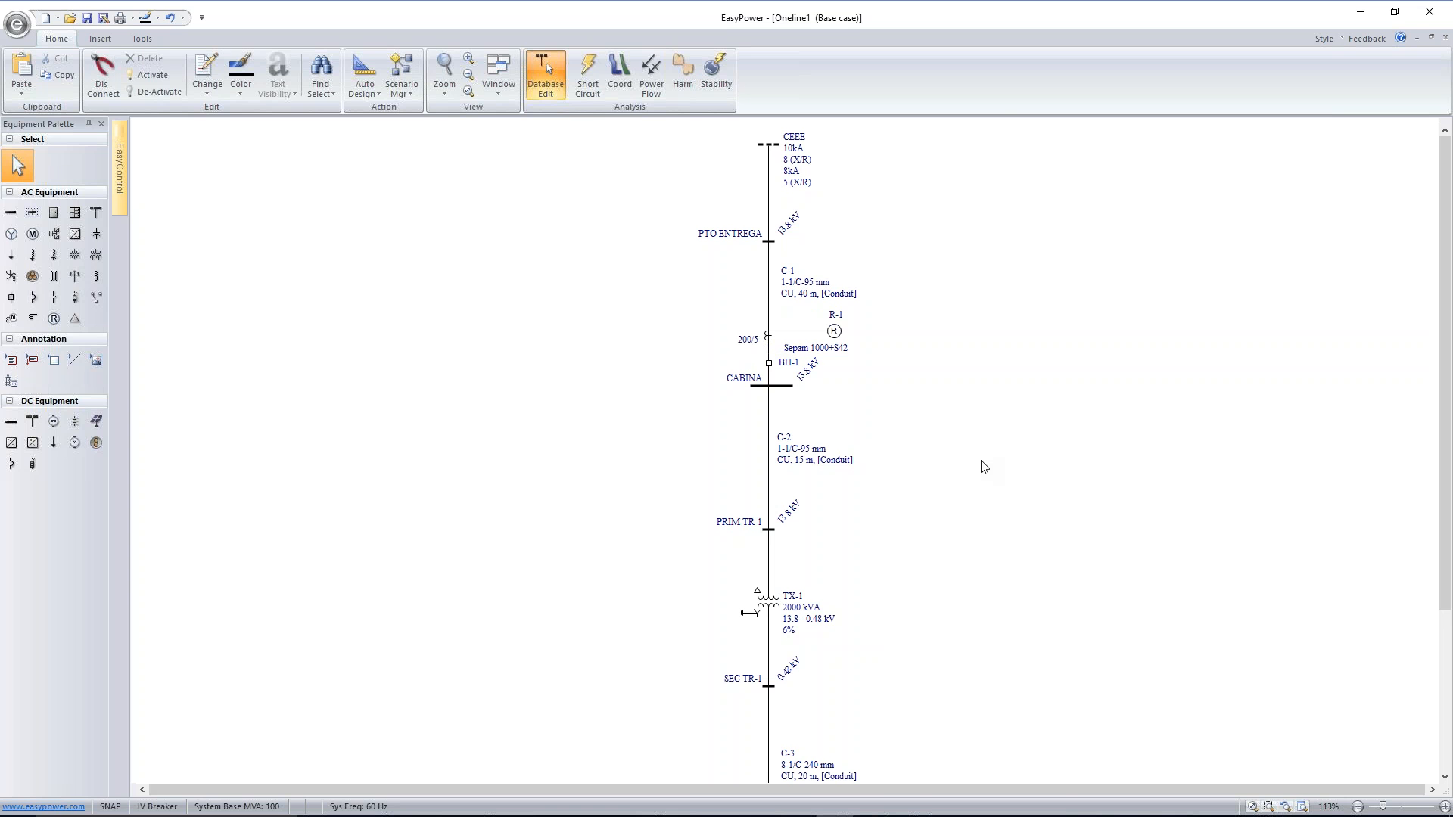
pyautogui.scroll(-3, 983, 467)
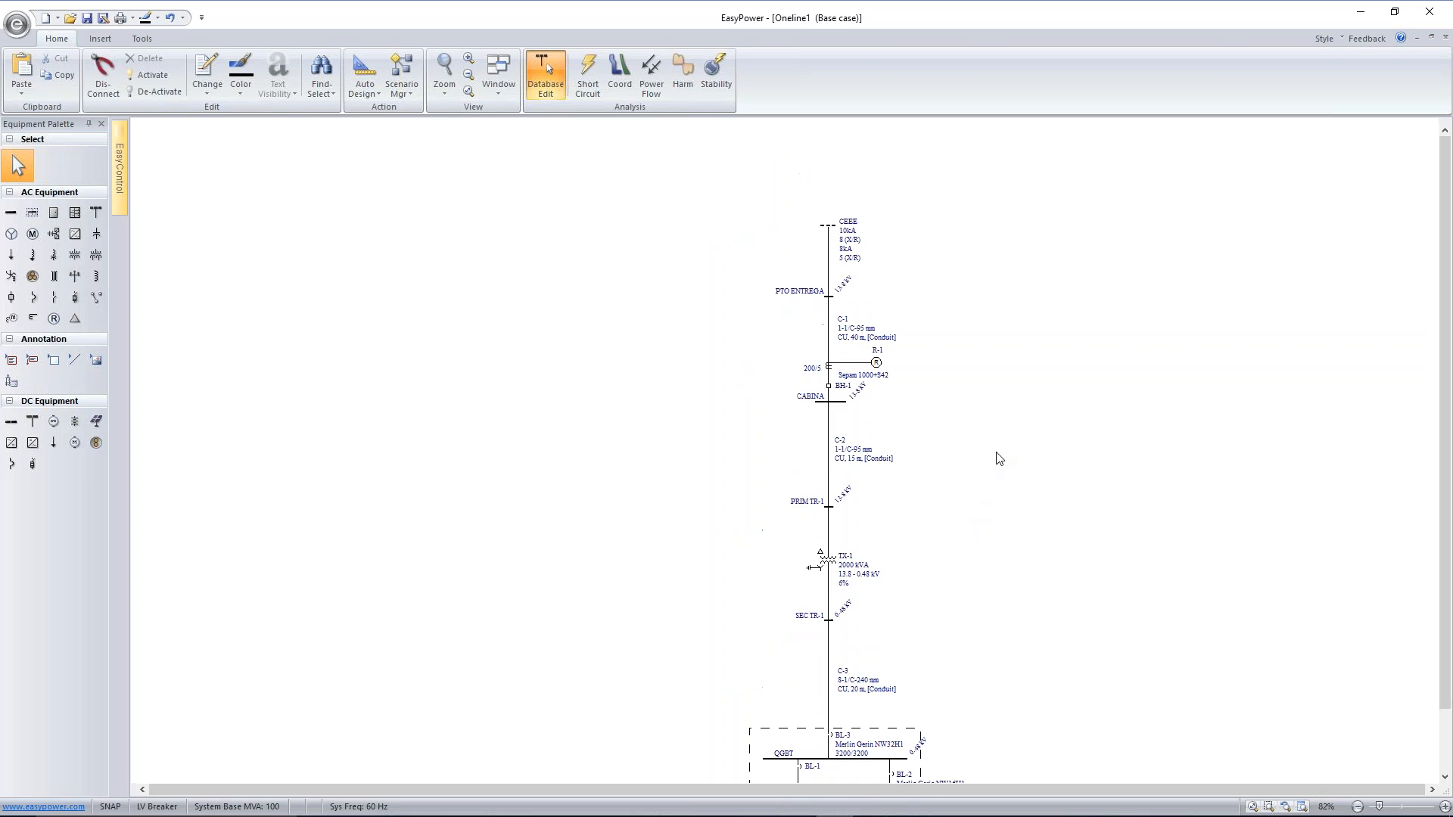
pyautogui.moveTo(994, 461); pyautogui.dragTo(844, 385)
pyautogui.scroll(2, 847, 385)
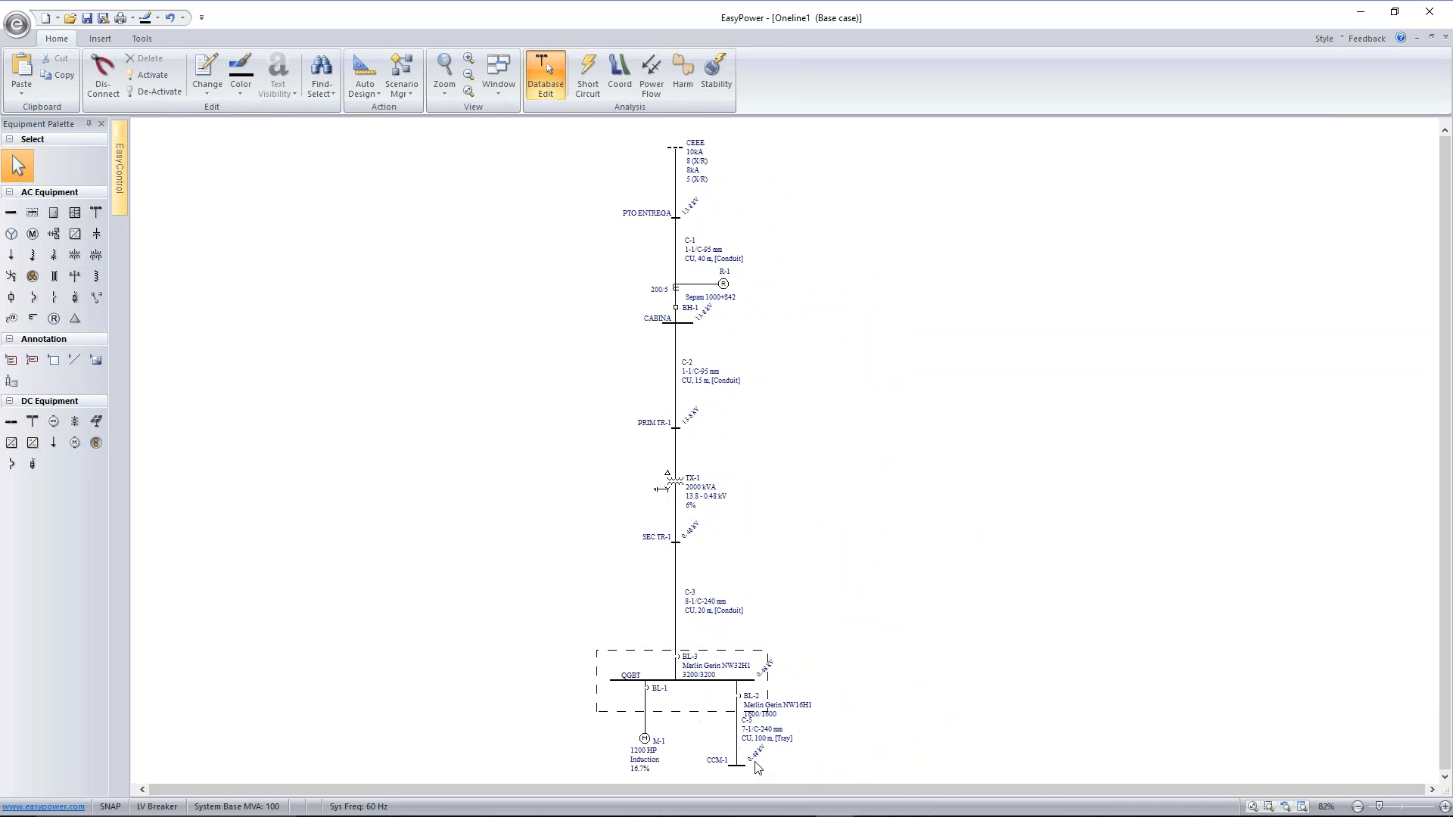
# Move the QGBT switchgear with its feeders slightly up, and make its dashed enclosure wider and a little taller
pyautogui.scroll(-1, 844, 723)
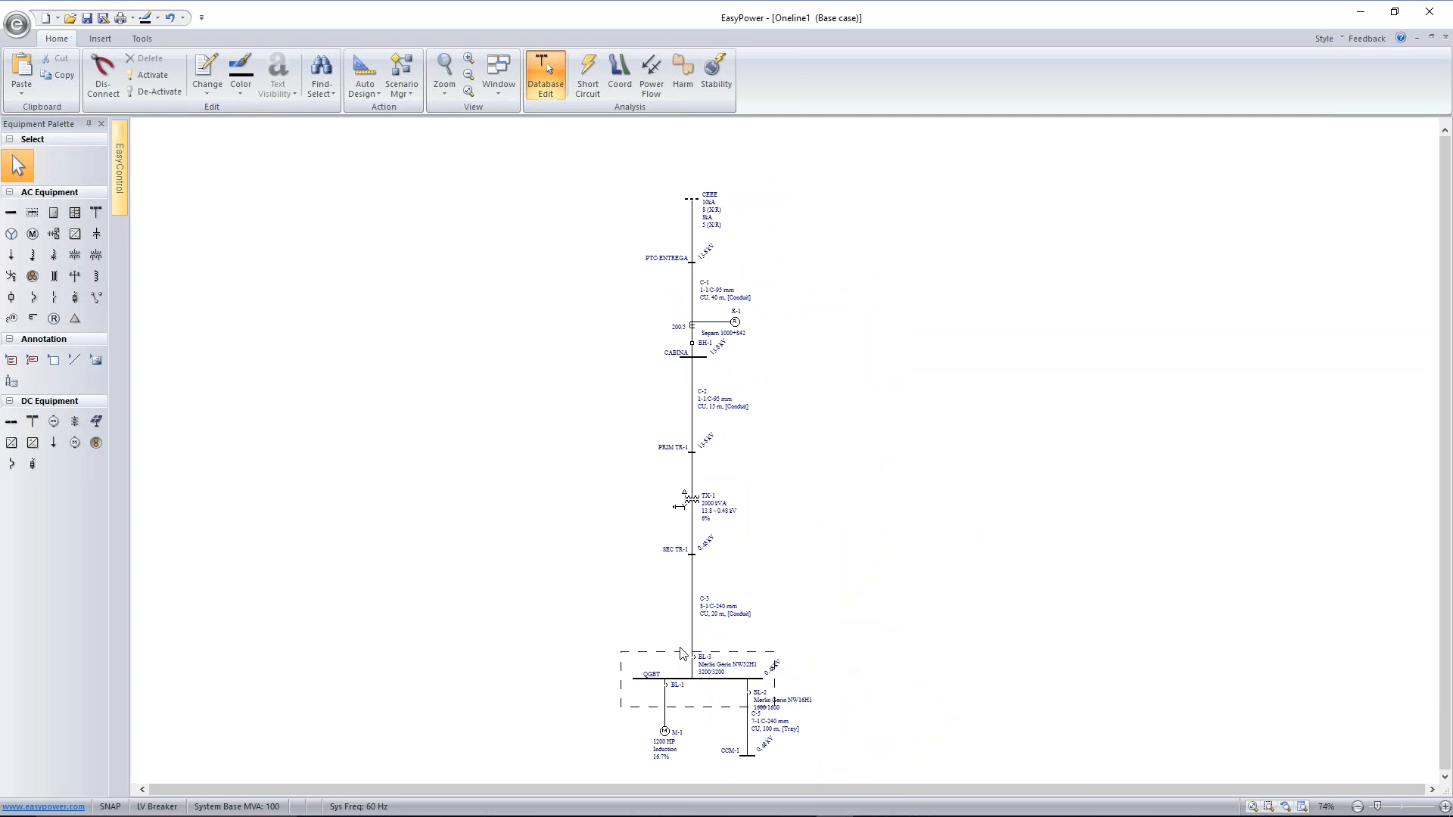
pyautogui.moveTo(706, 685); pyautogui.dragTo(803, 724)
pyautogui.moveTo(576, 649); pyautogui.dragTo(834, 773)
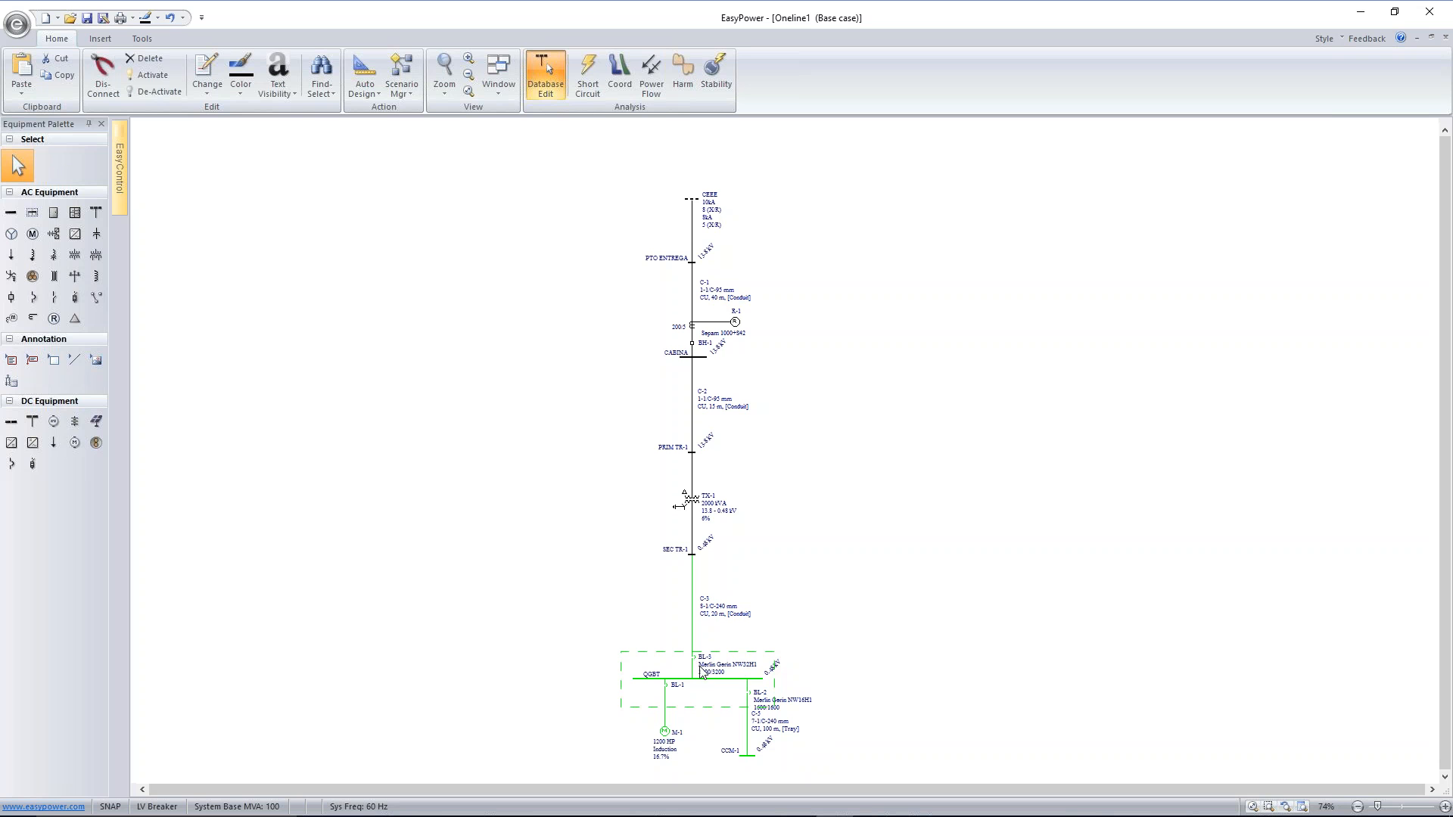
pyautogui.moveTo(694, 657); pyautogui.dragTo(695, 642)
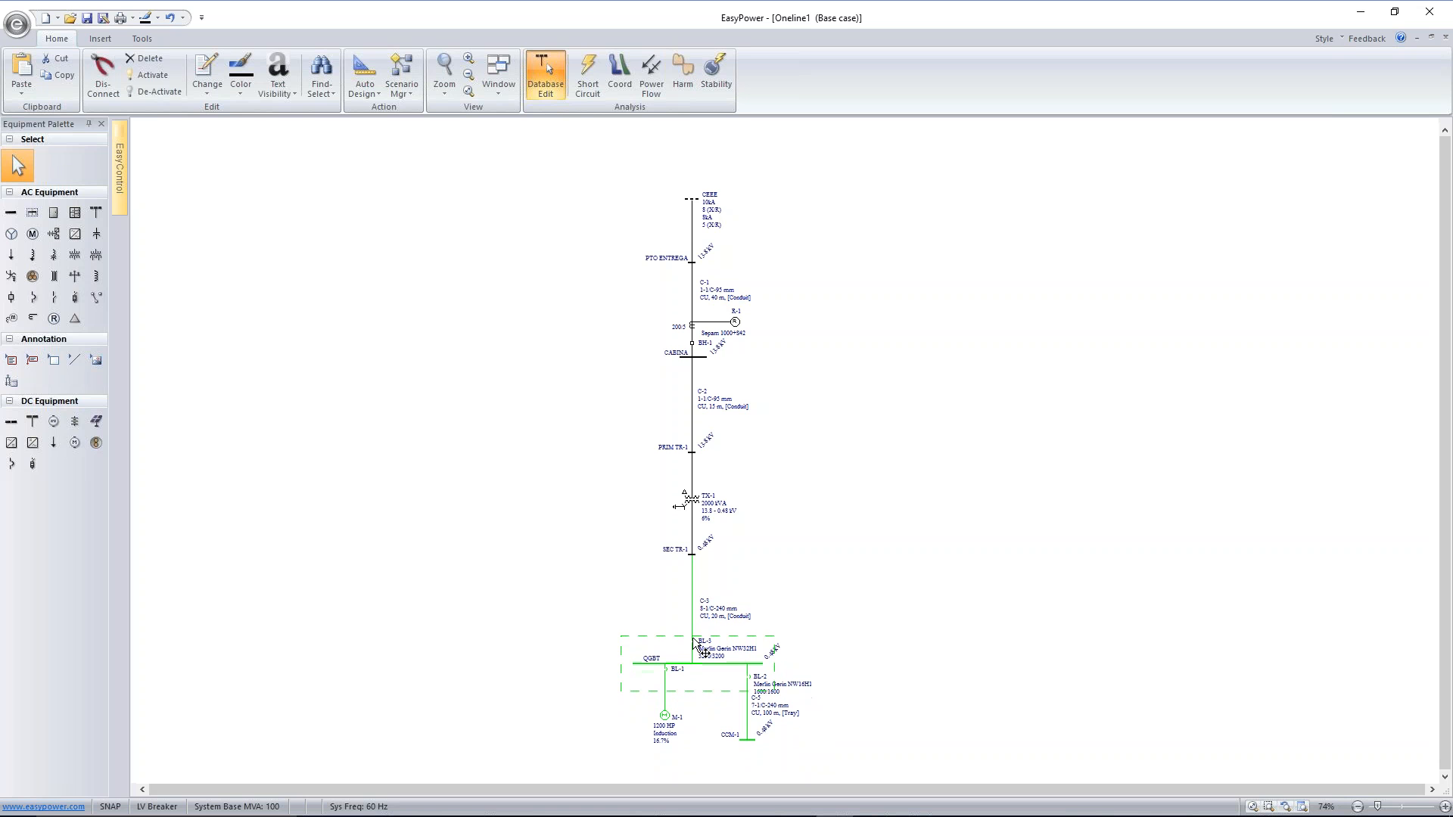
pyautogui.click(816, 602)
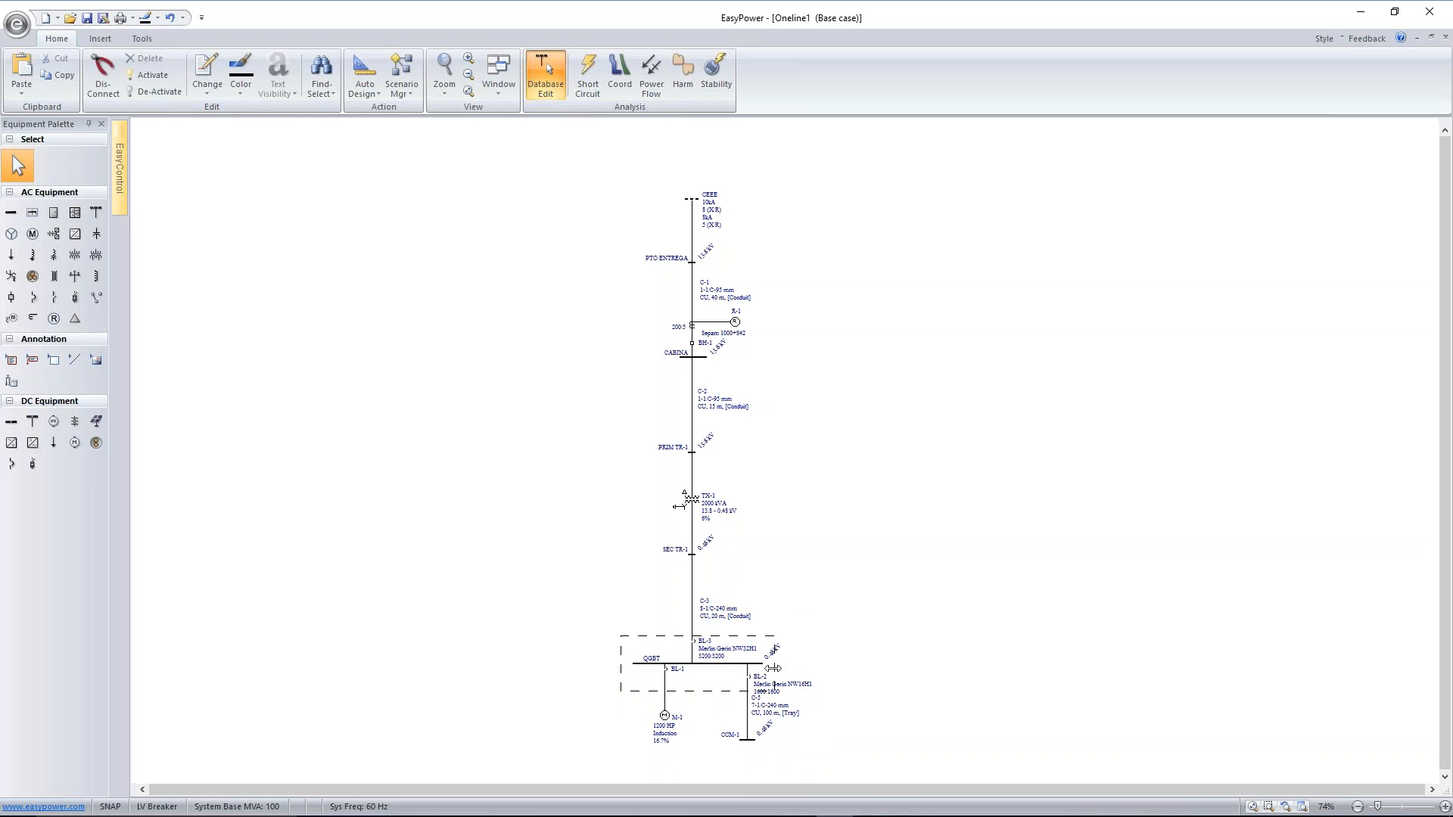
pyautogui.moveTo(772, 668); pyautogui.dragTo(820, 674)
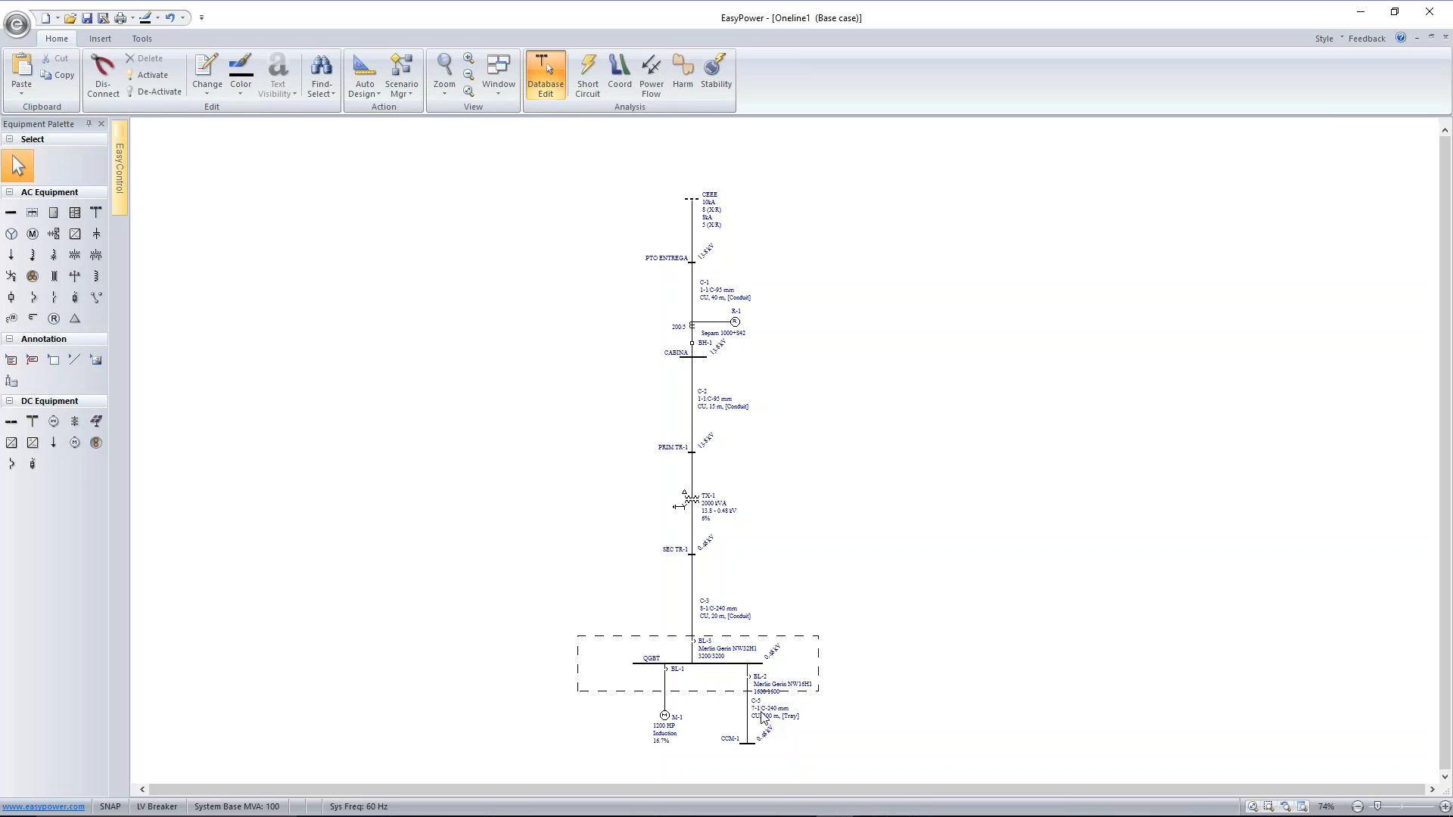
pyautogui.moveTo(714, 691); pyautogui.dragTo(713, 695)
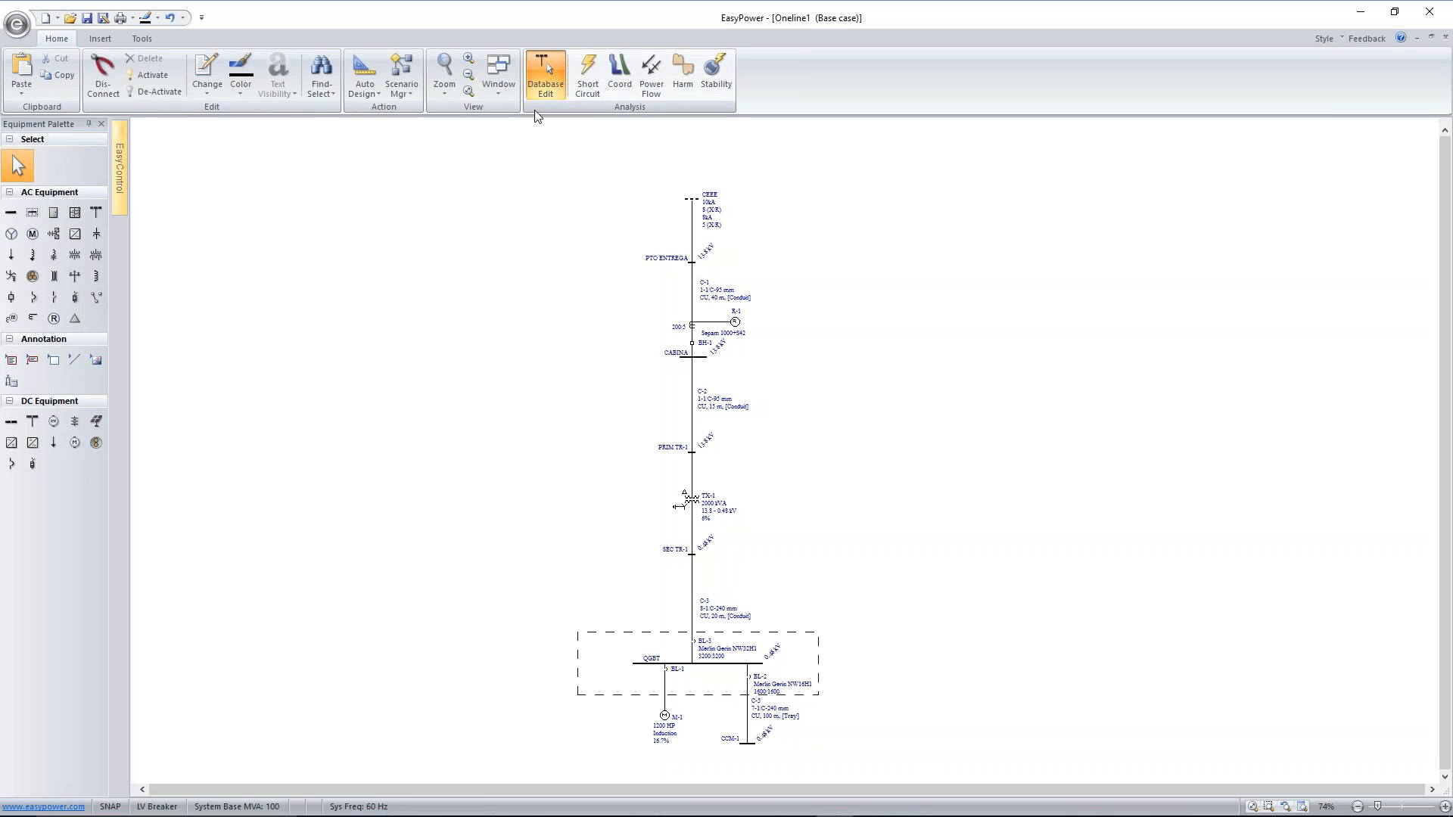
# Copy the whole one-line diagram and paste it into the blank Word document
pyautogui.click(469, 93)
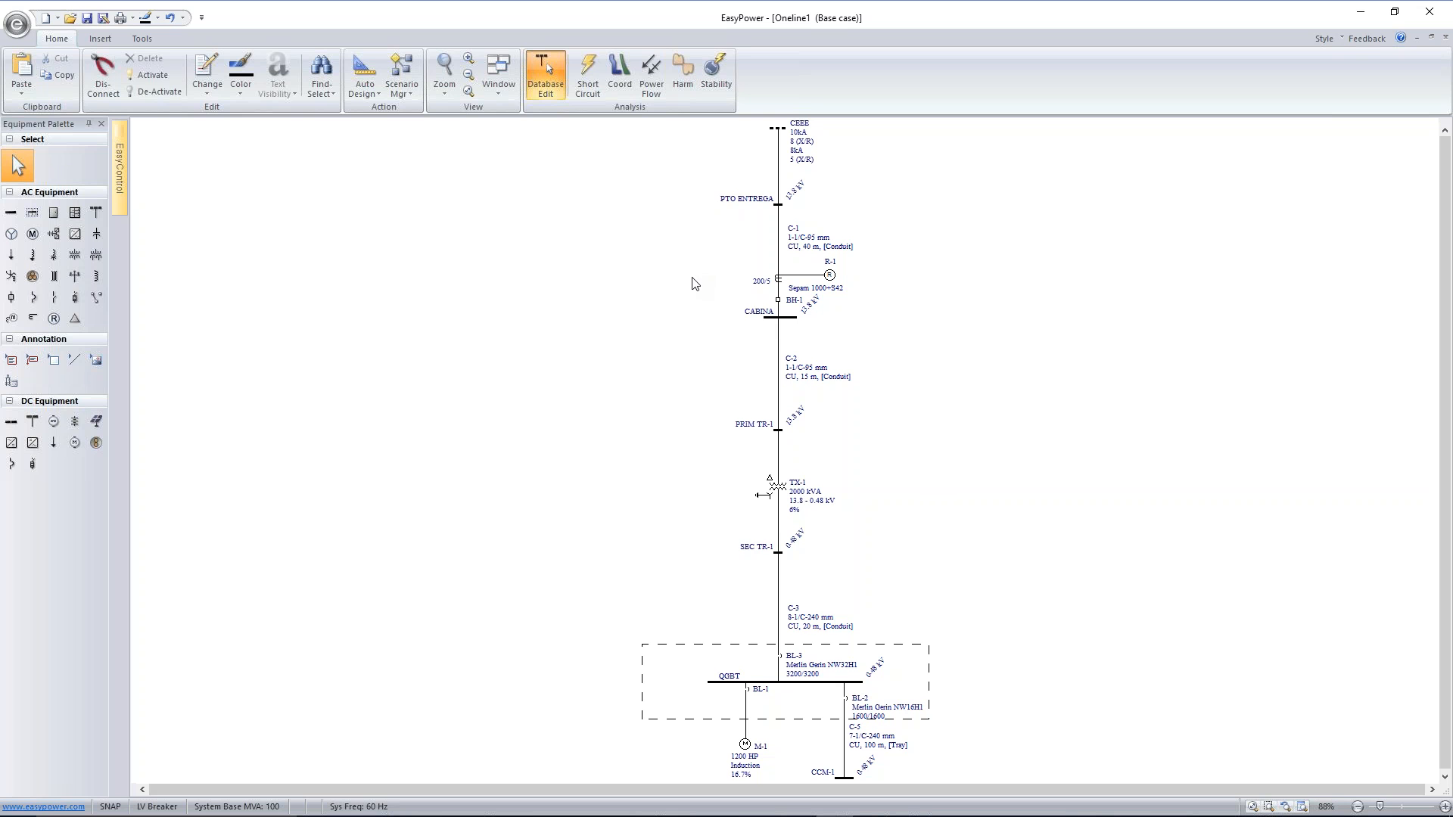
pyautogui.click(60, 75)
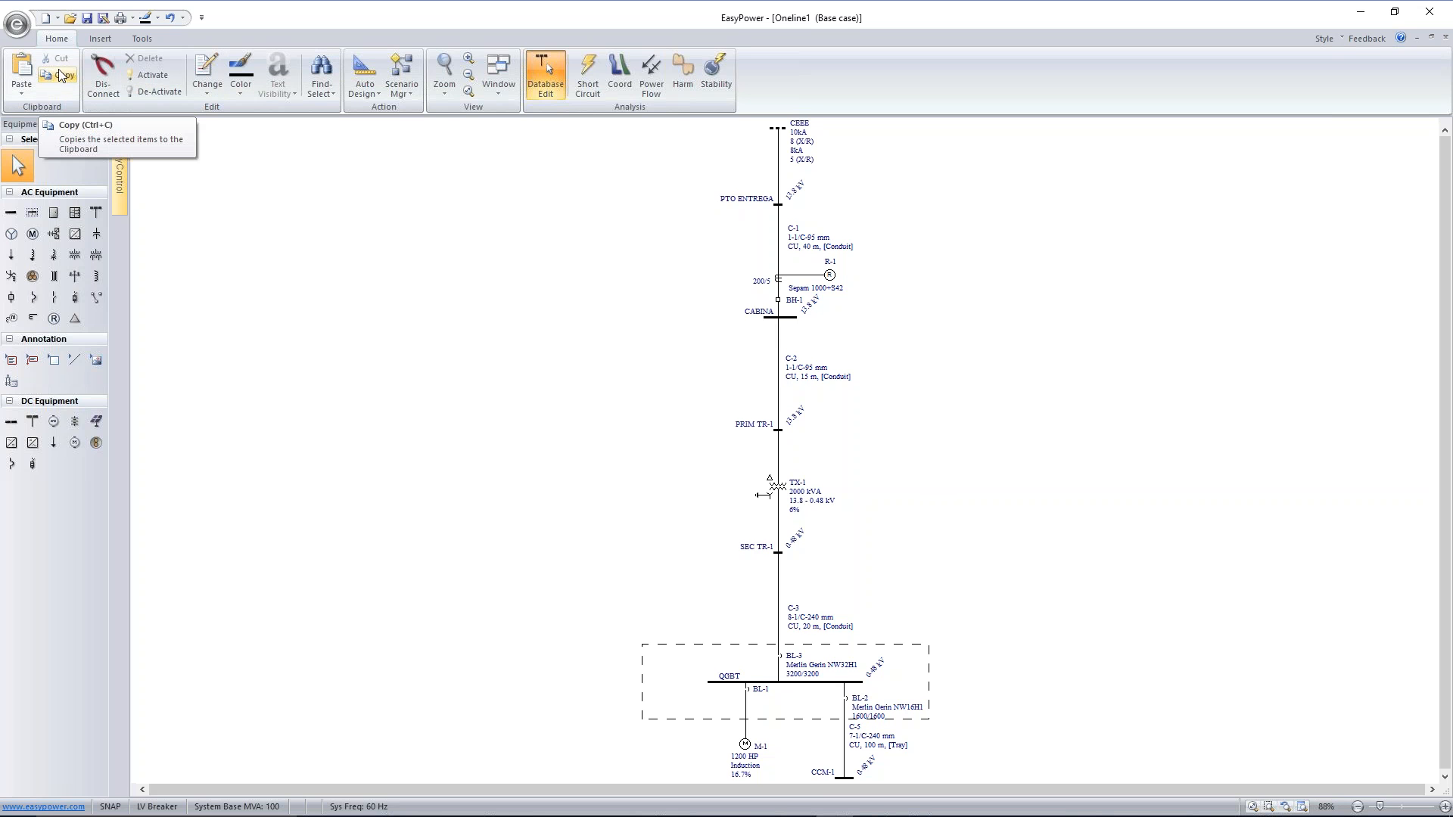
pyautogui.click(612, 802)
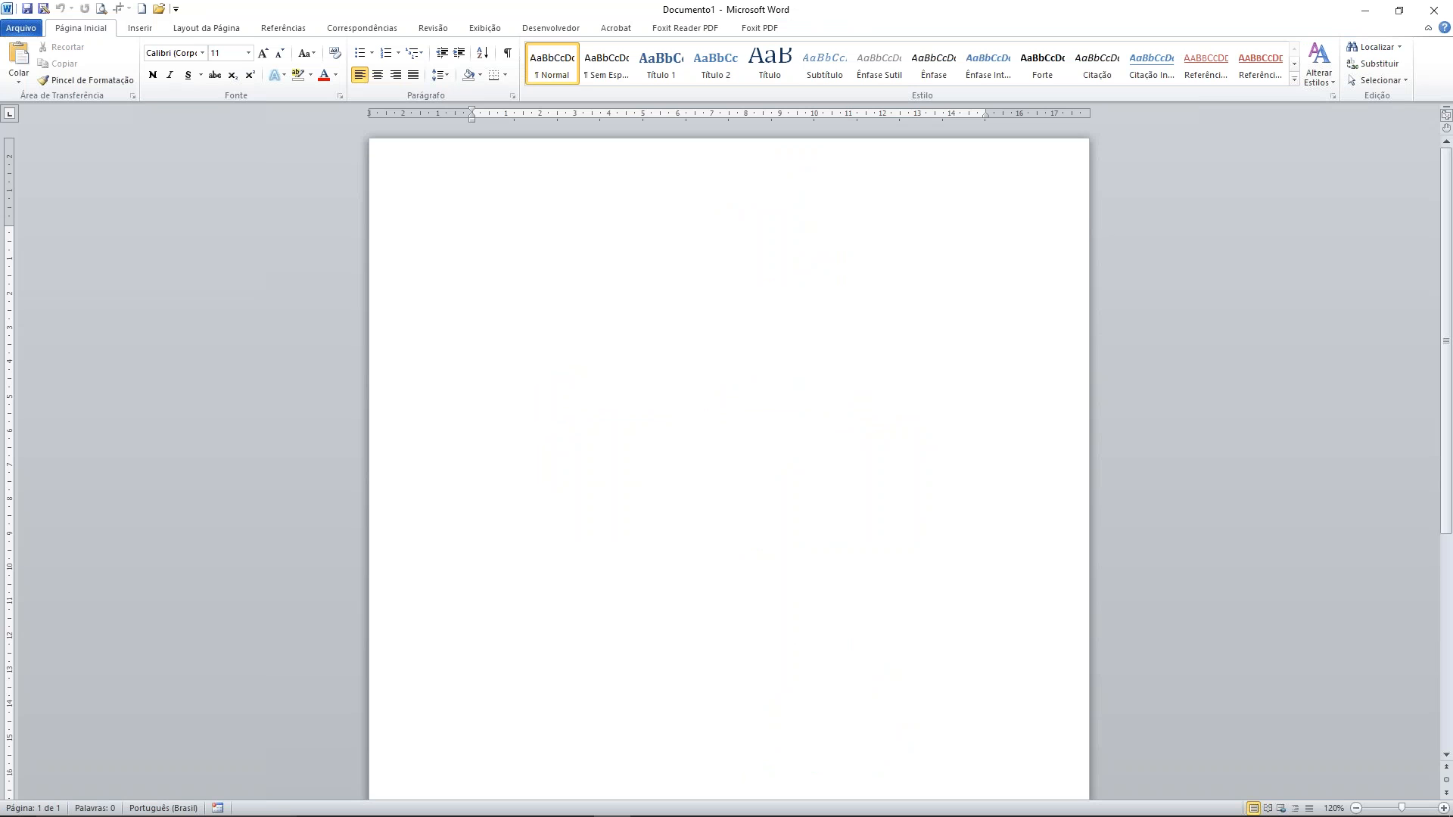
pyautogui.hotkey('ctrl', 'v')
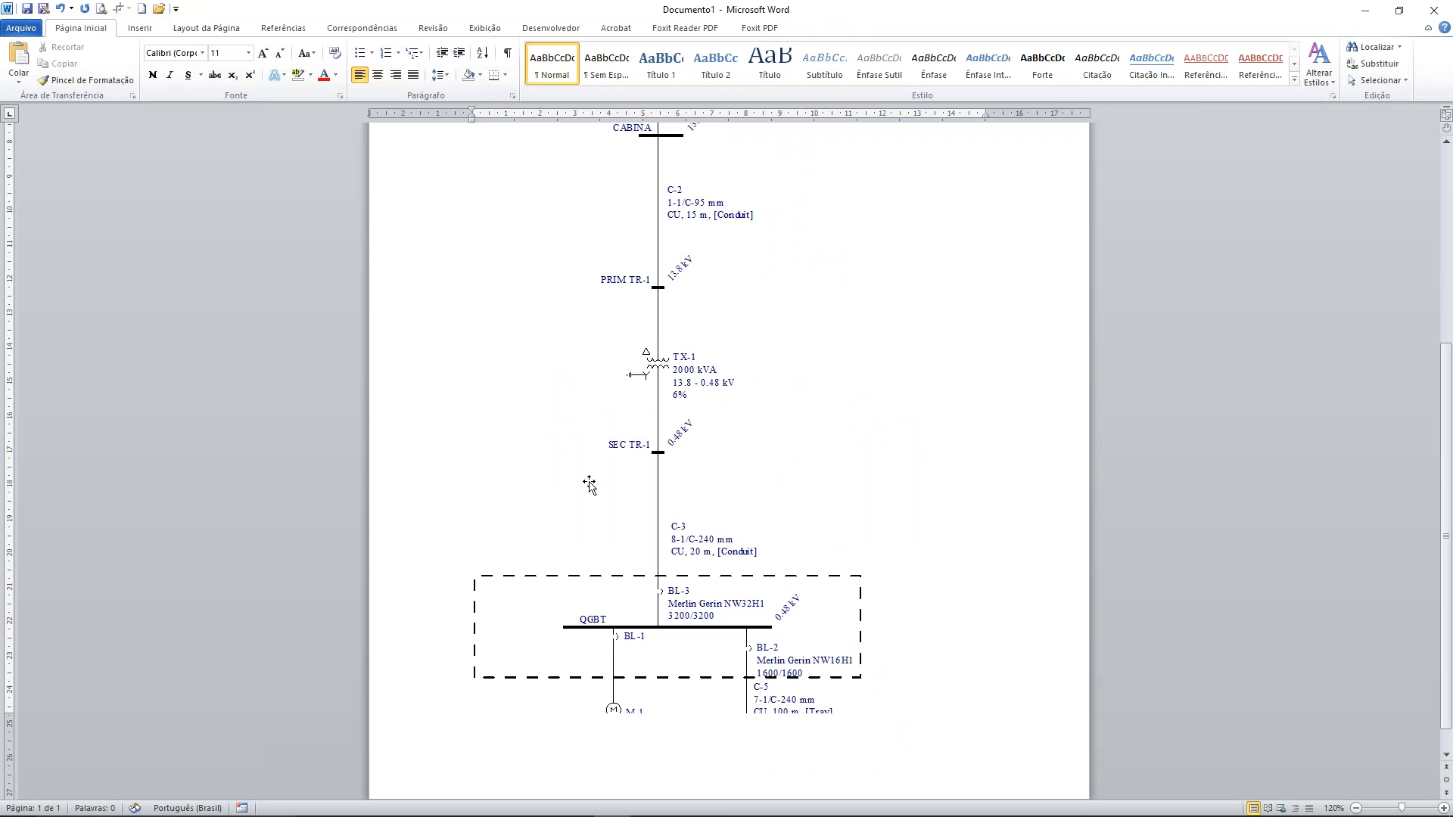
# Scale down the pasted diagram from its lower corner so the whole drawing fits on the page
pyautogui.keyDown('ctrl'); pyautogui.scroll(-3, 878, 325); pyautogui.keyUp('ctrl')
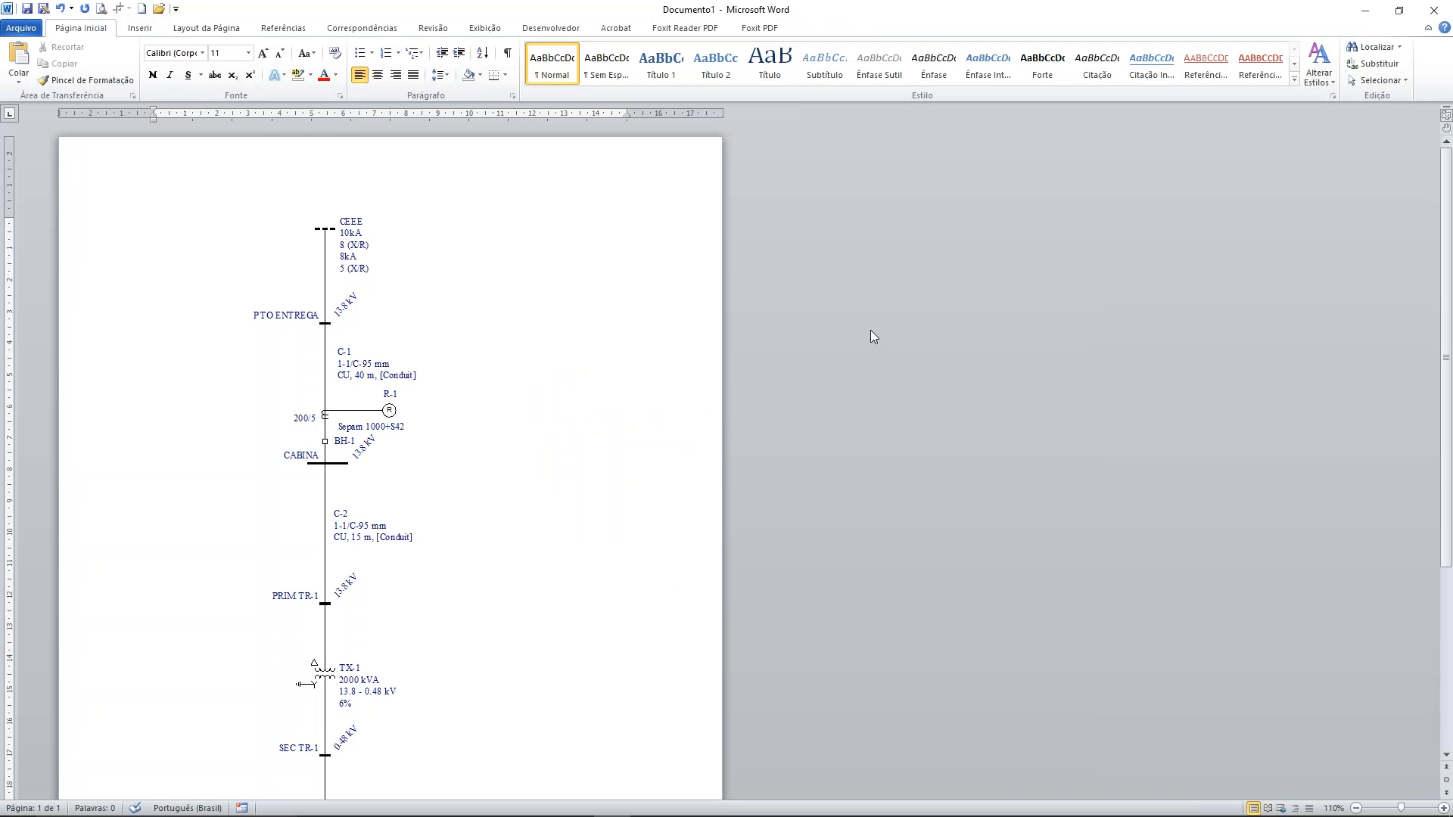
pyautogui.keyDown('ctrl'); pyautogui.scroll(-2, 478, 461); pyautogui.keyUp('ctrl')
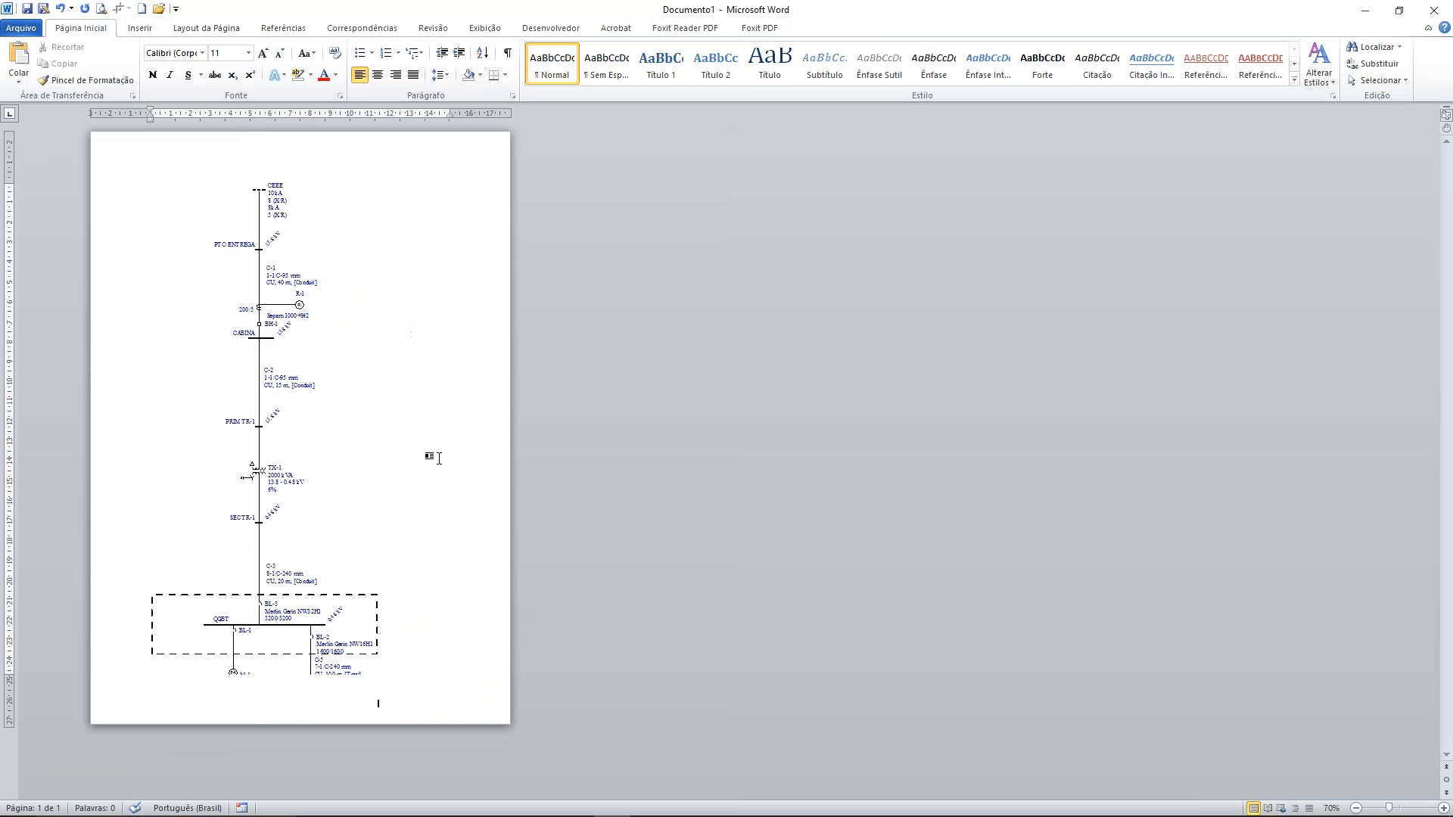
pyautogui.click(408, 635)
pyautogui.moveTo(378, 709); pyautogui.dragTo(353, 658)
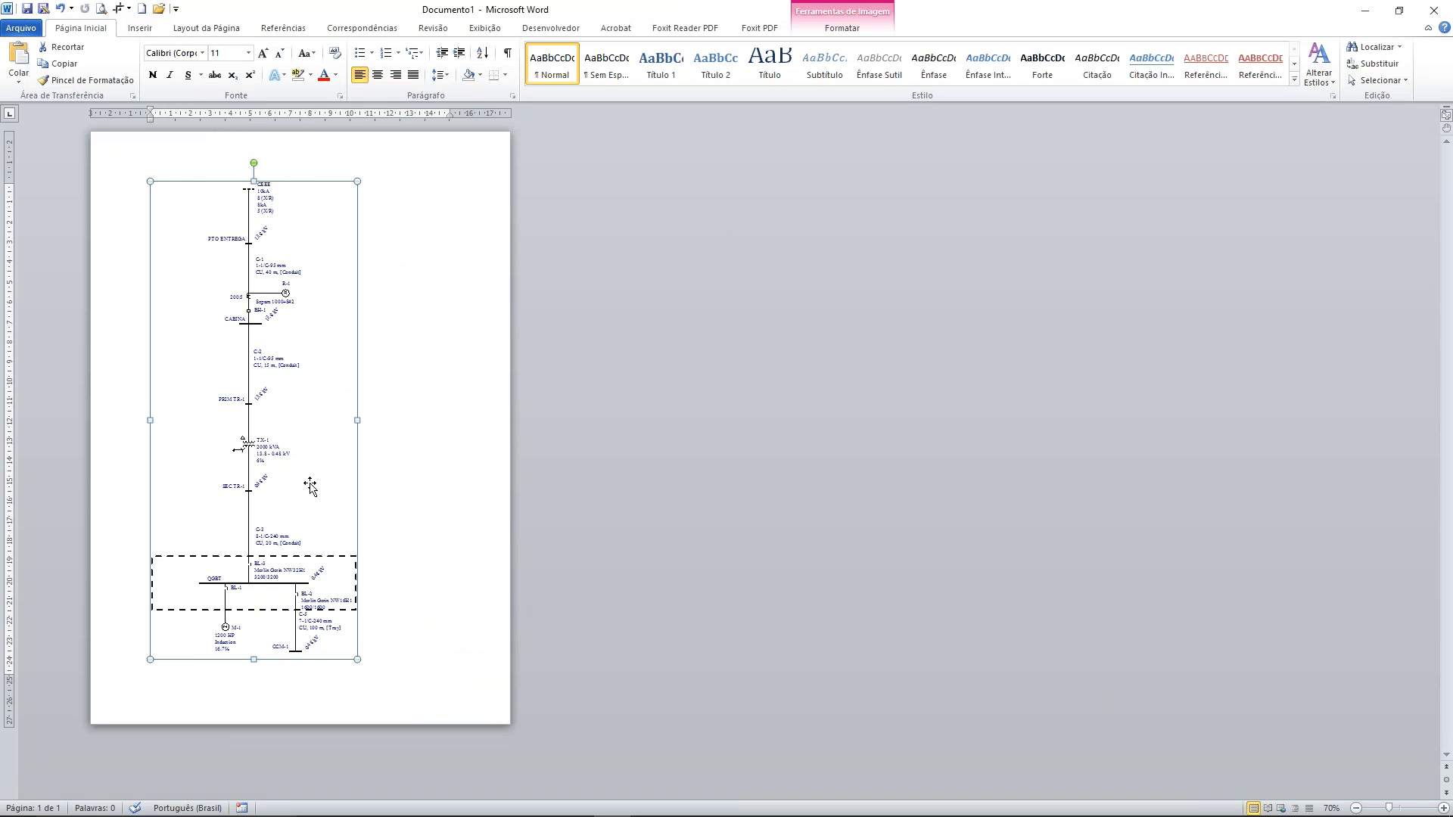
# Centre the pasted diagram horizontally on the page and insert two page breaks after it
pyautogui.click(376, 76)
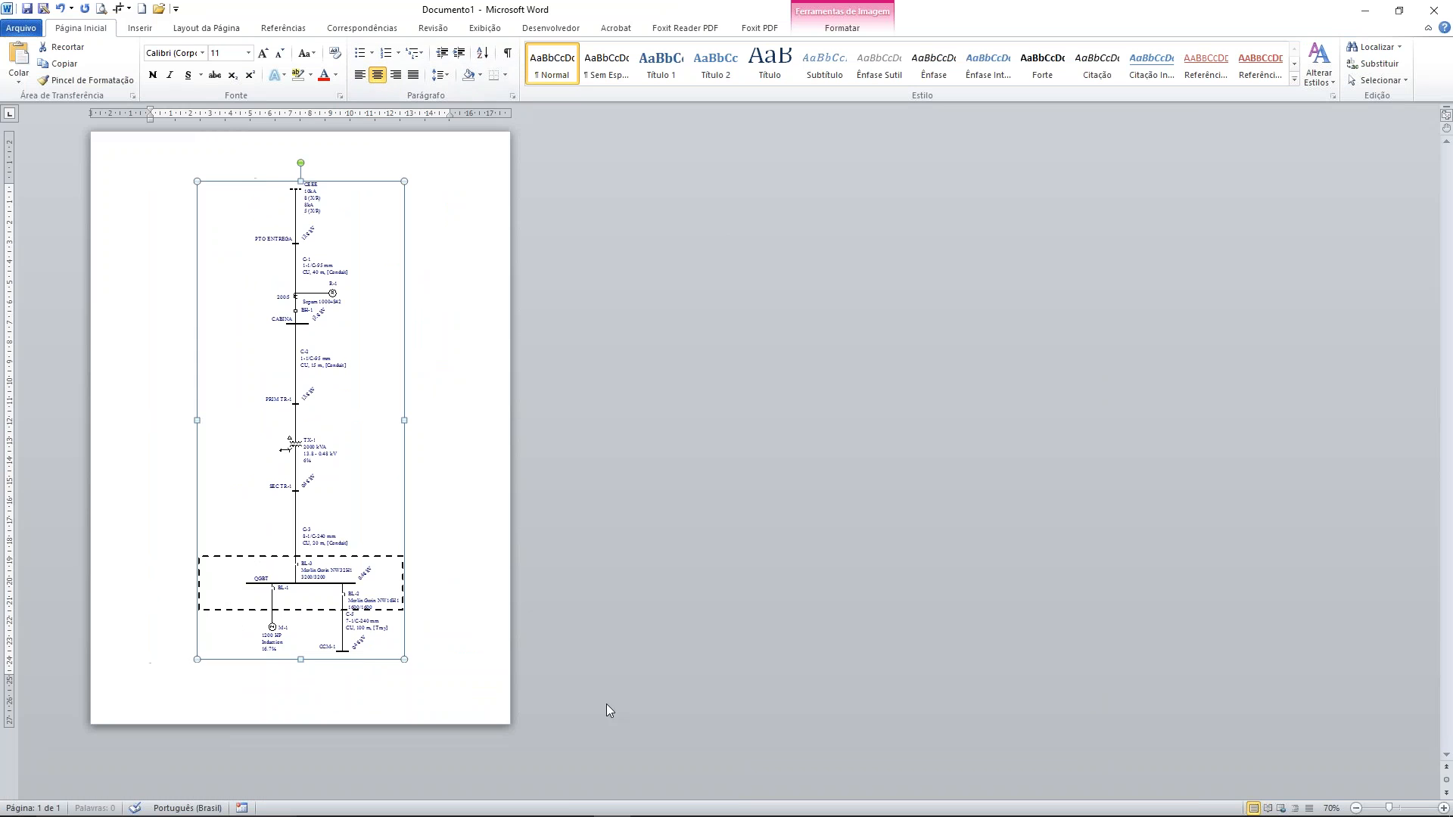
pyautogui.click(453, 664)
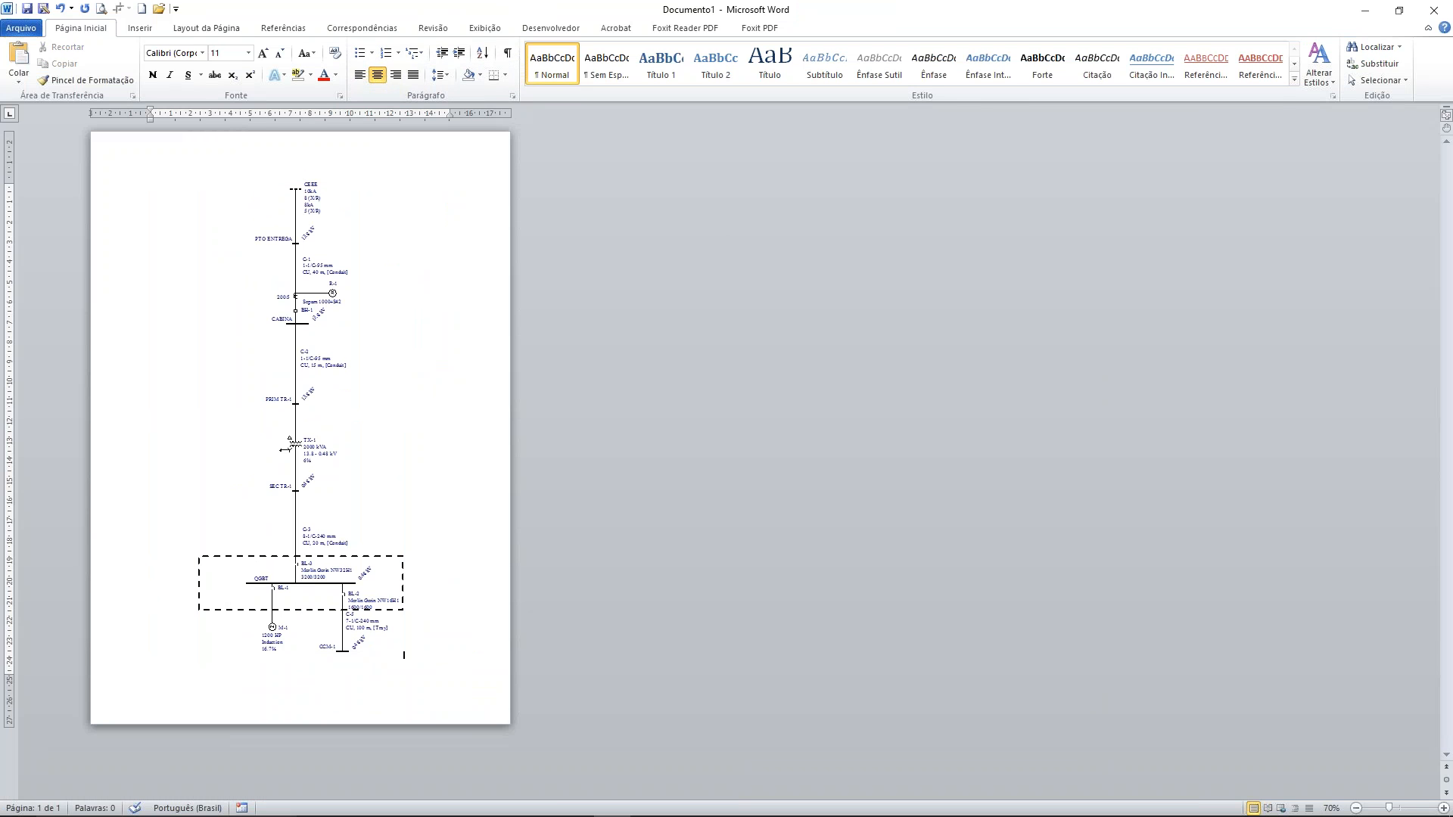
pyautogui.hotkey('ctrl', 'Return')
pyautogui.hotkey('ctrl', 'Return')
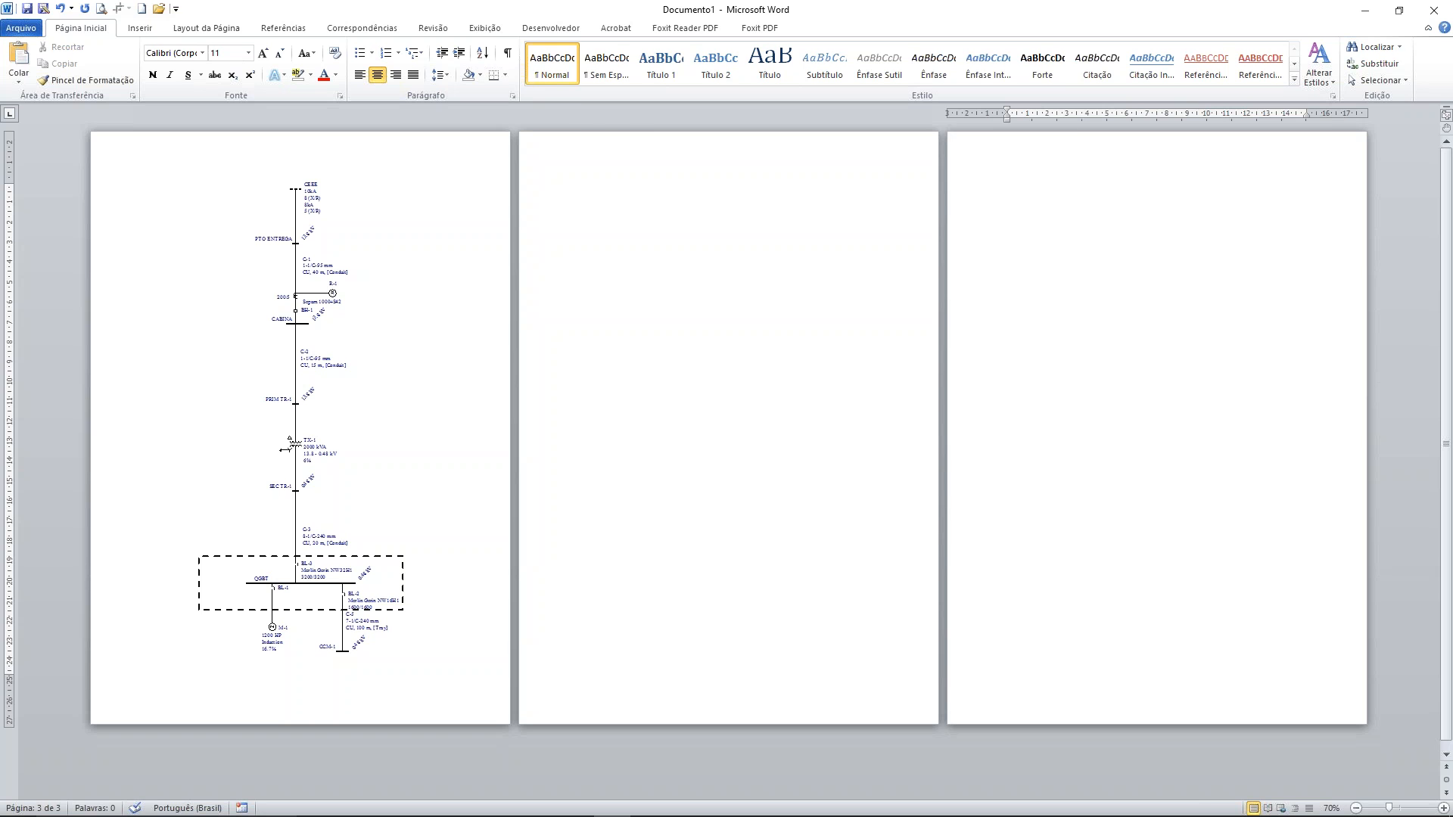
# Examine the pasted diagram's labels and symbols up close, down to the CCM-1 bus
pyautogui.click(606, 172)
pyautogui.press('alt')
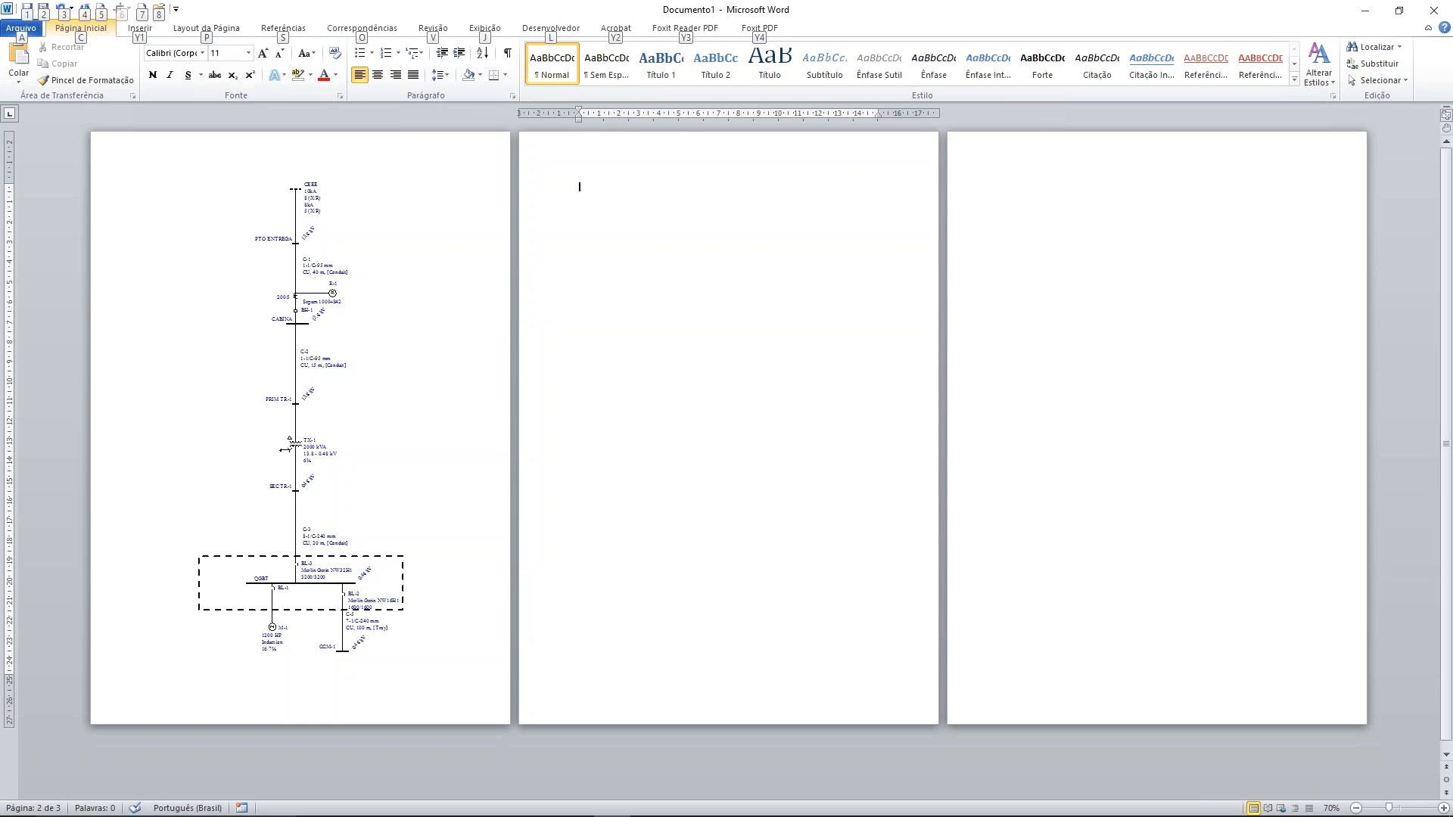
pyautogui.scroll(4, 328, 359)
pyautogui.scroll(-3, 333, 368)
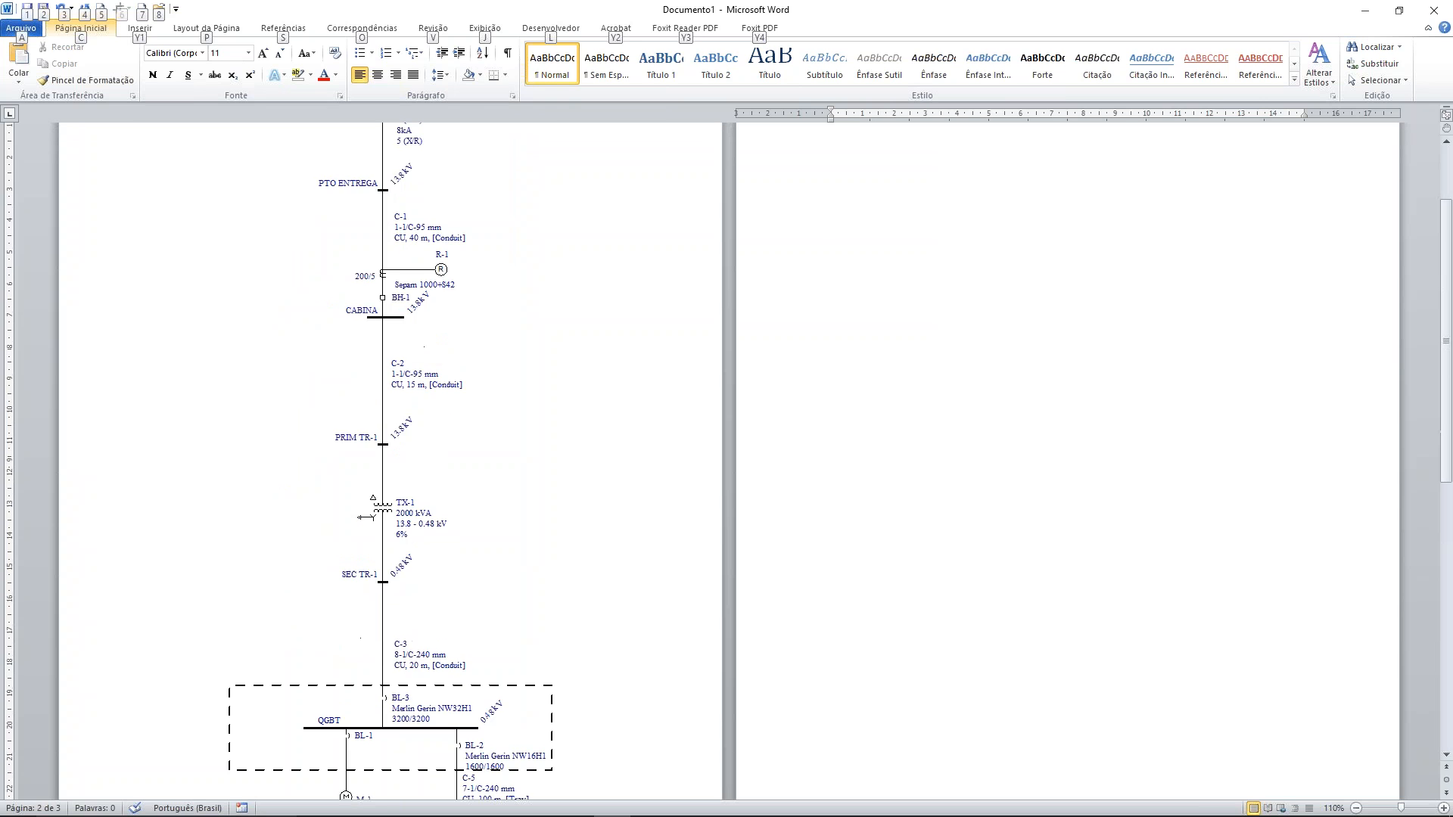
pyautogui.scroll(-2, 389, 454)
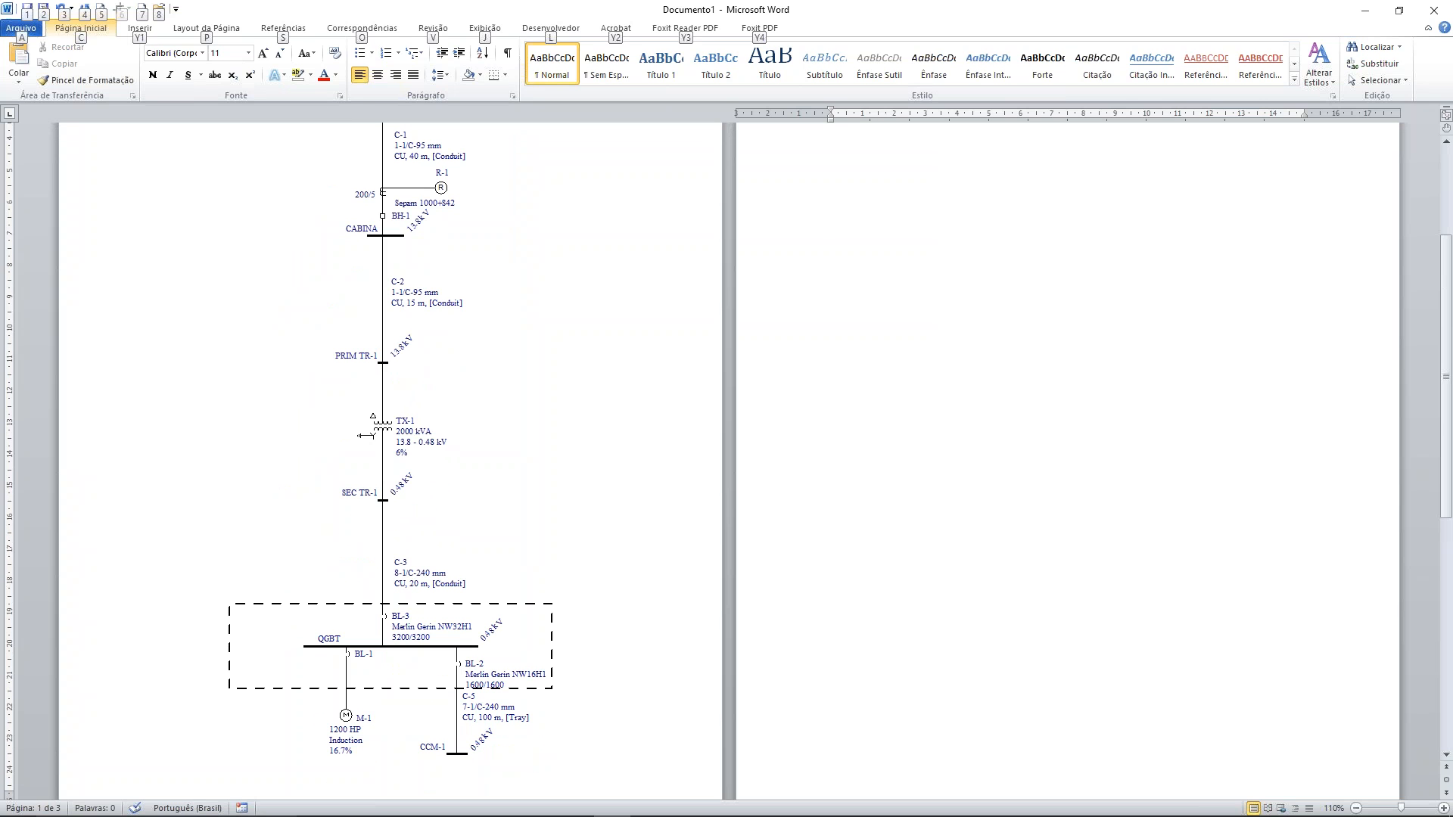
# Switch back to EasyPower and create a new drawing from the entire selected one-line diagram
pyautogui.hotkey('alt', 'Tab')
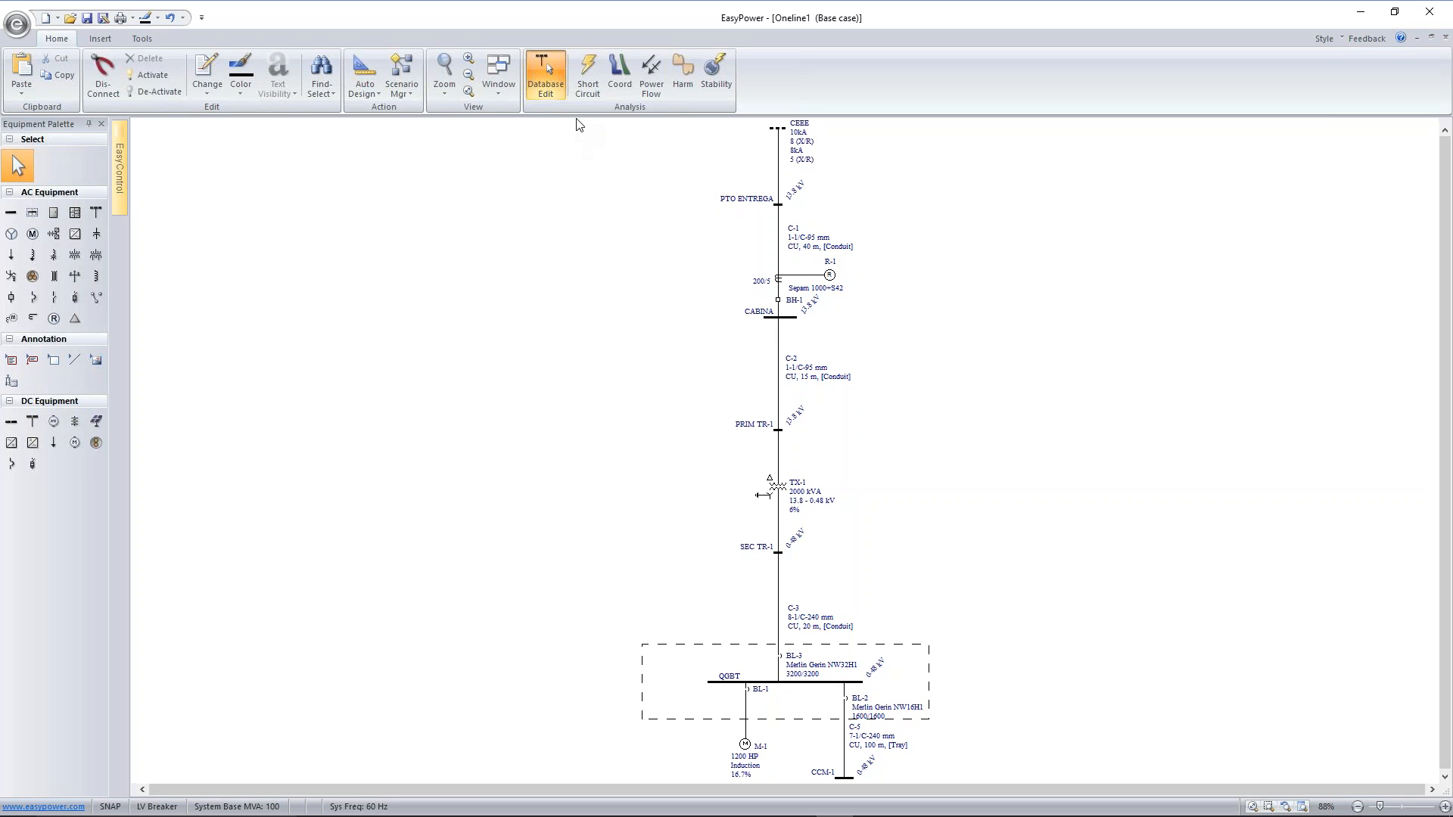
pyautogui.moveTo(573, 122); pyautogui.dragTo(961, 773)
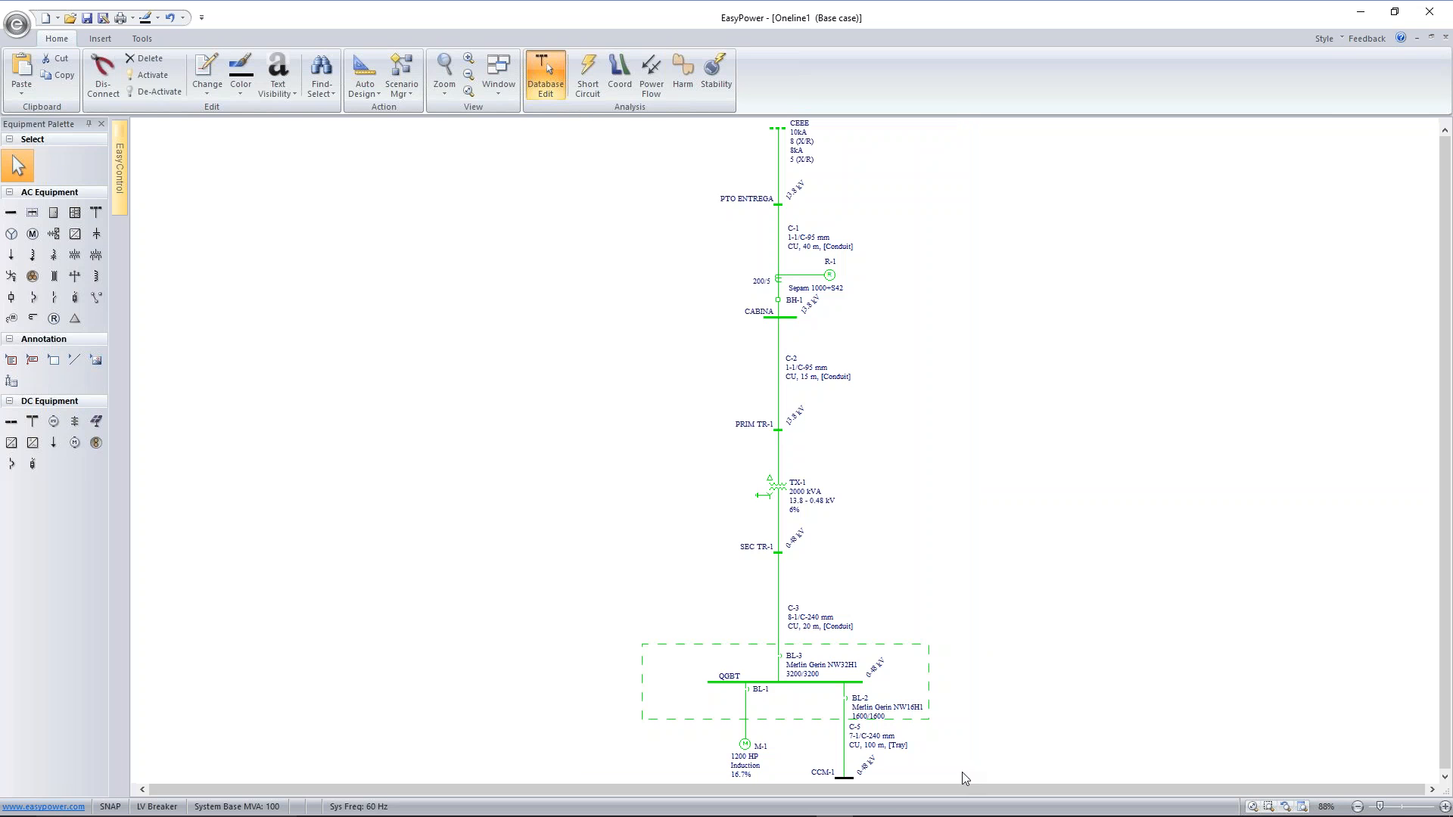
pyautogui.keyDown('ctrl'); pyautogui.click(852, 778); pyautogui.keyUp('ctrl')
pyautogui.click(121, 183)
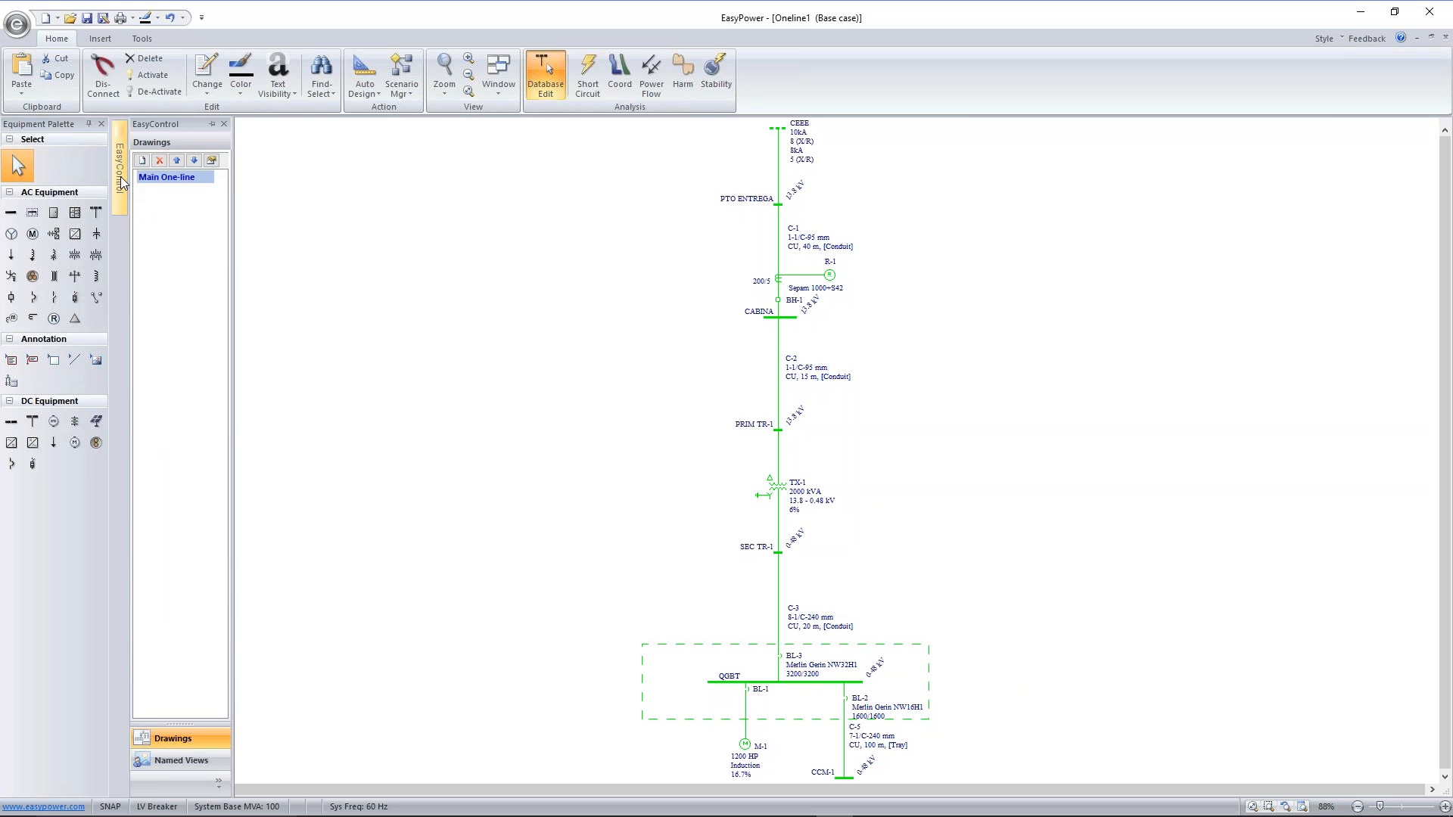
pyautogui.click(142, 162)
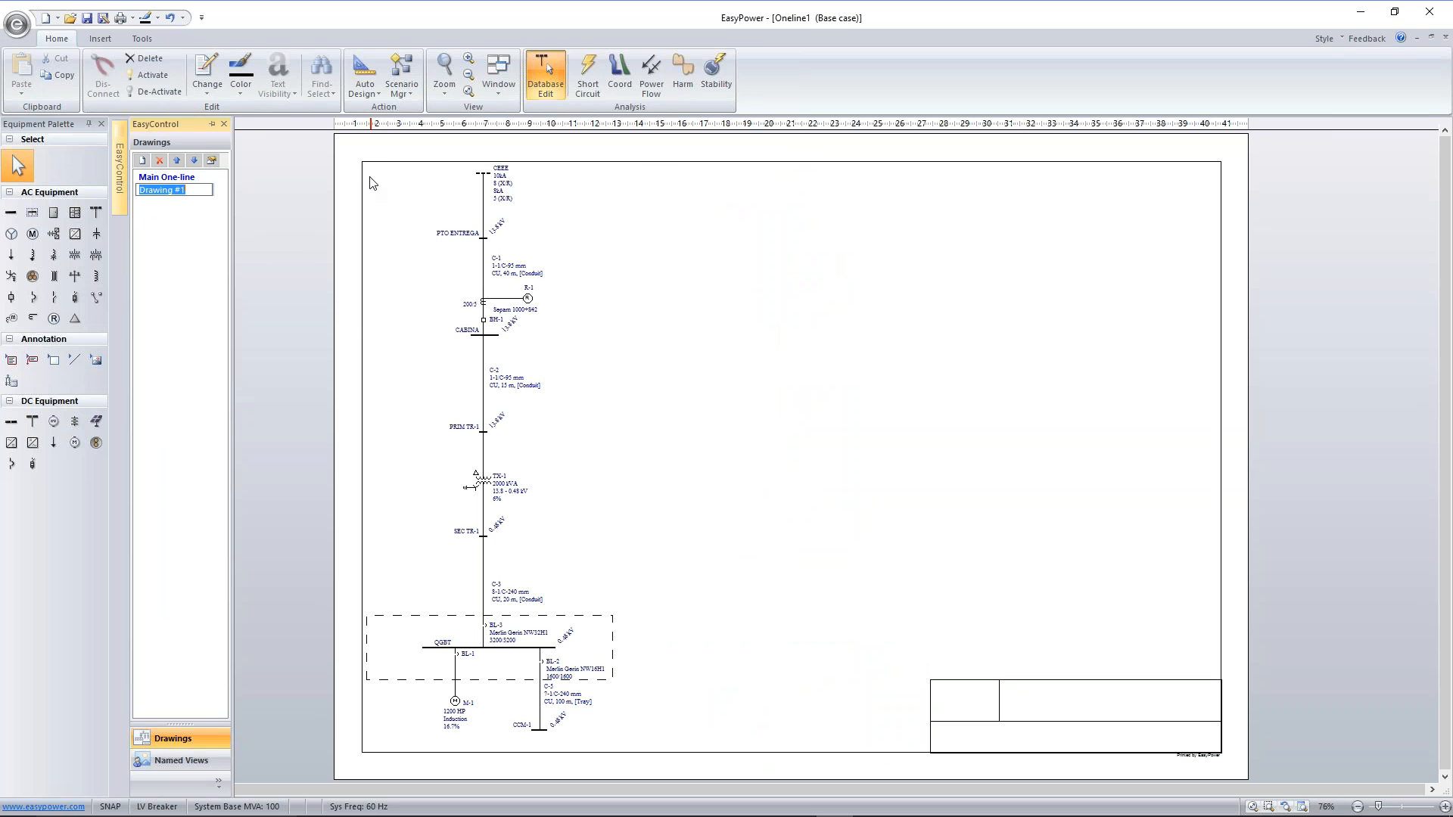
# Move the whole one-line diagram about 2.5 cm right and slightly down within the new sheet's border
pyautogui.moveTo(353, 150)
pyautogui.mouseDown()
pyautogui.moveTo(690, 430)
pyautogui.moveTo(680, 758)
pyautogui.mouseUp()
pyautogui.moveTo(485, 482); pyautogui.dragTo(543, 492)
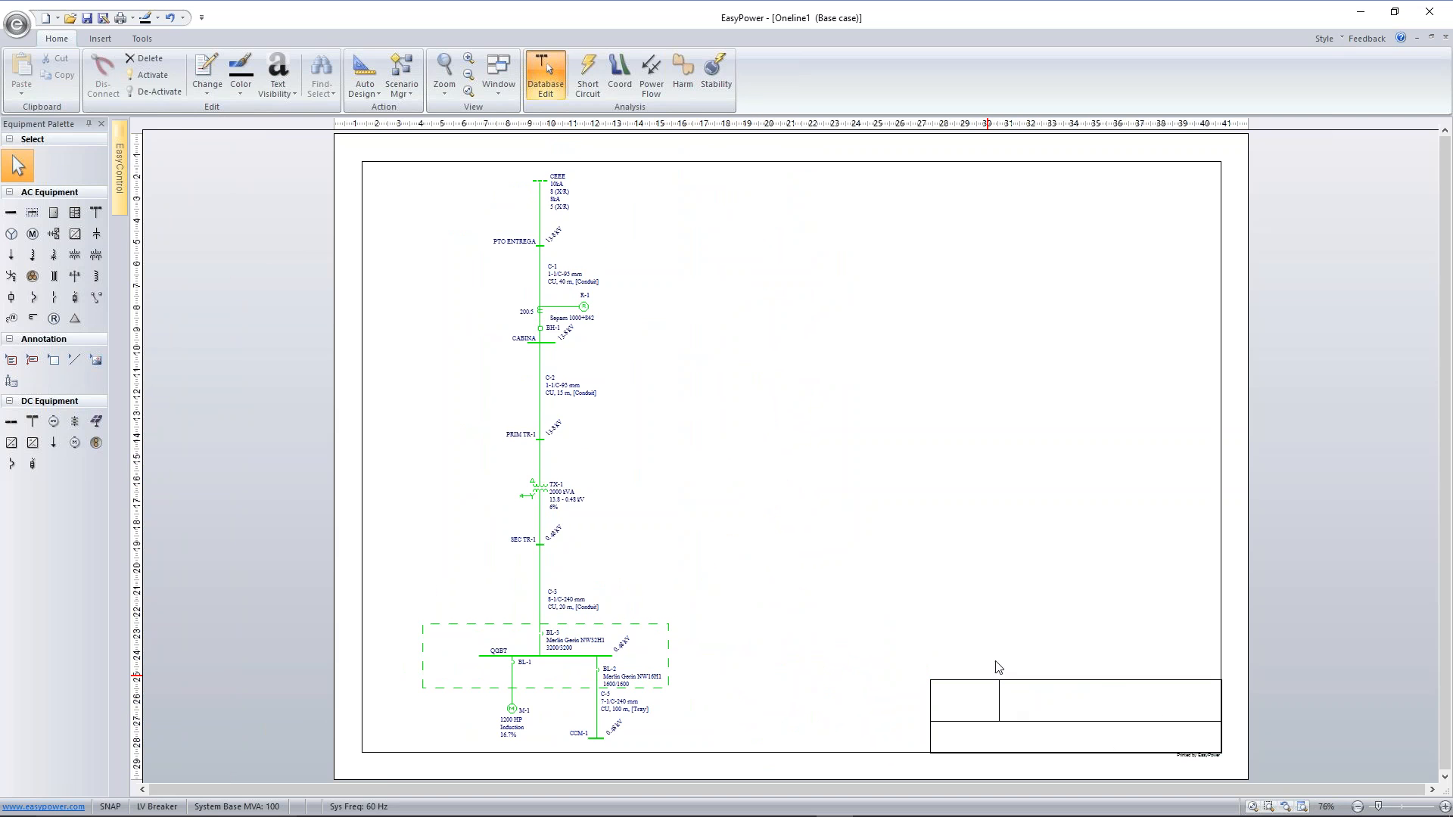
pyautogui.click(718, 300)
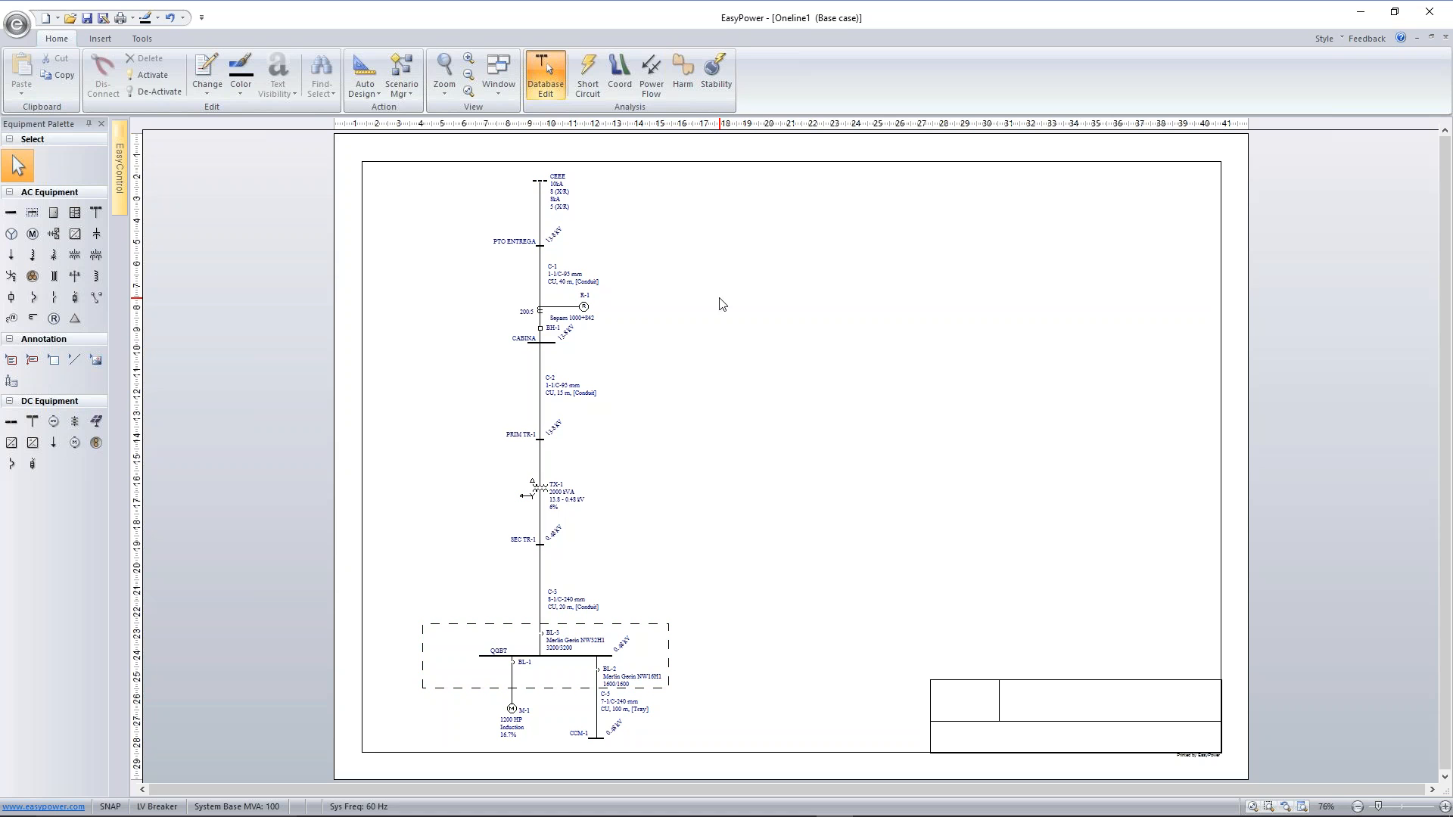
# Set the drawing options' default title block to the template Detailed-8.5x11-Horizontal.eztbkd
pyautogui.click(106, 40)
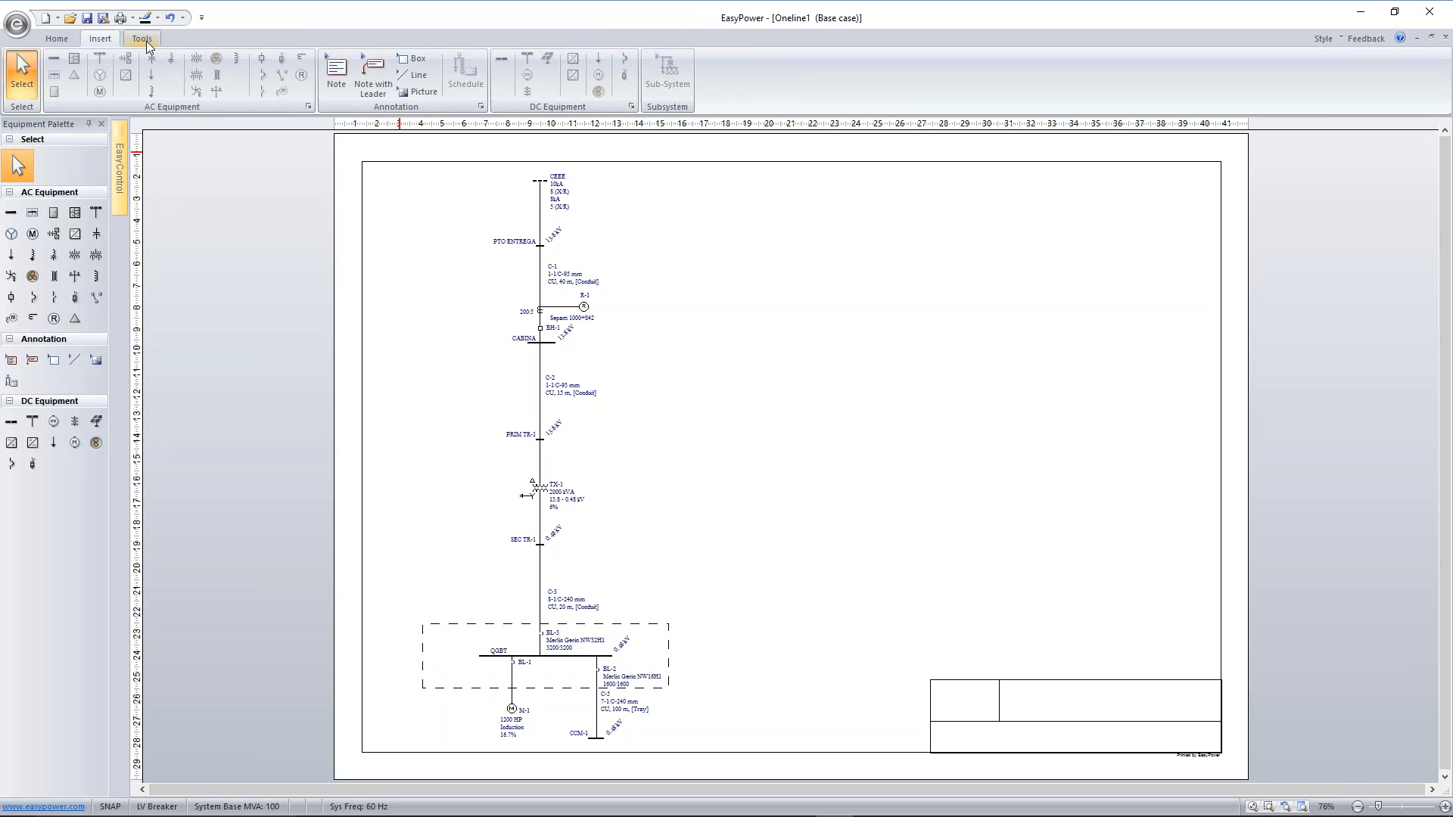
pyautogui.click(147, 41)
pyautogui.click(150, 69)
pyautogui.moveTo(757, 219)
pyautogui.mouseDown()
pyautogui.moveTo(1027, 224)
pyautogui.moveTo(1001, 188)
pyautogui.mouseUp()
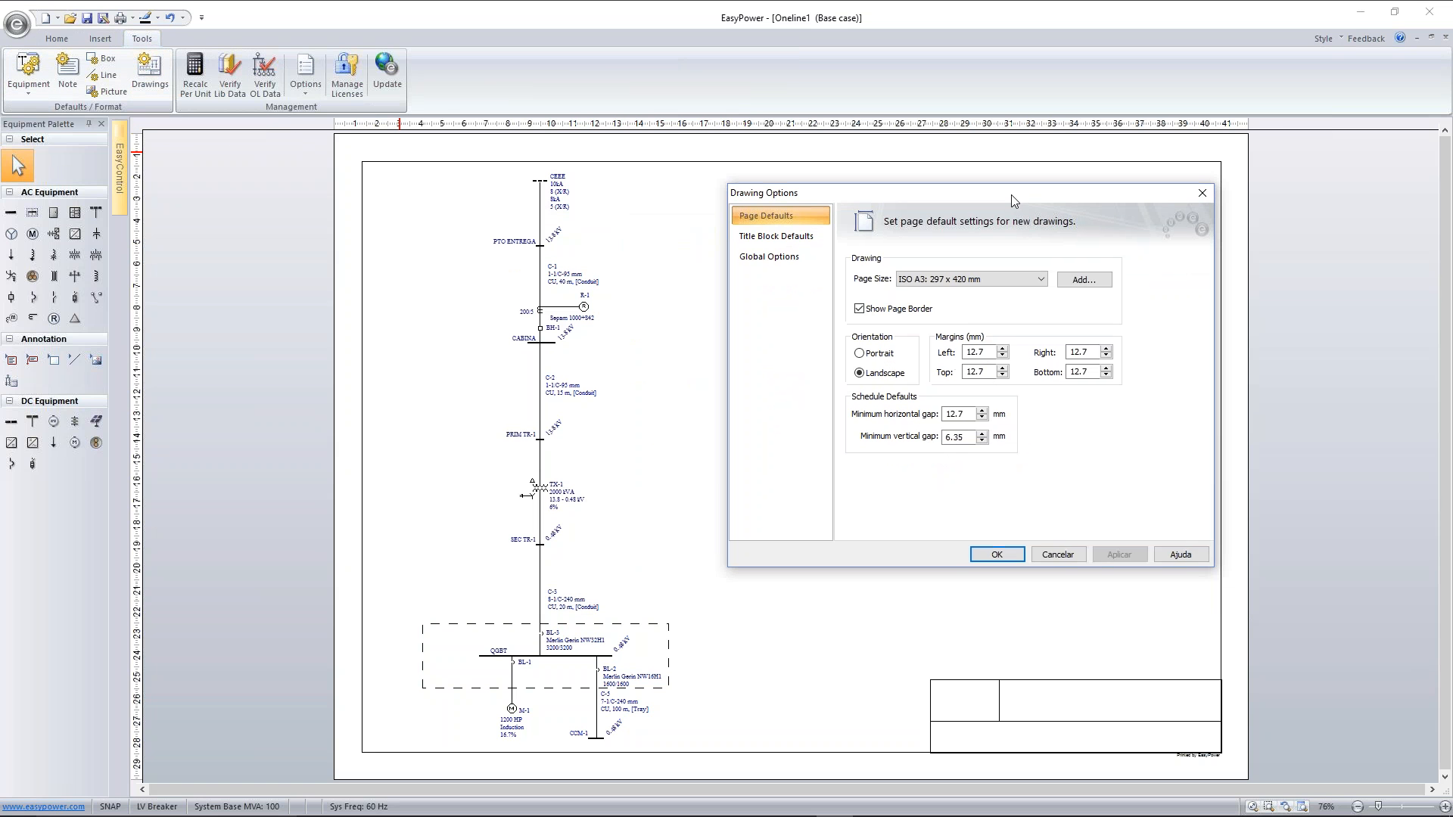
pyautogui.click(788, 230)
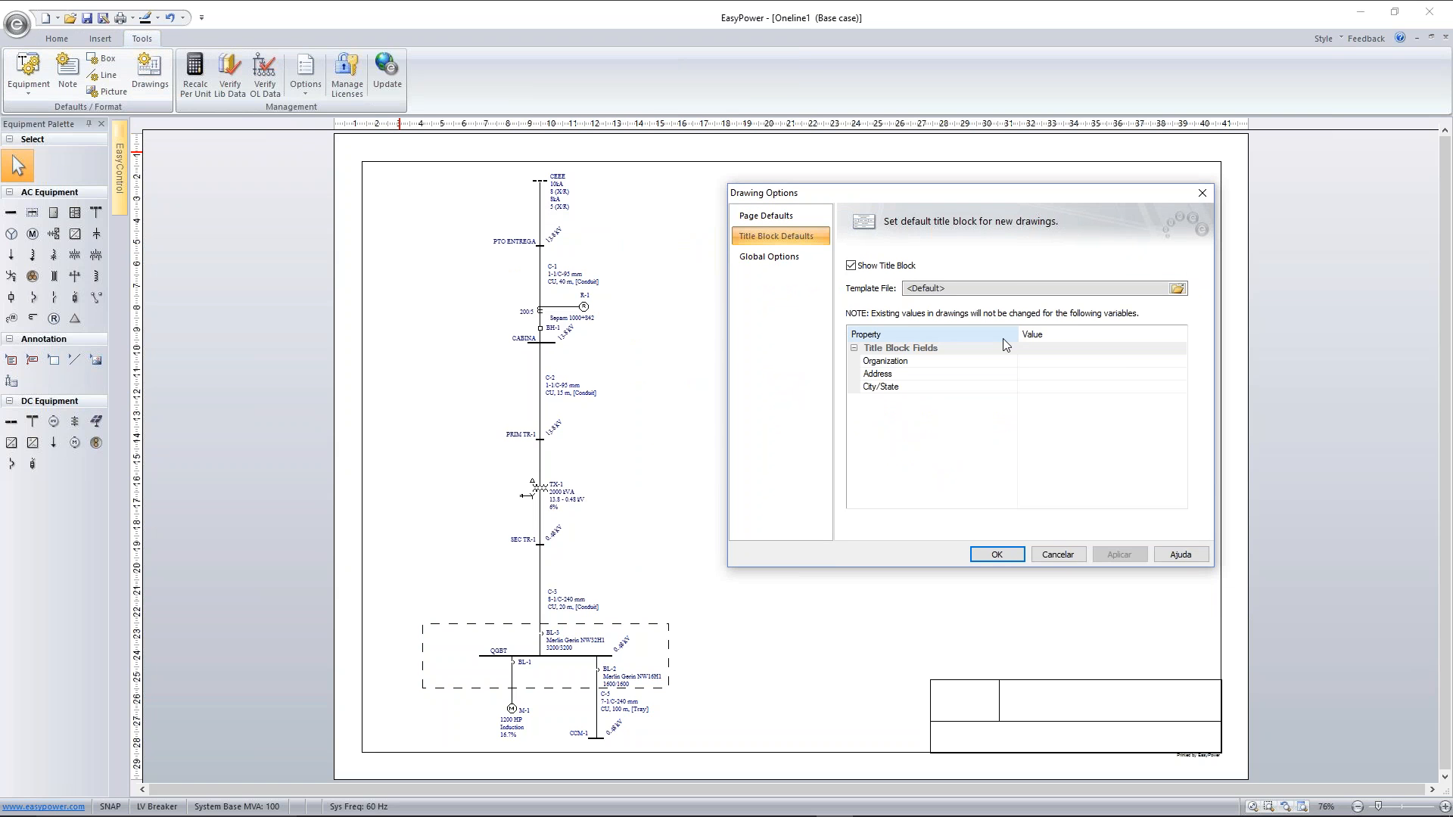
pyautogui.click(1177, 289)
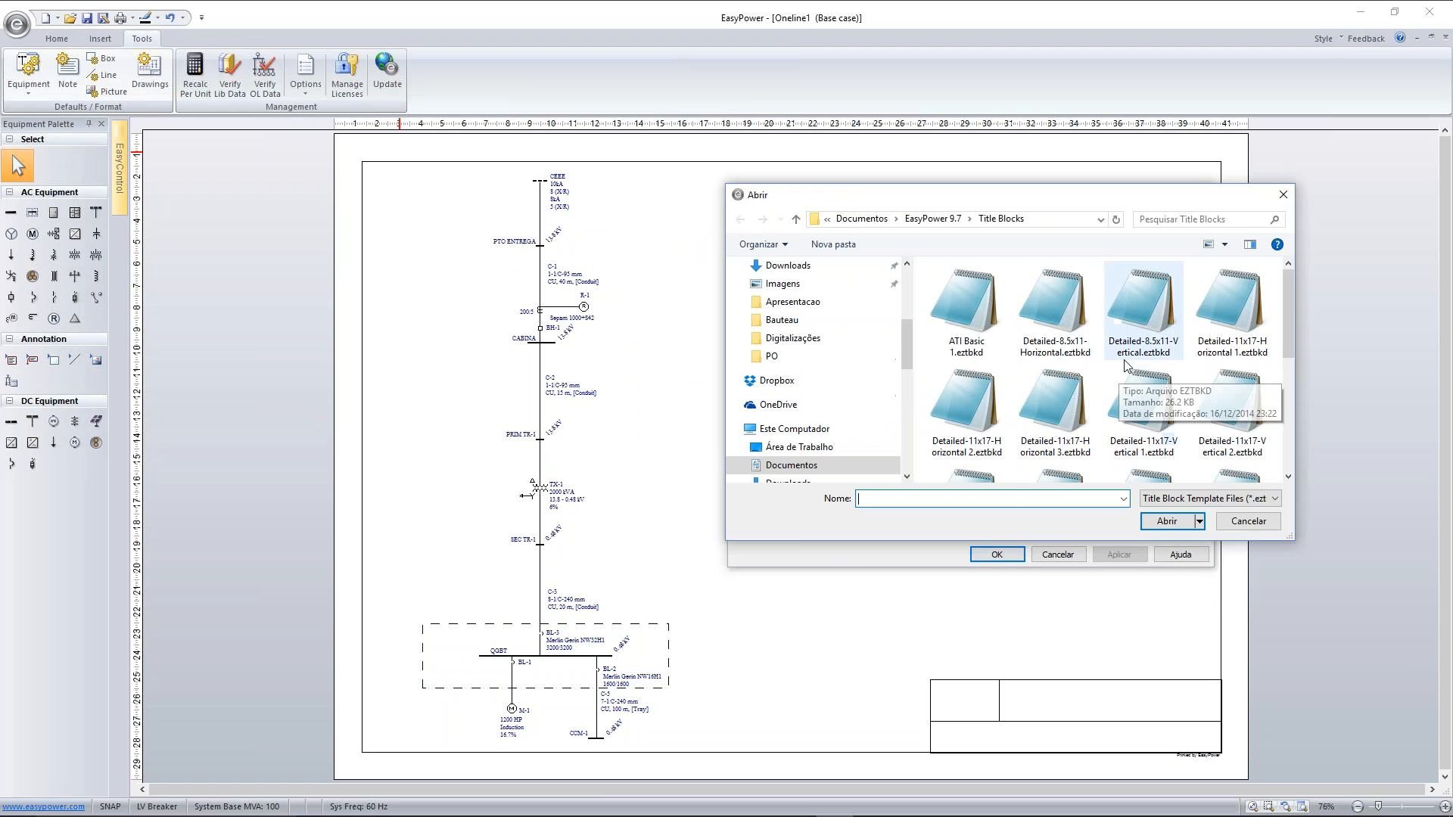
pyautogui.click(1058, 333)
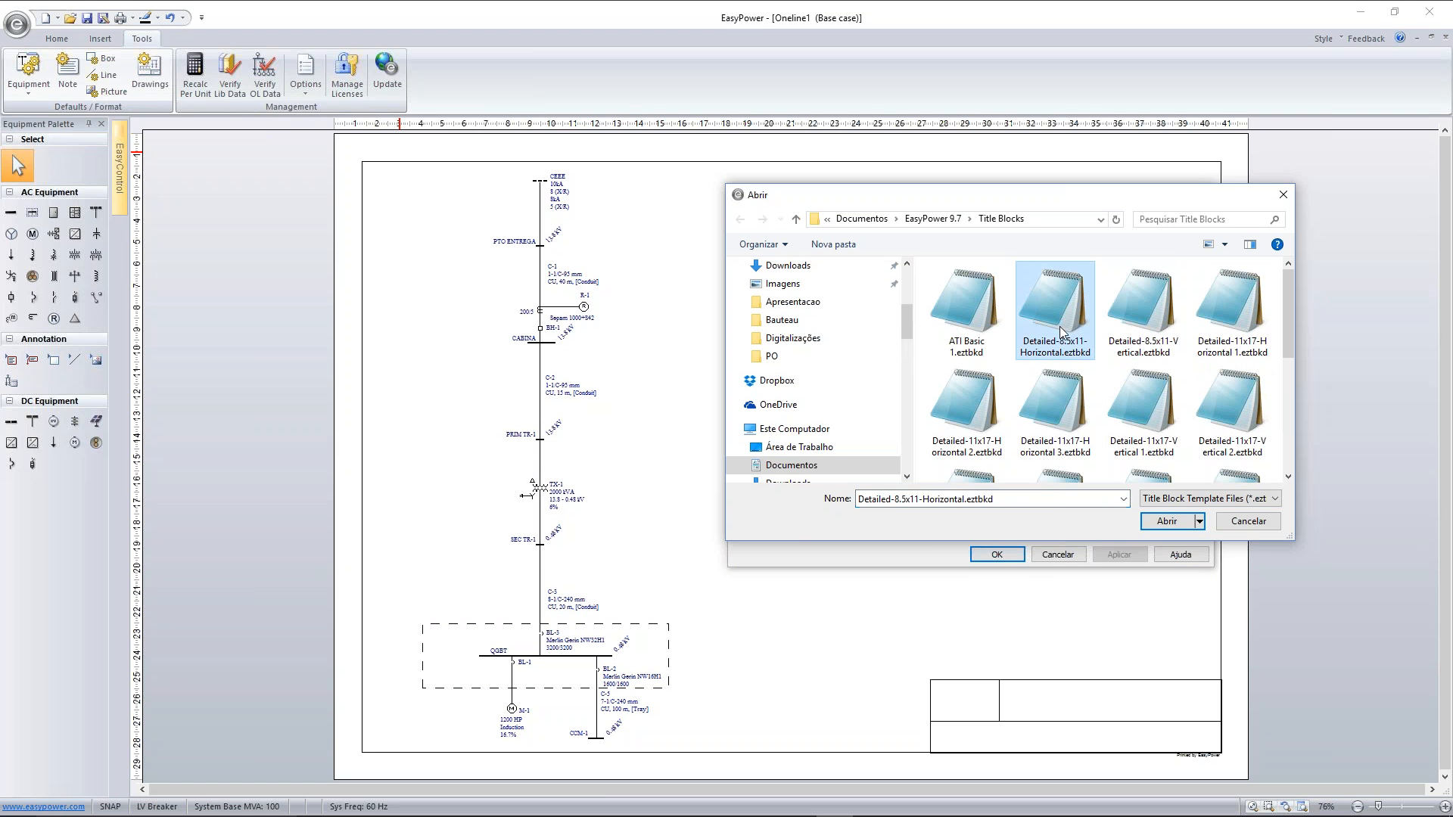
pyautogui.click(1178, 526)
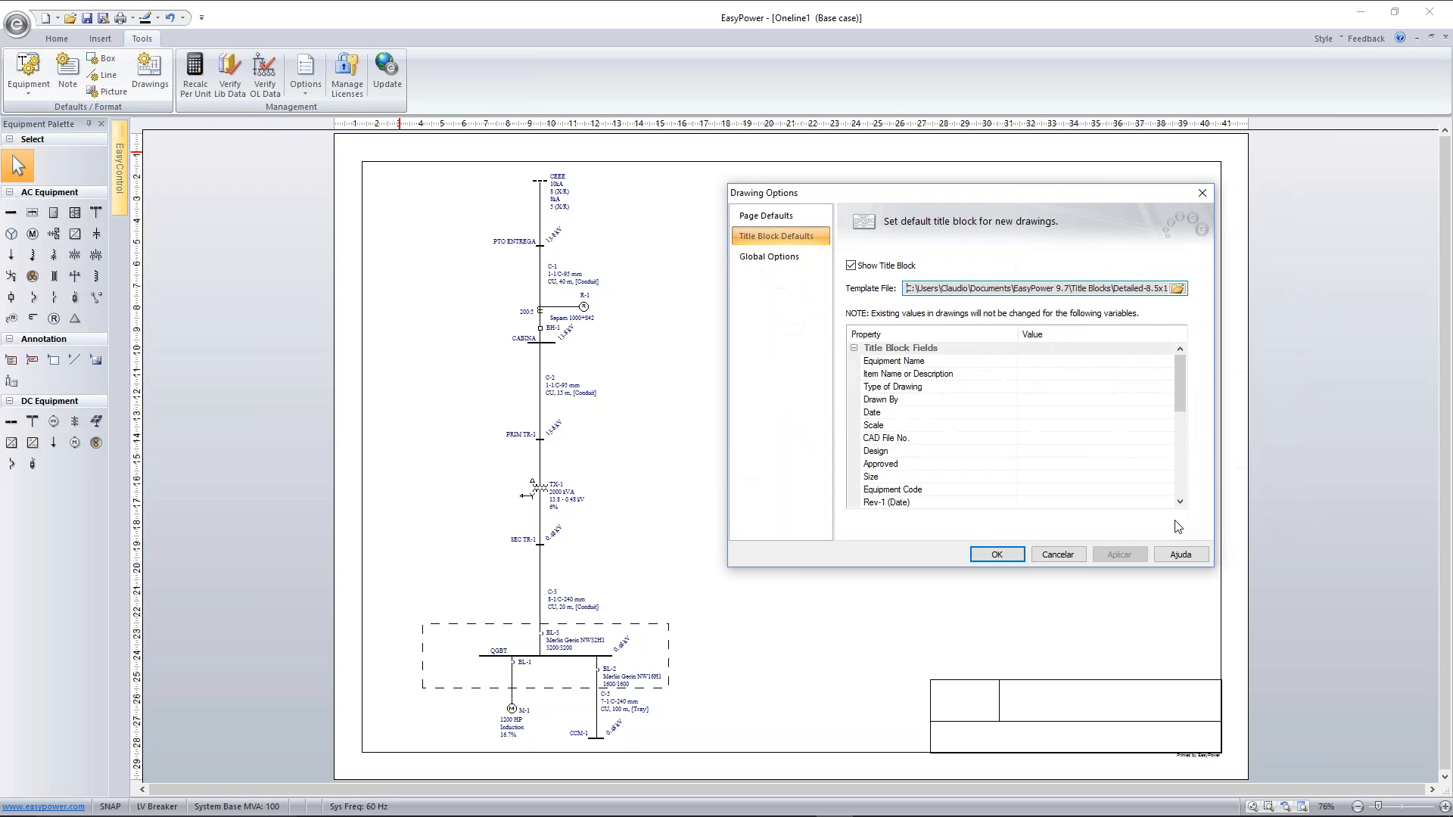
pyautogui.click(999, 556)
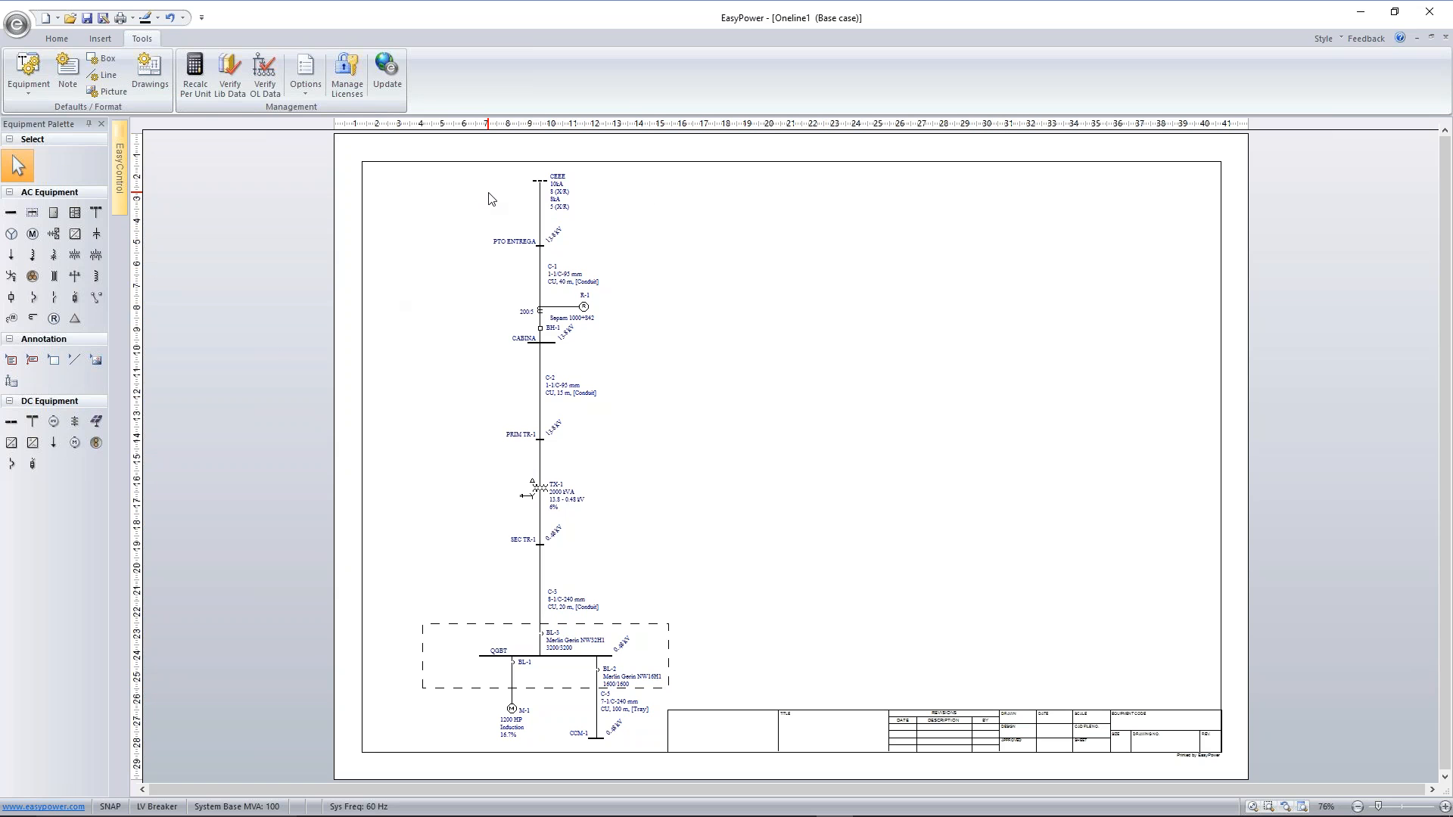
# Export only Drawing #1 to an AutoCAD DXF file named Cliente.dxf in the Documents folder
pyautogui.click(16, 25)
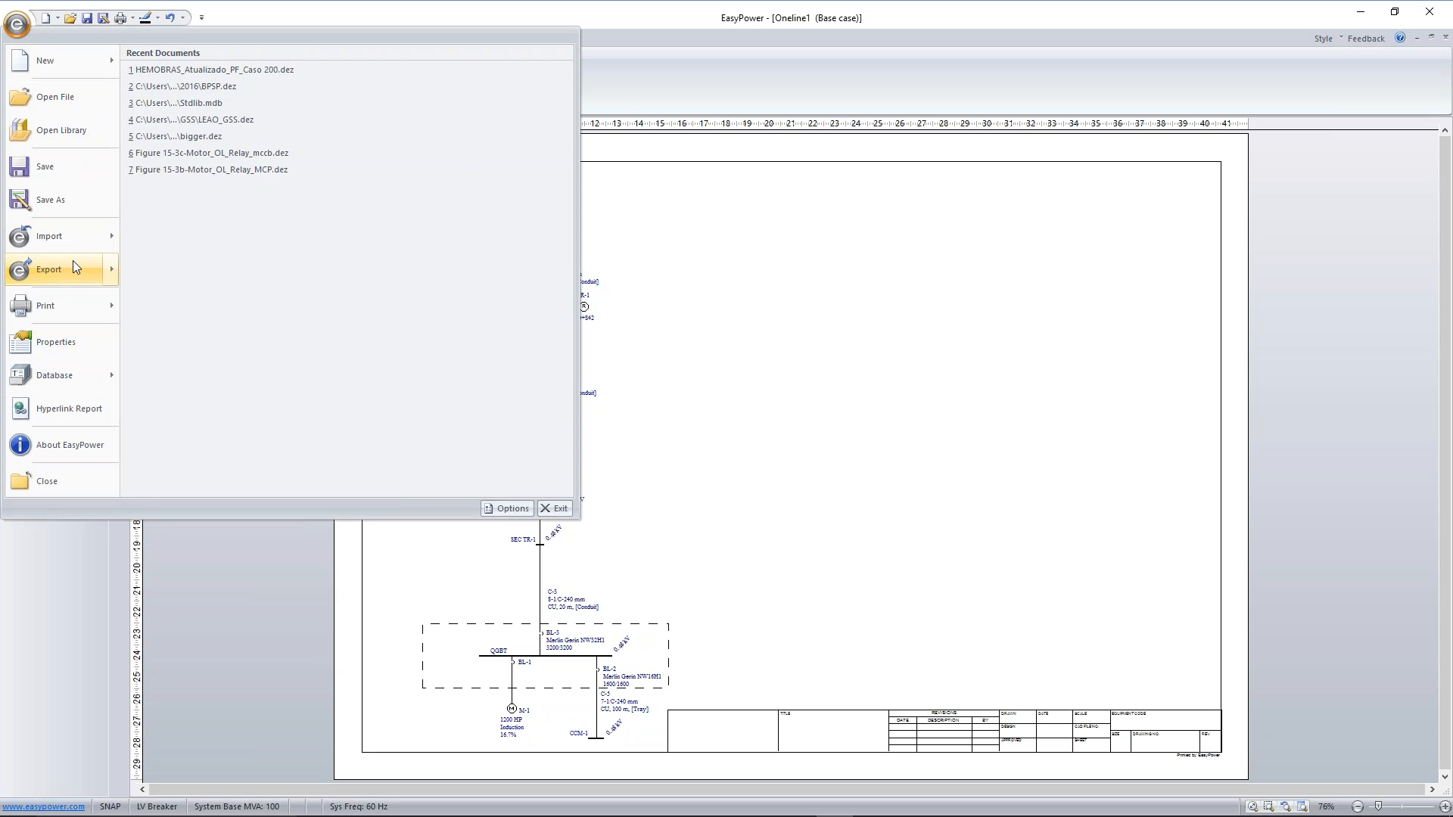
pyautogui.moveTo(72, 260)
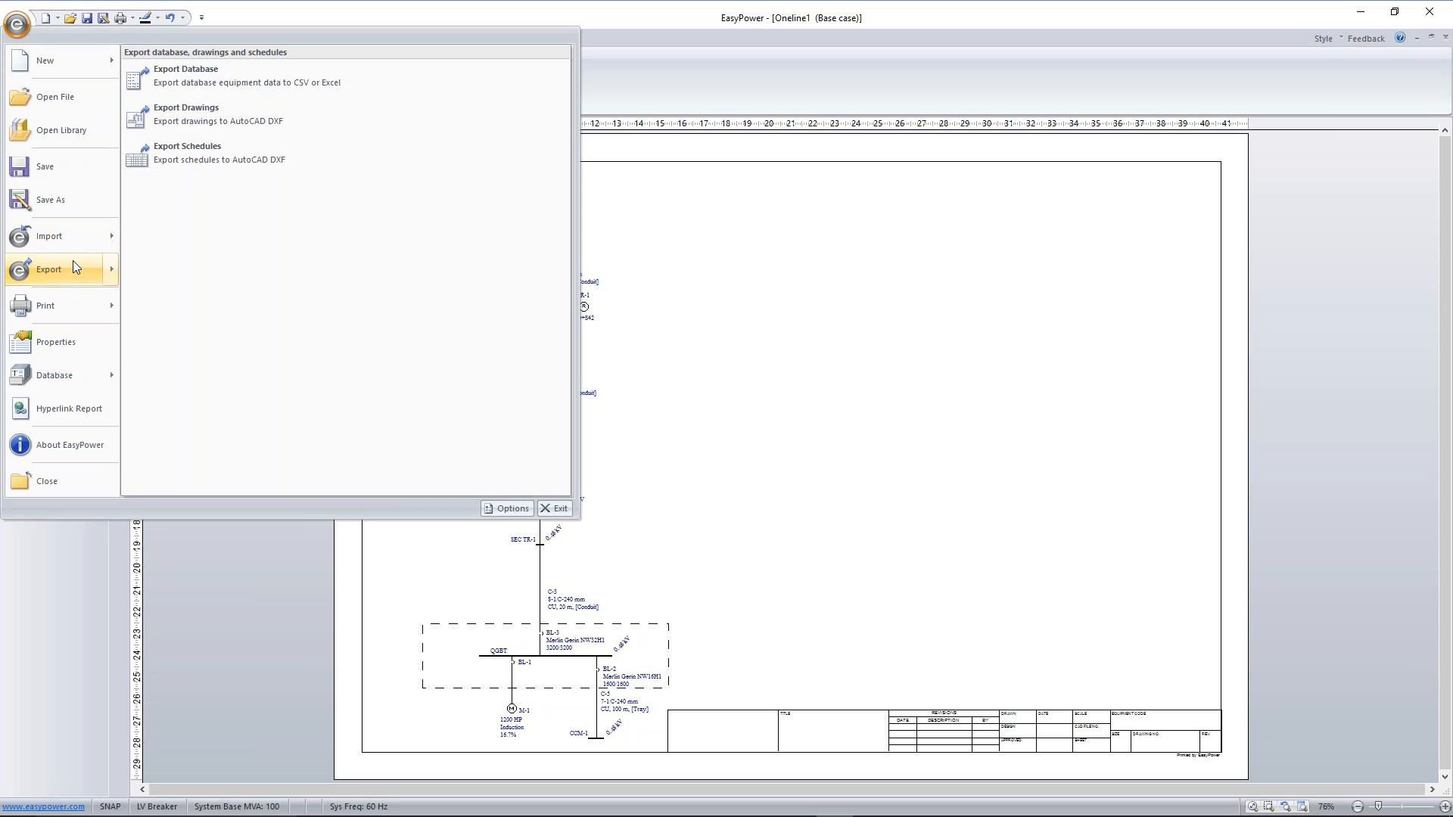
pyautogui.click(272, 129)
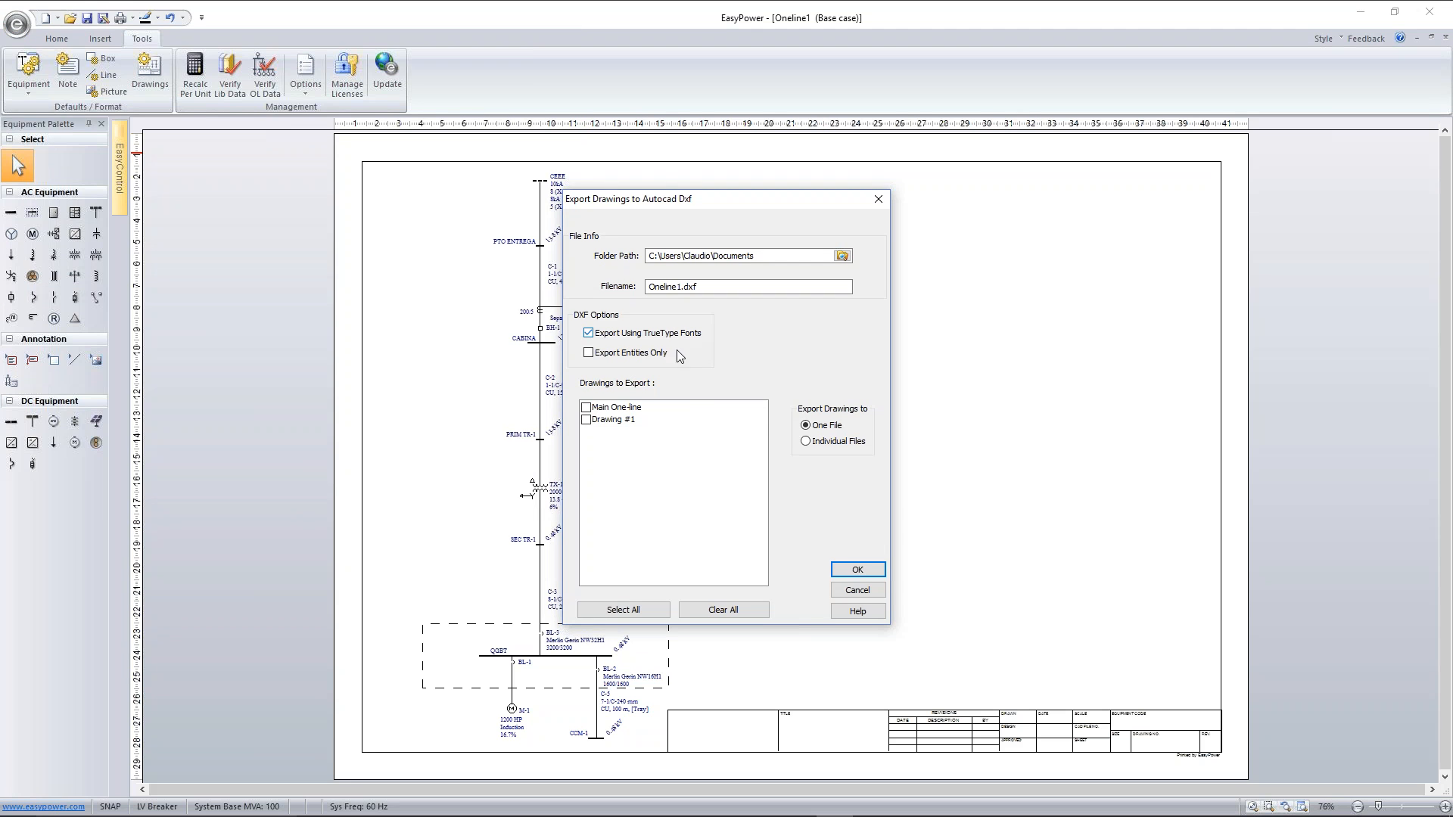
pyautogui.click(587, 420)
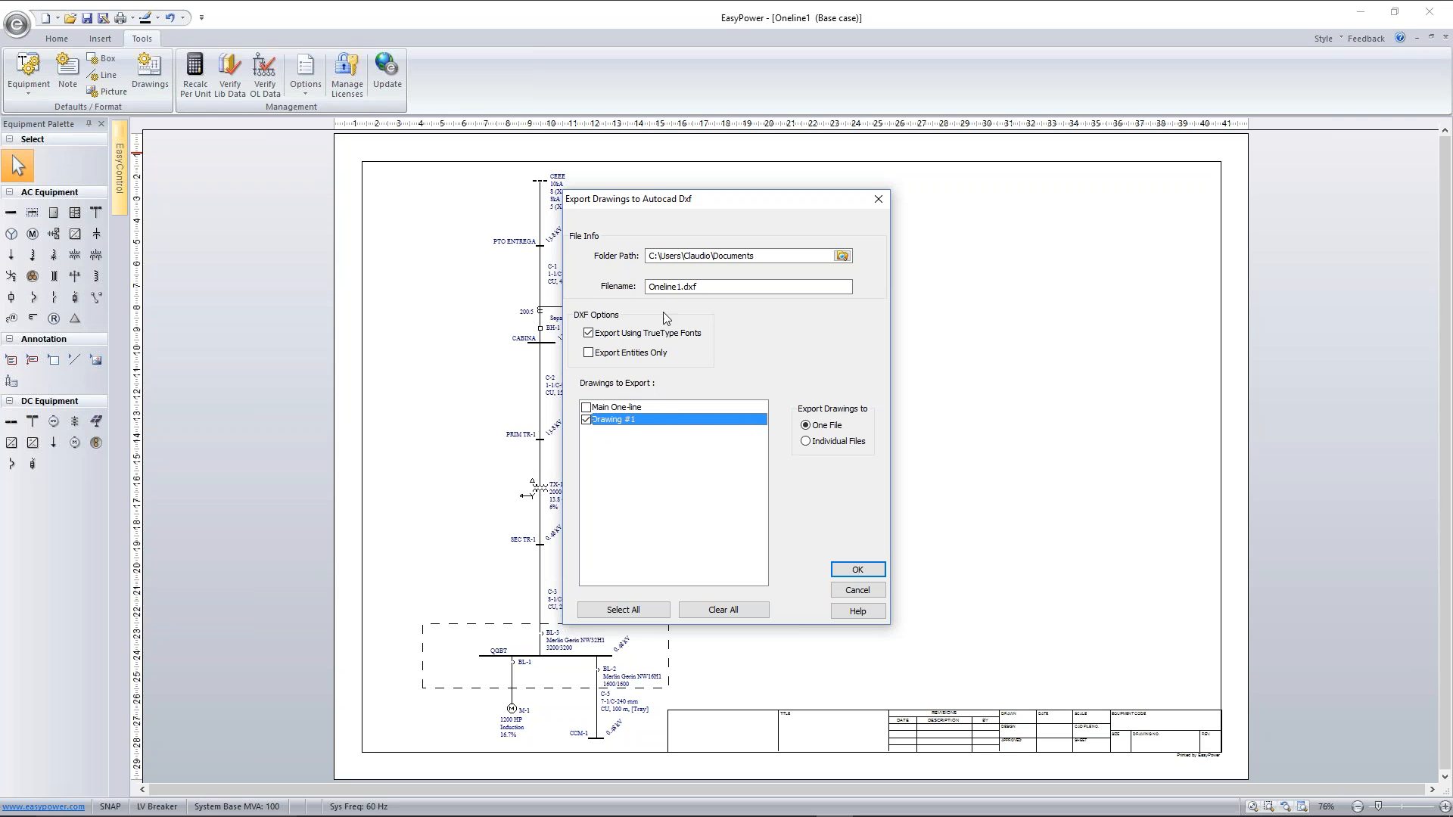
pyautogui.click(675, 289)
pyautogui.click(680, 288)
pyautogui.moveTo(680, 289); pyautogui.dragTo(628, 281)
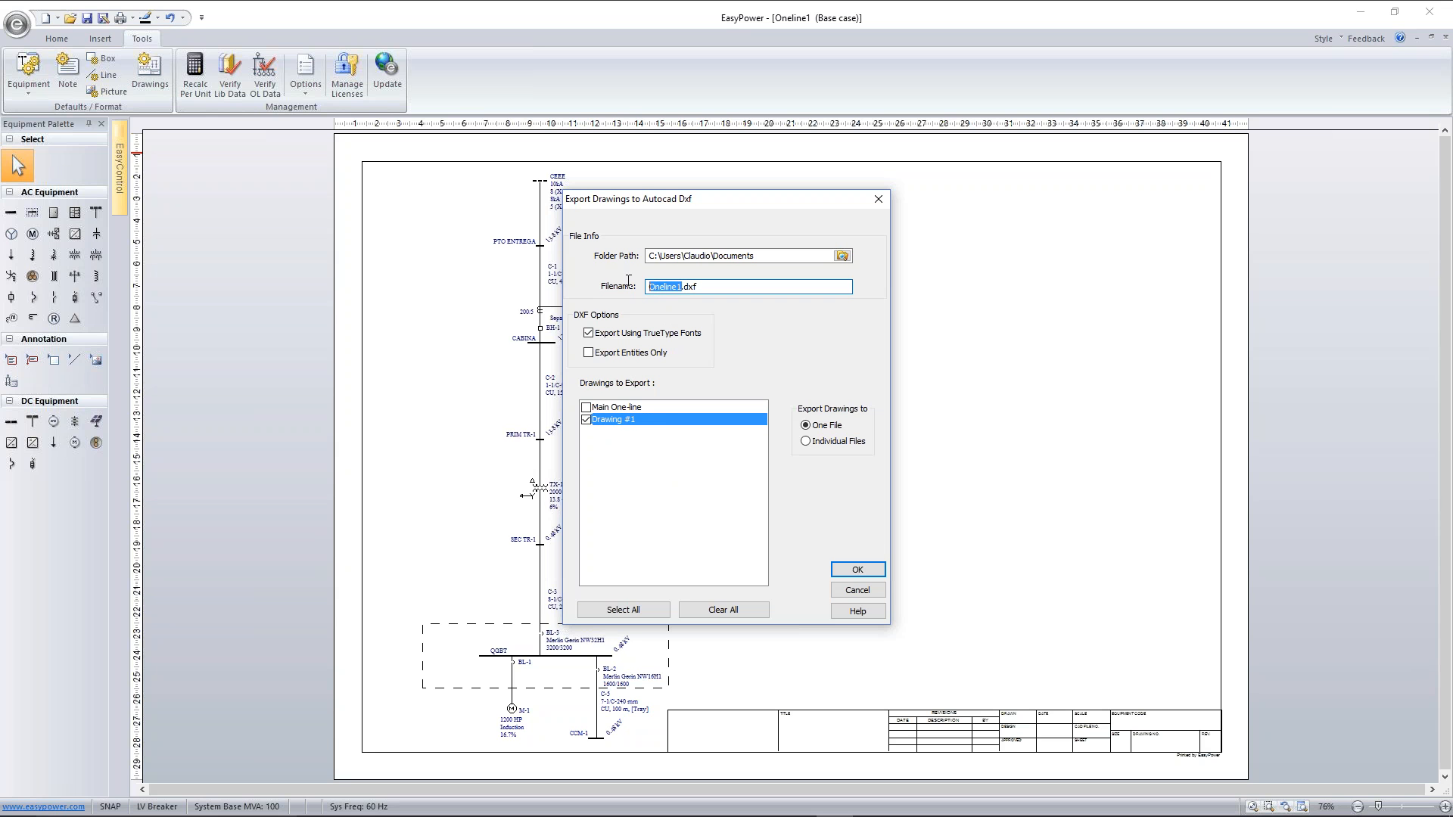
pyautogui.write('T')
pyautogui.press('BackSpace')
pyautogui.press('BackSpace')
pyautogui.write('Client')
pyautogui.click(876, 574)
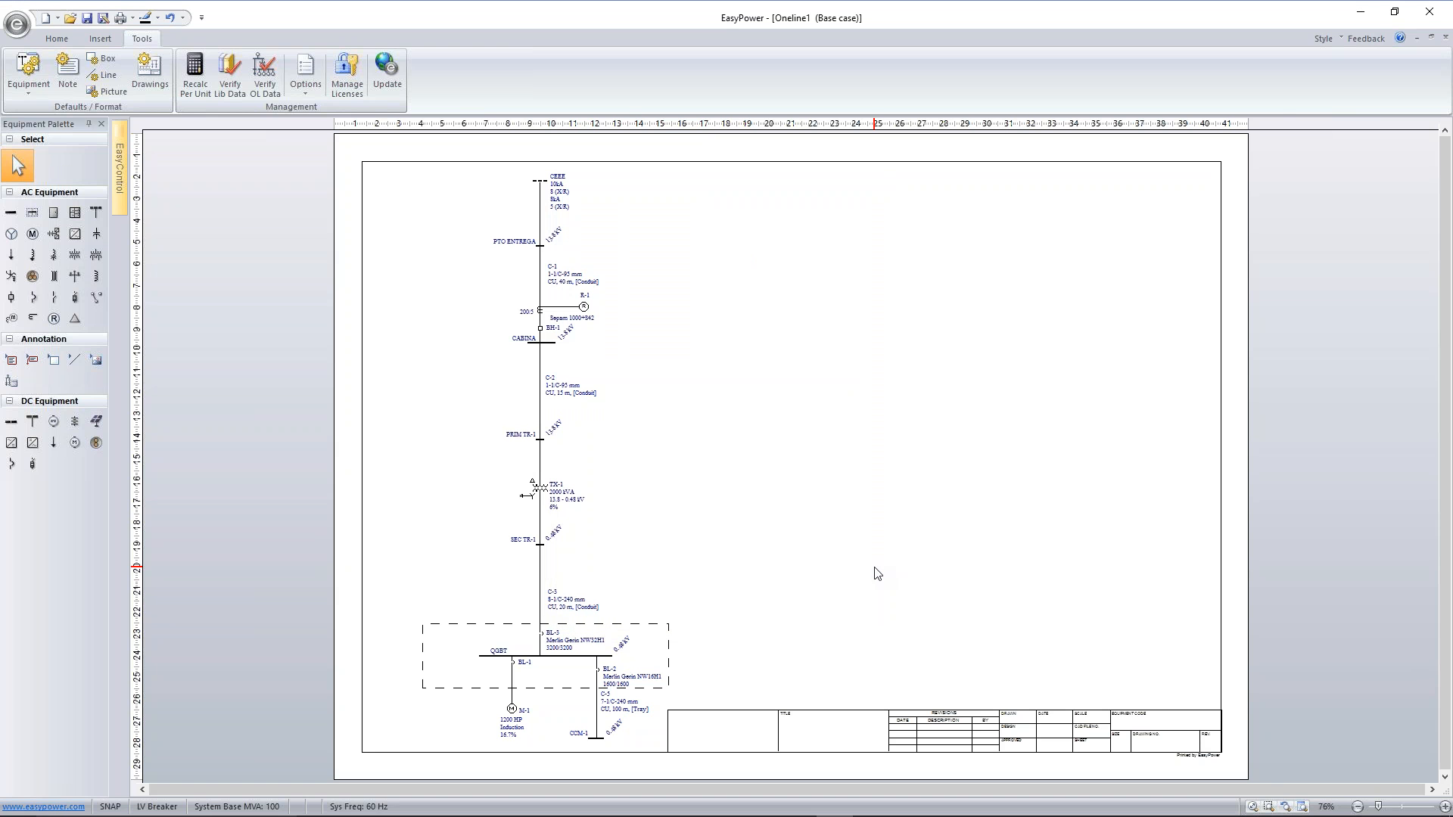
# Minimize the open windows, open the Documents folder inside the user's folder on the desktop, and select Cliente.dxf
pyautogui.click(1366, 13)
pyautogui.click(1366, 13)
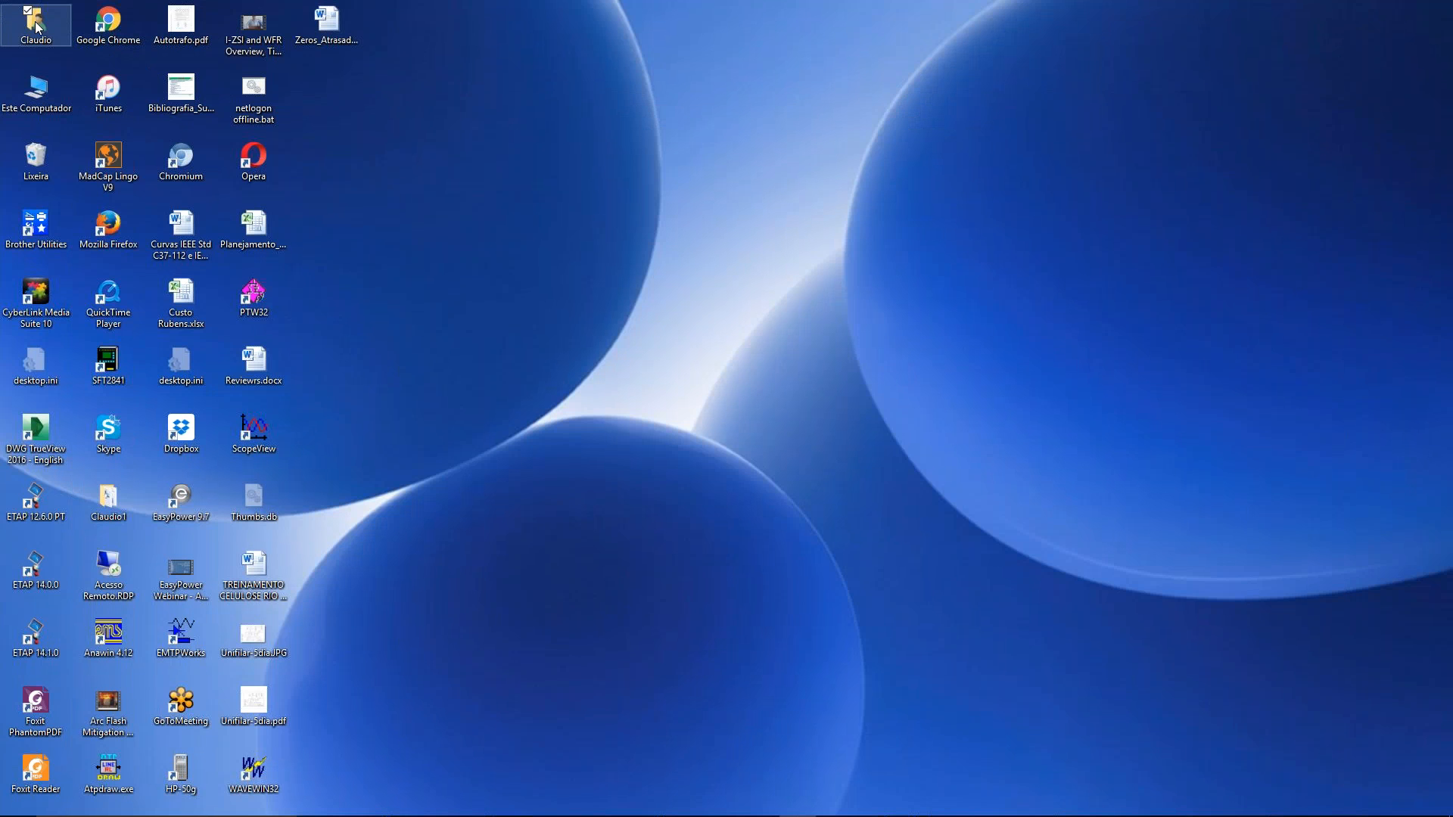
pyautogui.doubleClick(35, 27)
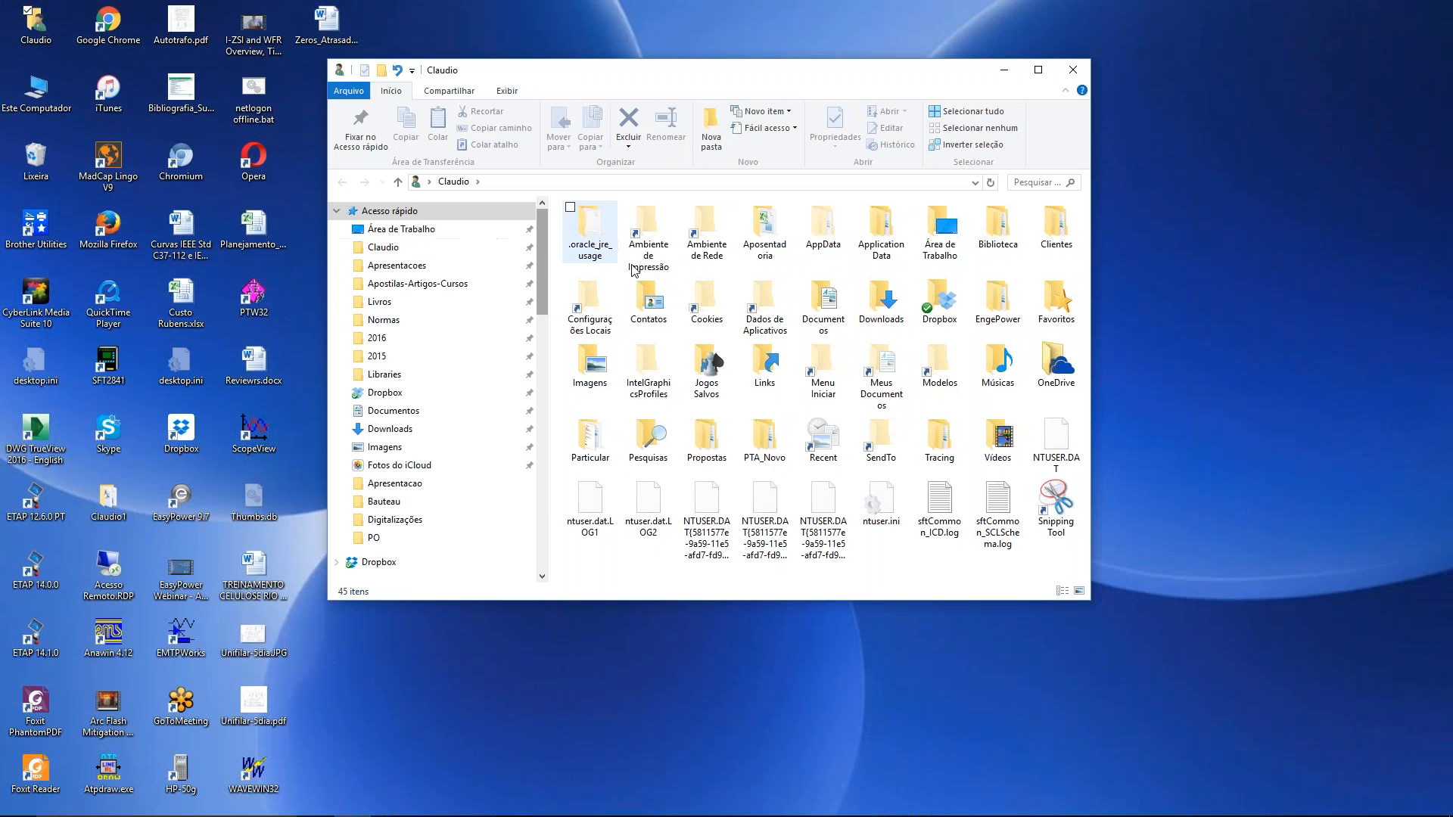
pyautogui.doubleClick(838, 307)
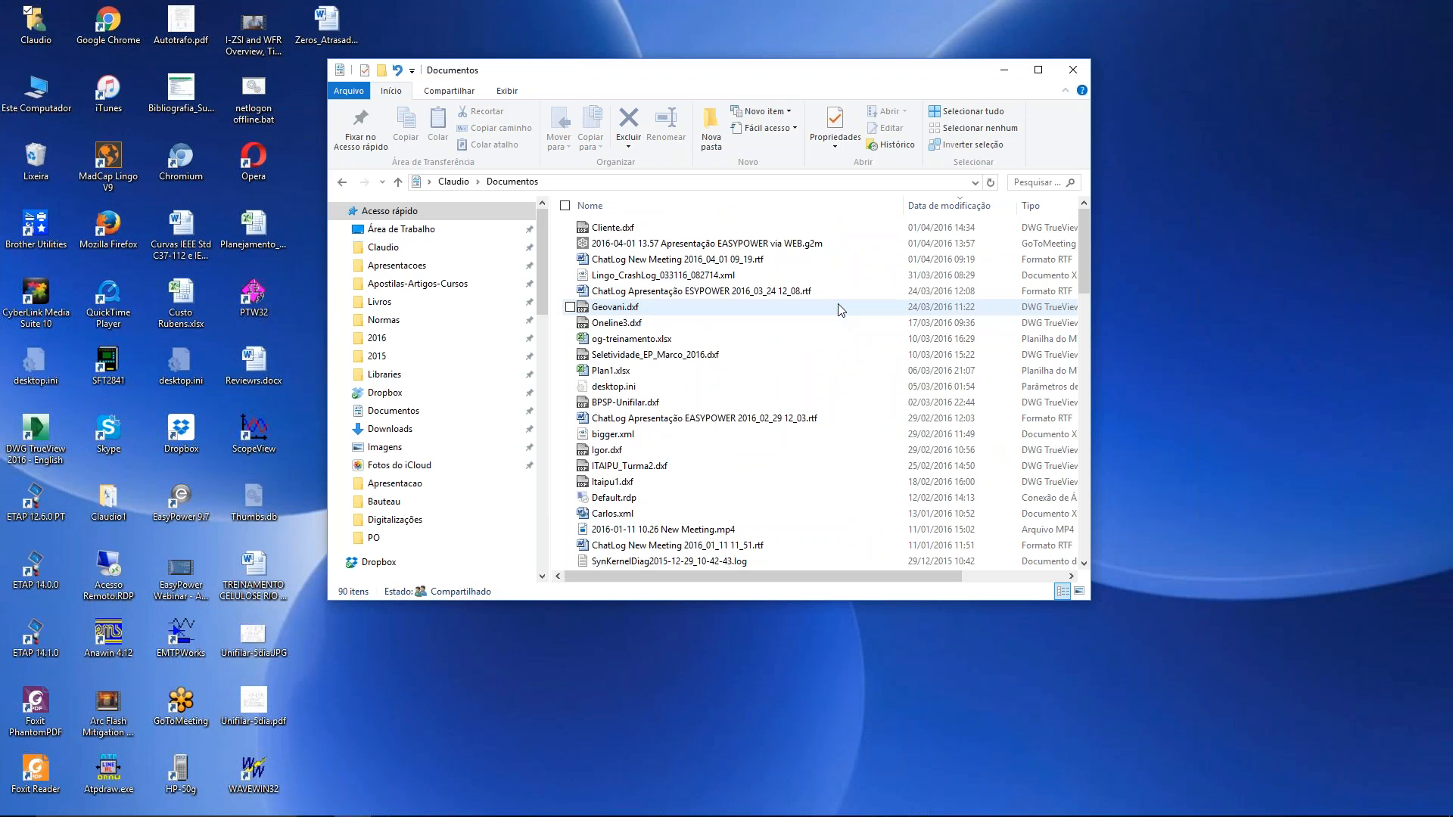
pyautogui.click(609, 234)
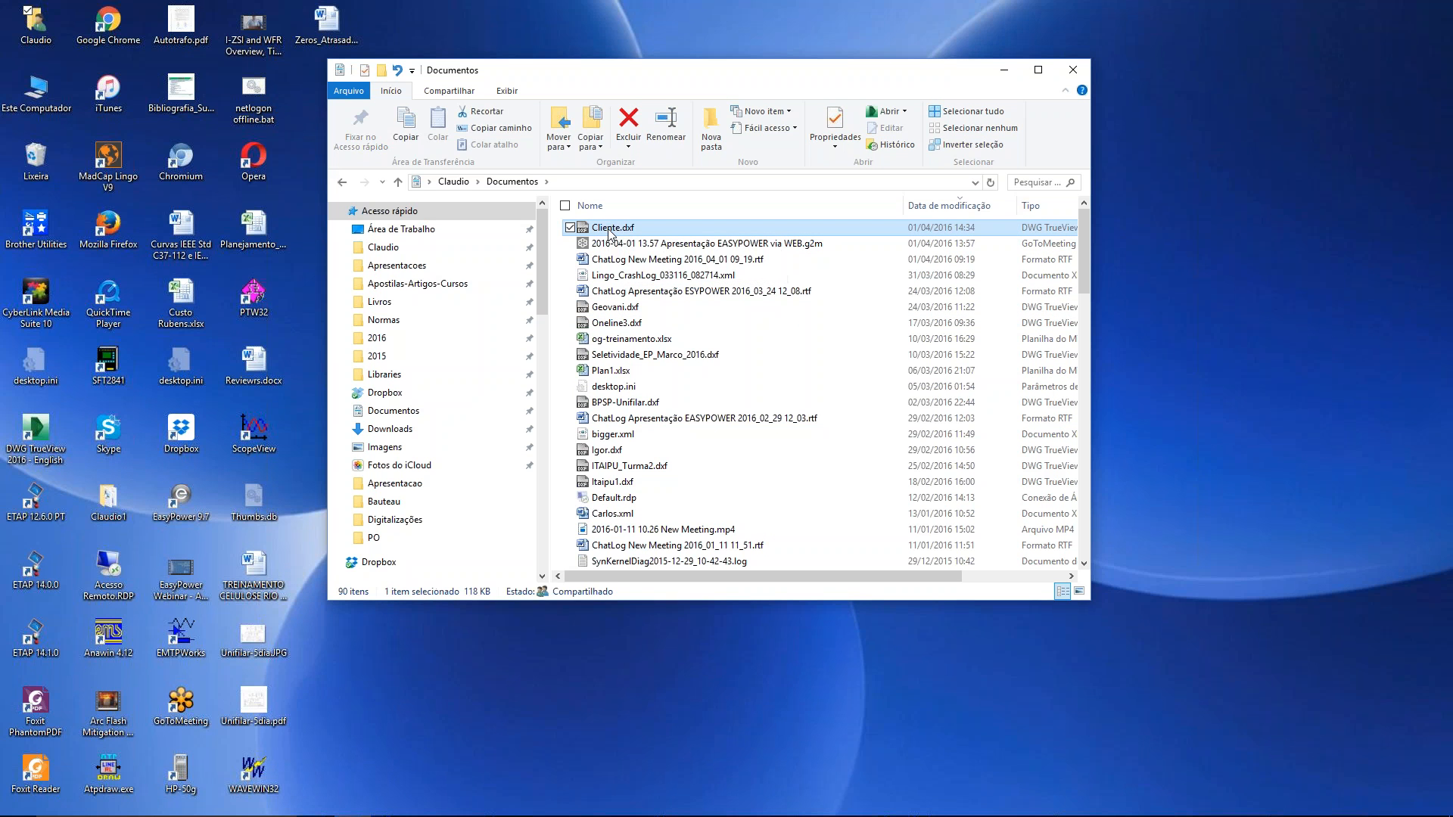
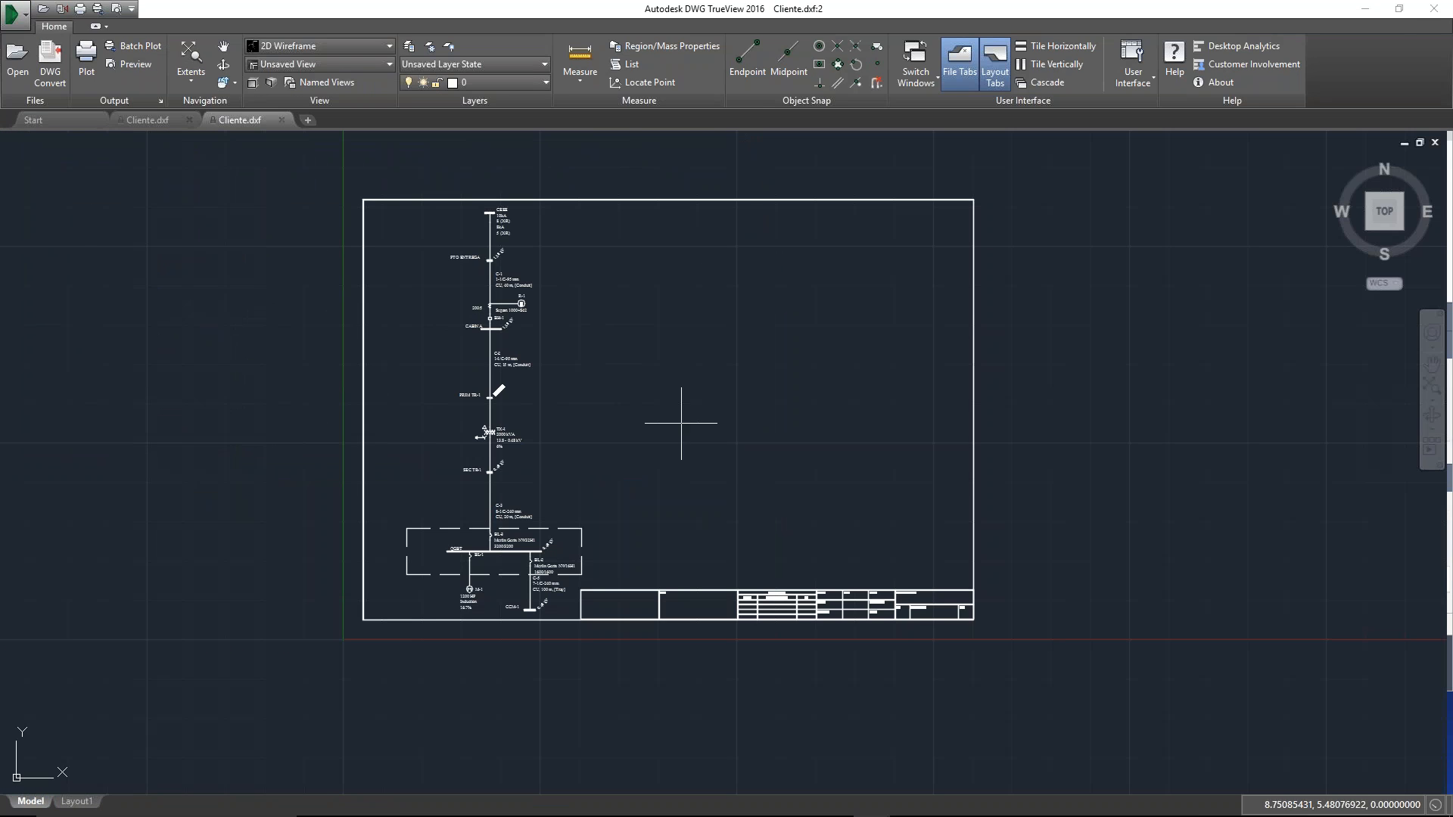
# Examine the exported Cliente.dxf drawing, including the equipment labels, the QGBT switchgear box and the title block
pyautogui.scroll(6, 539, 362)
pyautogui.scroll(4, 538, 363)
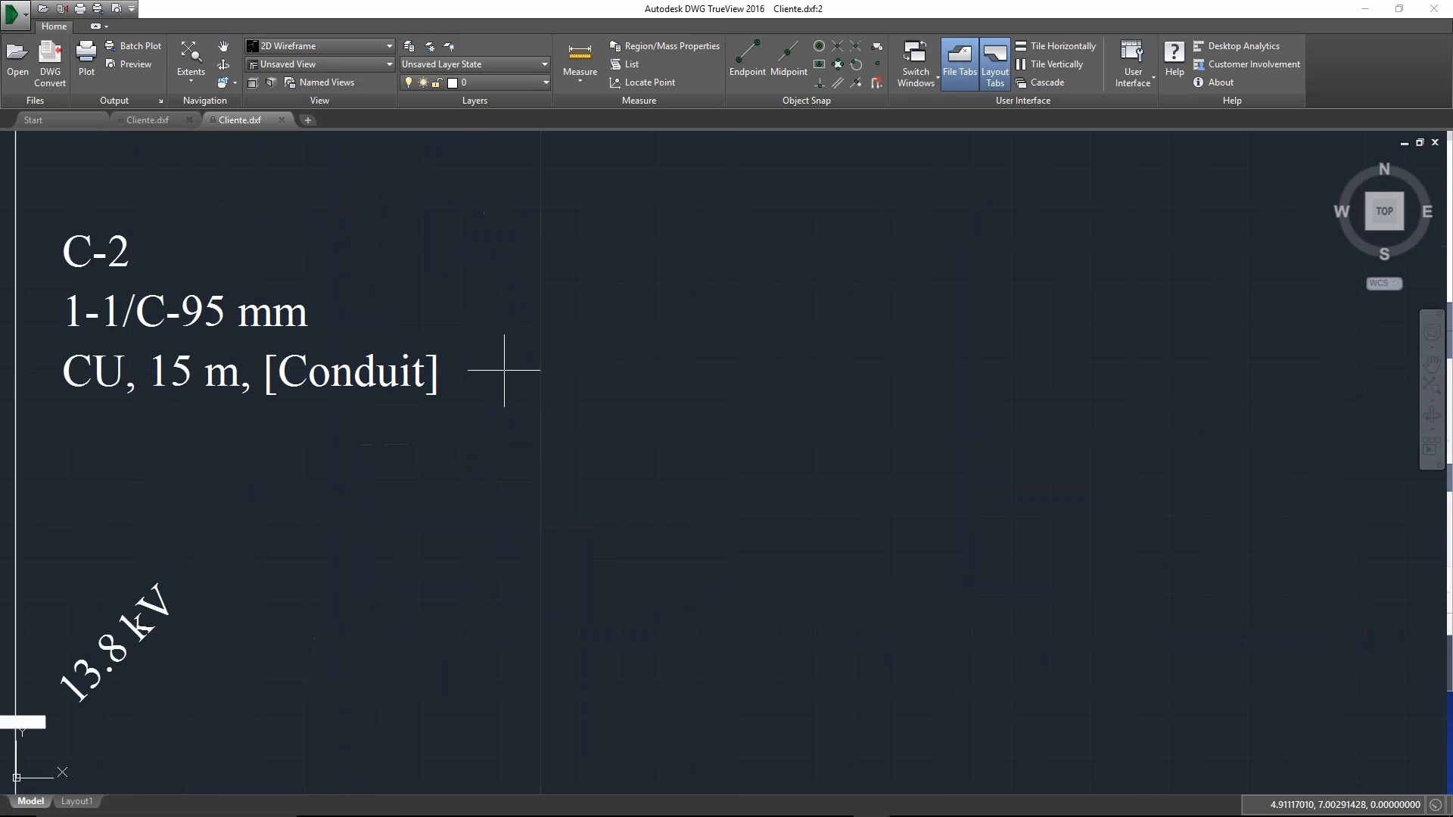
pyautogui.scroll(-4, 502, 373)
pyautogui.moveTo(465, 296); pyautogui.dragTo(642, 652)
pyautogui.moveTo(681, 270); pyautogui.dragTo(719, 308)
pyautogui.scroll(-5, 716, 308)
pyautogui.moveTo(897, 509); pyautogui.dragTo(673, 332)
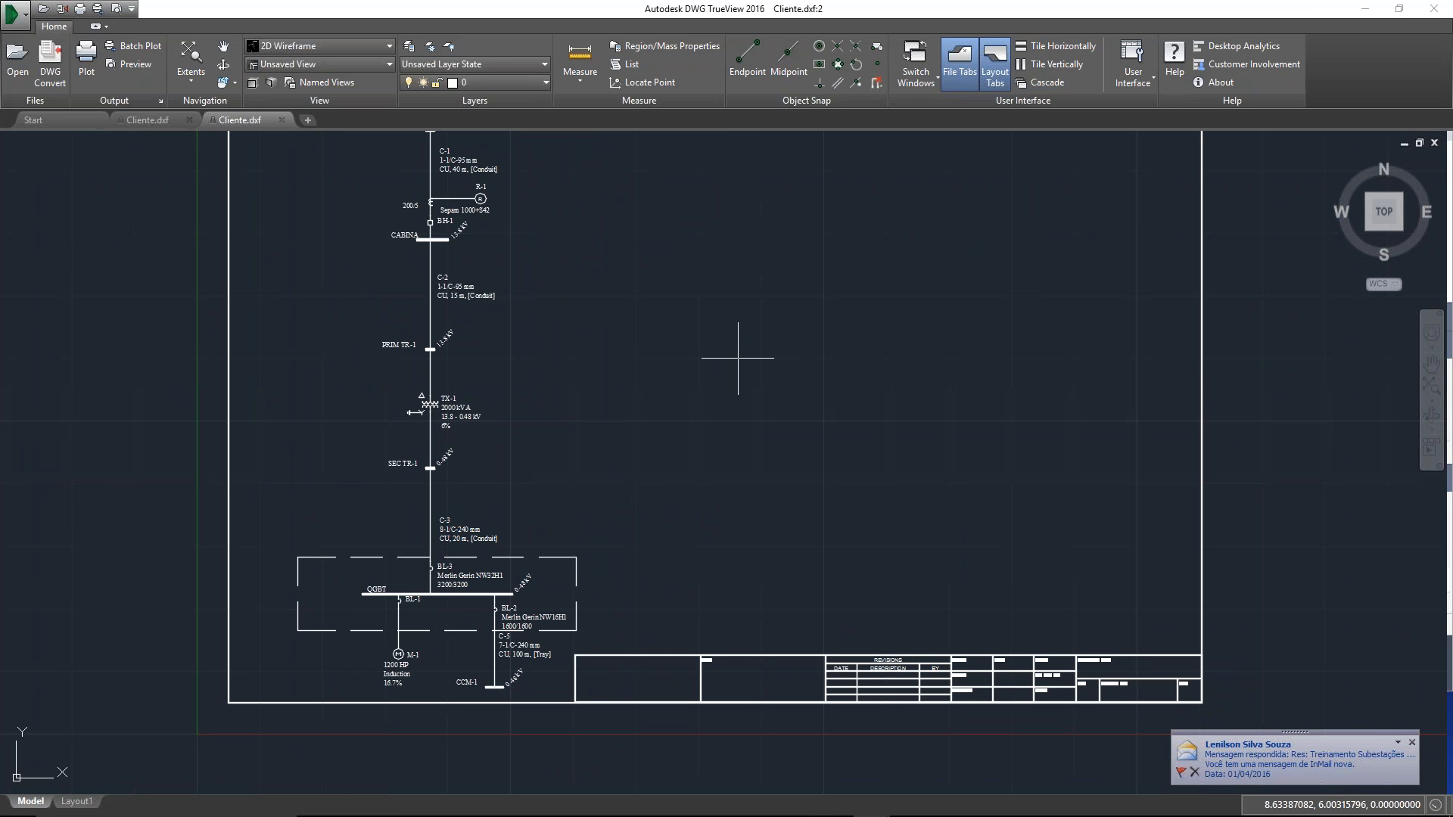
pyautogui.scroll(-2, 734, 348)
pyautogui.moveTo(719, 298); pyautogui.dragTo(714, 345)
pyautogui.scroll(5, 715, 325)
pyautogui.scroll(-5, 709, 320)
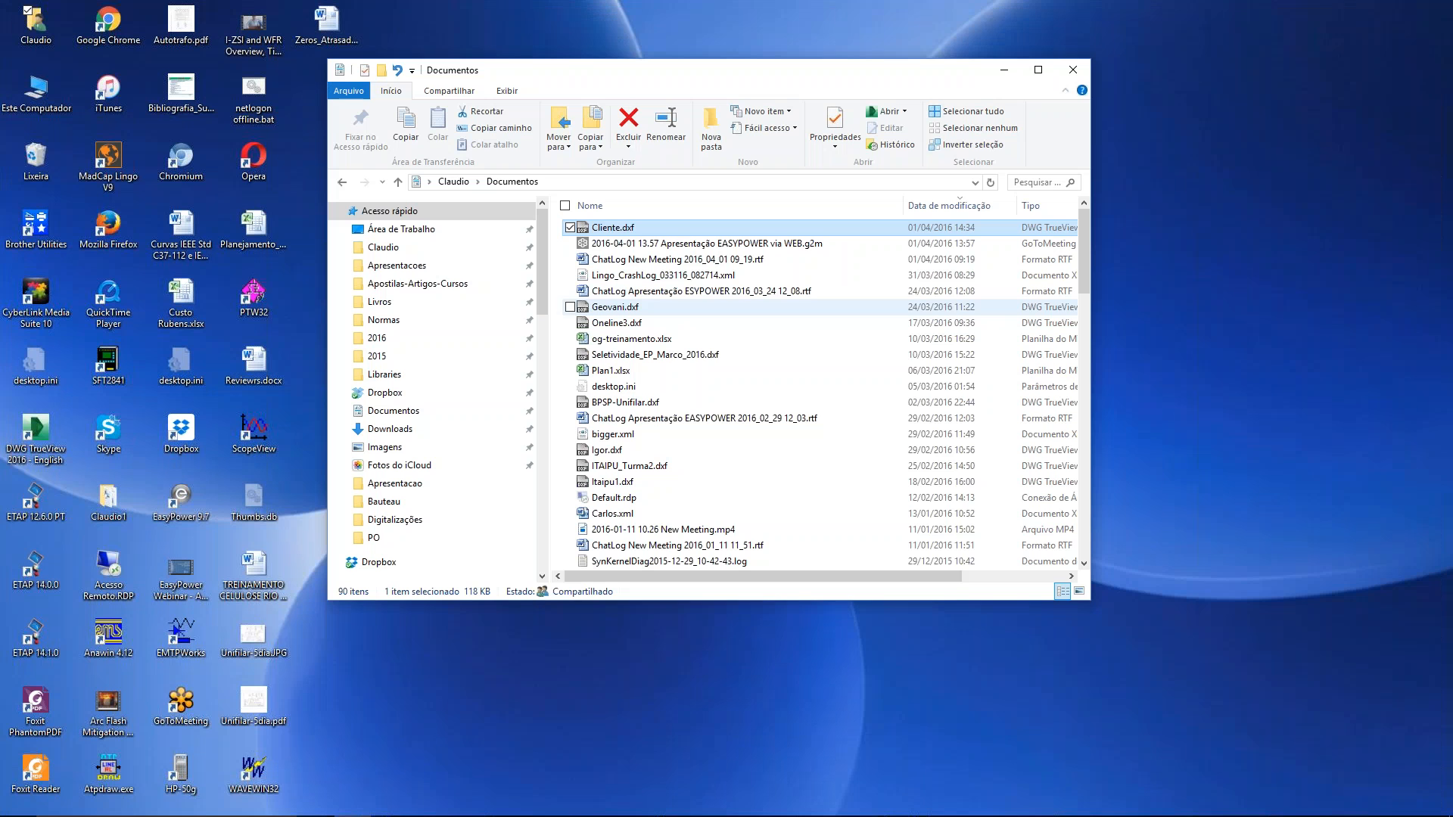
# Switch to EasyPower and go from the drawing sheet back to the plain one-line diagram
pyautogui.moveTo(726, 815)
pyautogui.click(835, 802)
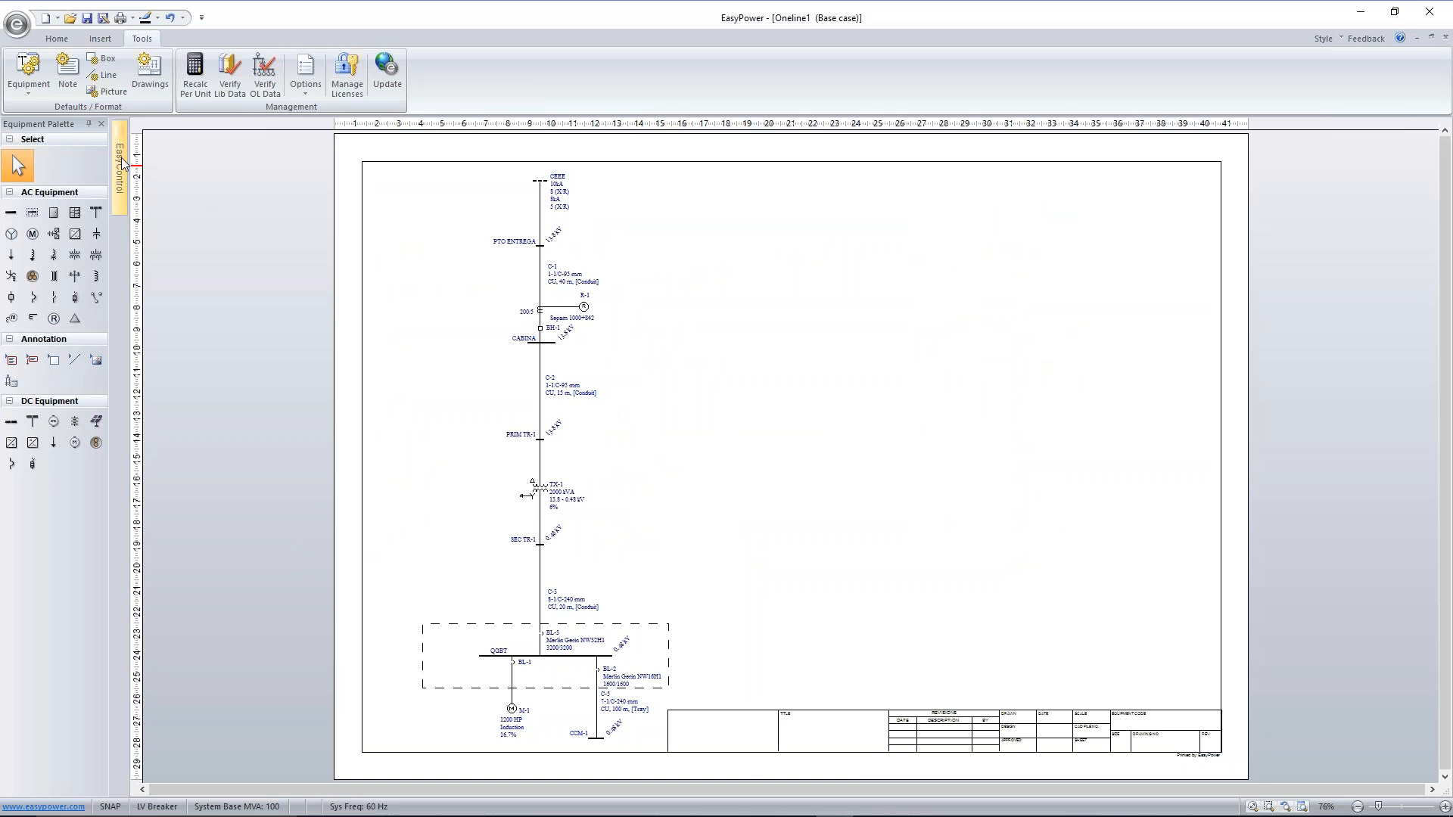
pyautogui.click(157, 182)
pyautogui.click(485, 279)
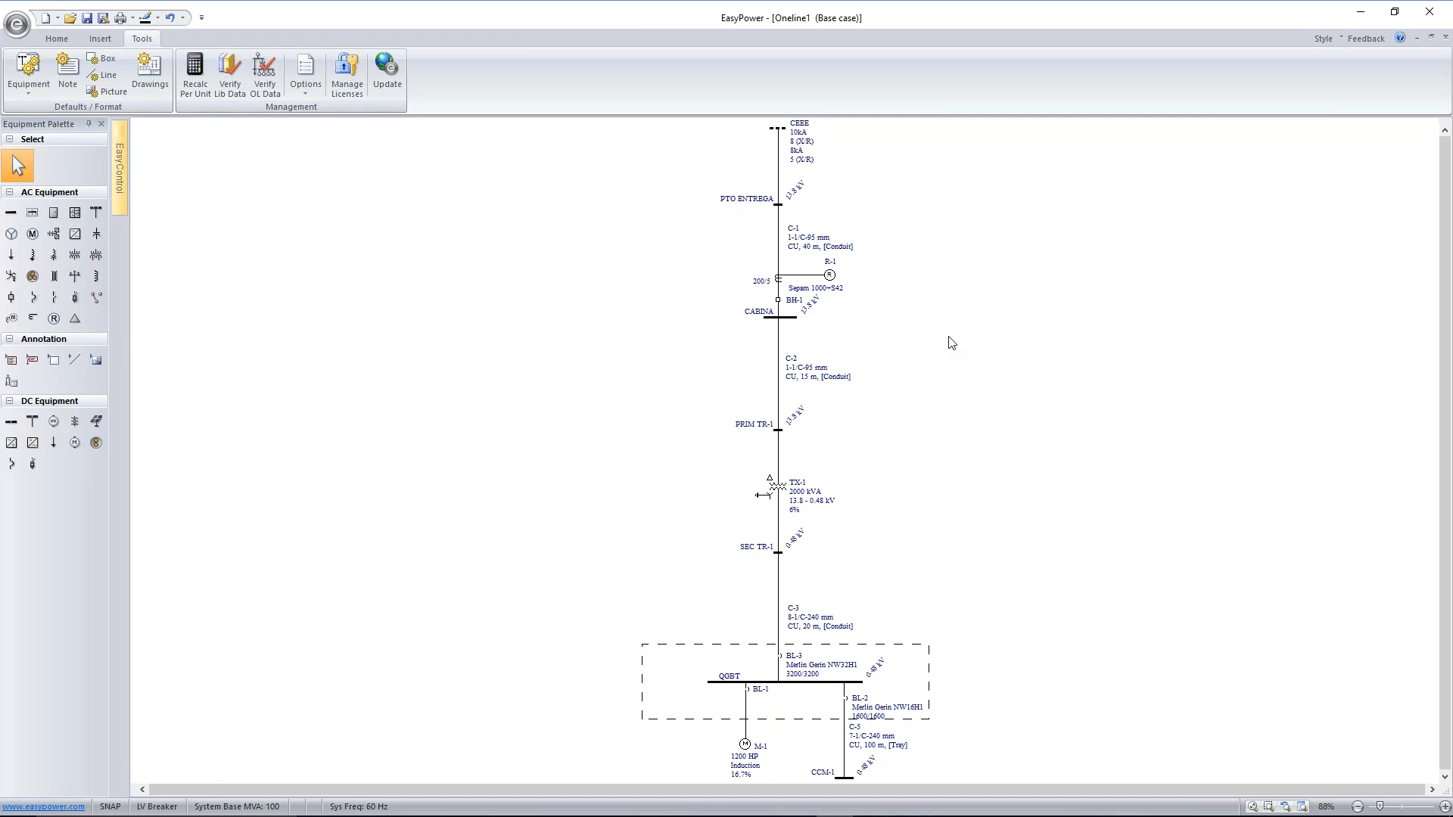
pyautogui.scroll(-1, 952, 344)
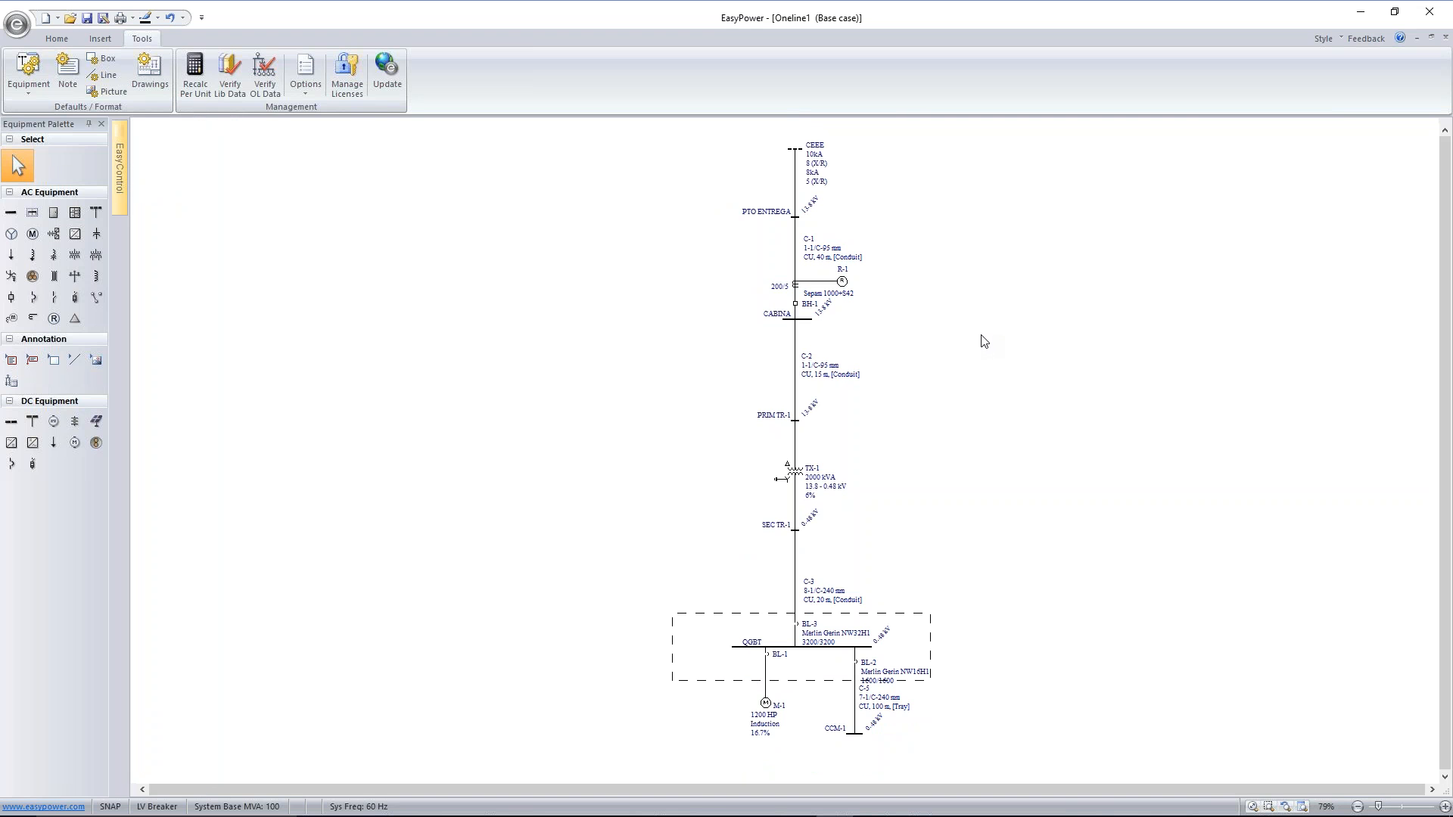
# Enter the short circuit focus, fault all buses with a three-phase fault, and inspect the currents around QGBT
pyautogui.click(73, 39)
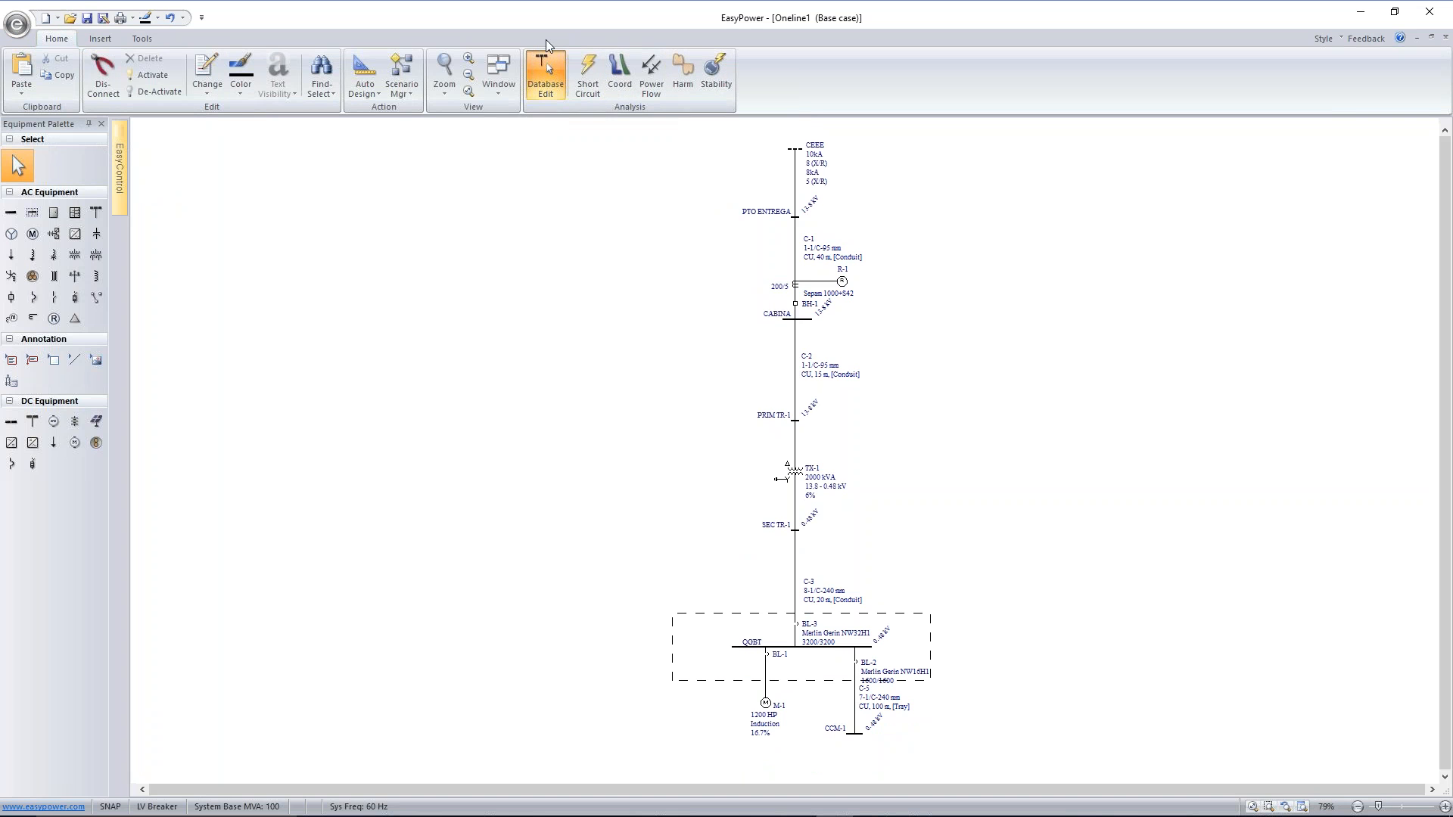
pyautogui.click(588, 78)
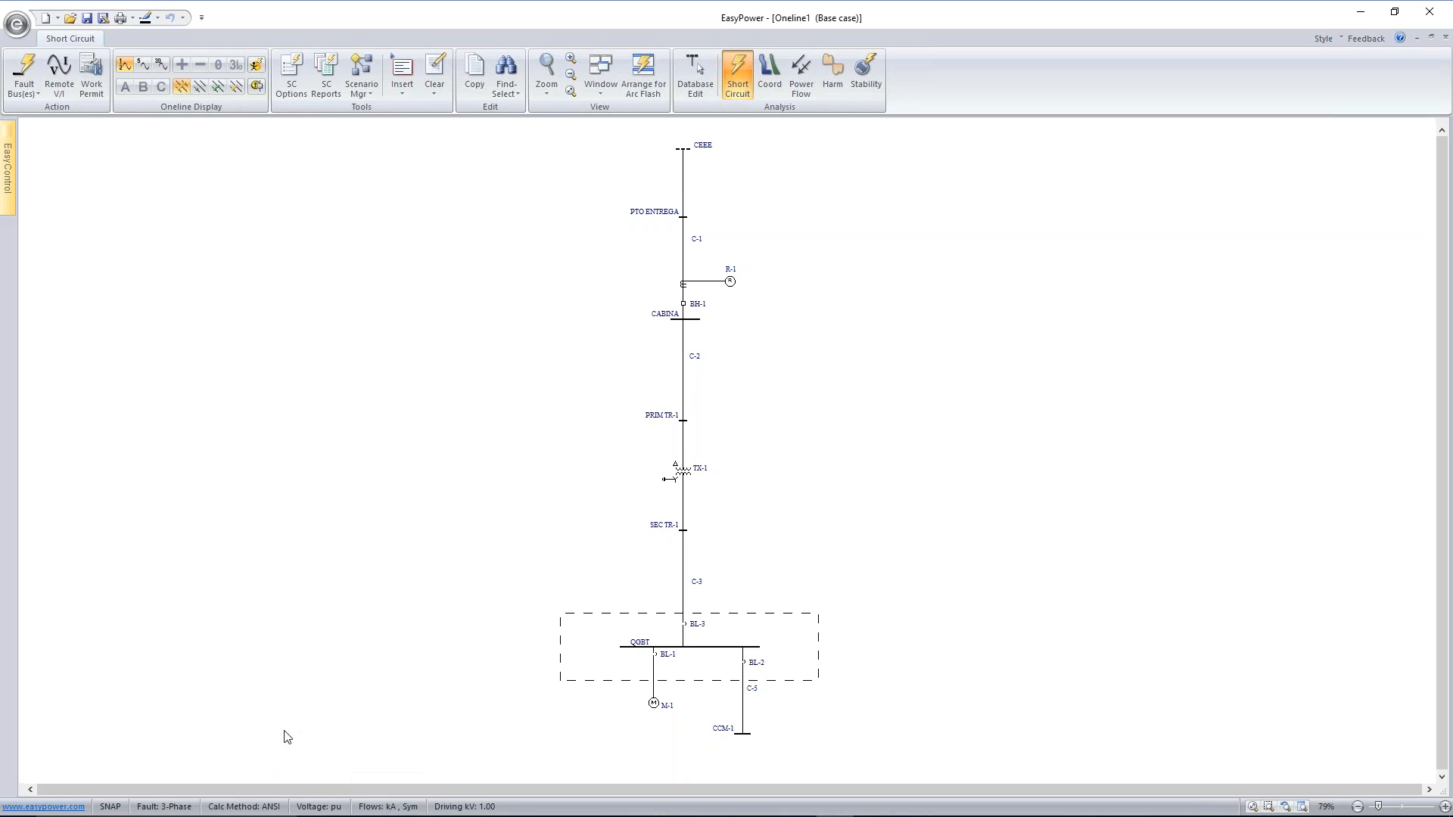
pyautogui.moveTo(329, 815)
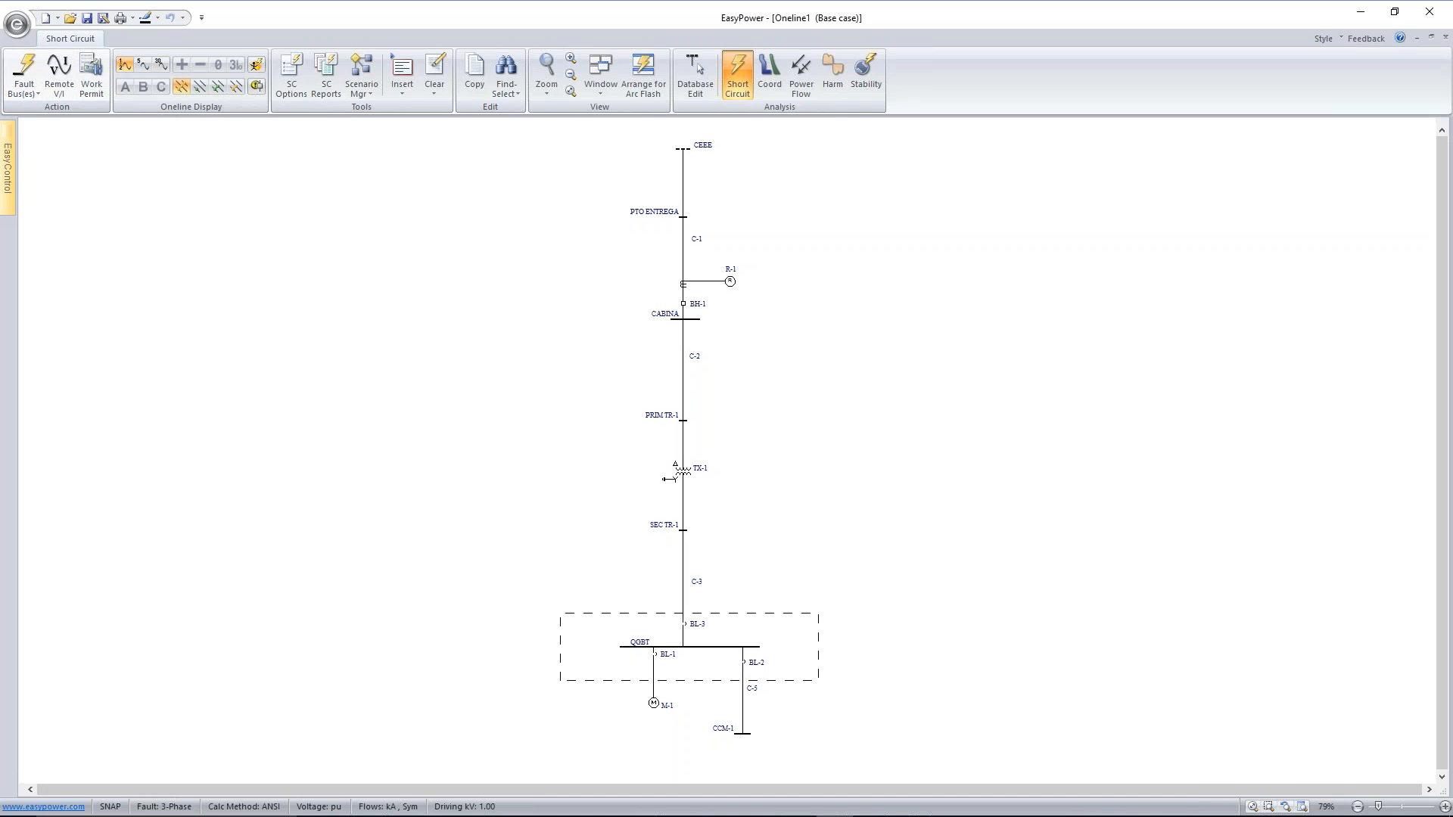
pyautogui.click(25, 72)
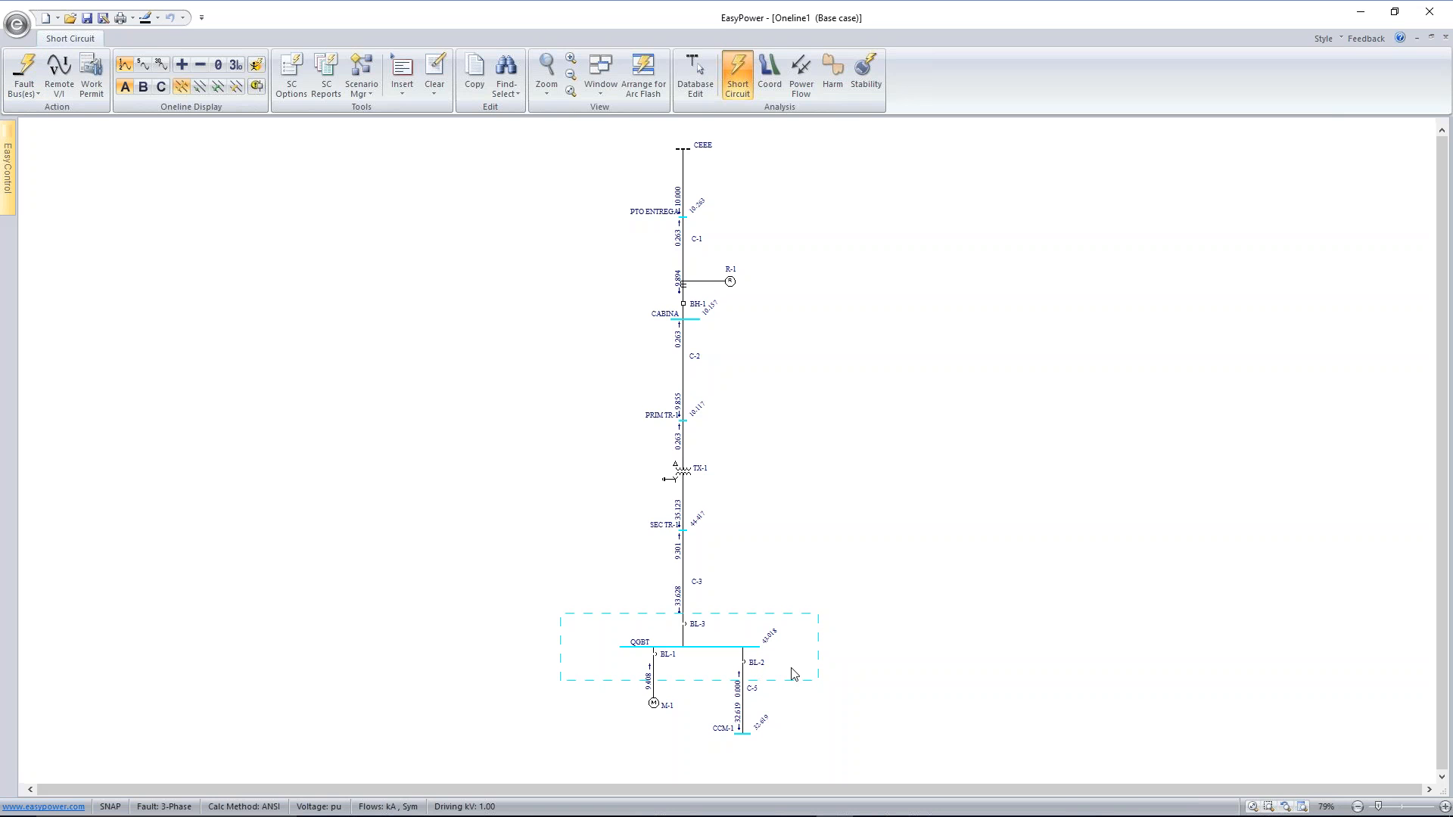
pyautogui.scroll(4, 844, 685)
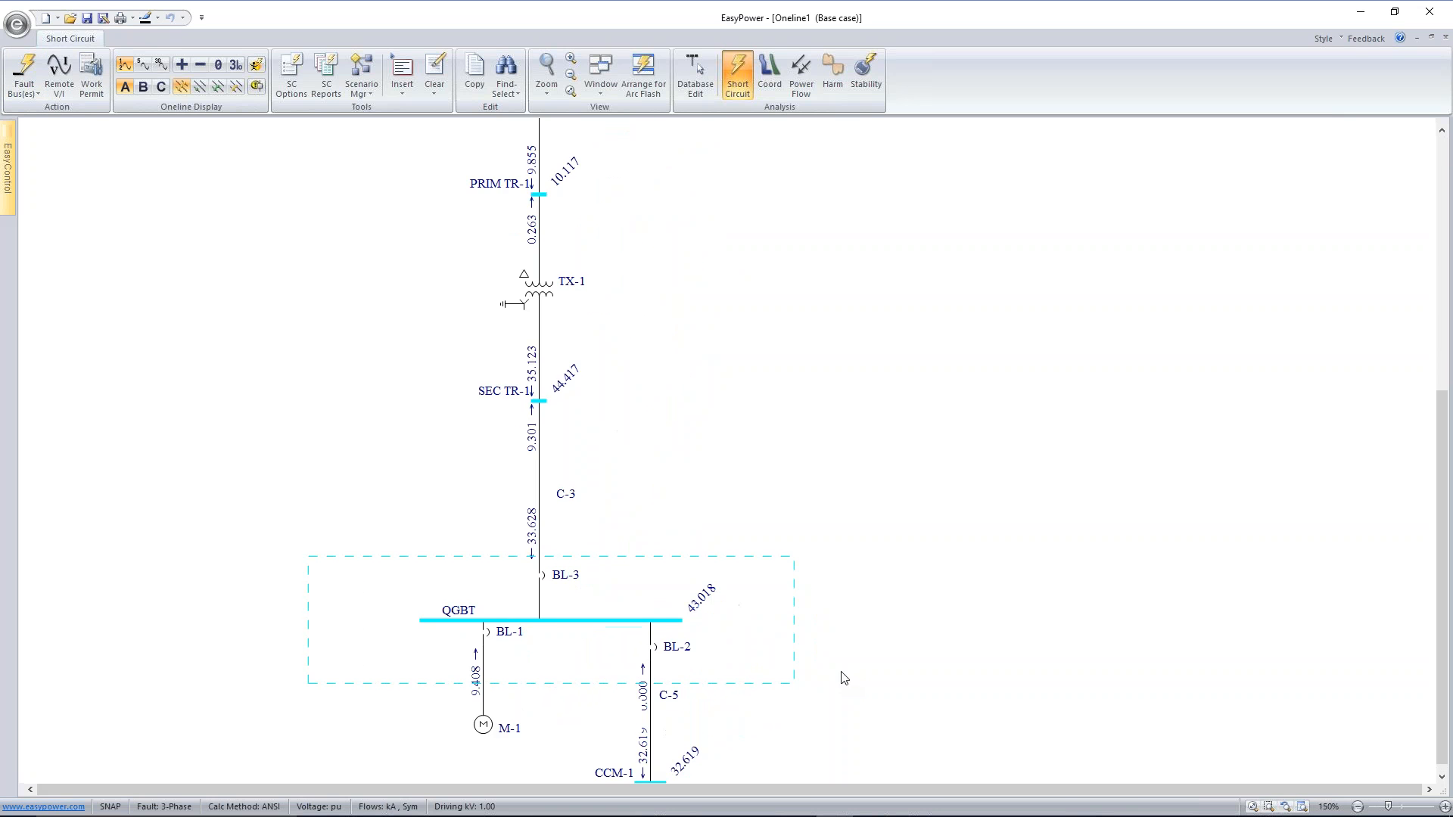
pyautogui.scroll(-2, 829, 630)
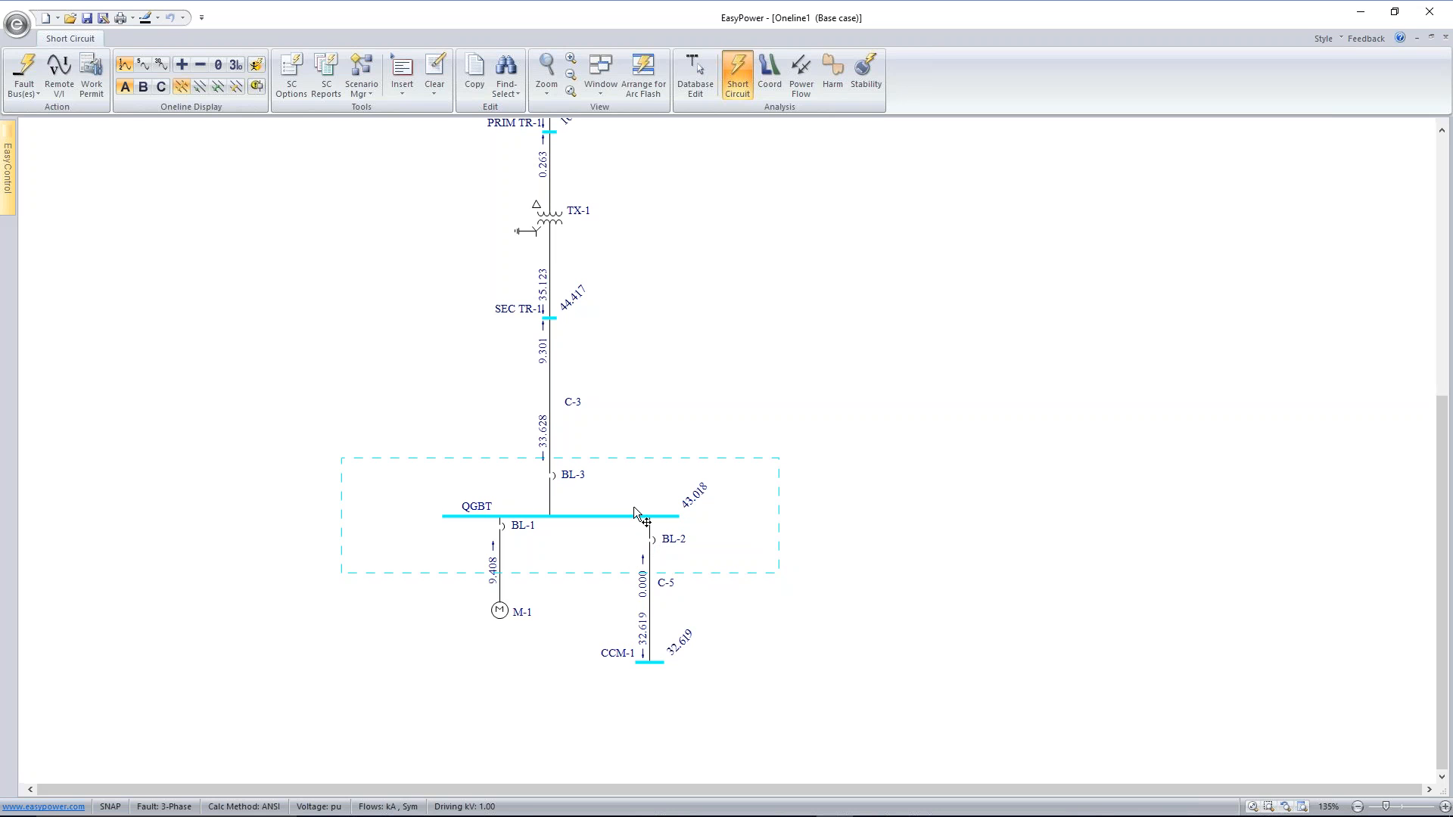
# Fault only the QGBT bus and inspect the branch currents and remote bus voltages up to CABINA
pyautogui.scroll(-4, 634, 511)
pyautogui.moveTo(733, 389); pyautogui.dragTo(709, 528)
pyautogui.doubleClick(590, 632)
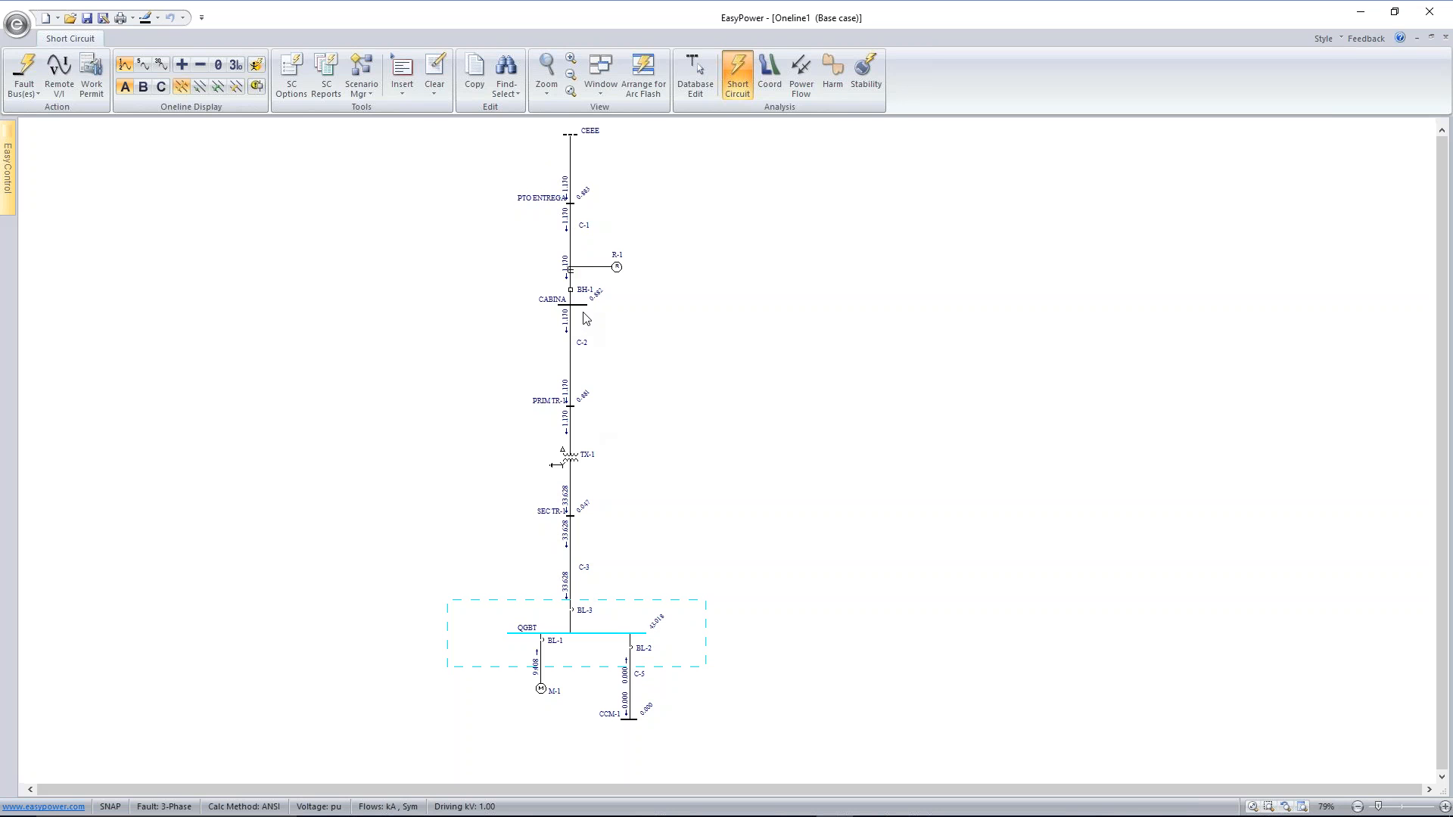
pyautogui.scroll(3, 586, 317)
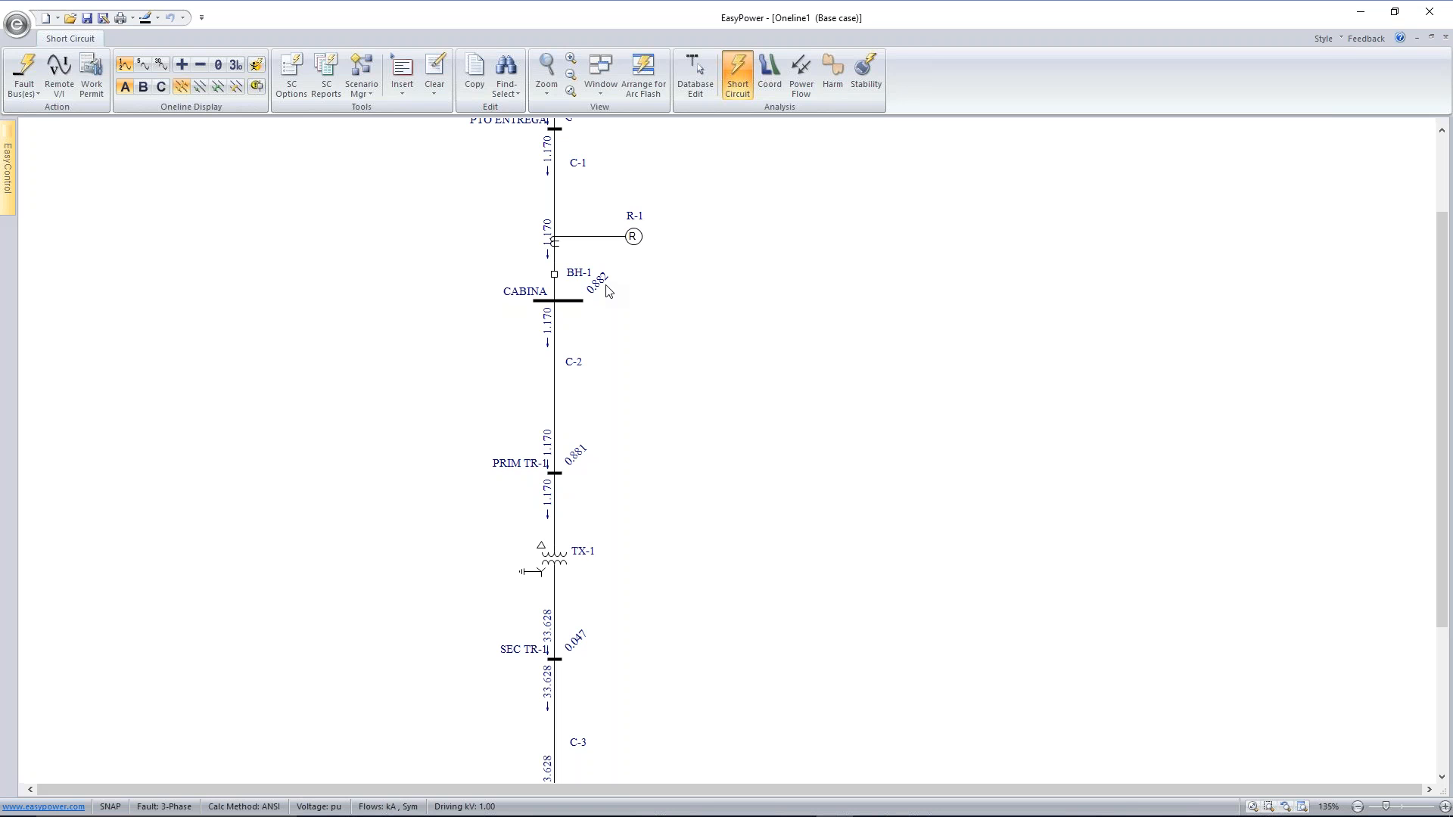
pyautogui.scroll(-2, 609, 292)
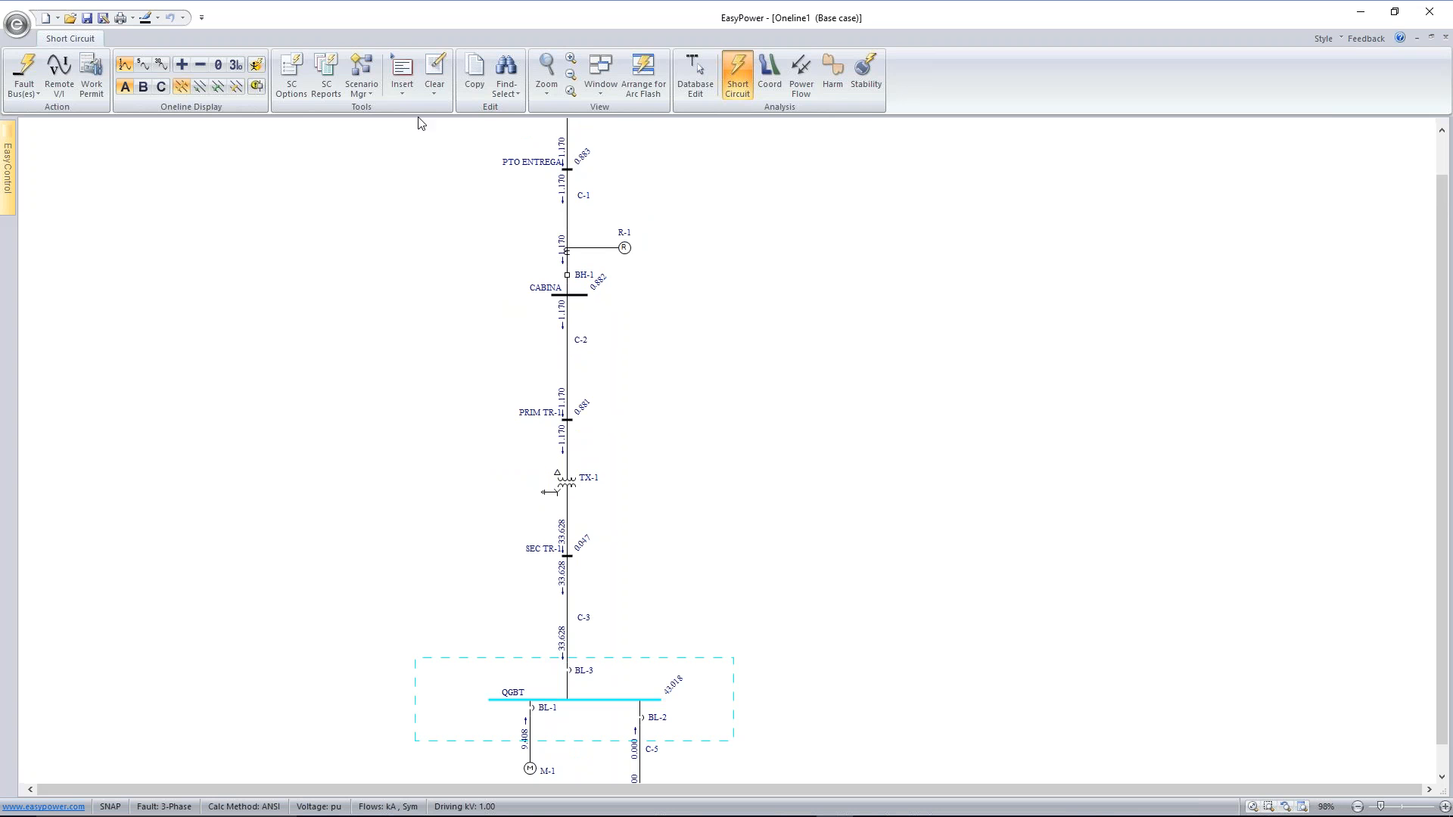
# Set the short circuit X/R calculation to Standard Complex and the one-line fault current to Asymmetrical, and apply the options
pyautogui.click(291, 73)
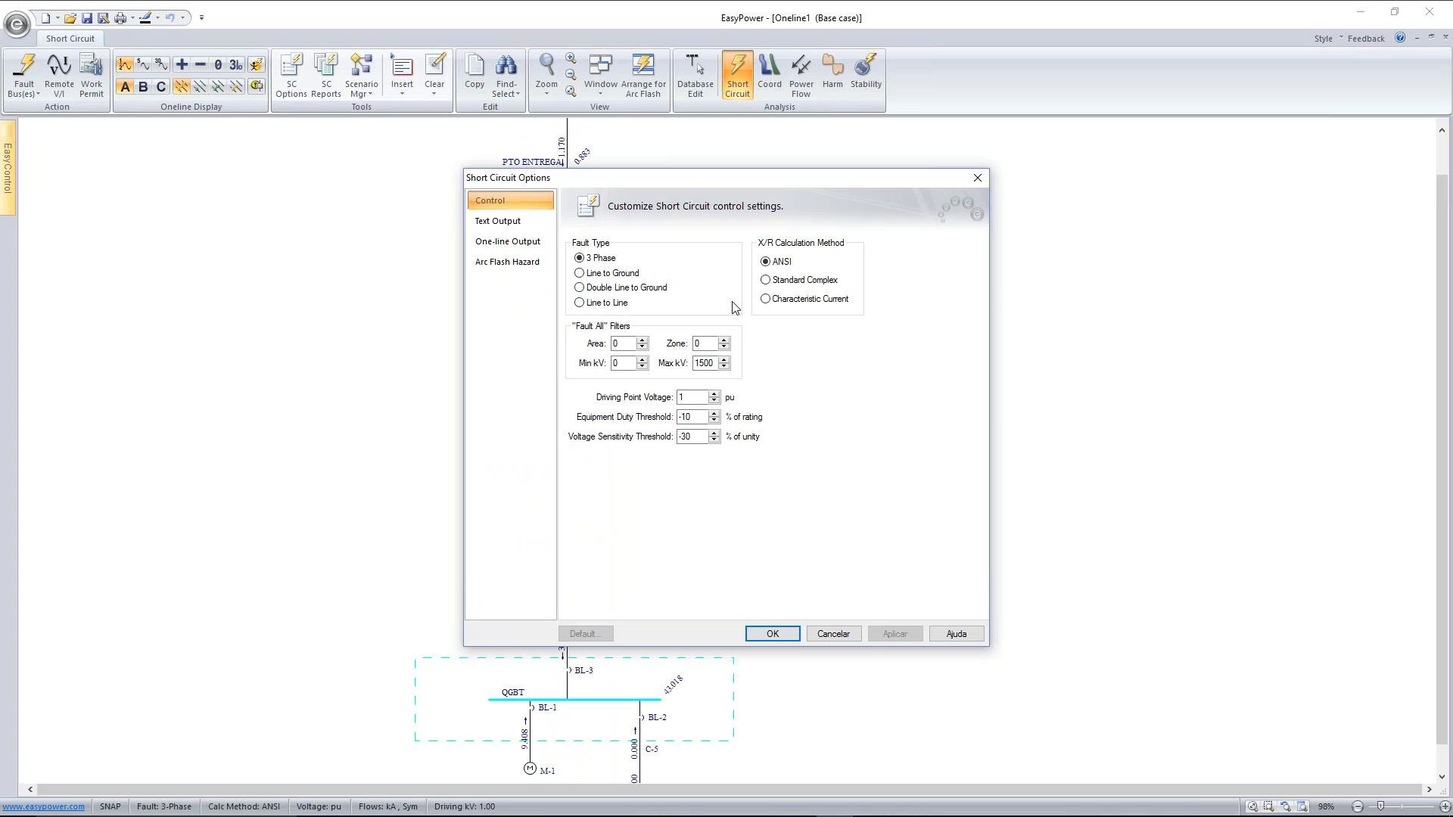
pyautogui.click(766, 282)
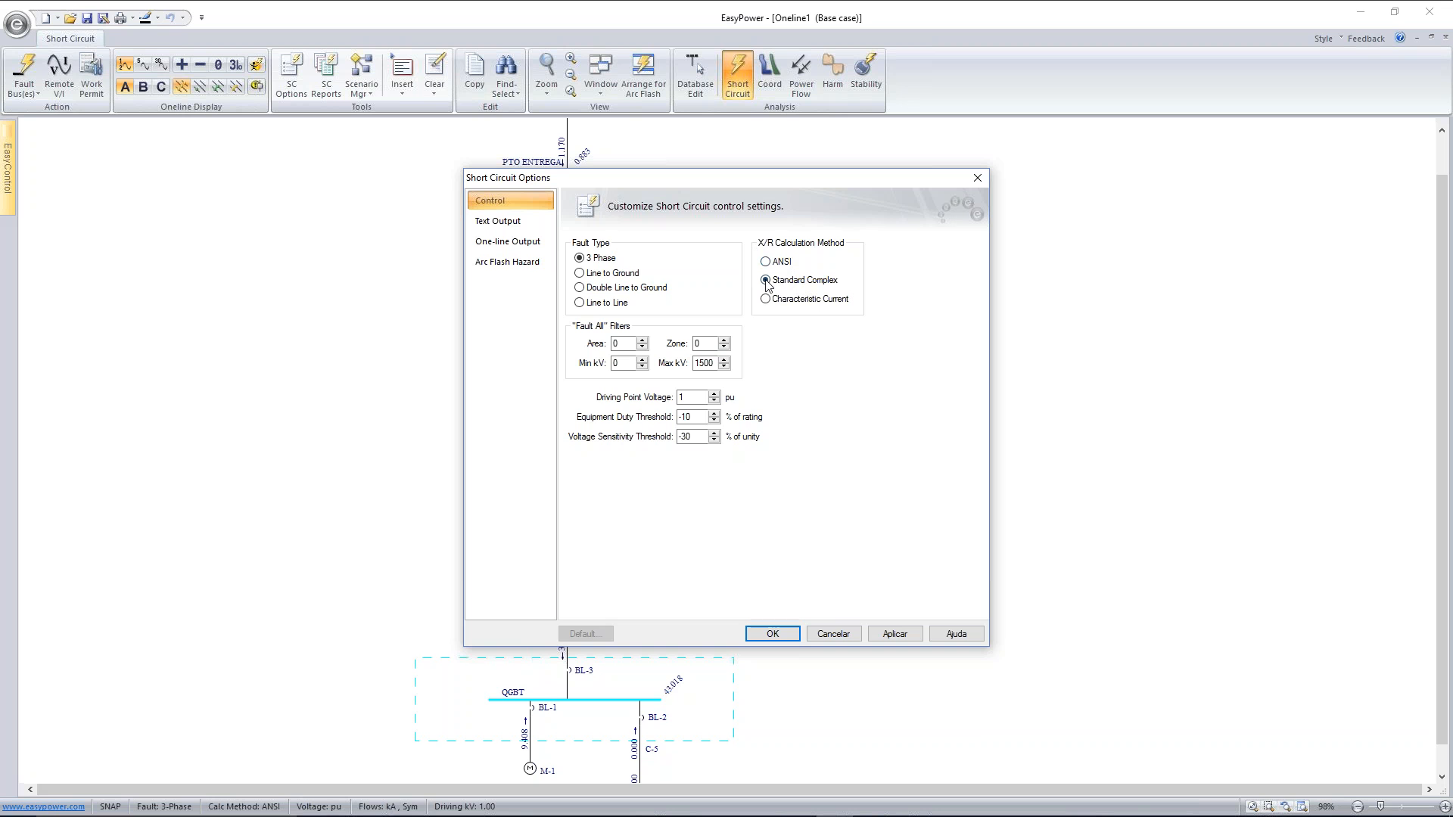
pyautogui.click(530, 244)
pyautogui.click(734, 391)
pyautogui.click(742, 422)
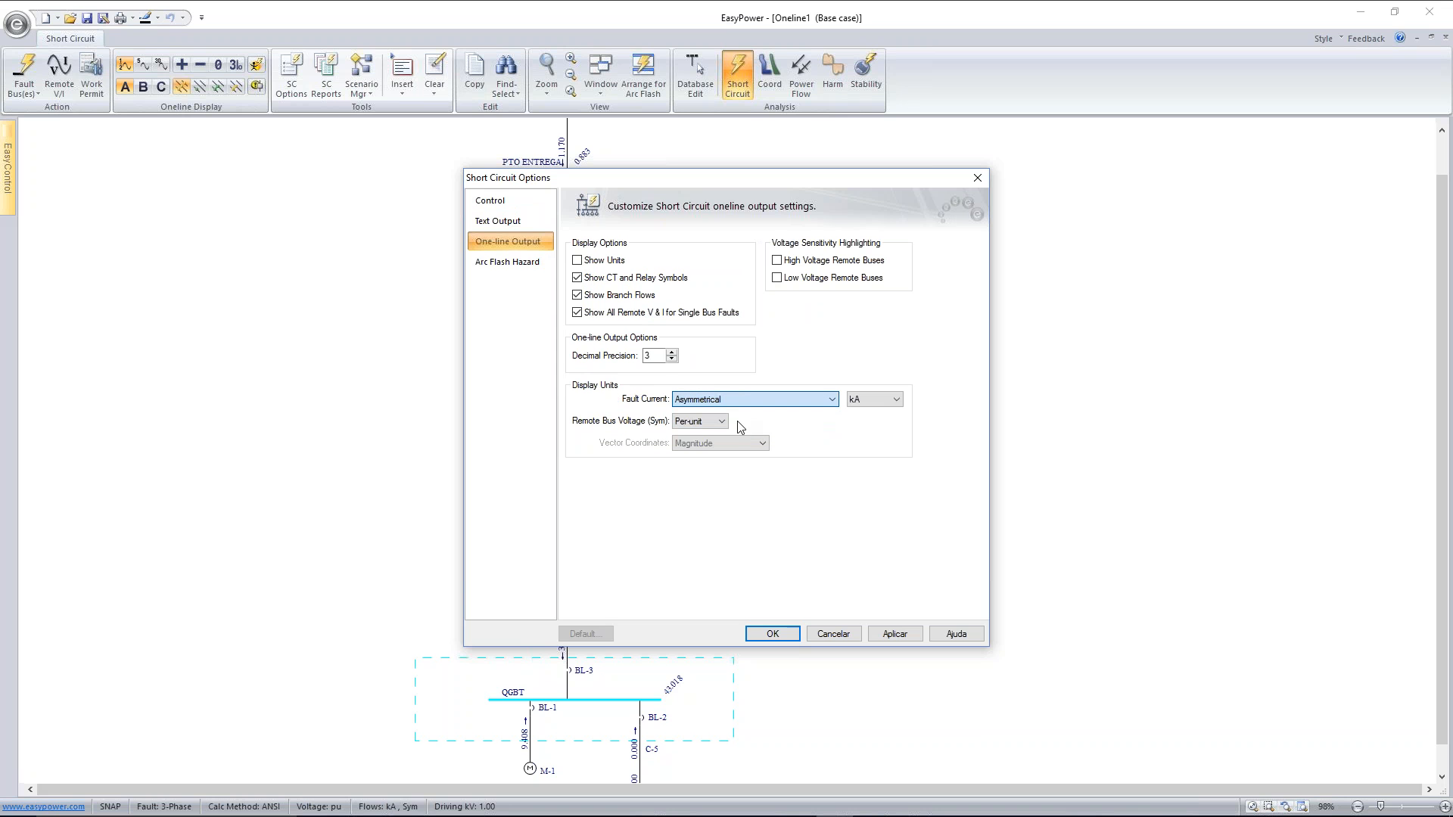
pyautogui.click(886, 633)
pyautogui.click(829, 637)
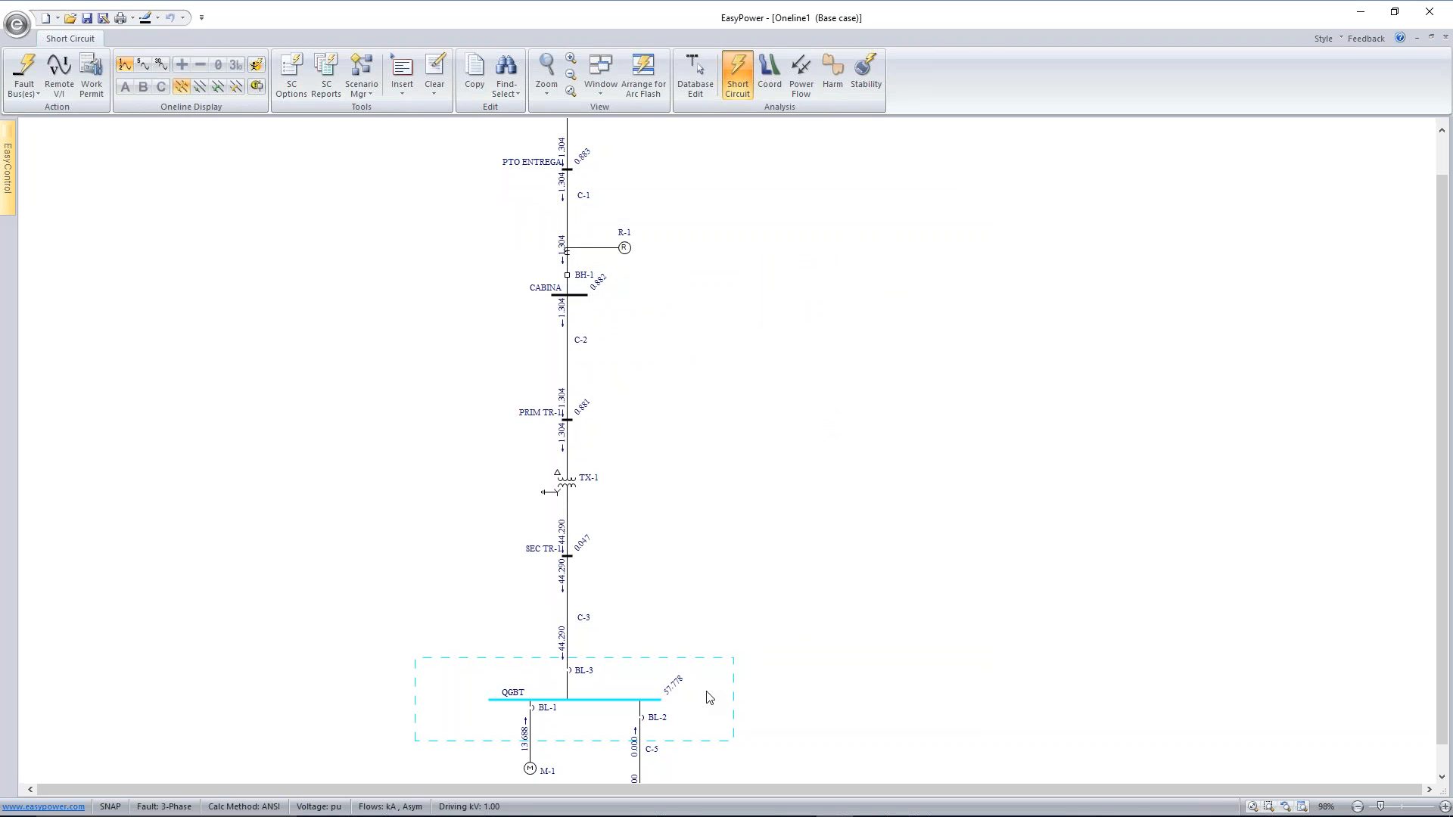
pyautogui.scroll(4, 707, 697)
pyautogui.scroll(-1, 782, 519)
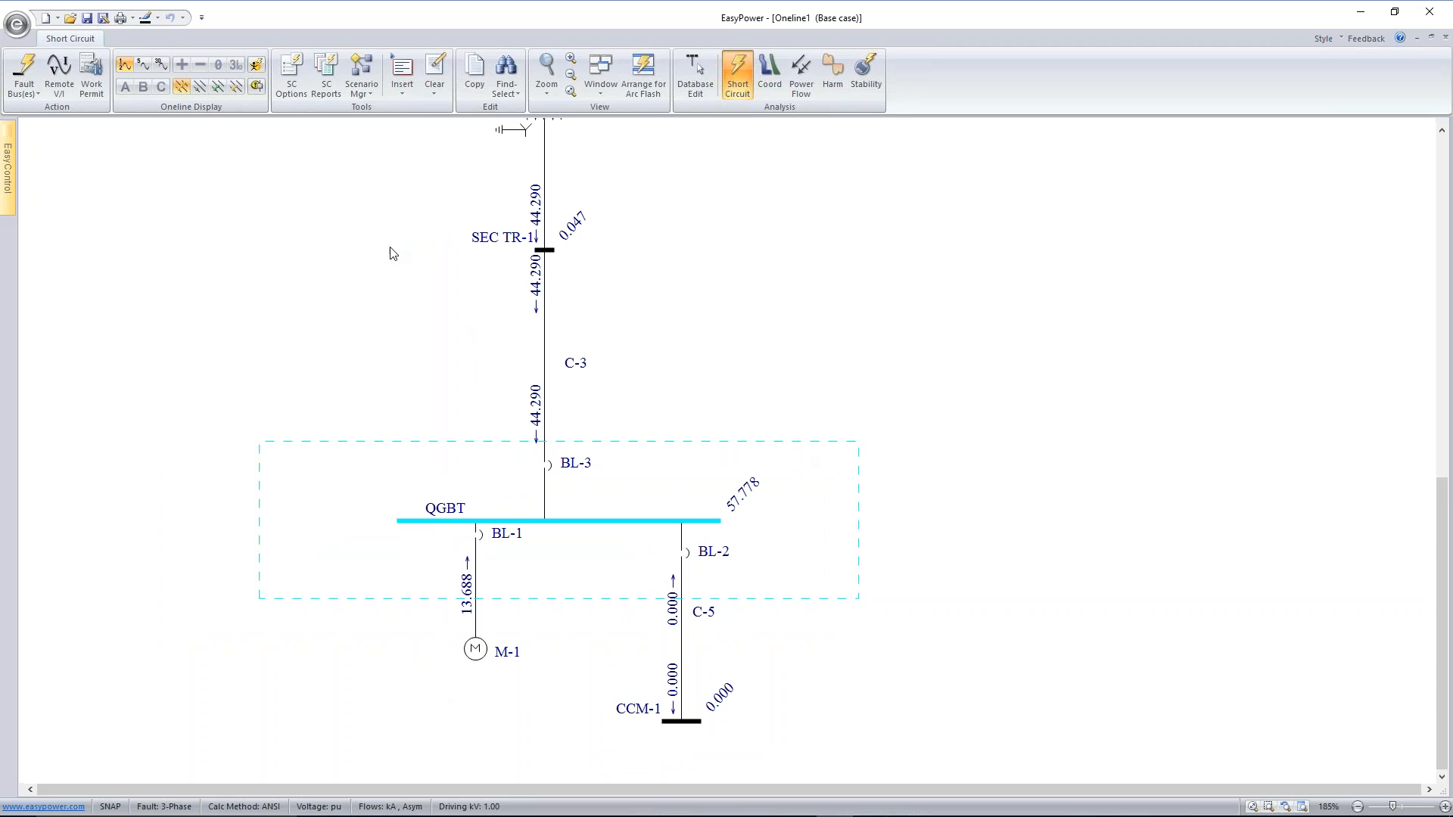
# Show the steady-state fault currents alongside the momentary ones on the one-line and inspect both sets
pyautogui.click(160, 66)
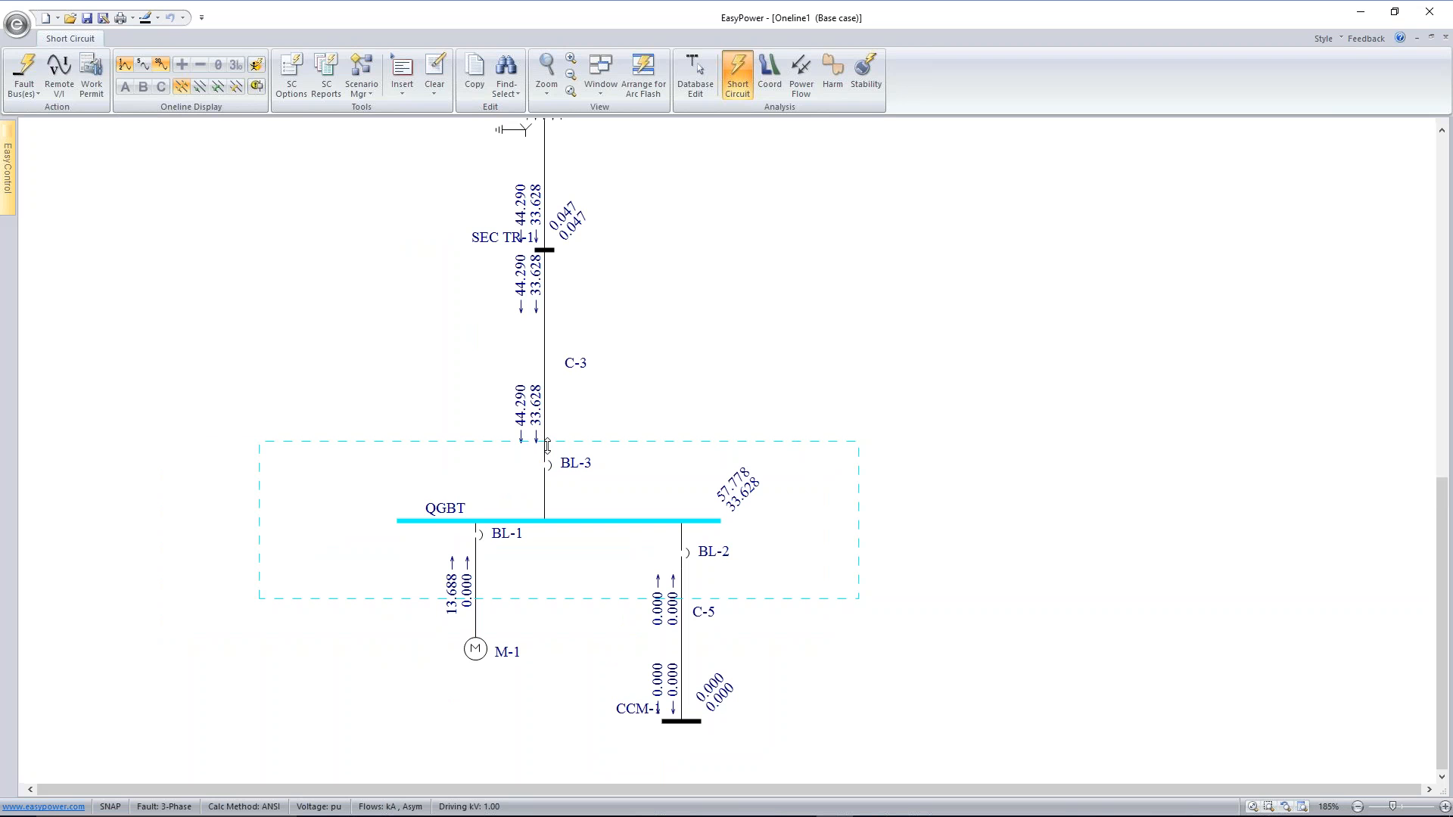
pyautogui.moveTo(490, 240); pyautogui.dragTo(472, 246)
pyautogui.scroll(-2, 787, 330)
pyautogui.scroll(-3, 787, 330)
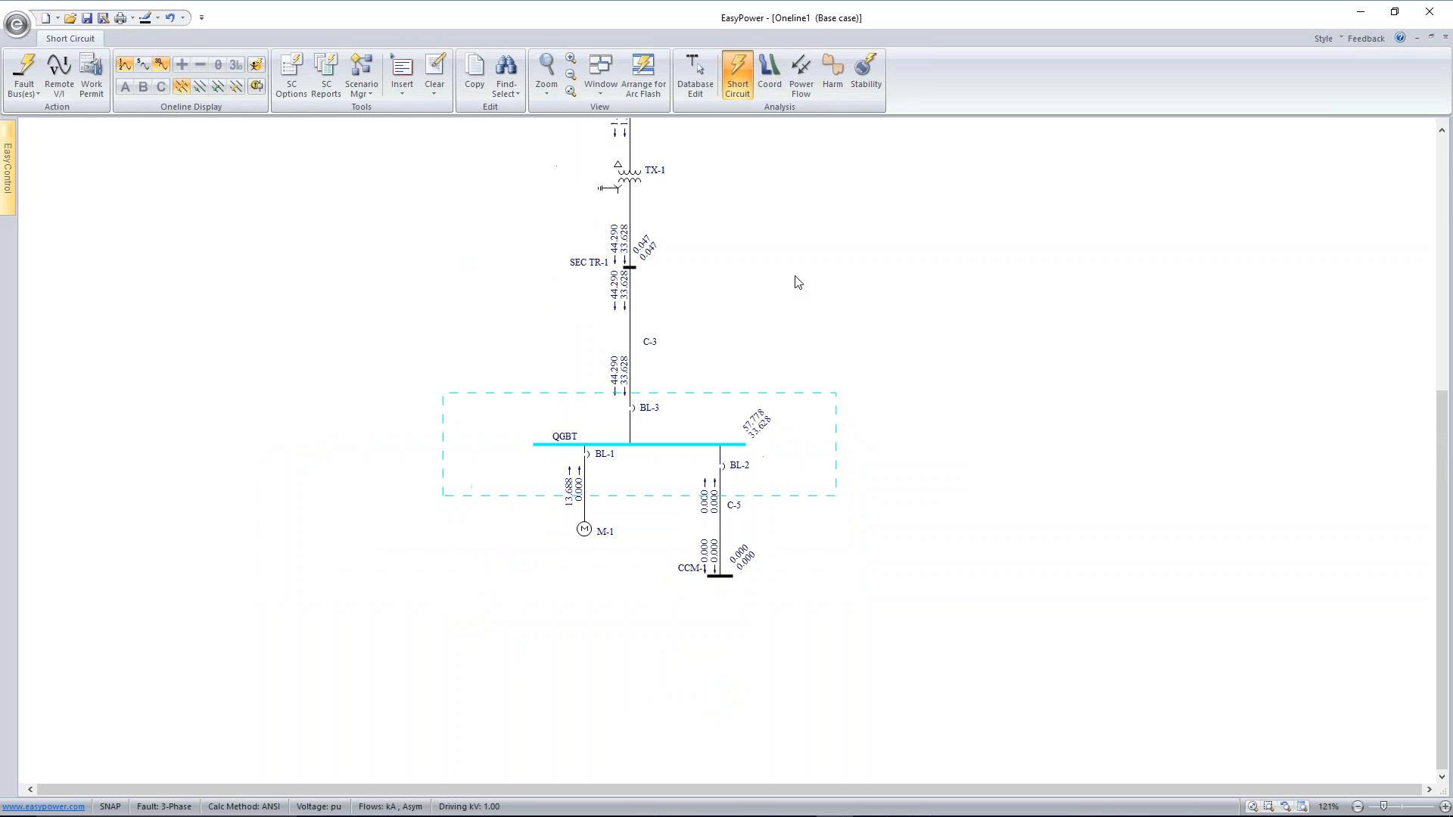
pyautogui.moveTo(807, 259); pyautogui.dragTo(769, 390)
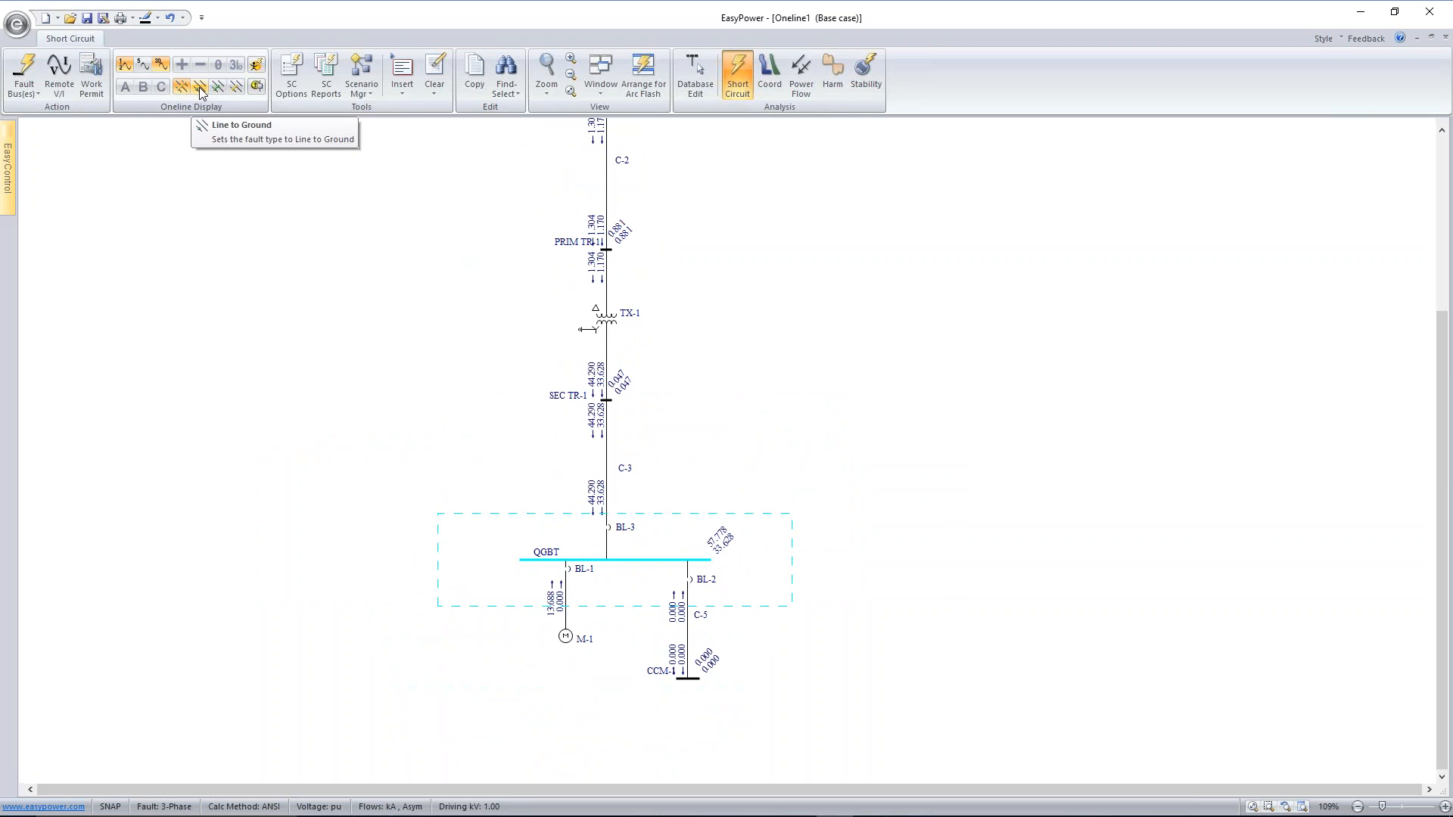
# Compare the three-phase and line-to-ground faults at QGBT, leaving the fault type at Line to Ground
pyautogui.scroll(5, 308, 285)
pyautogui.scroll(1, 1158, 746)
pyautogui.moveTo(1137, 649); pyautogui.dragTo(927, 379)
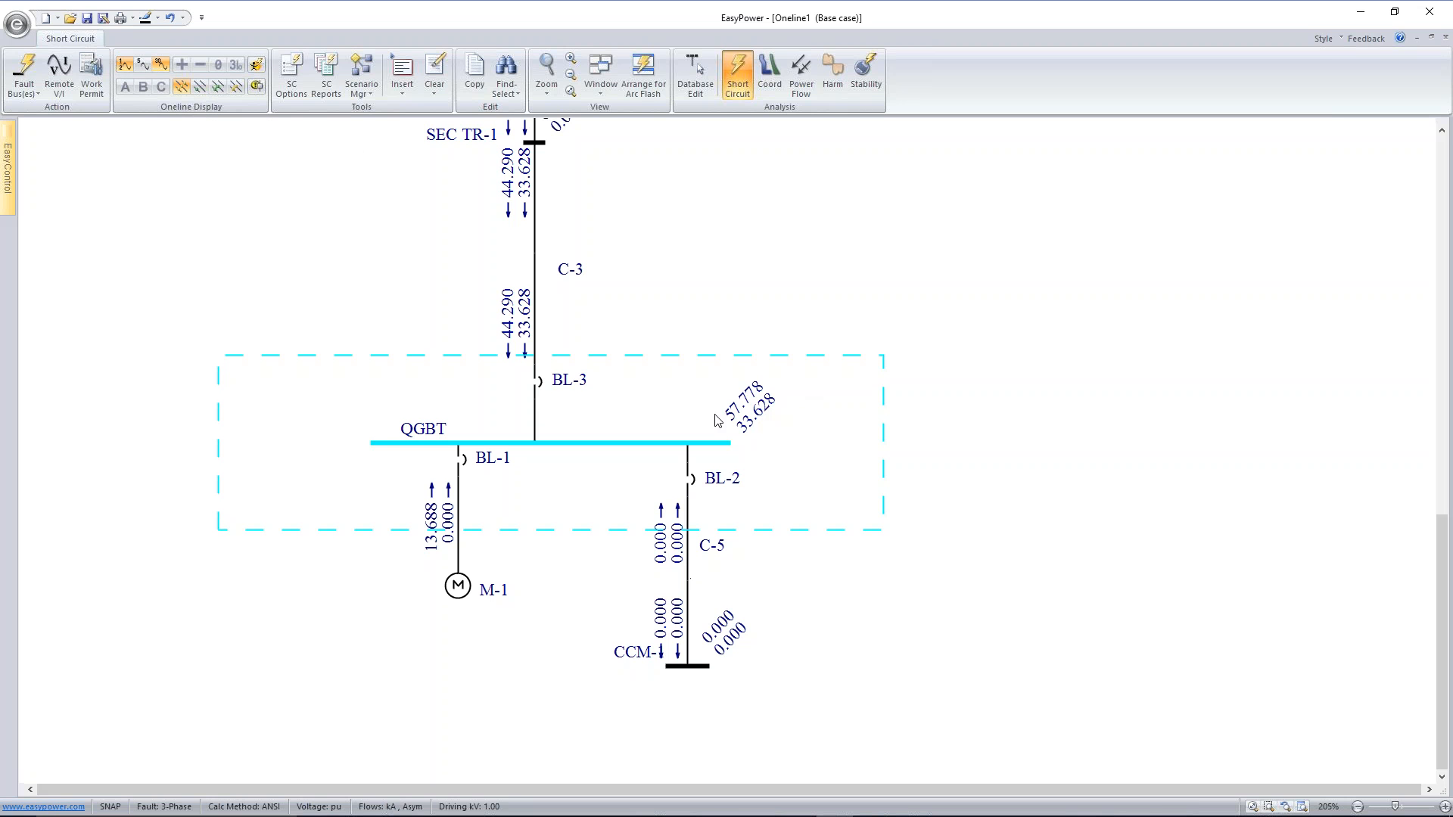
pyautogui.click(200, 88)
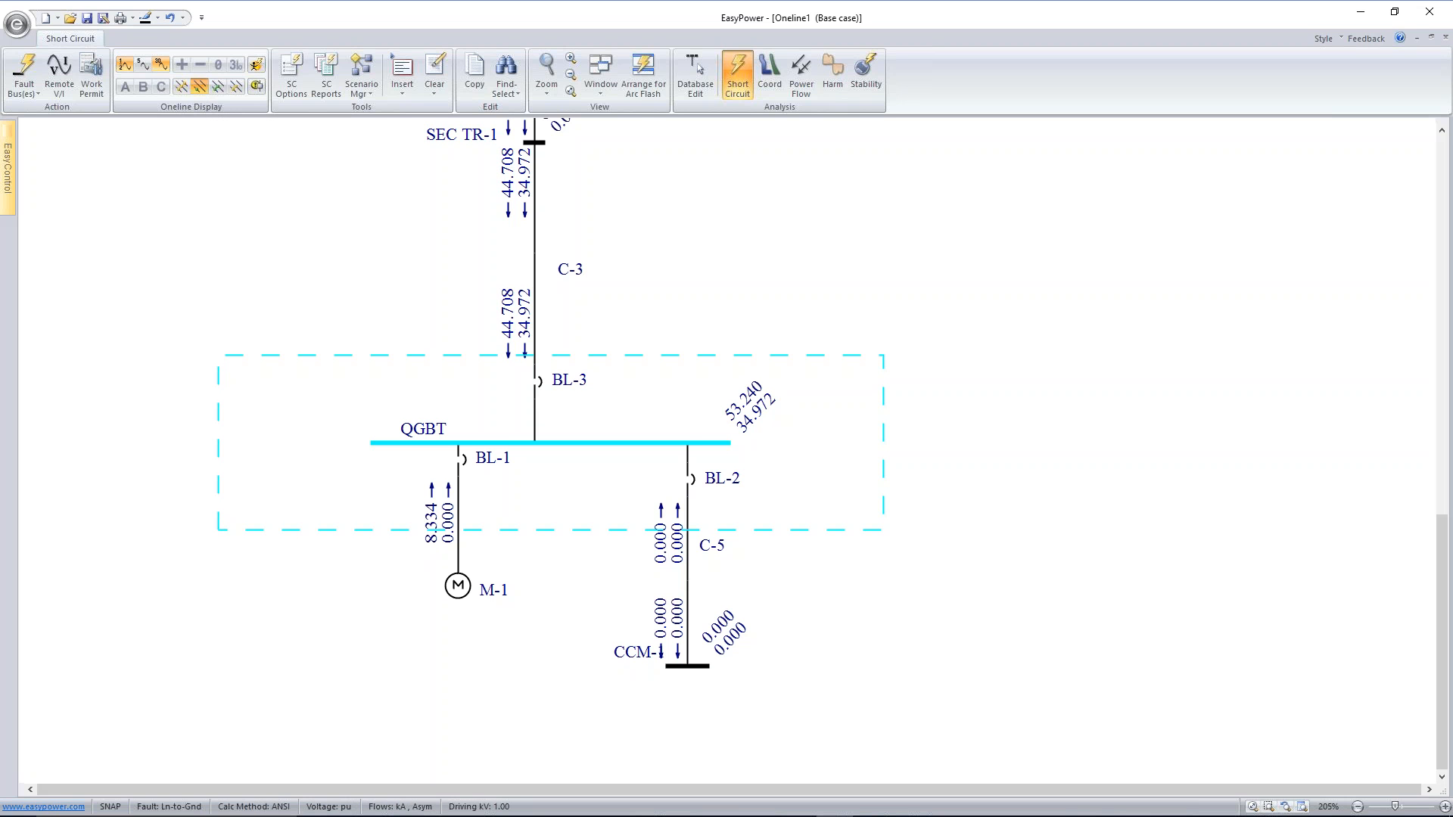
pyautogui.click(181, 87)
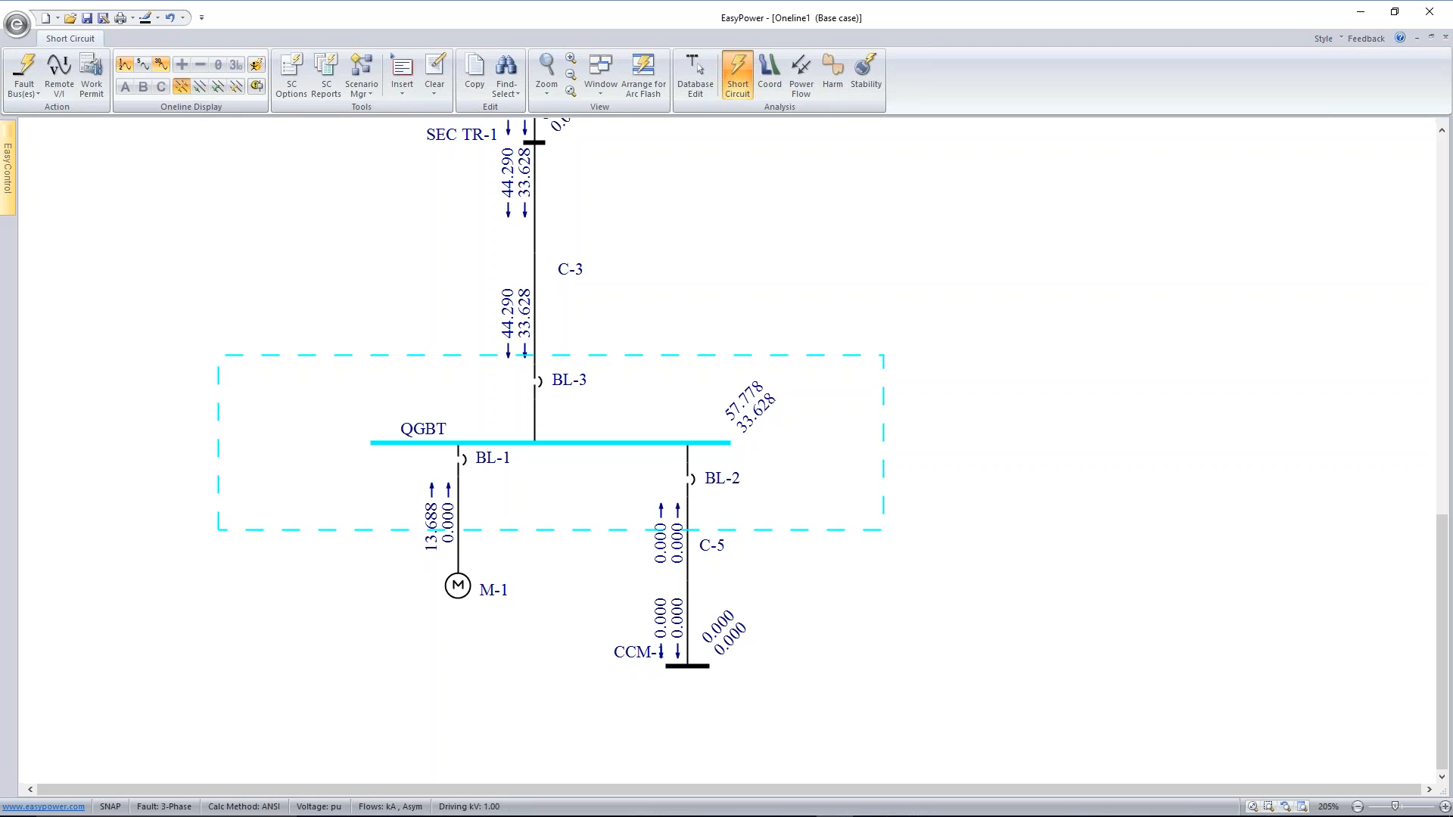
pyautogui.click(200, 87)
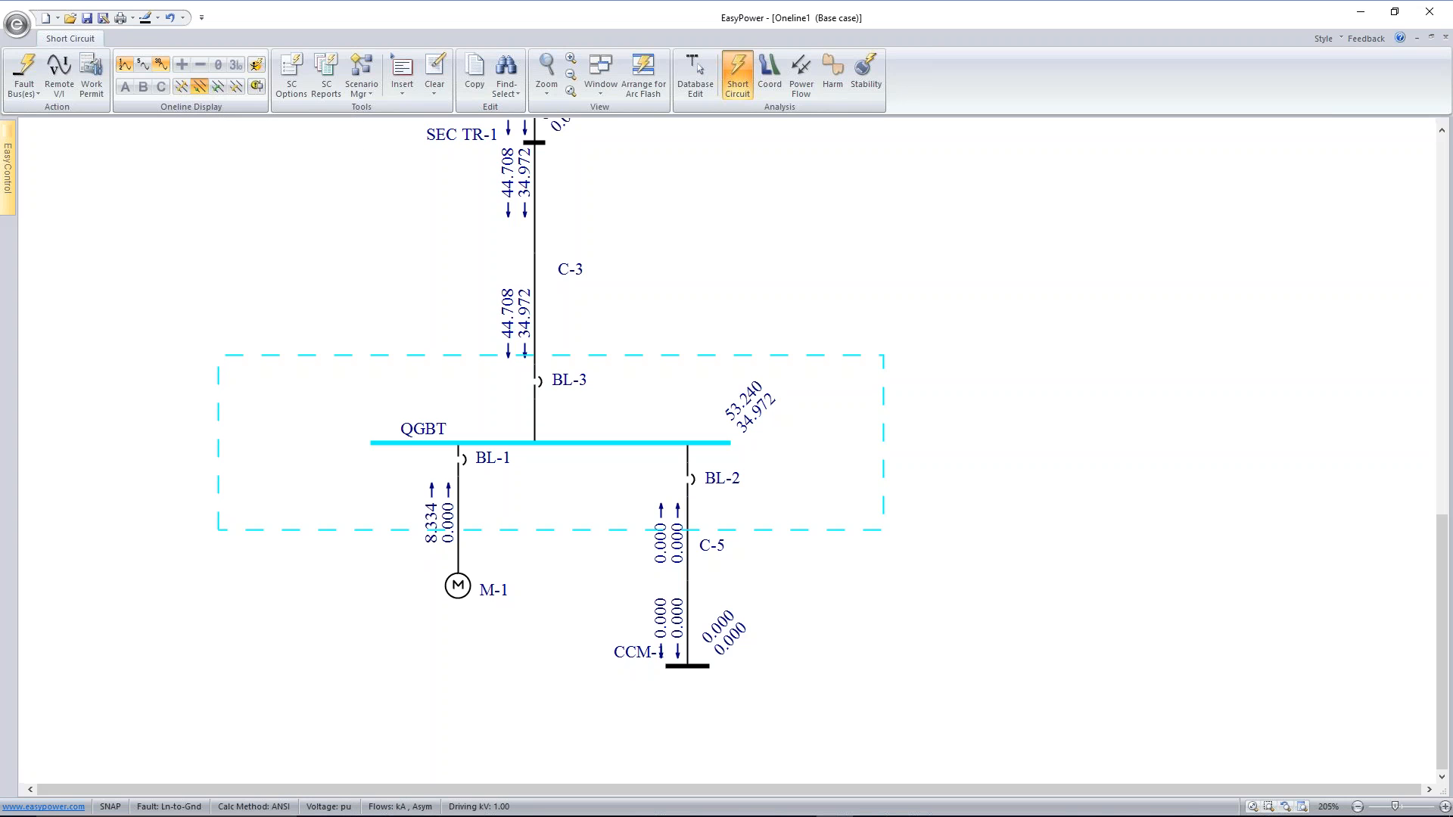
pyautogui.click(185, 90)
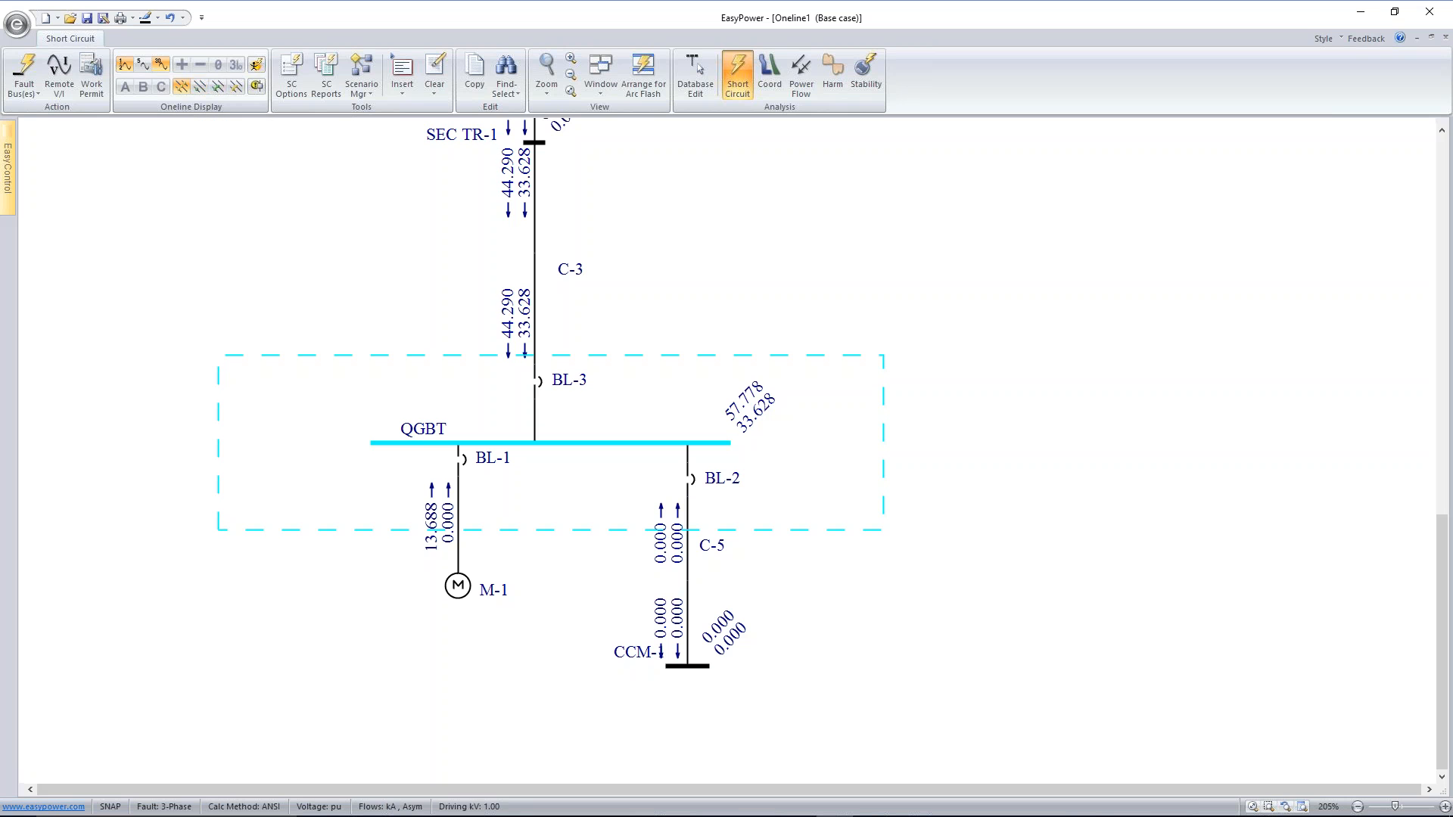
pyautogui.click(201, 87)
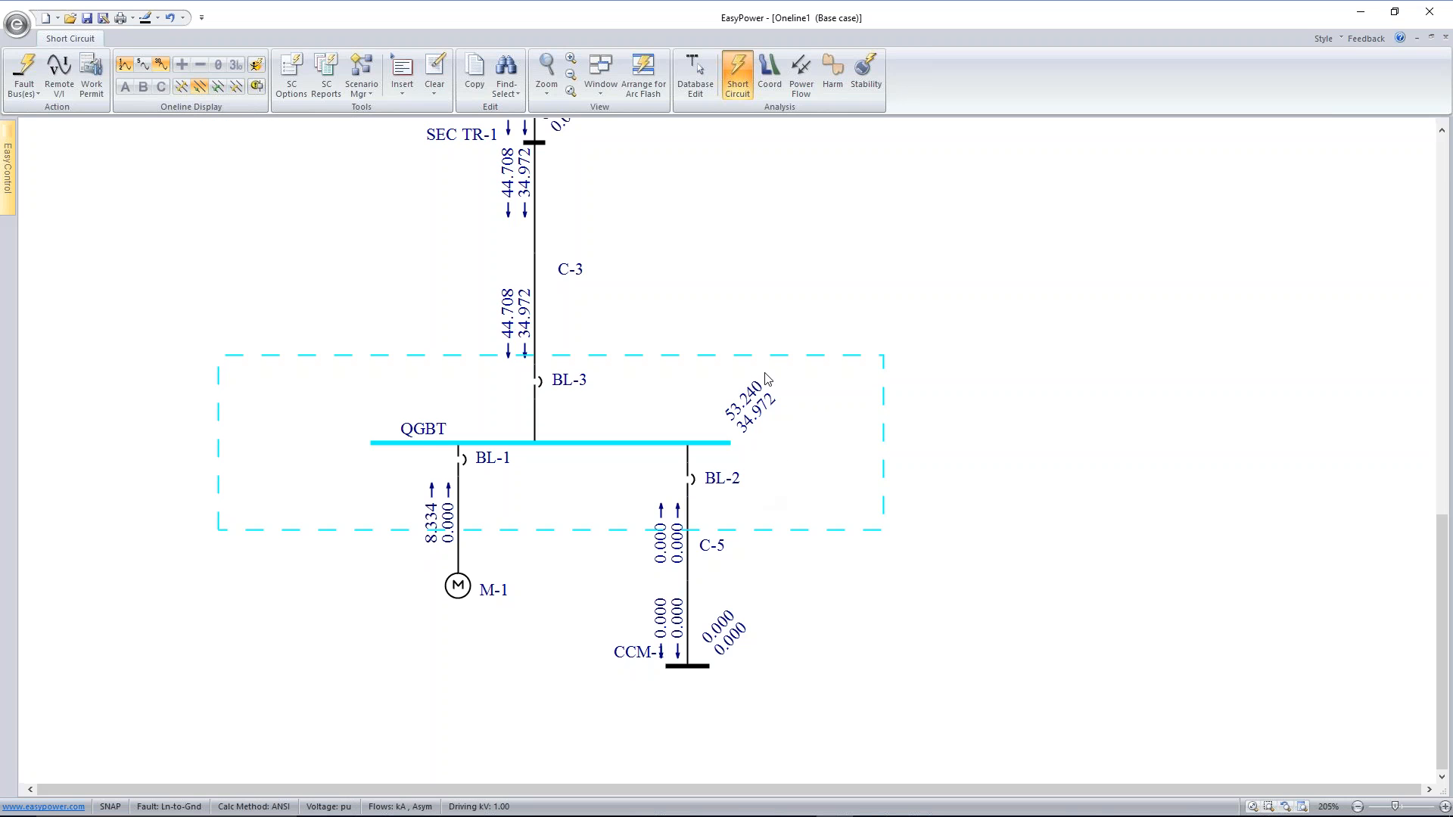
# Apply a line-to-line fault with B-phase currents displayed, then change the fault type to Double Line to Ground
pyautogui.scroll(-1, 567, 162)
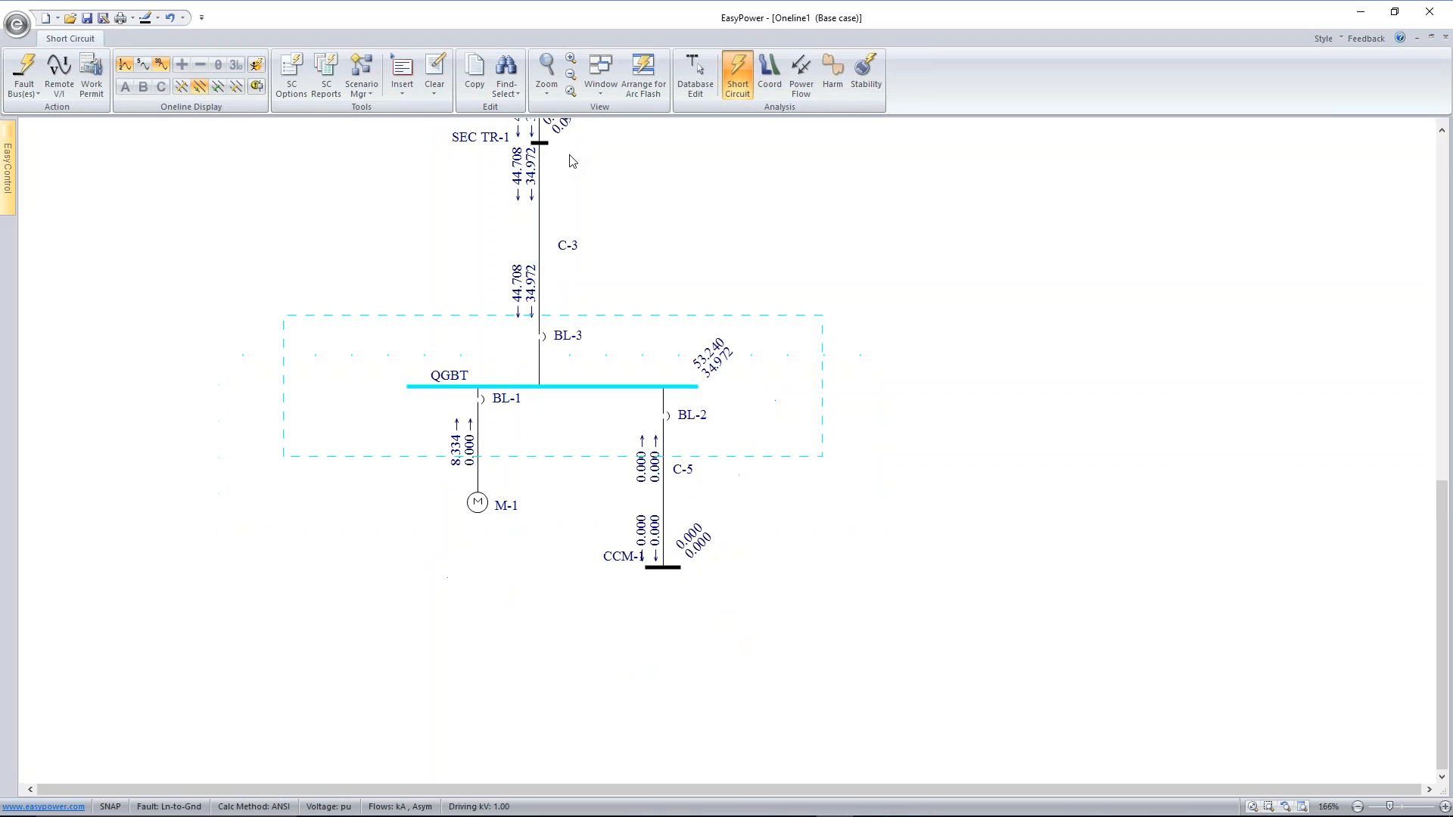
pyautogui.scroll(-1, 625, 166)
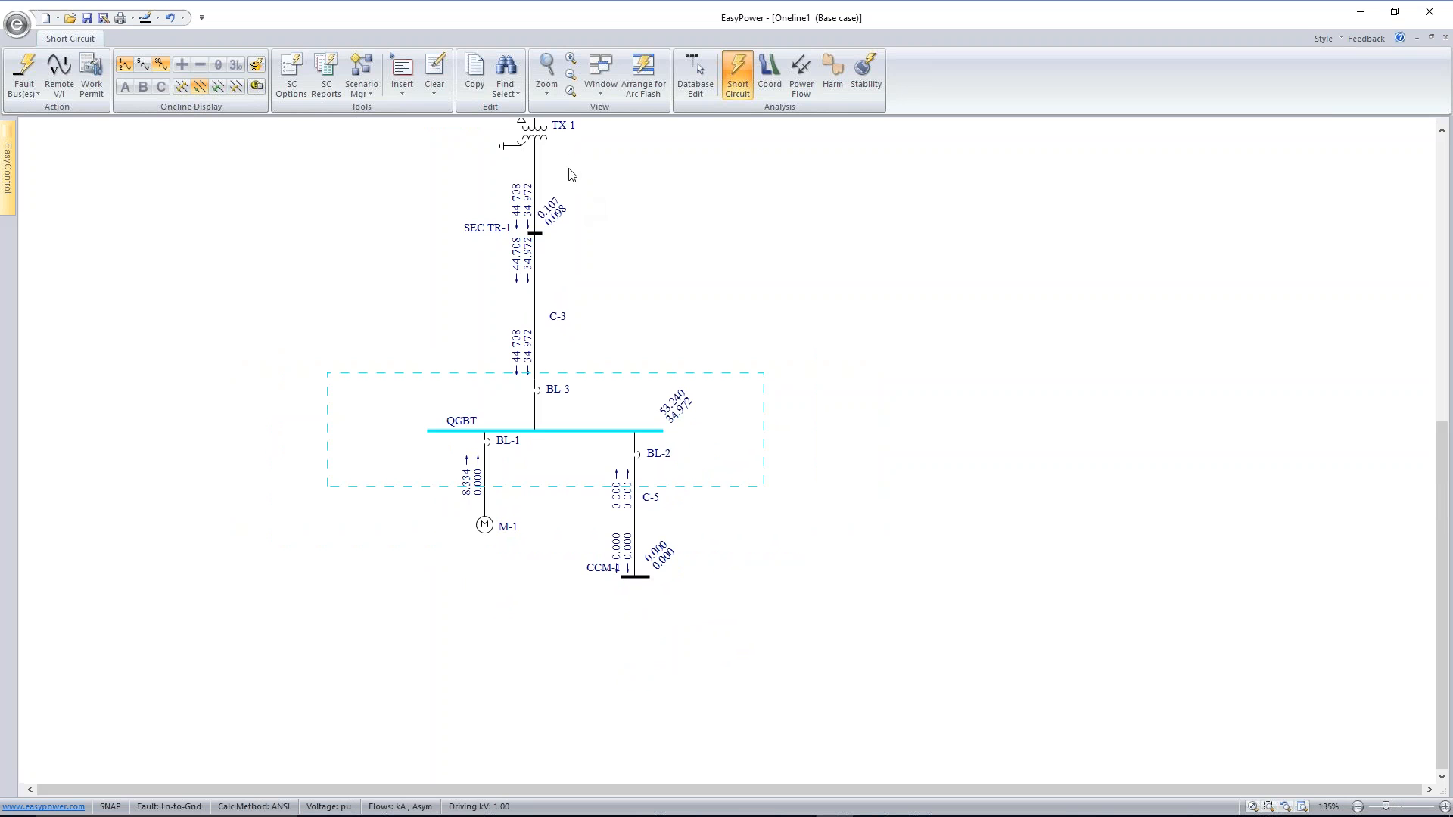
pyautogui.click(546, 133)
pyautogui.scroll(3, 665, 191)
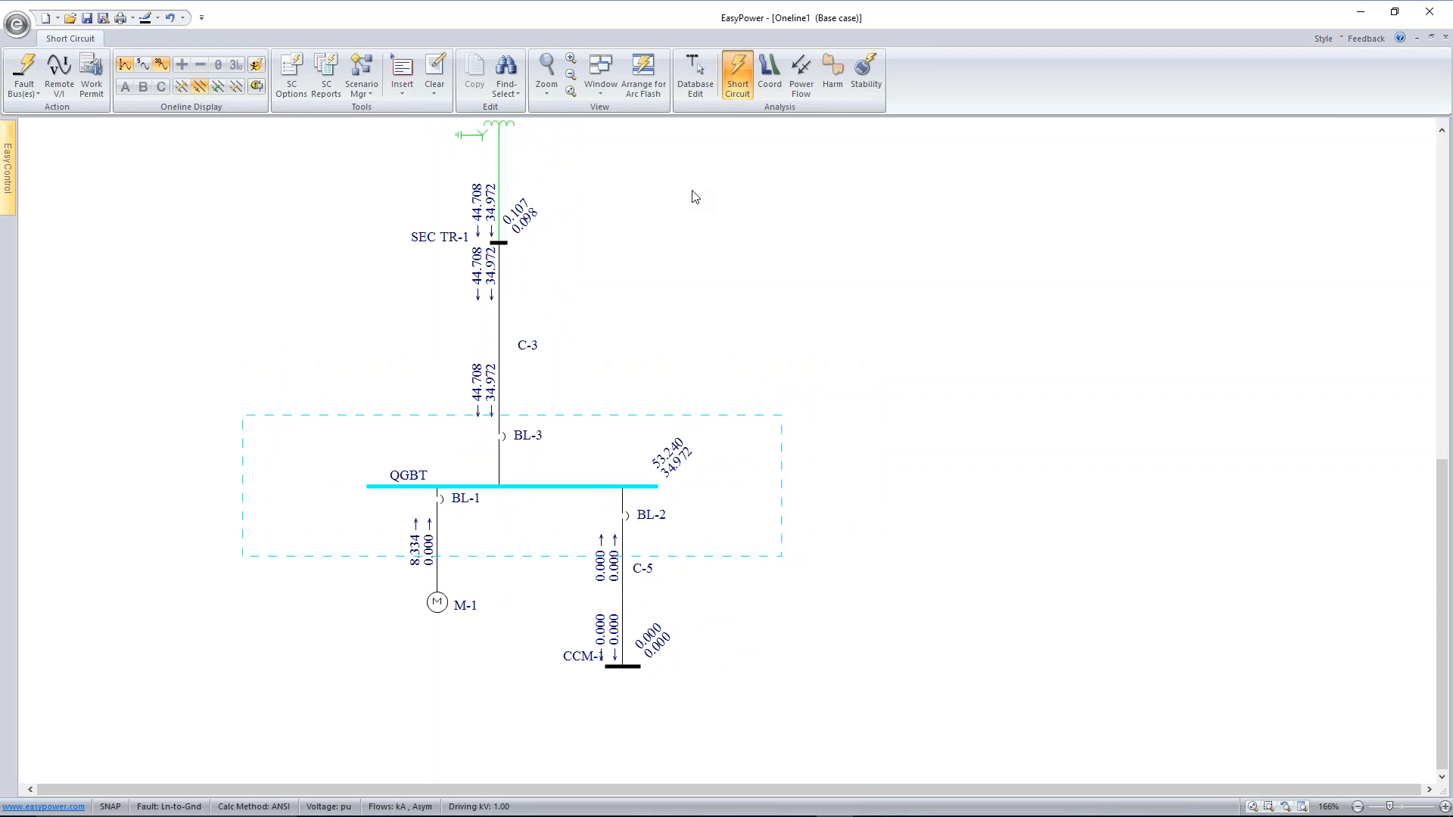
pyautogui.click(236, 87)
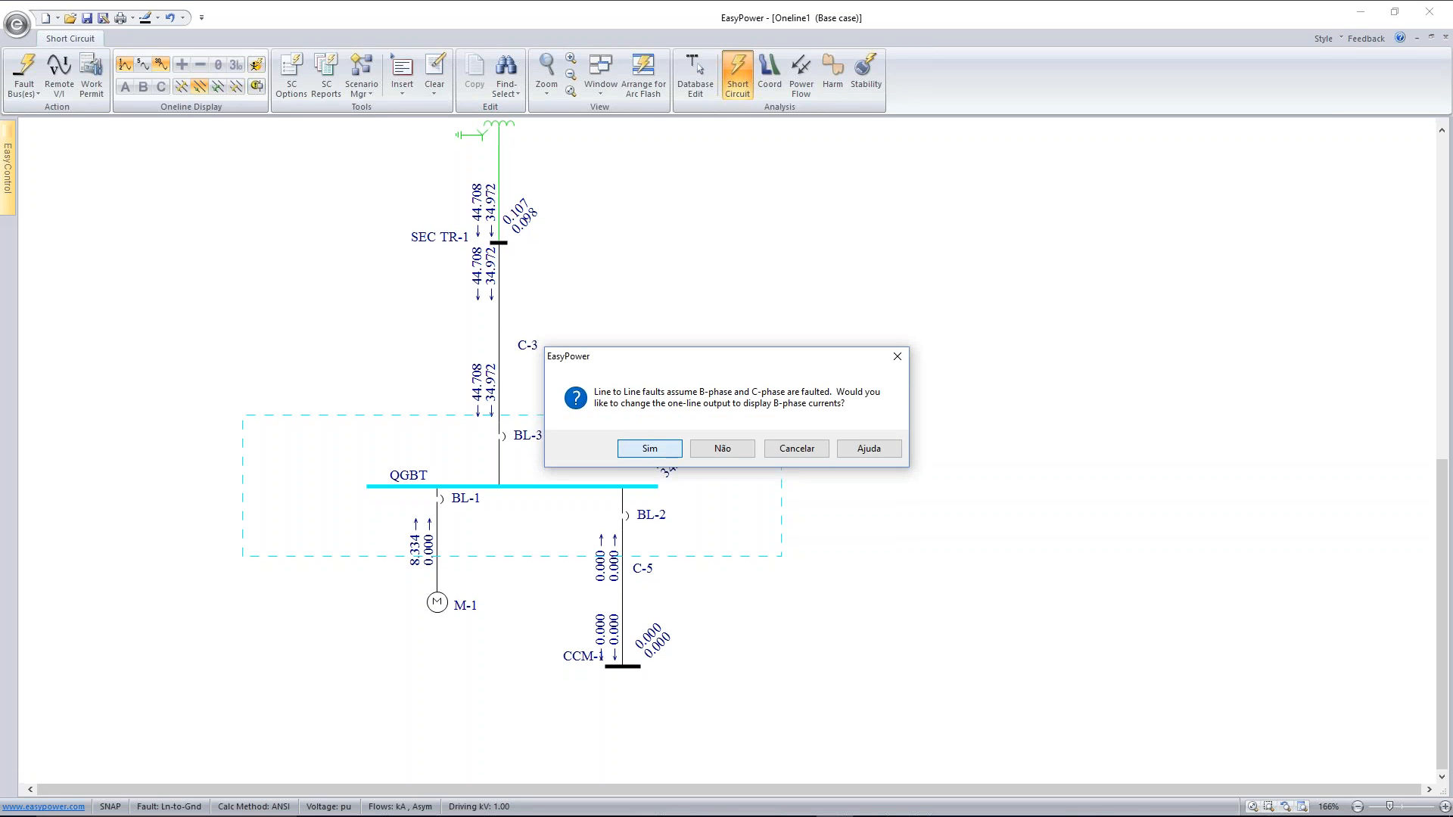
pyautogui.click(648, 450)
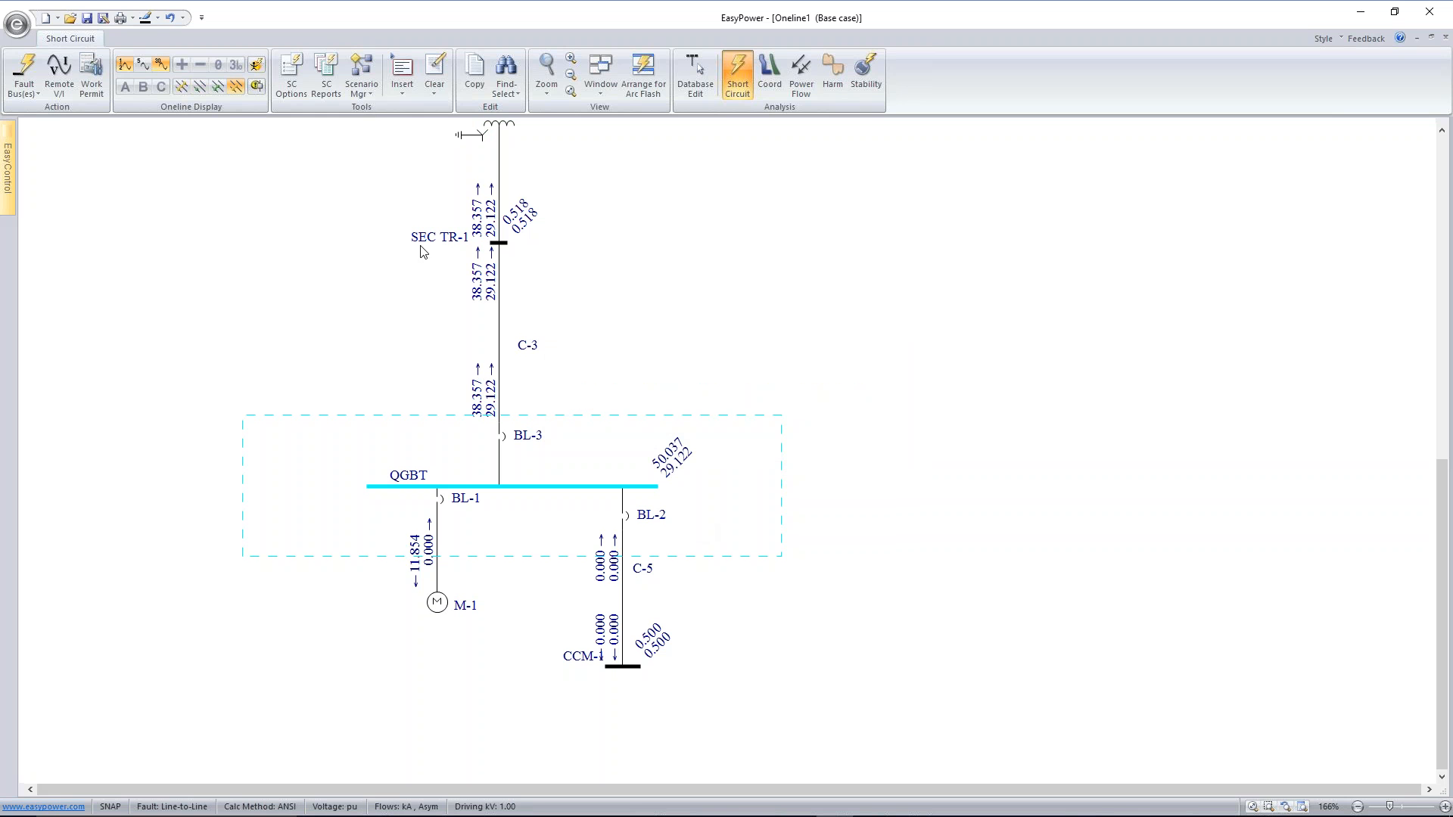
pyautogui.click(216, 86)
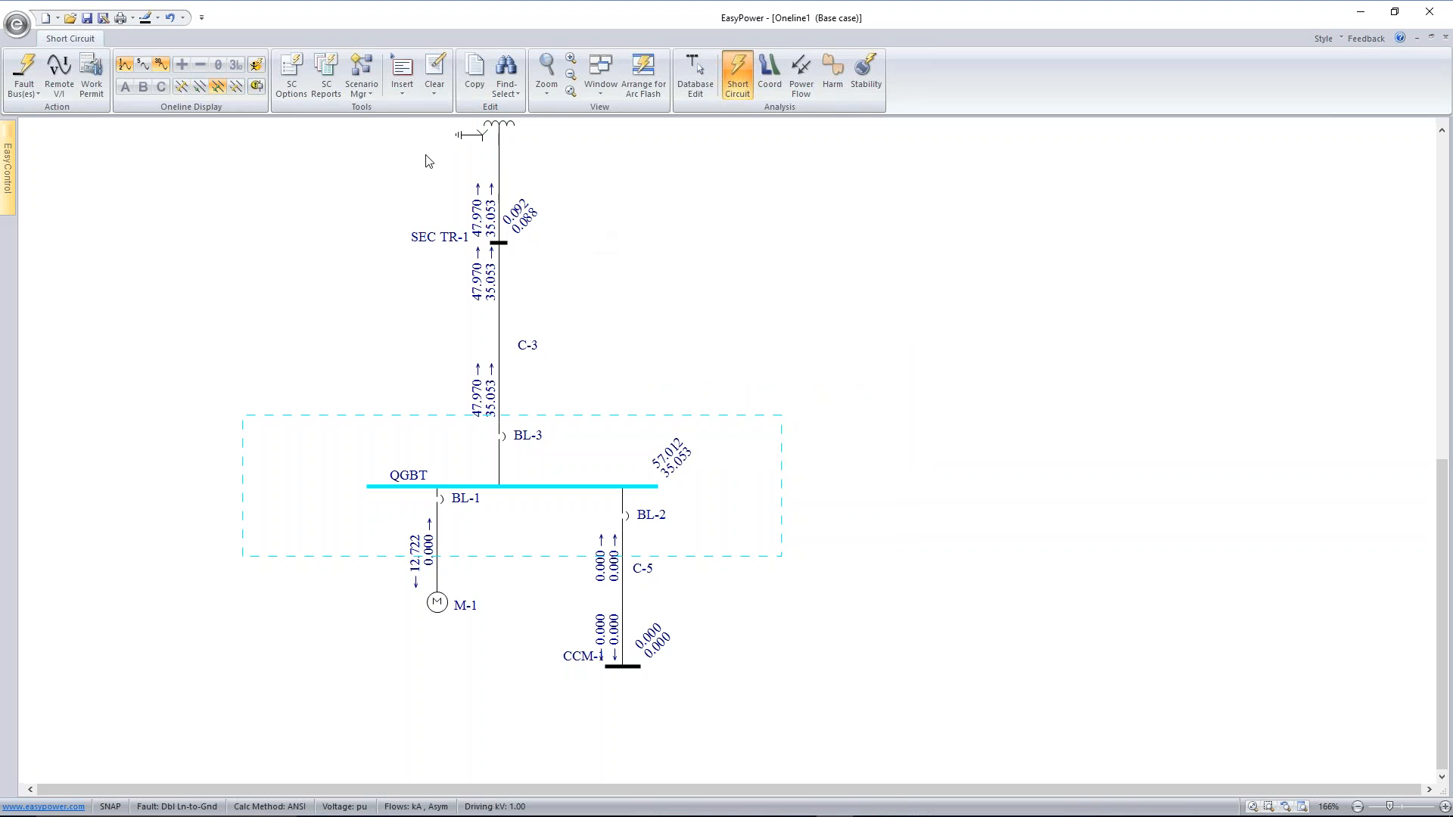
# Set the fault type back to three-phase and enable the HV & LV momentary, HV & LV interrupting, 30-cycle and equipment duty text reports
pyautogui.click(181, 87)
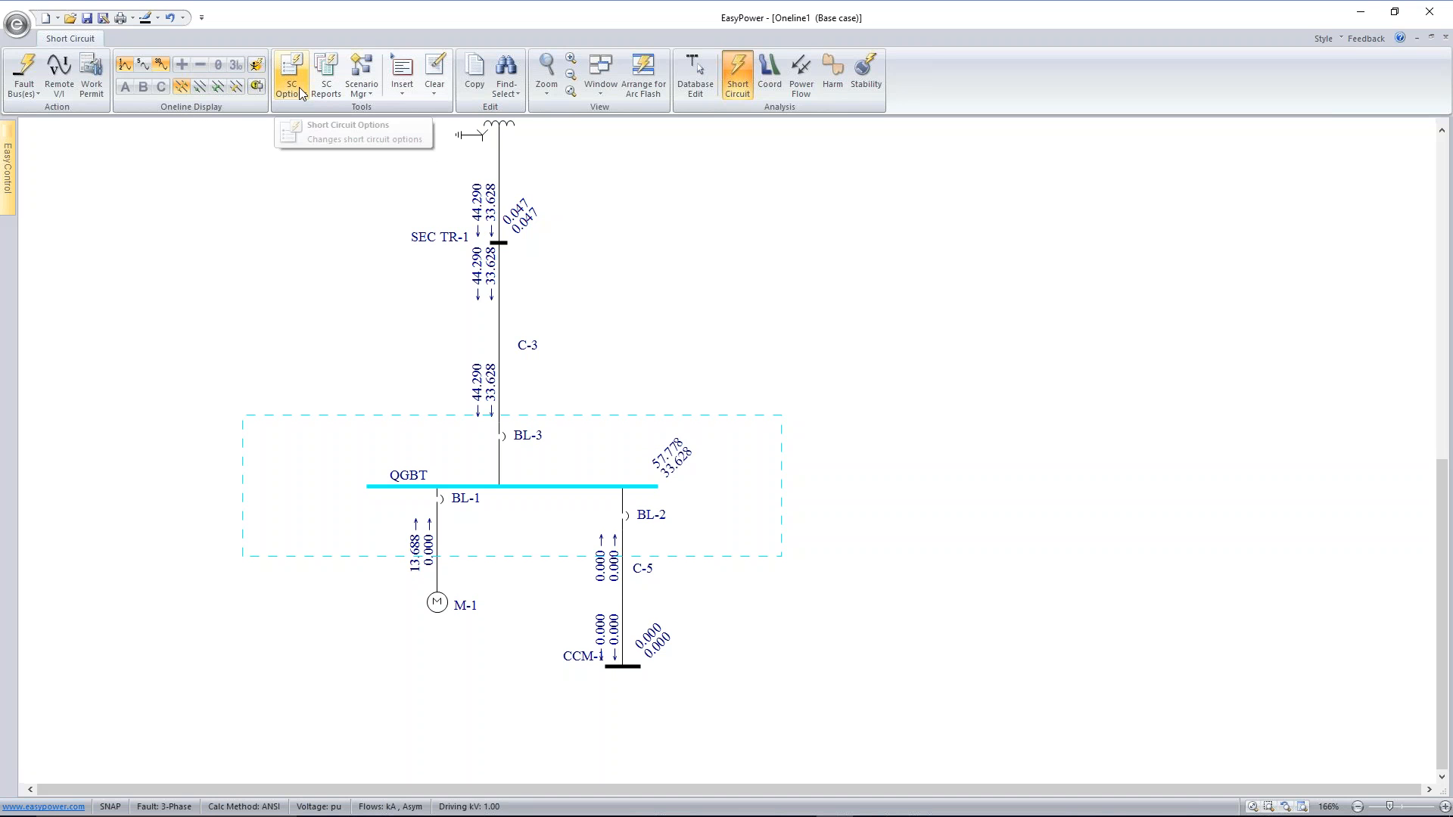
pyautogui.click(324, 75)
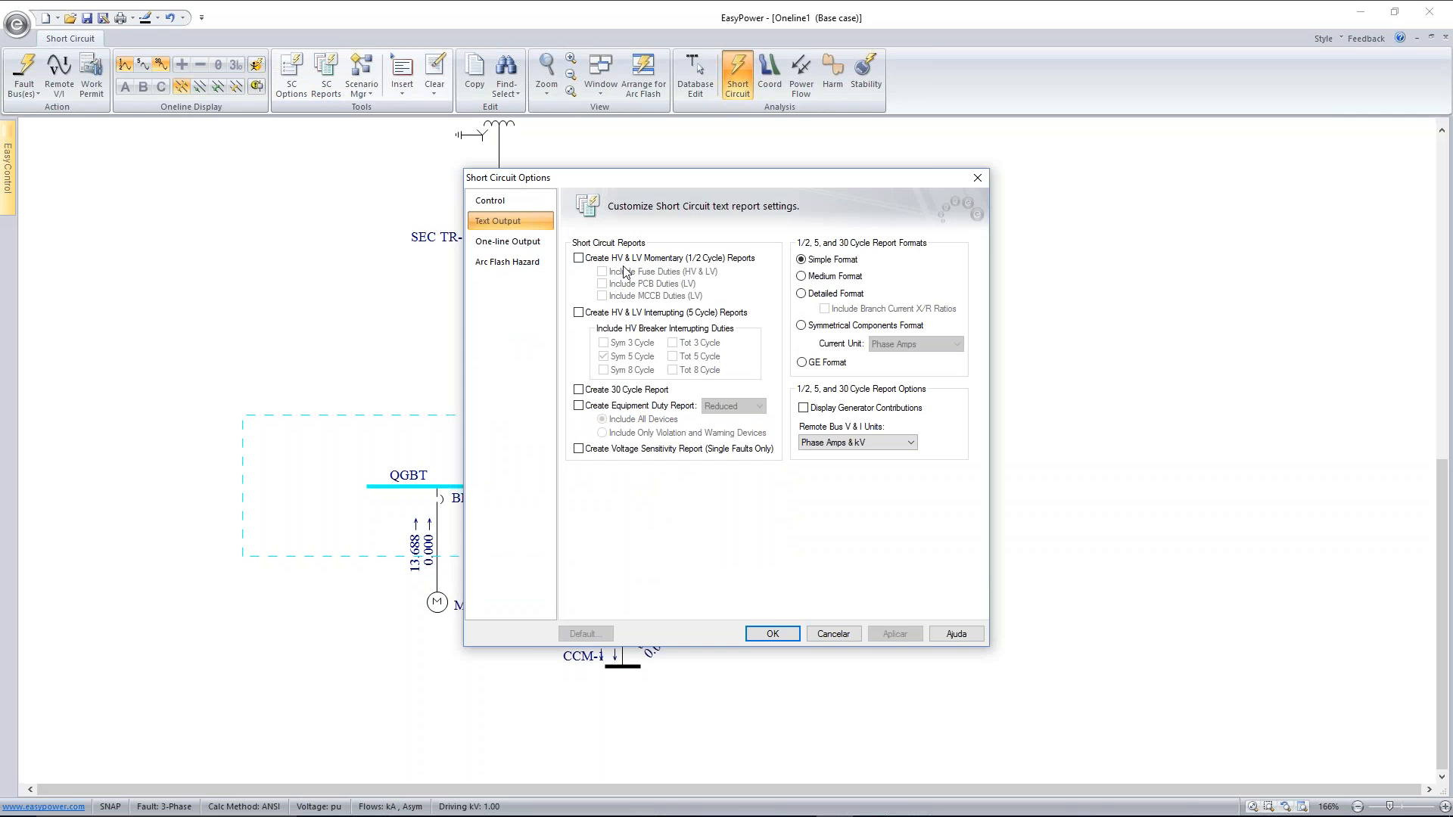
pyautogui.click(579, 259)
pyautogui.click(578, 312)
pyautogui.click(579, 390)
pyautogui.click(578, 406)
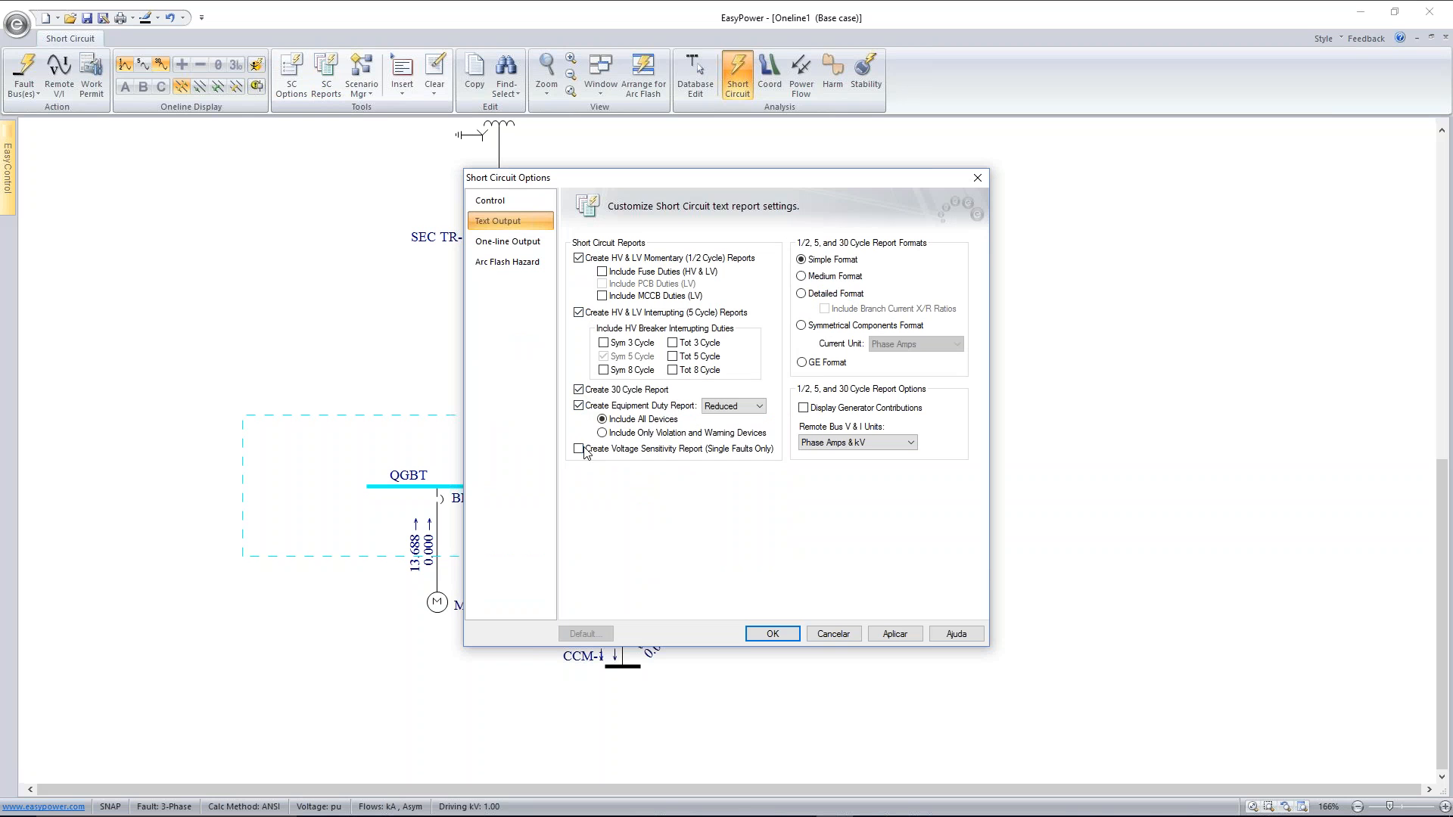
# Enable the voltage sensitivity report, fuse and MCCB duties, and the Sym 3, Sym 8, Tot 3, Tot 5 and Tot 8 cycle breaker duties
pyautogui.click(579, 449)
pyautogui.click(603, 273)
pyautogui.click(603, 295)
pyautogui.click(603, 343)
pyautogui.click(603, 370)
pyautogui.click(672, 343)
pyautogui.click(673, 356)
pyautogui.click(673, 371)
# Use the Detailed report format with branch current X/R ratios and generator contributions, and apply the report options
pyautogui.click(802, 295)
pyautogui.click(830, 310)
pyautogui.click(803, 410)
pyautogui.click(878, 634)
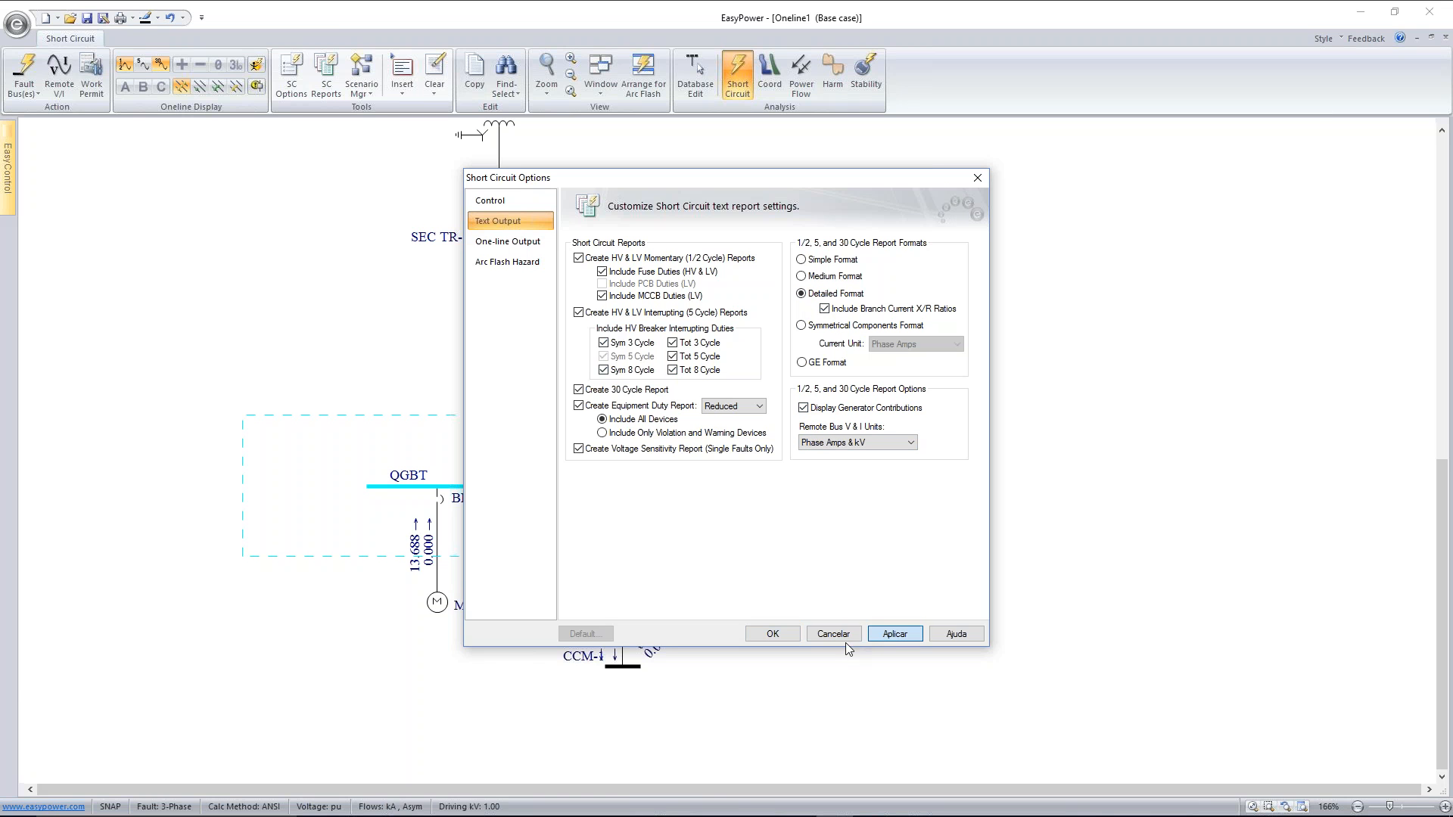
pyautogui.click(787, 636)
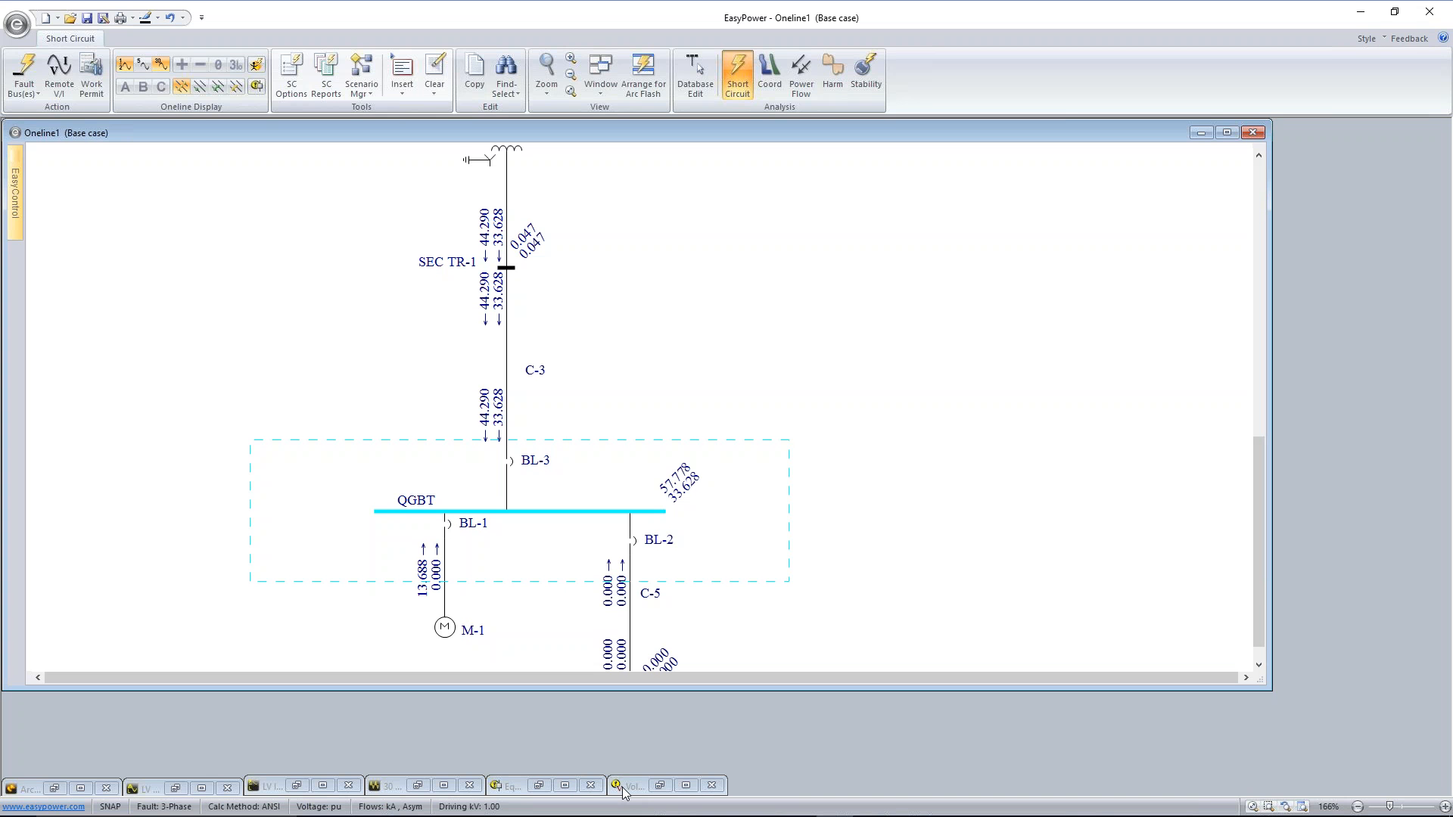
# Restore the 30 Cycle Report for the QGBT fault, review its contributions and close it
pyautogui.click(418, 787)
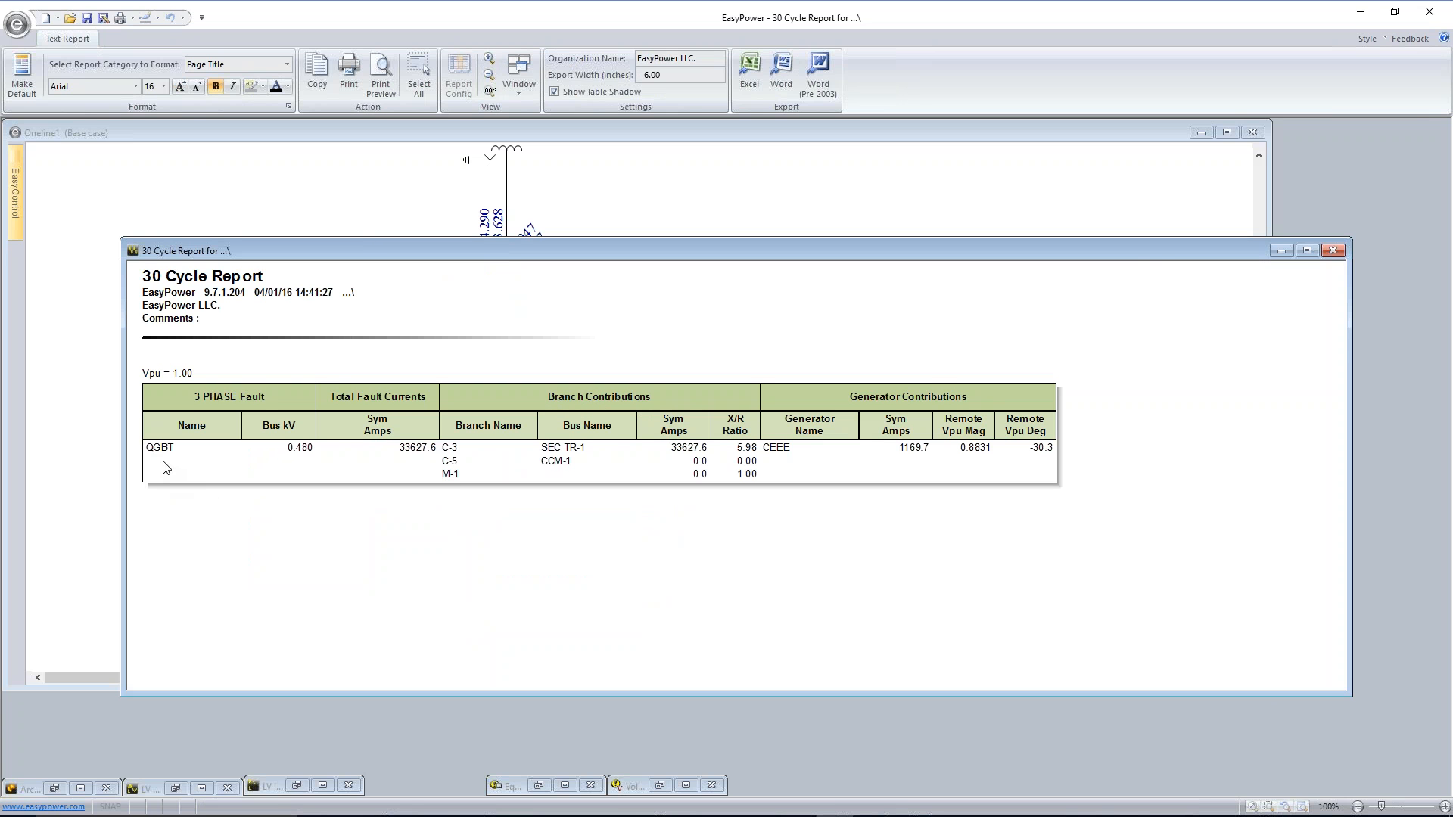
pyautogui.moveTo(1126, 252); pyautogui.dragTo(967, 247)
pyautogui.click(1173, 247)
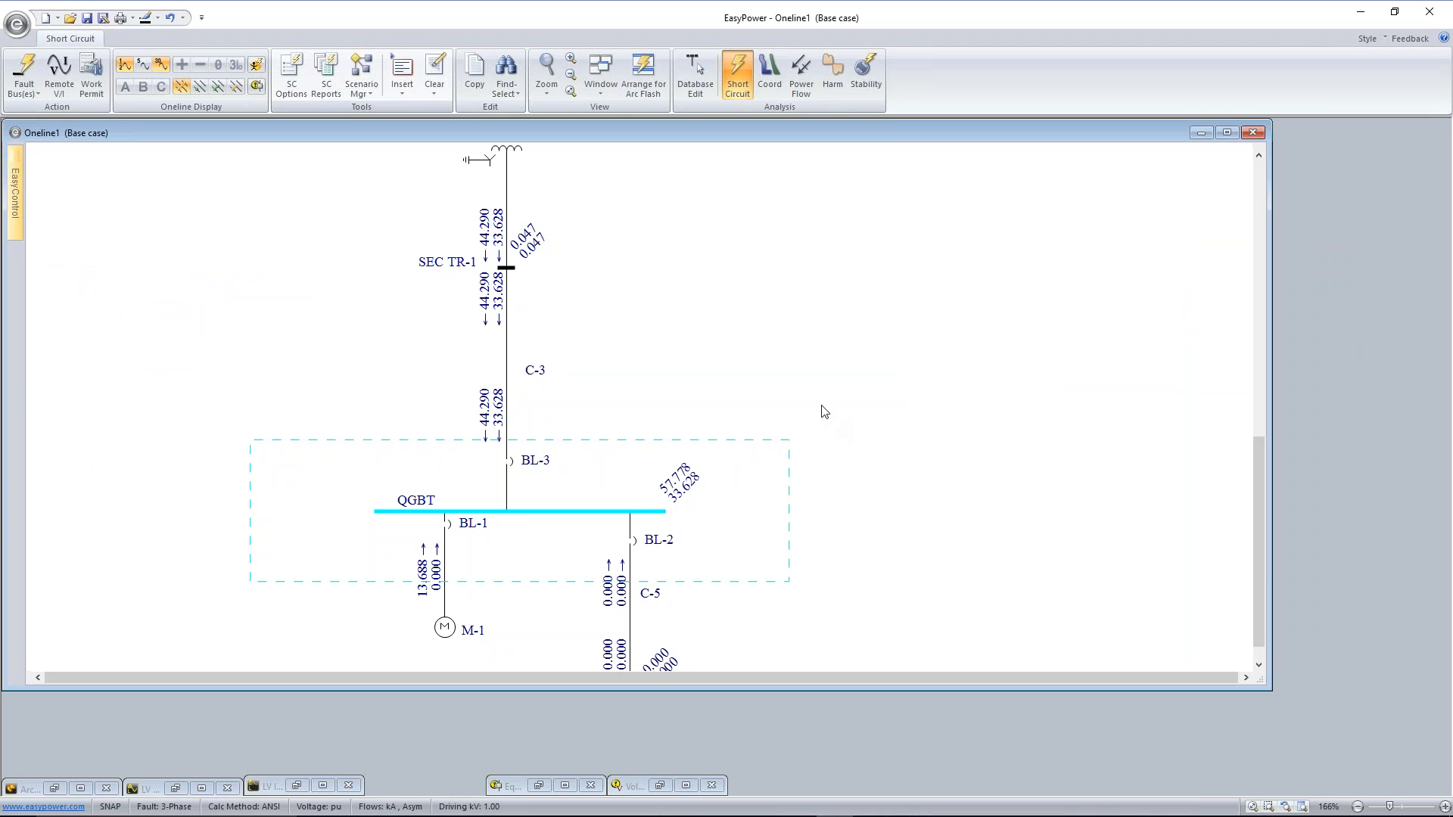
# Fault all buses of the one-line and export the resulting 30 Cycle Report to Word
pyautogui.scroll(-1, 824, 411)
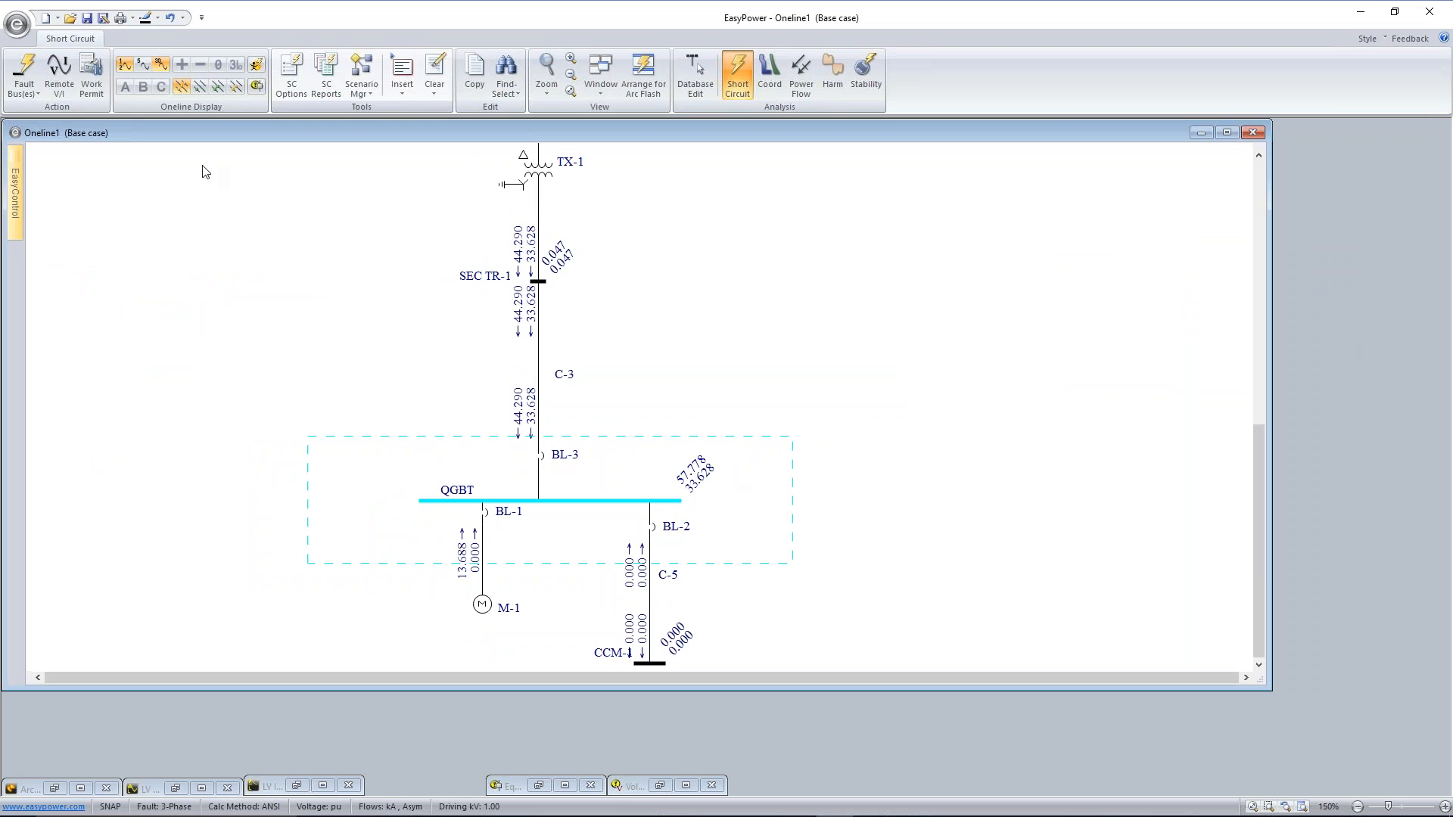
pyautogui.click(24, 72)
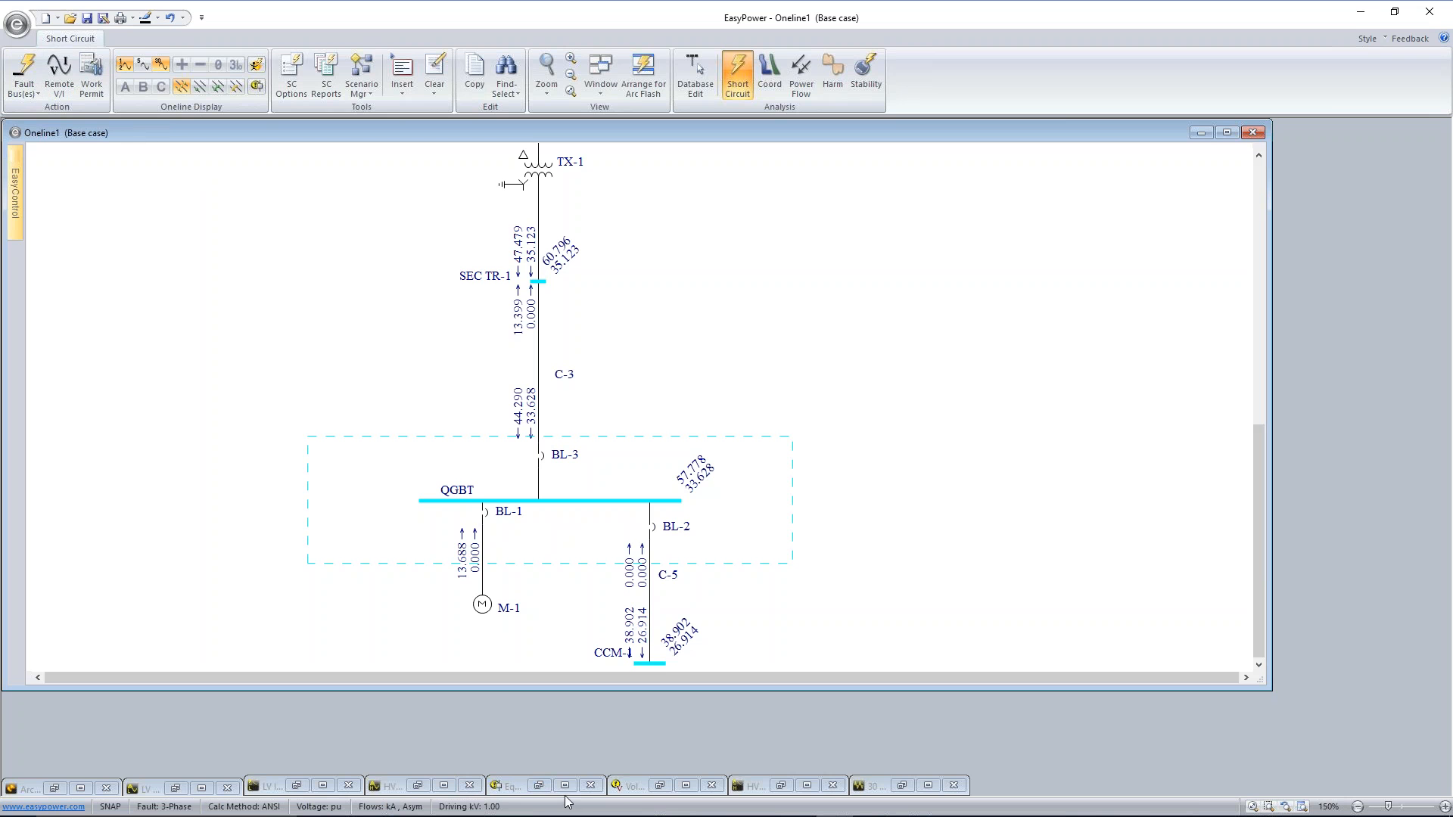
pyautogui.click(901, 785)
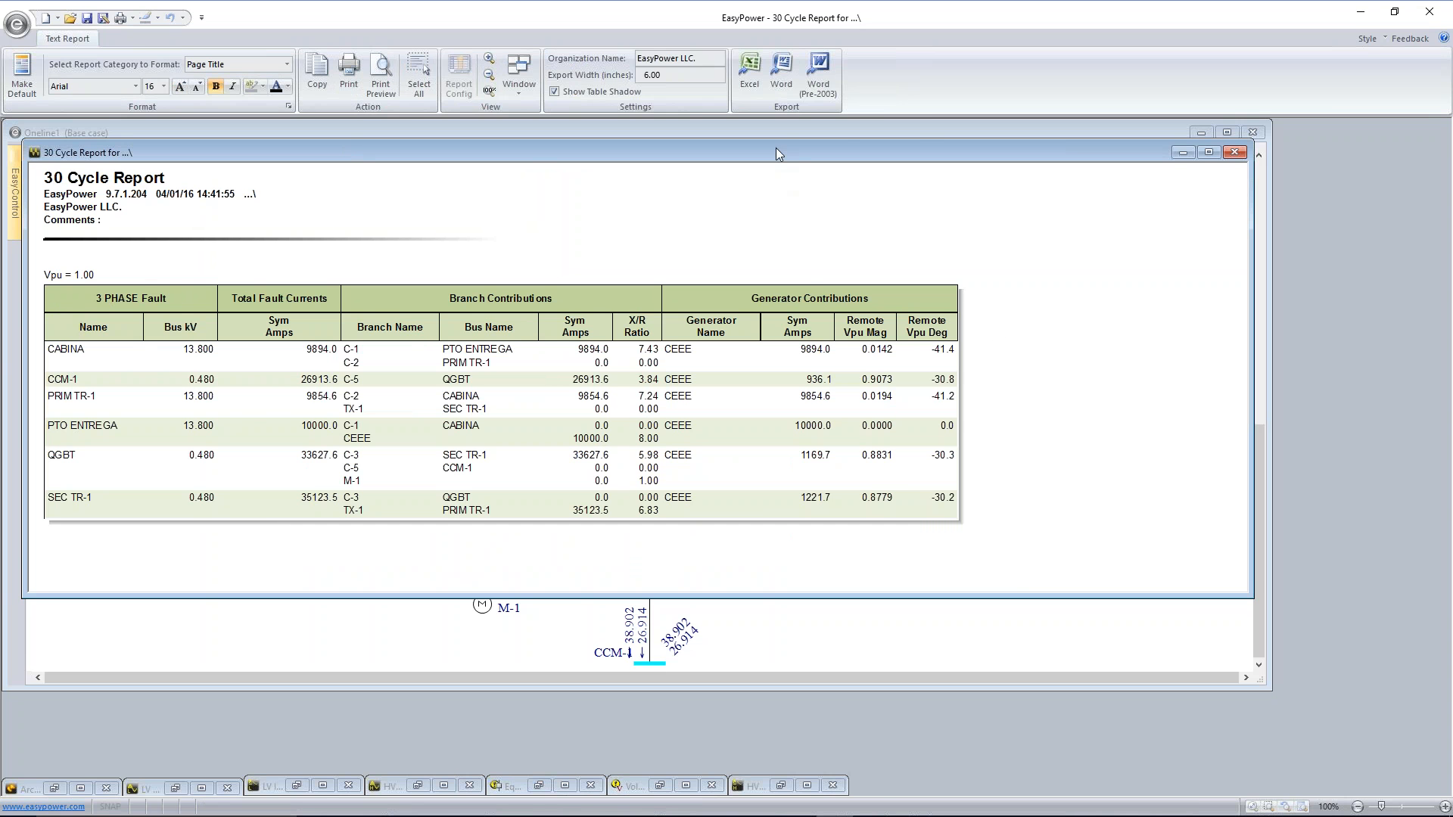
pyautogui.click(781, 72)
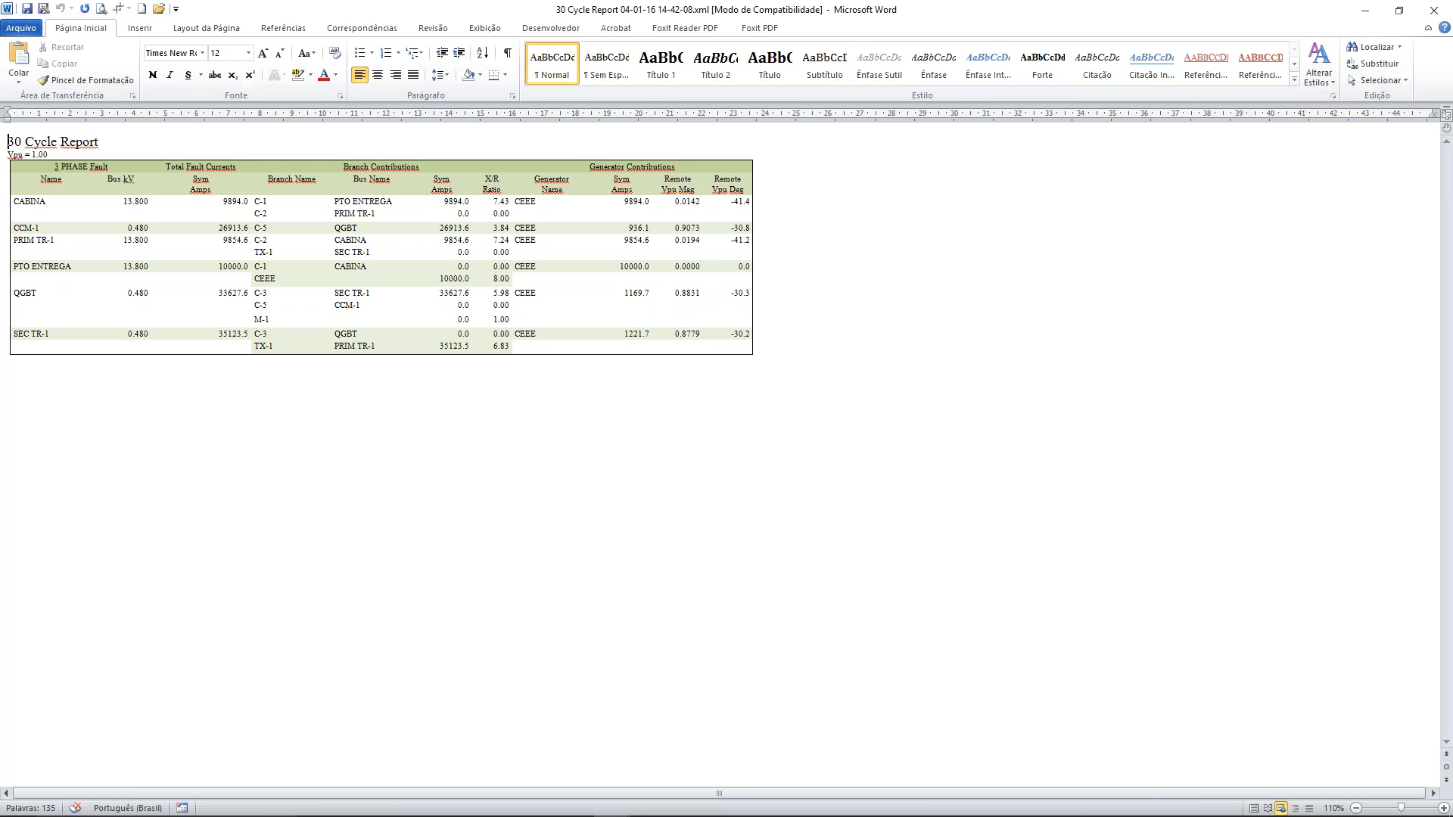
pyautogui.click(1360, 16)
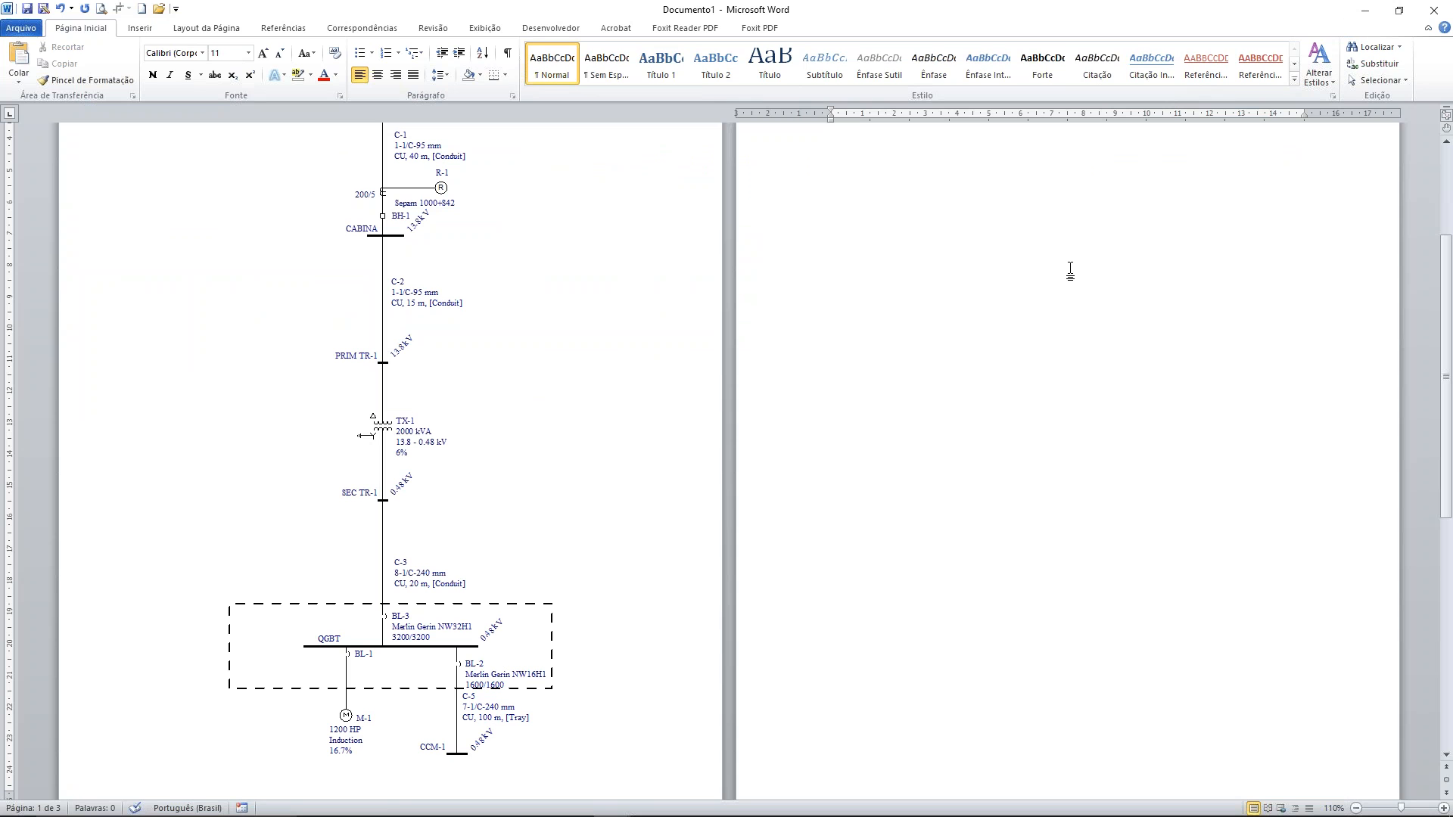
pyautogui.hotkey('alt', 'Tab')
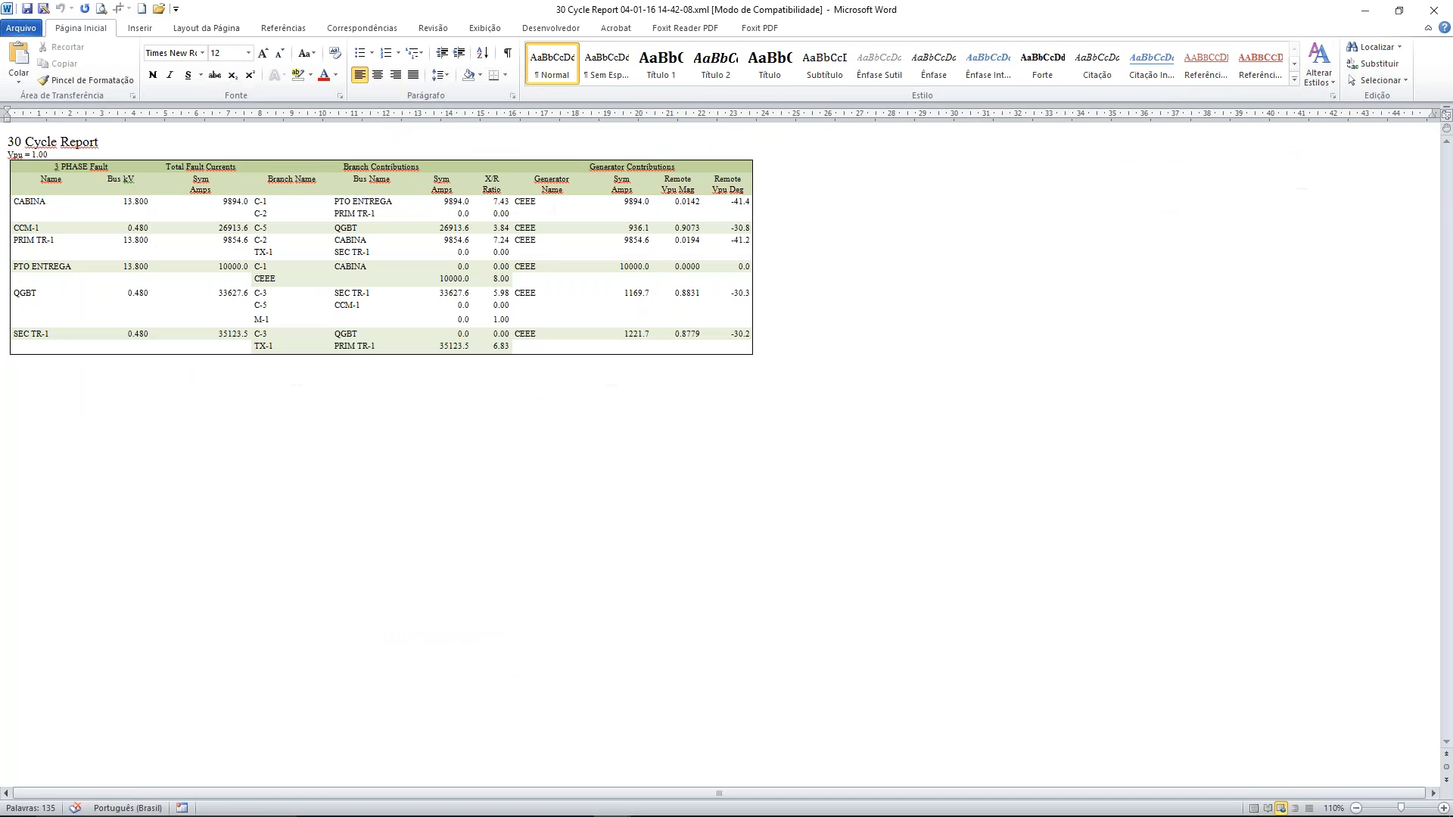
pyautogui.hotkey('alt', 'Tab')
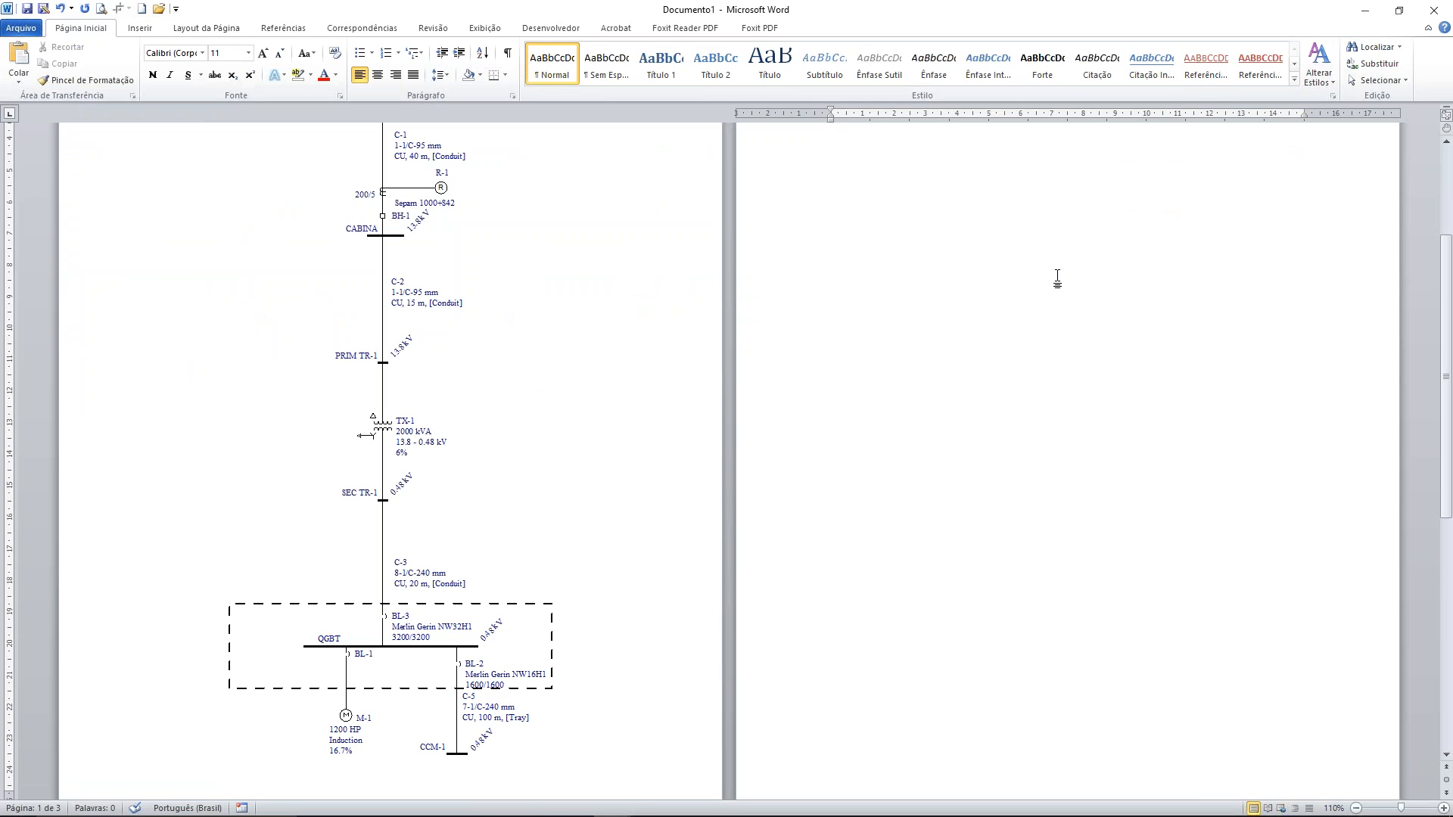
# Bring up the exported 30 Cycle Report in Word and choose the Documents folder as its save location
pyautogui.moveTo(797, 811)
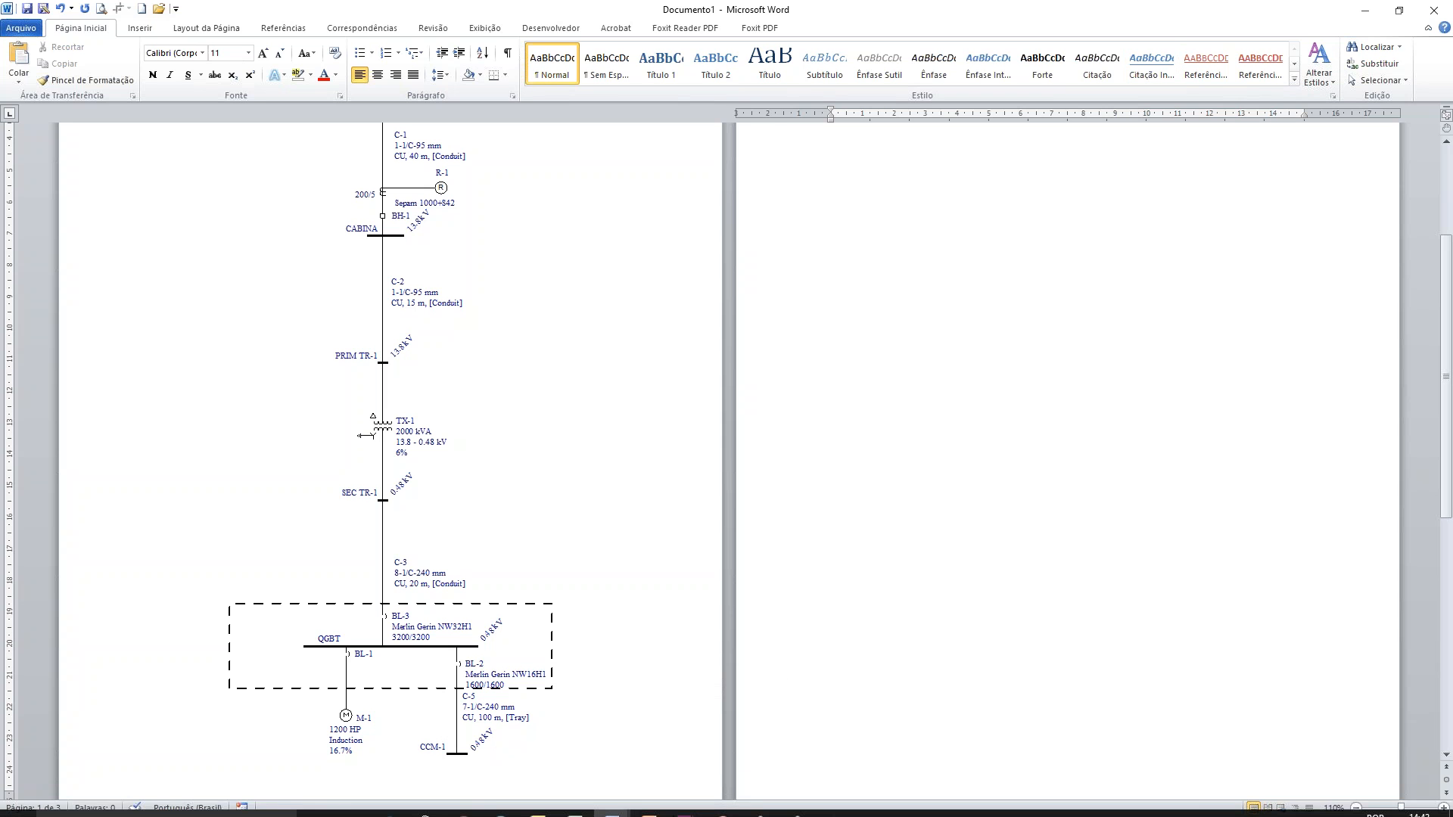
pyautogui.moveTo(638, 806)
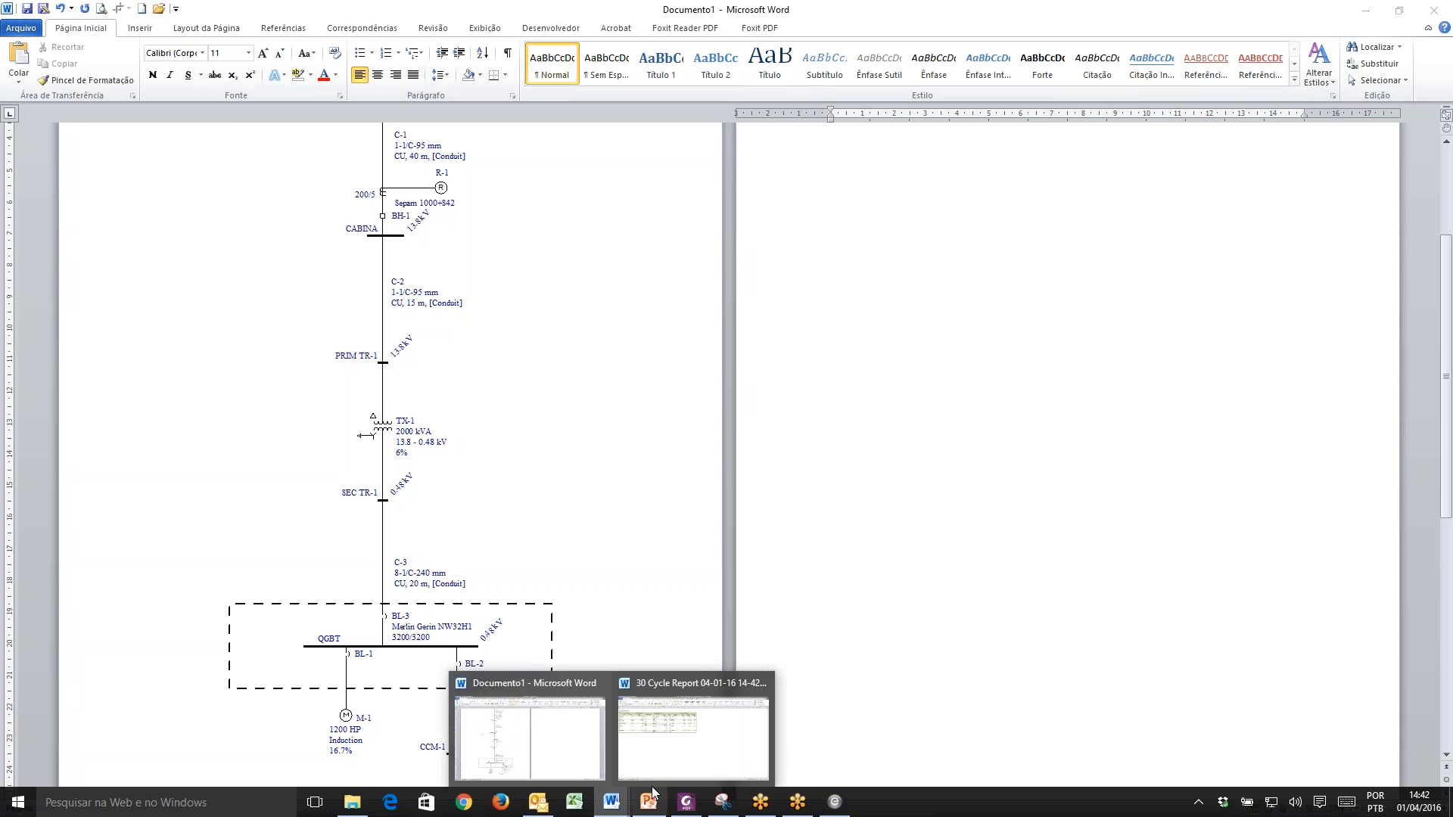
pyautogui.click(684, 757)
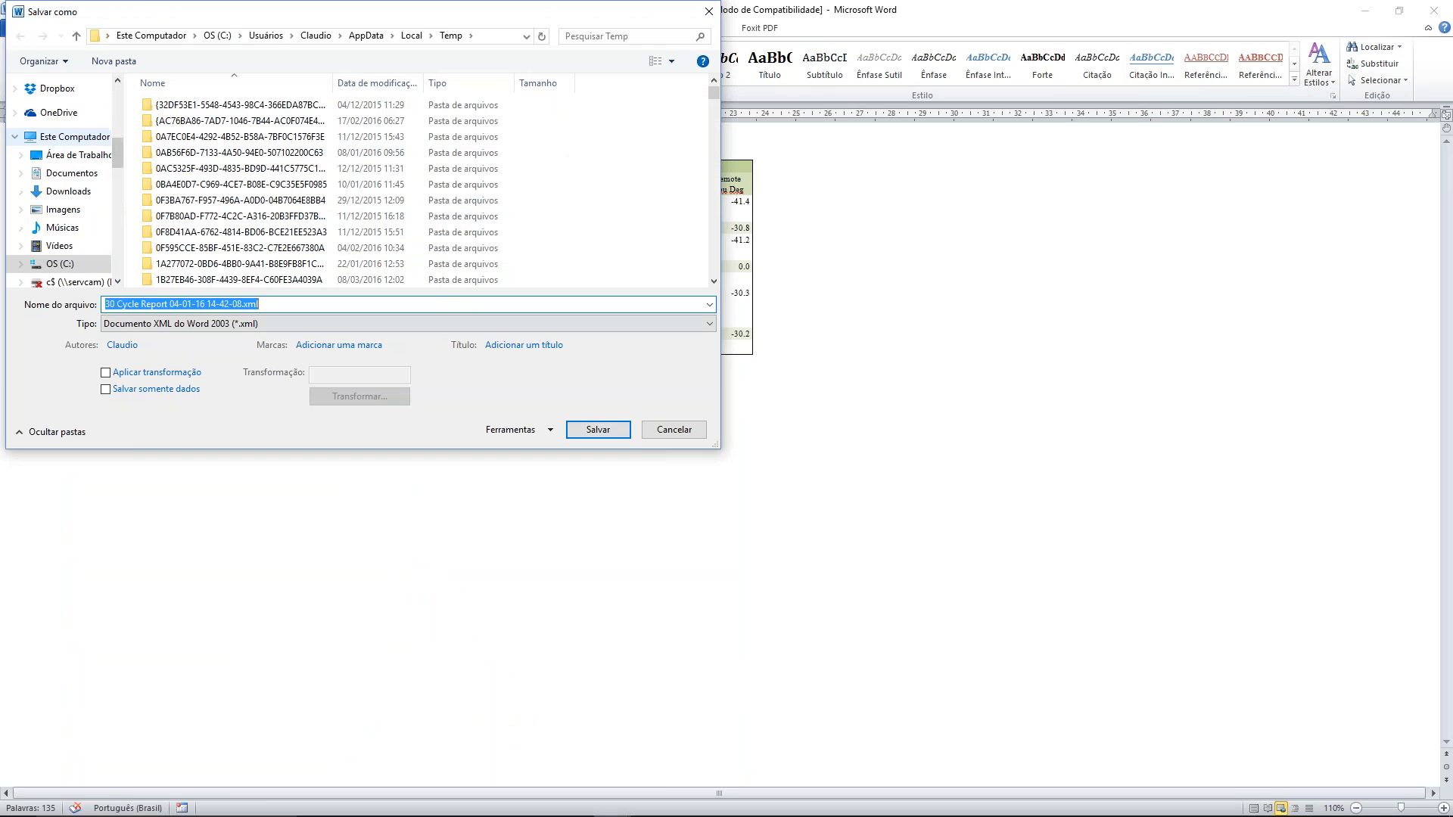
pyautogui.click(117, 82)
pyautogui.scroll(4, 118, 94)
pyautogui.scroll(3, 118, 97)
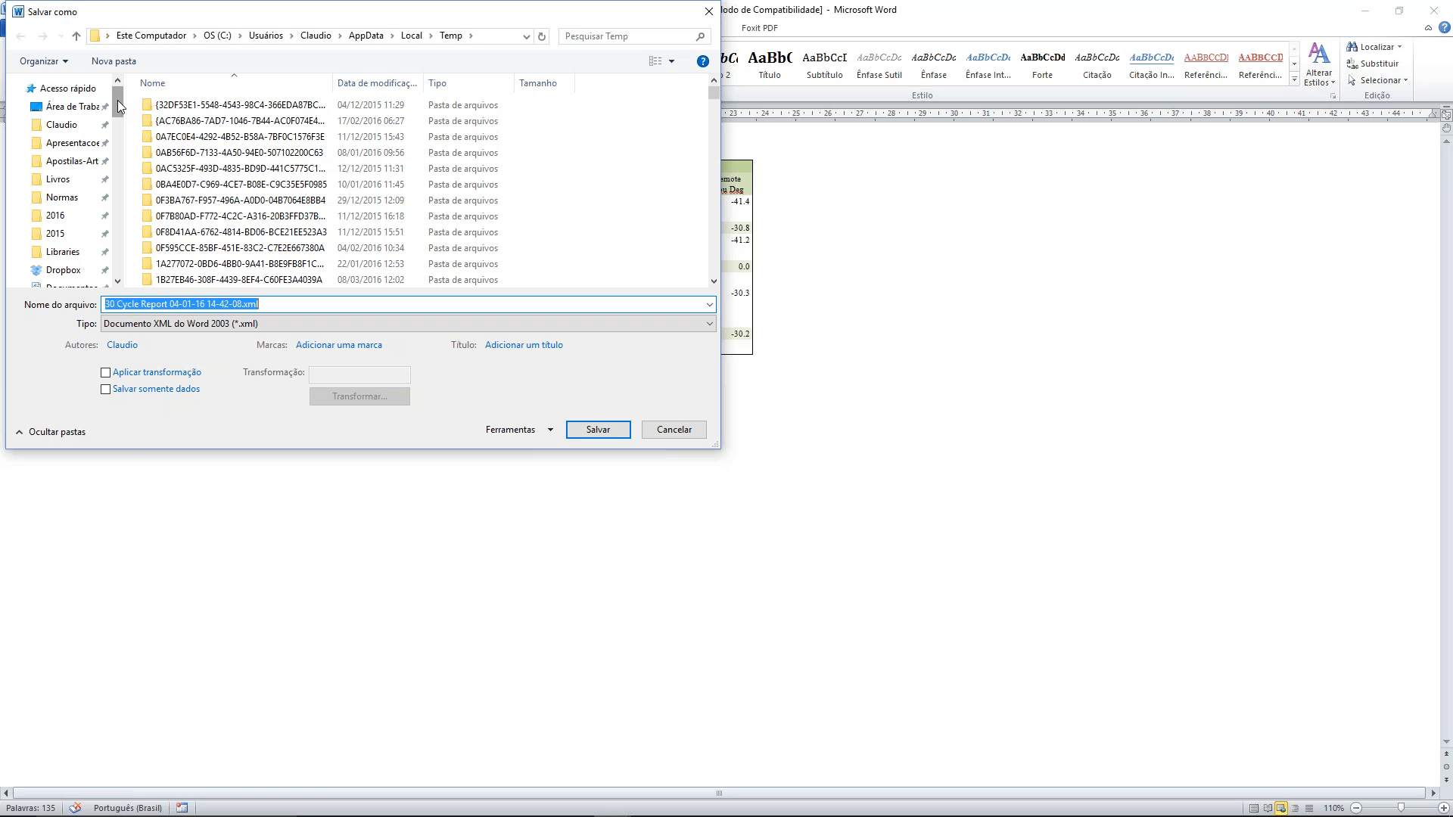
pyautogui.click(88, 130)
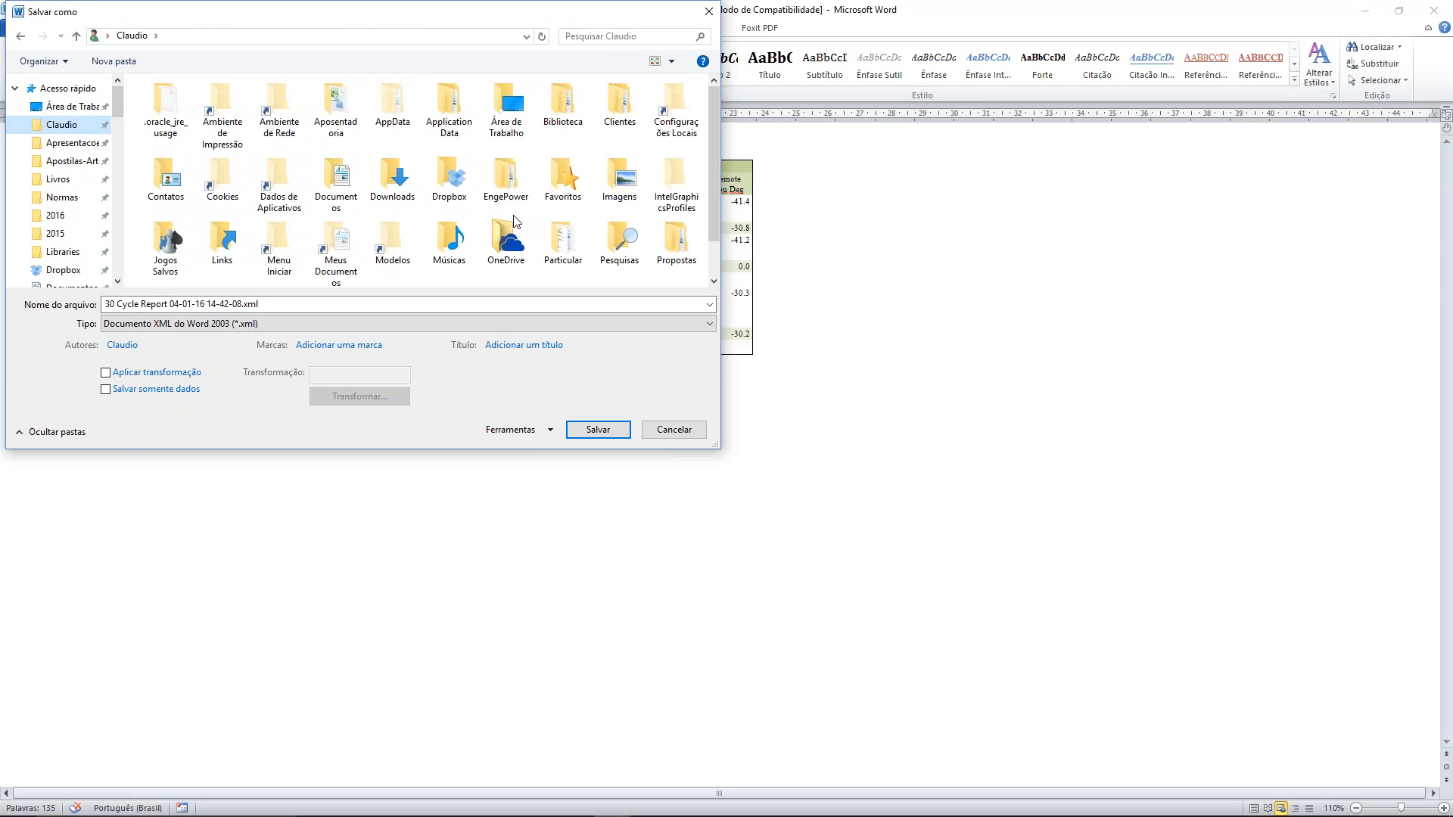
pyautogui.doubleClick(328, 173)
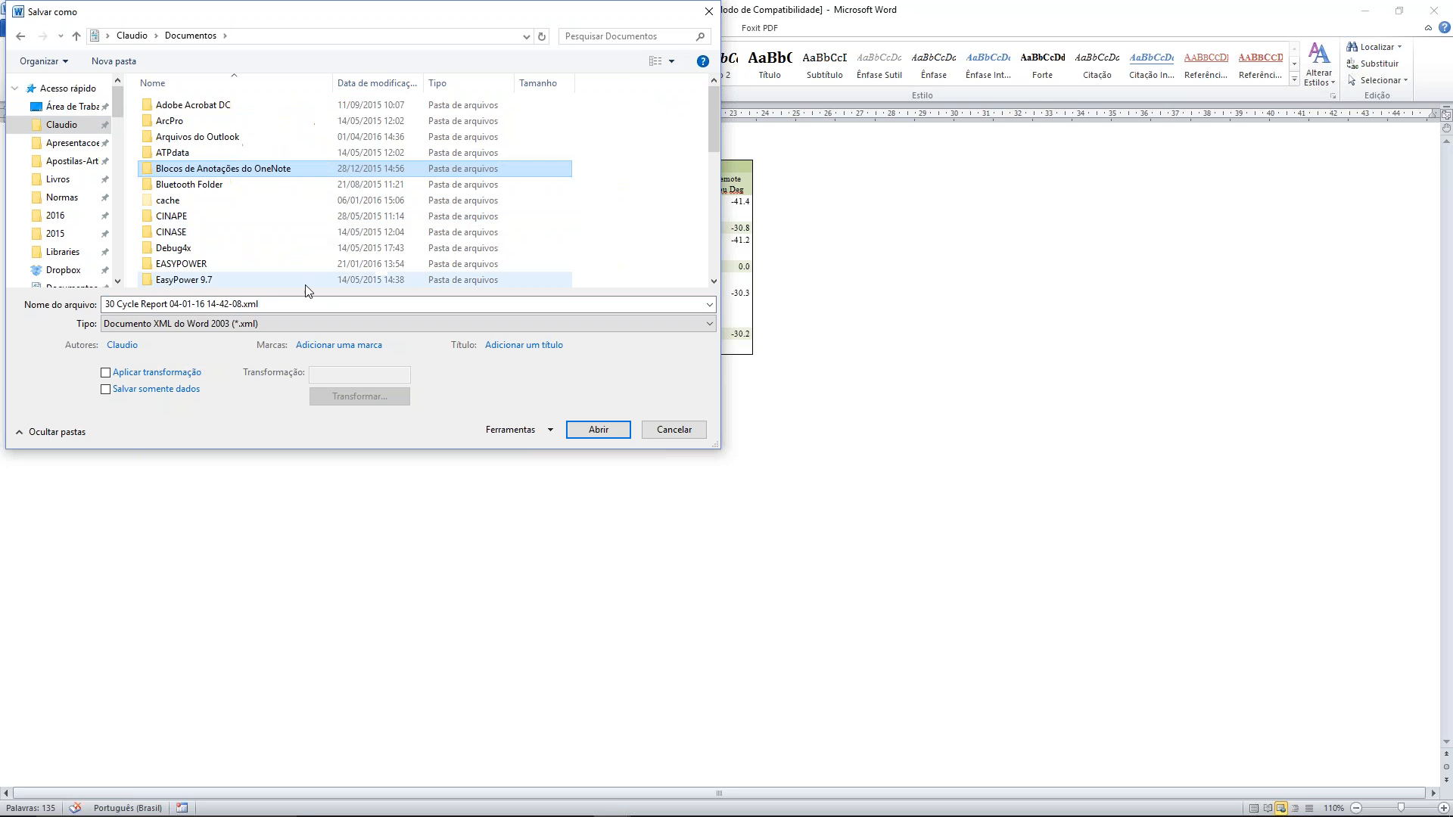
# Name the report file CC30ciclos.xml and save it
pyautogui.click(240, 304)
pyautogui.moveTo(261, 305); pyautogui.dragTo(7, 276)
pyautogui.write('CC')
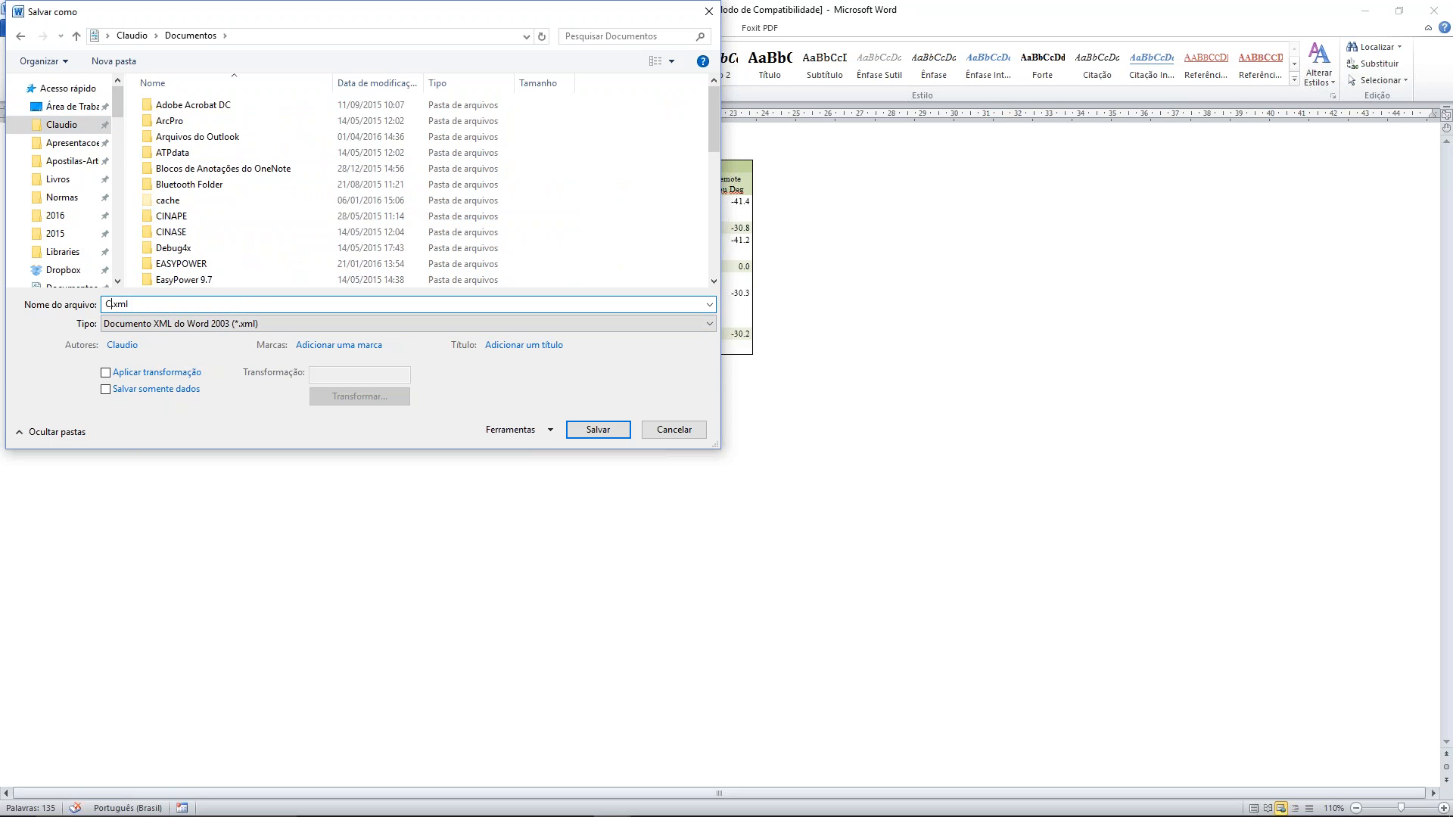
pyautogui.write('30ciclos')
pyautogui.press('Return')
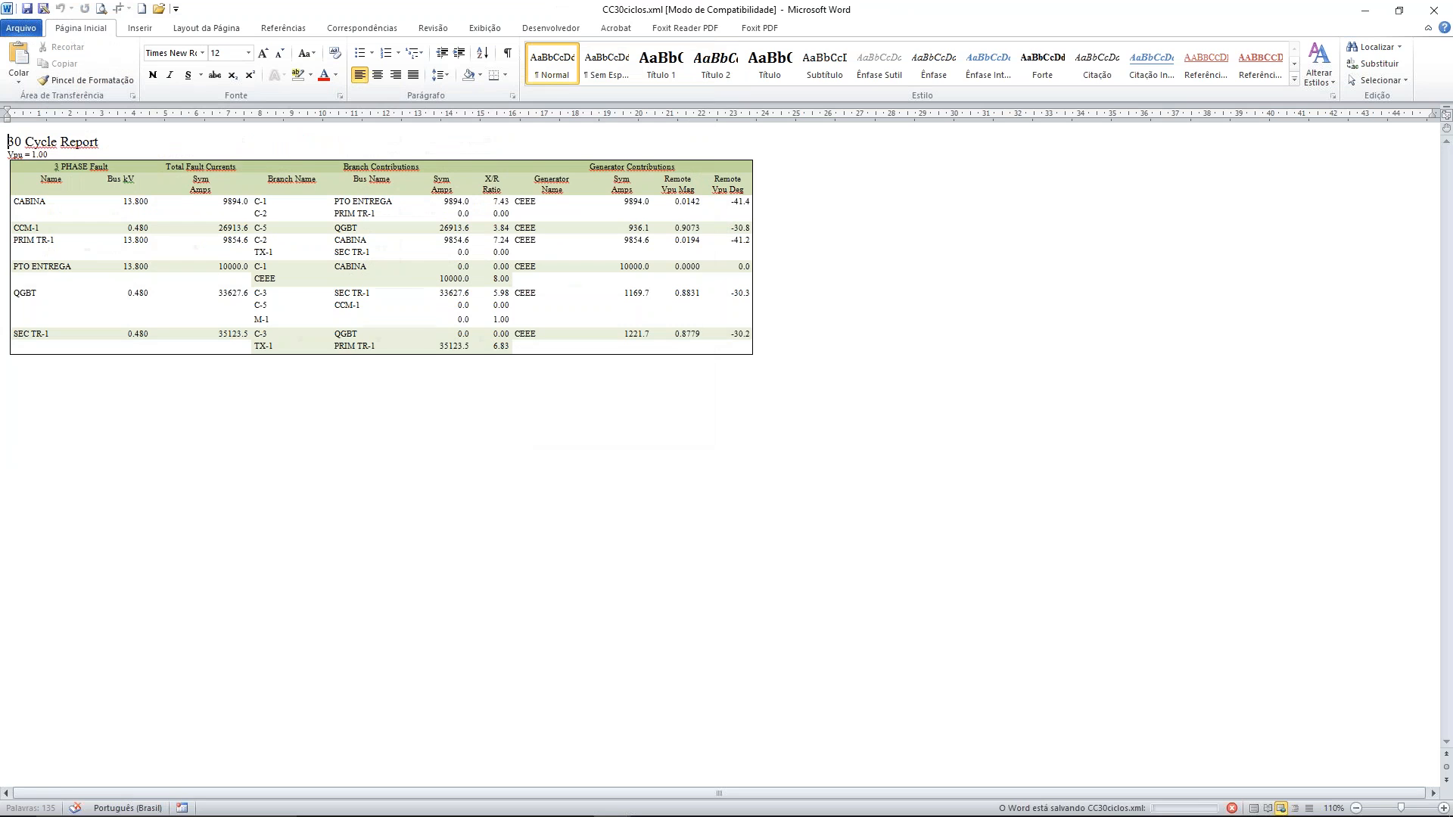
# In the Word document with the one-line diagram, start inserting an object from file on page 2, displayed as an icon
pyautogui.hotkey('alt', 'Tab')
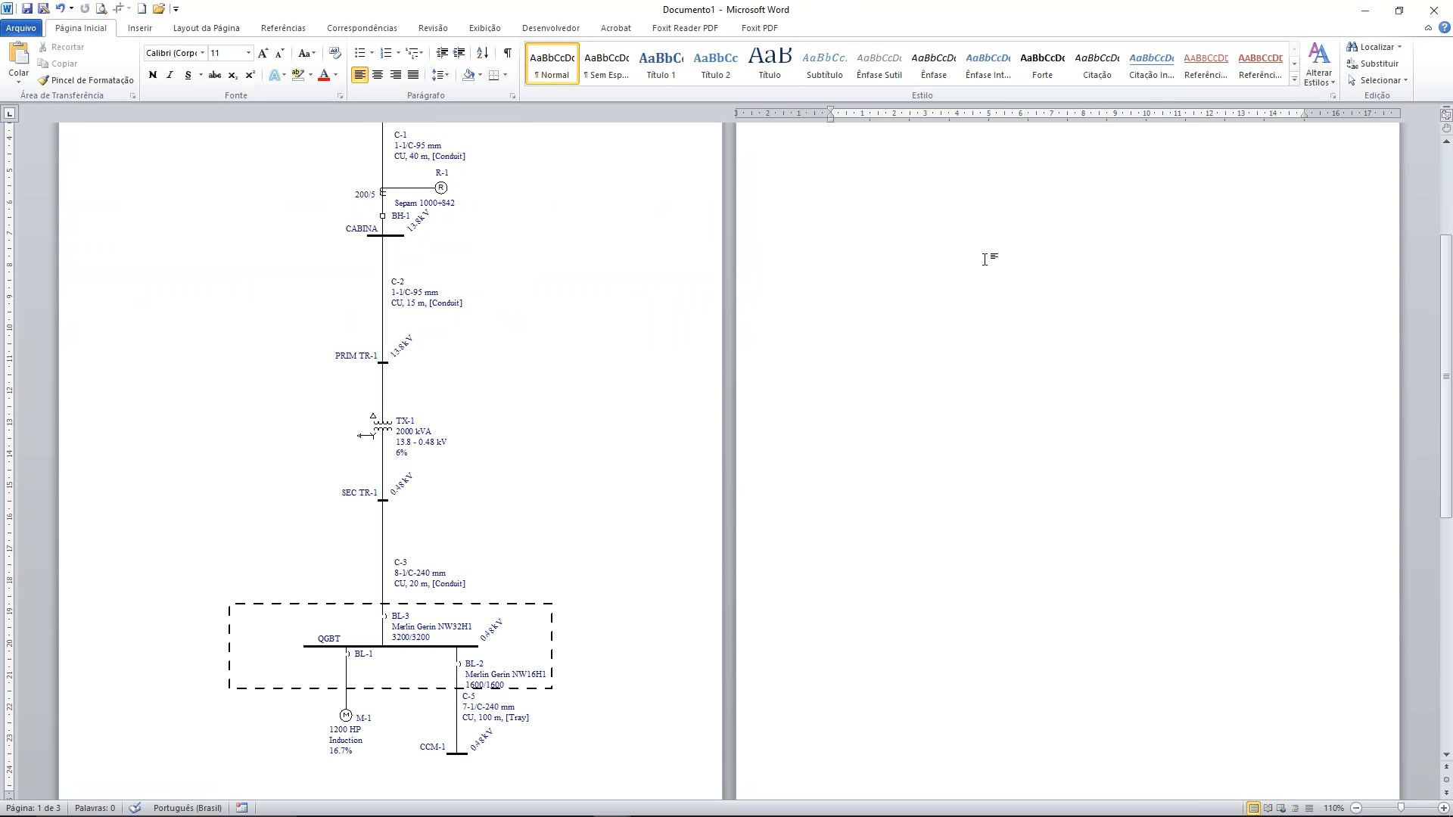
pyautogui.scroll(3, 992, 193)
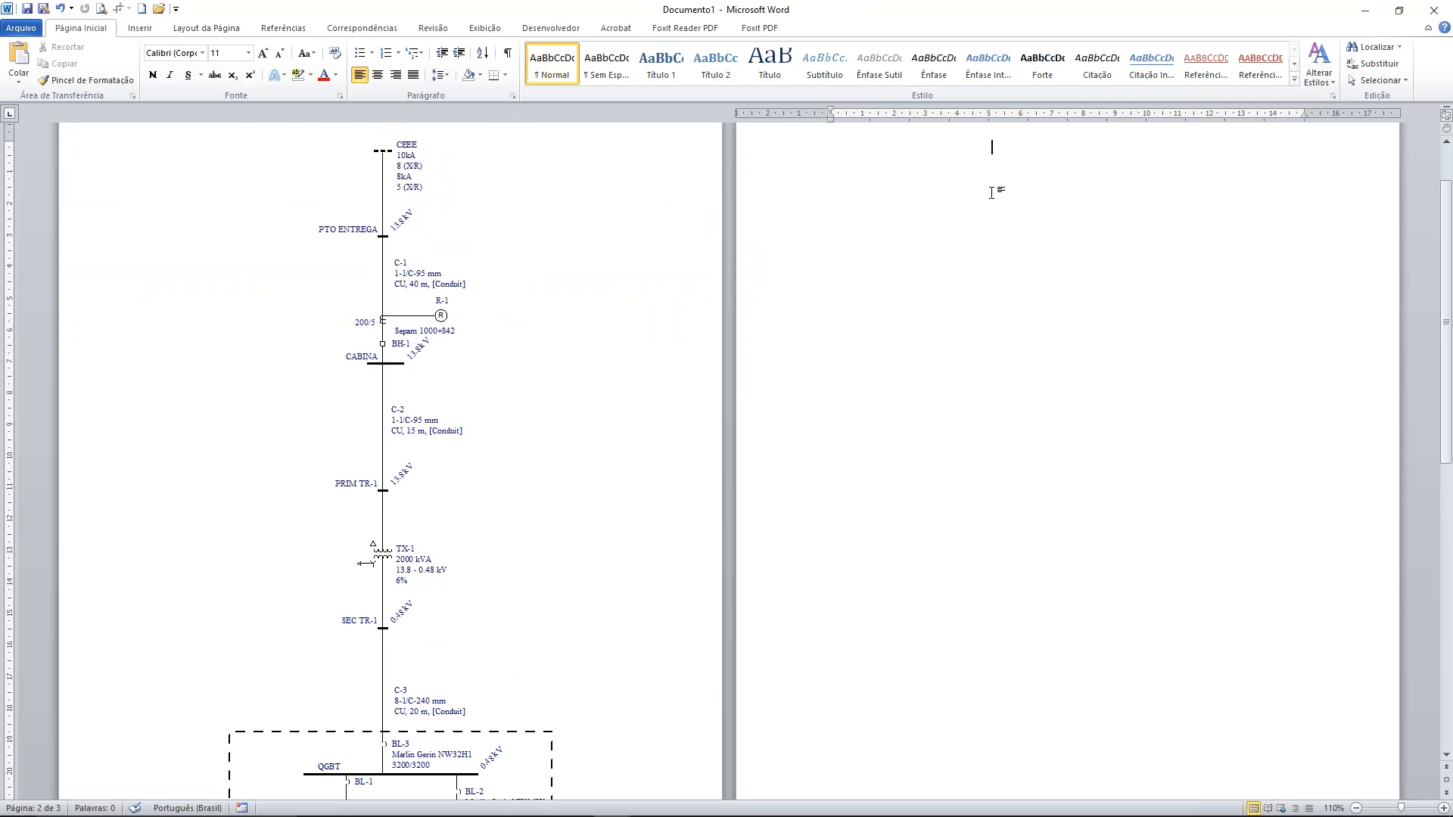
pyautogui.click(142, 31)
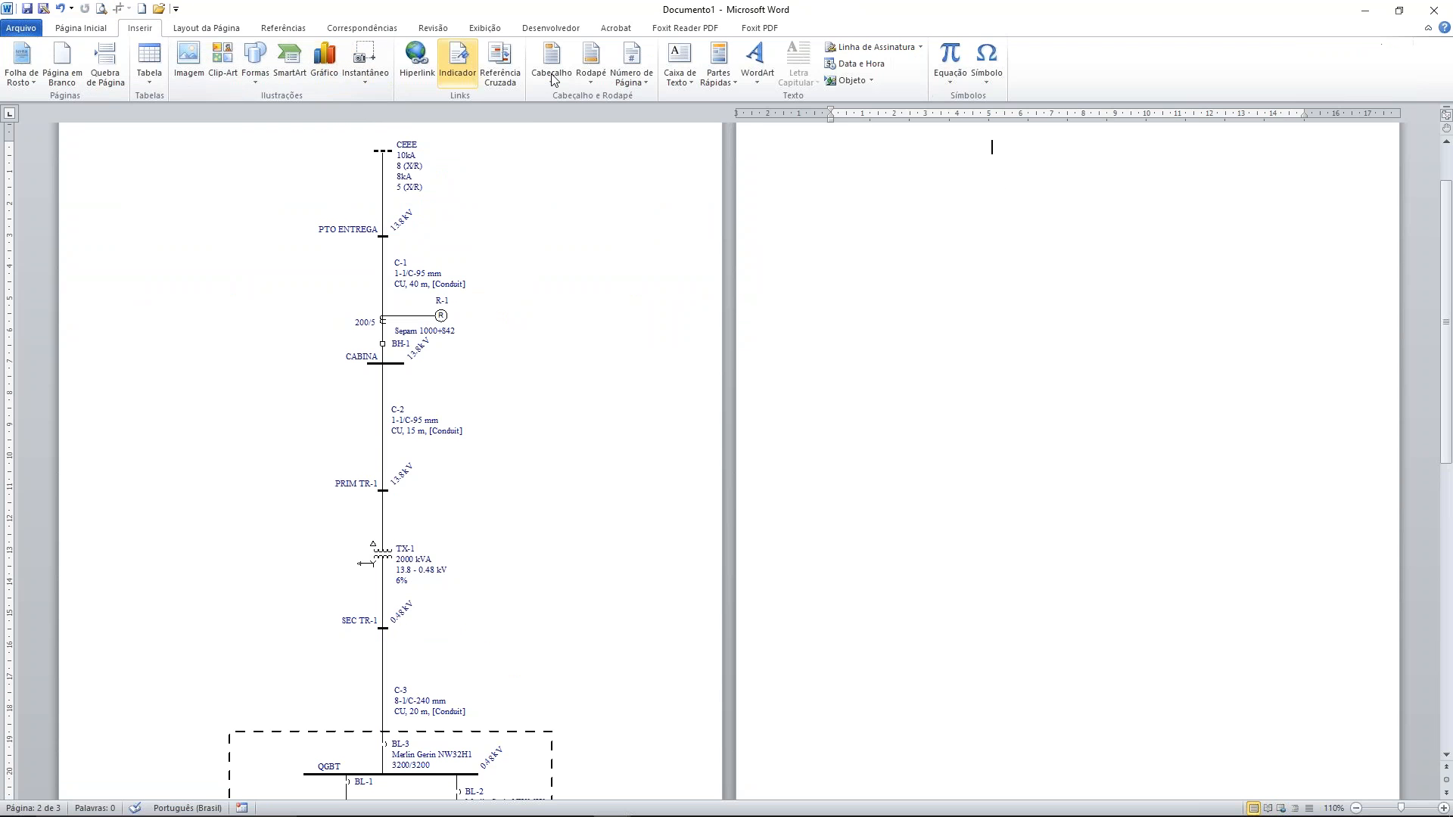
pyautogui.click(869, 82)
pyautogui.click(856, 100)
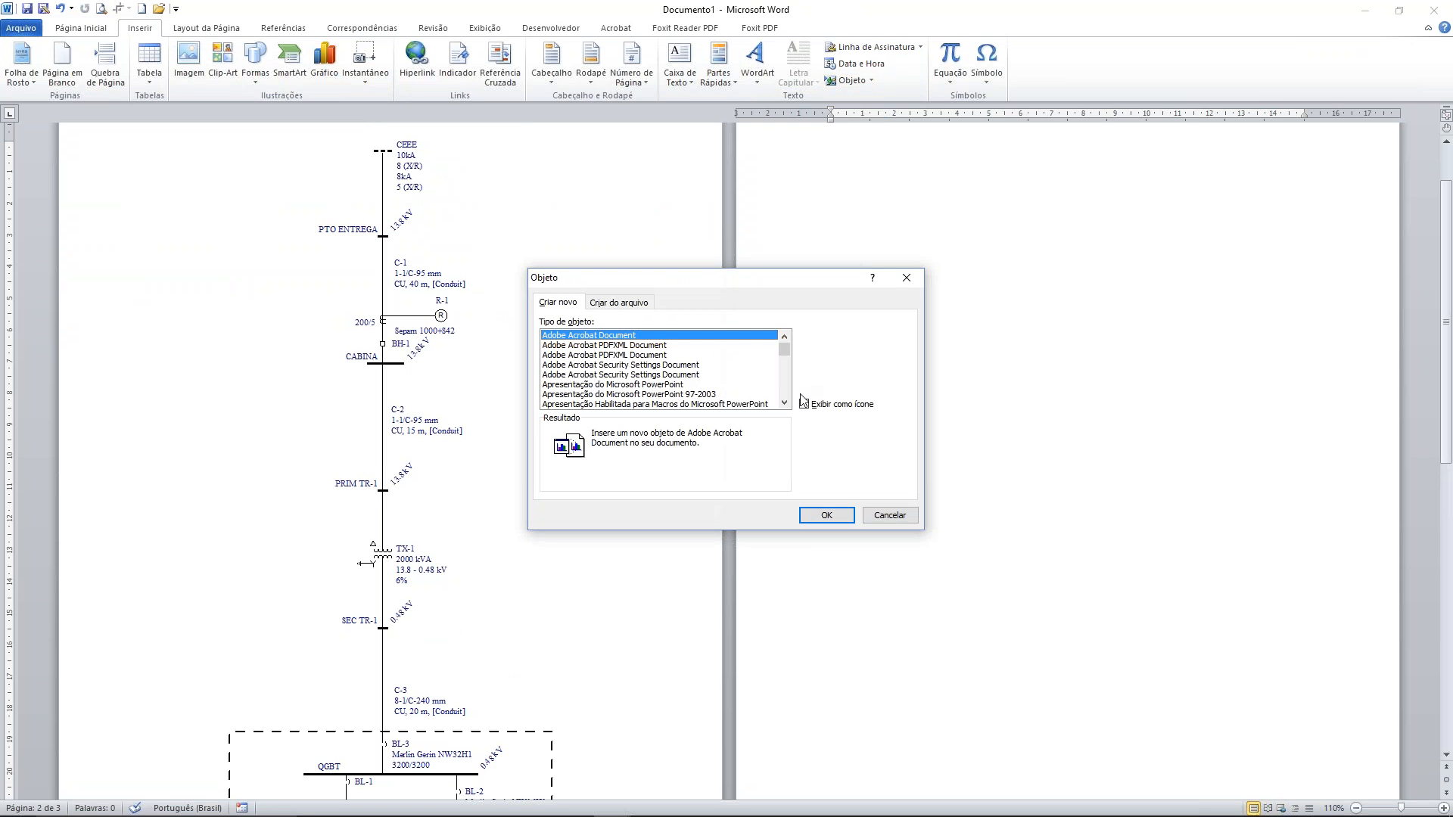
pyautogui.click(647, 306)
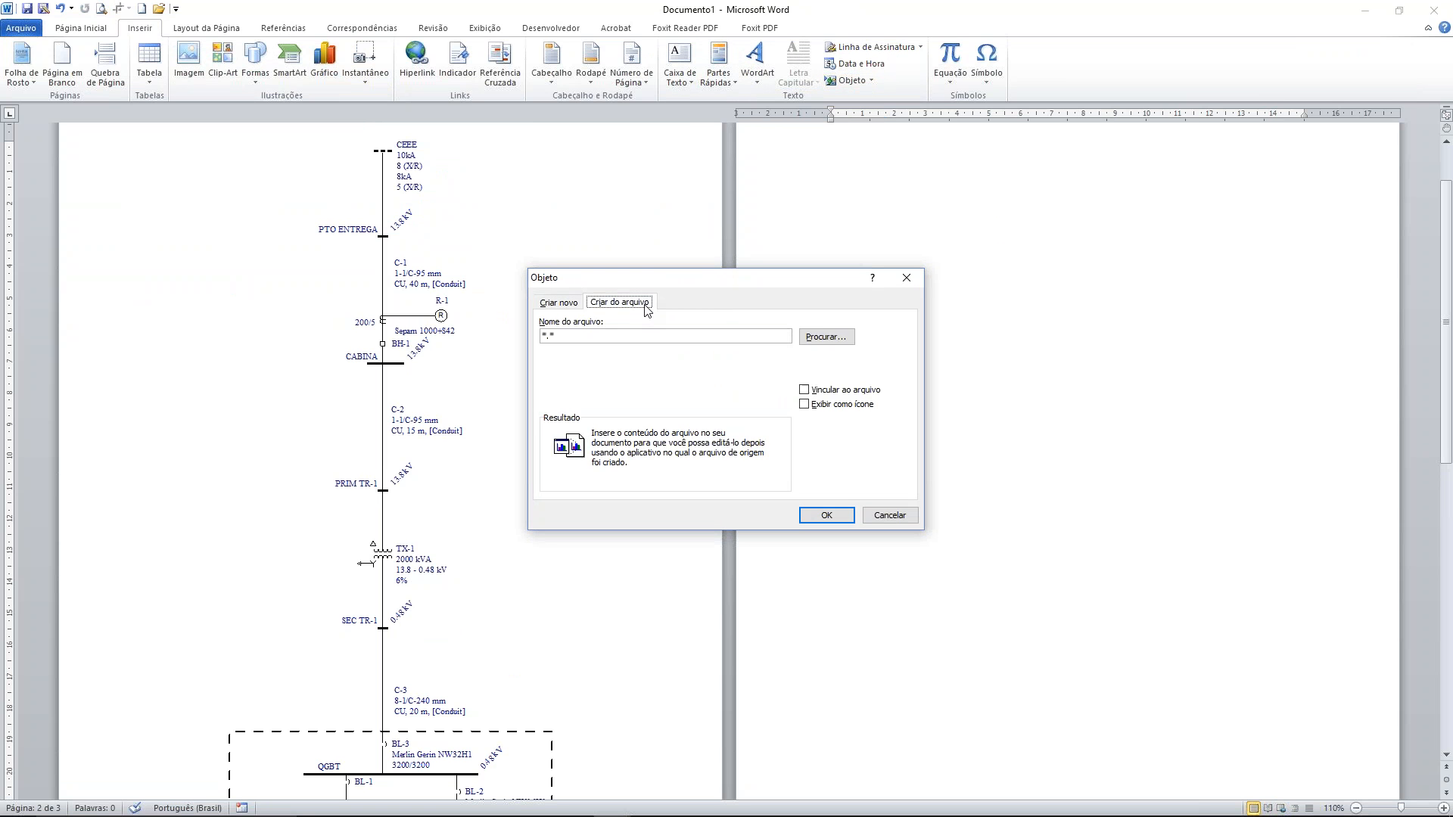
pyautogui.click(807, 405)
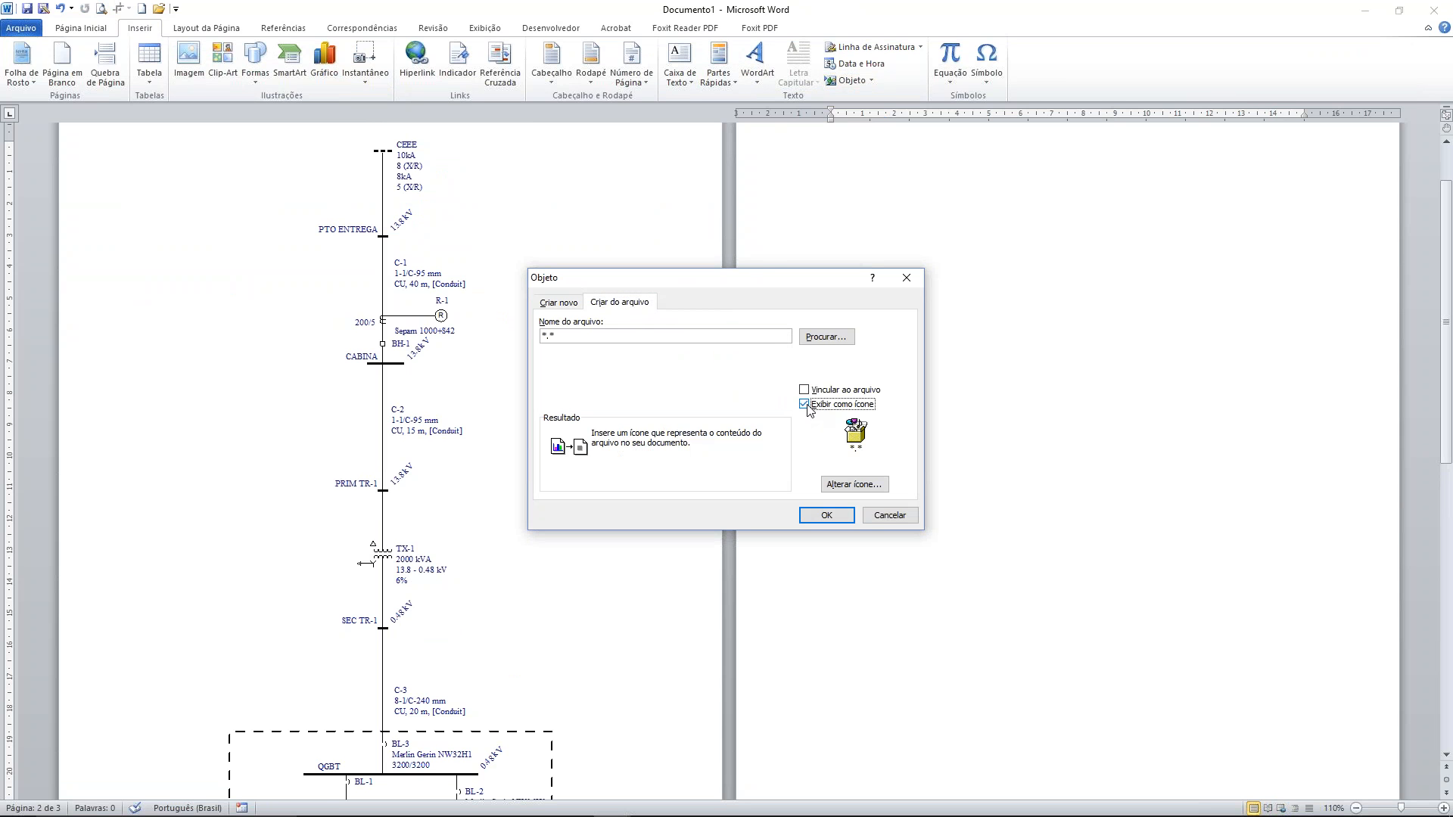
pyautogui.click(835, 339)
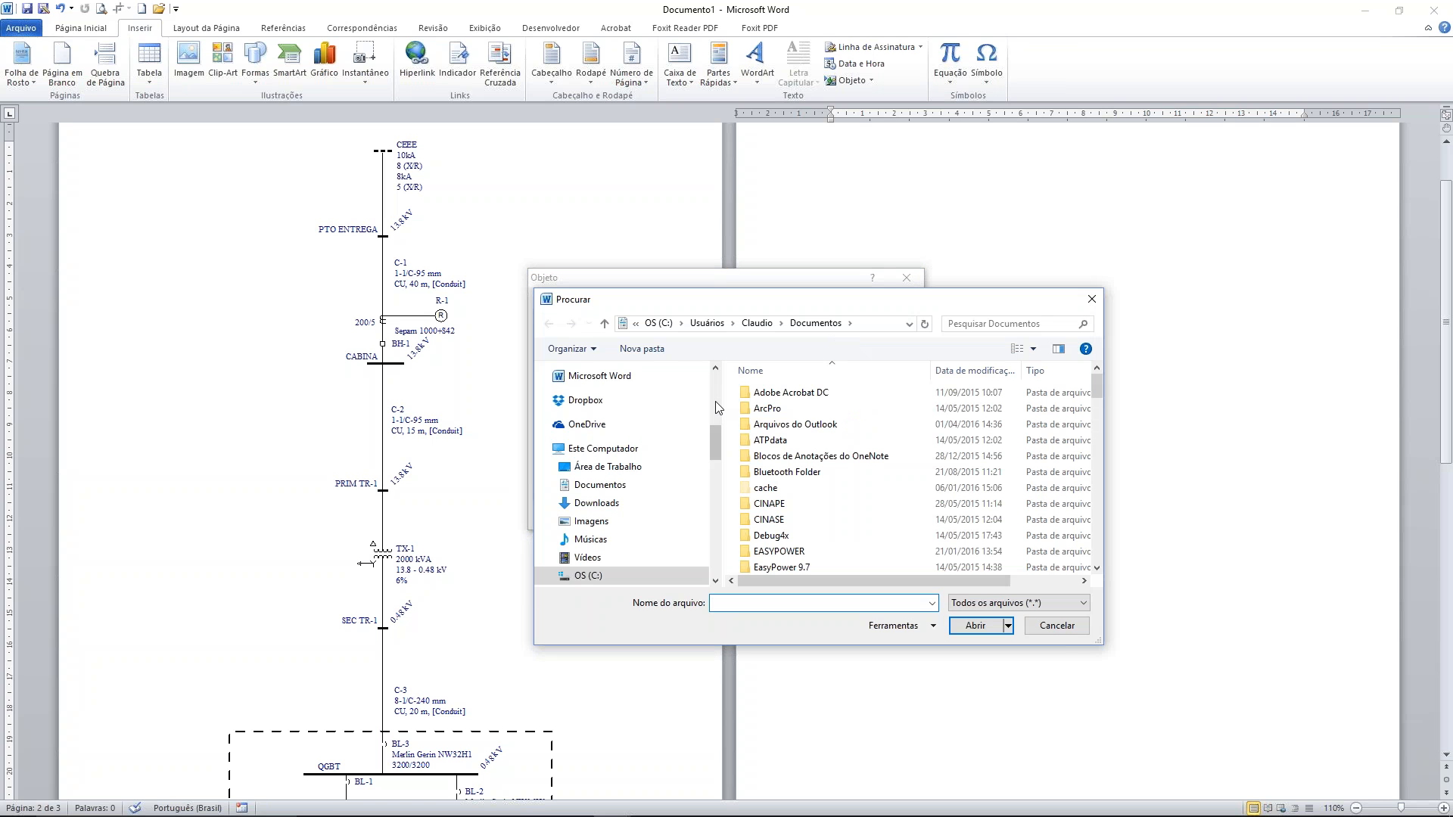
pyautogui.scroll(5, 717, 391)
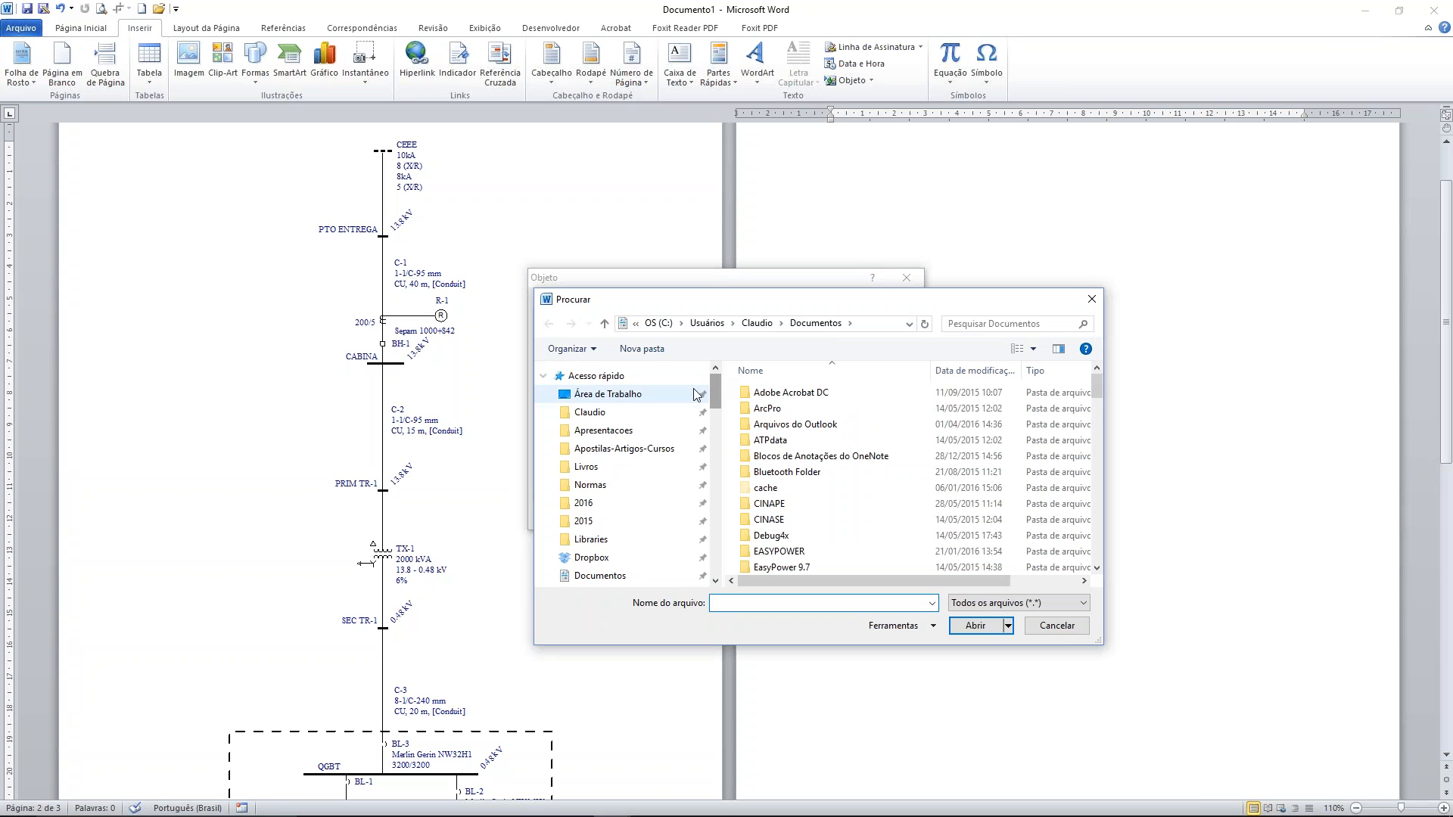
pyautogui.click(637, 414)
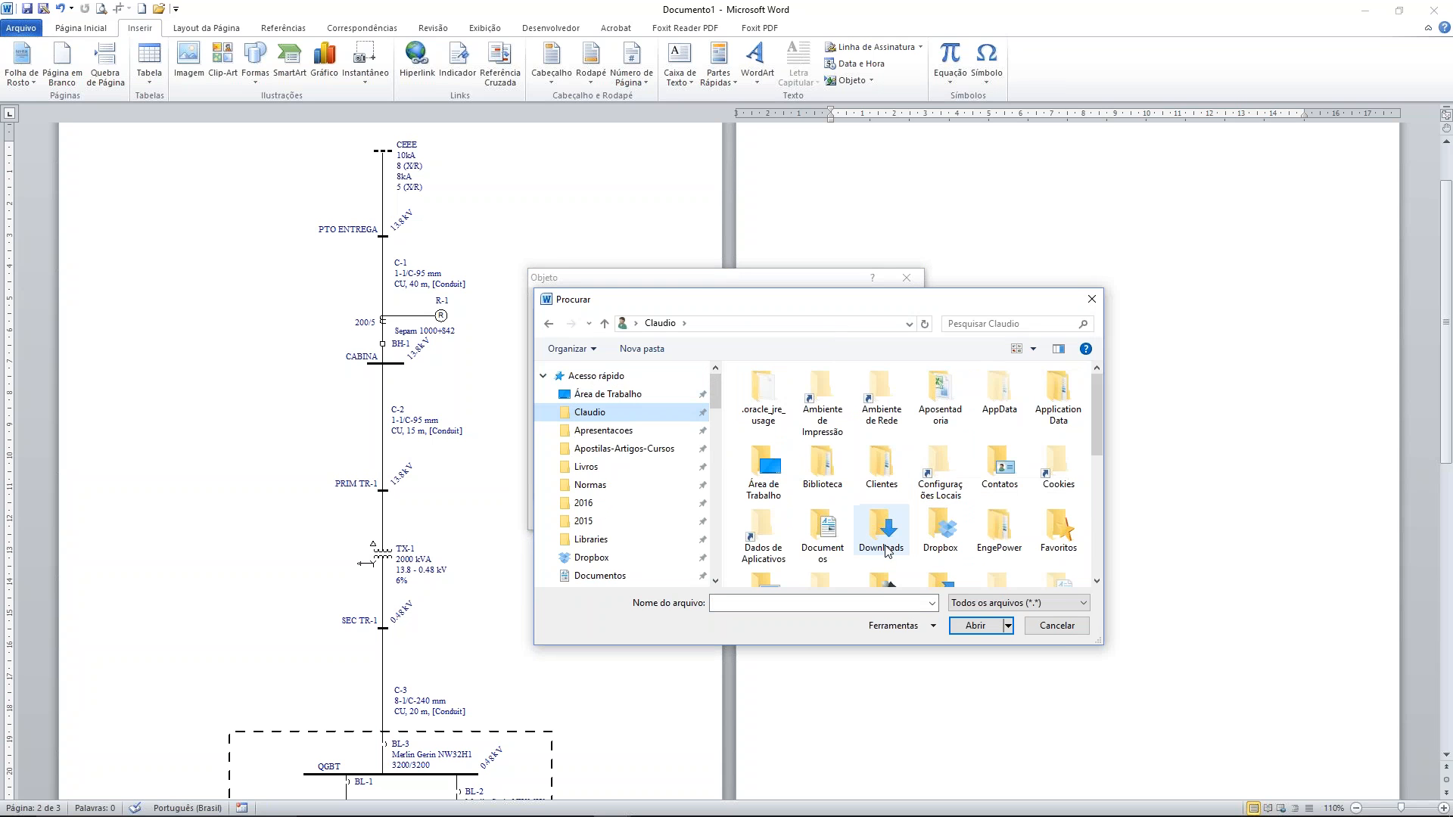
pyautogui.doubleClick(827, 529)
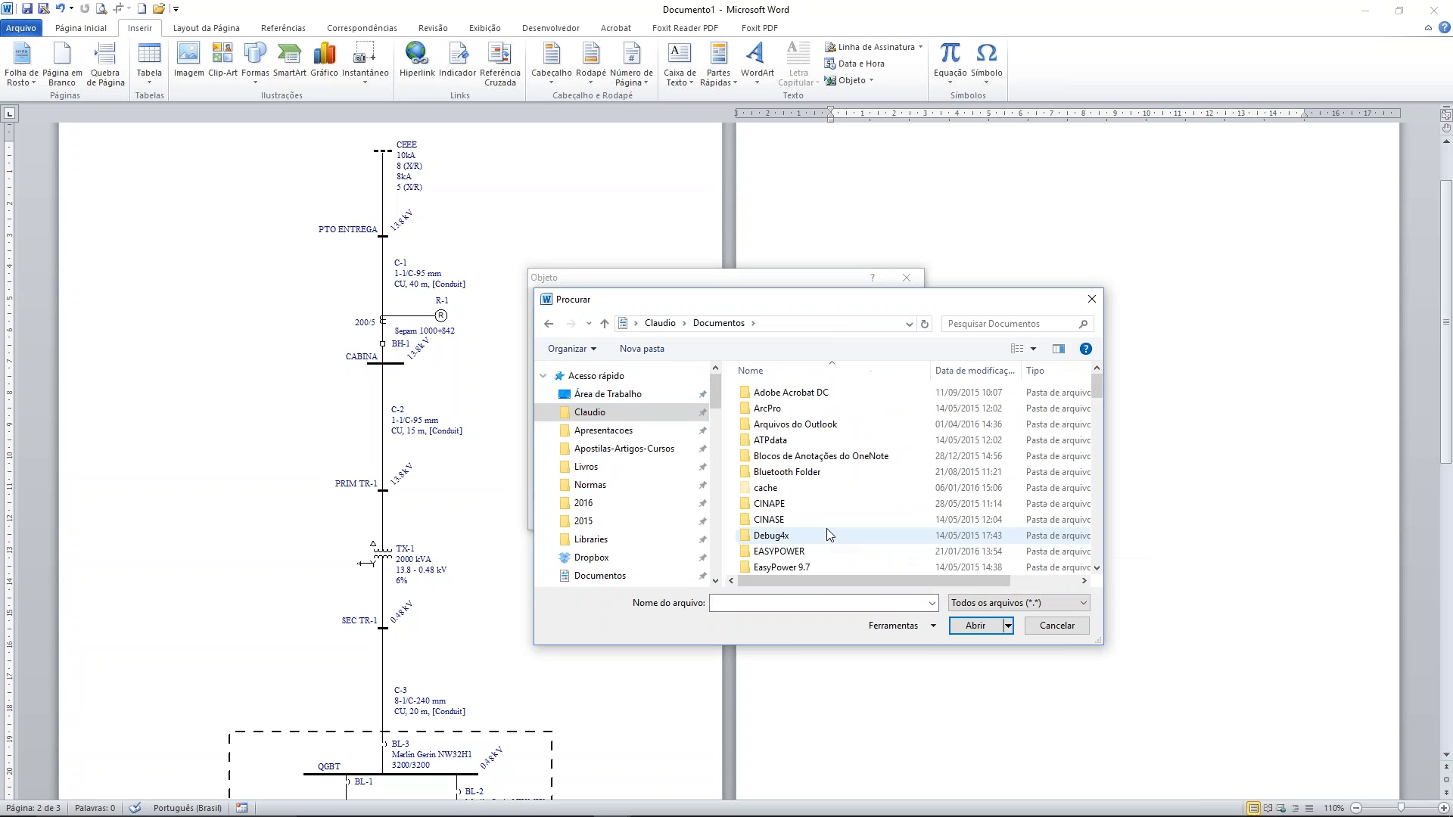
pyautogui.scroll(-4, 829, 534)
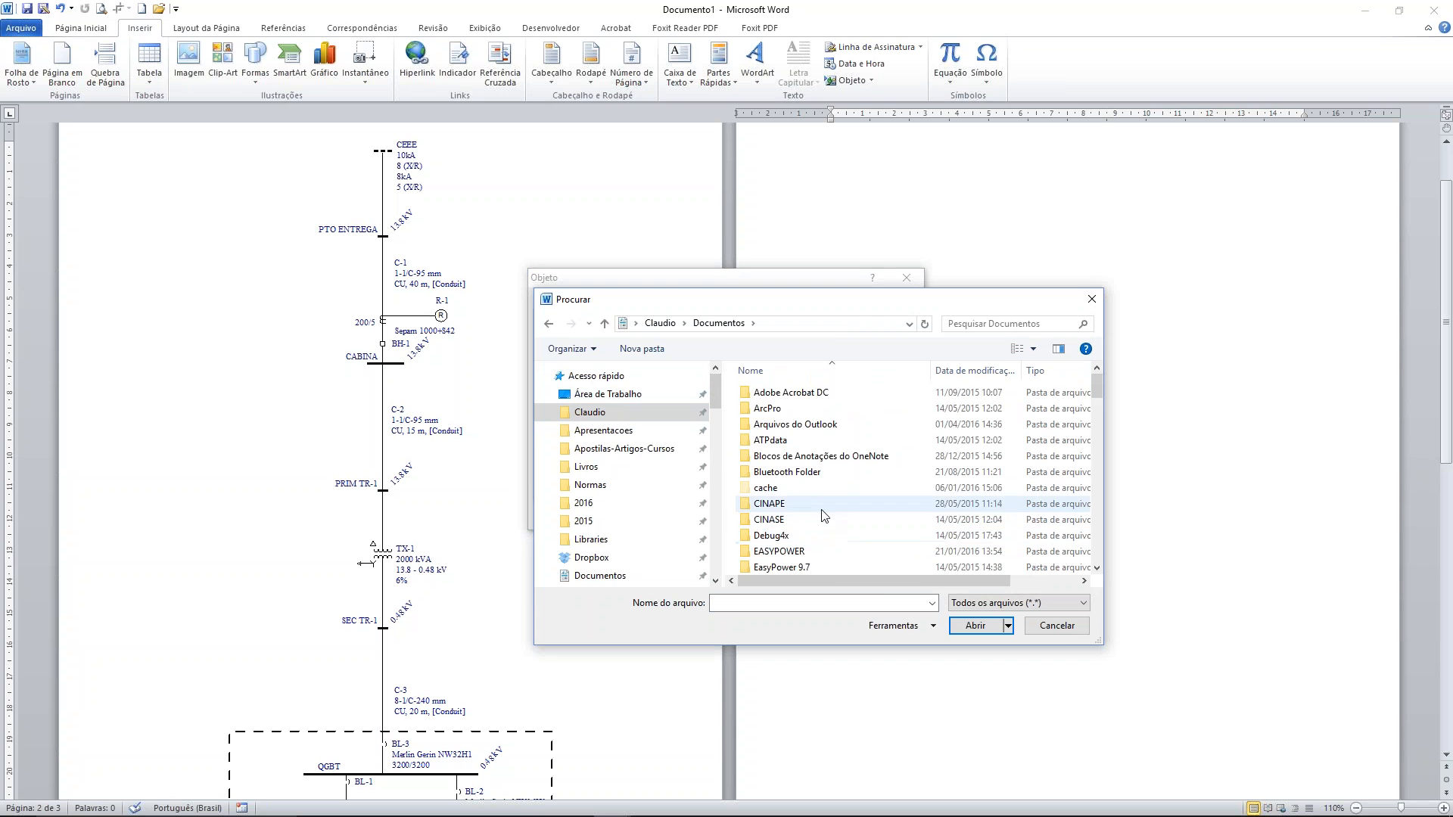
pyautogui.scroll(-5, 833, 448)
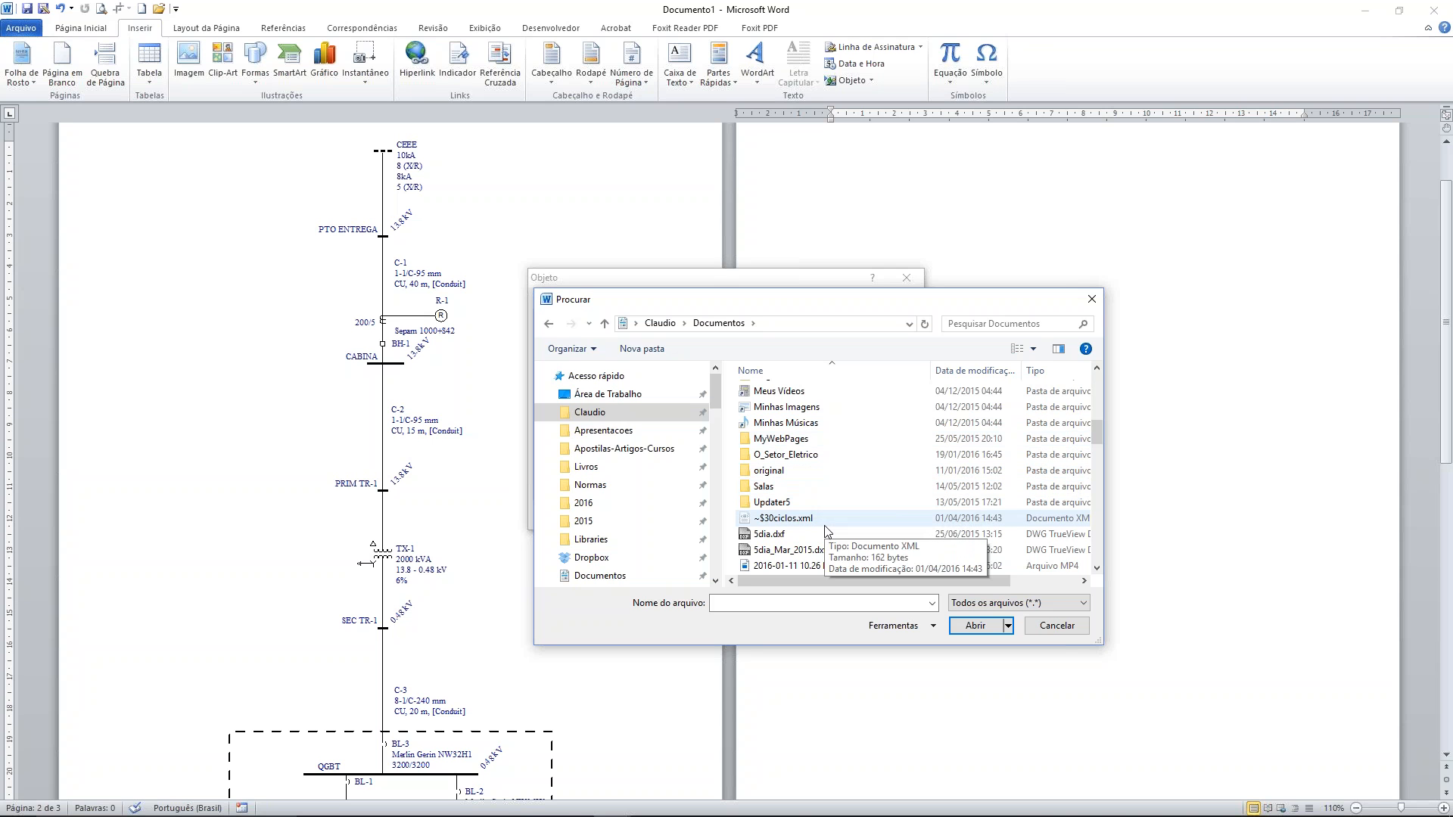
pyautogui.moveTo(745, 813)
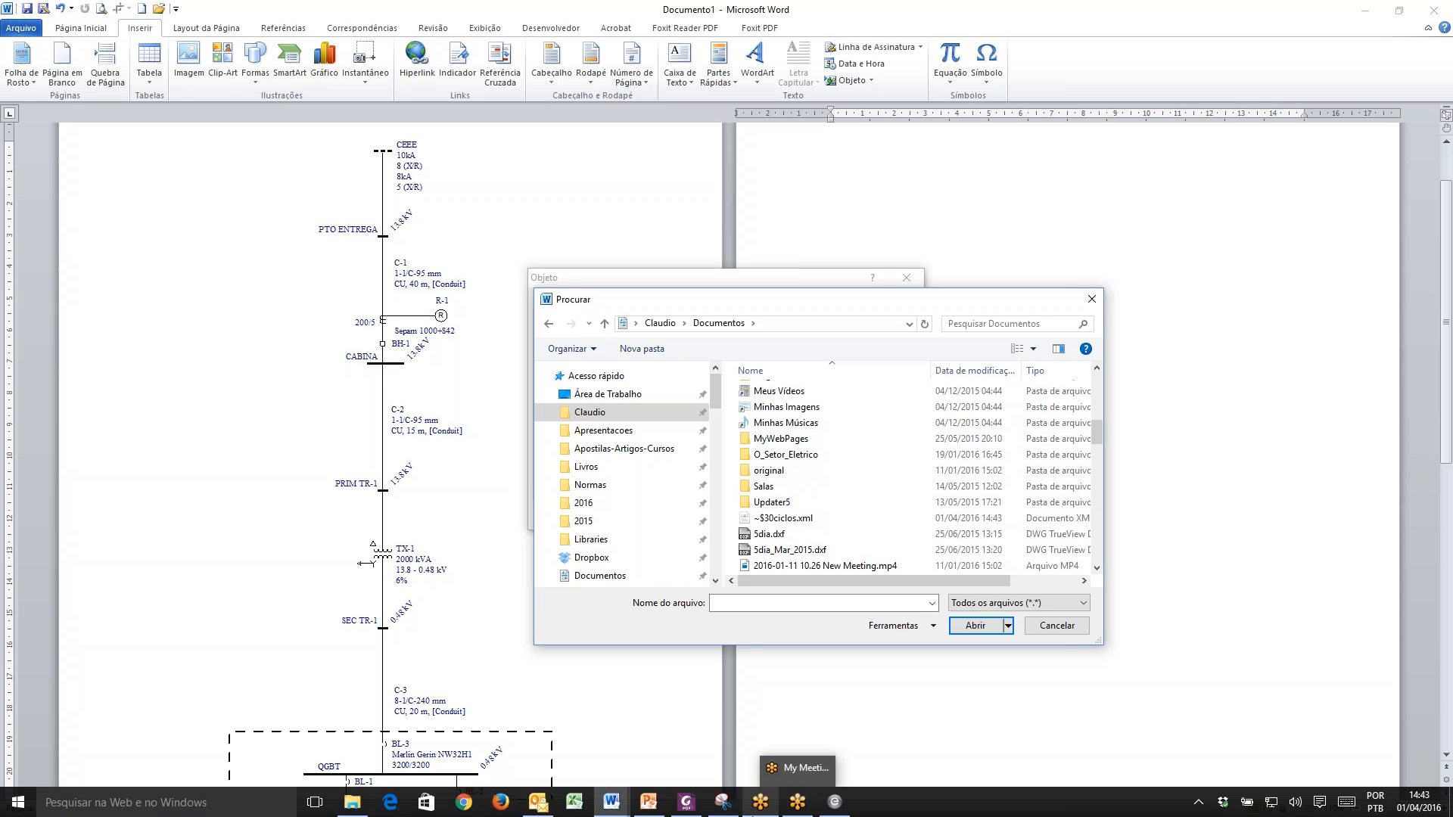
pyautogui.moveTo(666, 813)
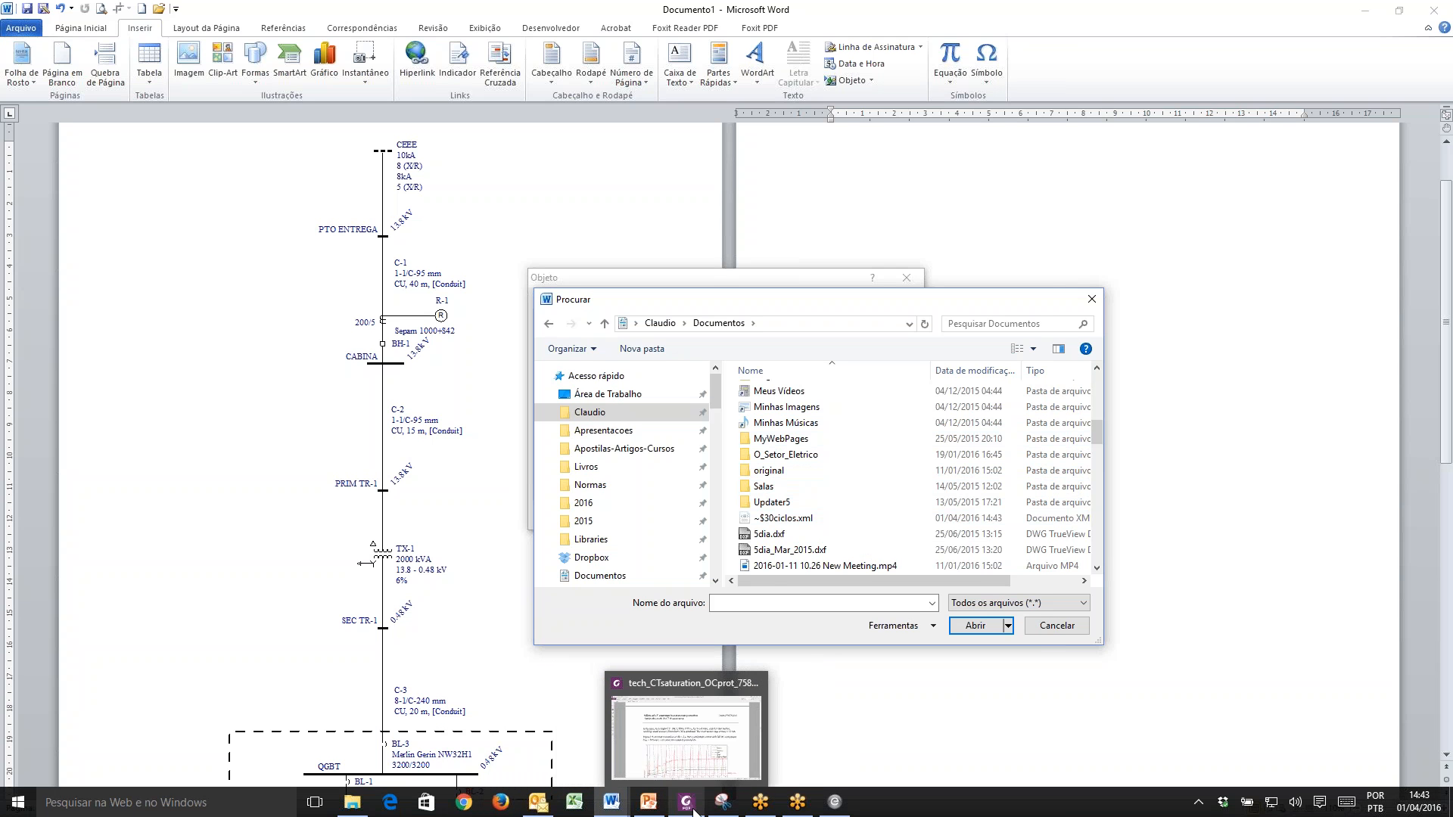
pyautogui.moveTo(835, 811)
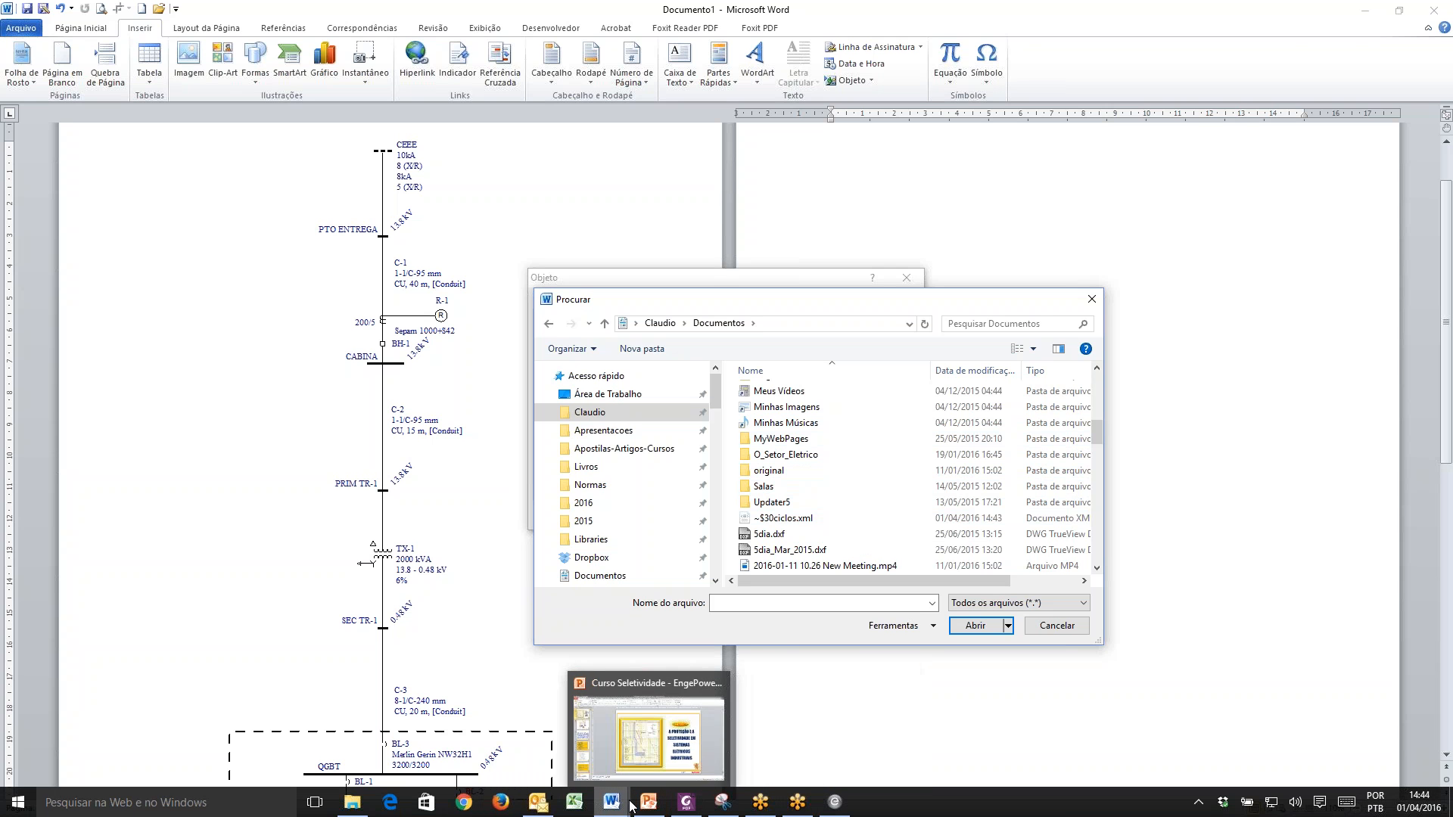
pyautogui.moveTo(628, 800)
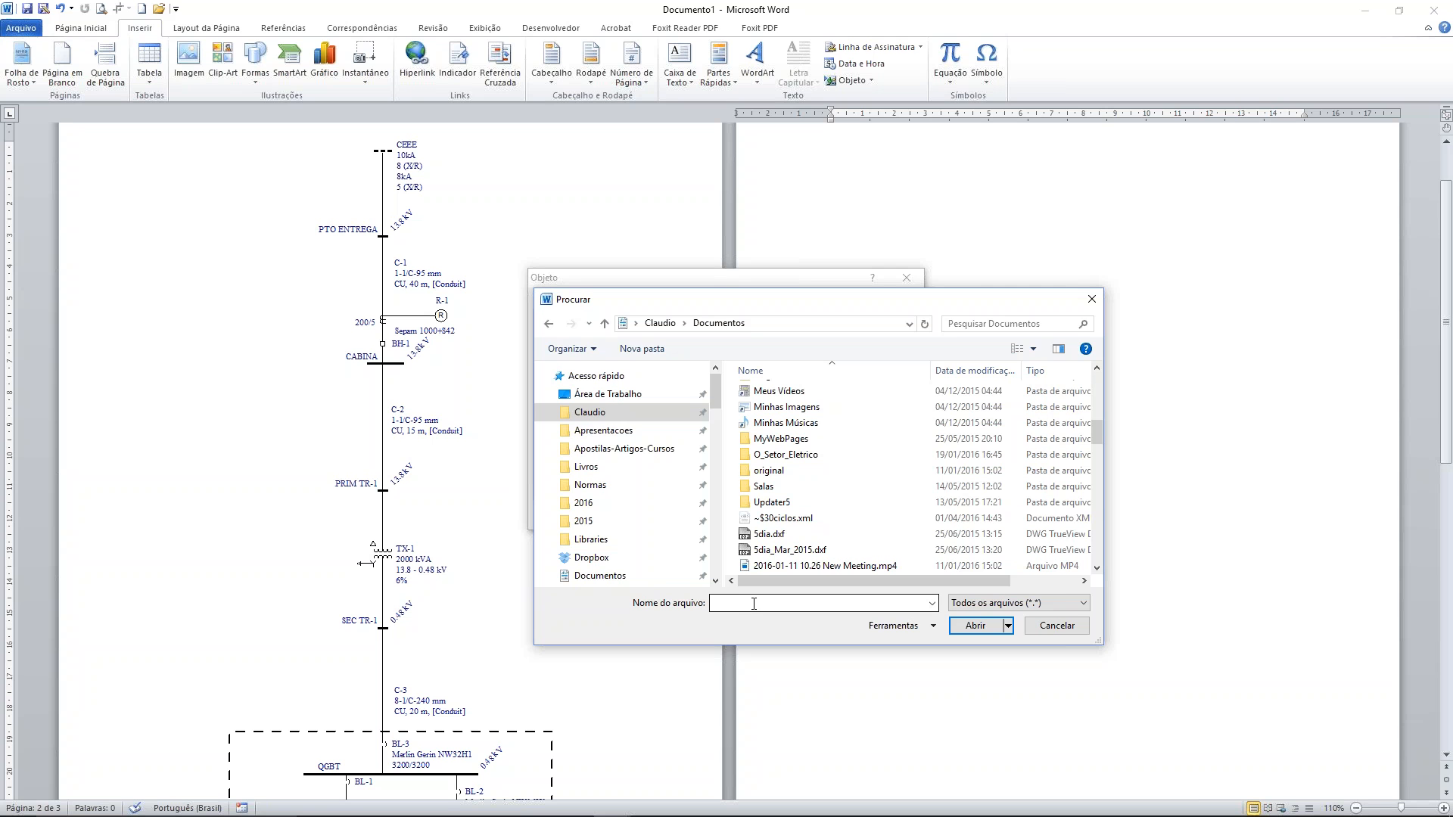
pyautogui.click(801, 519)
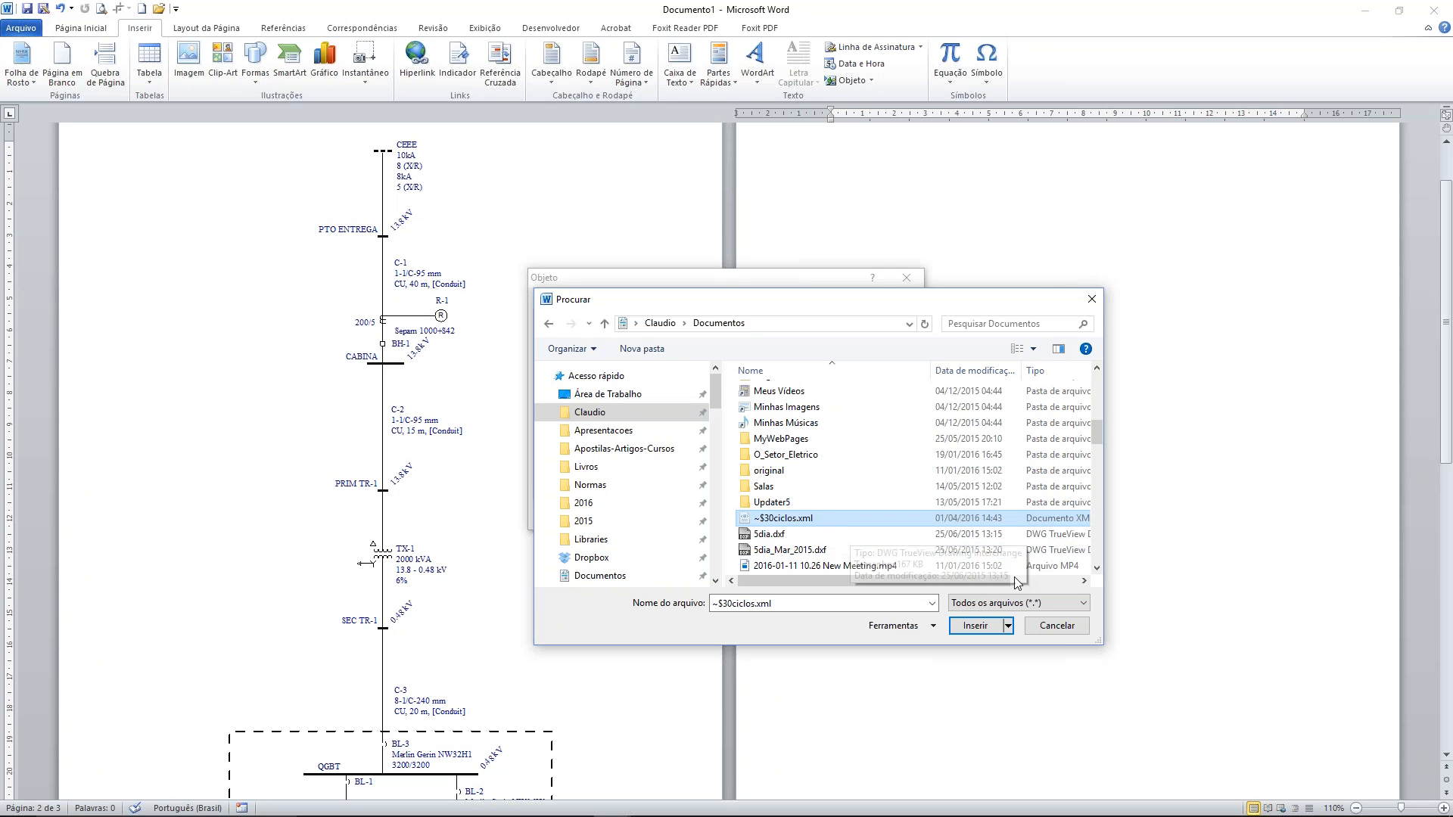
pyautogui.click(1097, 569)
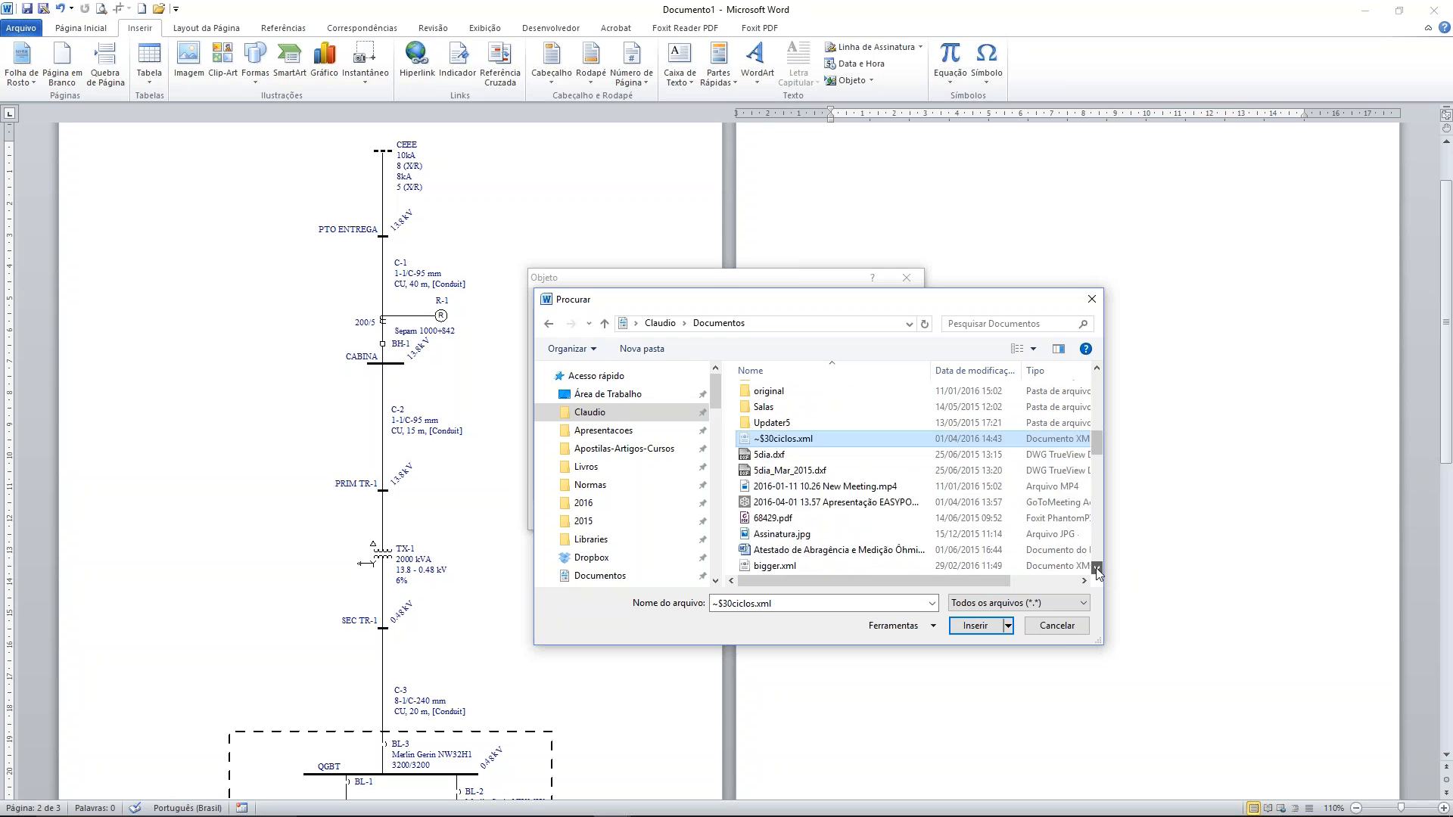
pyautogui.scroll(-2, 1096, 571)
pyautogui.scroll(8, 1021, 496)
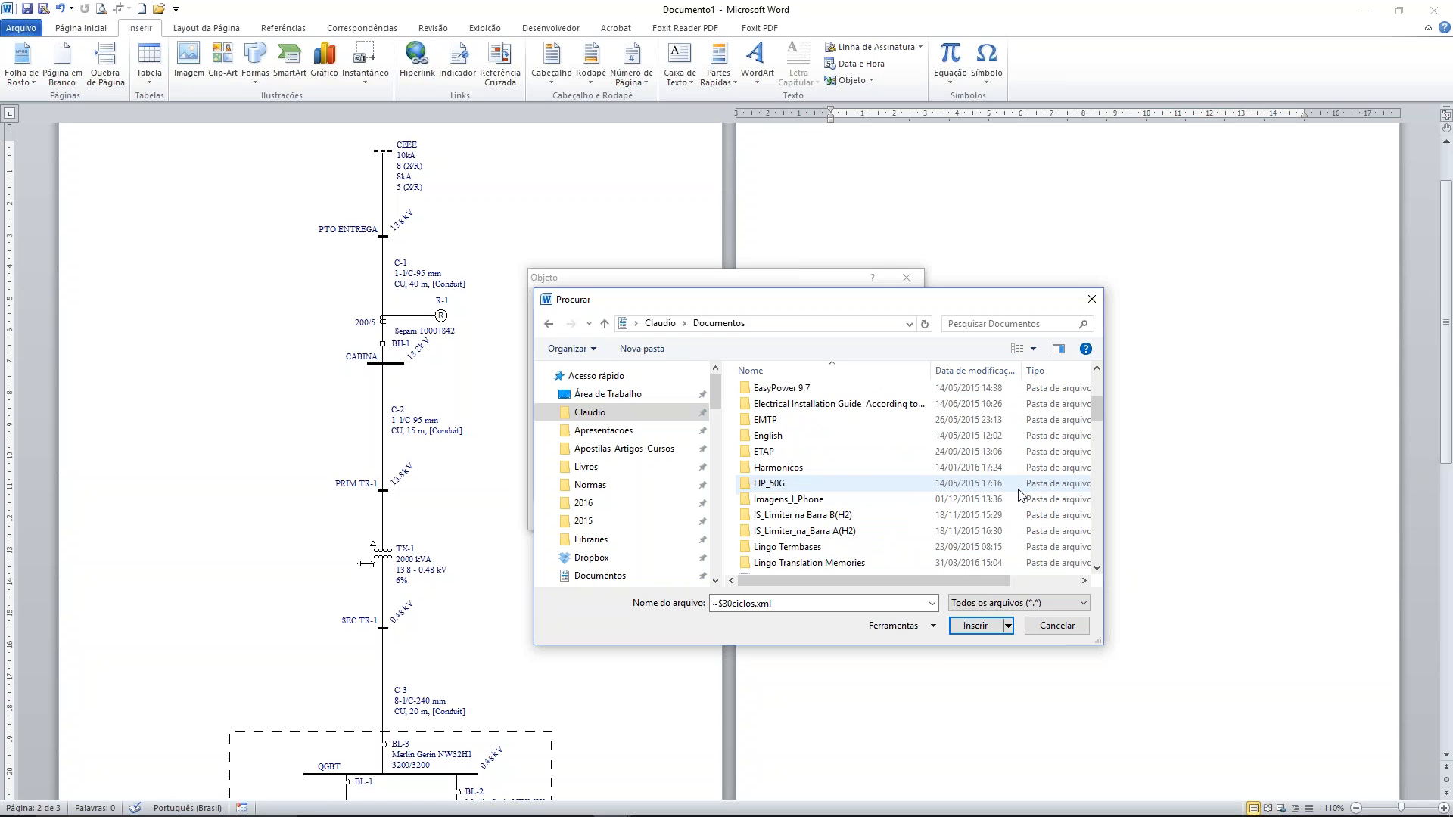
pyautogui.scroll(-7, 1022, 496)
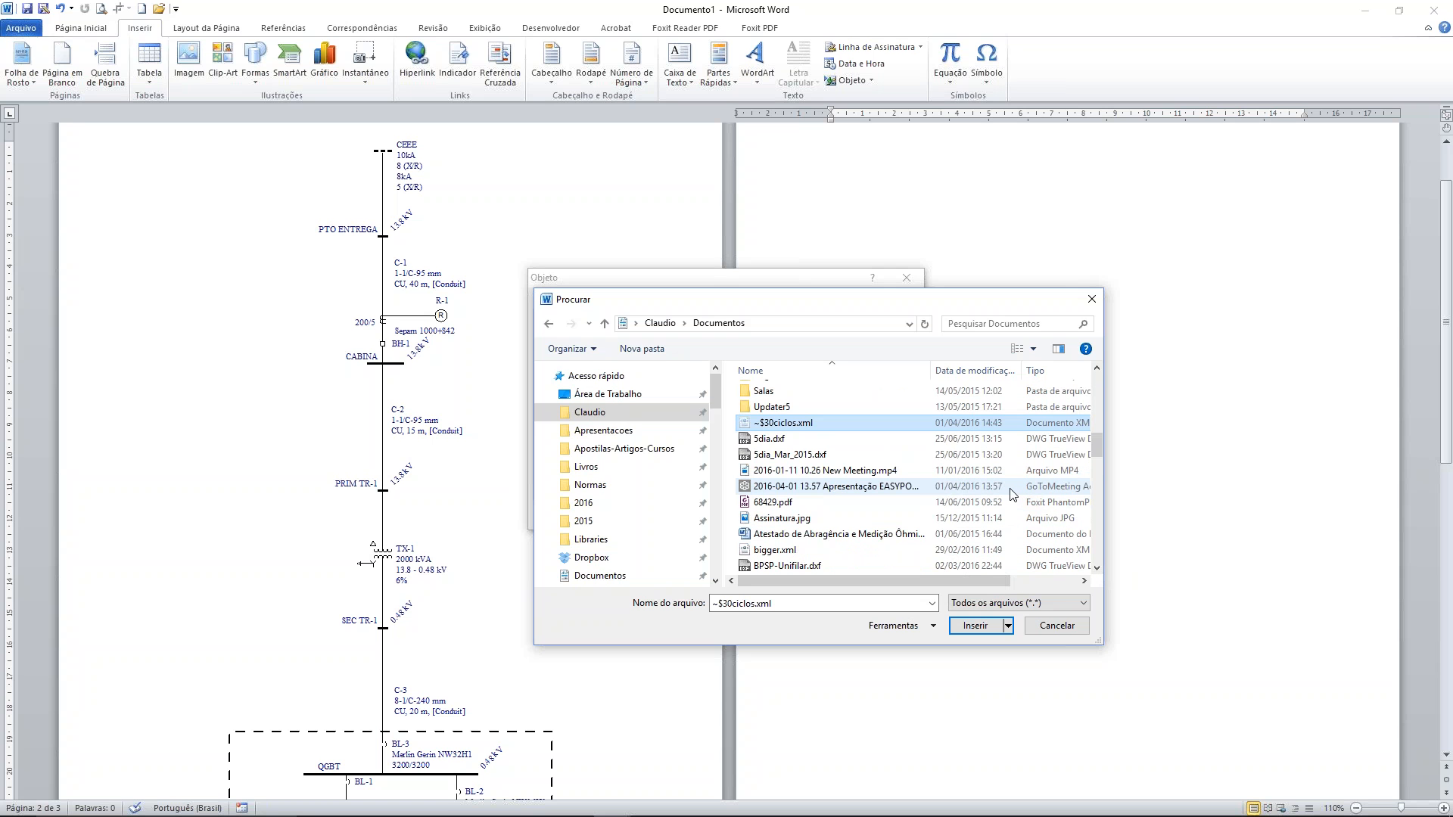
pyautogui.click(621, 805)
pyautogui.moveTo(627, 803)
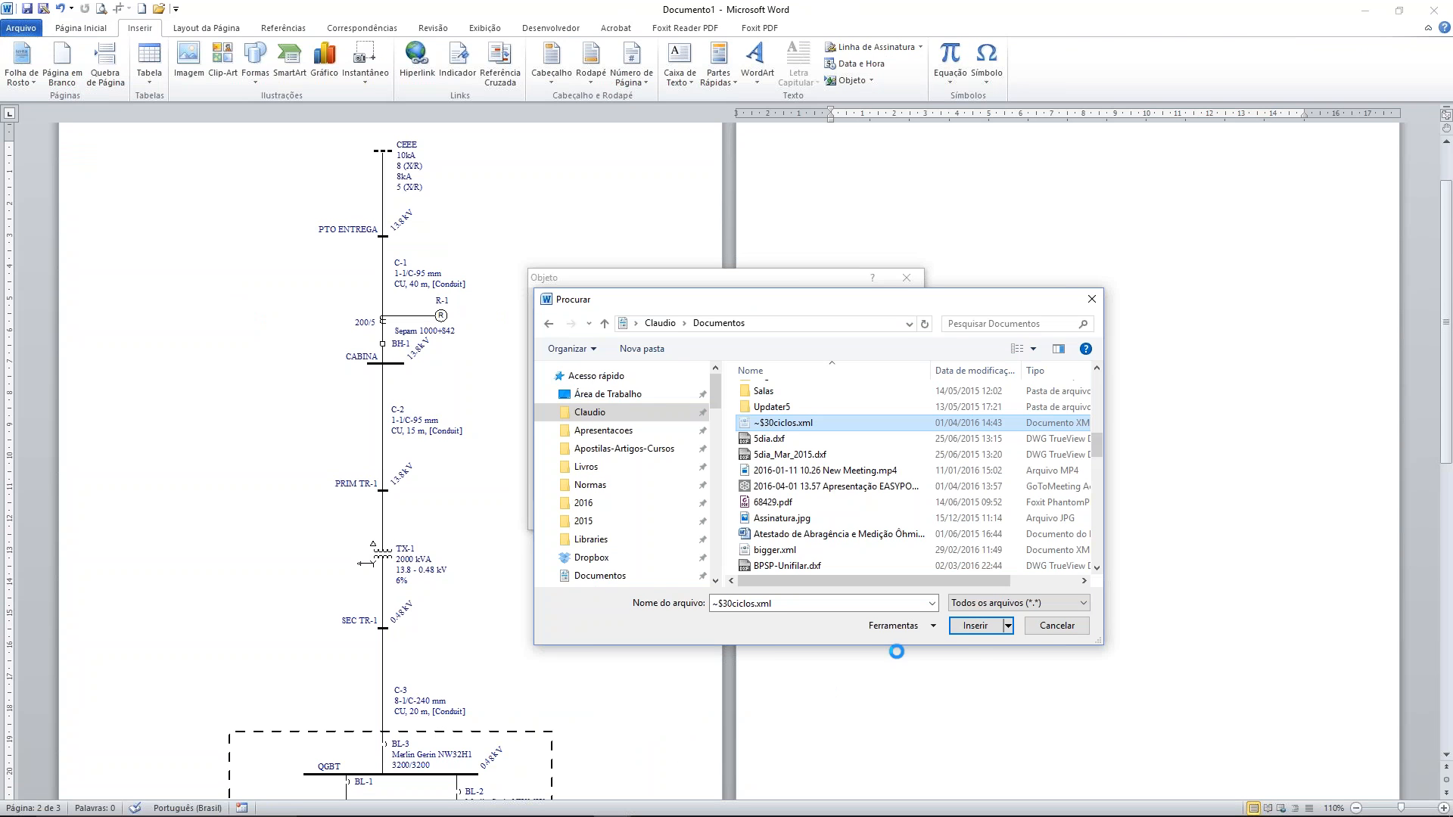
pyautogui.click(1052, 628)
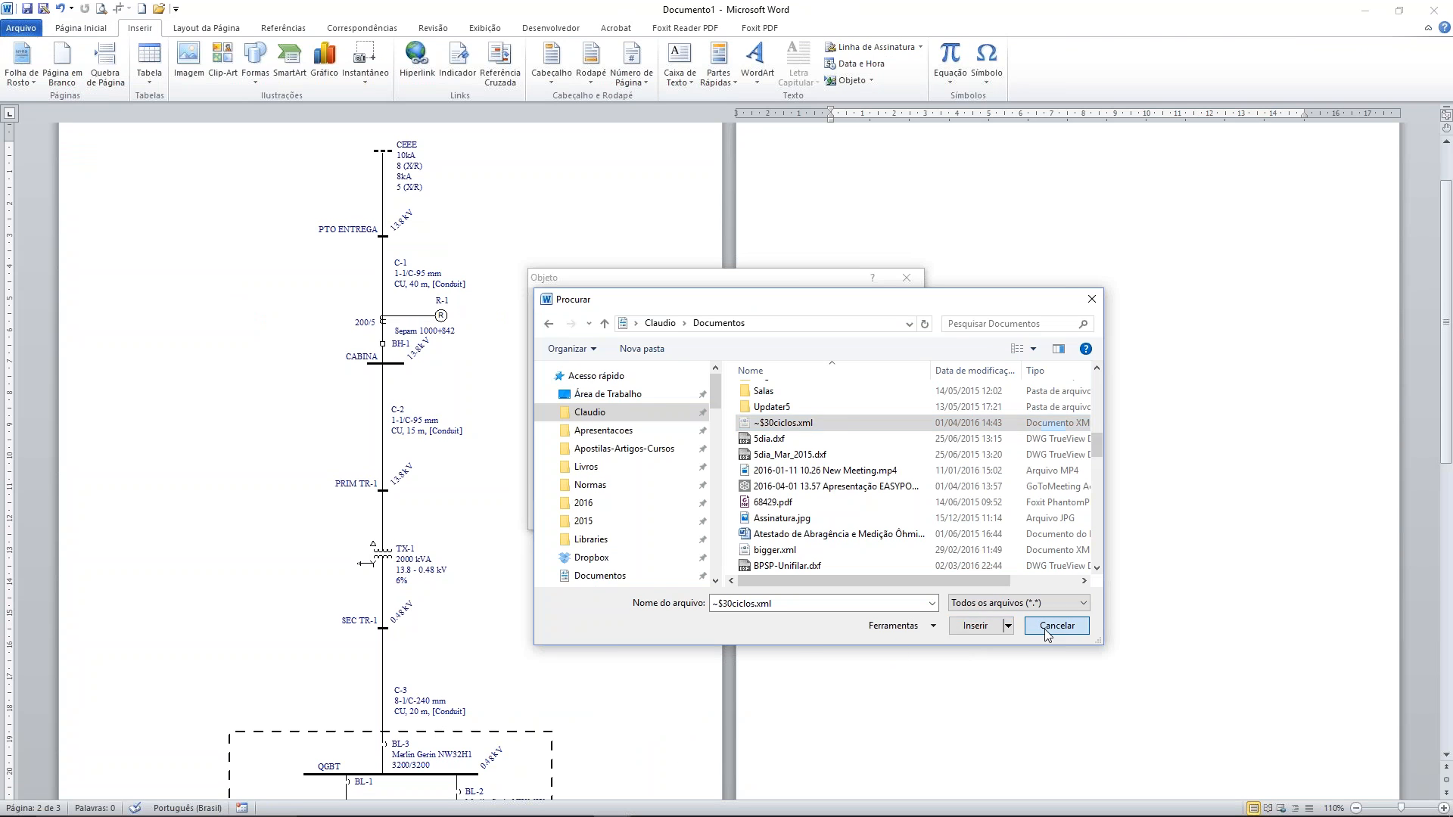
pyautogui.click(890, 515)
# Bring up the CC30ciclos.xml report in its own Word window and close it
pyautogui.moveTo(738, 813)
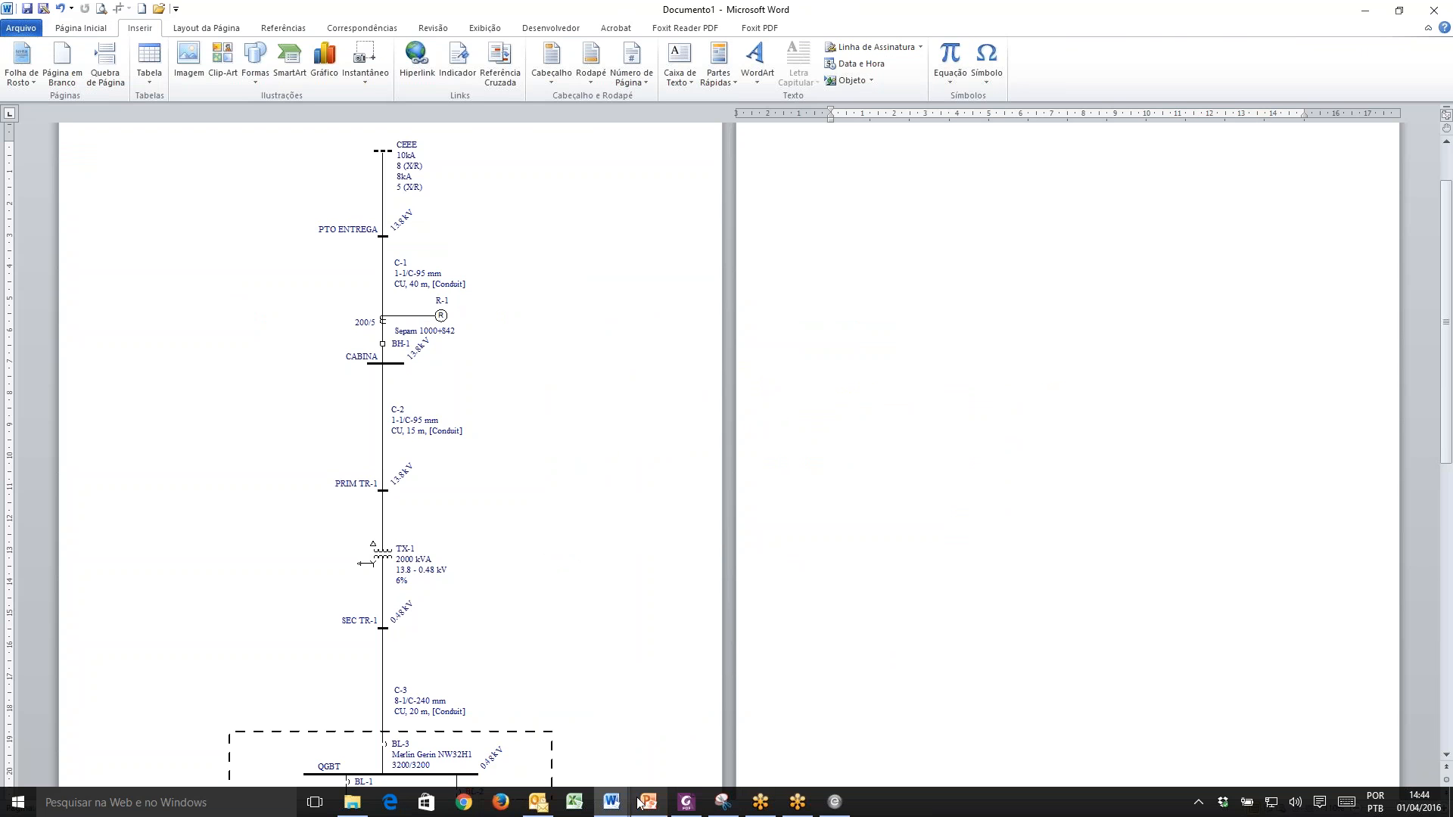
pyautogui.moveTo(611, 802)
pyautogui.click(690, 730)
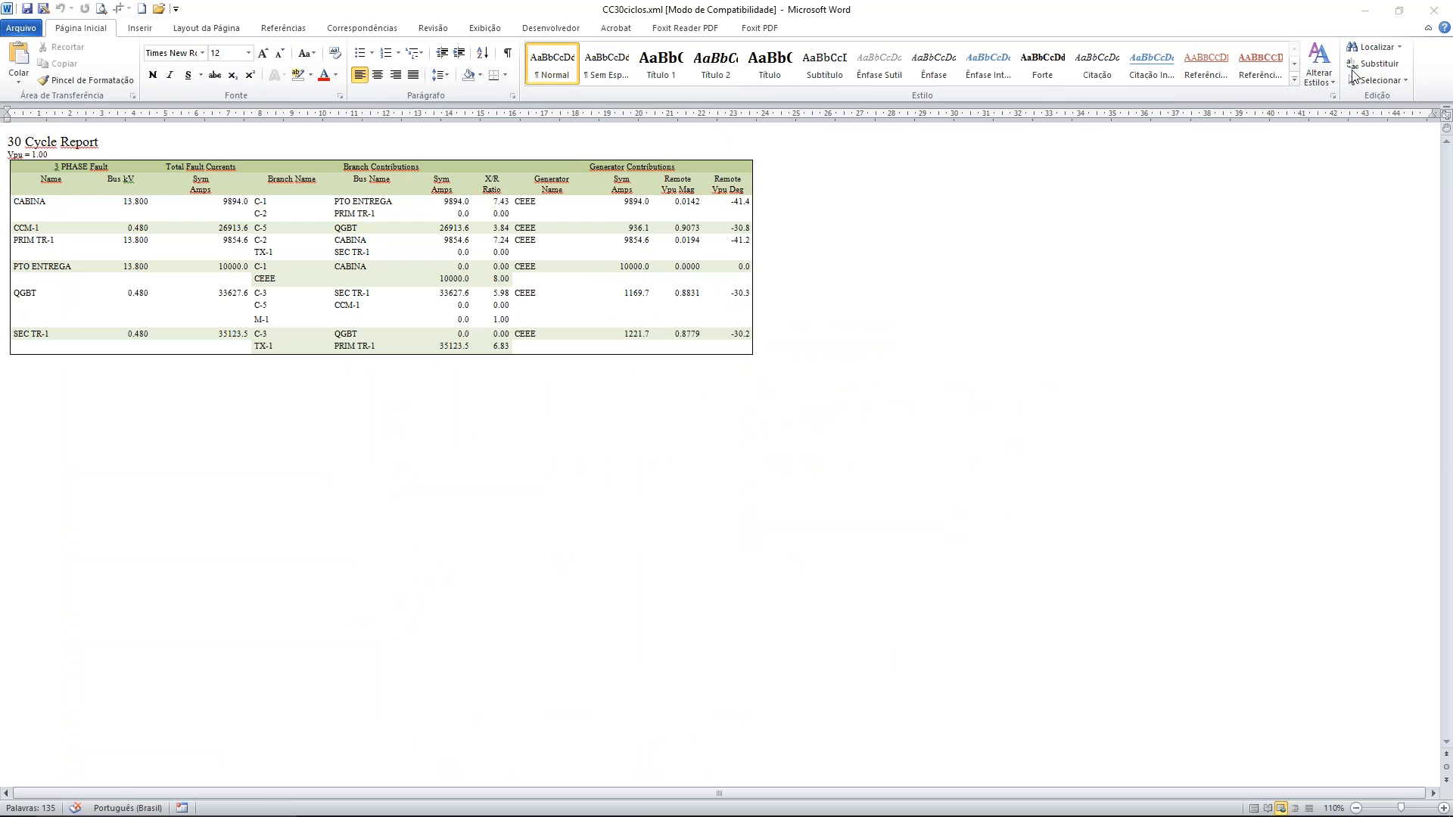
pyautogui.click(1433, 10)
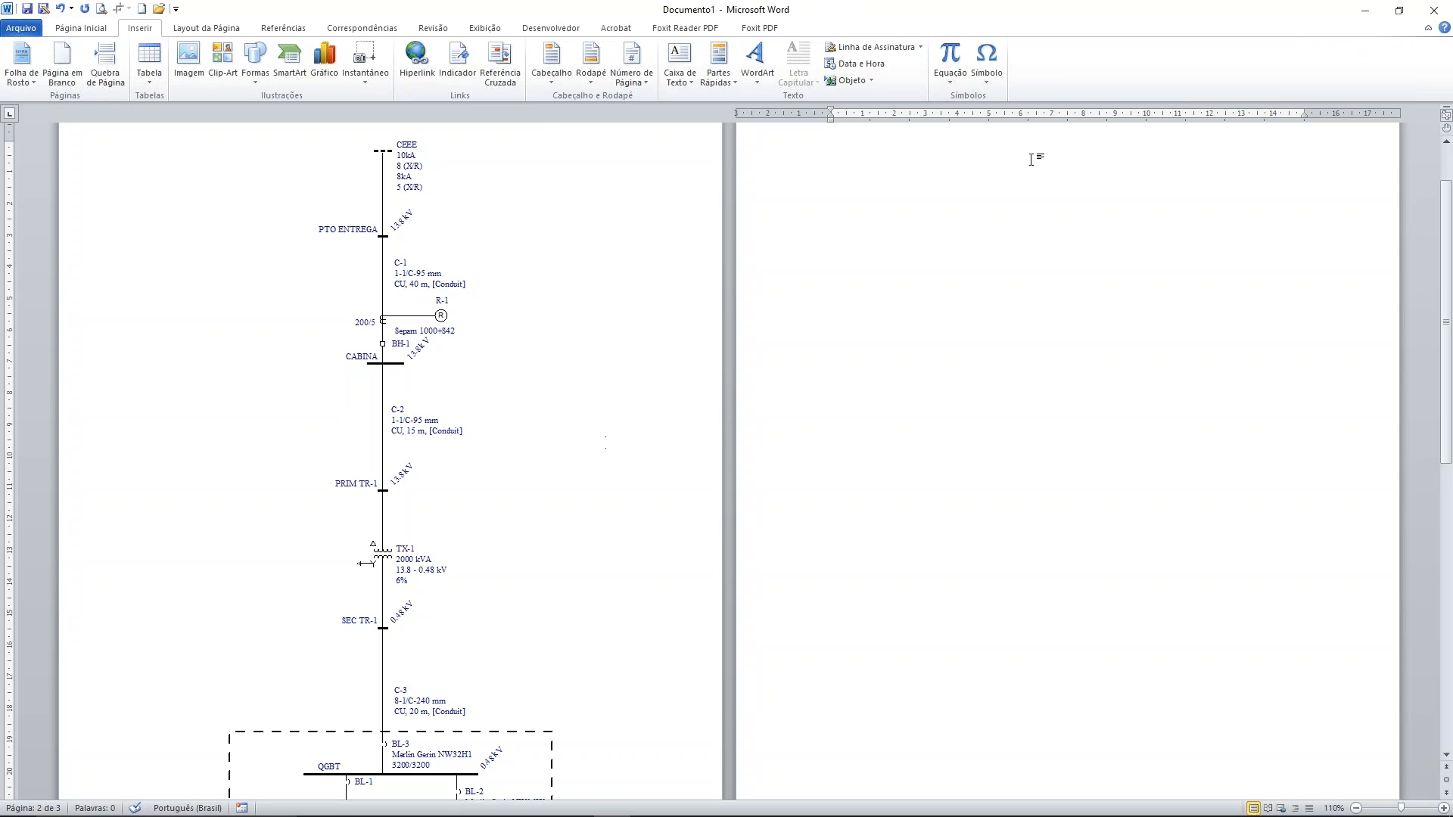
# On page 2 of the one-line document, start inserting an unlinked object from file, displayed as an icon
pyautogui.click(871, 81)
pyautogui.click(847, 99)
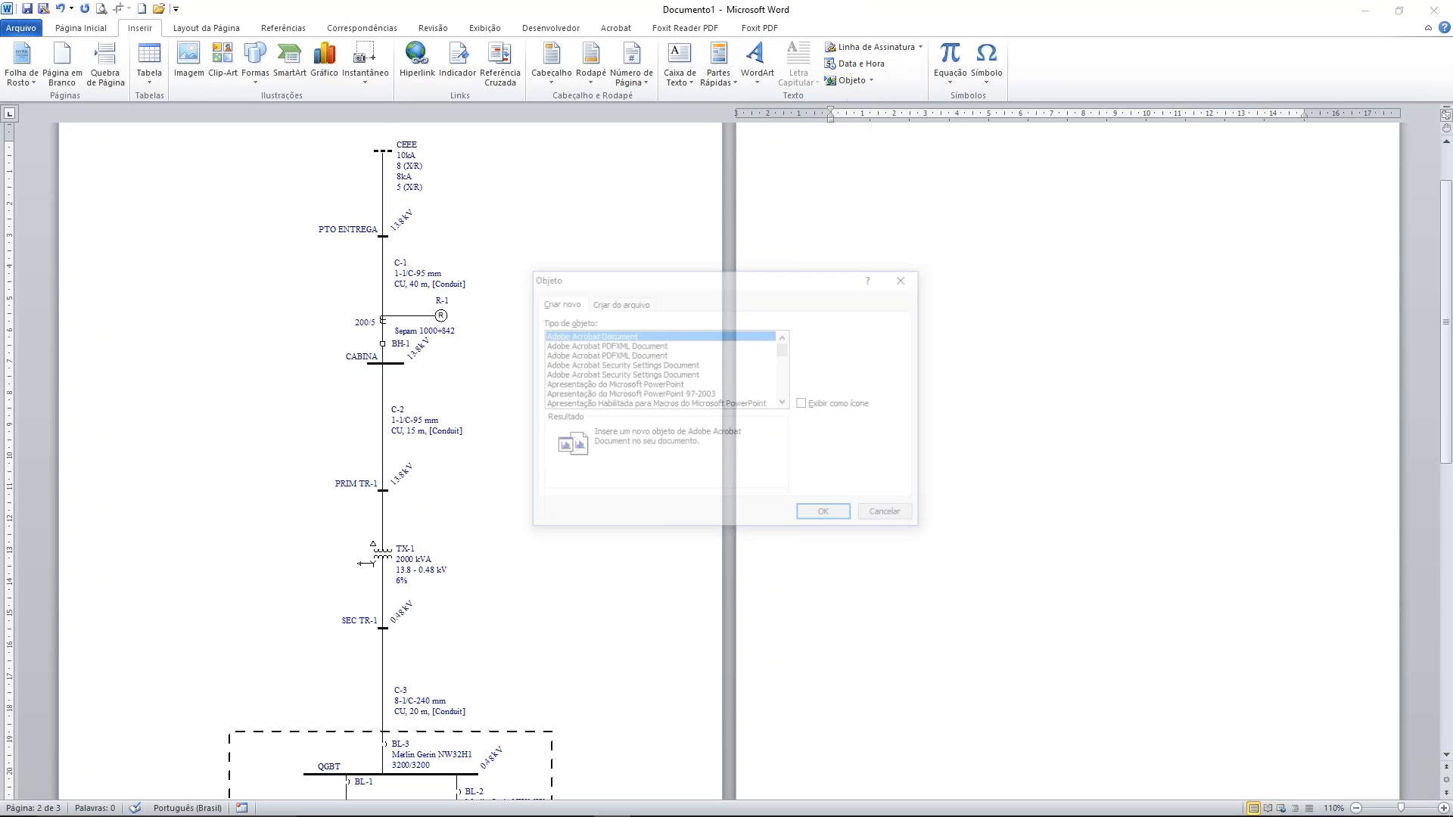
pyautogui.click(635, 303)
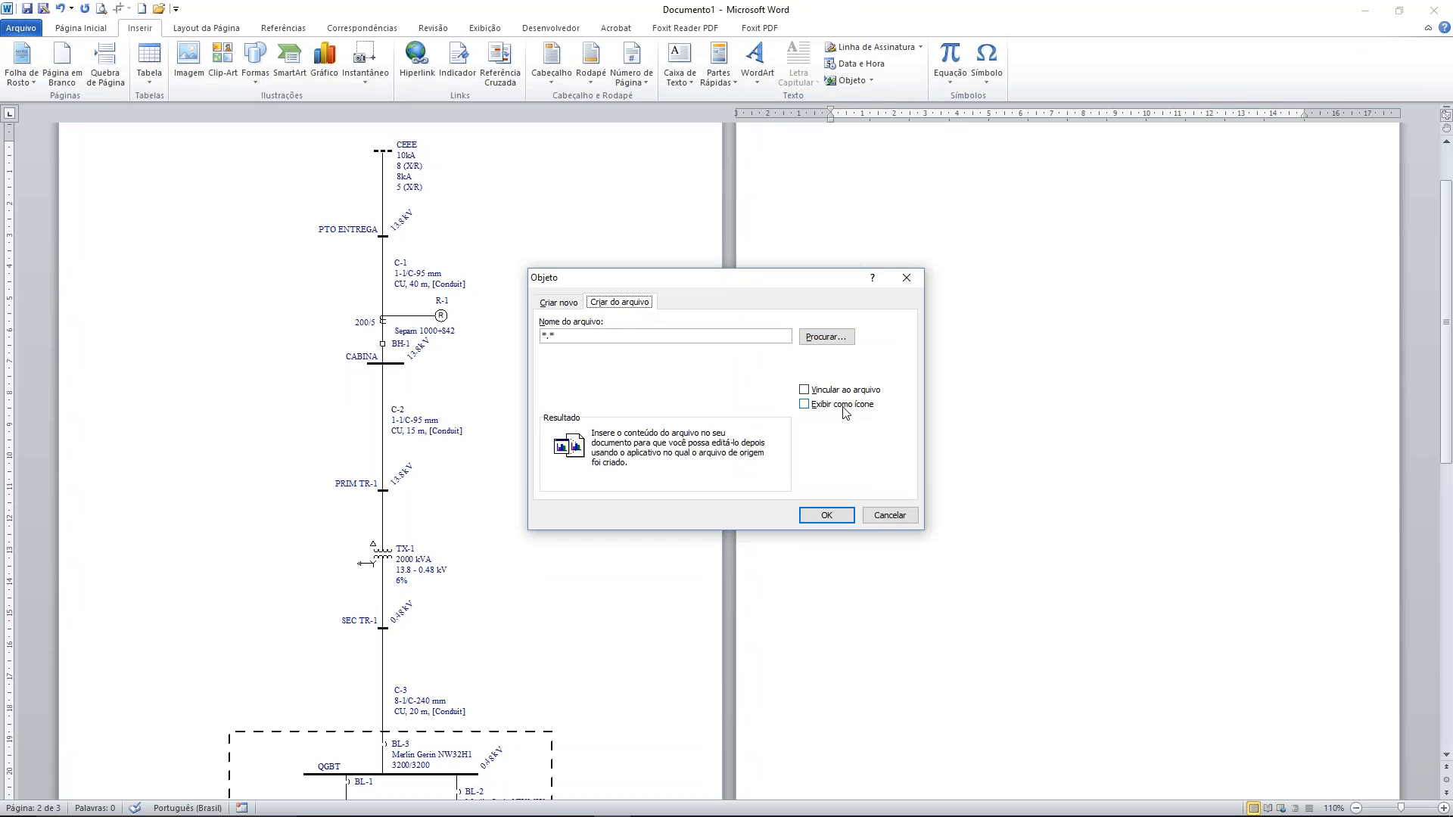
pyautogui.click(804, 390)
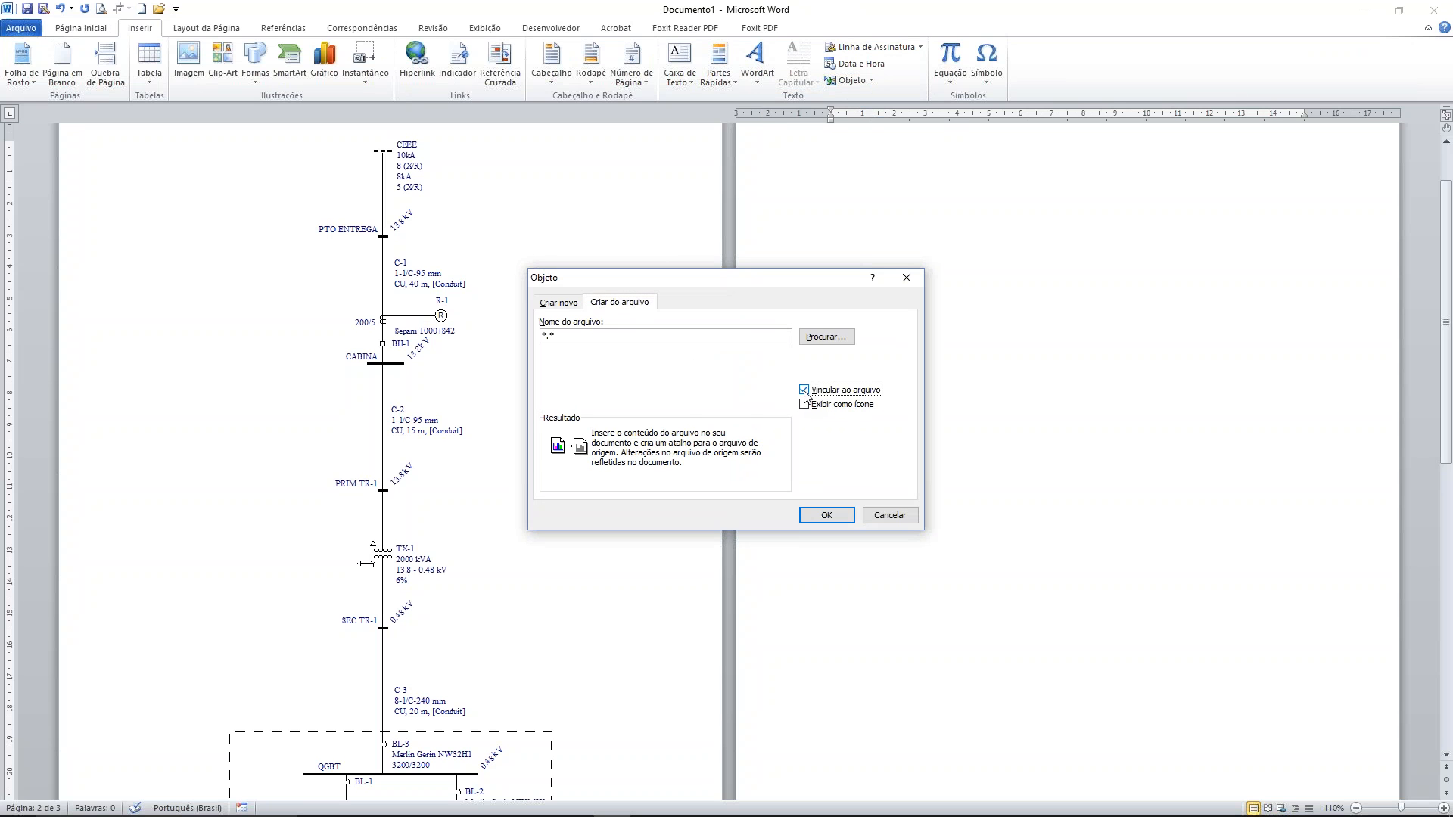
pyautogui.click(805, 390)
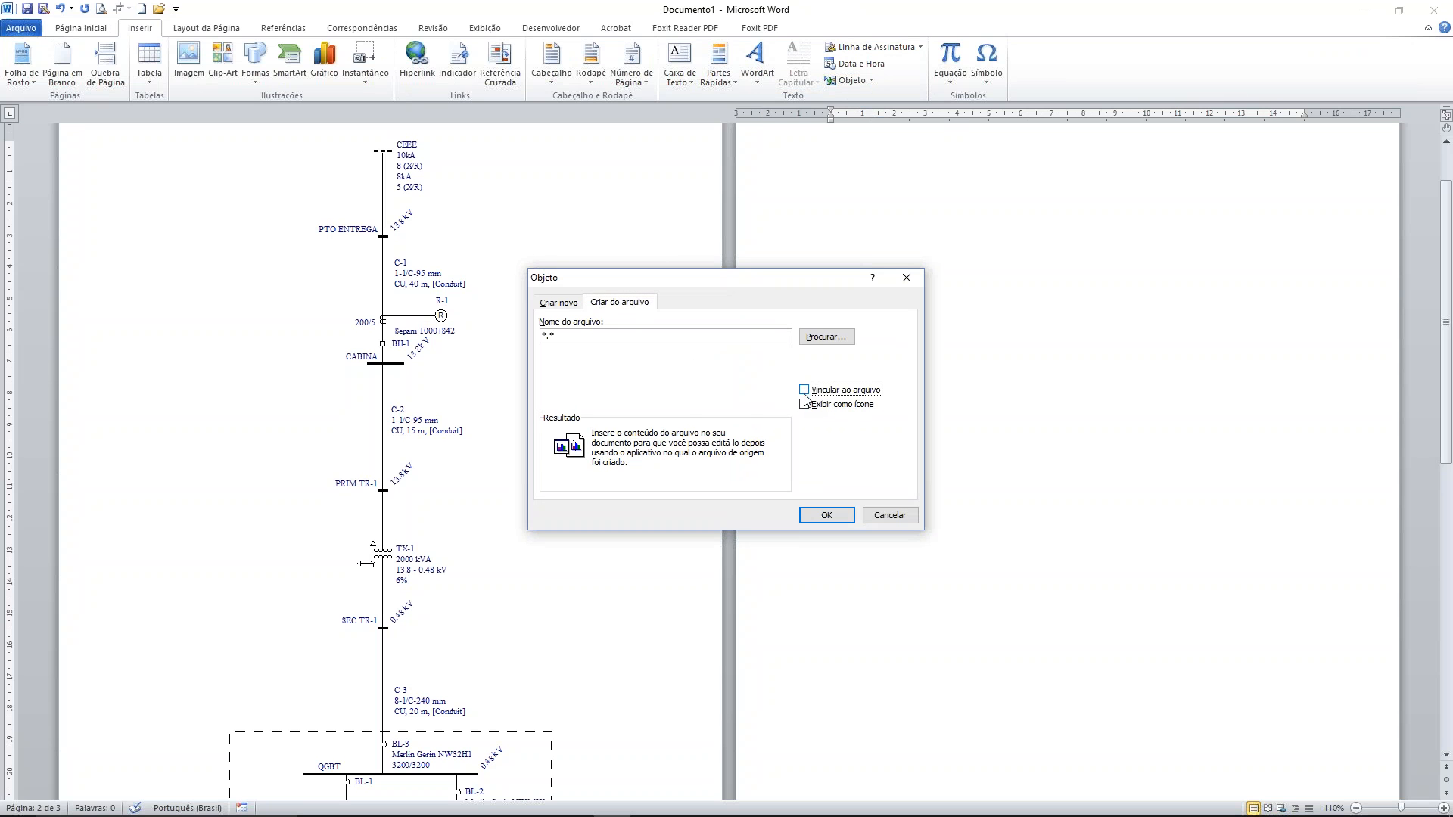
pyautogui.click(805, 404)
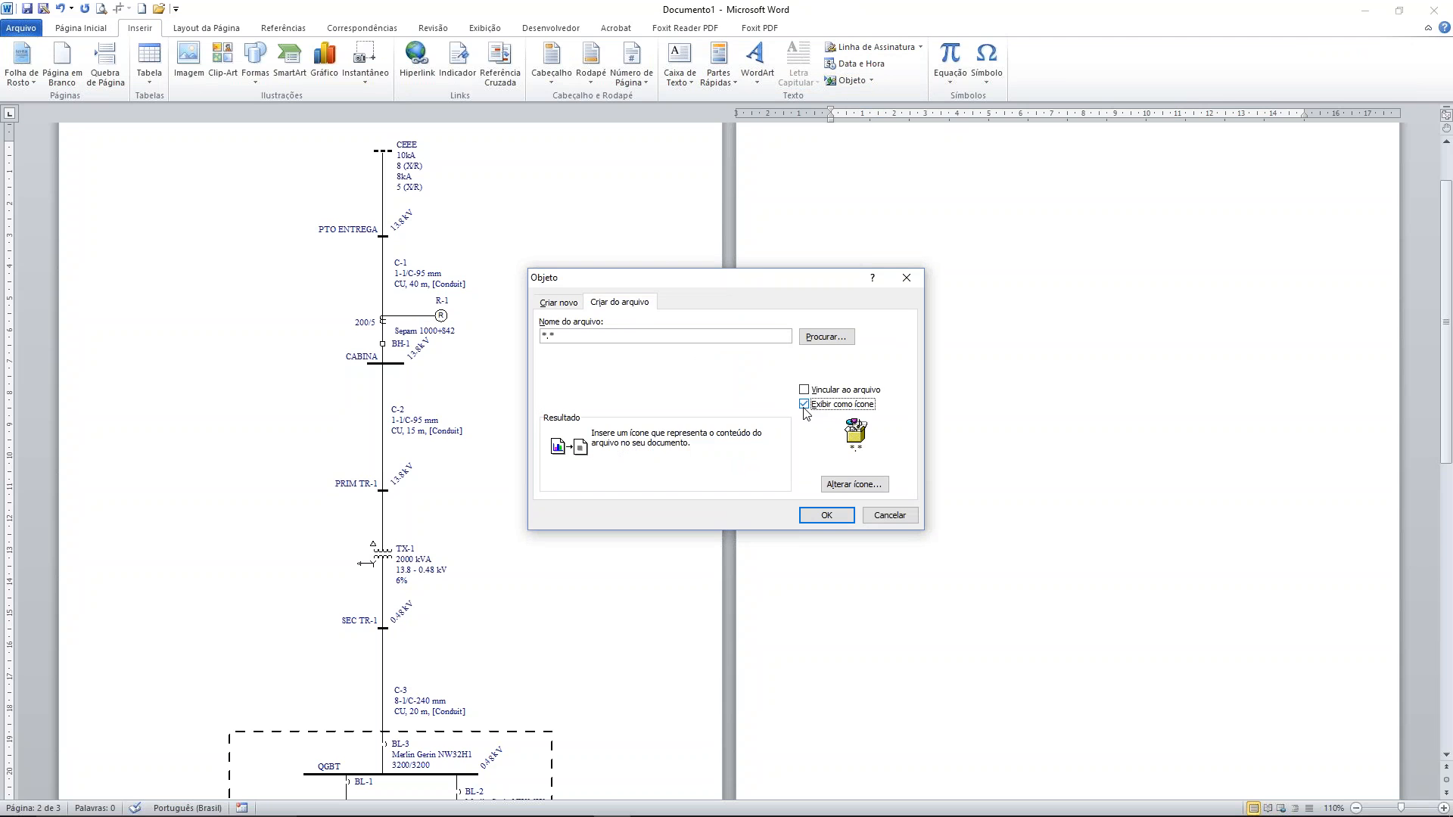
# Sort the Documents folder by modification date, choose CC30ciclos.xml as the object's source file and insert it
pyautogui.click(812, 347)
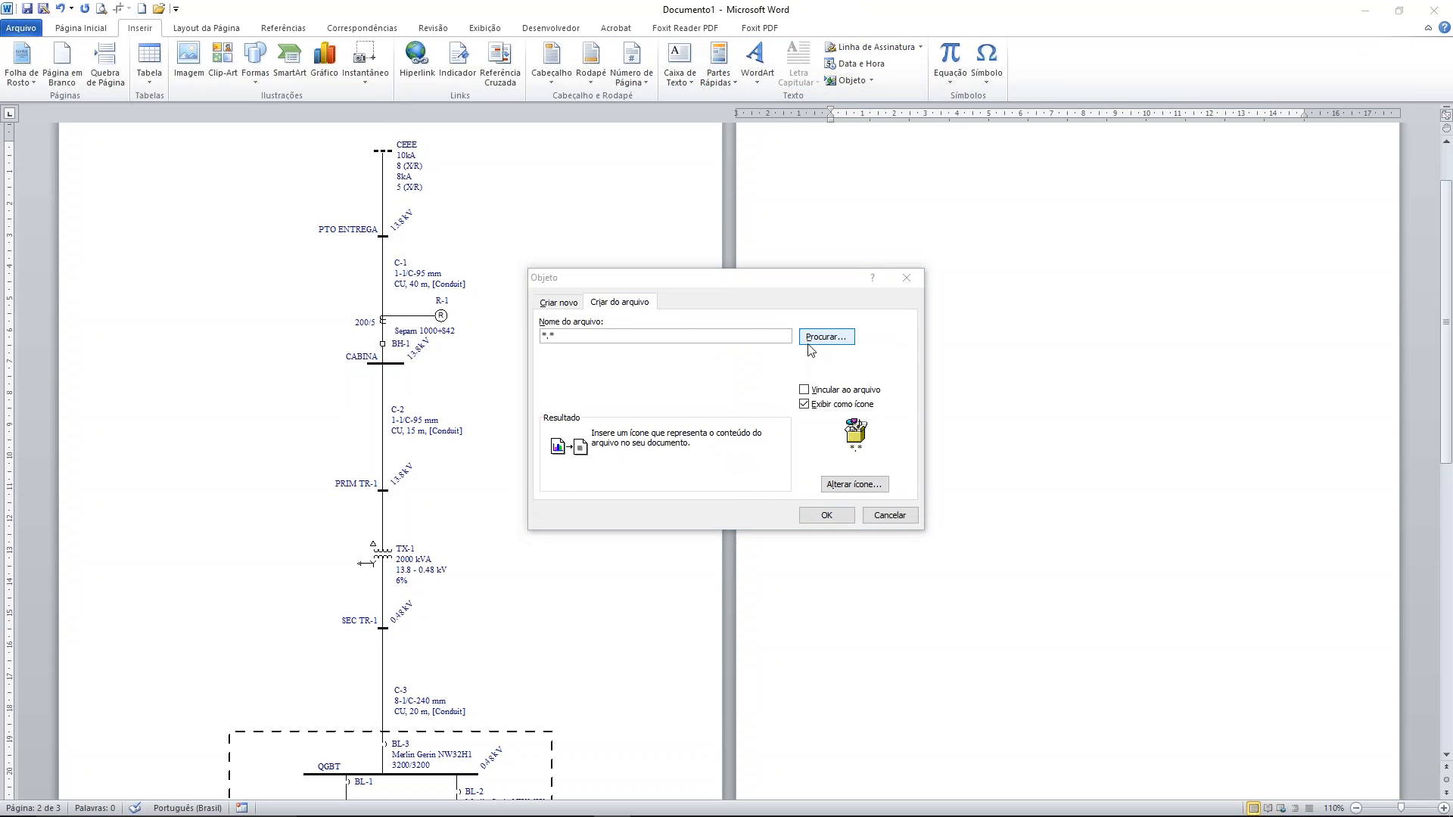
pyautogui.scroll(-5, 832, 423)
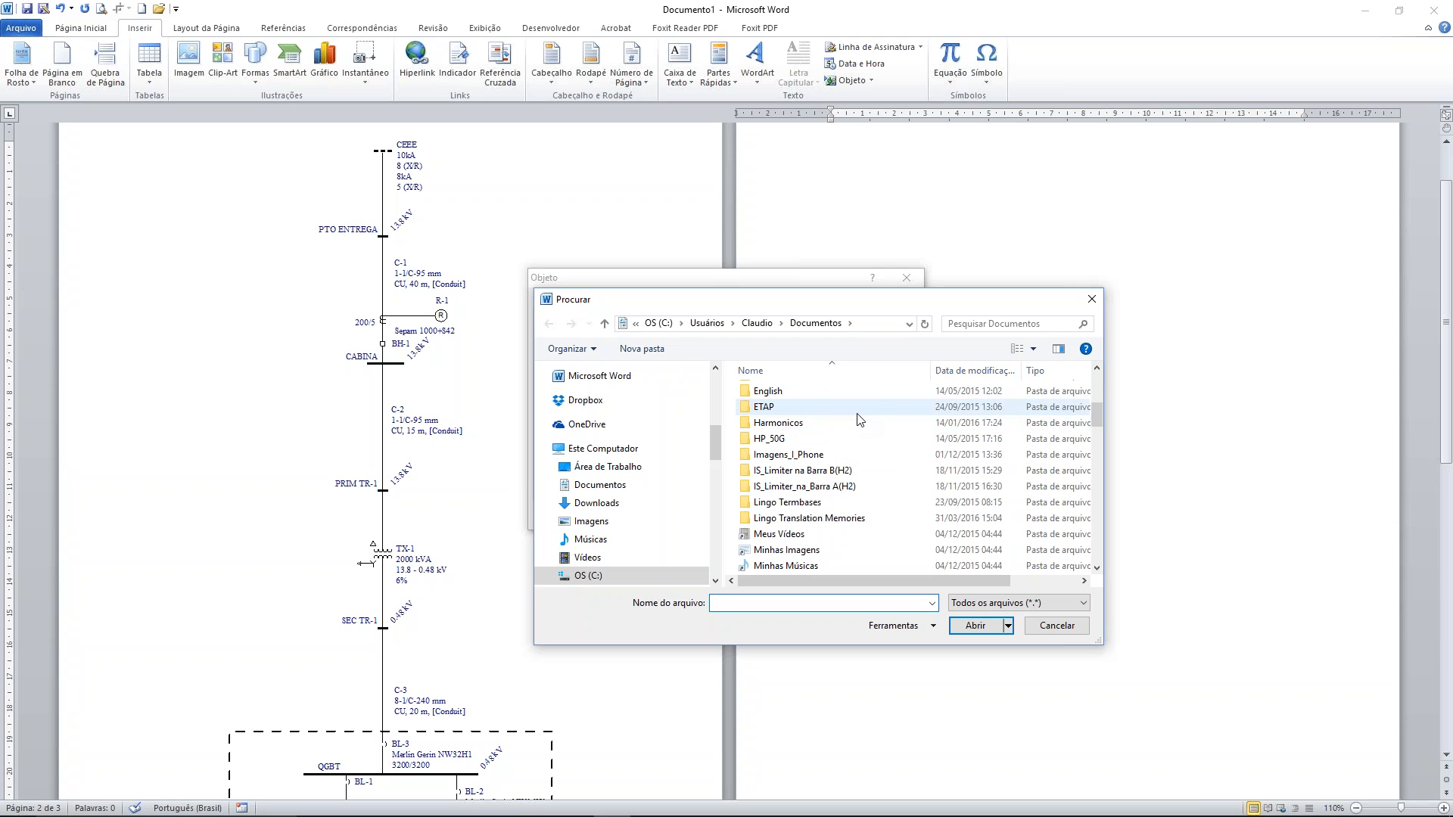
pyautogui.click(964, 371)
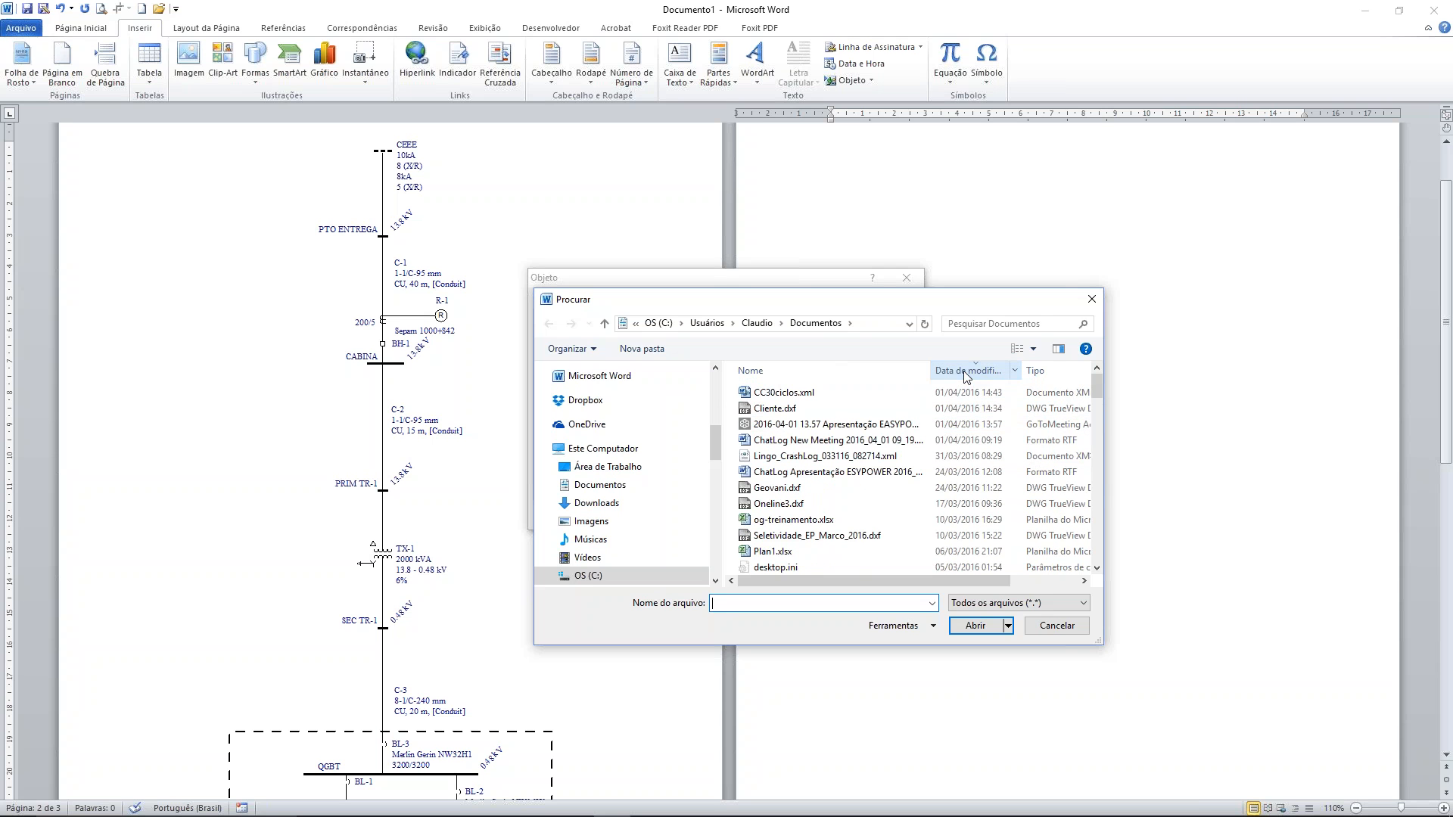
pyautogui.doubleClick(790, 393)
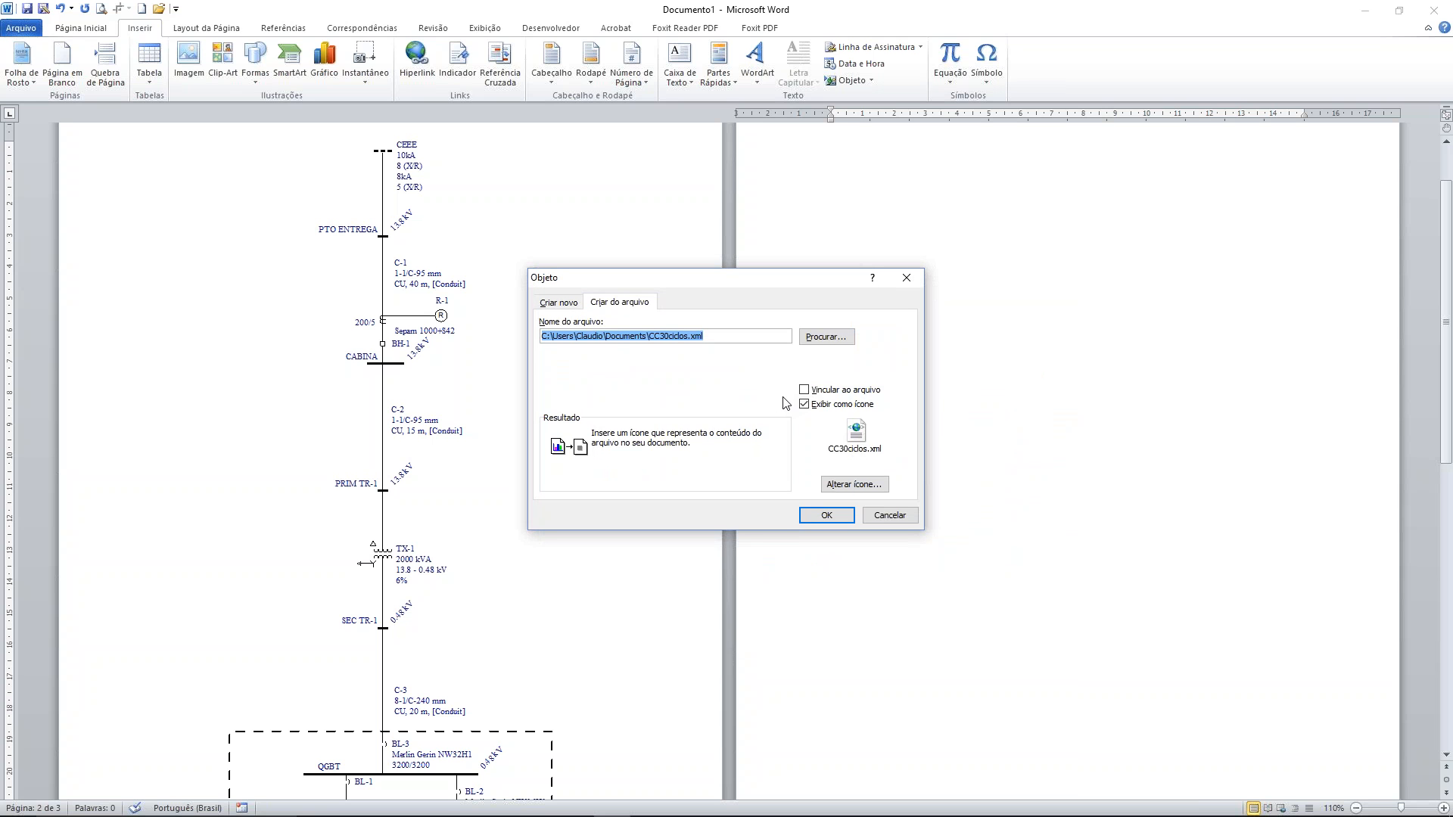
pyautogui.click(803, 517)
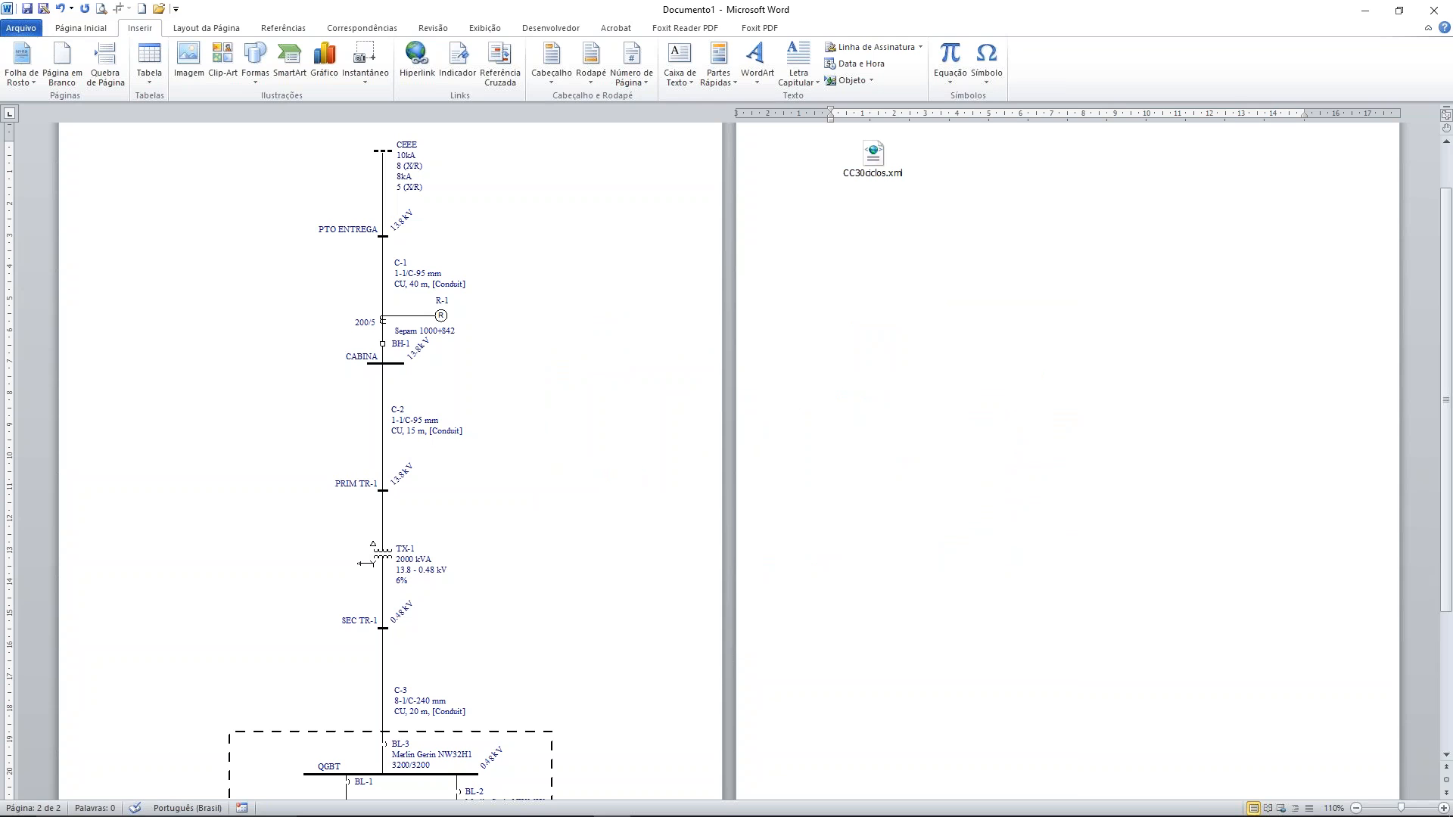
# Centre the embedded CC30ciclos.xml icon horizontally on page 2
pyautogui.click(873, 161)
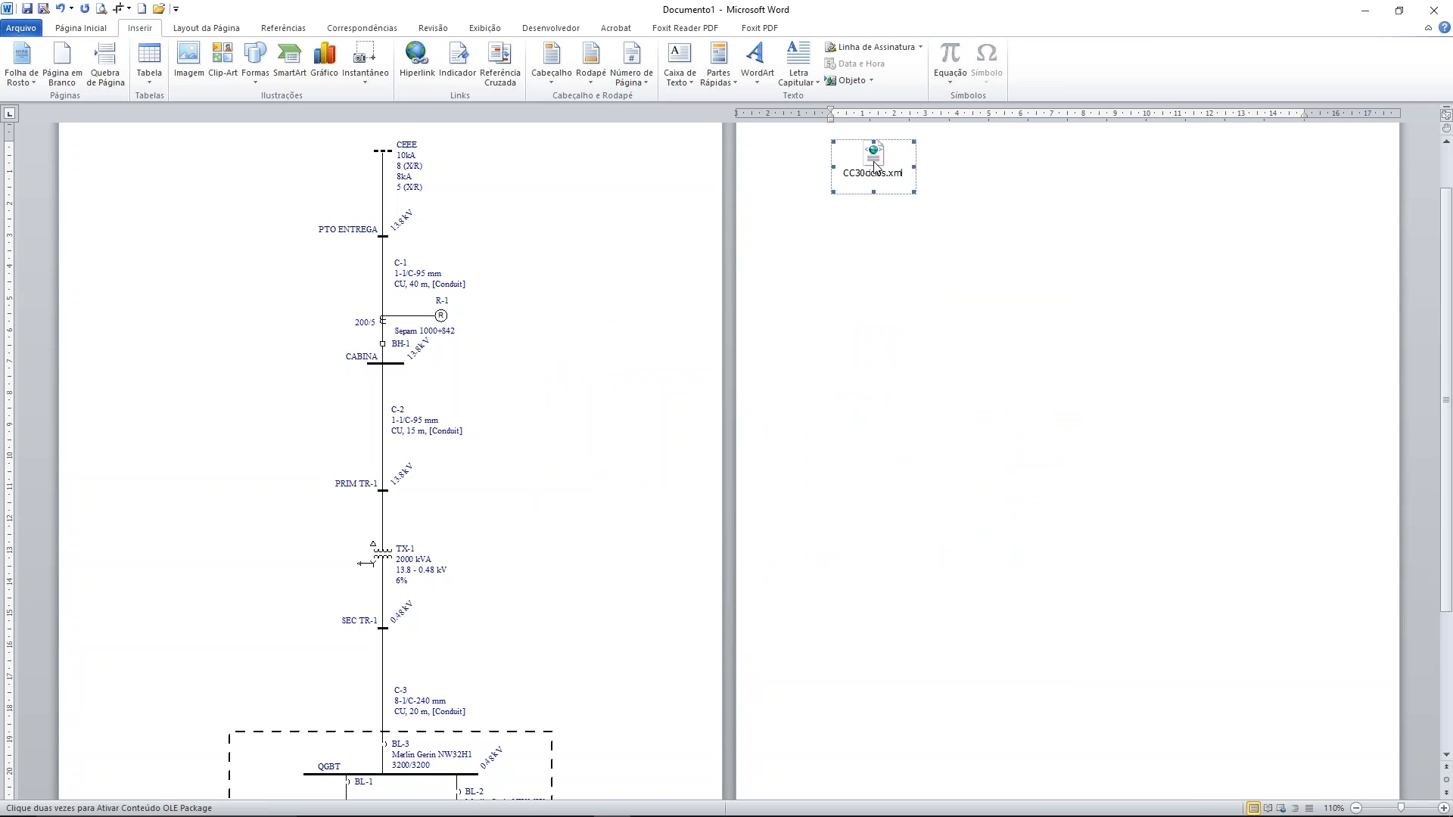
pyautogui.click(102, 22)
pyautogui.click(378, 74)
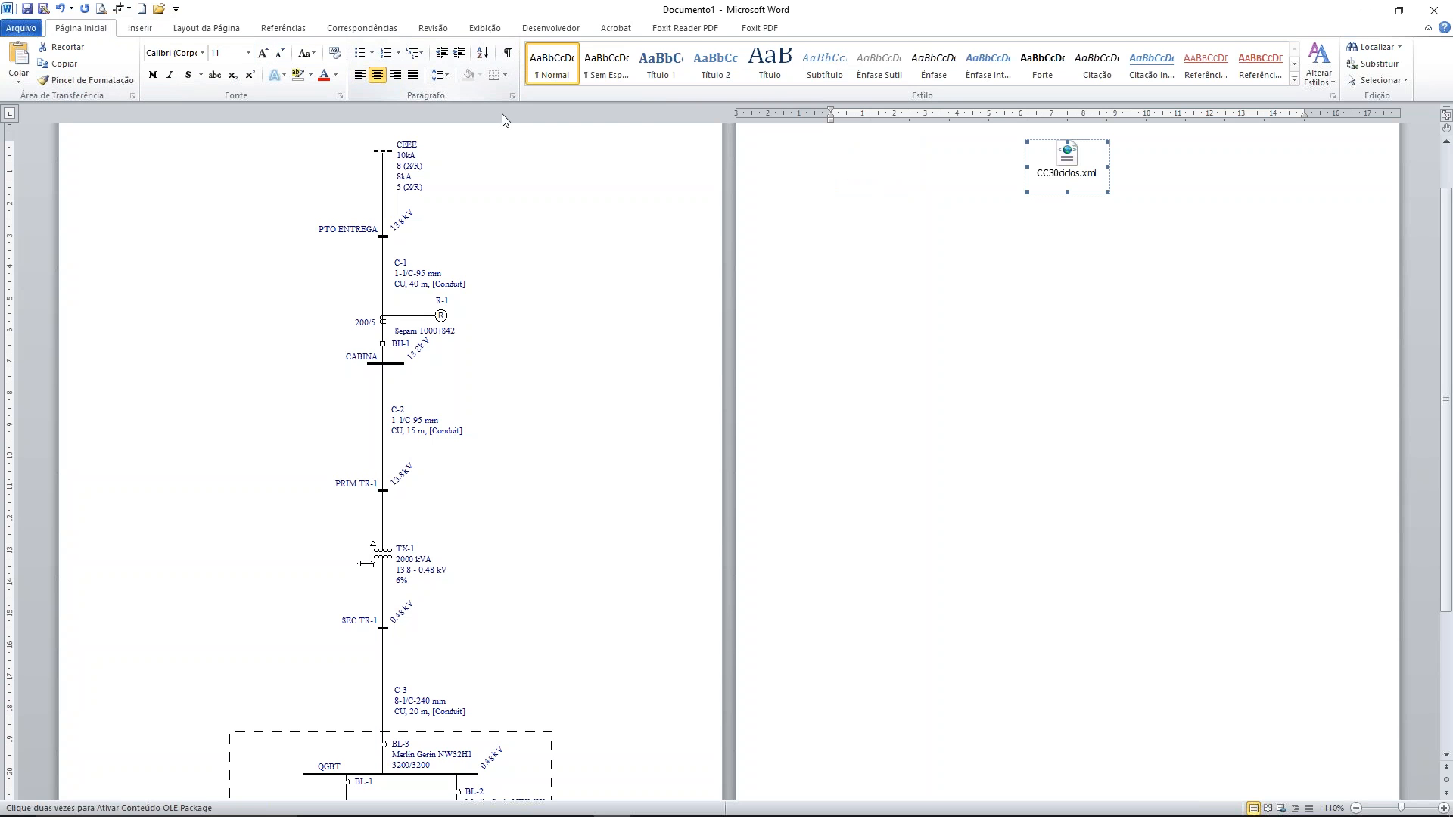
# Open the embedded CC30ciclos.xml object to check the 30 Cycle Report, and close it again
pyautogui.doubleClick(1075, 174)
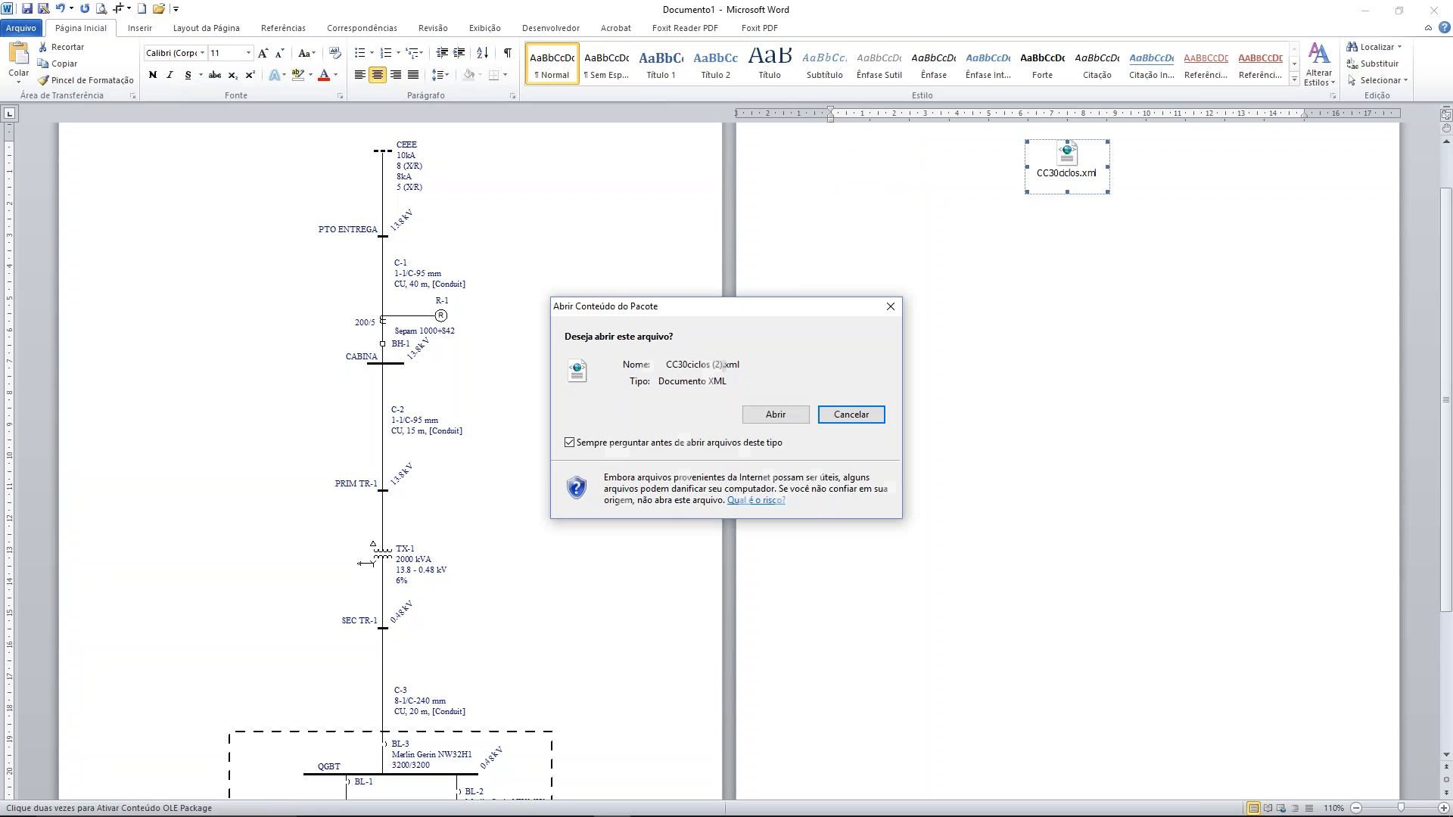
pyautogui.click(775, 415)
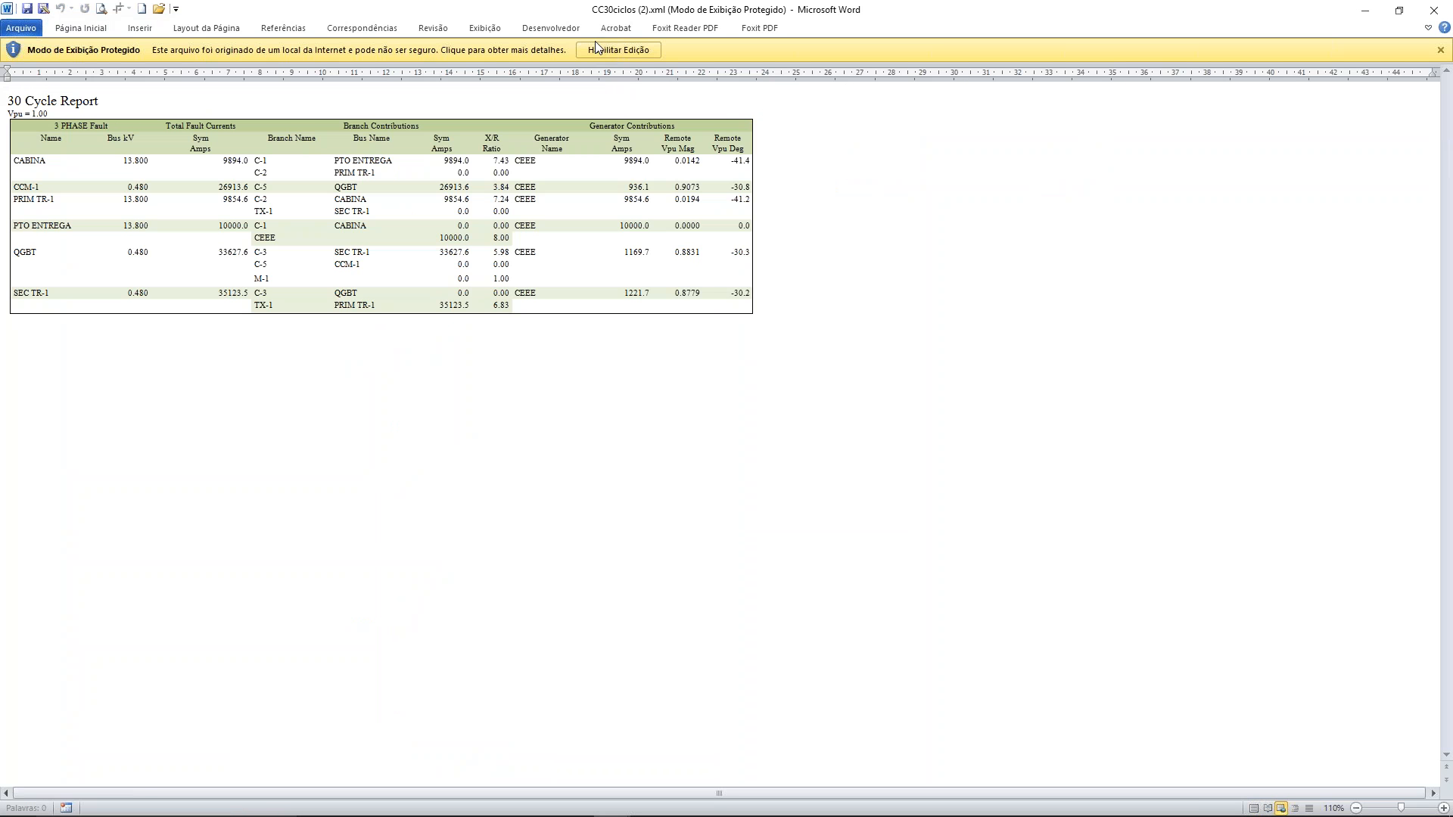
pyautogui.click(1434, 10)
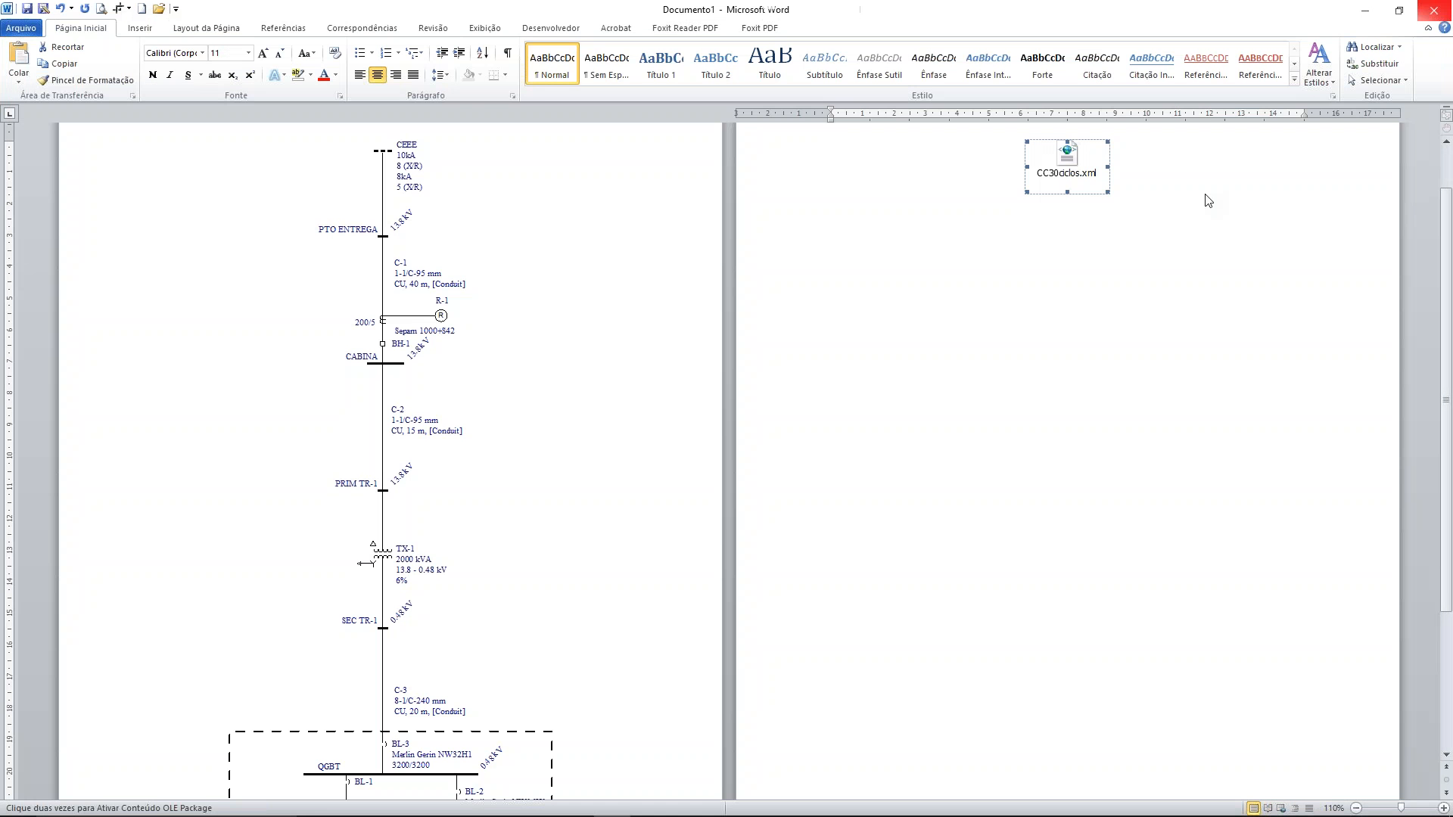
# Switch to EasyPower and bring the Oneline1 diagram in front of the 30 Cycle Report
pyautogui.hotkey('alt', 'Tab')
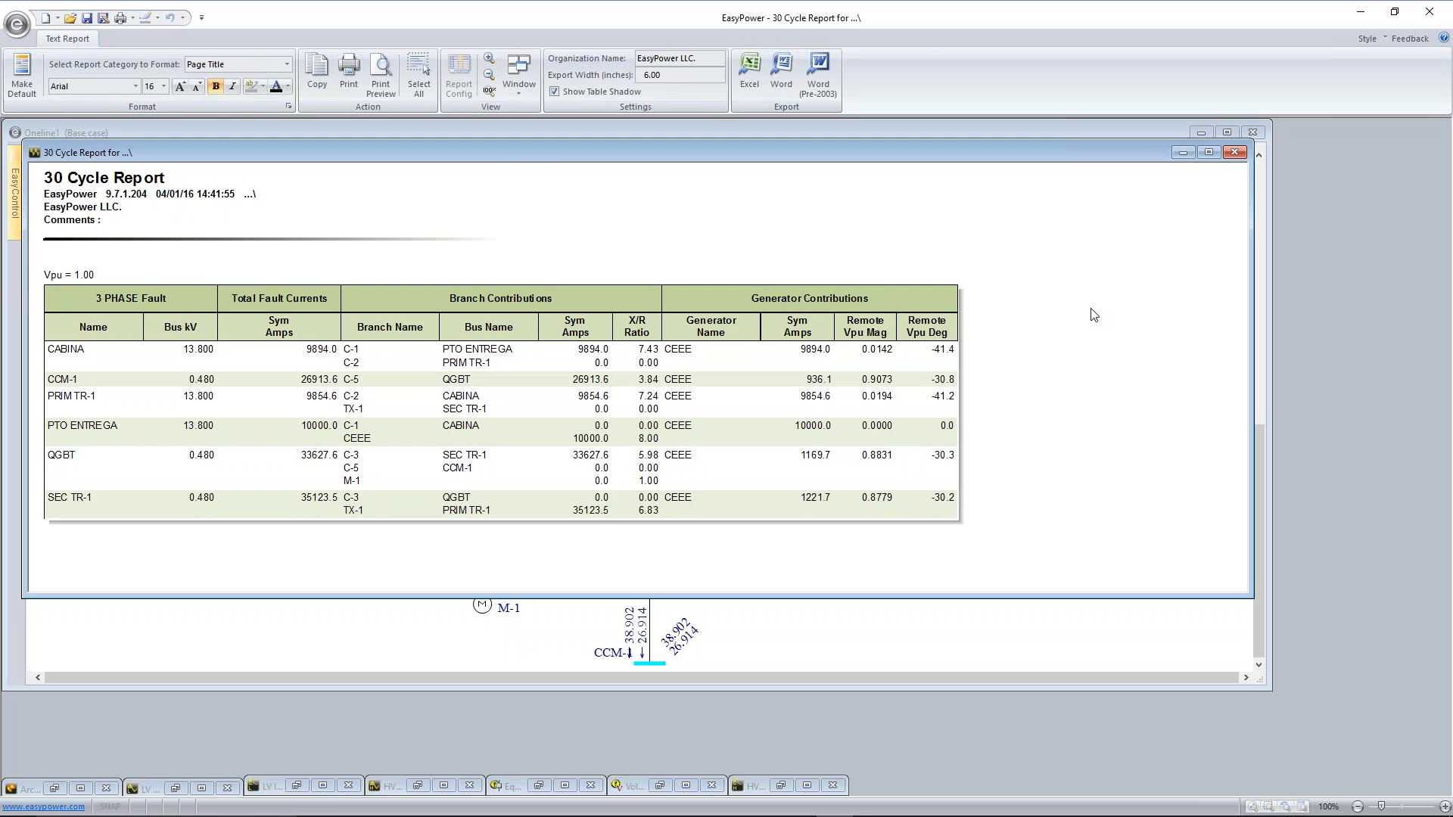
pyautogui.click(914, 649)
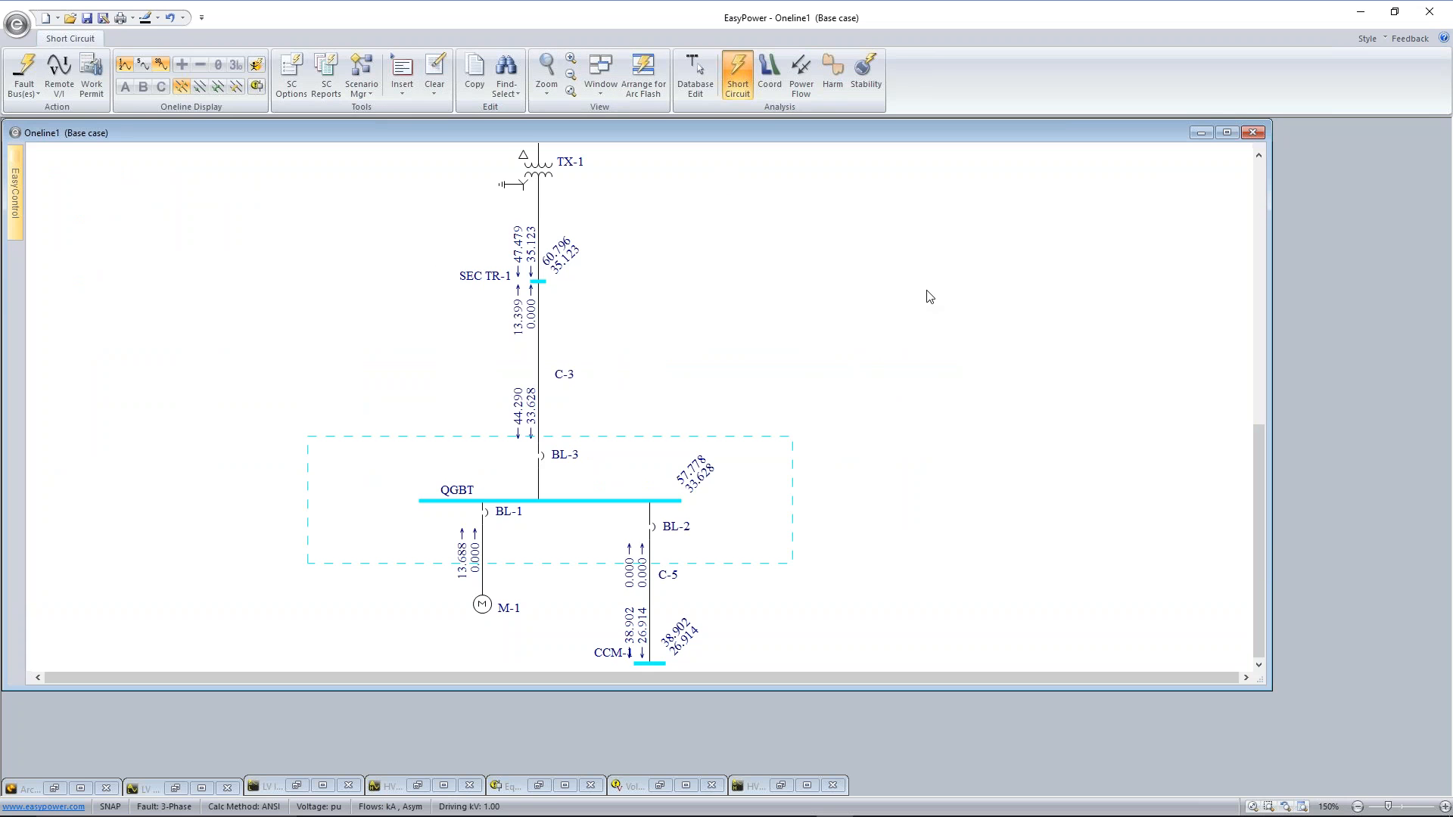
pyautogui.scroll(-1, 929, 296)
pyautogui.scroll(1, 914, 280)
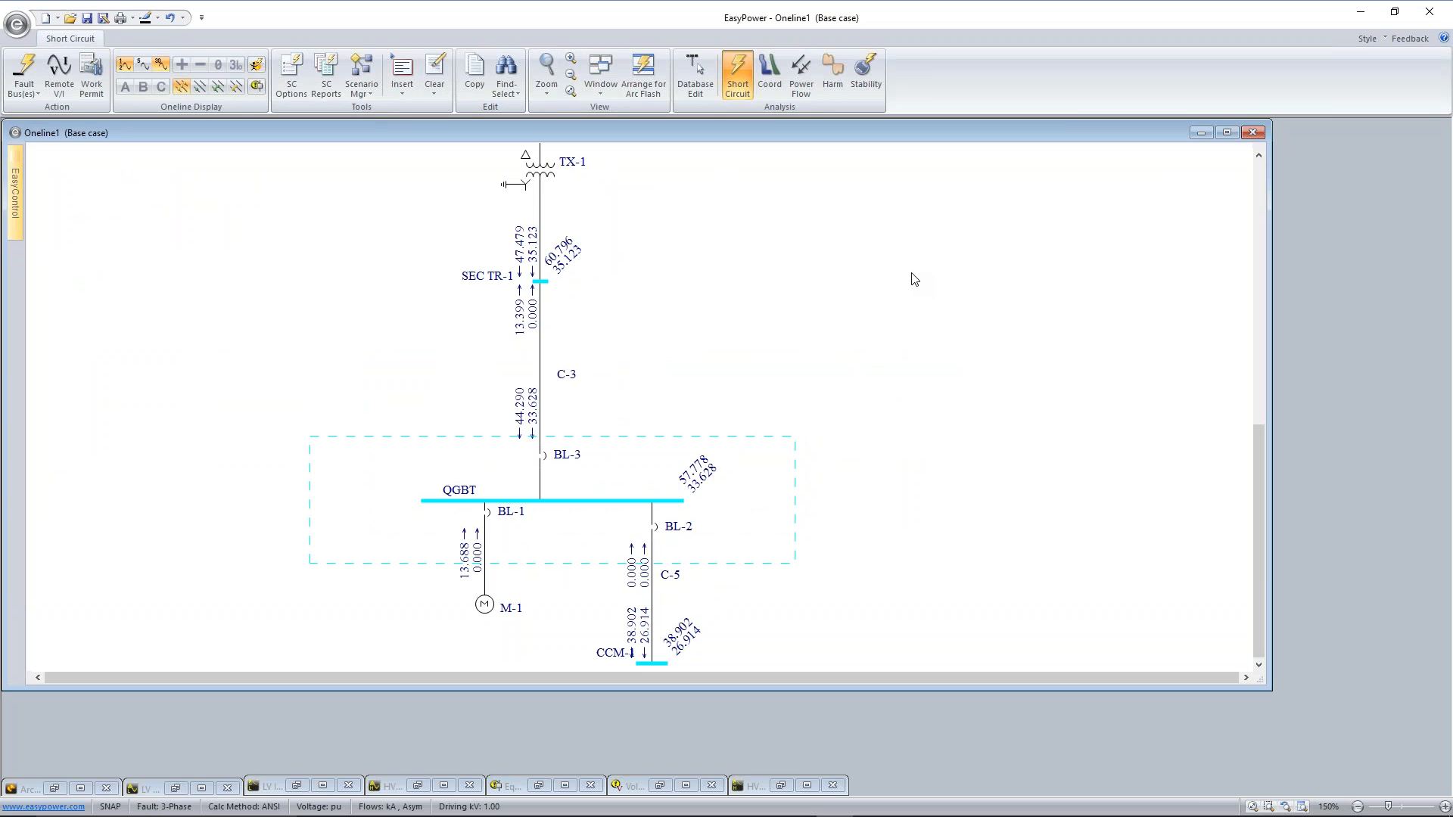
# Put the one-line diagram in Coordination mode and maximize its window
pyautogui.click(768, 75)
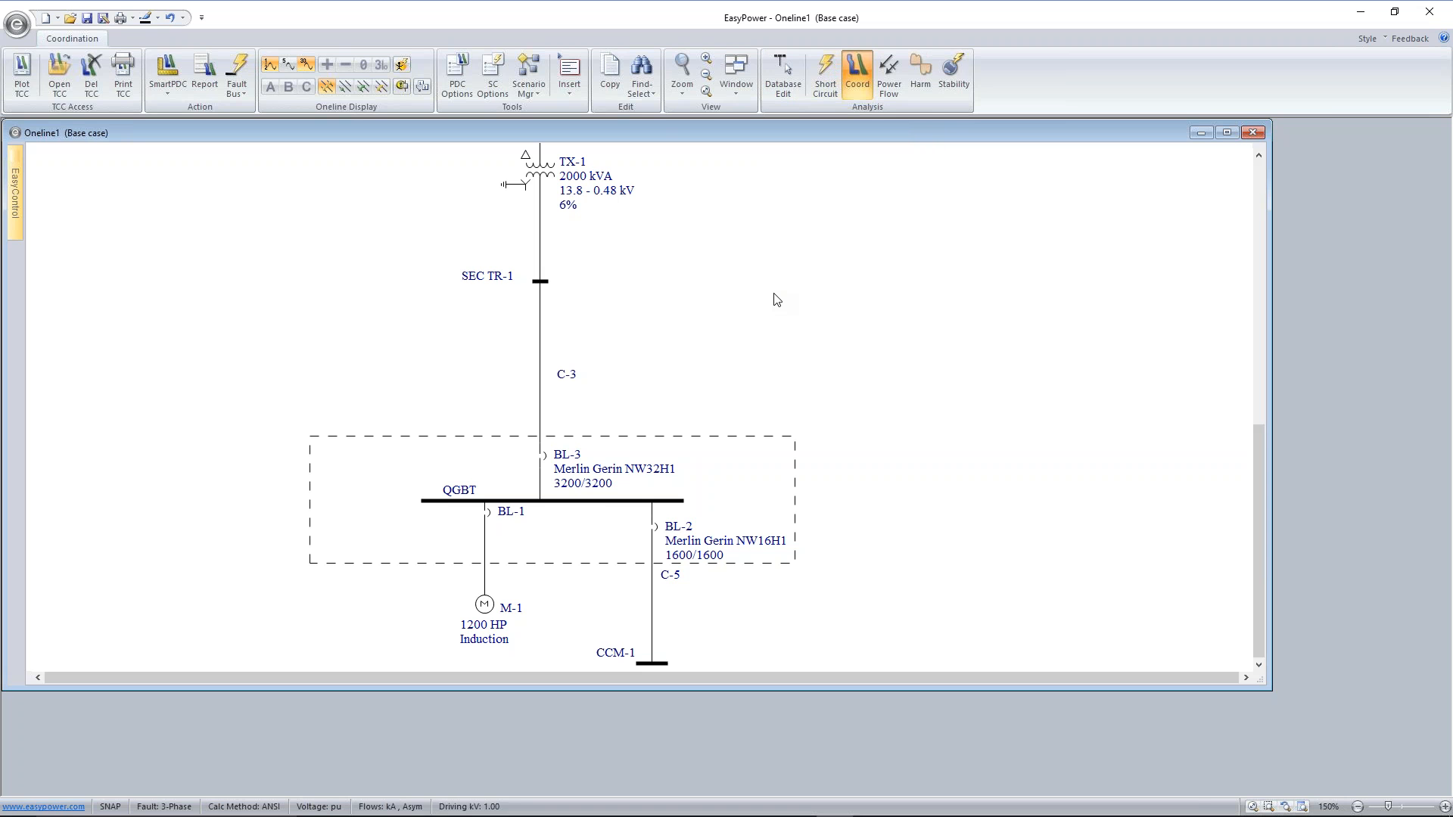
pyautogui.scroll(-1, 788, 283)
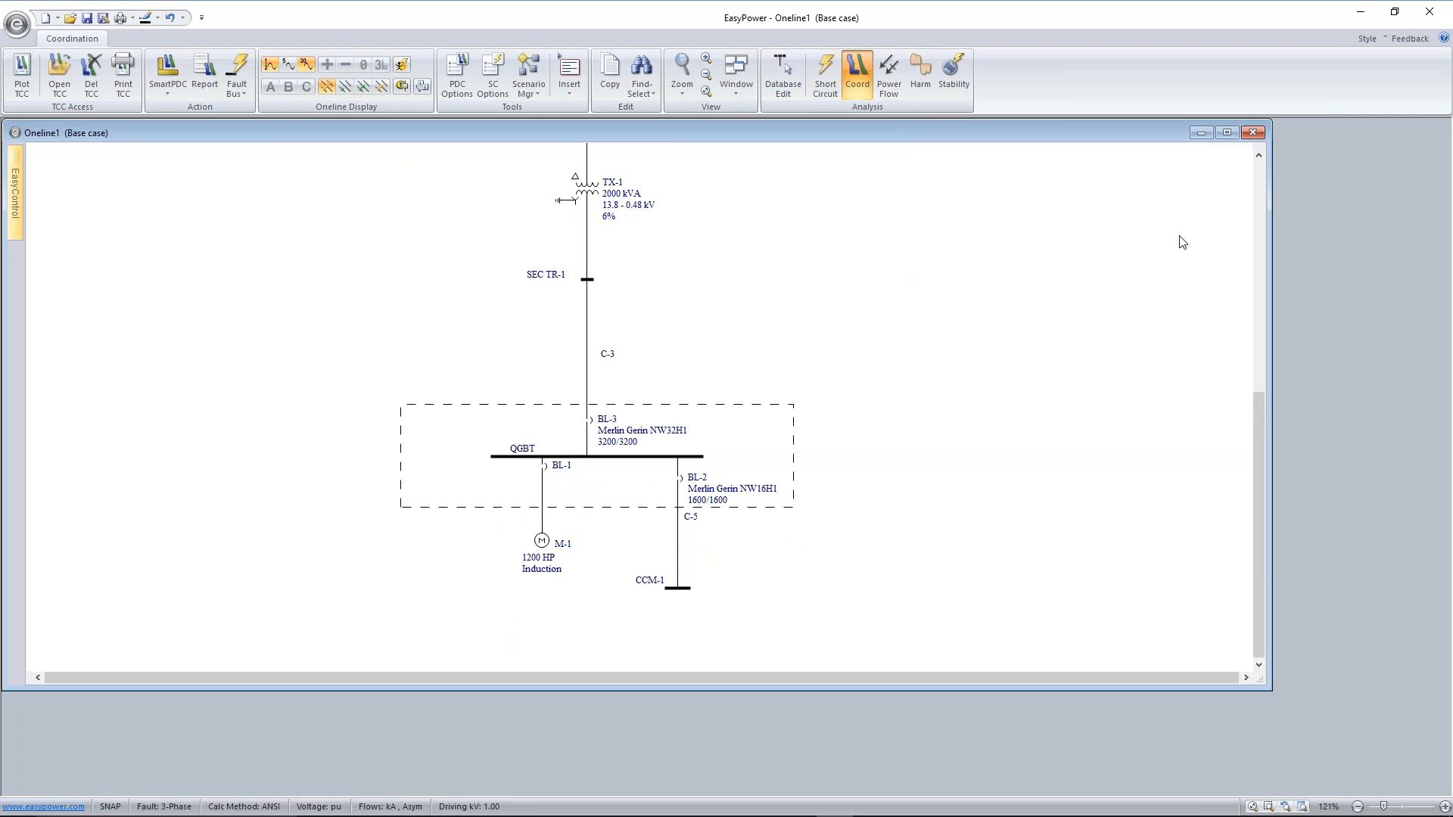
pyautogui.click(1227, 134)
pyautogui.scroll(-1, 811, 227)
pyautogui.scroll(3, 809, 234)
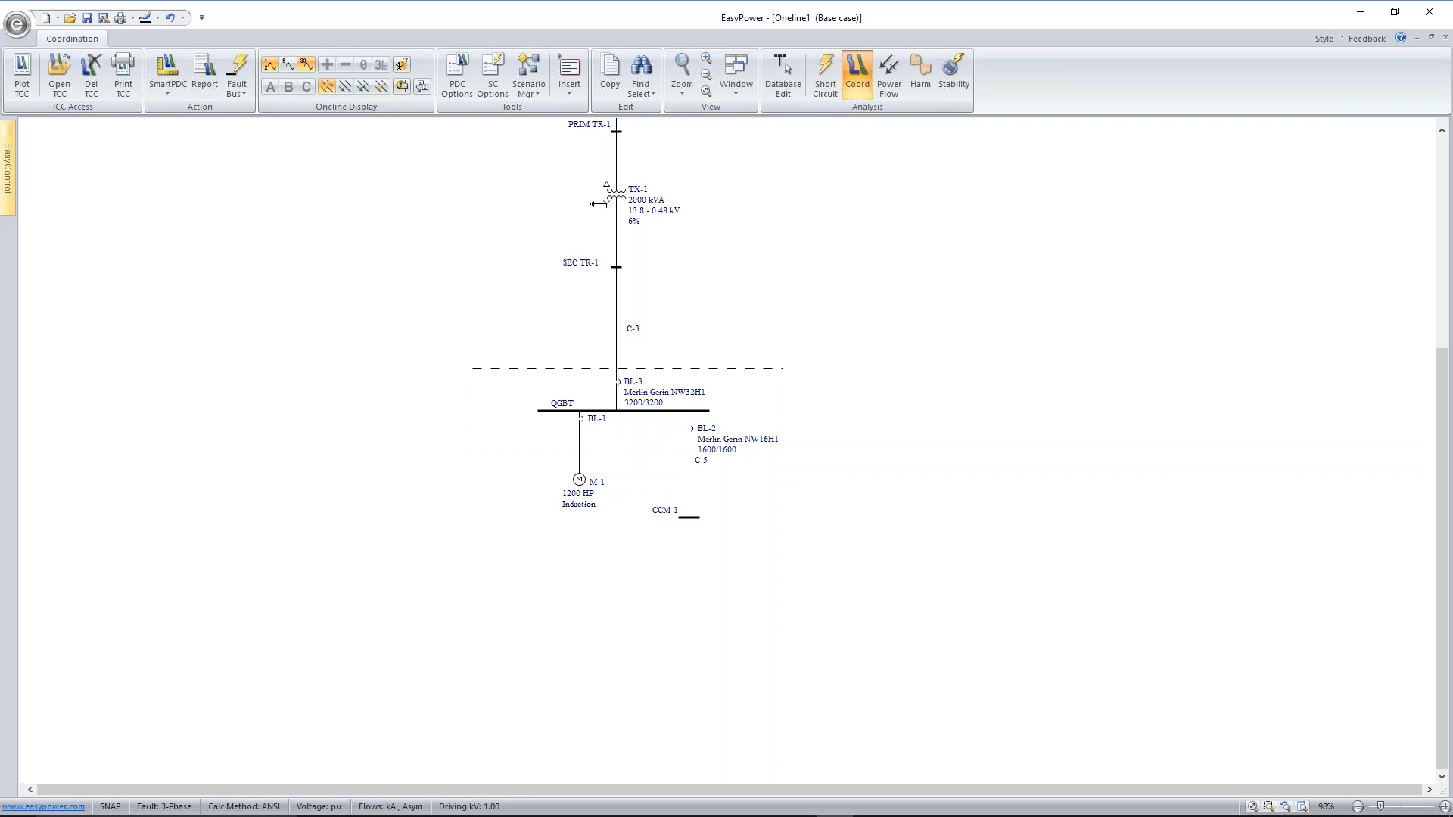
pyautogui.scroll(-1, 836, 333)
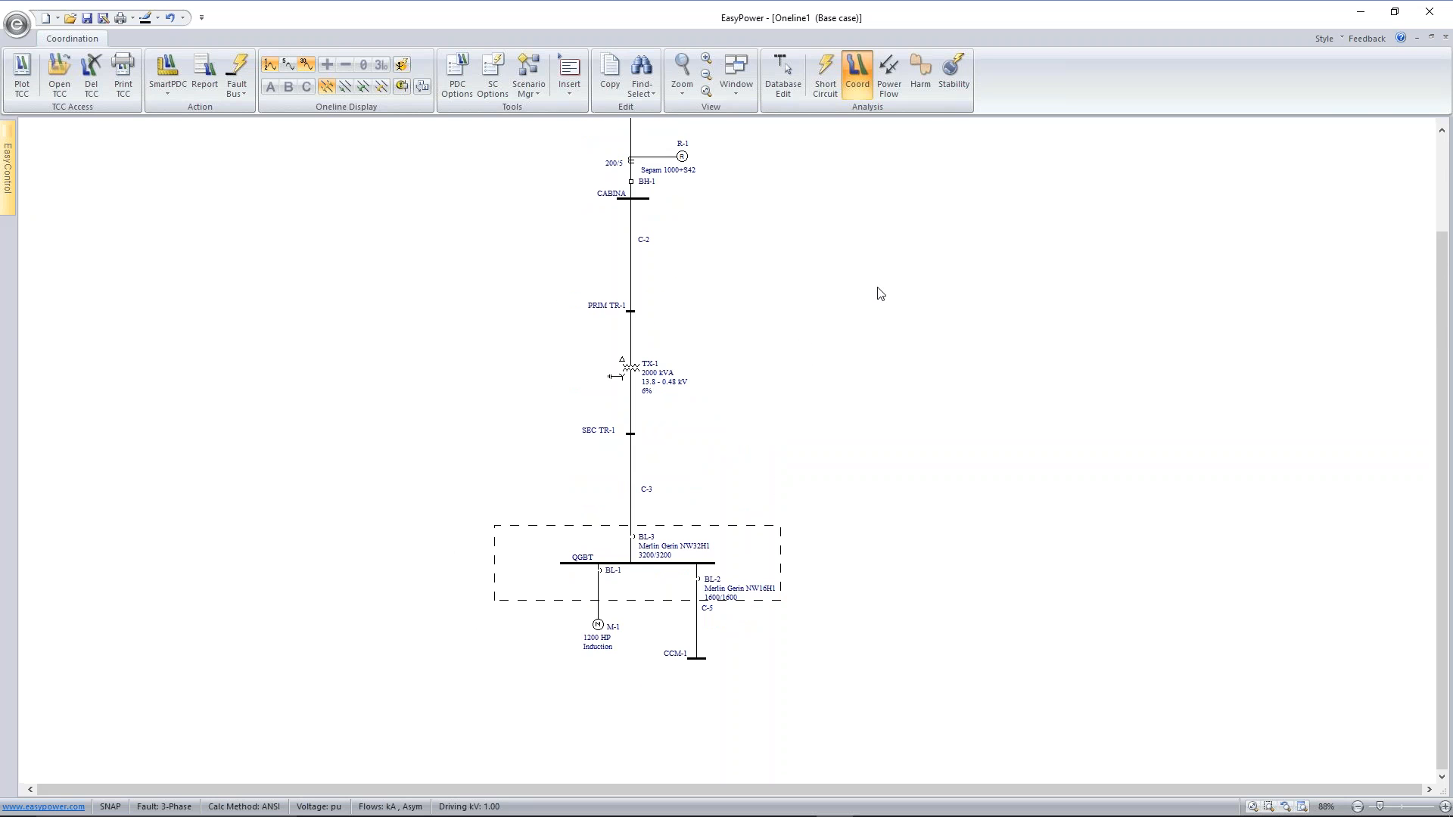
# Window-select the equipment from relay R-1 down to the QGBT switchgear and plot its time-current curves
pyautogui.moveTo(876, 288); pyautogui.dragTo(844, 327)
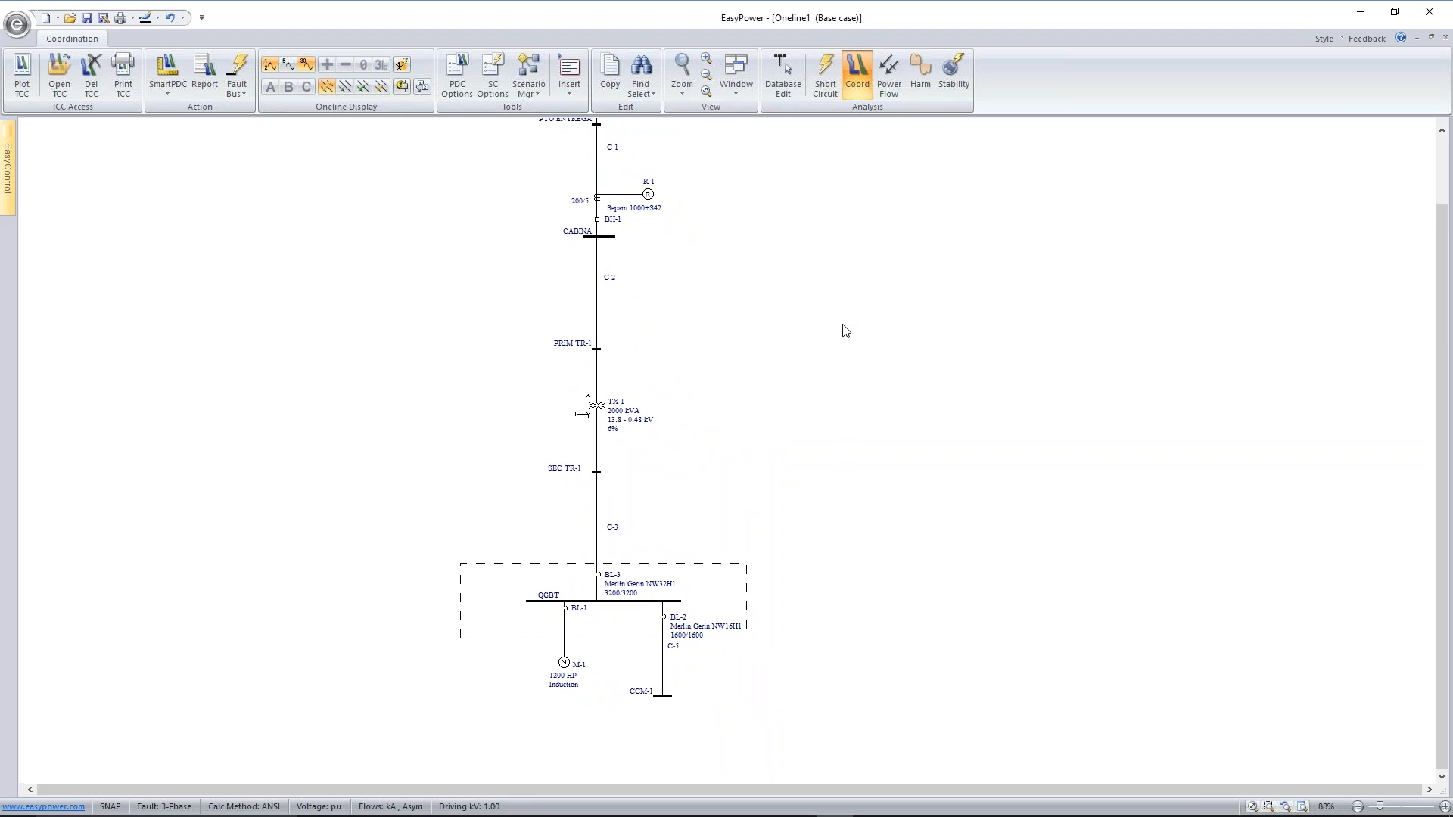
pyautogui.moveTo(534, 180); pyautogui.dragTo(793, 639)
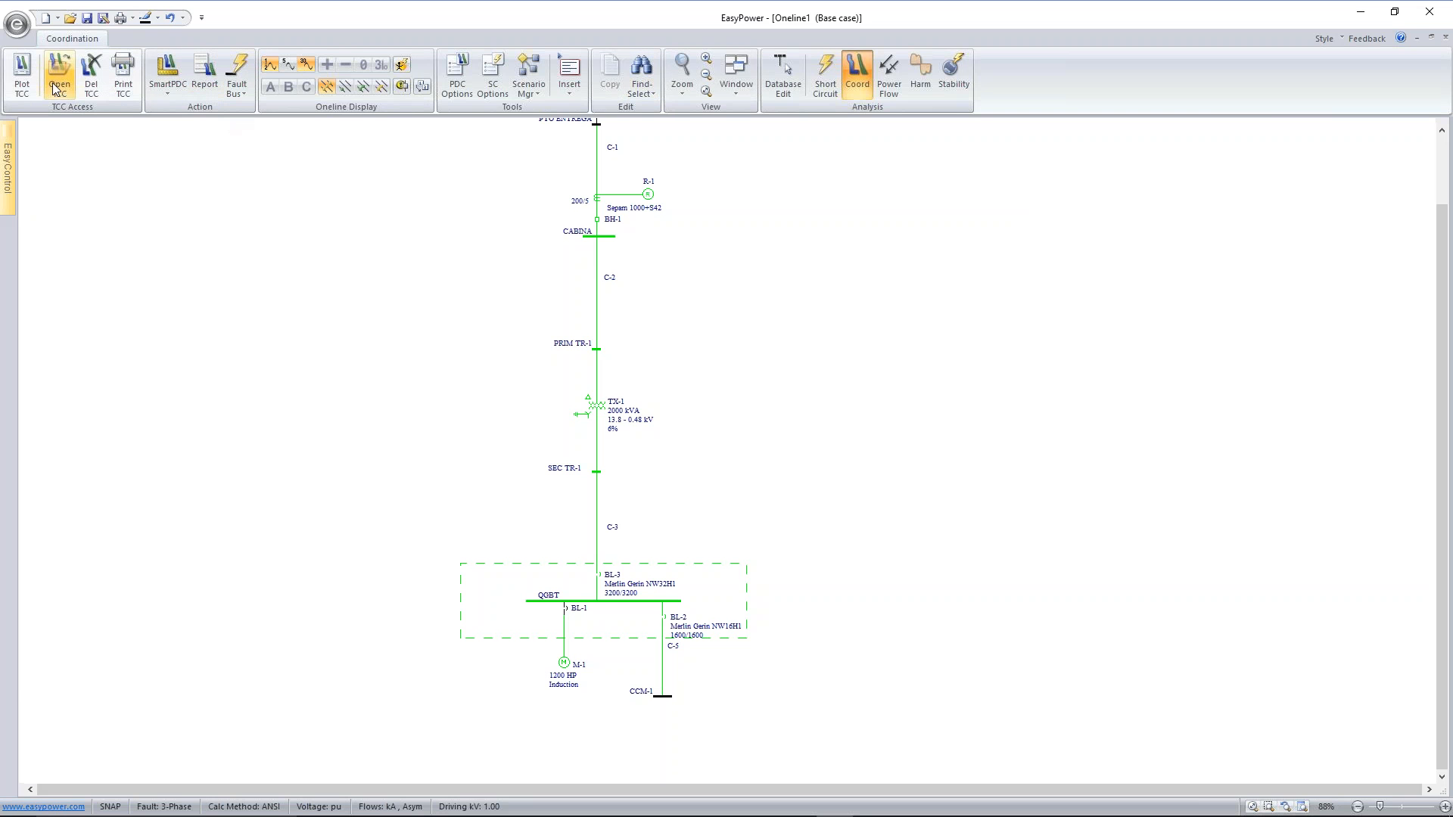
pyautogui.click(22, 76)
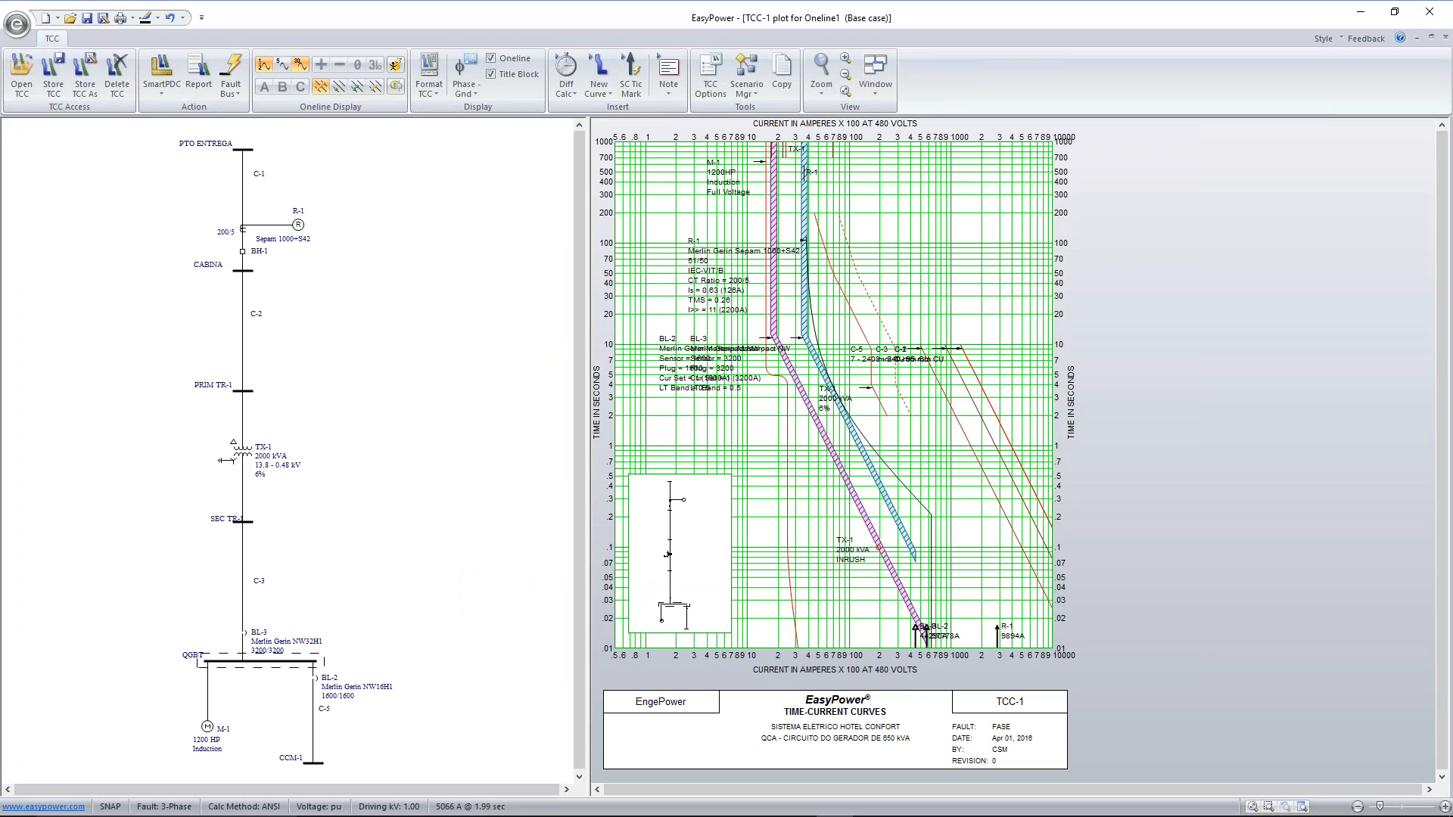
# Separate the overlapping BL-3, R-1 and BL-2 labels on the TCC plot by moving each to a clear area beside its curve
pyautogui.moveTo(738, 346); pyautogui.dragTo(942, 199)
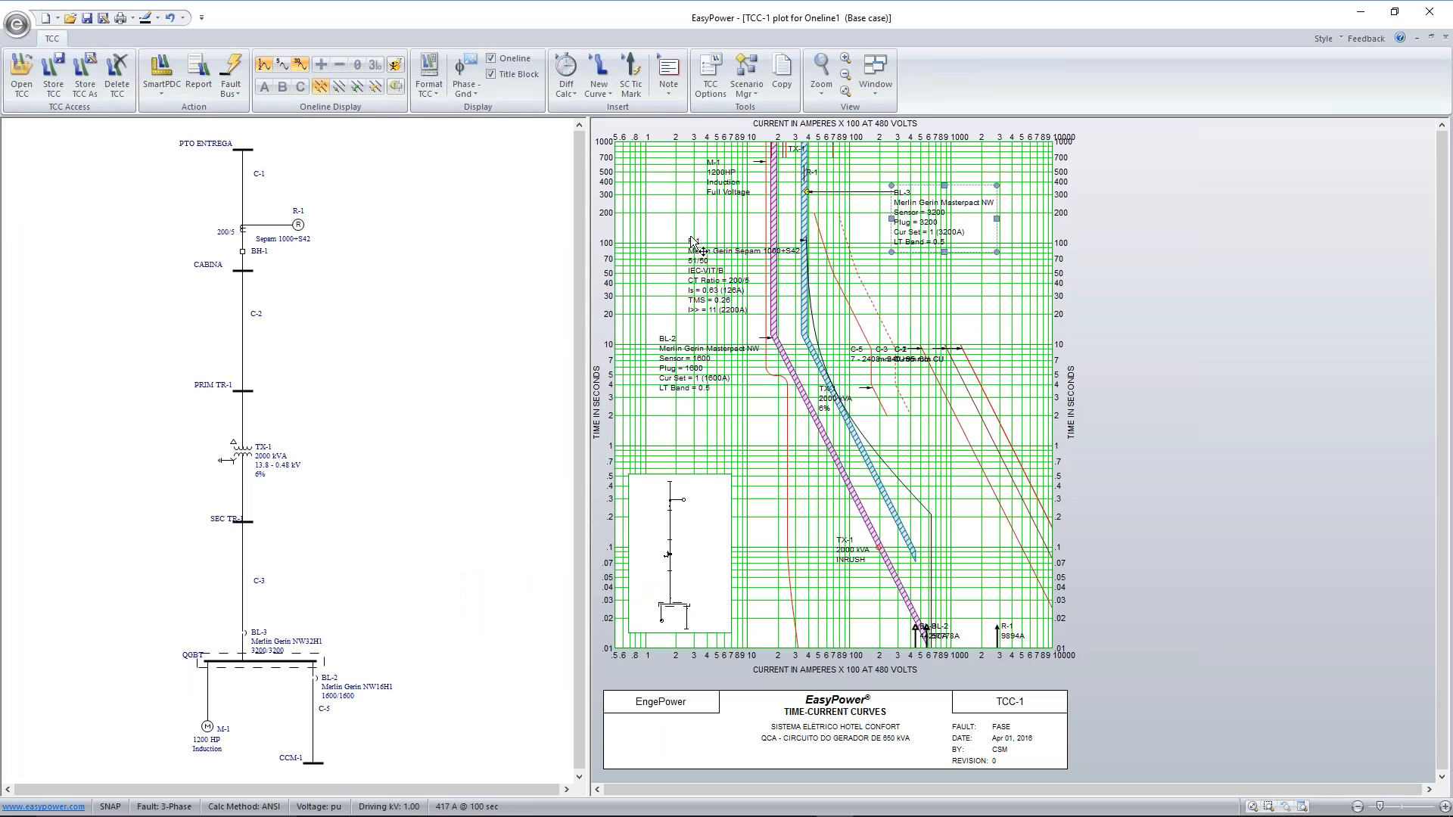
pyautogui.moveTo(707, 273); pyautogui.dragTo(958, 463)
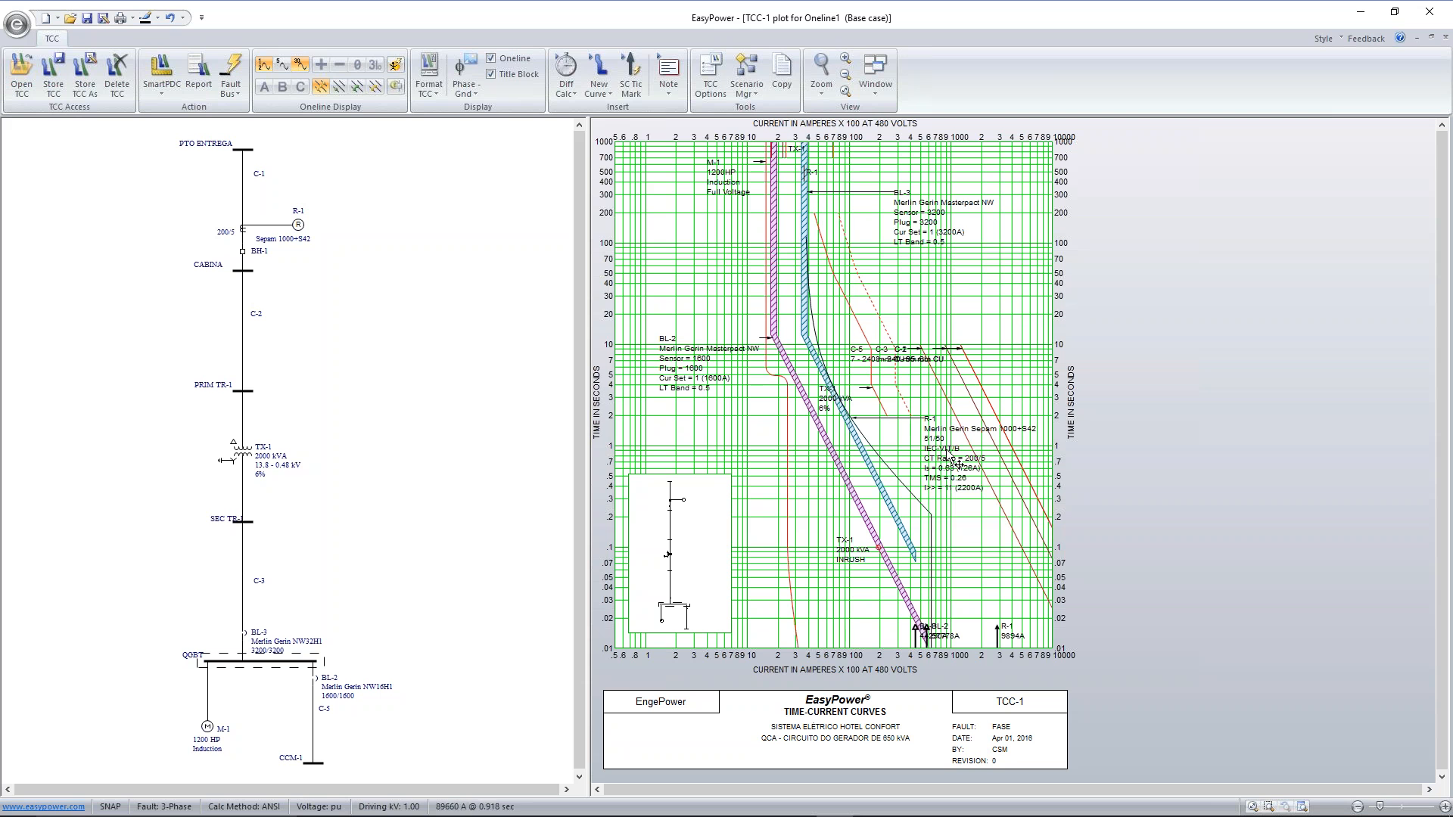
pyautogui.moveTo(682, 362); pyautogui.dragTo(670, 286)
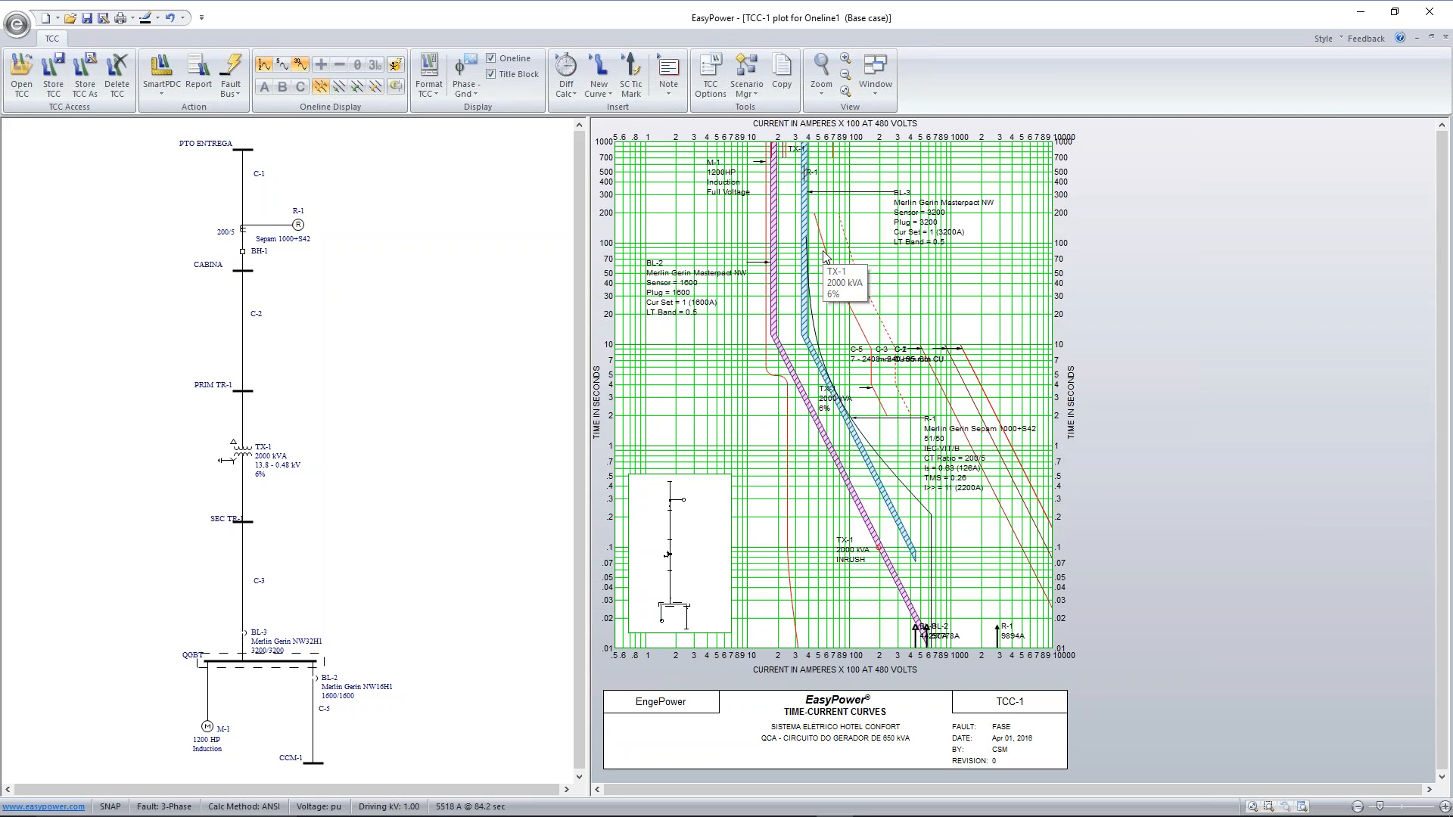
# Set breaker BL-2's phase trip short-time pickup to 8 and its short-time delay to 0.1, and apply the settings
pyautogui.click(818, 425)
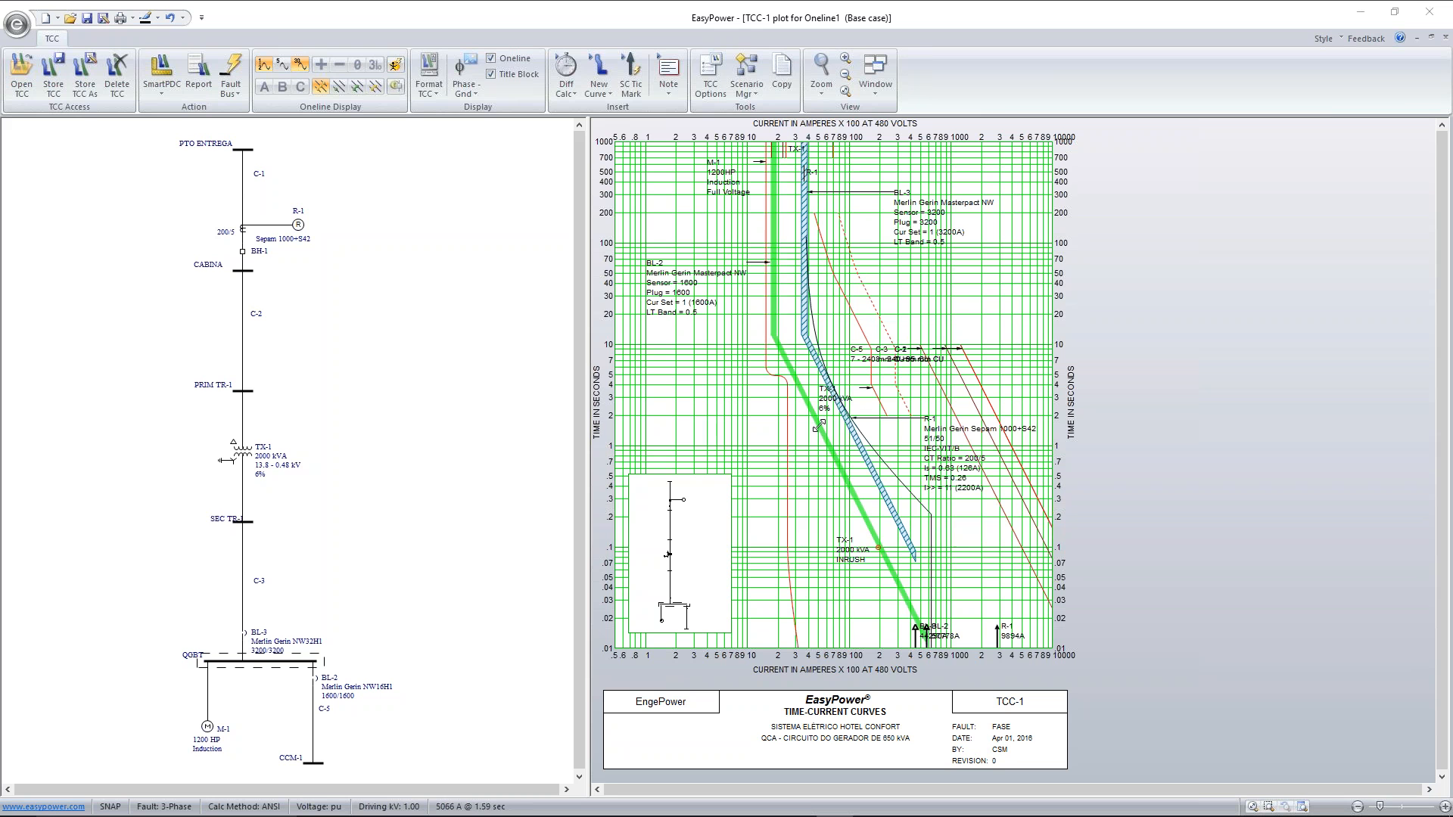
pyautogui.doubleClick(817, 425)
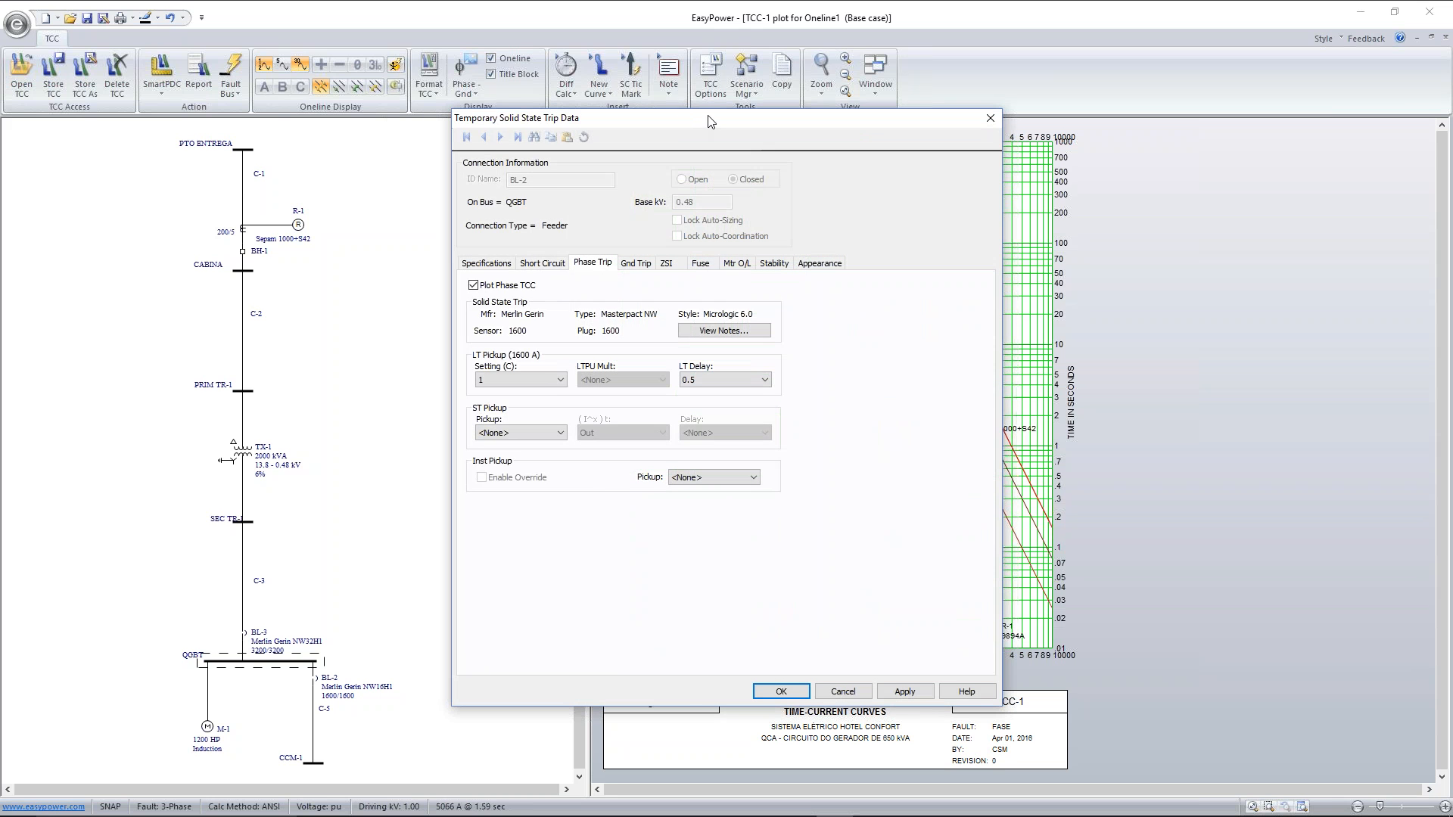
pyautogui.moveTo(699, 125); pyautogui.dragTo(388, 96)
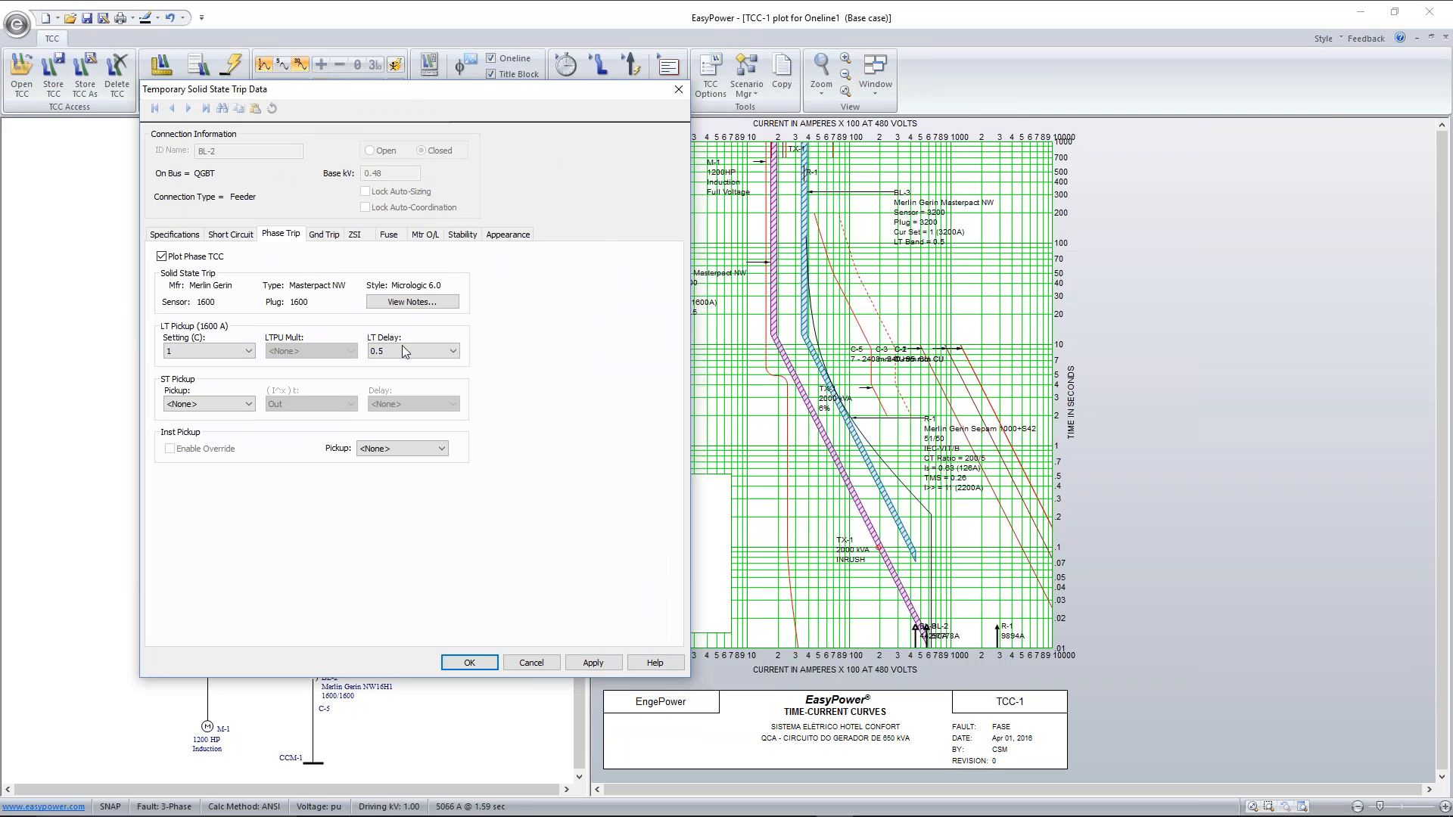
pyautogui.click(229, 404)
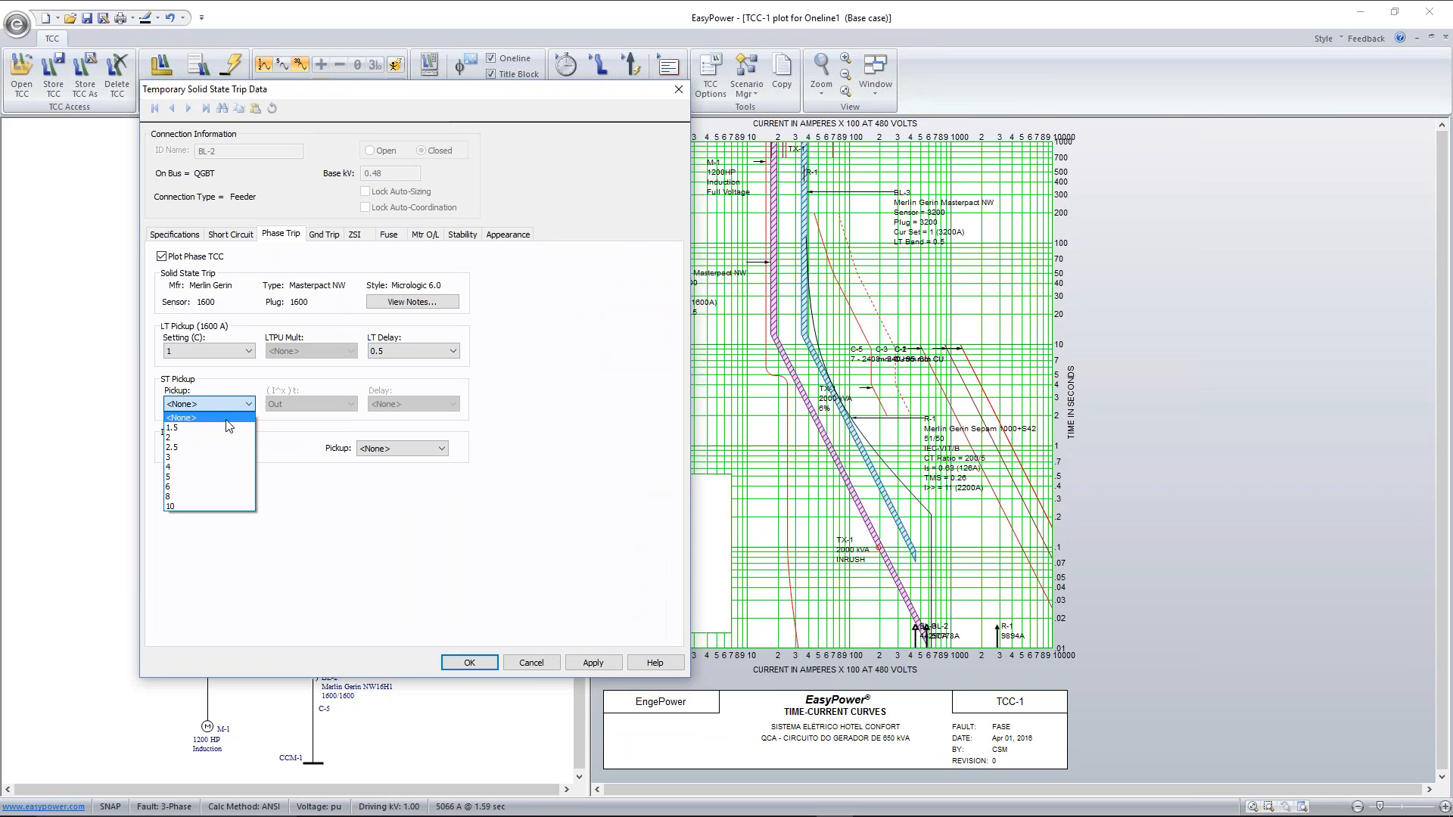
pyautogui.click(215, 498)
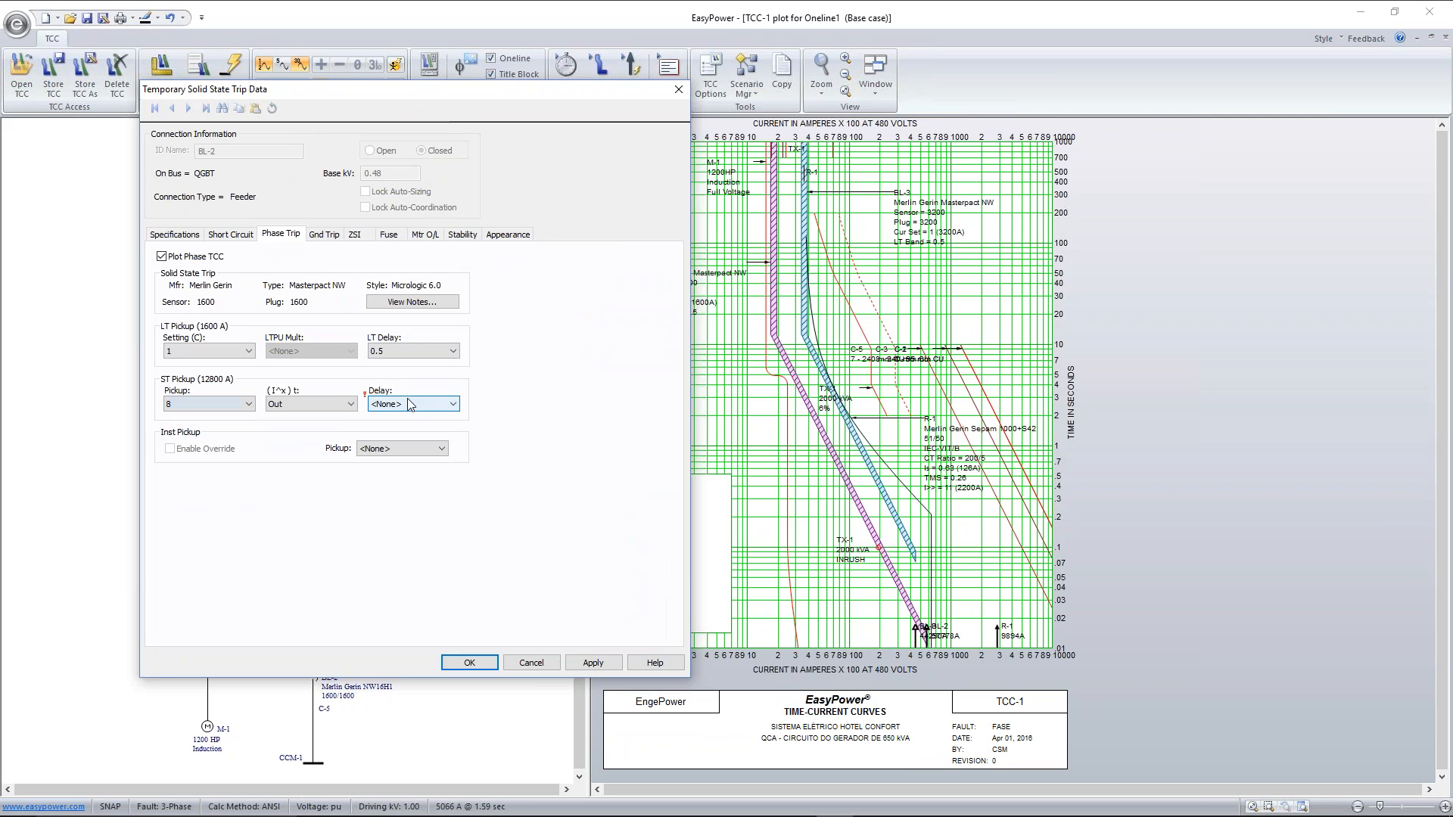
pyautogui.click(420, 437)
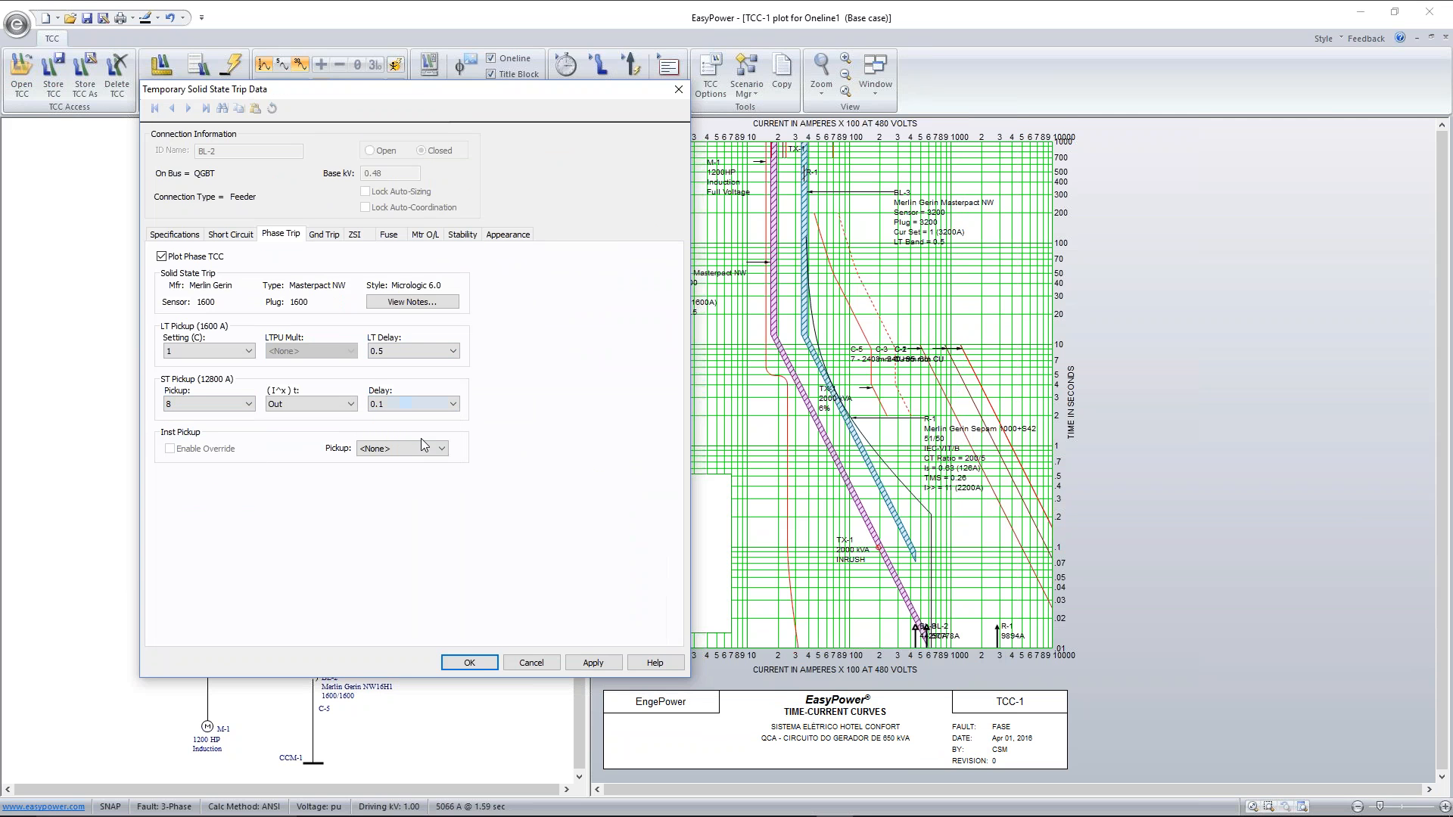
pyautogui.click(604, 664)
pyautogui.click(569, 669)
pyautogui.click(470, 663)
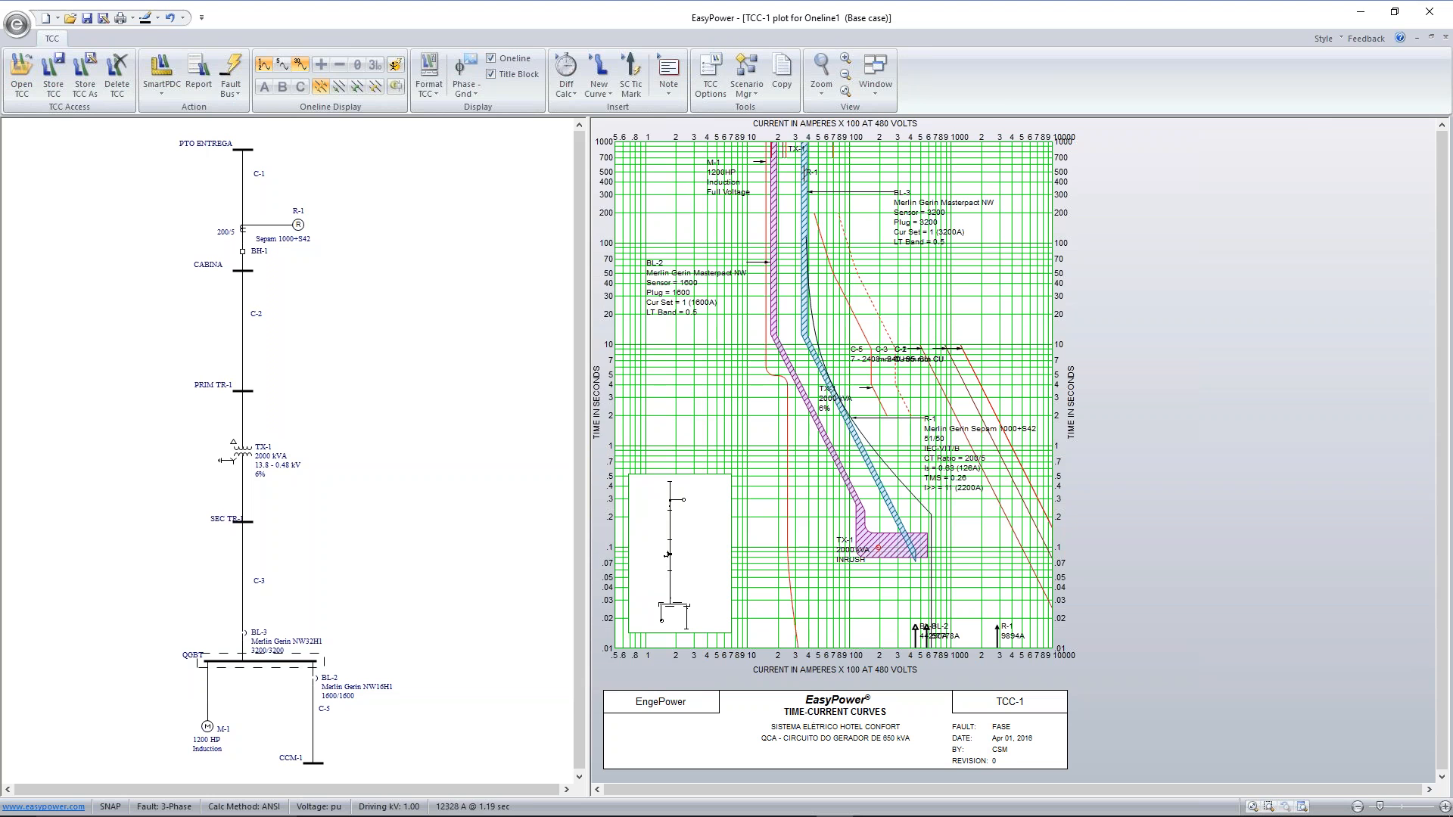
# Set breaker BL-3's phase trip short-time pickup to 1.5 and its short-time delay to 0.1, and apply the settings
pyautogui.click(855, 440)
pyautogui.doubleClick(855, 440)
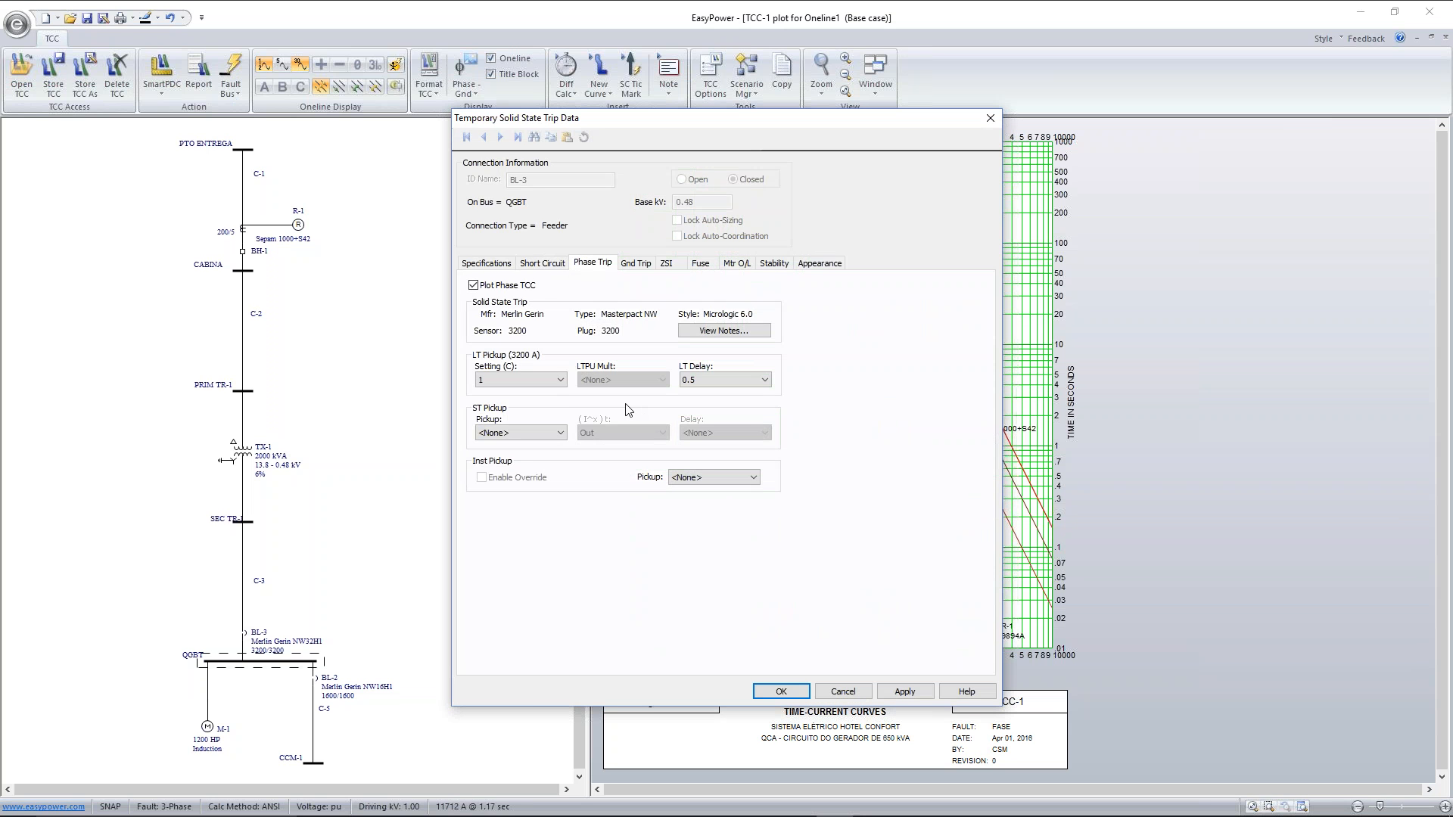
pyautogui.click(542, 433)
pyautogui.click(530, 454)
pyautogui.click(724, 431)
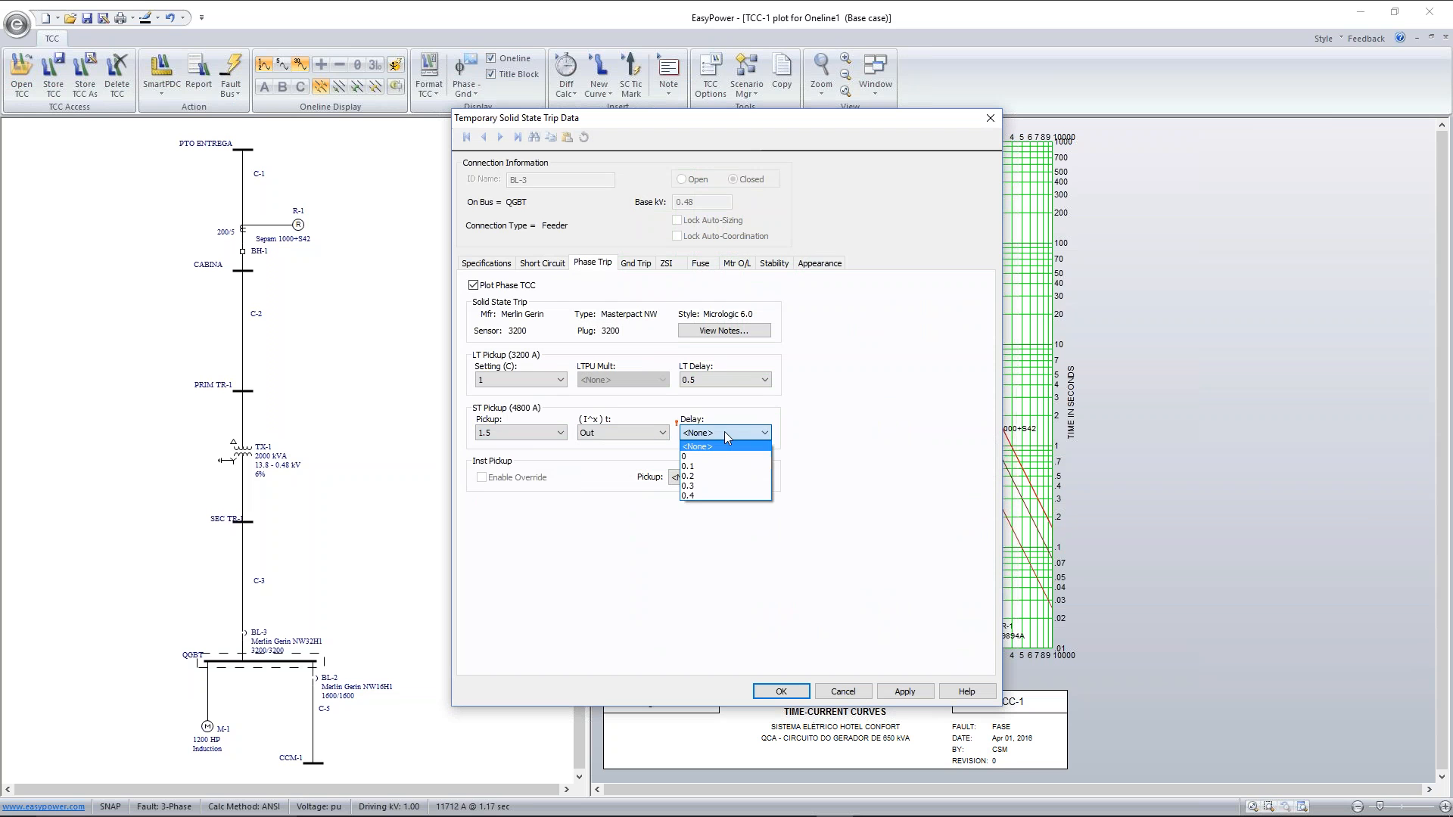
pyautogui.click(715, 465)
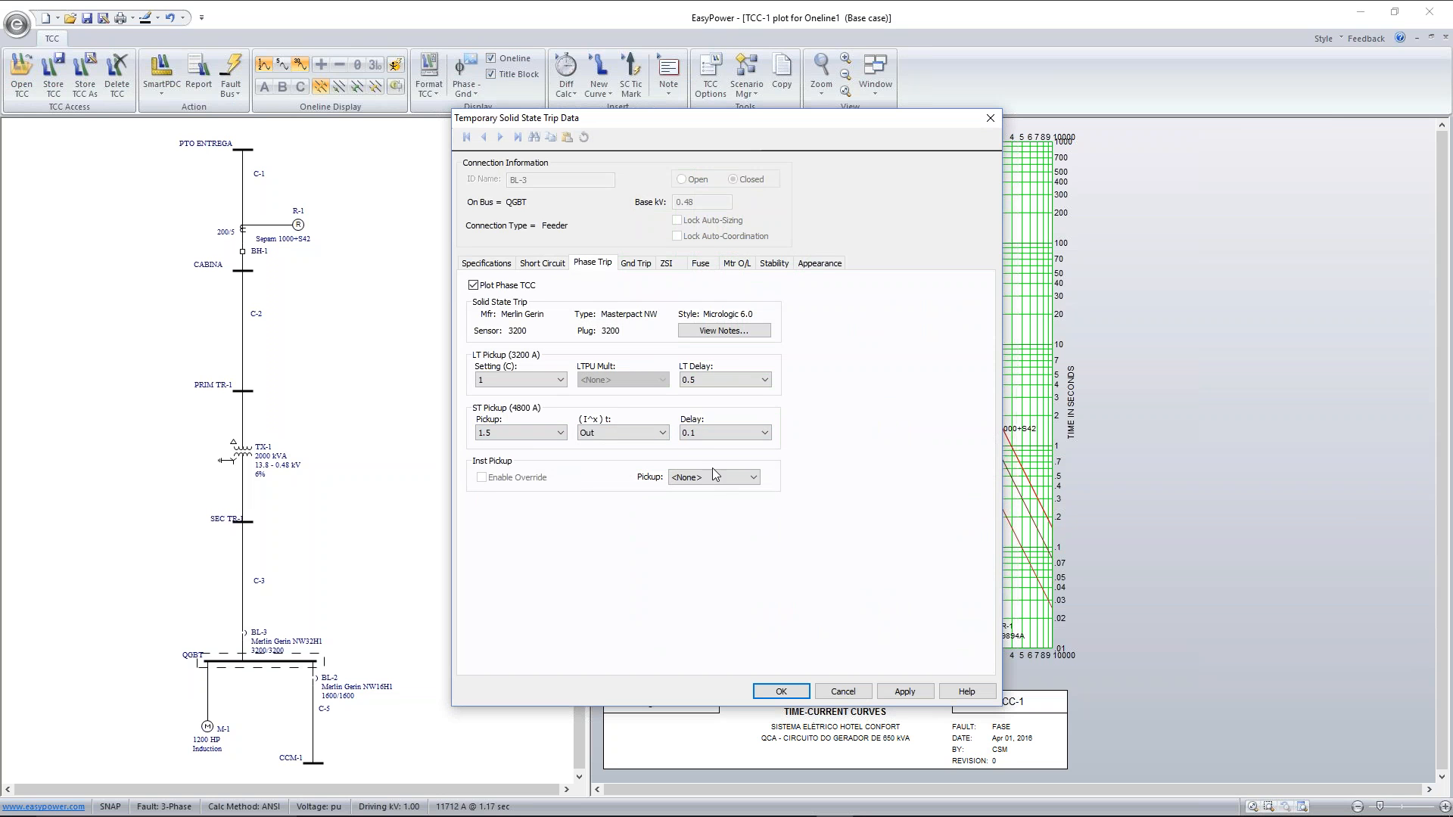
pyautogui.click(900, 691)
pyautogui.click(781, 691)
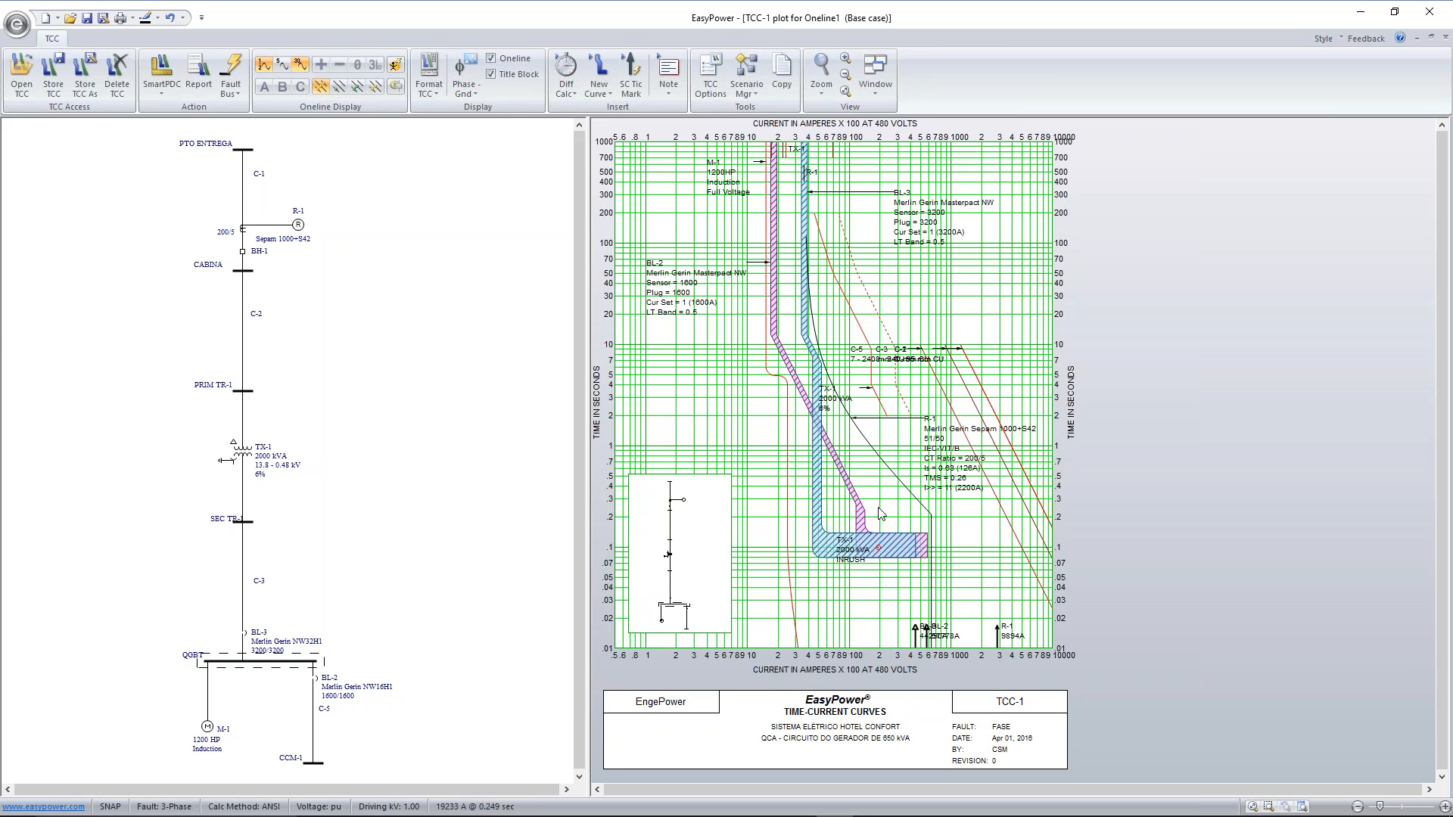
# Shift relay R-1's curve on the plot to TMS 0.067 and its instantaneous pickup to 3.29 (658 A)
pyautogui.moveTo(886, 465); pyautogui.dragTo(842, 498)
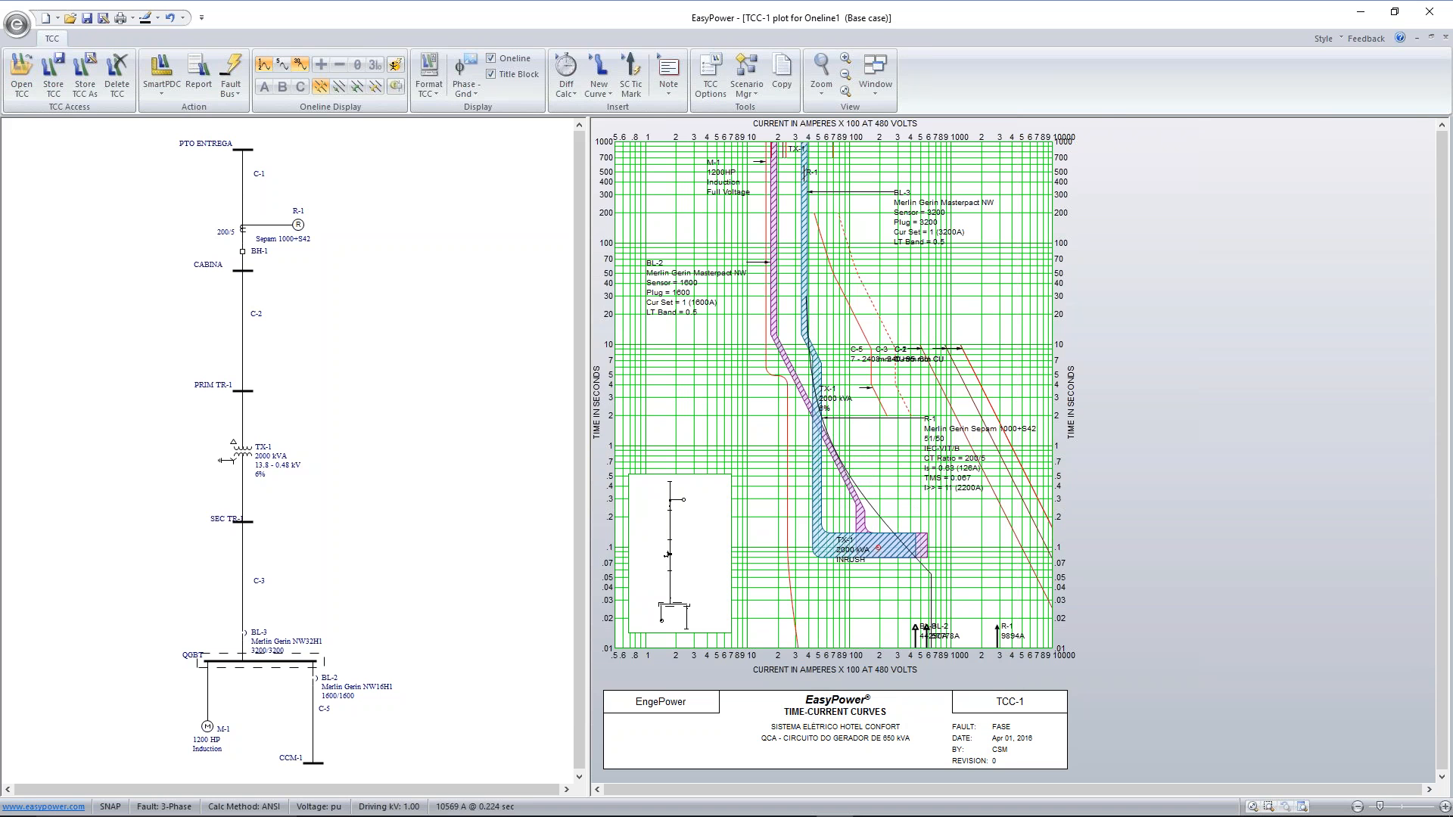
pyautogui.moveTo(929, 590); pyautogui.dragTo(876, 580)
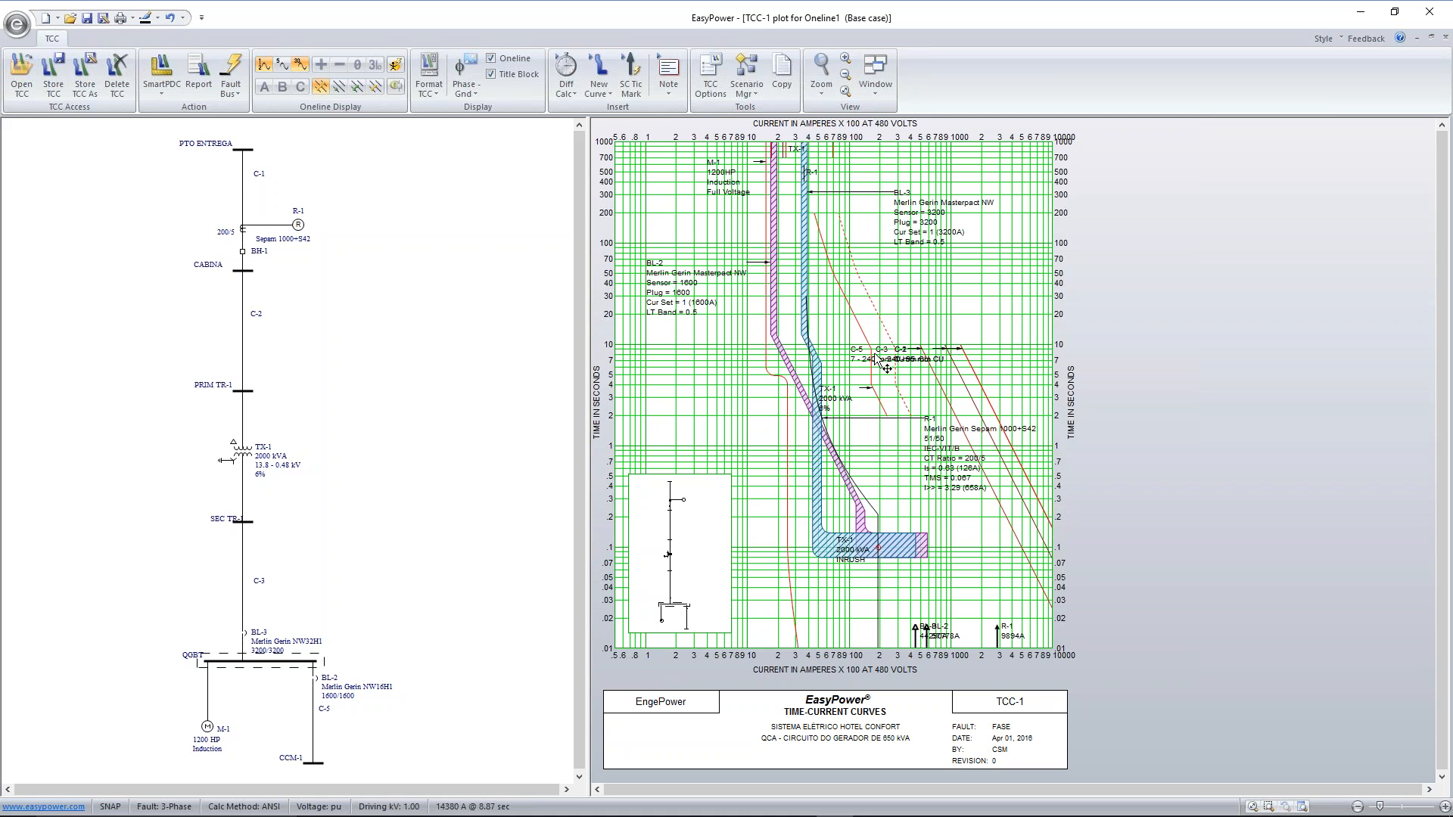
# Spread out the overlapping labels of cables C-2, C-3, C-5 and C-1 along their damage curves
pyautogui.moveTo(938, 357); pyautogui.dragTo(1029, 365)
pyautogui.moveTo(942, 358); pyautogui.dragTo(1045, 386)
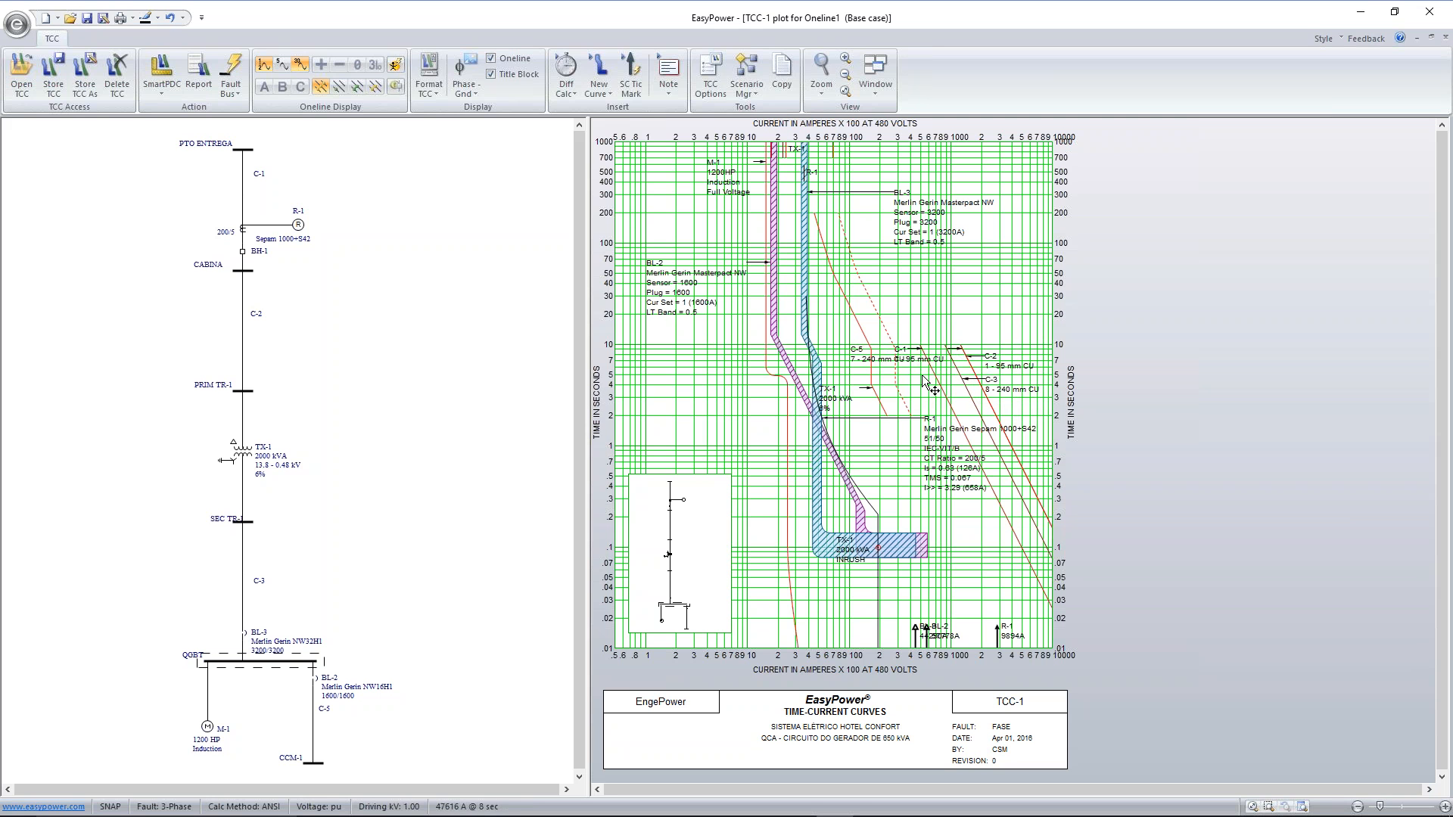
pyautogui.moveTo(902, 356); pyautogui.dragTo(1006, 575)
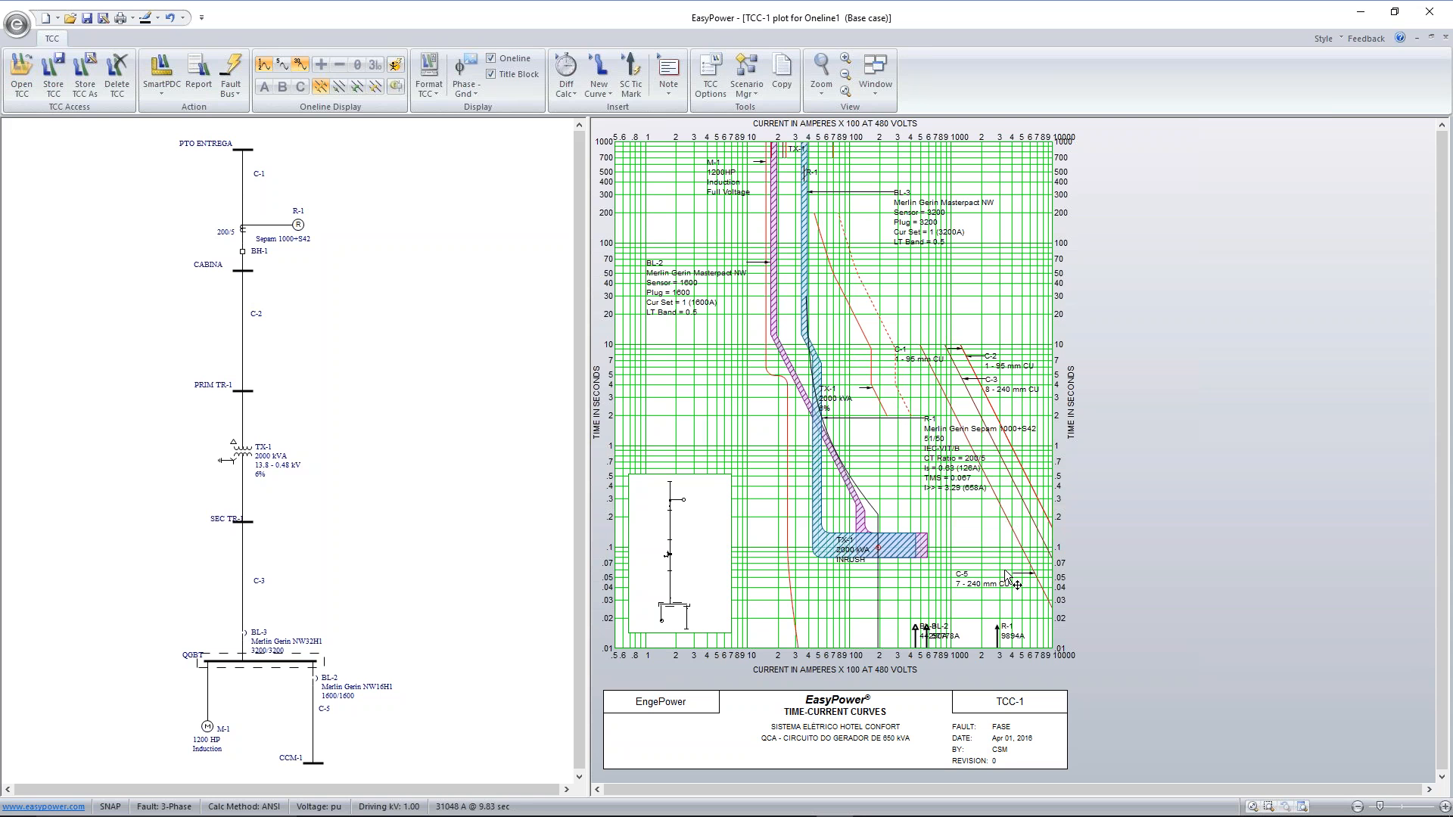
pyautogui.moveTo(907, 356); pyautogui.dragTo(965, 533)
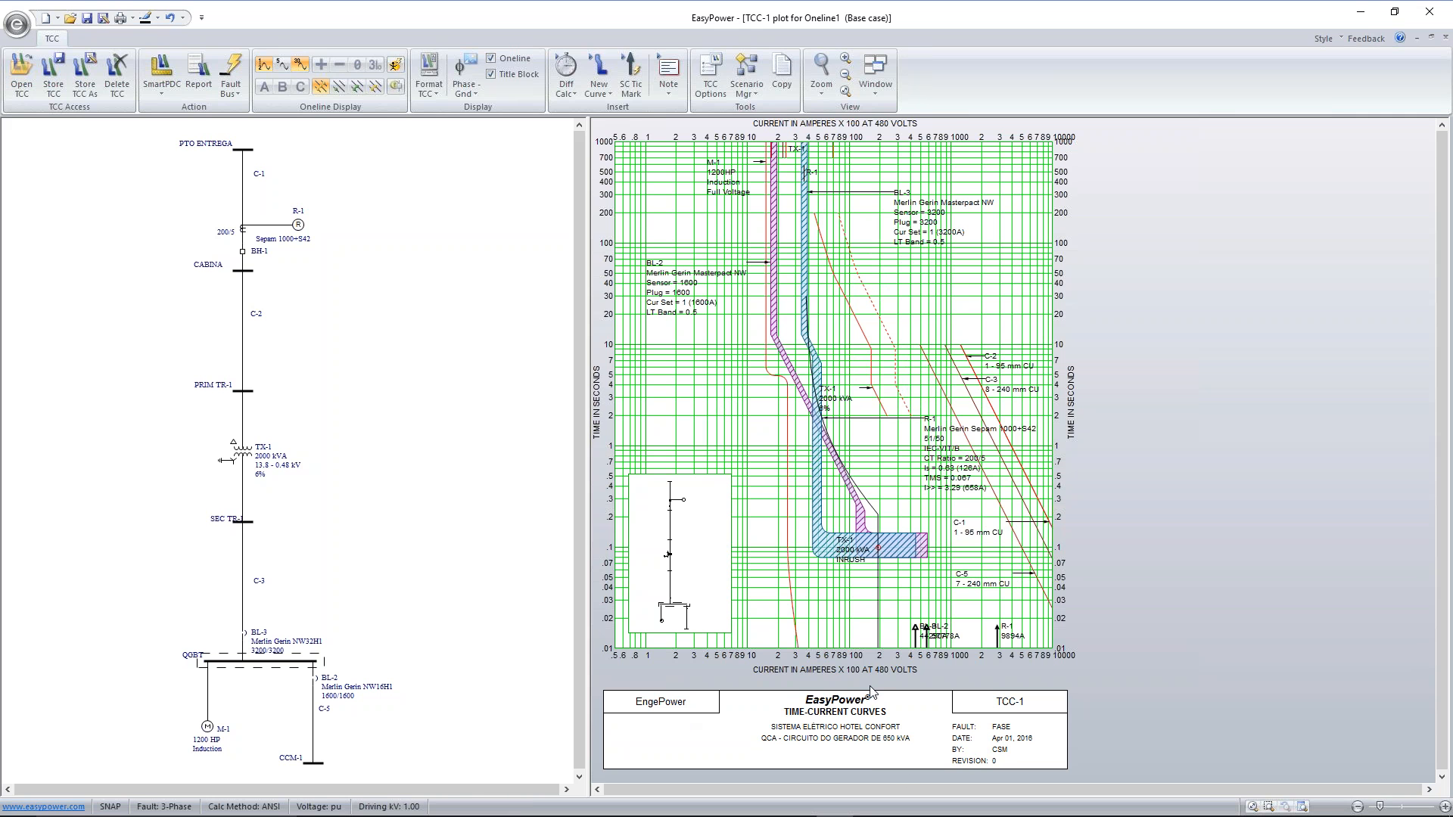
# Check the title block data, accept it as is, and hide the title block from the TCC plot
pyautogui.doubleClick(880, 731)
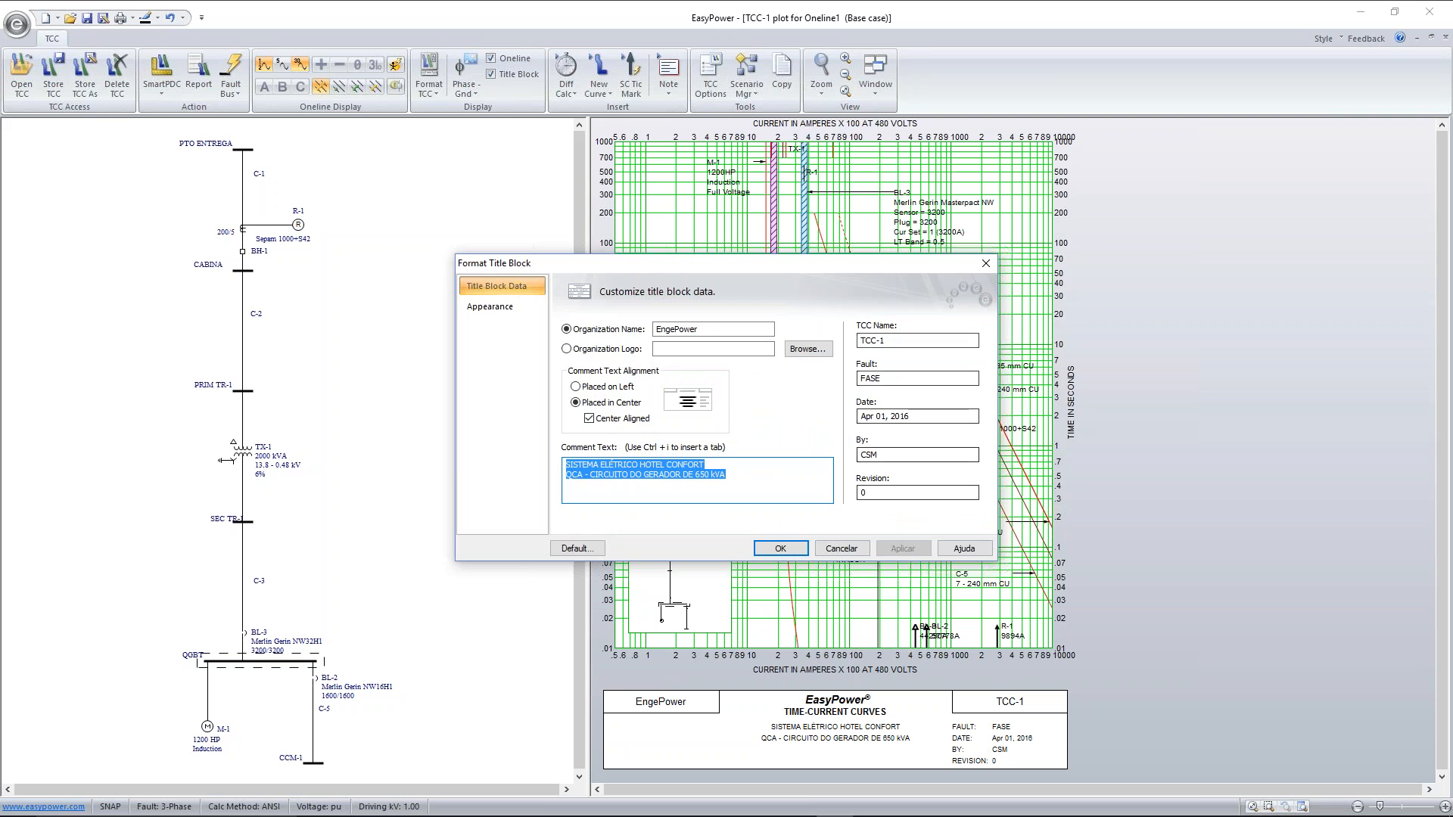
pyautogui.click(780, 548)
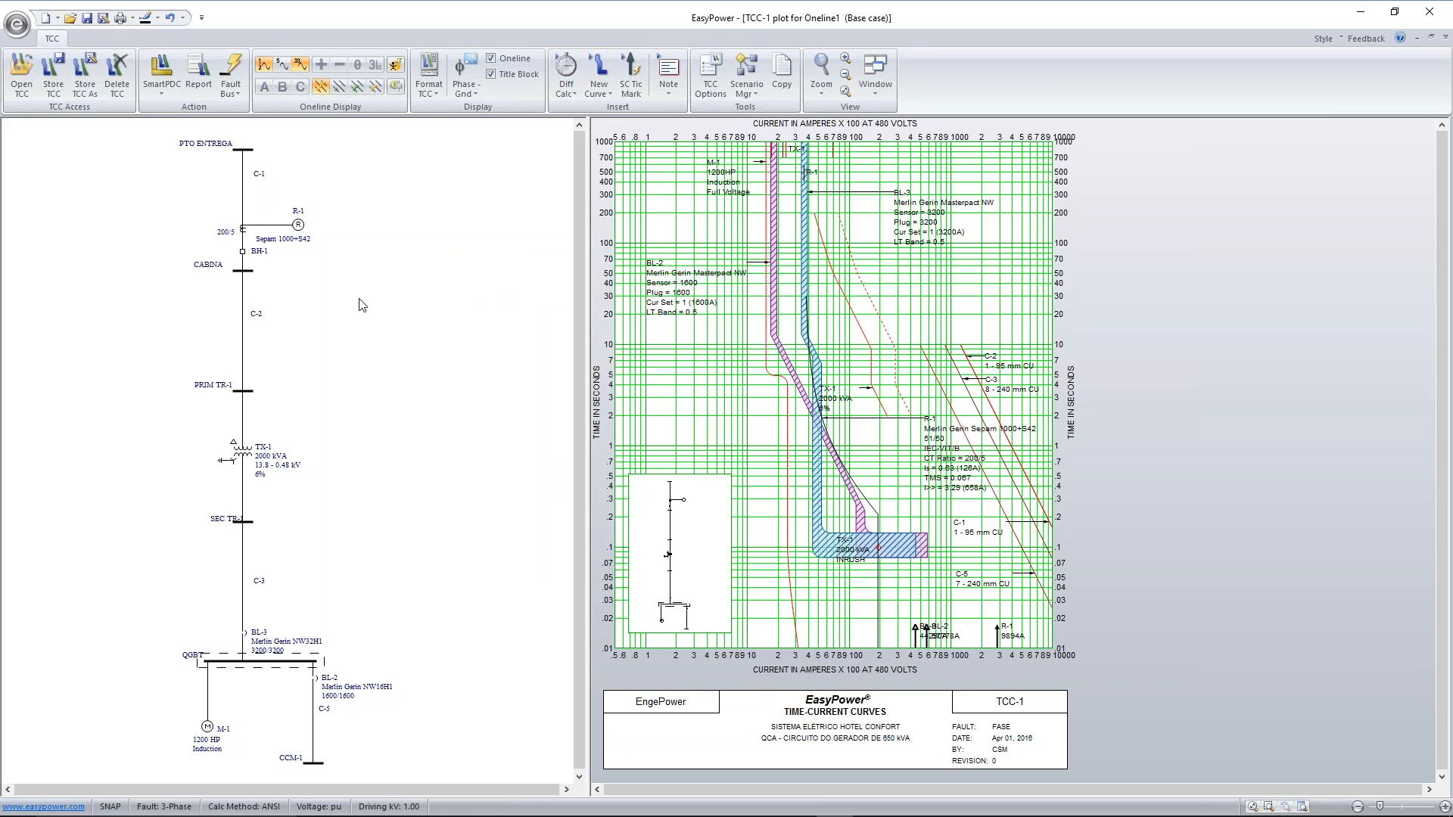
pyautogui.click(491, 74)
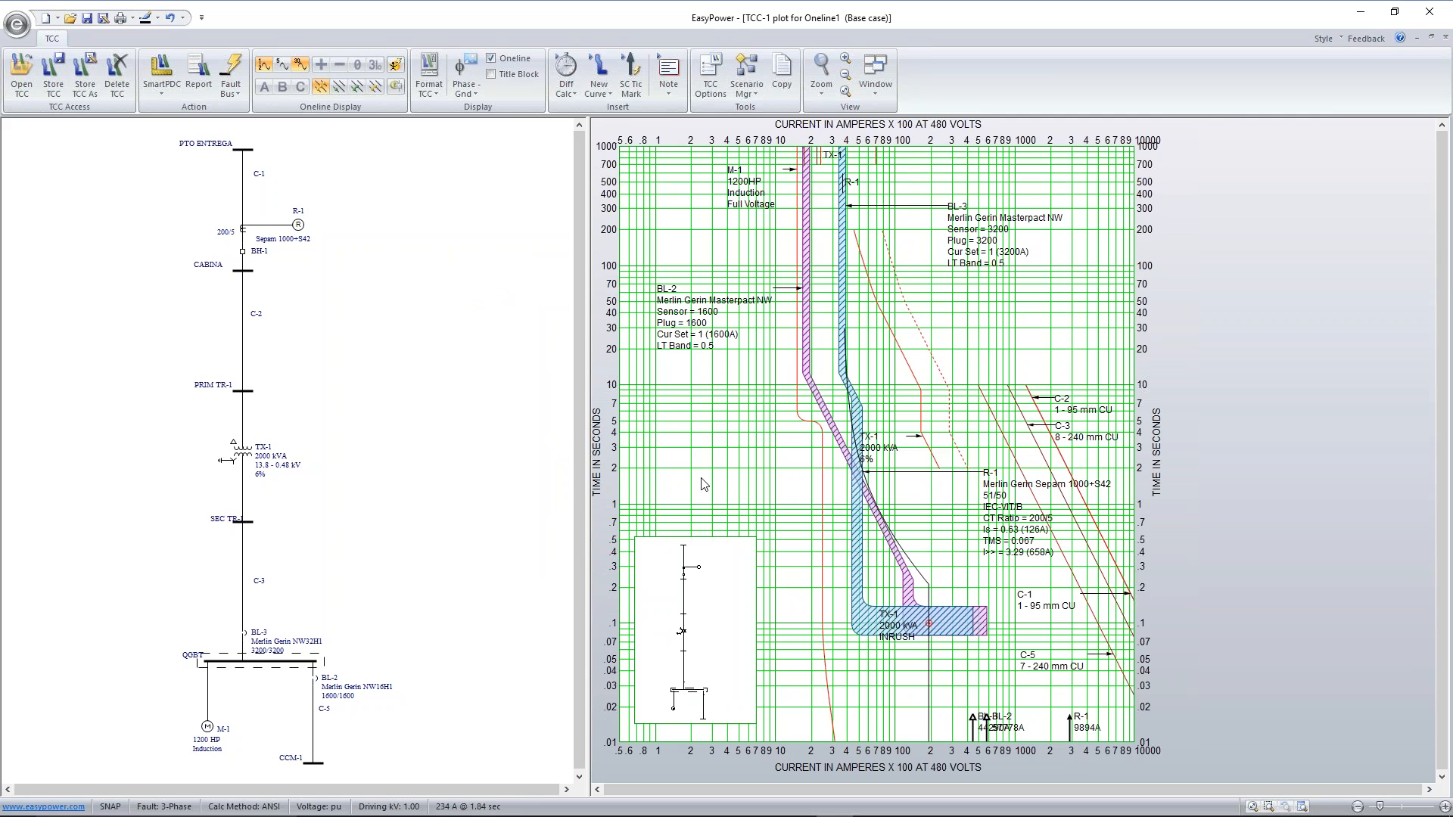
# Apply a three-phase fault at bus CCM-1 on the one-line beside the TCC plot
pyautogui.click(728, 565)
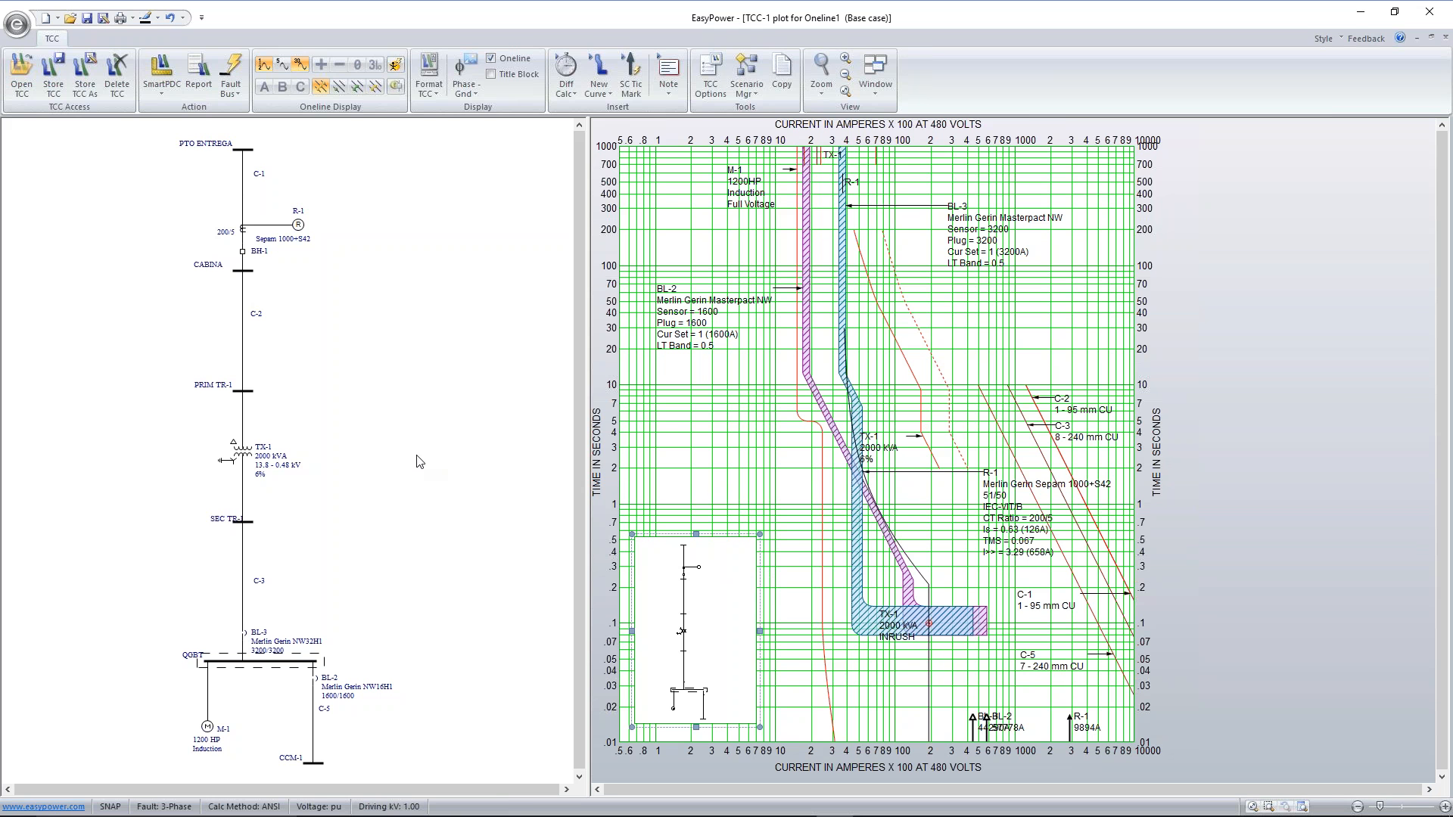
pyautogui.click(409, 404)
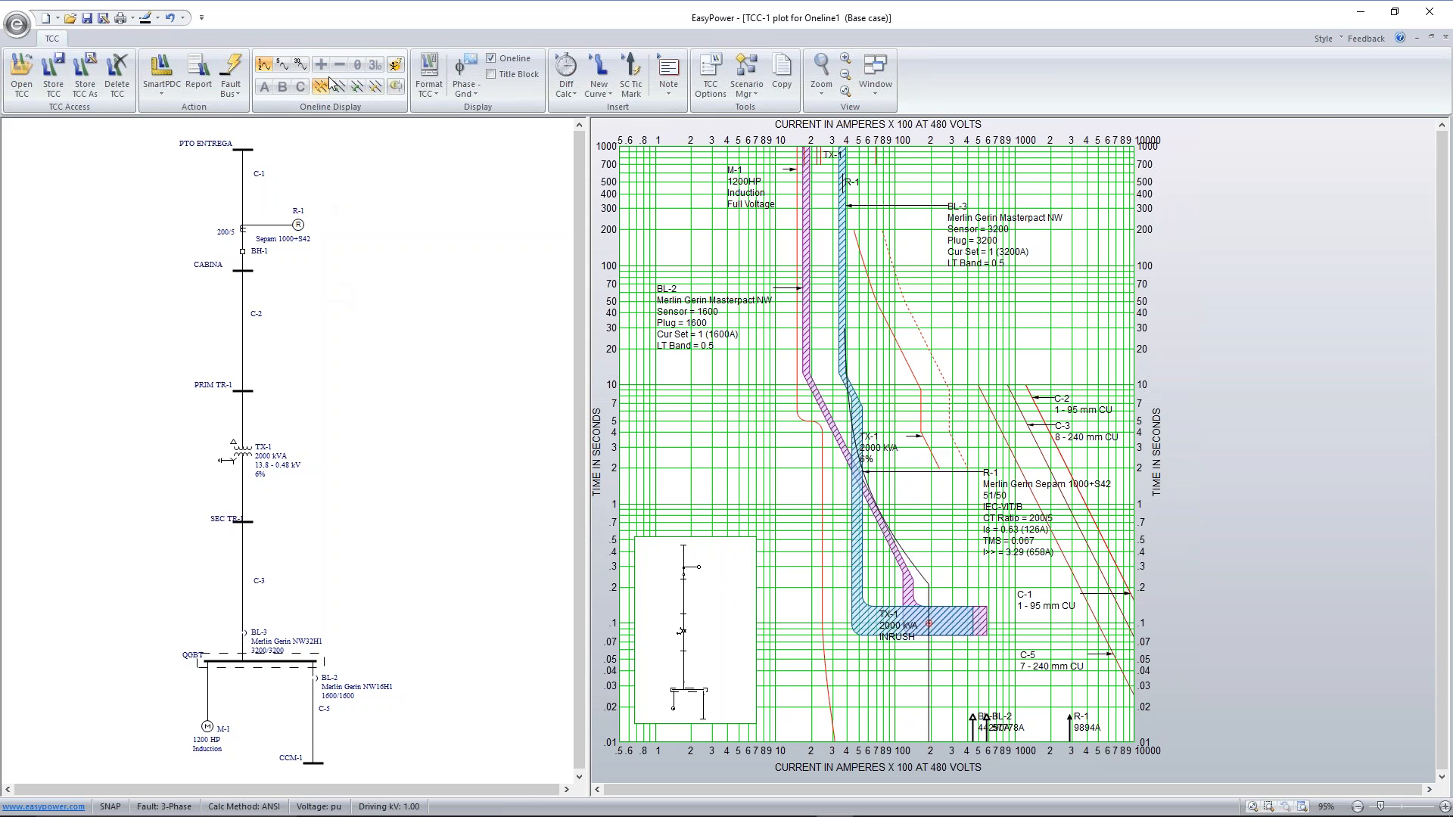
pyautogui.click(315, 763)
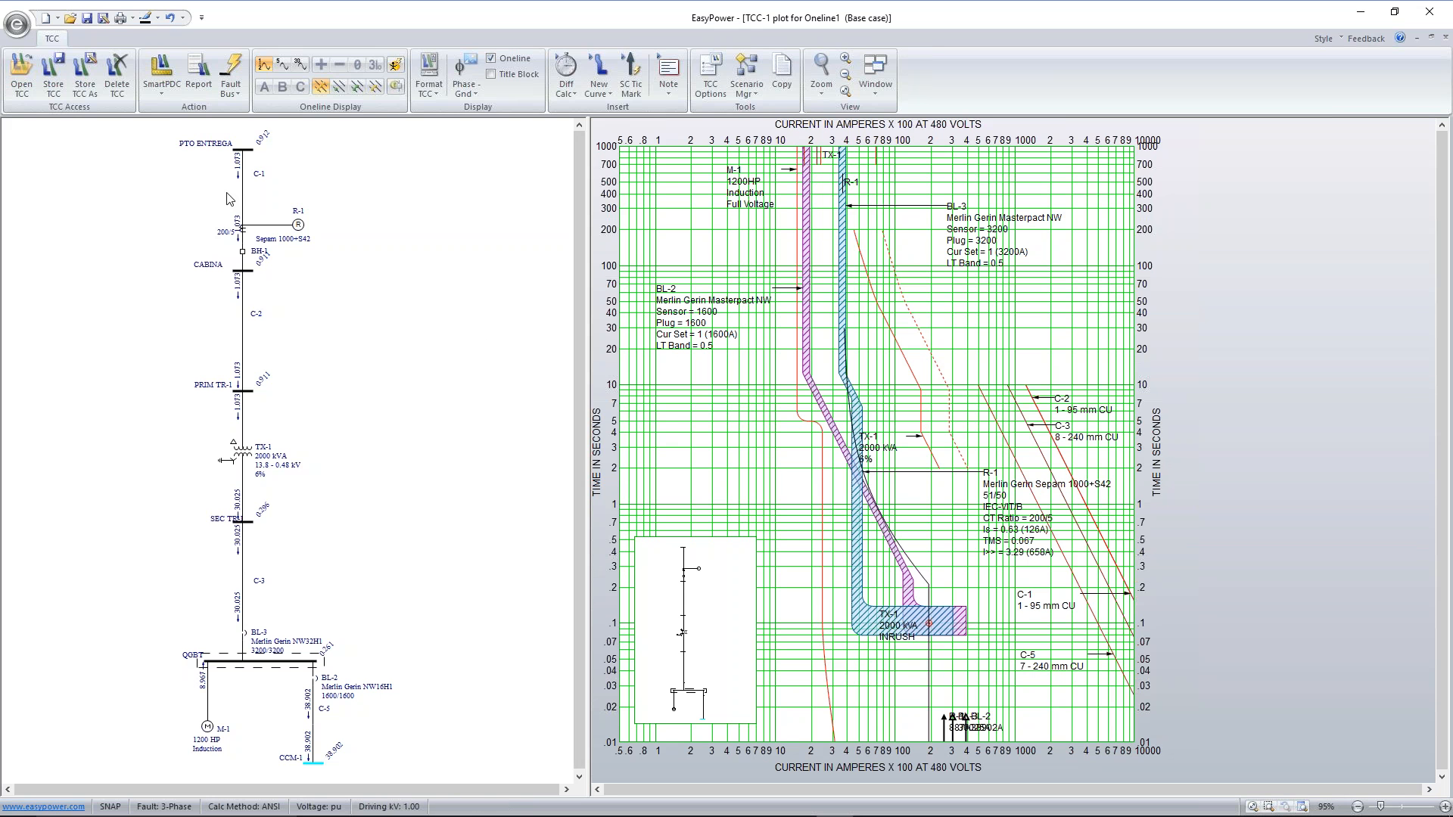
# Auto-coordinate the protective devices on the TCC plot, and apply a three-phase fault at all buses of the one-line
pyautogui.click(162, 92)
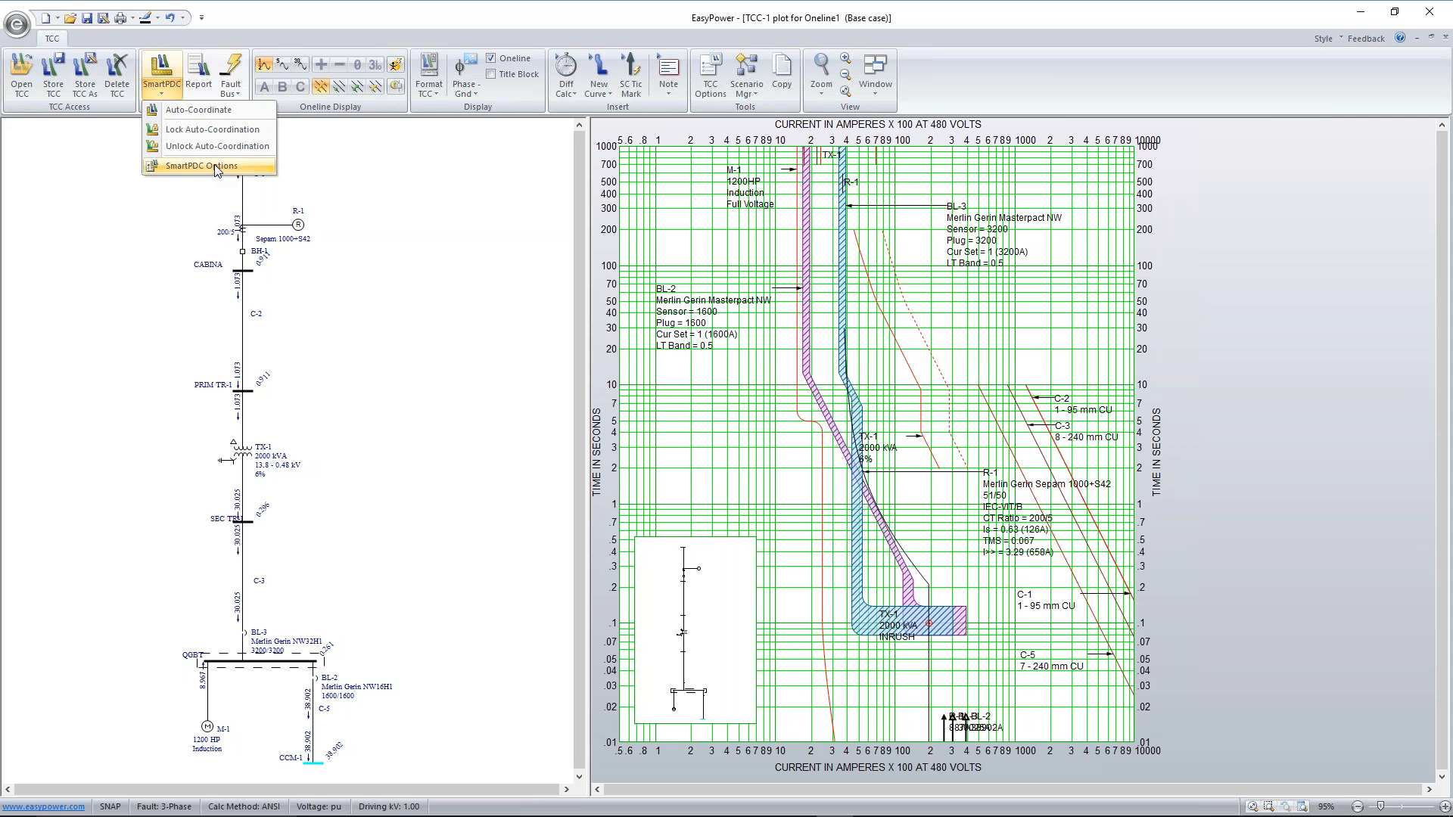
pyautogui.click(213, 111)
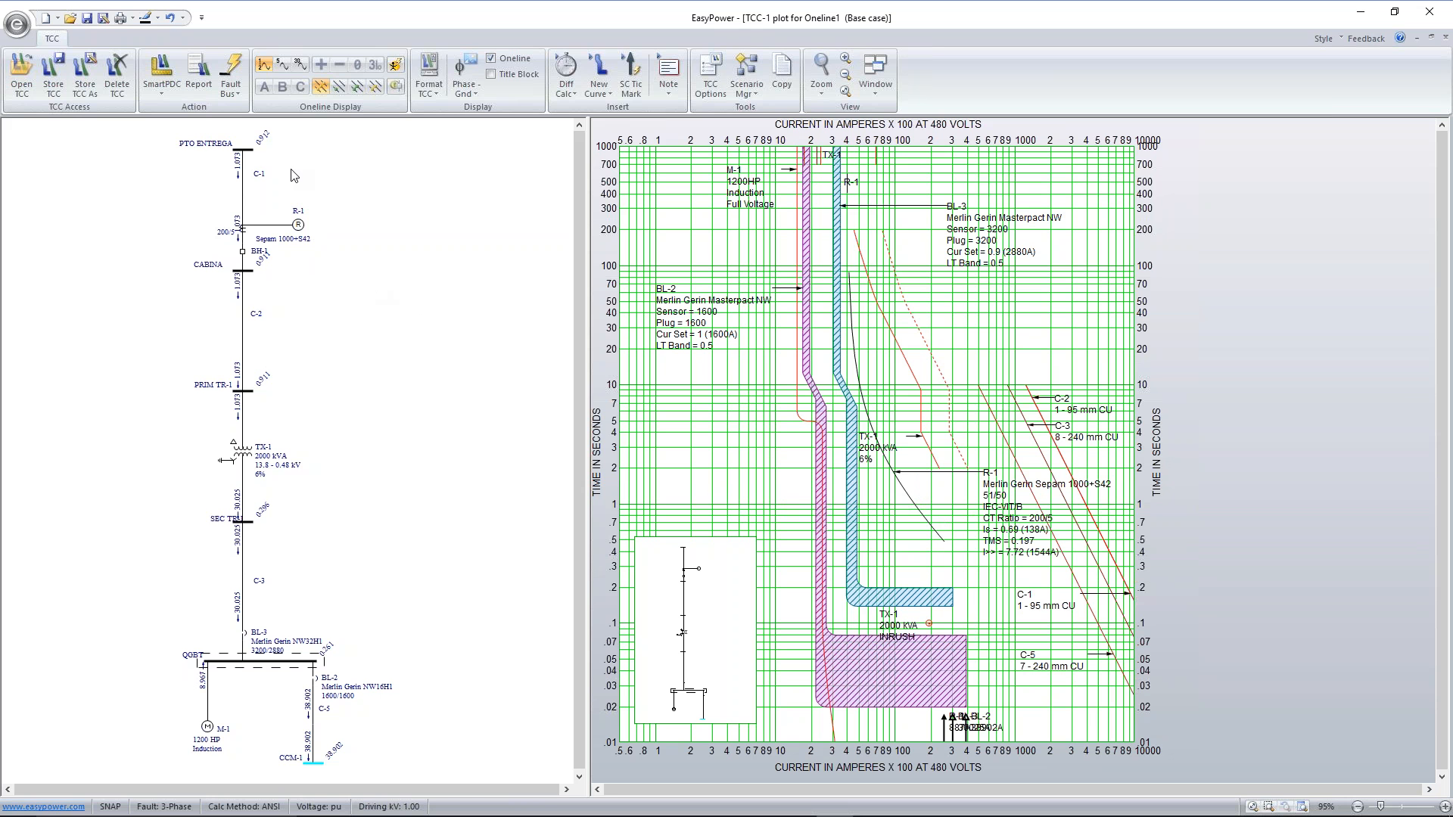
pyautogui.click(231, 69)
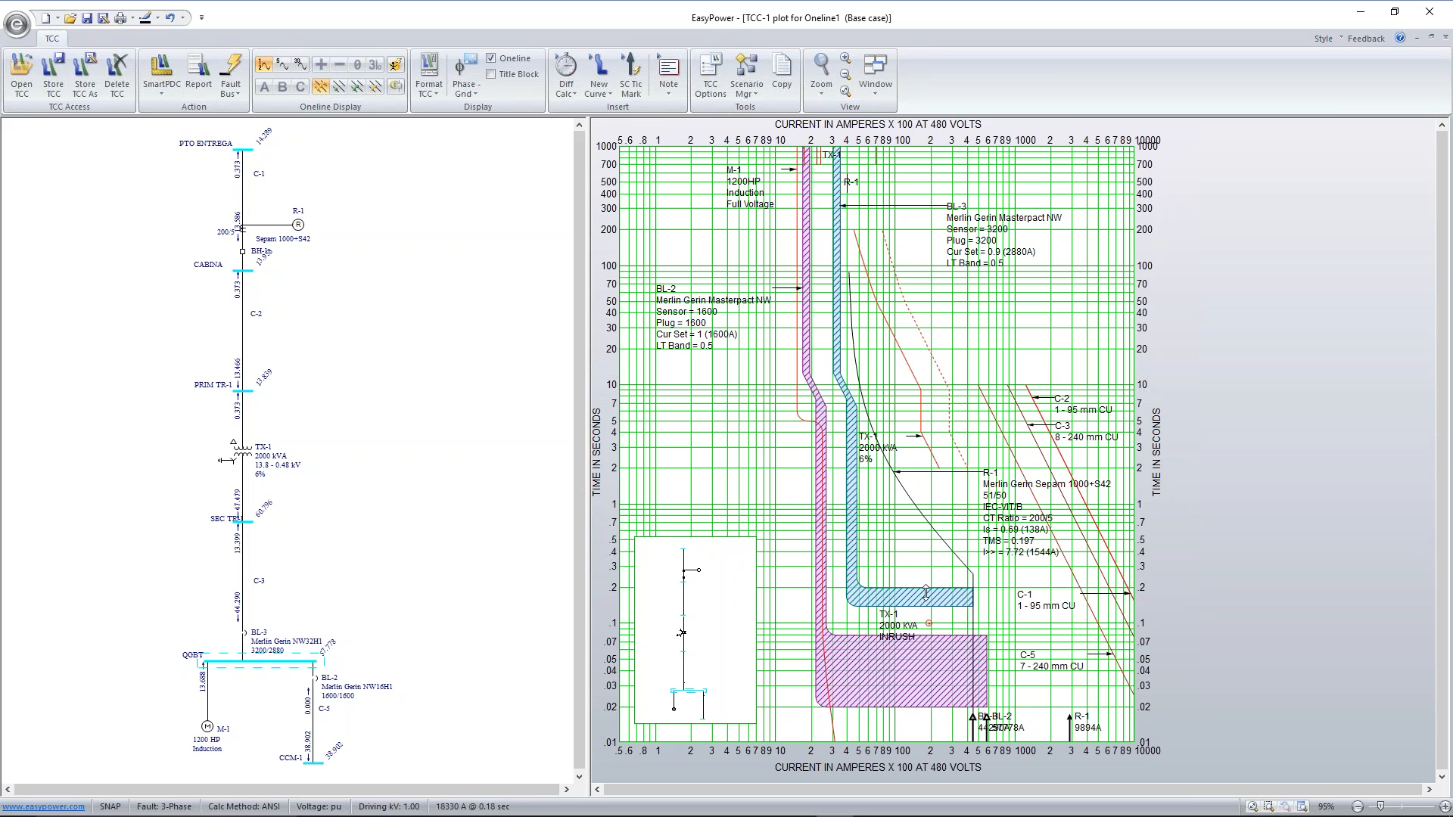
# For breaker BL-3, show the phase 30-cycle current tick instead of the momentary one and set TCC clipping to Use 30 Cycle Current
pyautogui.moveTo(929, 596)
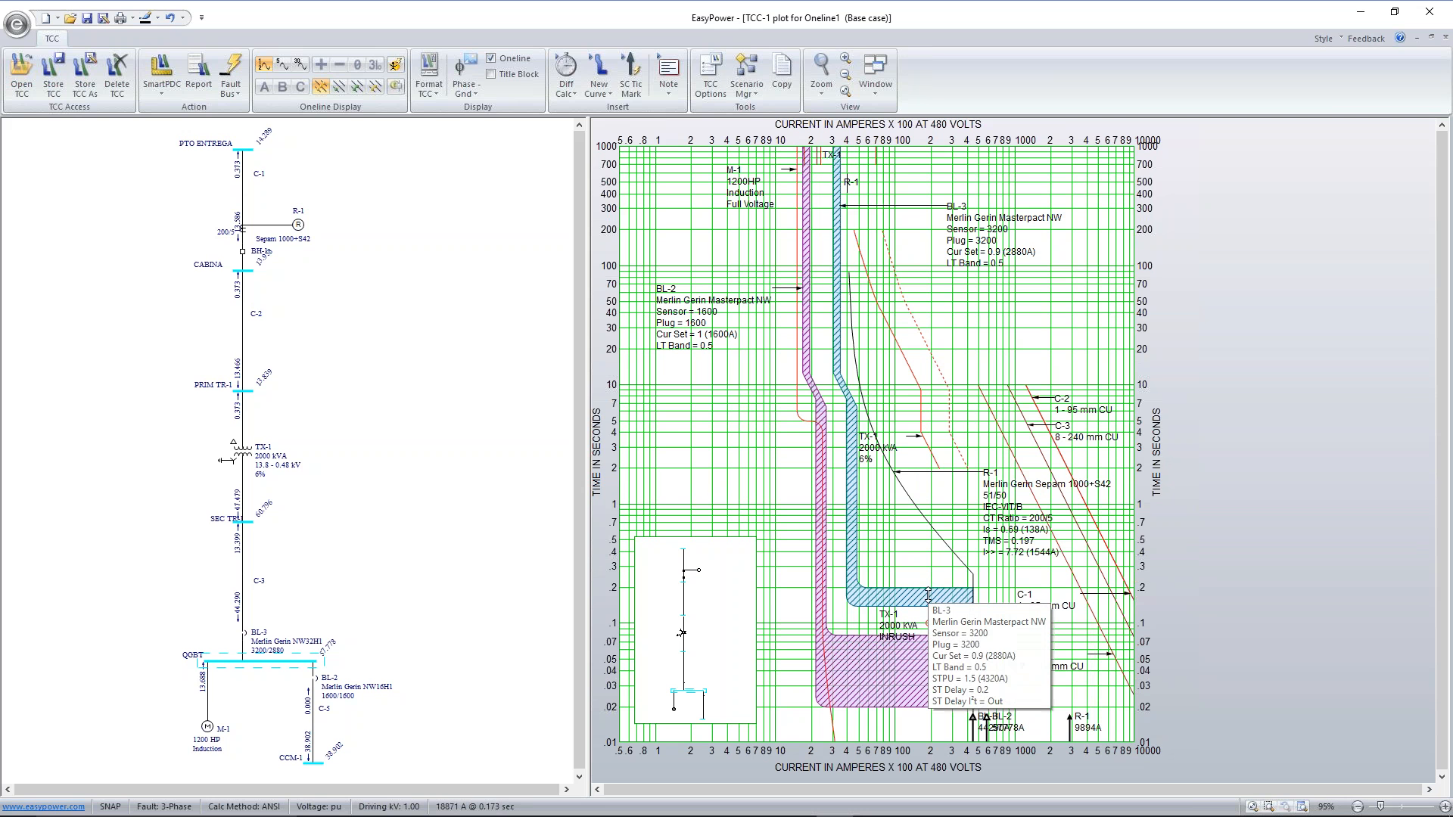
pyautogui.doubleClick(929, 596)
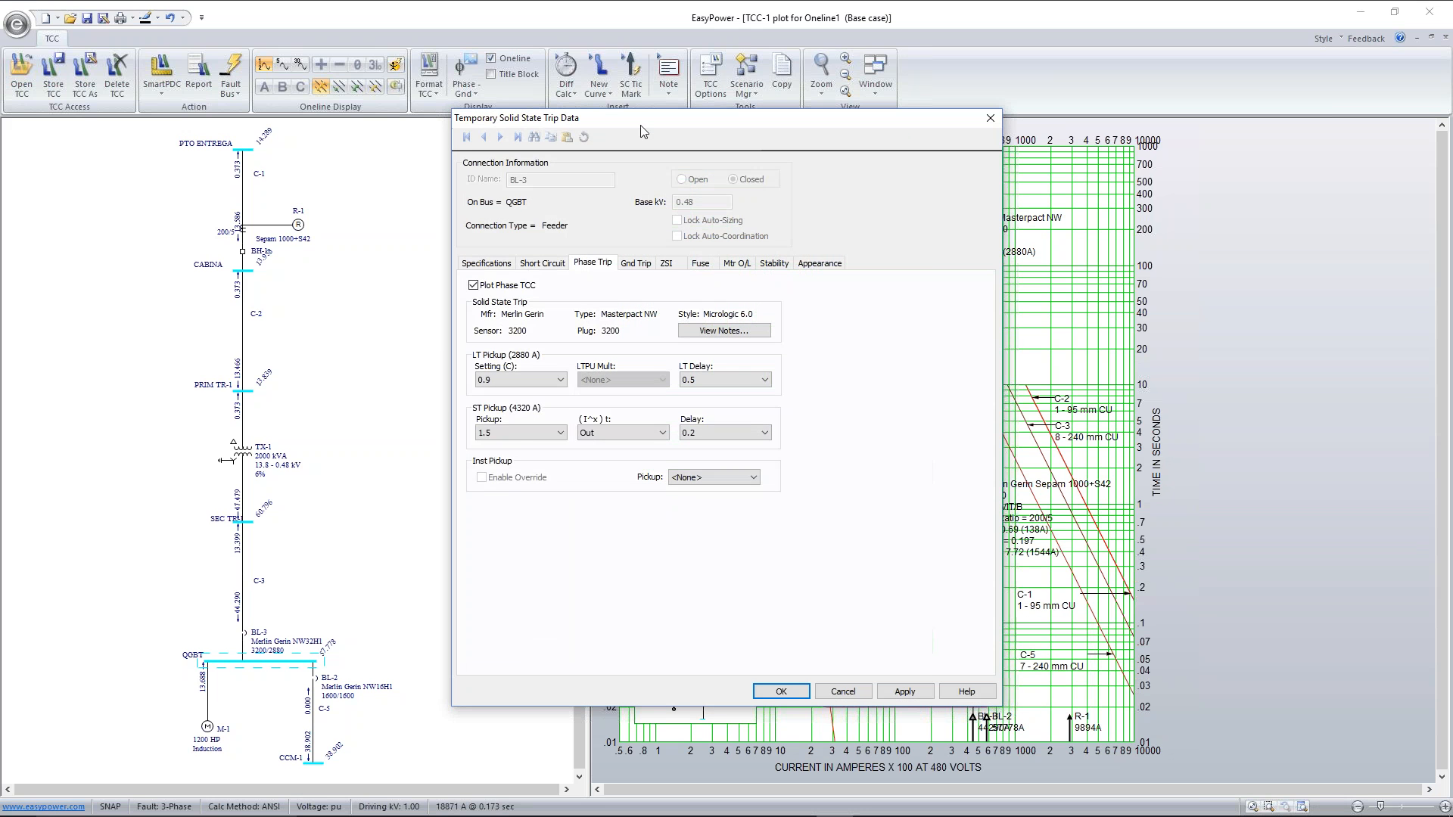
pyautogui.moveTo(639, 127); pyautogui.dragTo(317, 73)
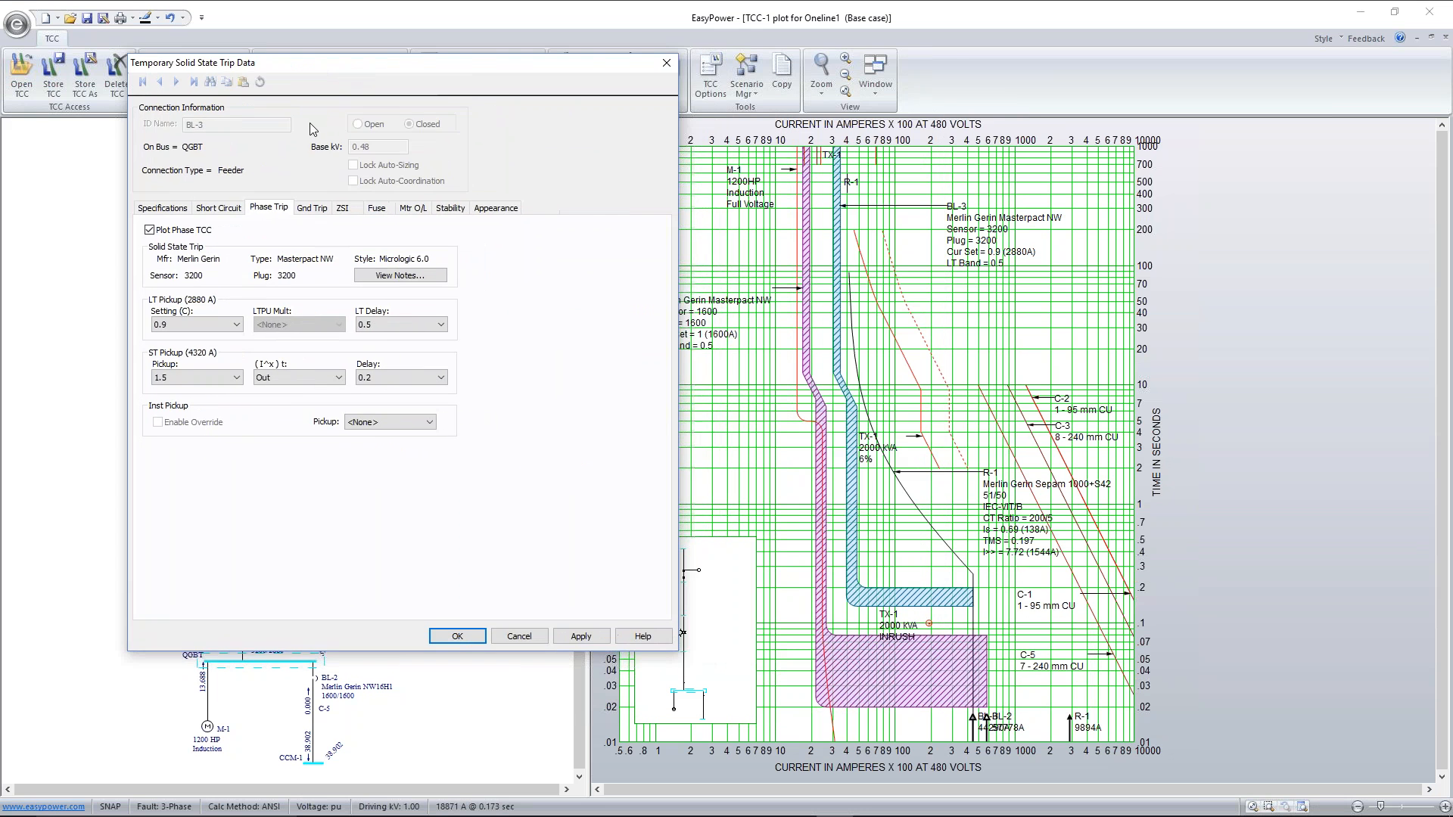
pyautogui.click(230, 211)
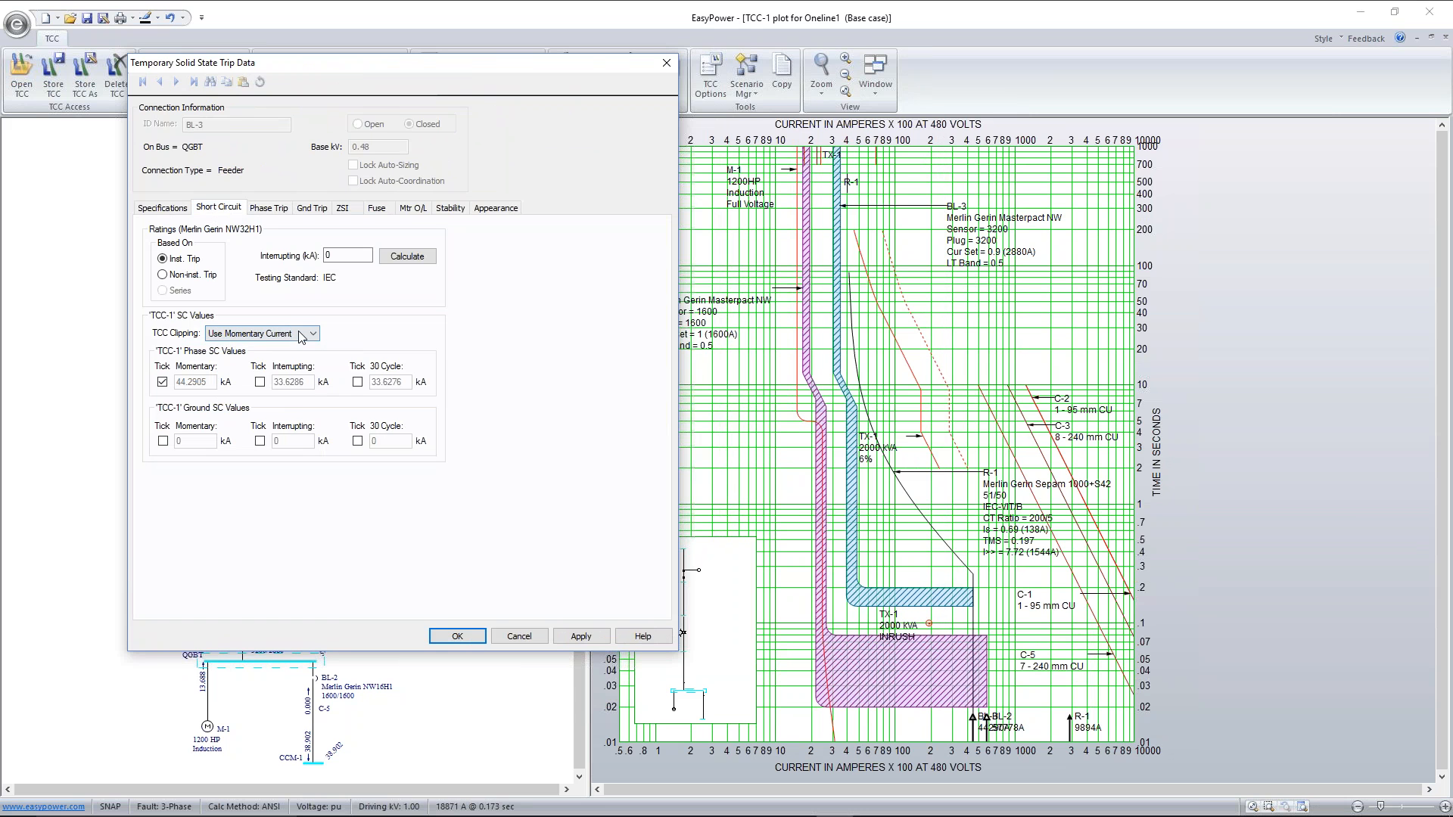
pyautogui.click(358, 382)
pyautogui.click(162, 383)
pyautogui.click(264, 336)
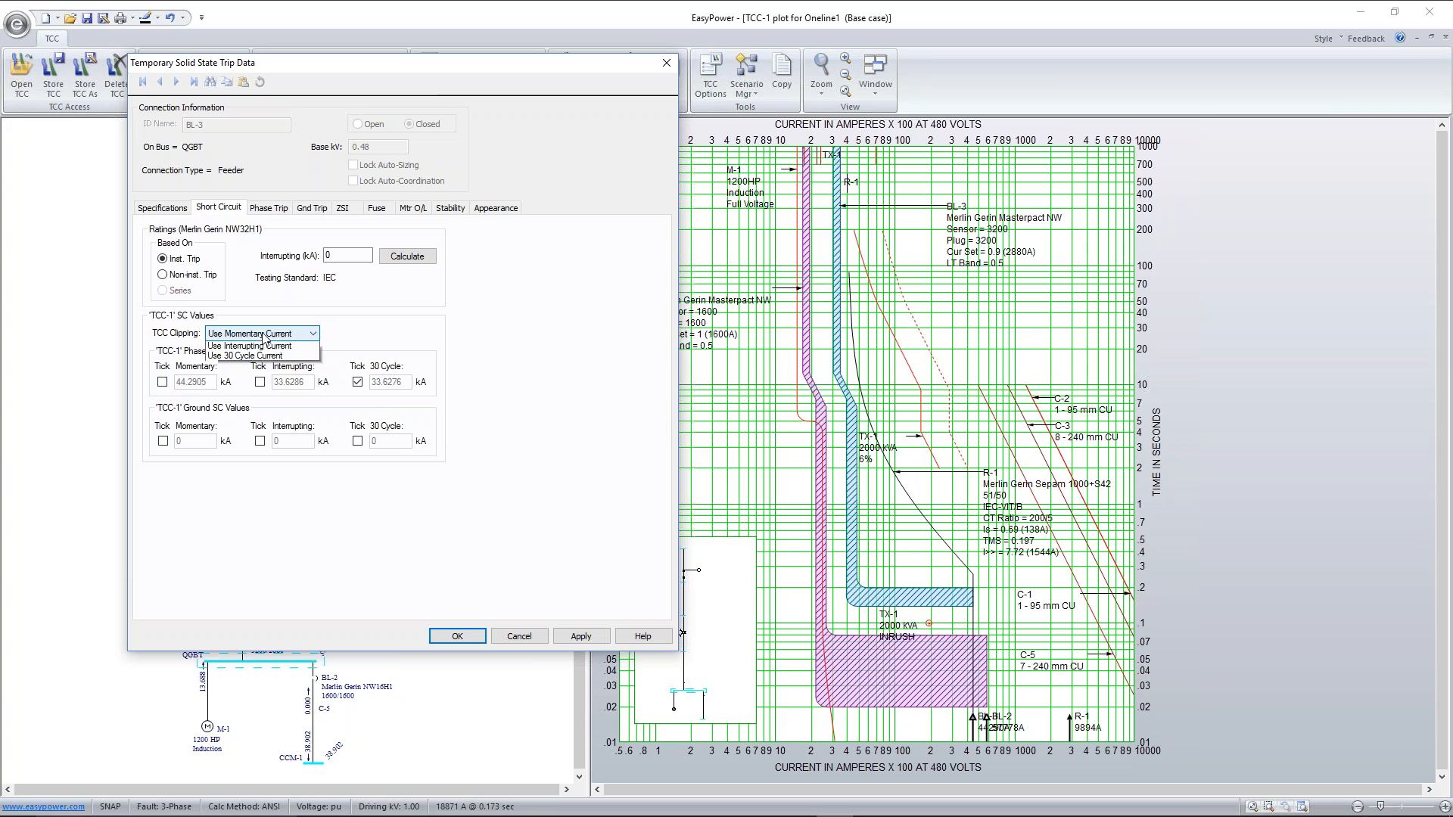
pyautogui.click(275, 377)
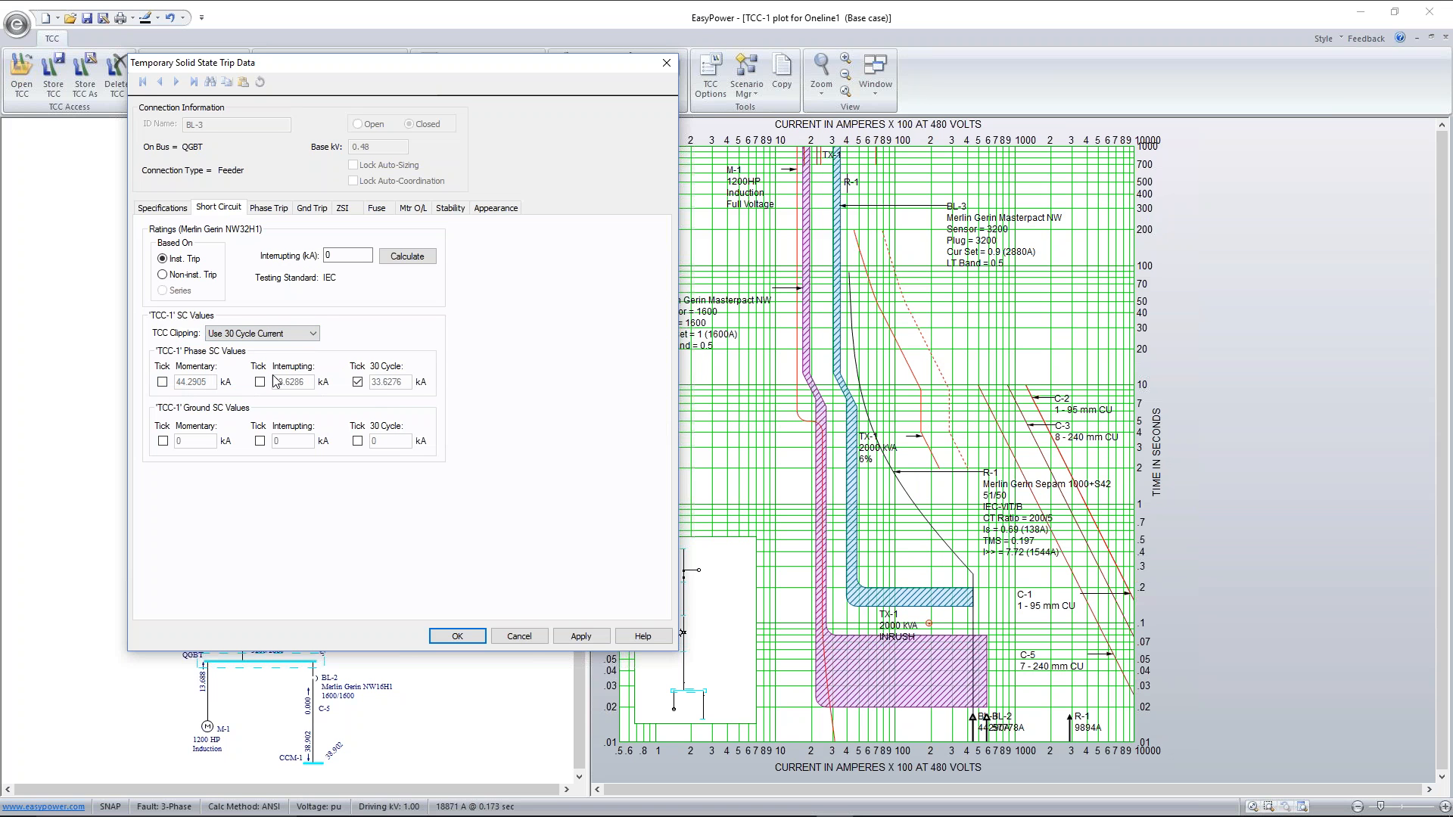
pyautogui.click(592, 639)
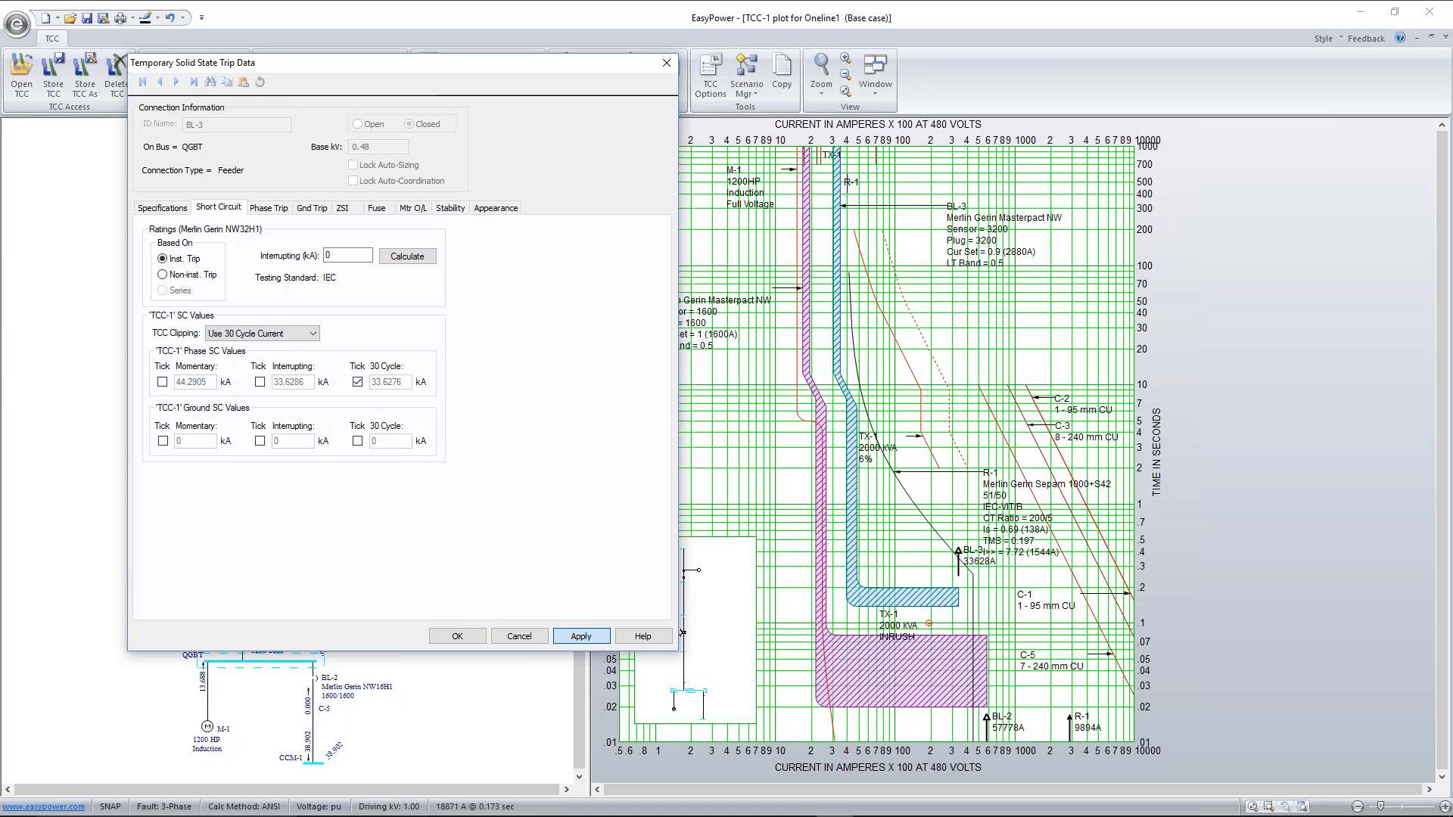
pyautogui.click(464, 635)
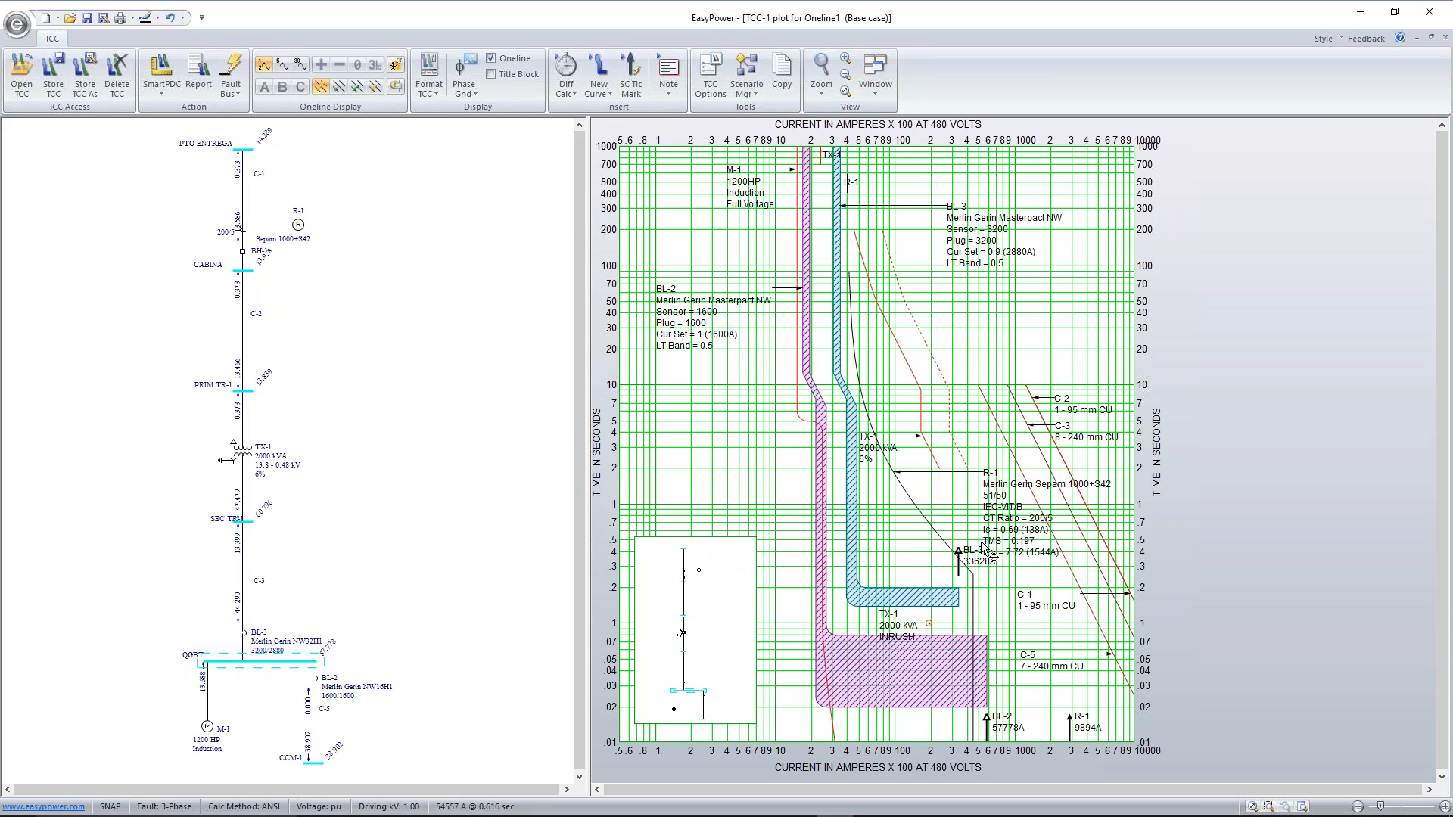
# Insert a time-difference calculation between the BL-3 and R-1 curves at BL-3's 30-cycle fault current, and examine its details
pyautogui.click(937, 593)
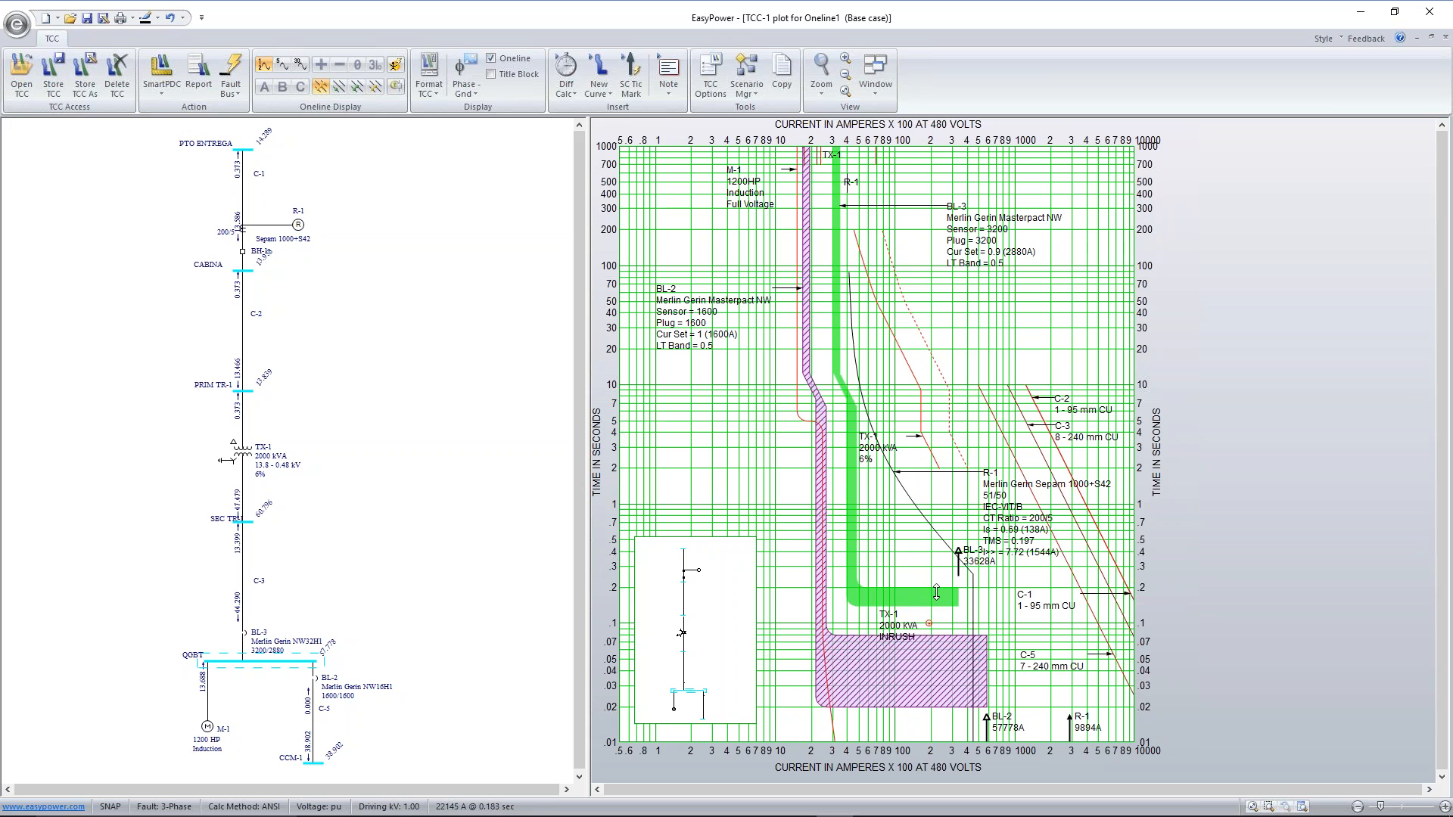
pyautogui.click(911, 499)
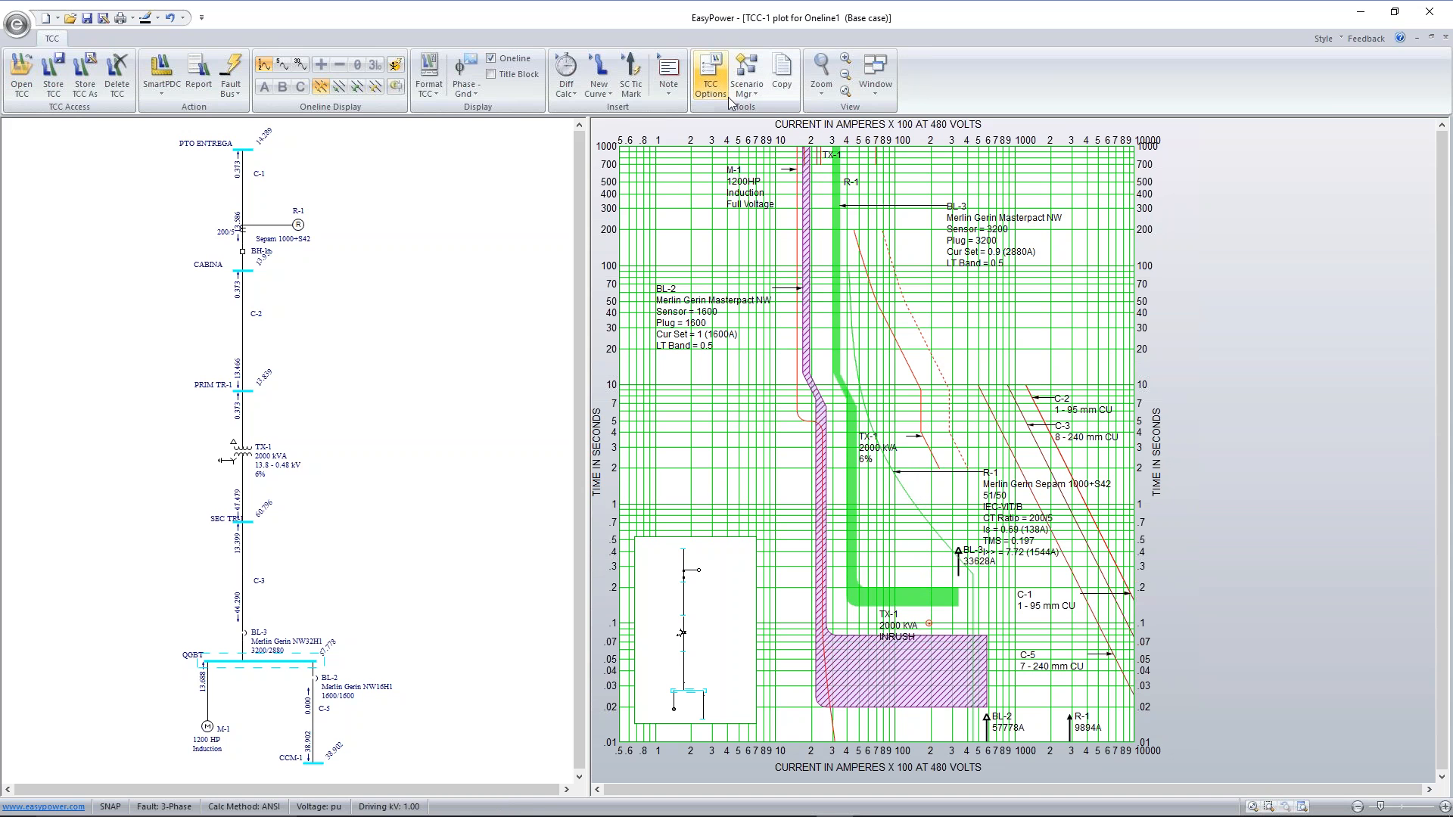
pyautogui.click(567, 72)
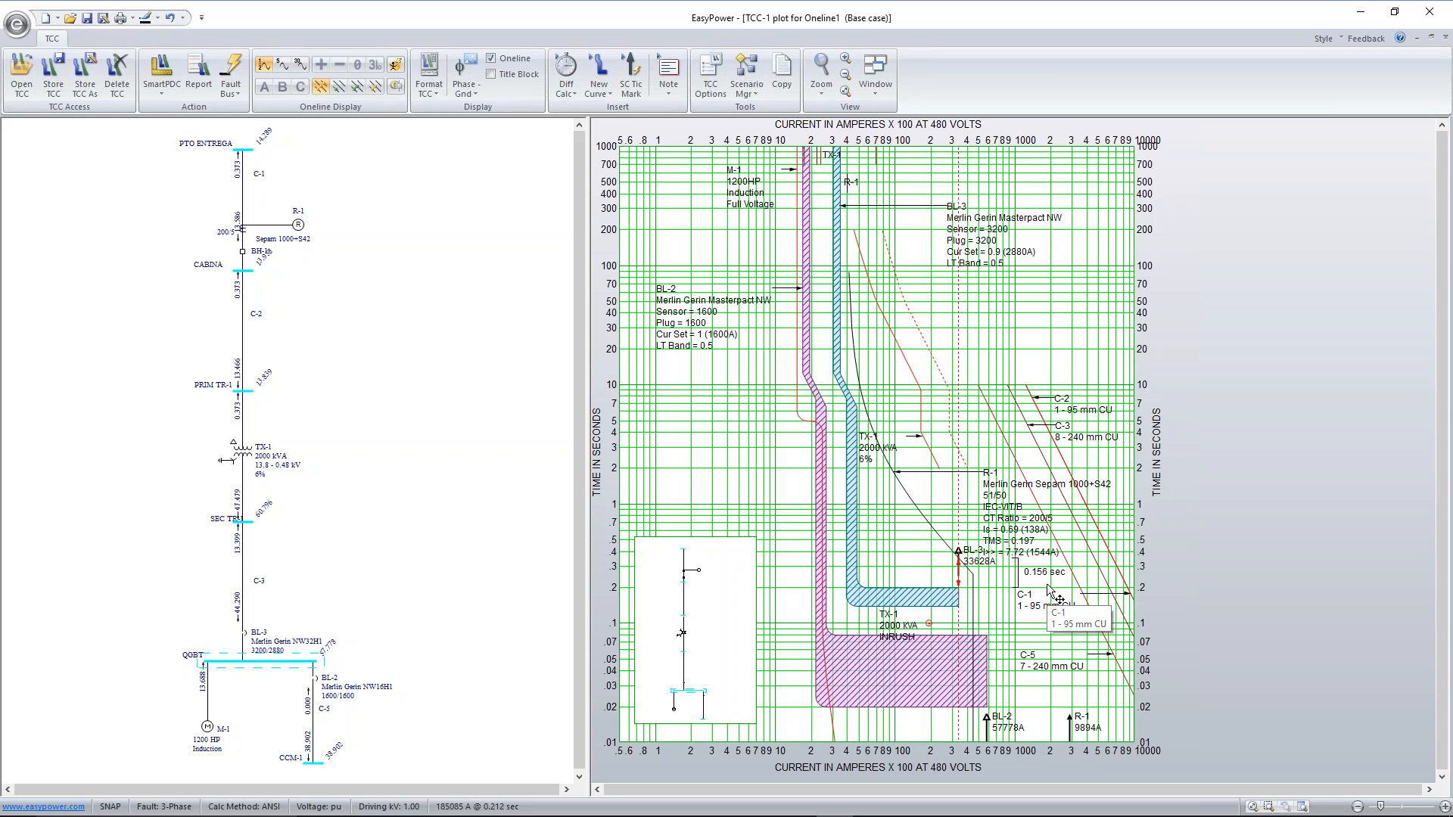
pyautogui.moveTo(945, 596)
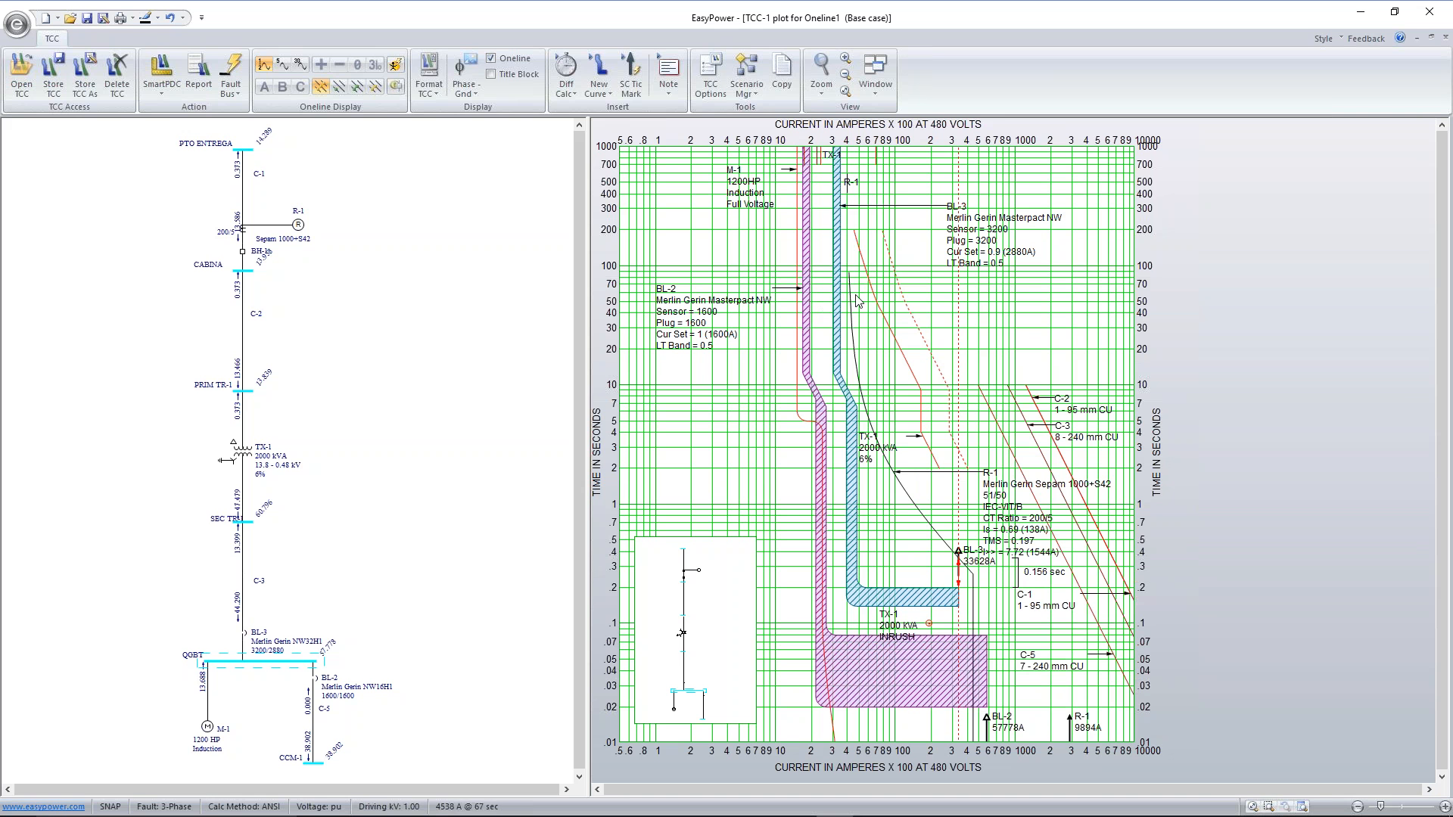
pyautogui.moveTo(955, 548)
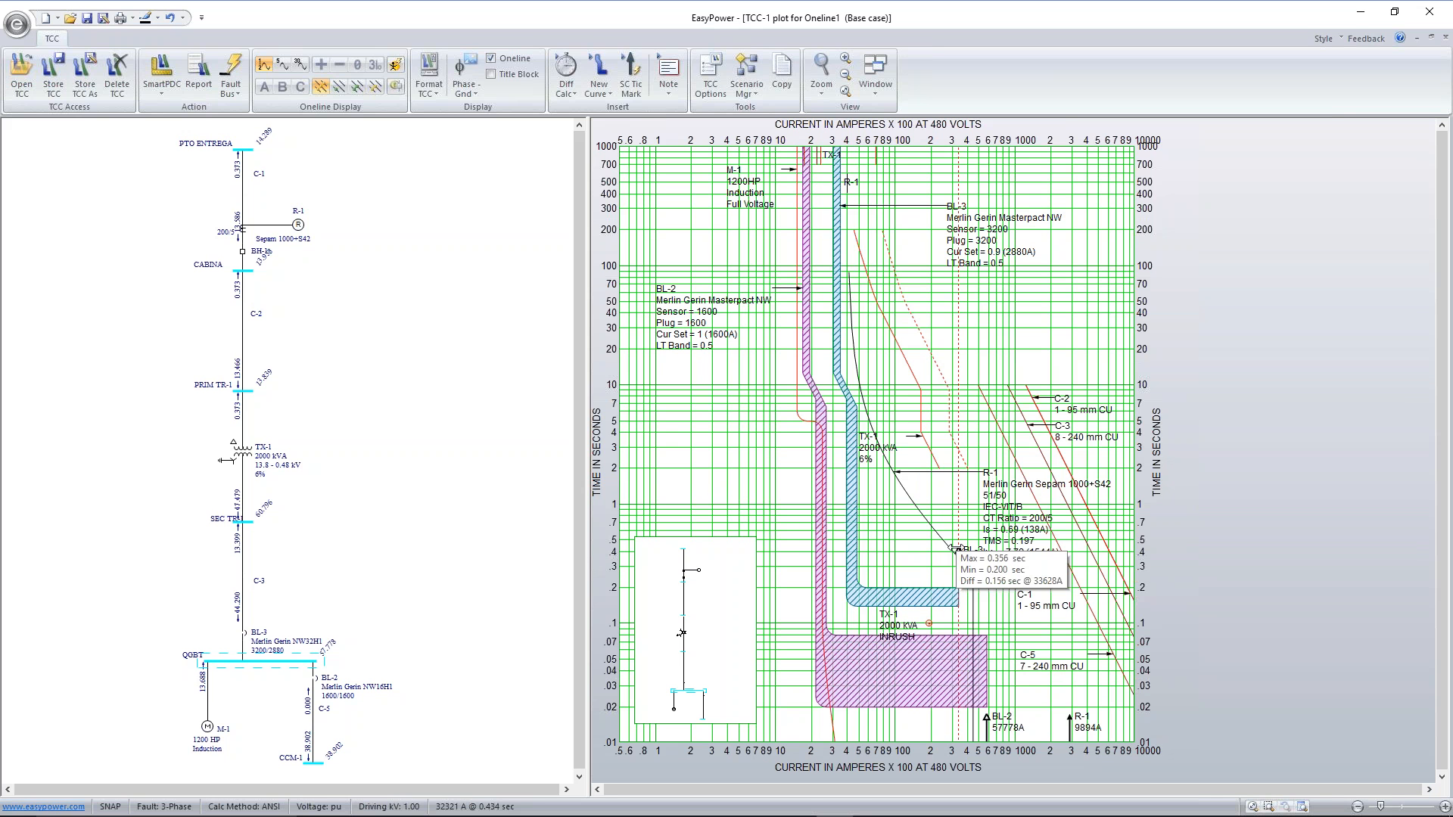
pyautogui.click(954, 547)
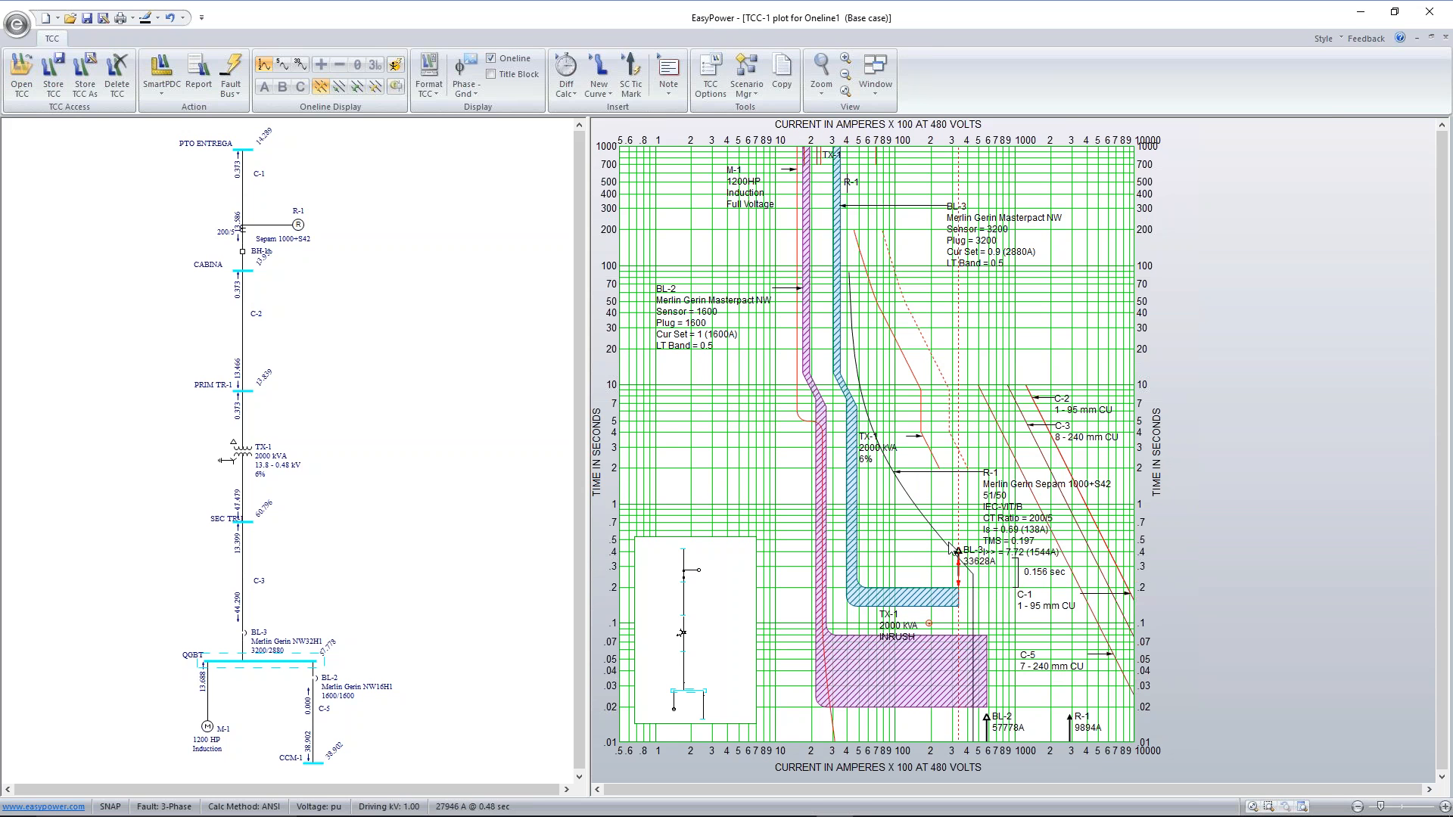
pyautogui.moveTo(942, 538)
pyautogui.moveTo(957, 571)
# Clear the fault results from the one-line, and move bus QGBT with its downstream equipment closer to bus SEC TR-1
pyautogui.rightClick(317, 330)
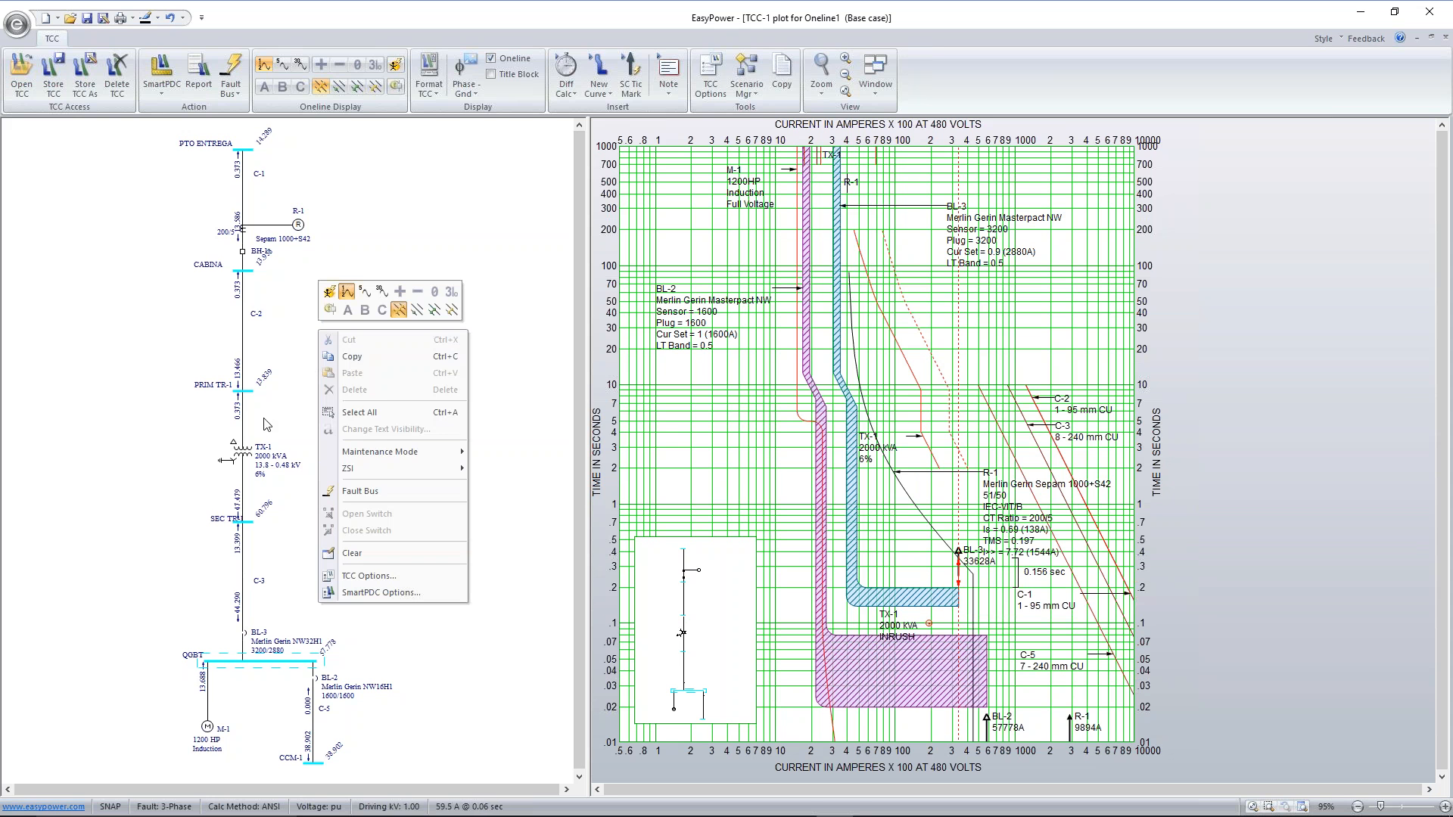
pyautogui.click(383, 553)
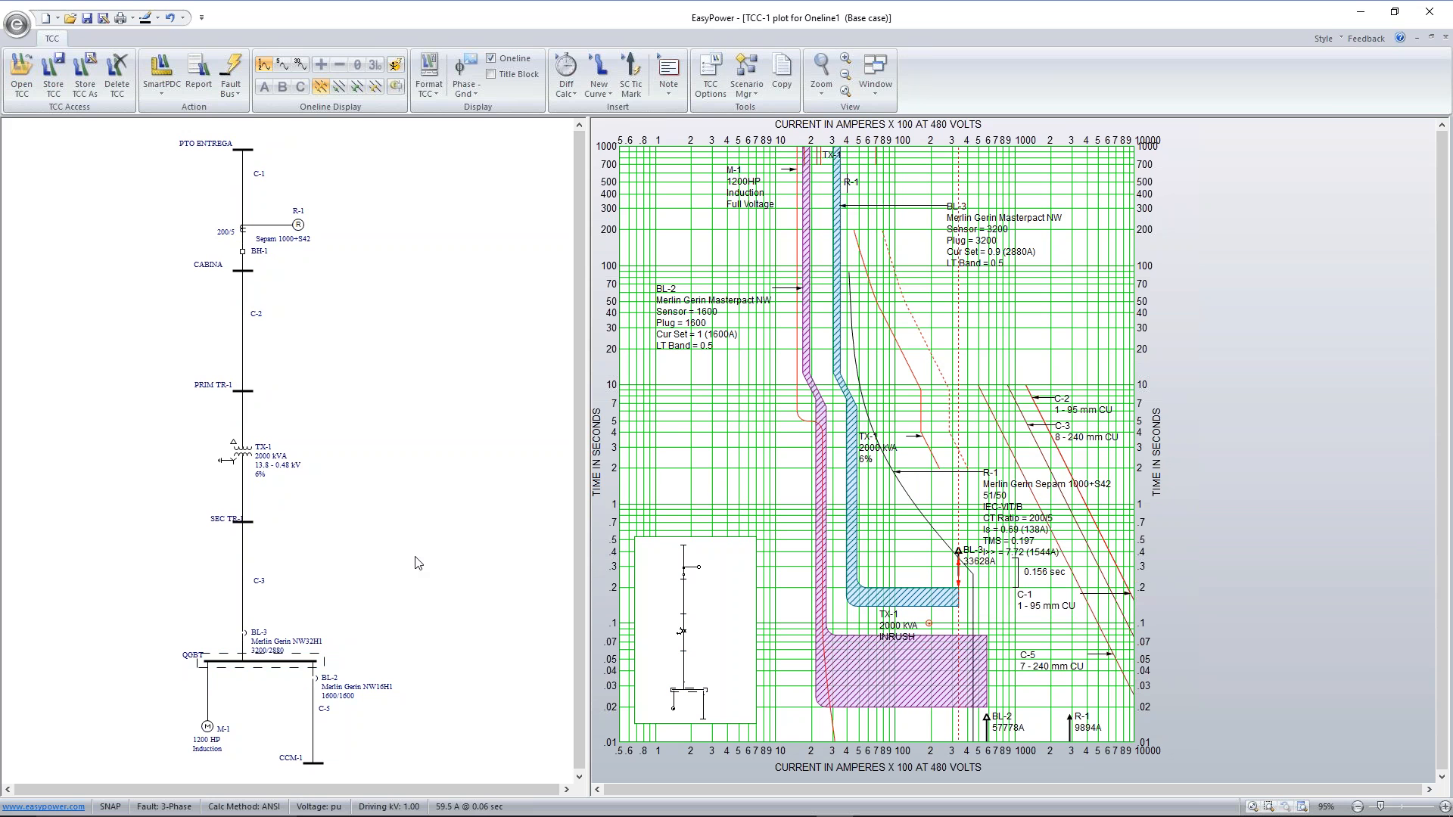
pyautogui.moveTo(167, 600); pyautogui.dragTo(382, 779)
pyautogui.moveTo(274, 679); pyautogui.dragTo(264, 619)
pyautogui.click(260, 584)
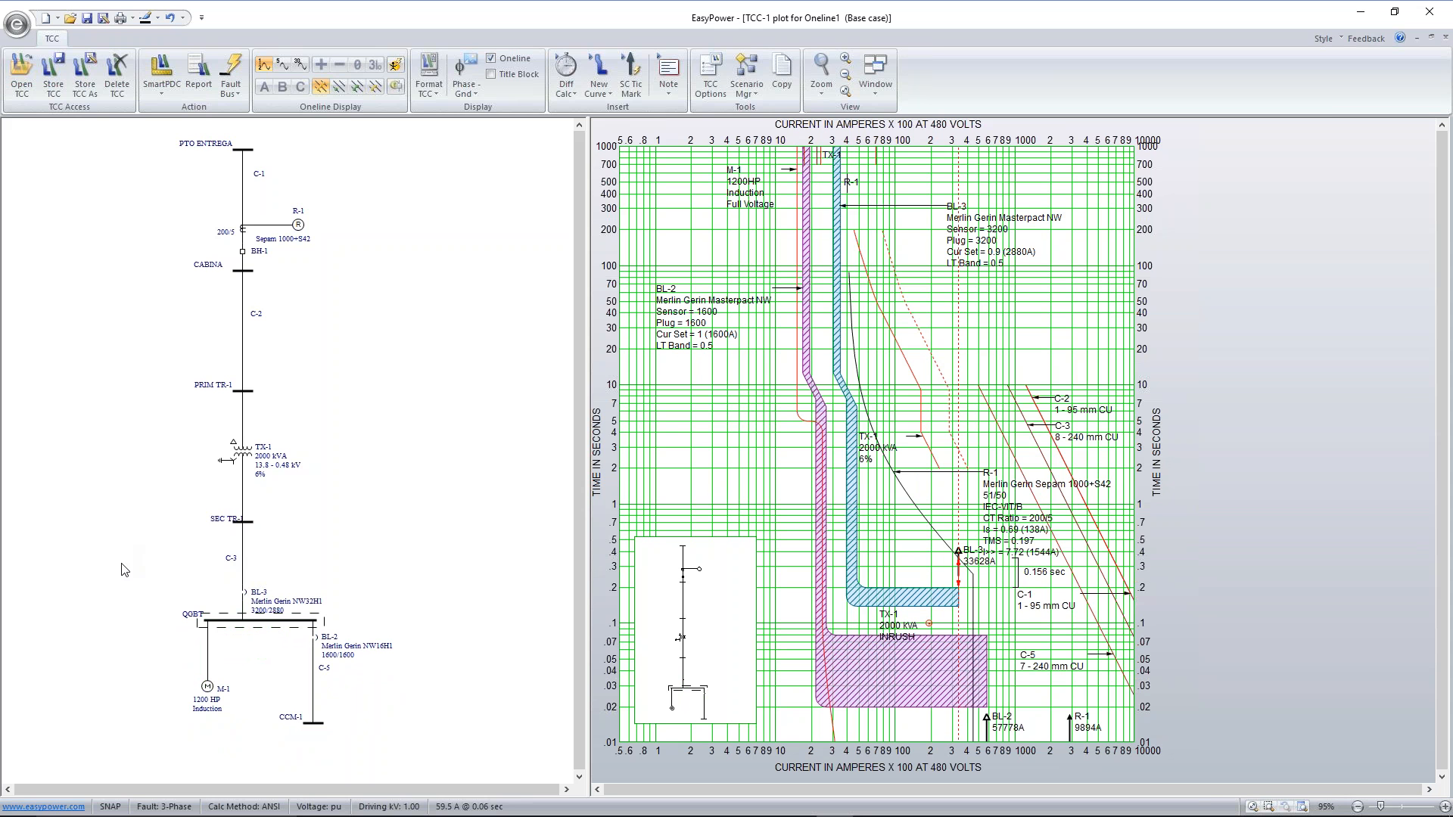
pyautogui.moveTo(231, 564); pyautogui.dragTo(353, 709)
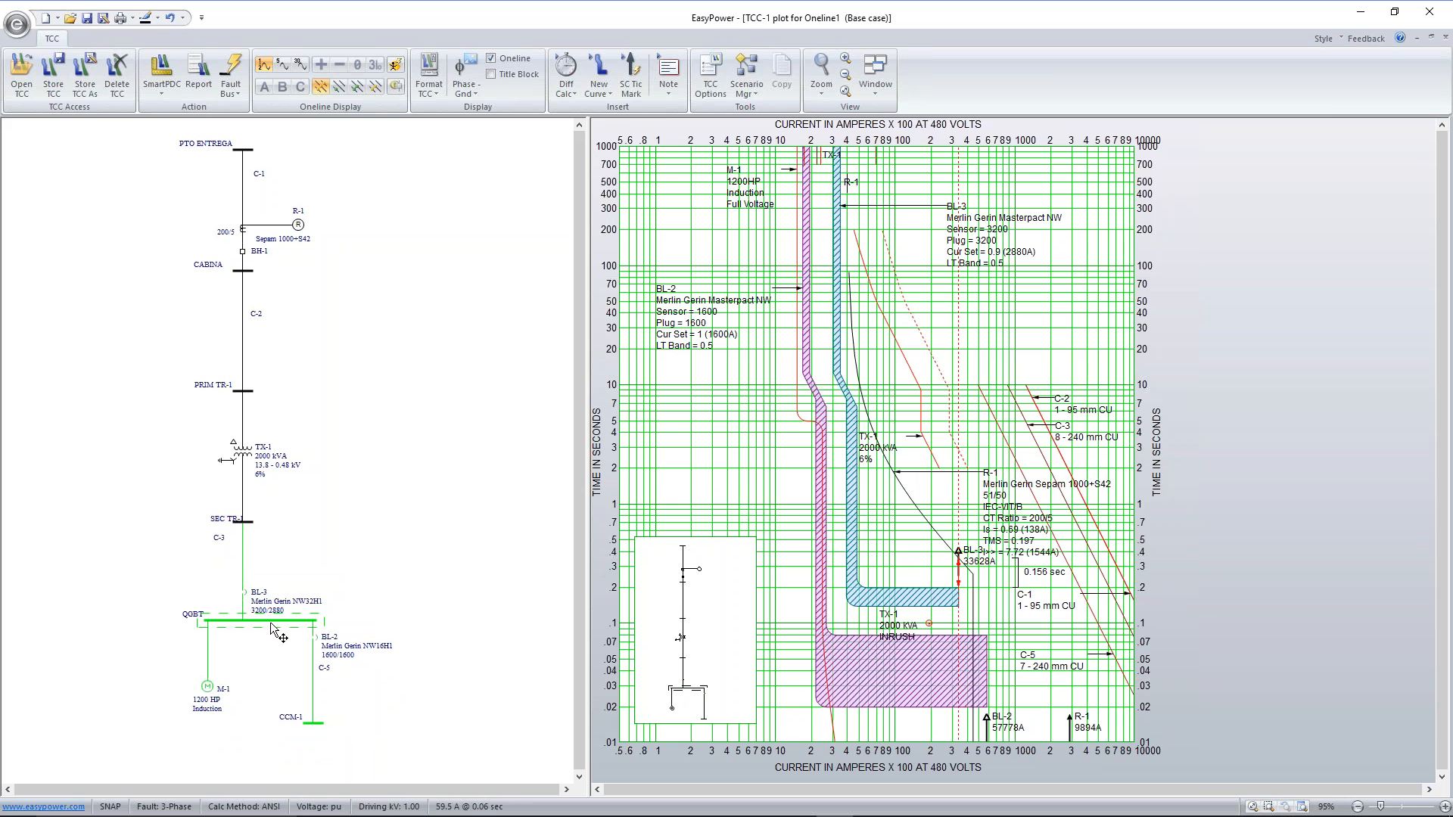
pyautogui.moveTo(270, 618); pyautogui.dragTo(271, 588)
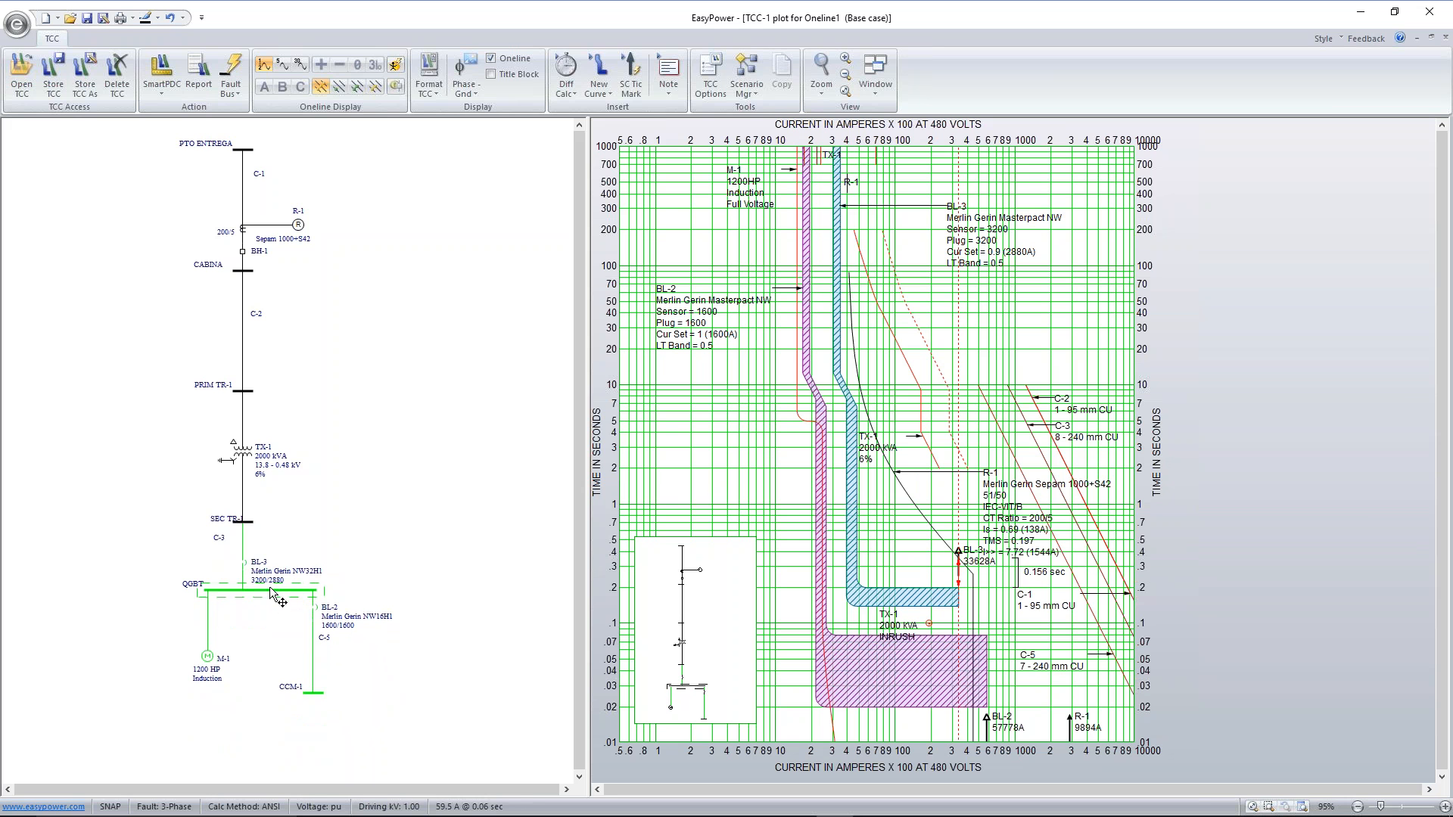
# Move transformer TX-1 closer to bus PRIM TR-1, and bring SEC TR-1 with all equipment below it up toward the transformer
pyautogui.moveTo(150, 494); pyautogui.dragTo(374, 723)
pyautogui.moveTo(236, 439); pyautogui.dragTo(242, 413)
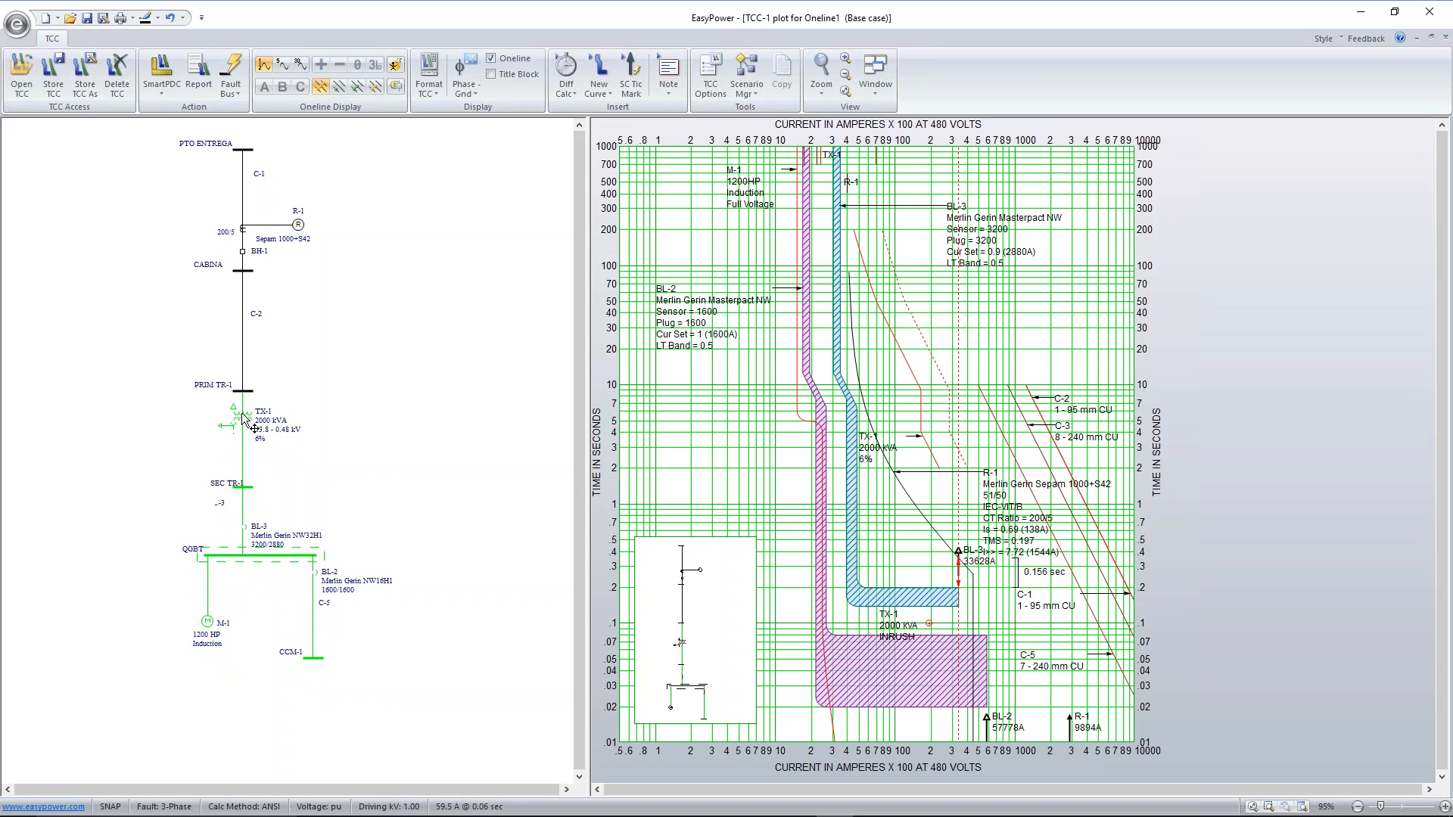
pyautogui.moveTo(146, 464); pyautogui.dragTo(408, 709)
pyautogui.moveTo(240, 519); pyautogui.dragTo(242, 516)
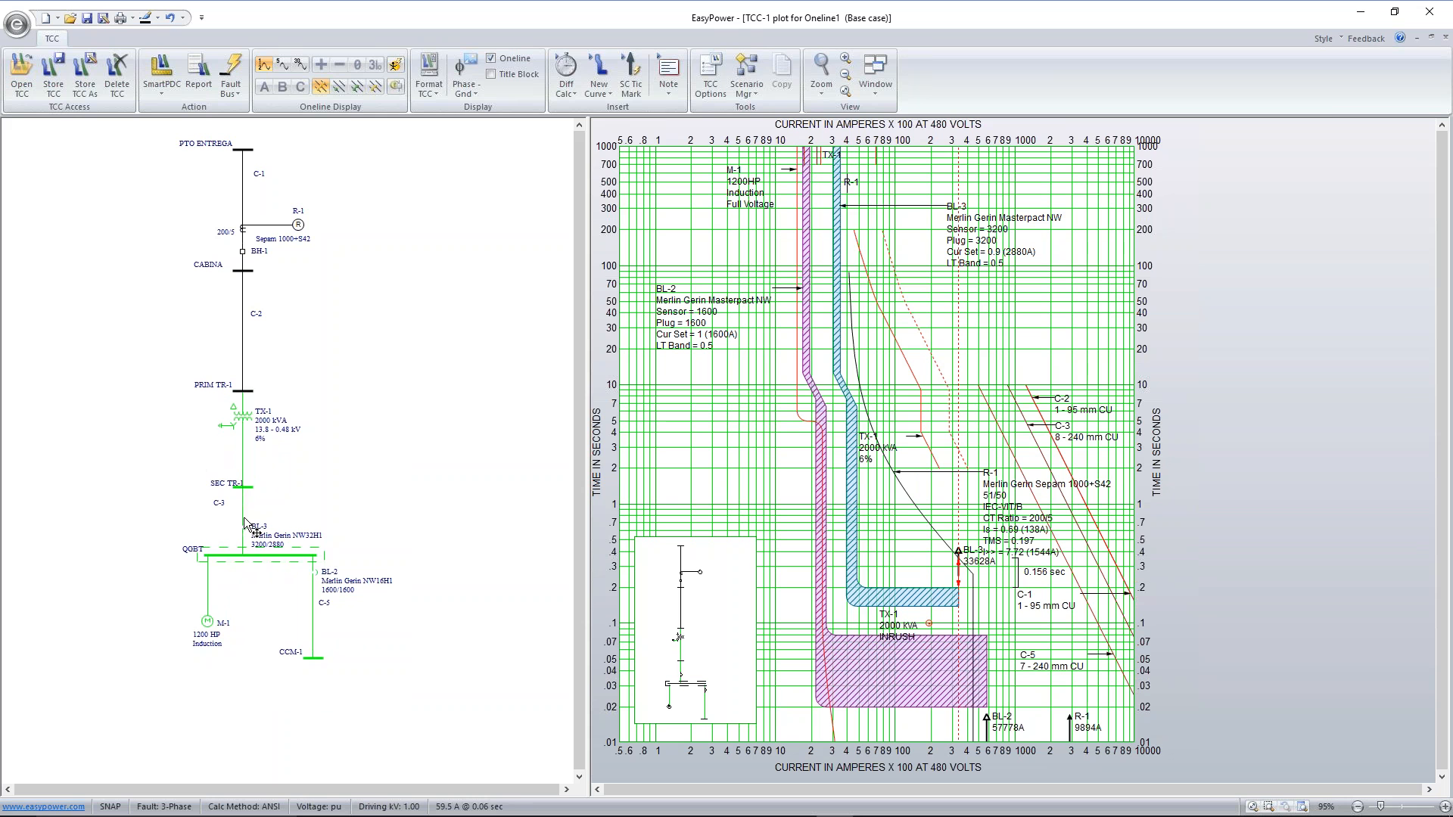
pyautogui.click(285, 450)
pyautogui.moveTo(143, 454); pyautogui.dragTo(410, 722)
pyautogui.keyDown('ctrl'); pyautogui.click(243, 415); pyautogui.keyUp('ctrl')
pyautogui.moveTo(242, 504); pyautogui.dragTo(242, 472)
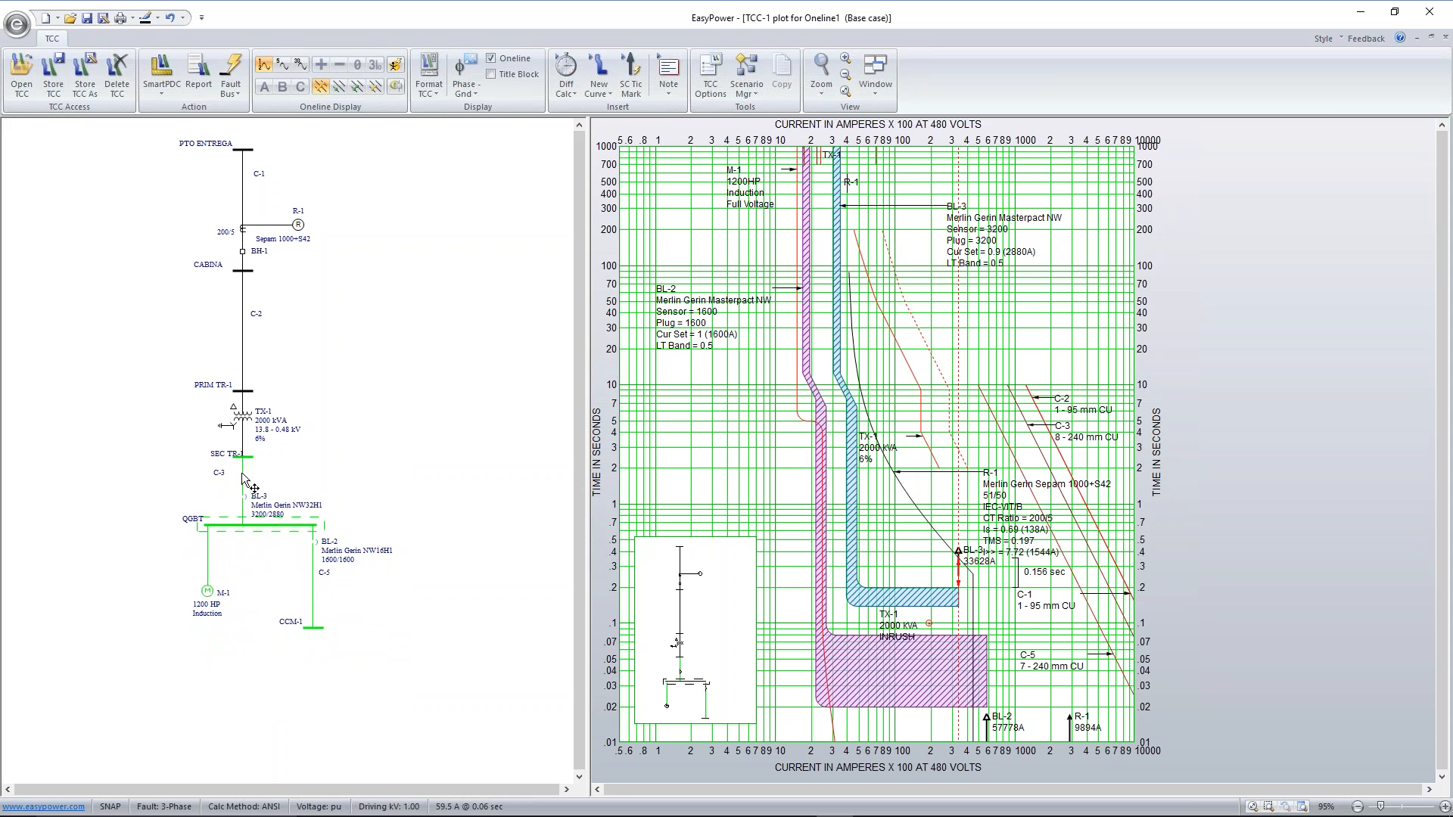
# Move bus PRIM TR-1 and everything below it up toward bus CABINA to shorten cable C-2 on the one-line
pyautogui.click(278, 452)
pyautogui.moveTo(145, 375); pyautogui.dragTo(403, 655)
pyautogui.moveTo(245, 419); pyautogui.dragTo(244, 362)
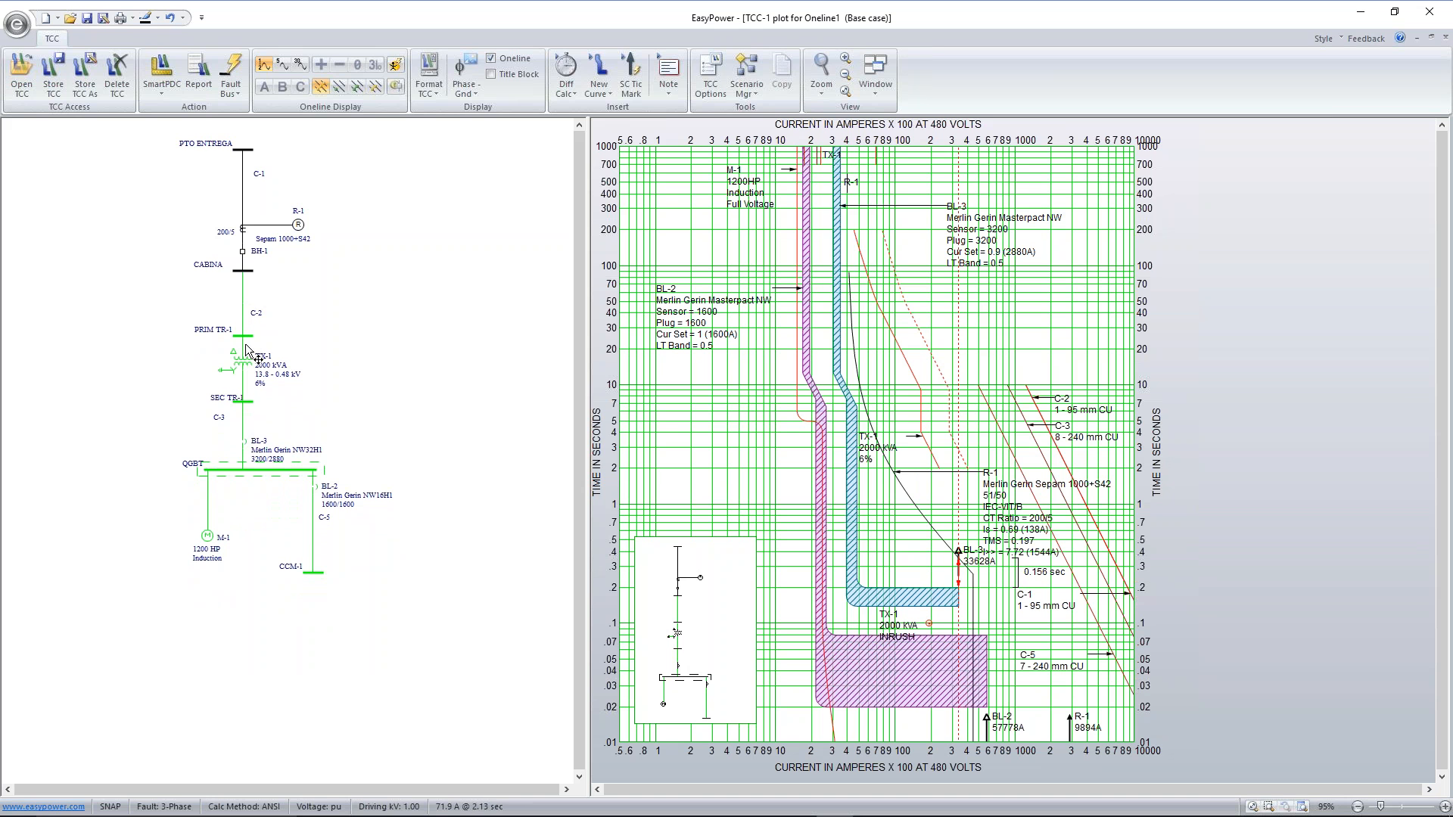
pyautogui.moveTo(249, 363); pyautogui.dragTo(254, 288)
pyautogui.click(259, 300)
# Move relay R-1, breaker BH-1, bus CABINA and everything below them closer to bus PTO ENTREGA
pyautogui.moveTo(164, 221); pyautogui.dragTo(397, 629)
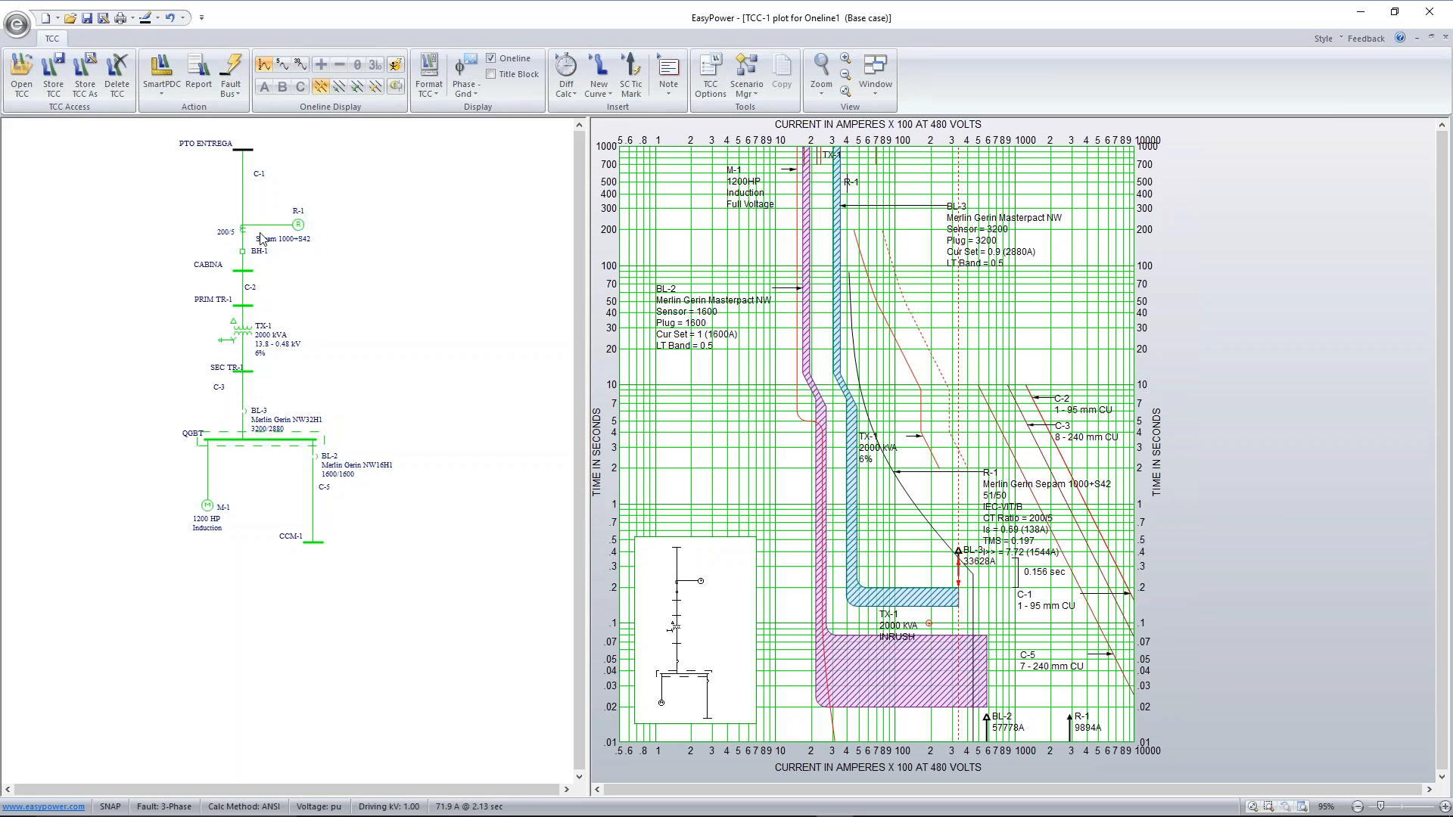
pyautogui.moveTo(242, 247); pyautogui.dragTo(243, 205)
pyautogui.click(367, 292)
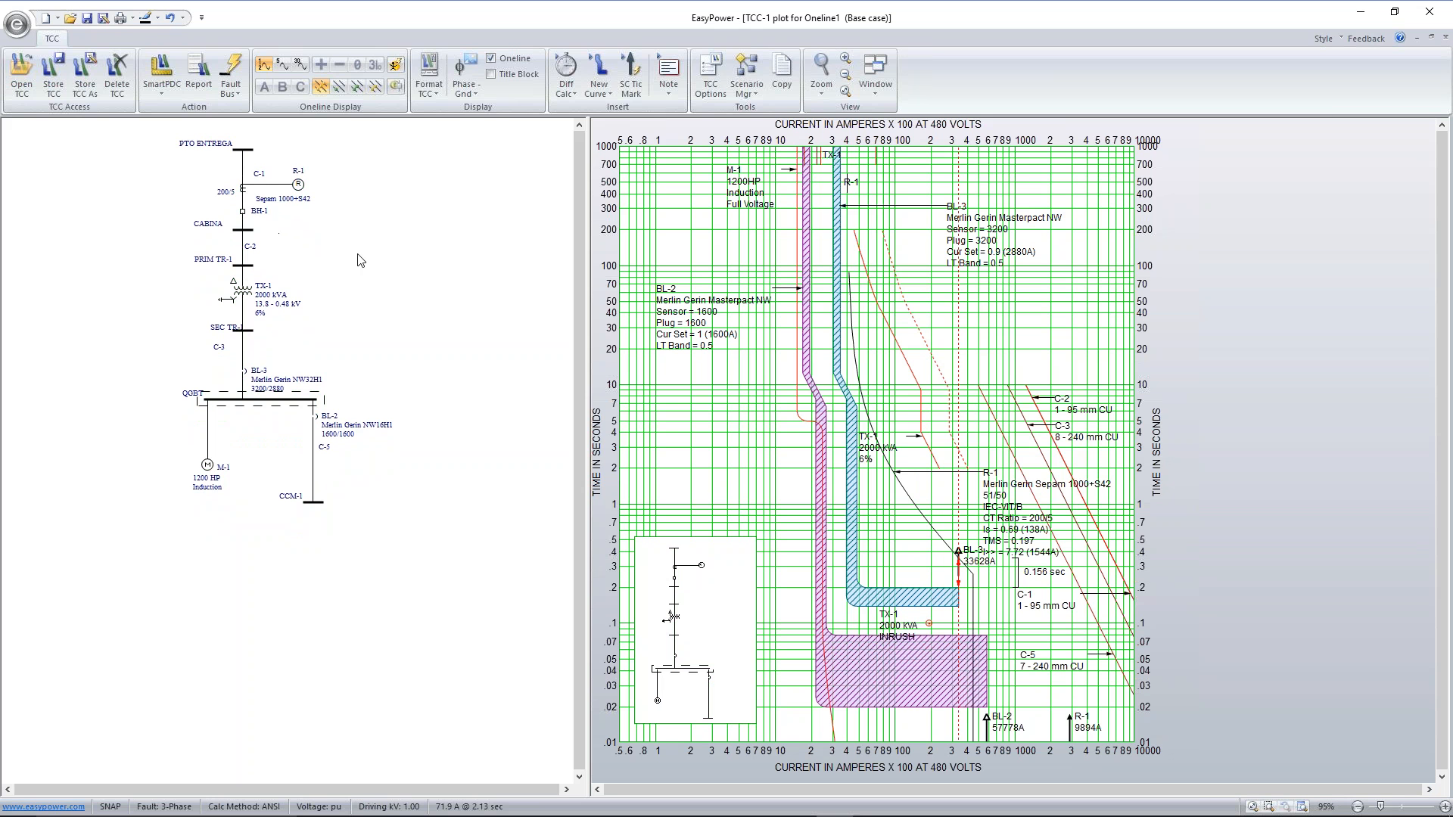
# Place the BL-2 label between the QGBT branches and center the PTO ENTREGA label over its bus, fitting the one-line in its window
pyautogui.moveTo(374, 428); pyautogui.dragTo(284, 431)
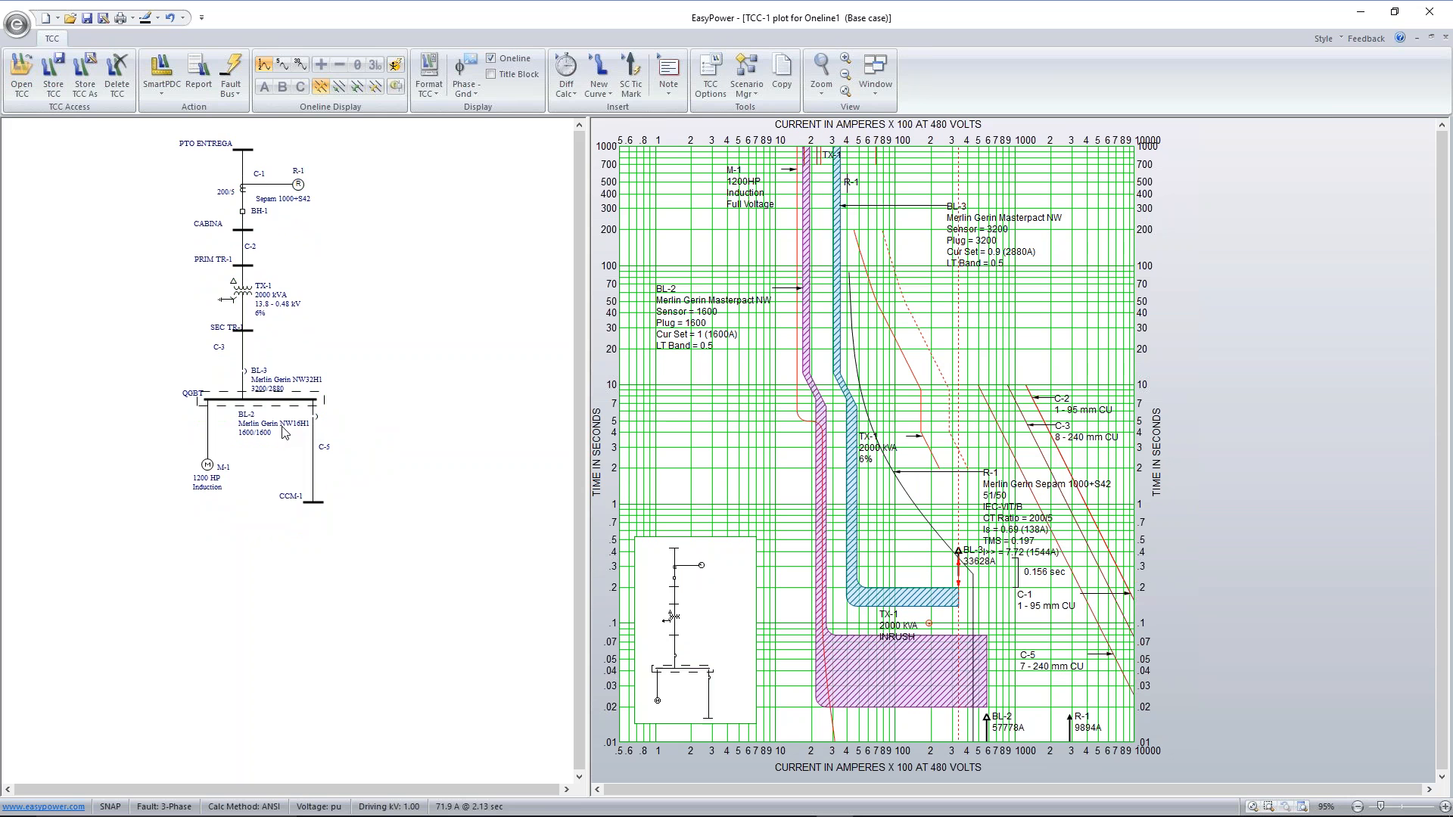
pyautogui.moveTo(200, 145); pyautogui.dragTo(235, 146)
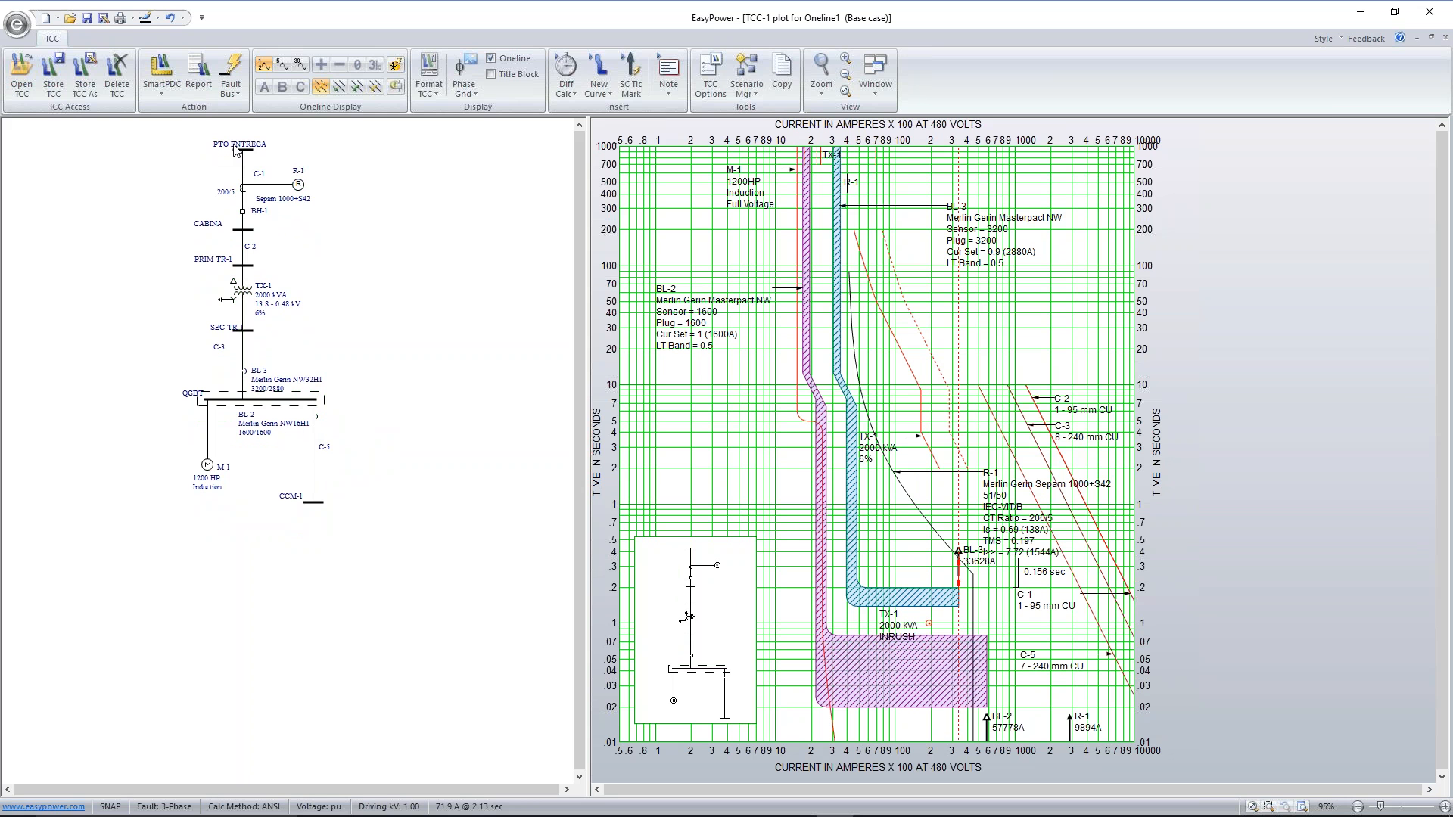
pyautogui.click(845, 90)
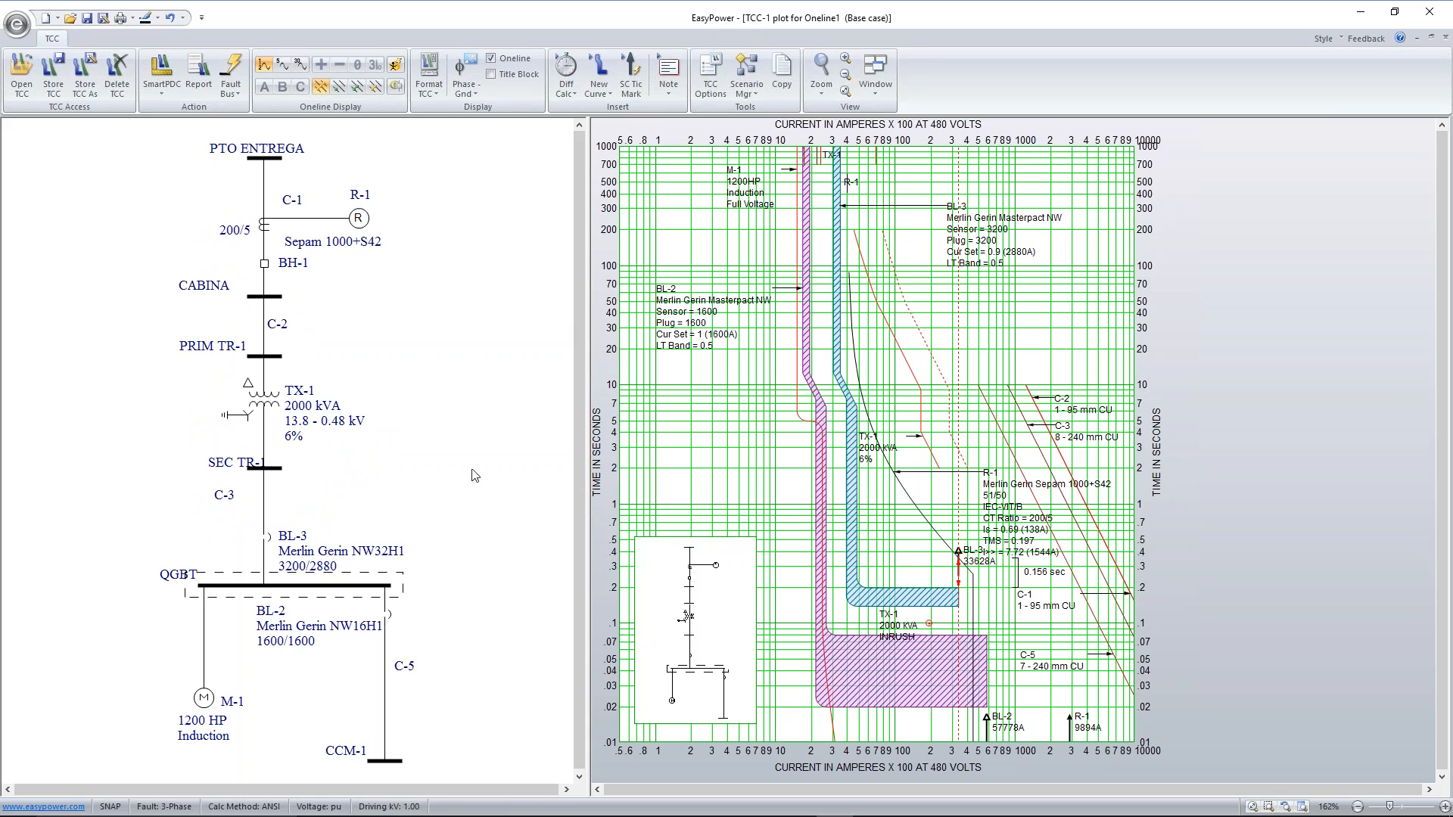
# Enlarge the inset one-line on the TCC plot so its labels fit inside the frame
pyautogui.click(718, 601)
pyautogui.moveTo(755, 537); pyautogui.dragTo(779, 498)
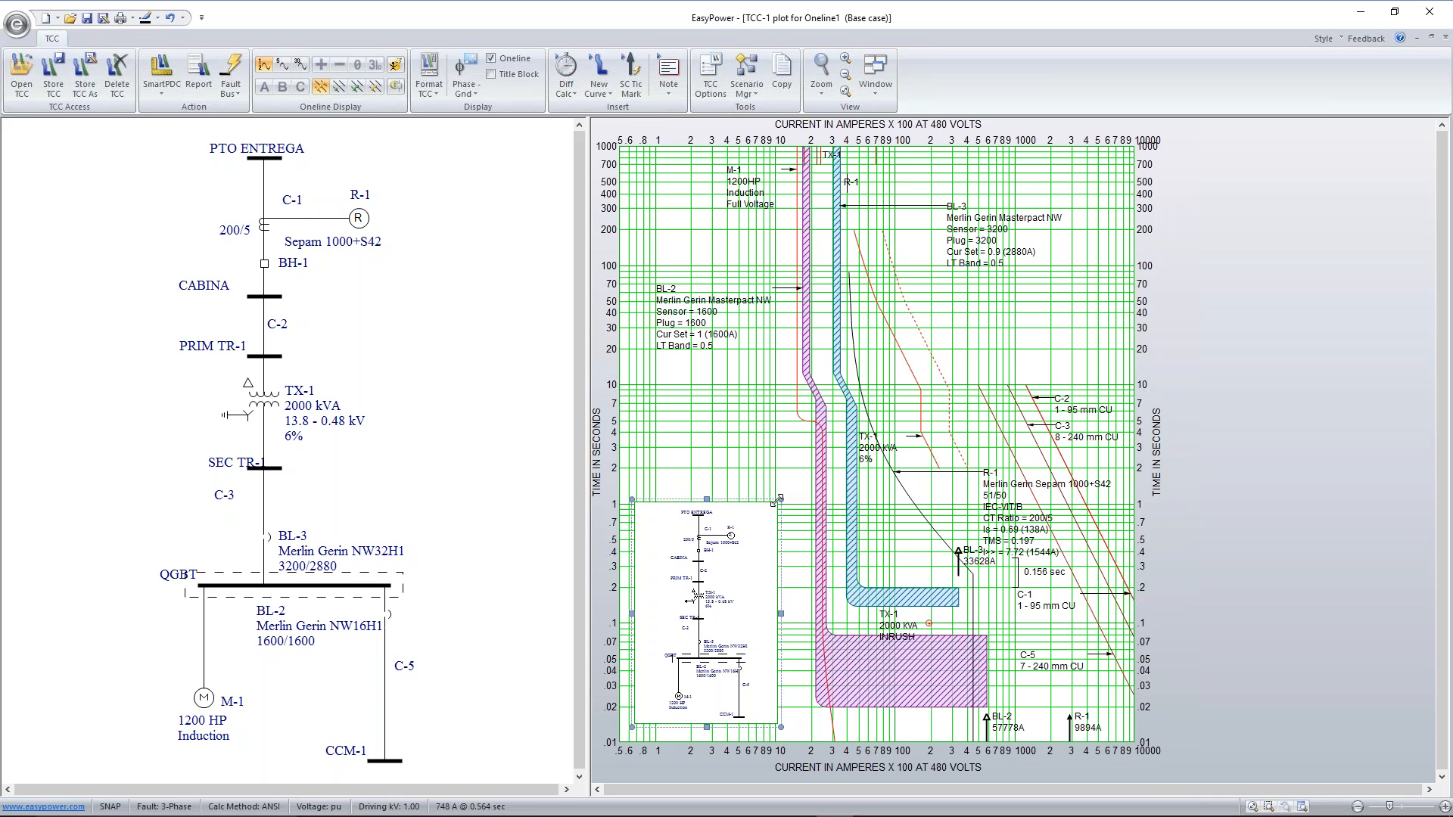
pyautogui.click(743, 472)
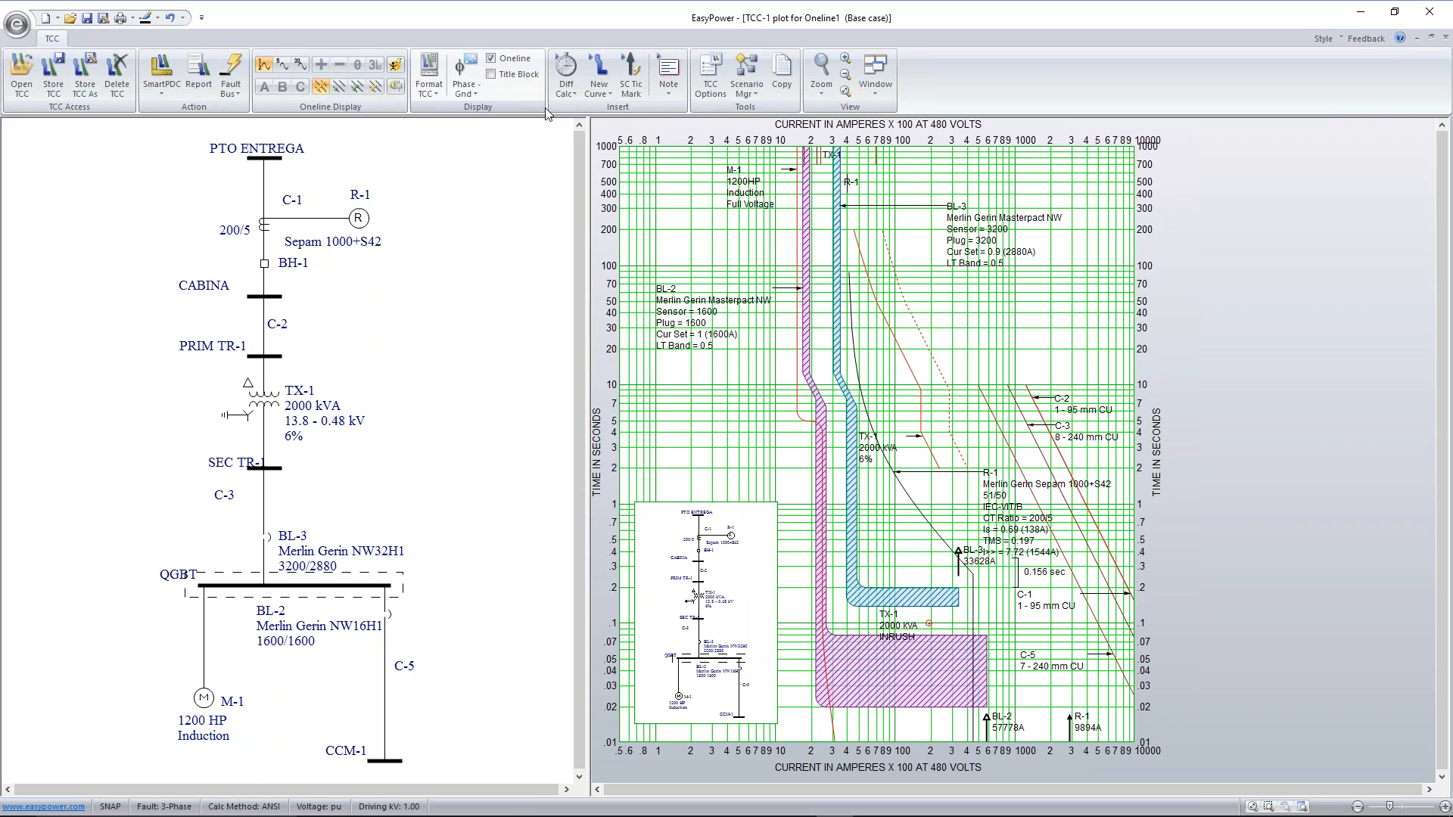
# Copy the TCC plot and paste it into the Word document on a new page after the CC30ciclos.xml object
pyautogui.click(782, 74)
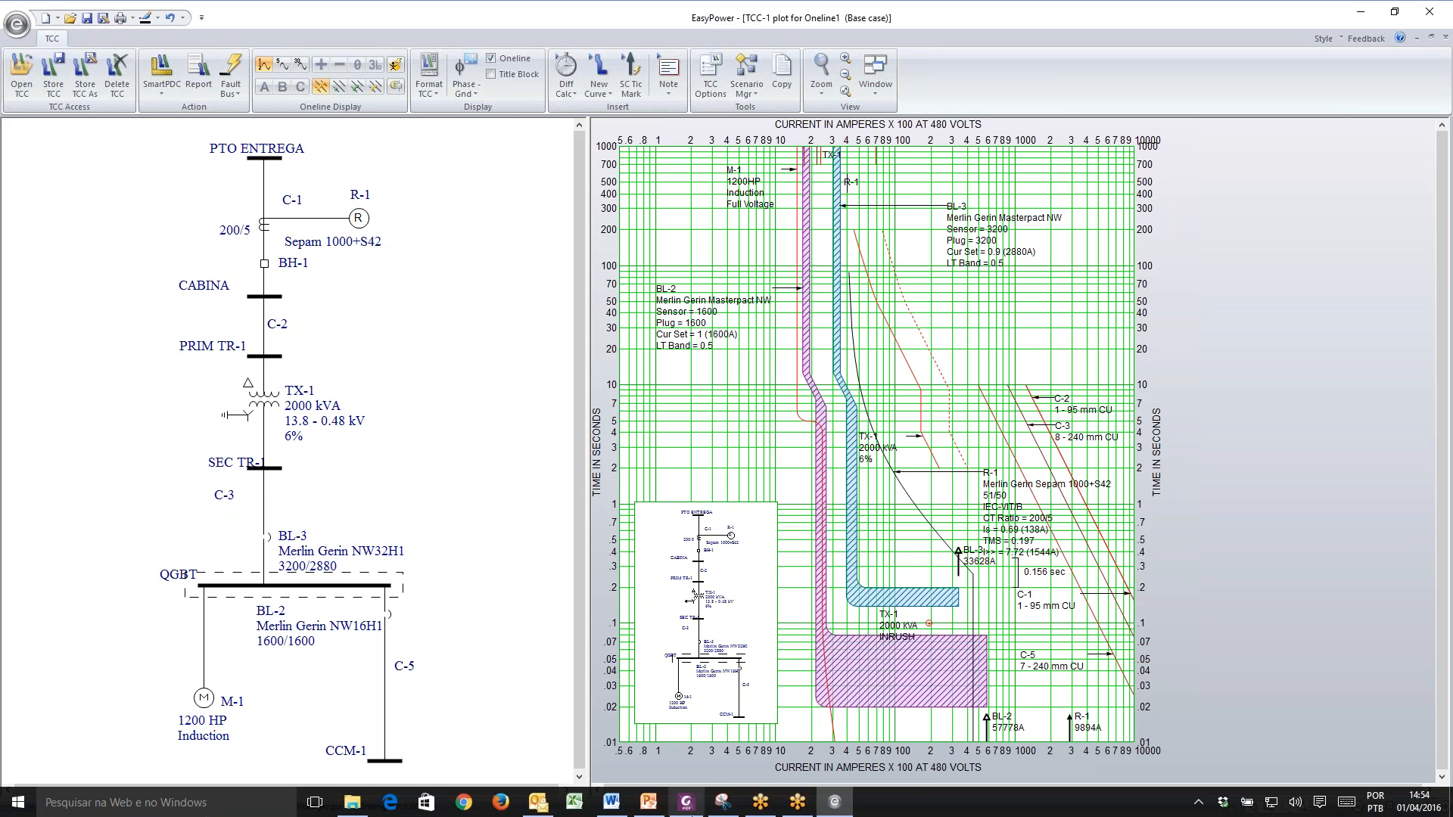
pyautogui.click(611, 802)
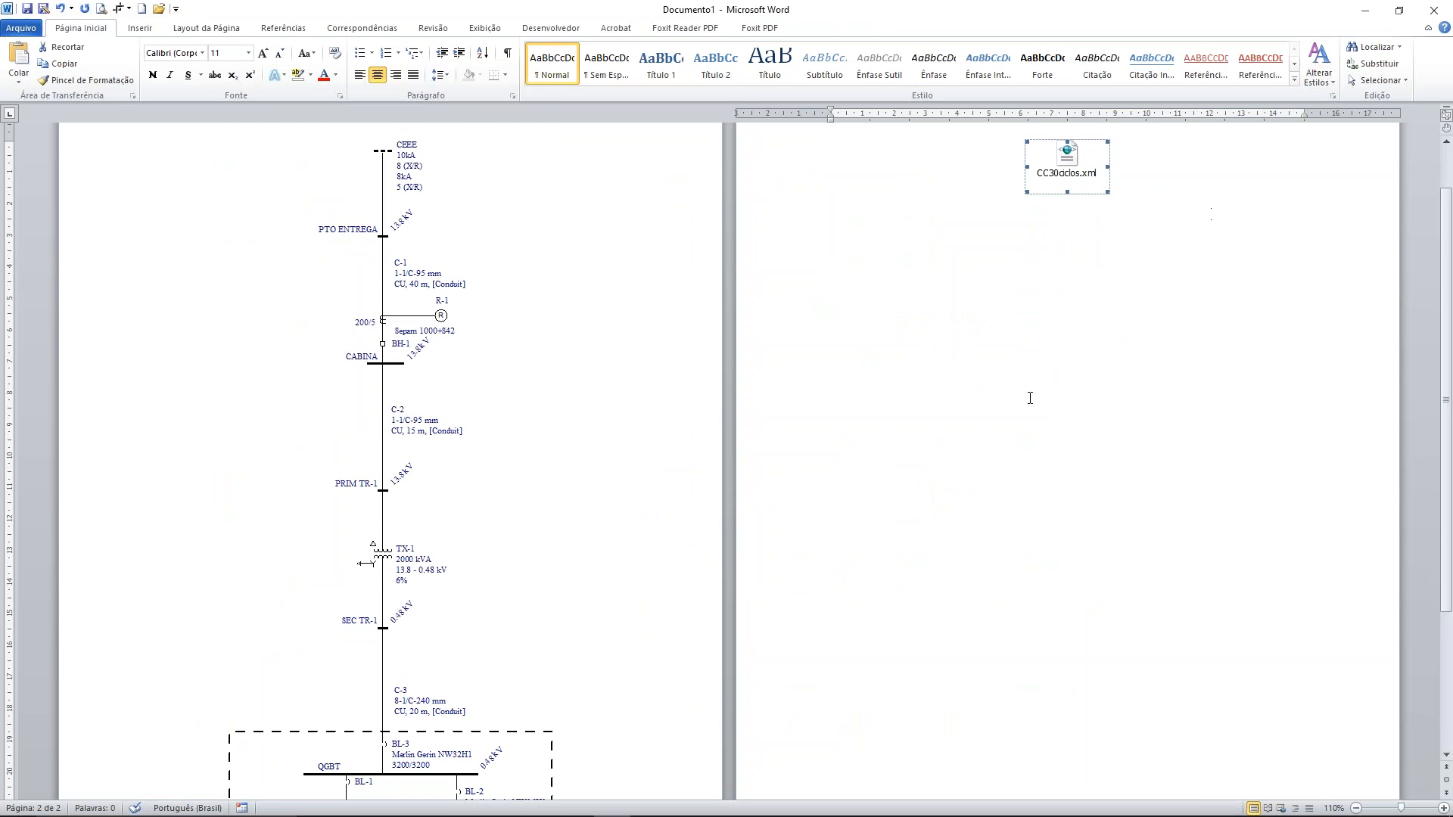
pyautogui.scroll(-3, 1030, 398)
pyautogui.scroll(5, 1026, 386)
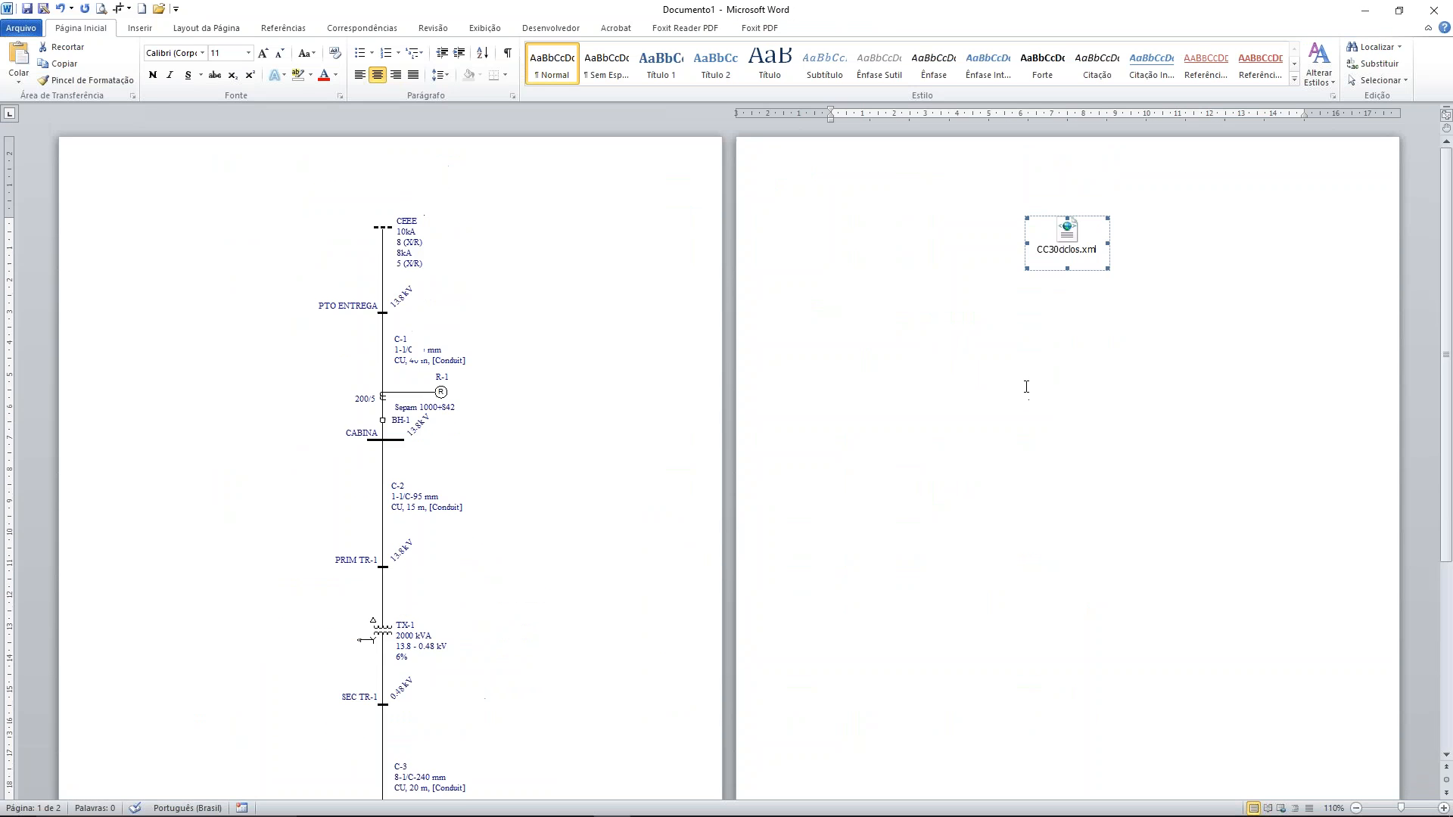
pyautogui.click(1110, 265)
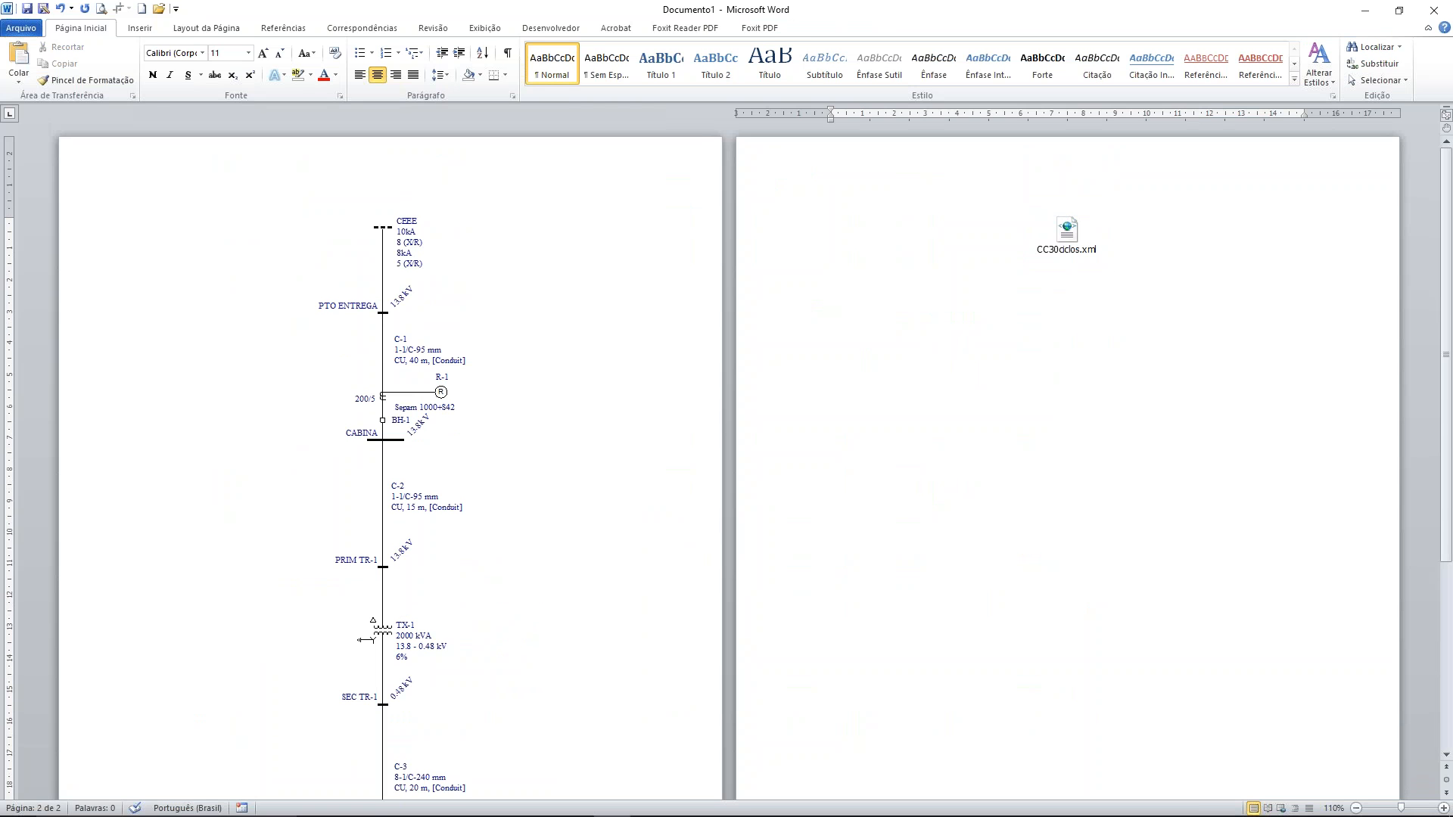
pyautogui.hotkey('ctrl', 'Return')
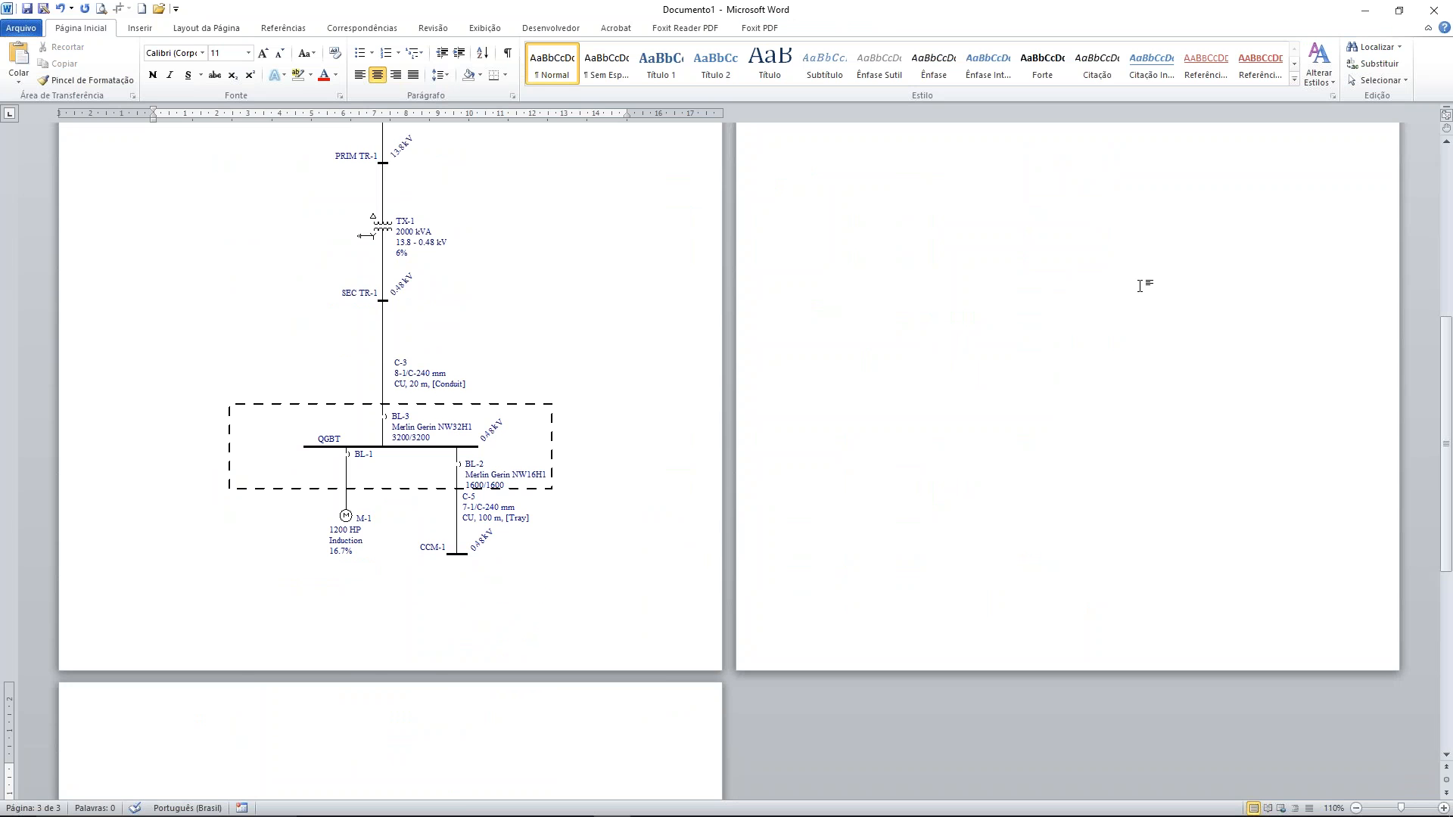
pyautogui.hotkey('ctrl', 'v')
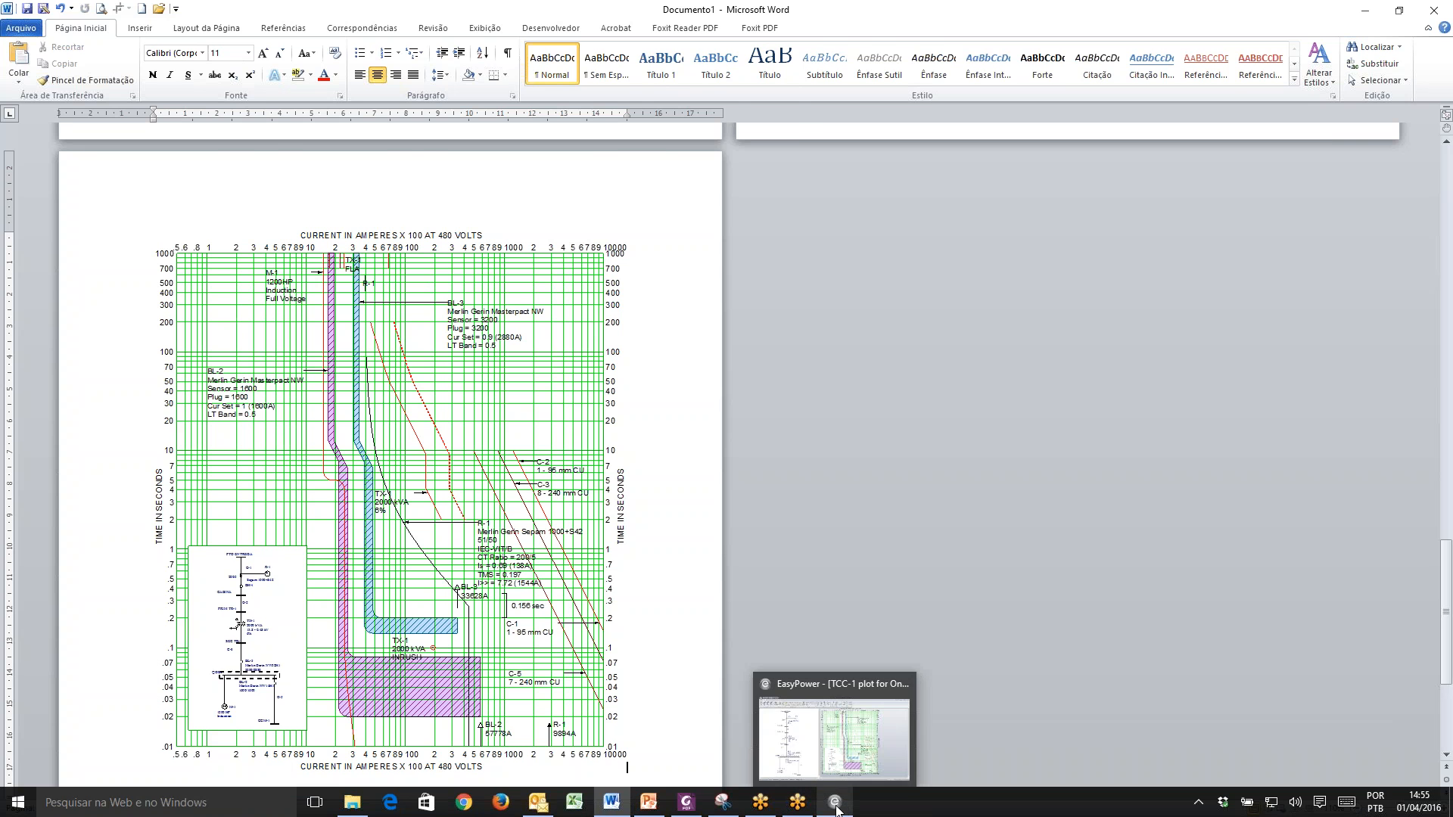
# Switch to EasyPower, store the TCC plot as FS-001, and close it to return to the one-line
pyautogui.click(836, 808)
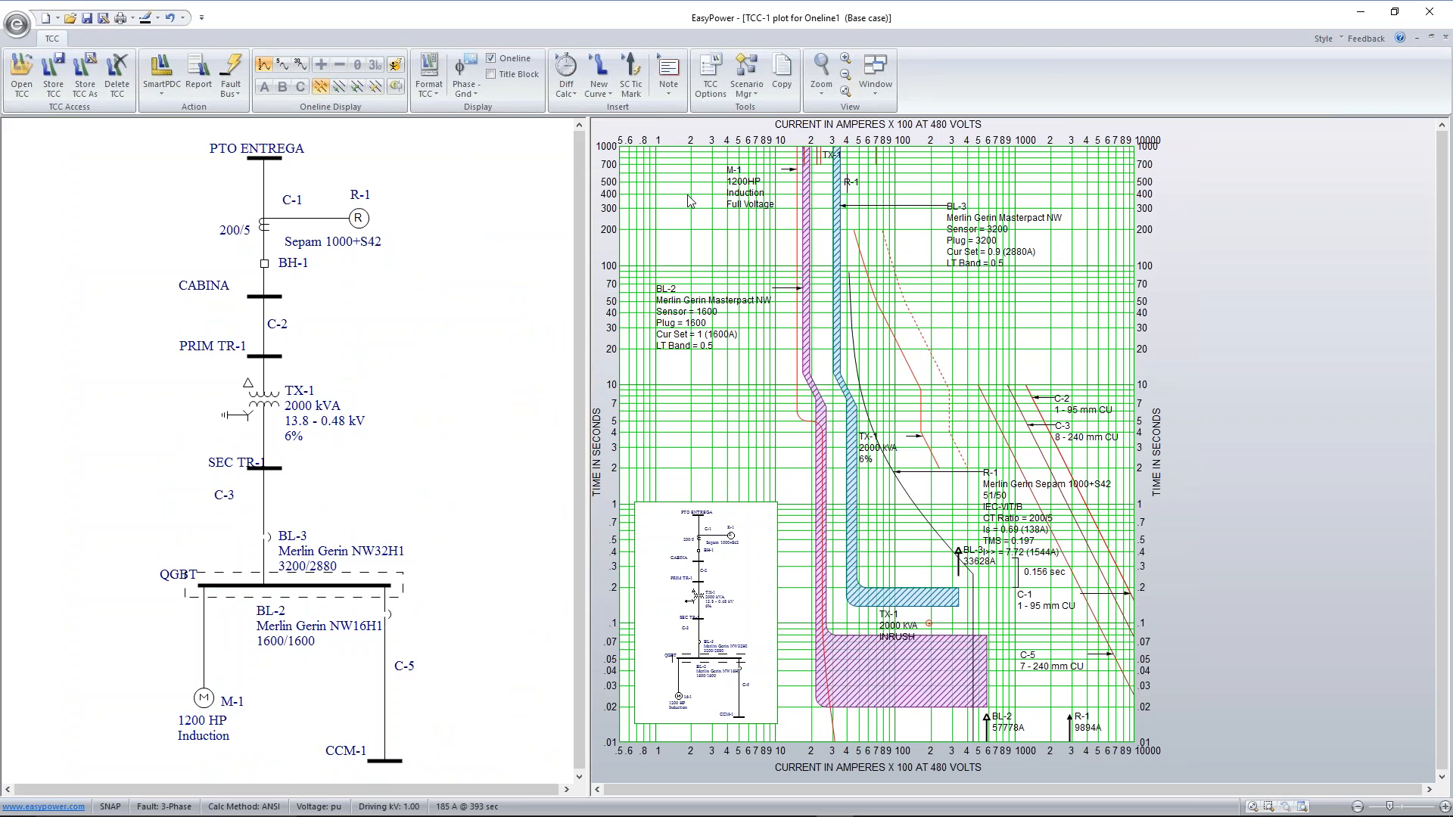
pyautogui.click(53, 74)
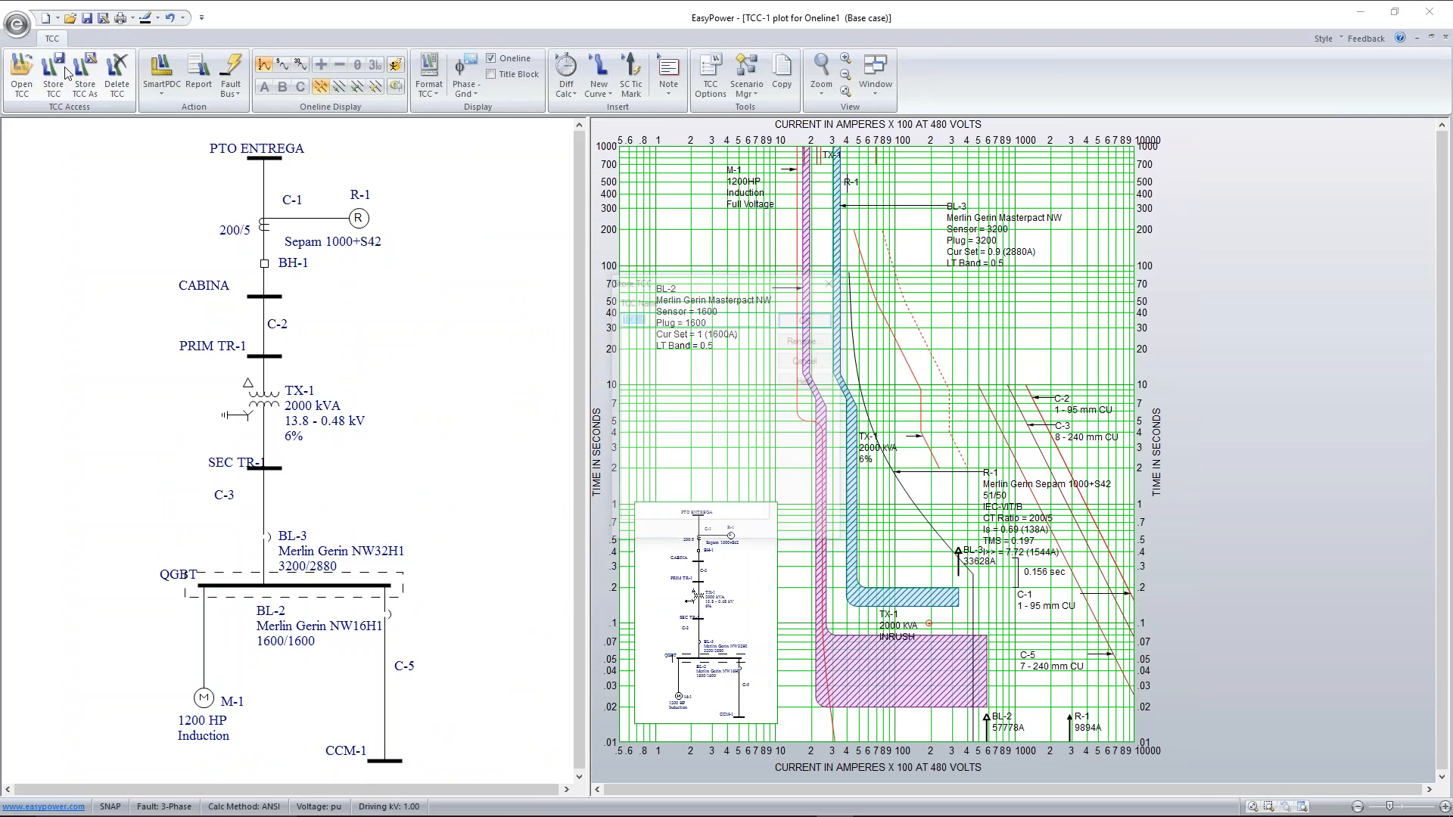
pyautogui.write('f')
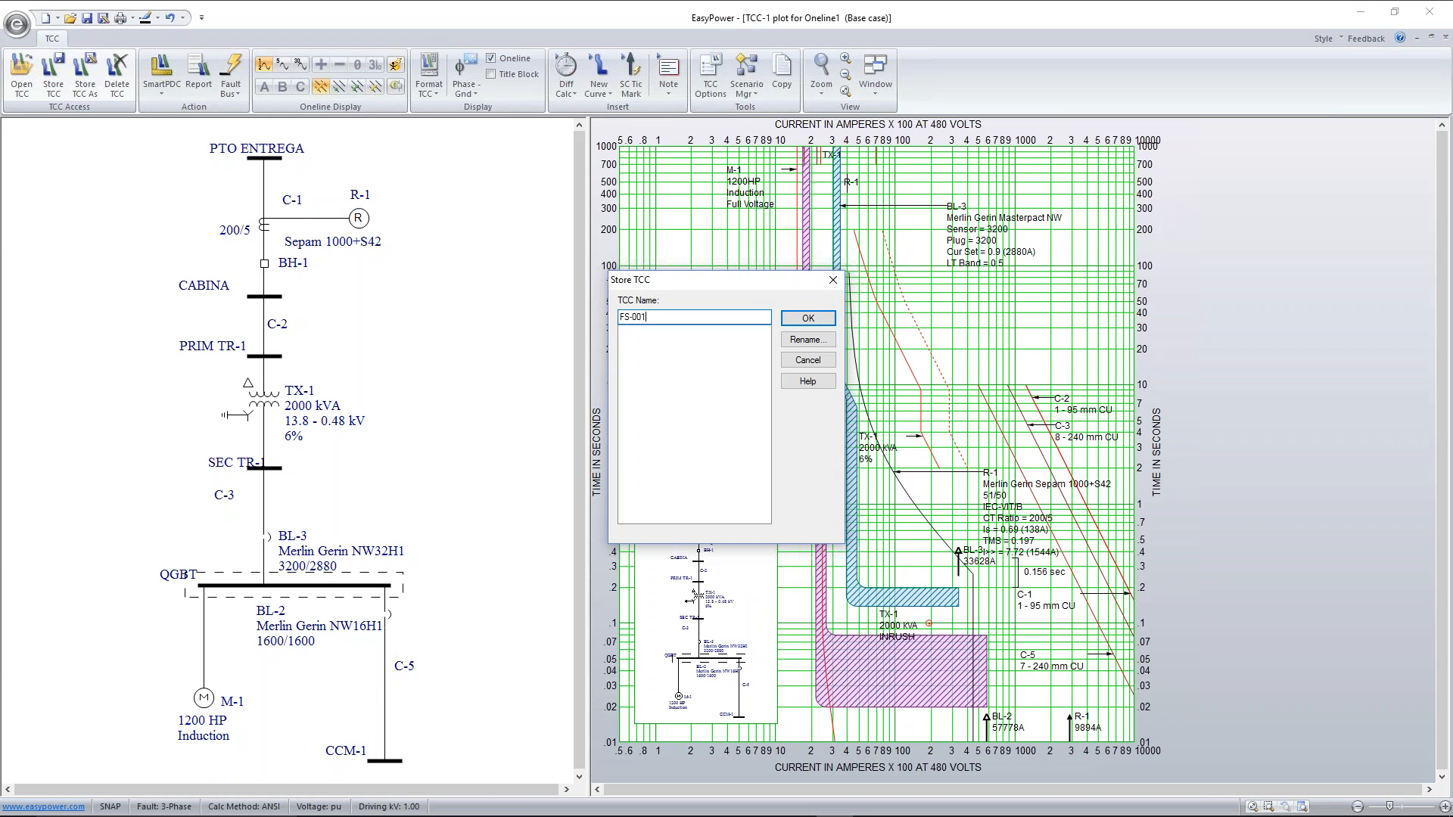
pyautogui.click(821, 319)
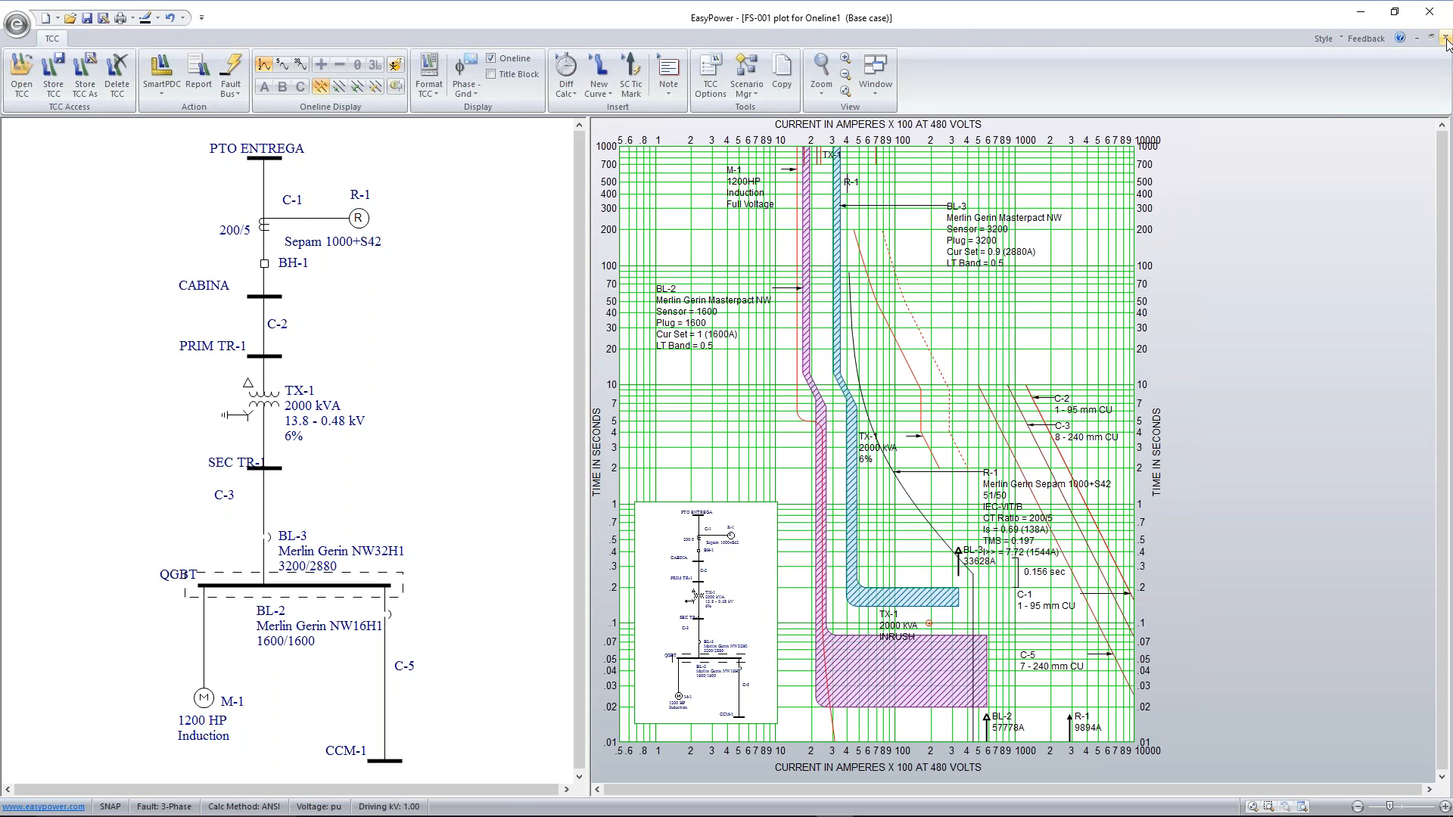
pyautogui.click(1444, 37)
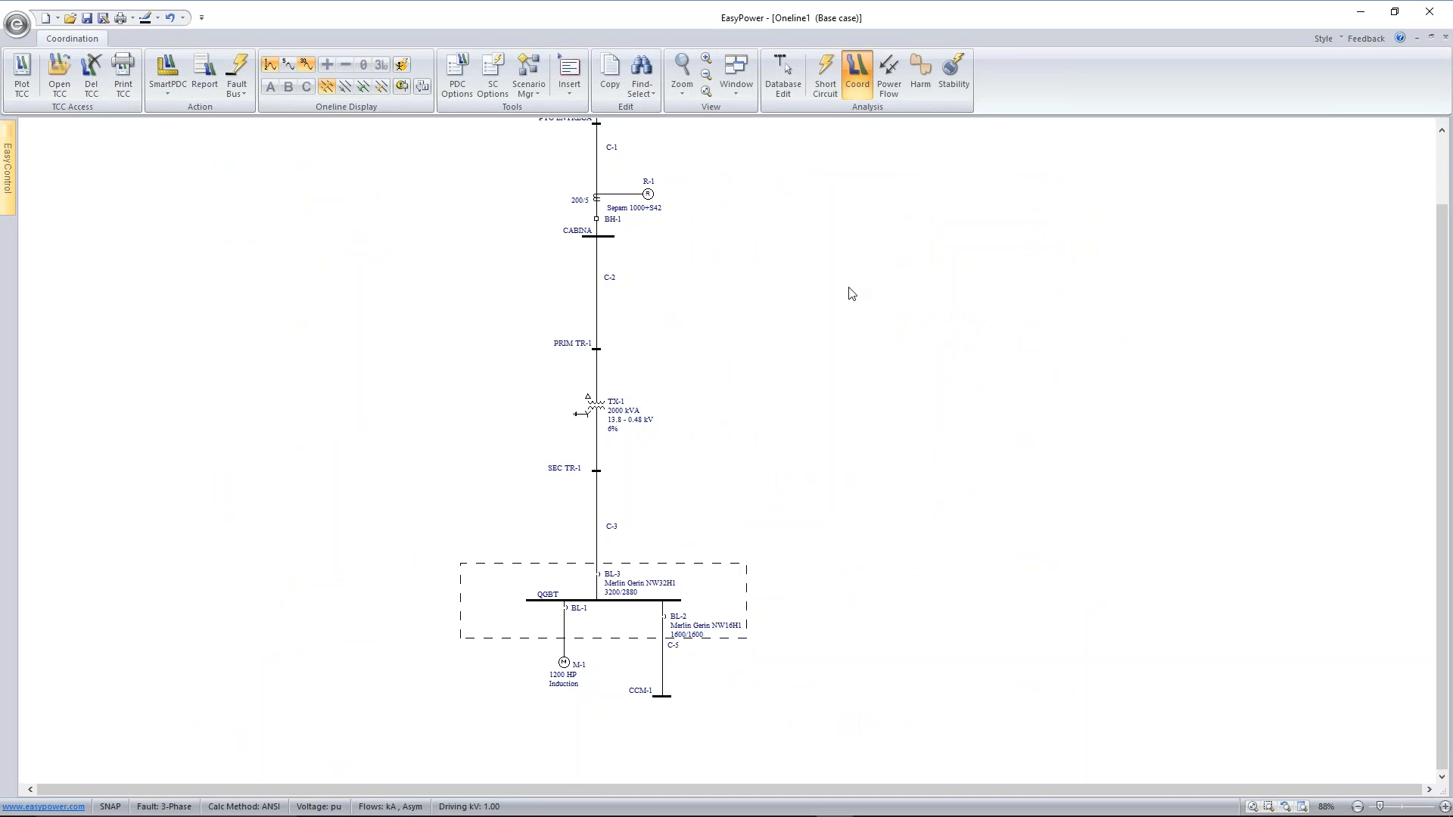
# Generate the TCC coordination report for all protective devices on the one-line and review its relay and breaker tables
pyautogui.scroll(-4, 691, 254)
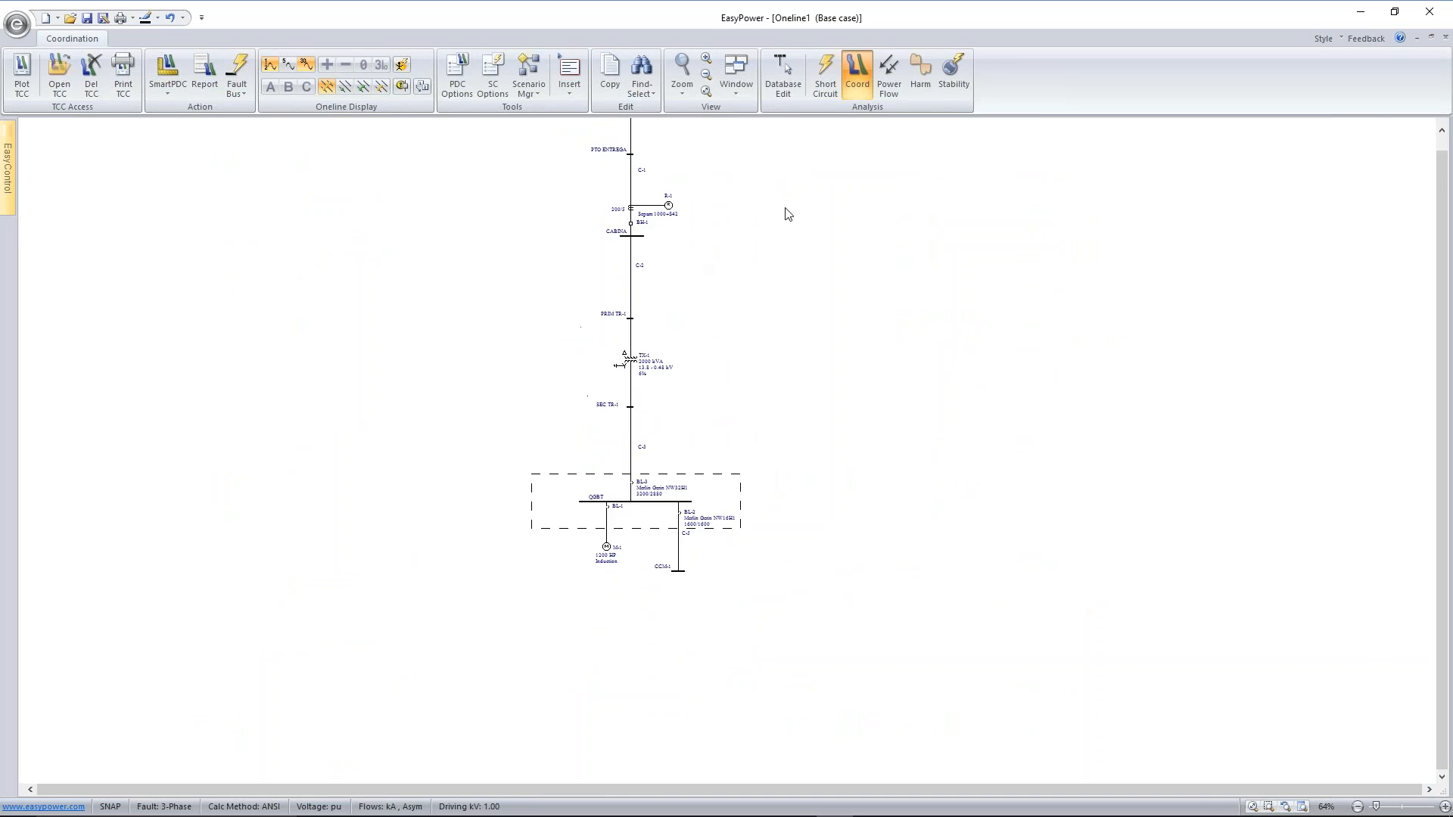
pyautogui.scroll(3, 769, 272)
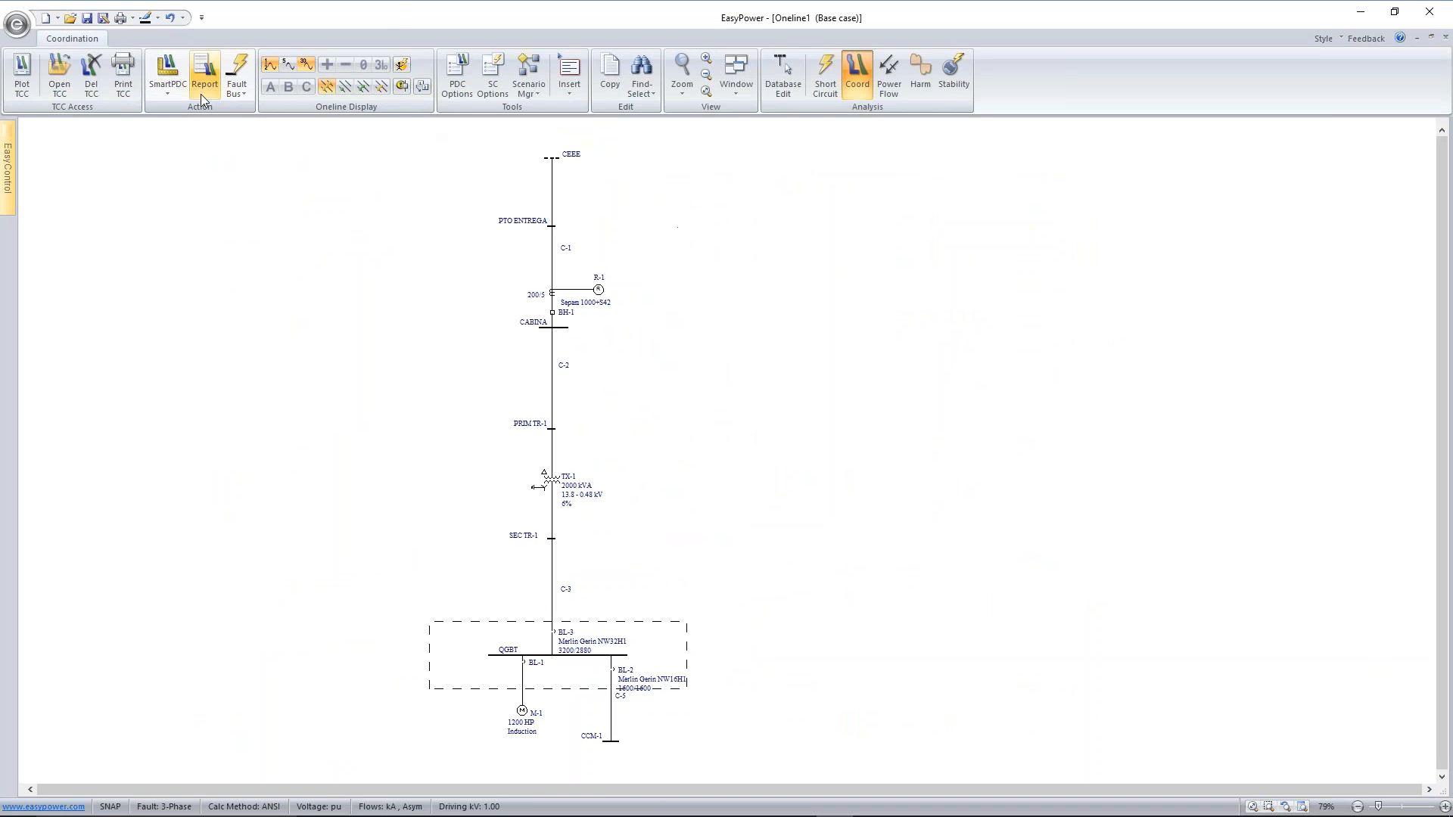
pyautogui.click(204, 70)
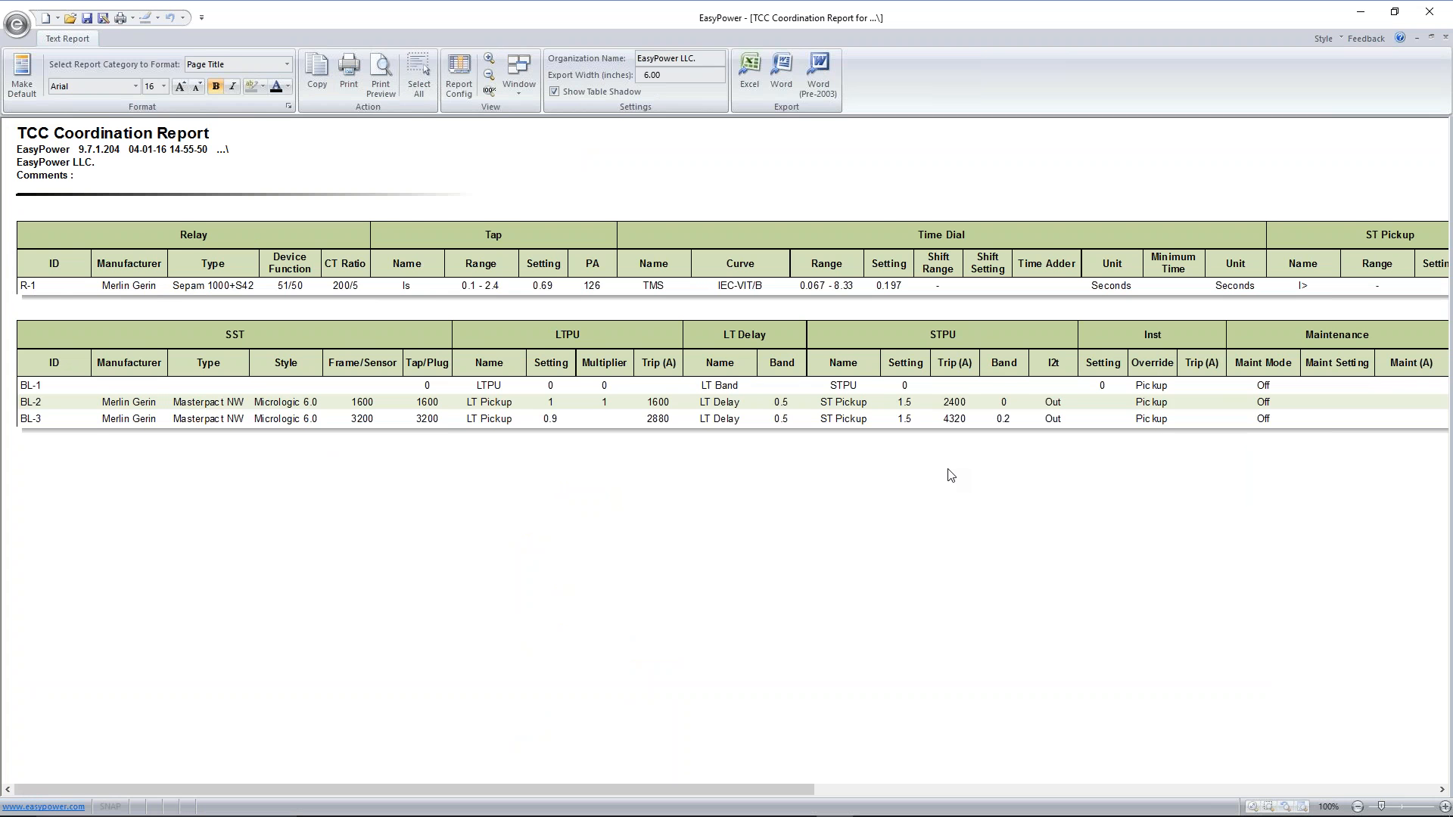
pyautogui.scroll(-2, 943, 463)
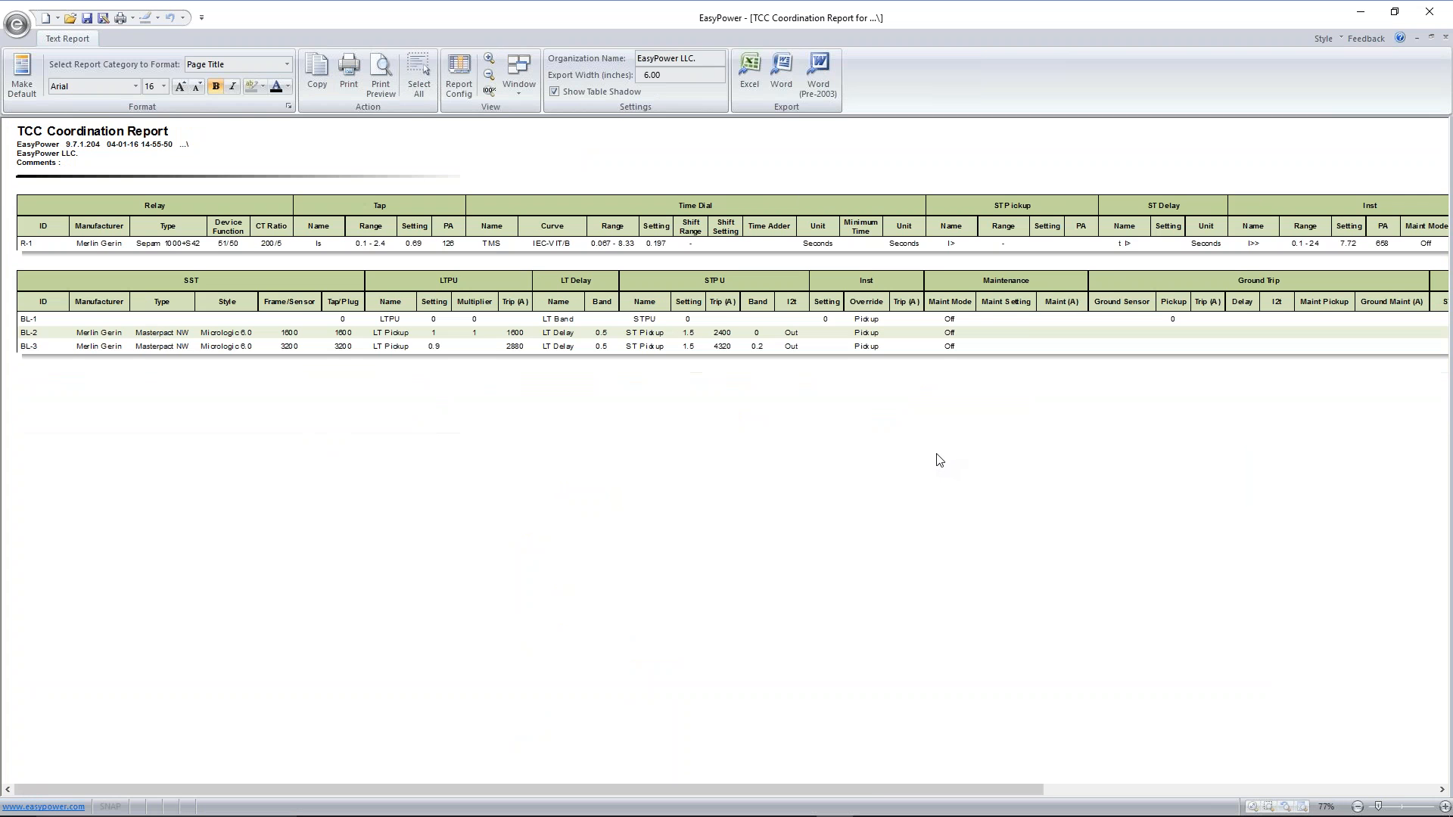
pyautogui.scroll(2, 936, 453)
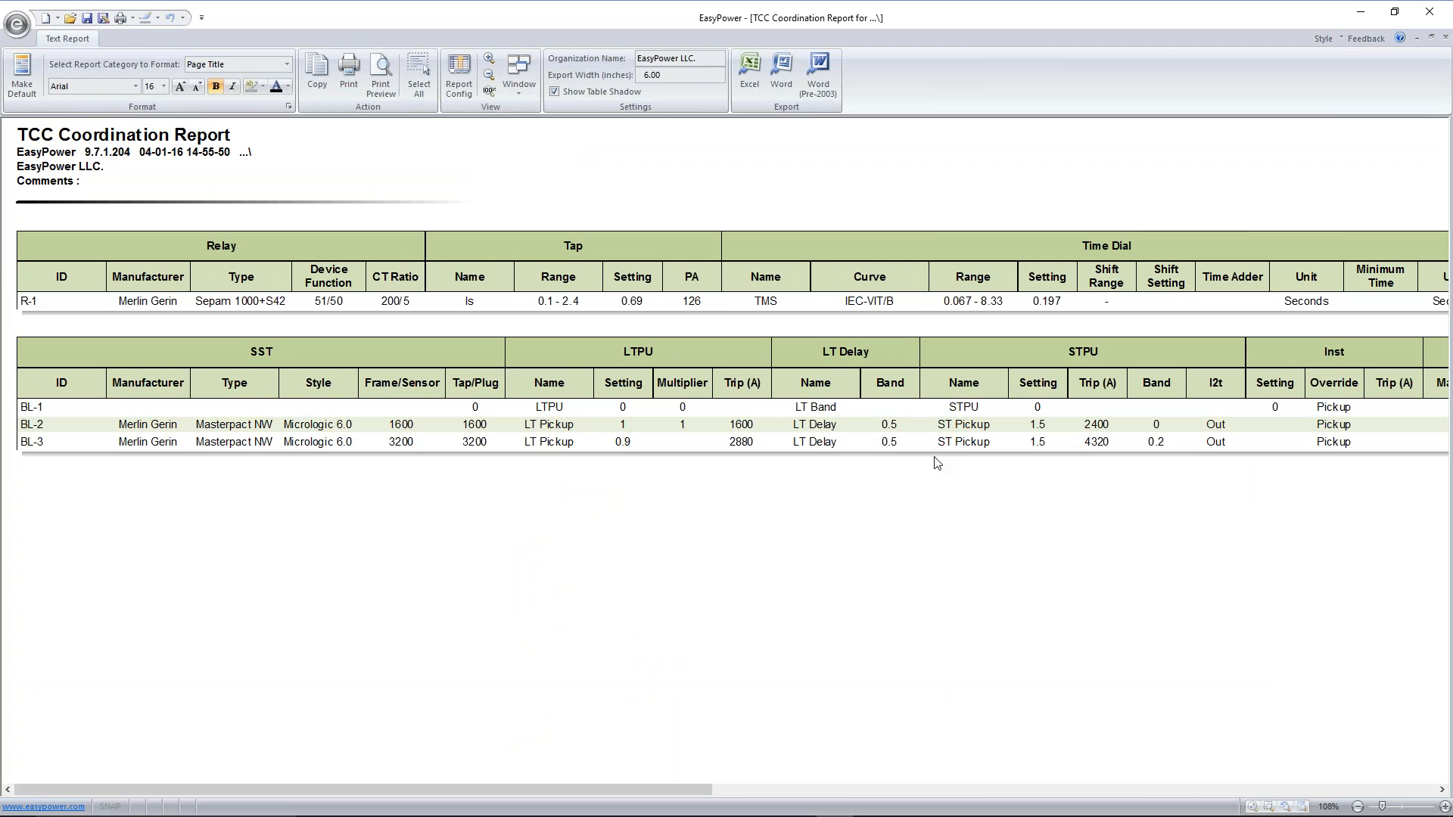
pyautogui.moveTo(616, 787)
pyautogui.mouseDown()
pyautogui.moveTo(1340, 788)
pyautogui.moveTo(1021, 769)
pyautogui.moveTo(597, 783)
pyautogui.mouseUp()
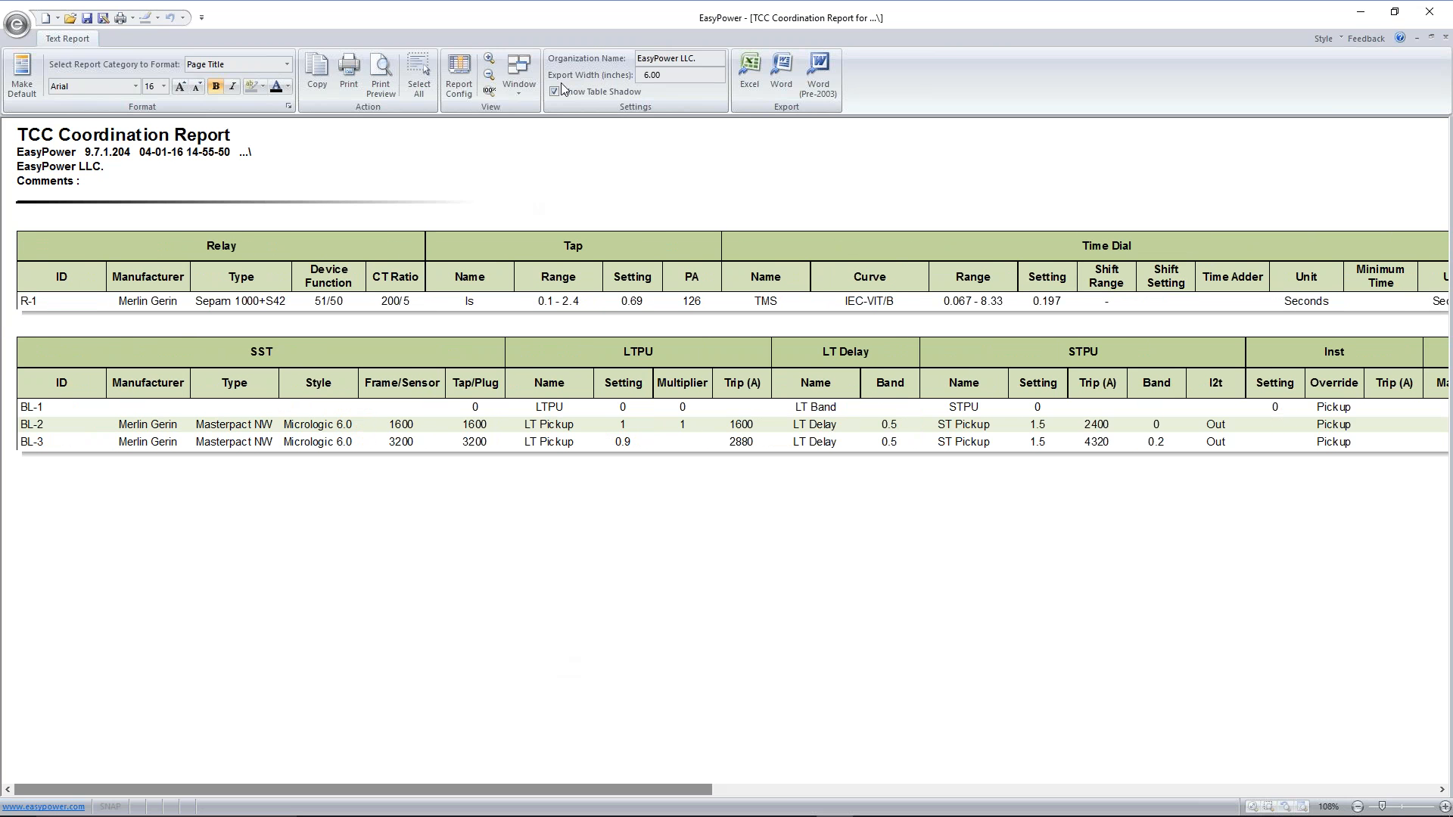
# Apply the EngePower3 configuration to the TCC coordination report
pyautogui.click(458, 79)
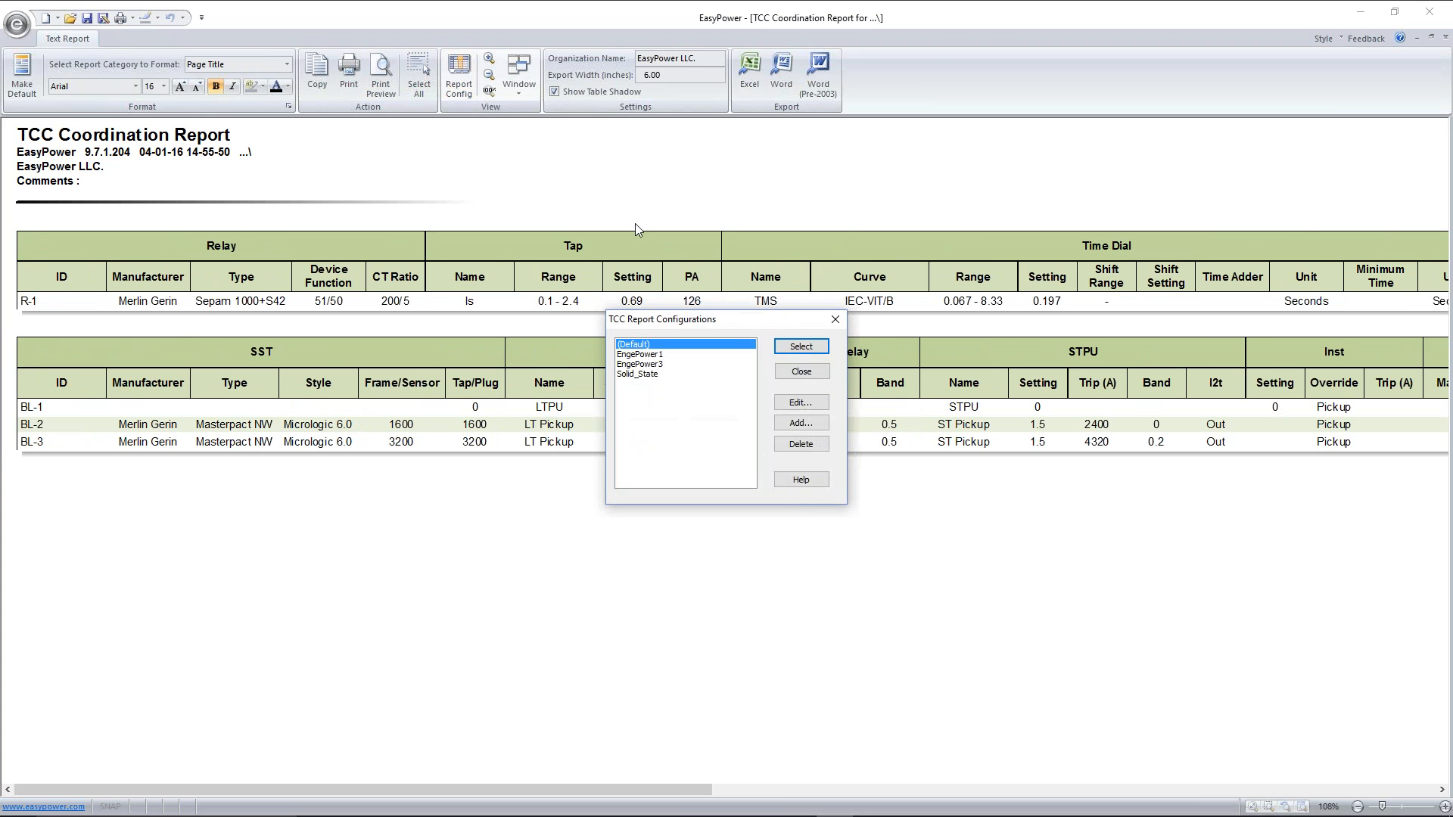
pyautogui.click(665, 365)
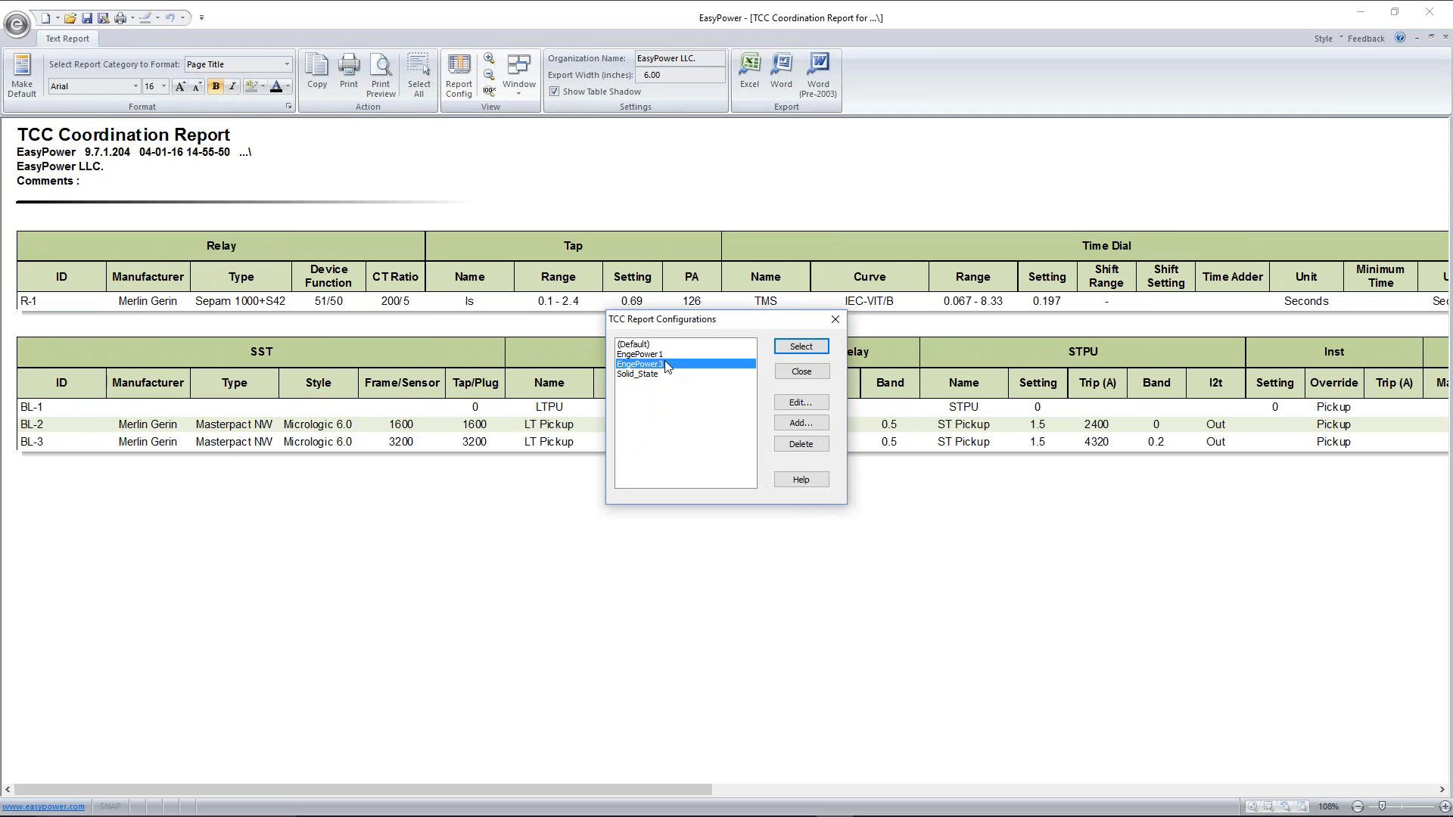
pyautogui.click(799, 348)
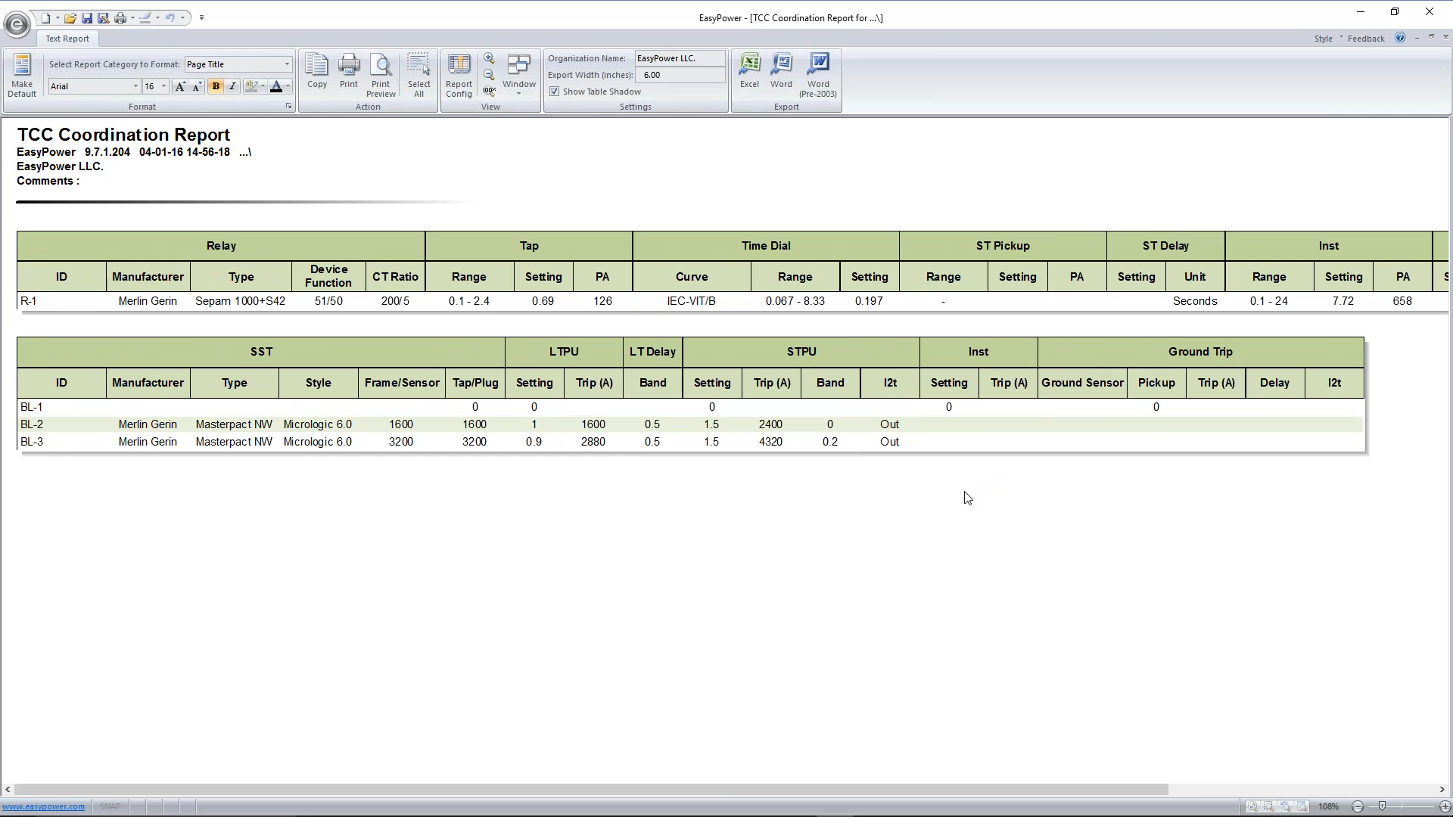
pyautogui.moveTo(707, 789); pyautogui.dragTo(590, 738)
# Export the coordination report to Excel, look over the spreadsheet, and return to the one-line with the report closed
pyautogui.click(784, 72)
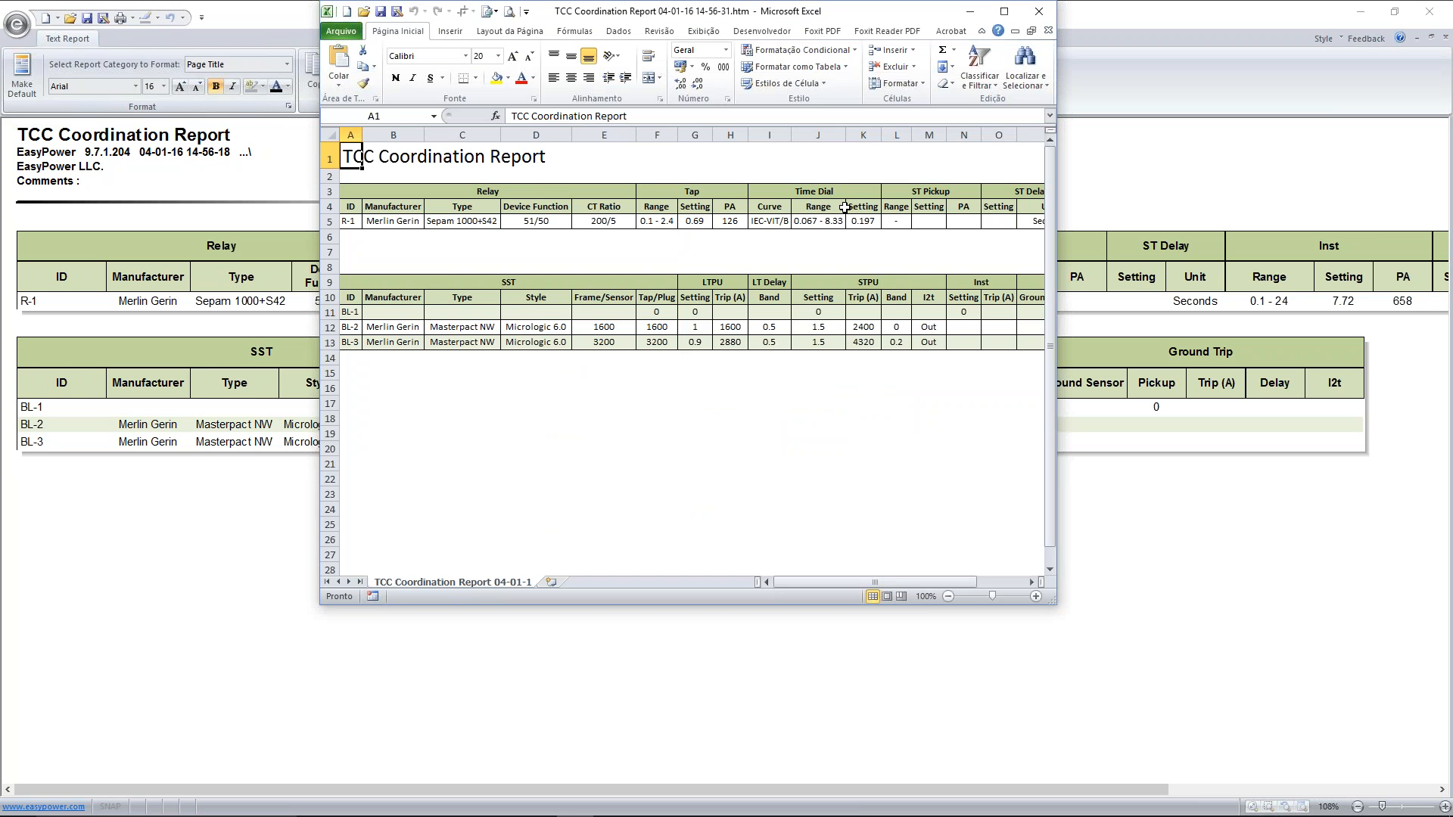
pyautogui.click(726, 284)
pyautogui.click(555, 286)
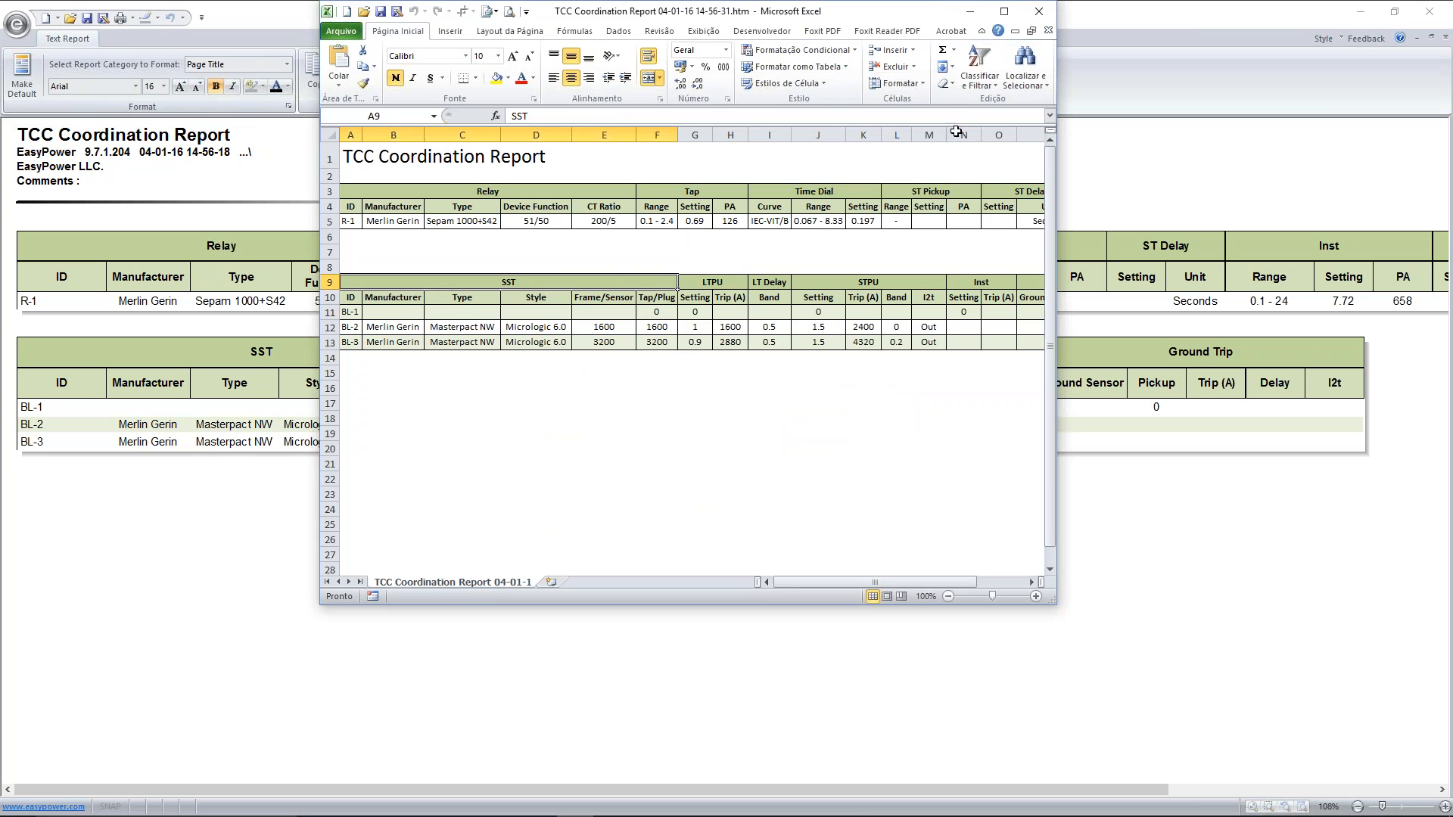
pyautogui.click(970, 14)
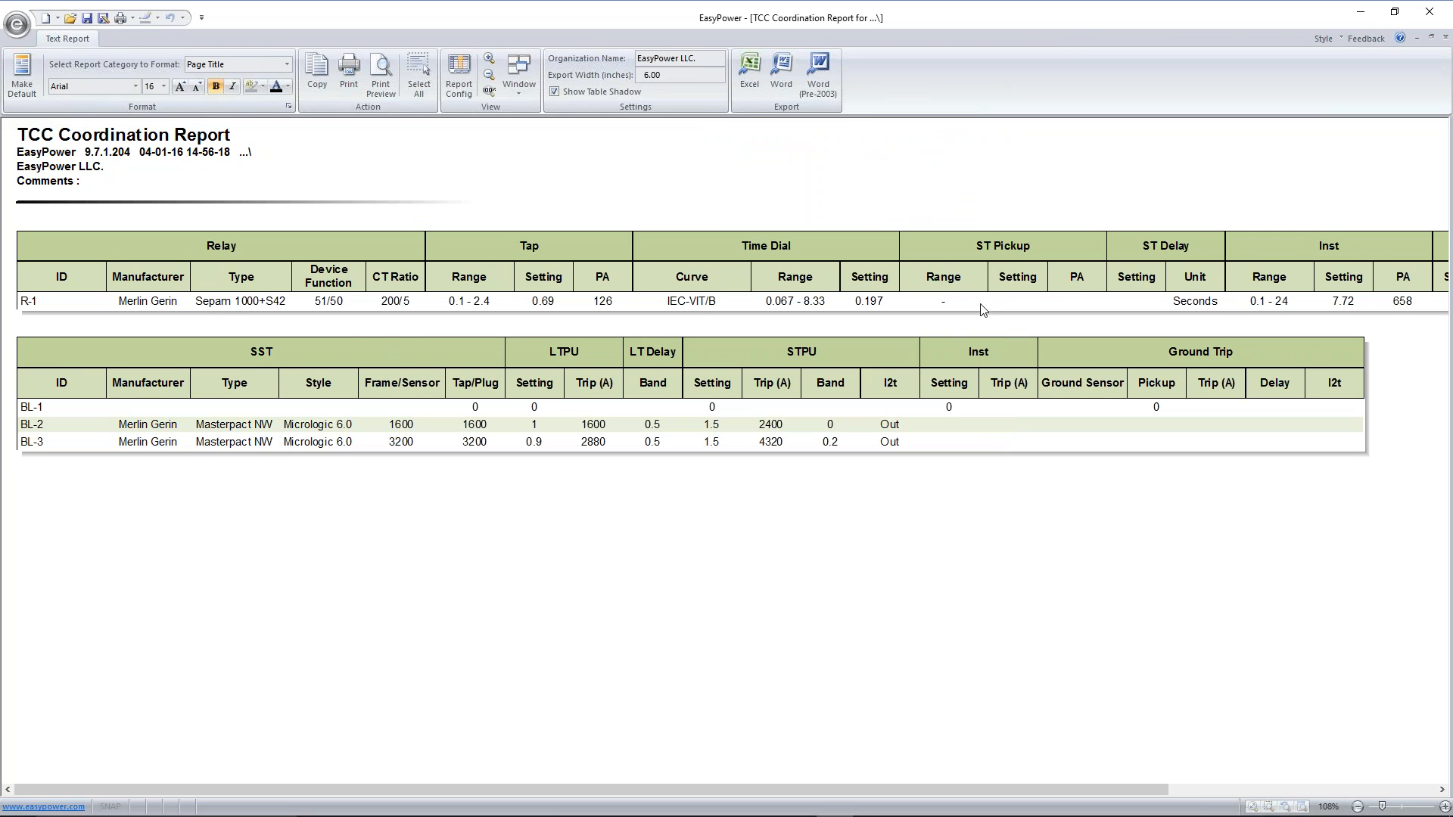
pyautogui.click(1445, 37)
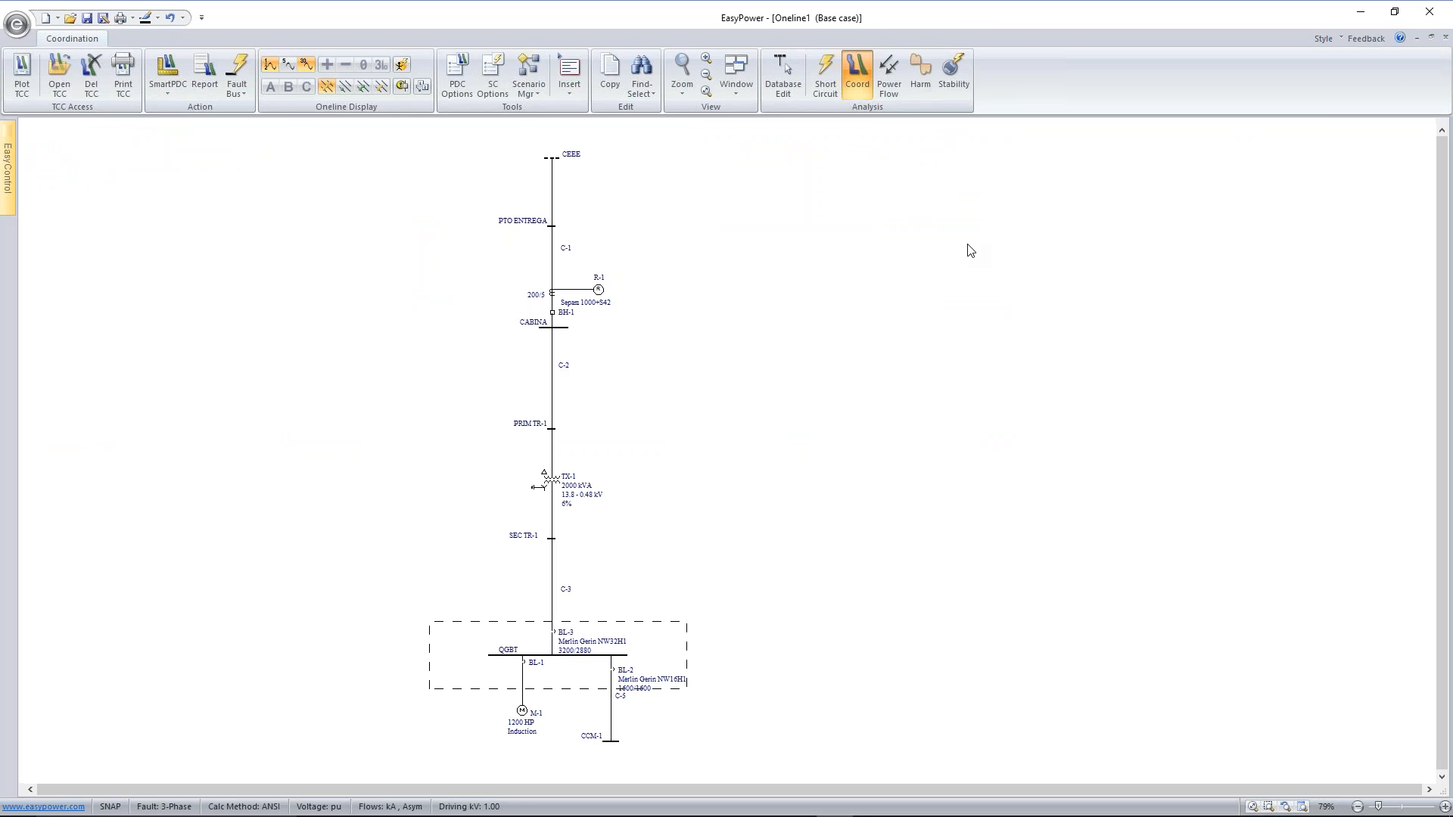
# Generate a coordination report limited to the devices in the QGBT enclosure, review it, and close it
pyautogui.moveTo(382, 617); pyautogui.dragTo(751, 701)
pyautogui.moveTo(407, 616); pyautogui.dragTo(706, 688)
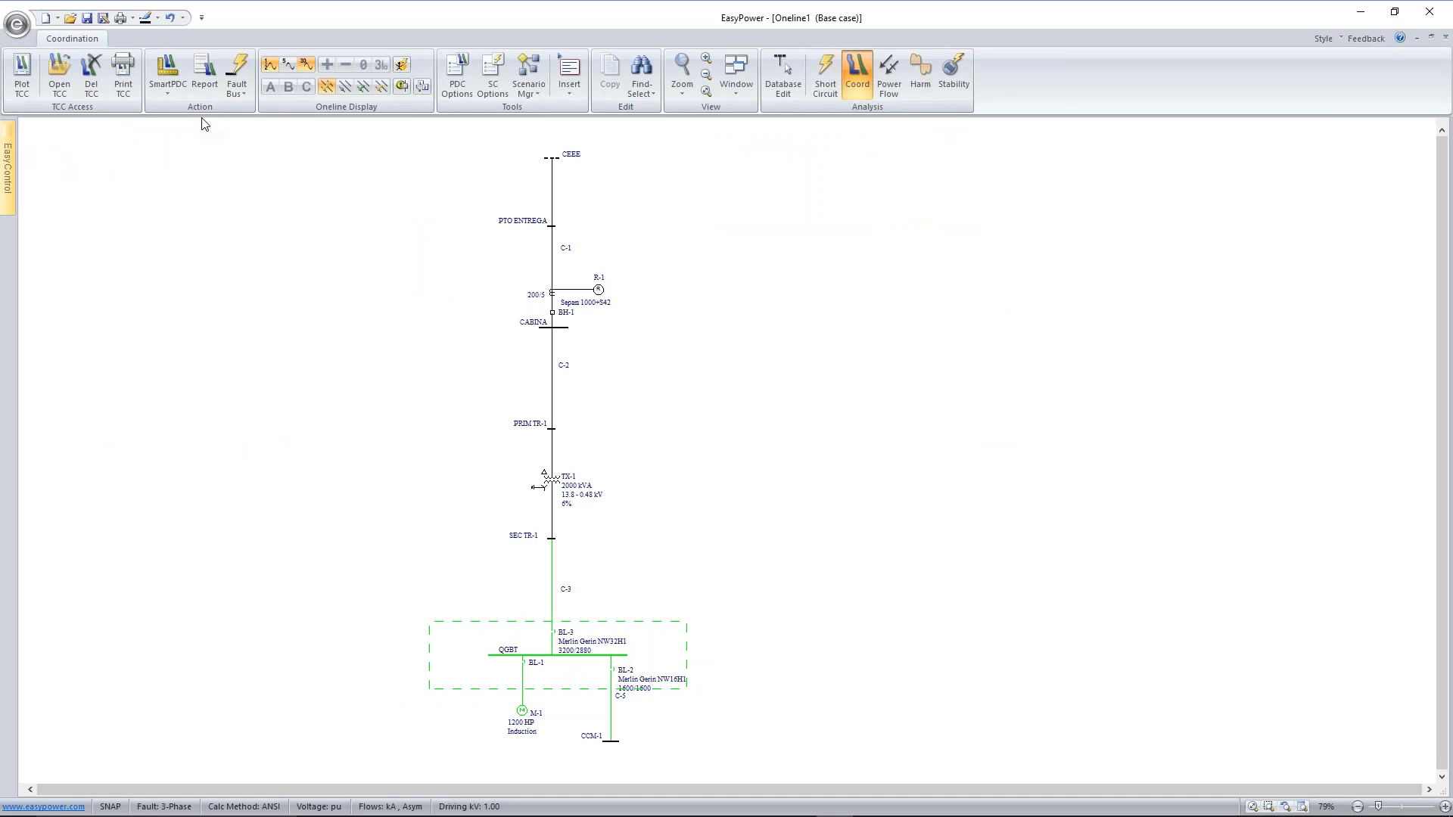
pyautogui.click(204, 76)
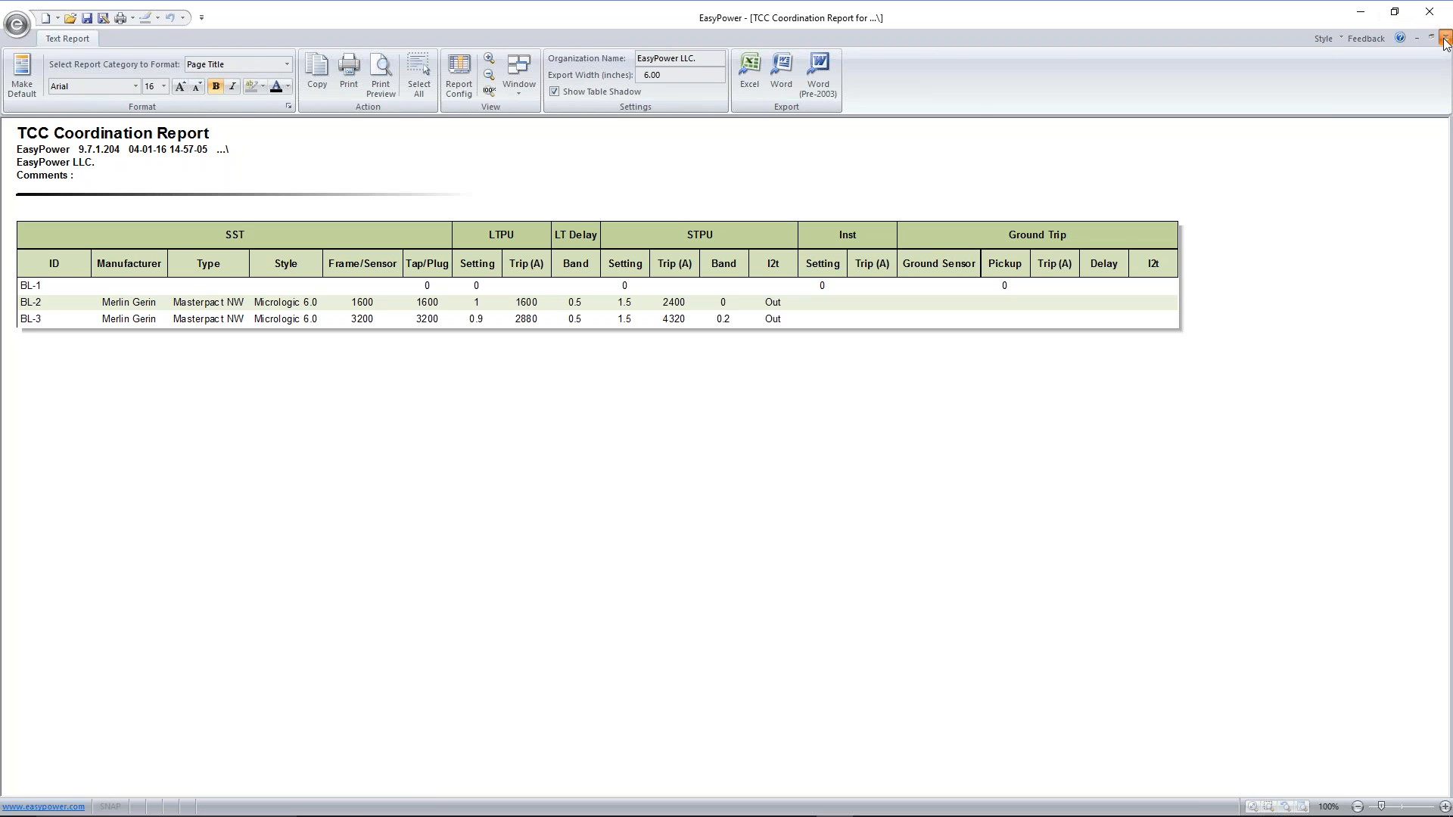
pyautogui.click(1444, 38)
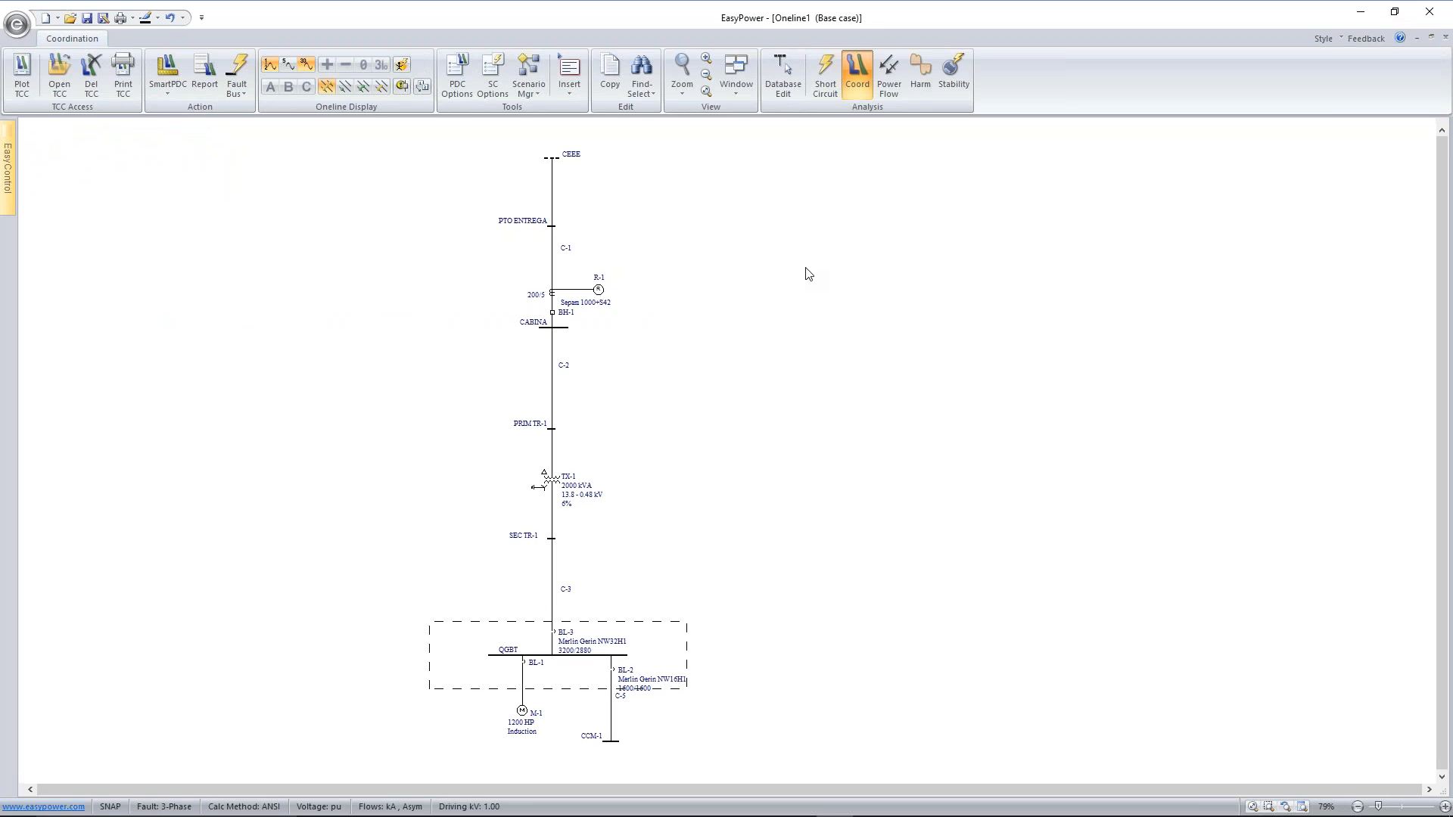
# Switch to short-circuit analysis and set the arc flash maximum times to 2 seconds for all three voltage ranges
pyautogui.click(824, 81)
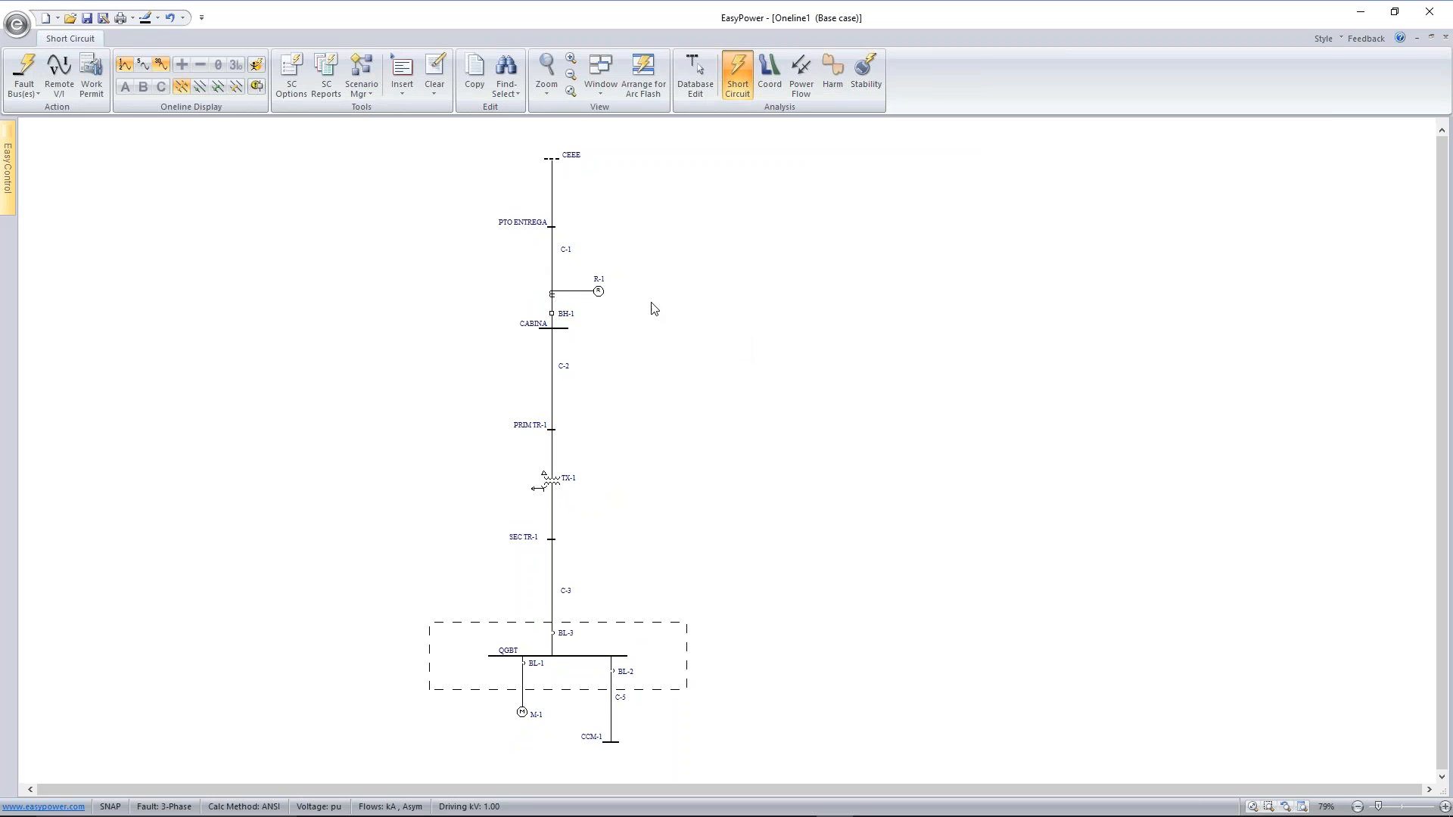
pyautogui.click(291, 74)
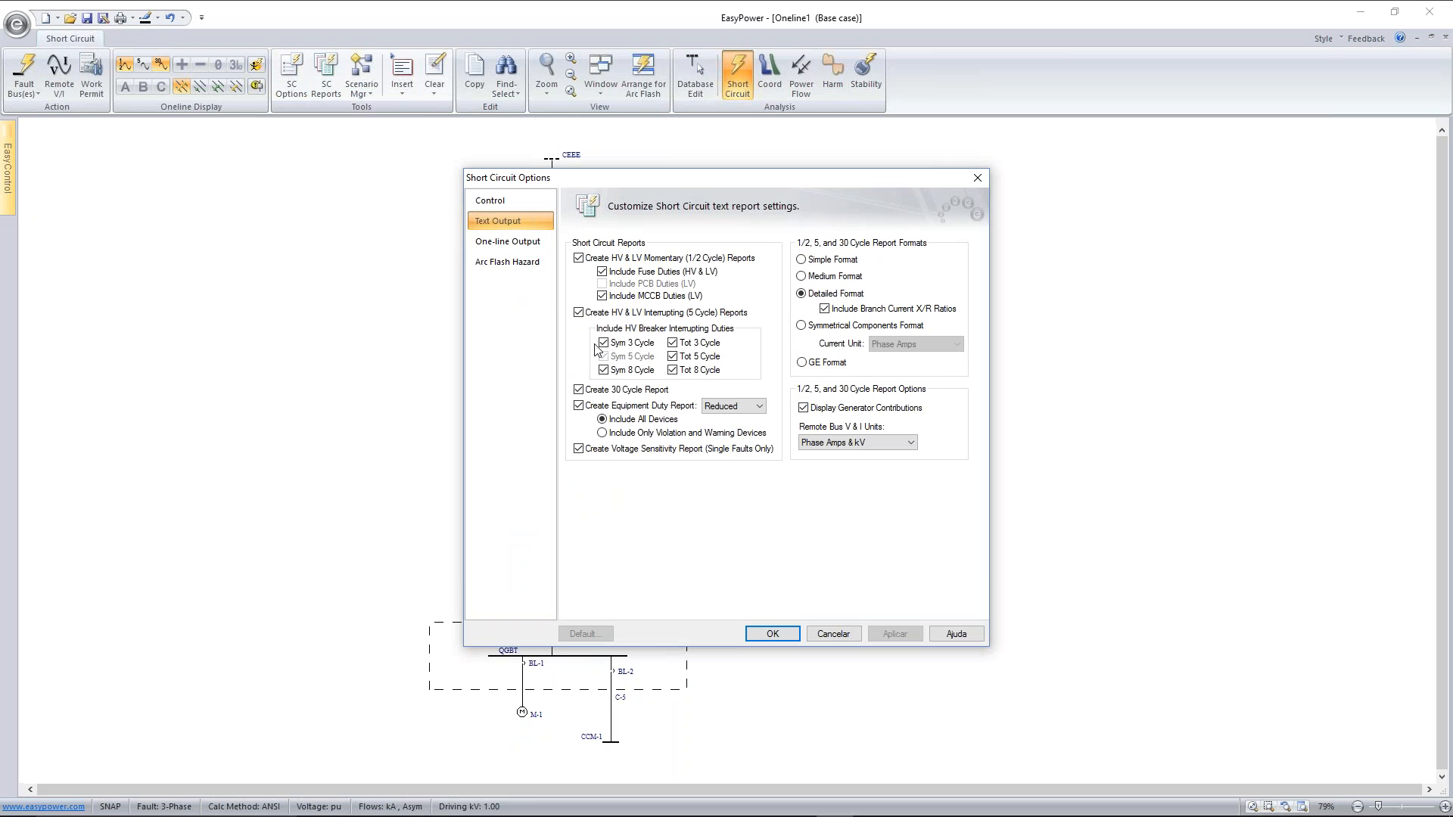
pyautogui.click(516, 260)
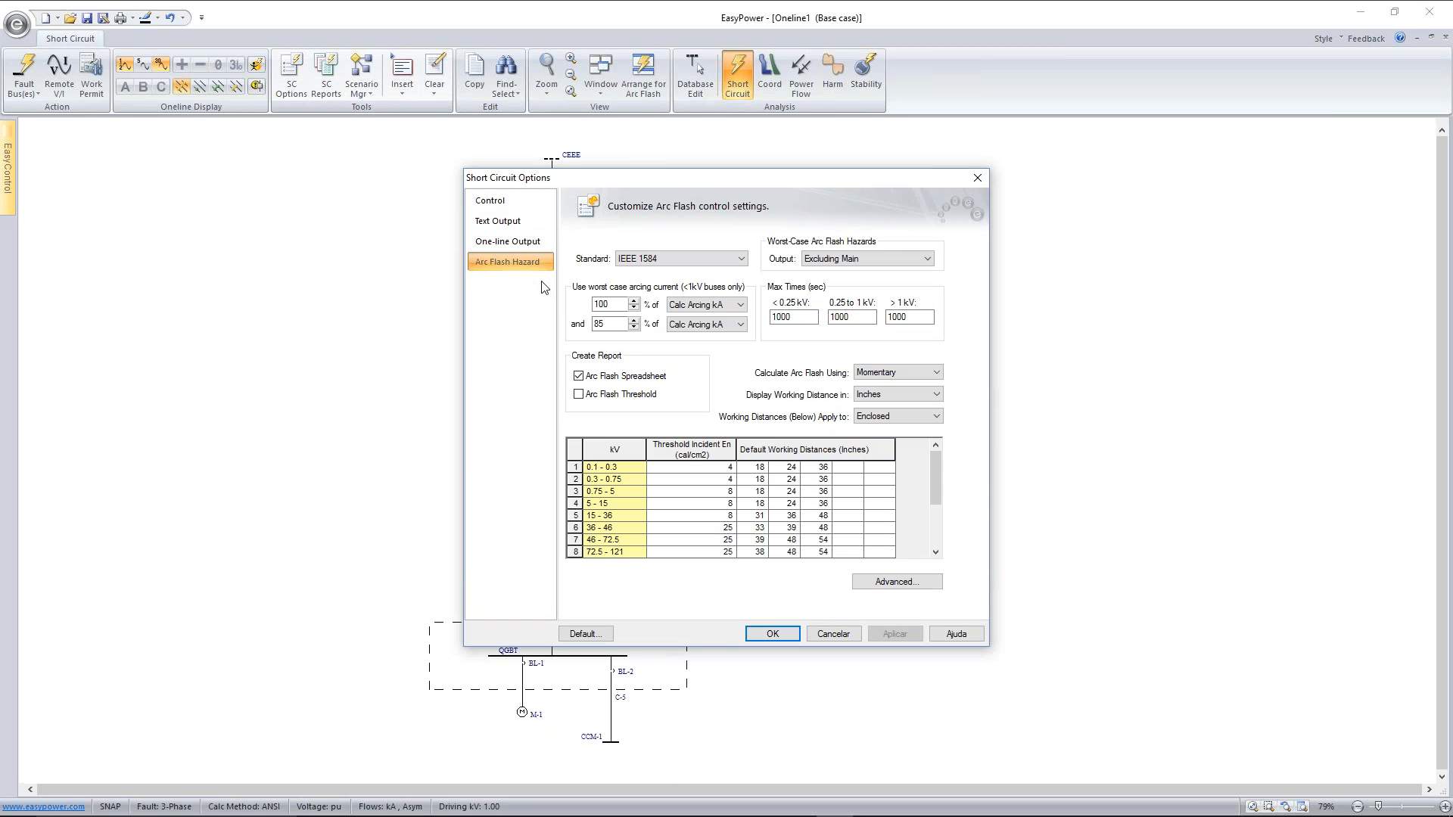
pyautogui.moveTo(803, 318); pyautogui.dragTo(755, 305)
pyautogui.write('2')
pyautogui.press('Tab')
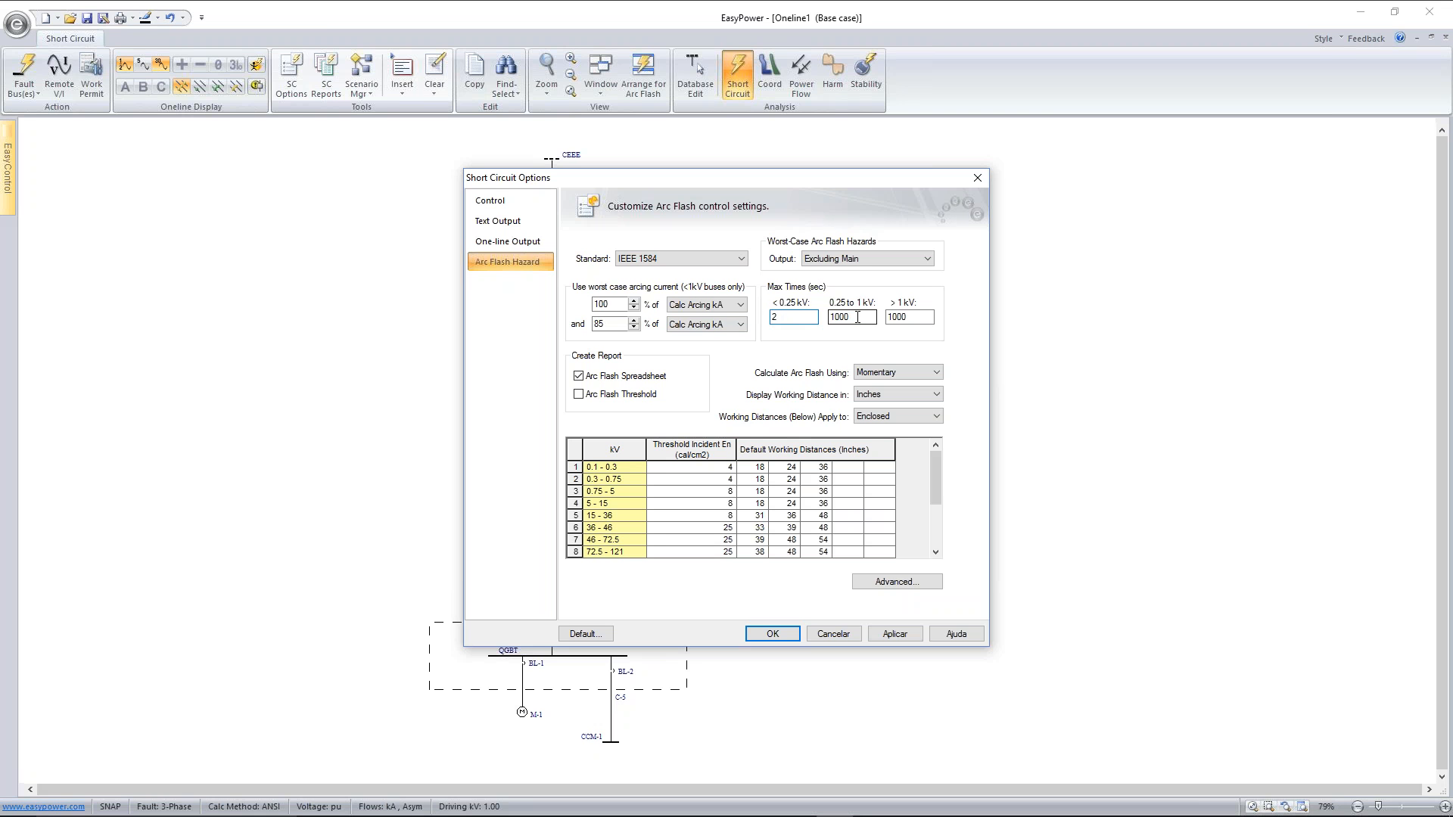
pyautogui.write('2')
pyautogui.press('Tab')
pyautogui.write('2')
# Display arc flash working distances in mm and enable the Arc Flash Threshold report
pyautogui.click(904, 394)
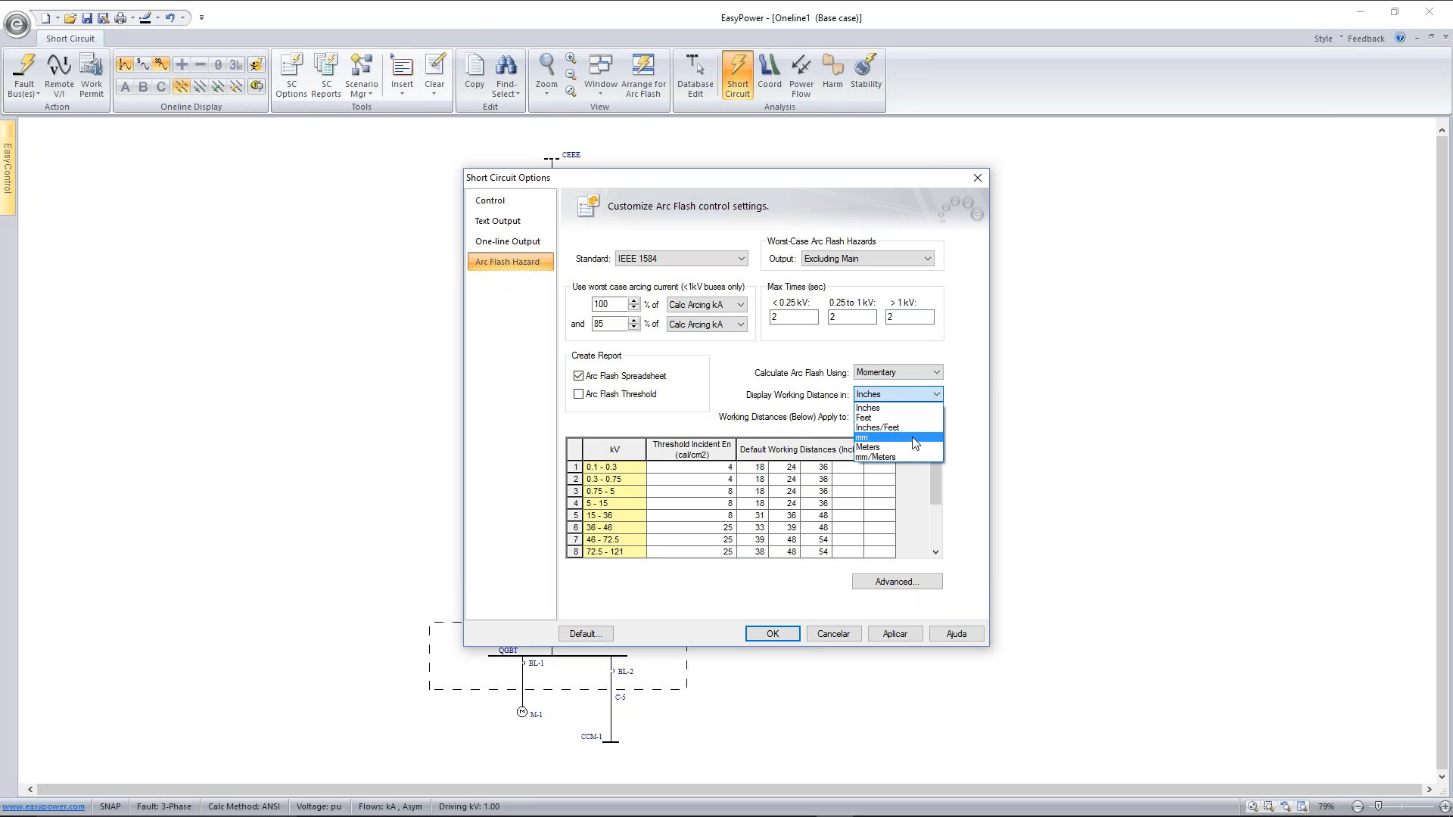
pyautogui.click(914, 437)
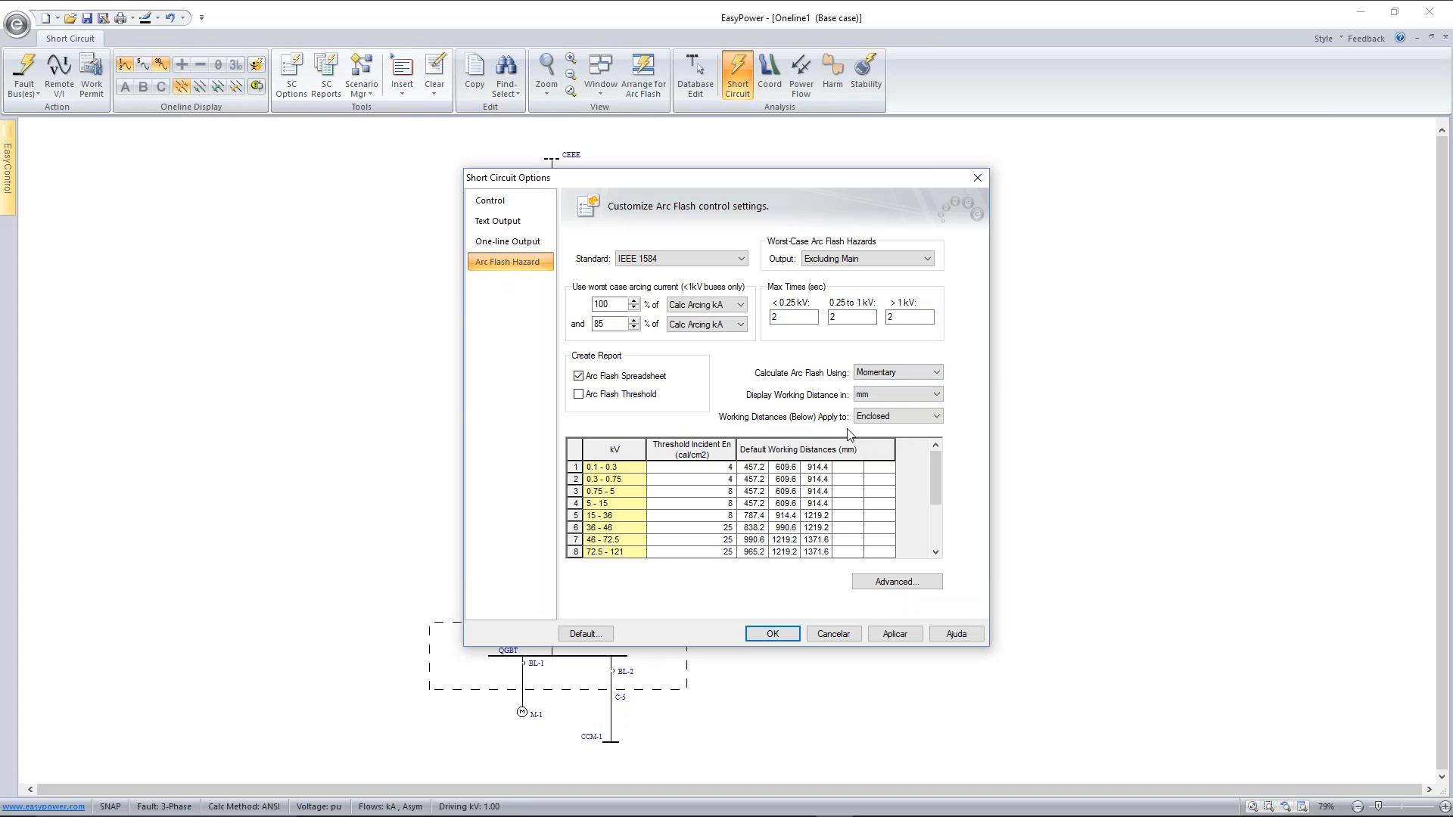
pyautogui.click(579, 394)
# Set the advanced arc flash PPE level to NFPA 70E 130.7(C)(16)
pyautogui.click(928, 581)
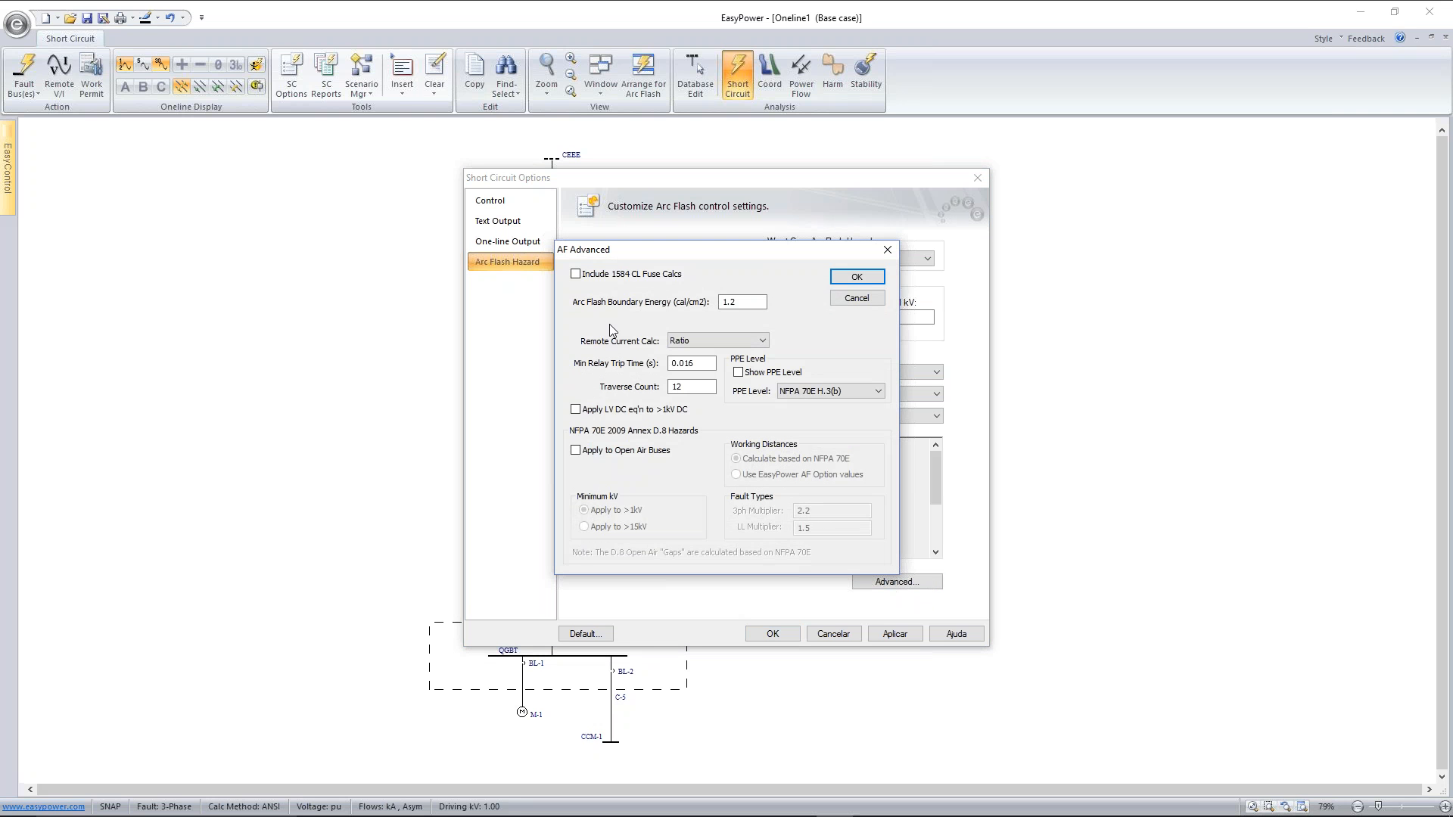
pyautogui.click(876, 391)
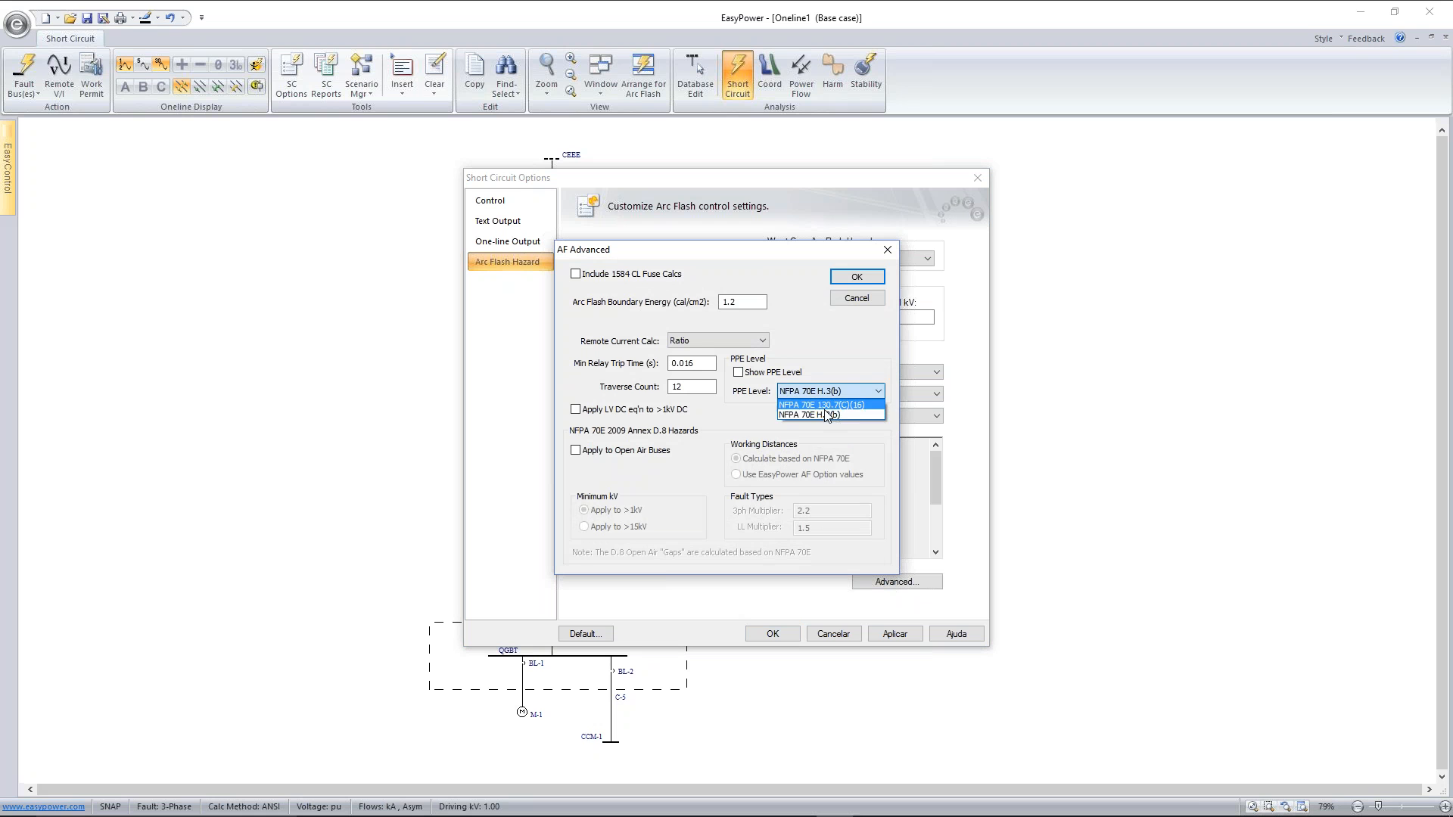
pyautogui.click(826, 405)
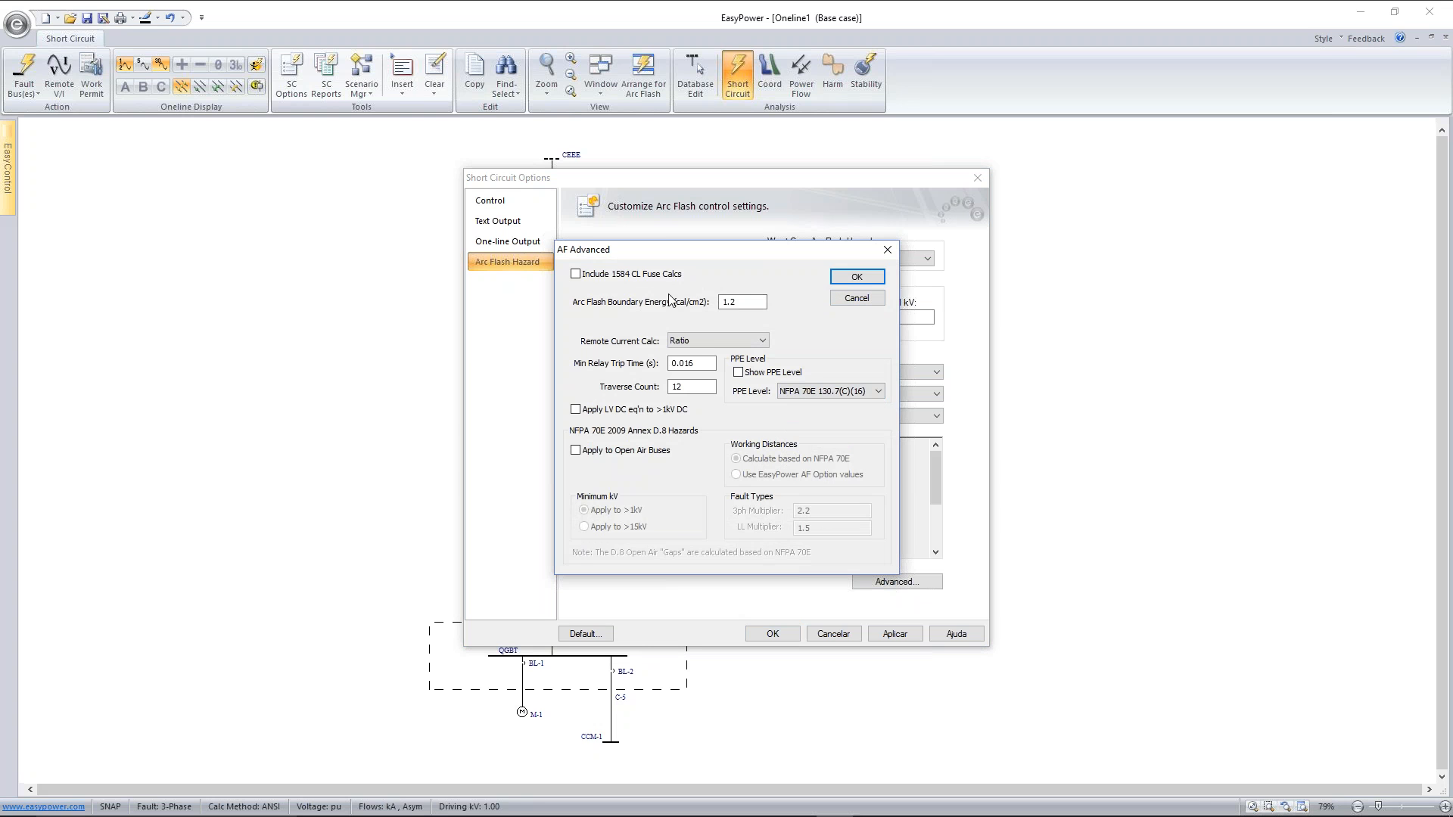
pyautogui.click(838, 279)
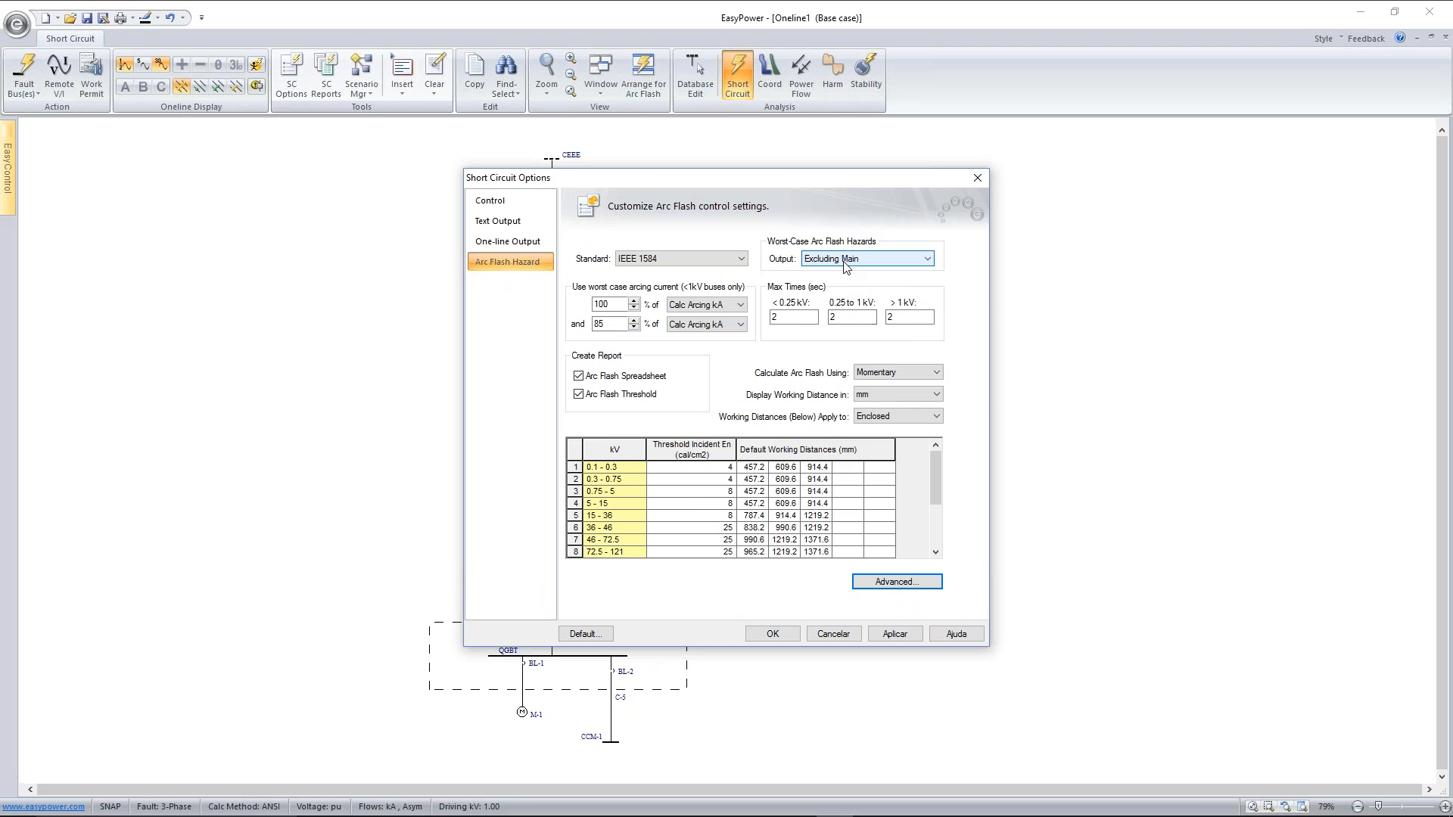
# Set the worst-case arc flash hazard output to Including Main and apply the short-circuit options
pyautogui.click(845, 258)
pyautogui.click(844, 273)
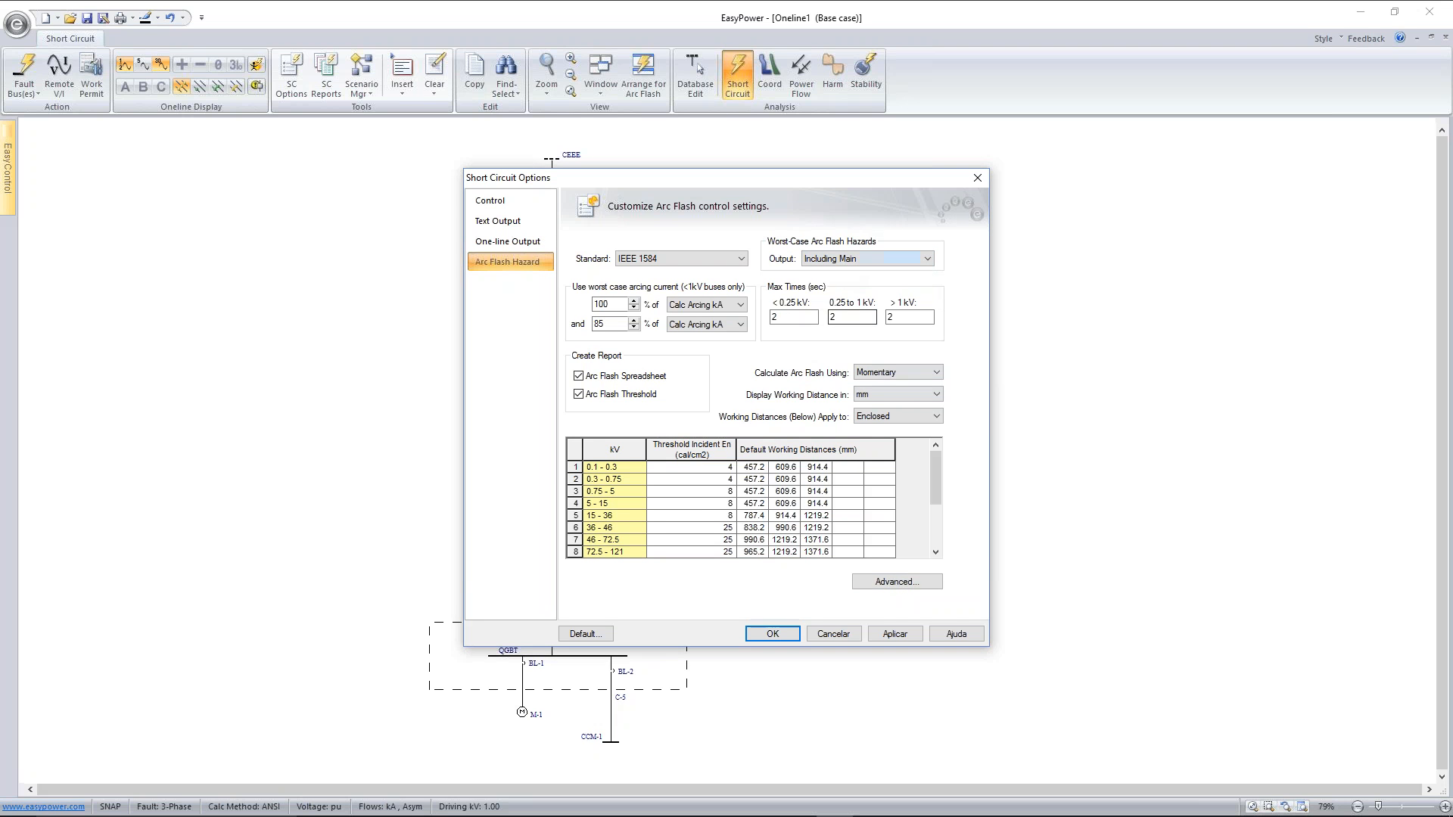
pyautogui.click(894, 634)
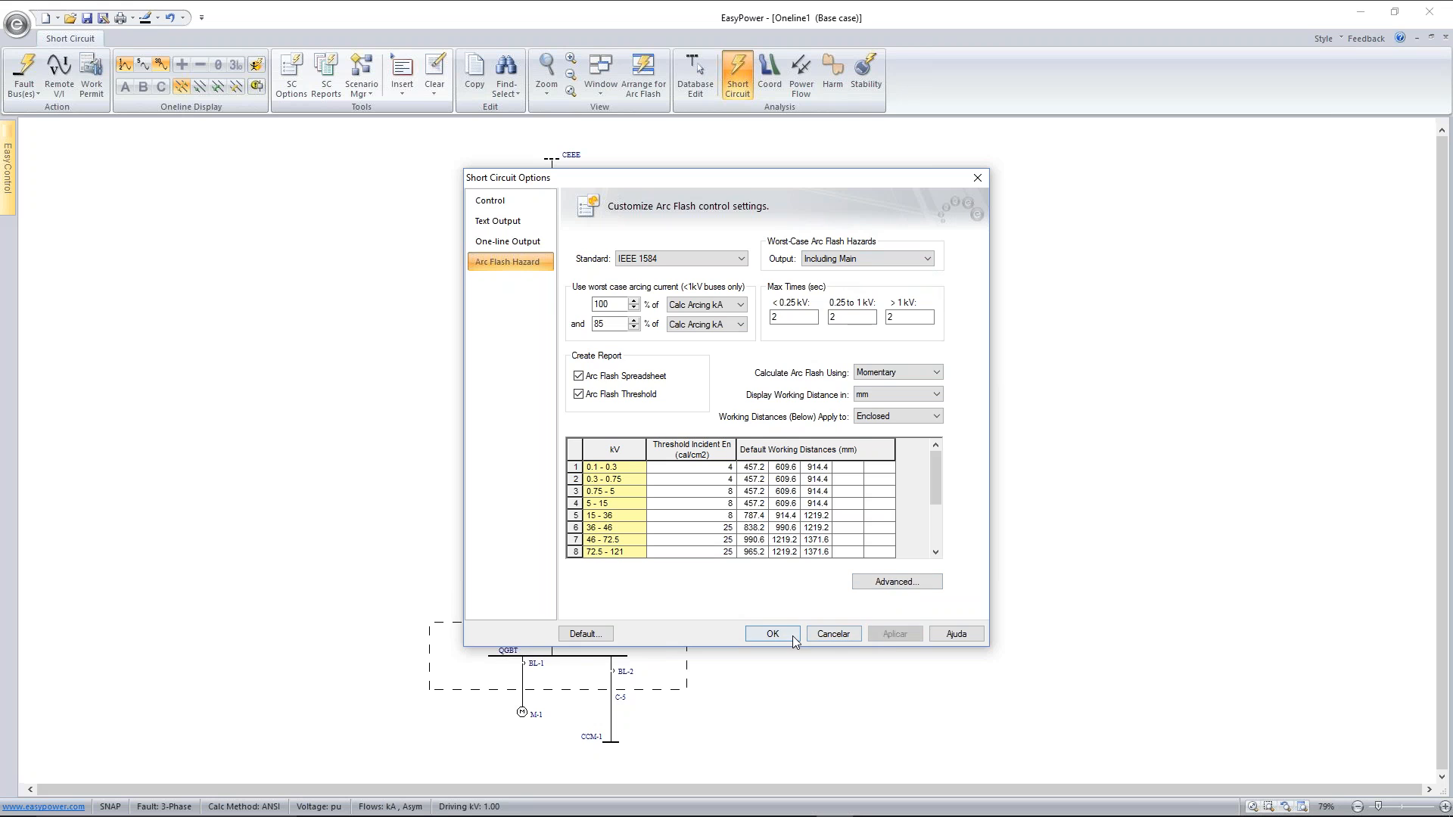
pyautogui.click(790, 634)
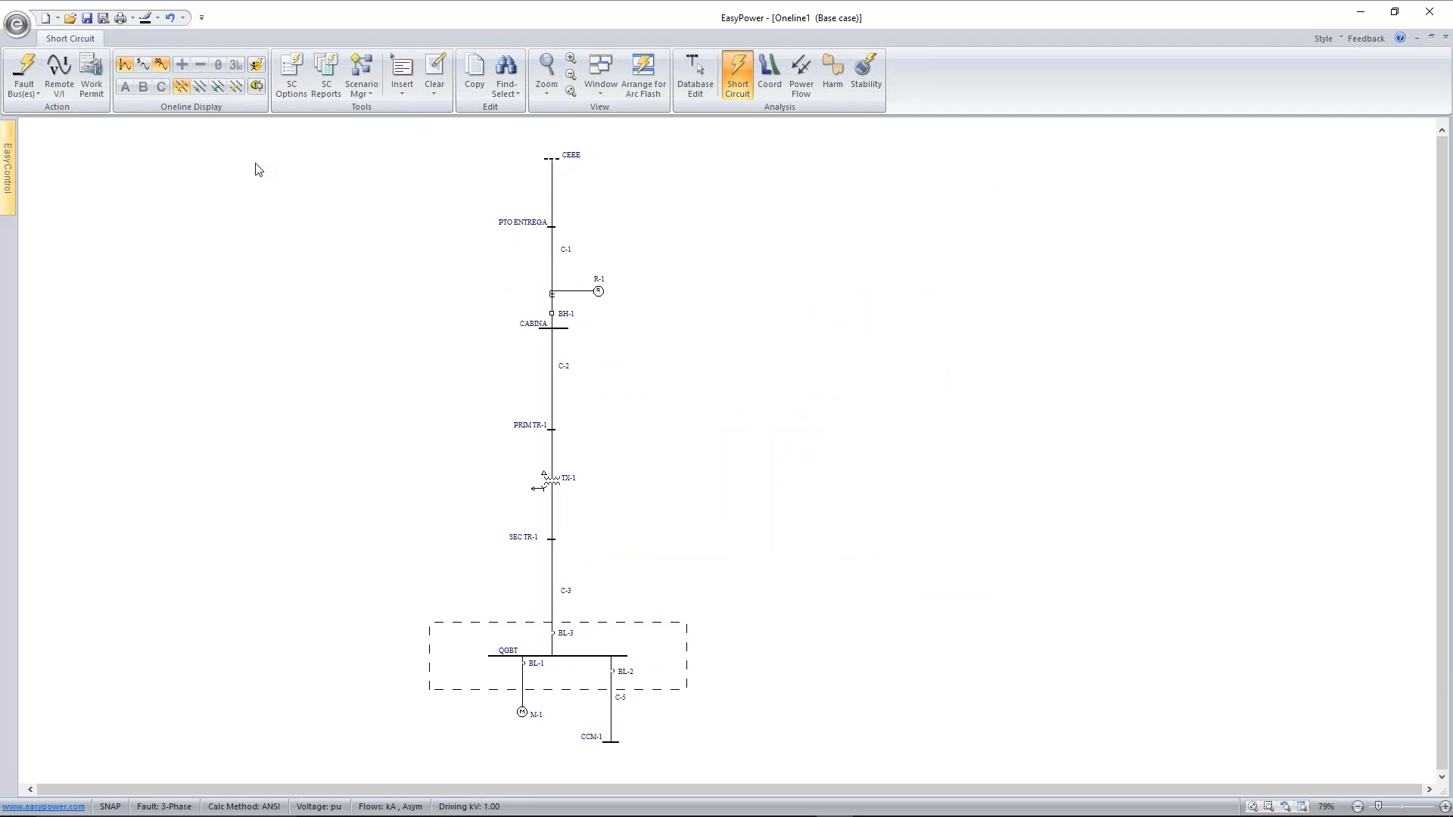
# Fault all buses on the one-line and arrange the windows to show the diagram together with the arc flash hazard report
pyautogui.click(24, 72)
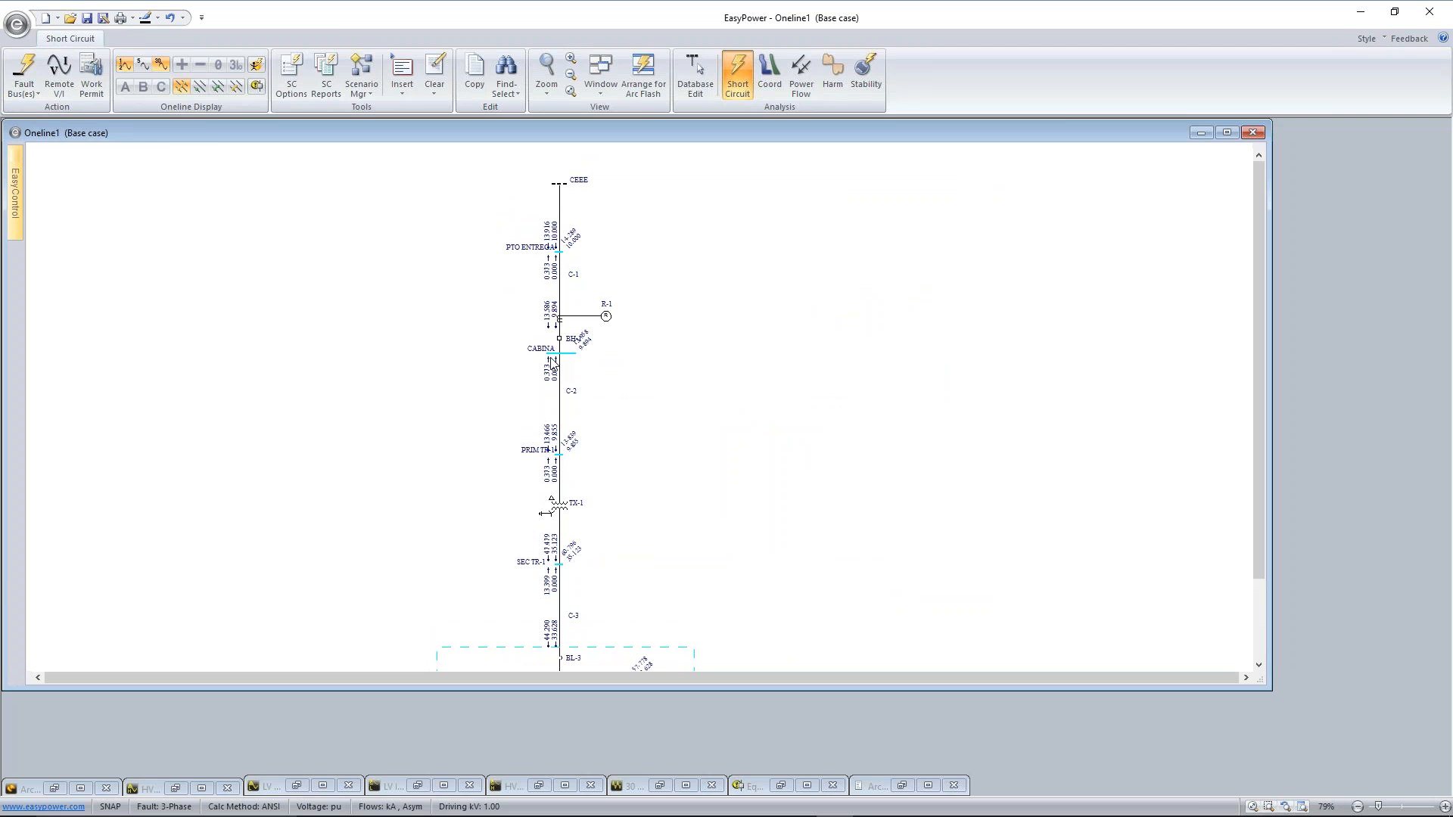
pyautogui.click(643, 76)
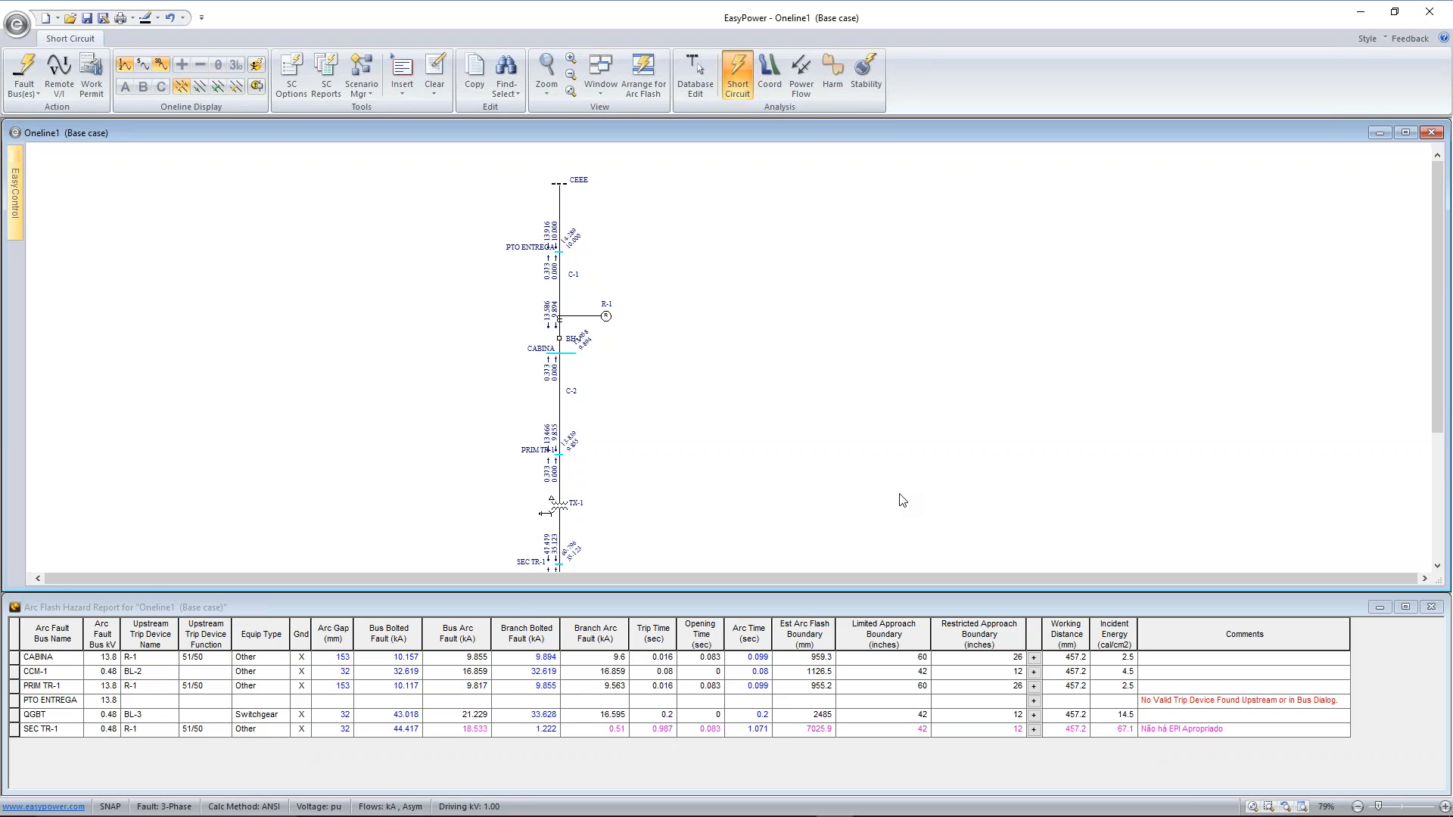
# Generate a print preview of the arc flash labels for all devices in the hazard report and page to the second label
pyautogui.click(674, 609)
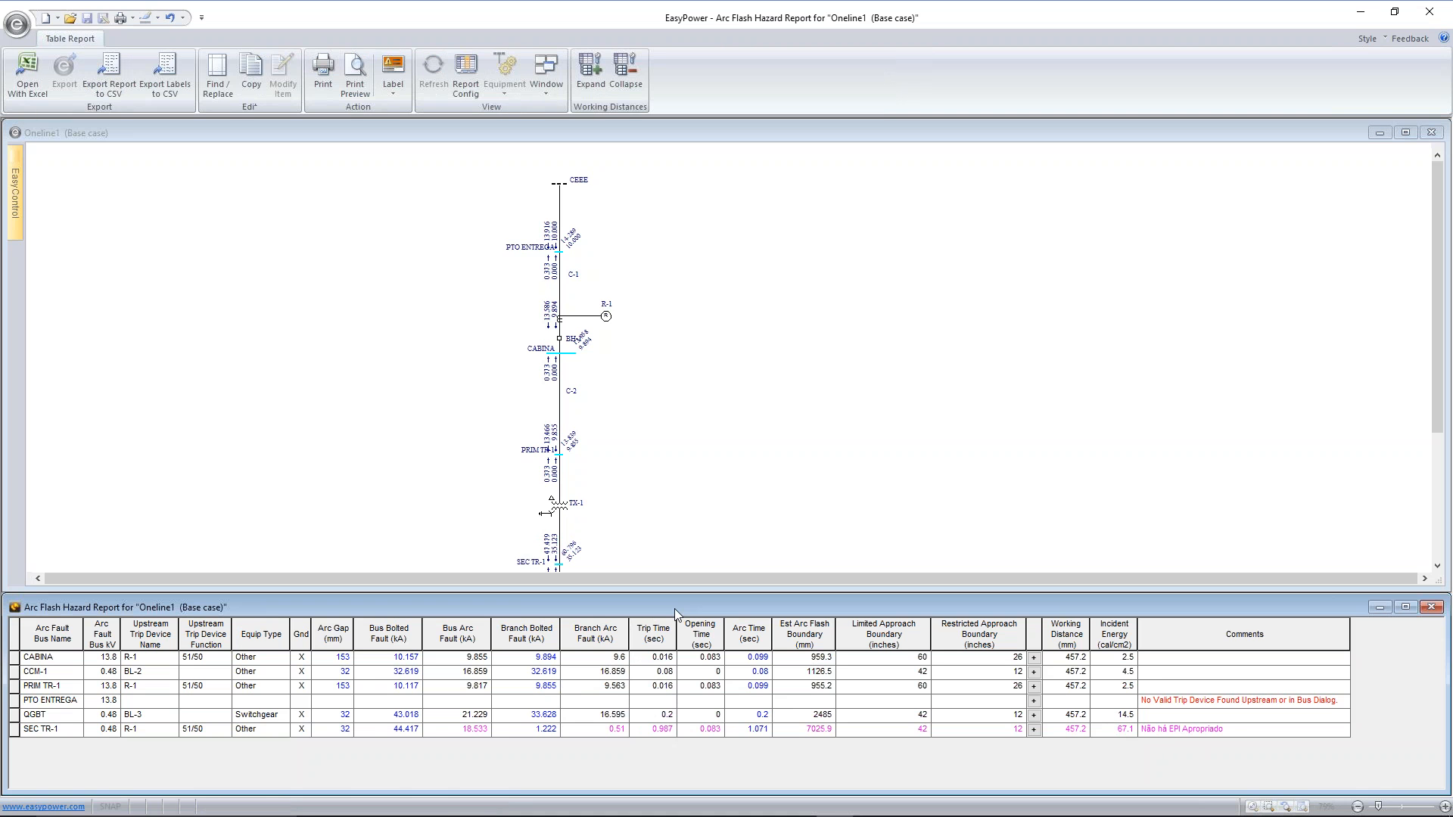
pyautogui.click(392, 93)
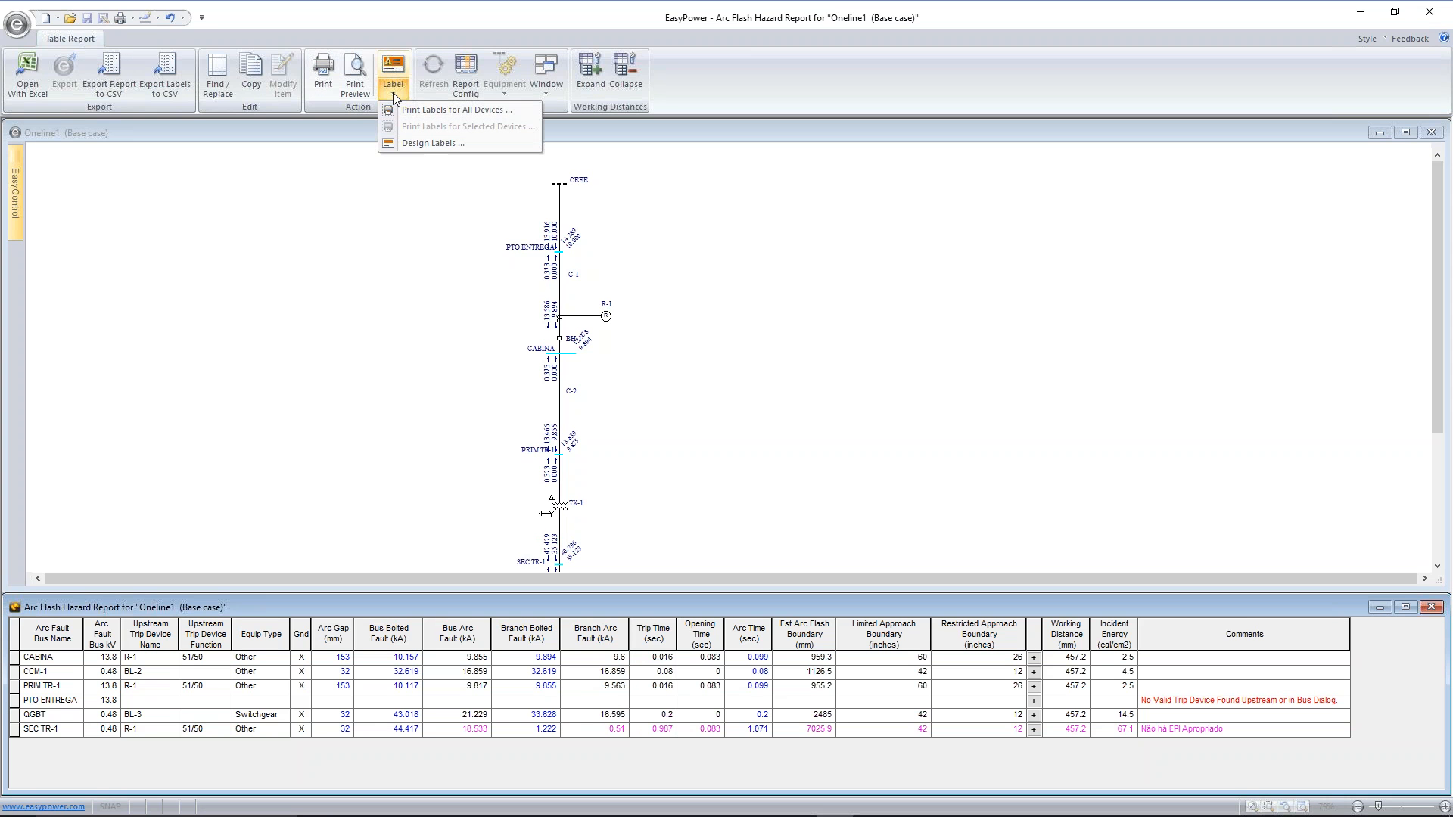
pyautogui.click(433, 110)
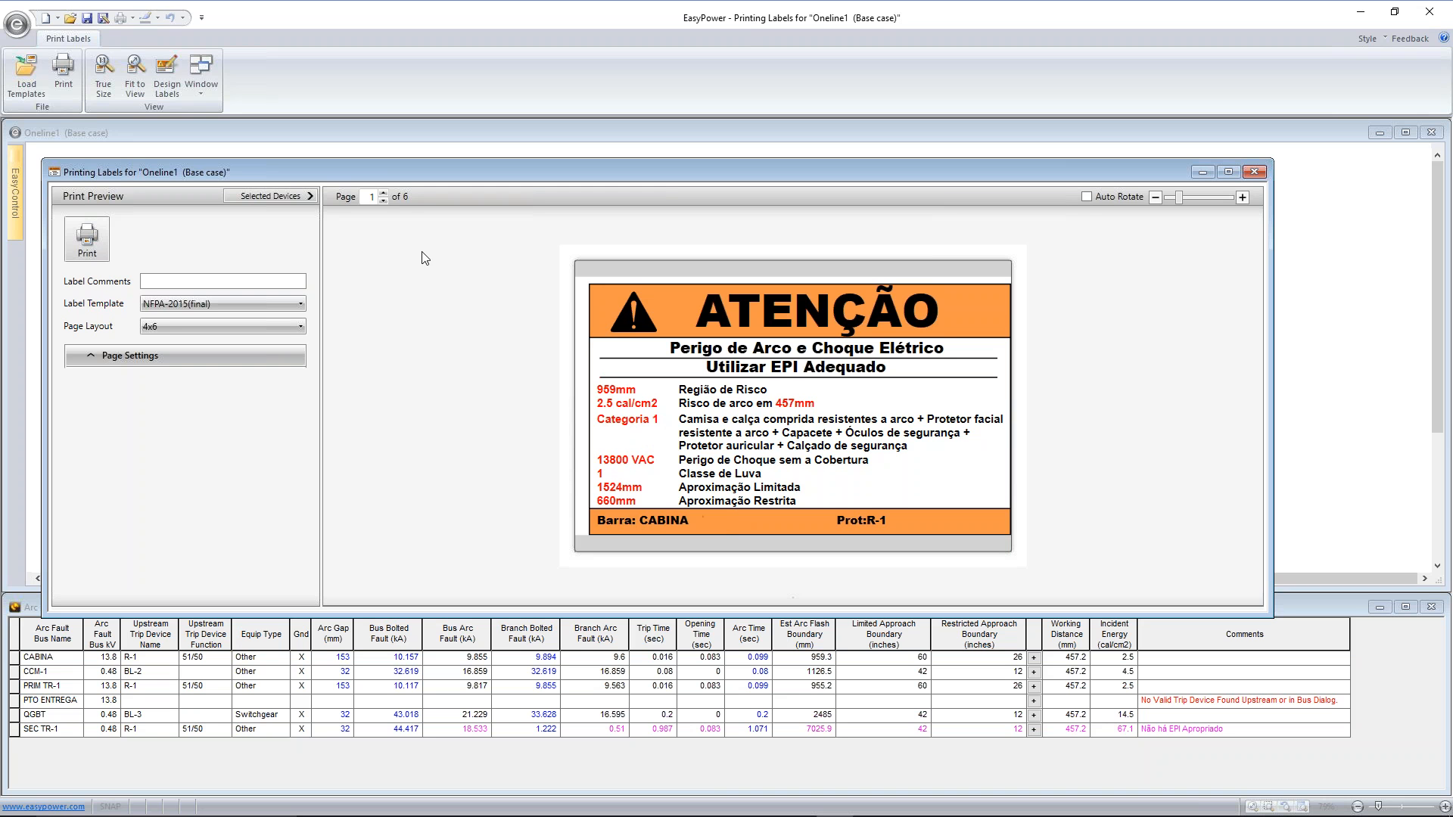
pyautogui.click(383, 192)
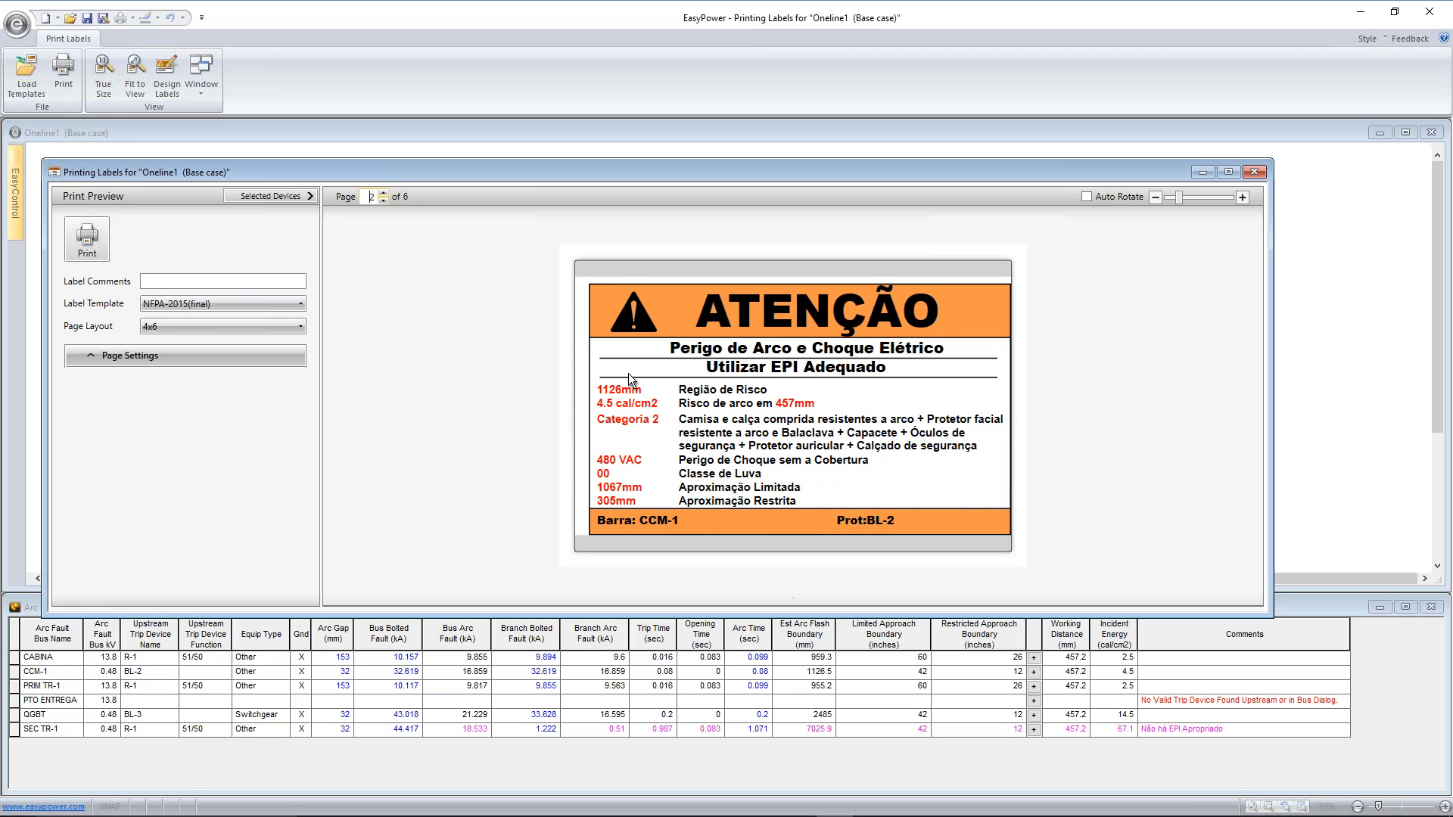
# Review the remaining arc flash labels through the sixth page and close the label print preview
pyautogui.click(384, 194)
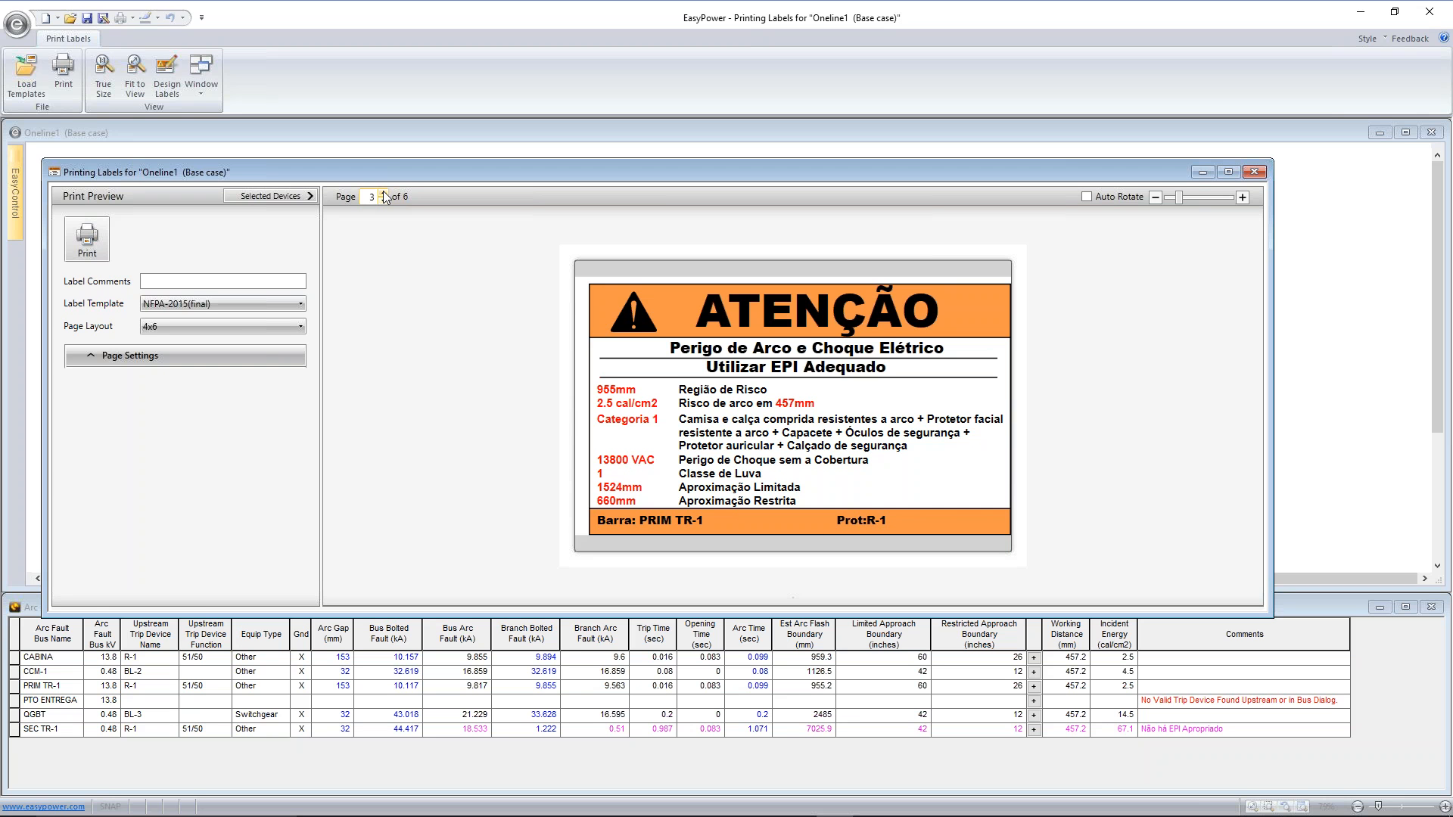
pyautogui.click(384, 194)
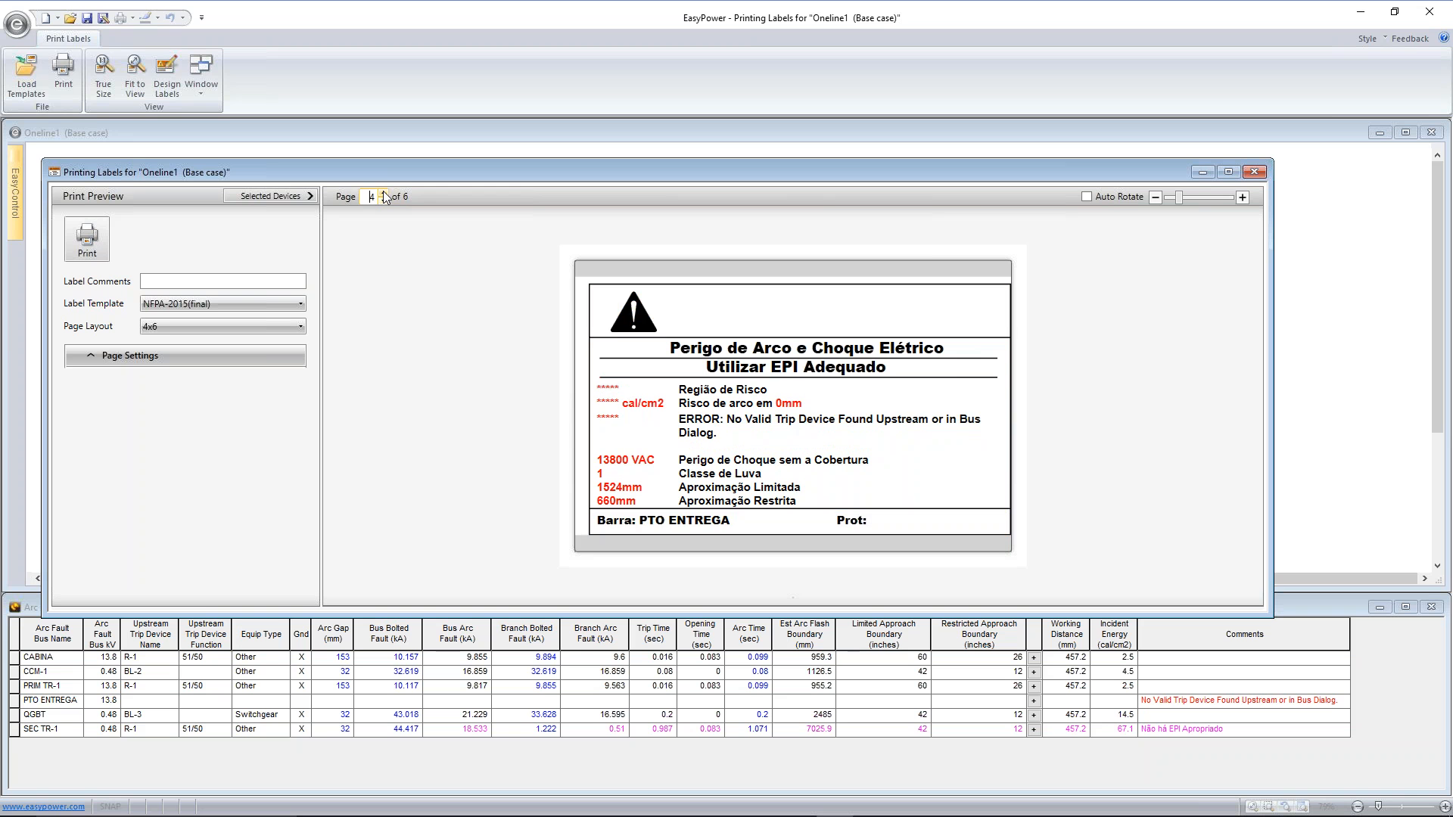
pyautogui.click(384, 194)
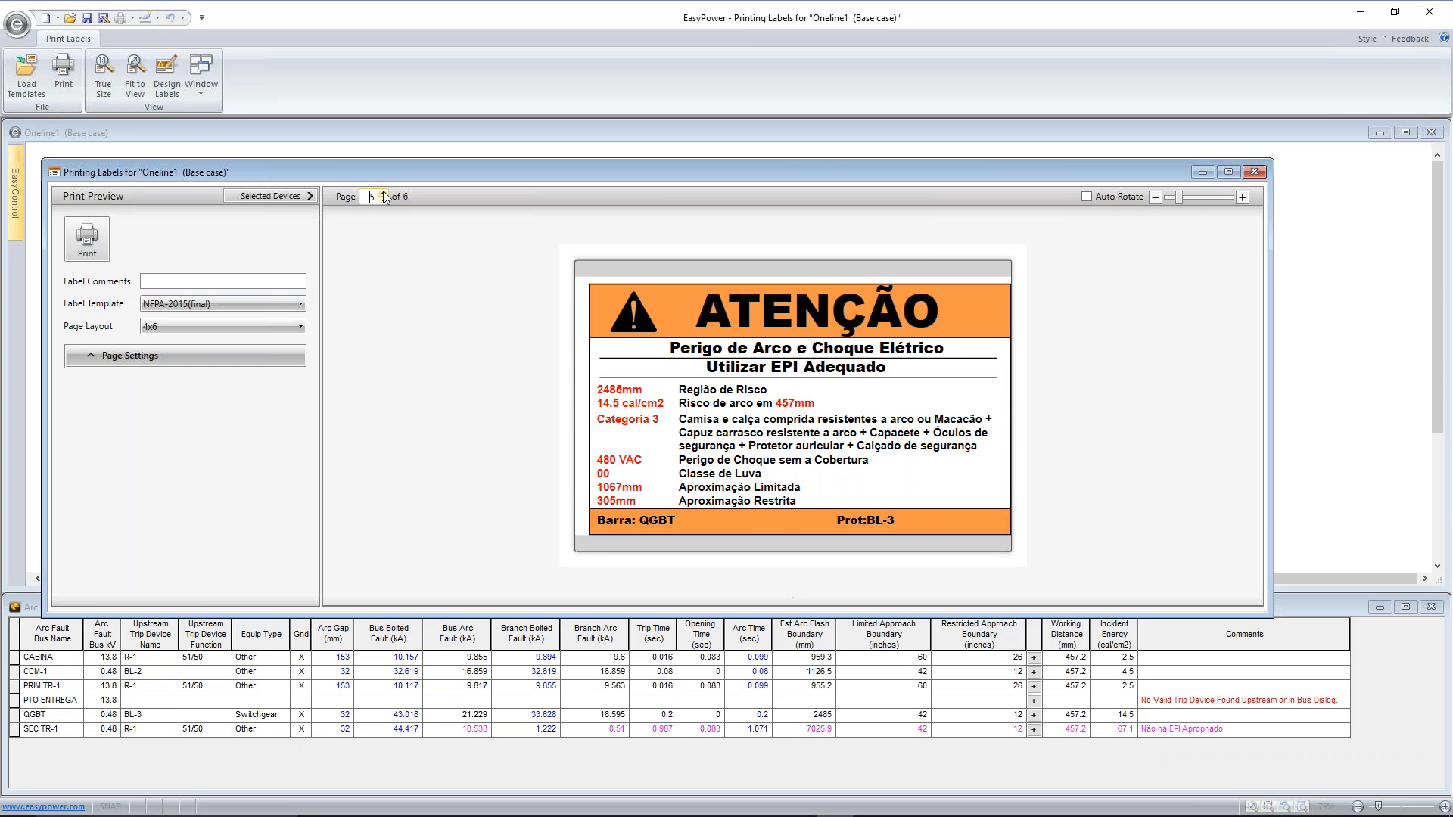
pyautogui.click(384, 201)
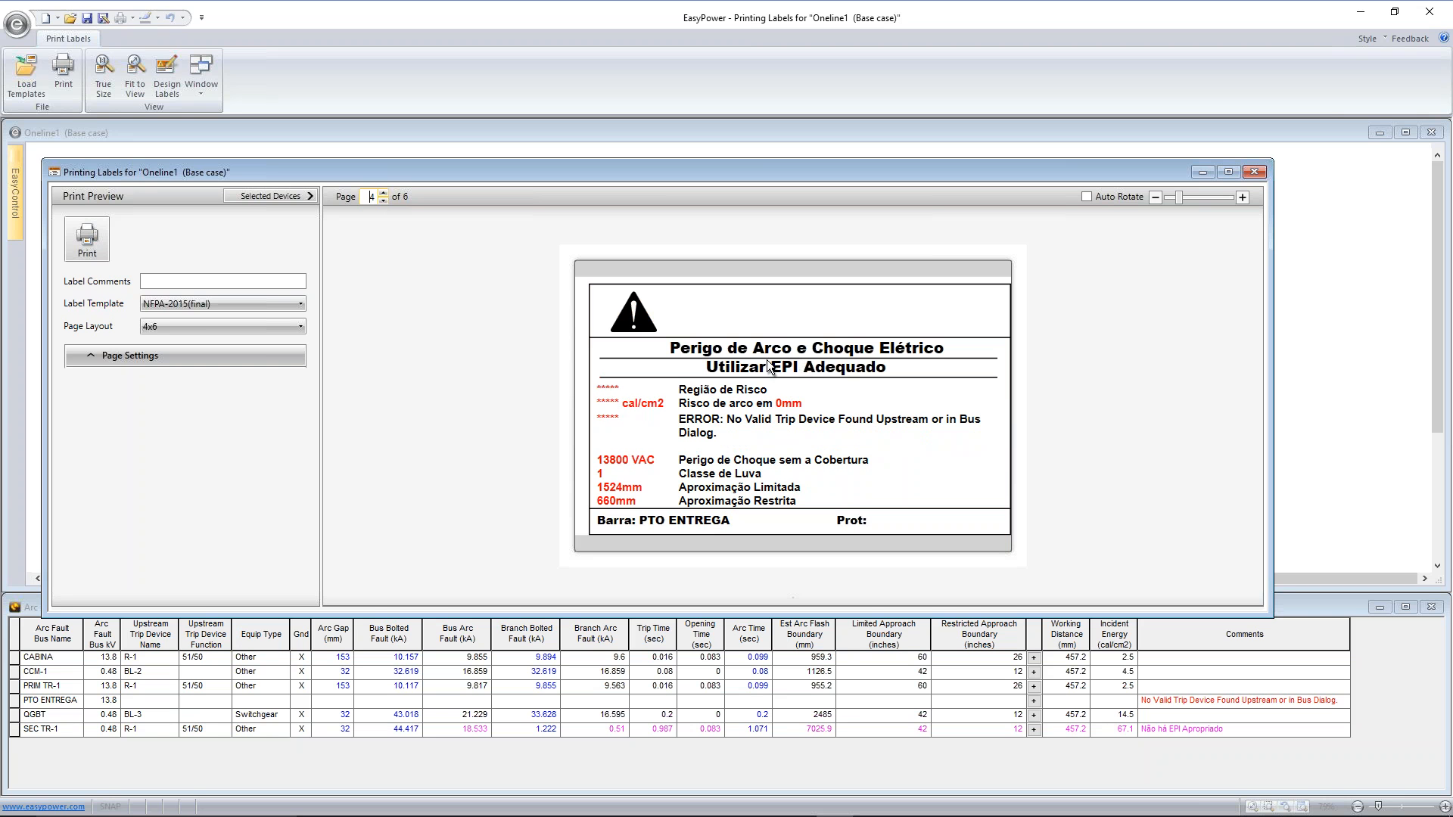
pyautogui.click(383, 194)
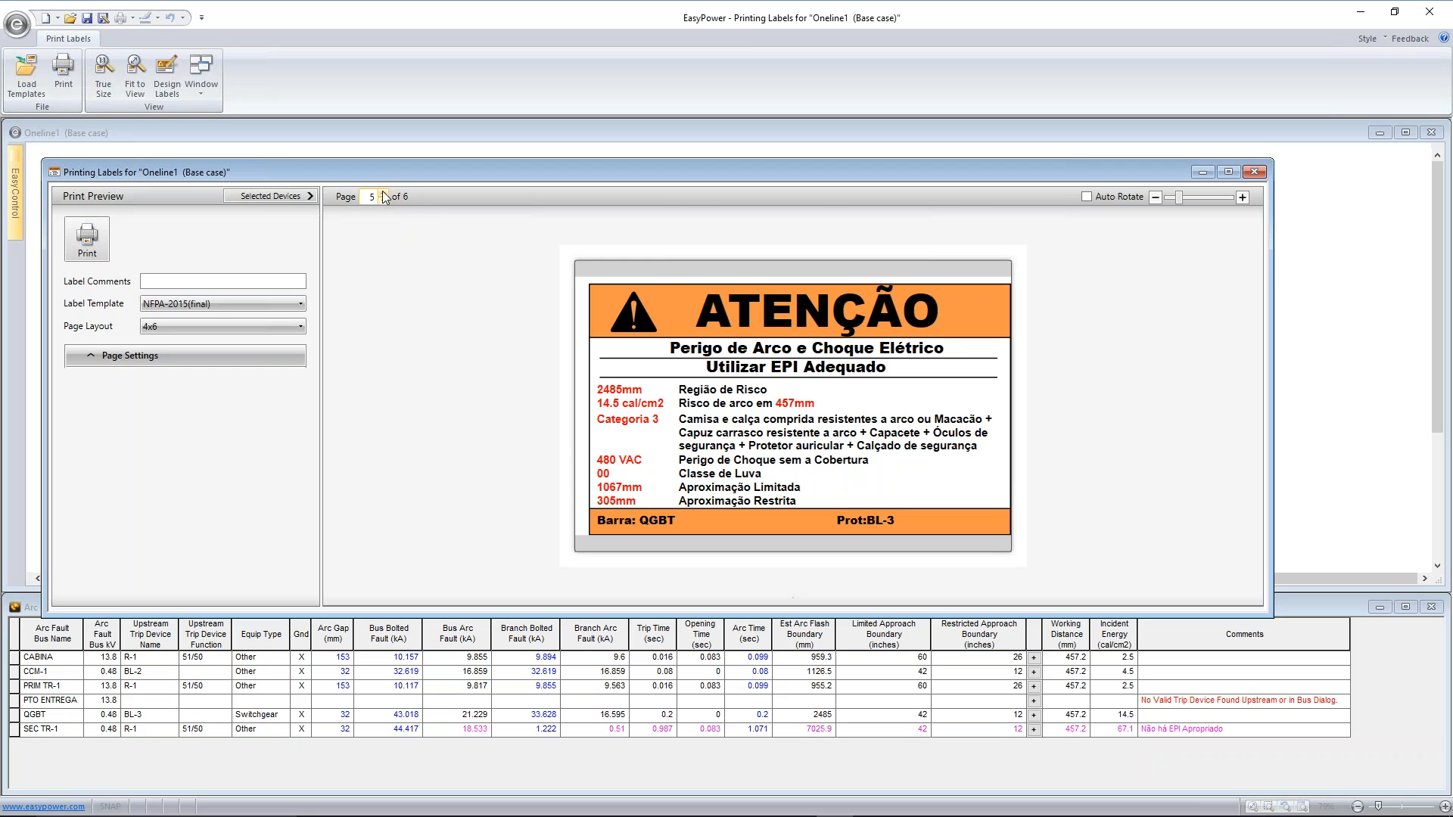
pyautogui.click(382, 195)
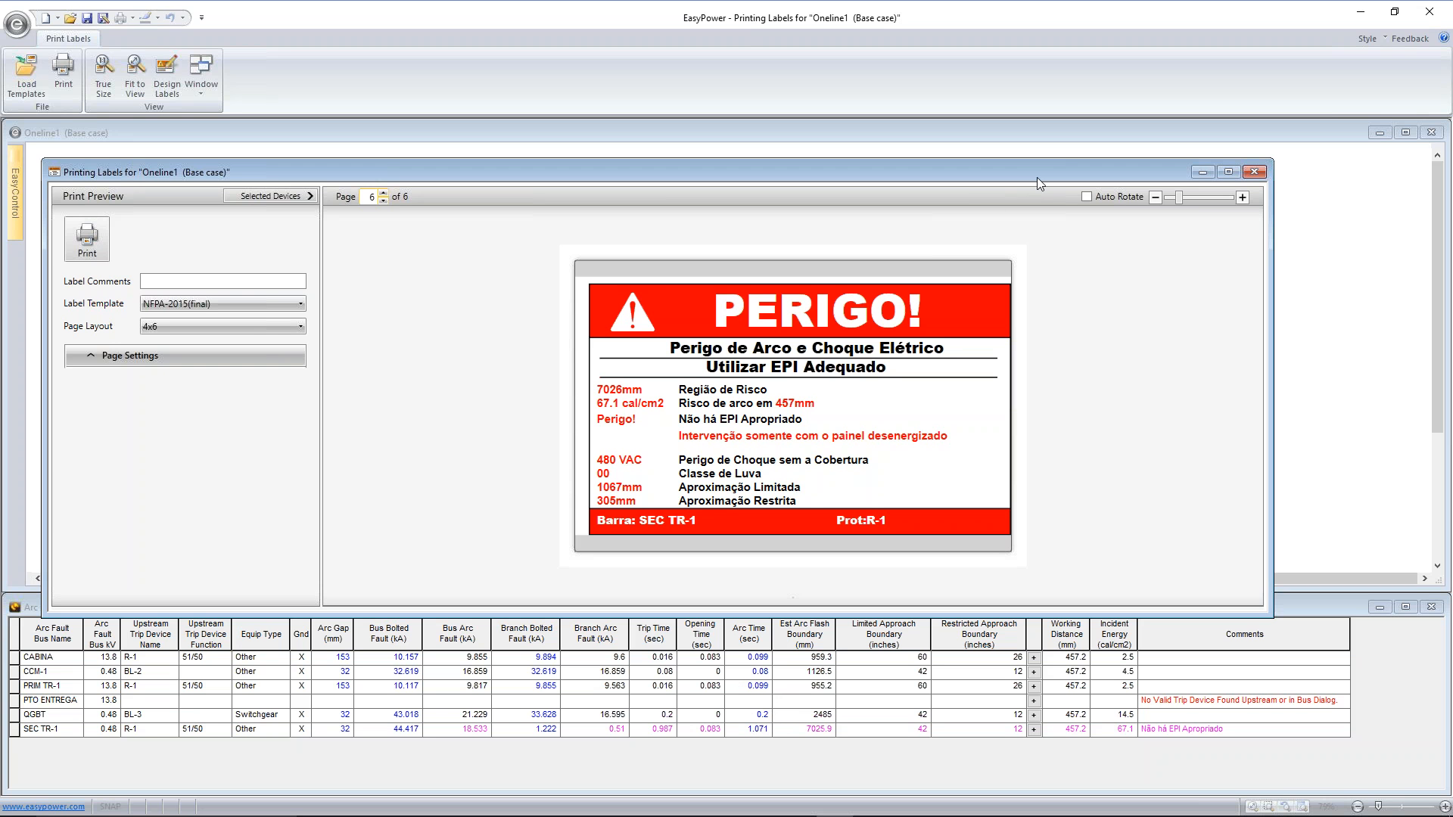
pyautogui.moveTo(1046, 170); pyautogui.dragTo(952, 179)
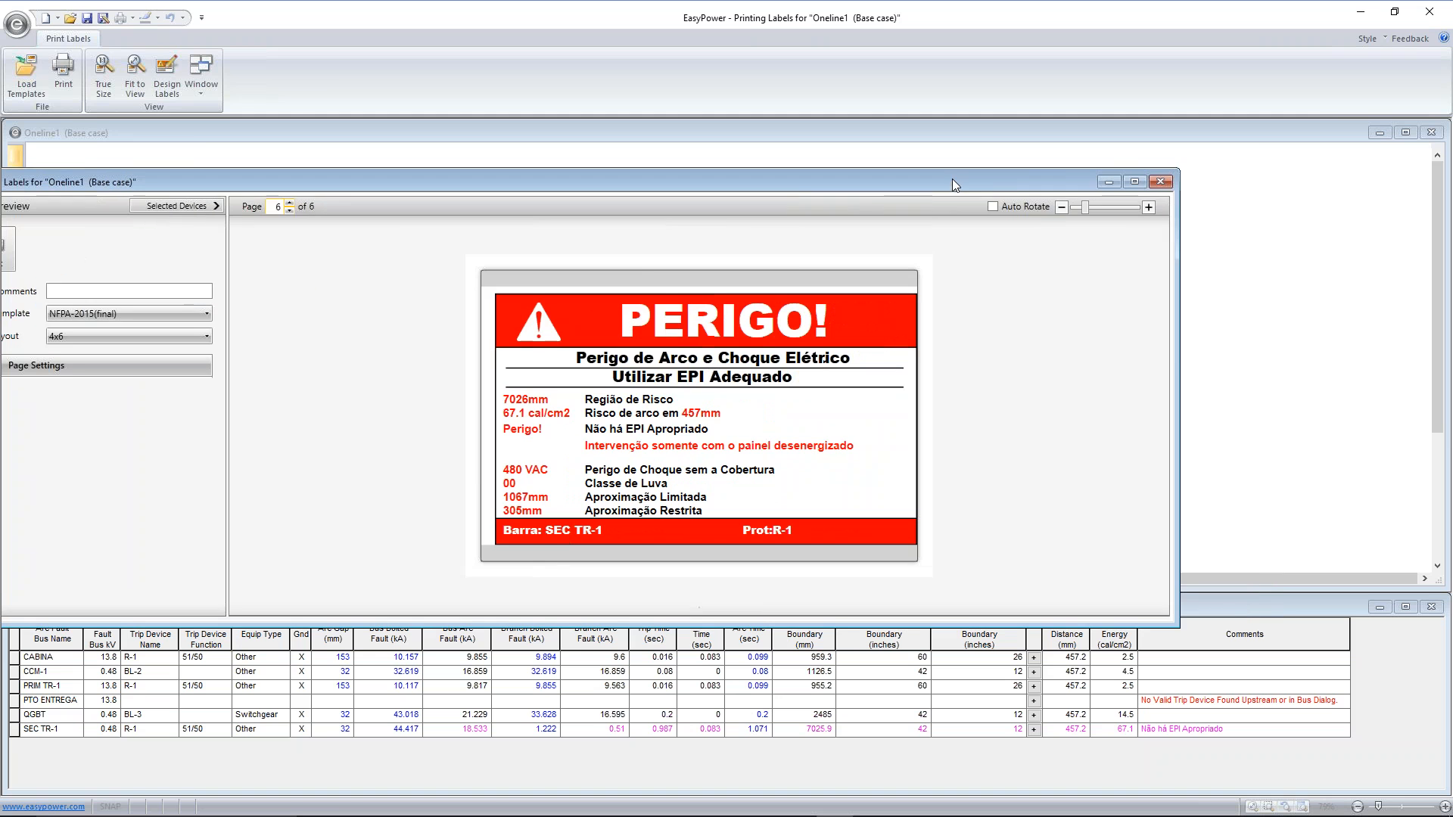
pyautogui.click(1160, 183)
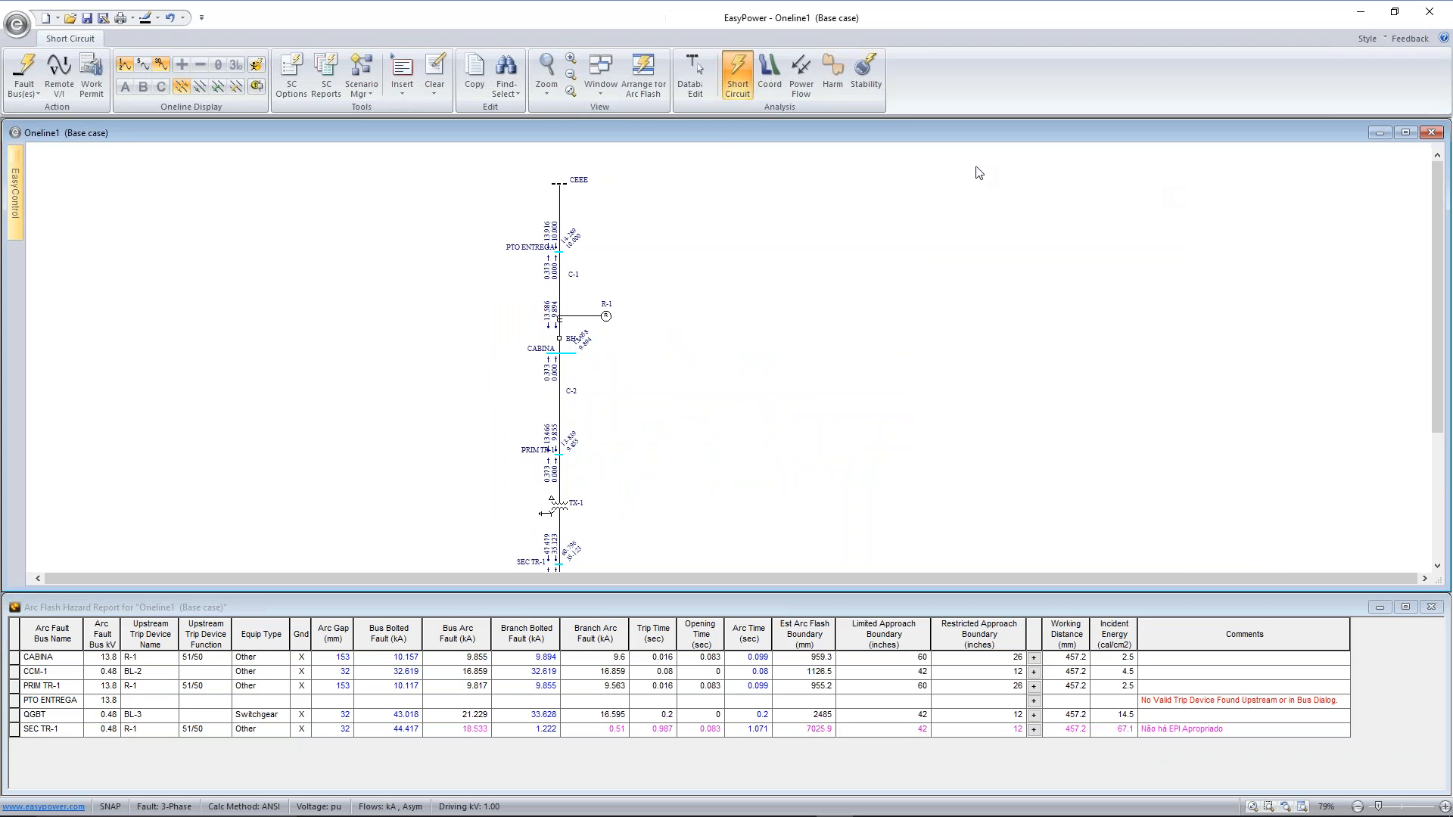
# Switch to coordination analysis and maximize the one-line diagram window
pyautogui.click(771, 65)
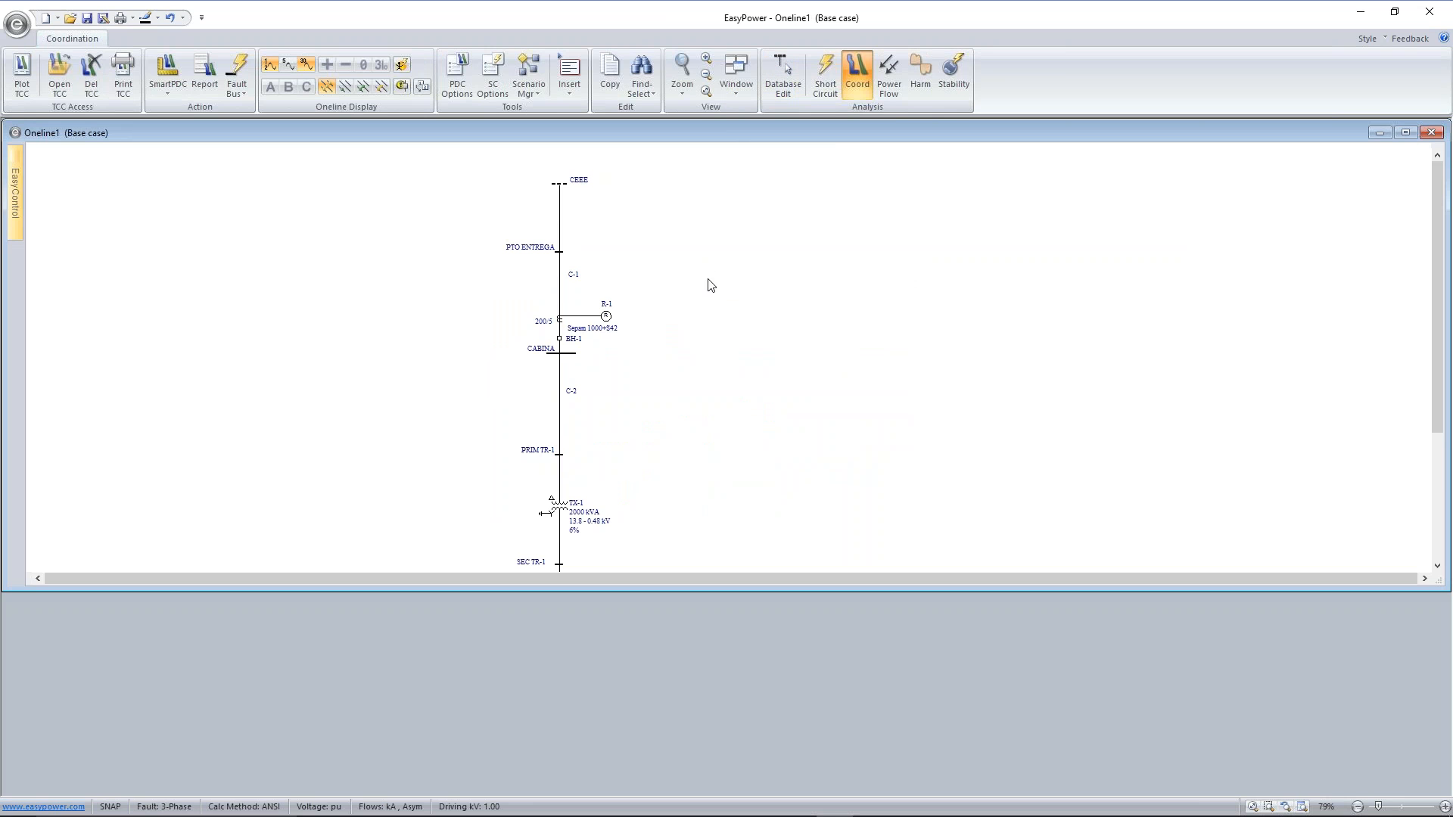
pyautogui.scroll(-1, 711, 284)
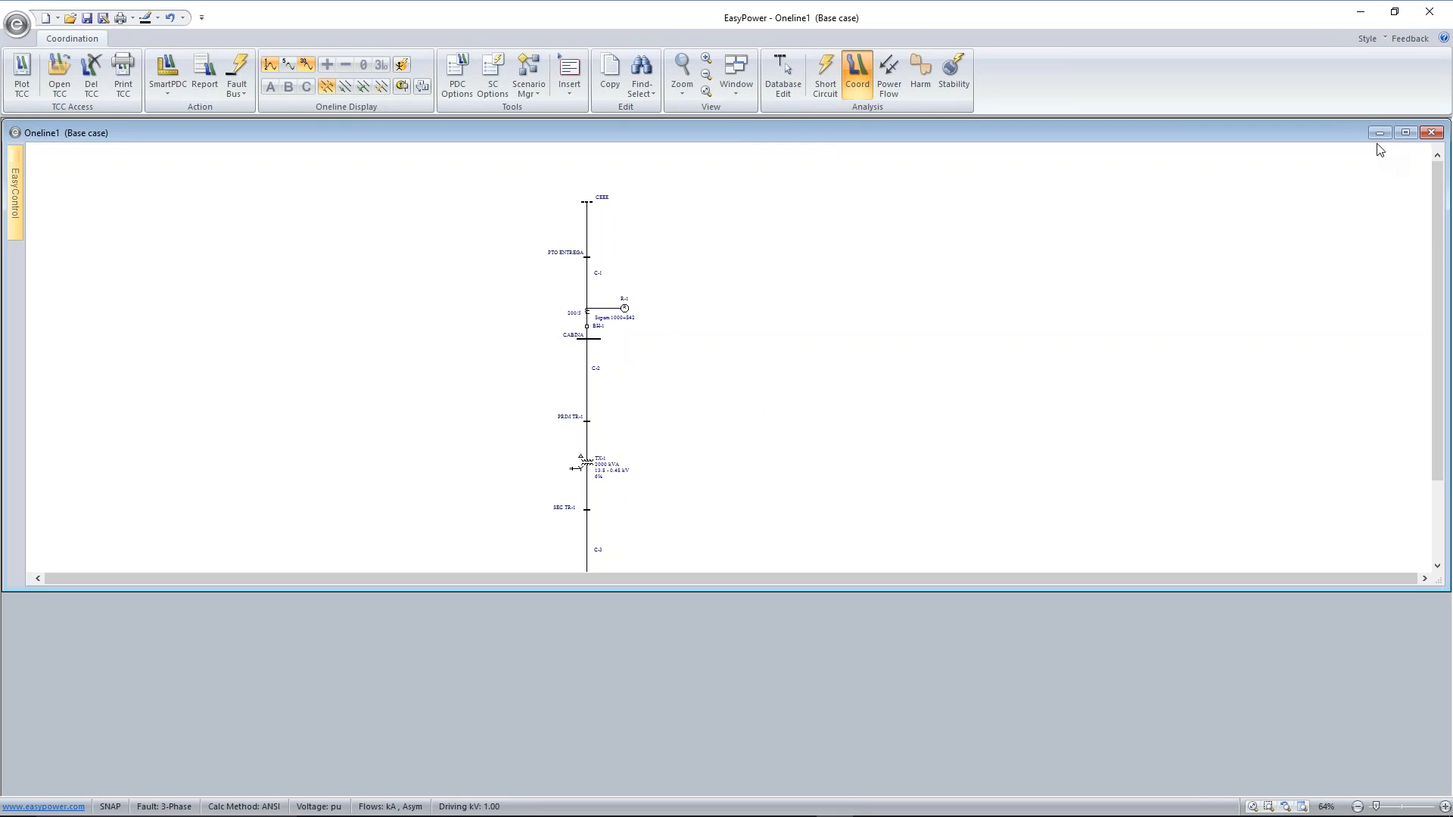
pyautogui.hotkey('alt', 'Tab')
pyautogui.click(1405, 132)
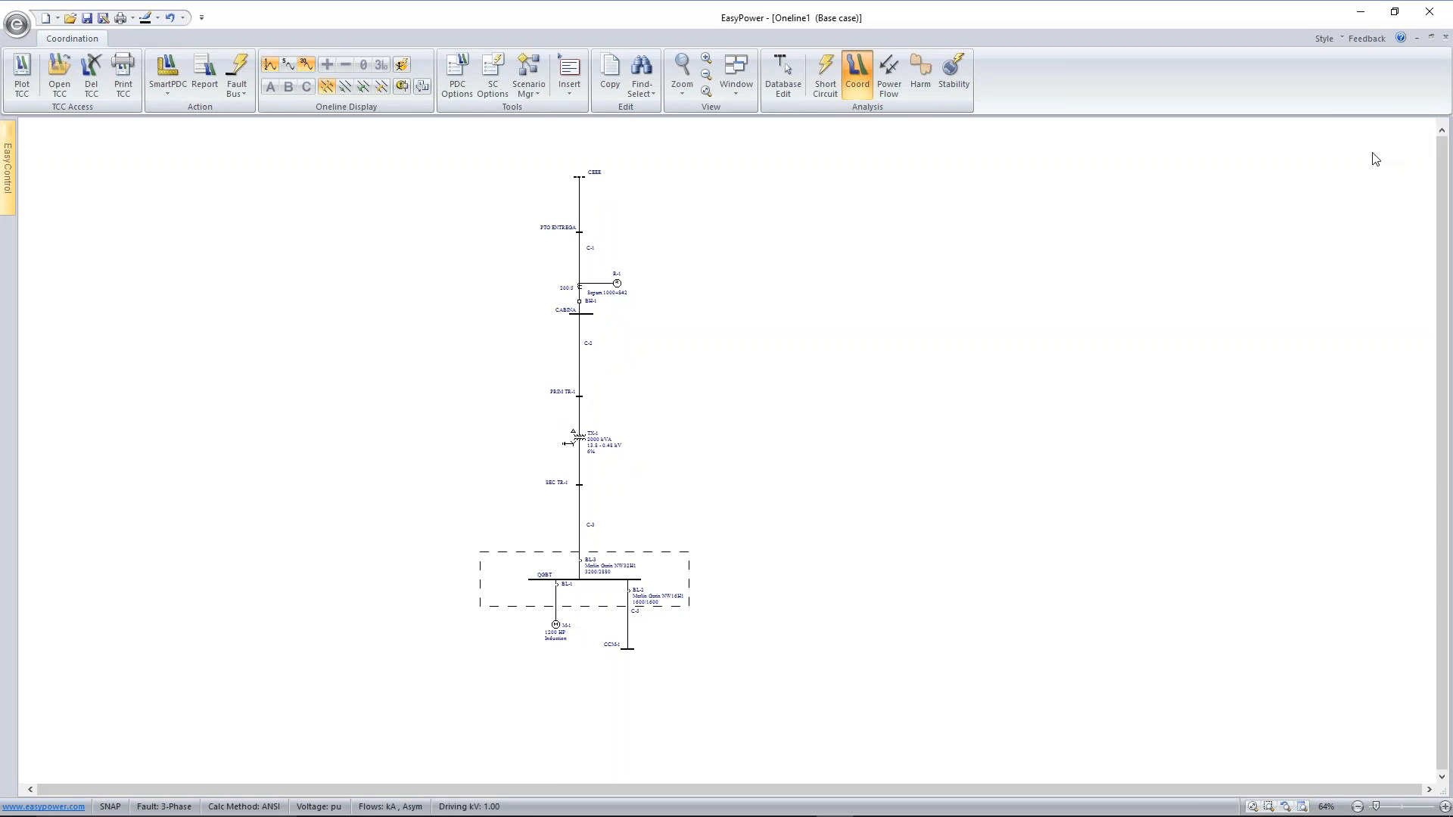
pyautogui.scroll(5, 722, 537)
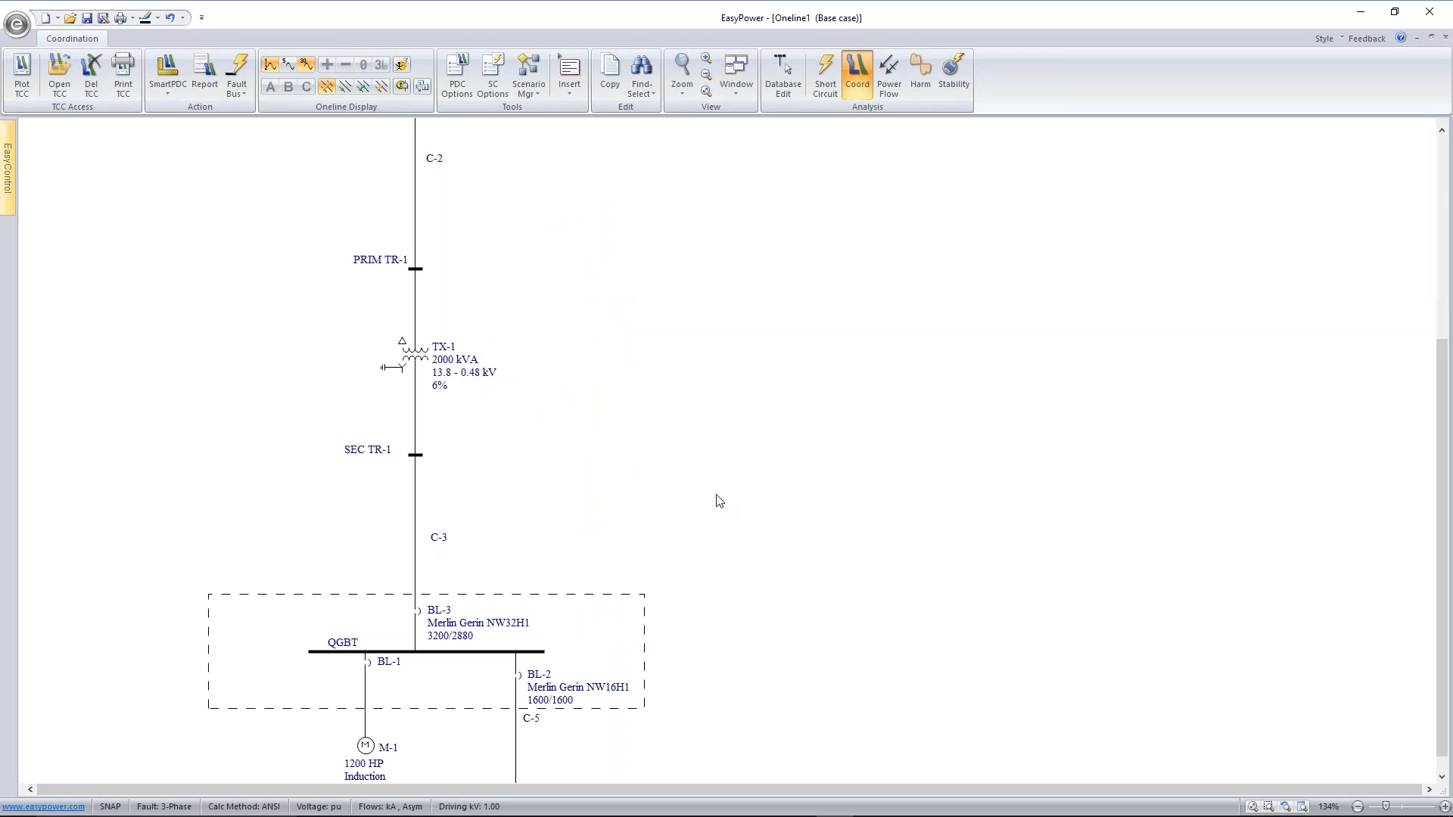
pyautogui.moveTo(697, 414); pyautogui.dragTo(711, 306)
pyautogui.scroll(-1, 711, 306)
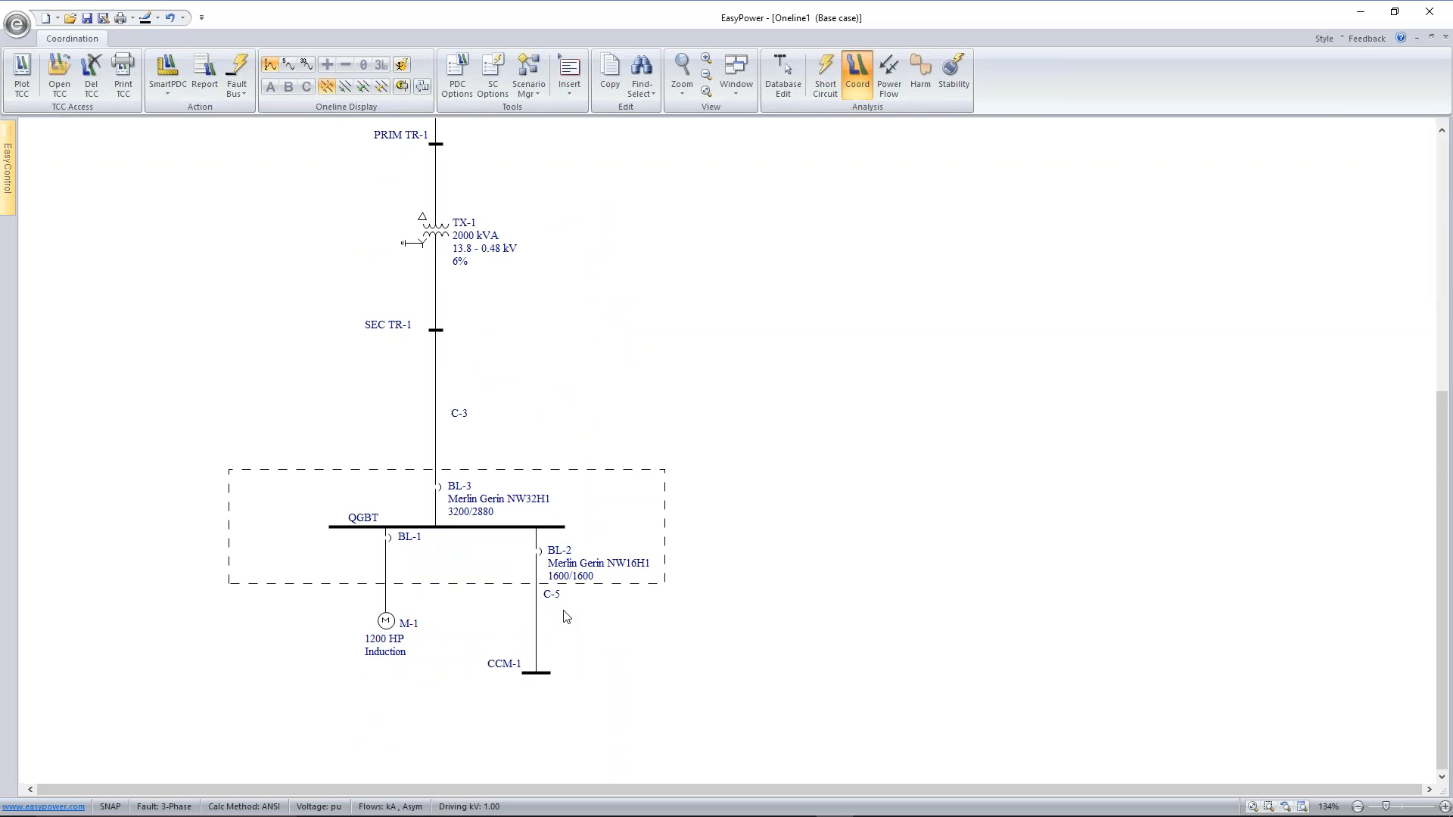
# Fault bus CCM-1 and display the protective device trip times on the one-line, checking BL-2, BL-3 and relay R-1
pyautogui.click(541, 672)
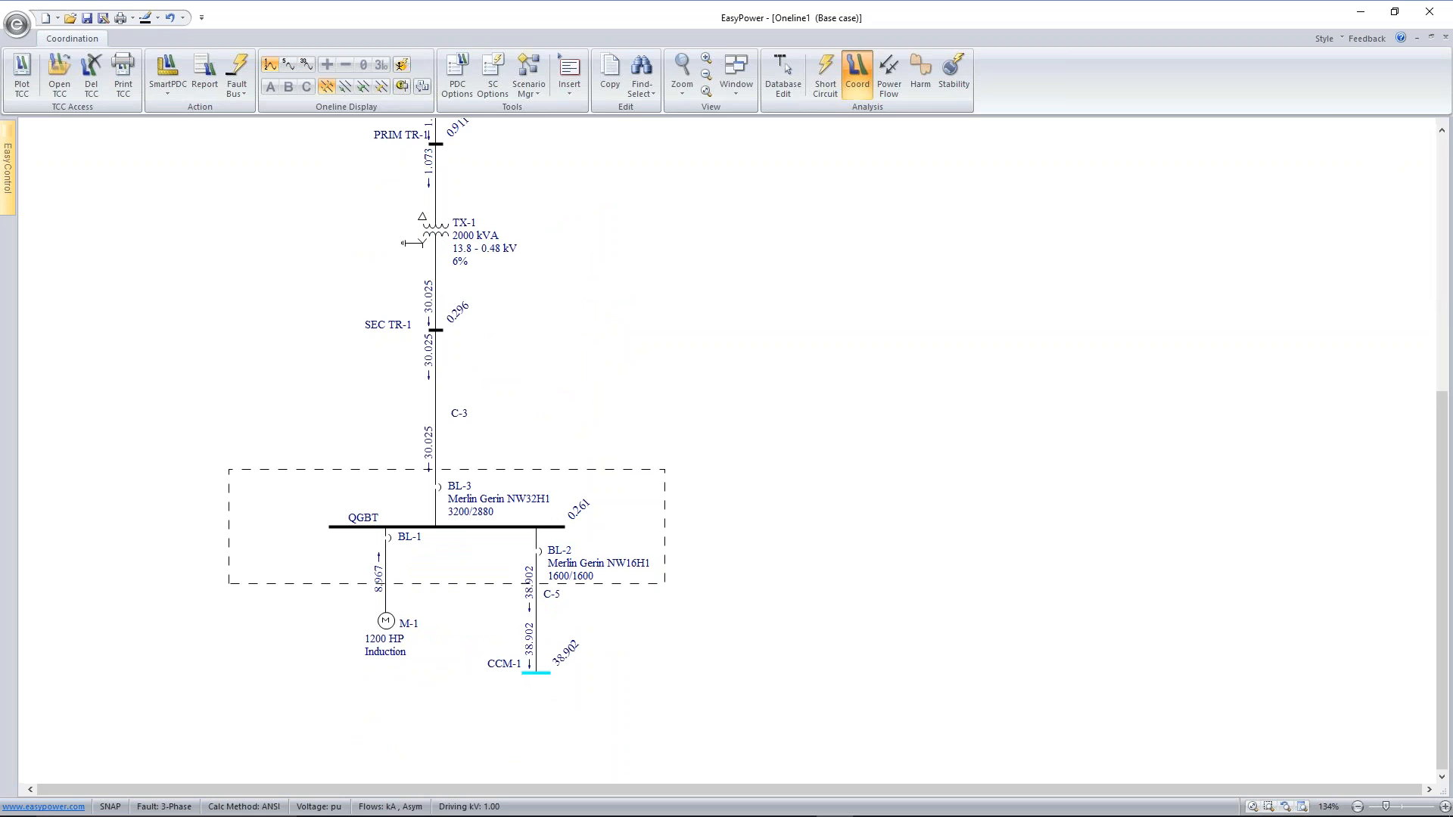
pyautogui.click(427, 89)
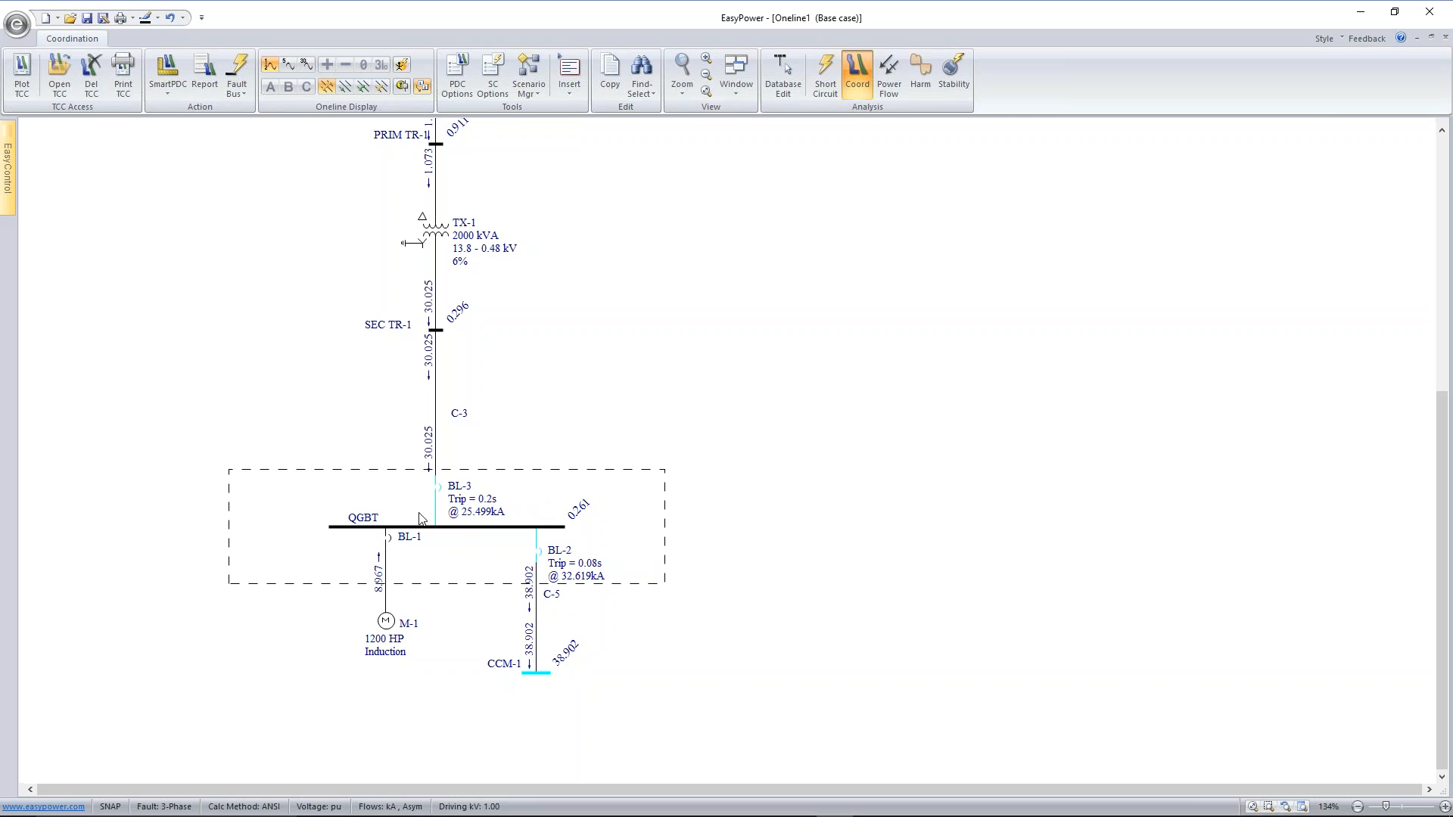
pyautogui.scroll(-1, 555, 227)
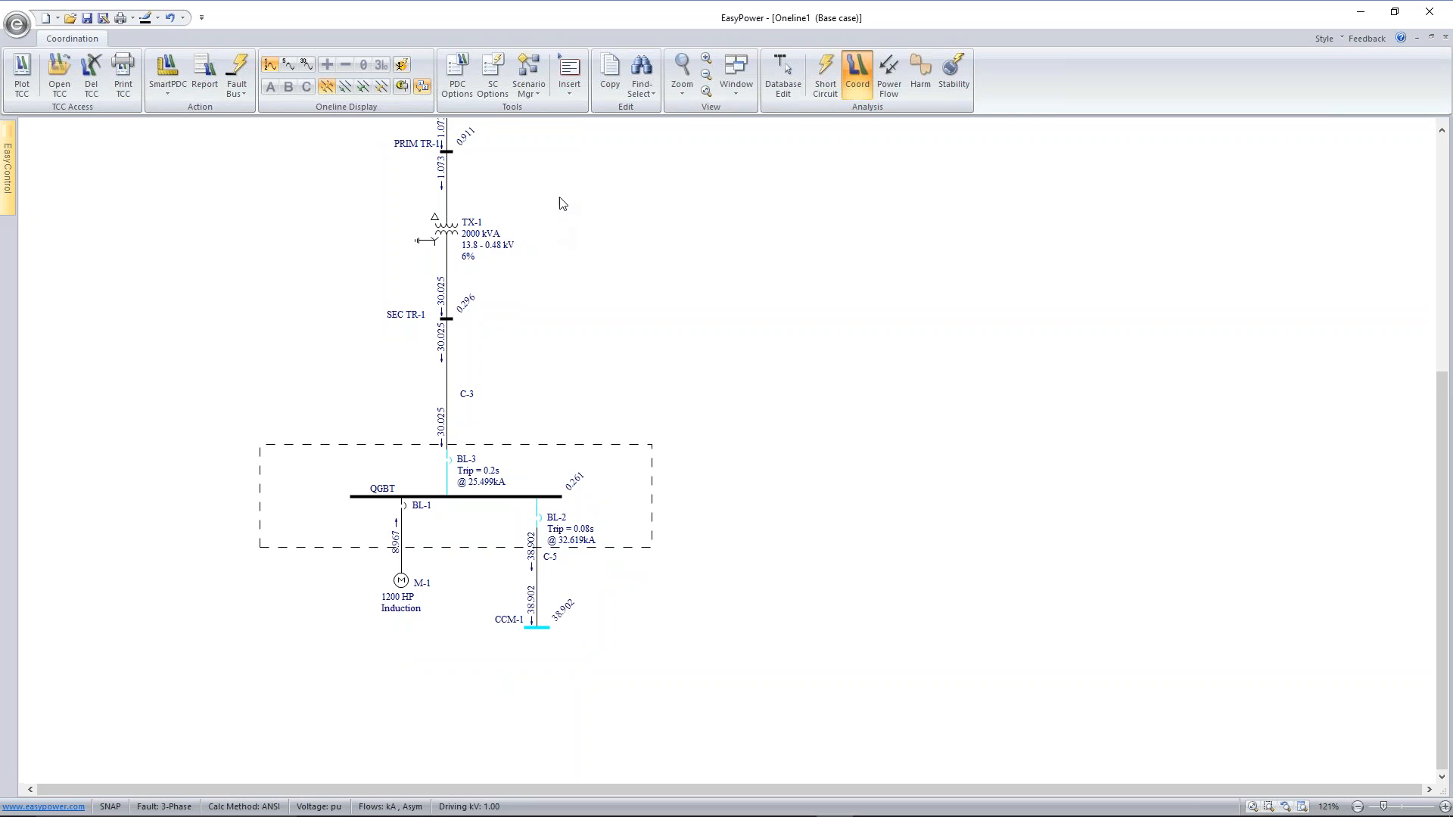
pyautogui.moveTo(568, 189); pyautogui.dragTo(600, 347)
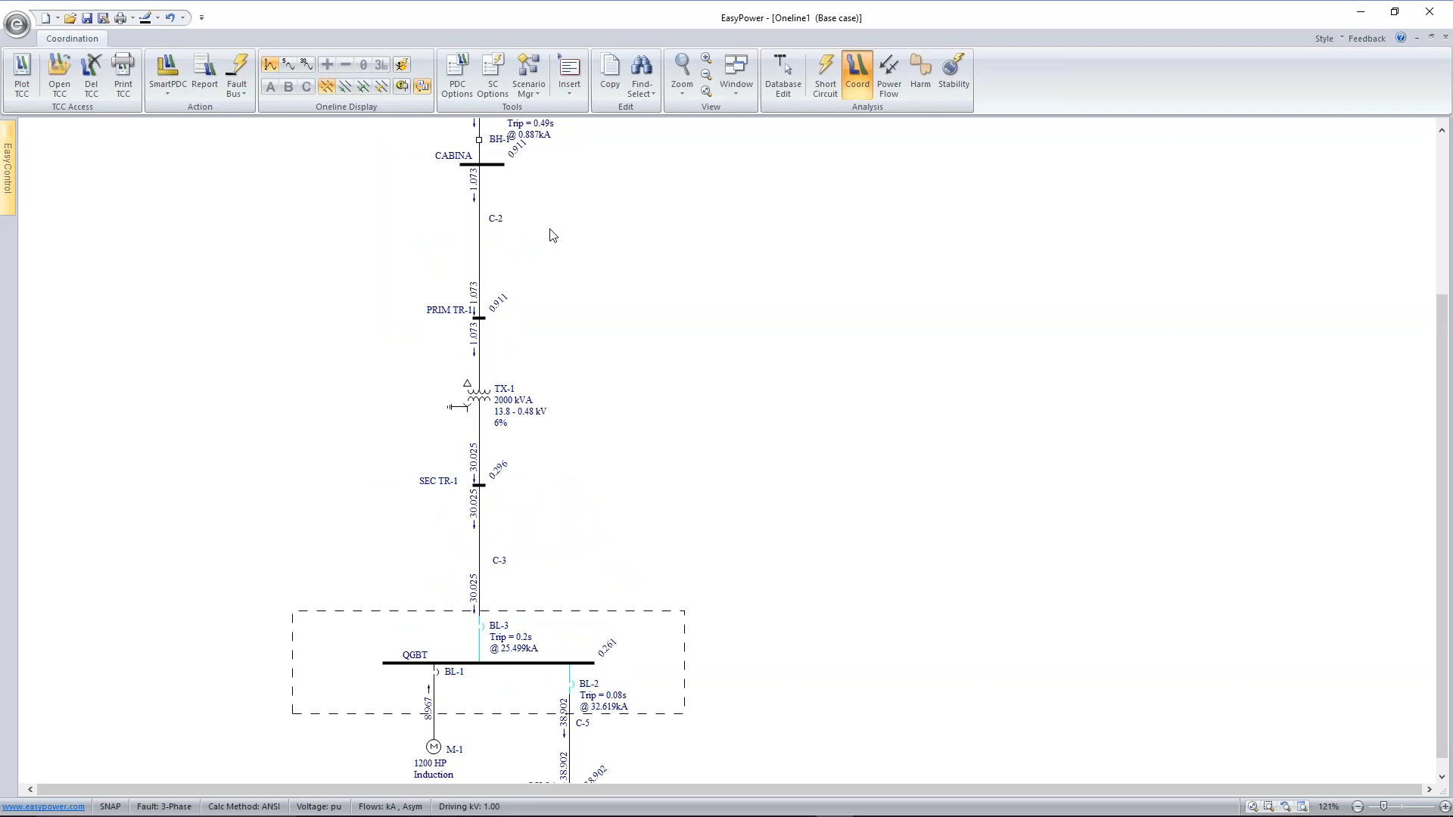
pyautogui.moveTo(552, 227); pyautogui.dragTo(545, 247)
pyautogui.moveTo(530, 300); pyautogui.dragTo(531, 291)
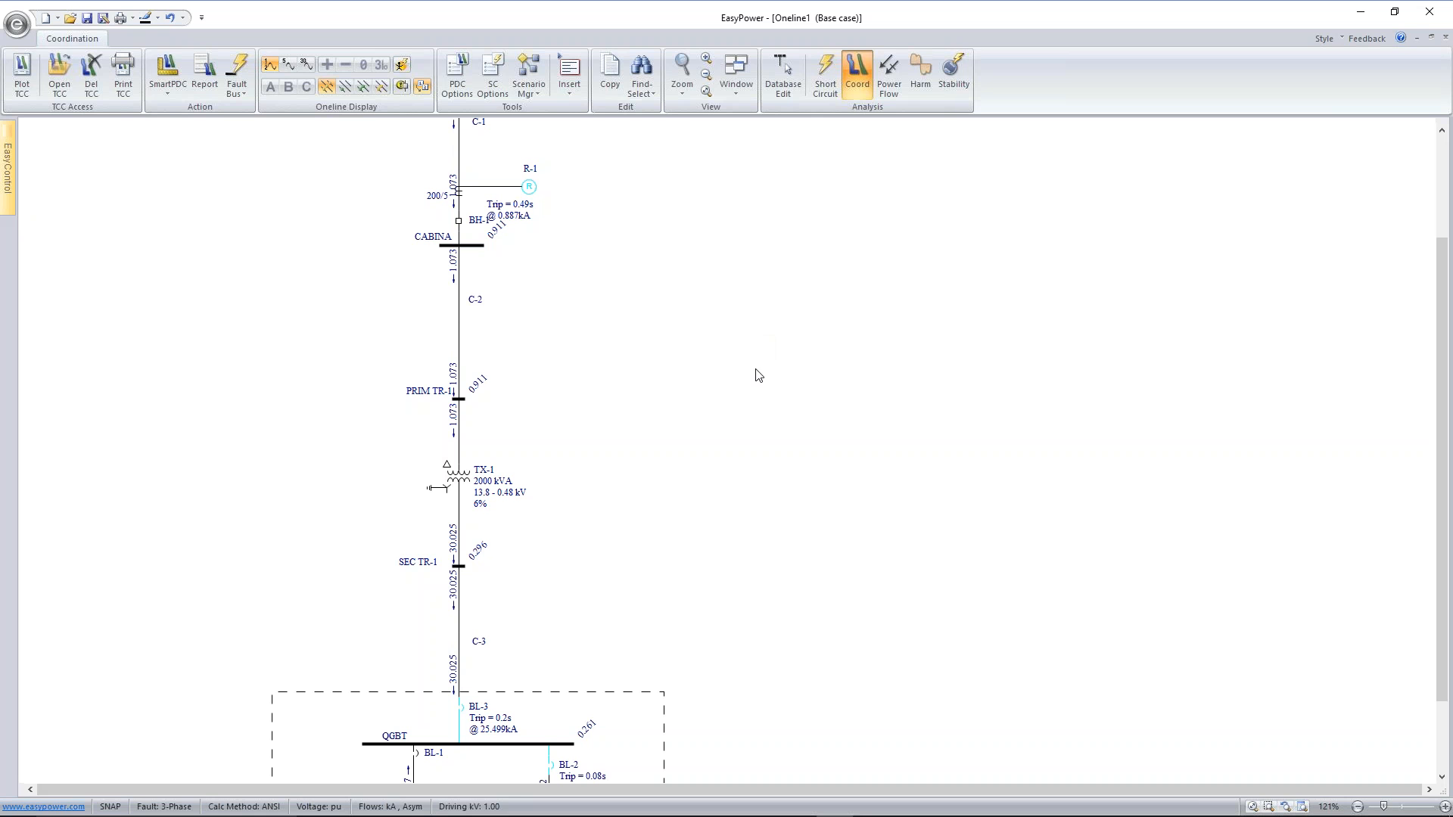
pyautogui.moveTo(696, 521); pyautogui.dragTo(690, 360)
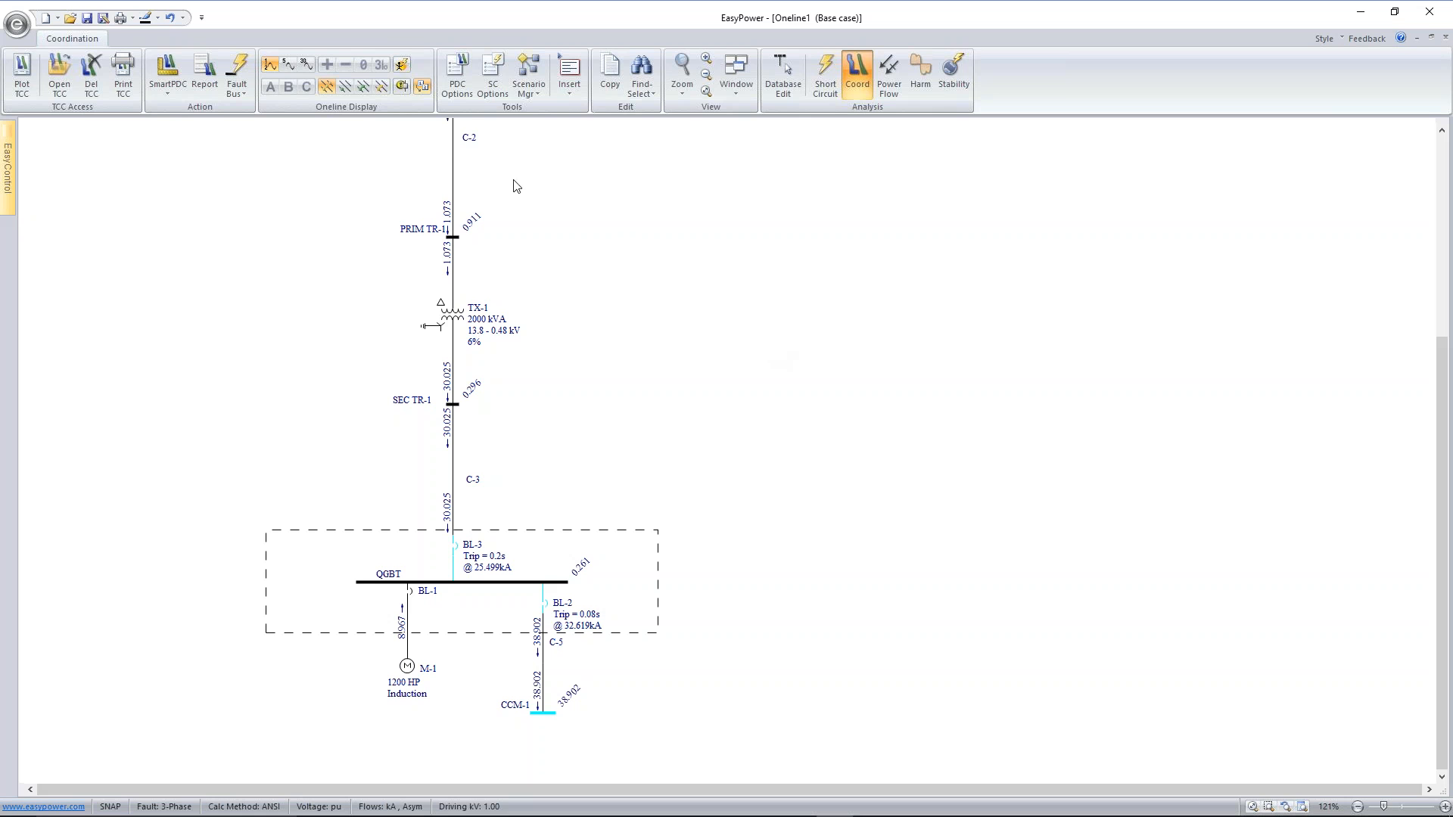
# Display arc flash hazard results for faults at buses CCM-1 and QGBT, moving each result text clear of the diagram
pyautogui.click(402, 66)
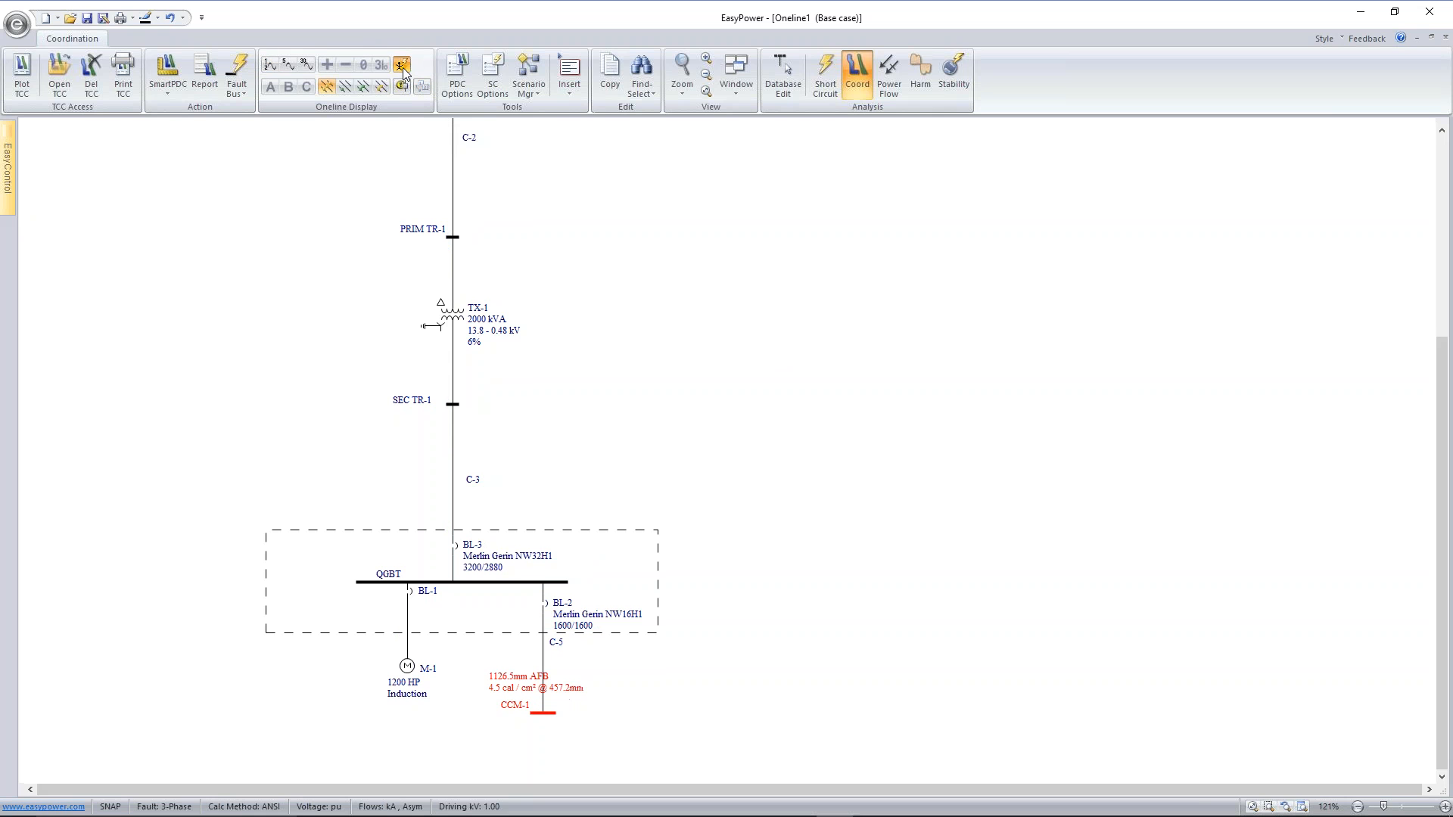
pyautogui.moveTo(525, 685); pyautogui.dragTo(619, 718)
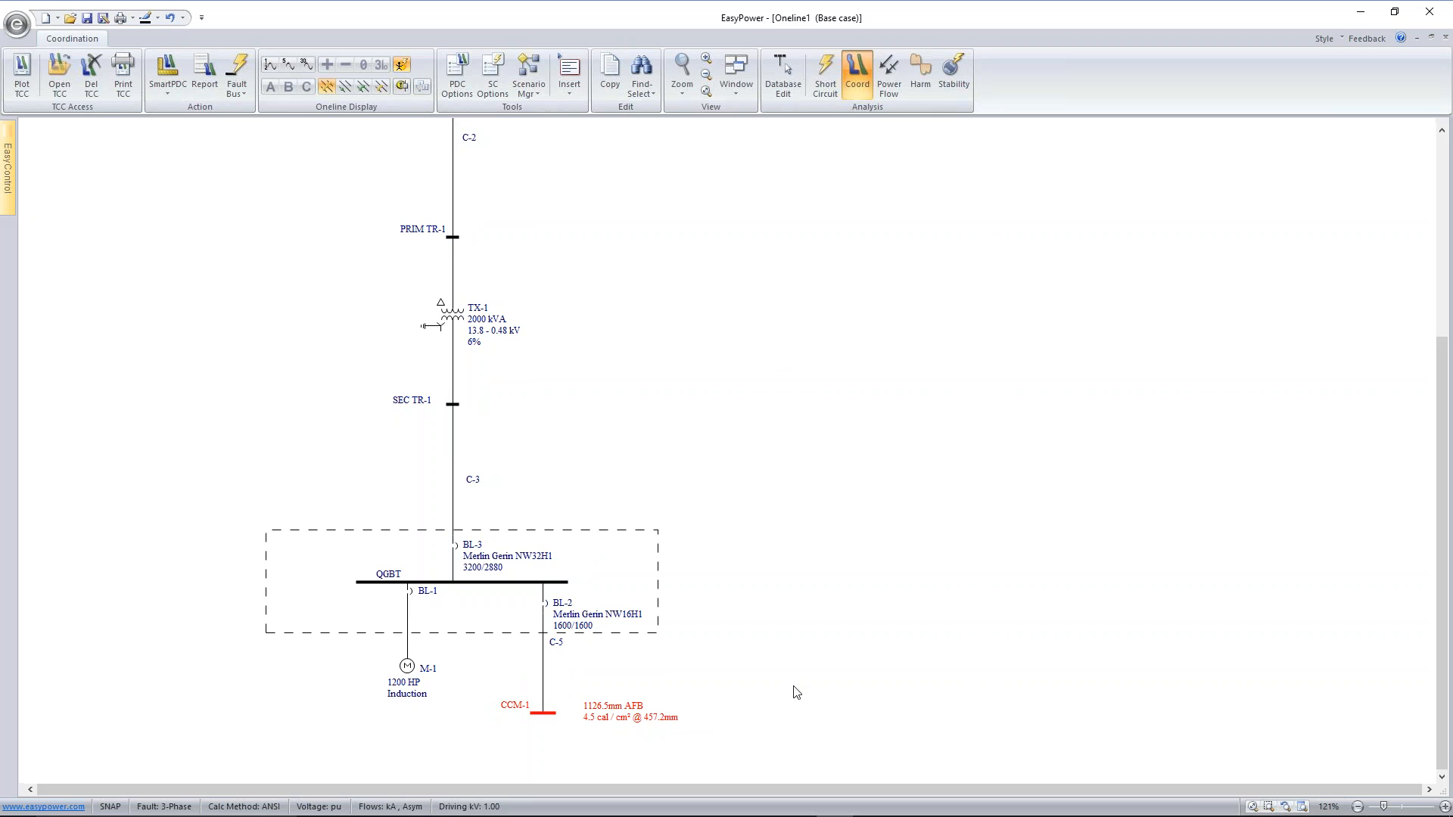
pyautogui.click(441, 581)
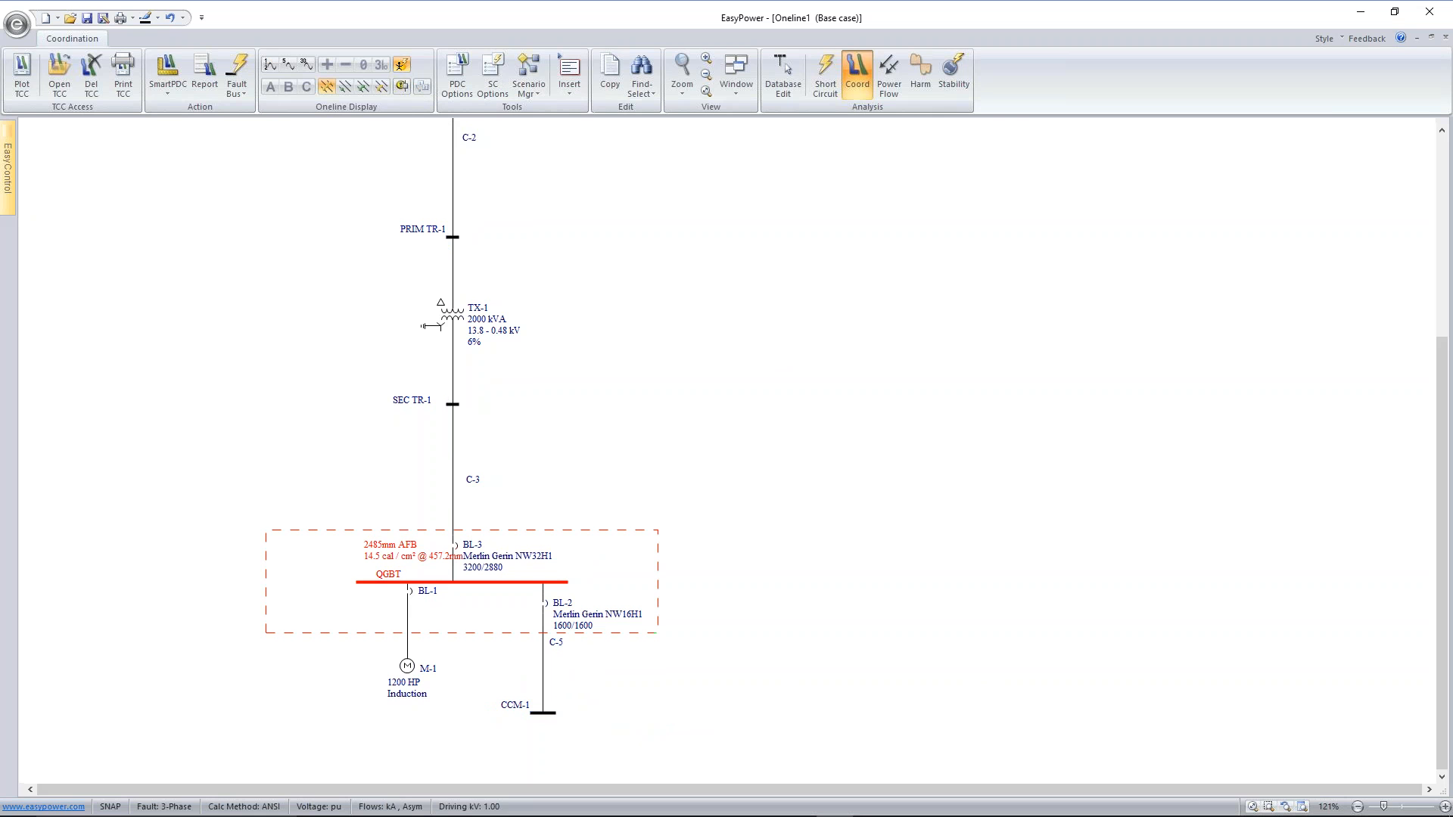
pyautogui.moveTo(408, 560); pyautogui.dragTo(344, 561)
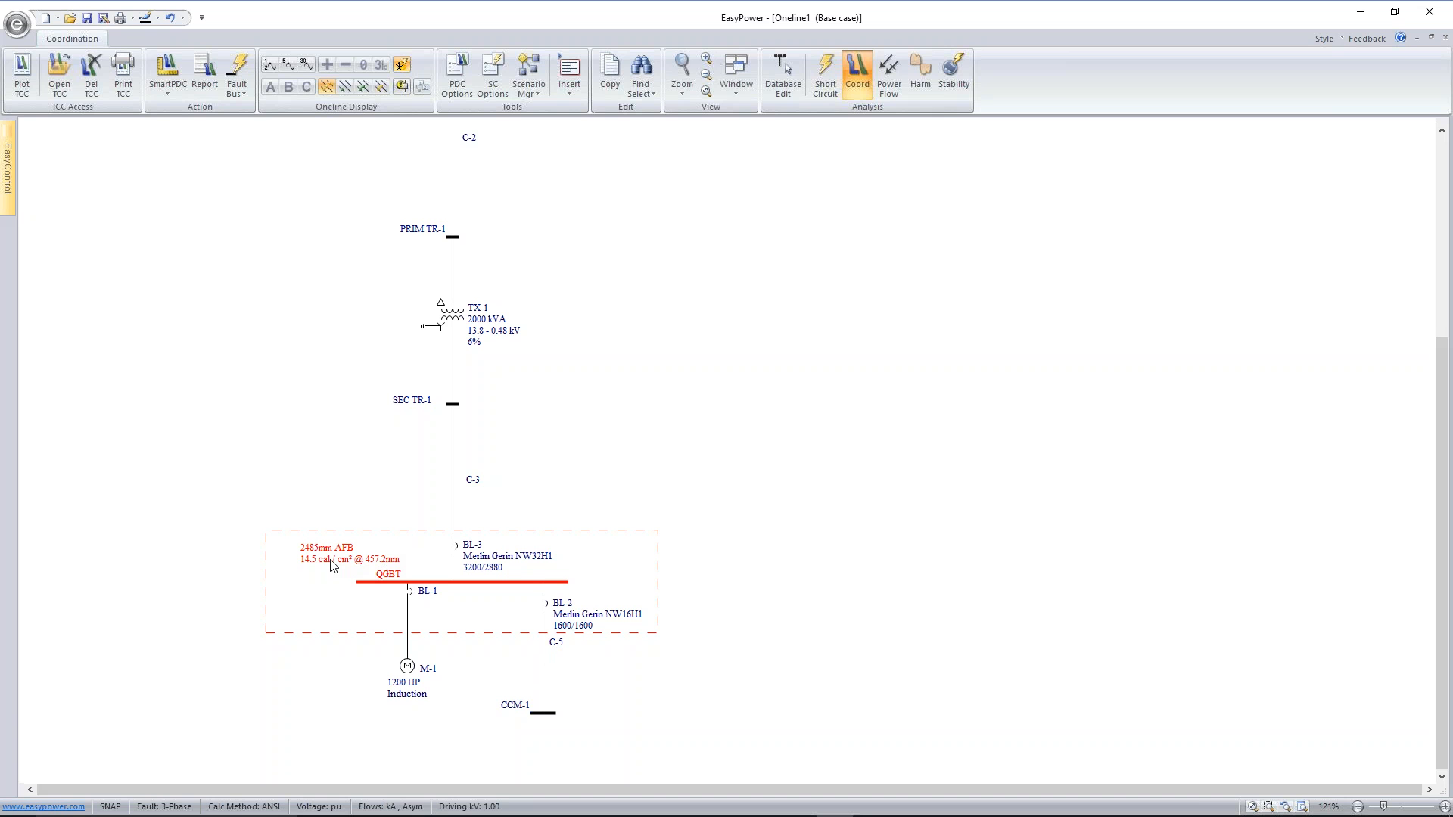
# Open the stored FS-001 time-current plot using the latest settings
pyautogui.click(62, 72)
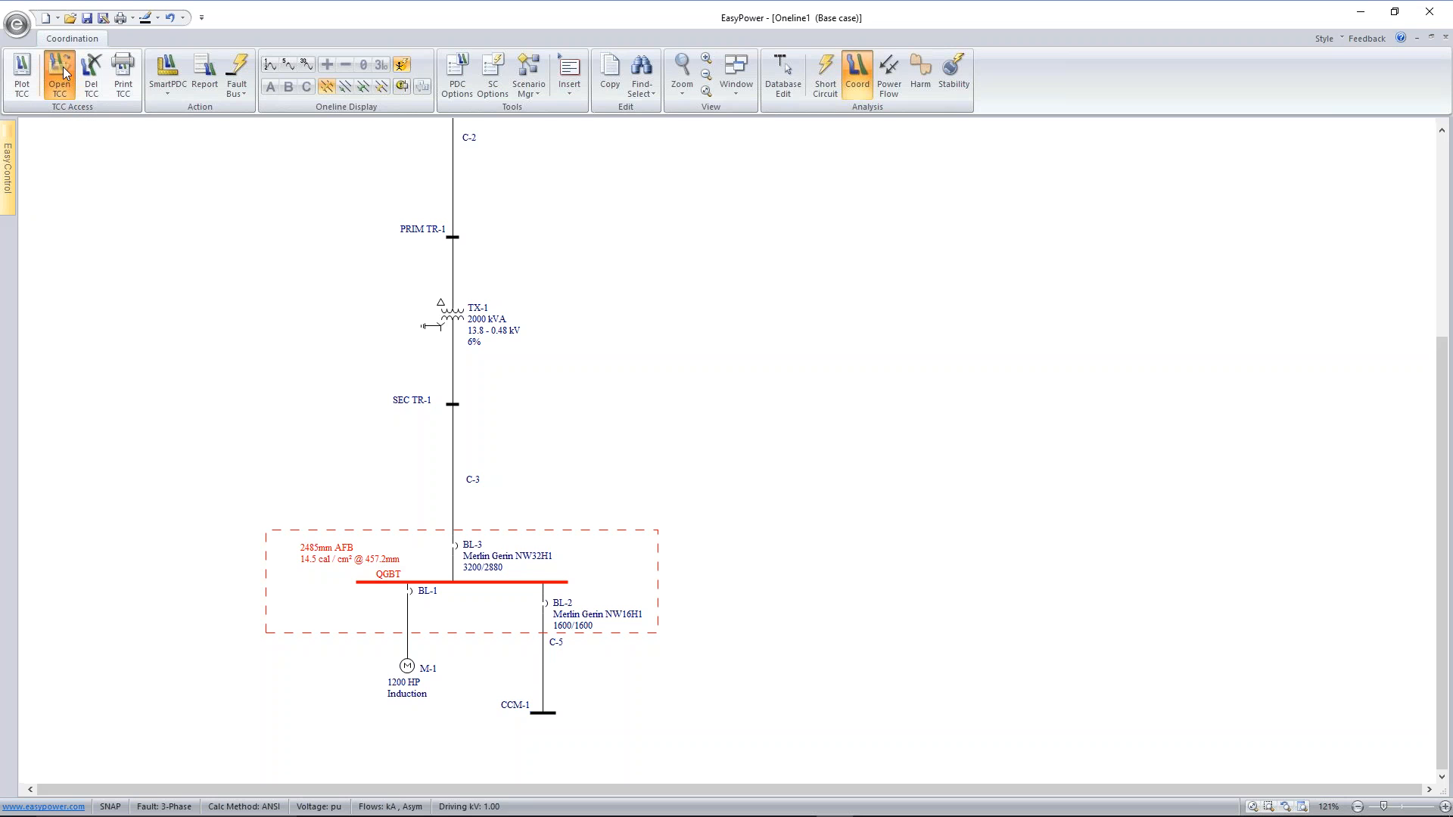
pyautogui.click(630, 320)
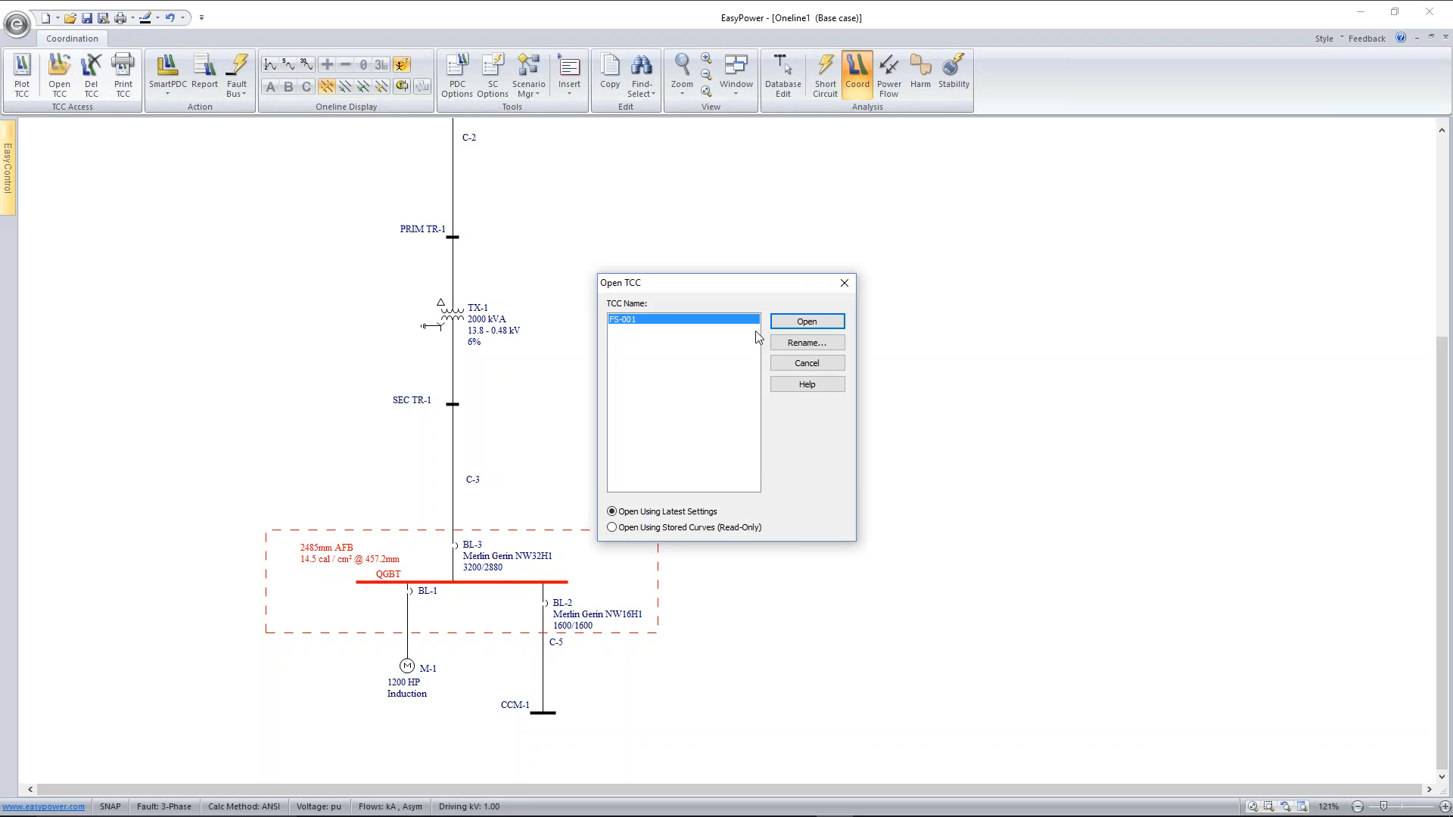
pyautogui.click(804, 330)
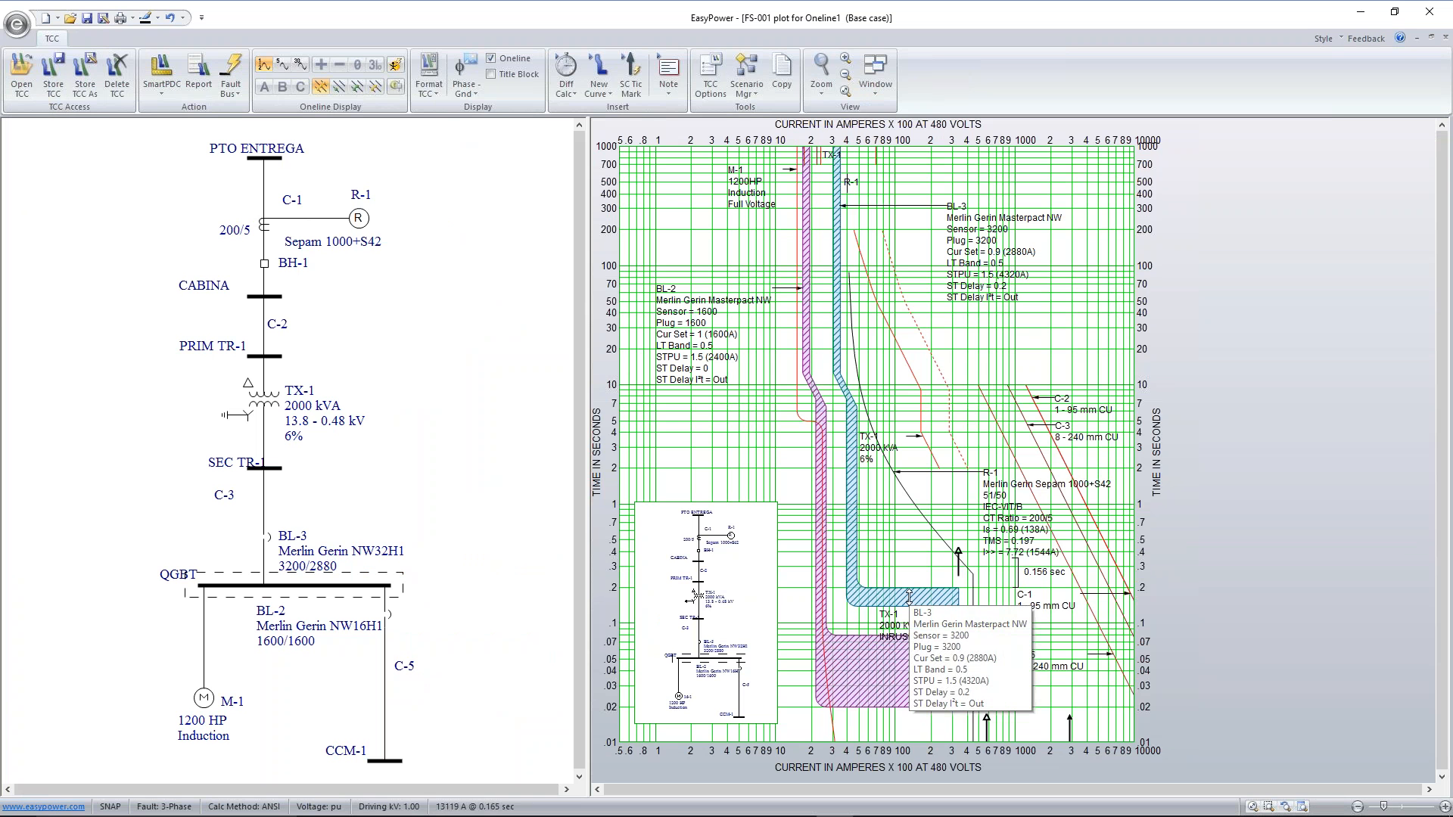
# Try to insert arcing current tick marks on the BL-3 and BL-2 breaker curves
pyautogui.click(909, 596)
pyautogui.rightClick(909, 597)
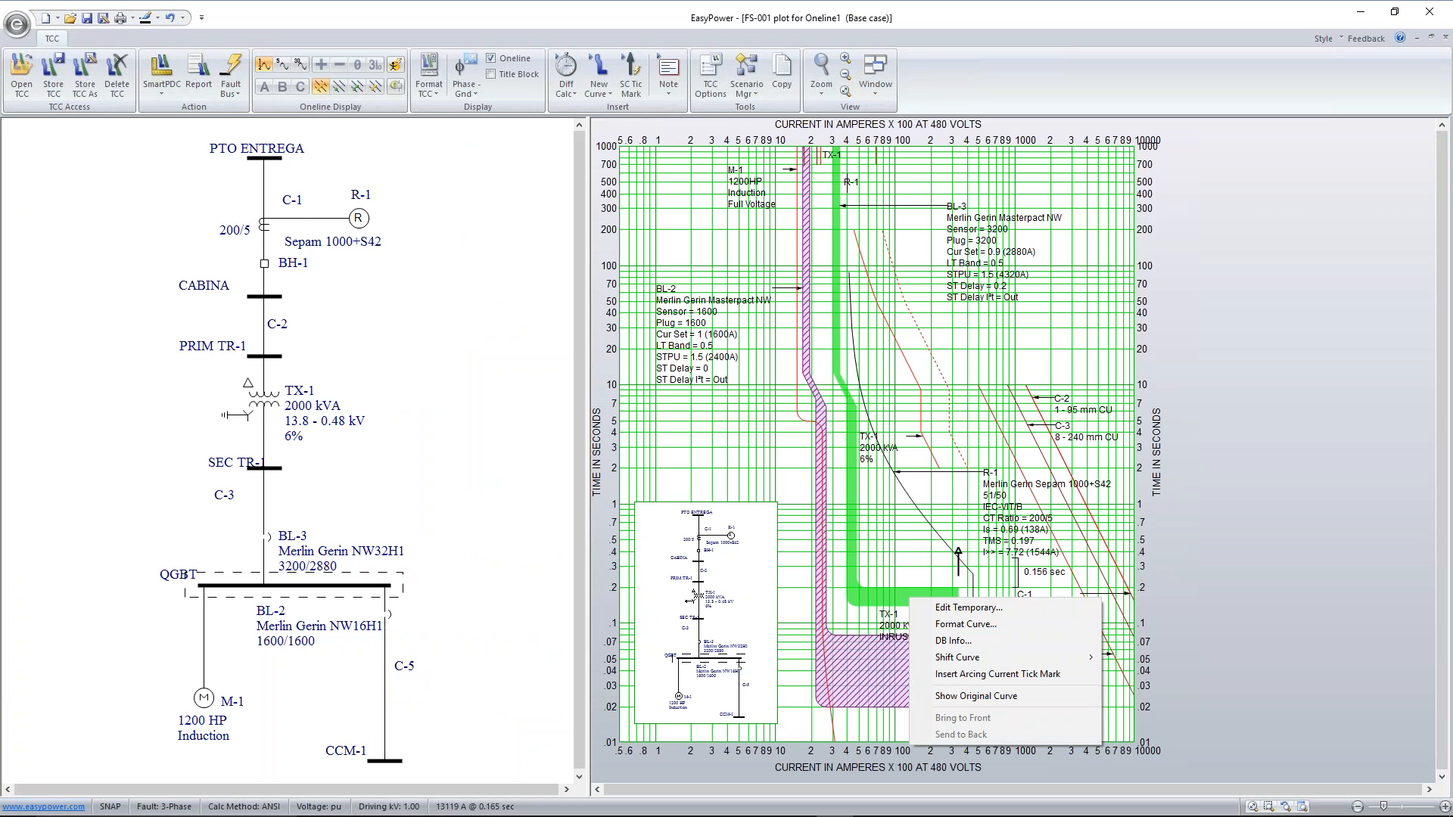
pyautogui.click(997, 675)
pyautogui.click(868, 453)
pyautogui.click(890, 651)
pyautogui.click(881, 686)
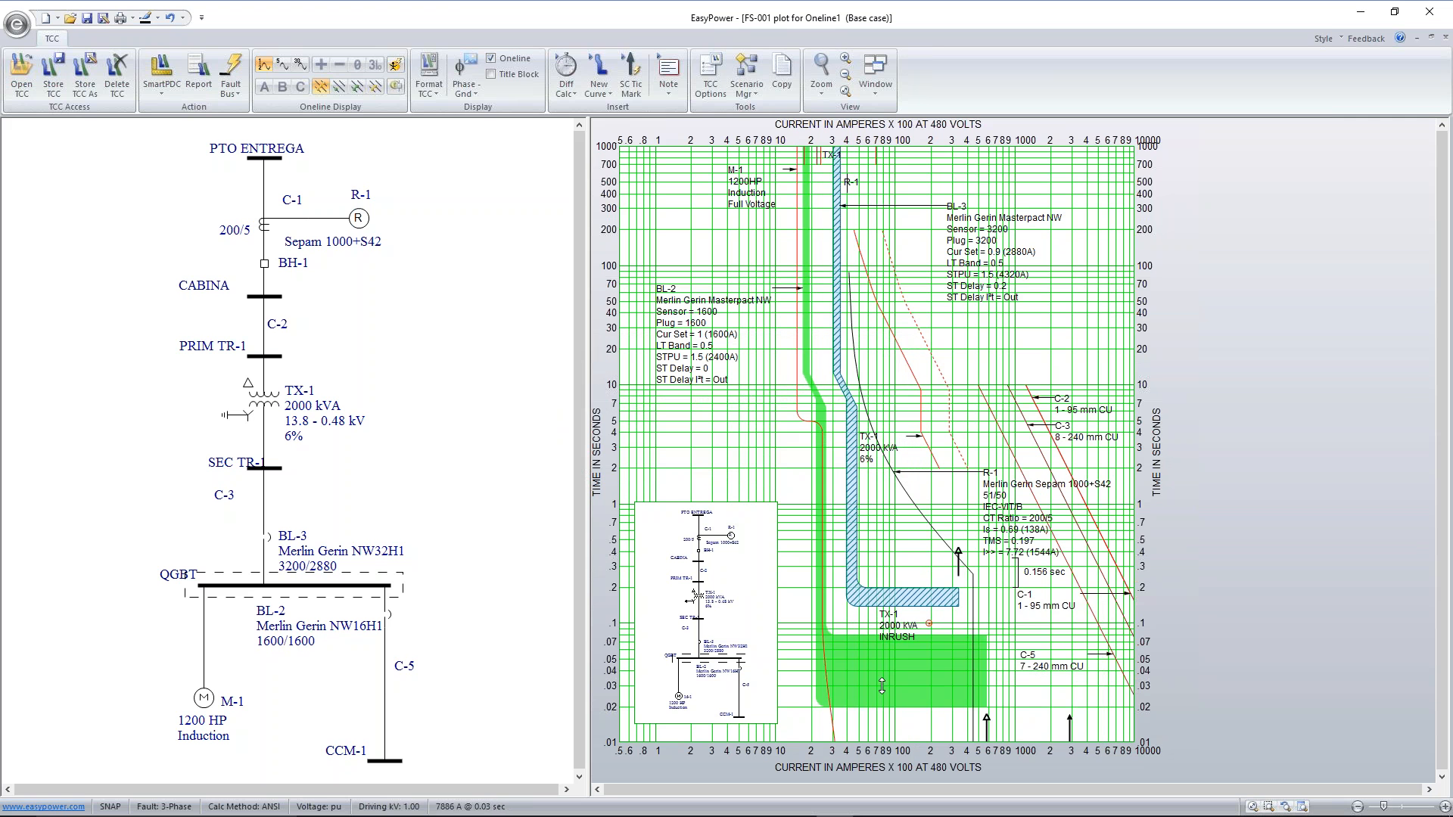
pyautogui.rightClick(881, 686)
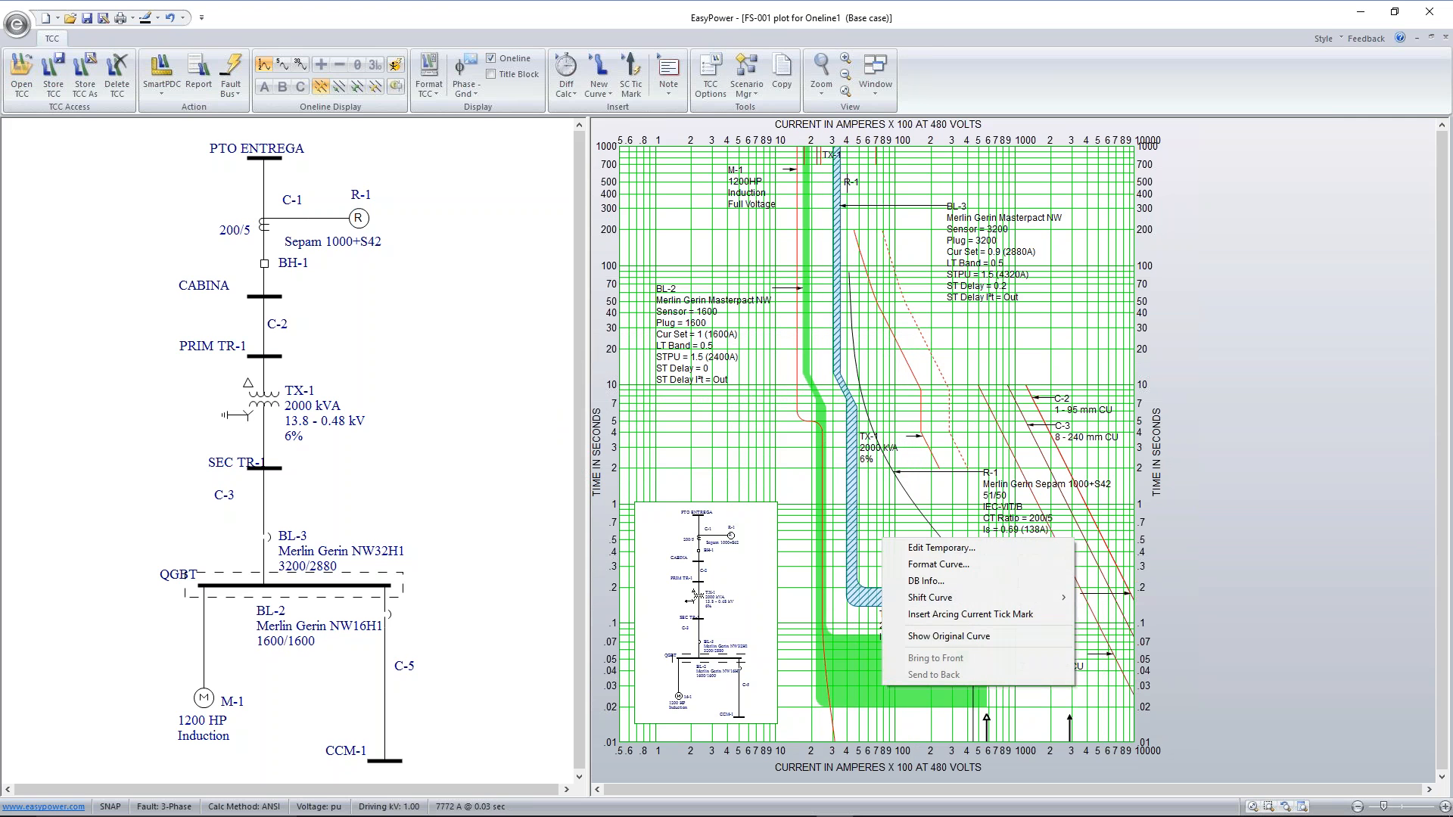
pyautogui.click(931, 615)
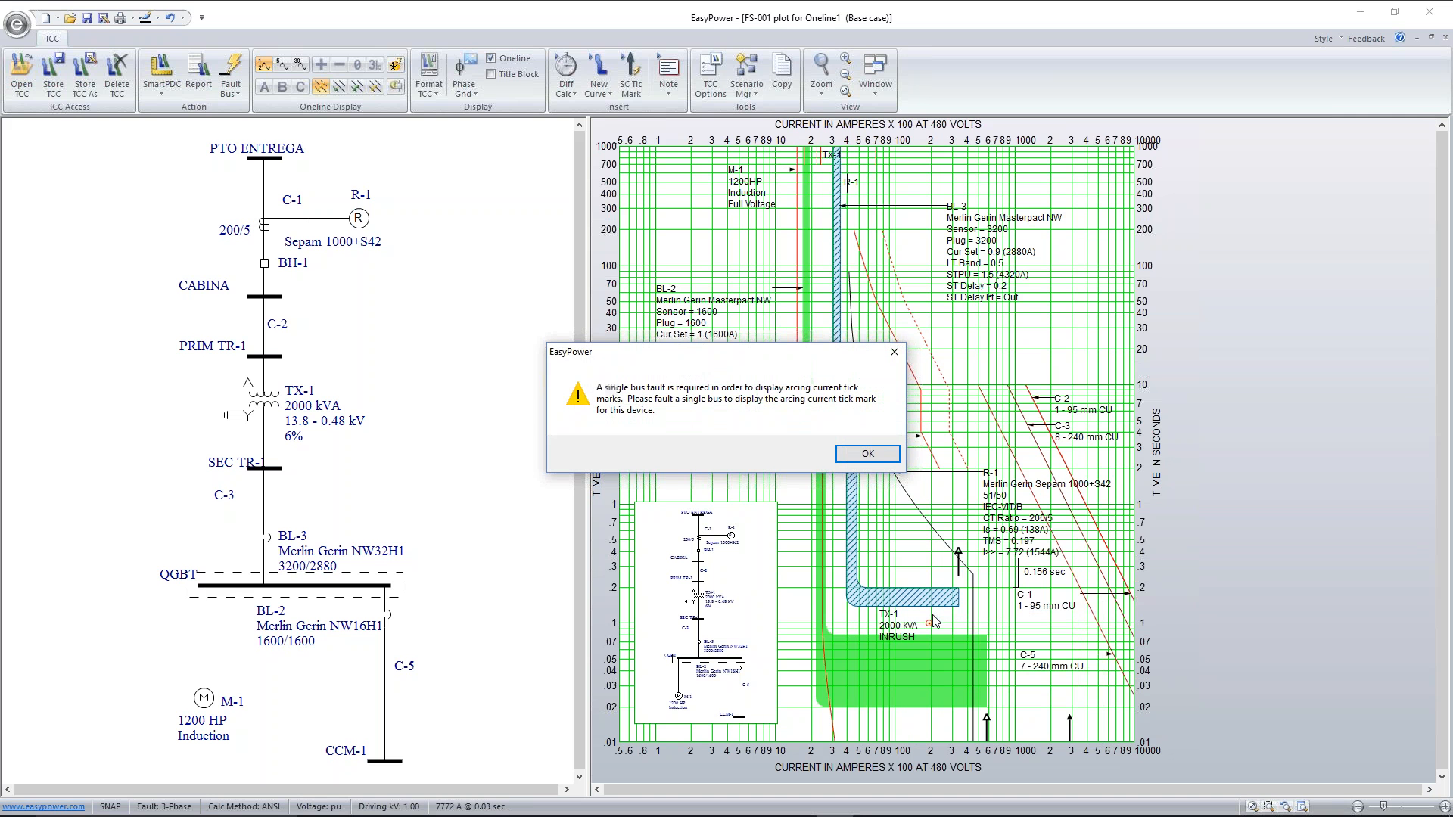
pyautogui.click(867, 454)
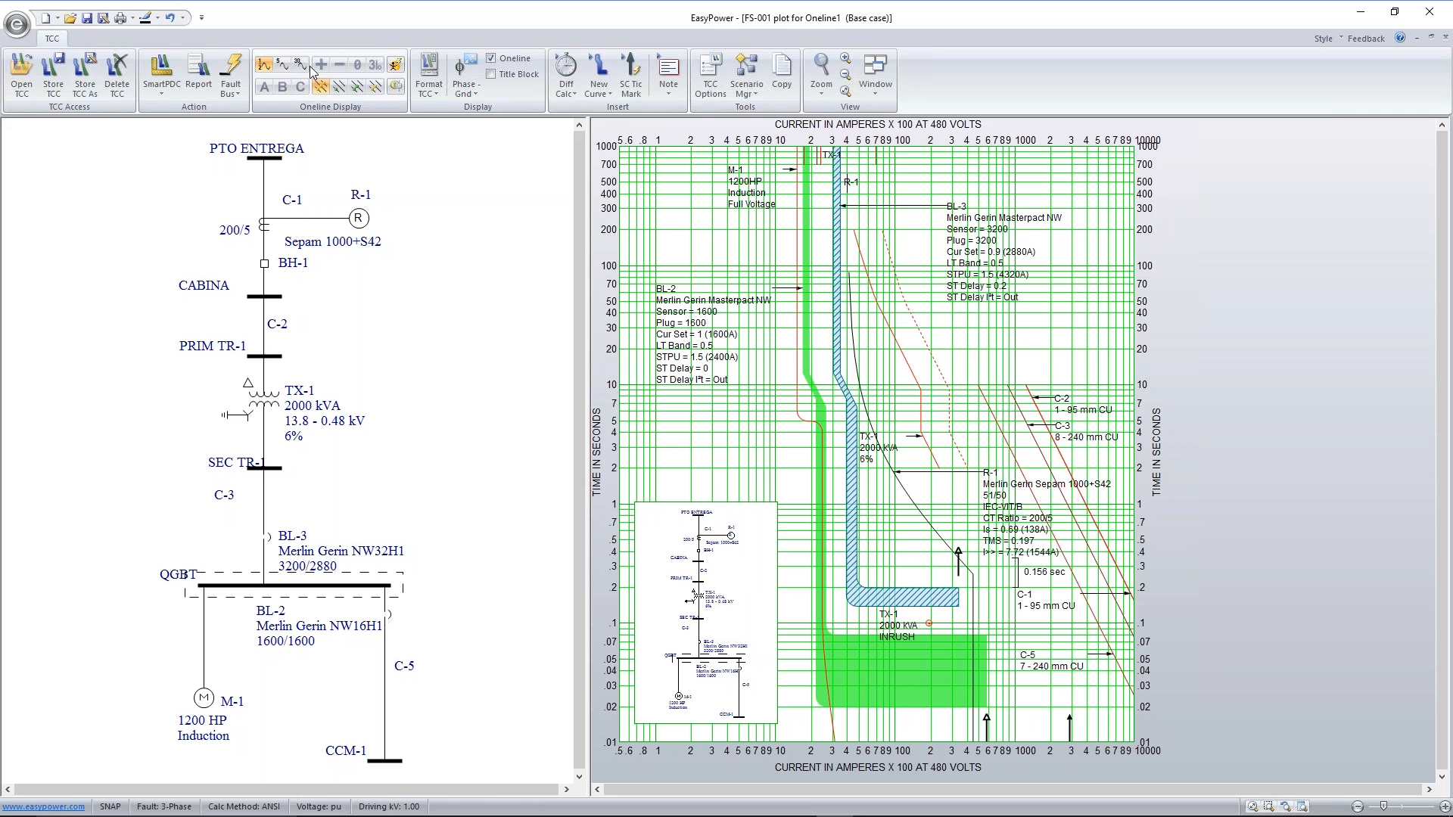
pyautogui.click(679, 218)
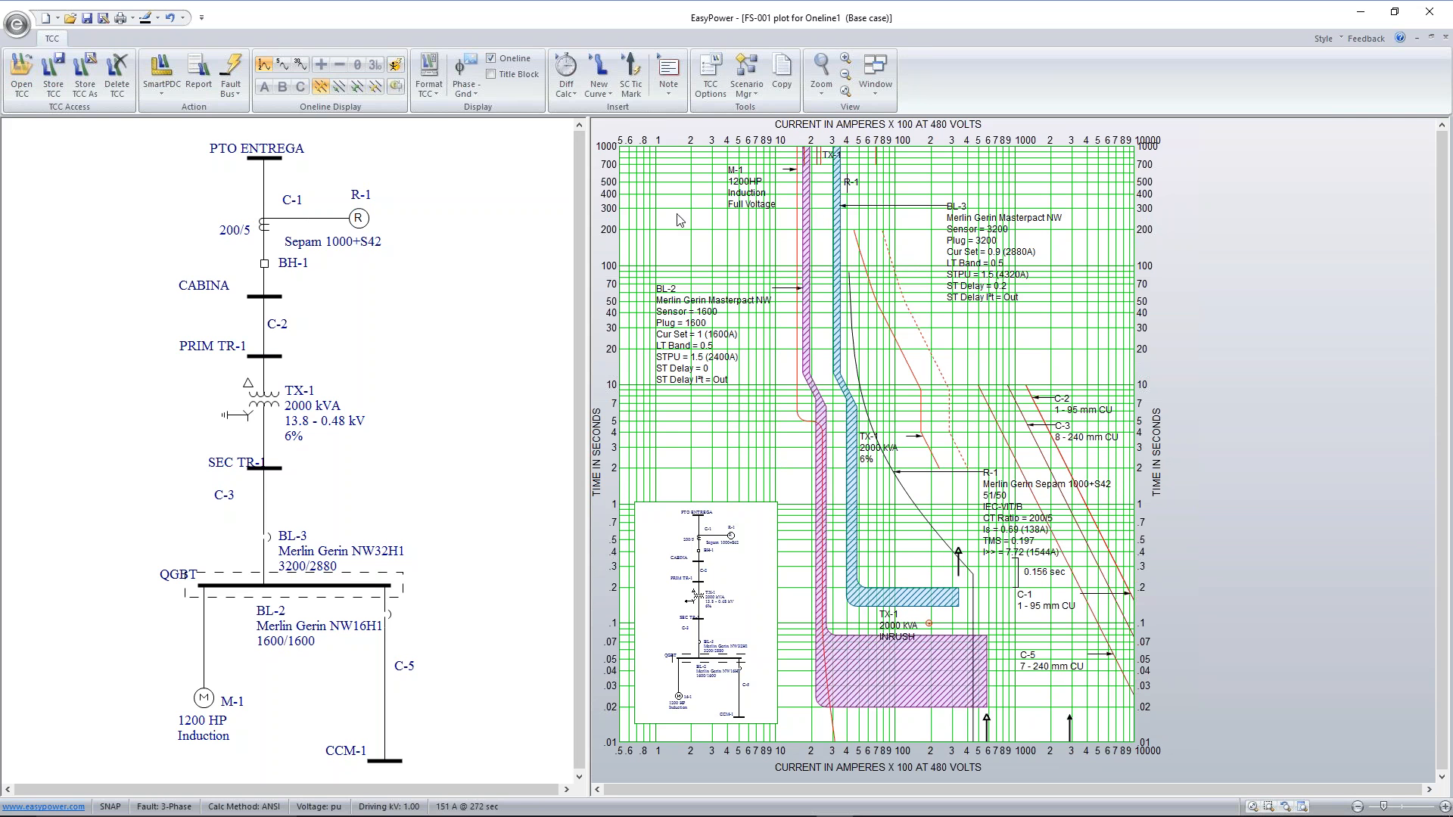
# Insert an asymmetrical momentary tick mark of 16.550 kA at 0.48 kV and place it just above the BL-3 curve
pyautogui.click(632, 64)
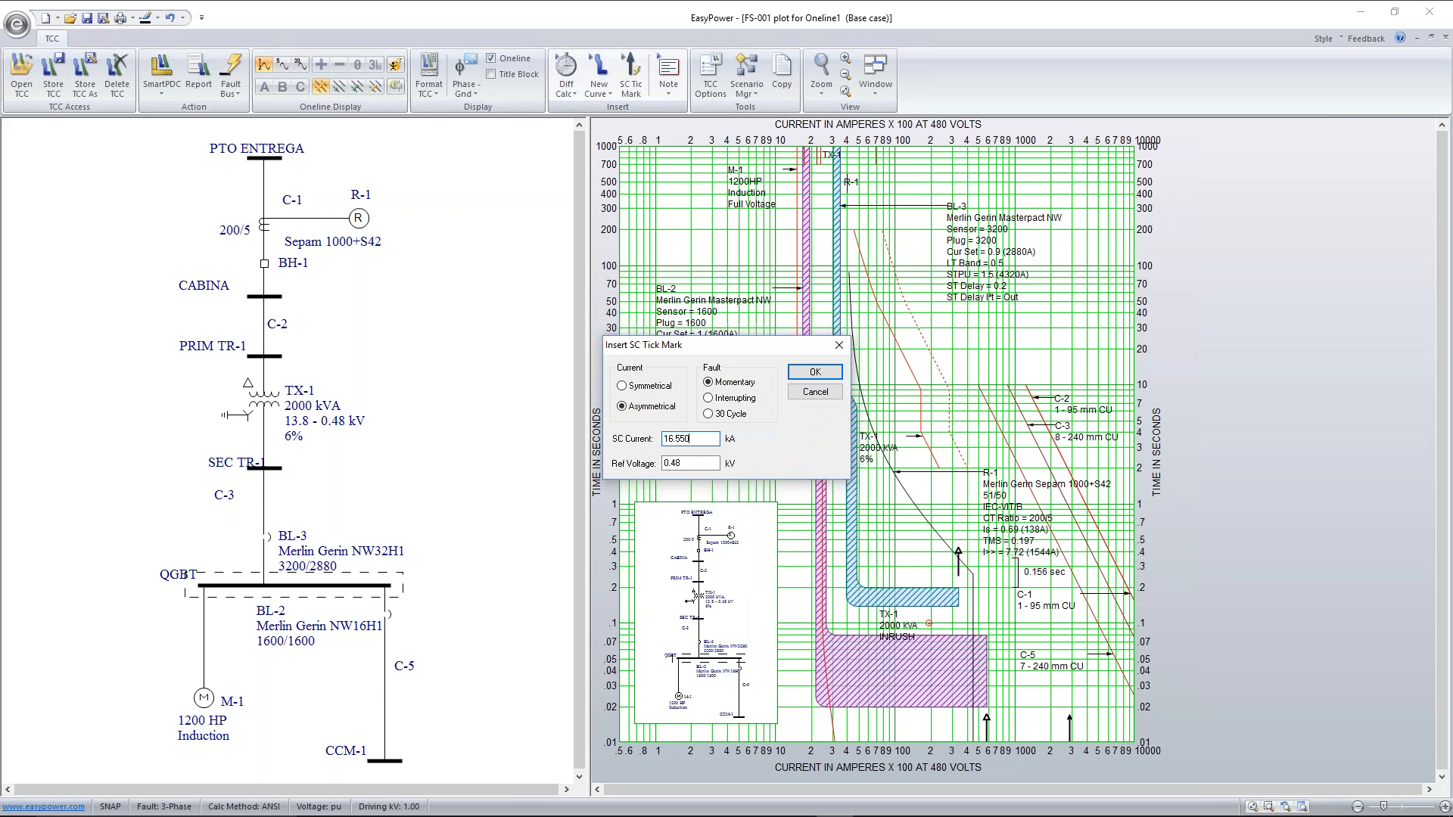
pyautogui.click(805, 374)
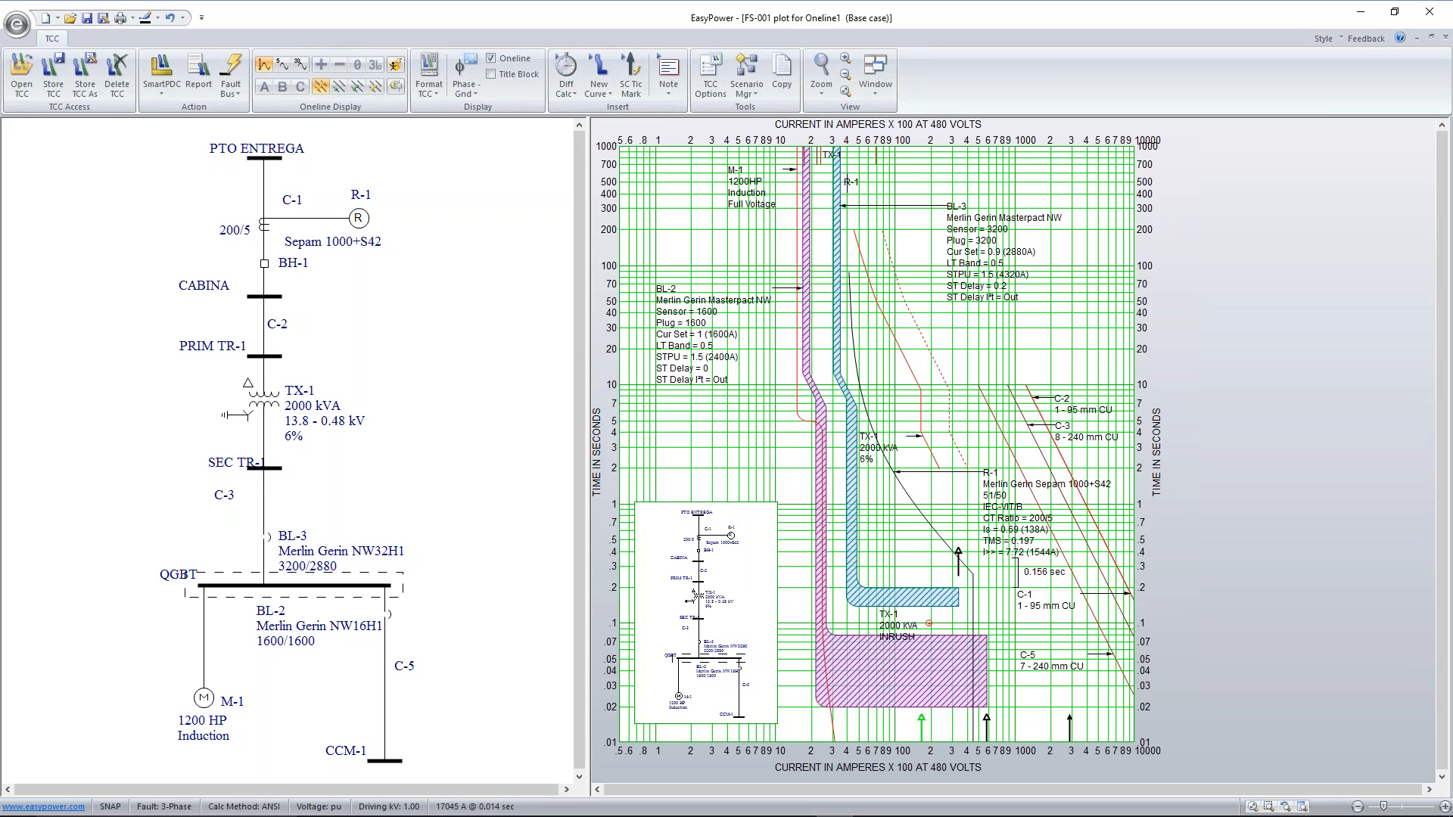
pyautogui.rightClick(922, 728)
pyautogui.click(969, 736)
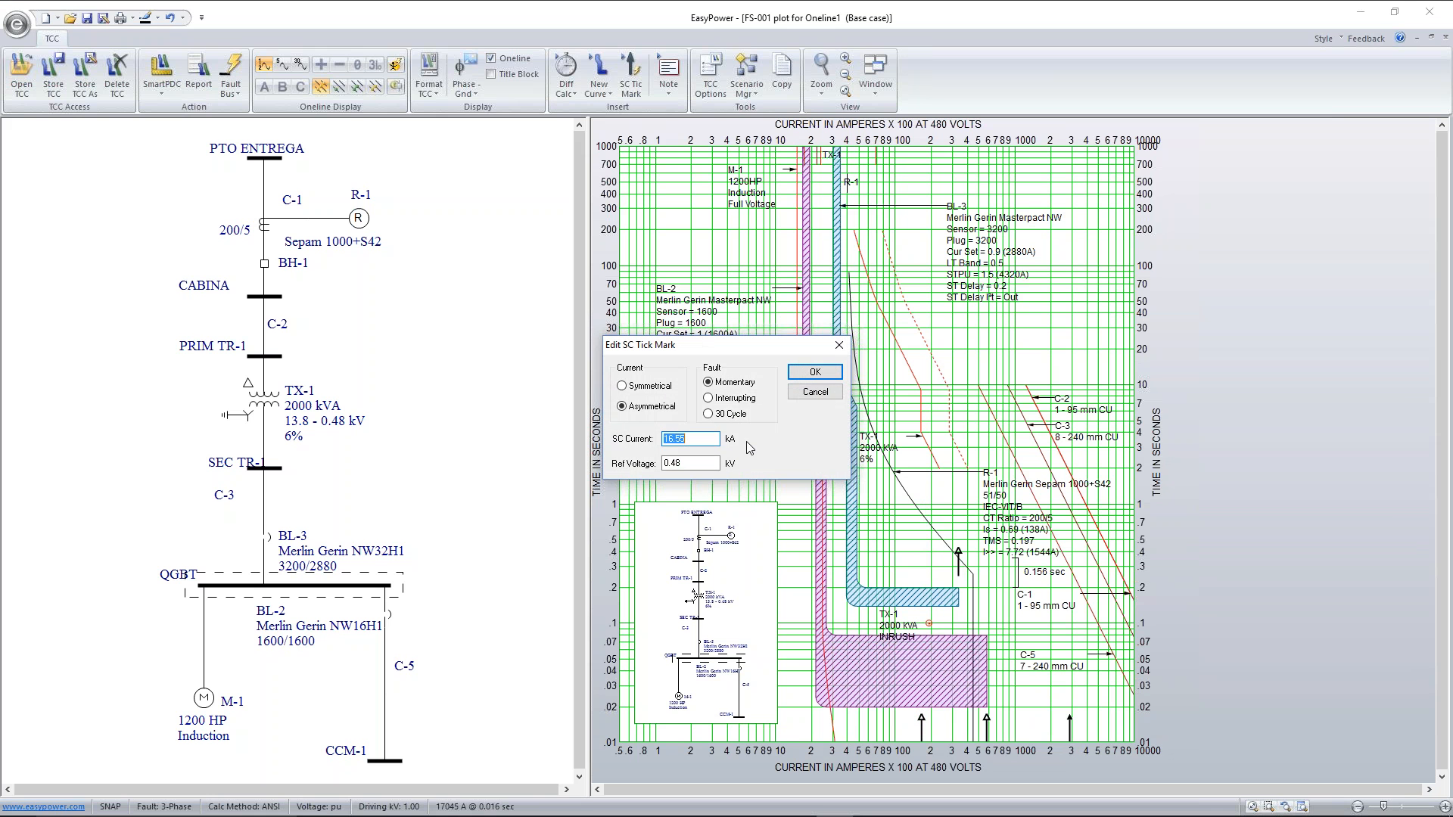
pyautogui.click(740, 414)
pyautogui.click(814, 372)
pyautogui.moveTo(927, 577); pyautogui.dragTo(929, 528)
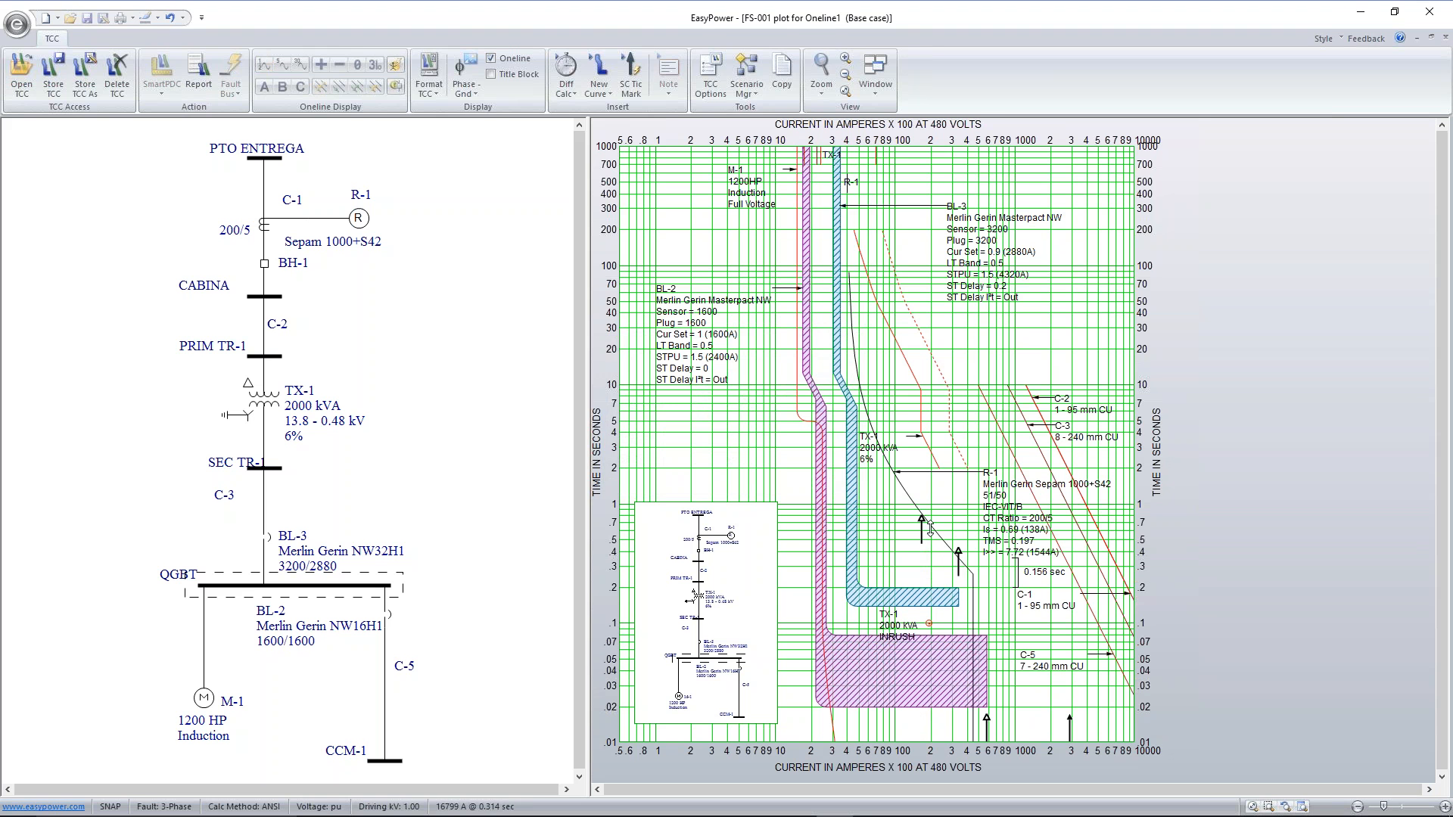
pyautogui.moveTo(930, 528); pyautogui.dragTo(931, 574)
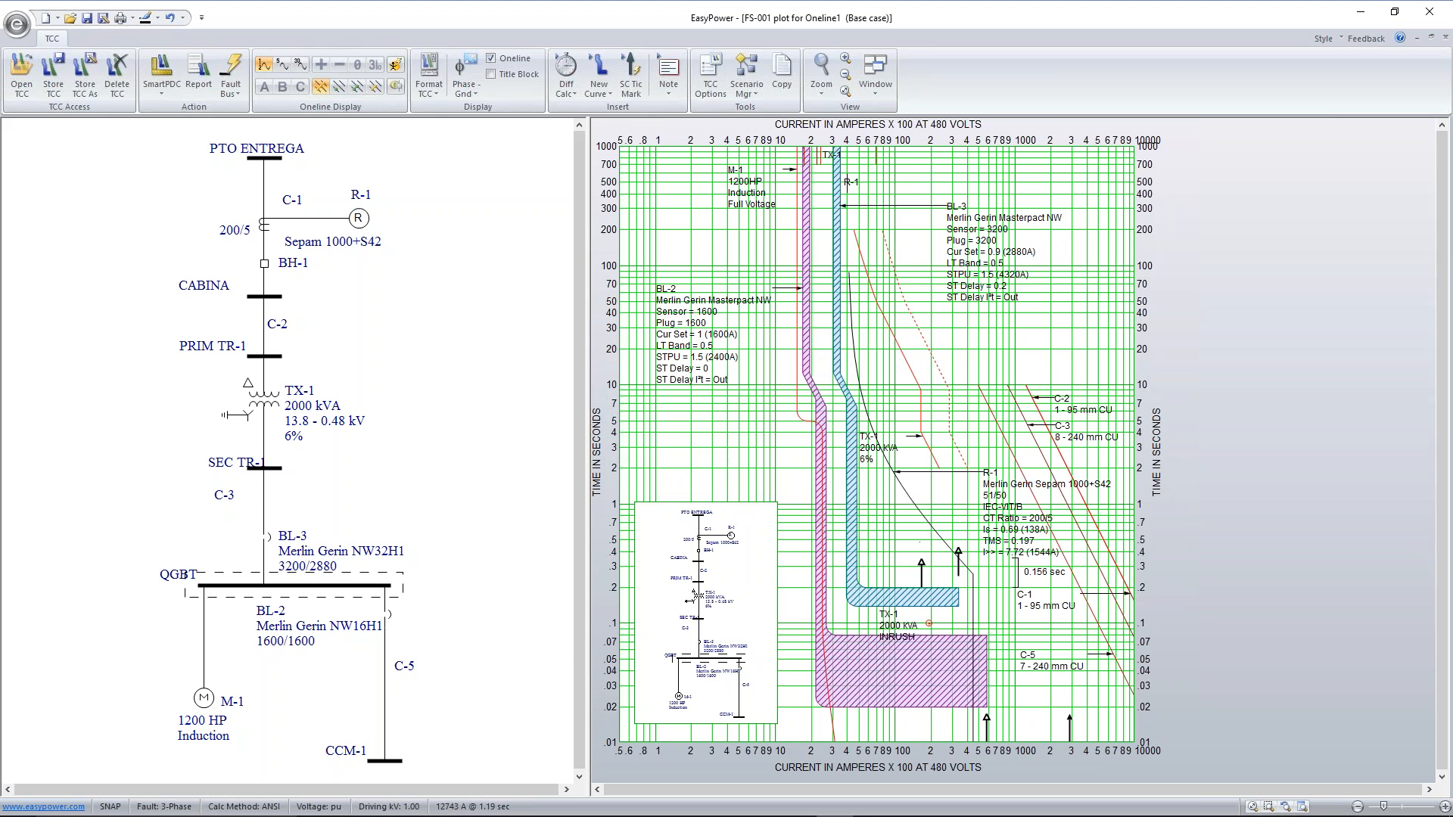
# Enable relay R-1's I> element with range 0.1-24, setting 1.5 and a time delay of 0.15 s
pyautogui.doubleClick(897, 496)
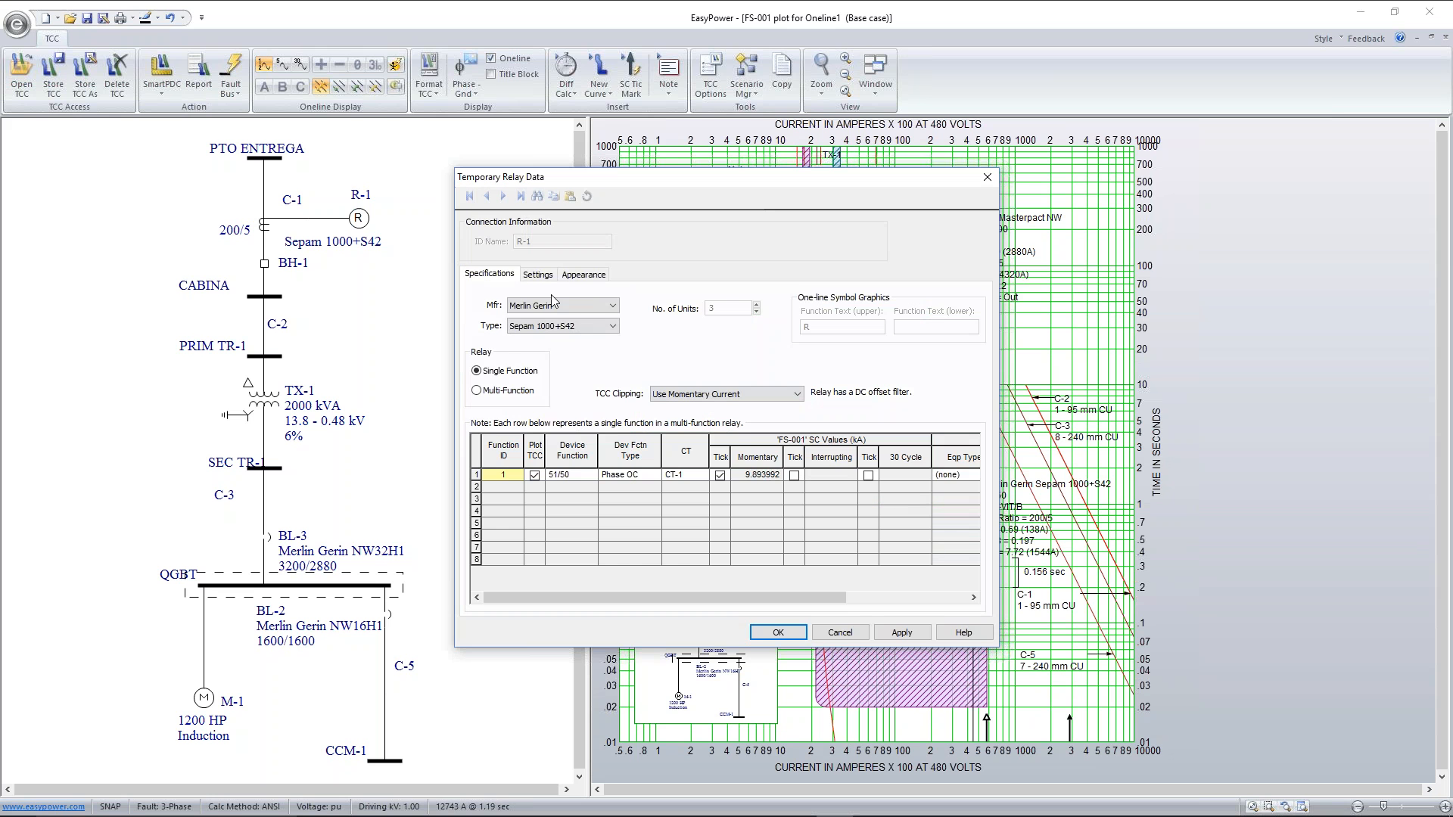
pyautogui.click(537, 274)
pyautogui.click(669, 509)
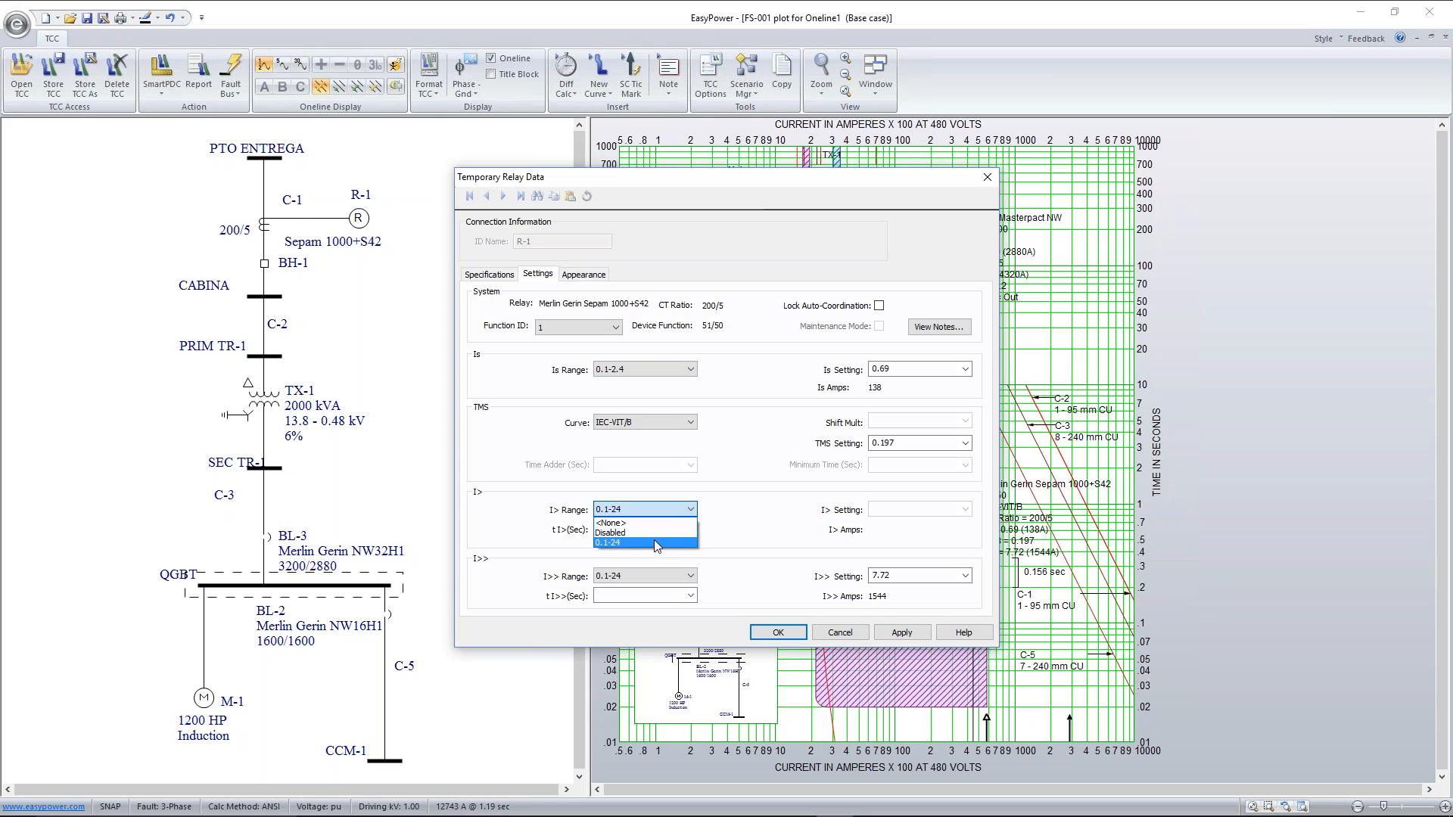
pyautogui.click(654, 542)
pyautogui.click(899, 508)
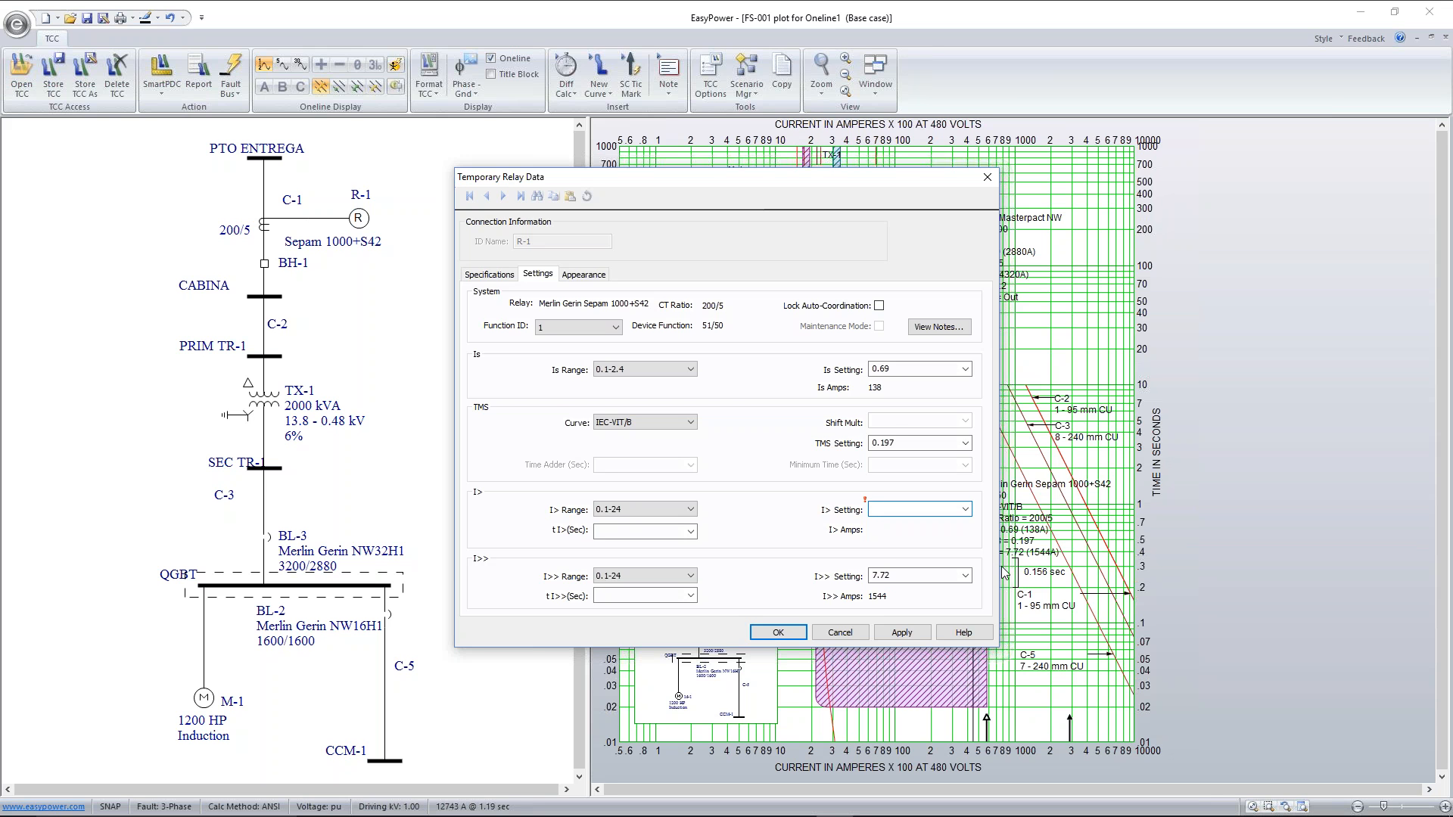
pyautogui.write('1.5')
pyautogui.click(614, 531)
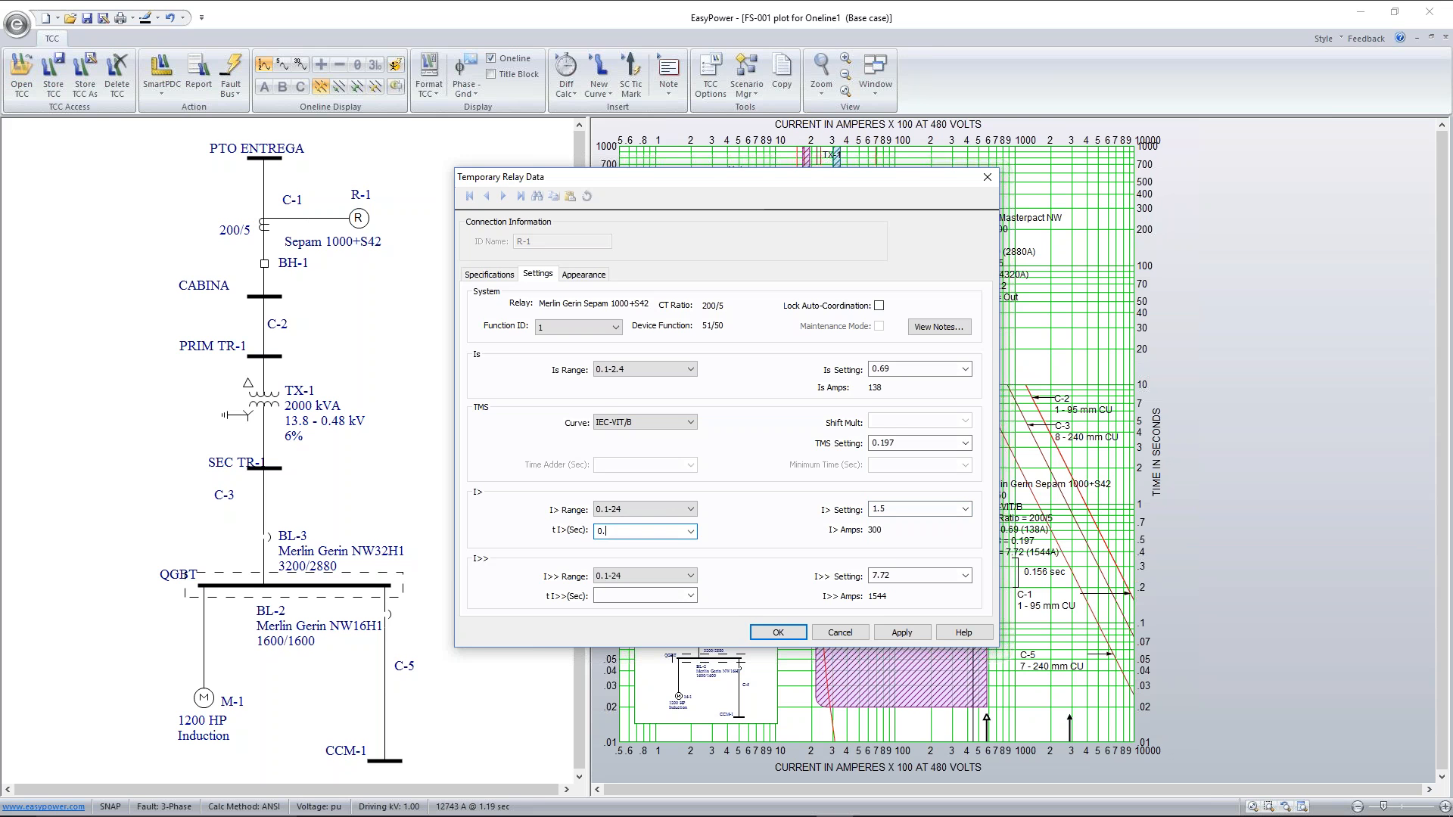
pyautogui.write('0.15')
pyautogui.click(901, 633)
pyautogui.click(777, 632)
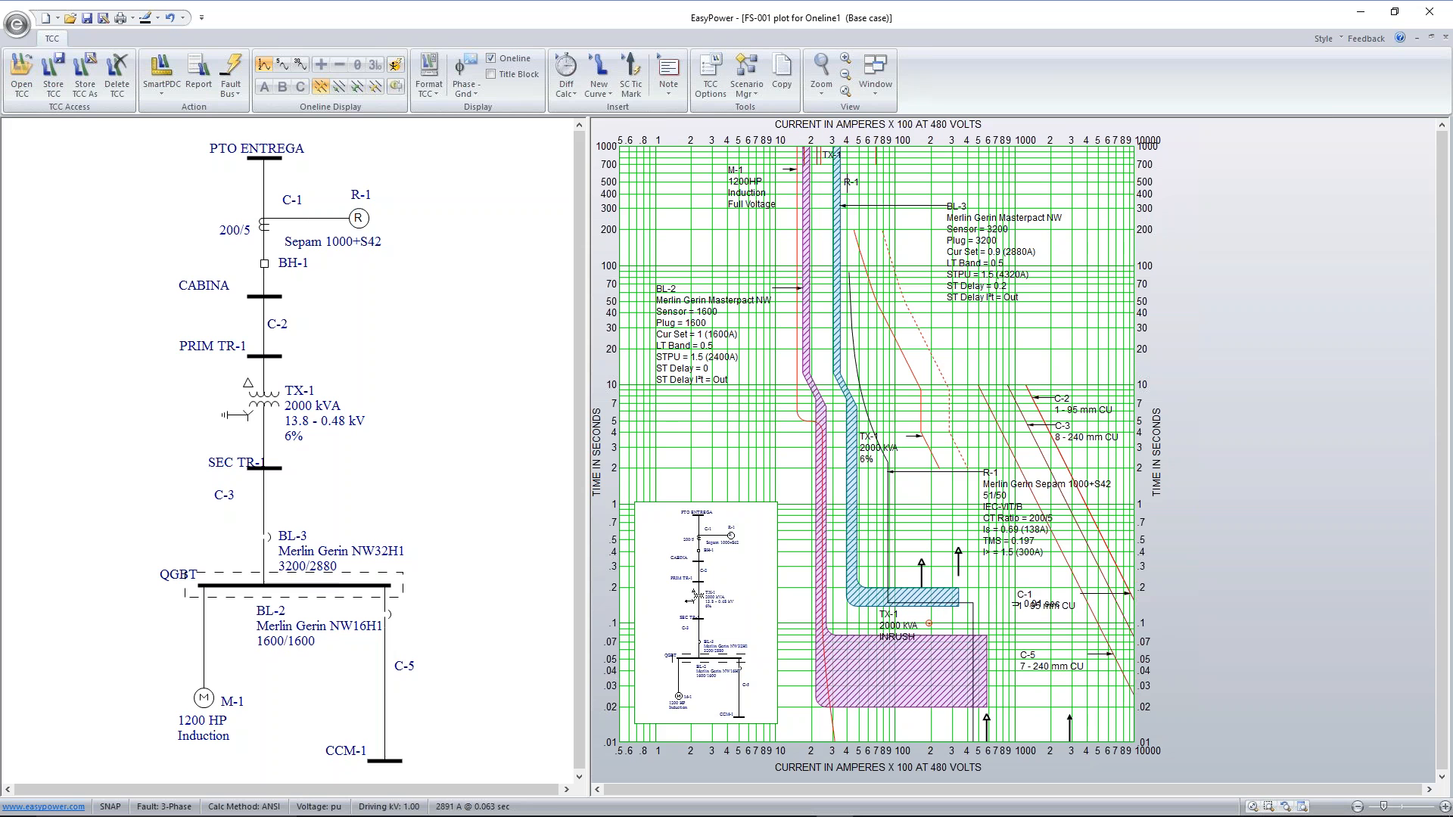
# Raise R-1's definite-time segment to about 0.45 s on the plot and shift the R-1 note clear of it
pyautogui.moveTo(967, 603); pyautogui.dragTo(953, 544)
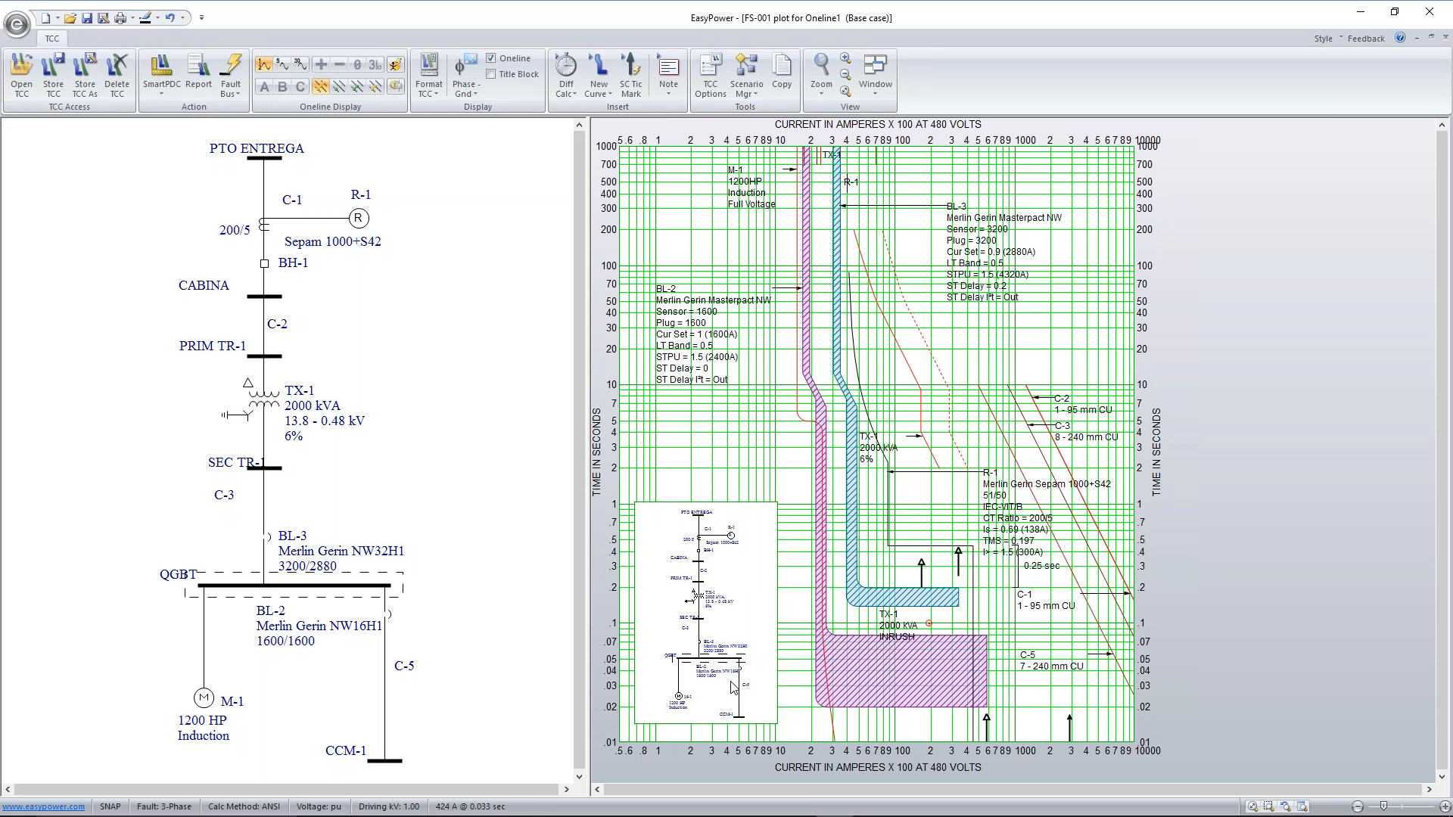
pyautogui.moveTo(1017, 517); pyautogui.dragTo(1023, 499)
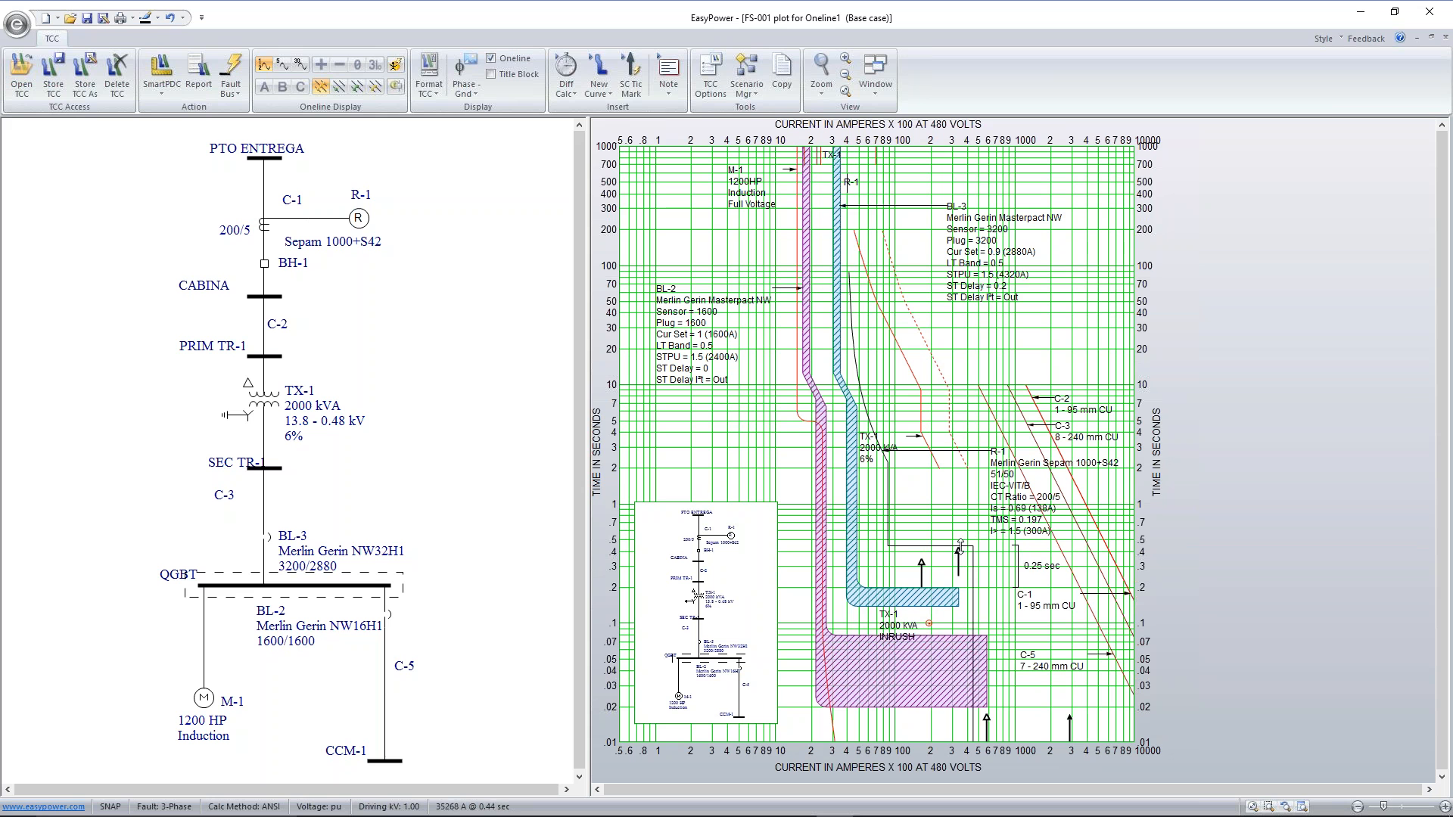
pyautogui.moveTo(917, 544)
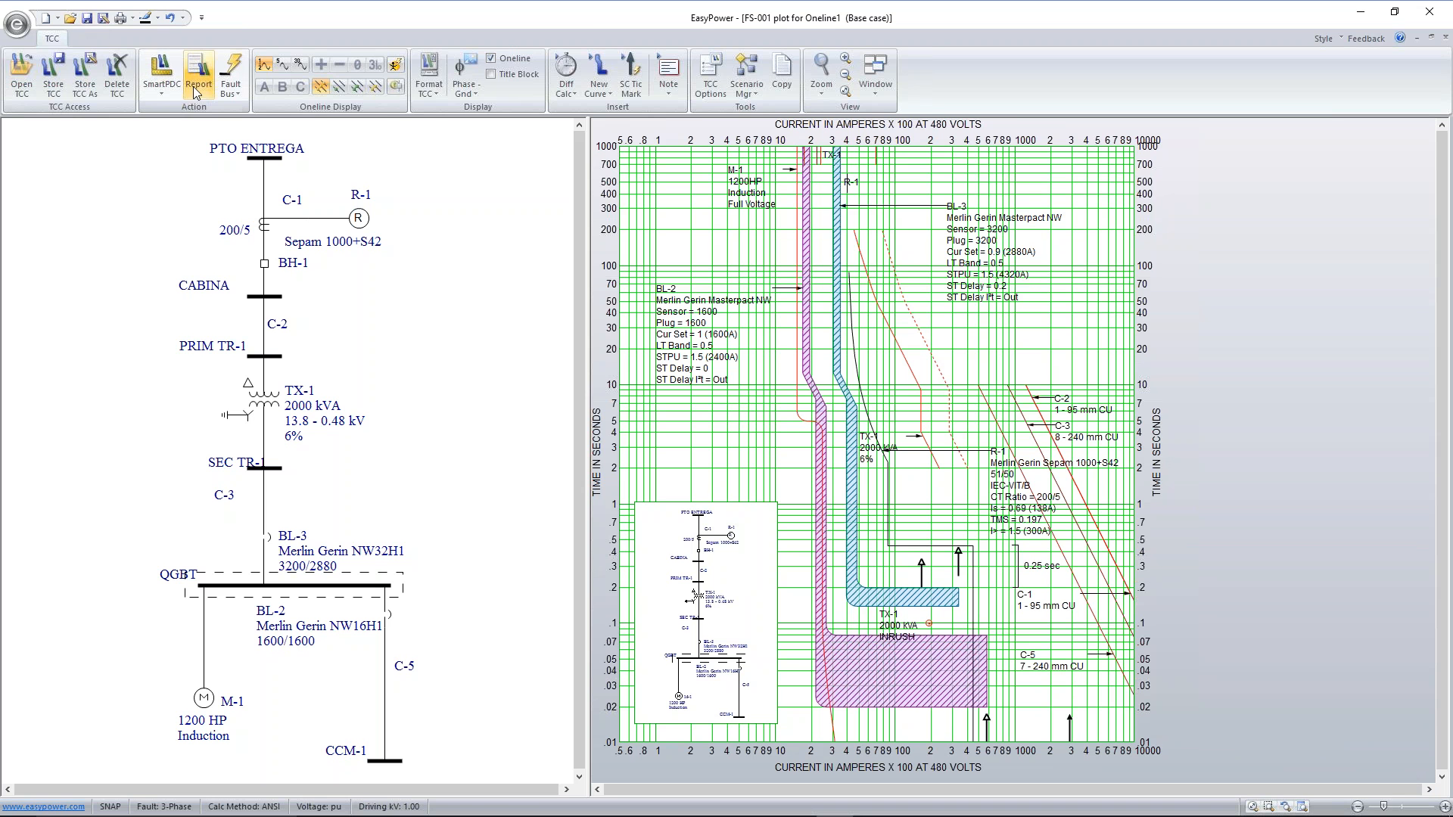
# Give the BL-2 settings note a yellow background and extend its box slightly downward
pyautogui.click(701, 335)
pyautogui.rightClick(701, 335)
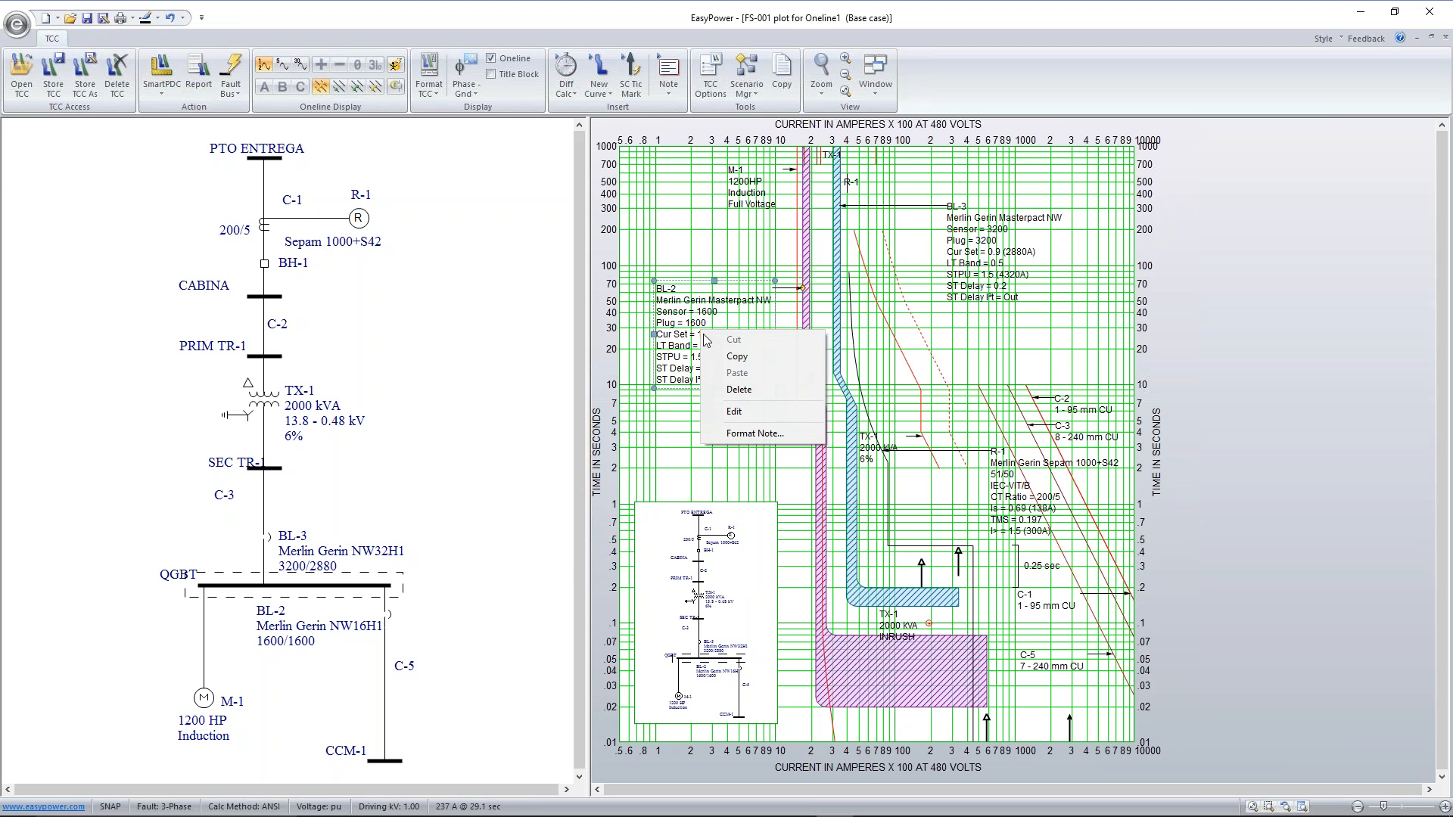
pyautogui.click(766, 433)
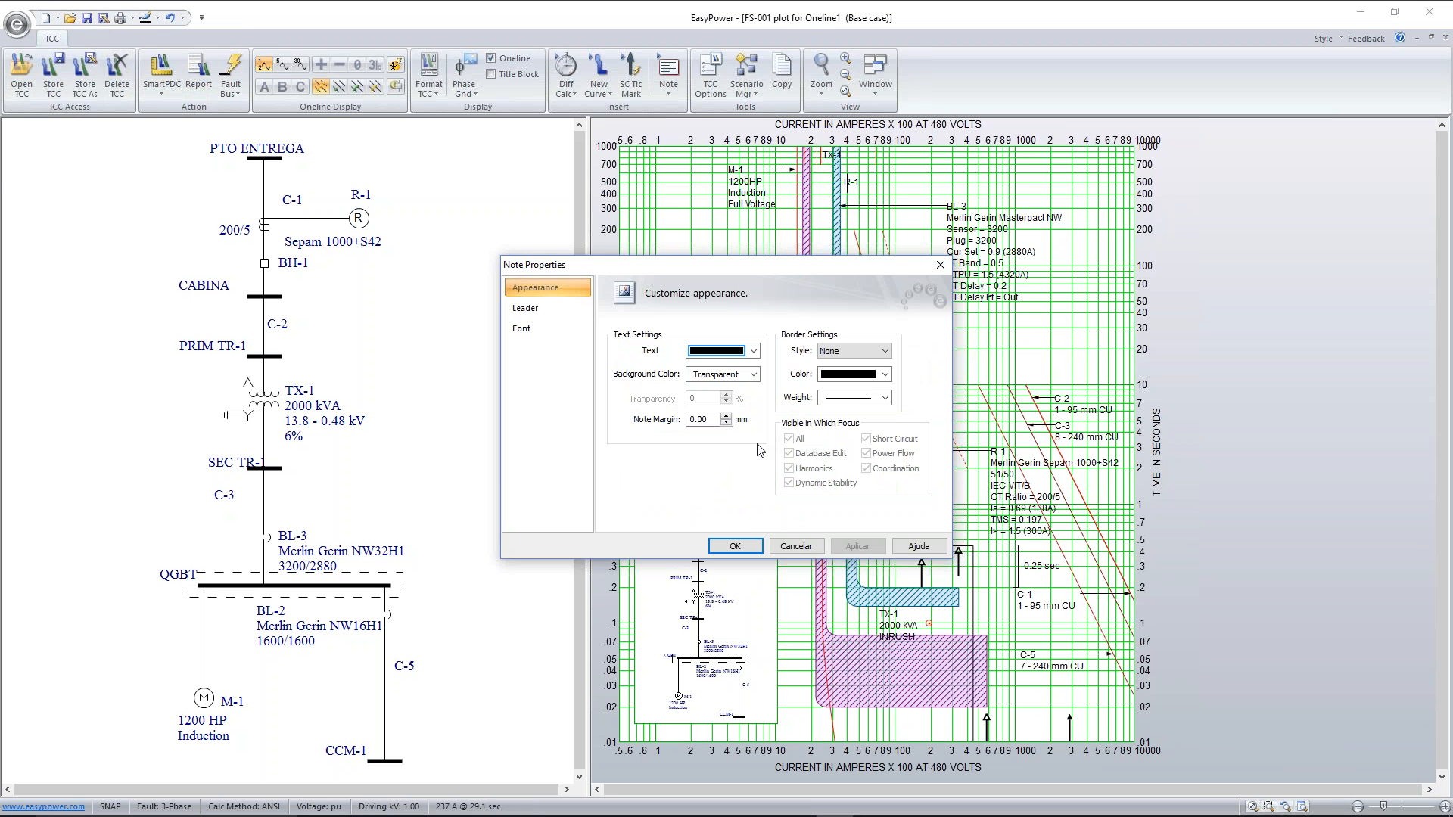
pyautogui.click(752, 375)
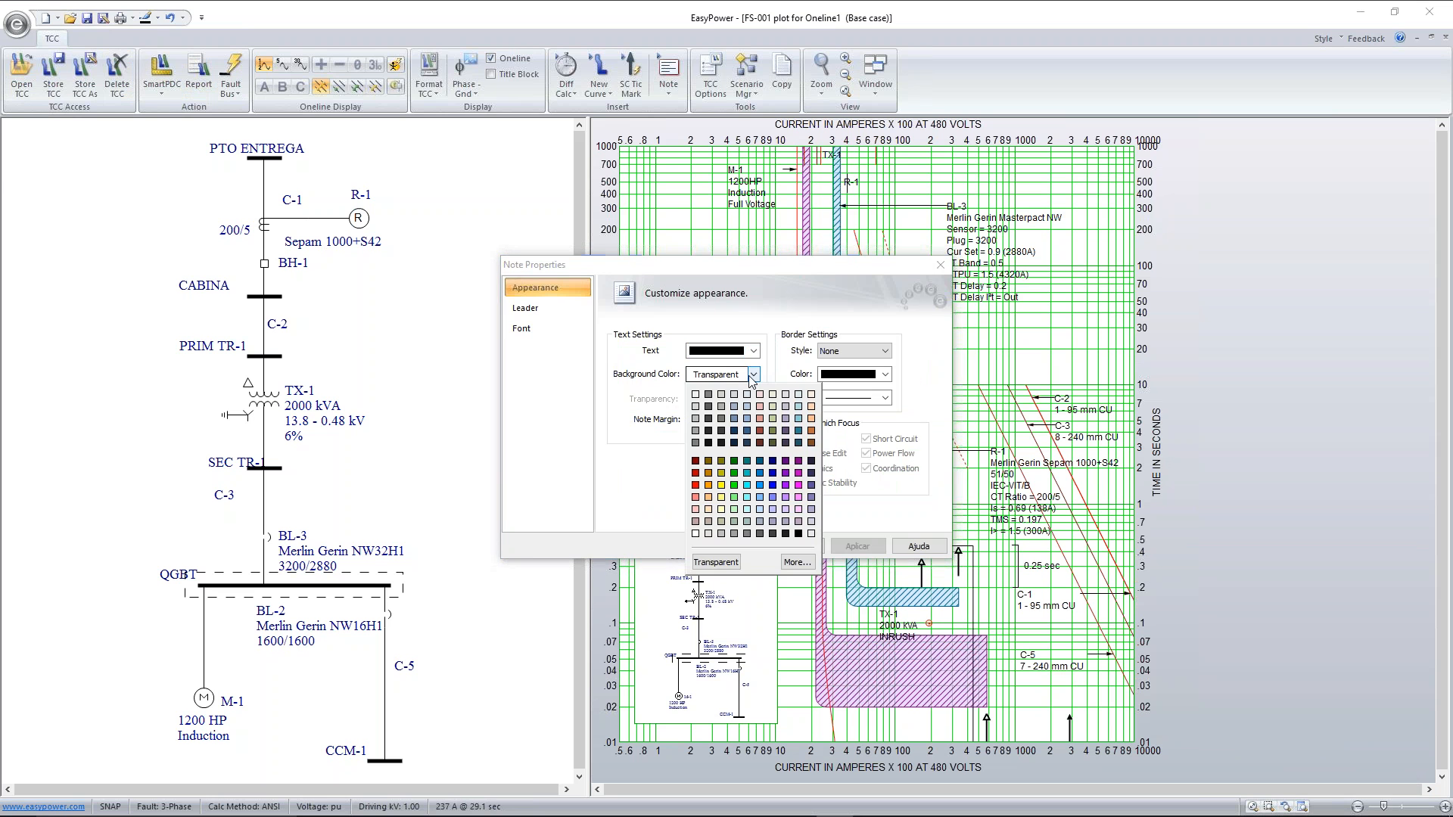
pyautogui.click(723, 497)
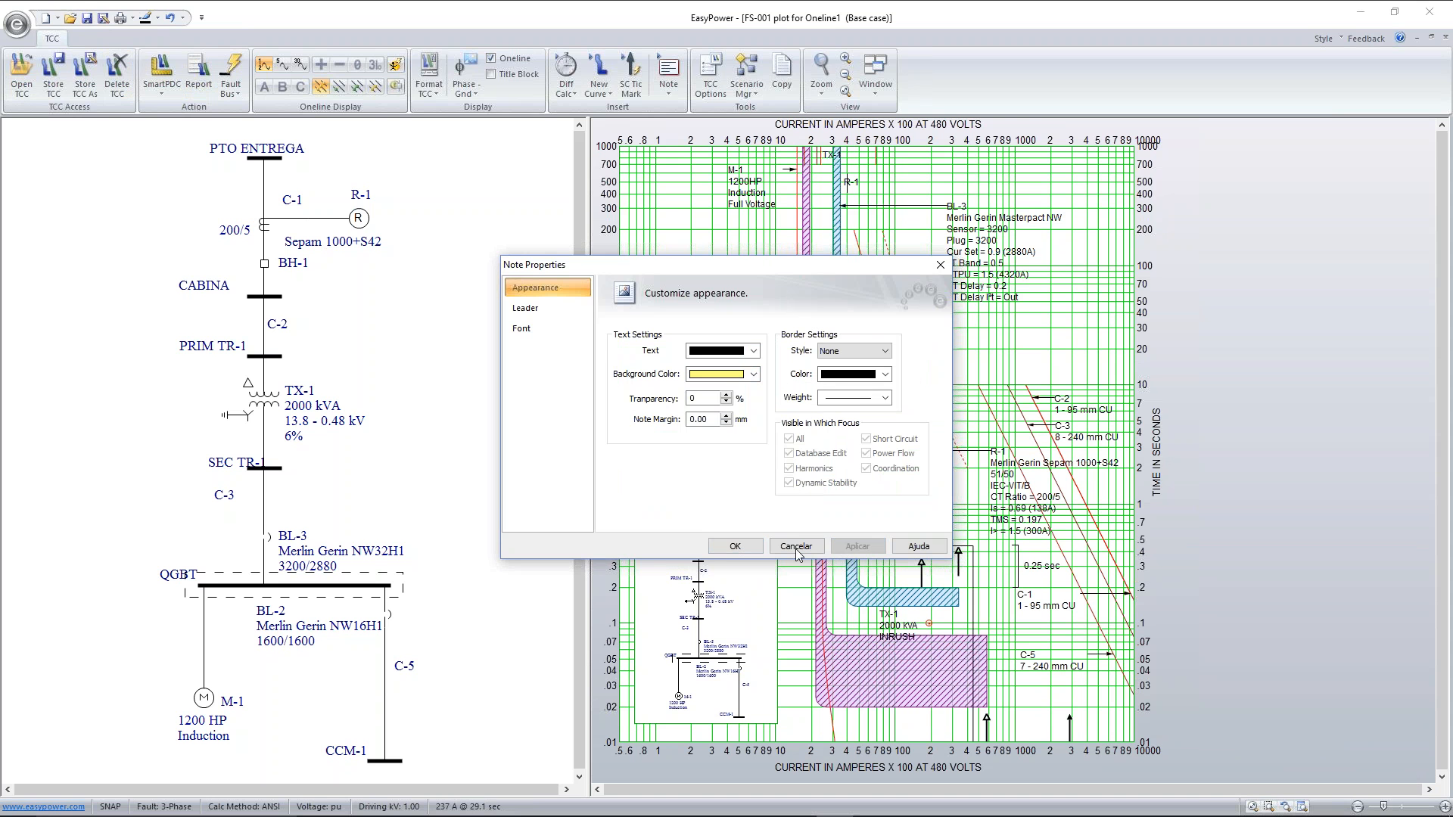
pyautogui.click(735, 545)
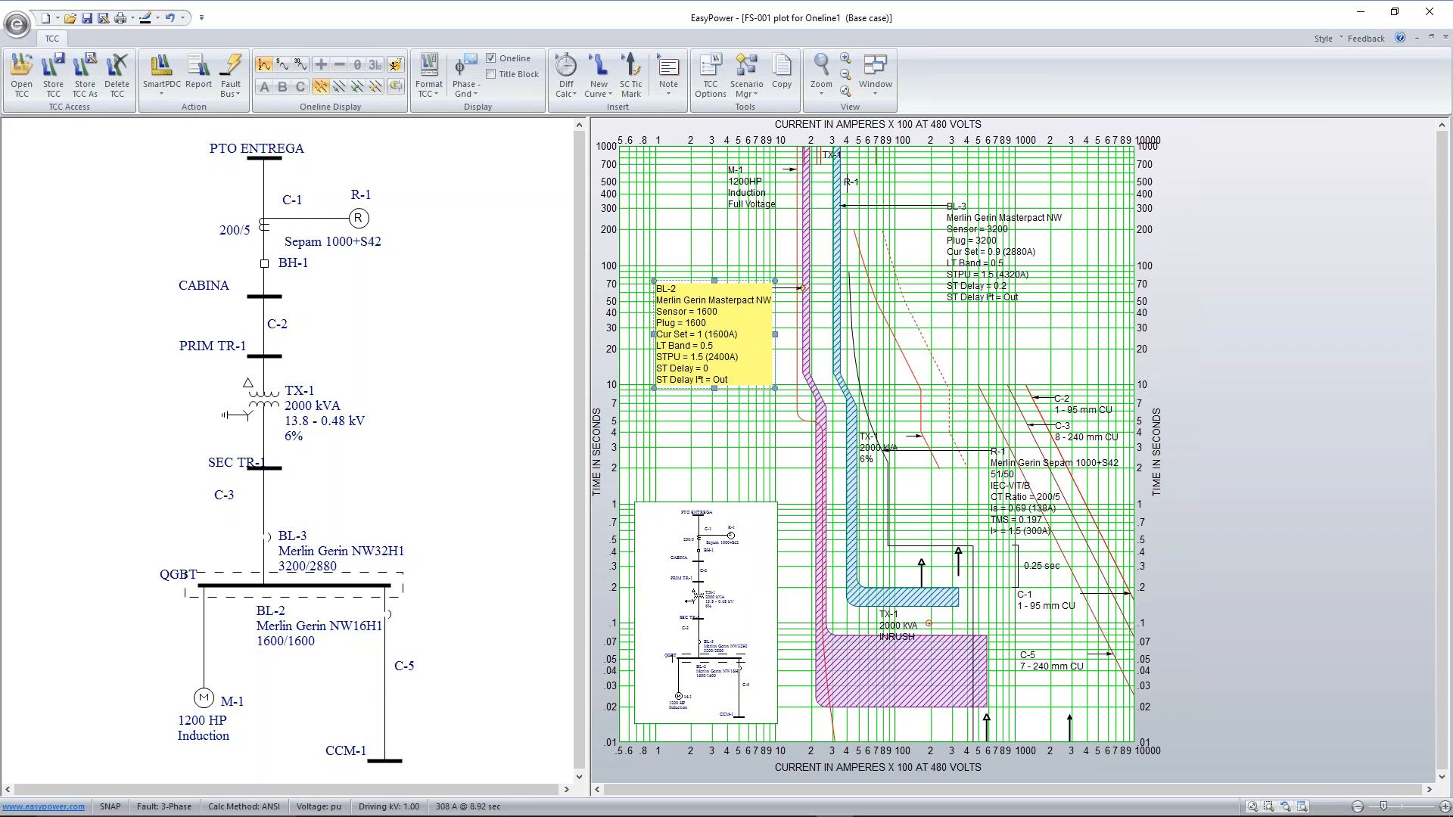
pyautogui.moveTo(715, 388); pyautogui.dragTo(715, 396)
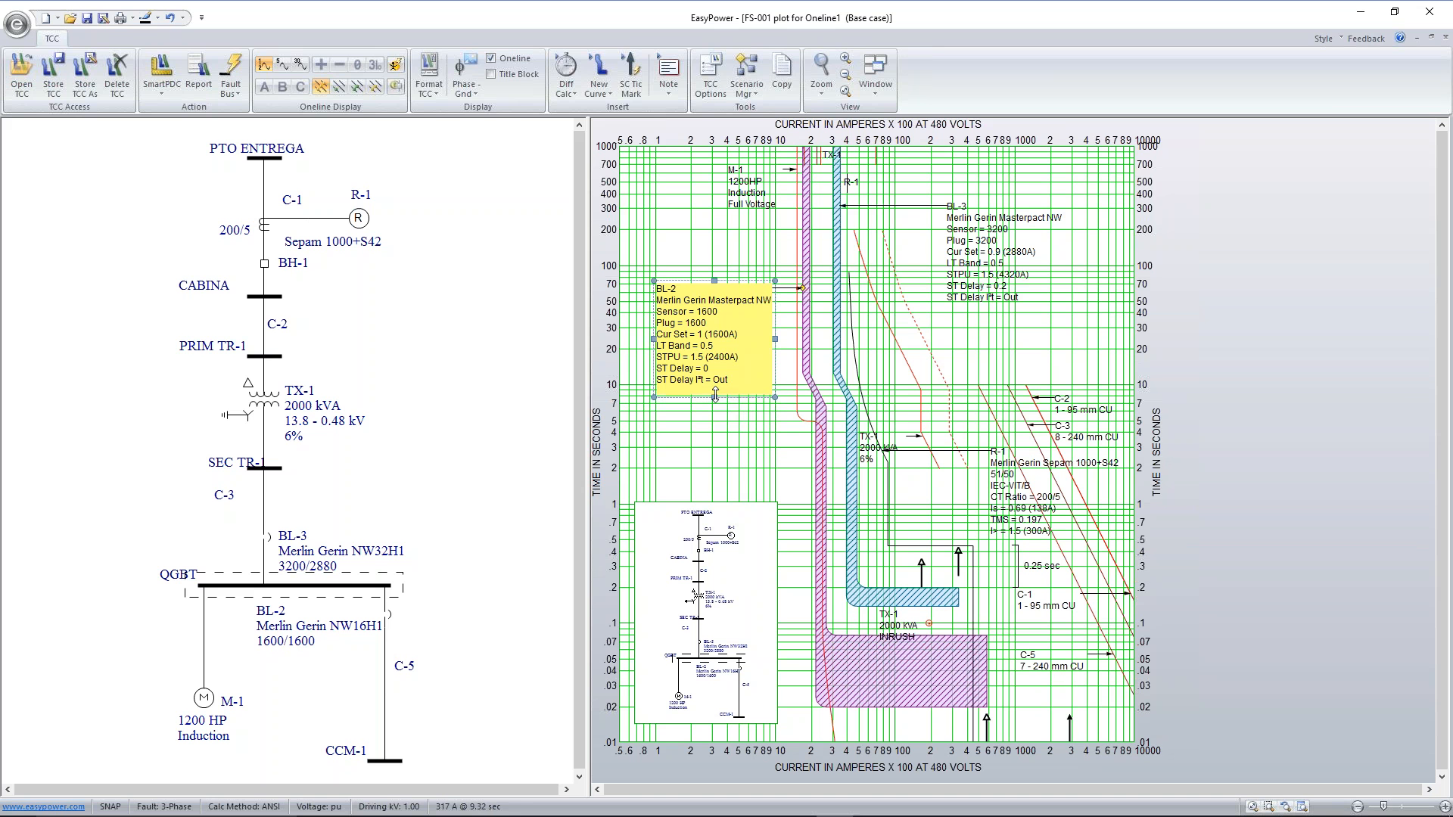
pyautogui.click(875, 373)
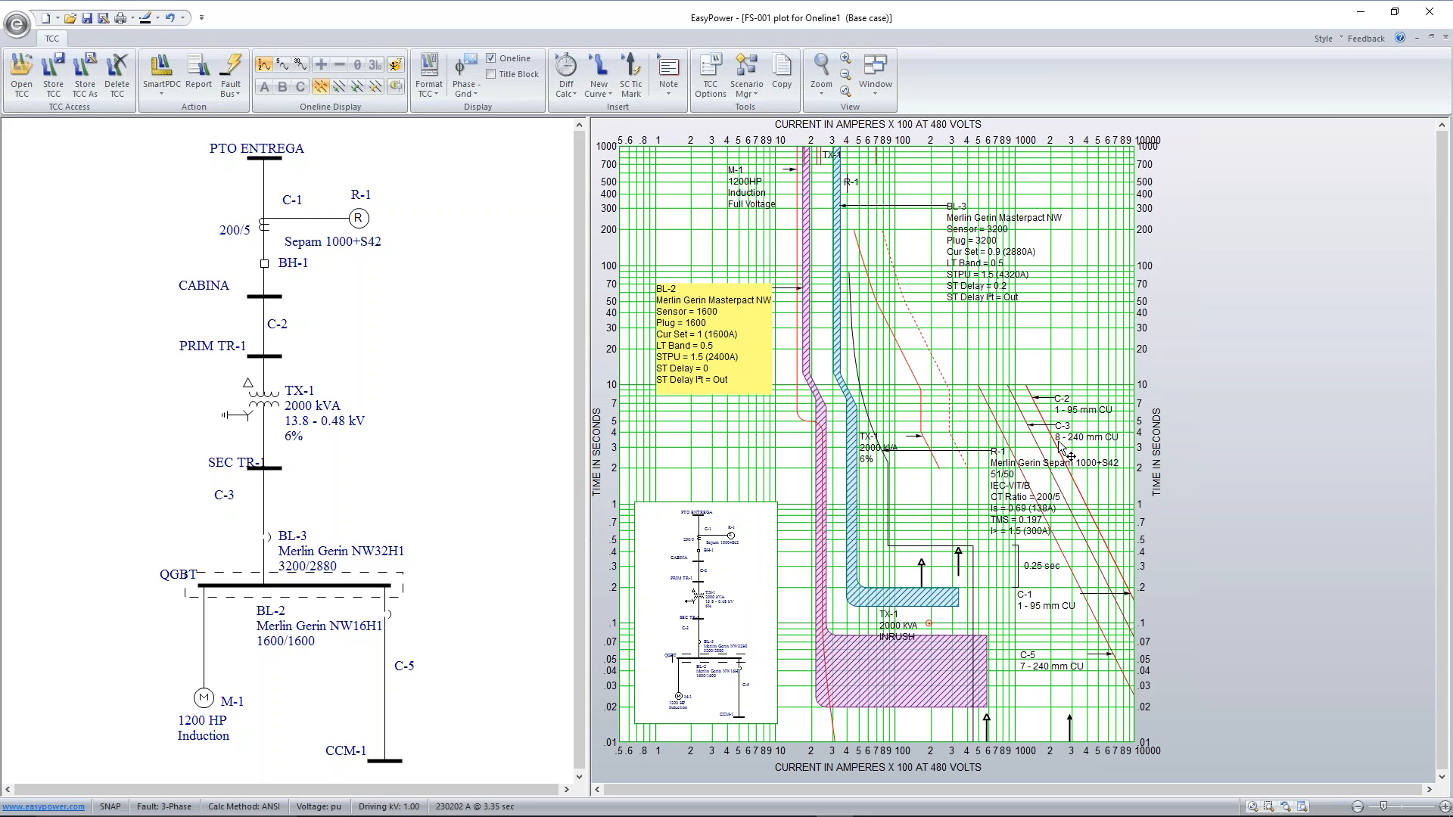
# Move the TX-1 damage curve note and the TX-1 inrush note away from the BL-3 curve
pyautogui.moveTo(1069, 451)
pyautogui.moveTo(884, 435); pyautogui.dragTo(996, 338)
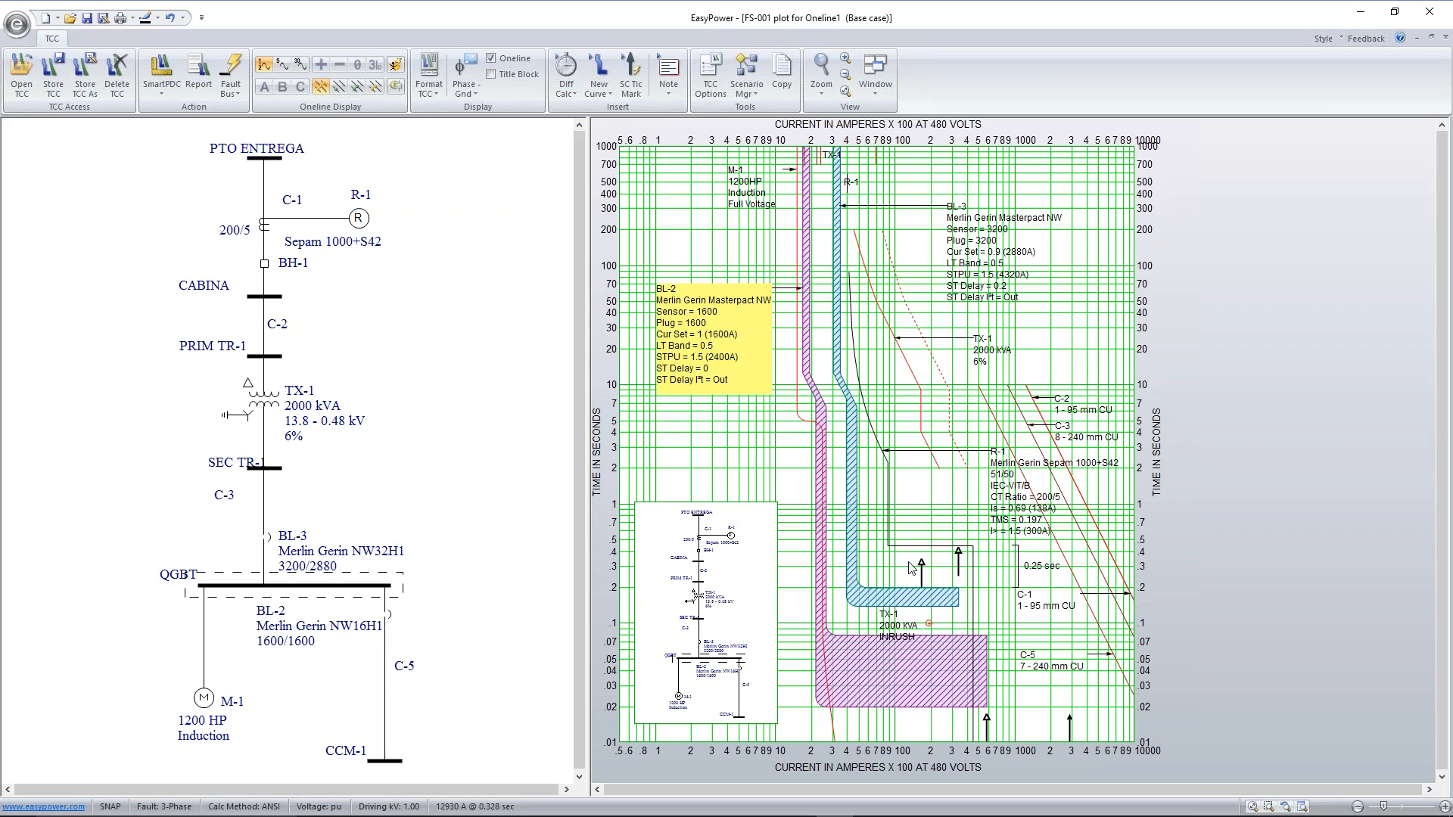
pyautogui.moveTo(895, 634); pyautogui.dragTo(960, 638)
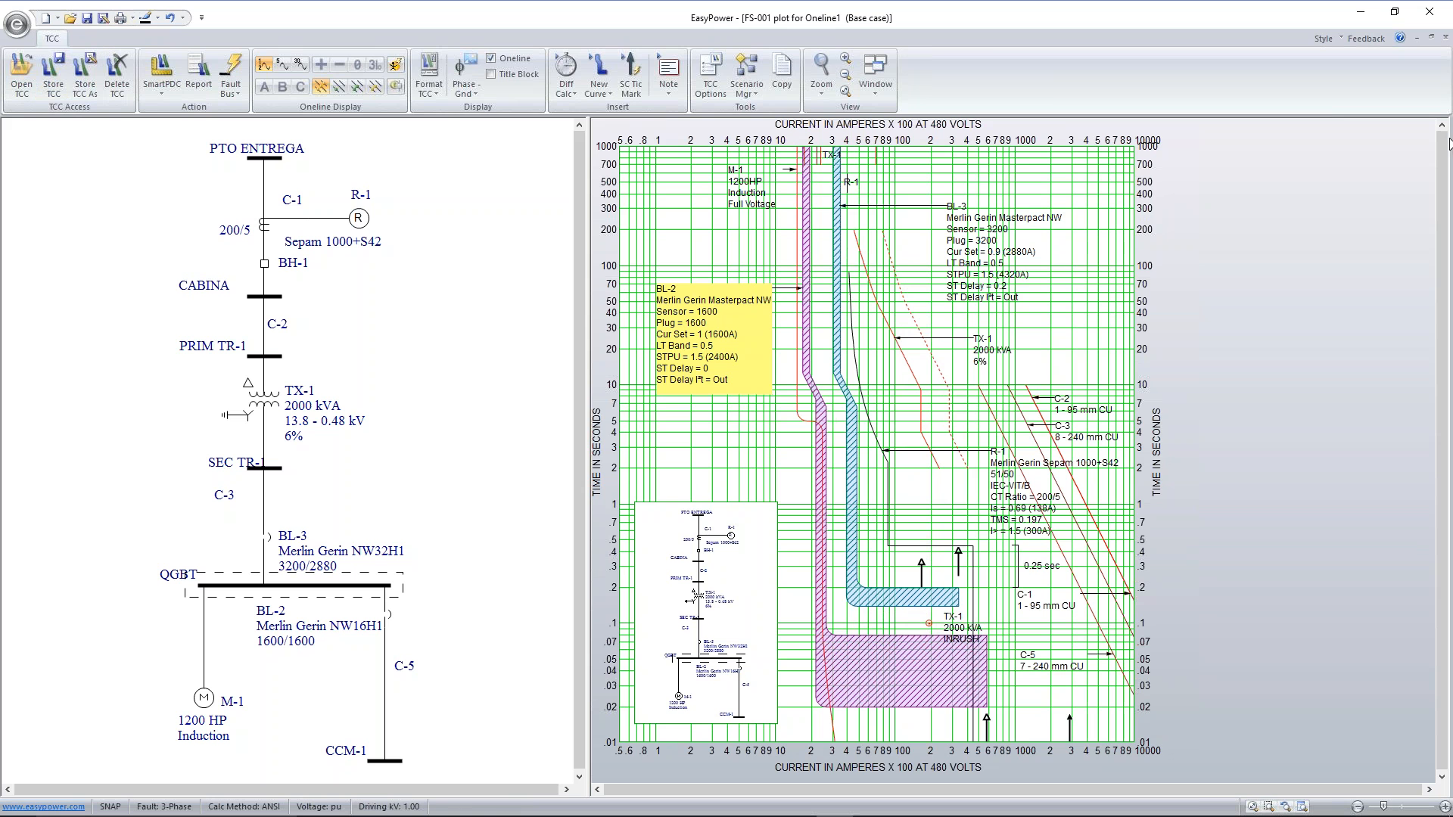
# Close the plot, fault bus CCM-1 on the one-line and display the trip times of BL-2, BL-3 and R-1
pyautogui.click(1446, 37)
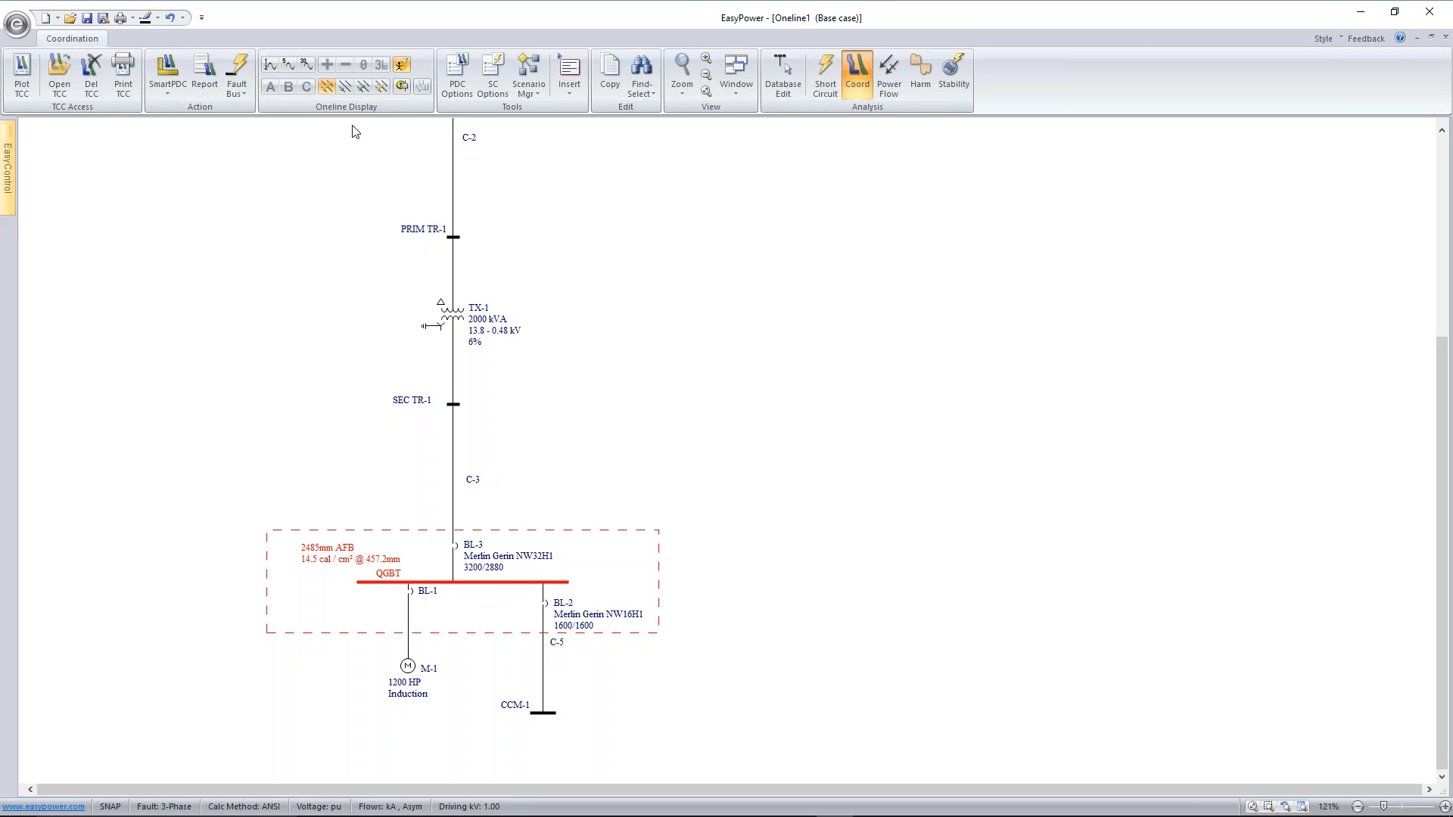
pyautogui.click(270, 65)
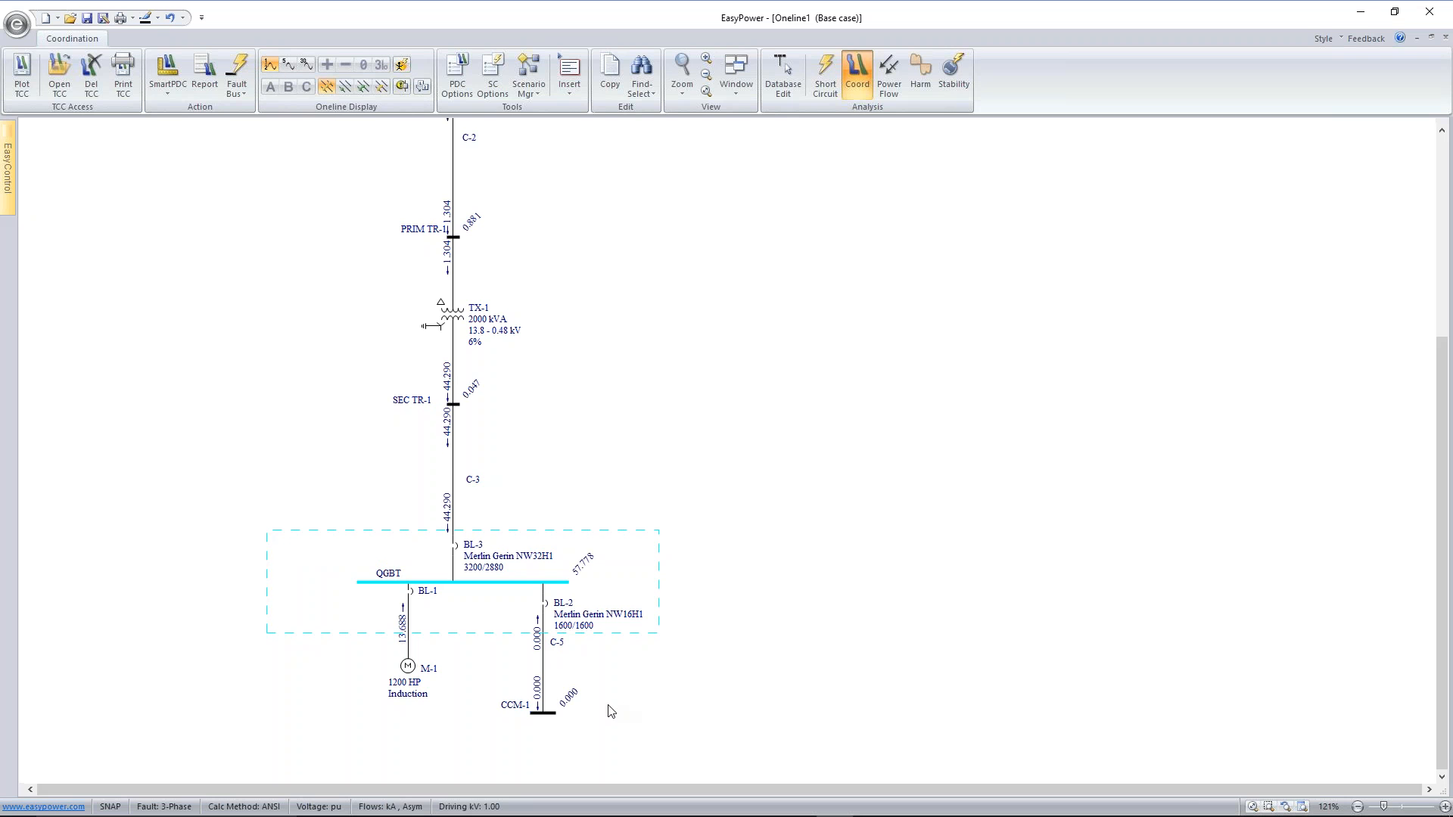
pyautogui.click(544, 714)
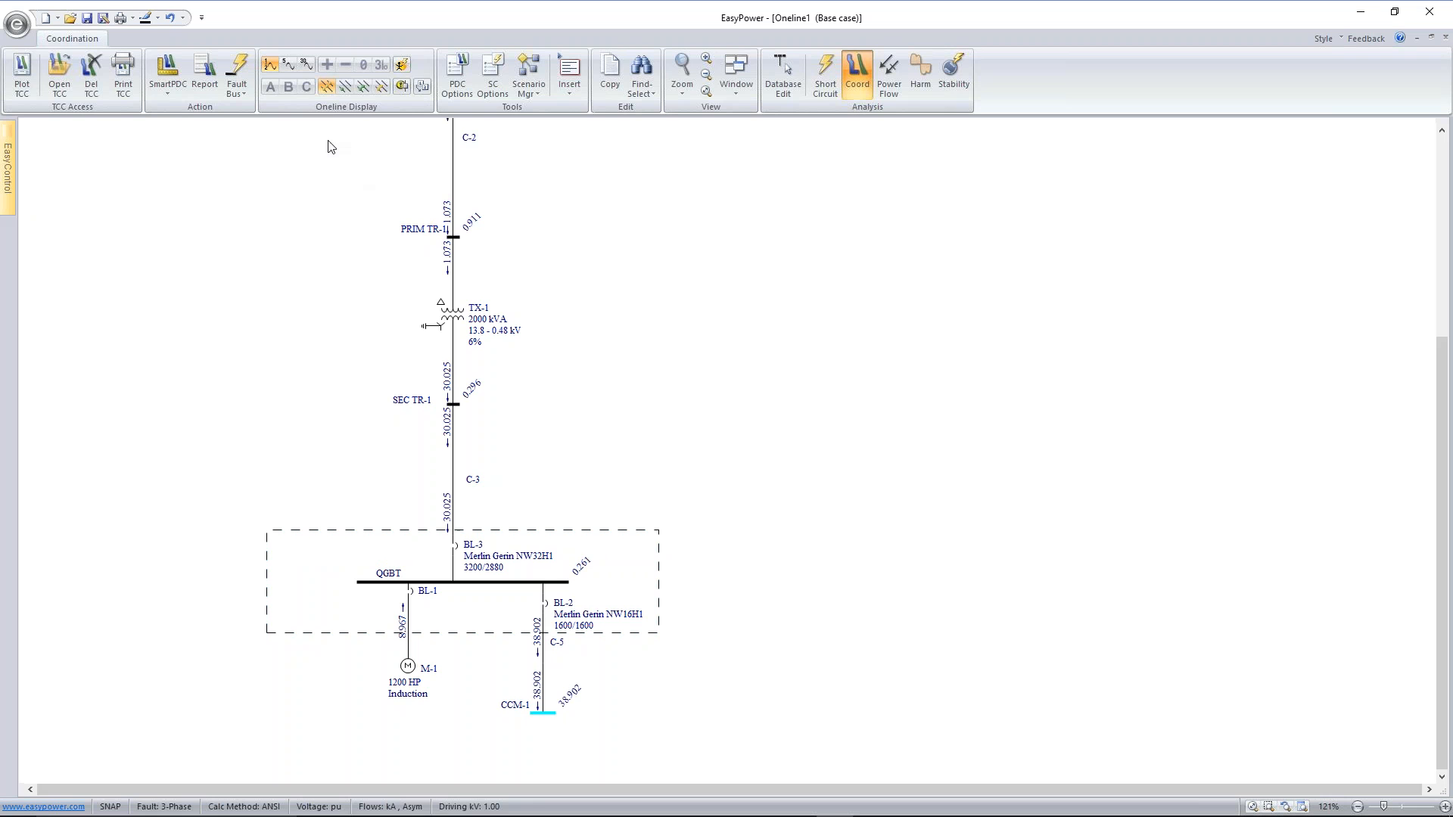
pyautogui.click(422, 85)
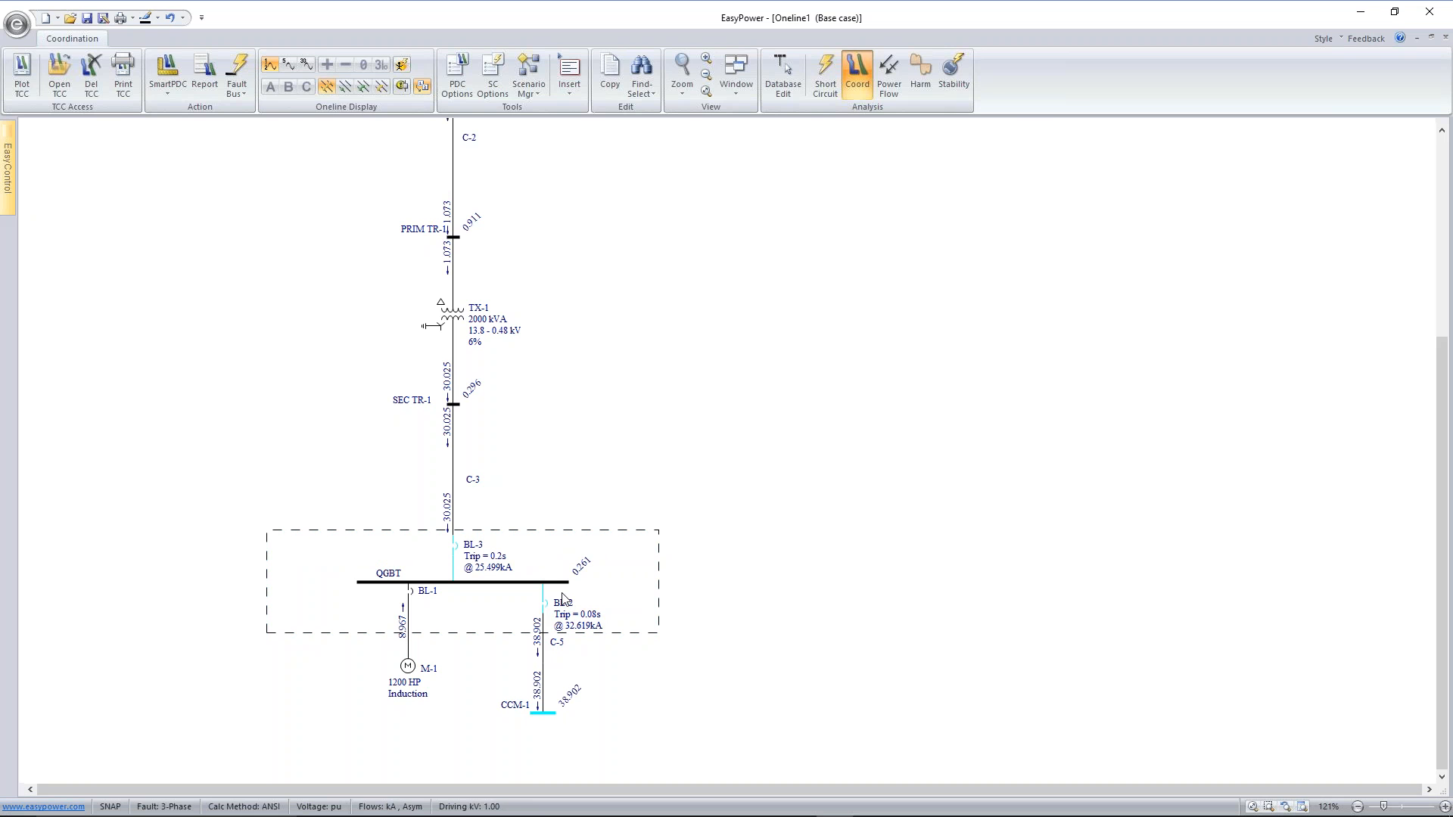
pyautogui.moveTo(594, 202); pyautogui.dragTo(575, 503)
pyautogui.scroll(1, 584, 490)
pyautogui.scroll(1, 589, 445)
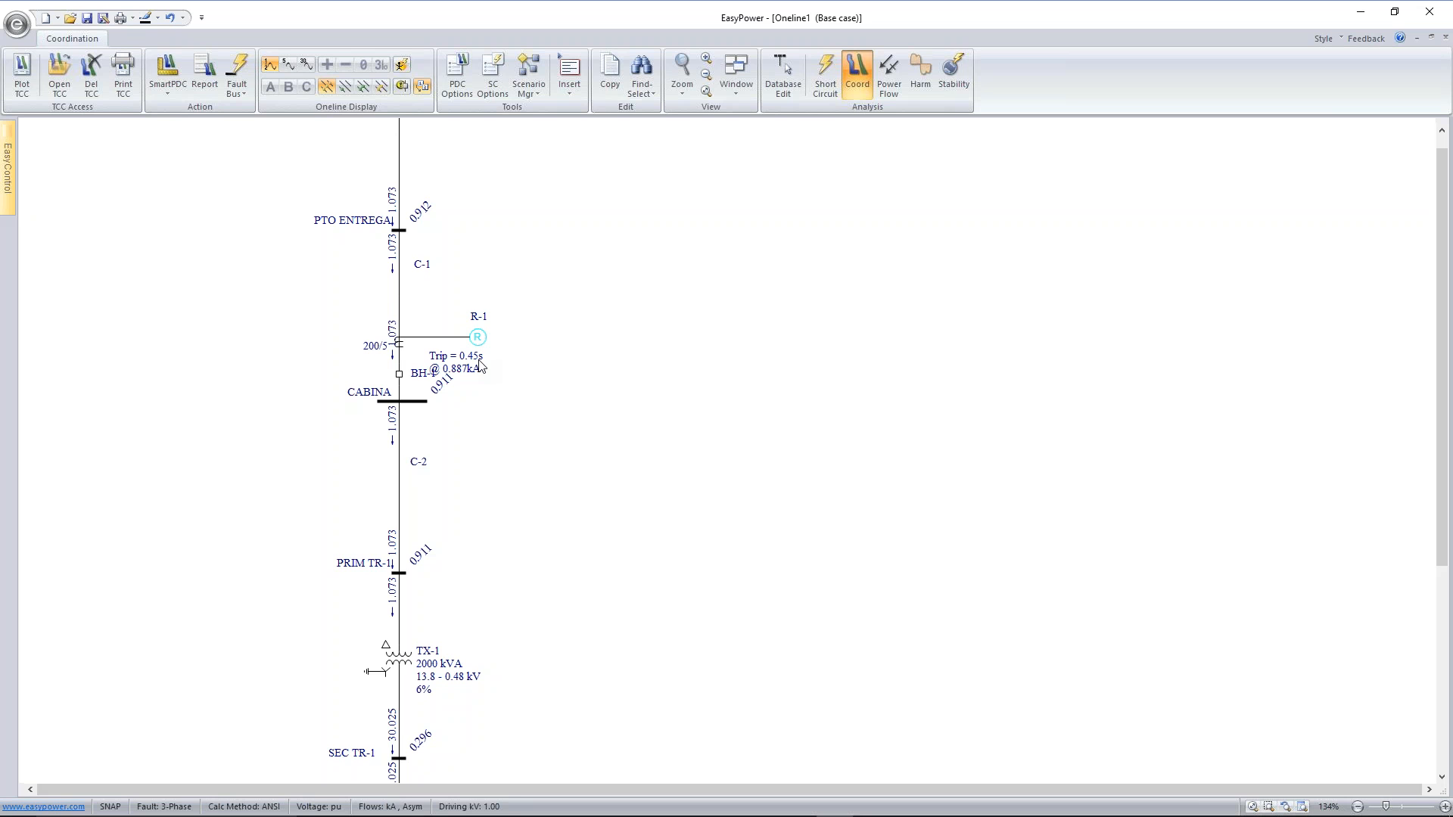
# Reopen the FS-001 plot with latest settings, lower R-1's definite-time segment to 0.35 s, then store and close the plot
pyautogui.click(69, 63)
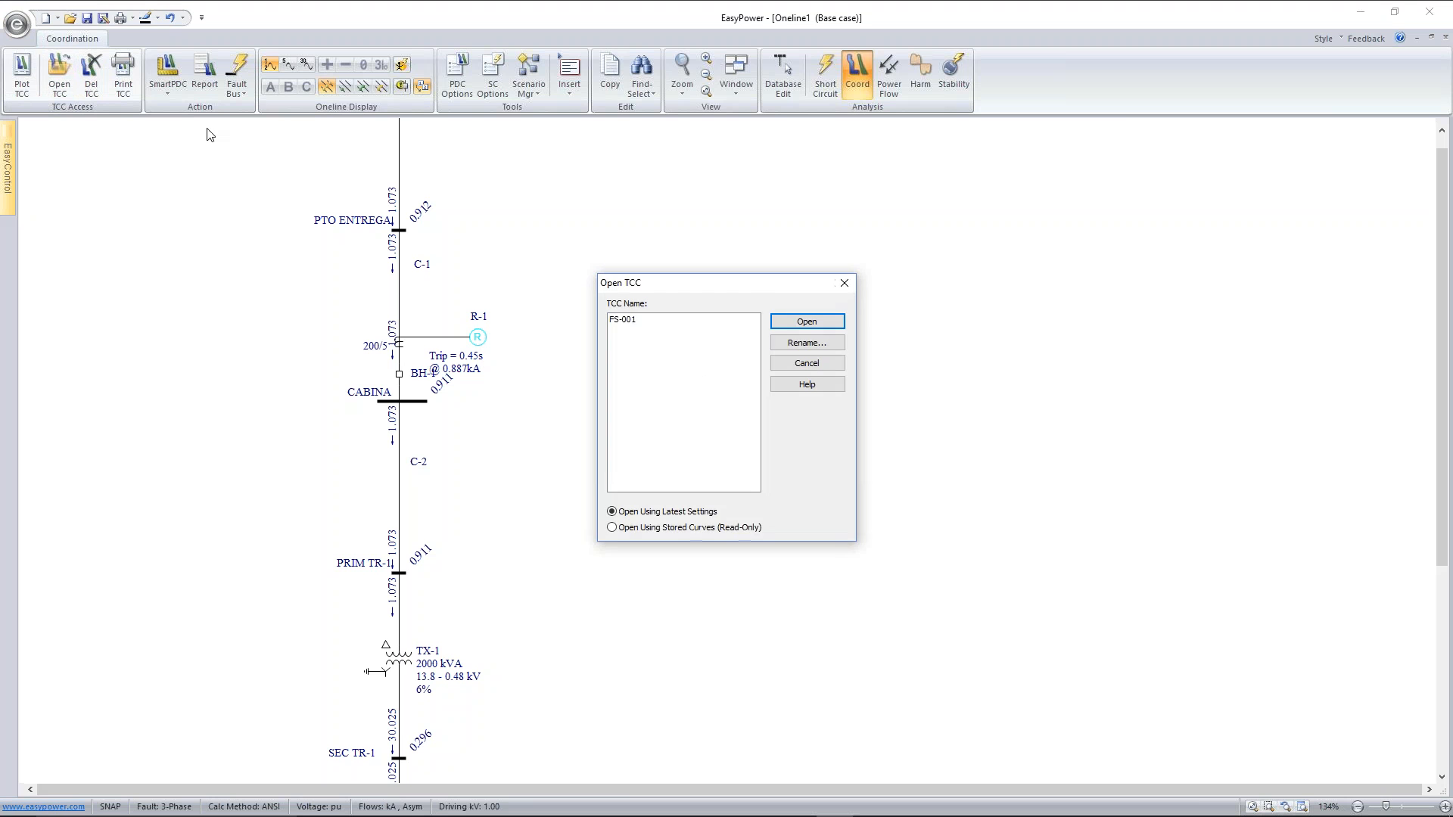
pyautogui.click(650, 322)
pyautogui.click(803, 323)
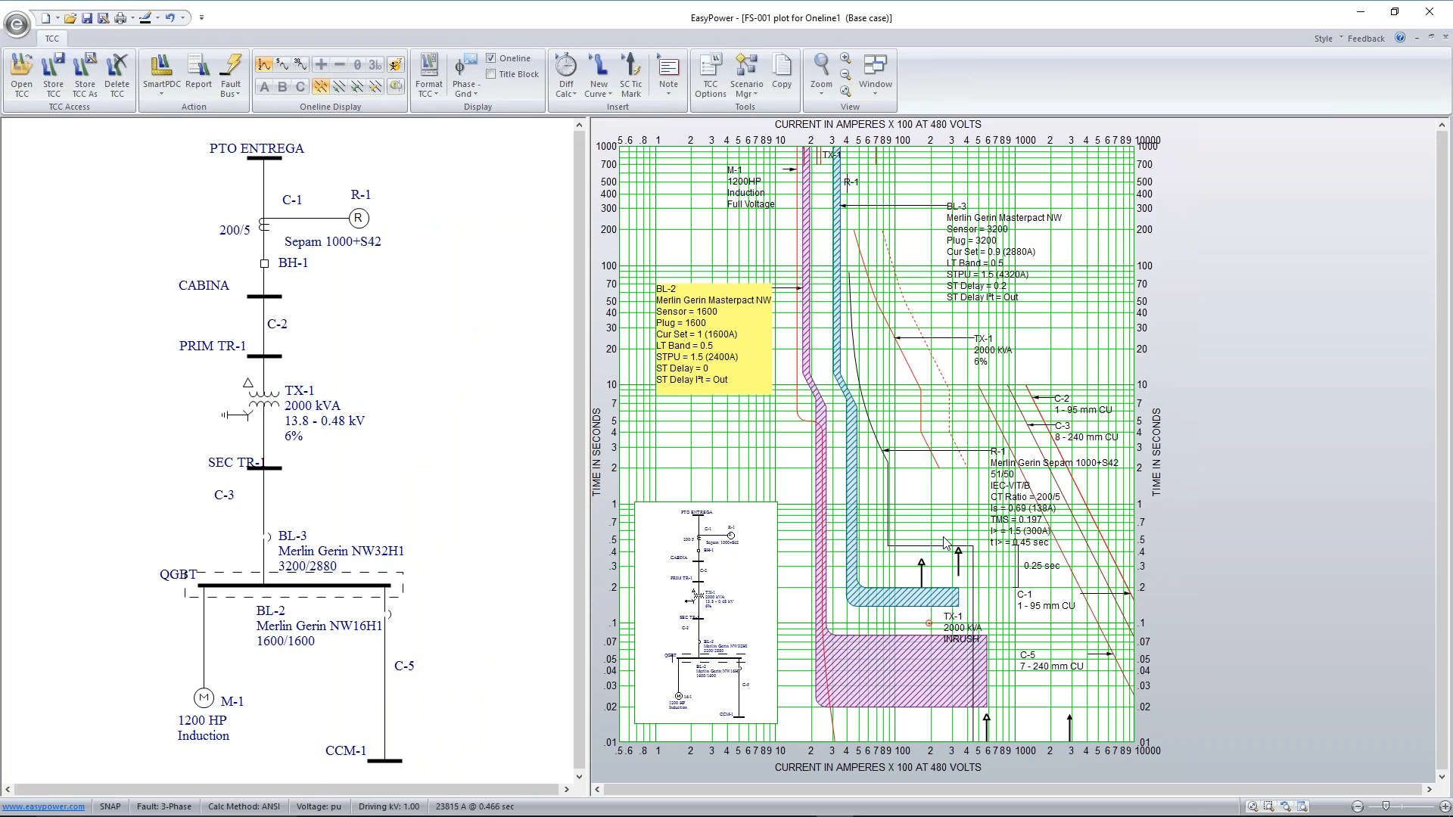
pyautogui.moveTo(943, 548); pyautogui.dragTo(945, 559)
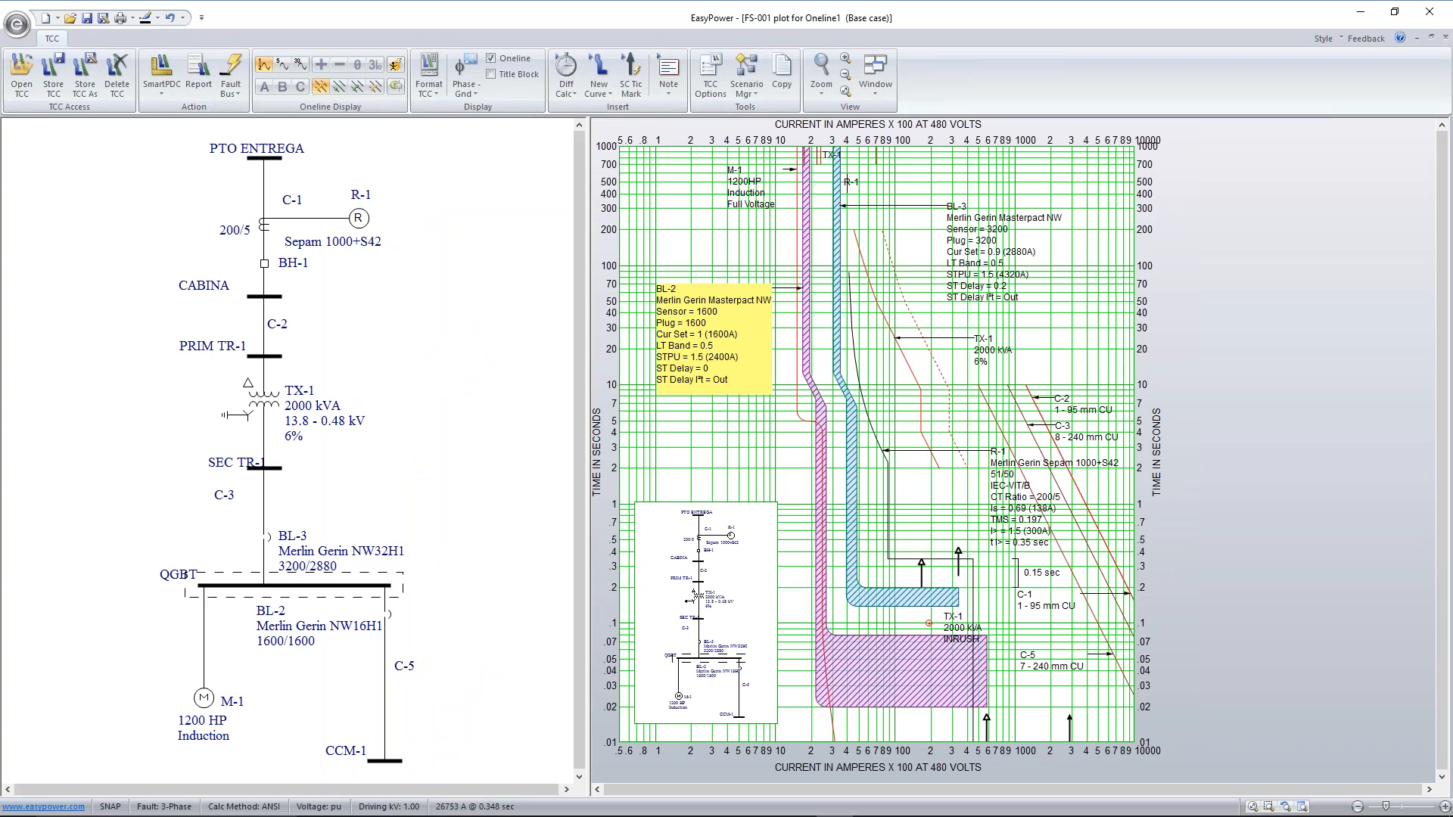
pyautogui.click(61, 59)
pyautogui.click(1443, 36)
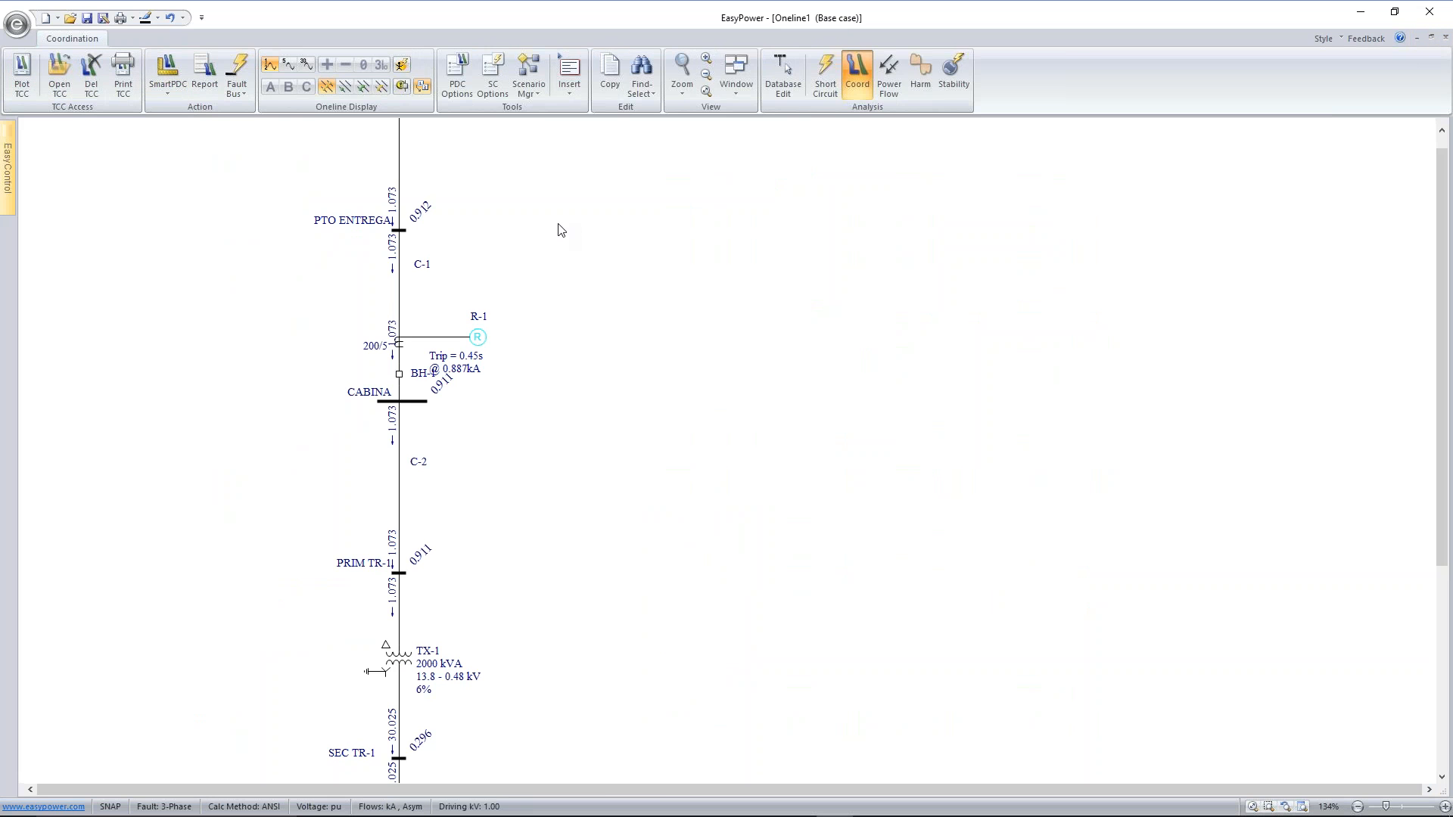
# Fault bus CCM-1 again to refresh the device trip times and review them along the whole one-line
pyautogui.scroll(-3, 597, 311)
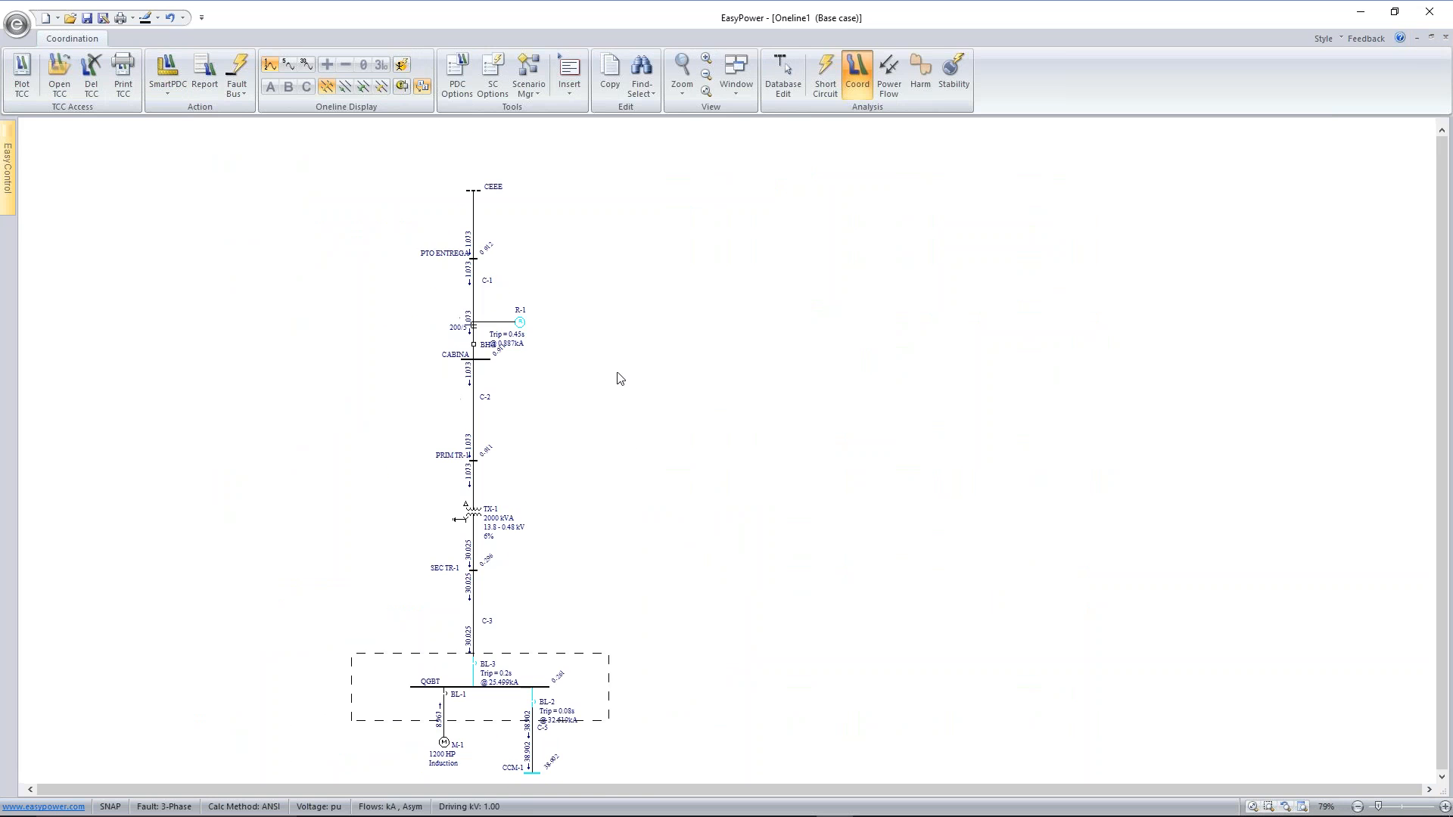
pyautogui.moveTo(656, 653); pyautogui.dragTo(650, 620)
pyautogui.click(527, 684)
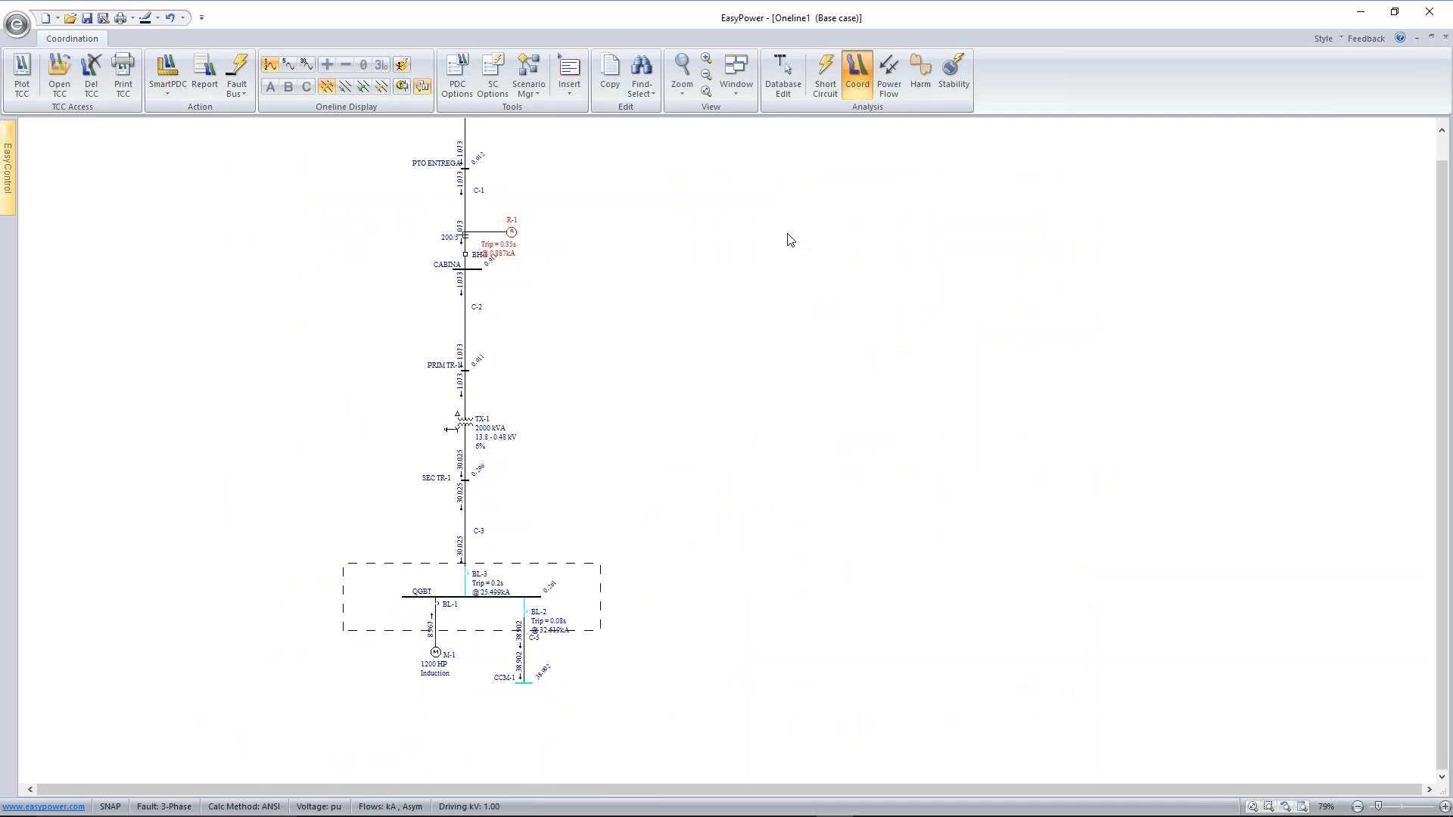
pyautogui.scroll(-1, 787, 239)
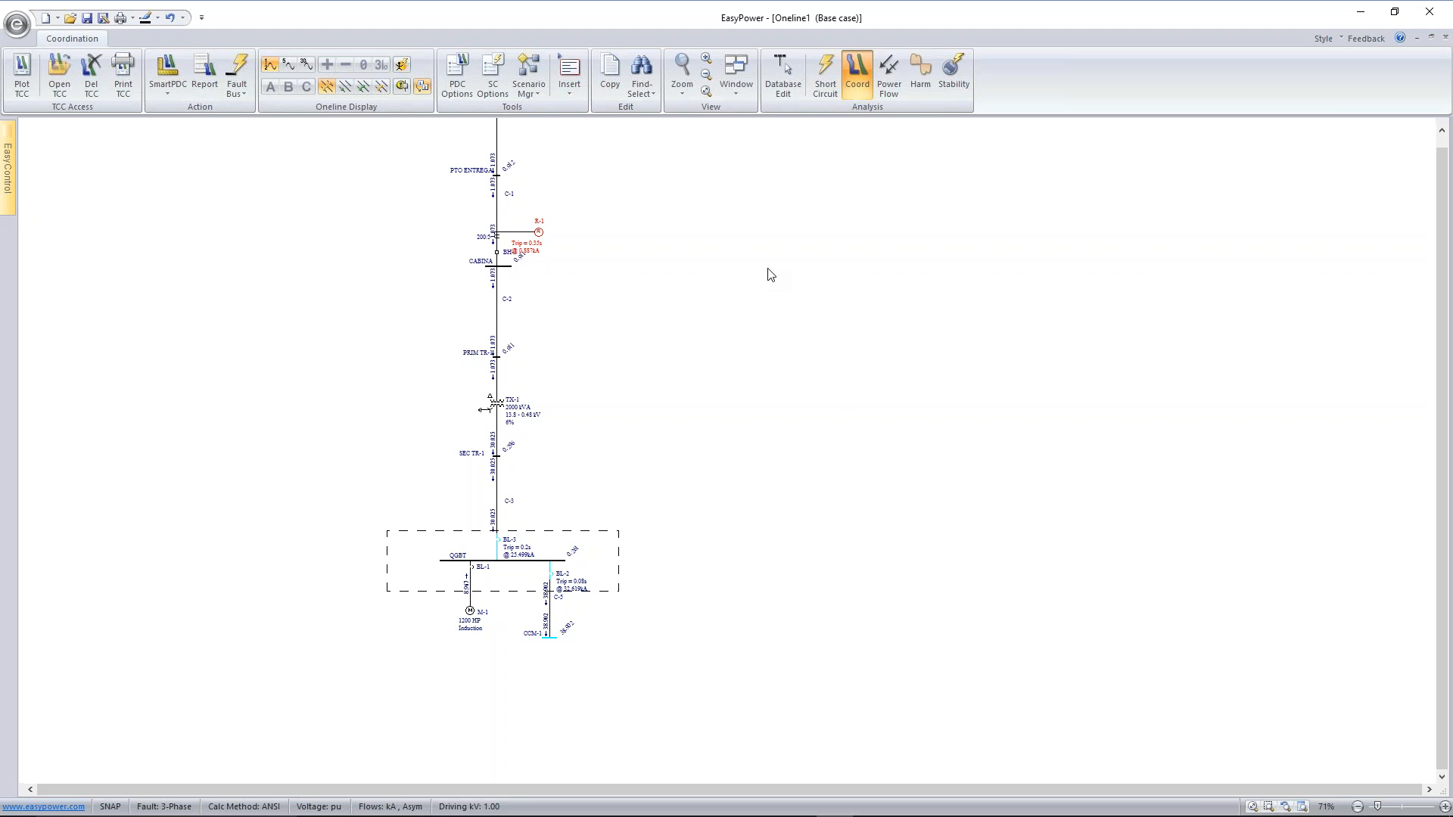
pyautogui.scroll(-1, 773, 240)
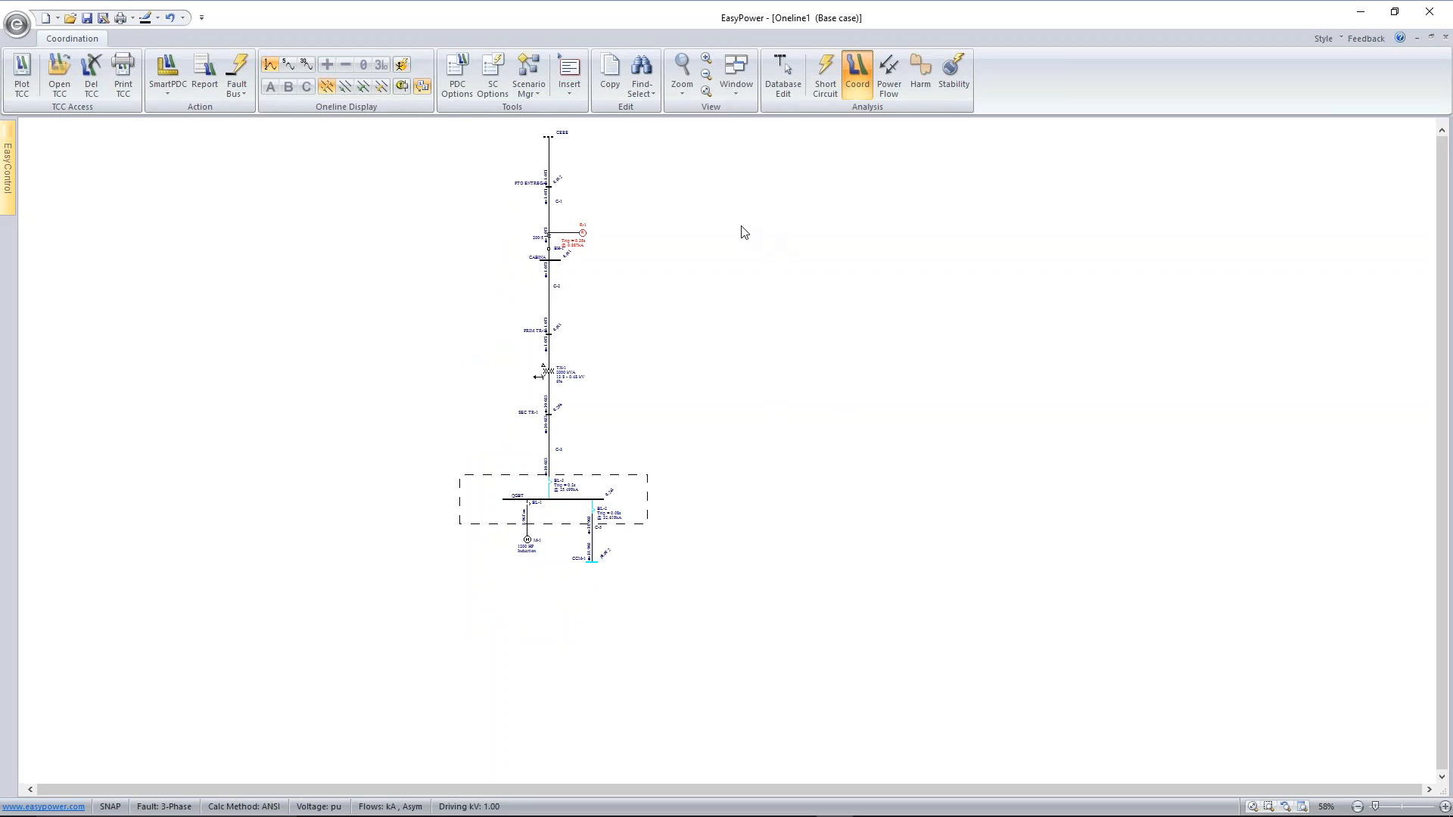
# Review the trip times once more and close the one-line, choosing to save it with all its temporary changes
pyautogui.scroll(3, 745, 240)
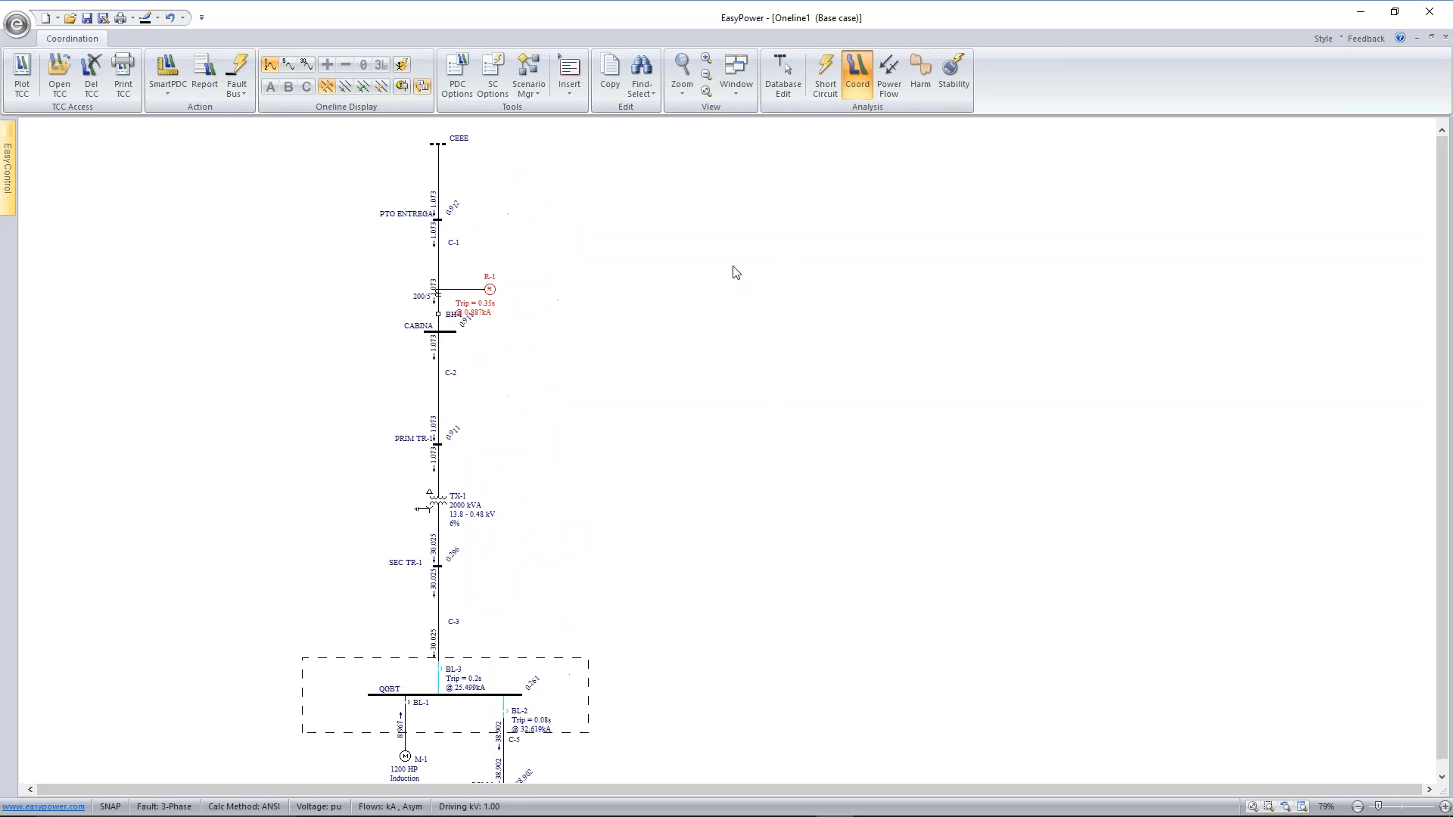
pyautogui.scroll(-1, 736, 272)
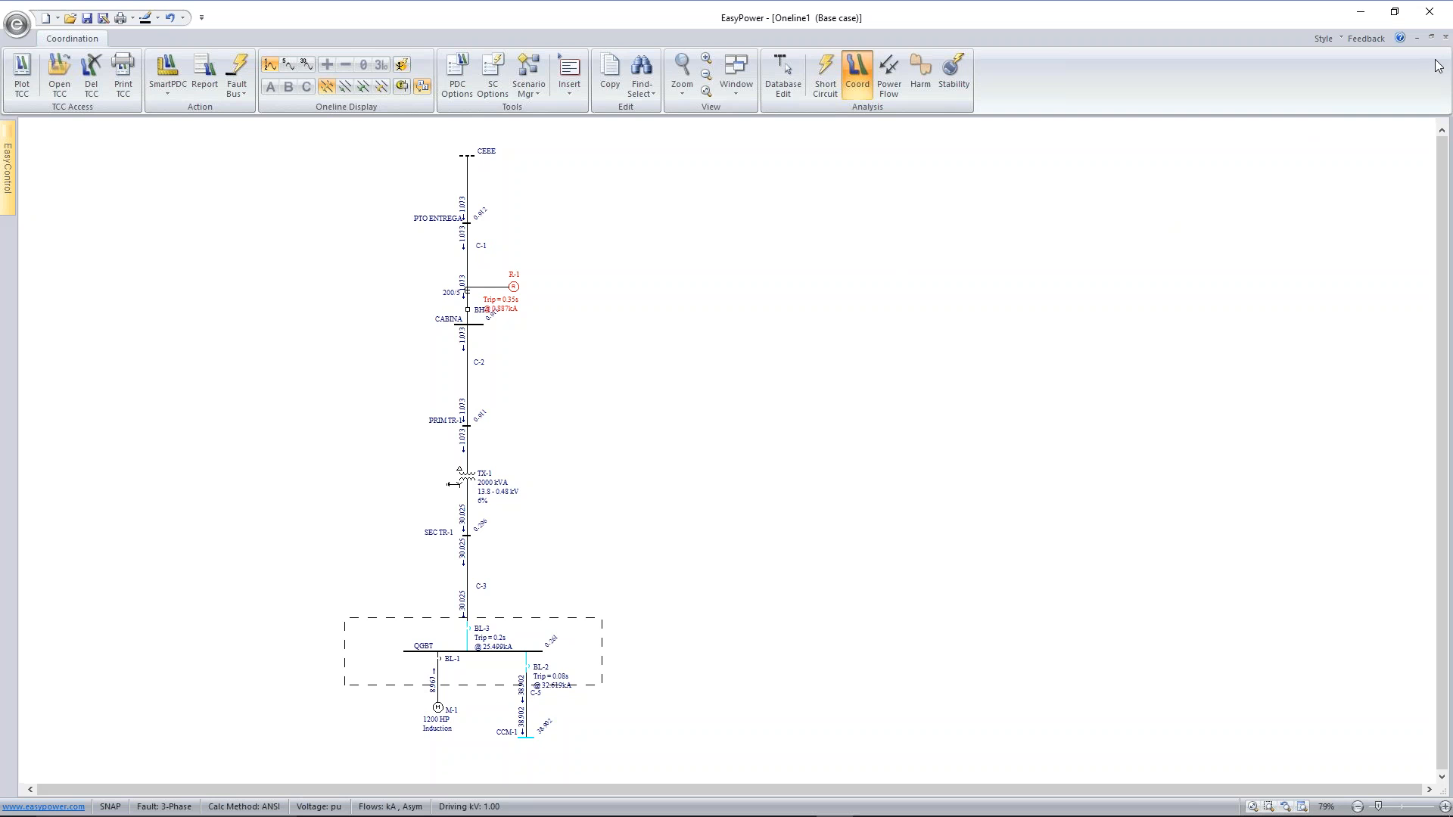
pyautogui.click(1445, 38)
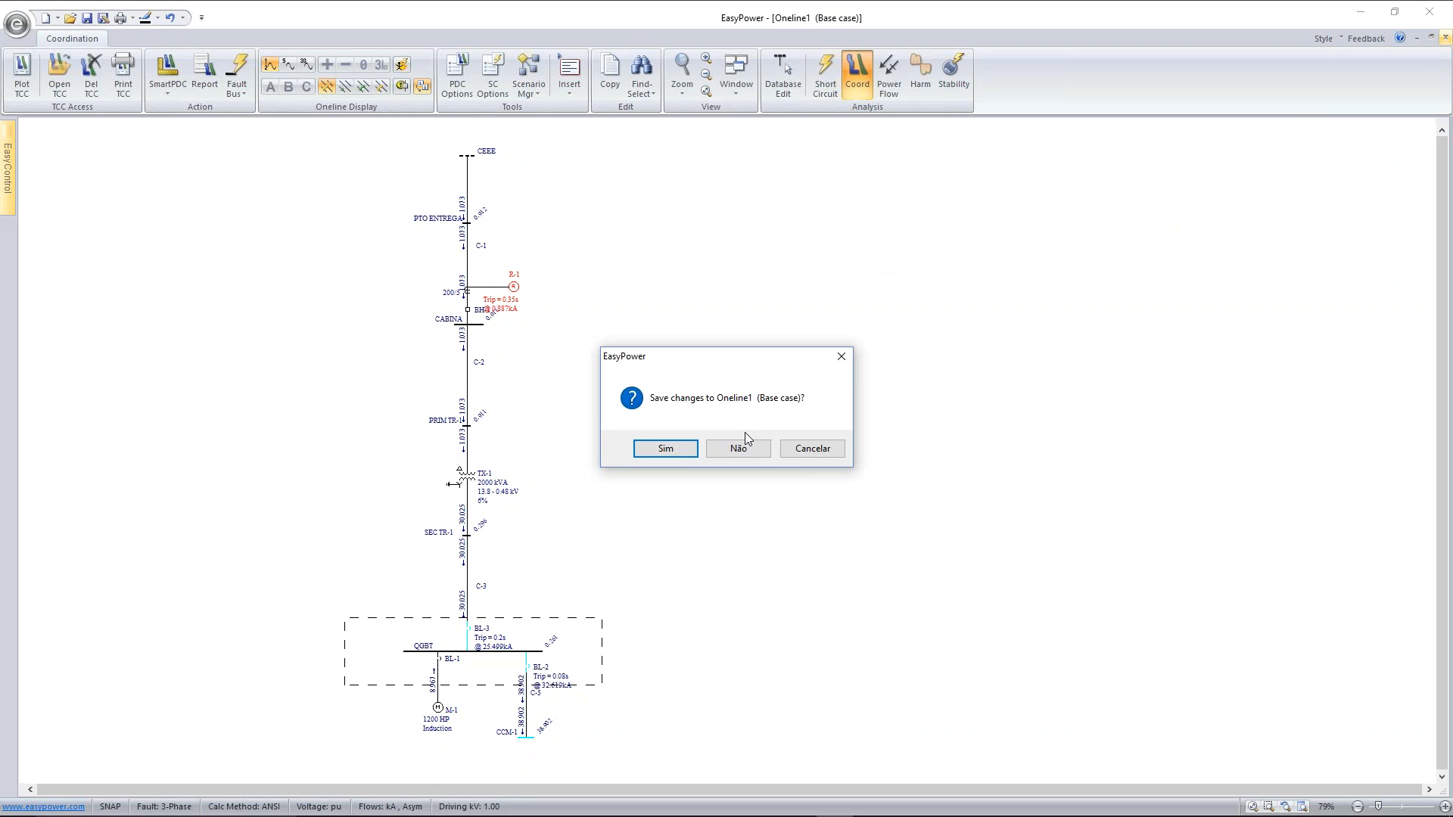
pyautogui.click(691, 452)
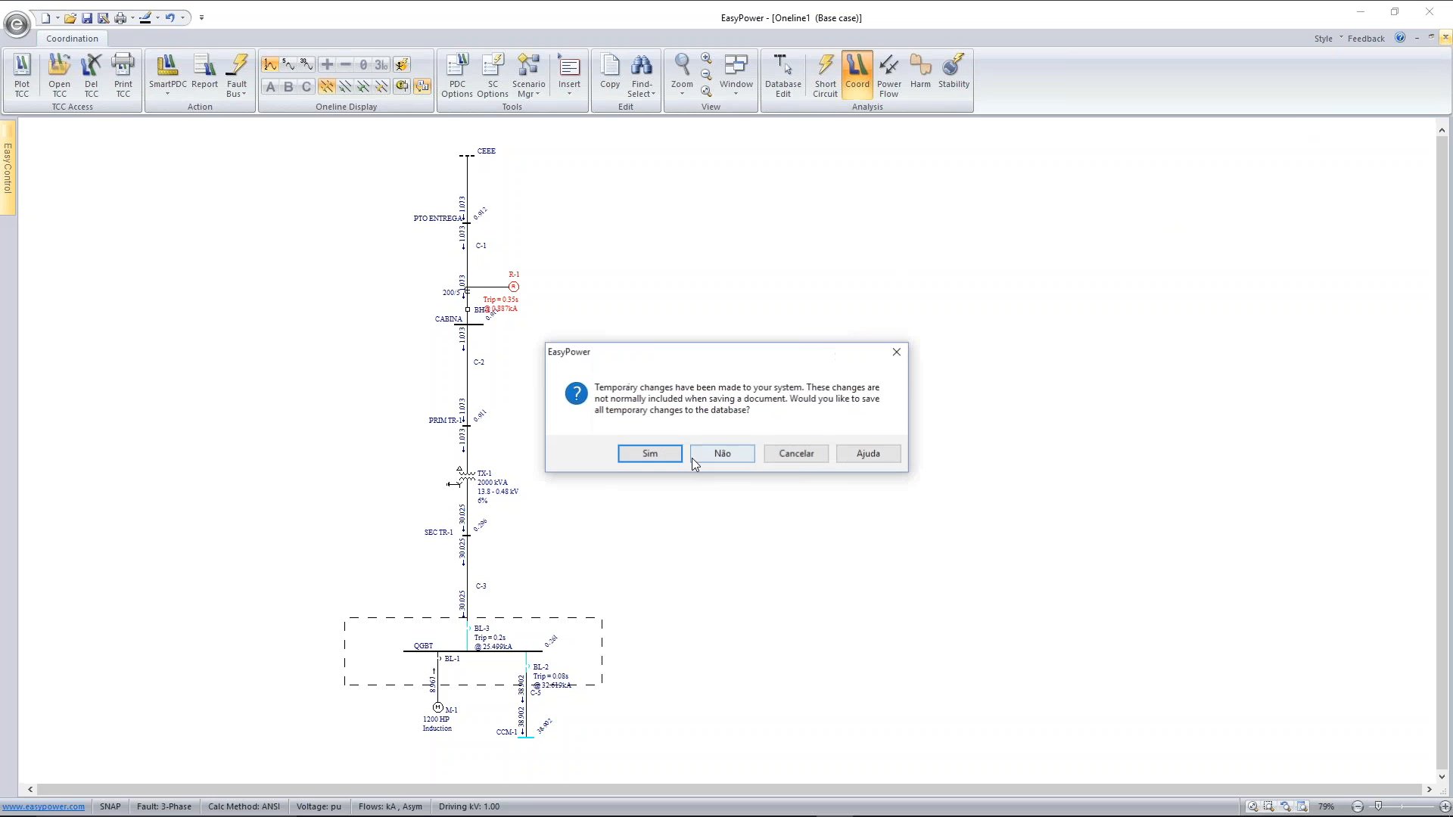
pyautogui.click(650, 454)
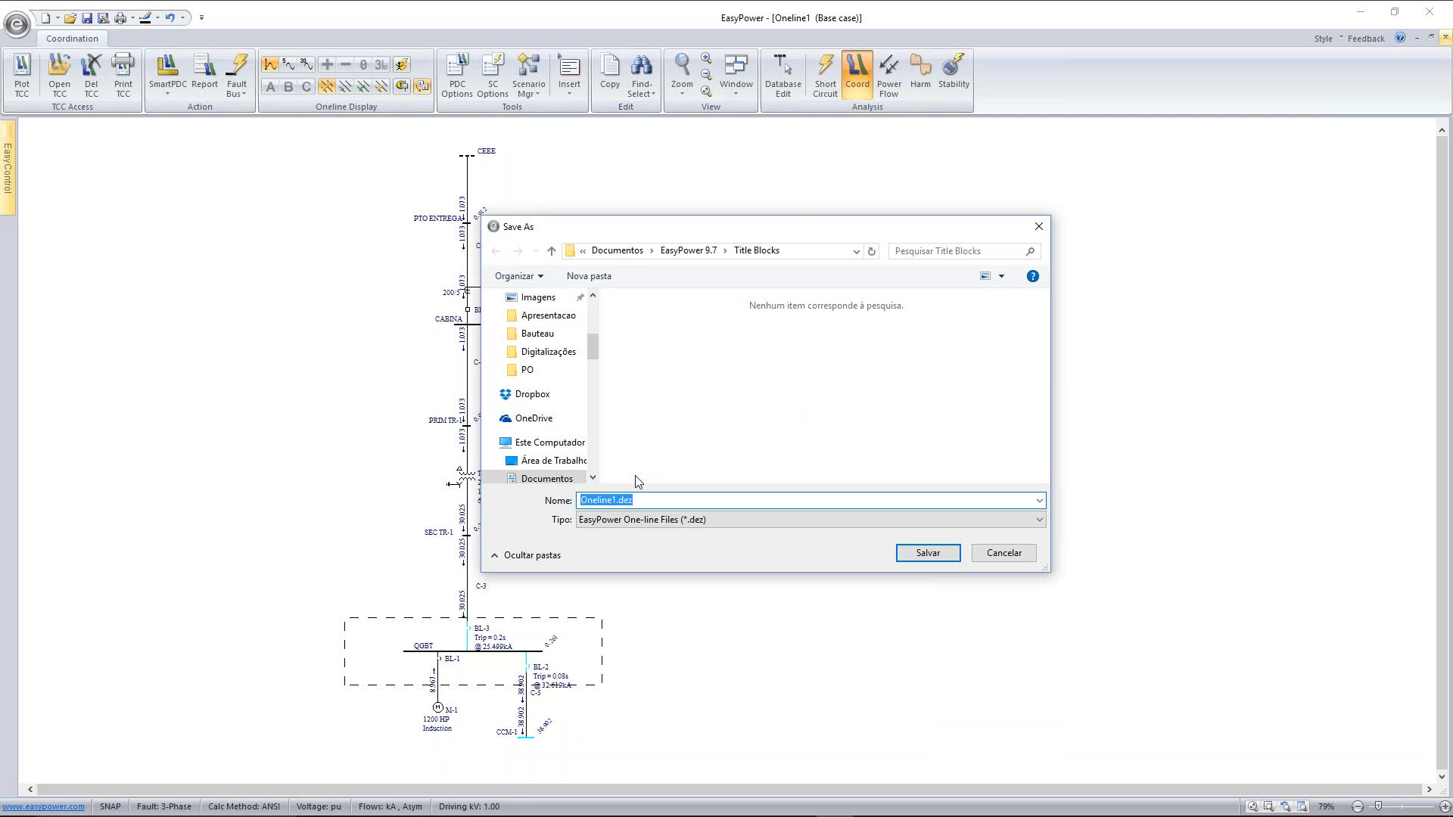
# Save the one-line as TRENSURB.dez in the Documents folder
pyautogui.click(614, 499)
pyautogui.moveTo(615, 500); pyautogui.dragTo(557, 507)
pyautogui.write('tRENSURB')
pyautogui.press('BackSpace')
pyautogui.press('BackSpace')
pyautogui.press('BackSpace')
pyautogui.press('BackSpace')
pyautogui.press('BackSpace')
pyautogui.press('BackSpace')
pyautogui.press('BackSpace')
pyautogui.press('BackSpace')
pyautogui.write('TRENSUBB')
pyautogui.click(707, 252)
pyautogui.click(705, 252)
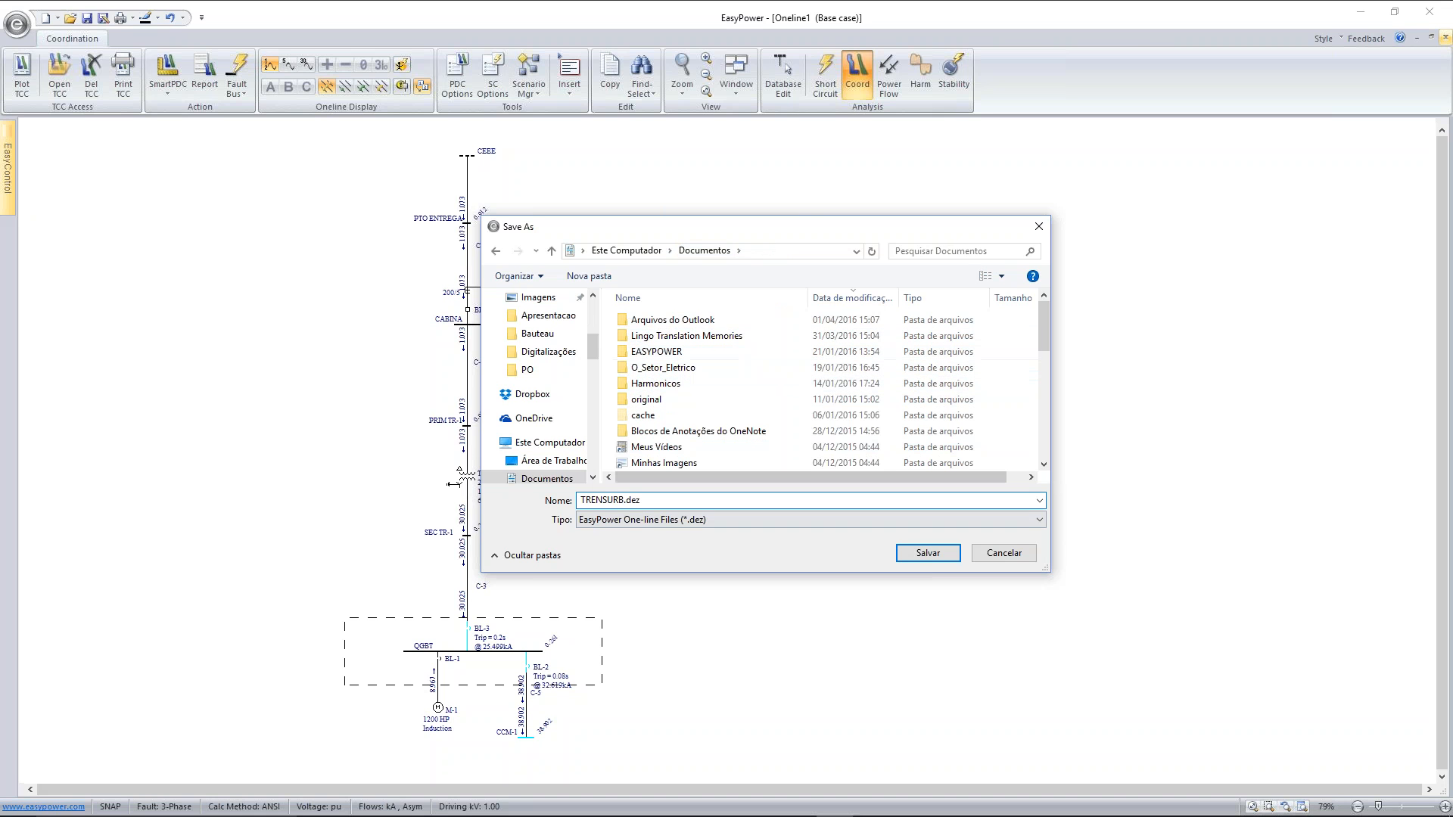
pyautogui.click(926, 553)
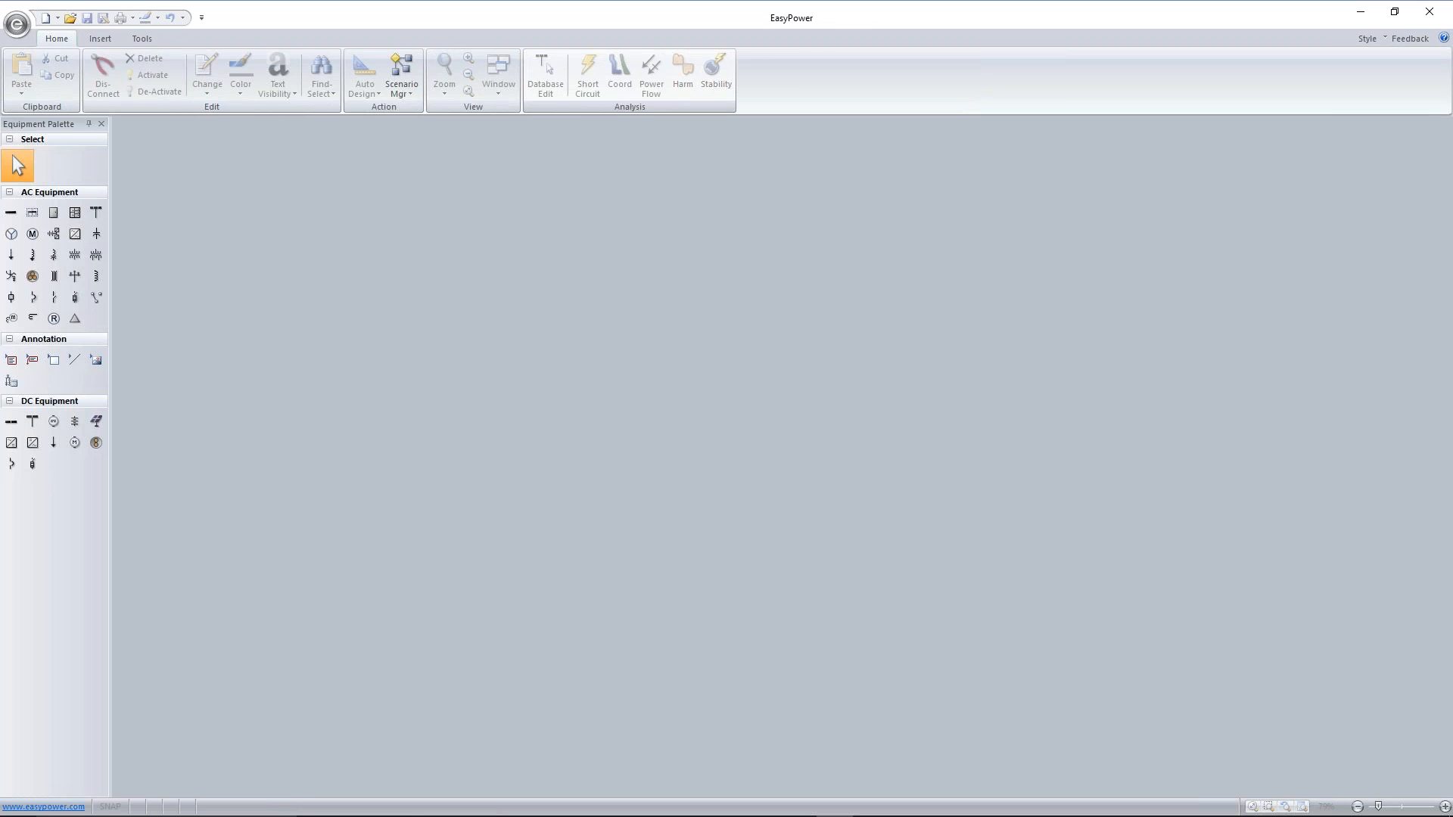
# Browse the Onelines folder and its Seletividade subfolder for an existing one-line file to open
pyautogui.click(69, 19)
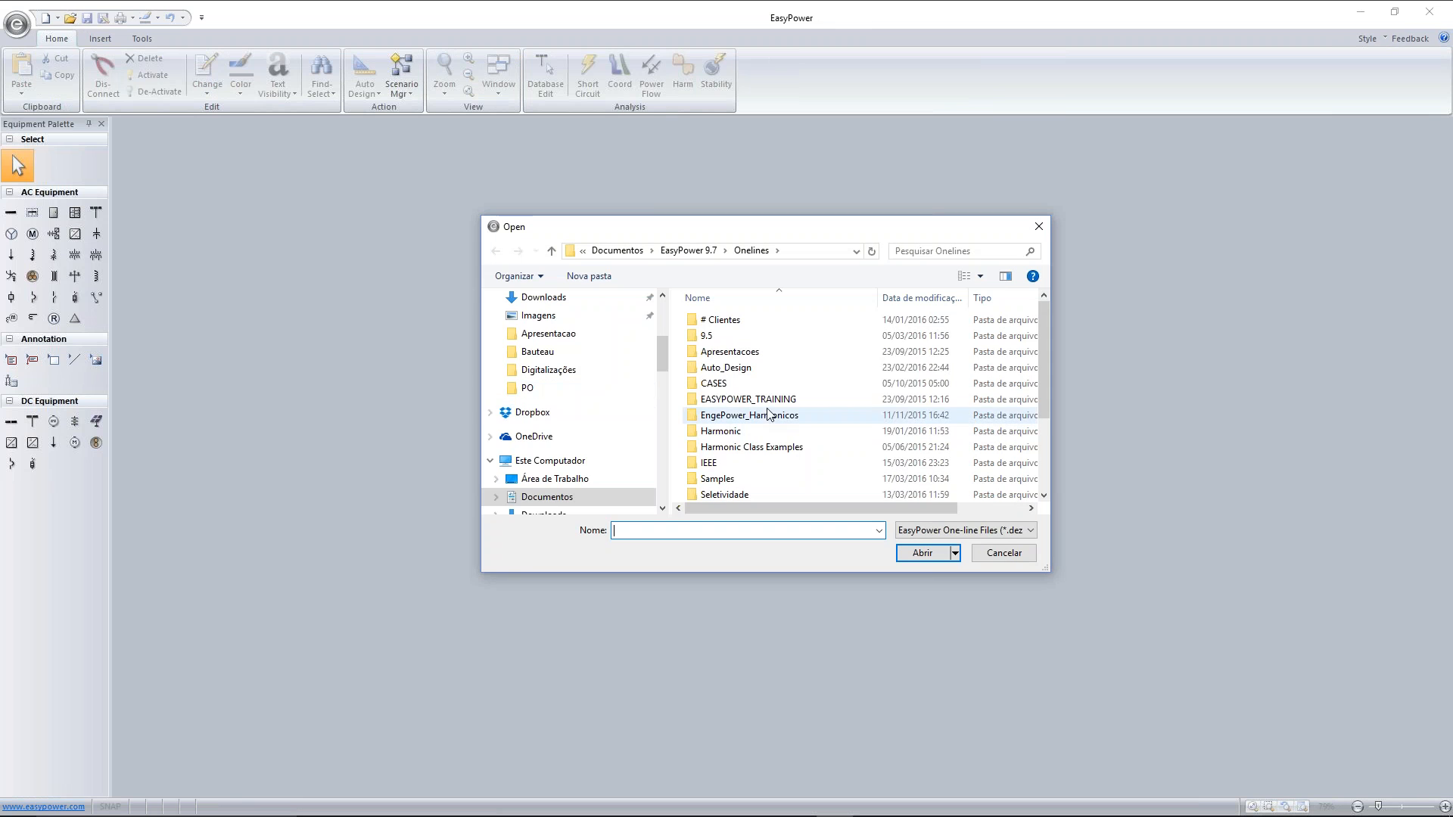
pyautogui.scroll(-1, 798, 371)
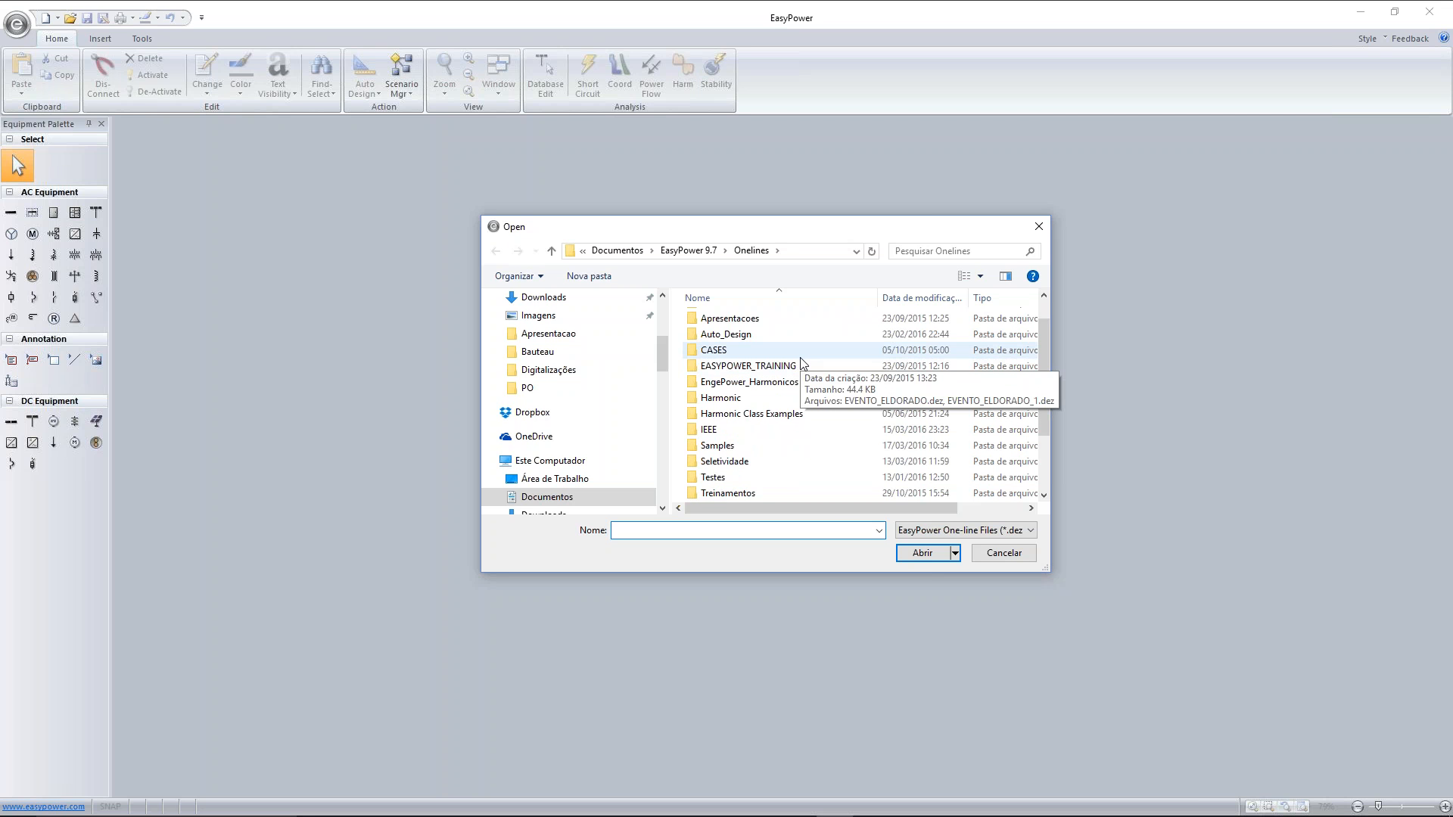
pyautogui.scroll(-1, 802, 363)
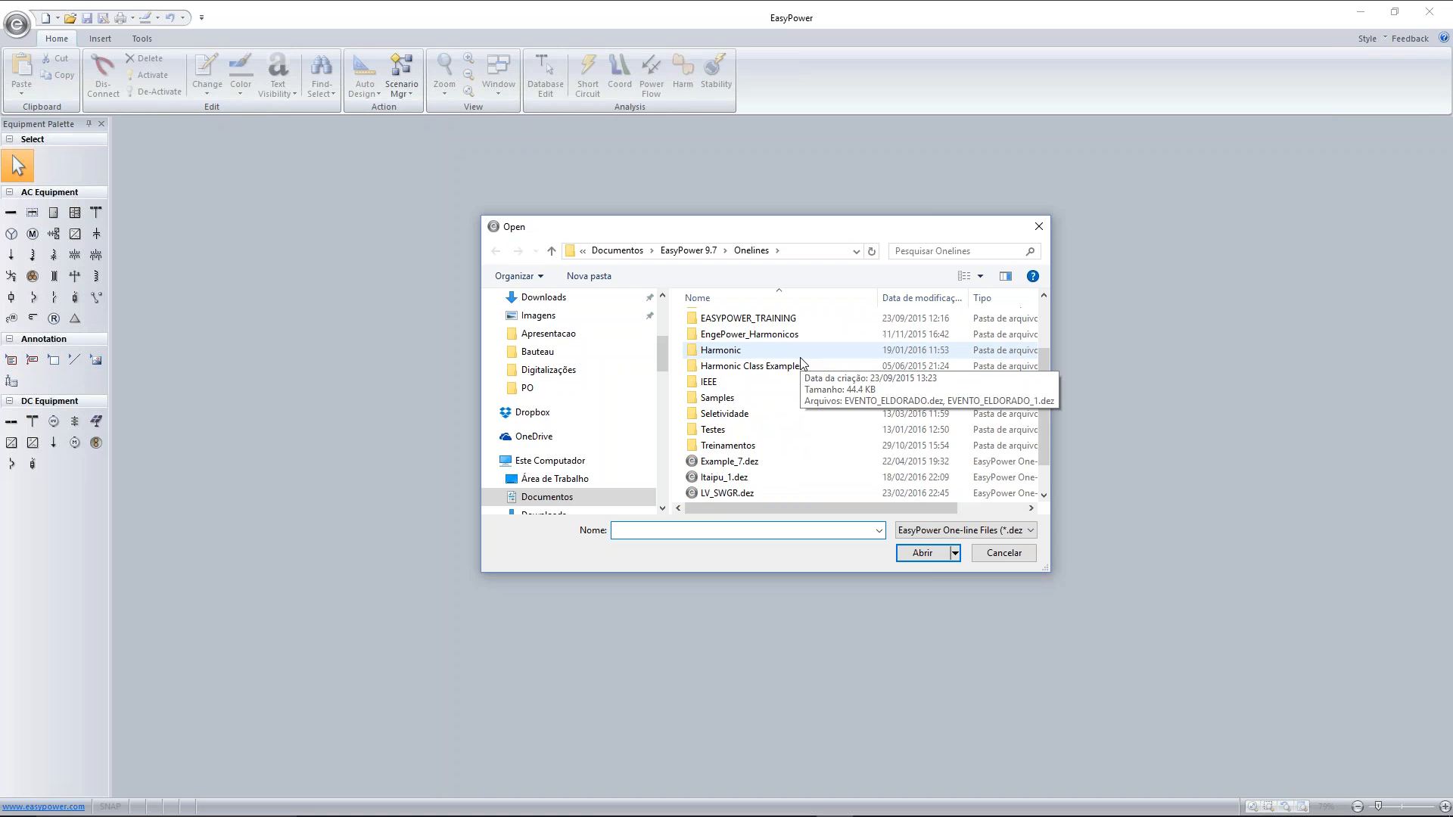
pyautogui.doubleClick(786, 415)
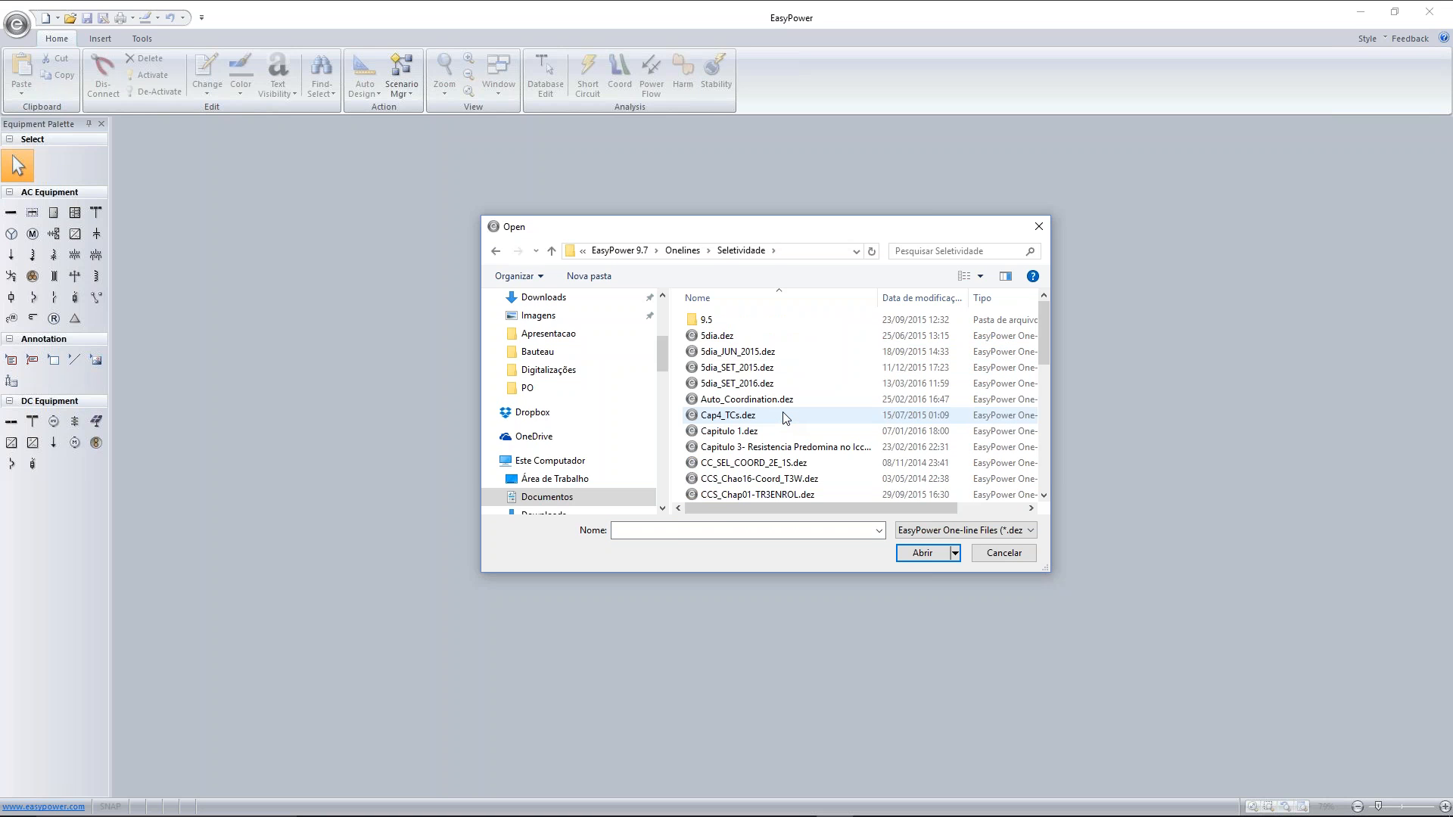
pyautogui.scroll(-2, 814, 409)
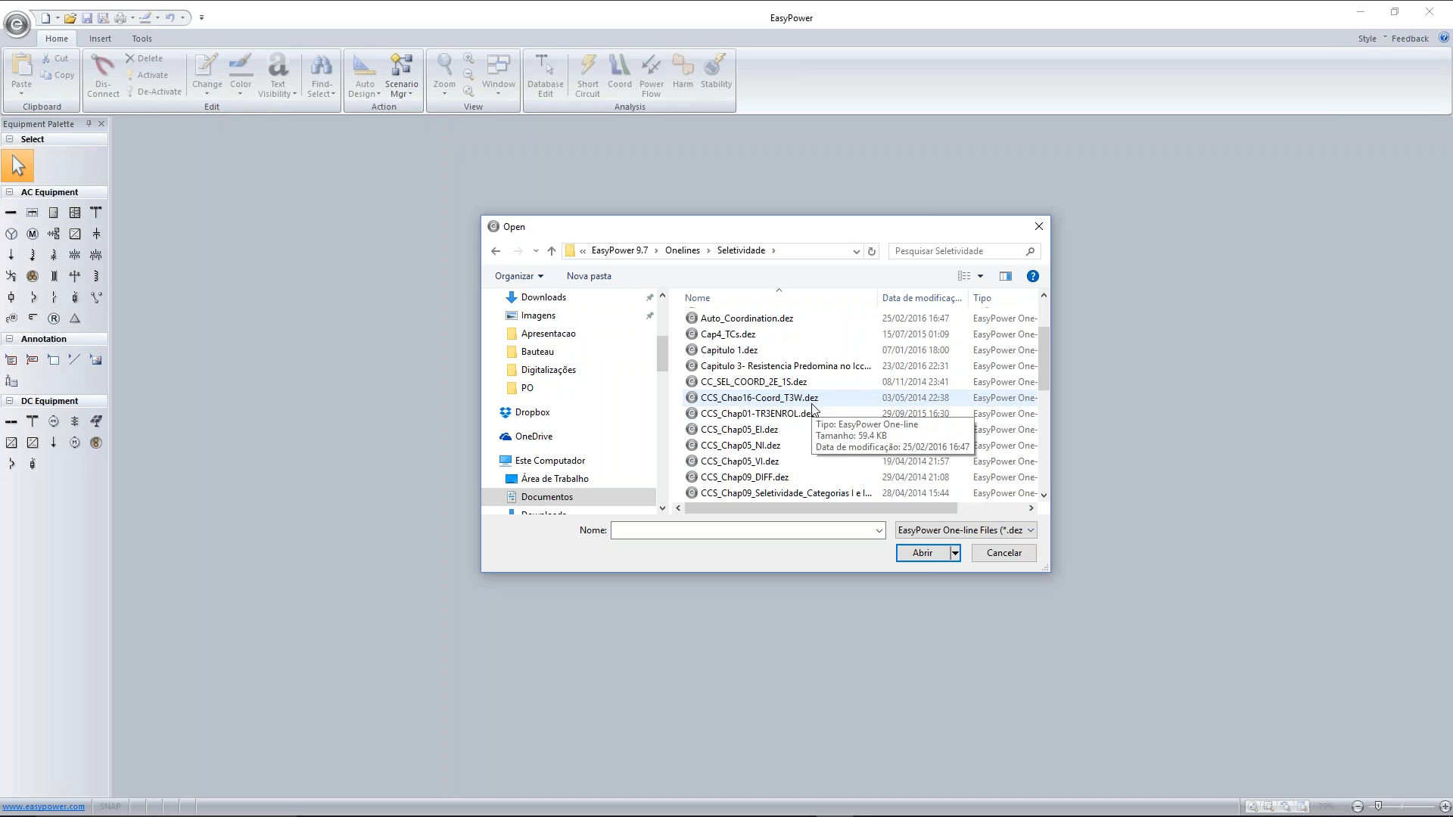
pyautogui.scroll(-5, 813, 409)
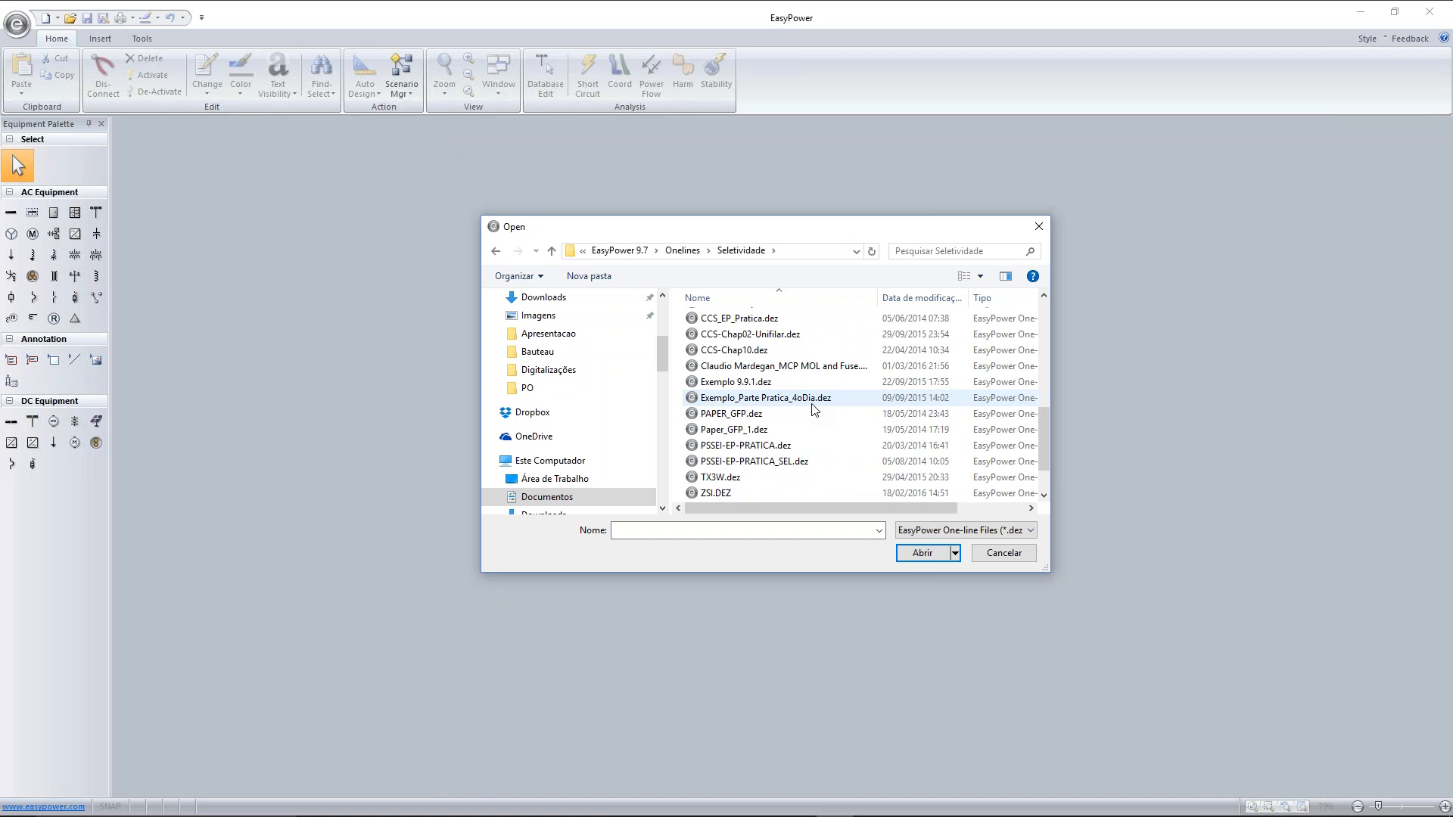
pyautogui.scroll(-1, 813, 409)
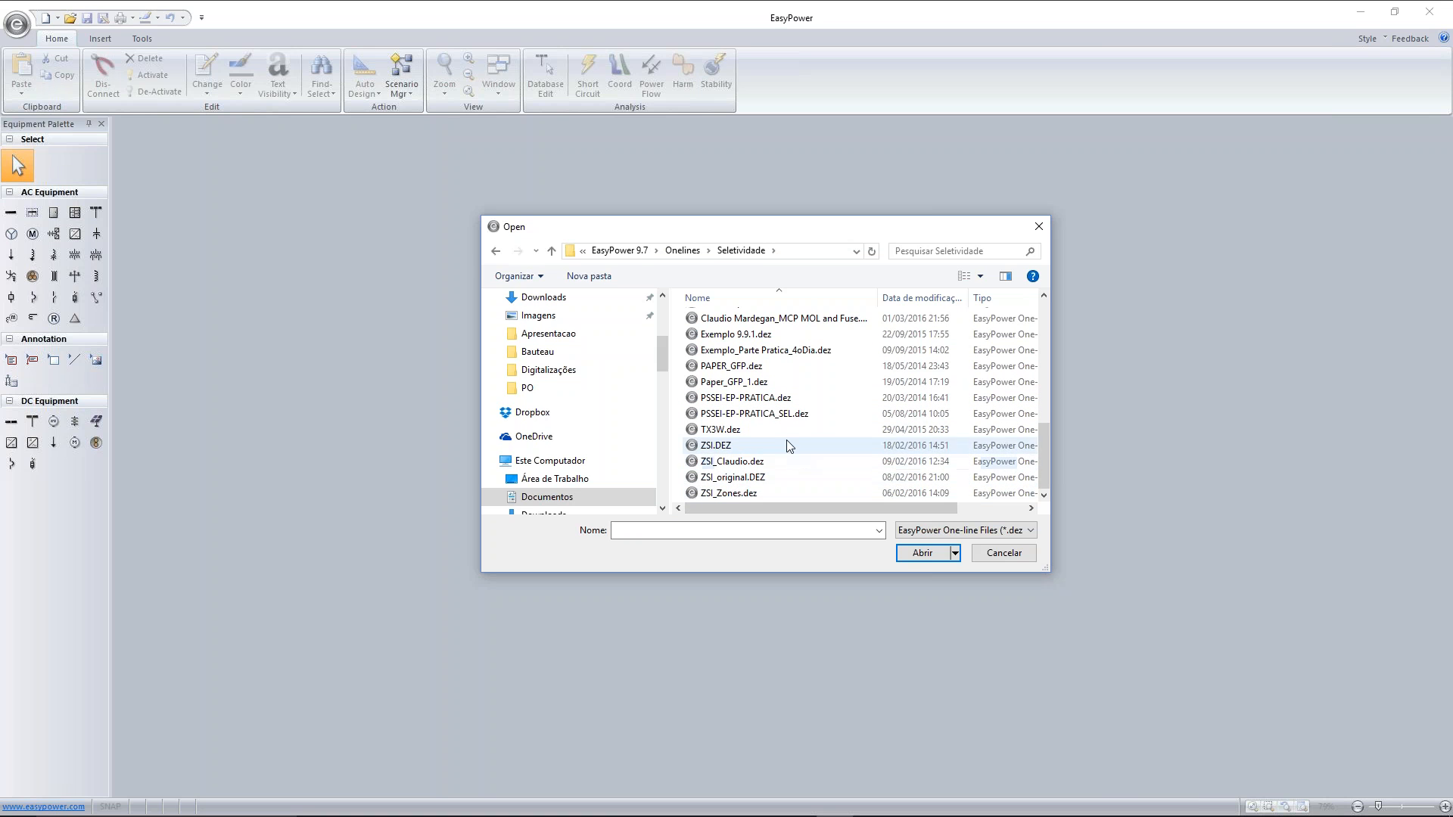
pyautogui.click(1044, 295)
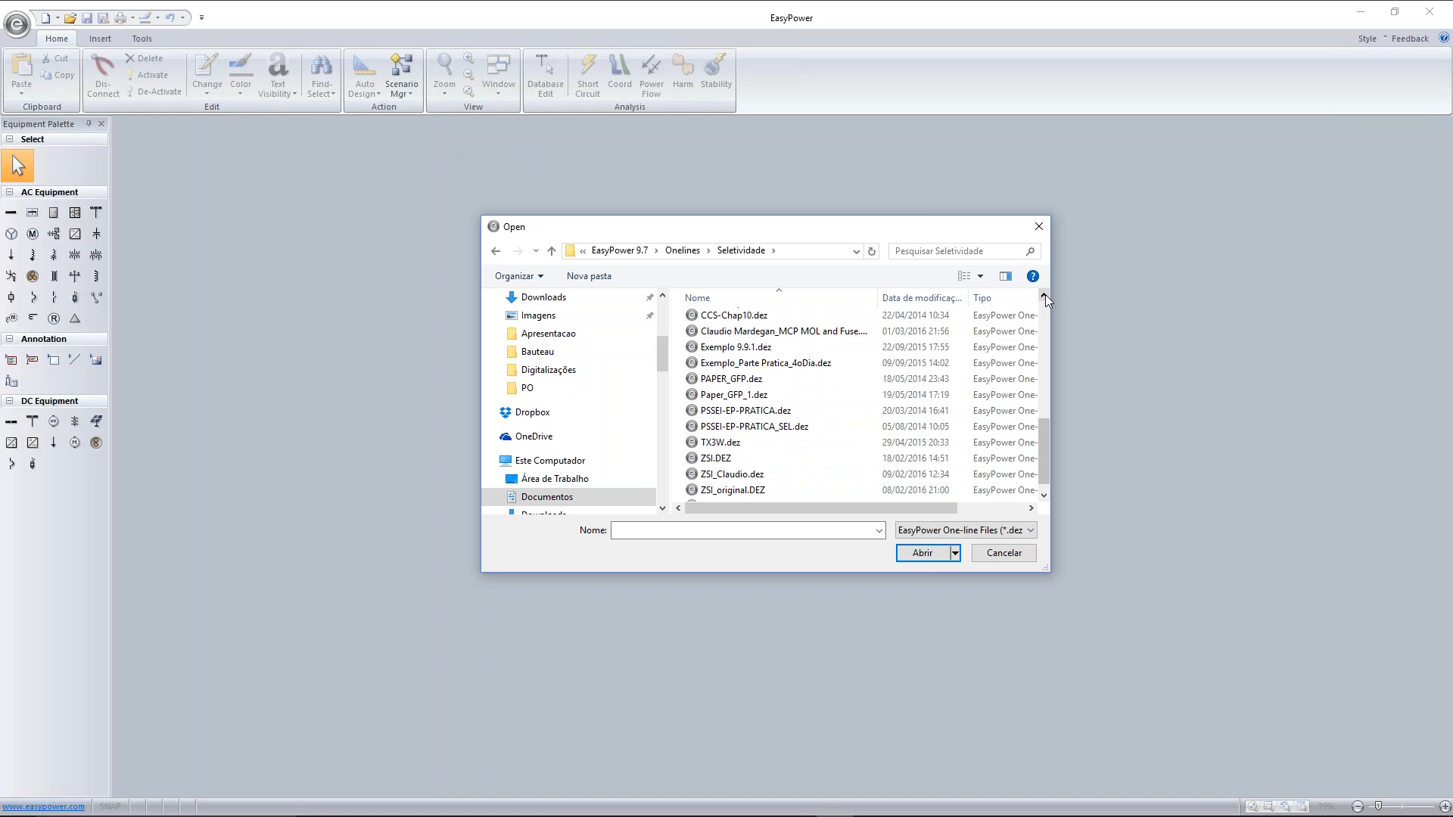
pyautogui.click(1046, 293)
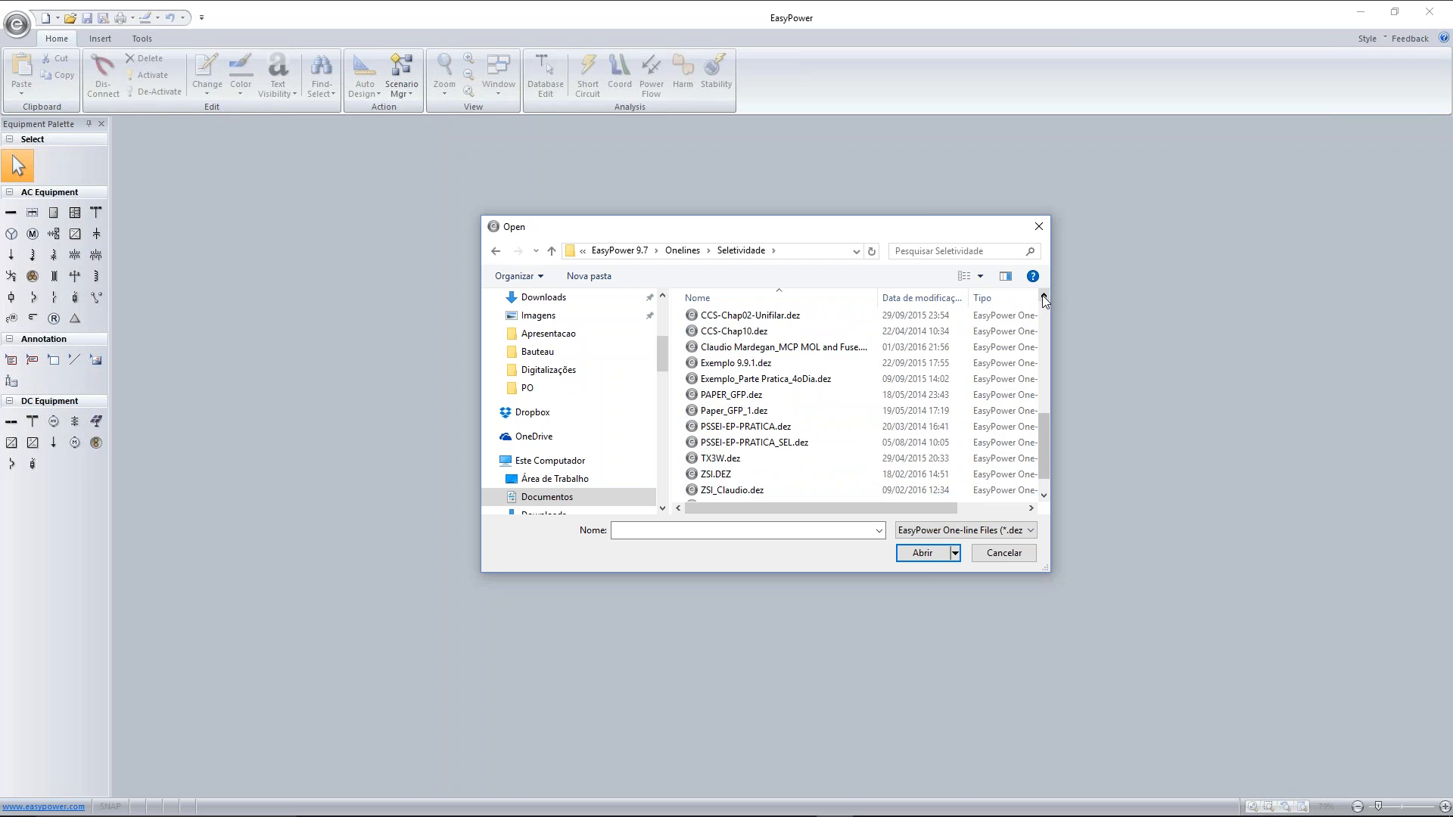
pyautogui.click(1045, 296)
pyautogui.click(1044, 297)
pyautogui.click(1044, 296)
pyautogui.click(1044, 297)
pyautogui.click(1044, 297)
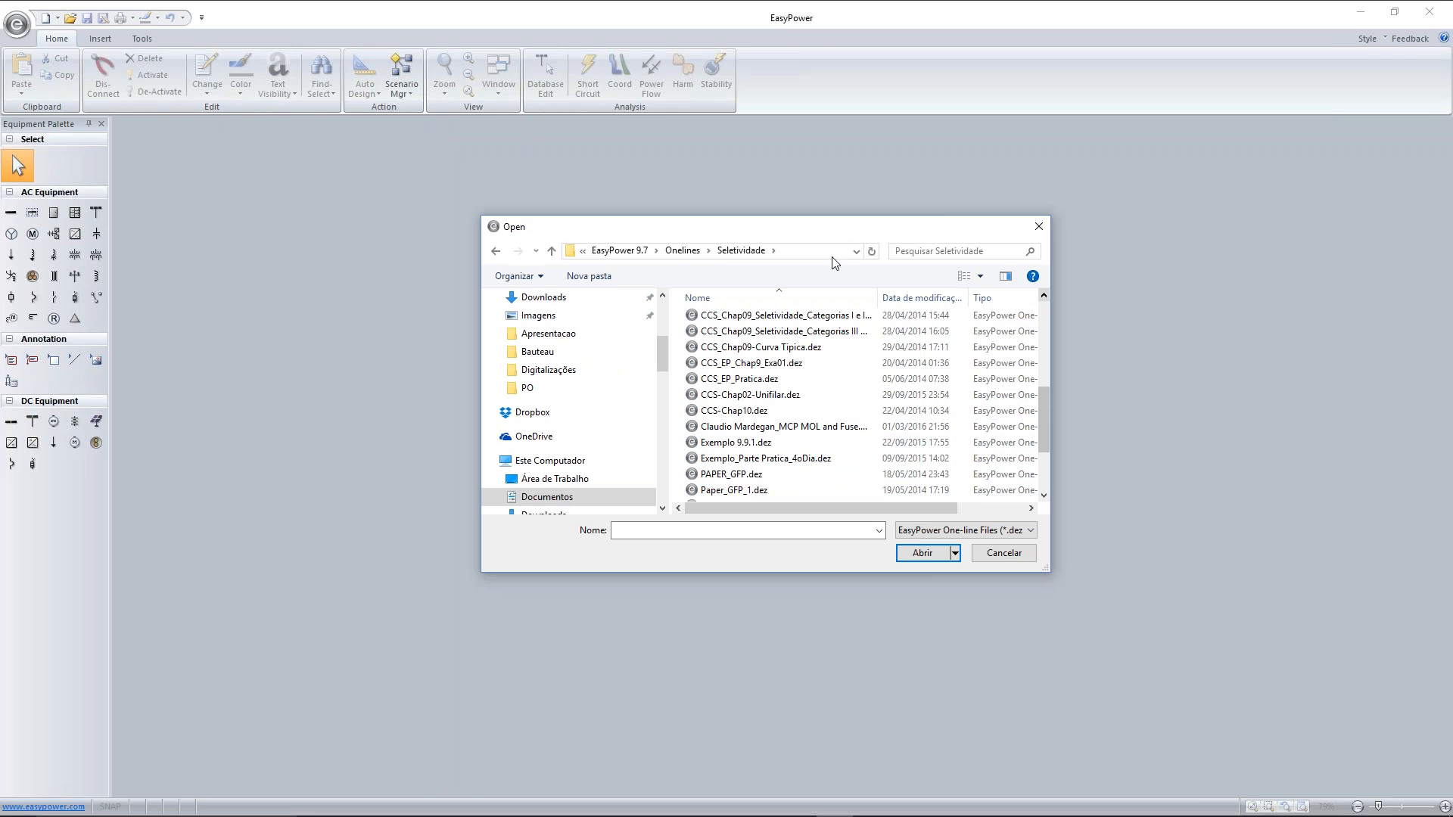
# Open Harmonic_Training_EP_Nov2015.dez from the Harmonicos subfolder of Treinamentos inside the Onelines folder
pyautogui.click(682, 250)
pyautogui.scroll(-3, 763, 442)
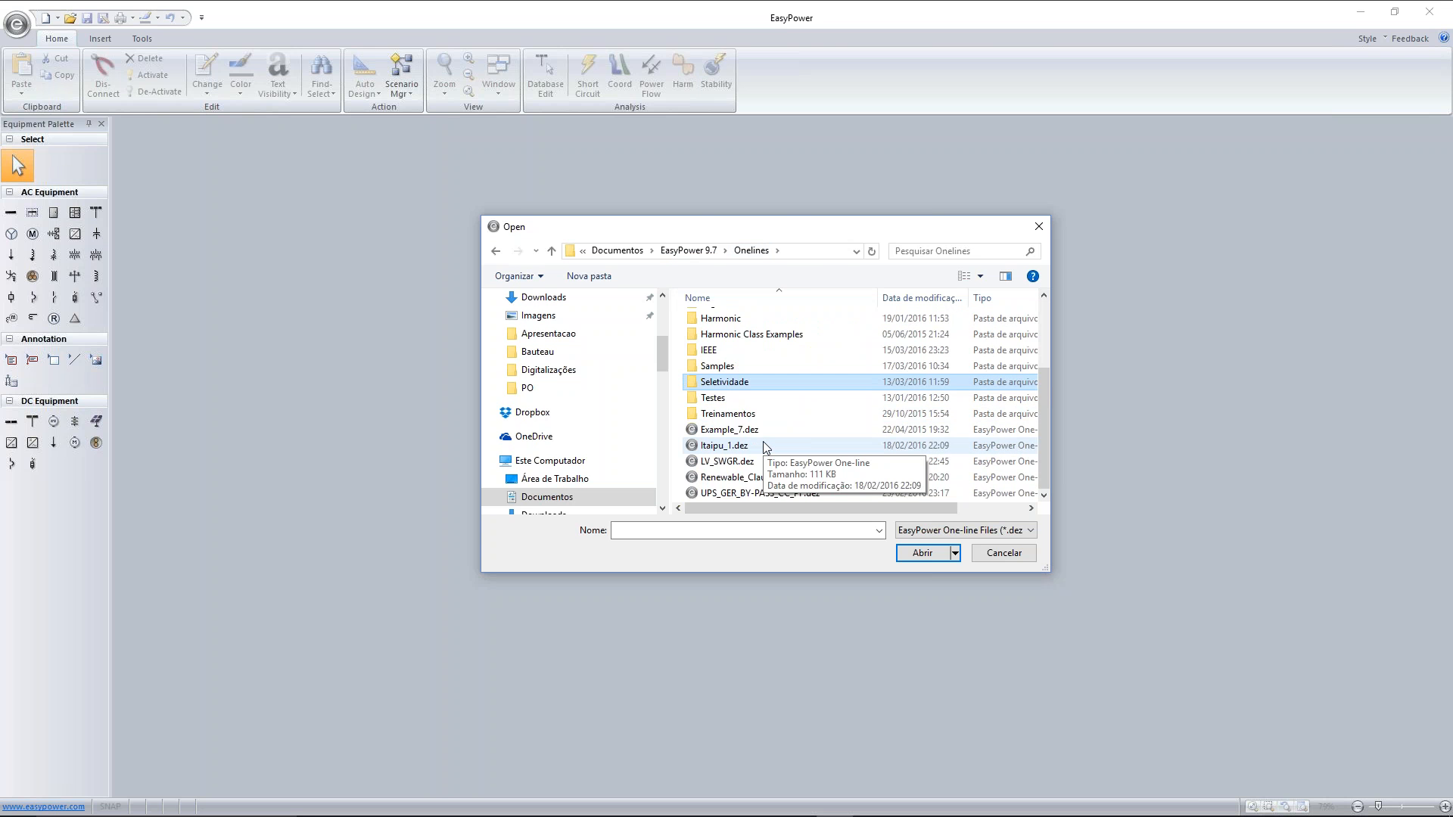
pyautogui.doubleClick(760, 422)
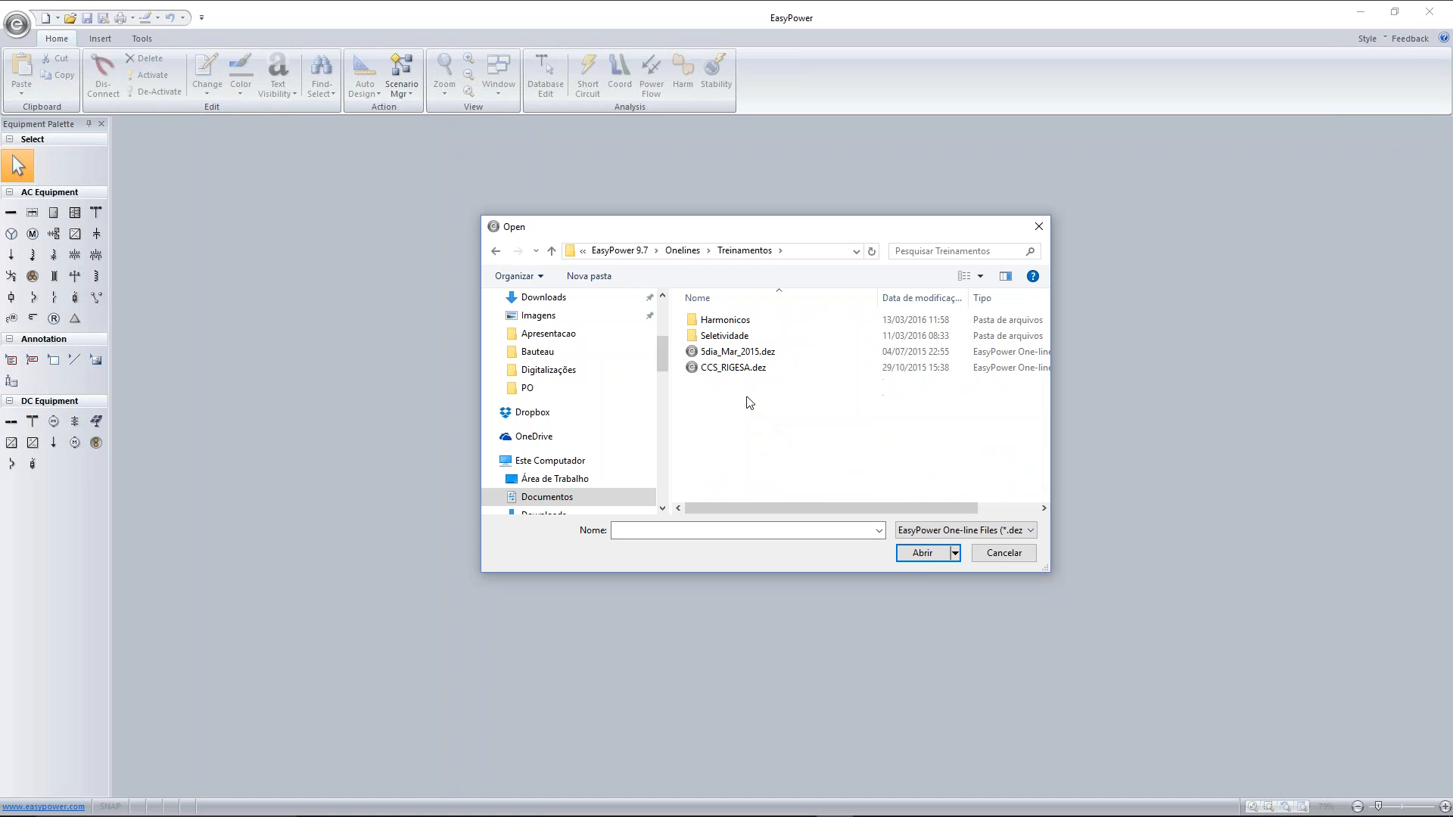
pyautogui.doubleClick(726, 320)
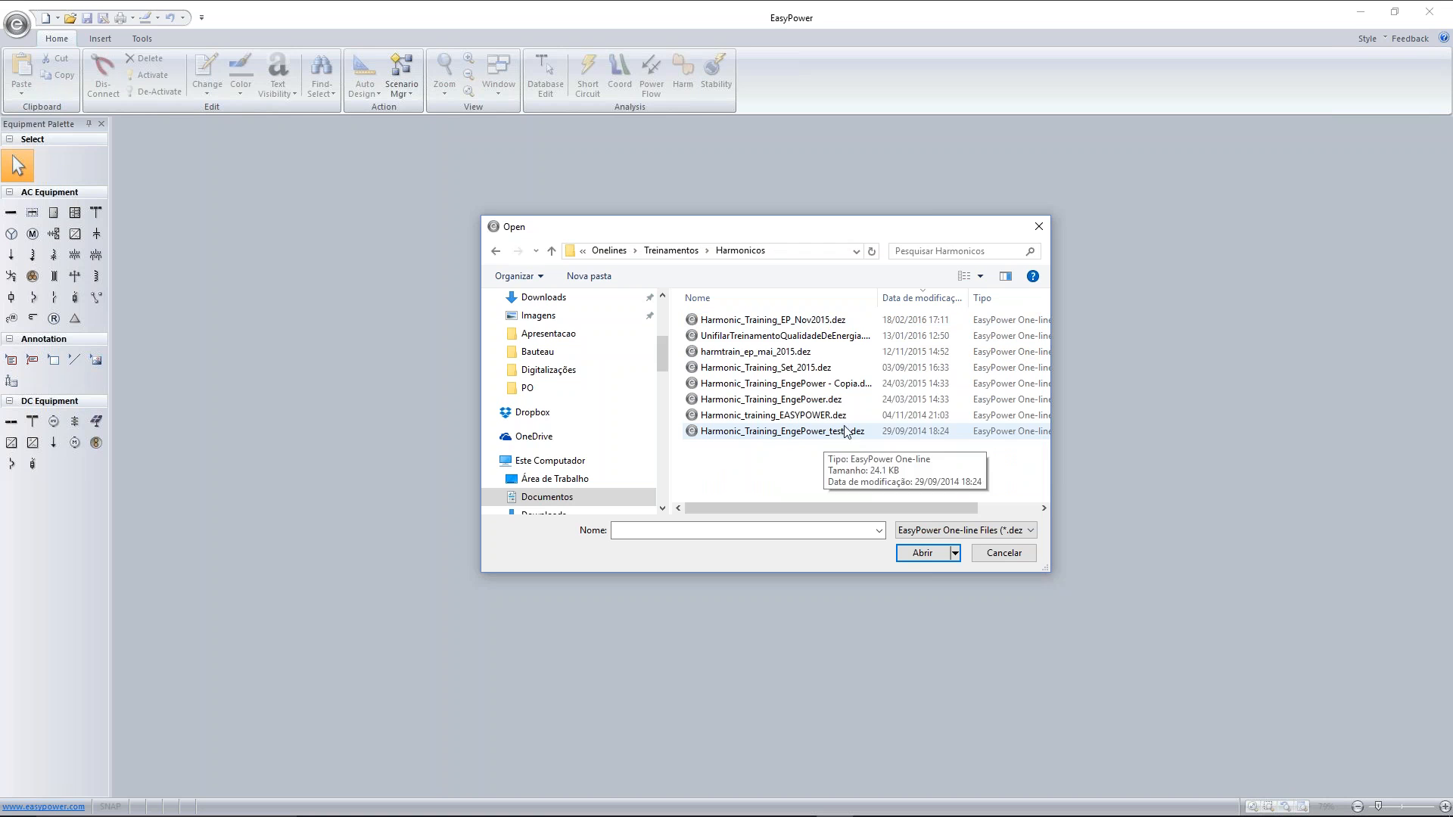
pyautogui.doubleClick(807, 326)
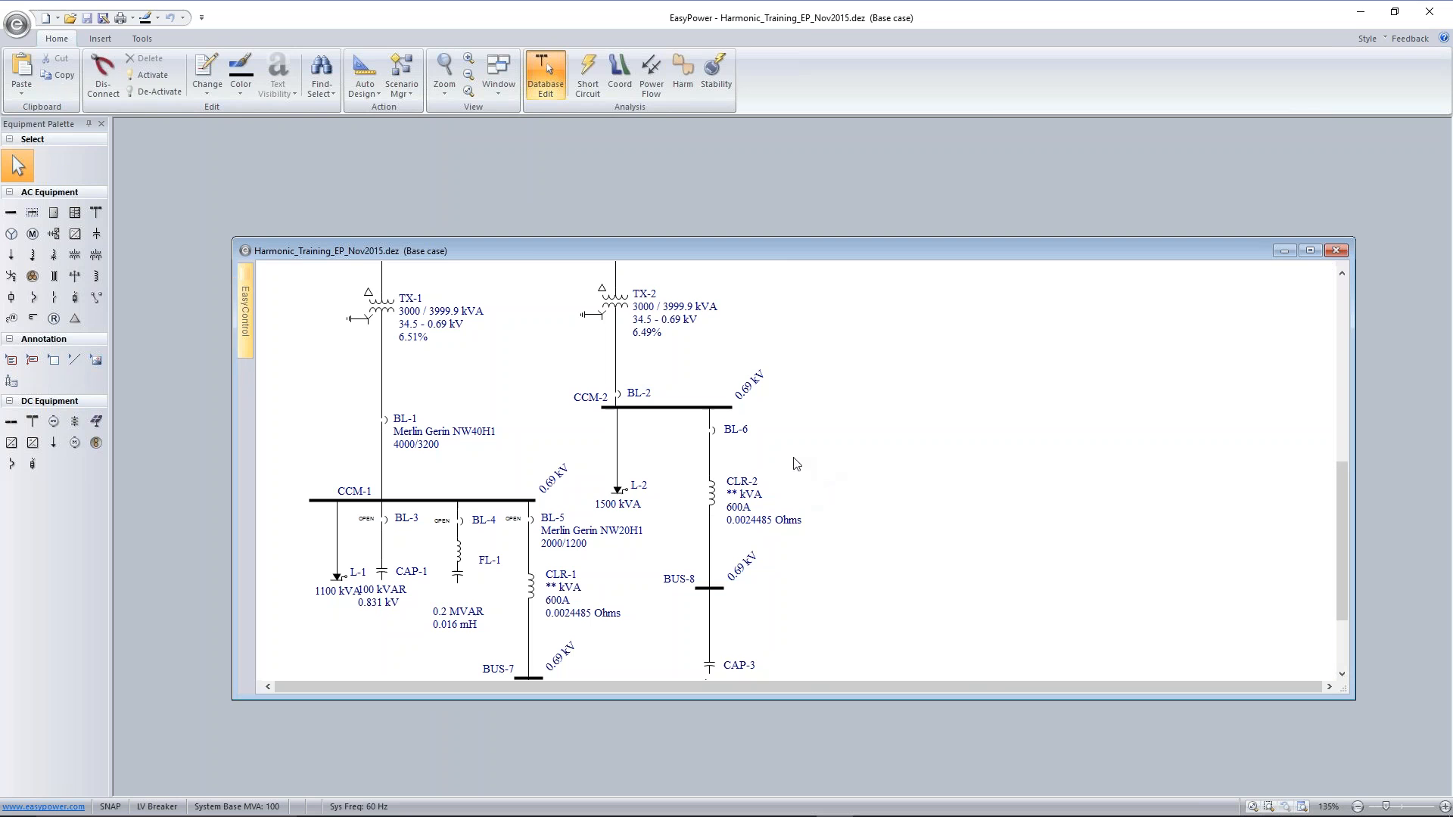
# Set the connection status of low-voltage breaker BL-6 on bus CCM-2 to Open
pyautogui.doubleClick(714, 432)
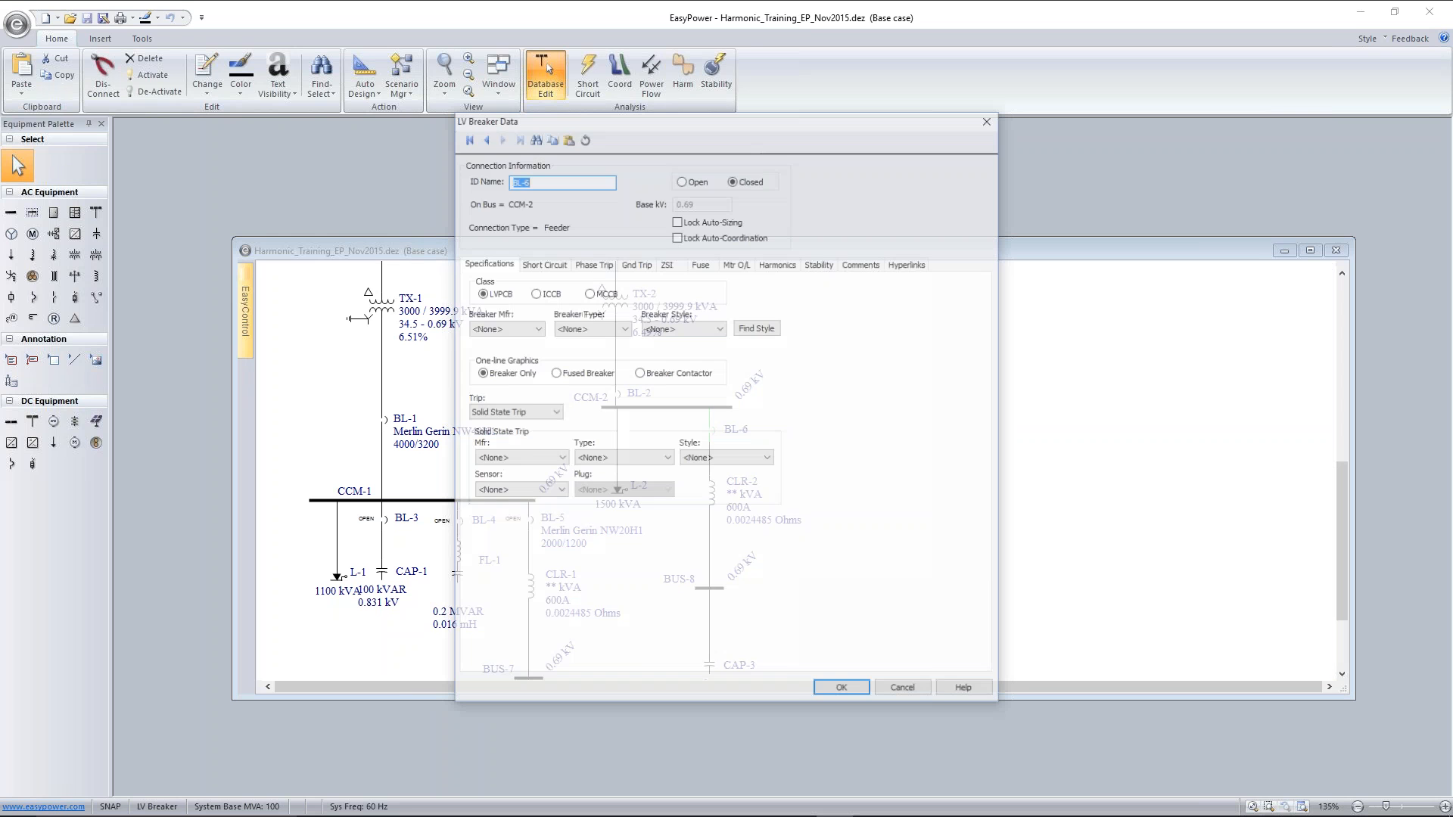
pyautogui.click(695, 181)
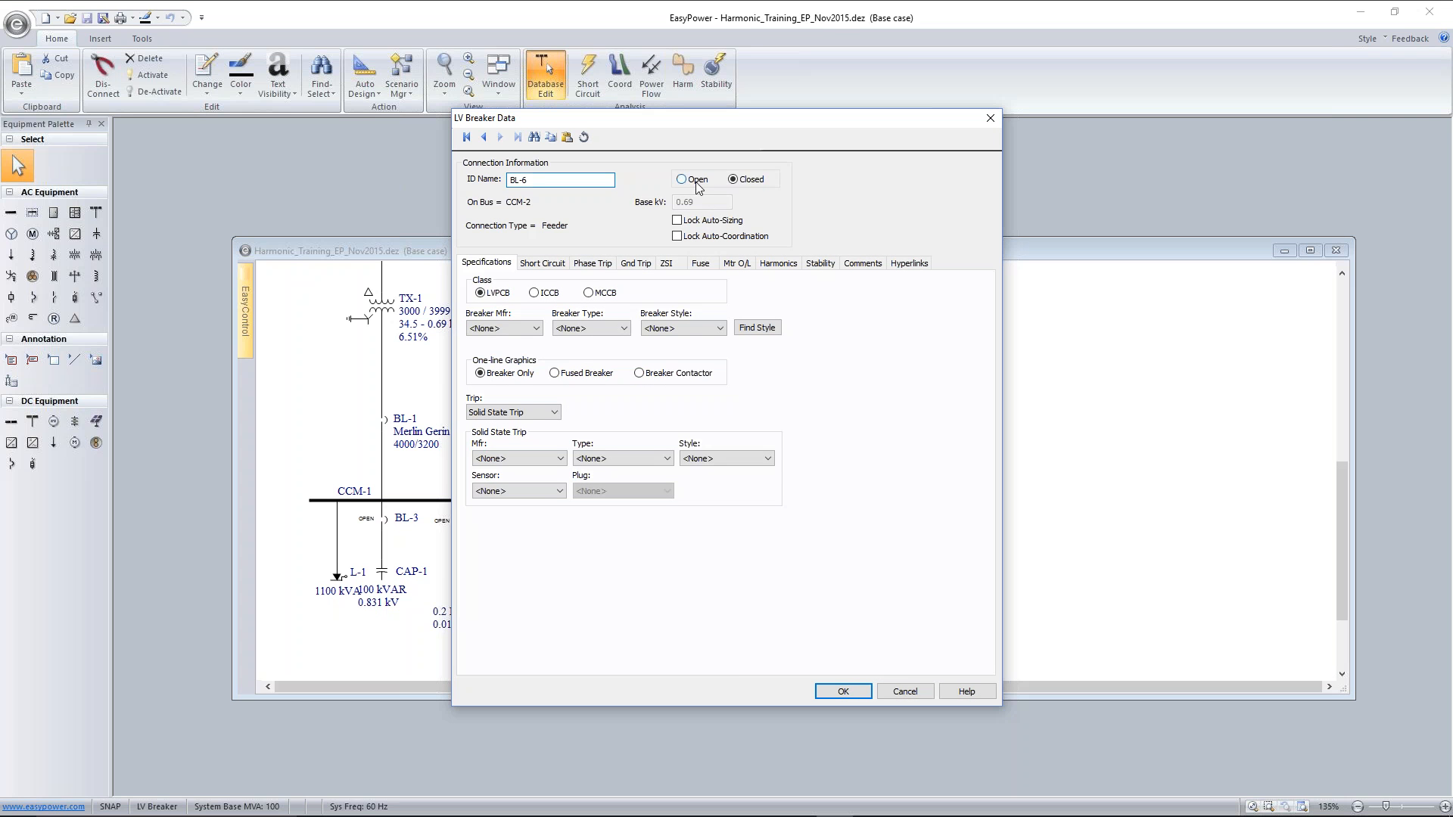
pyautogui.click(840, 692)
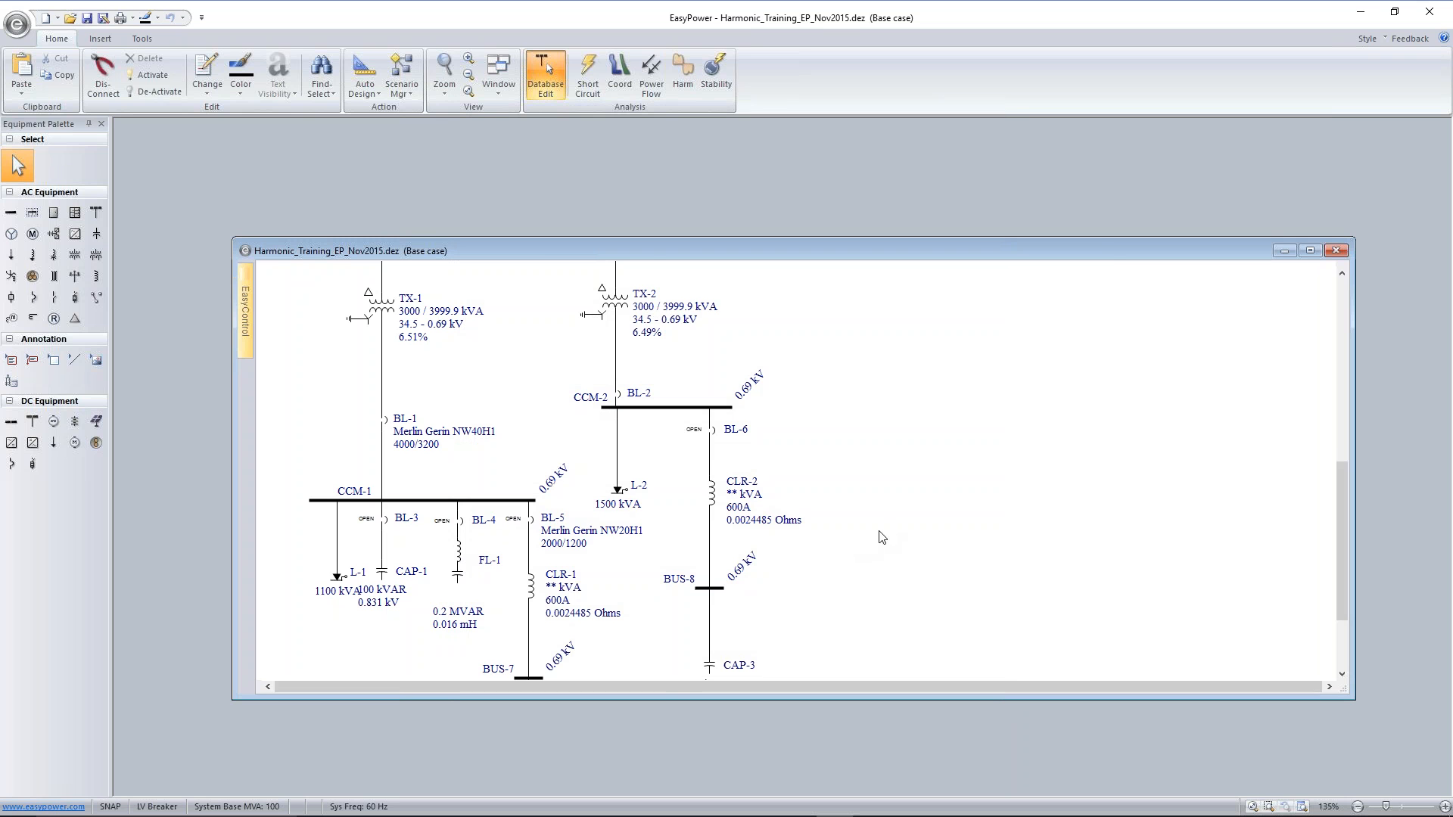
# Maximize the harmonic training one-line and solve its power flow
pyautogui.scroll(-2, 905, 500)
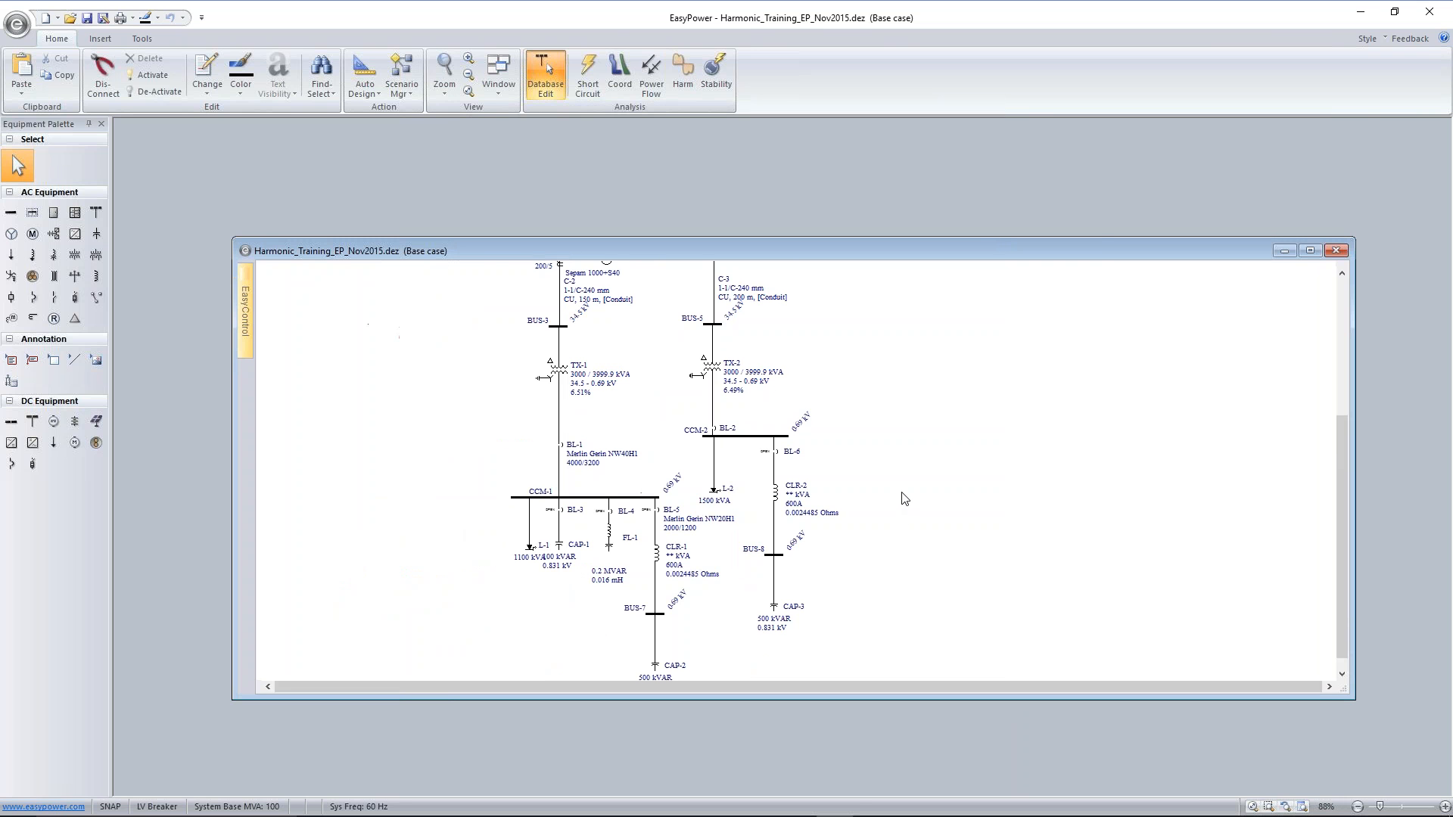
pyautogui.moveTo(1096, 240); pyautogui.dragTo(848, 213)
pyautogui.click(1059, 227)
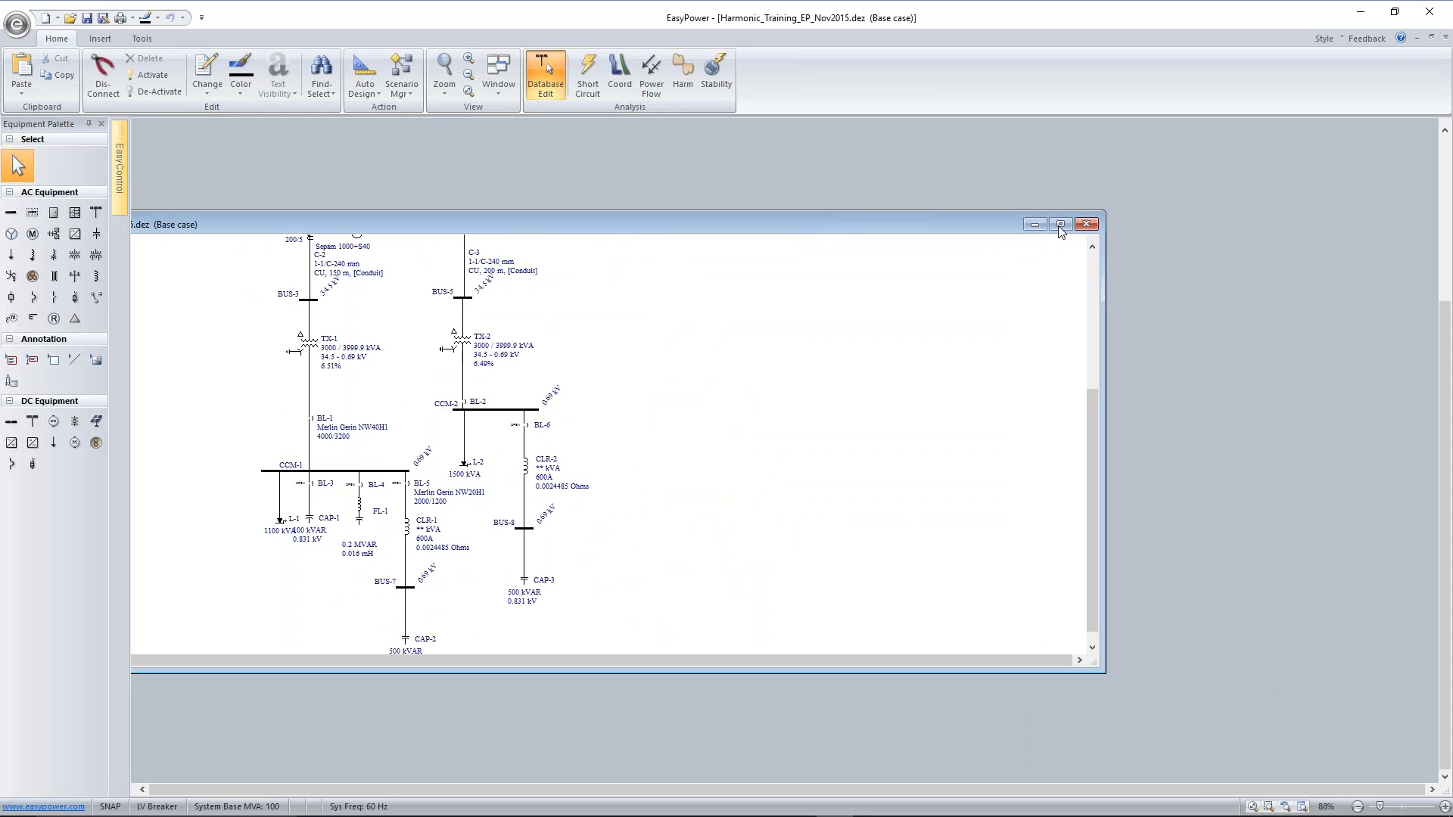
pyautogui.moveTo(842, 234); pyautogui.dragTo(855, 370)
pyautogui.scroll(-1, 856, 369)
pyautogui.scroll(1, 823, 292)
pyautogui.moveTo(823, 291); pyautogui.dragTo(933, 351)
pyautogui.scroll(2, 833, 316)
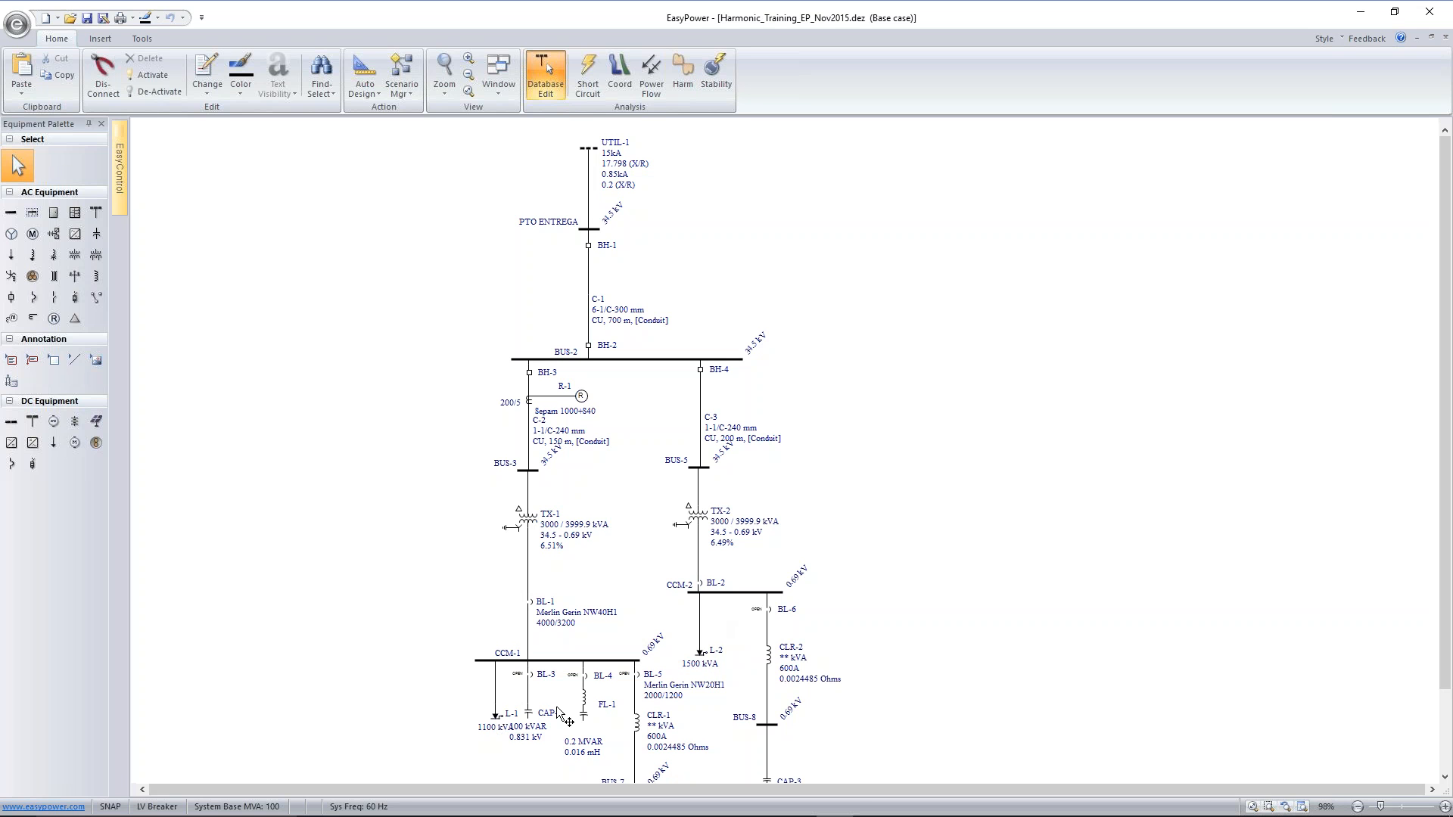
pyautogui.click(652, 73)
pyautogui.click(22, 72)
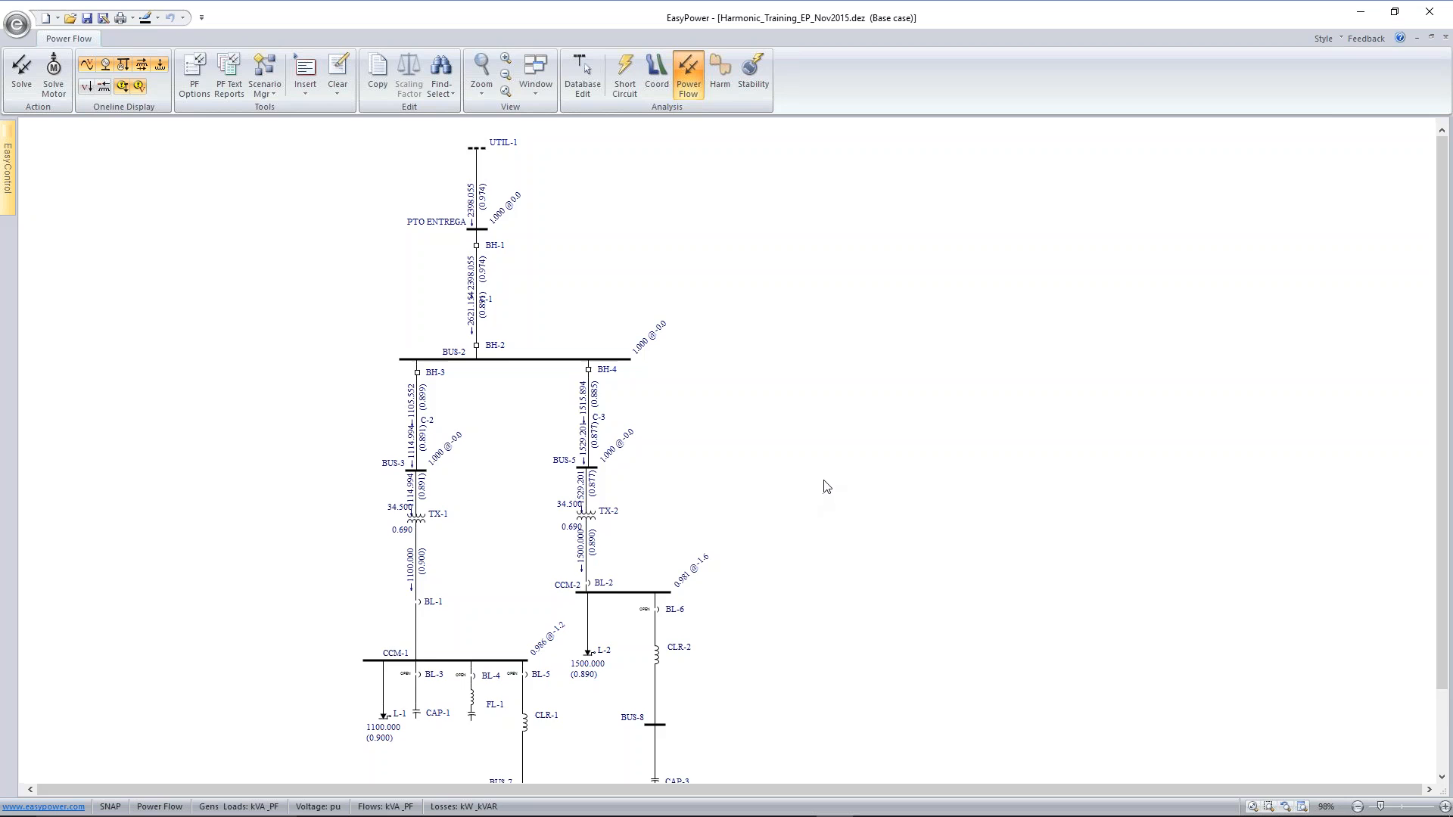
# Return to database editing and check the ratings of capacitor CAP-1 and the voltage of bus CCM-1
pyautogui.scroll(-1, 826, 486)
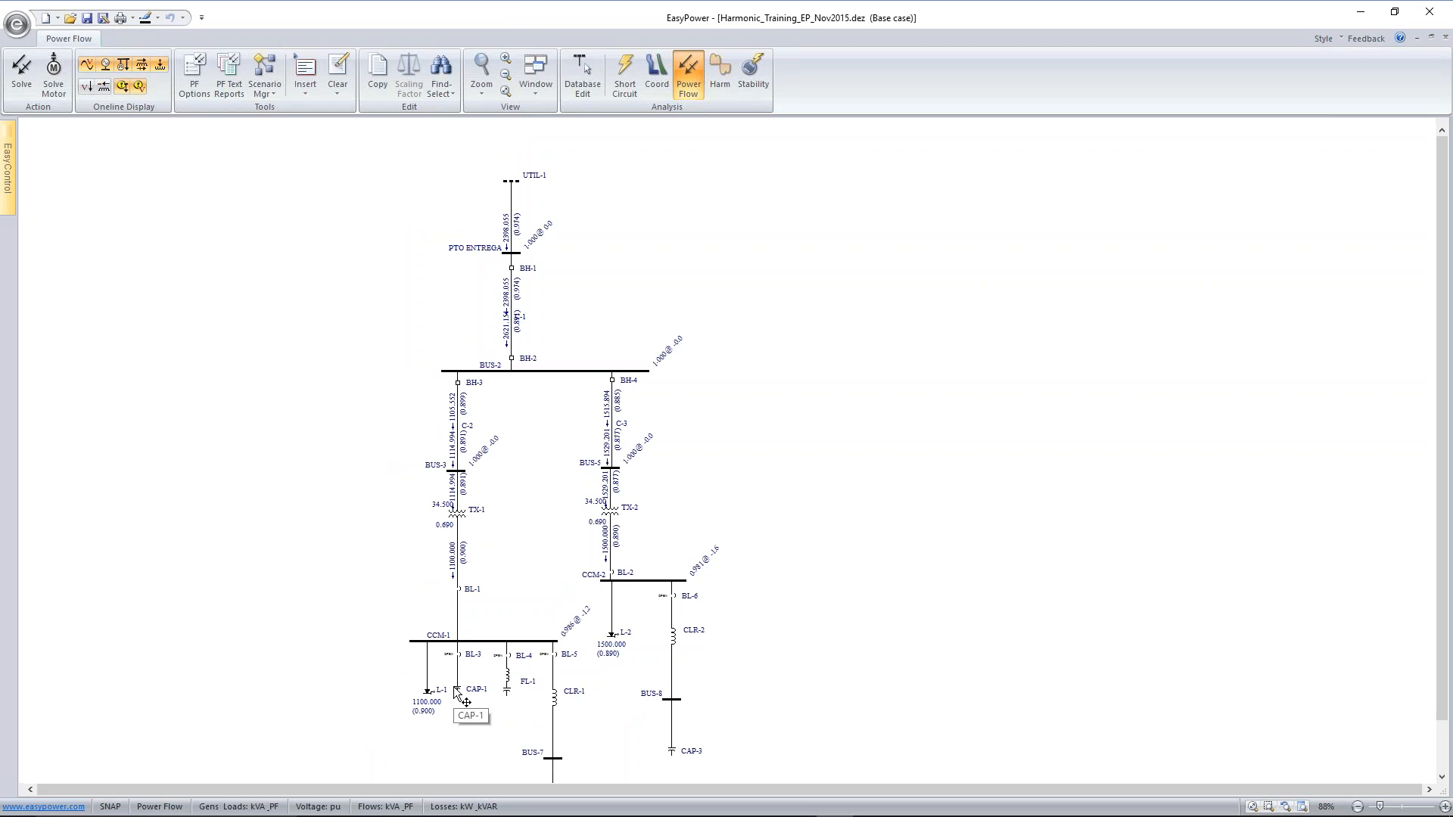
pyautogui.click(589, 86)
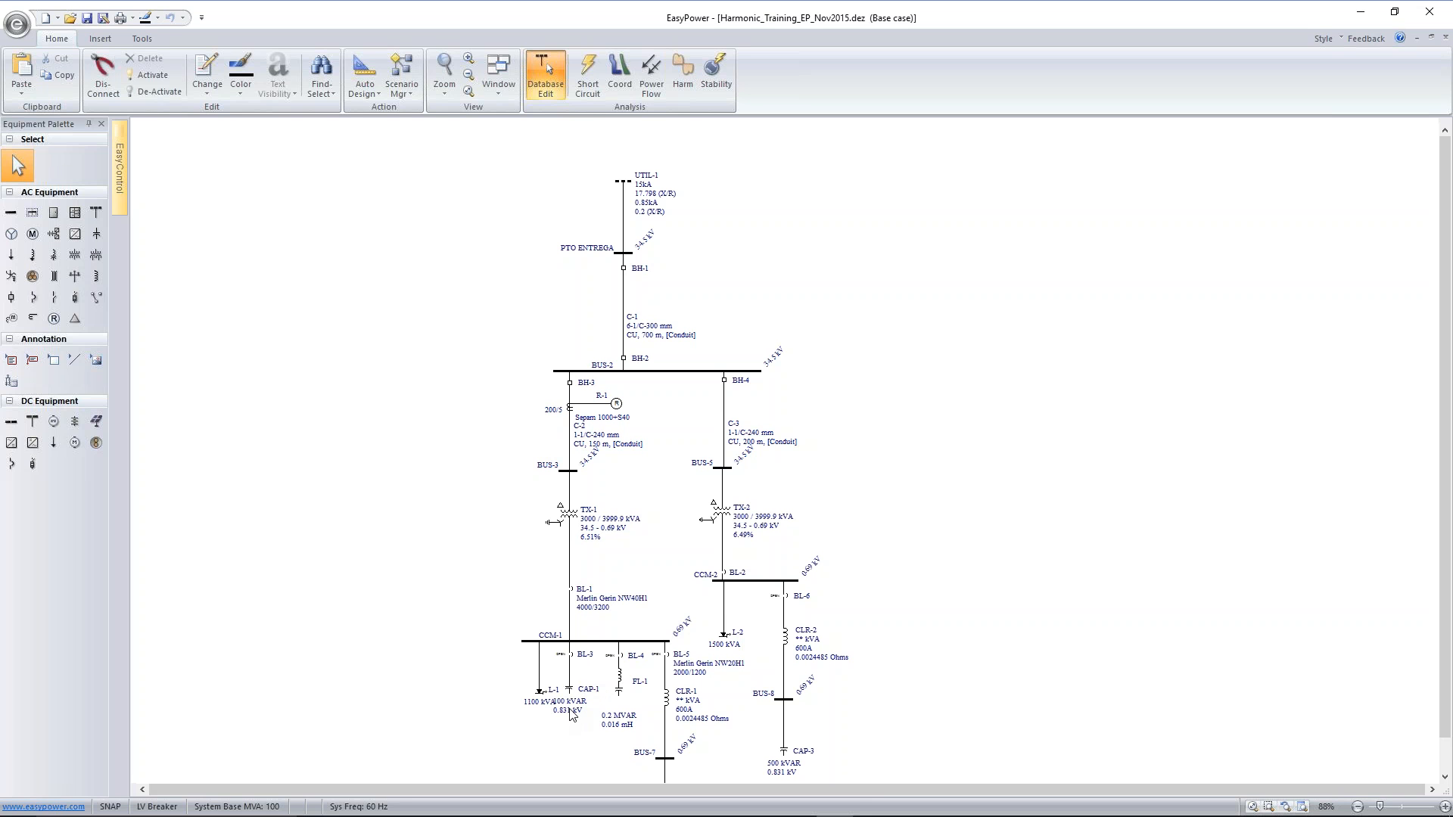
pyautogui.moveTo(573, 684)
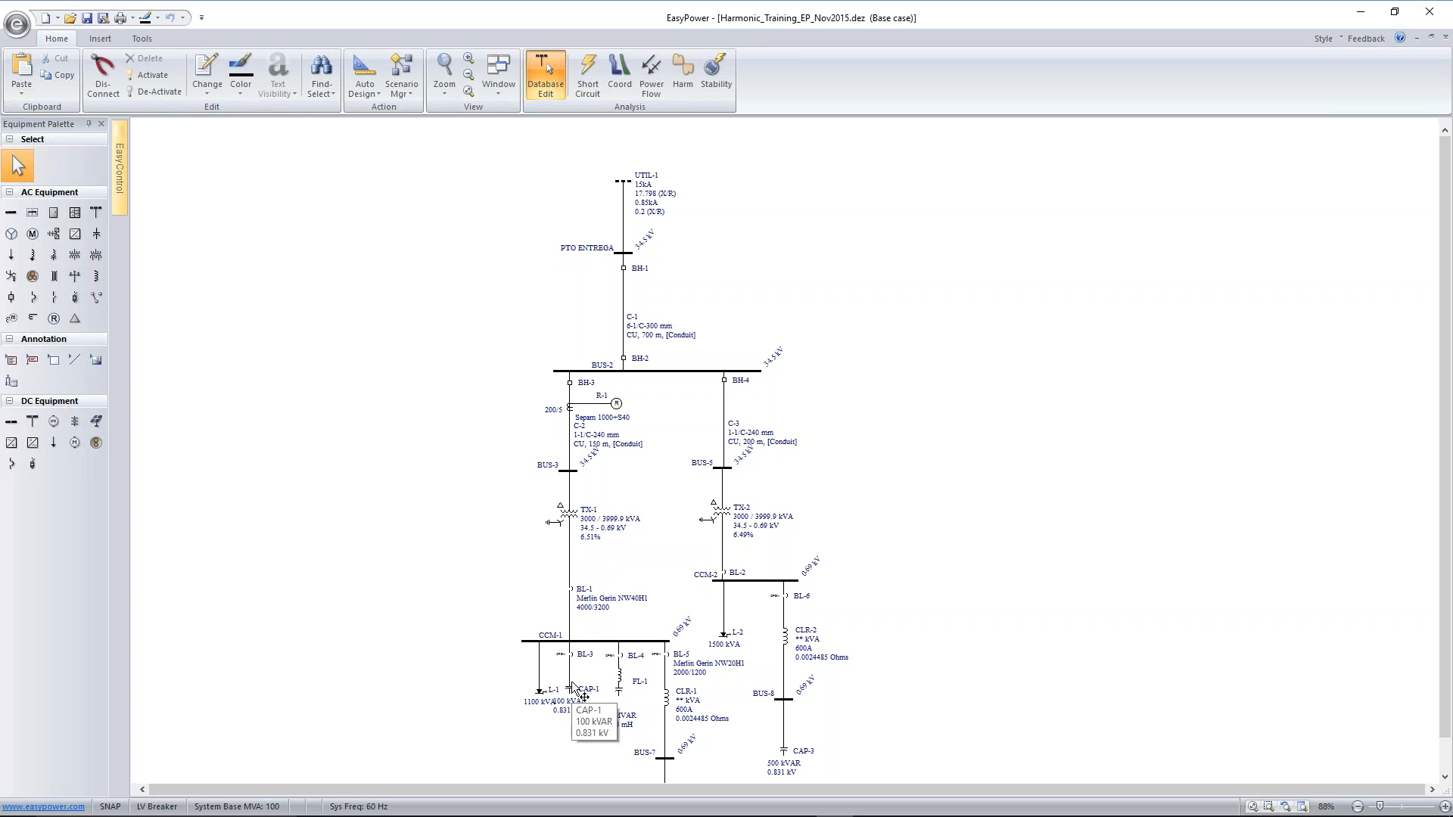
pyautogui.moveTo(632, 645)
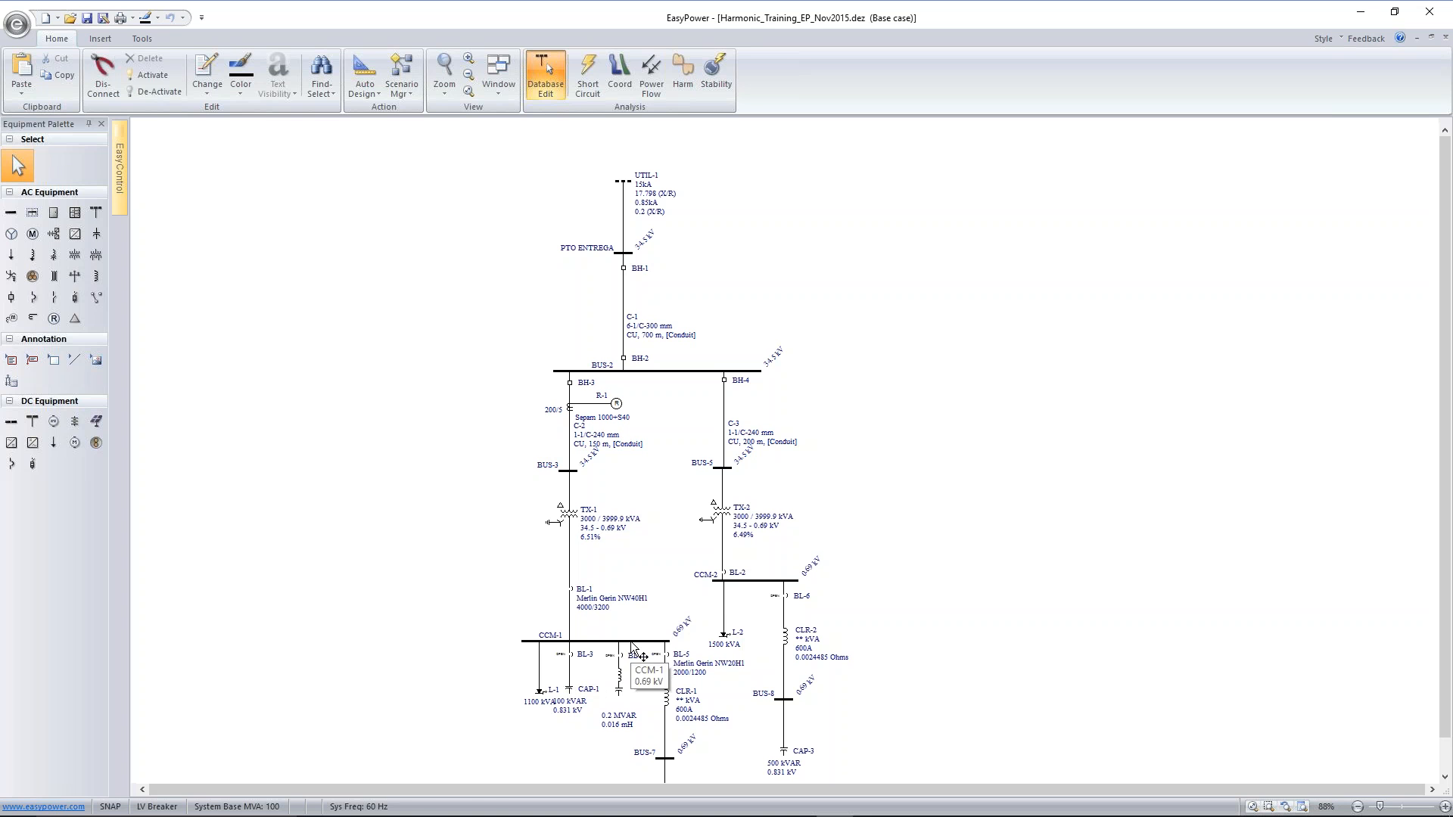
# Go back to power flow analysis, try to close breaker BL-3 feeding CAP-1, and solve the power flow again
pyautogui.click(650, 75)
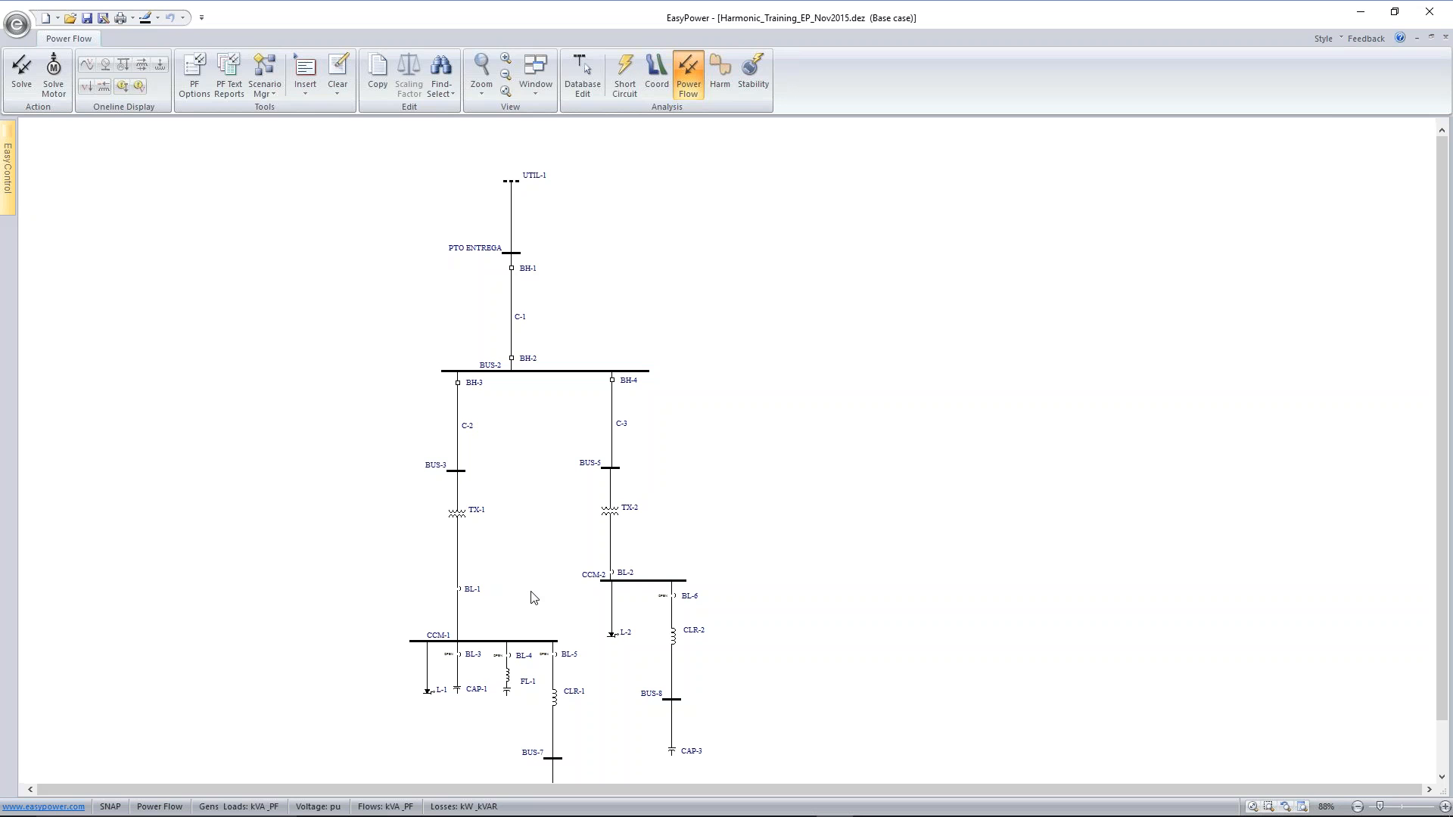
pyautogui.doubleClick(459, 657)
pyautogui.moveTo(457, 654); pyautogui.dragTo(458, 657)
pyautogui.doubleClick(459, 656)
pyautogui.click(23, 75)
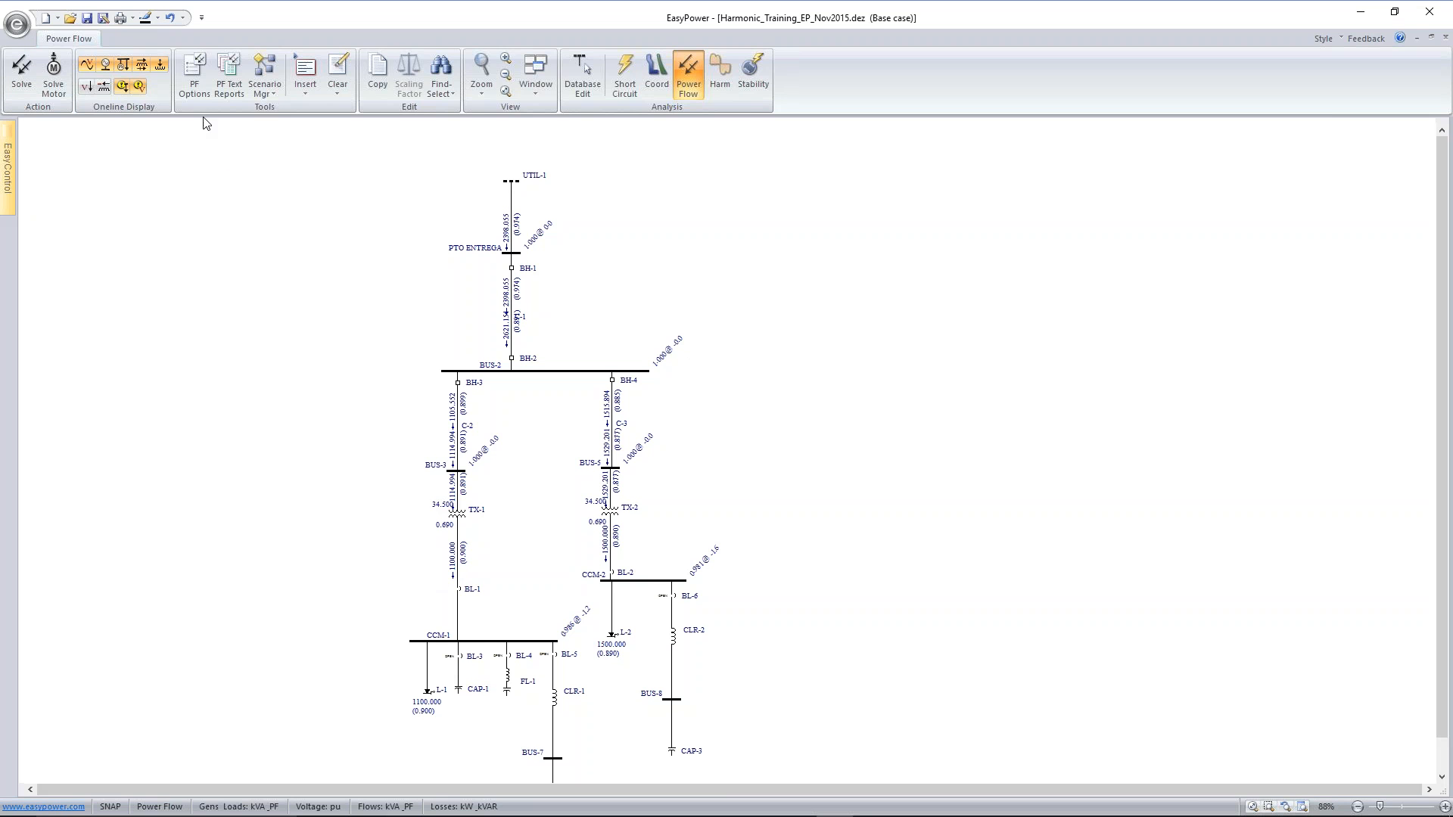
# Review the one-line output settings in the power flow options, including the display units for branch flows
pyautogui.click(195, 71)
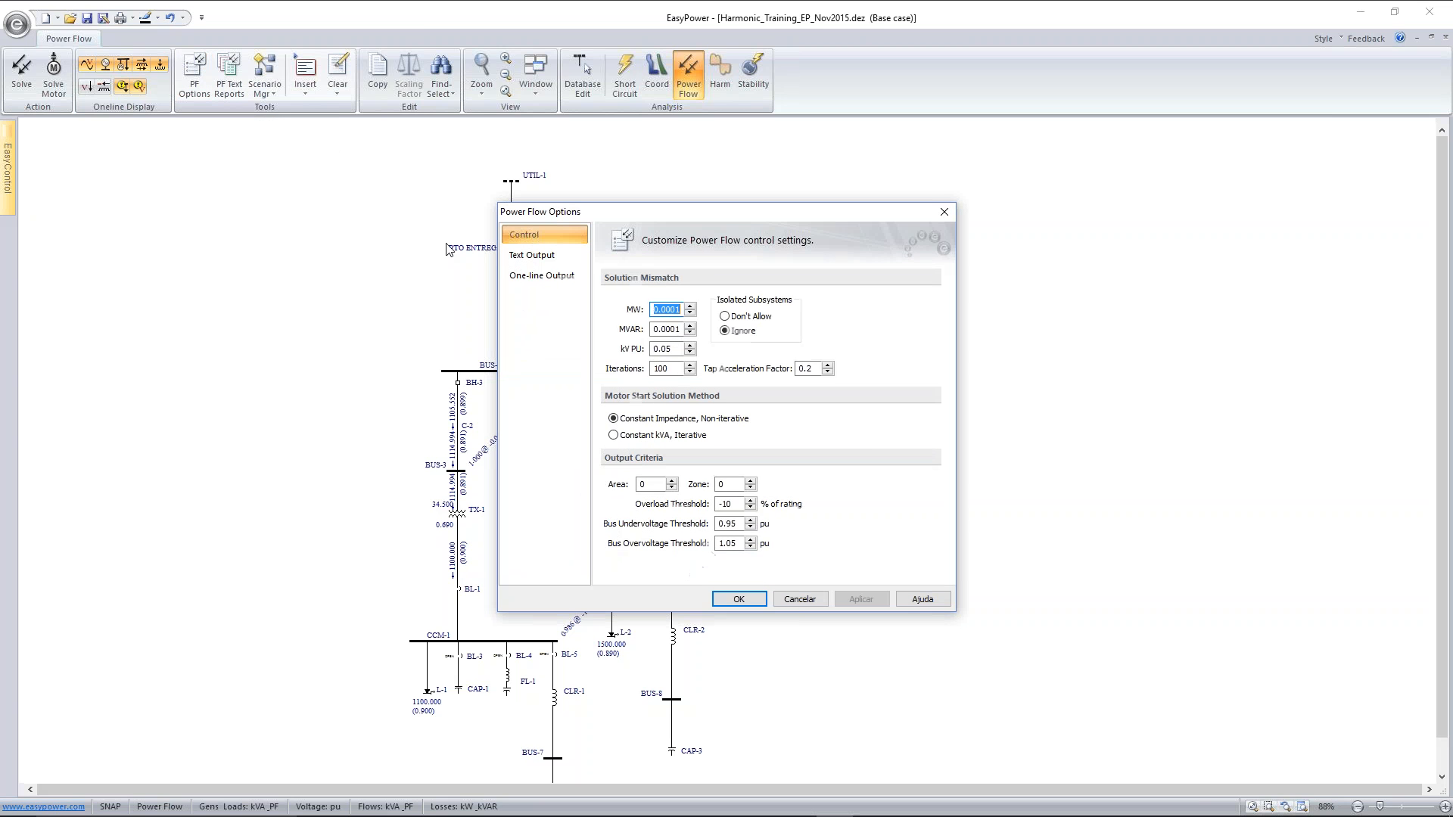
pyautogui.click(571, 284)
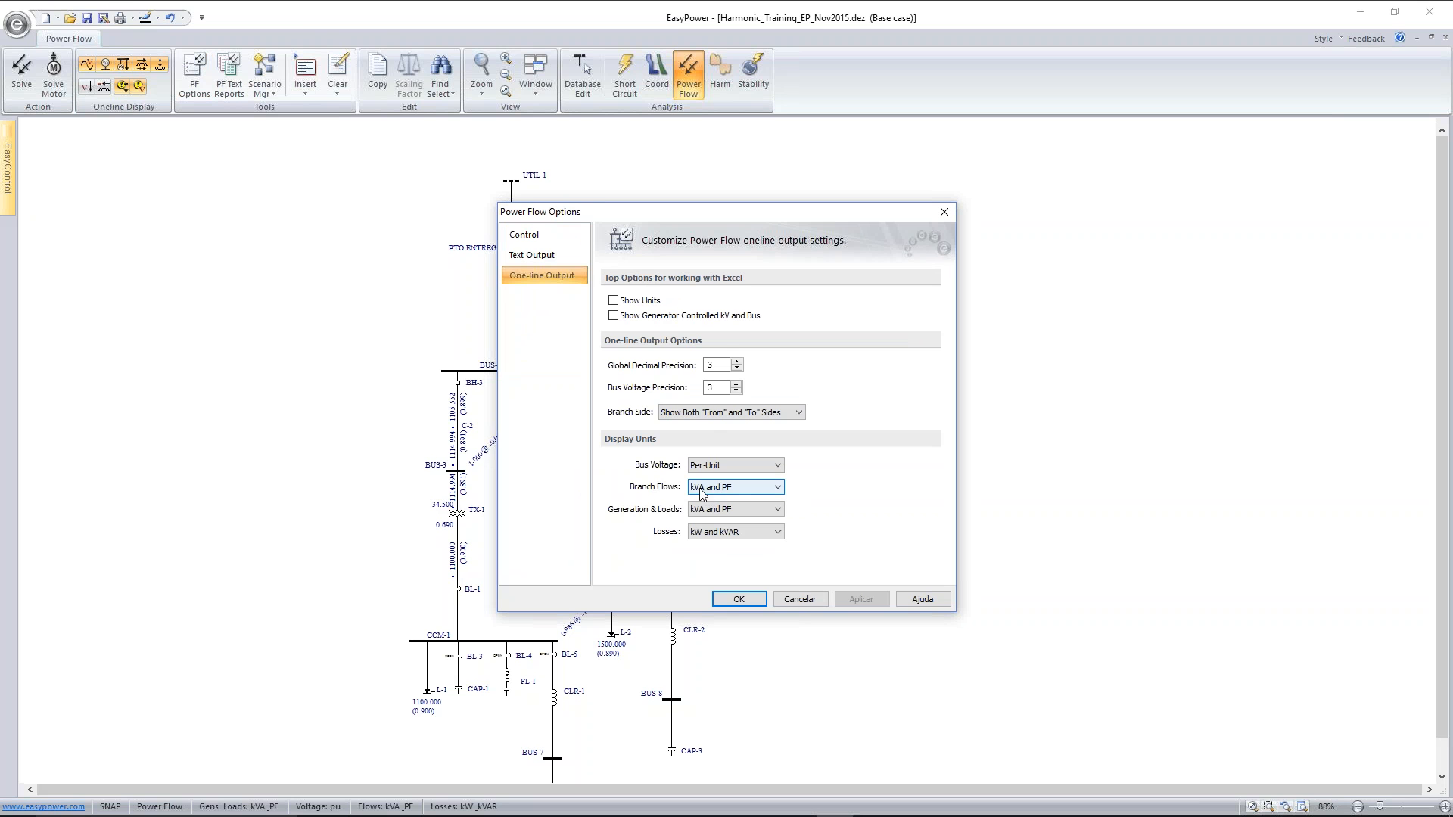
pyautogui.click(734, 488)
pyautogui.click(740, 491)
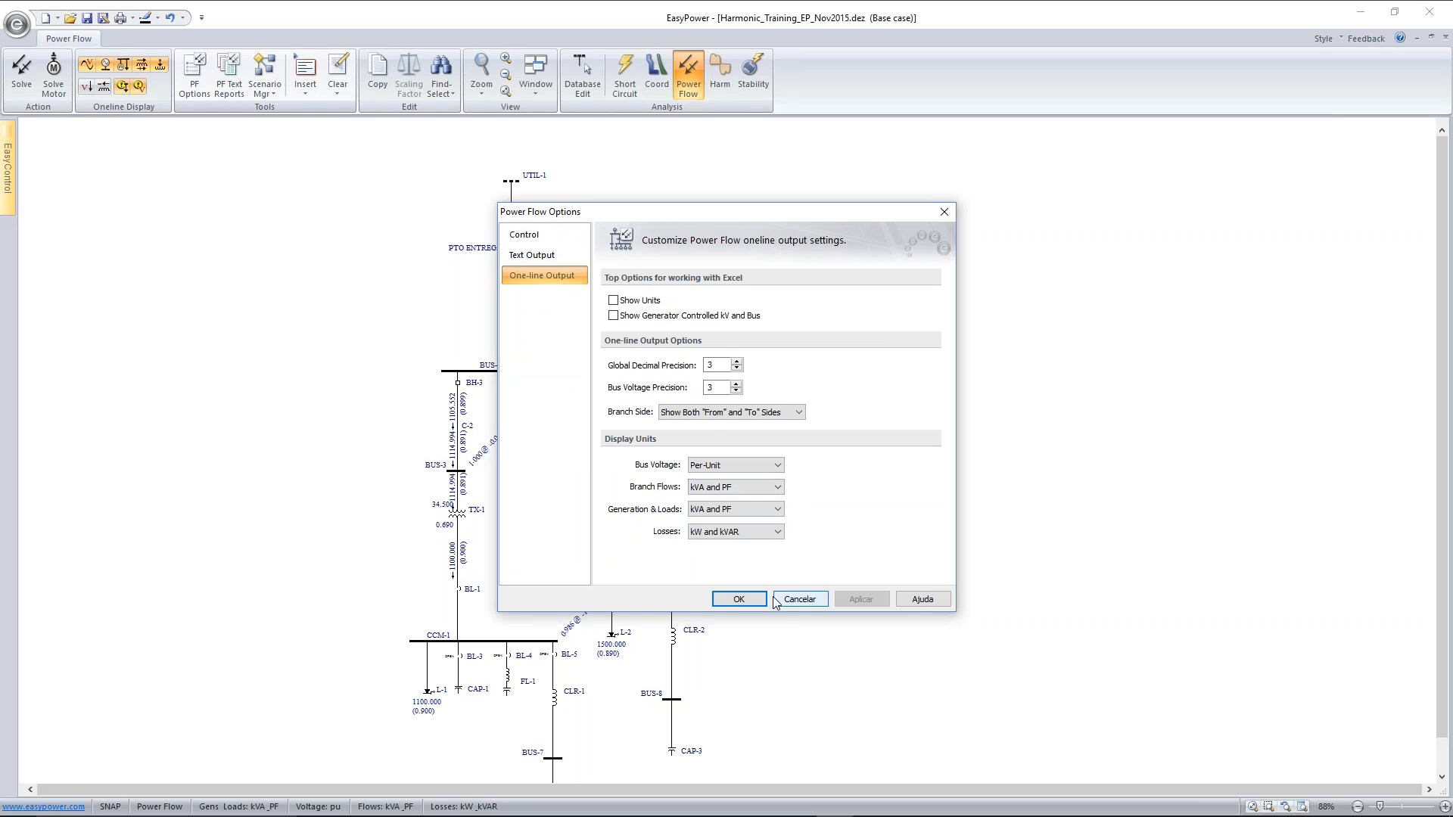
pyautogui.click(739, 598)
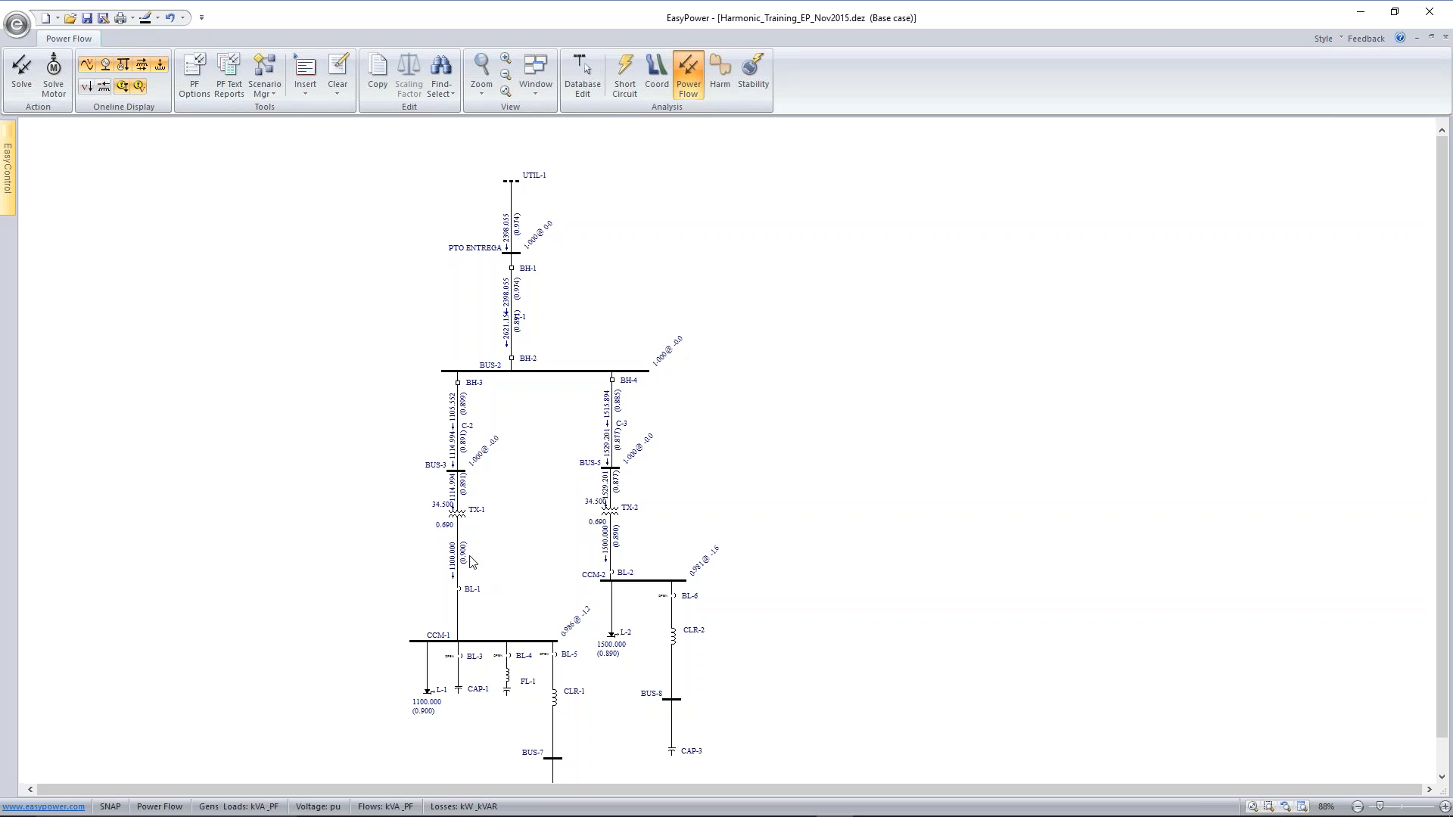
# Toggle low-voltage breaker BL-3 feeding CAP-1 twice in the power flow one-line
pyautogui.click(463, 657)
pyautogui.doubleClick(464, 661)
pyautogui.doubleClick(462, 660)
# Return to database editing with the temporary changes saved, and review the specifications and harmonic spectrum of load L-1
pyautogui.click(720, 78)
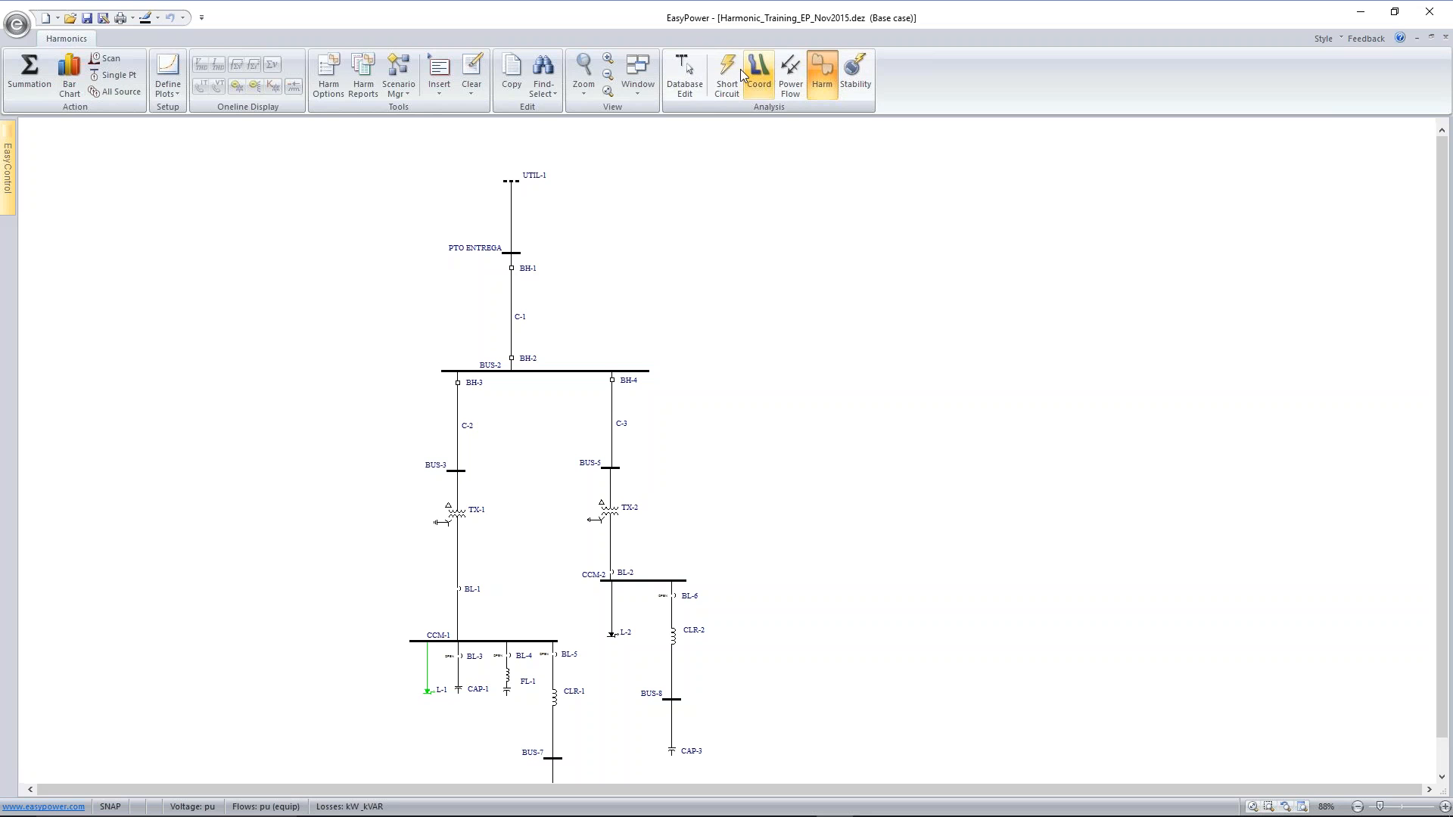
pyautogui.click(684, 76)
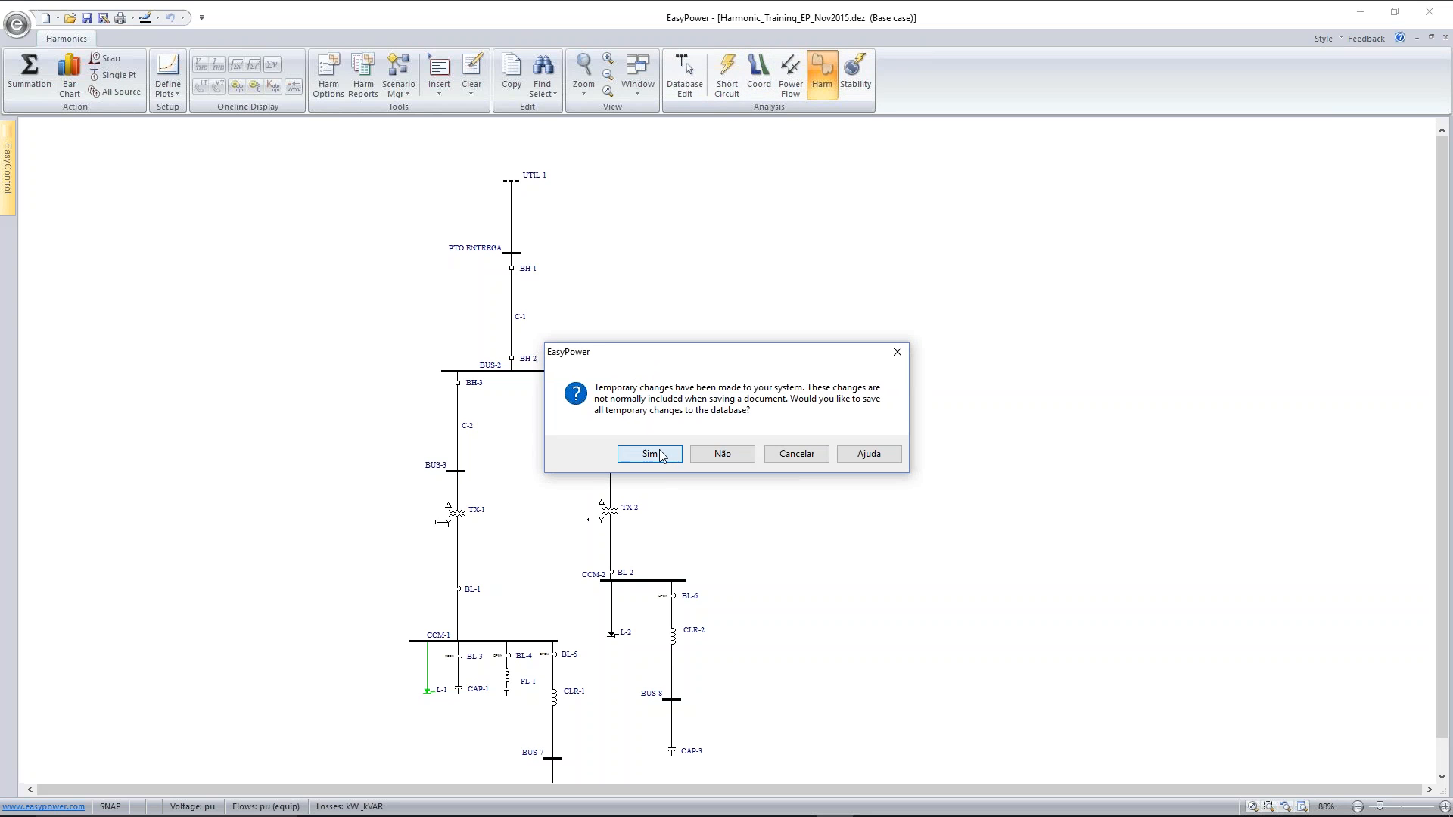
pyautogui.click(665, 455)
pyautogui.doubleClick(542, 693)
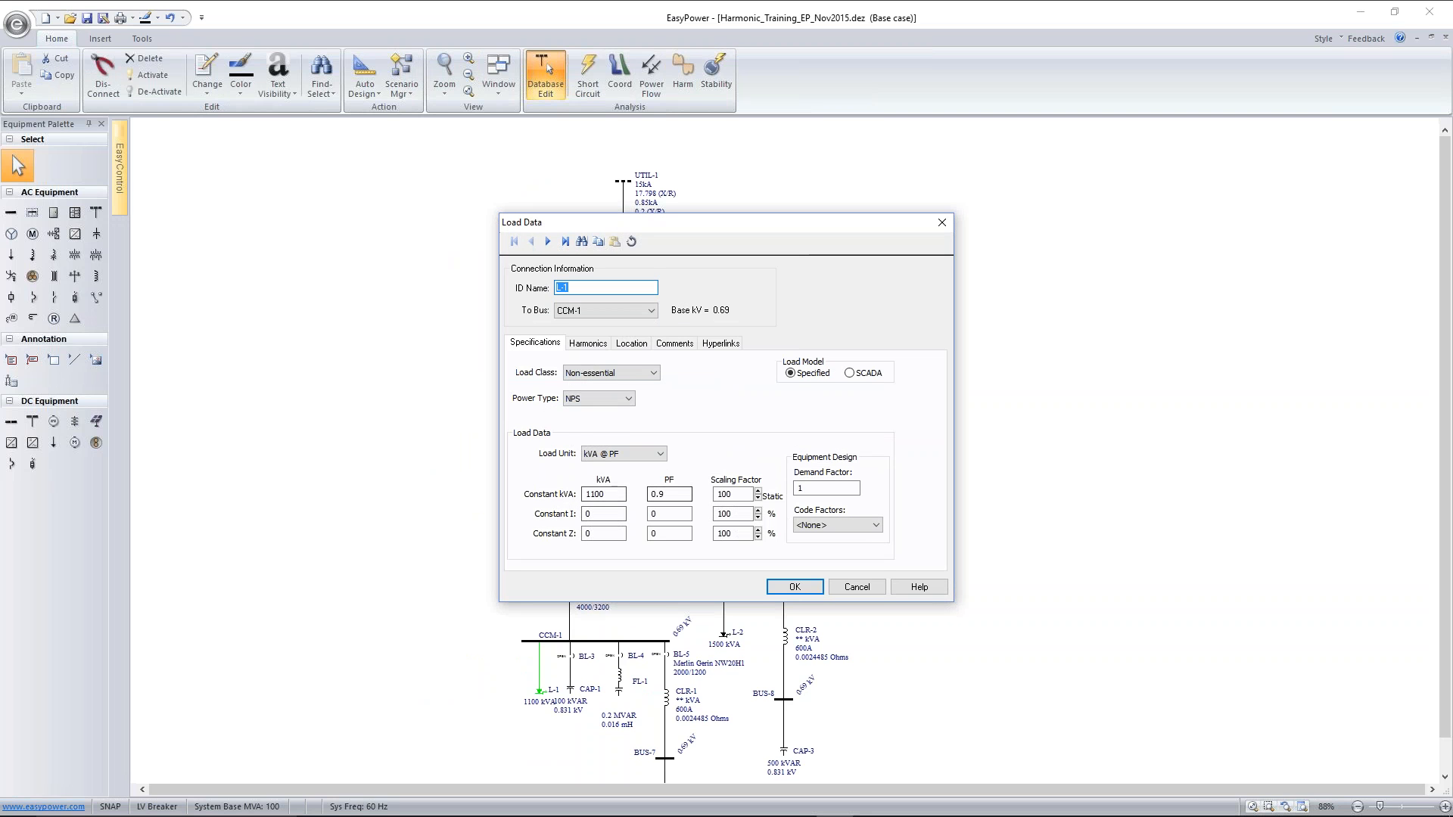
pyautogui.click(601, 347)
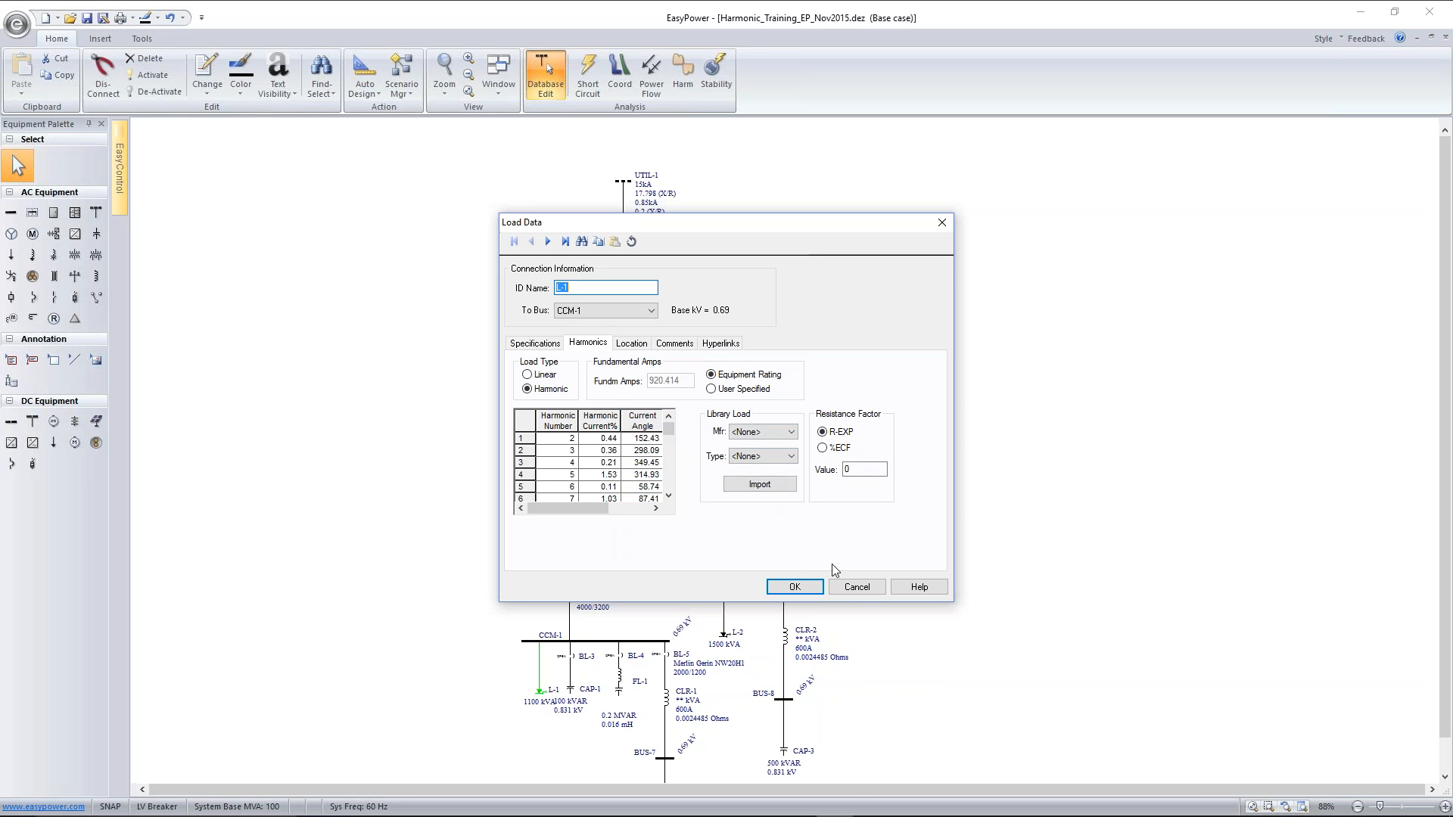
pyautogui.click(858, 588)
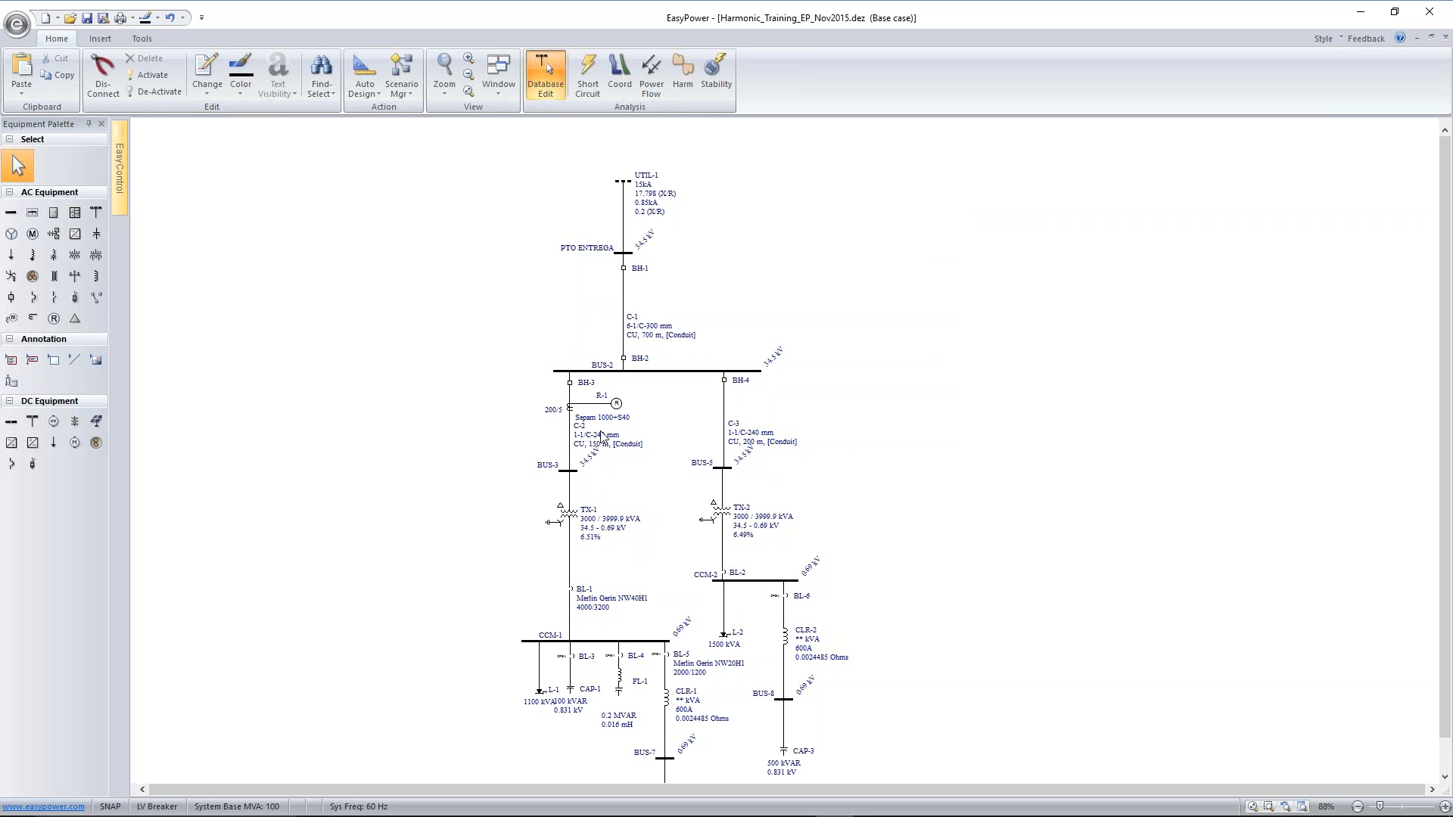
# Enter harmonics analysis, run the summation, and maximize the one-line to examine the distortion at the buses and branches
pyautogui.click(679, 83)
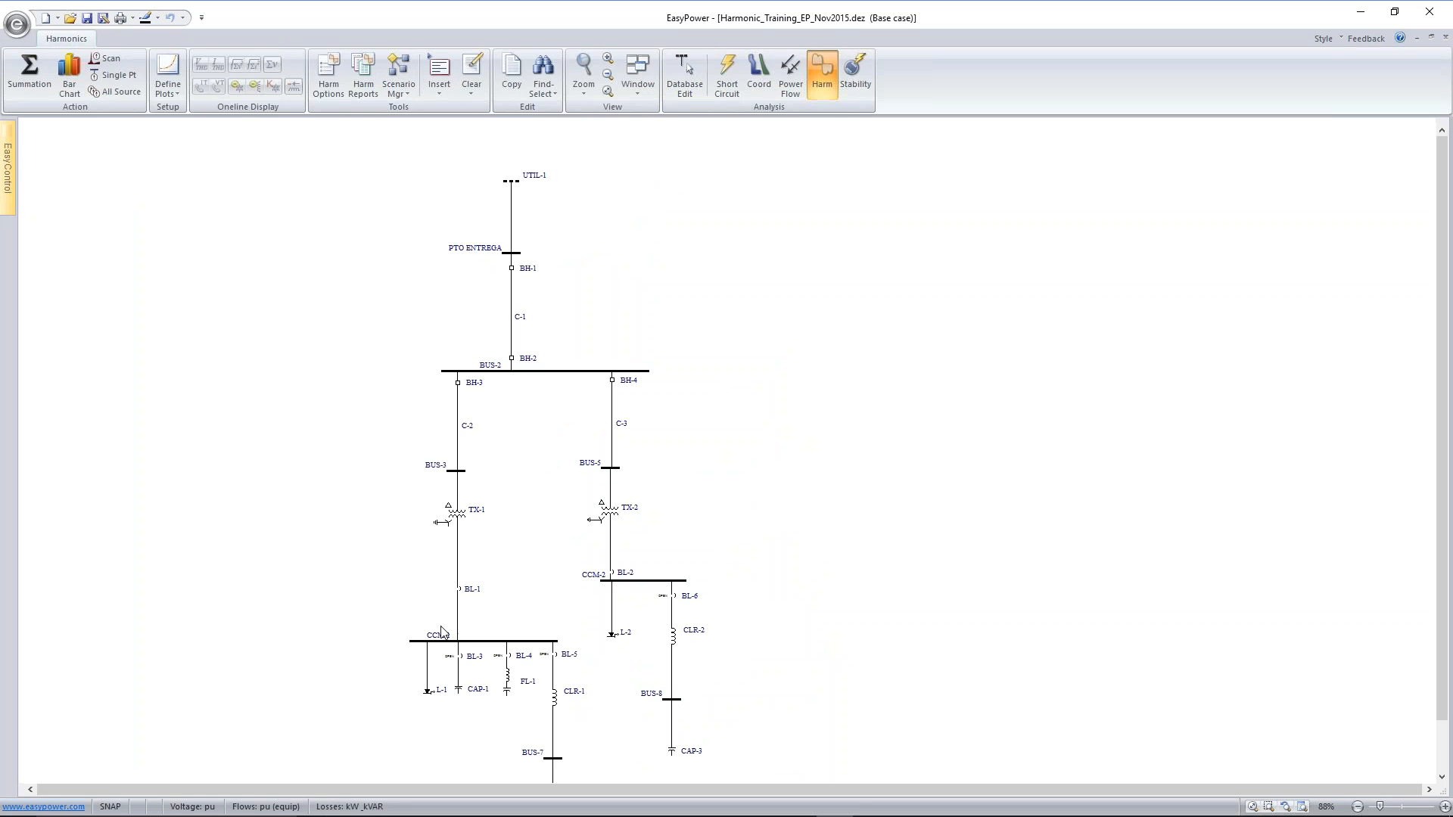
pyautogui.scroll(1, 760, 555)
pyautogui.scroll(1, 761, 555)
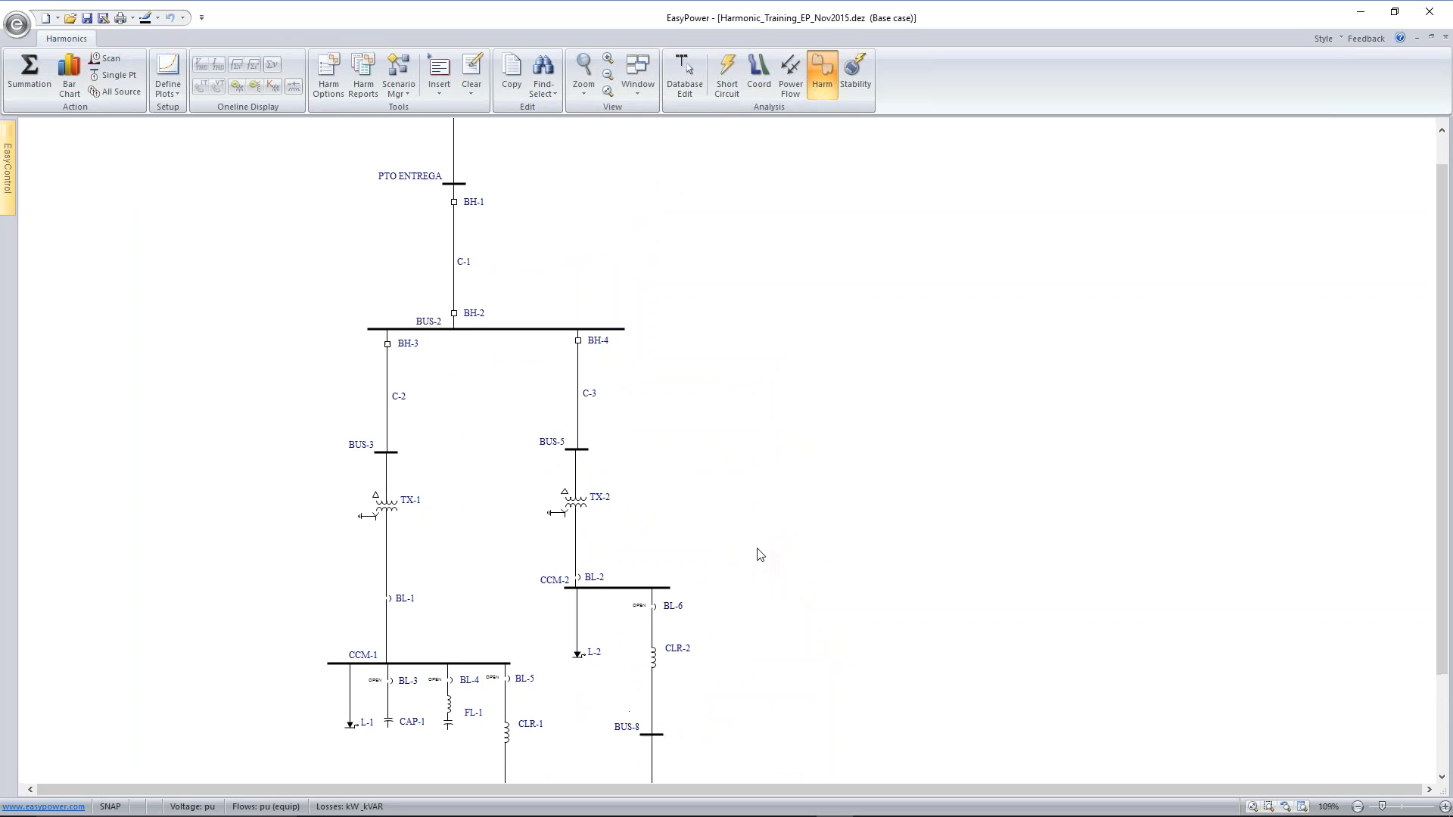
pyautogui.scroll(-2, 760, 555)
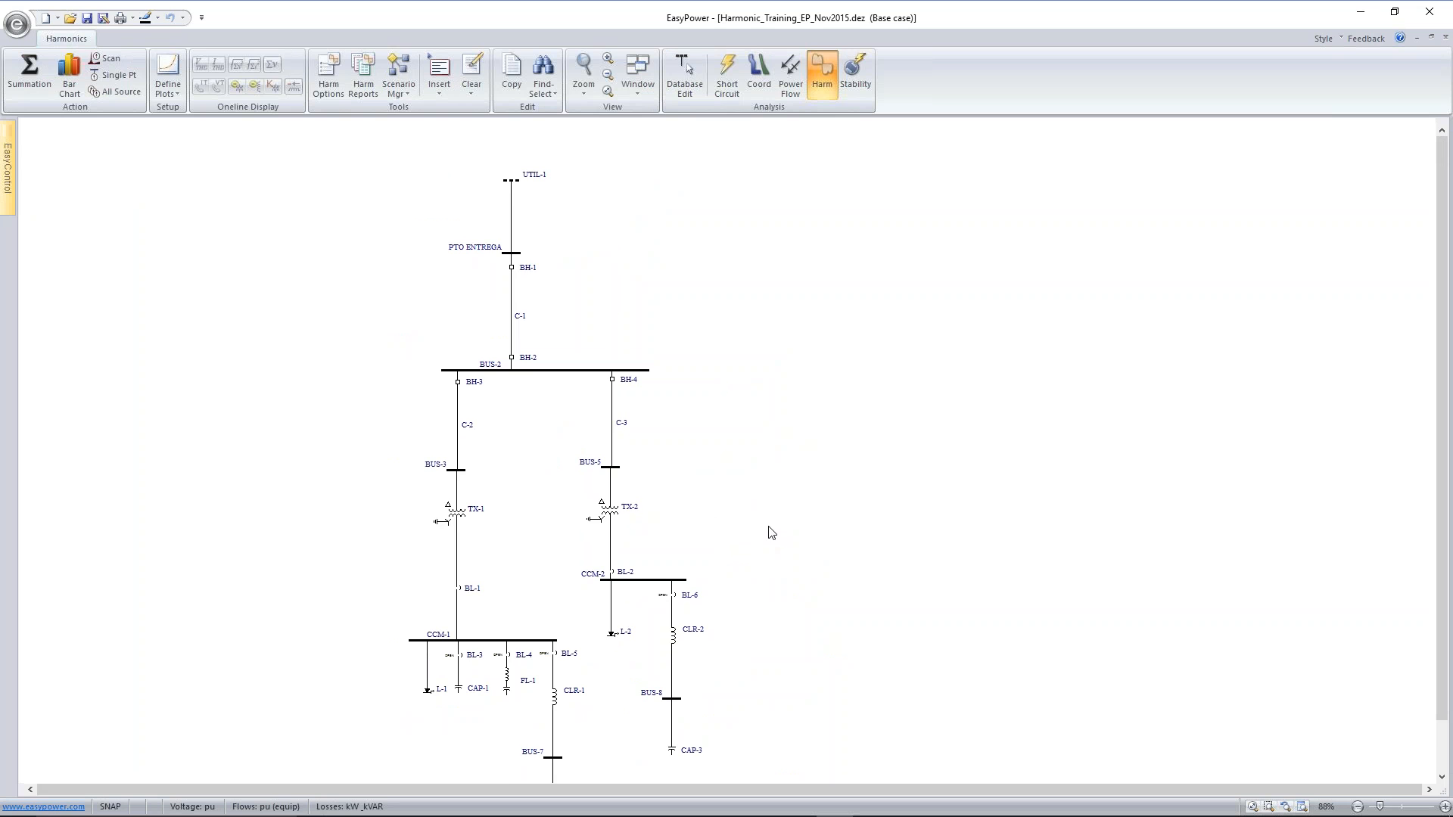
pyautogui.scroll(1, 771, 533)
pyautogui.moveTo(771, 532)
pyautogui.mouseDown()
pyautogui.moveTo(781, 497)
pyautogui.moveTo(781, 517)
pyautogui.mouseUp()
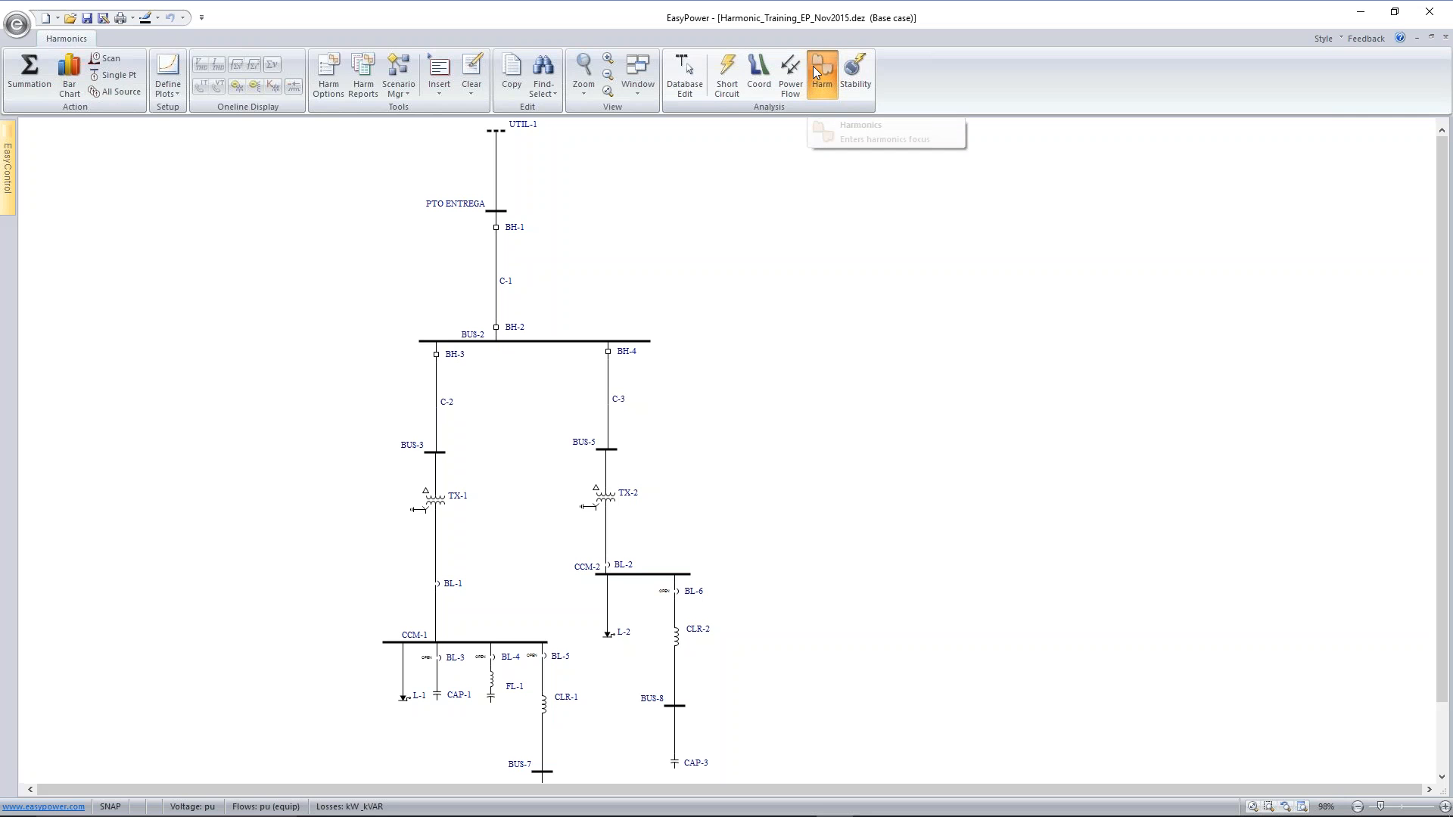
pyautogui.click(30, 77)
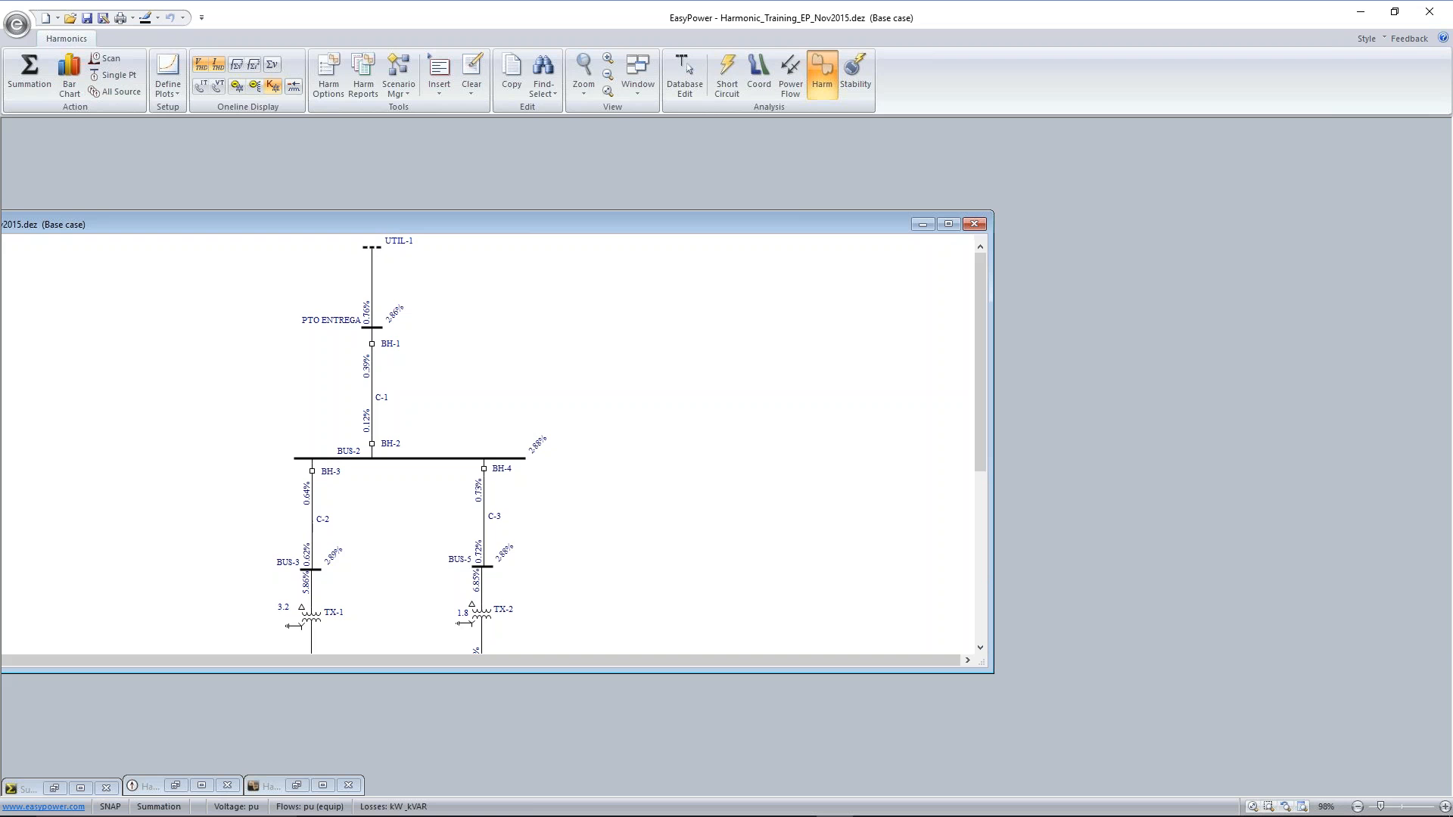
pyautogui.scroll(-2, 619, 514)
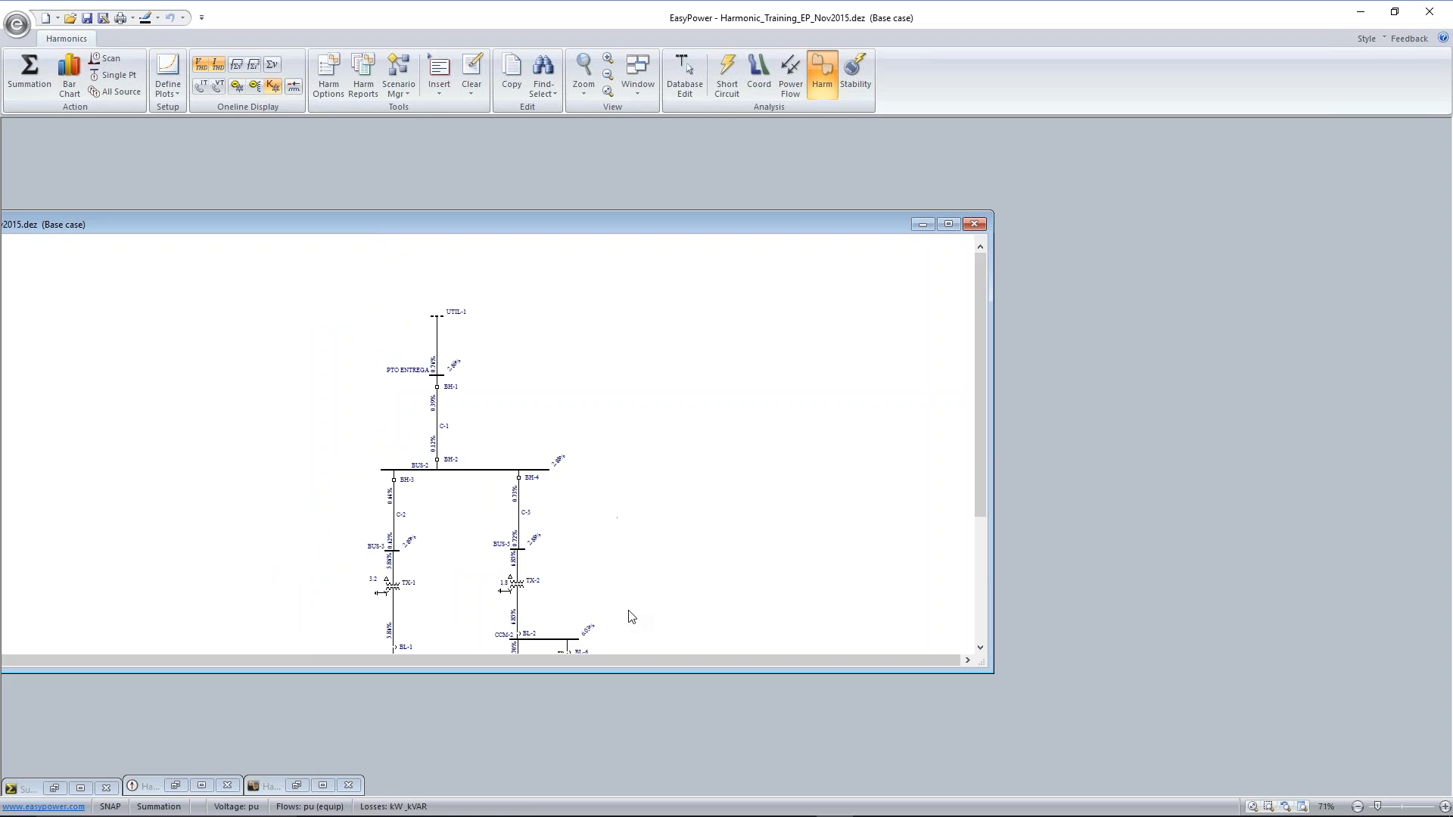
pyautogui.click(949, 224)
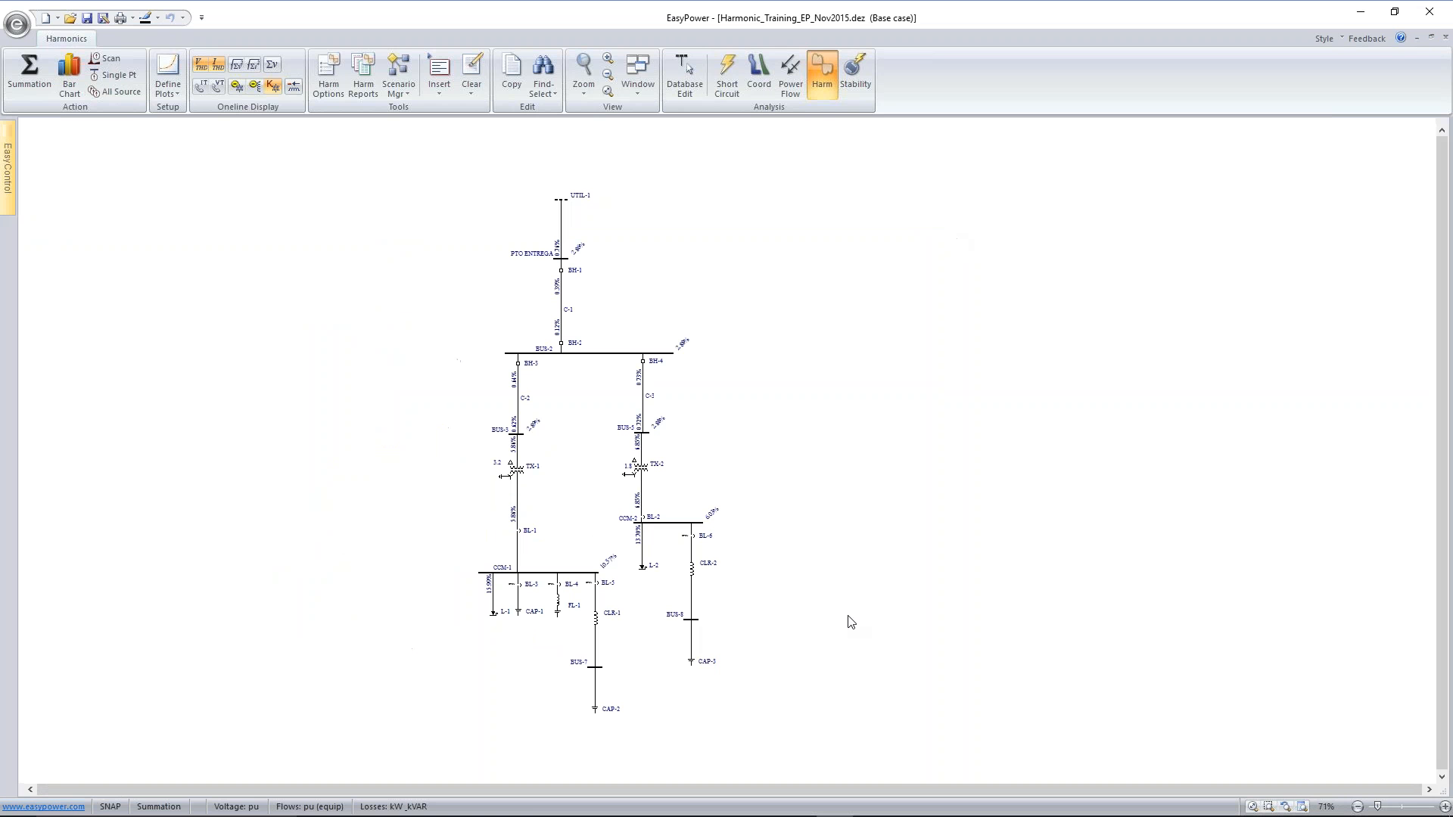
pyautogui.scroll(1, 837, 674)
pyautogui.scroll(3, 848, 614)
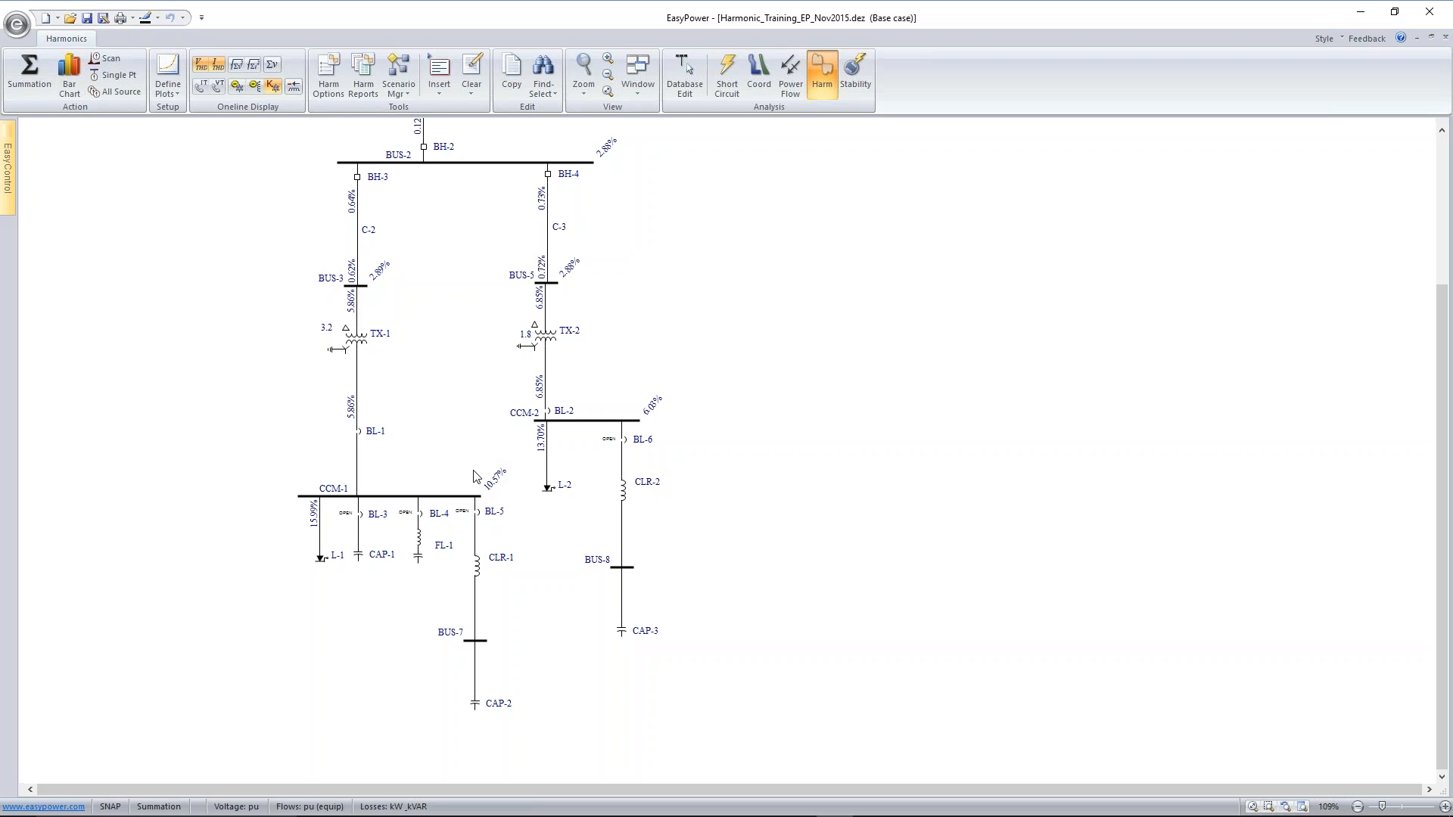
# Close breaker BL-3 to examine the harmonic distortion with CAP-1 connected, and reopen the breaker
pyautogui.click(360, 517)
pyautogui.doubleClick(360, 517)
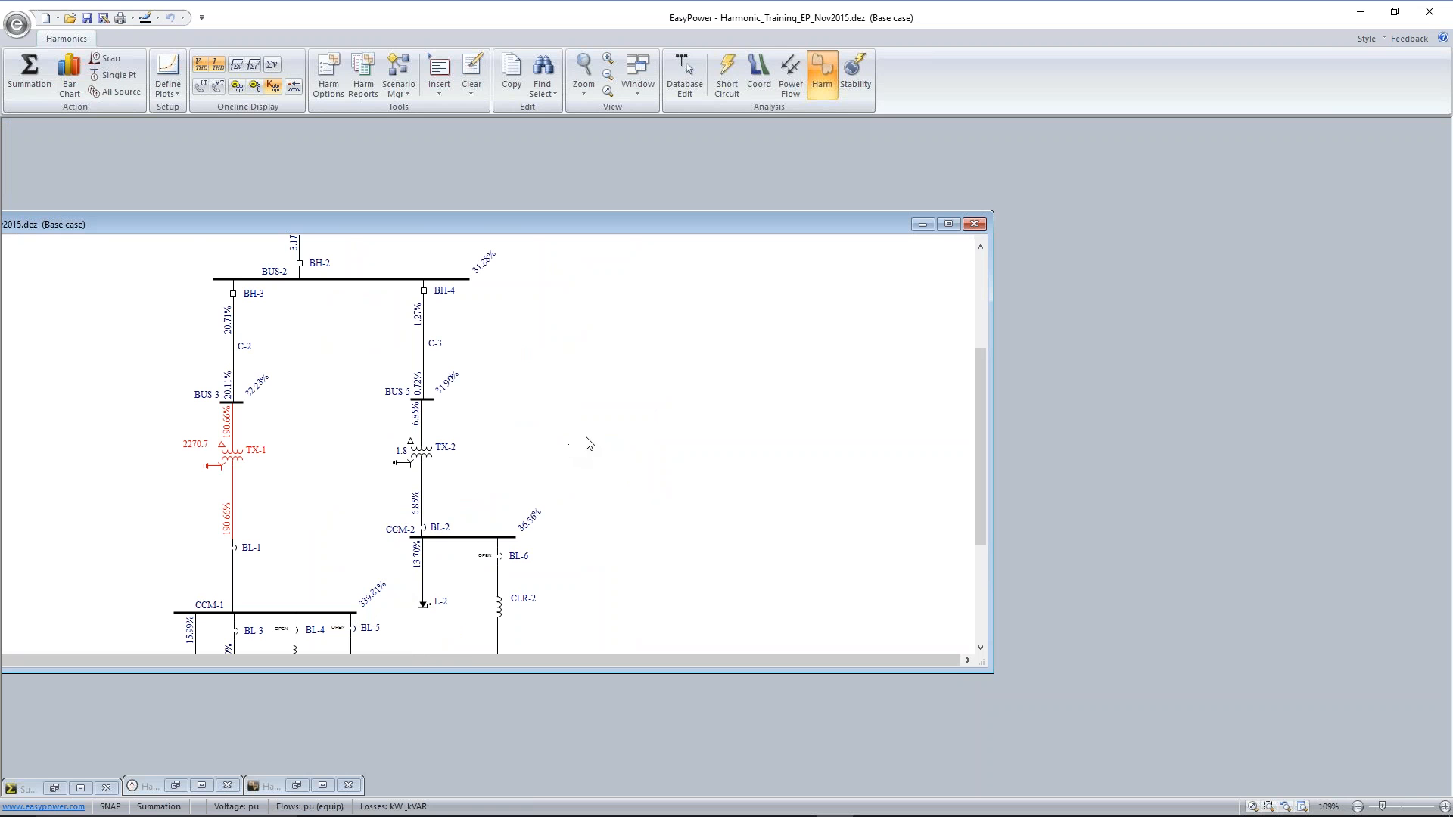
pyautogui.scroll(-1, 587, 439)
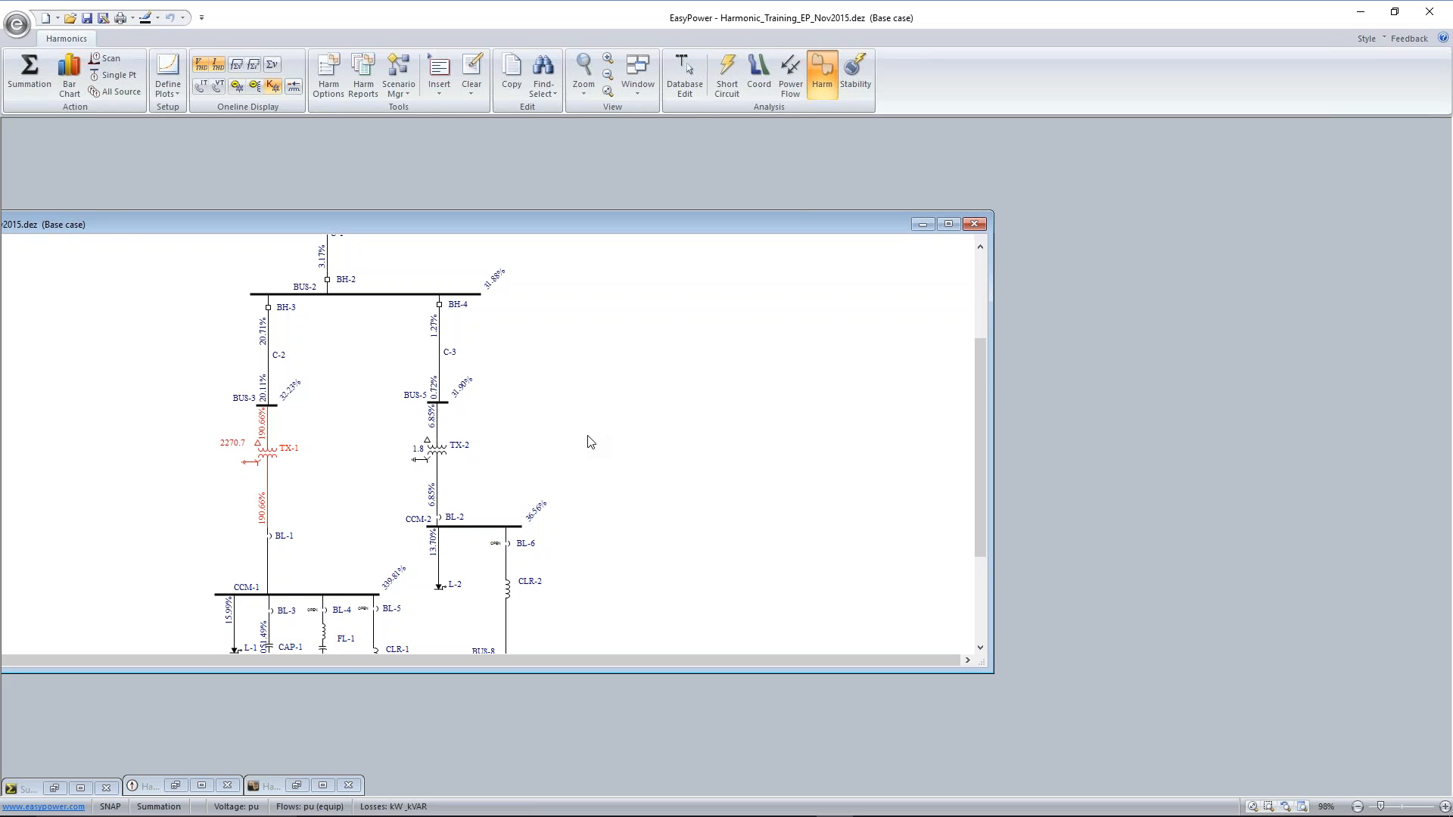
pyautogui.click(271, 613)
pyautogui.doubleClick(271, 613)
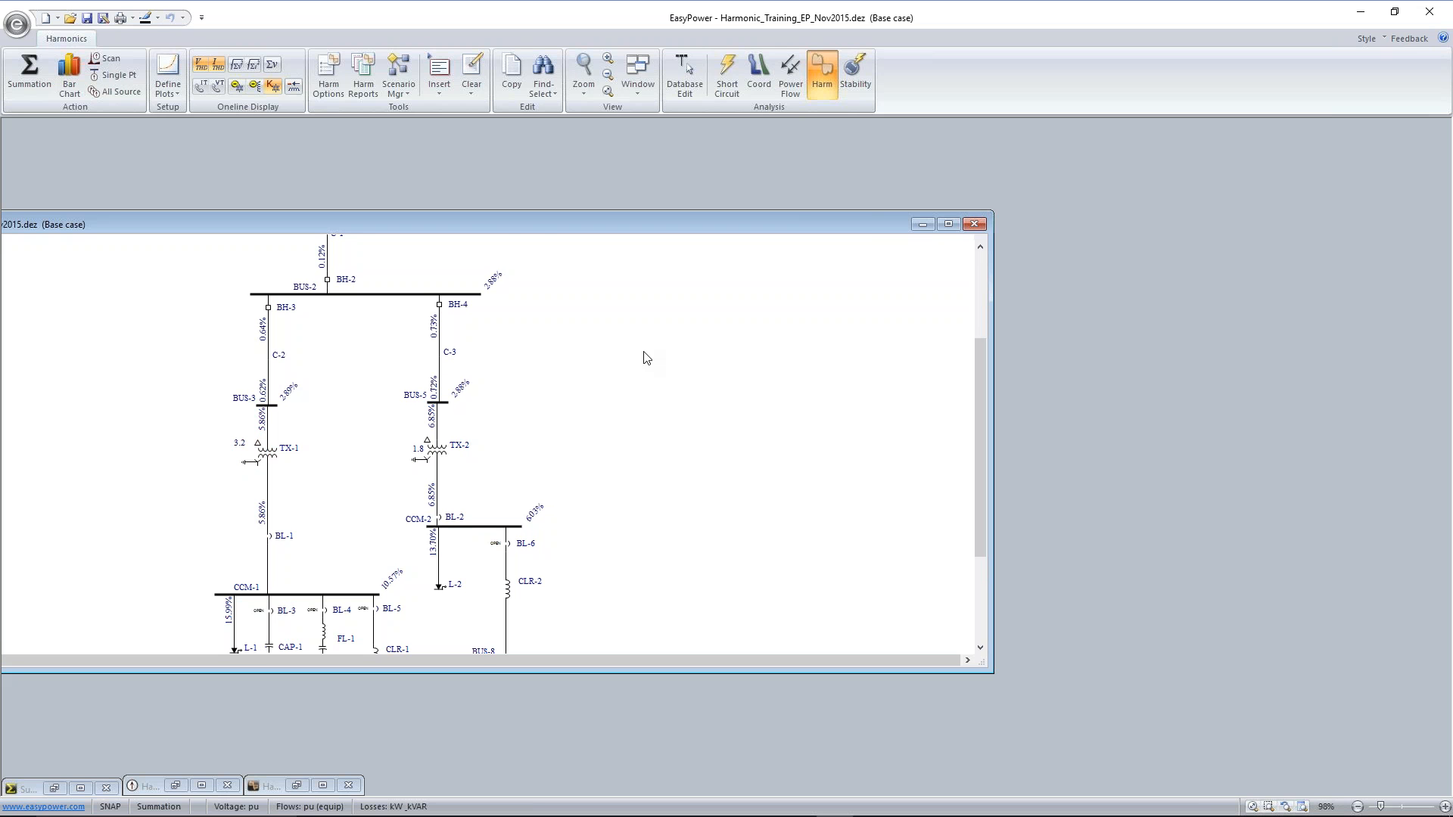
# Enlarge the one-line window to show the capacitor branches, and examine the harmonic voltage bar chart of bus CCM-1
pyautogui.moveTo(853, 227); pyautogui.dragTo(983, 136)
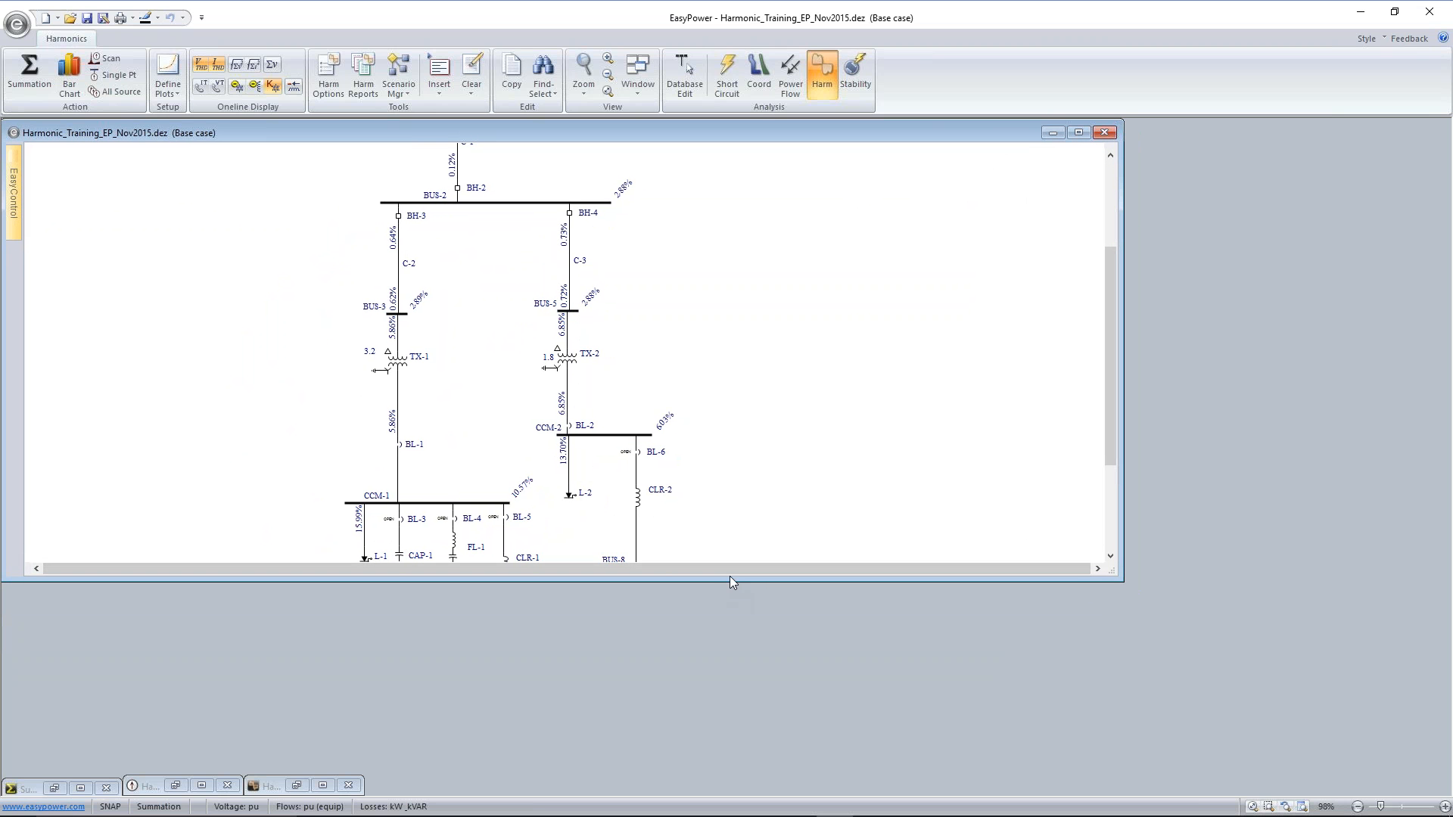
pyautogui.moveTo(729, 580); pyautogui.dragTo(718, 720)
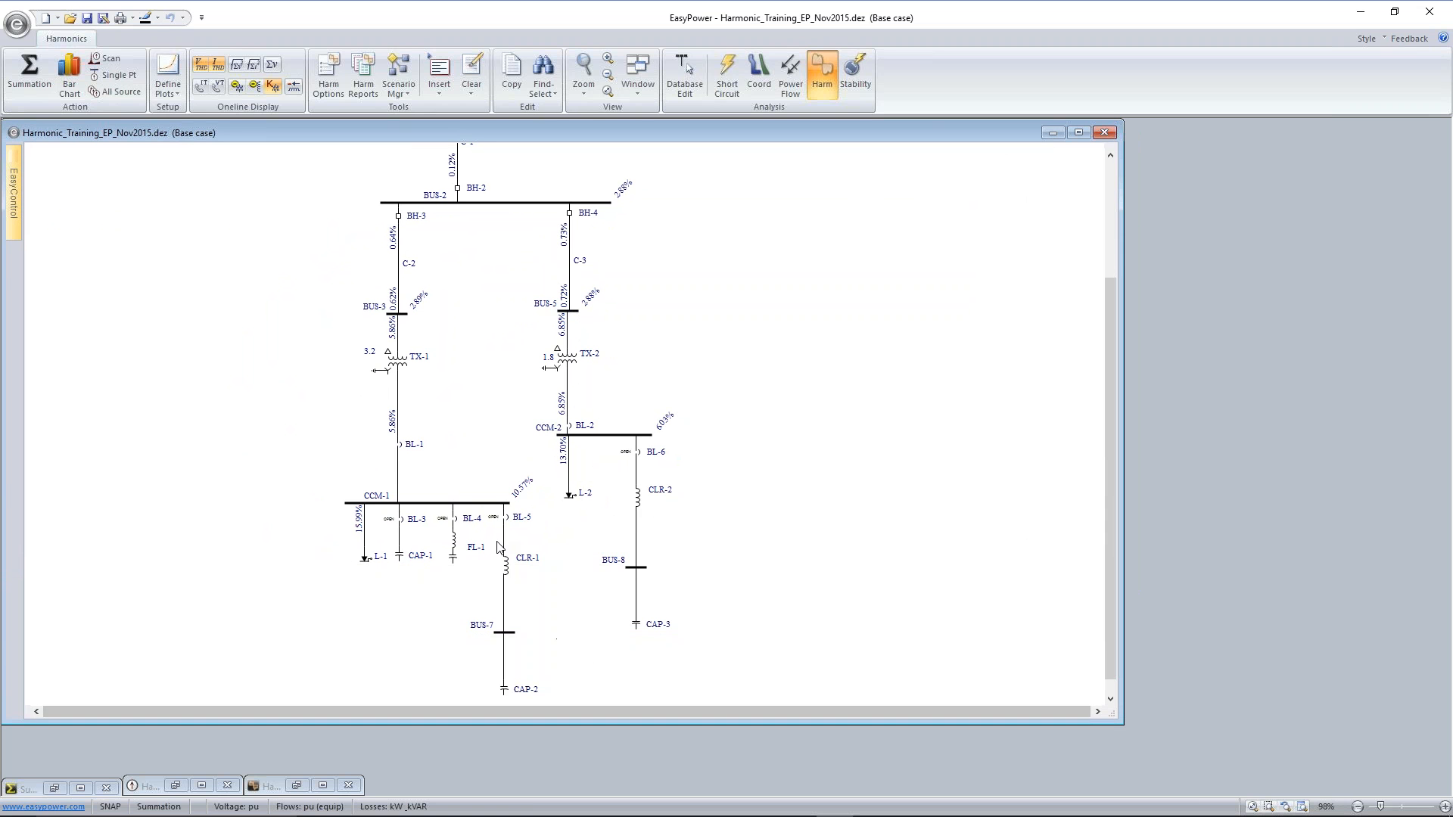
pyautogui.click(431, 504)
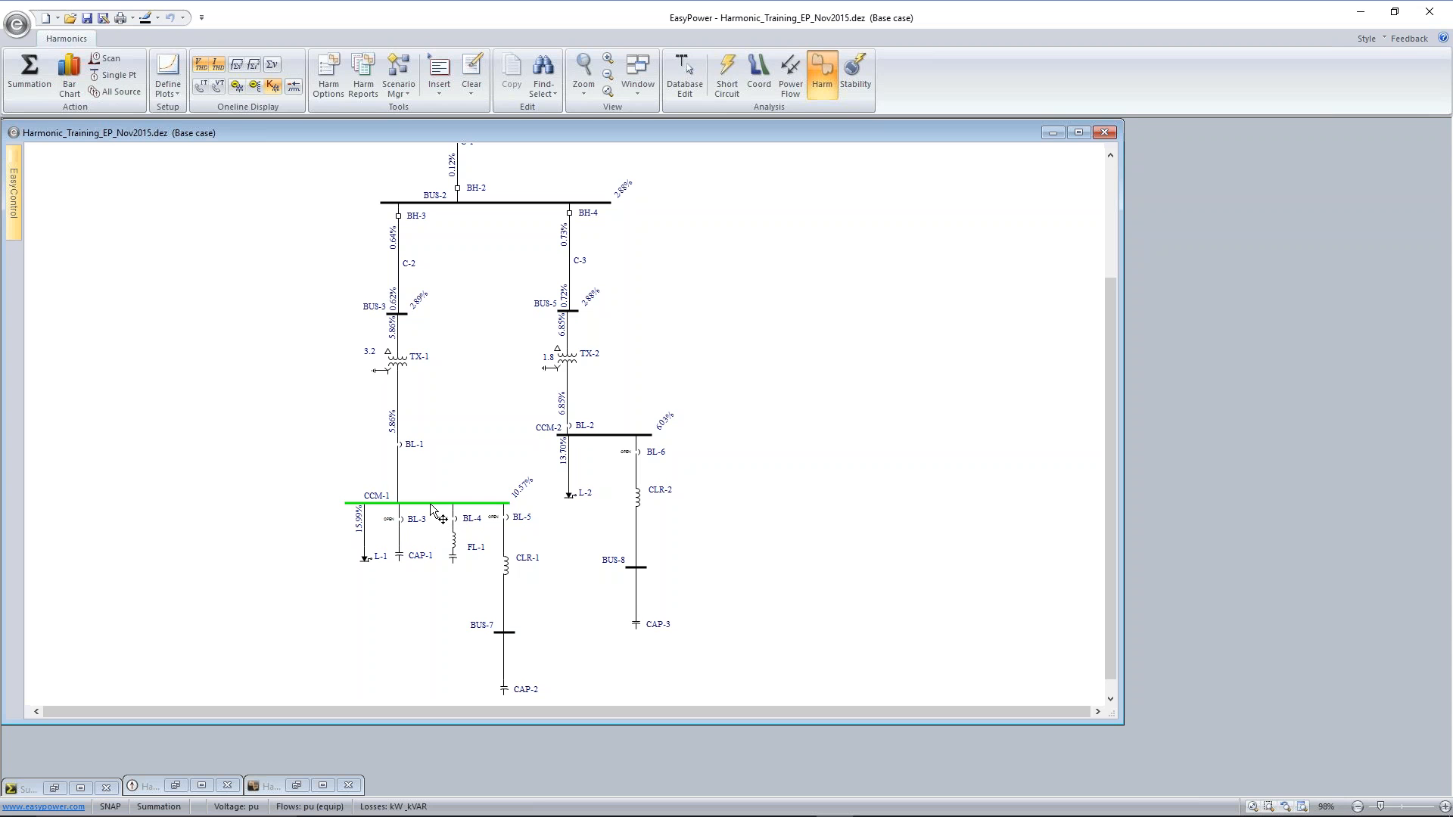
pyautogui.click(73, 79)
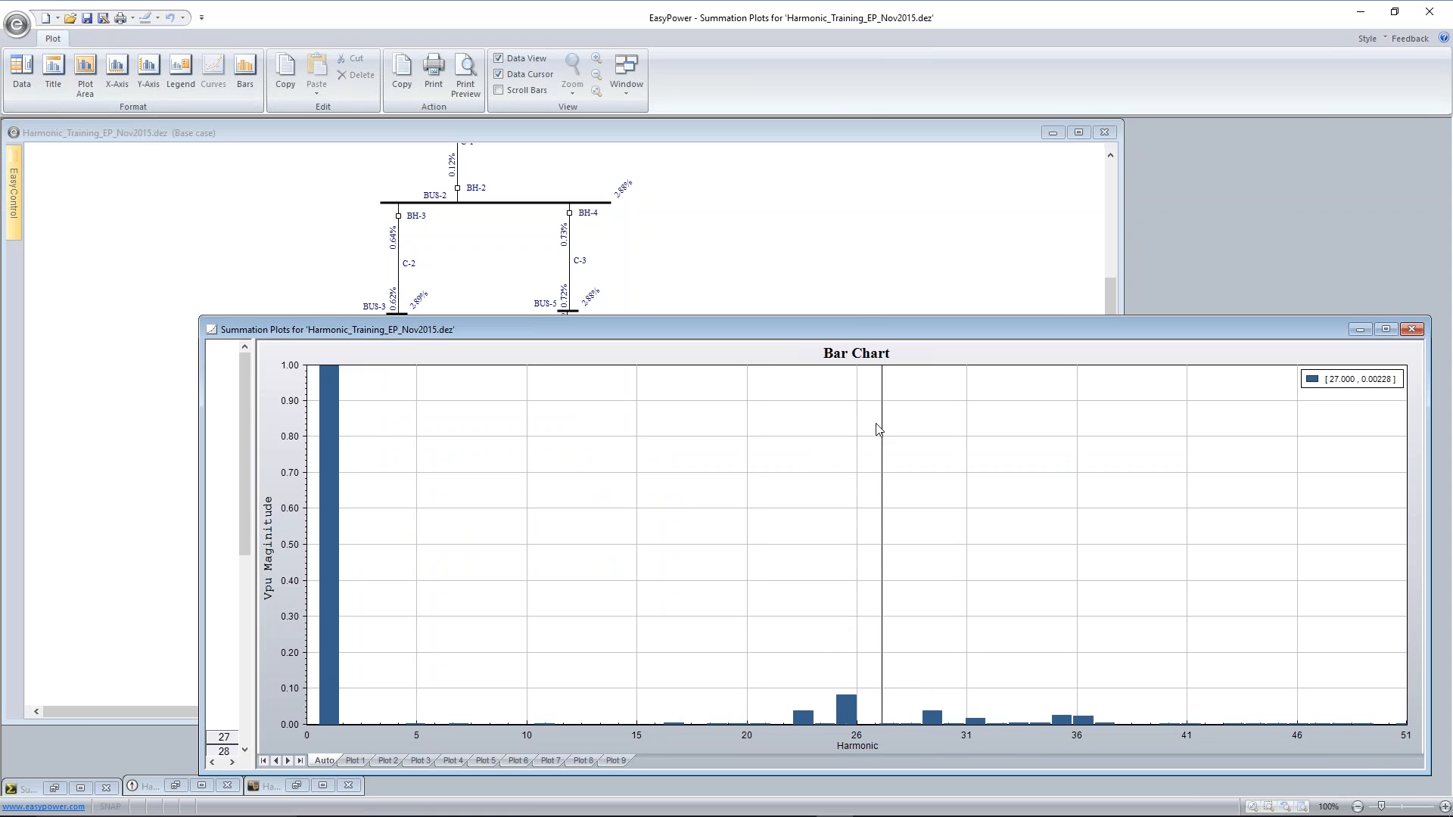
pyautogui.moveTo(855, 330); pyautogui.dragTo(686, 201)
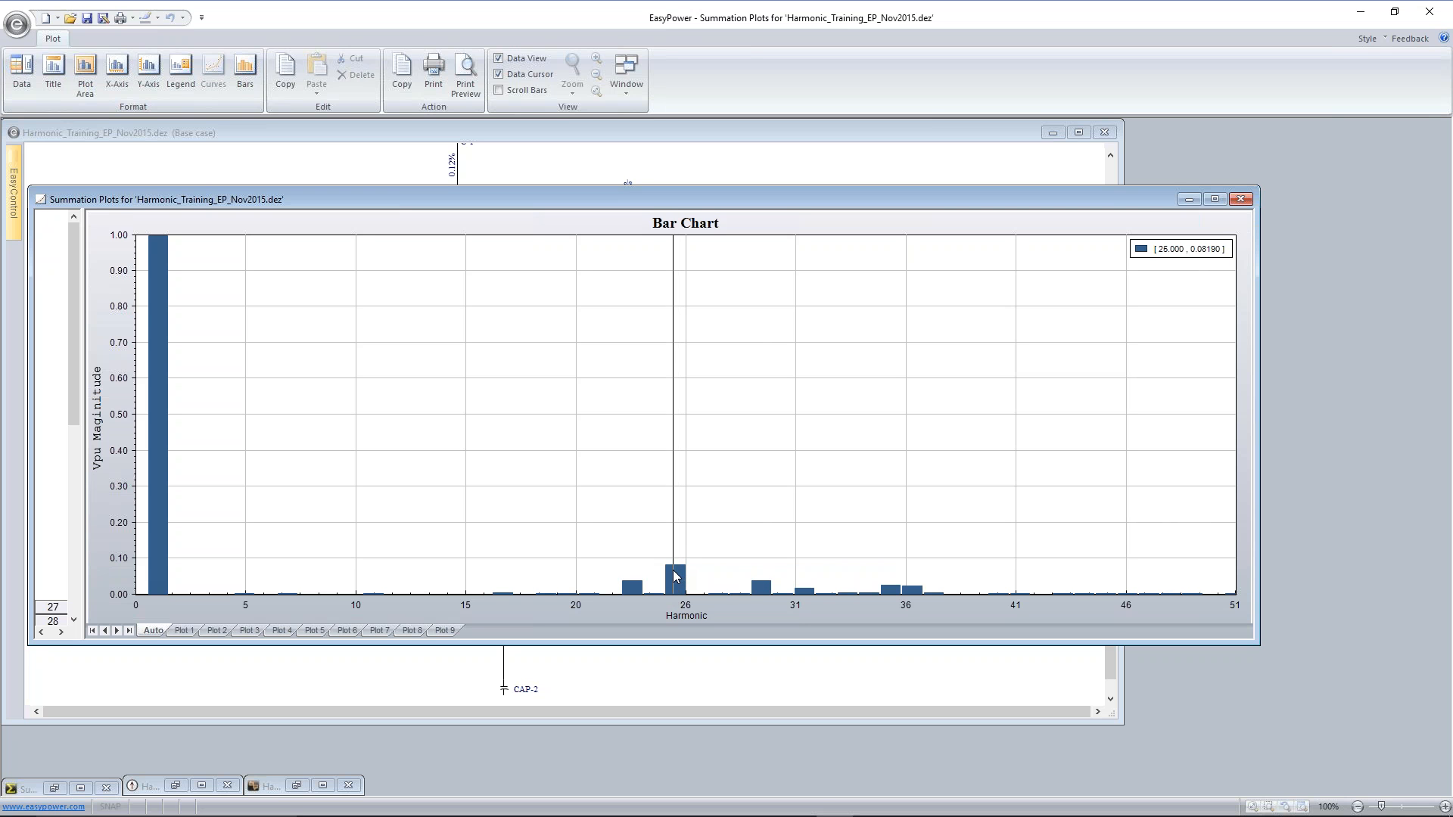
pyautogui.click(1234, 200)
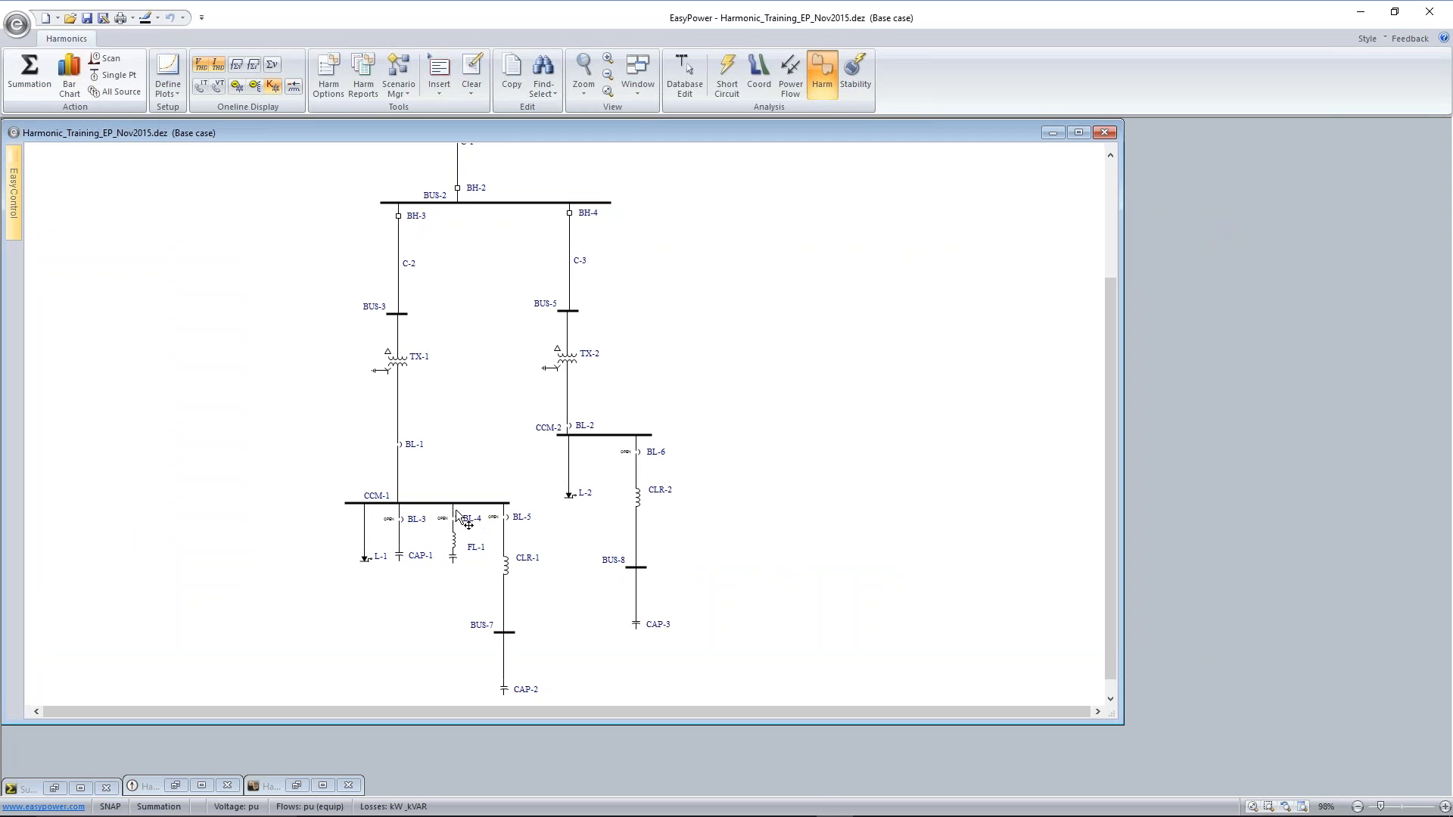
# Run a frequency scan on bus CCM-1, examine the impedance curve around its resonance peak, and close the plot
pyautogui.click(434, 501)
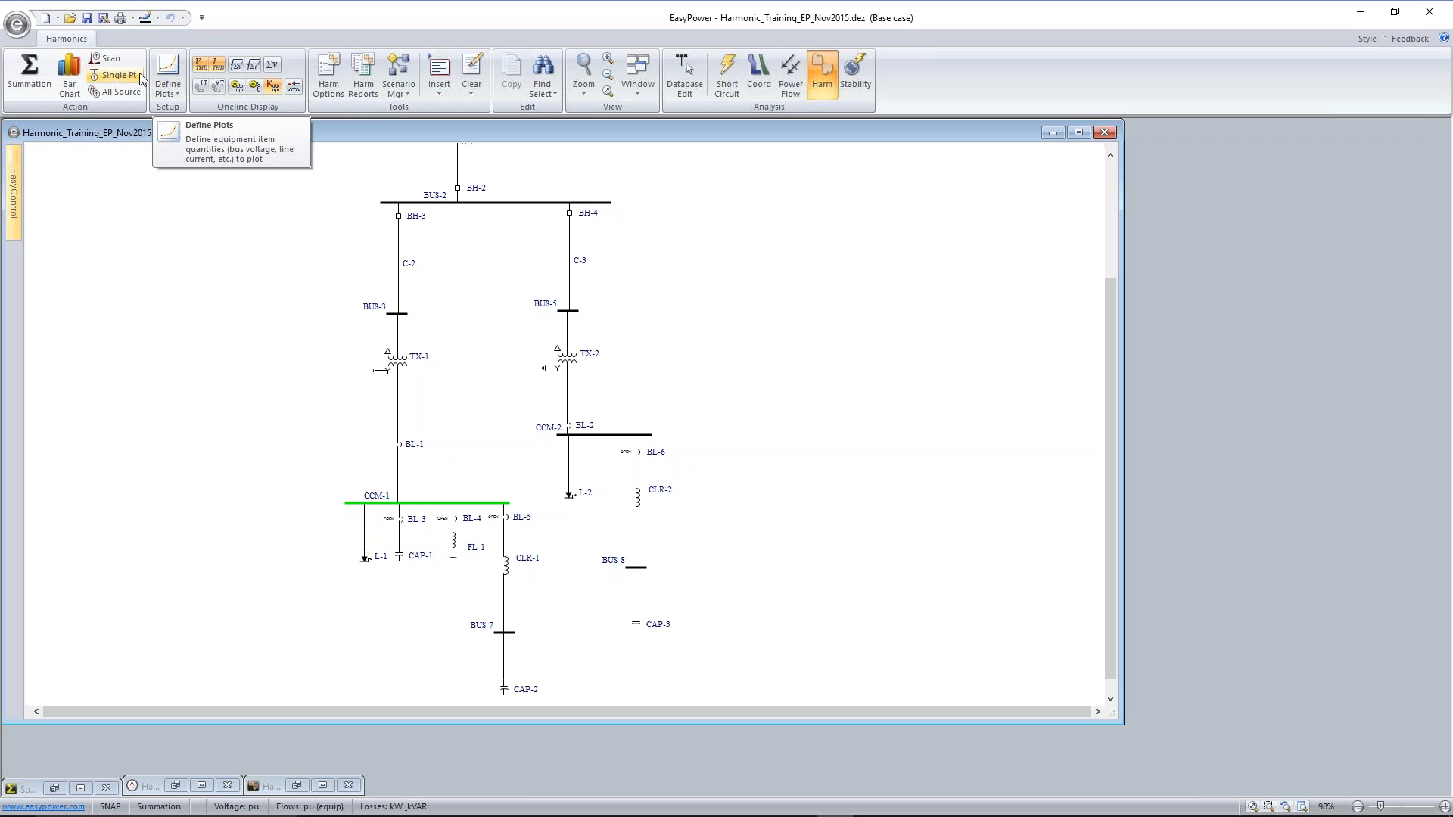
pyautogui.click(119, 56)
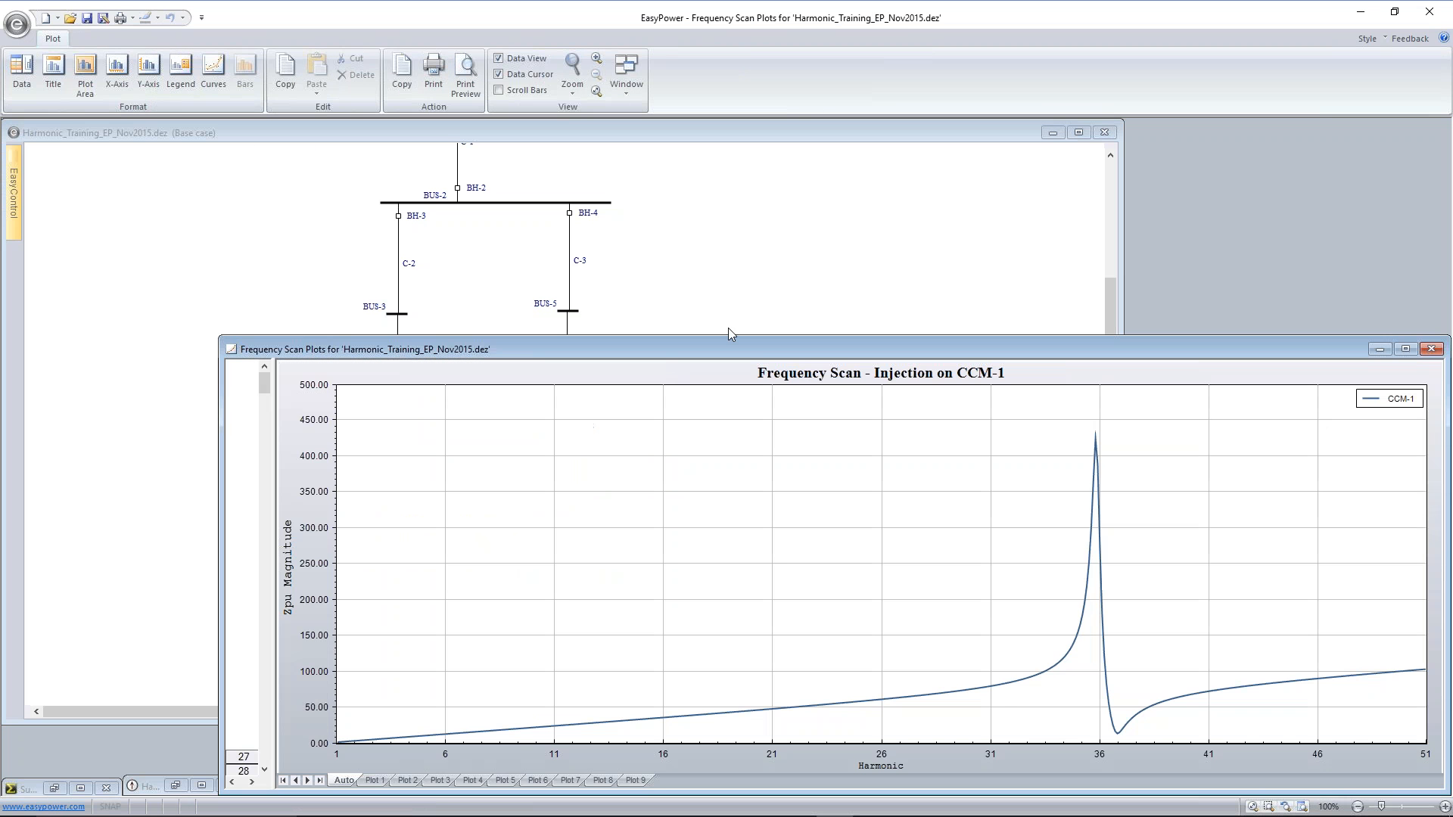
pyautogui.moveTo(761, 352); pyautogui.dragTo(569, 588)
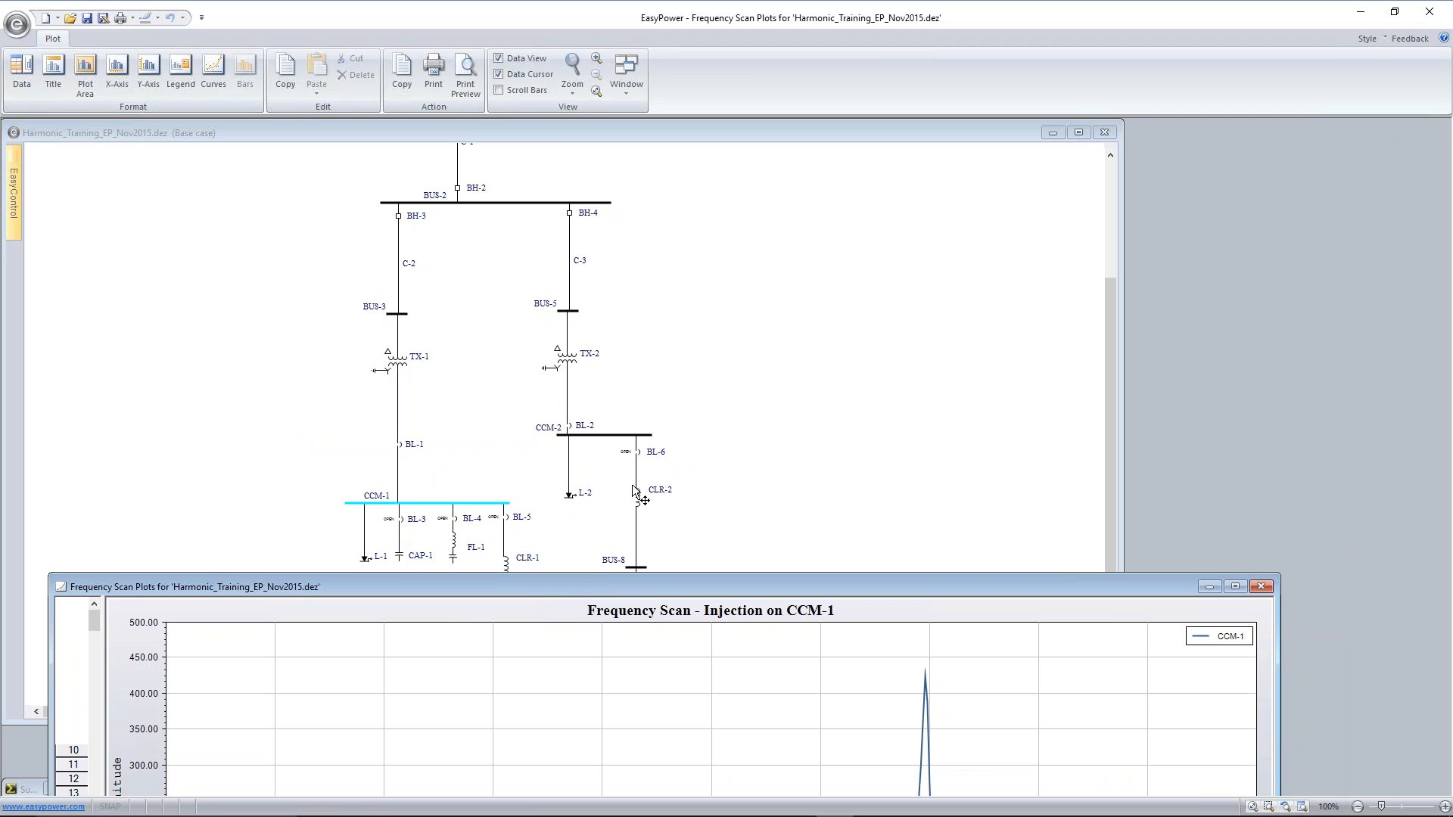
pyautogui.moveTo(595, 584); pyautogui.dragTo(575, 180)
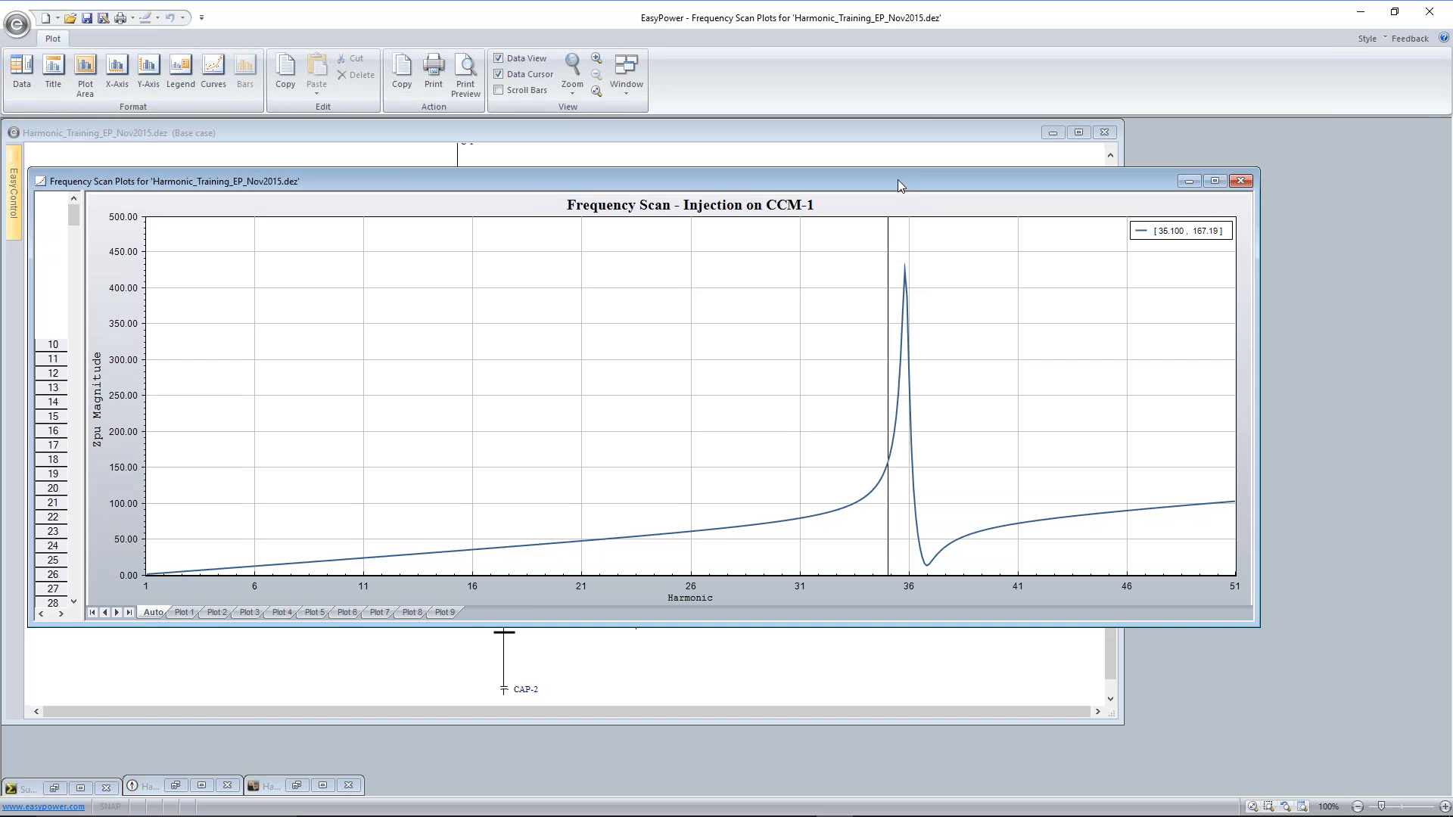
pyautogui.moveTo(899, 187); pyautogui.dragTo(899, 355)
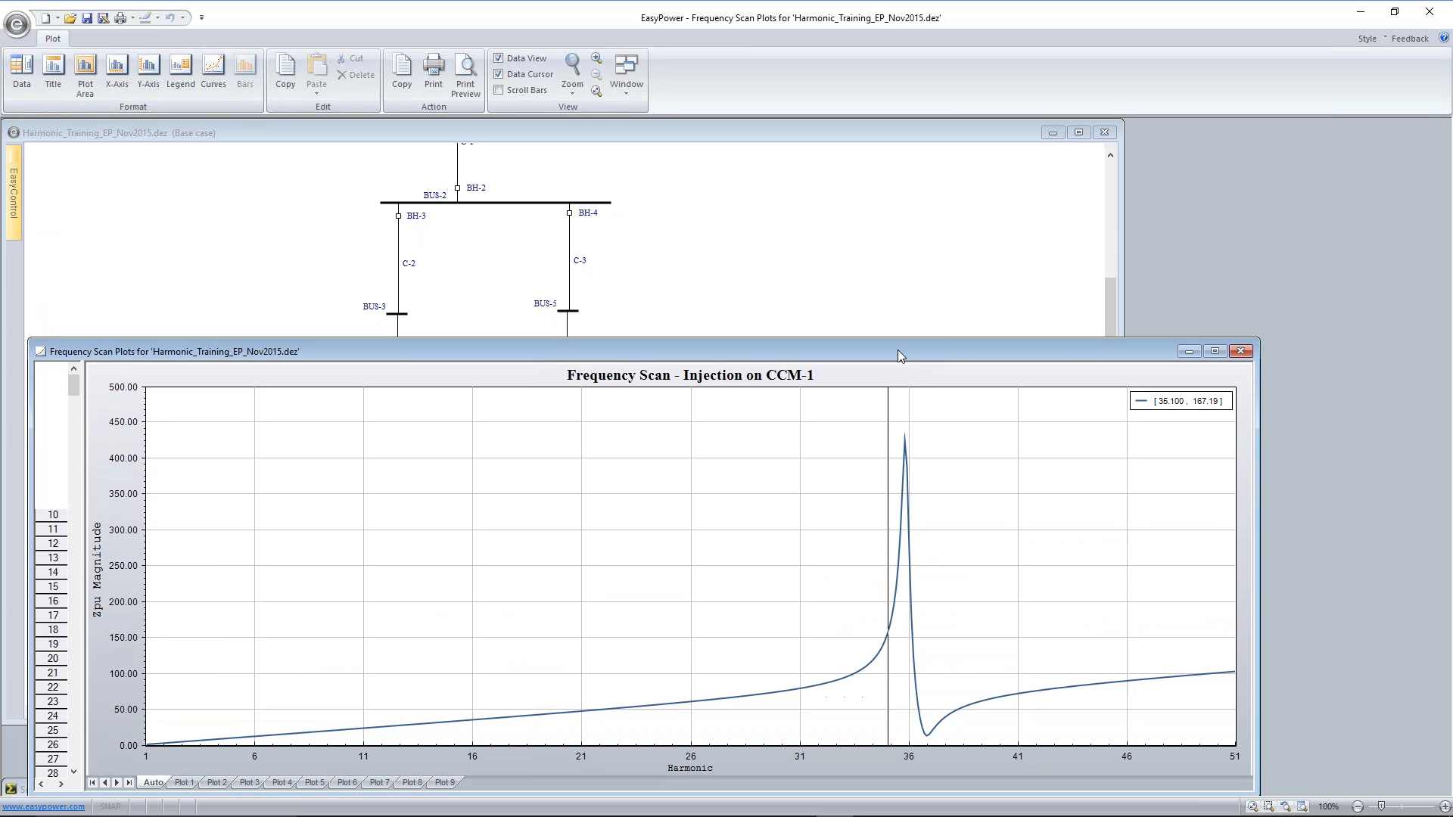
pyautogui.click(1239, 353)
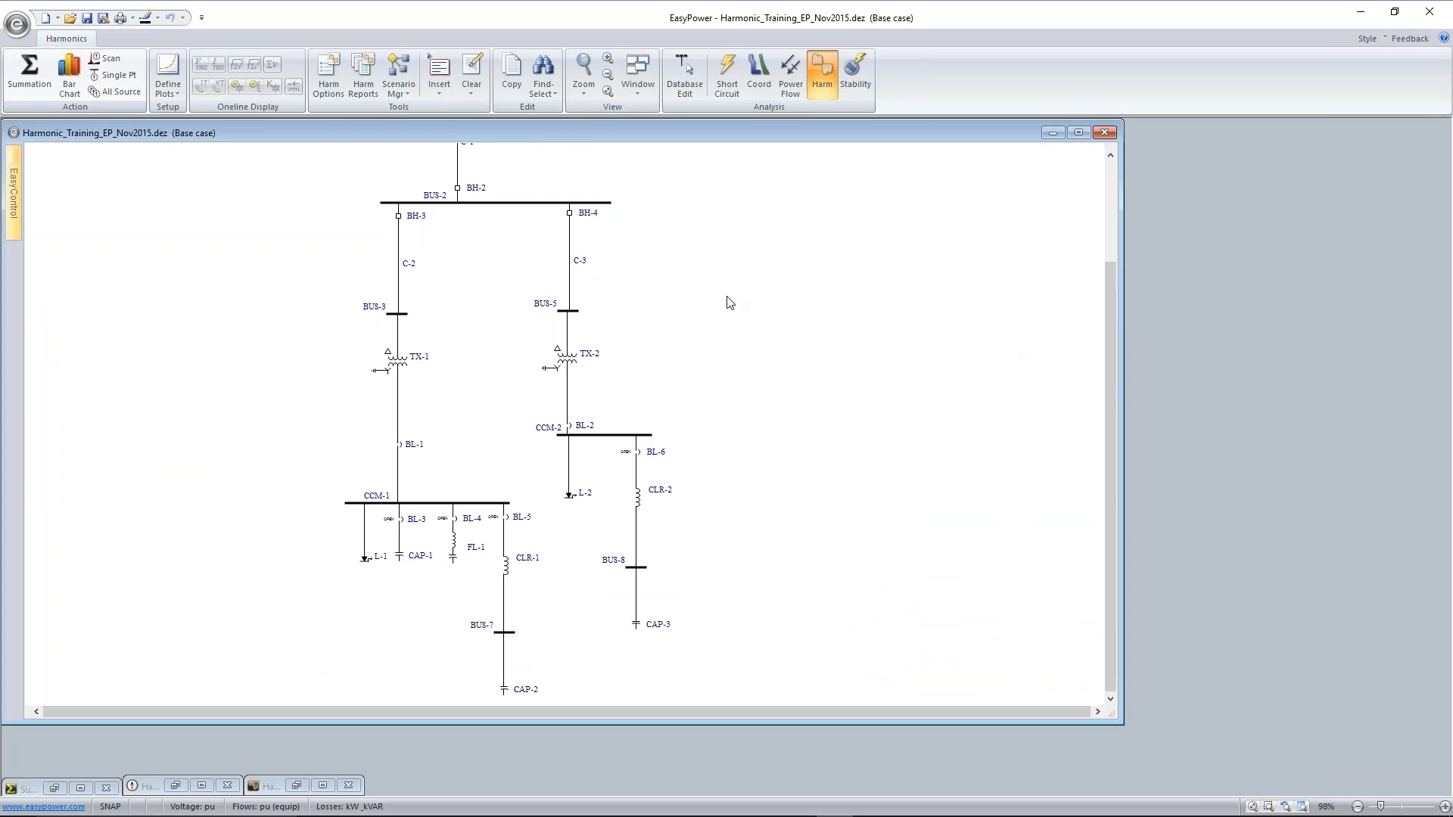
# Return to database editing and save all temporary changes to the database
pyautogui.scroll(4, 770, 241)
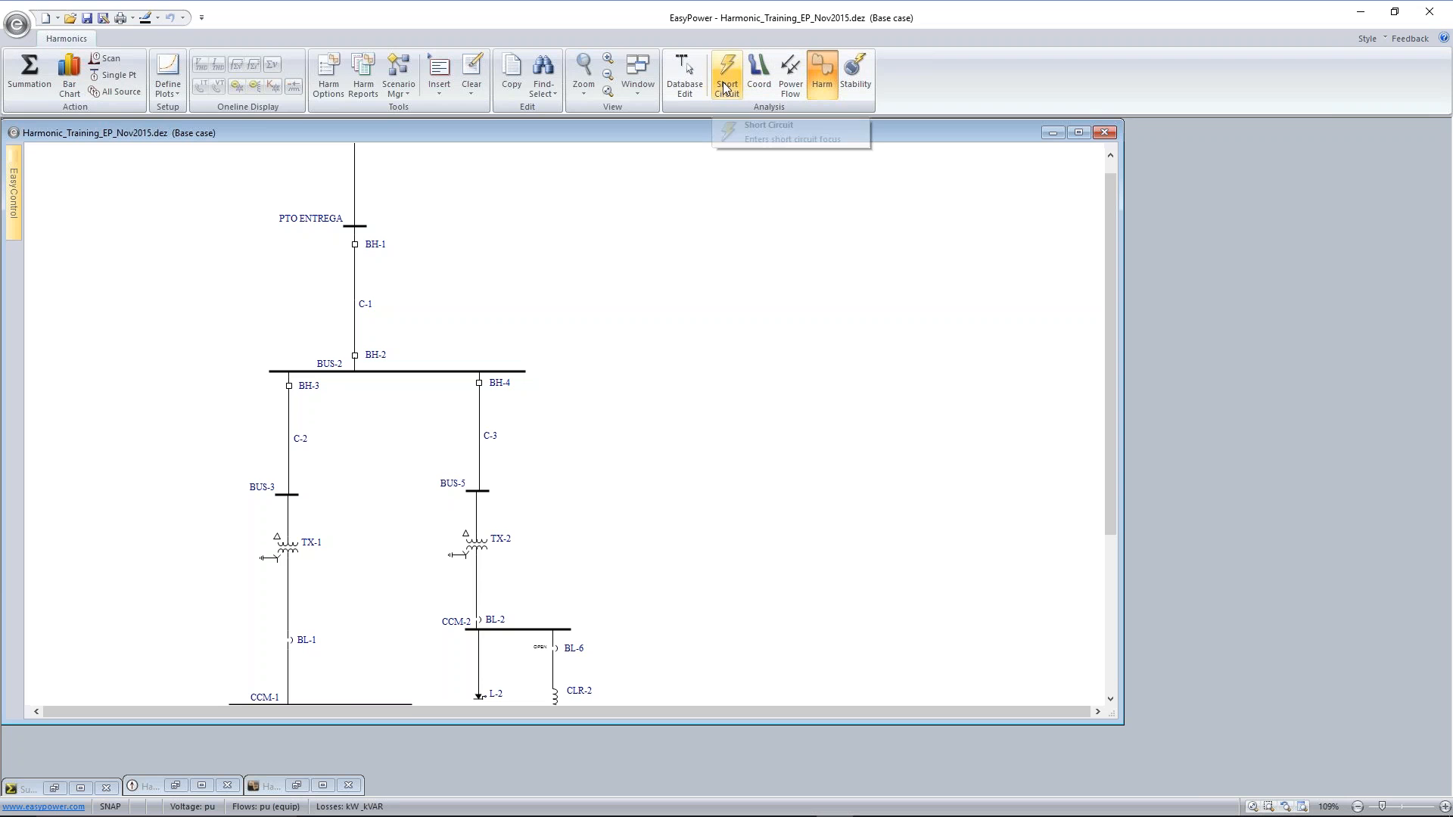
pyautogui.click(688, 87)
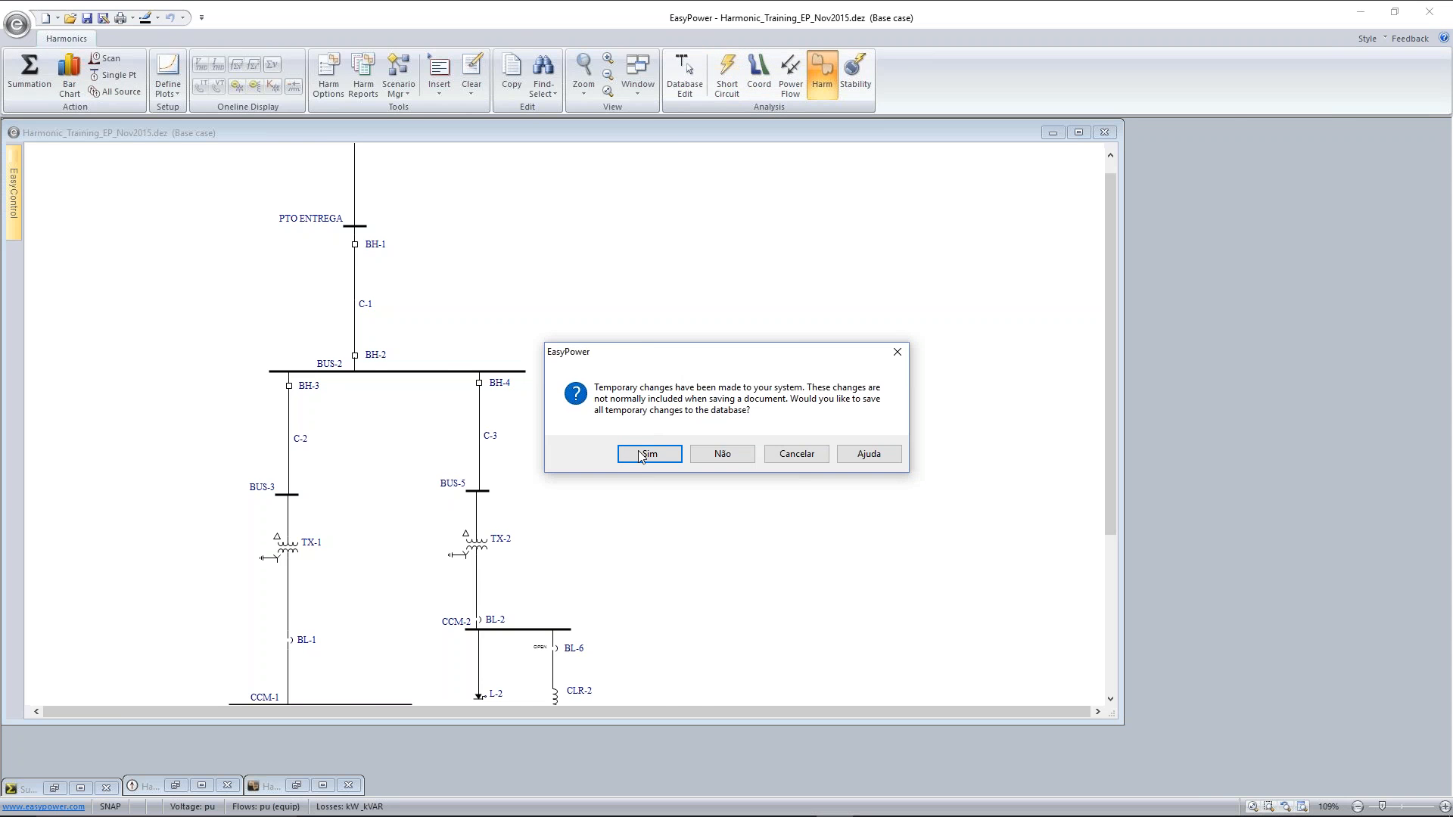
pyautogui.click(637, 457)
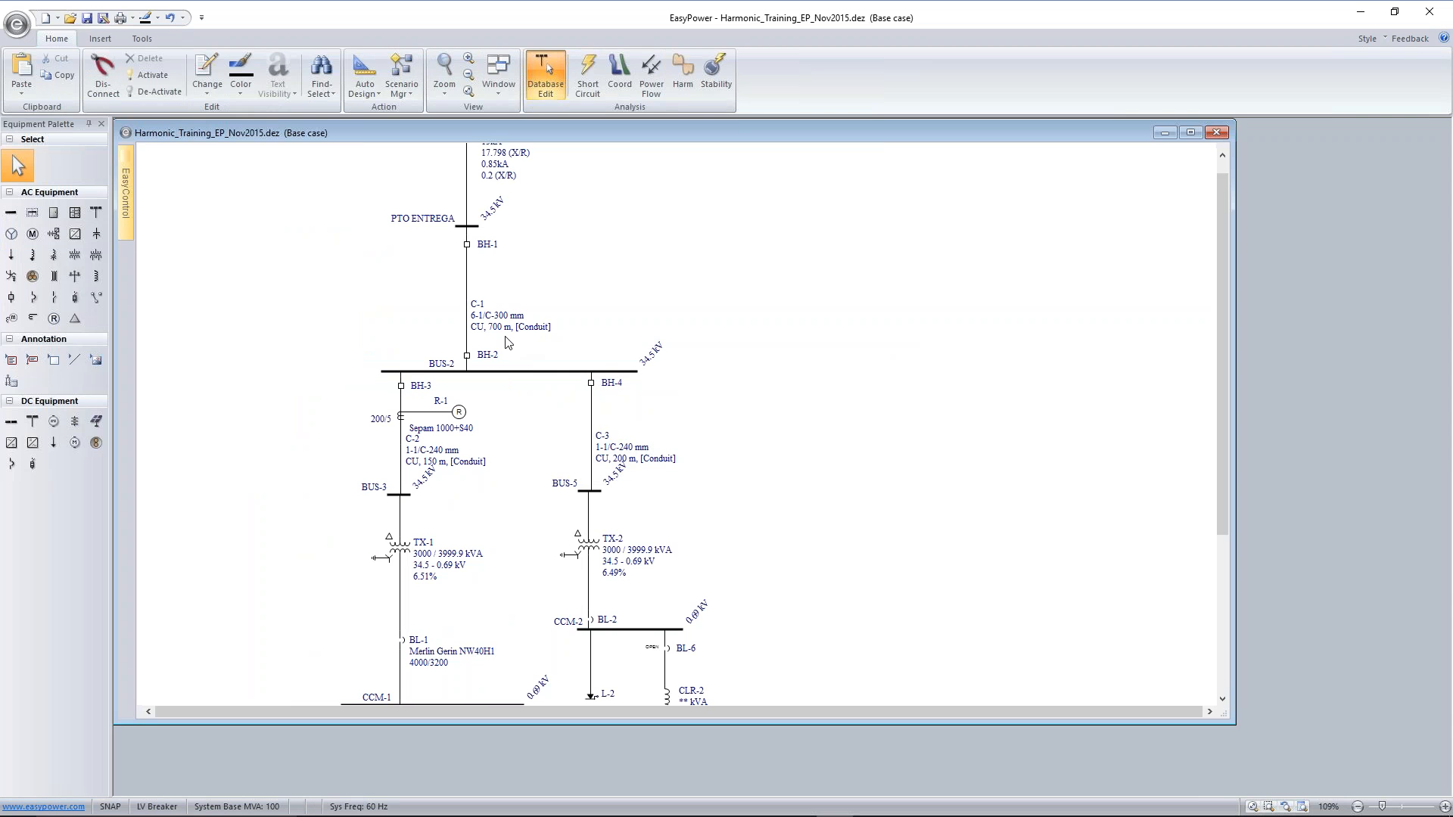
# Save the database and set the length of cable C-1 to 100 m
pyautogui.hotkey('ctrl', 's')
pyautogui.doubleClick(467, 303)
pyautogui.doubleClick(479, 310)
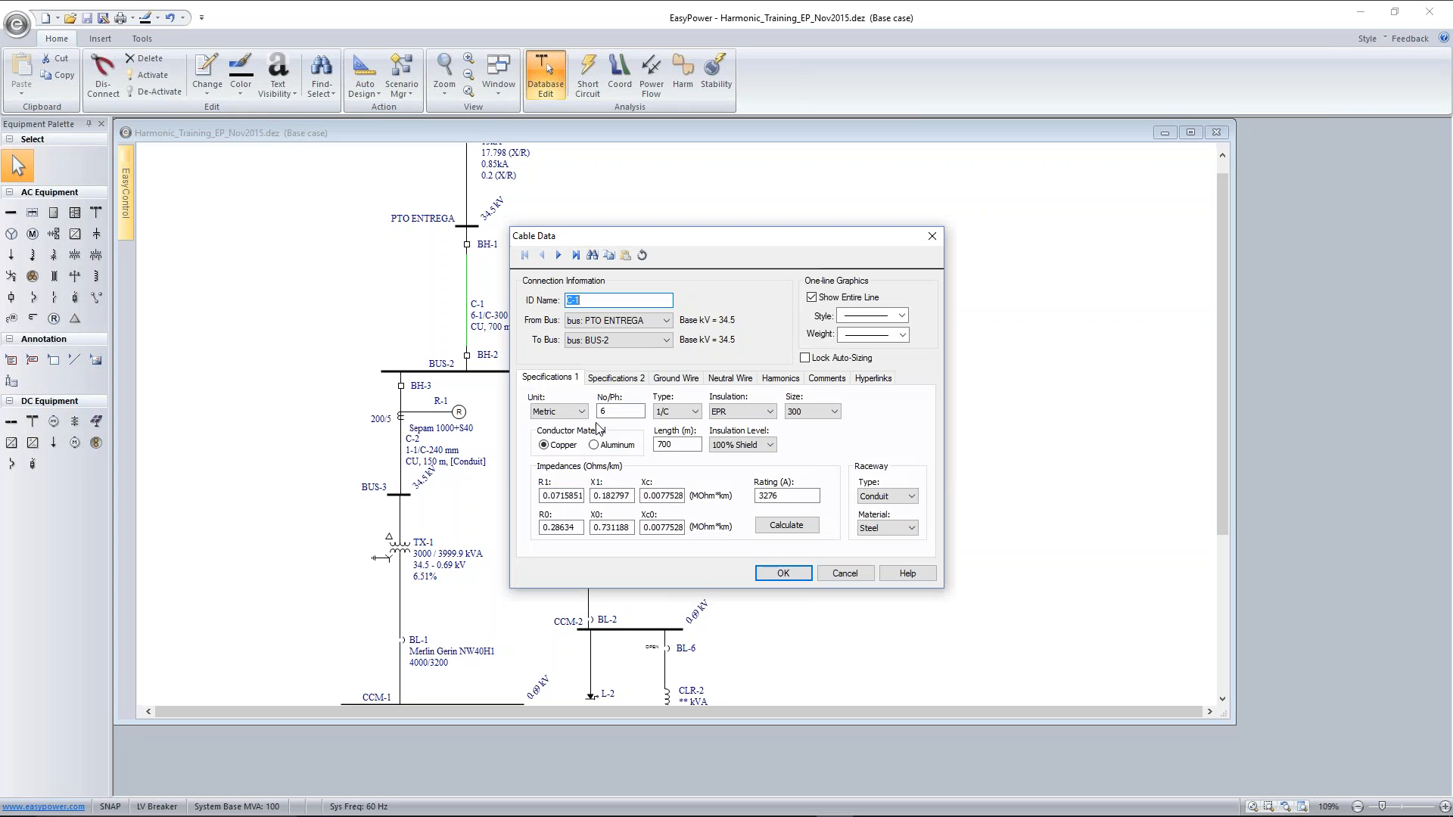
pyautogui.click(659, 446)
pyautogui.write('1')
pyautogui.click(783, 573)
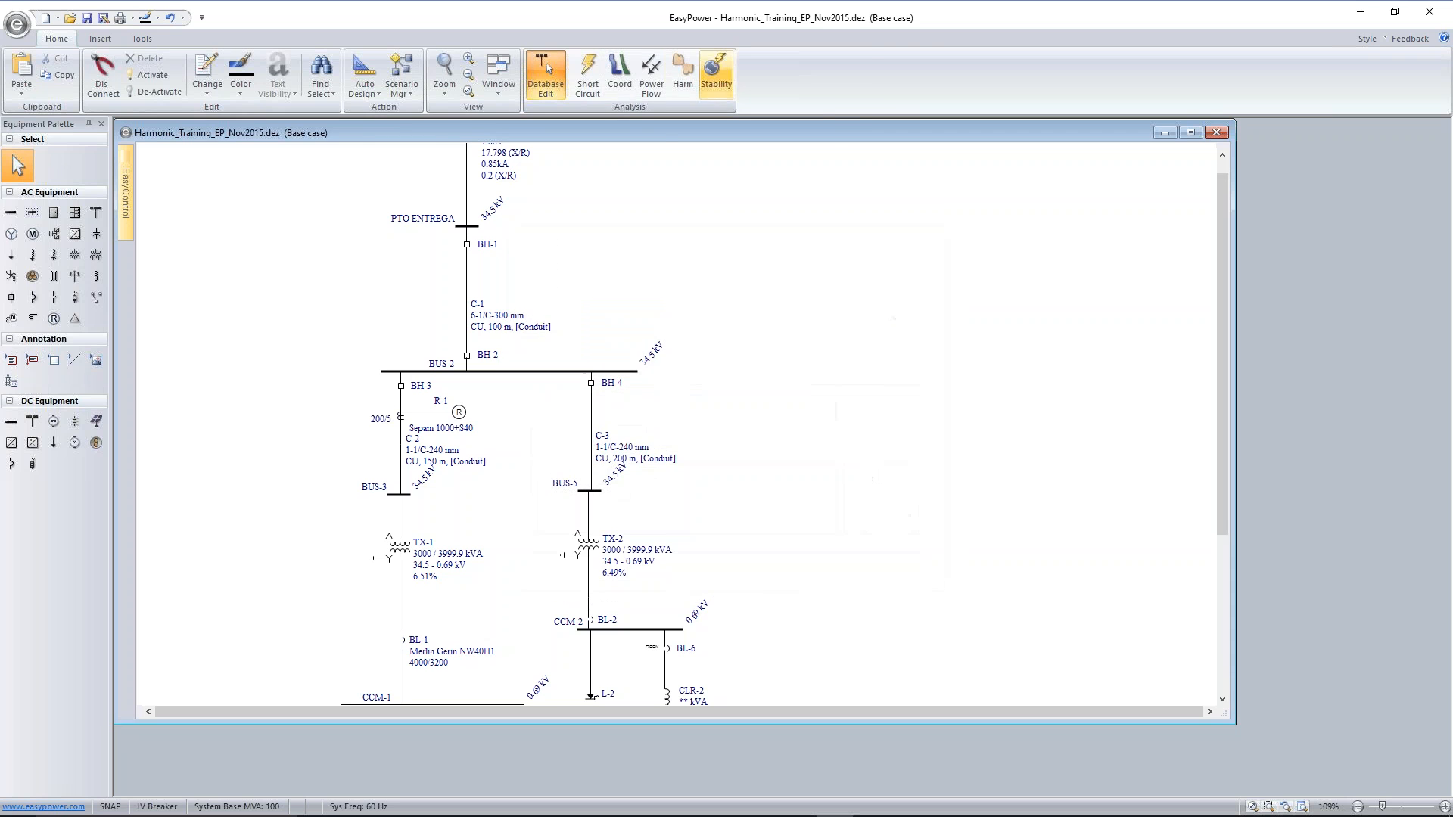
# Switch to harmonic analysis and run the summation to show the distortion values across the one-line
pyautogui.click(682, 76)
pyautogui.click(708, 125)
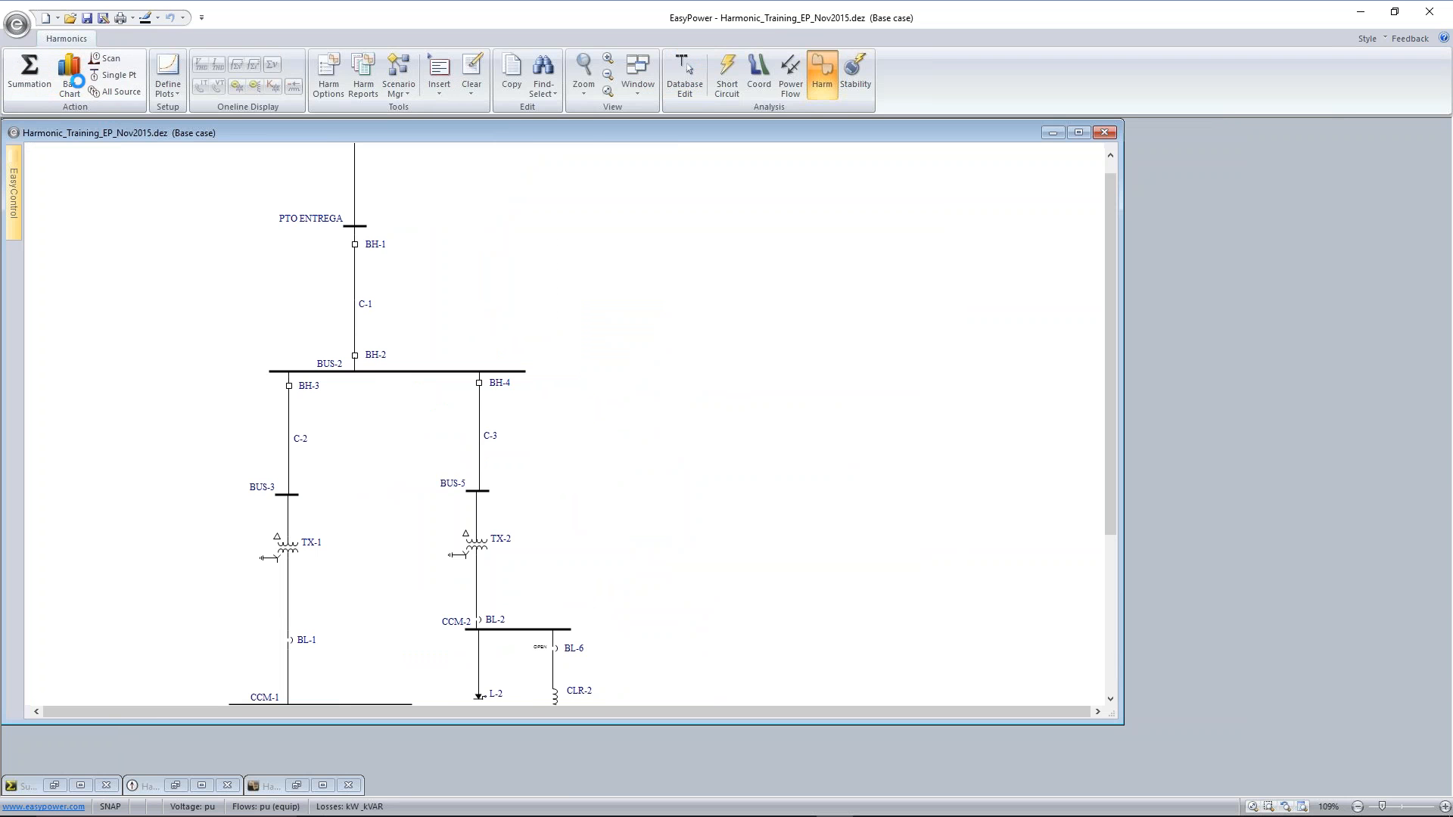
pyautogui.scroll(-3, 621, 376)
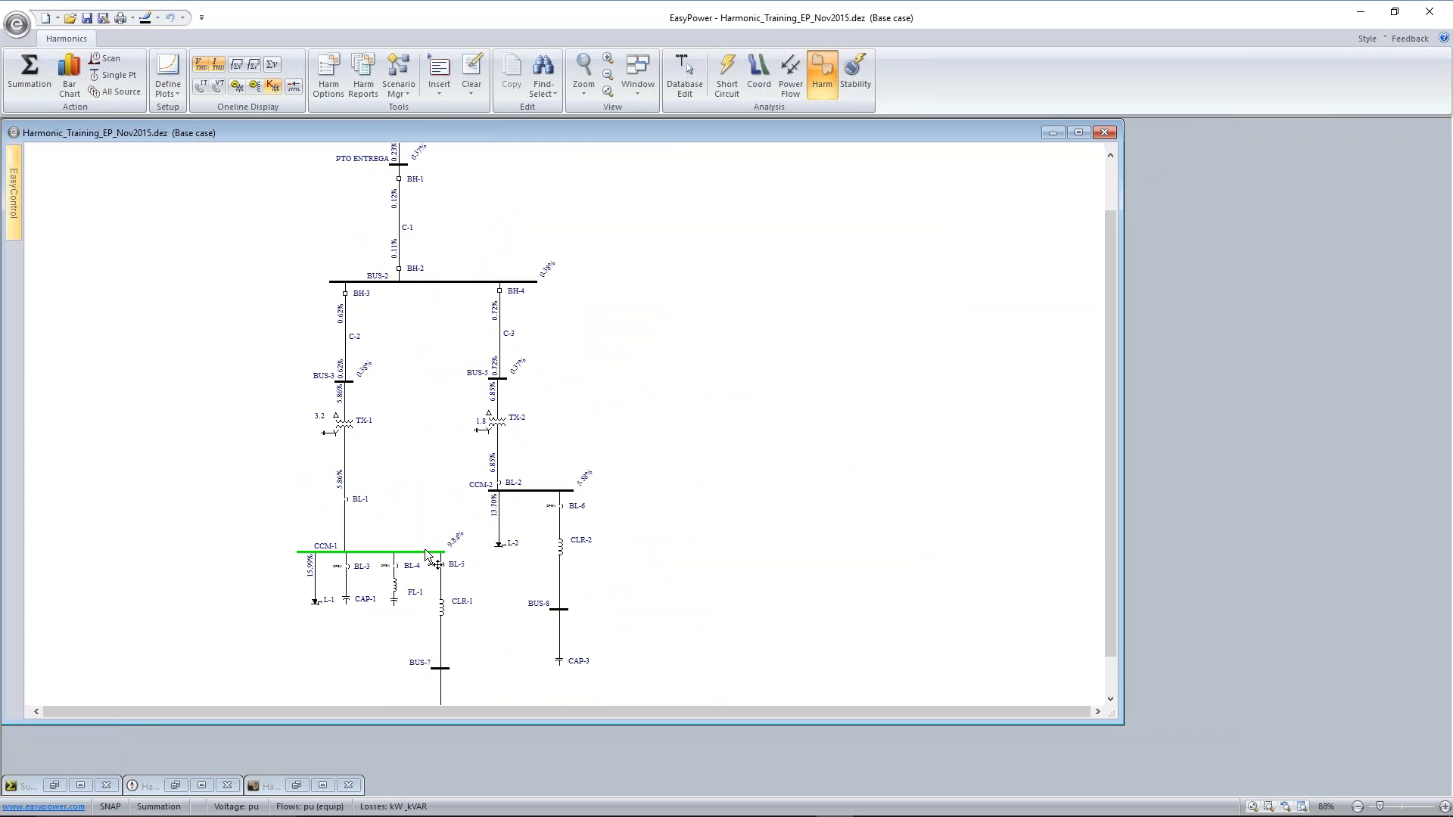
# Run a frequency scan on bus CCM-1 and widen the plot's data table to show the harmonic and impedance columns
pyautogui.click(106, 59)
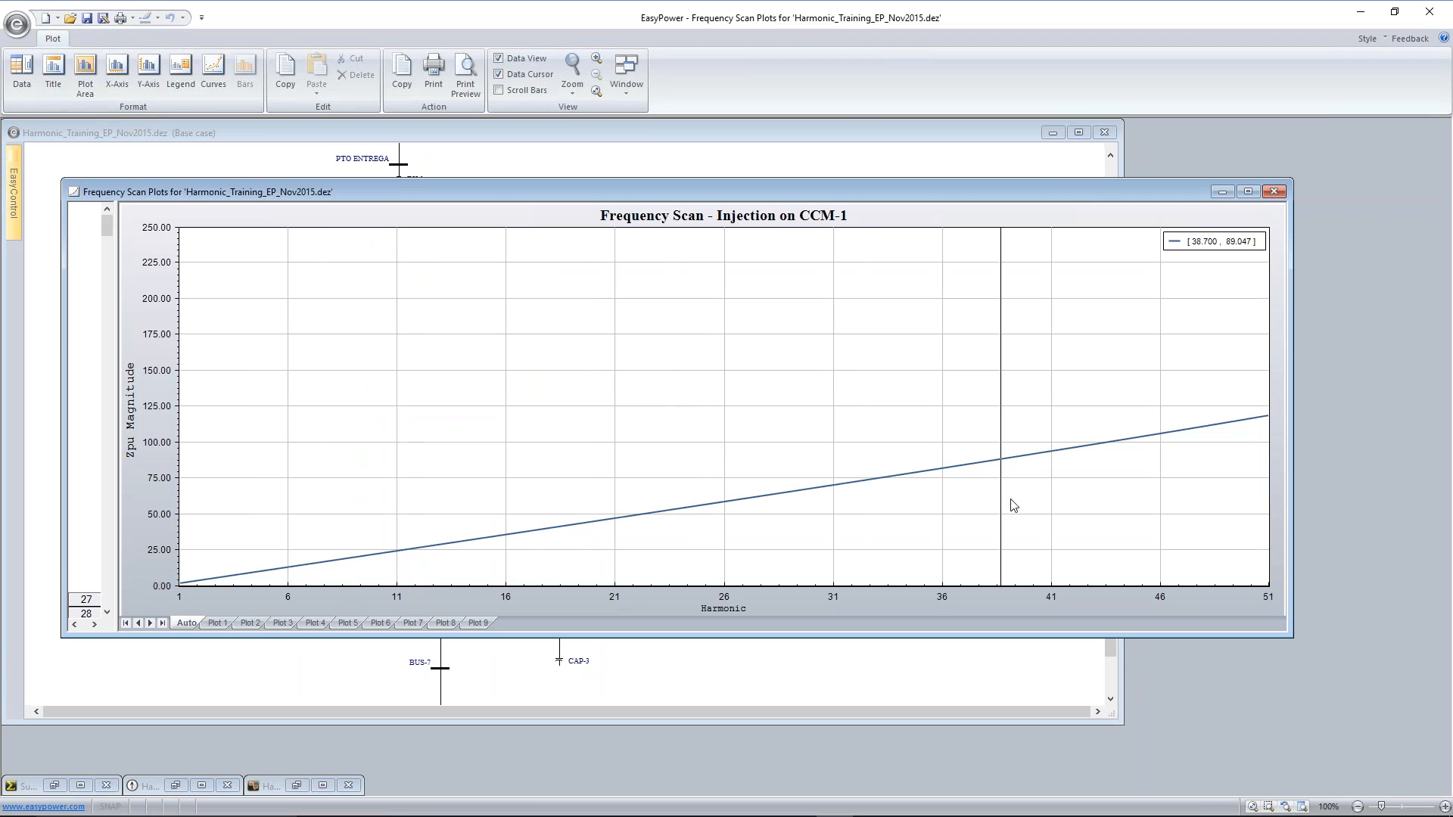
pyautogui.moveTo(1088, 189); pyautogui.dragTo(1056, 139)
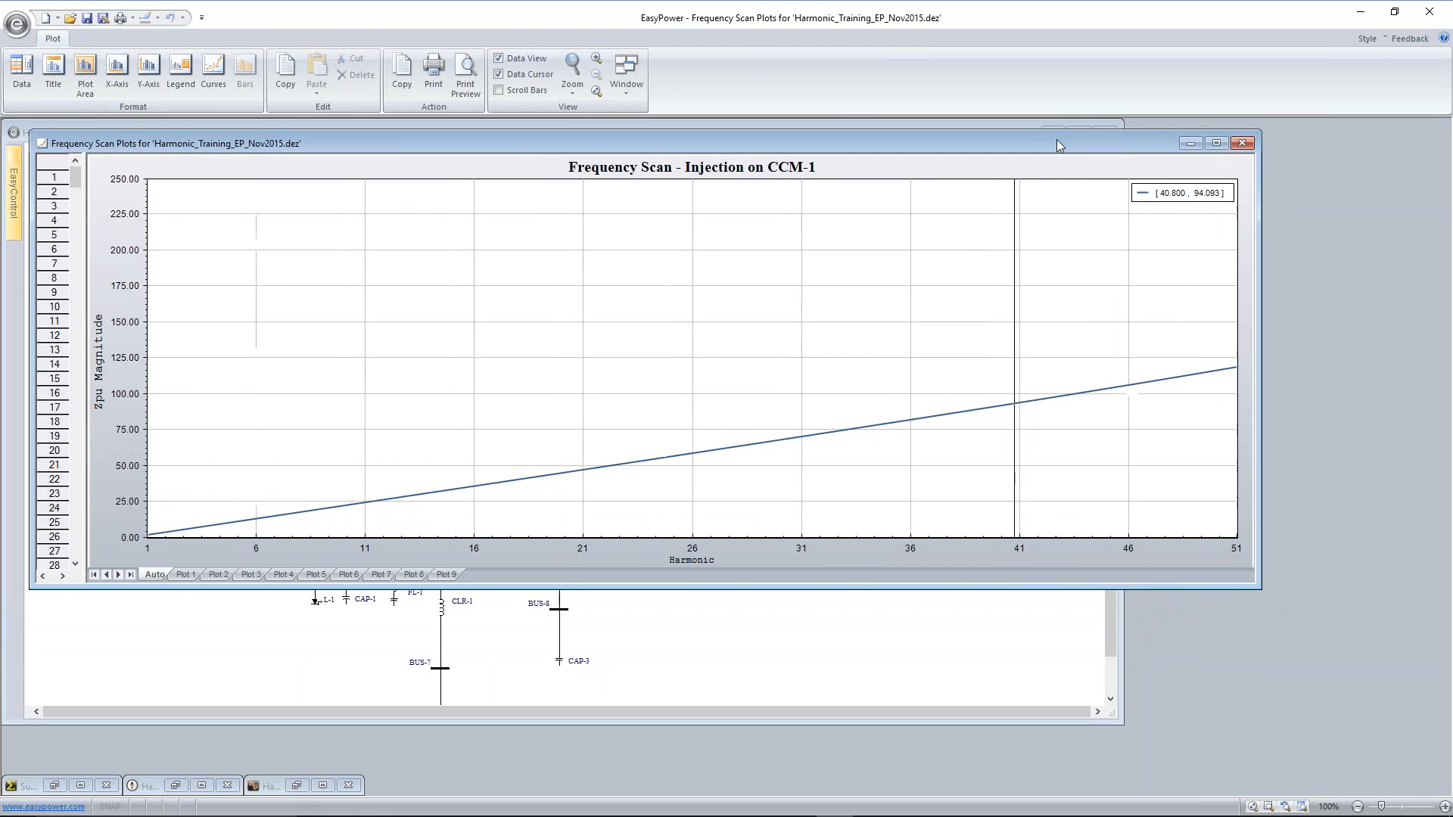
pyautogui.moveTo(89, 379); pyautogui.dragTo(218, 374)
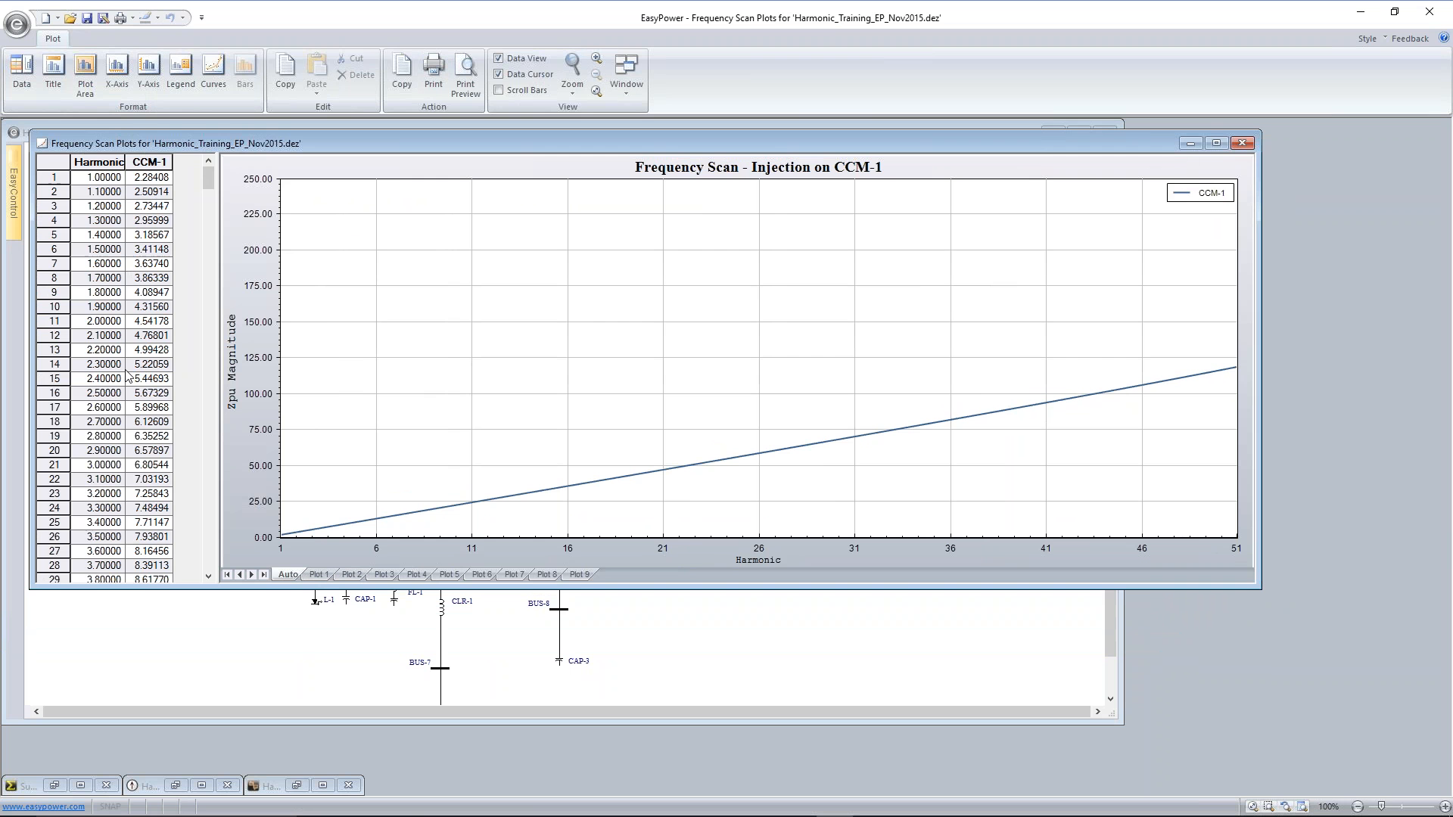
# Examine the tabulated scan impedances of CCM-1 over the full harmonic range, and close the frequency scan plot
pyautogui.scroll(-10, 127, 509)
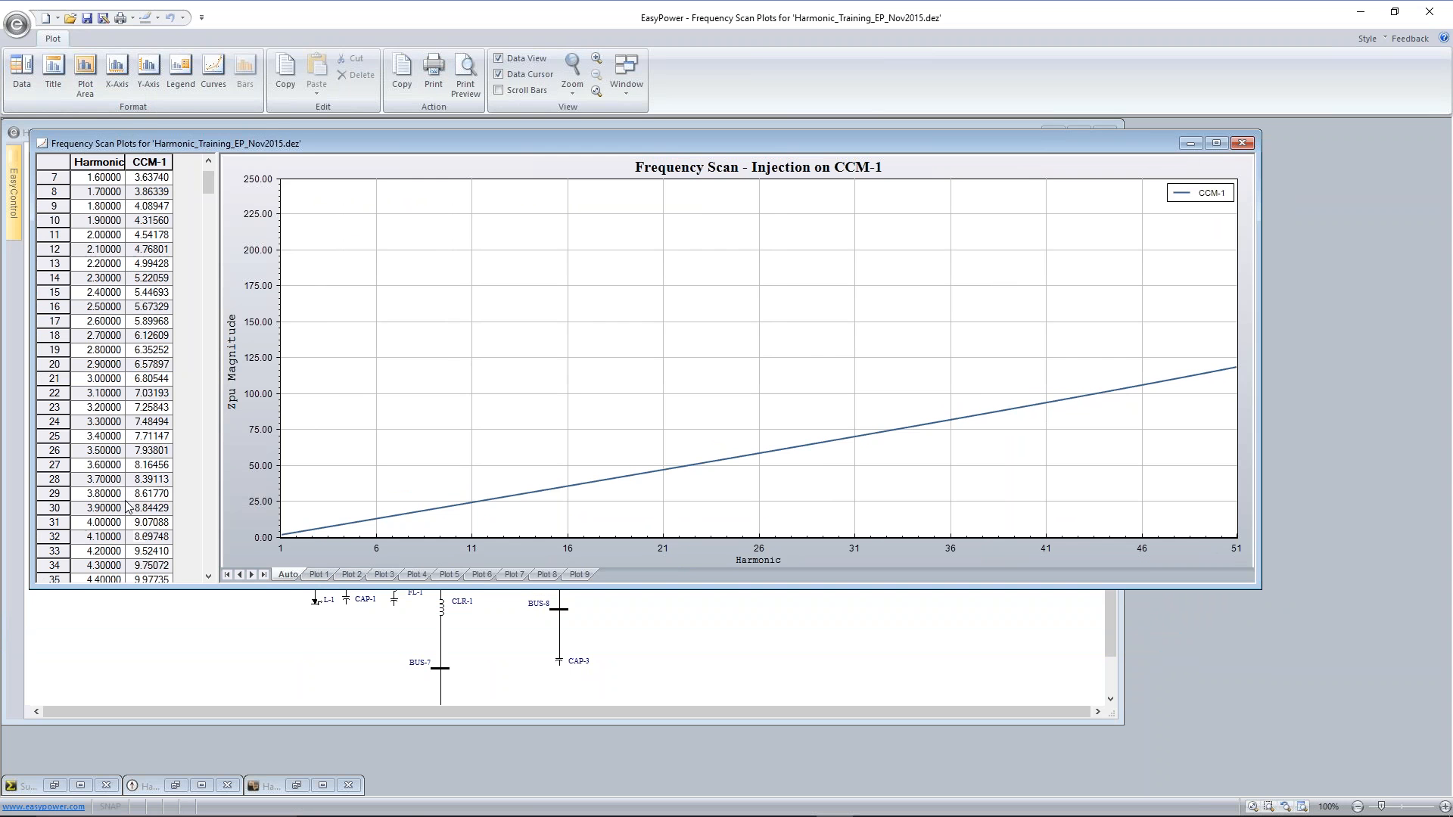
pyautogui.scroll(-17, 127, 509)
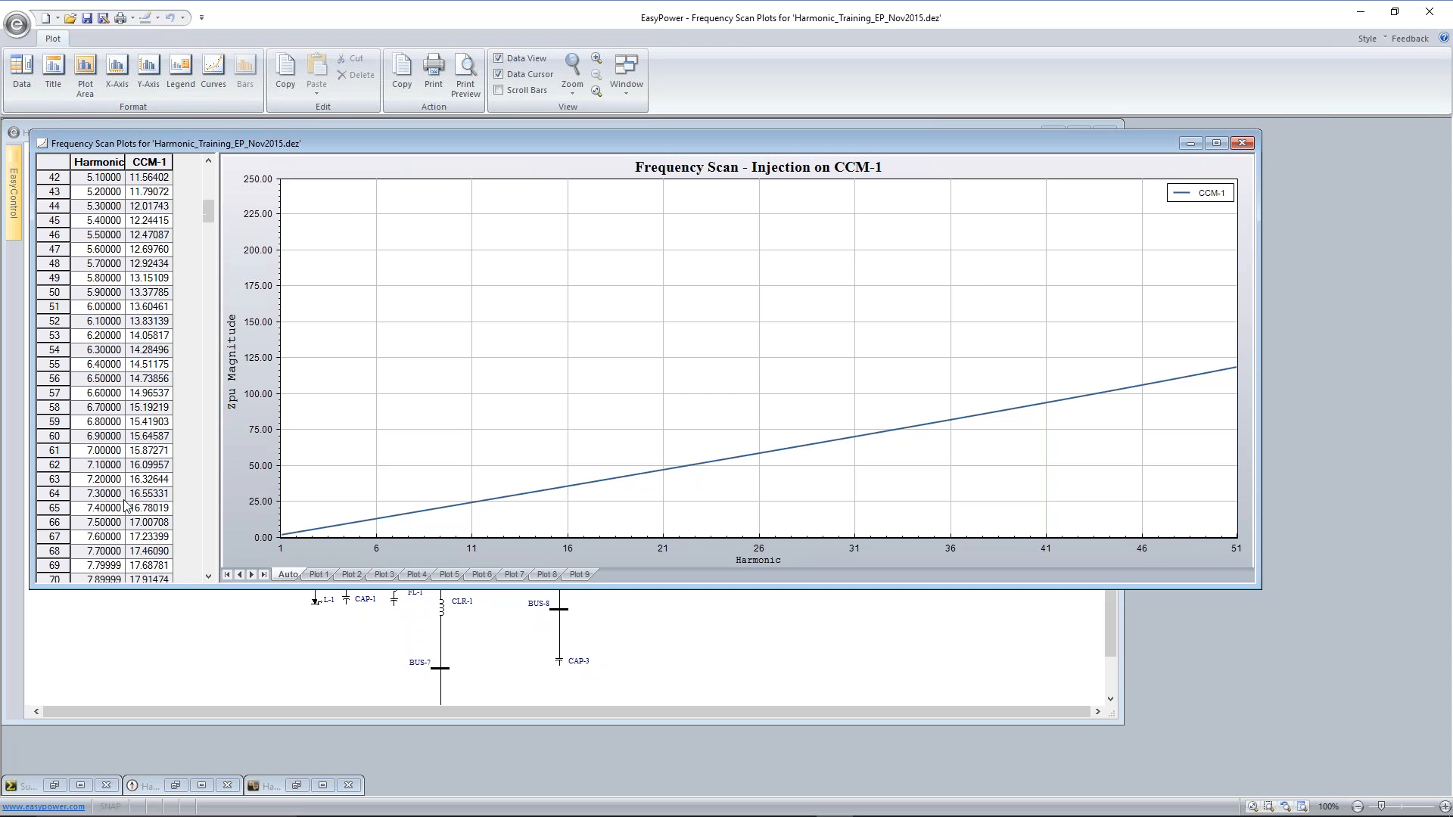
pyautogui.scroll(-18, 127, 509)
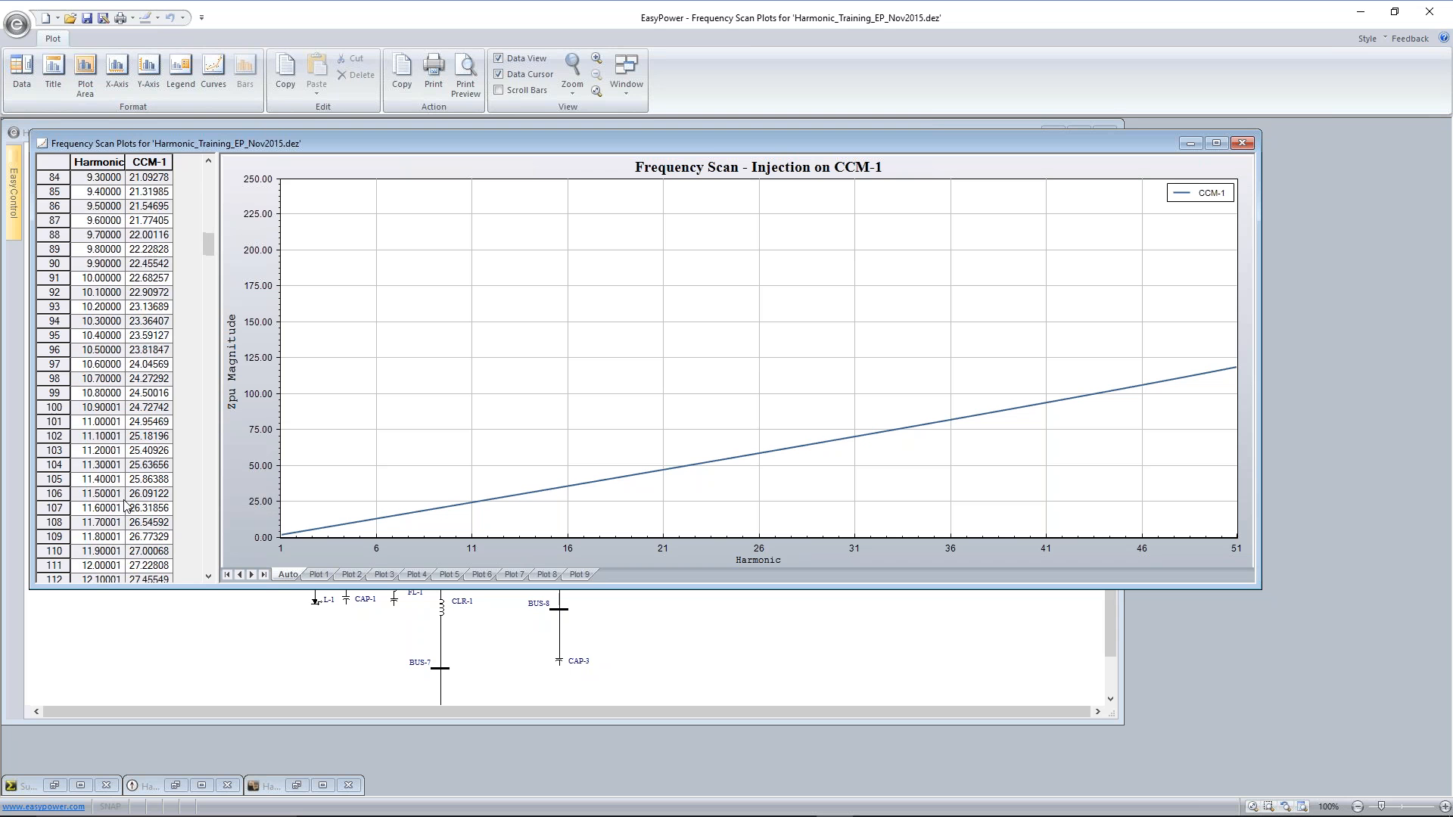
pyautogui.scroll(-20, 125, 502)
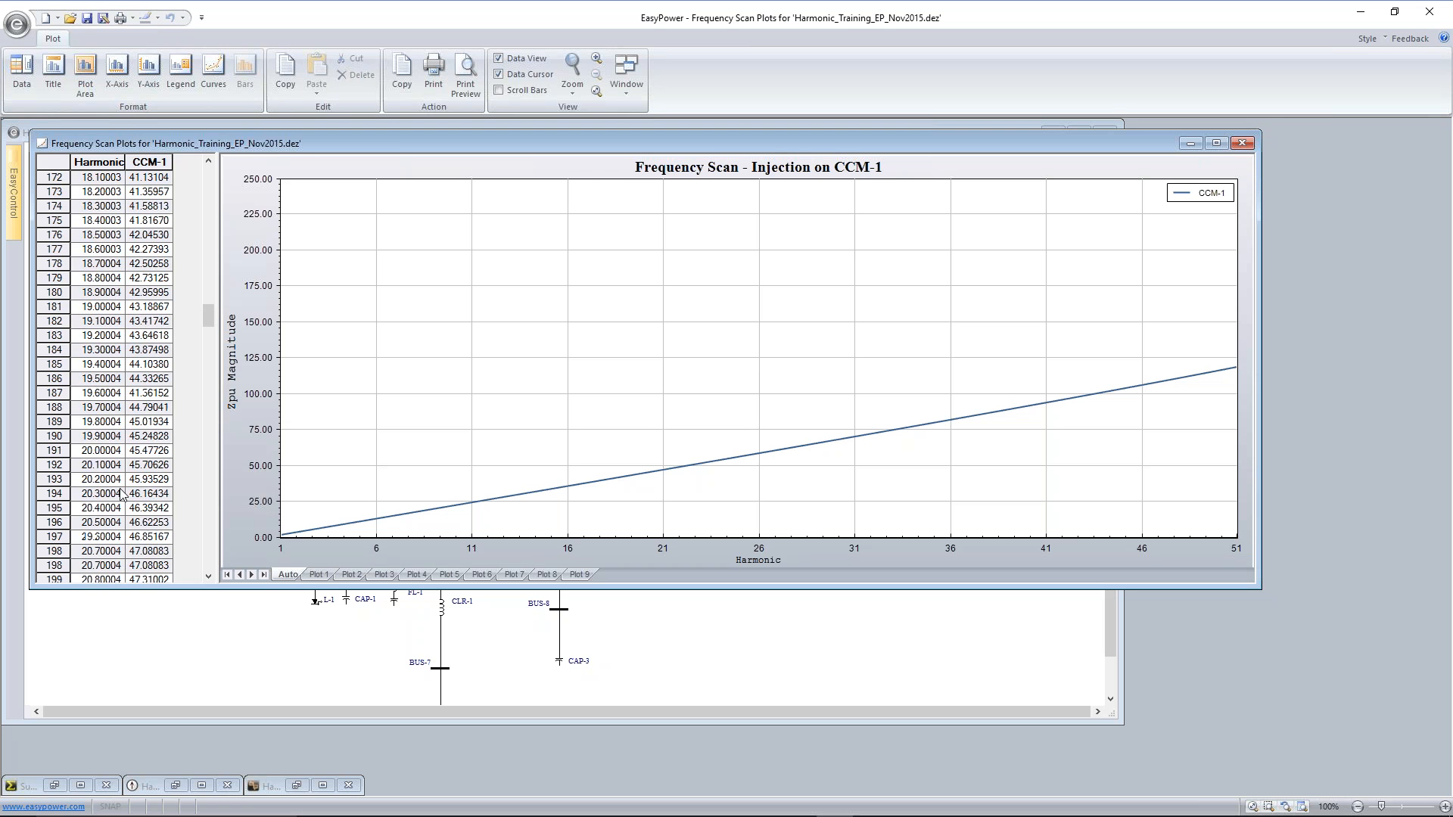
pyautogui.moveTo(209, 338); pyautogui.dragTo(206, 571)
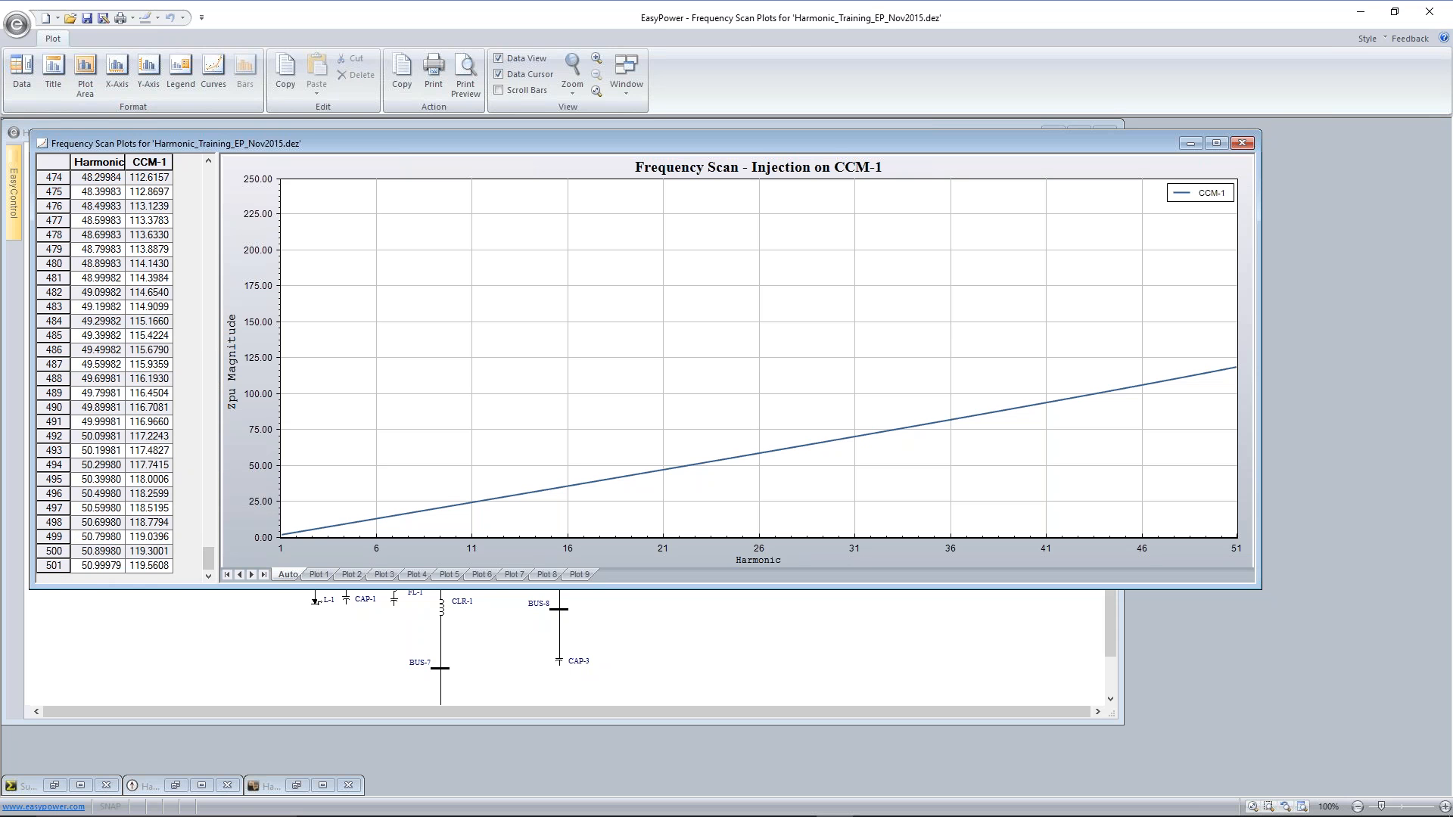
pyautogui.moveTo(210, 564); pyautogui.dragTo(209, 173)
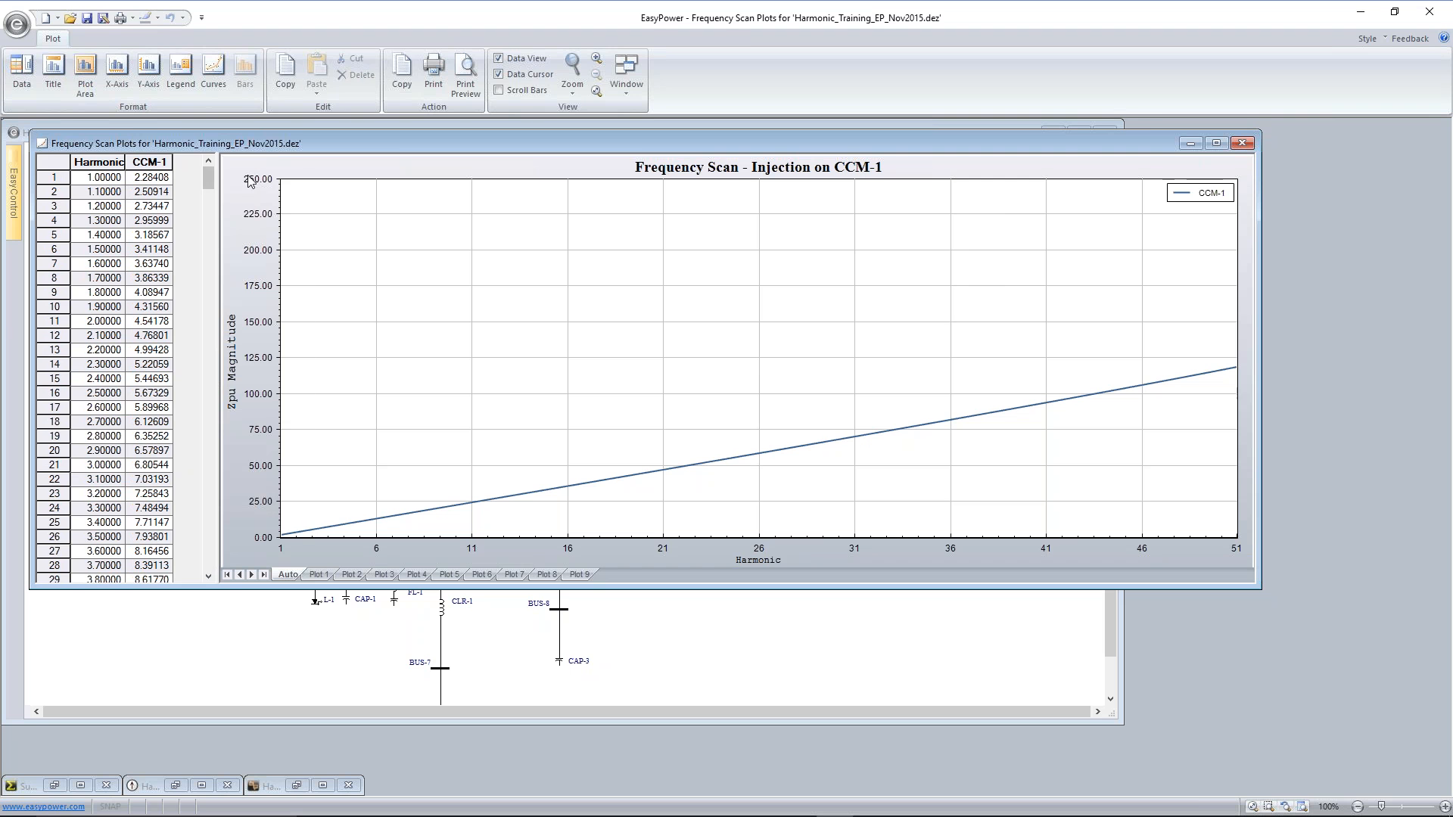
pyautogui.click(1244, 145)
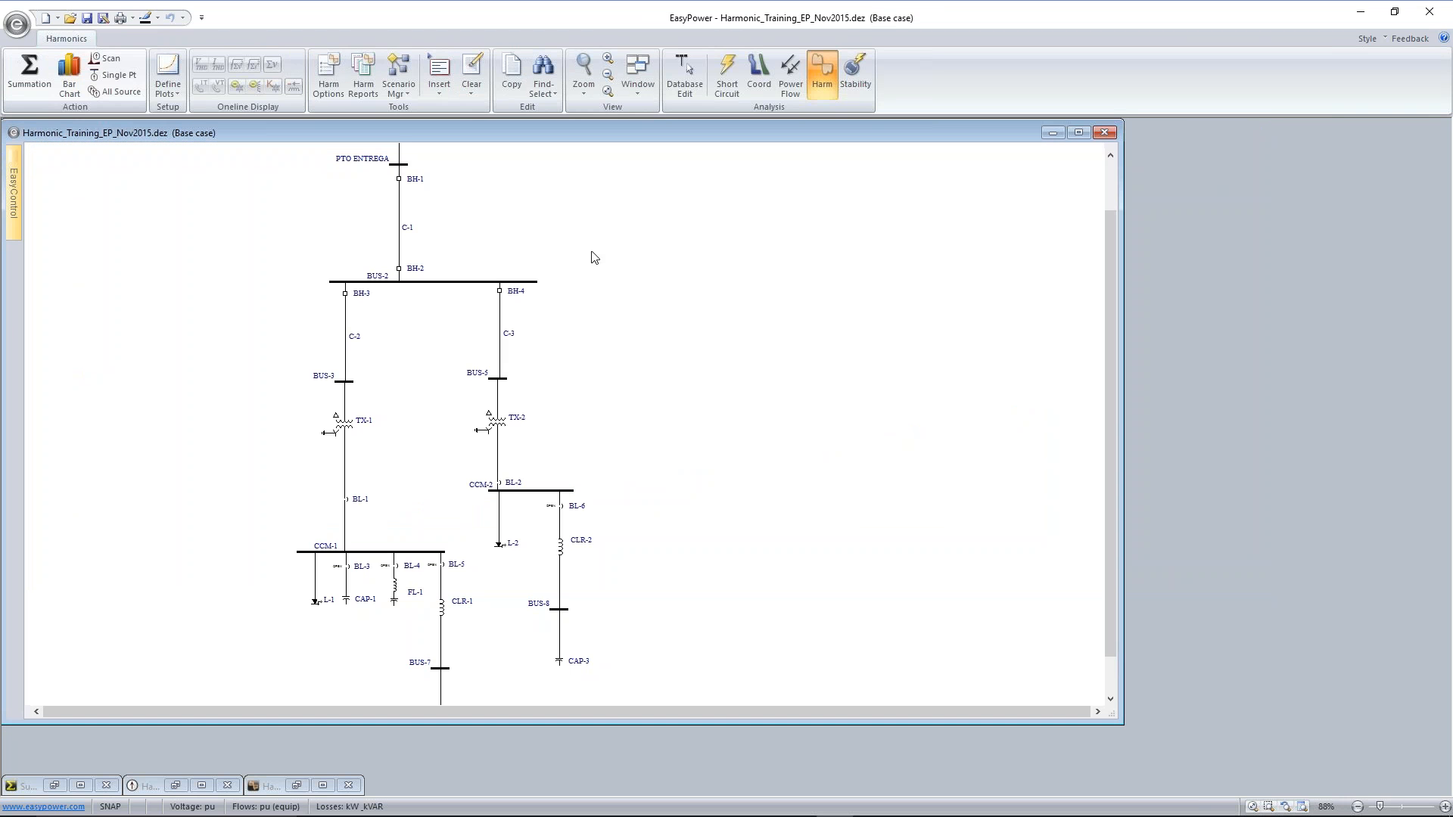
# Return to database editing and set the length of cable C-1 to 700 m
pyautogui.click(685, 73)
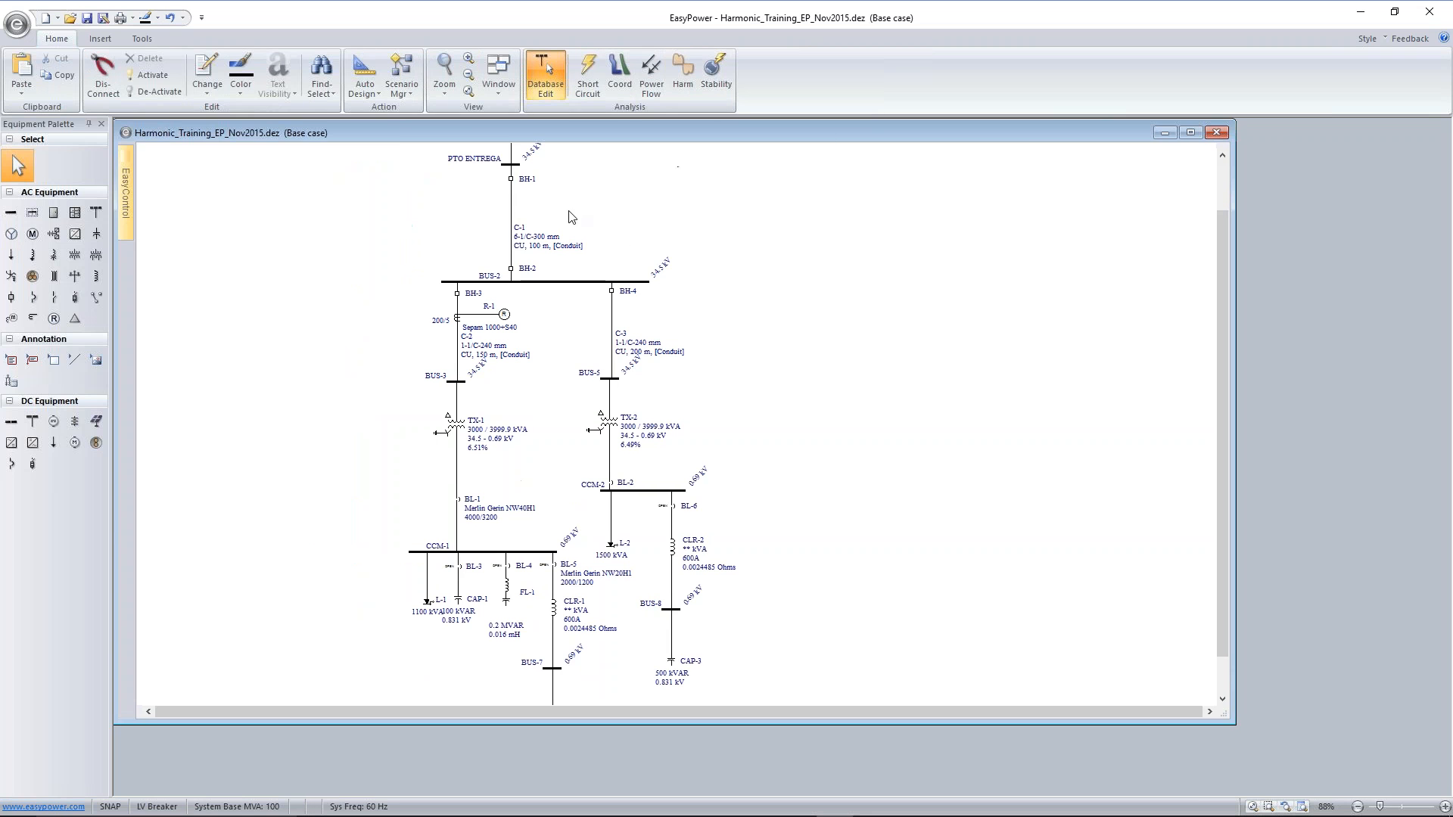
pyautogui.doubleClick(517, 249)
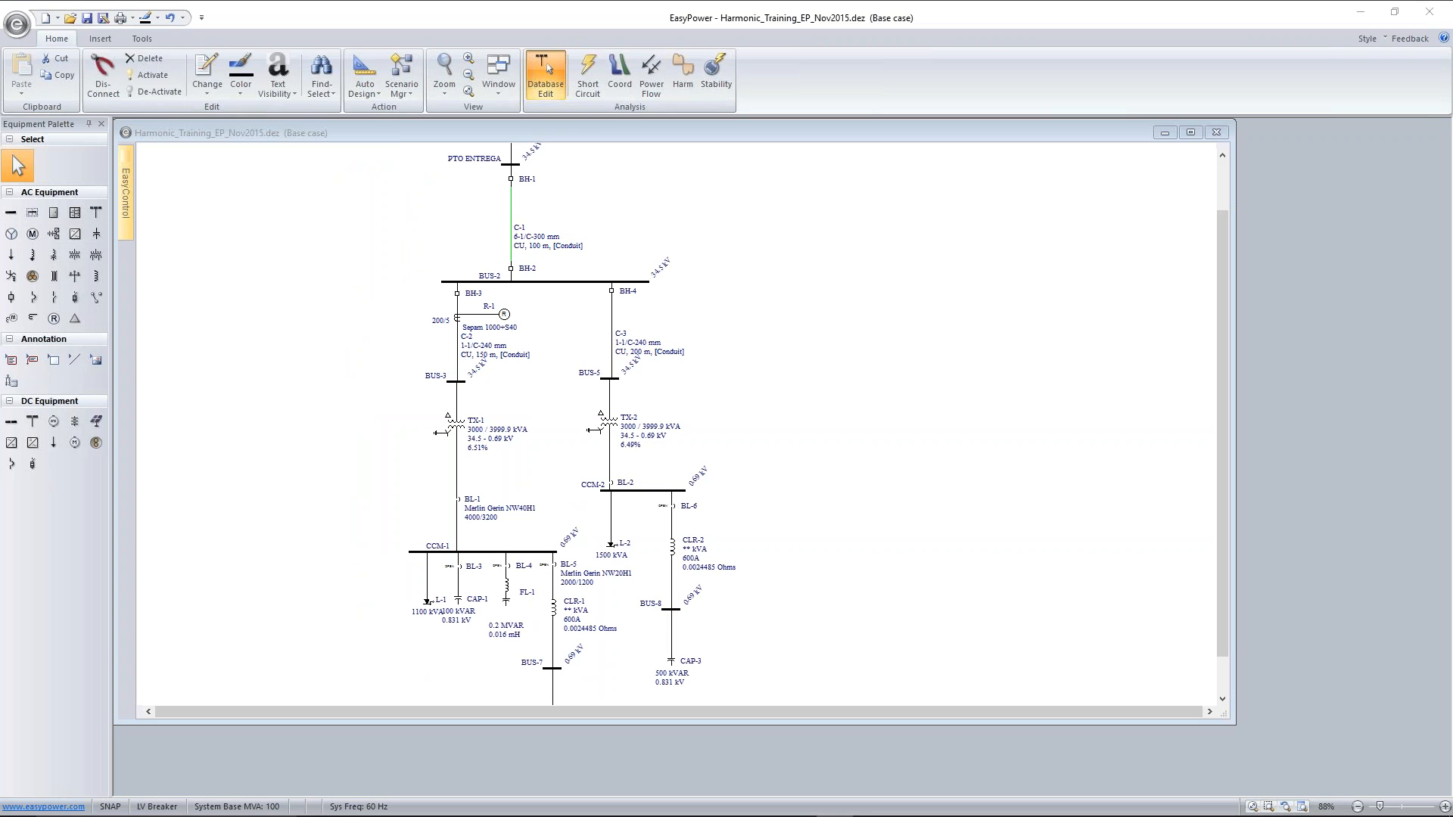
pyautogui.click(655, 445)
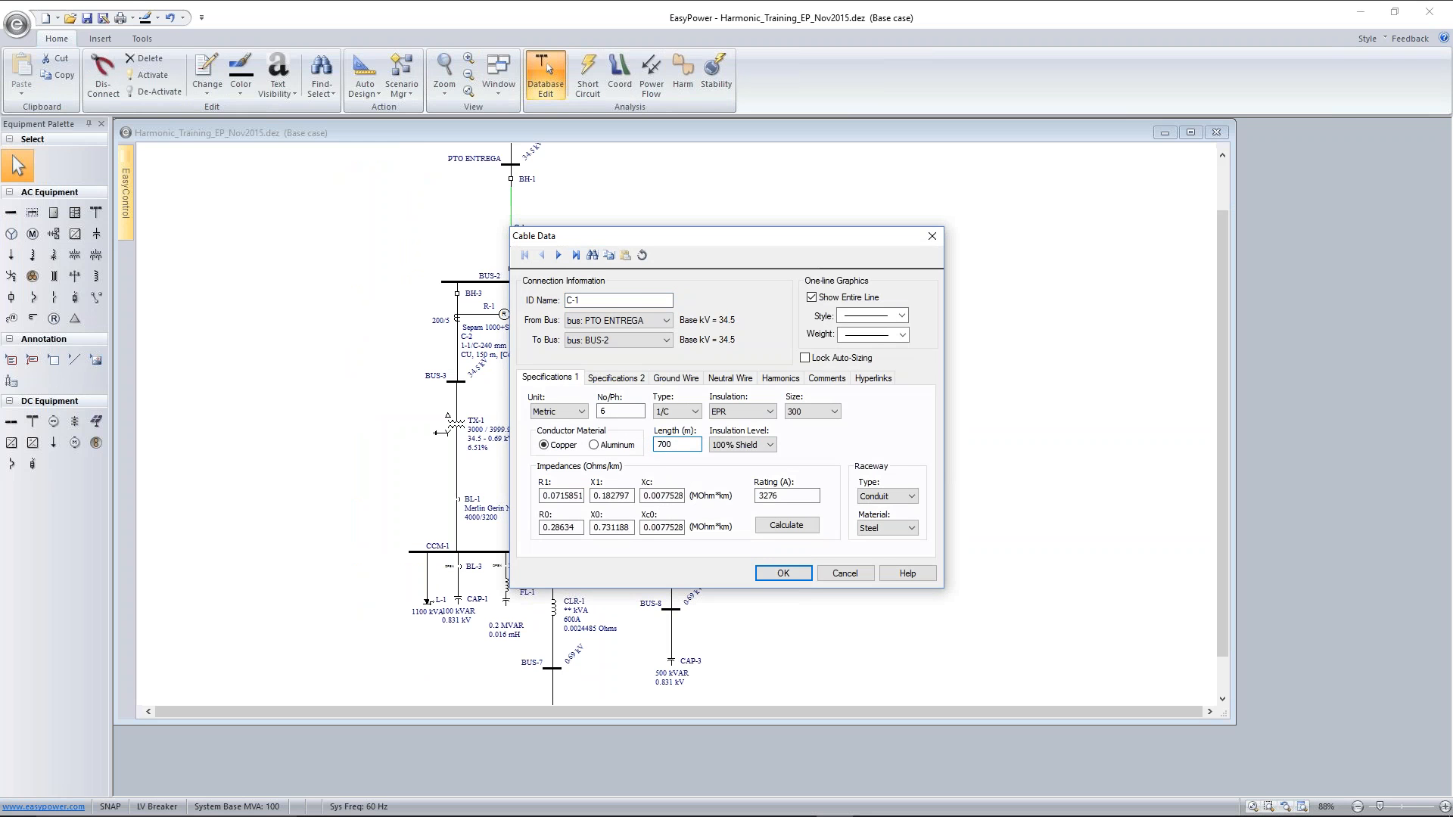
pyautogui.write('7')
pyautogui.click(779, 573)
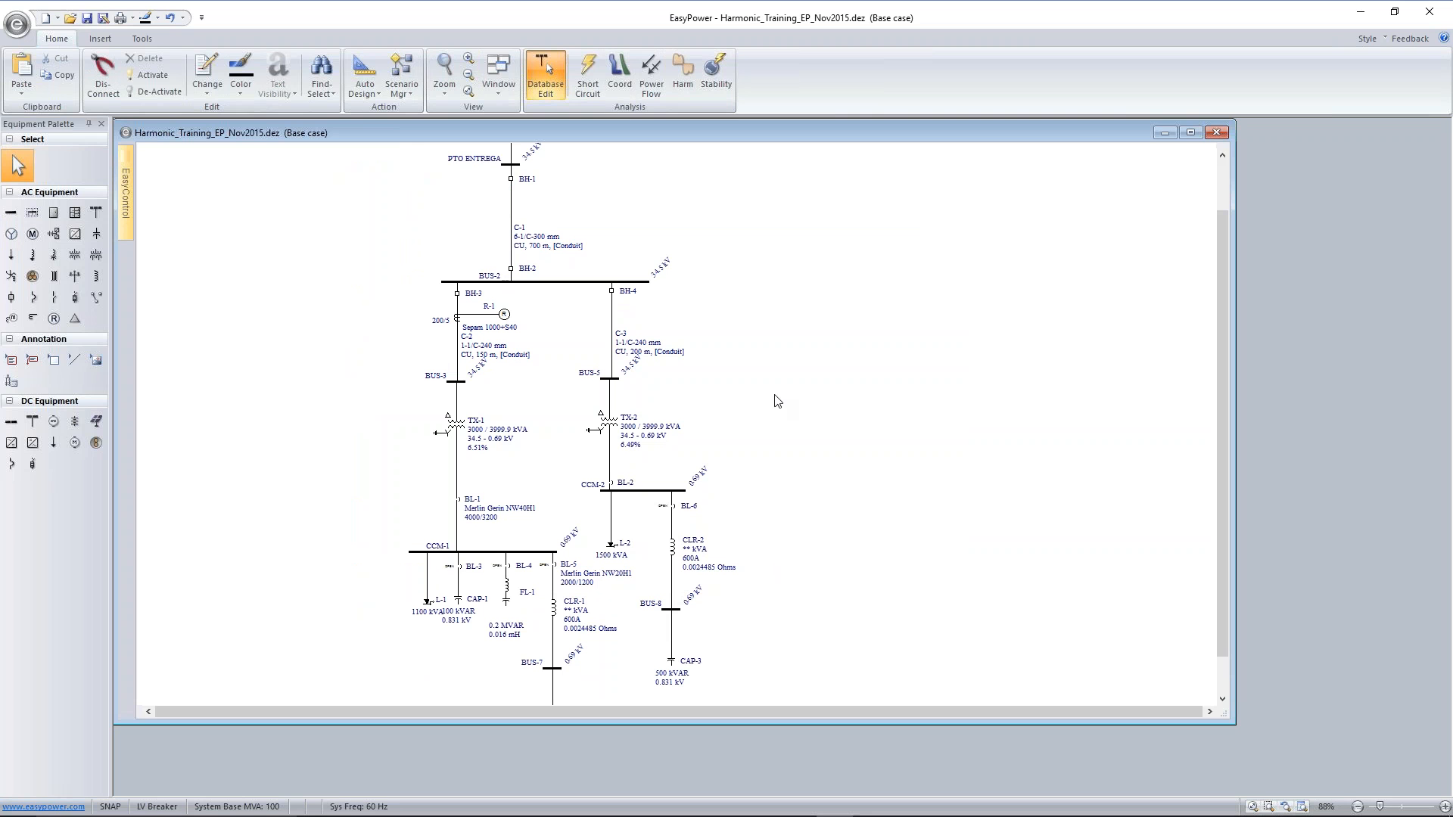
# Run a short circuit on bus CCM-1 and review the short-circuit control and one-line output options beside the fault results
pyautogui.click(593, 68)
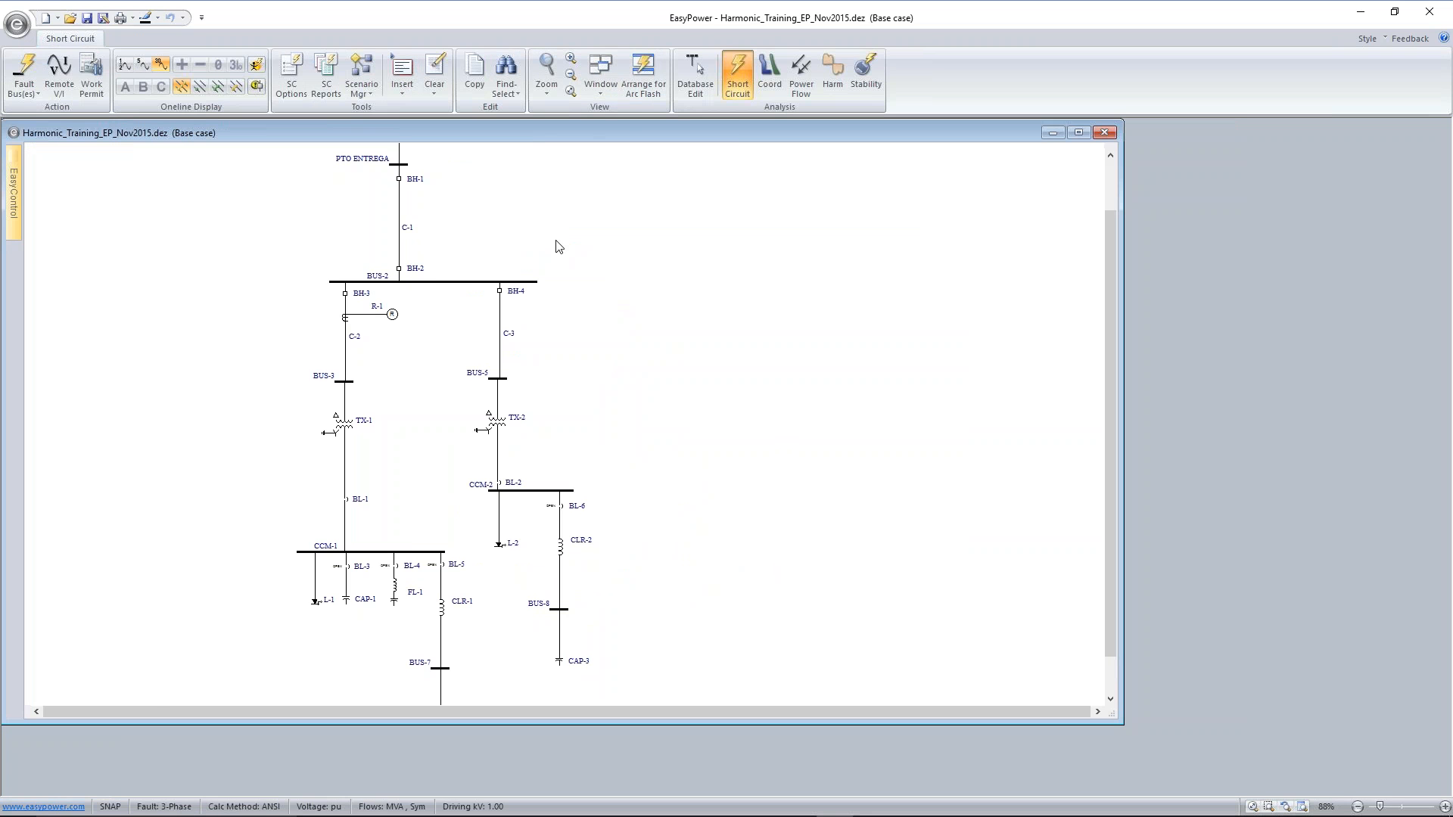
pyautogui.click(426, 553)
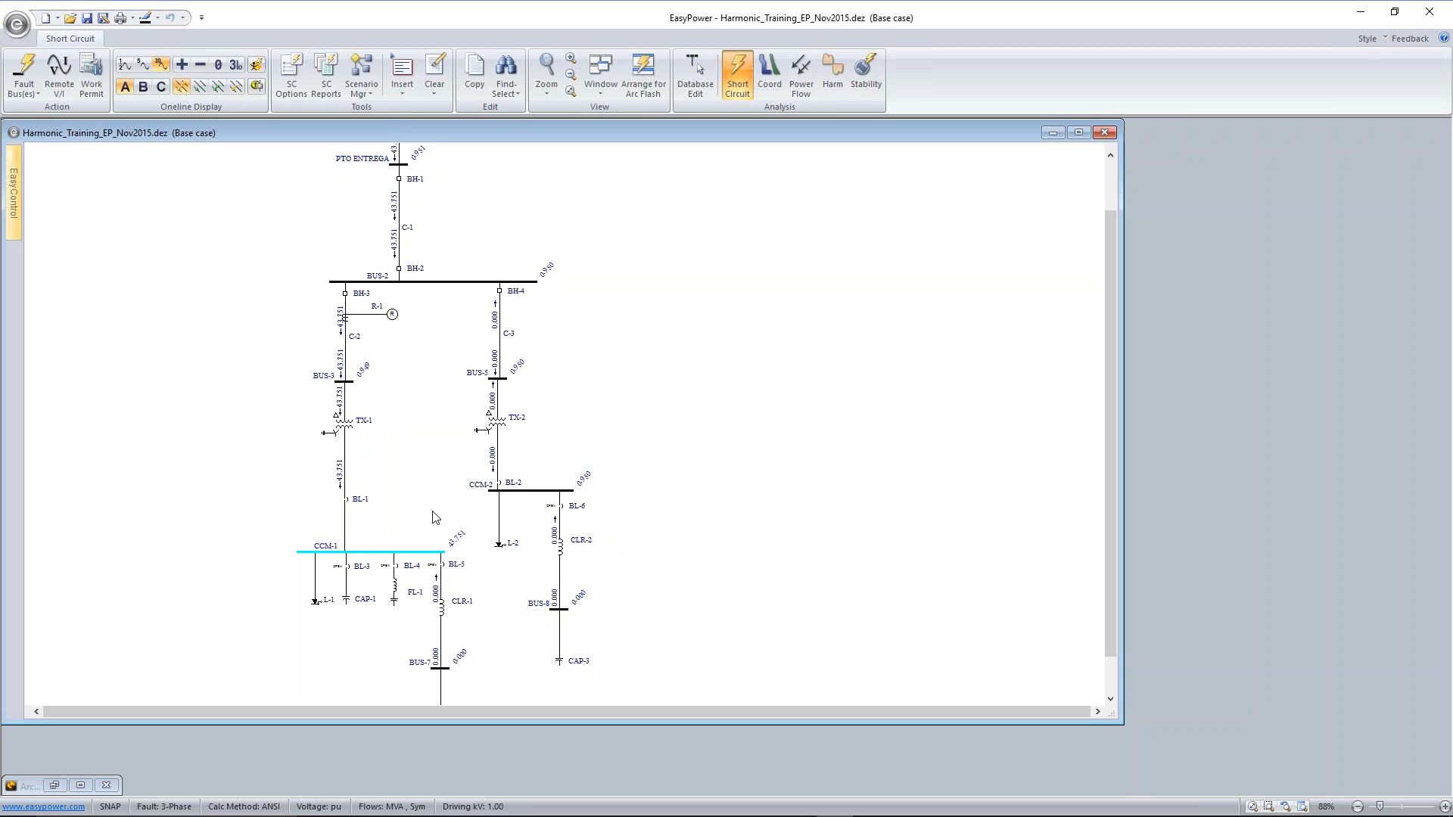
pyautogui.click(293, 71)
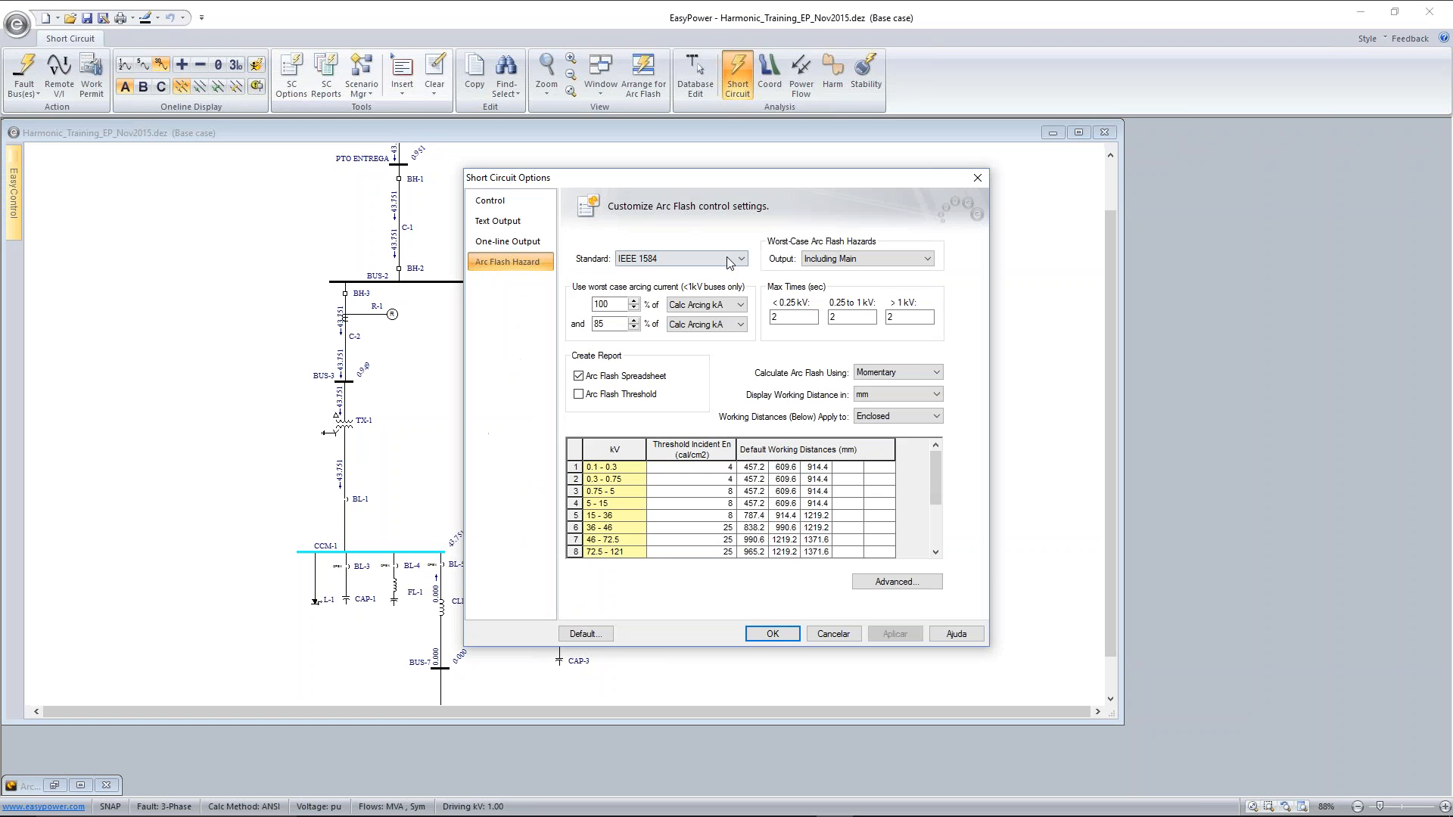
pyautogui.click(507, 205)
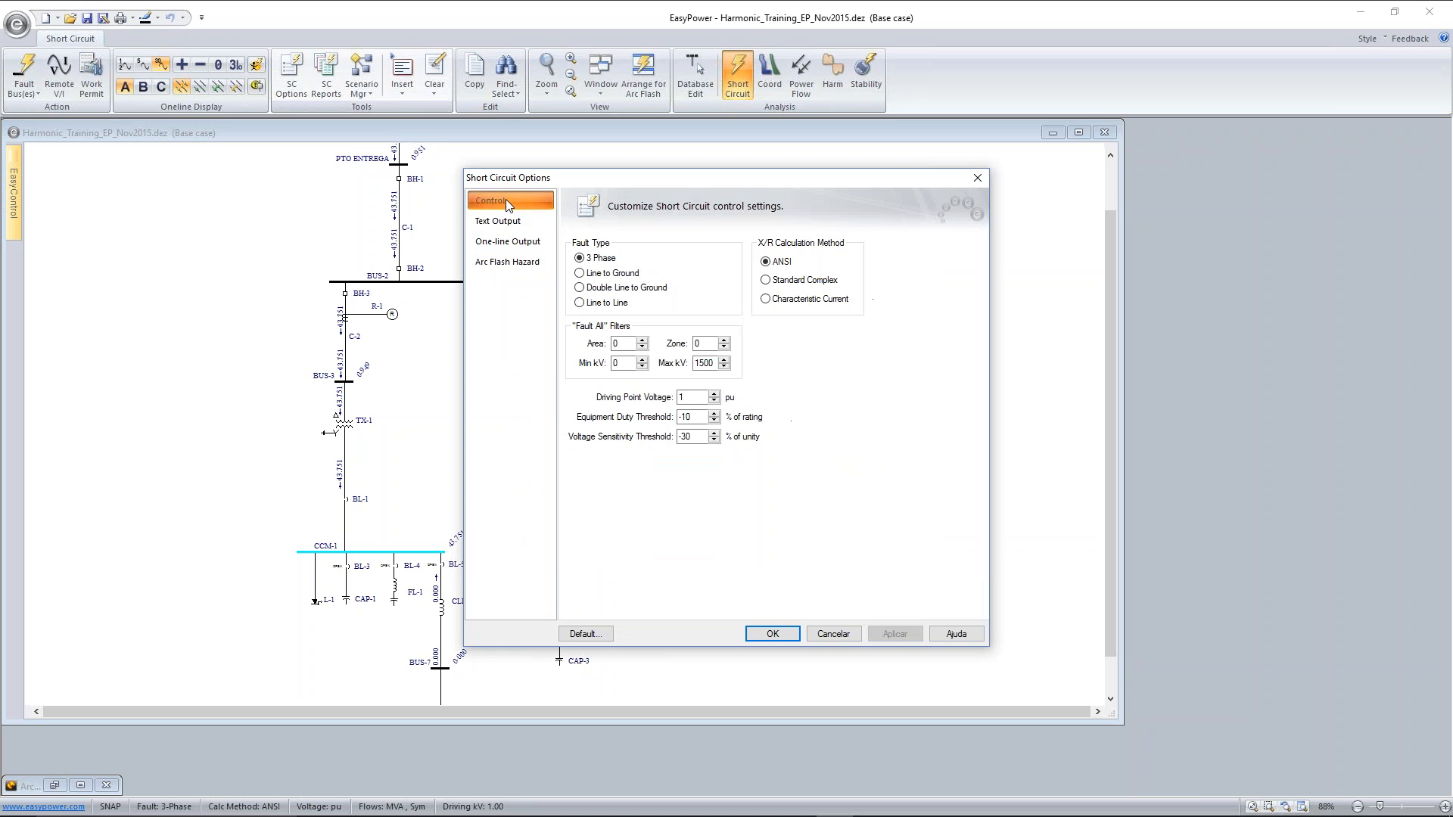
pyautogui.click(529, 239)
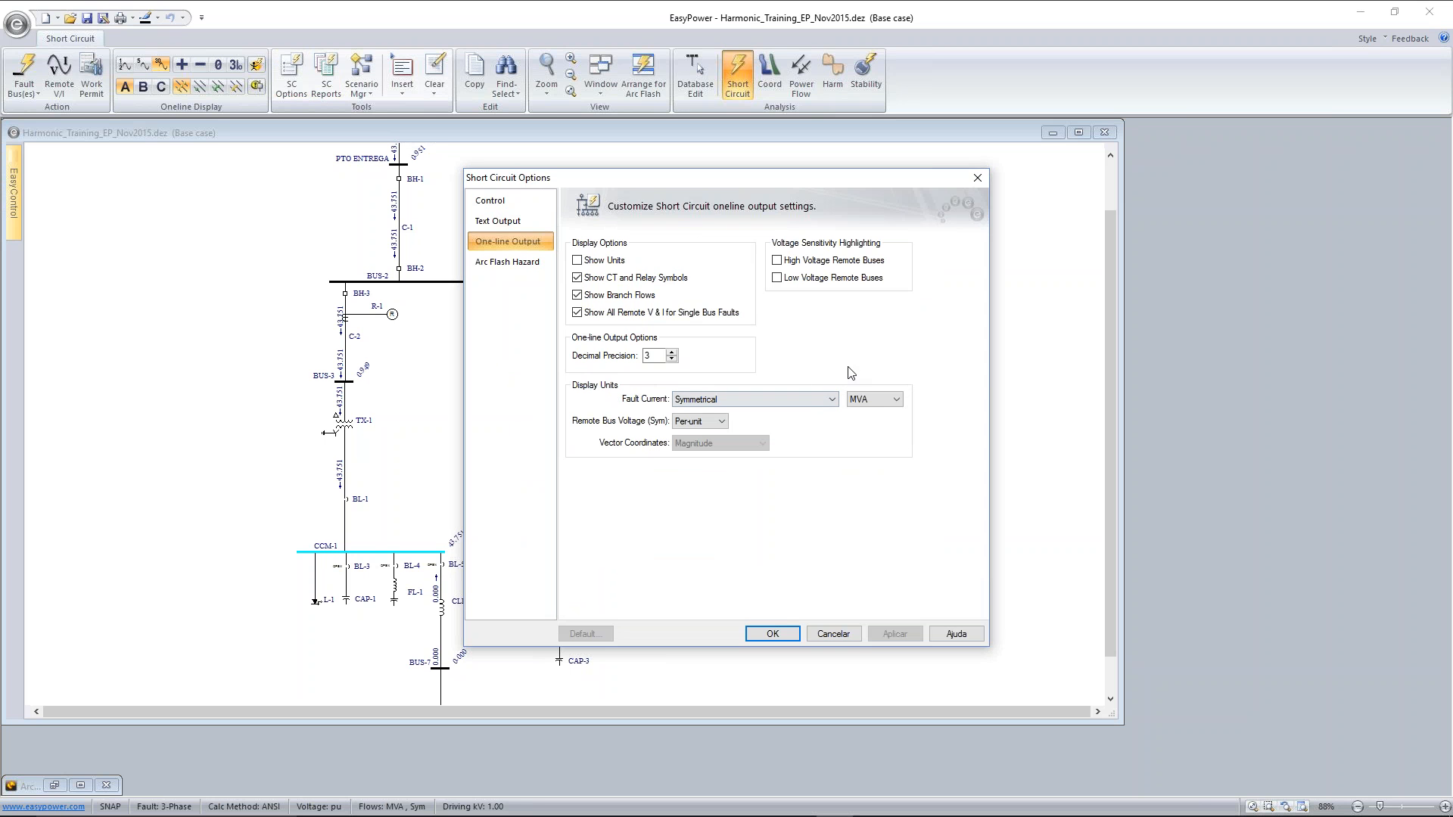
pyautogui.moveTo(800, 182); pyautogui.dragTo(952, 142)
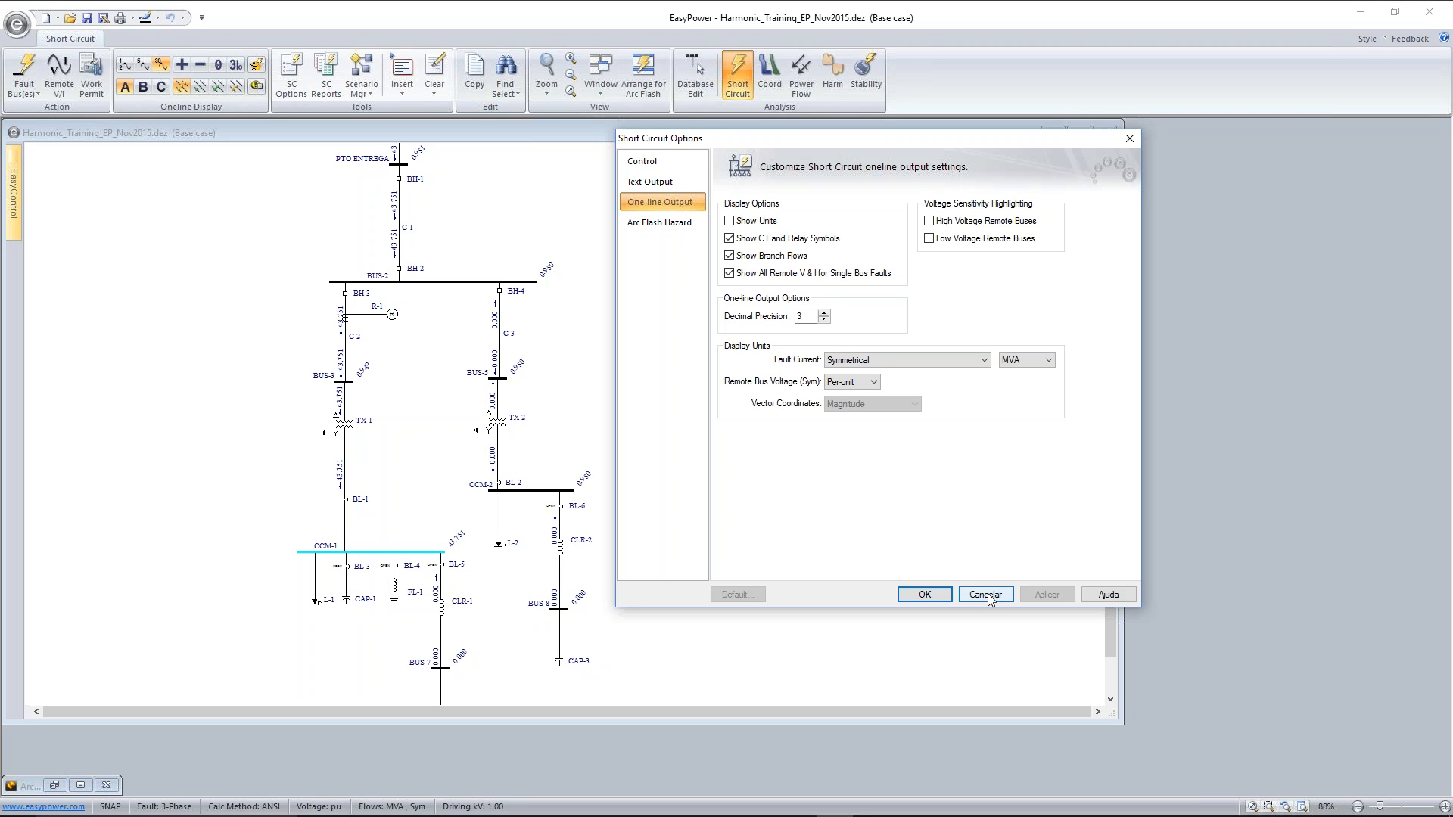
pyautogui.click(948, 596)
pyautogui.click(948, 595)
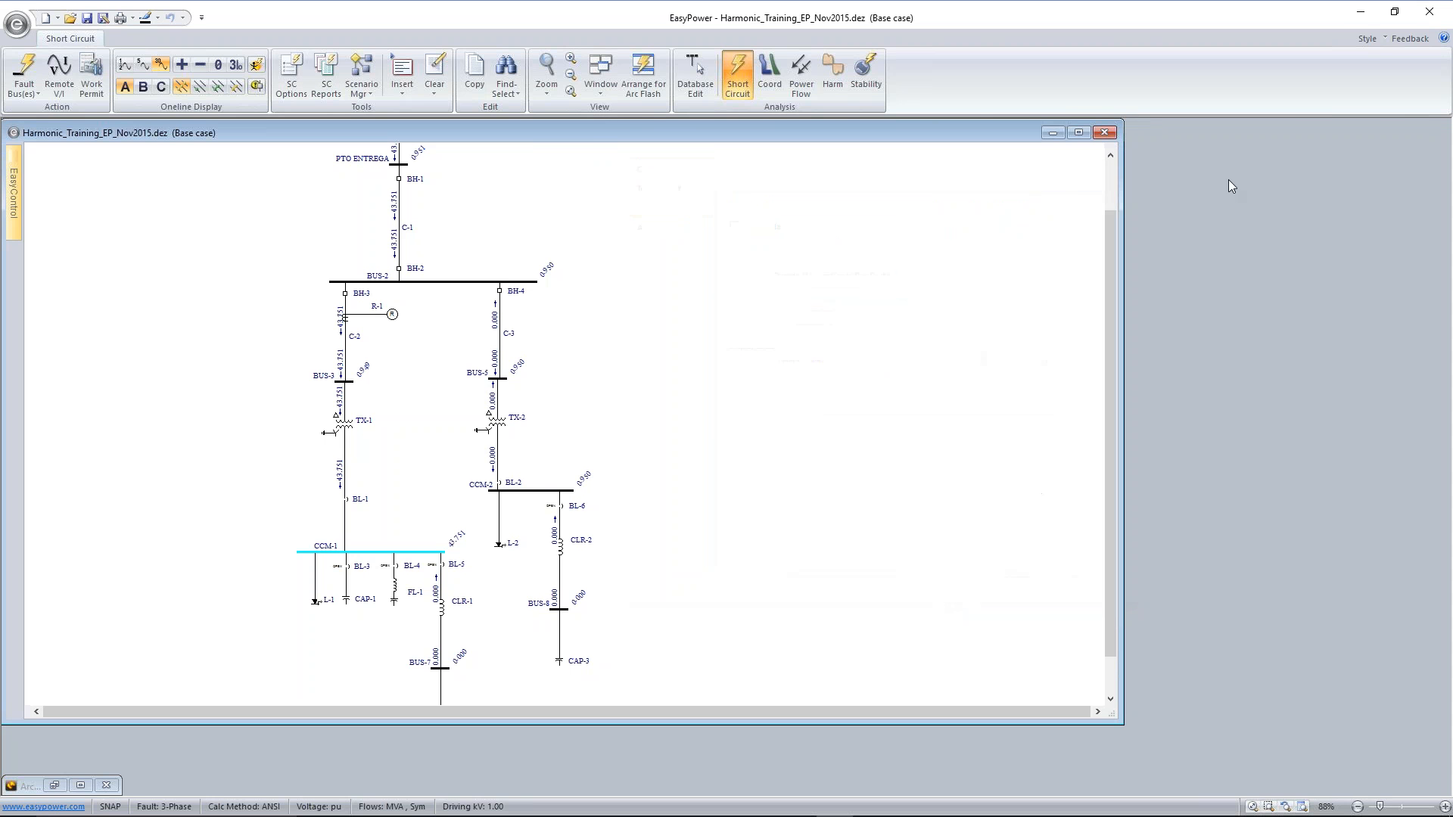
# Minimize the EasyPower and Word windows and open the pinned PowerPoint presentation "Curso QEE - EngePower - Rev 8"
pyautogui.click(1359, 16)
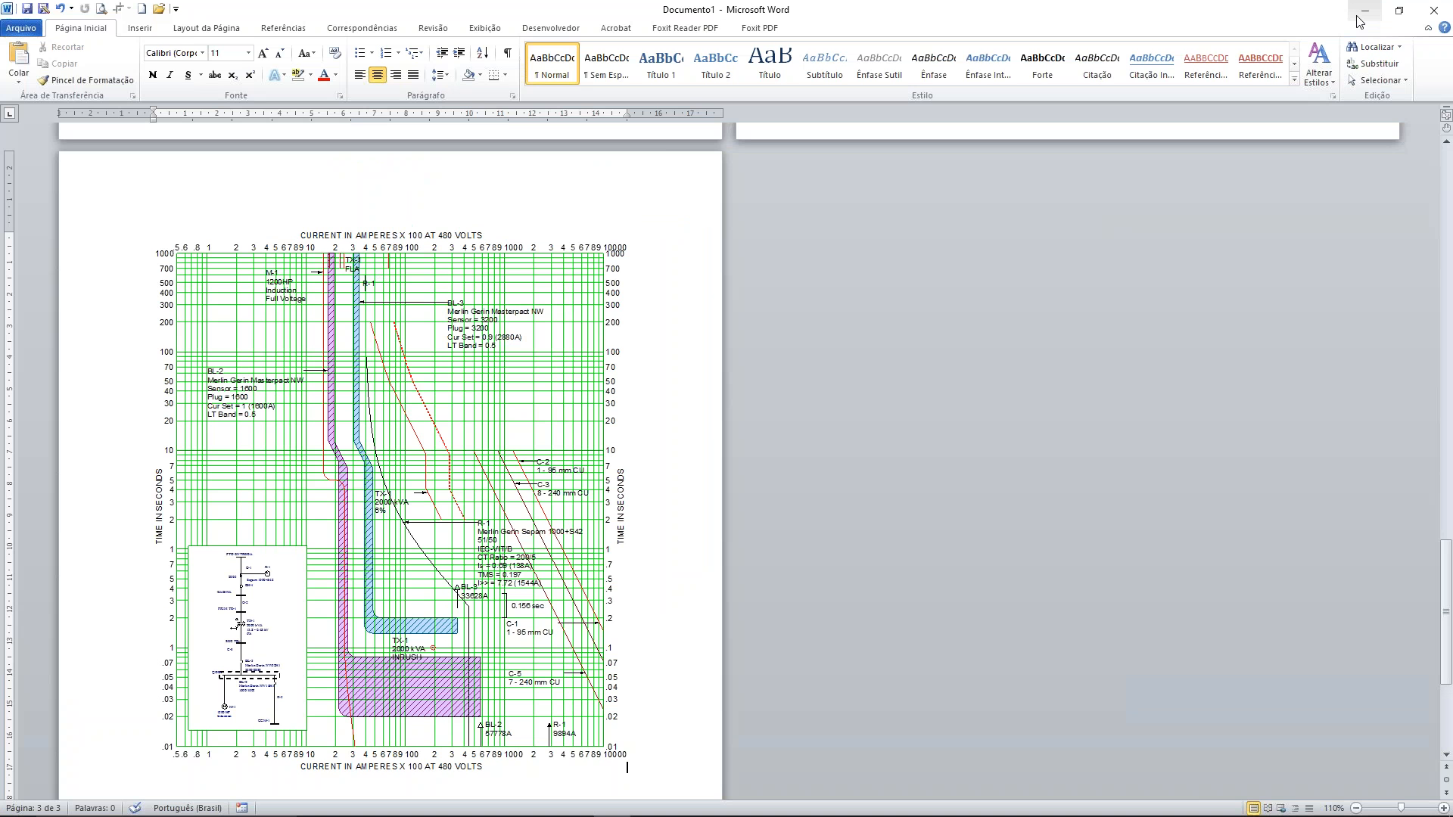
pyautogui.click(1366, 15)
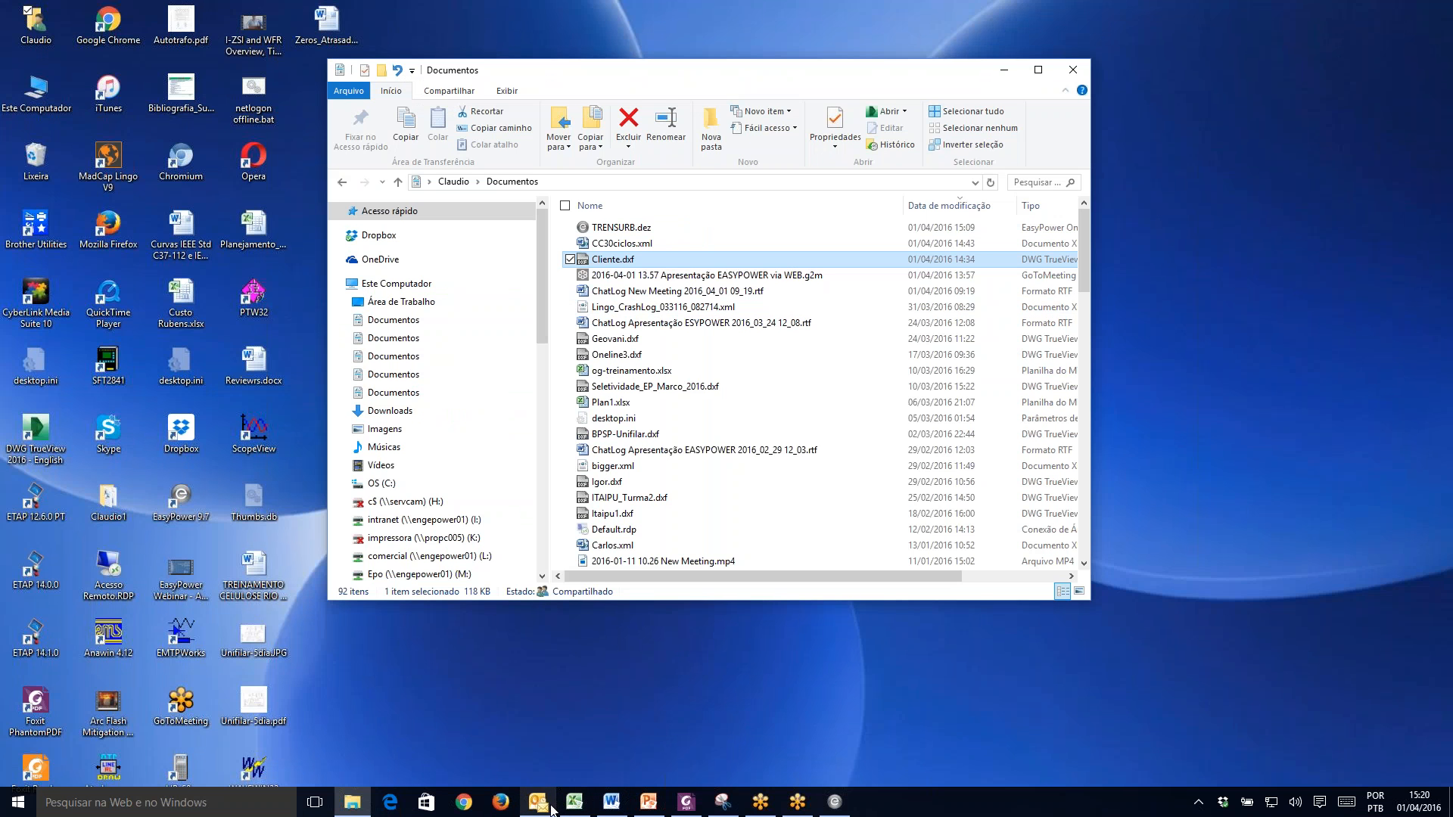
pyautogui.rightClick(646, 806)
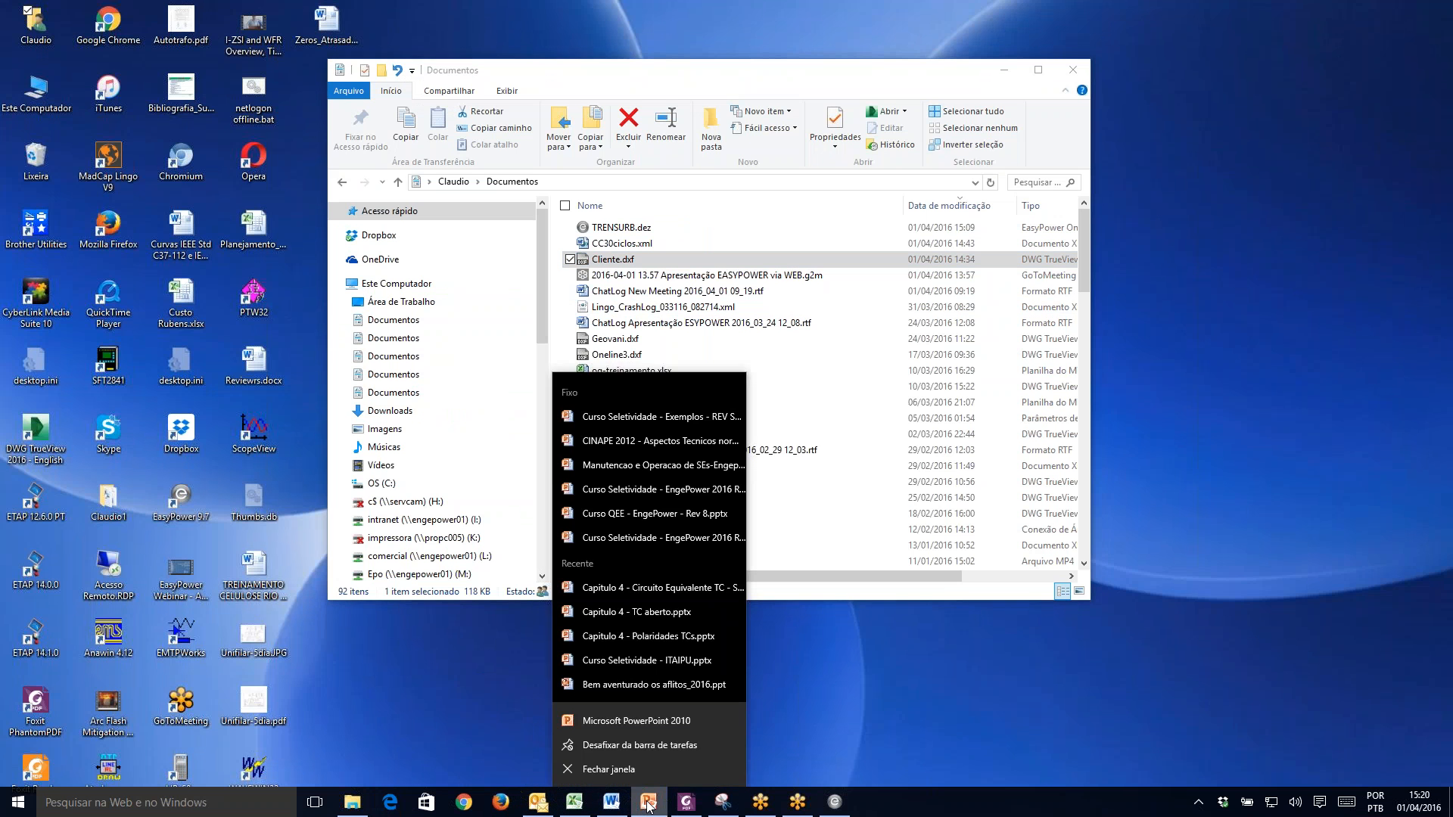
pyautogui.click(670, 515)
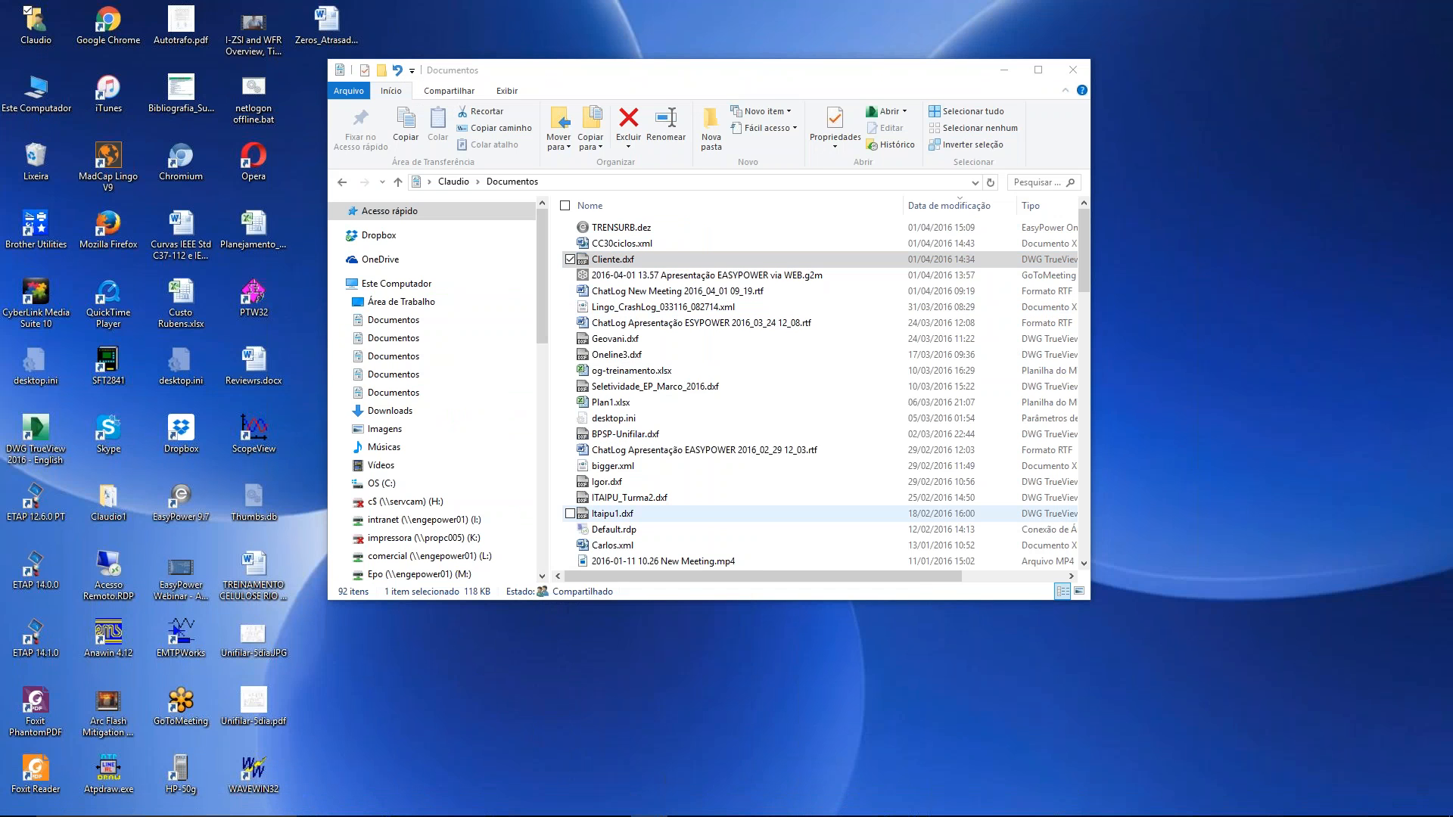
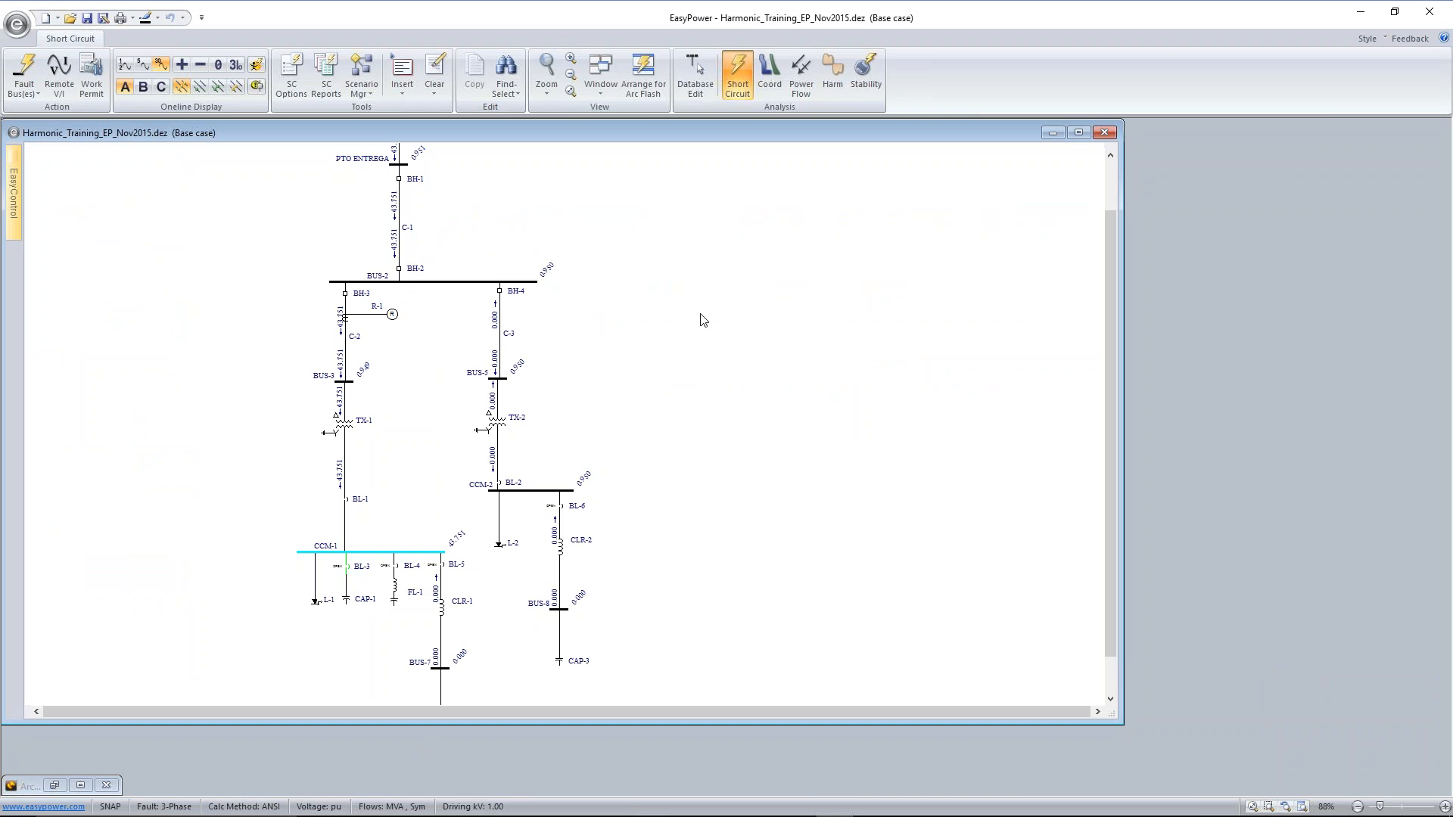
# Switch to harmonic analysis, close breaker BL-3 to connect capacitor CAP-1, and run a frequency scan on bus CCM-1
pyautogui.click(831, 81)
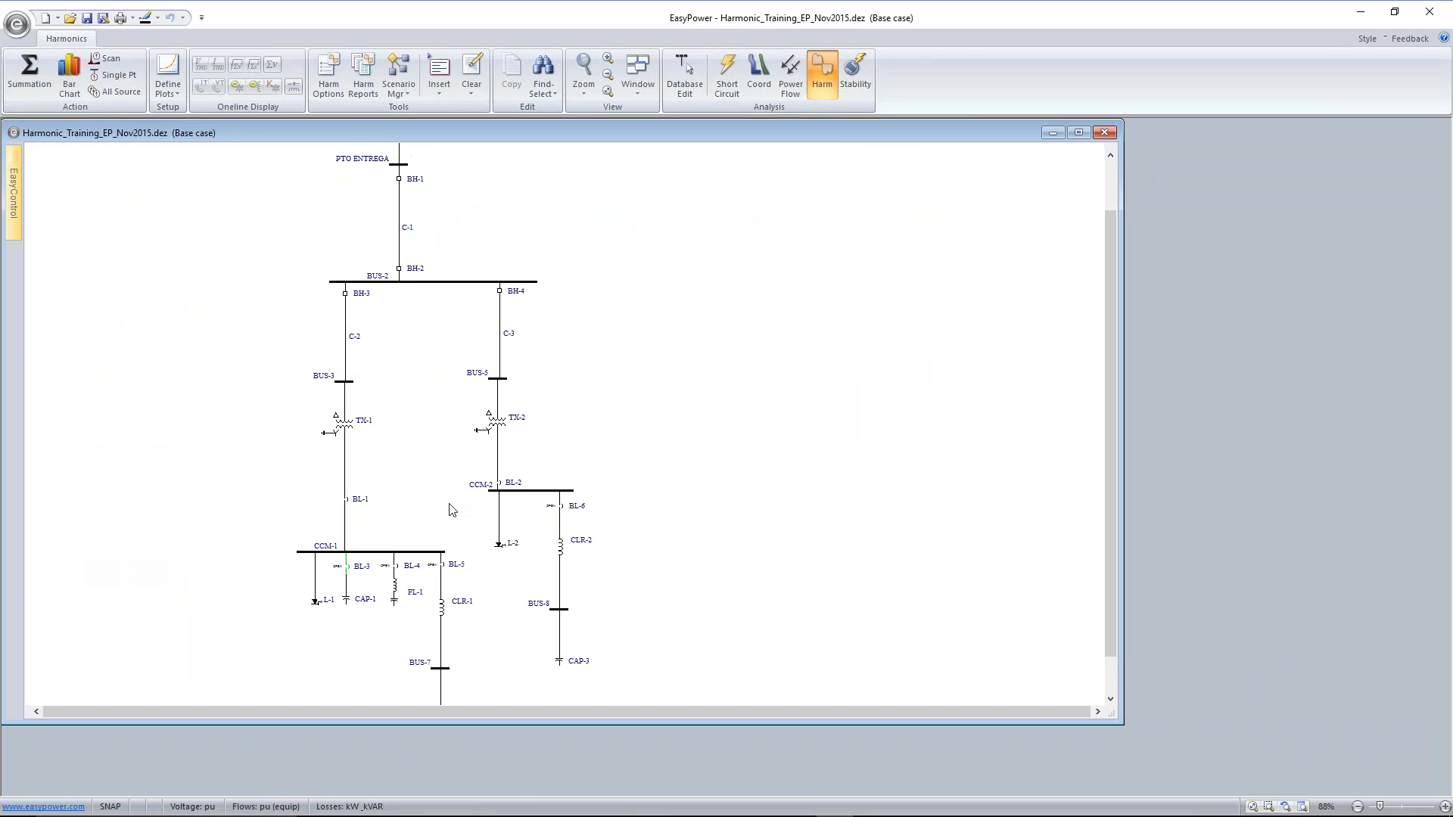
pyautogui.click(348, 567)
pyautogui.click(366, 563)
pyautogui.click(107, 59)
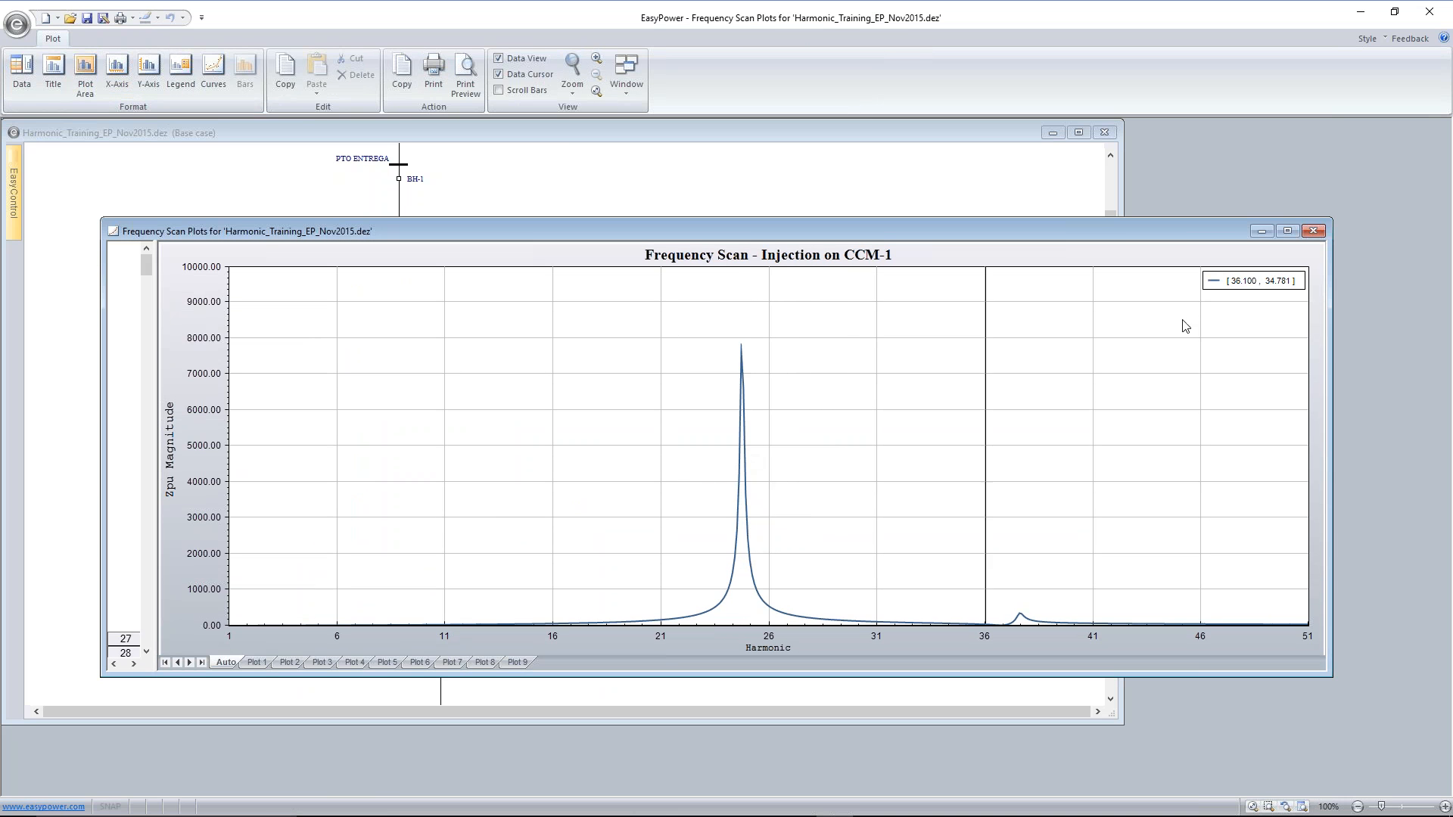
# Reposition the frequency scan plot, widen its data table and examine the tabulated CCM-1 impedances to the end of the range
pyautogui.moveTo(1135, 238); pyautogui.dragTo(1055, 220)
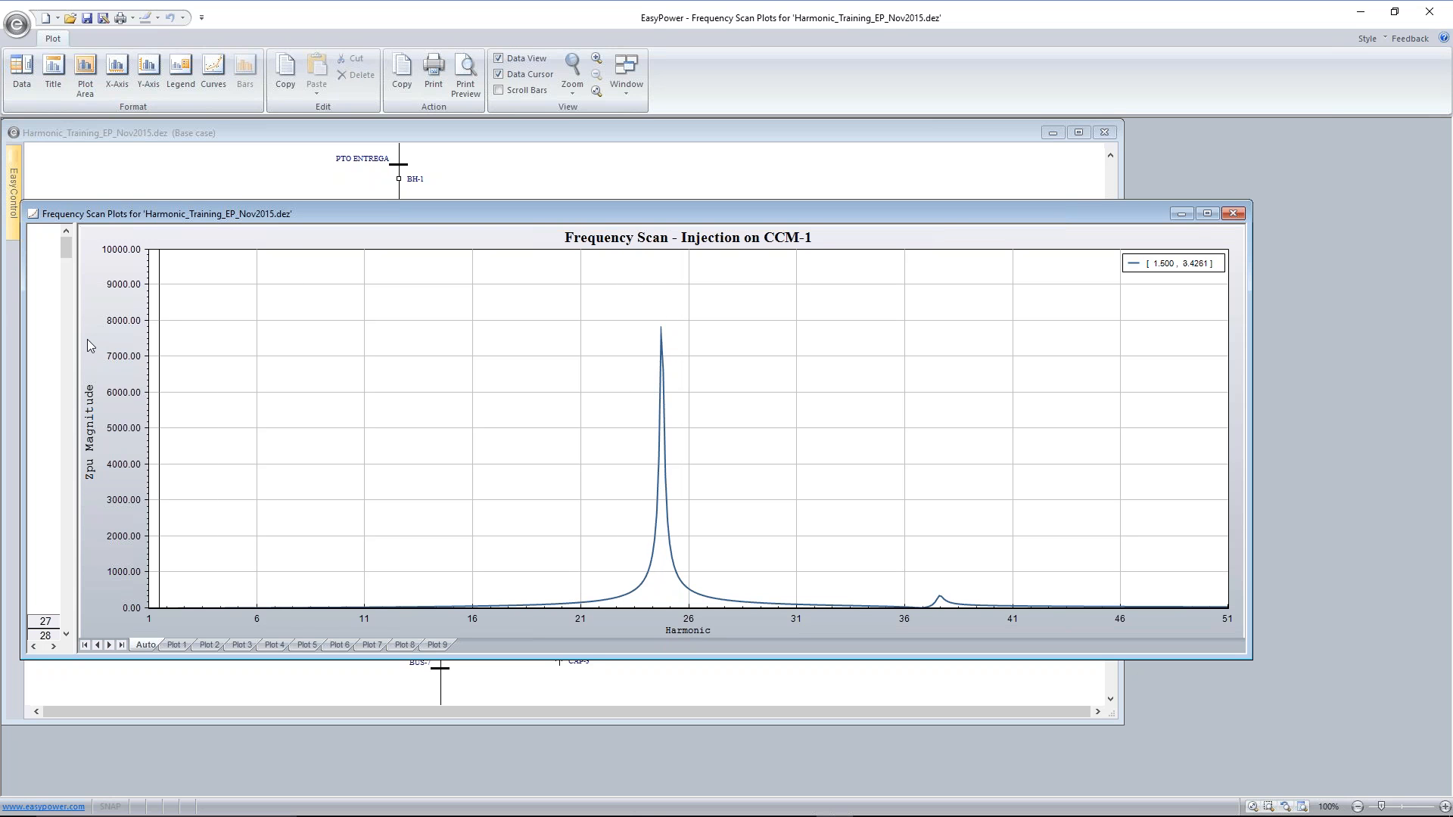
pyautogui.moveTo(76, 351); pyautogui.dragTo(261, 368)
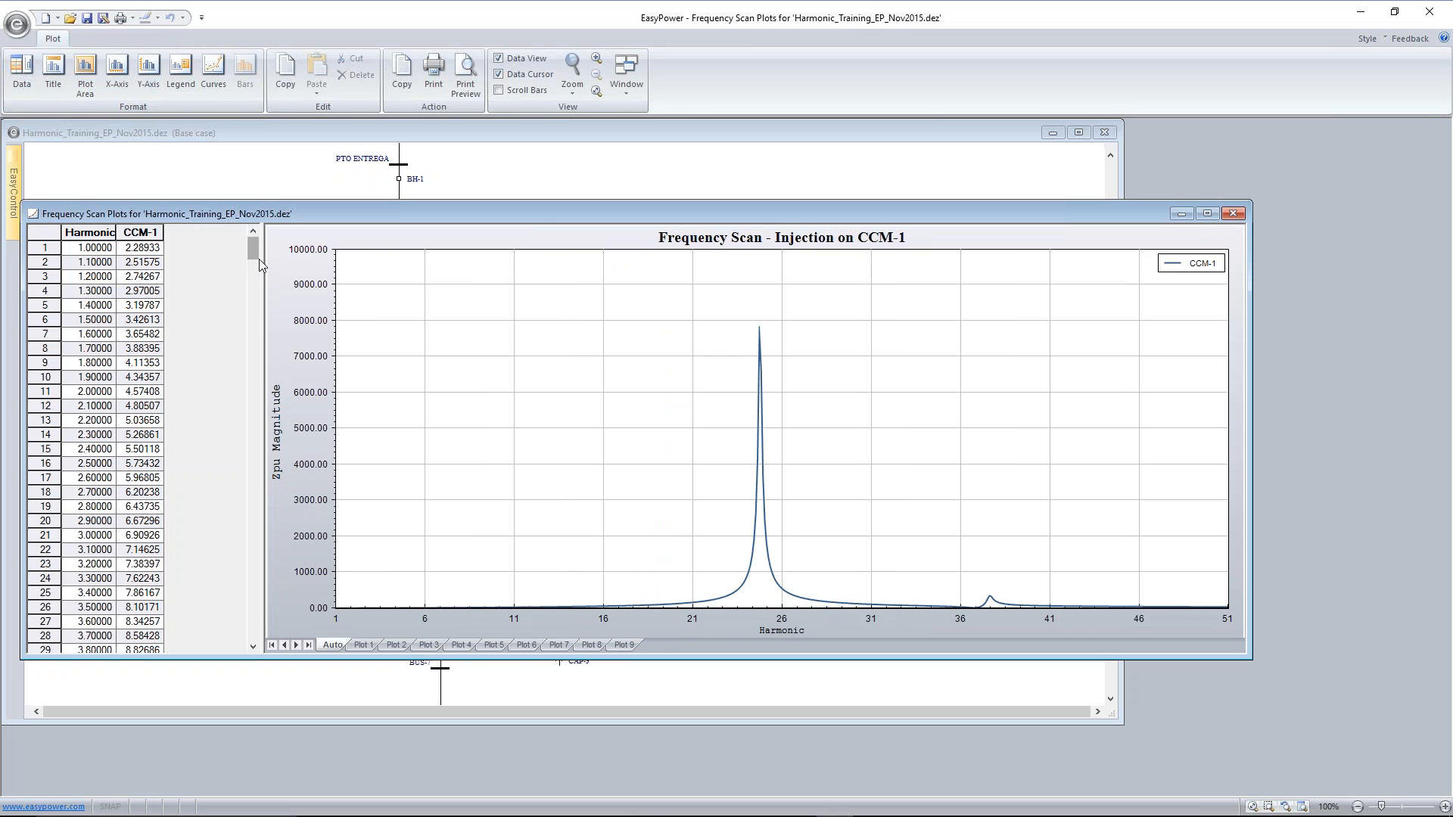
pyautogui.moveTo(255, 251); pyautogui.dragTo(305, 636)
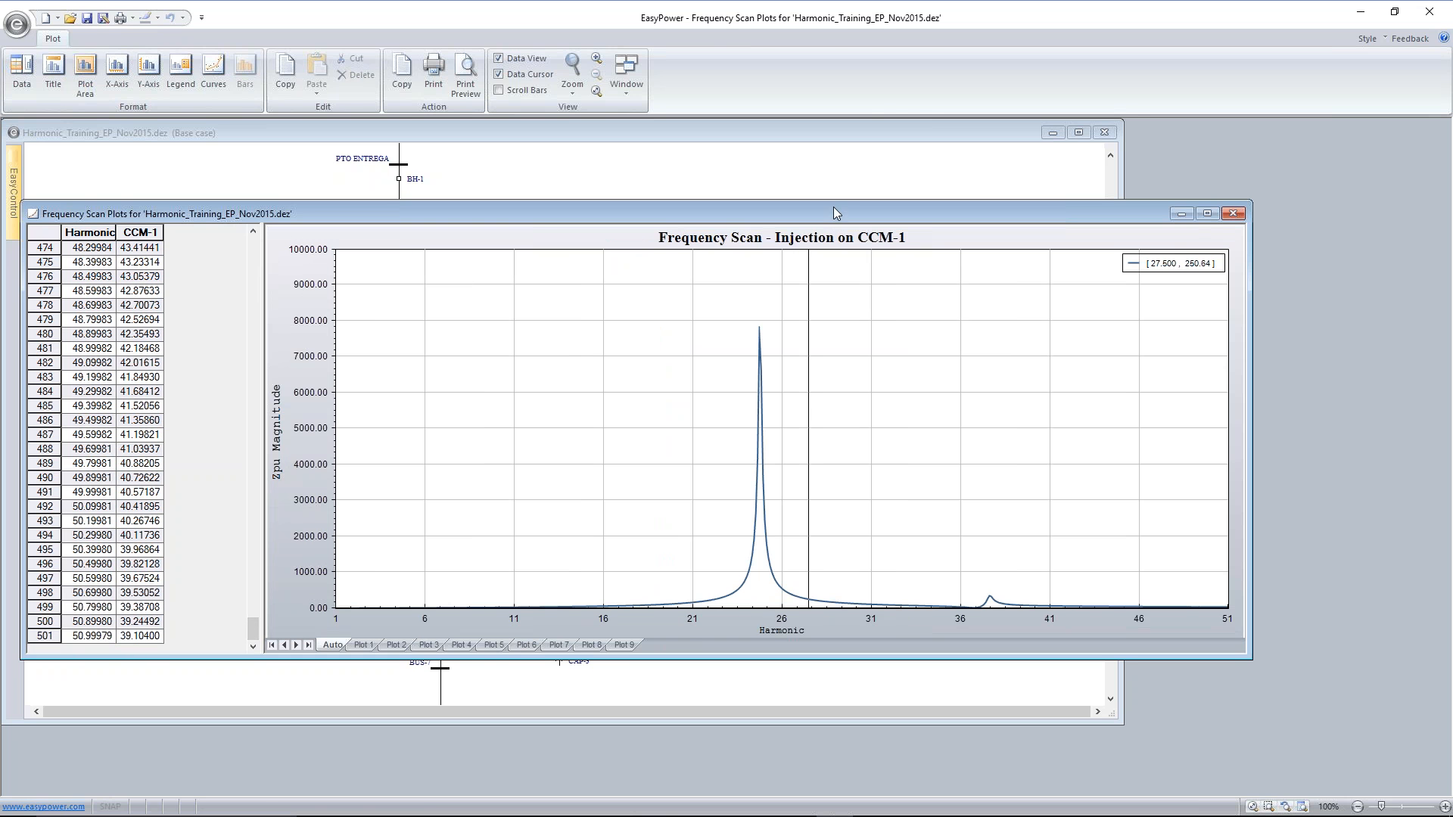
# Run the harmonic summation on the one-line and swap capacitor CAP-1 for filter FL-1 by opening BL-3 and closing BL-4
pyautogui.click(804, 142)
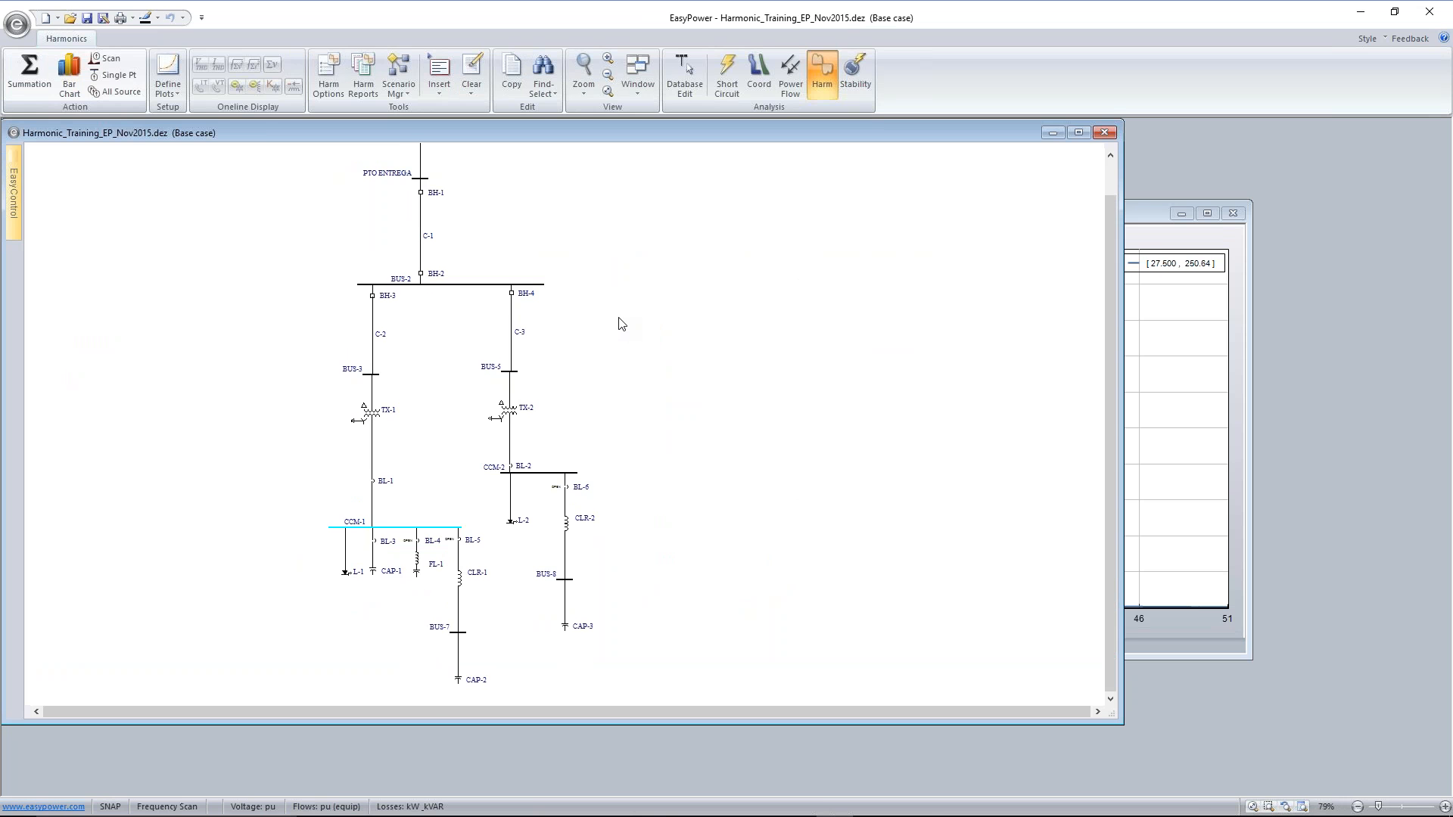
pyautogui.click(41, 72)
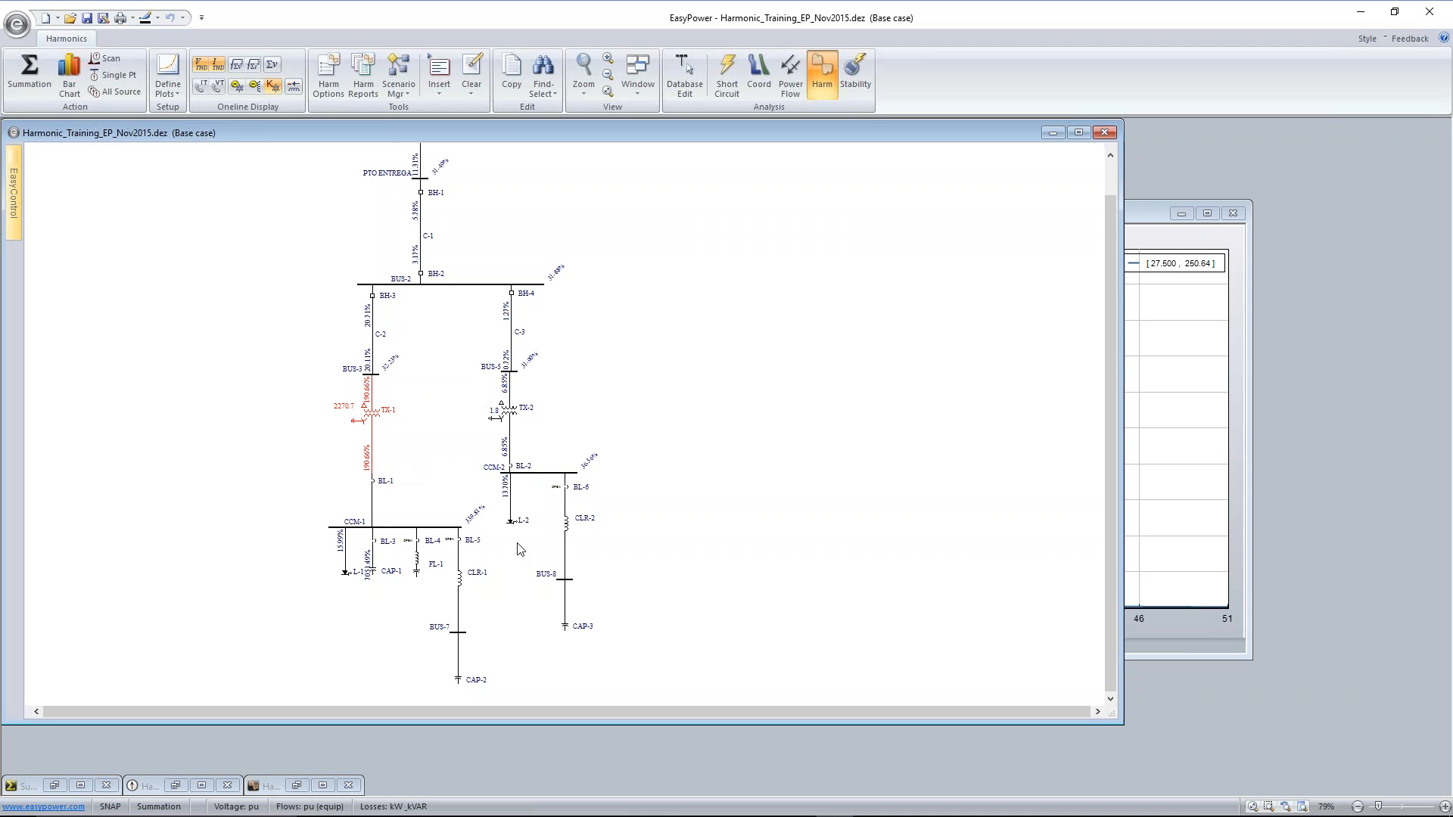
pyautogui.scroll(3, 521, 550)
pyautogui.scroll(1, 520, 546)
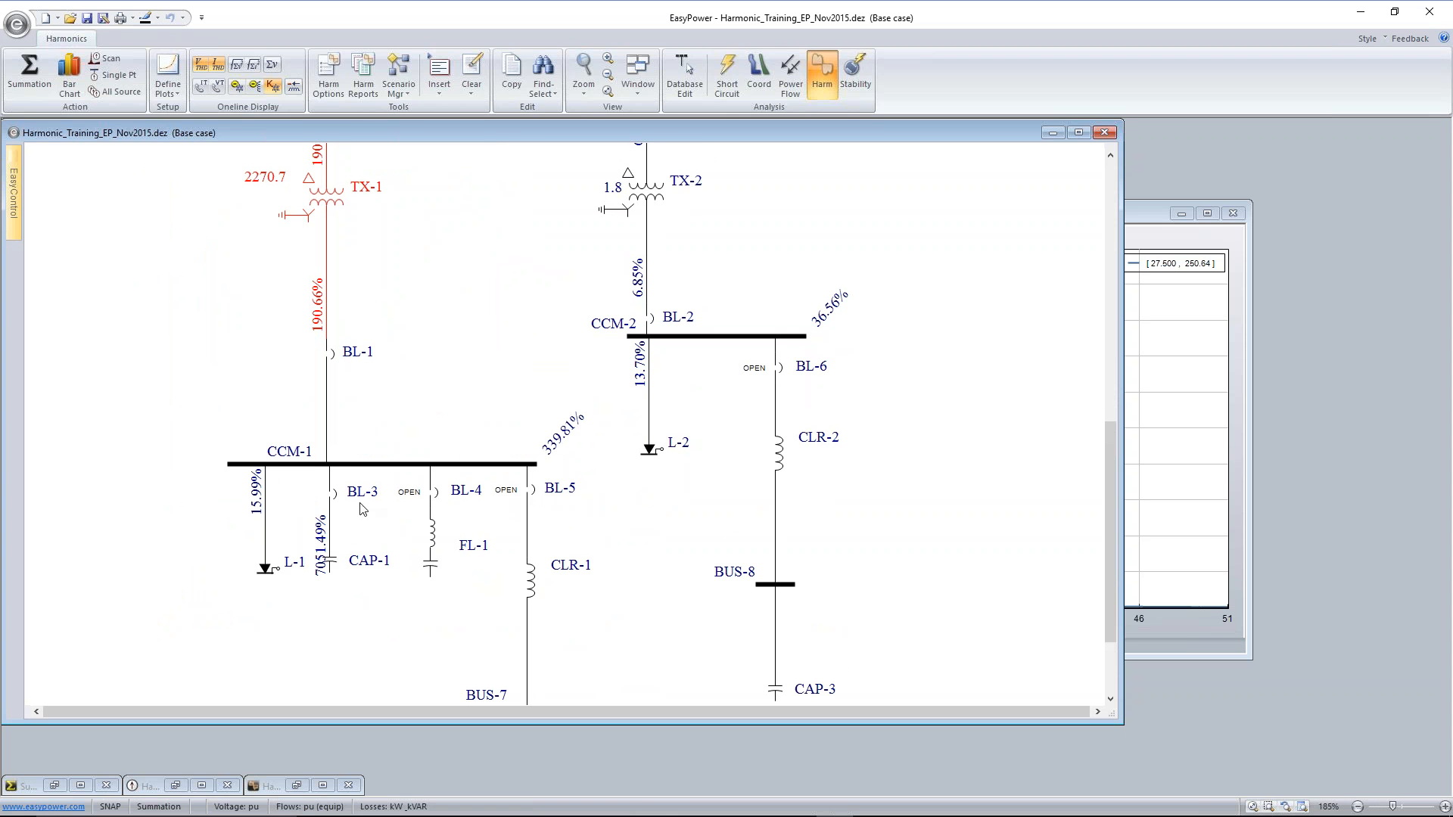
pyautogui.doubleClick(334, 495)
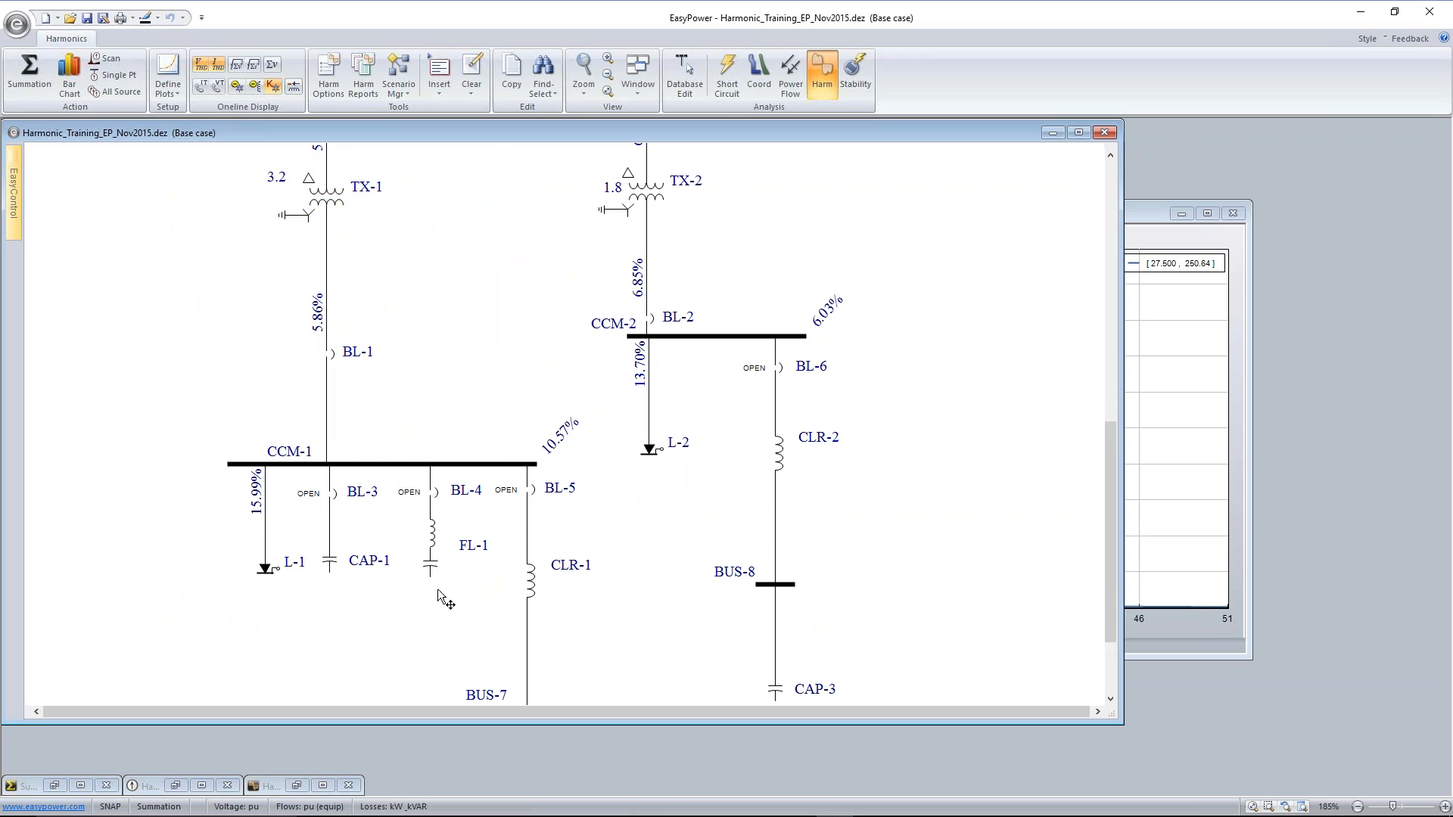
pyautogui.doubleClick(434, 491)
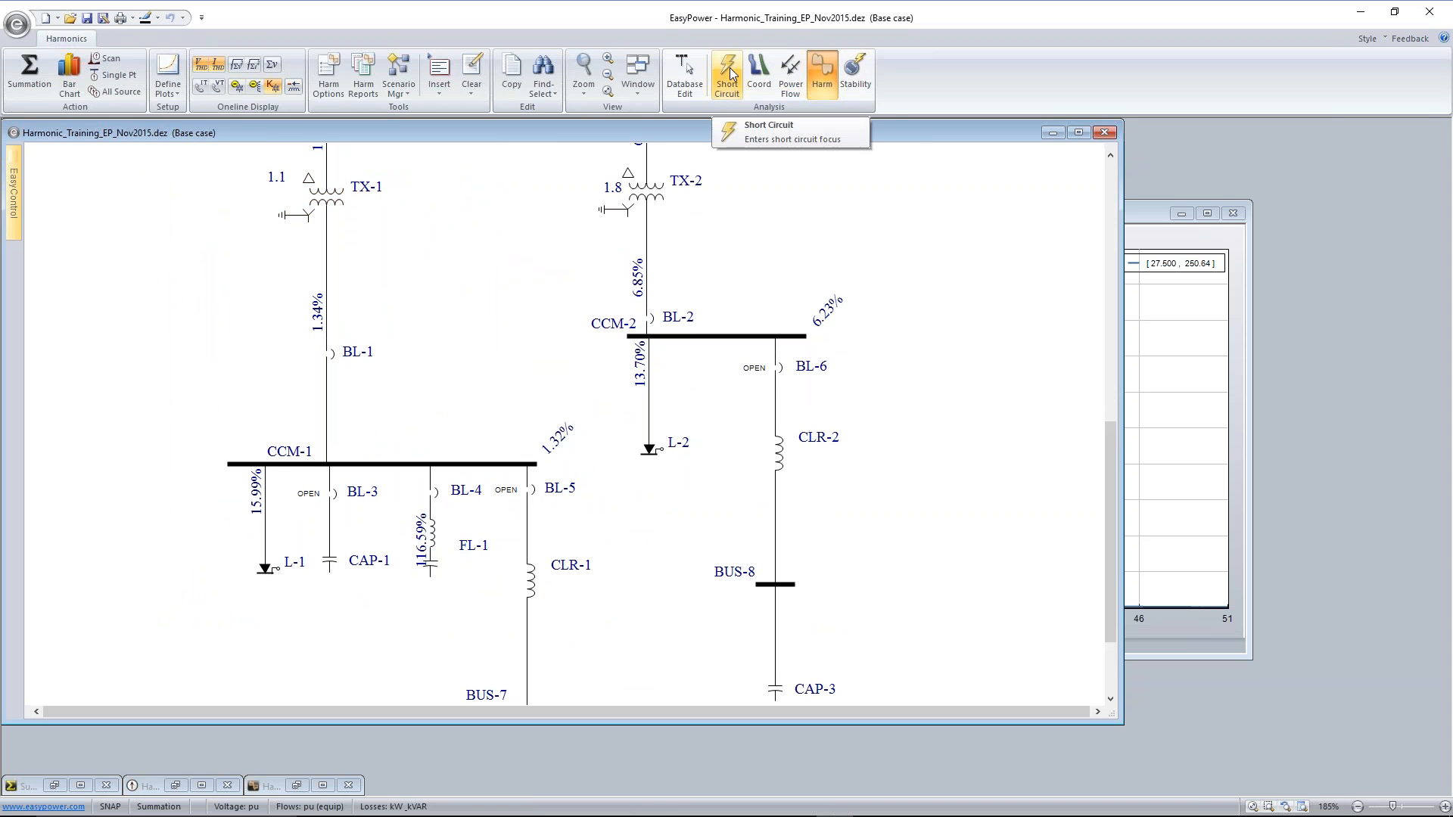
# Return to database editing and review the inductor impedance and capacitor bank data of filter FL-1
pyautogui.click(690, 70)
pyautogui.click(655, 452)
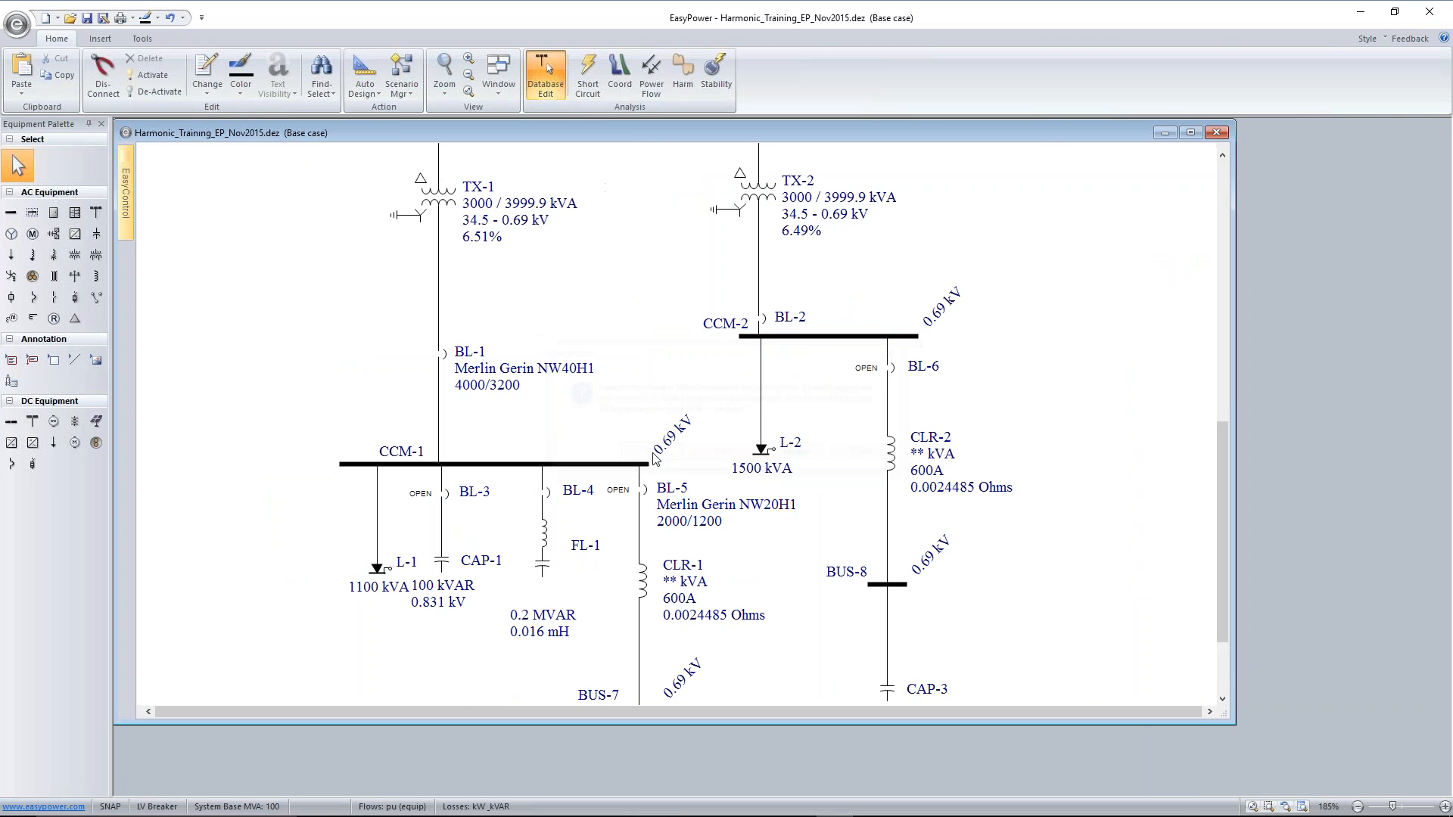
pyautogui.doubleClick(540, 535)
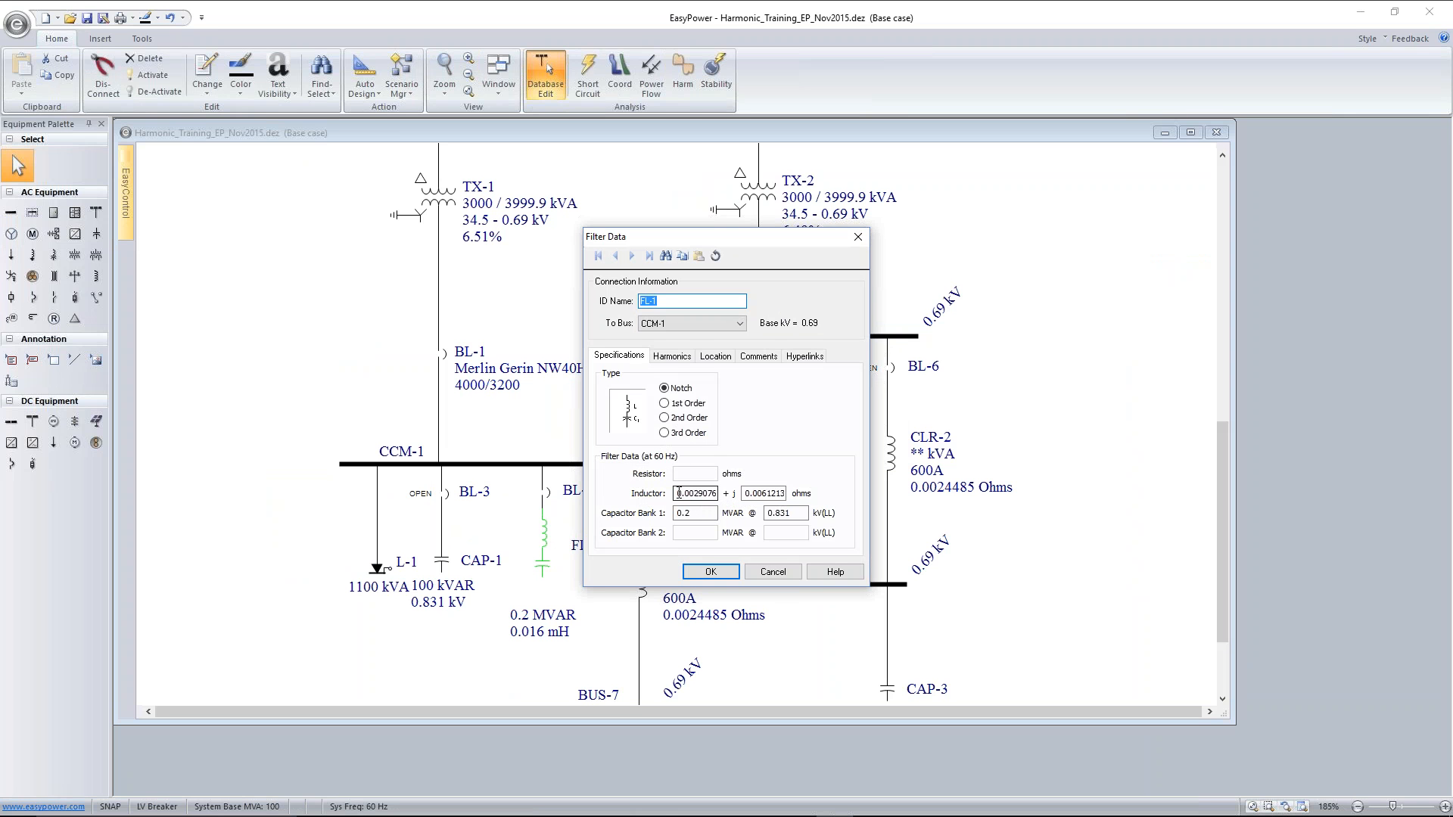
pyautogui.moveTo(678, 493); pyautogui.dragTo(778, 493)
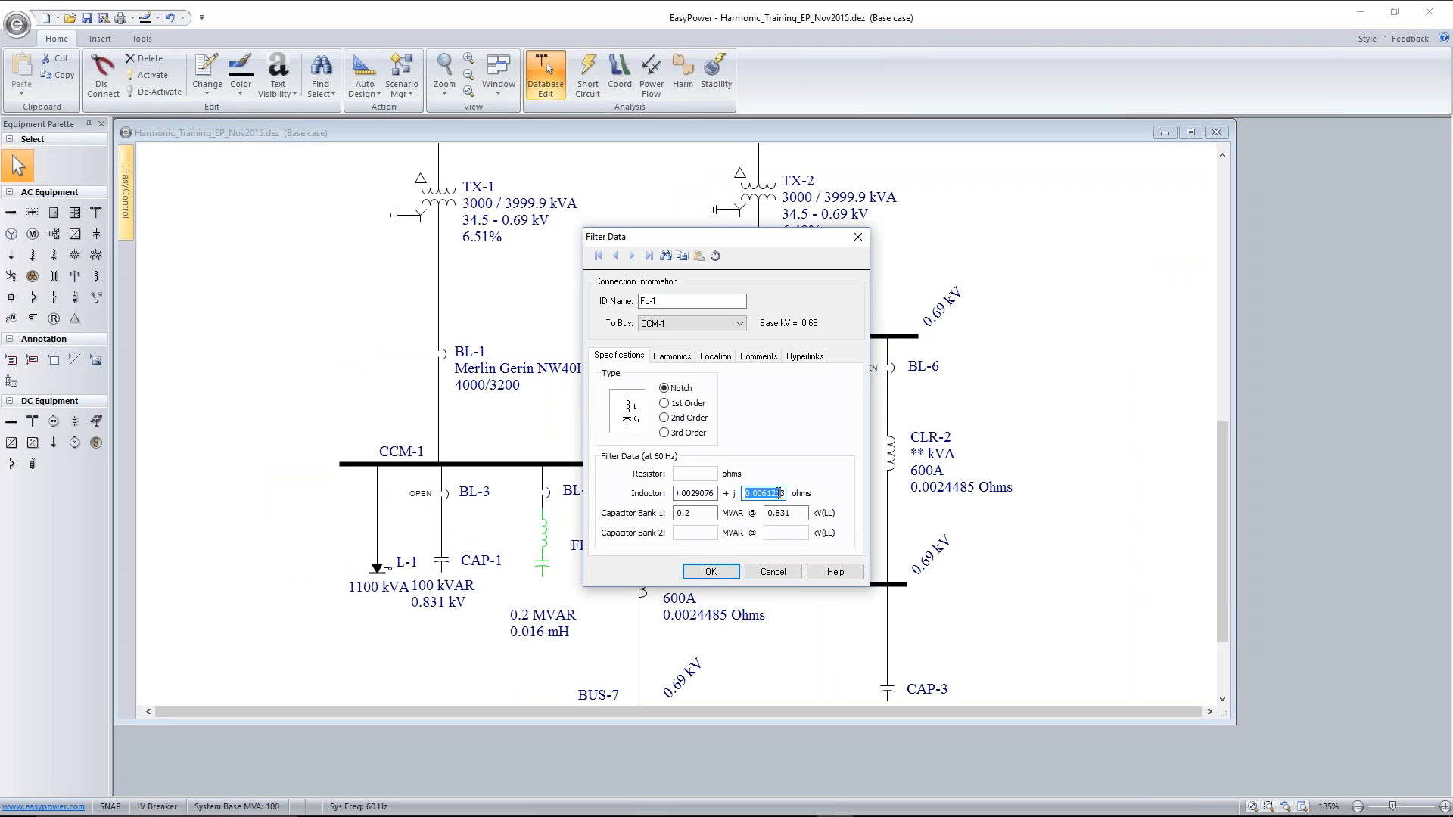
pyautogui.click(694, 513)
pyautogui.moveTo(803, 513); pyautogui.dragTo(758, 514)
pyautogui.click(755, 493)
pyautogui.moveTo(755, 493); pyautogui.dragTo(674, 496)
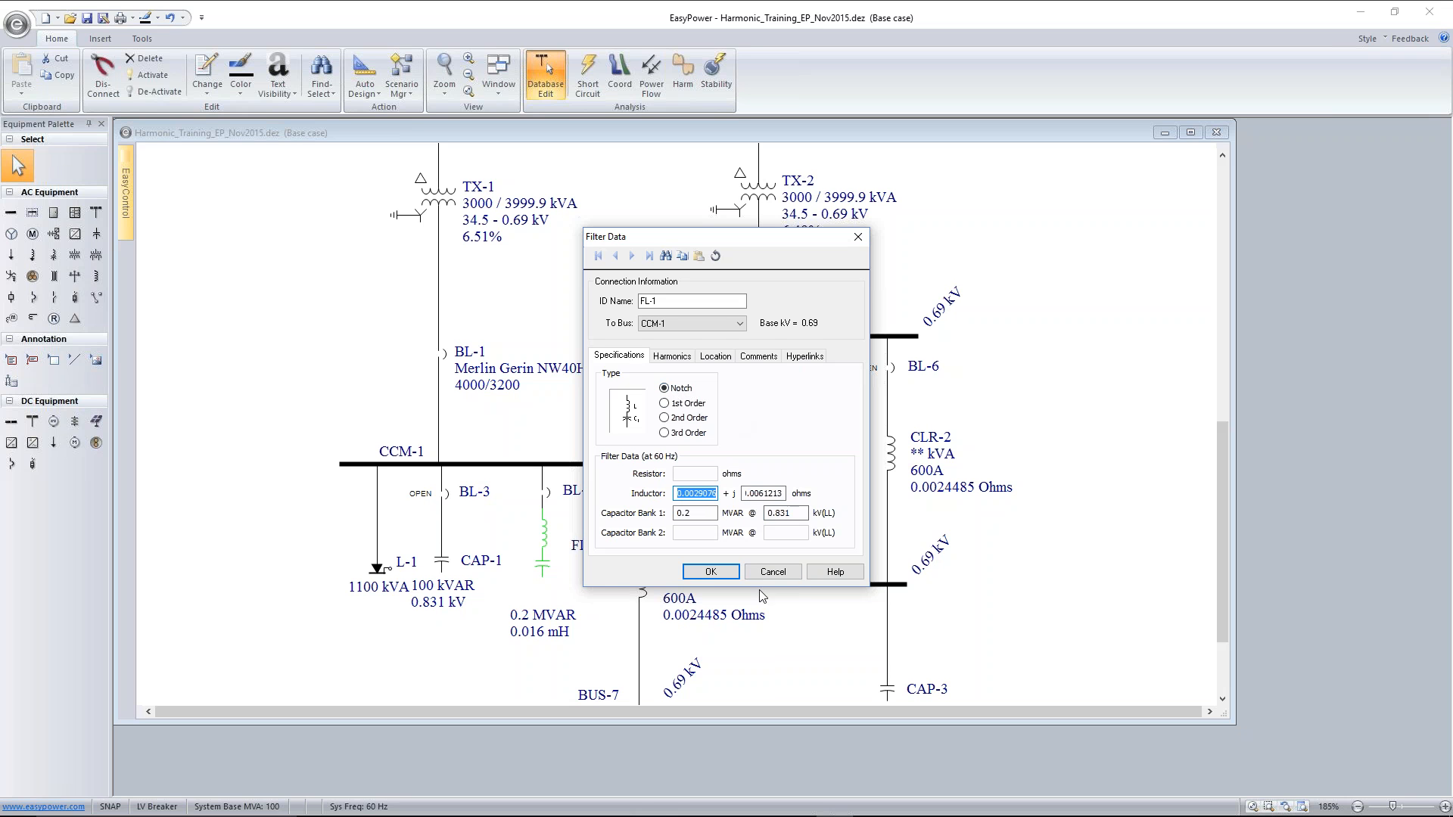
pyautogui.click(711, 572)
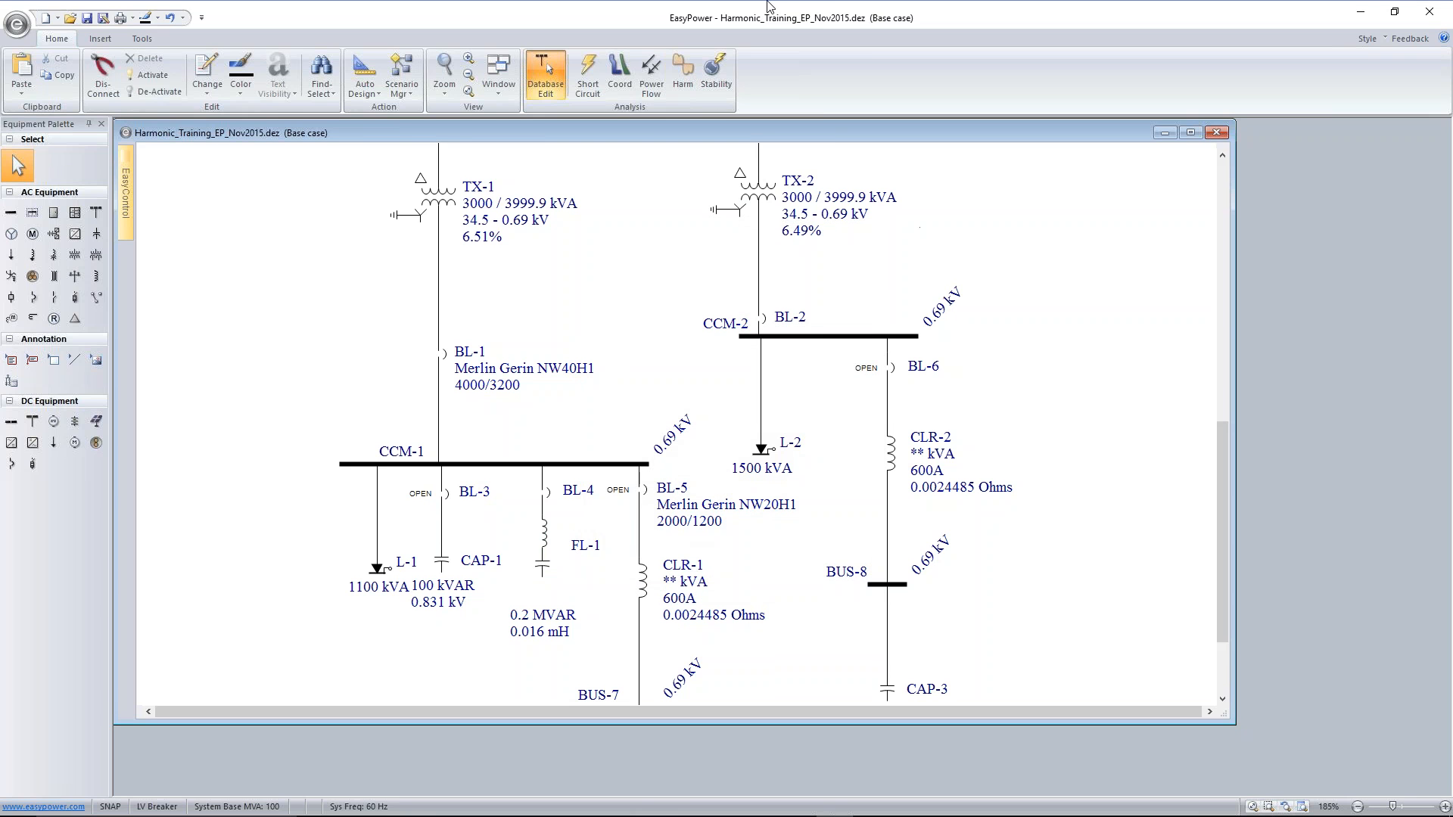
# Rerun the harmonic summation, compare distortion with breaker BL-6 open and closed, and leave BL-6 closed with CAP-3 connected
pyautogui.click(682, 75)
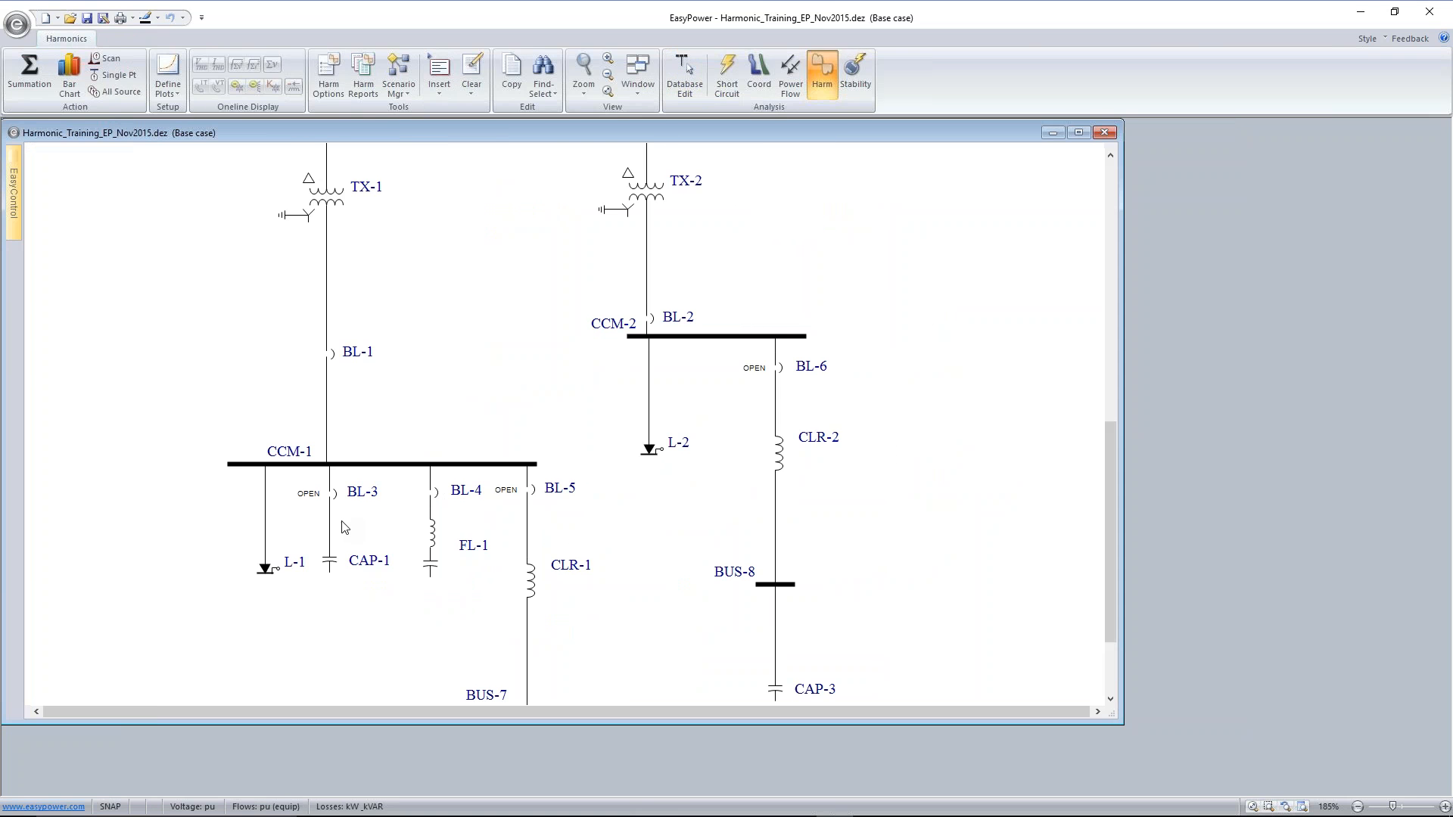
pyautogui.click(35, 69)
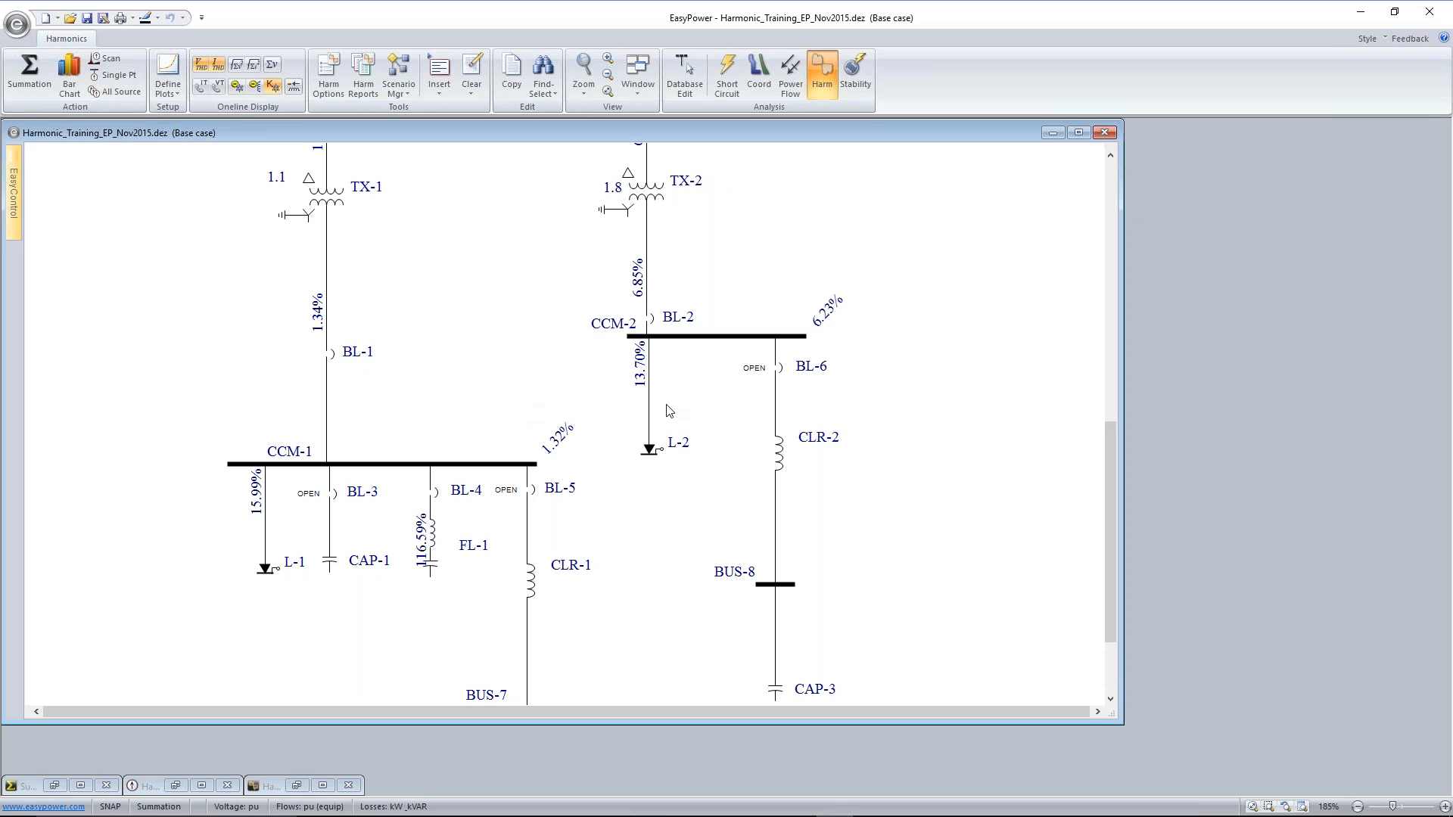
pyautogui.doubleClick(780, 369)
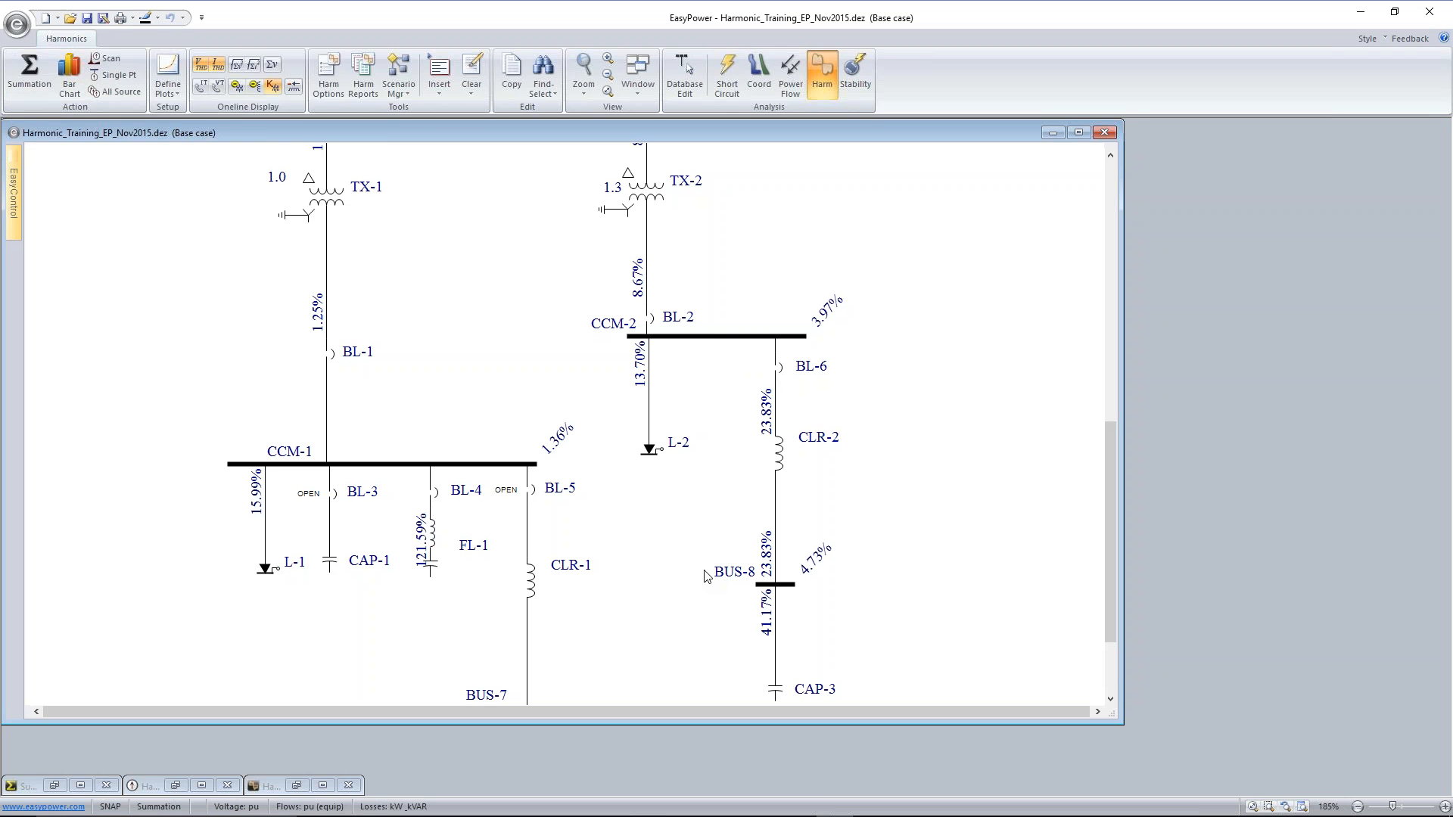
pyautogui.click(779, 369)
pyautogui.doubleClick(779, 369)
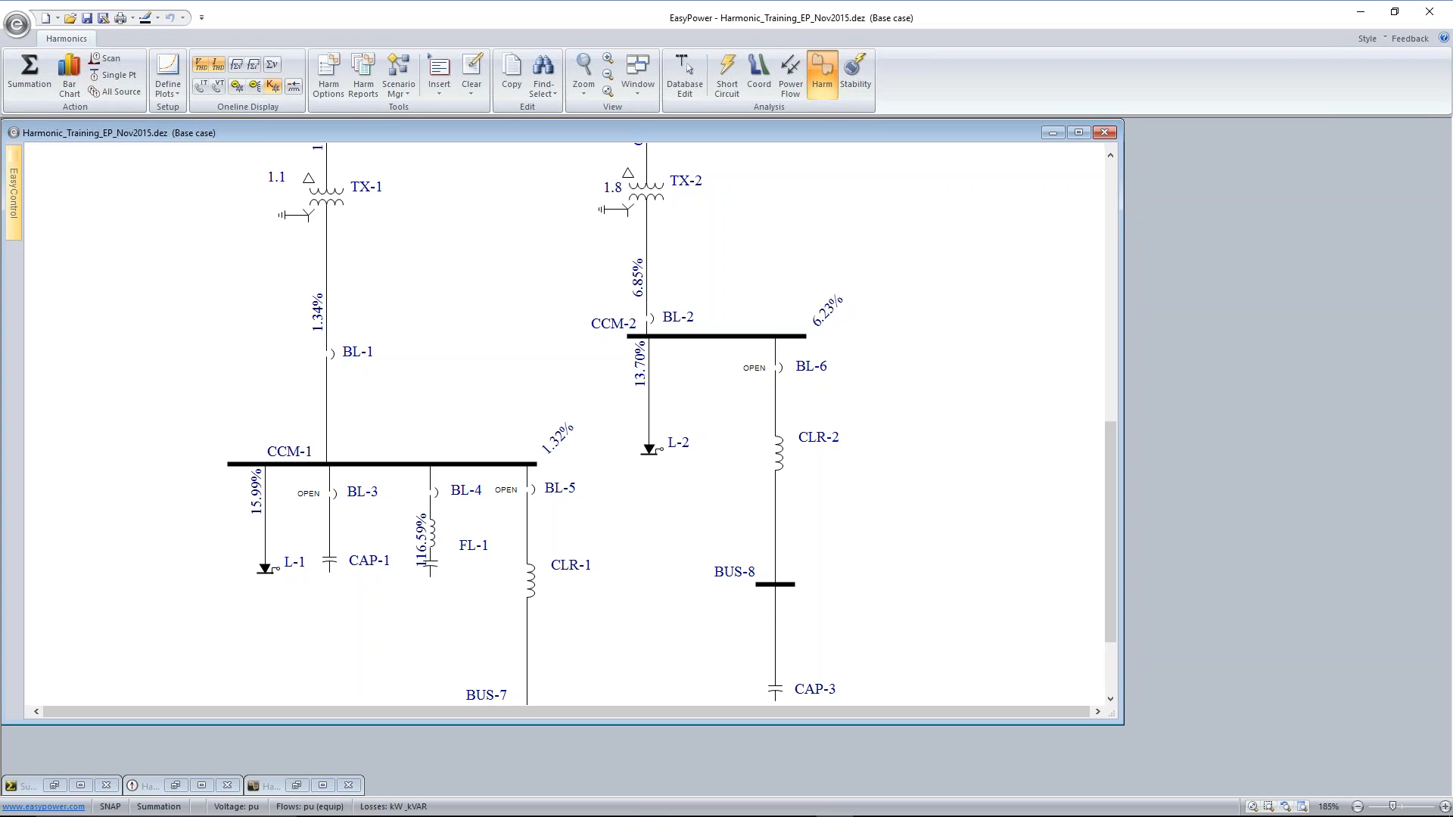
pyautogui.doubleClick(779, 369)
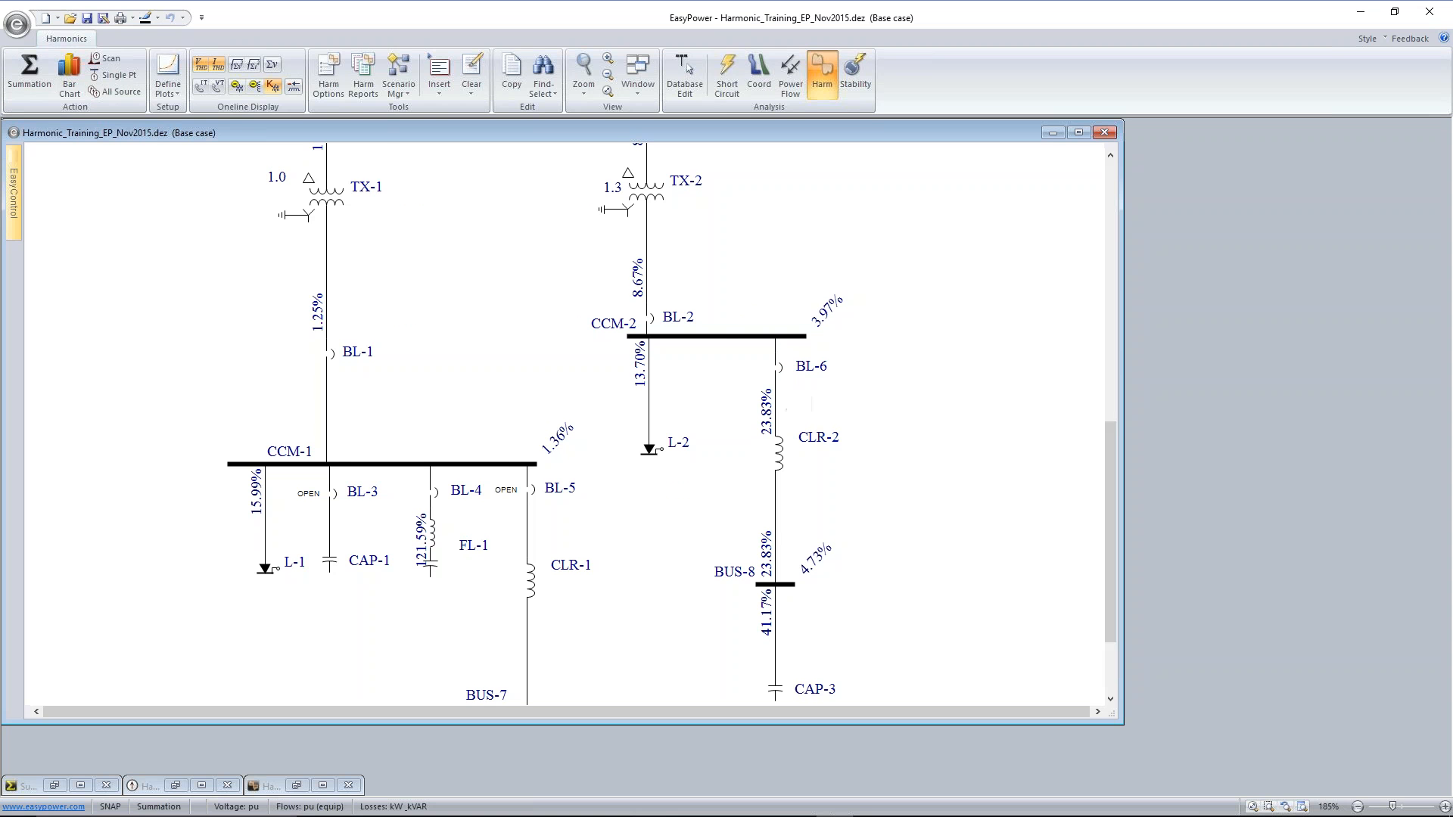
pyautogui.scroll(-2, 553, 292)
pyautogui.scroll(3, 571, 258)
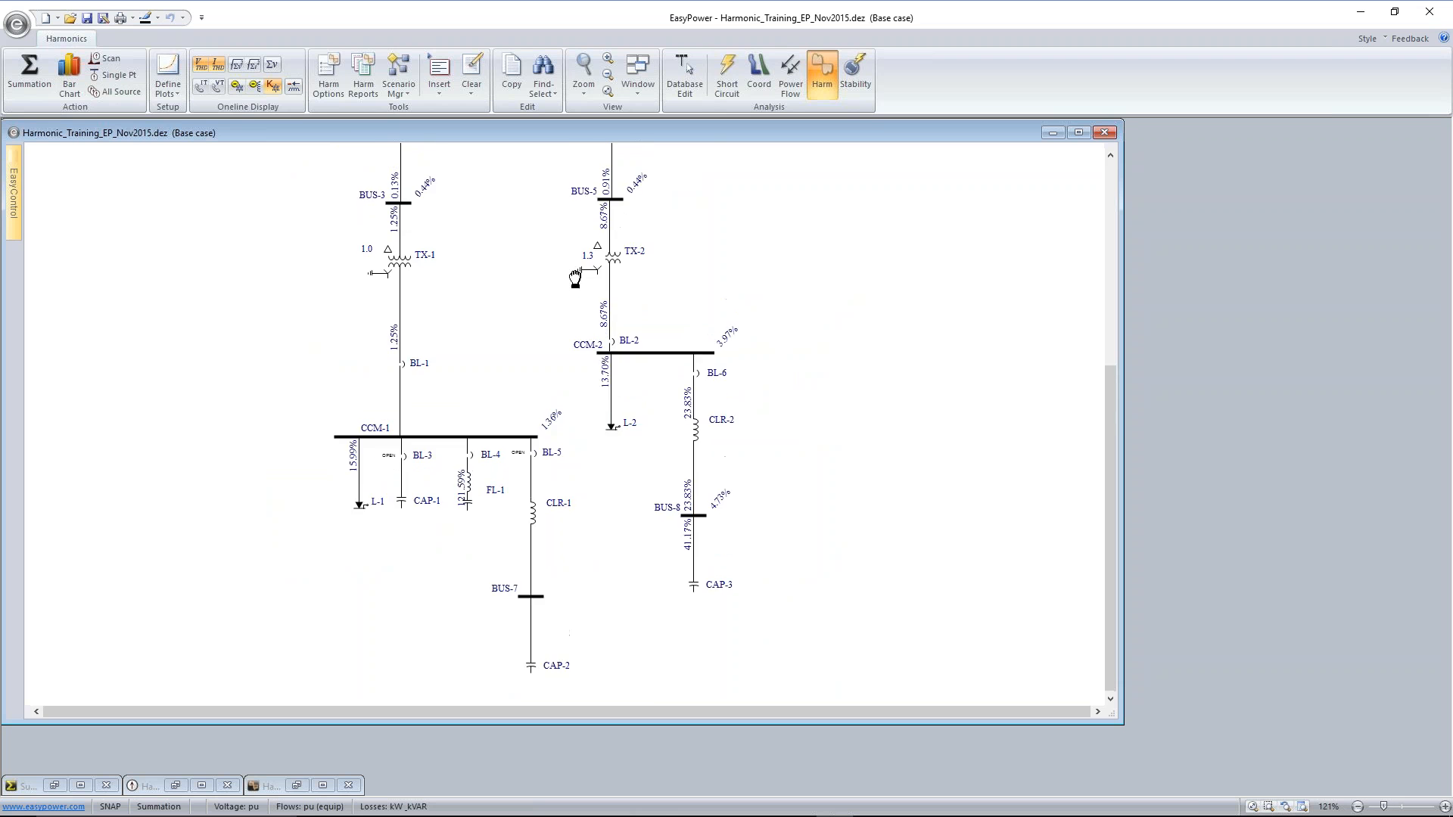
pyautogui.scroll(-2, 563, 281)
pyautogui.moveTo(576, 200); pyautogui.dragTo(561, 309)
pyautogui.scroll(1, 548, 359)
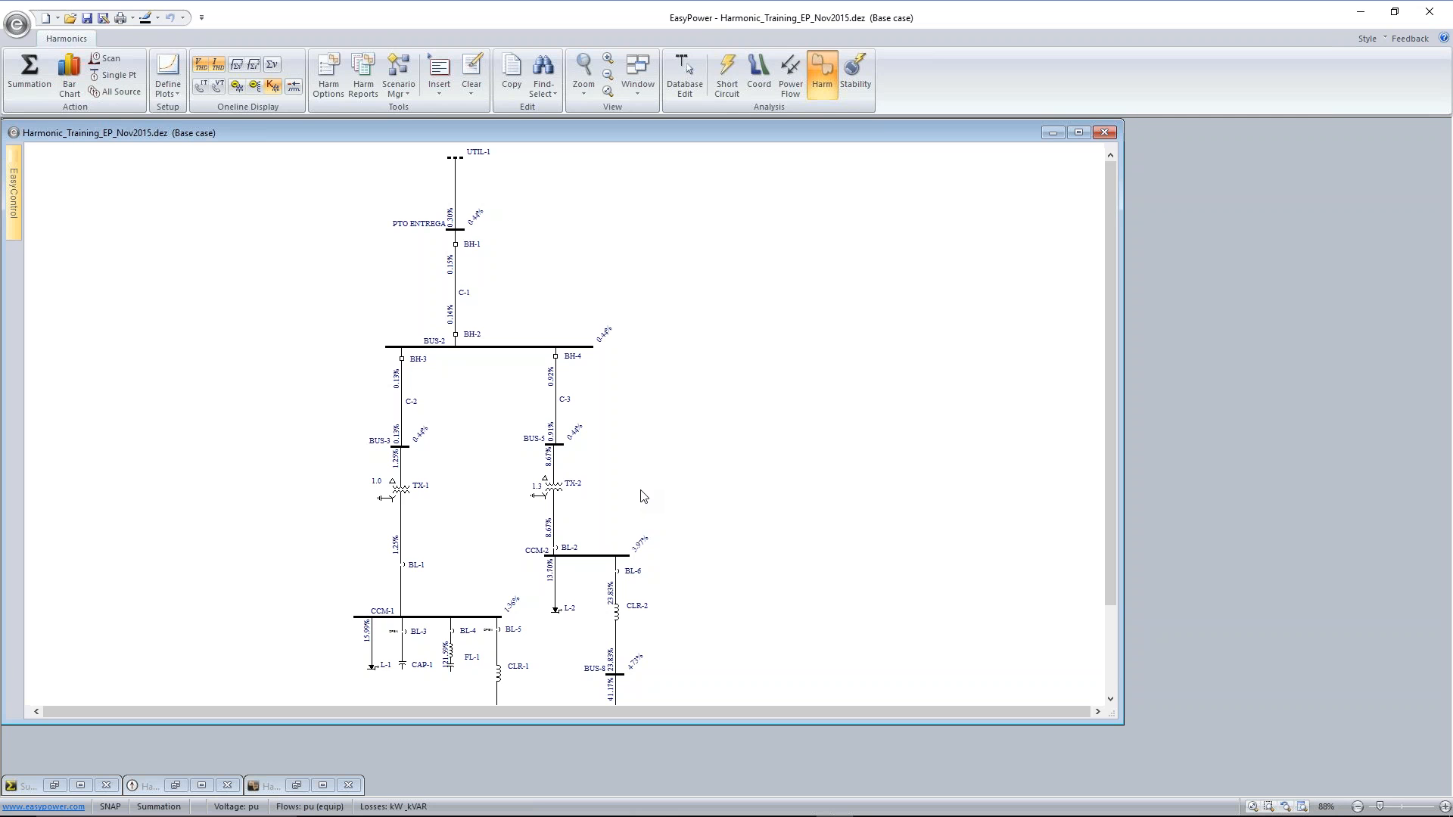
# Solve the power flow and examine the flows and power factors around transformers TX-1 and TX-2 and their buses
pyautogui.click(789, 72)
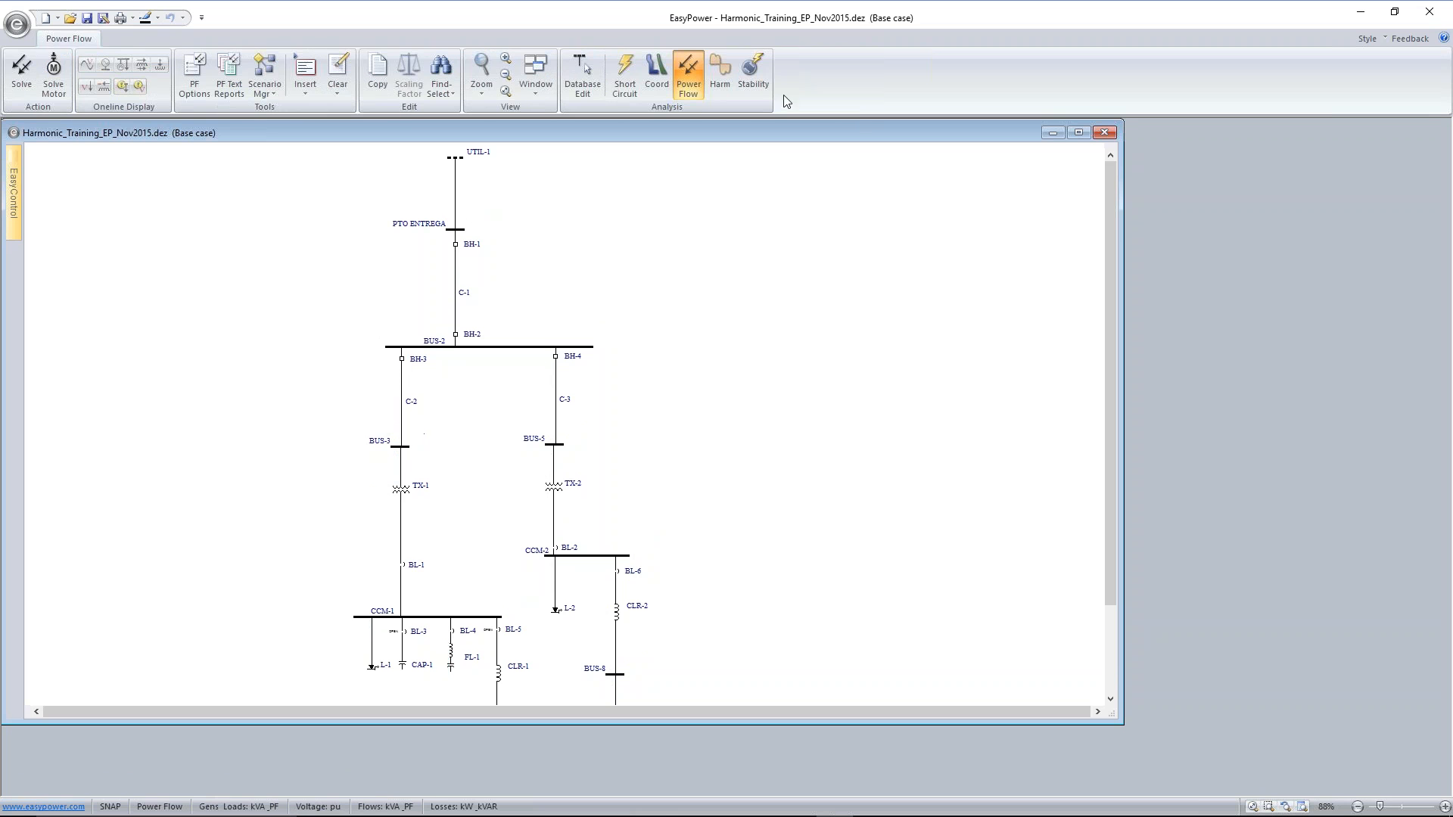
pyautogui.scroll(-1, 380, 218)
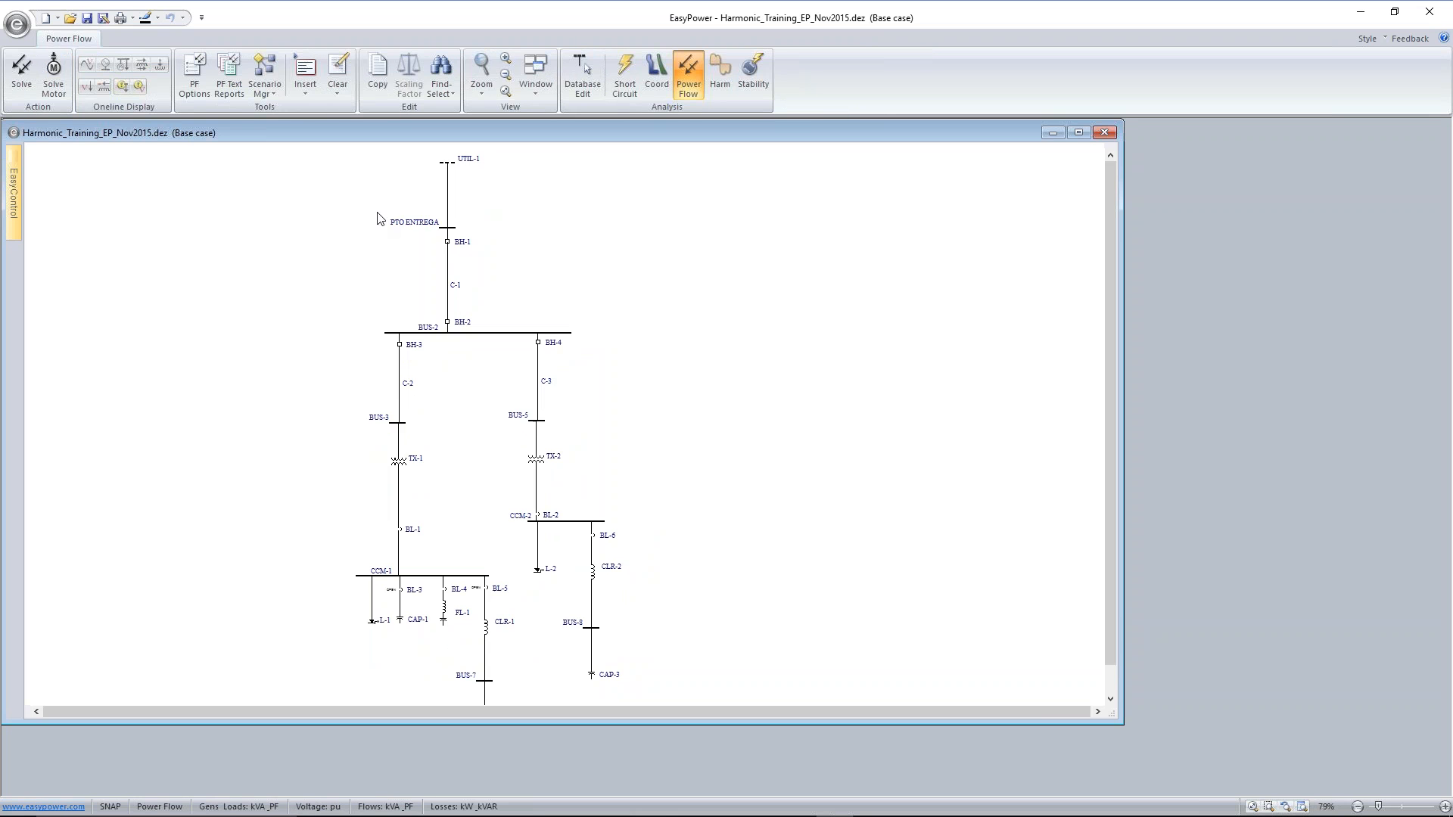
pyautogui.scroll(-1, 379, 218)
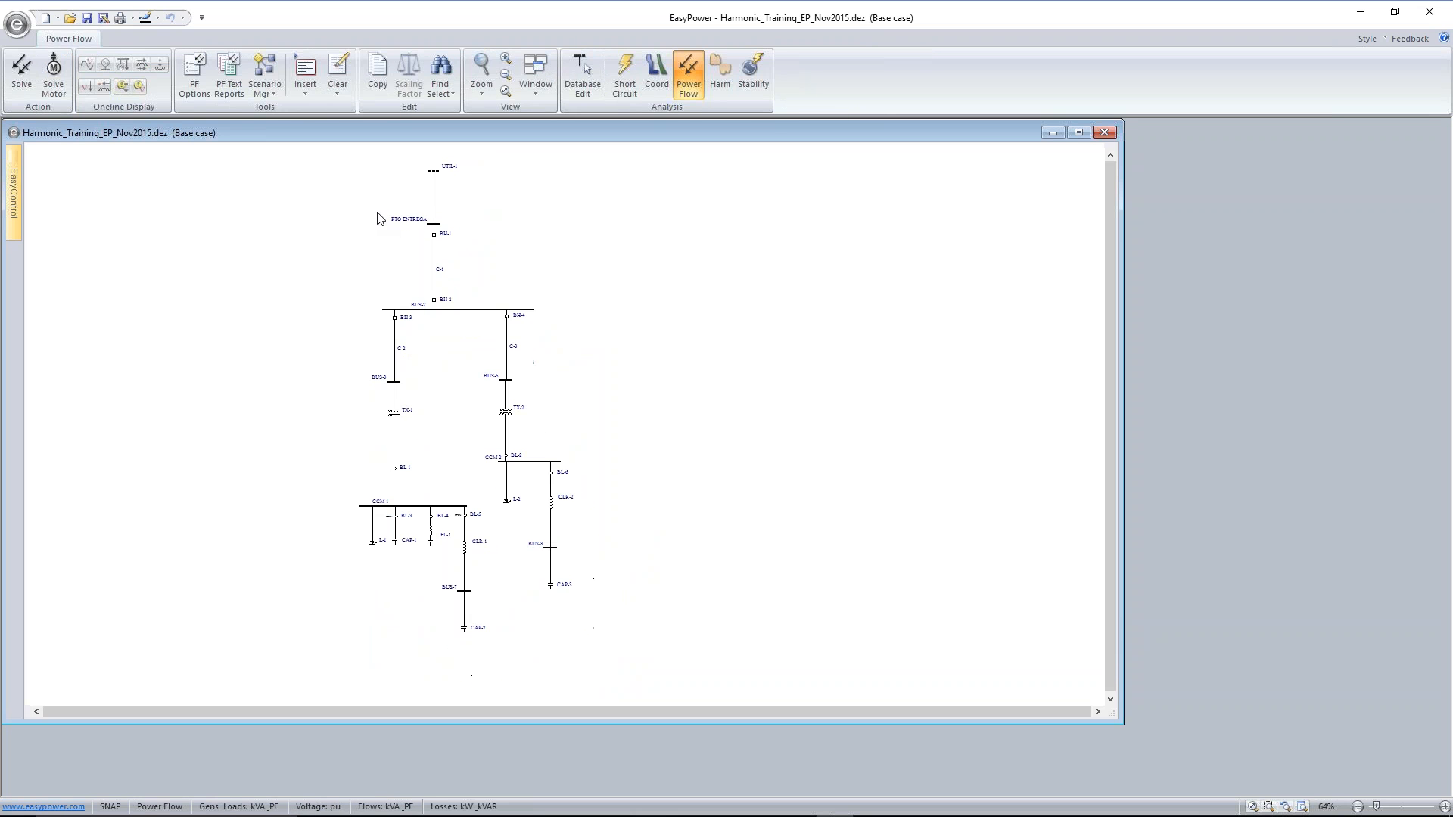
pyautogui.click(22, 70)
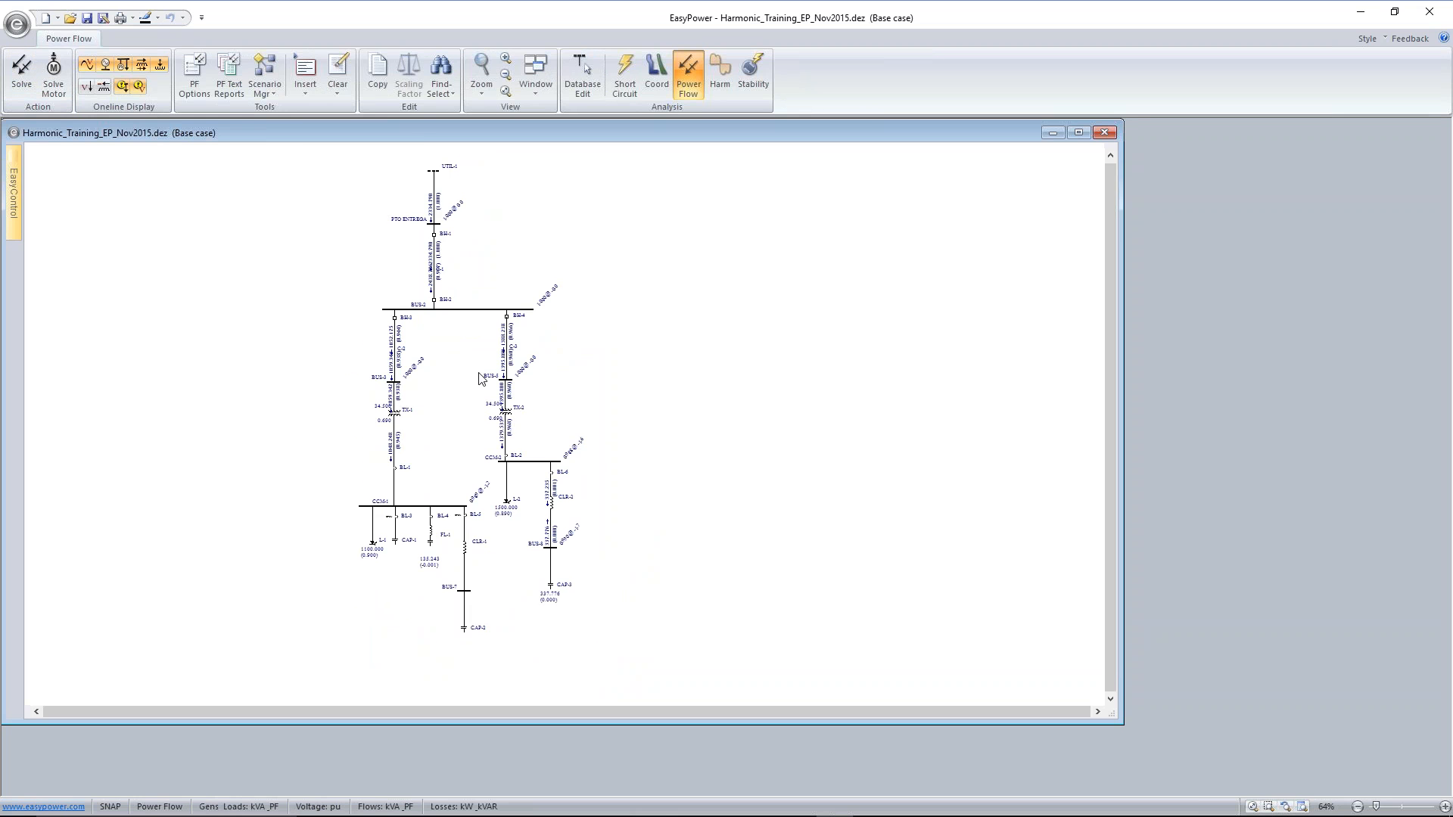
pyautogui.scroll(2, 479, 378)
pyautogui.scroll(1, 479, 379)
pyautogui.scroll(2, 470, 473)
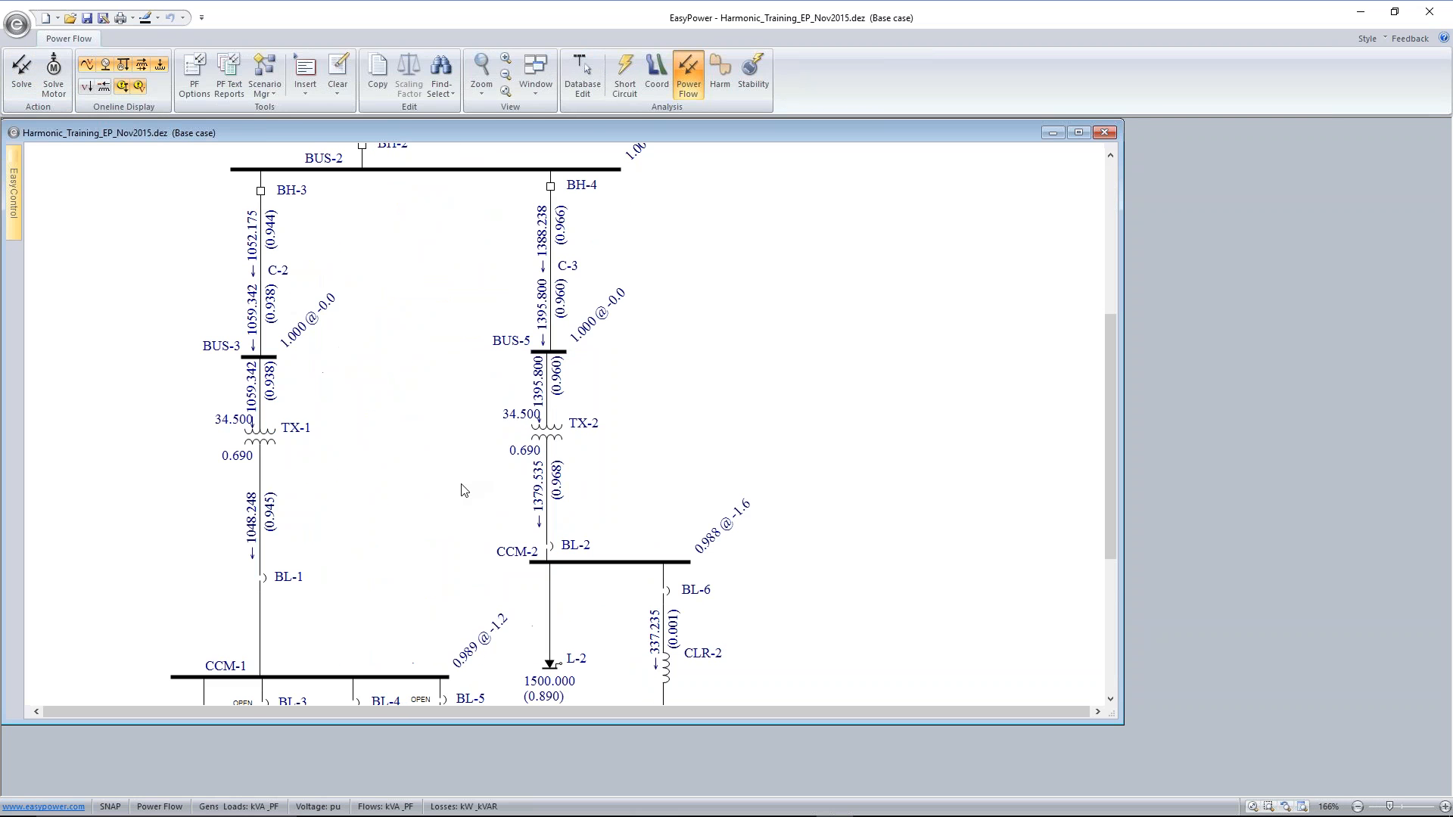
pyautogui.scroll(1, 453, 497)
pyautogui.moveTo(453, 497); pyautogui.dragTo(484, 243)
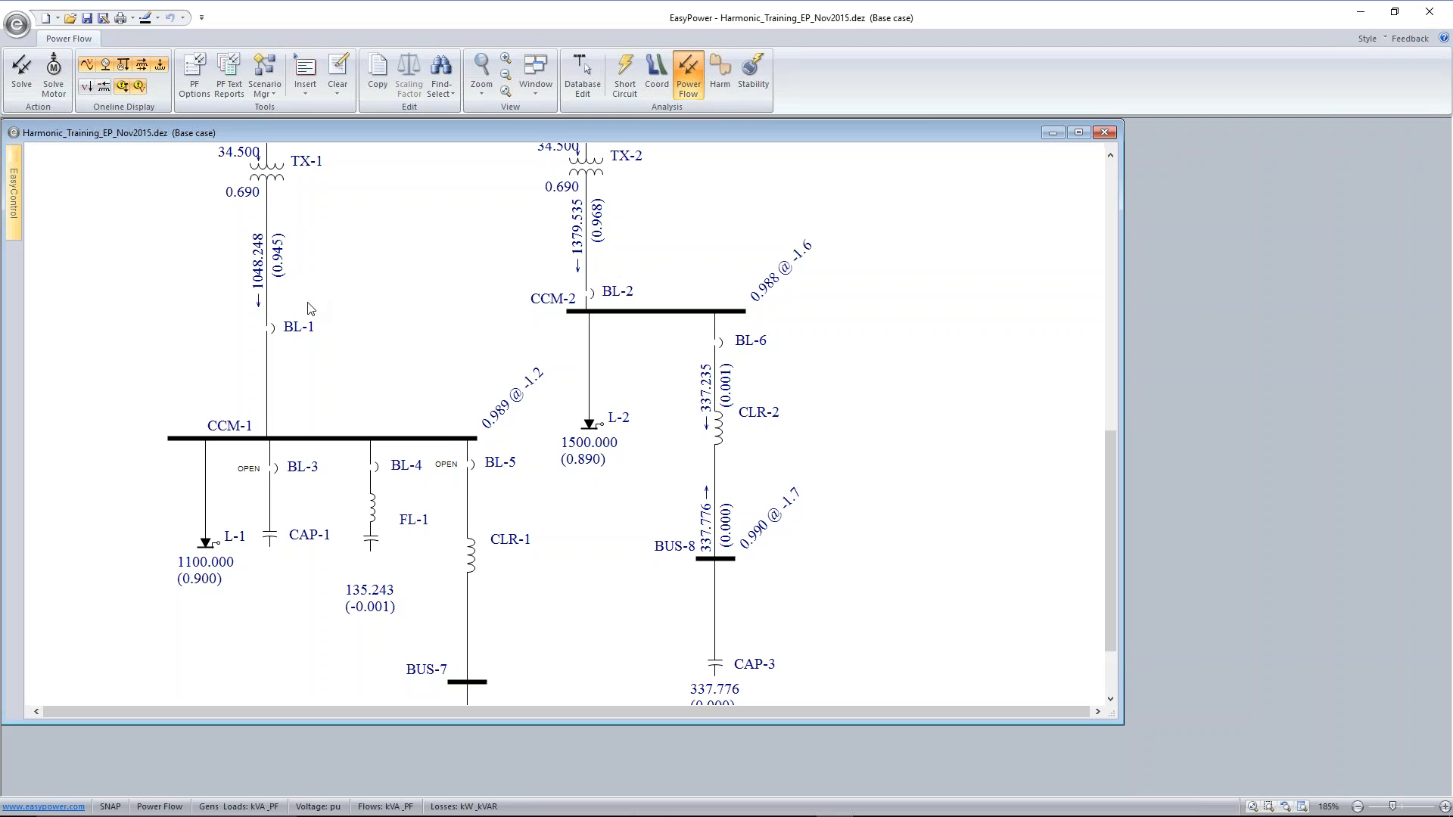
pyautogui.moveTo(346, 255); pyautogui.dragTo(383, 389)
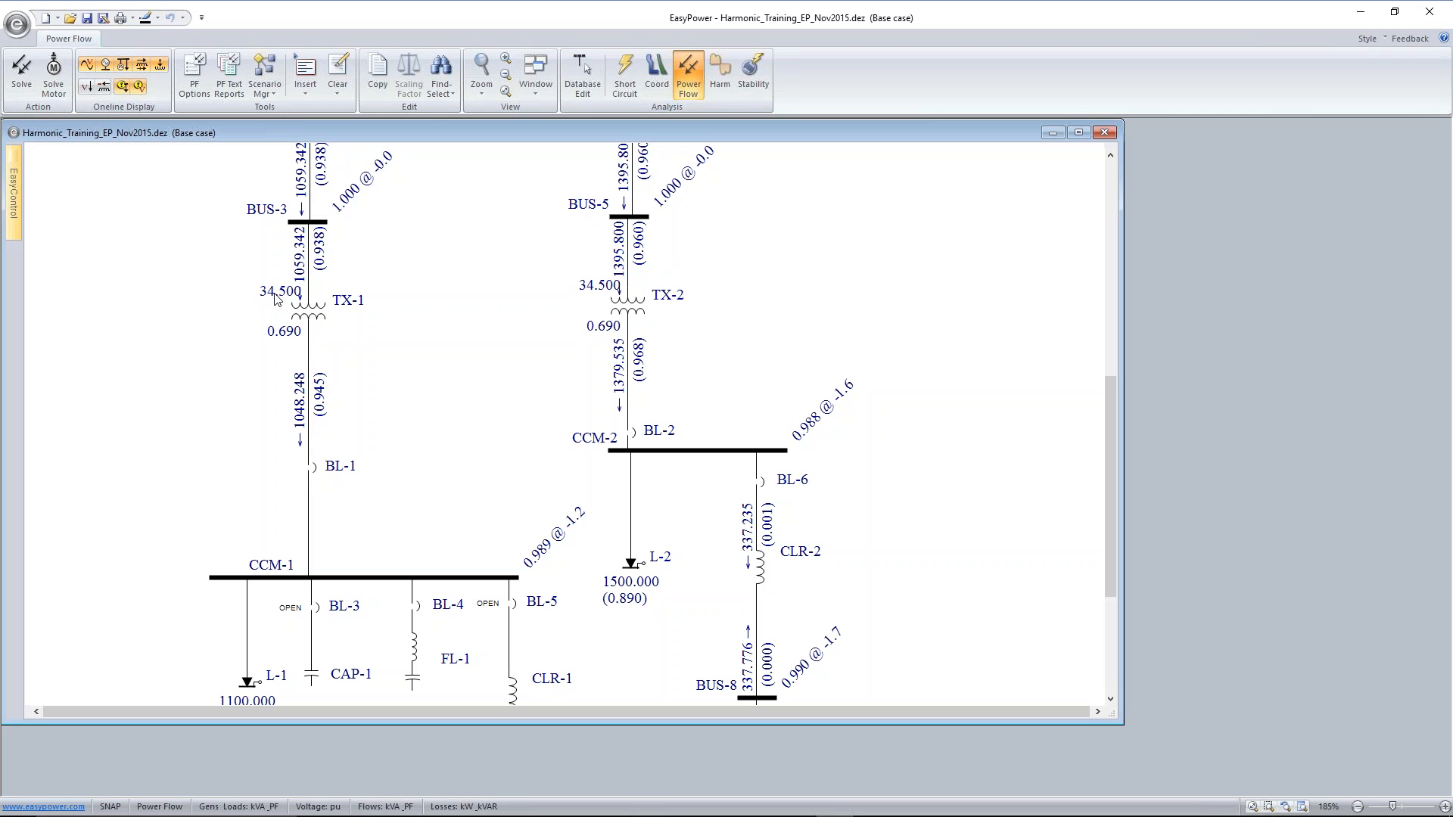
# Display the branch losses on the one-line and move the TX-1 and TX-2 loss labels clear of the tap values
pyautogui.click(295, 339)
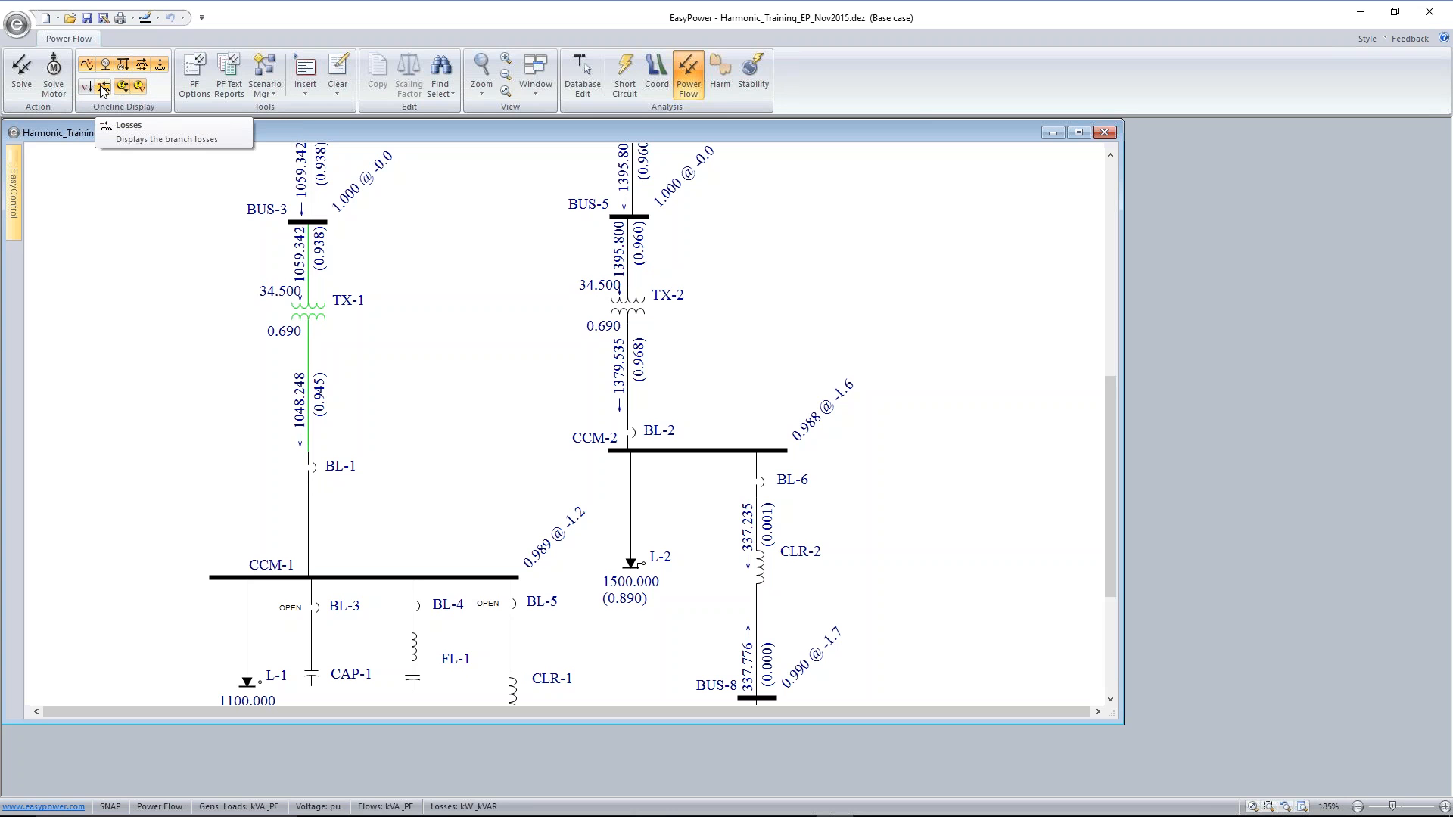
pyautogui.click(104, 89)
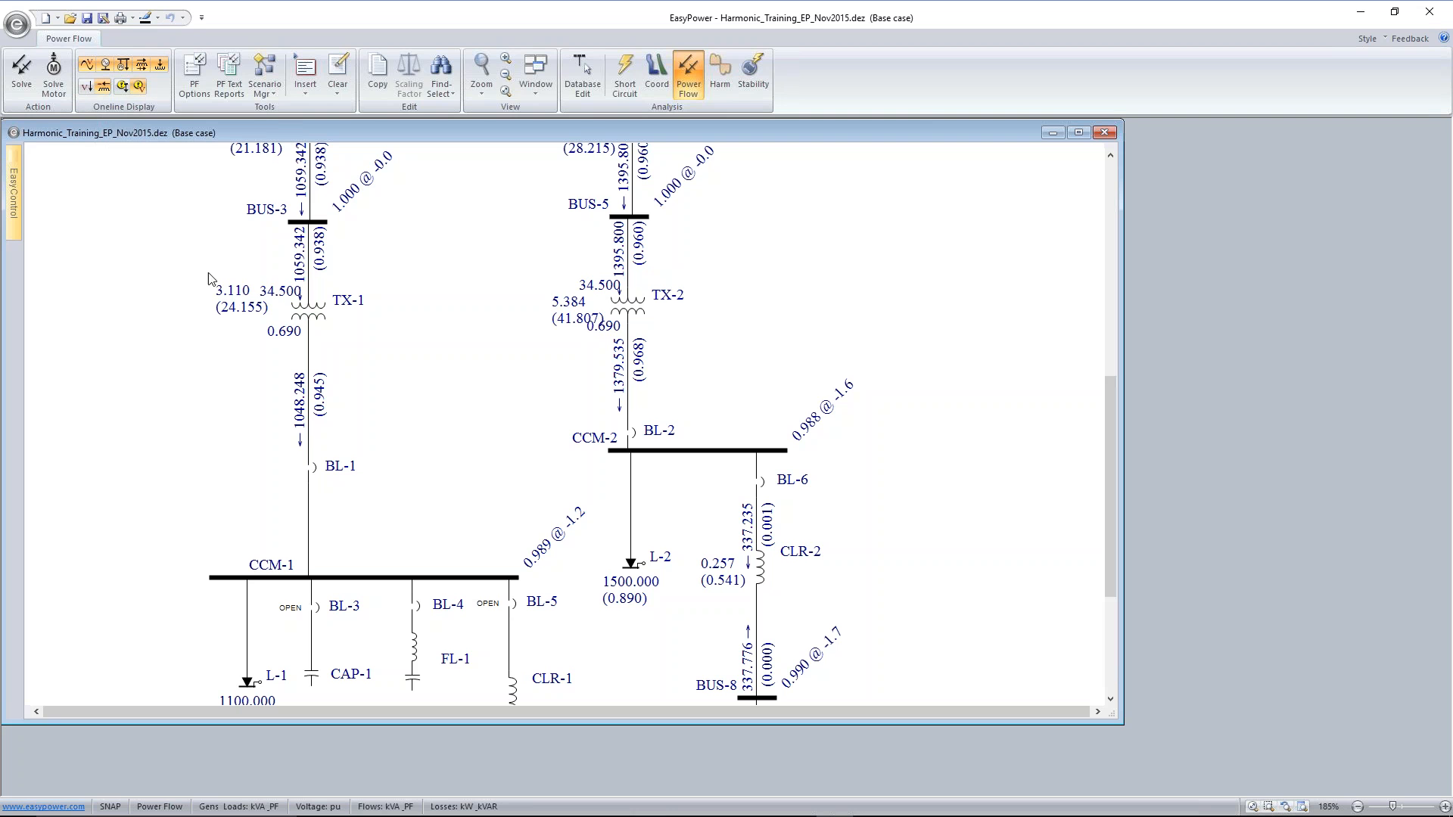
pyautogui.moveTo(246, 310)
pyautogui.mouseDown()
pyautogui.moveTo(225, 324)
pyautogui.moveTo(227, 307)
pyautogui.mouseUp()
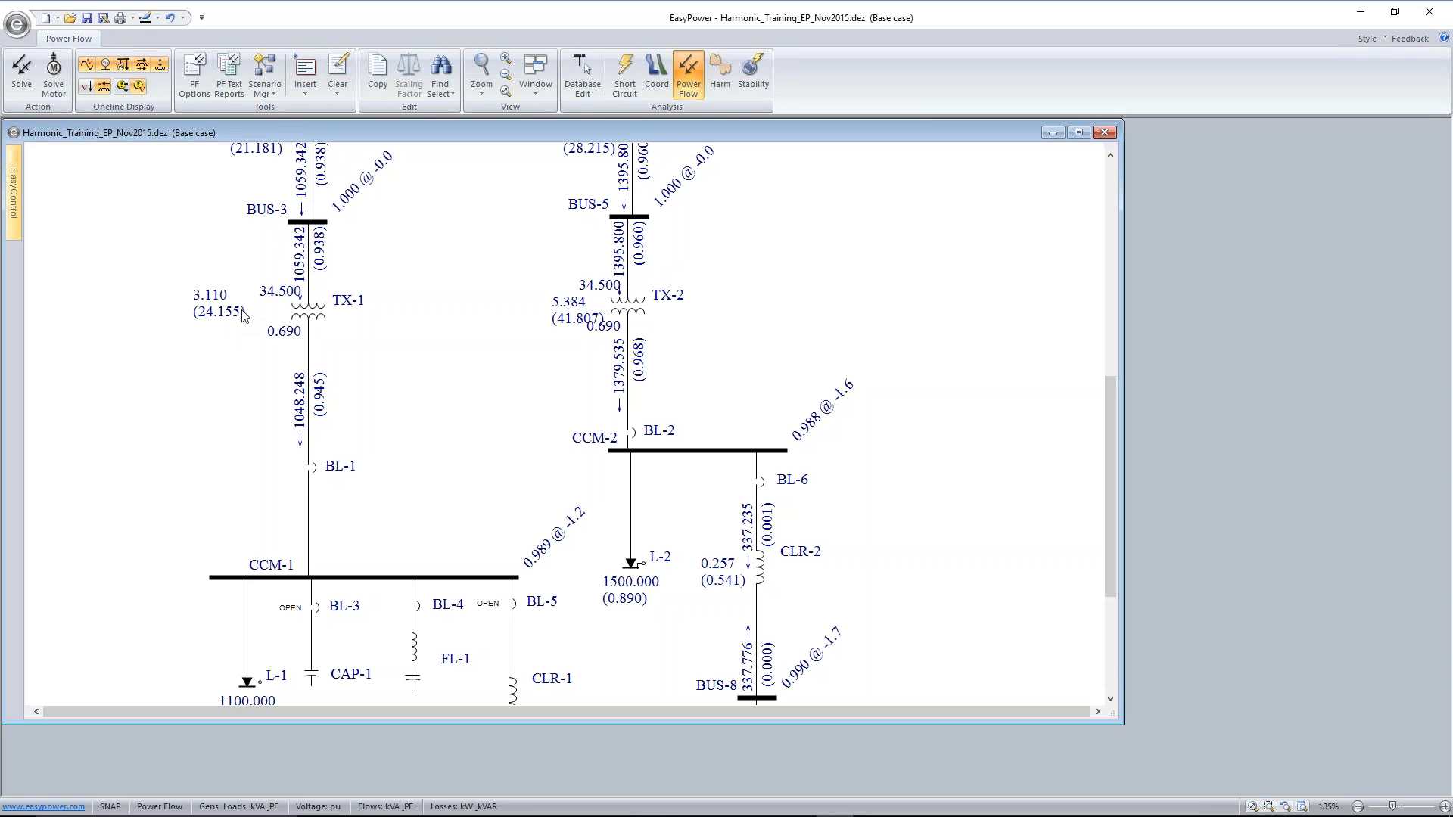
pyautogui.moveTo(572, 319); pyautogui.dragTo(551, 311)
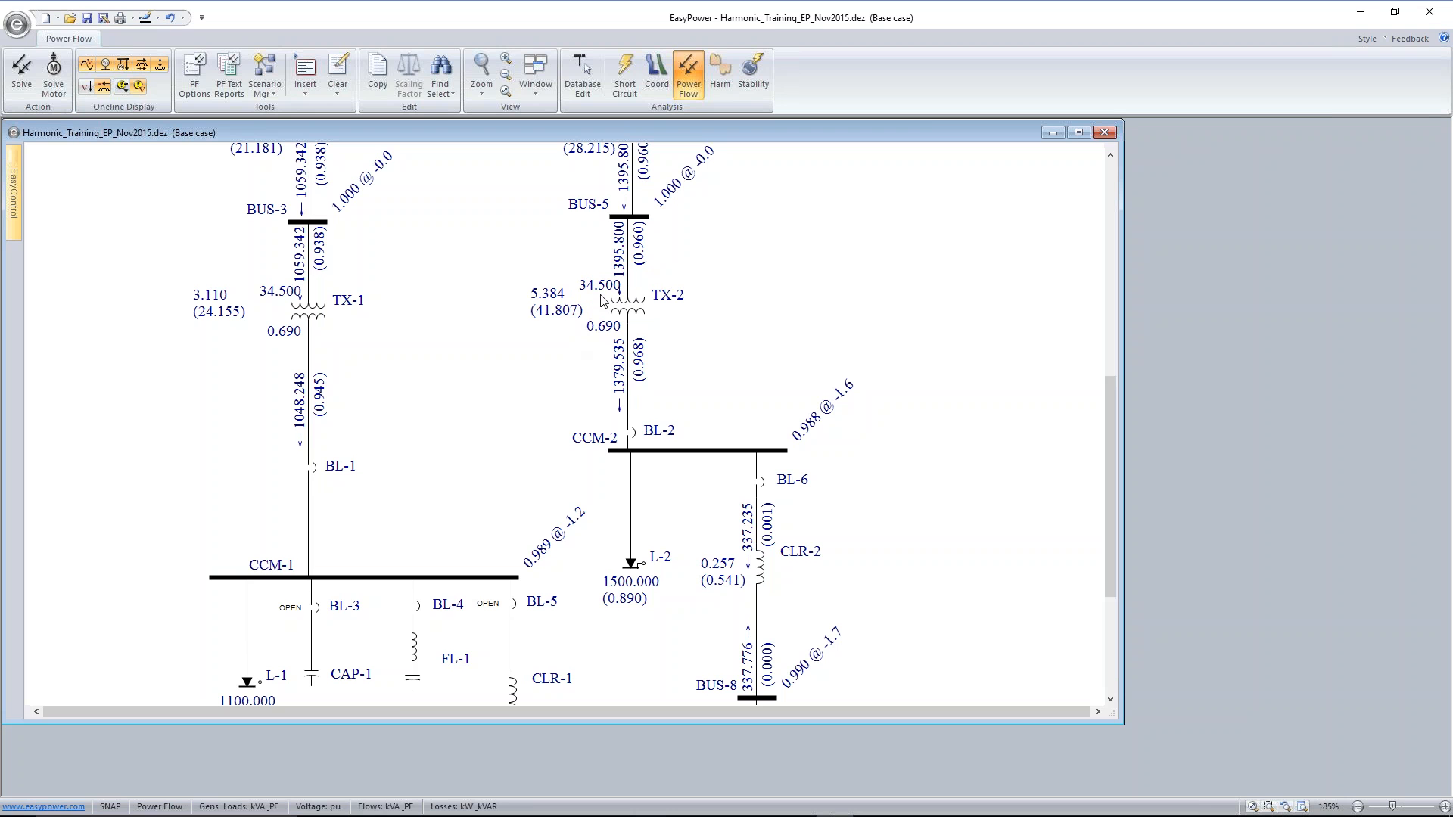
# Hide the transformer tap values on the one-line and show them again
pyautogui.scroll(-1, 470, 275)
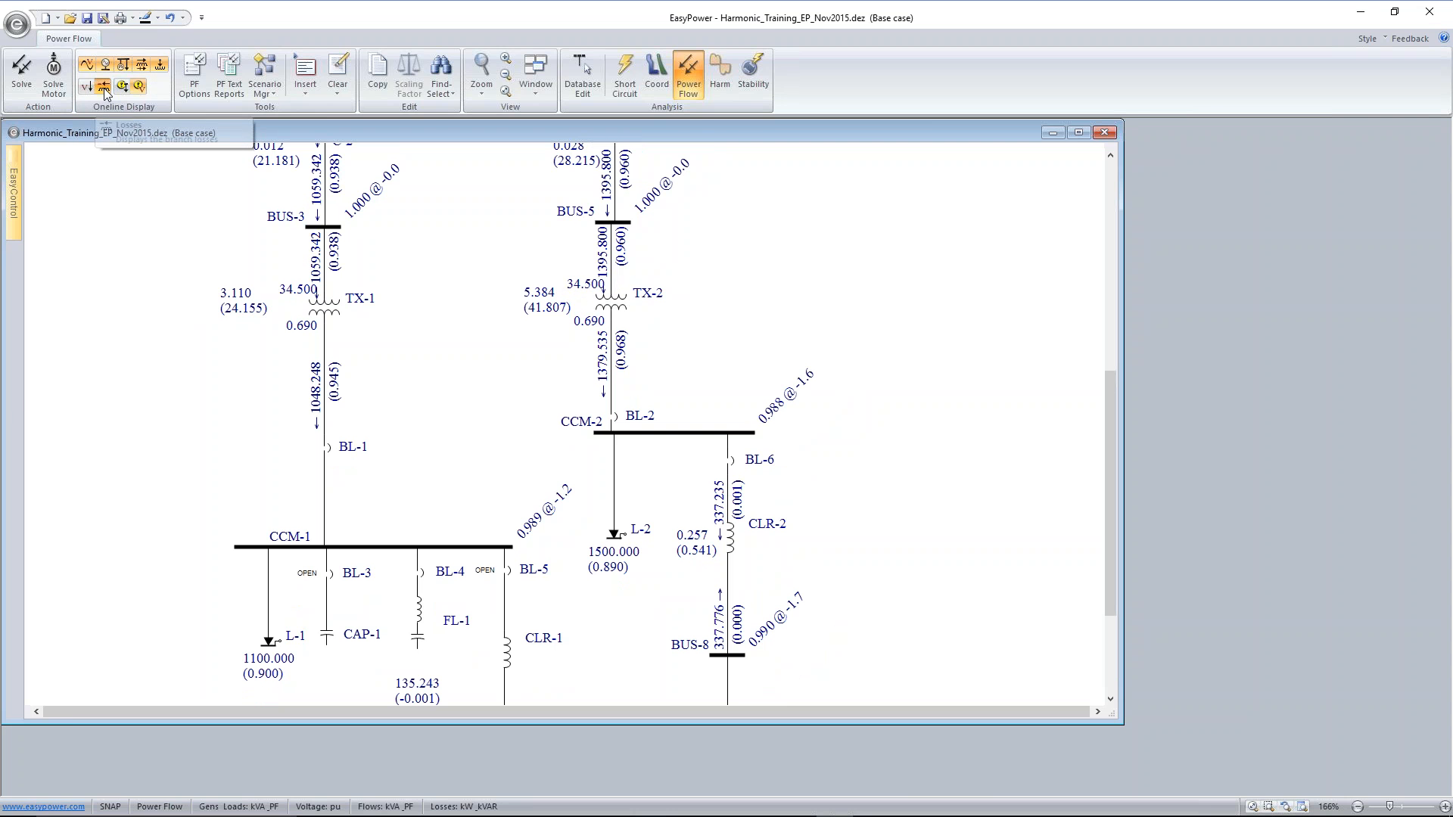
pyautogui.click(159, 67)
pyautogui.click(159, 67)
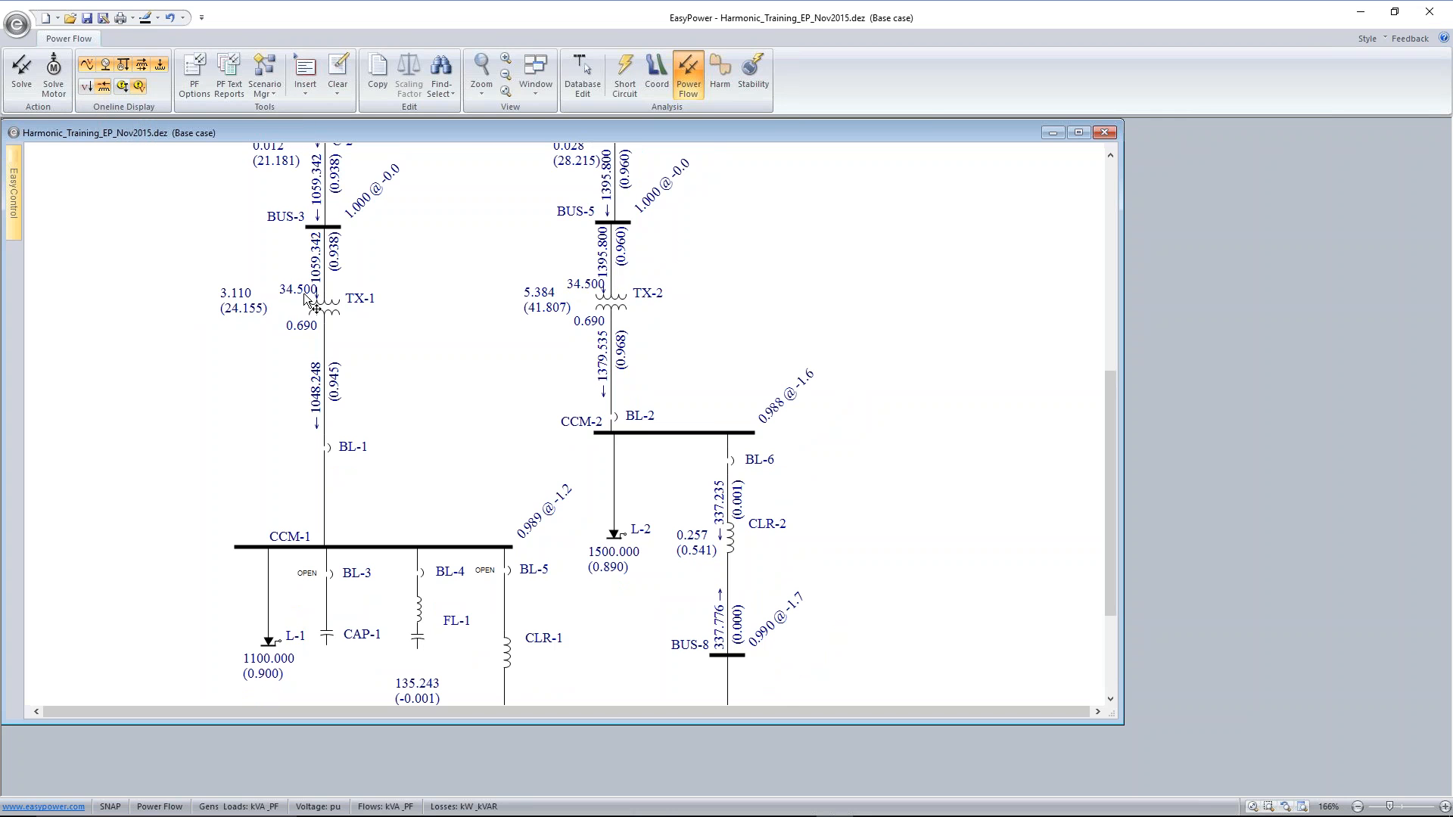
# Toggle the transformer tap display off and on, and inspect the temporary winding tap data of transformer TX-1
pyautogui.click(159, 67)
pyautogui.click(159, 66)
pyautogui.doubleClick(332, 321)
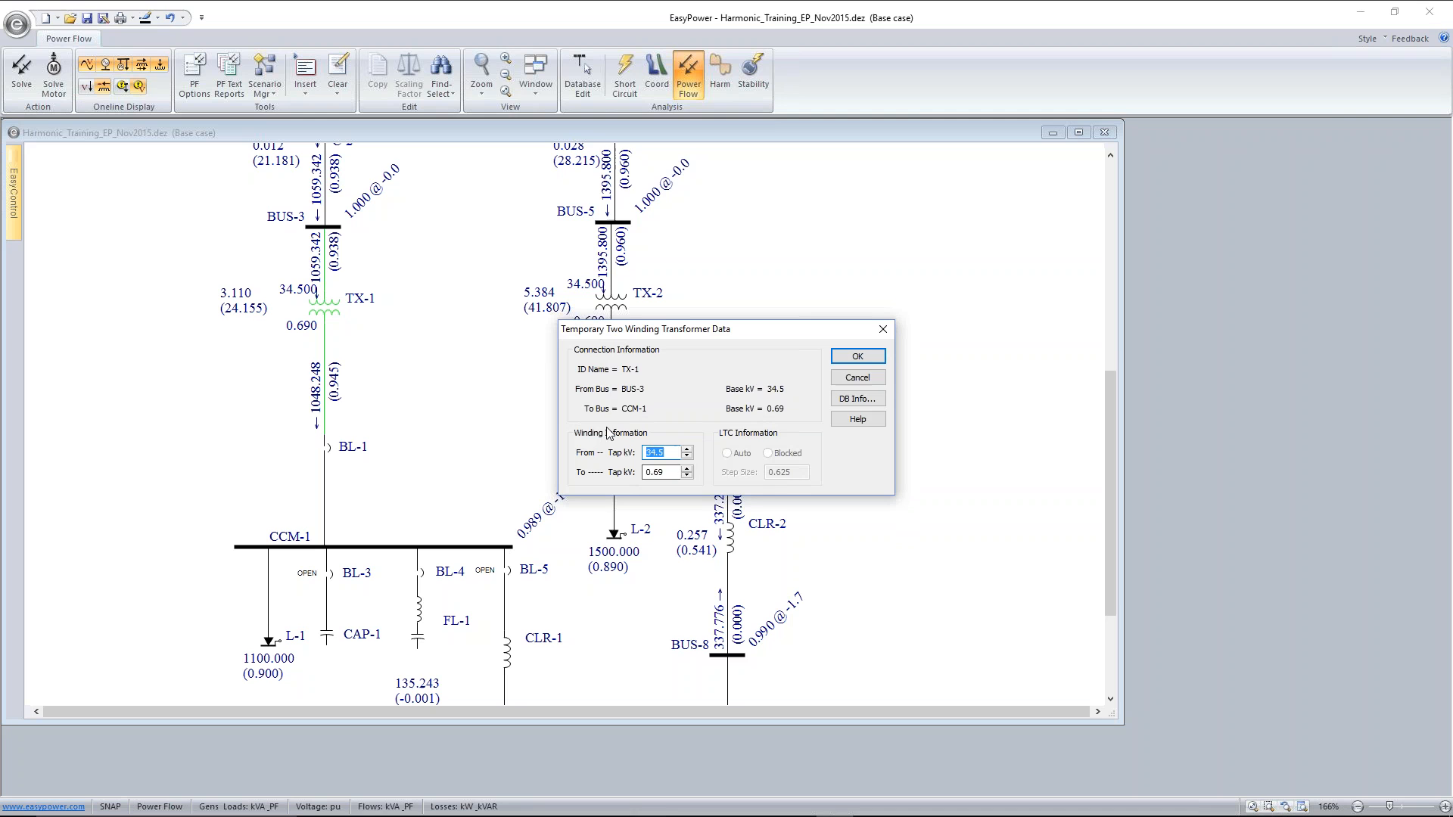
pyautogui.click(857, 378)
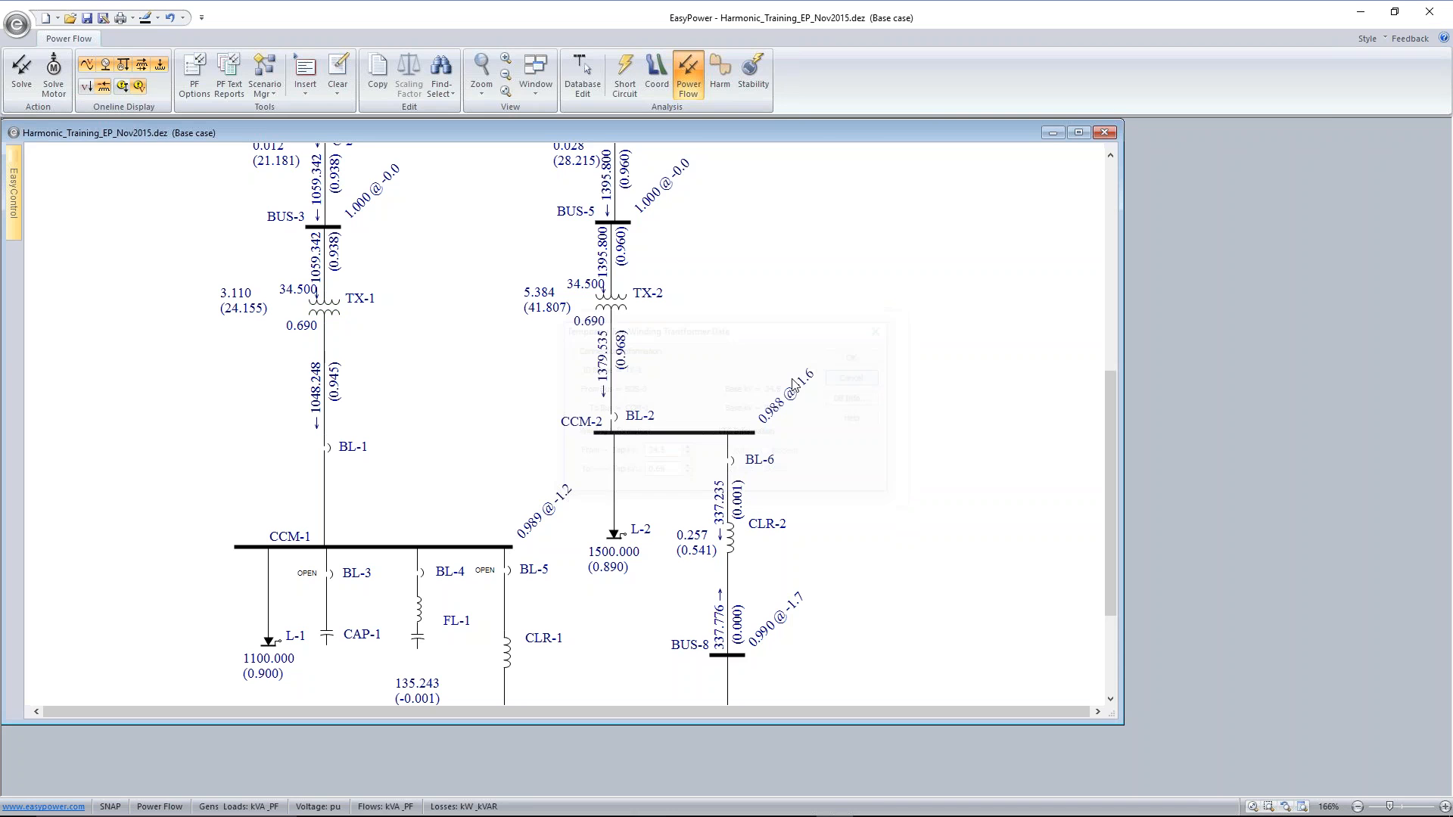
pyautogui.doubleClick(333, 310)
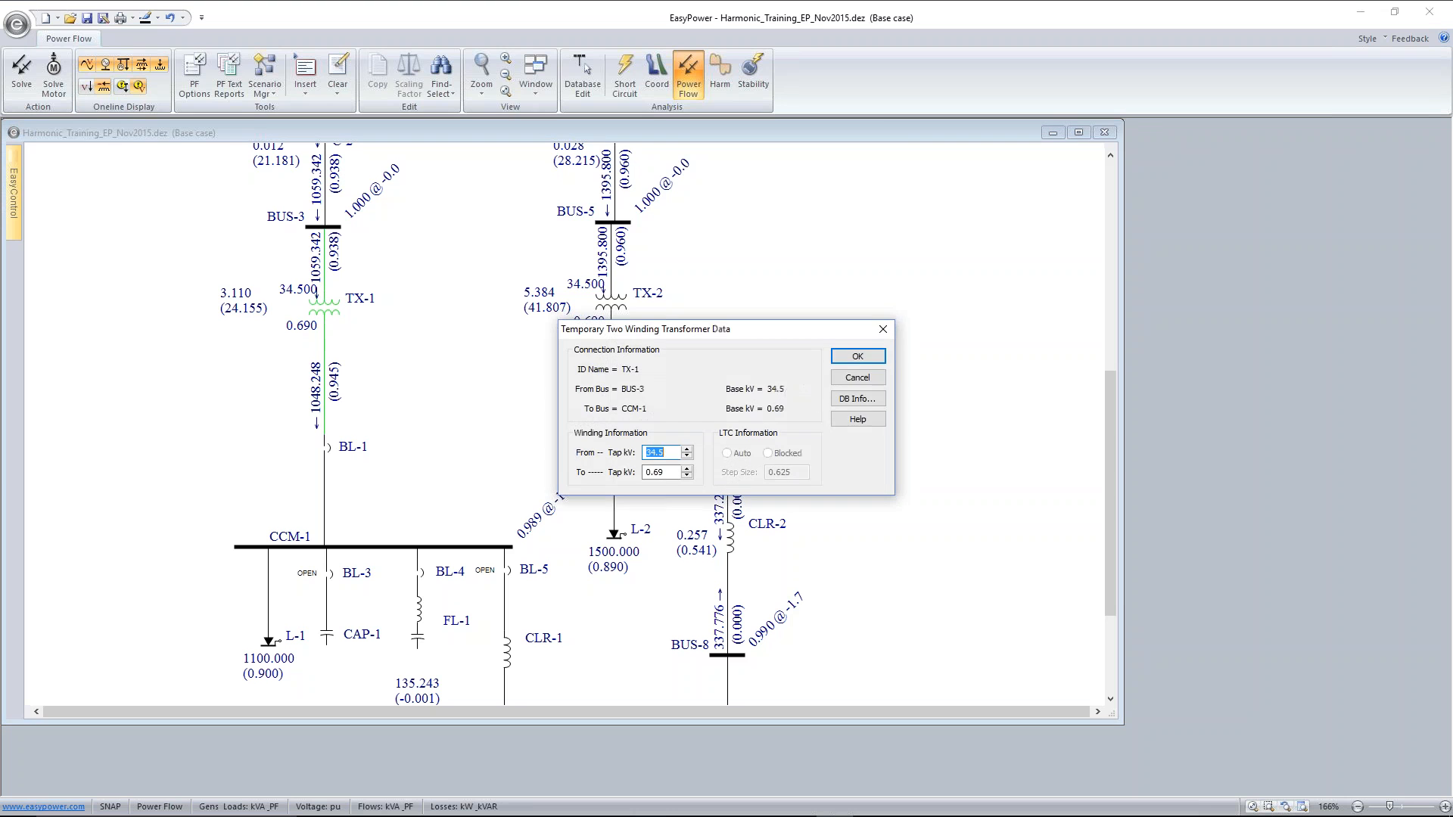
pyautogui.click(856, 356)
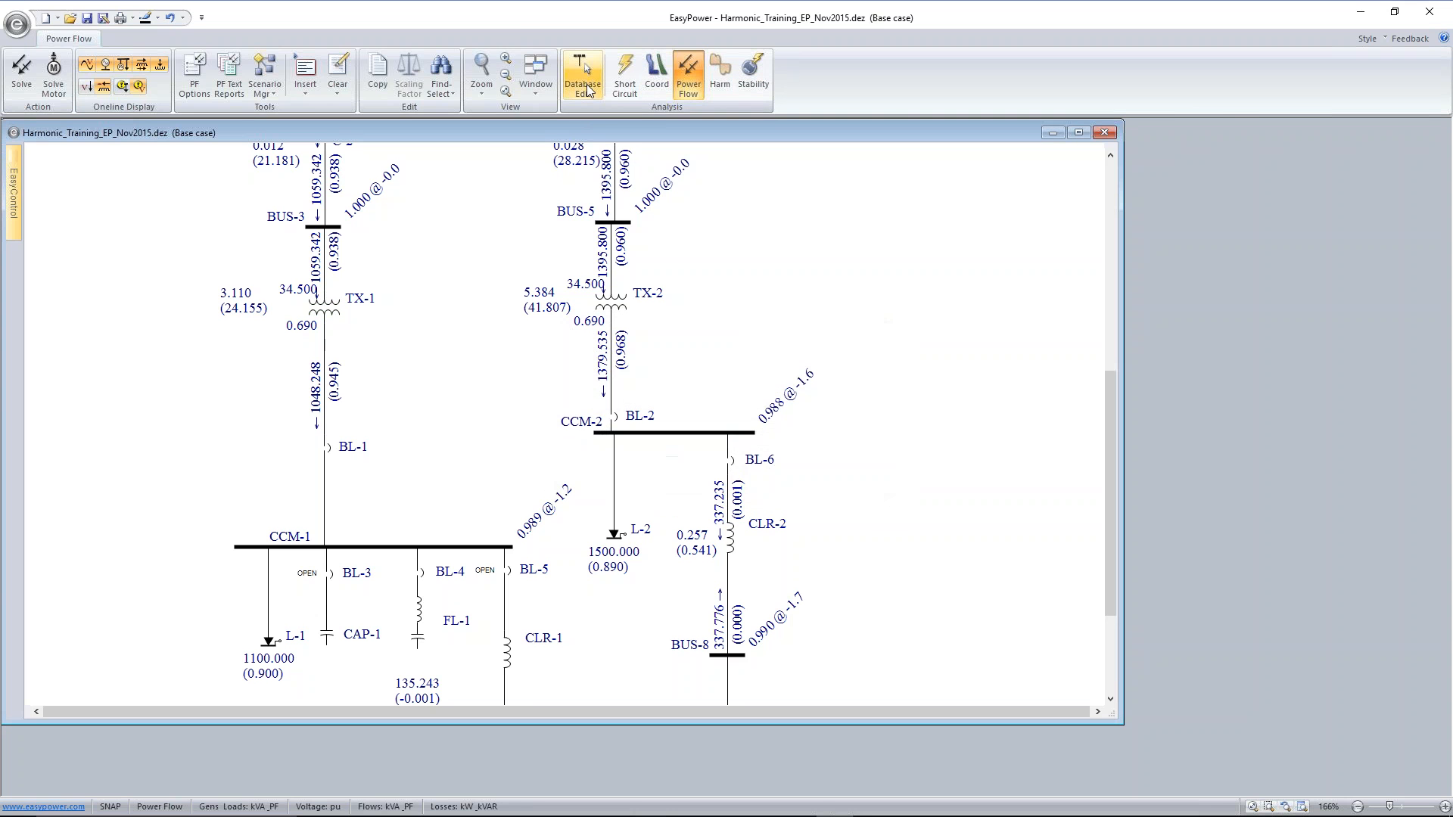
# Save the temporary changes to the database and switch TX-1's winding tap entry from Tap kV to Tap %
pyautogui.click(584, 85)
pyautogui.click(636, 452)
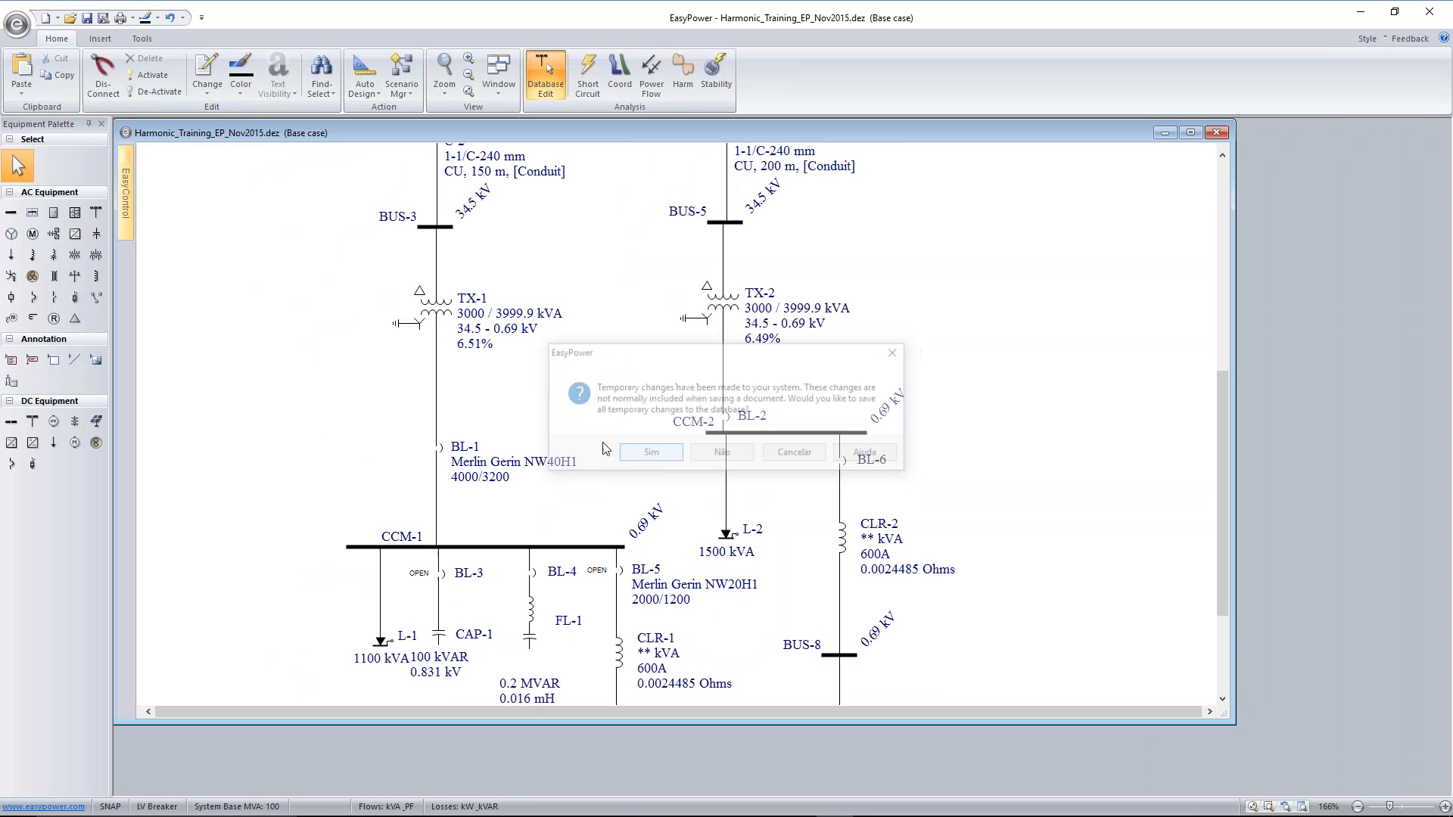
pyautogui.doubleClick(440, 315)
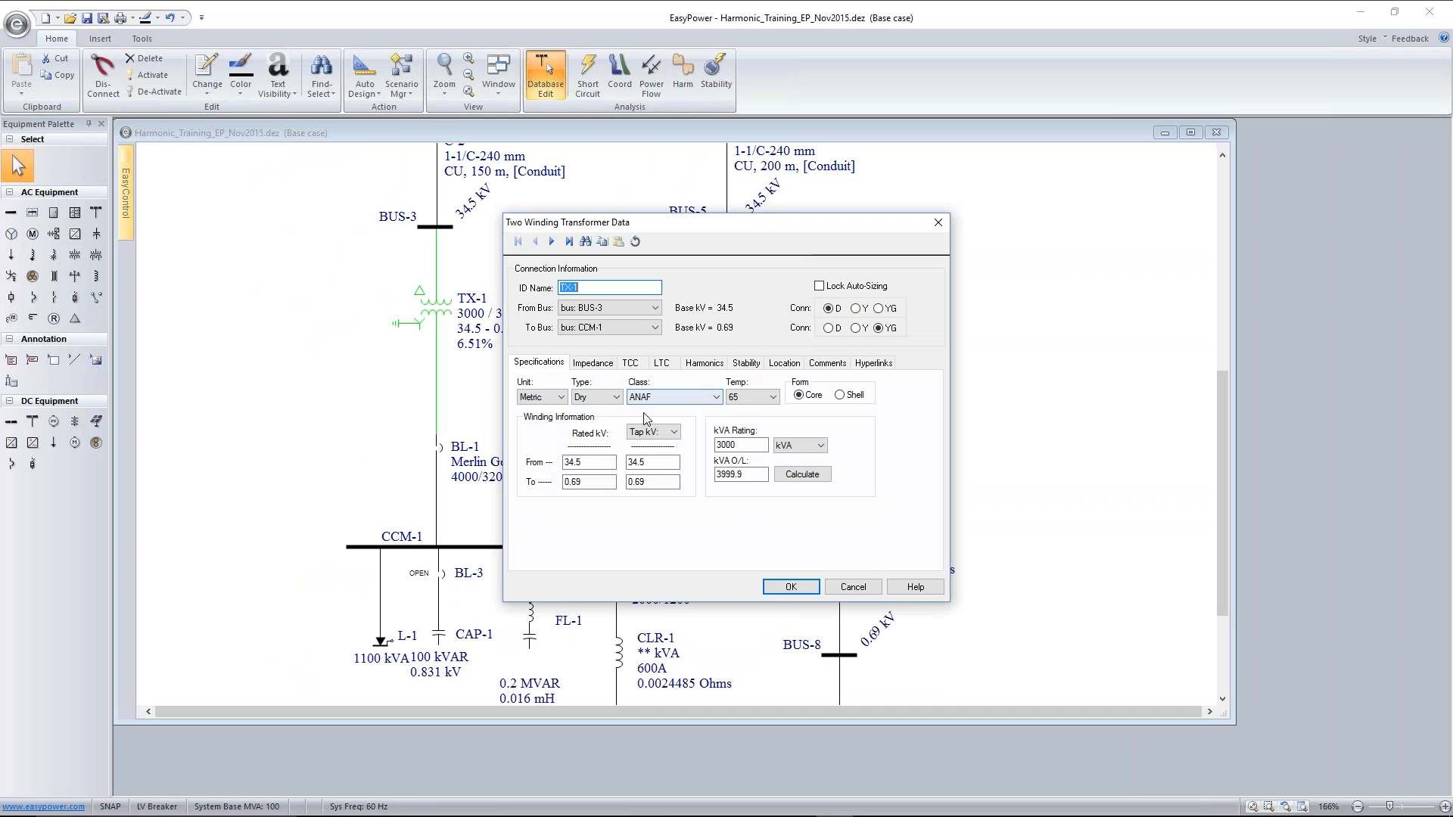
pyautogui.click(671, 433)
pyautogui.click(657, 456)
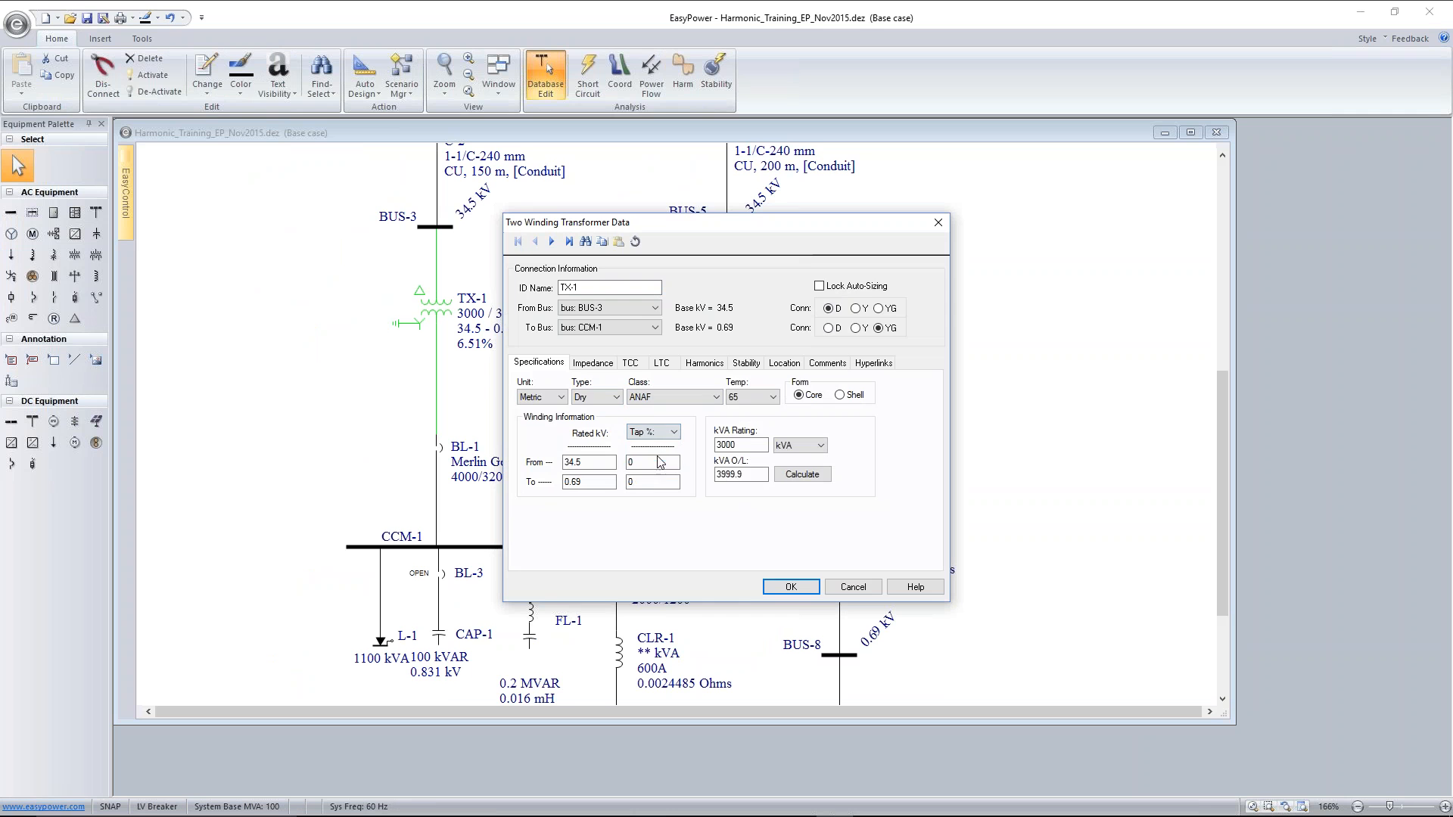
pyautogui.click(764, 588)
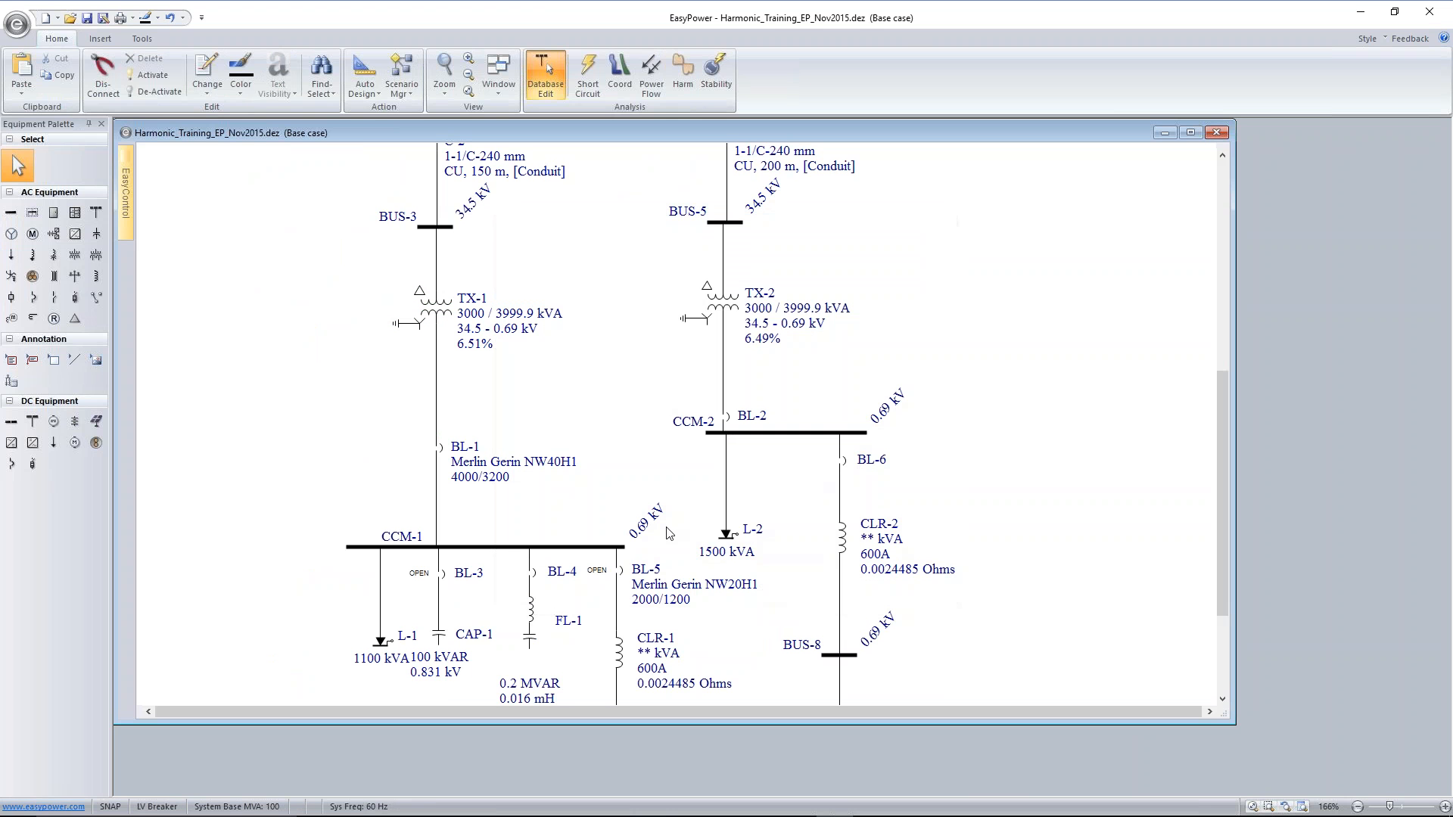
# Return to power flow analysis, solve it, and set TX-1's From-side tap to 2.5%
pyautogui.click(651, 76)
pyautogui.click(17, 67)
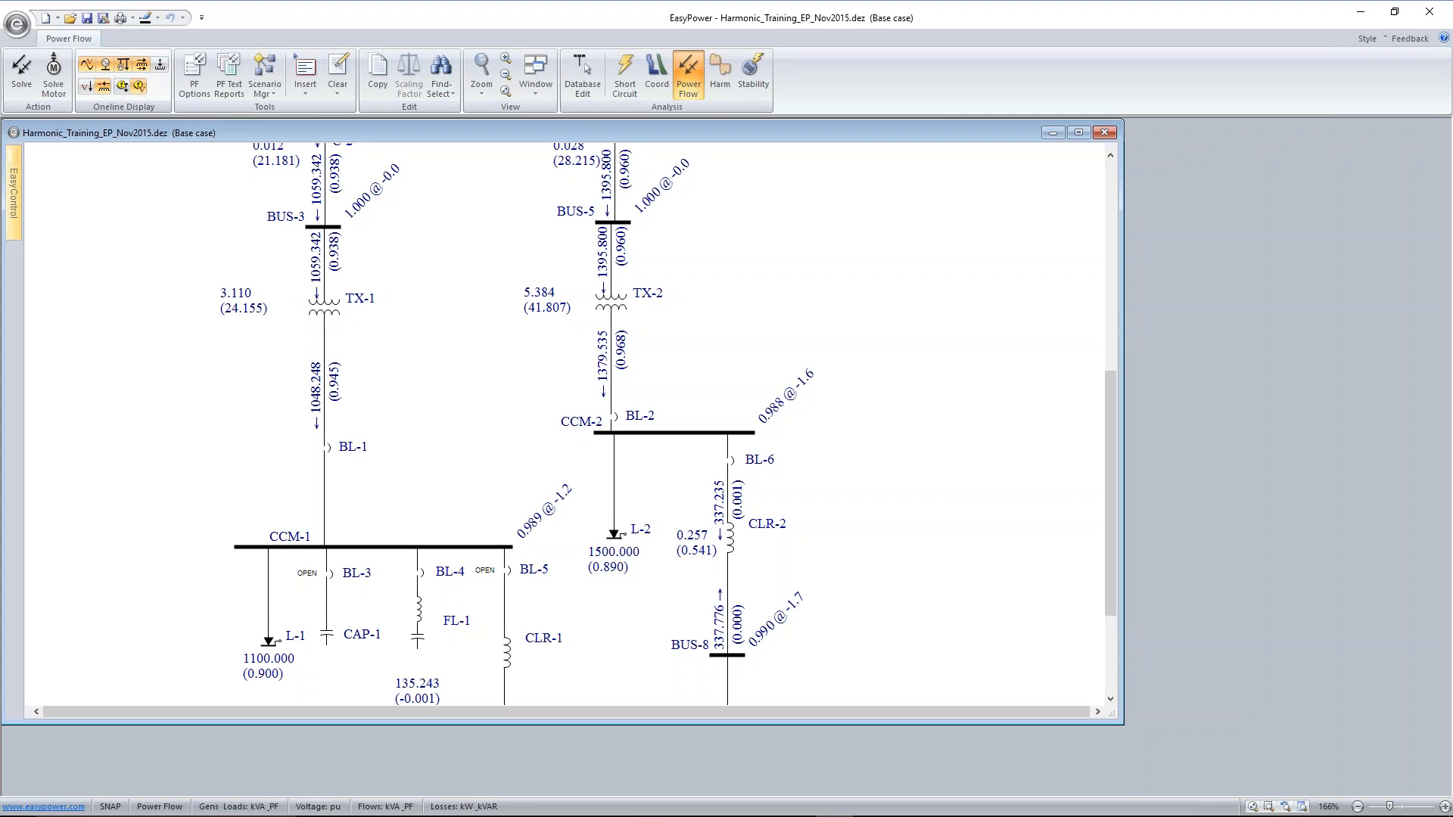
pyautogui.doubleClick(331, 313)
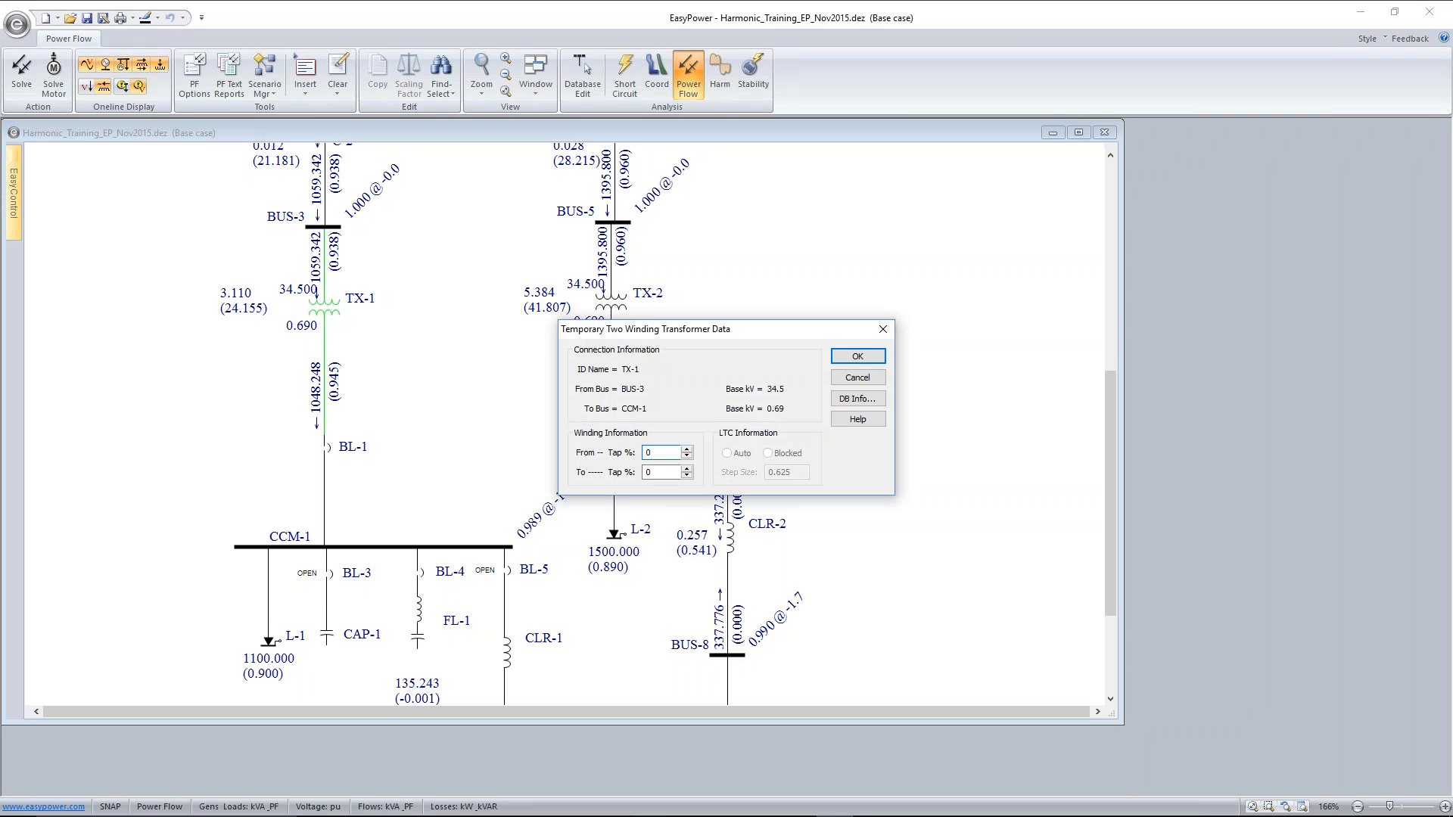
pyautogui.write('2.5')
pyautogui.click(868, 356)
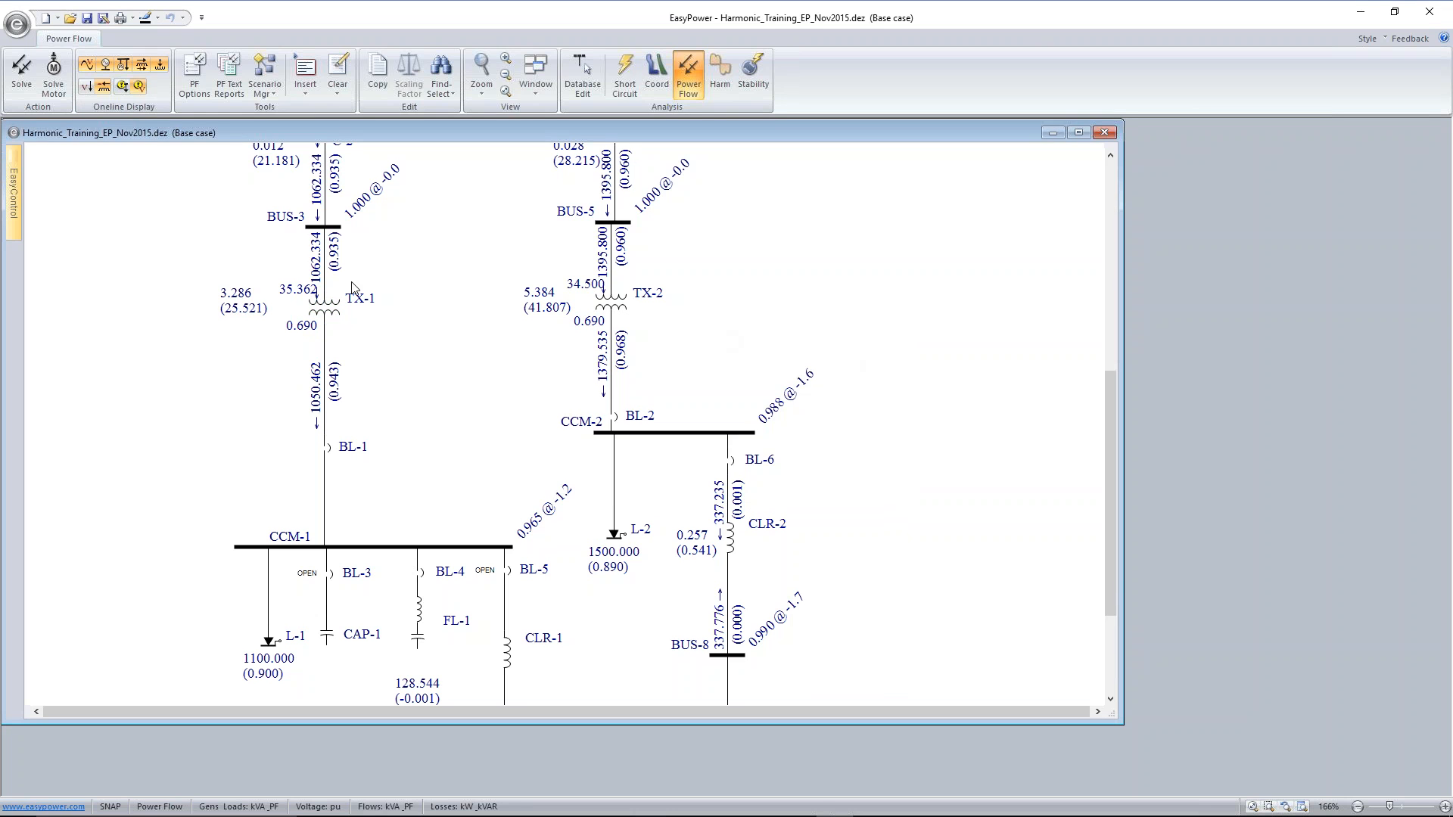
# Set TX-1's From-side tap to -2.5% in its temporary data
pyautogui.doubleClick(327, 309)
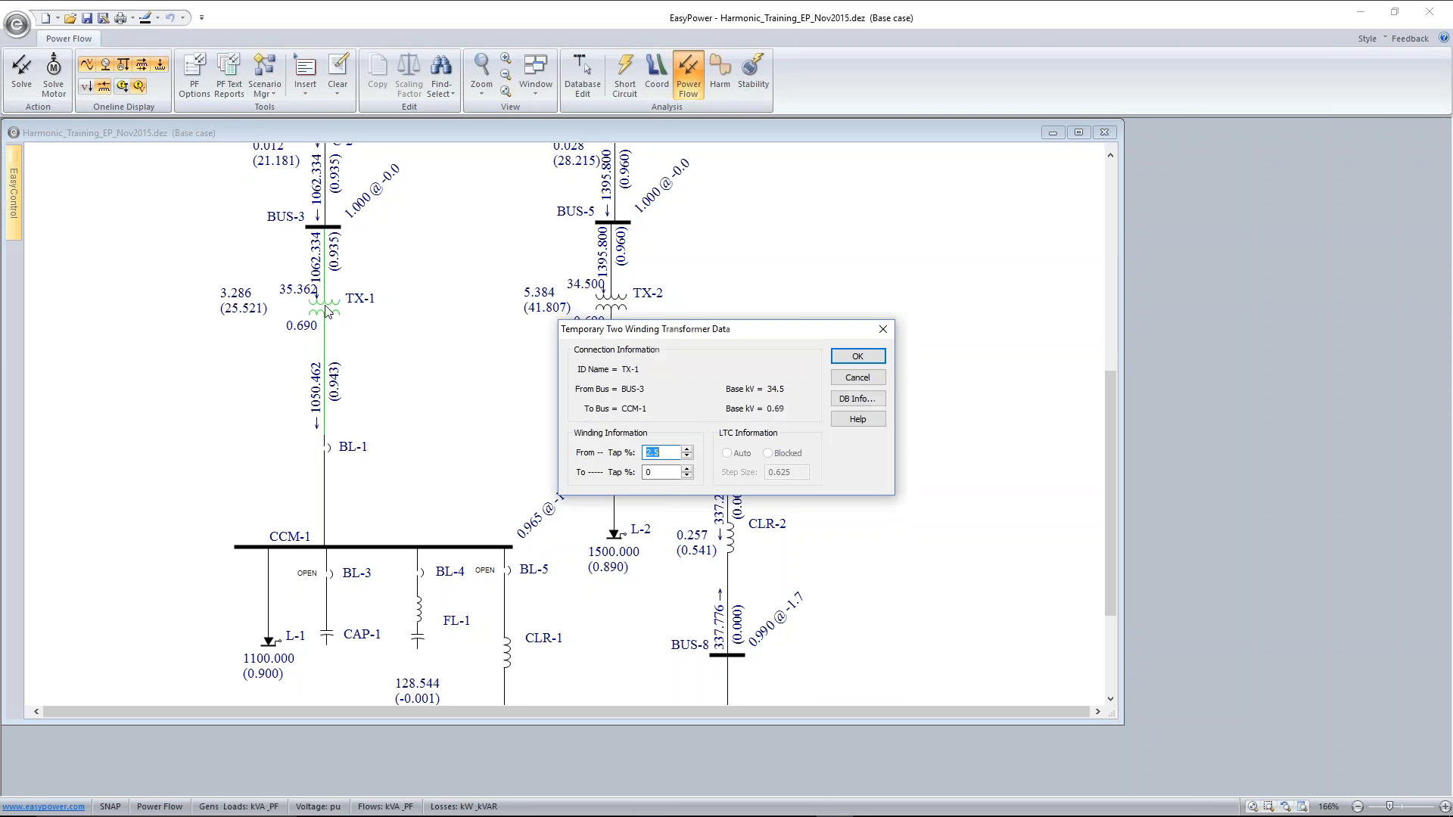
pyautogui.click(650, 453)
pyautogui.write('-')
pyautogui.click(842, 357)
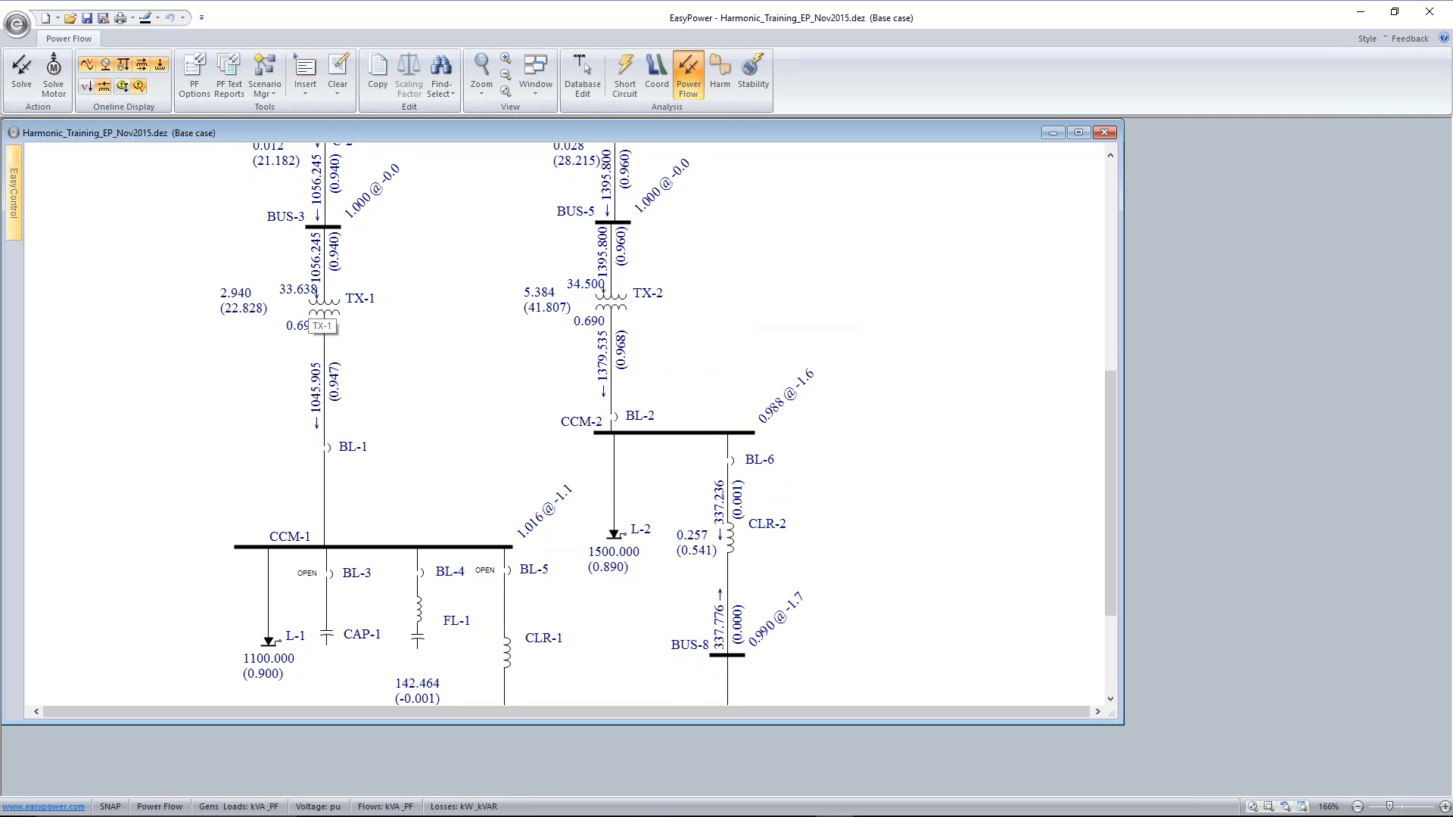
# Review the one-line output units in the power flow options and save the temporary changes to the database
pyautogui.click(194, 74)
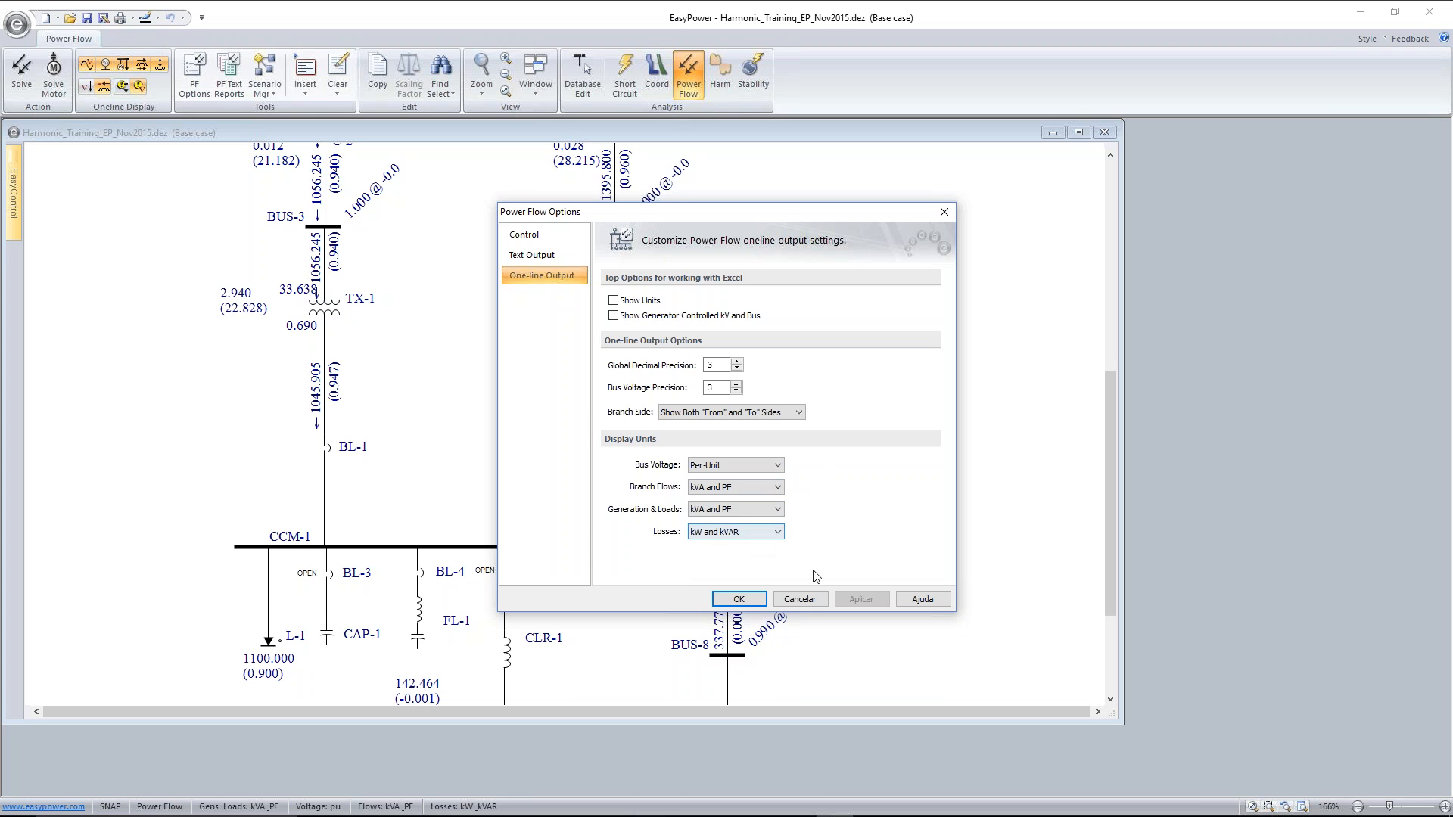
pyautogui.click(739, 599)
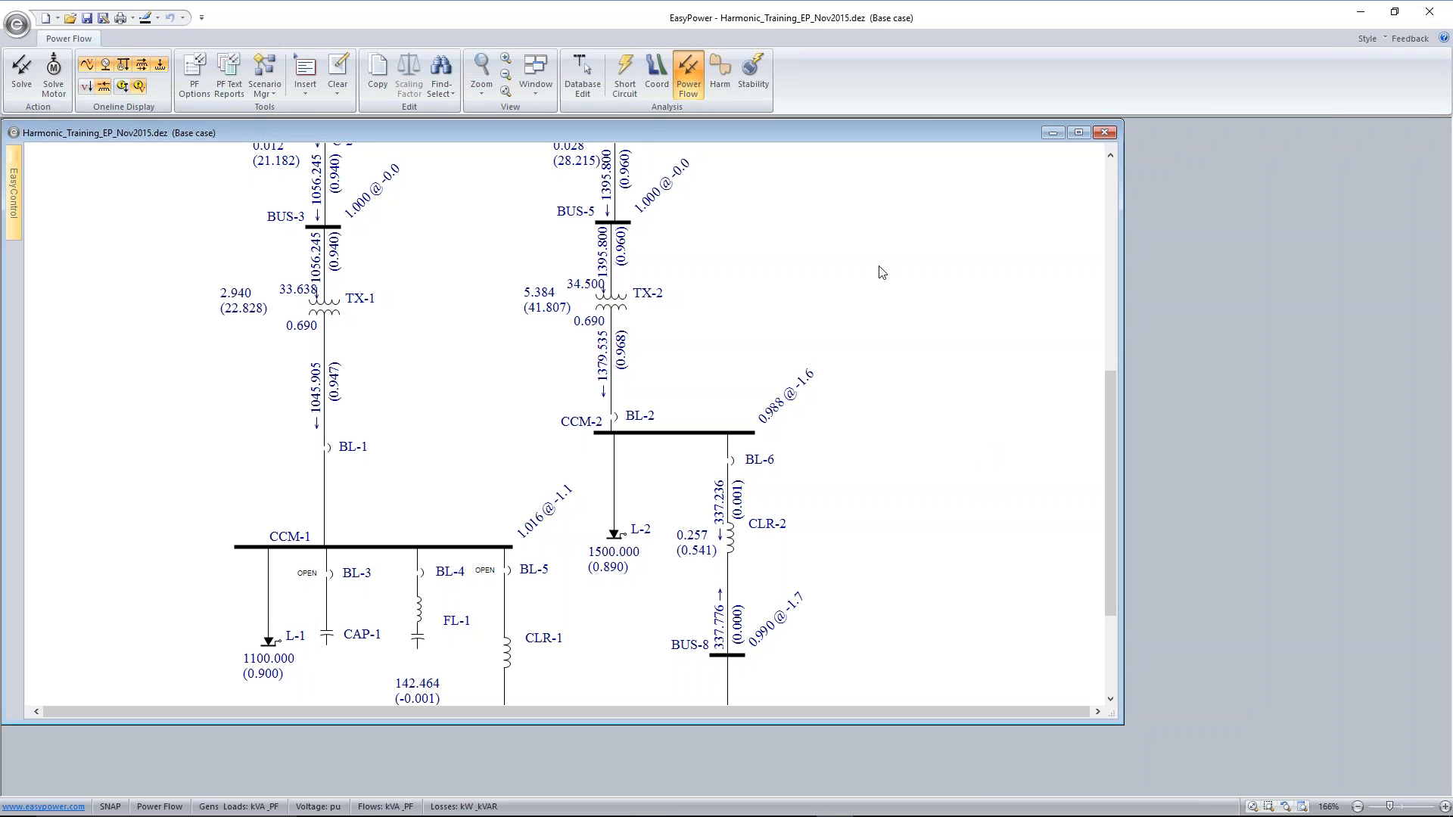
pyautogui.click(581, 82)
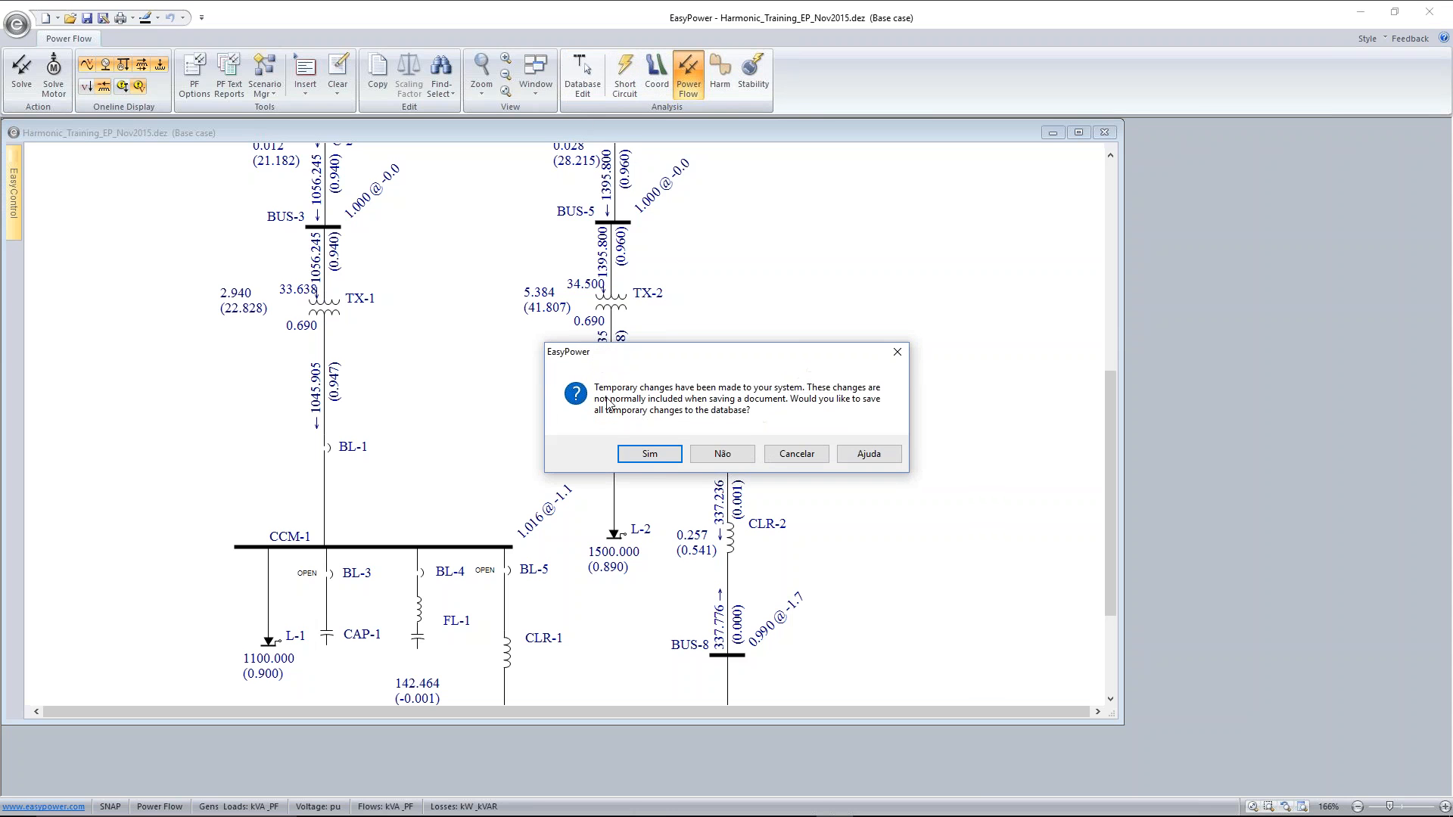
pyautogui.click(647, 451)
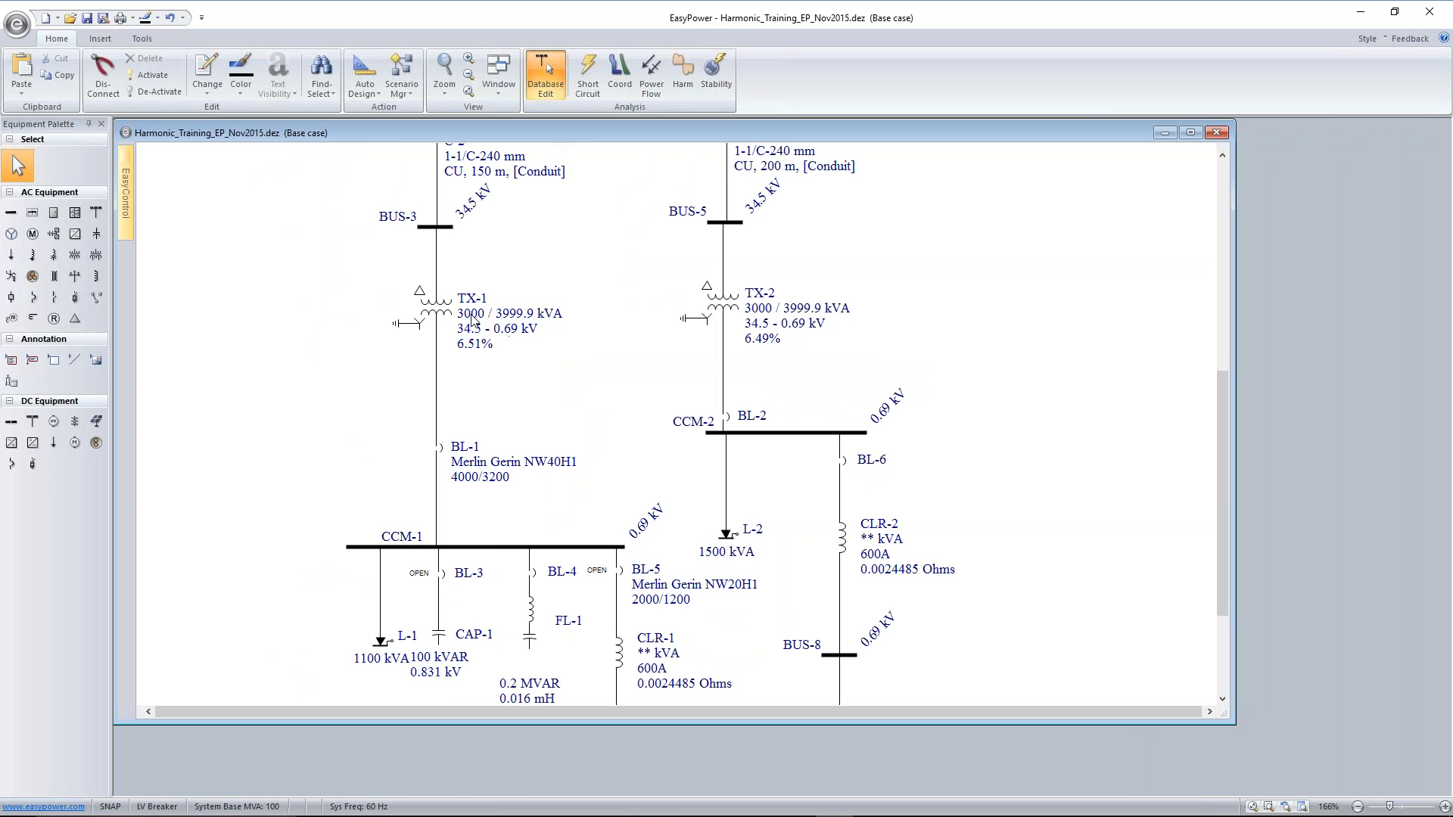
# Open TX-1's transformer data, examine the nameplate photo linked as Placa_trafo up close, and close it without editing
pyautogui.click(447, 312)
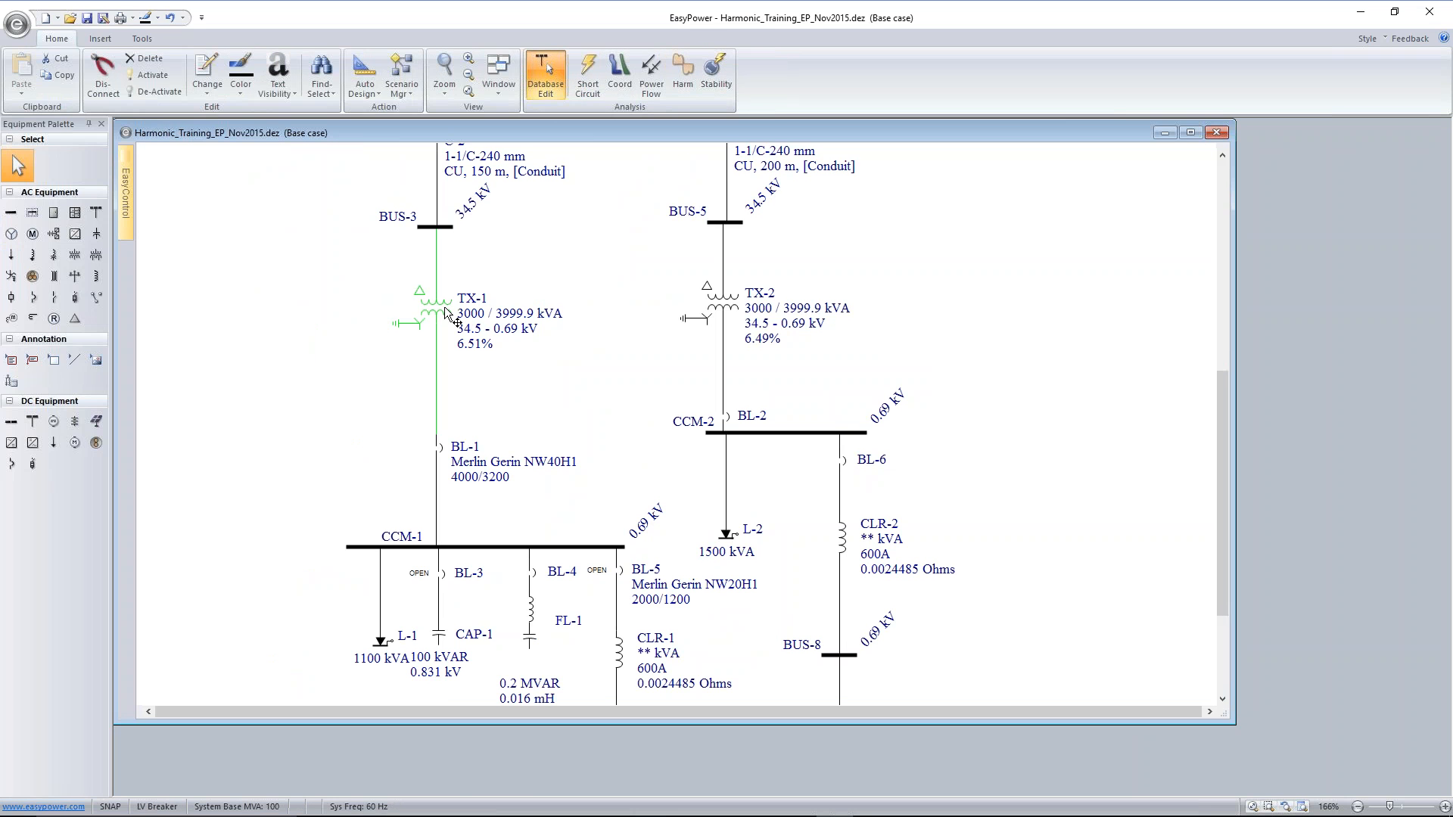
pyautogui.doubleClick(448, 314)
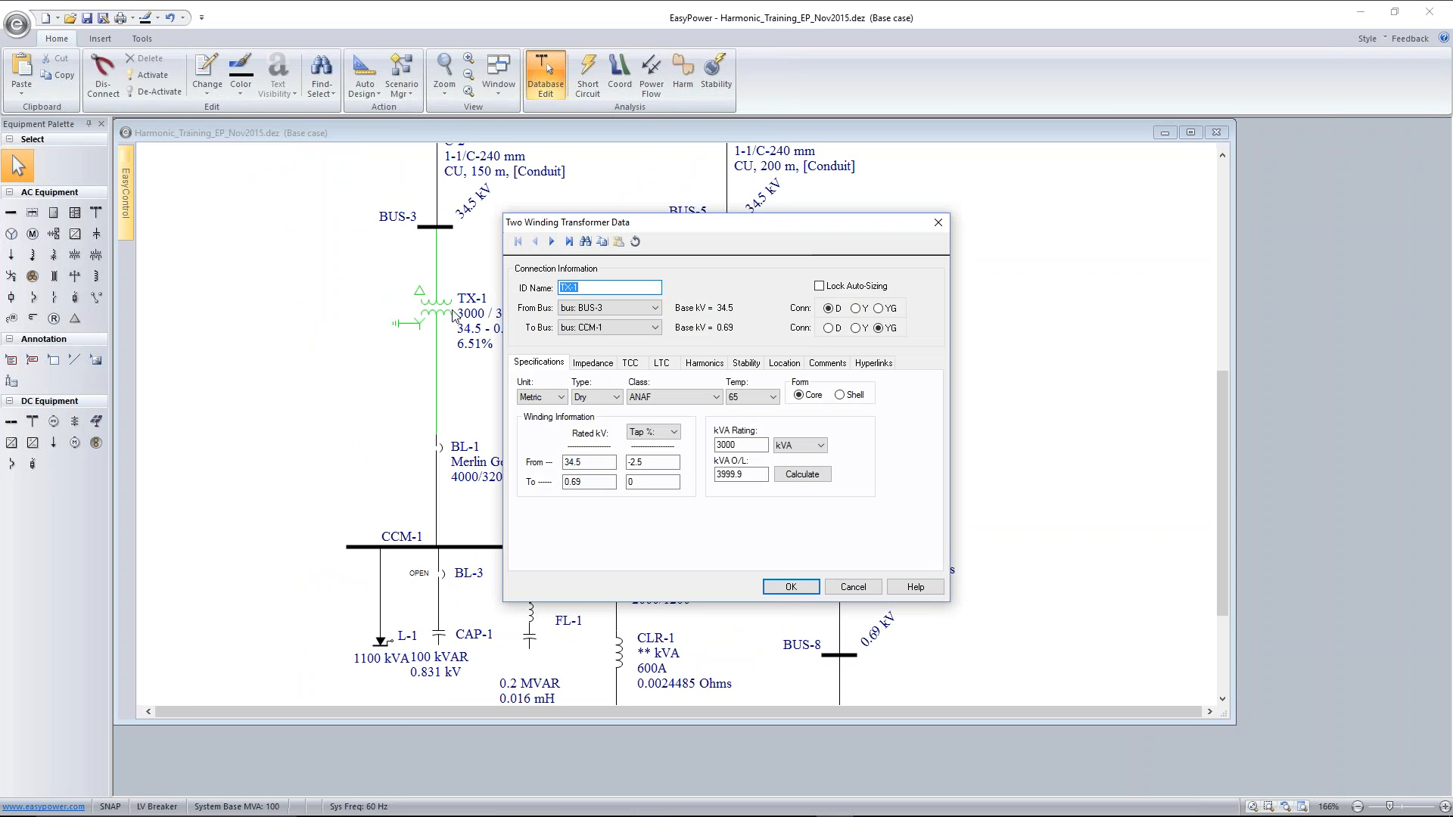
pyautogui.click(579, 397)
pyautogui.click(876, 365)
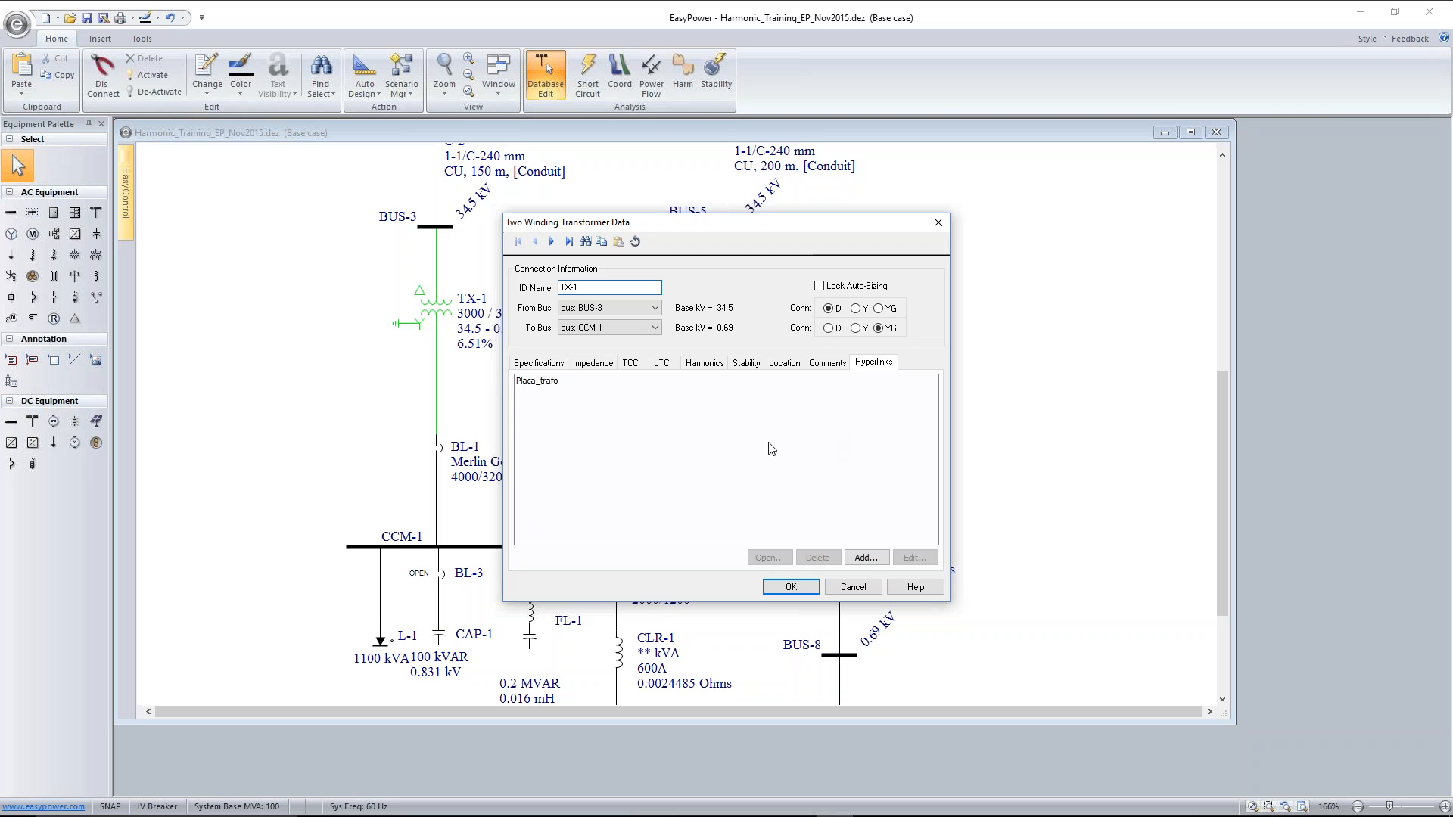
pyautogui.click(550, 384)
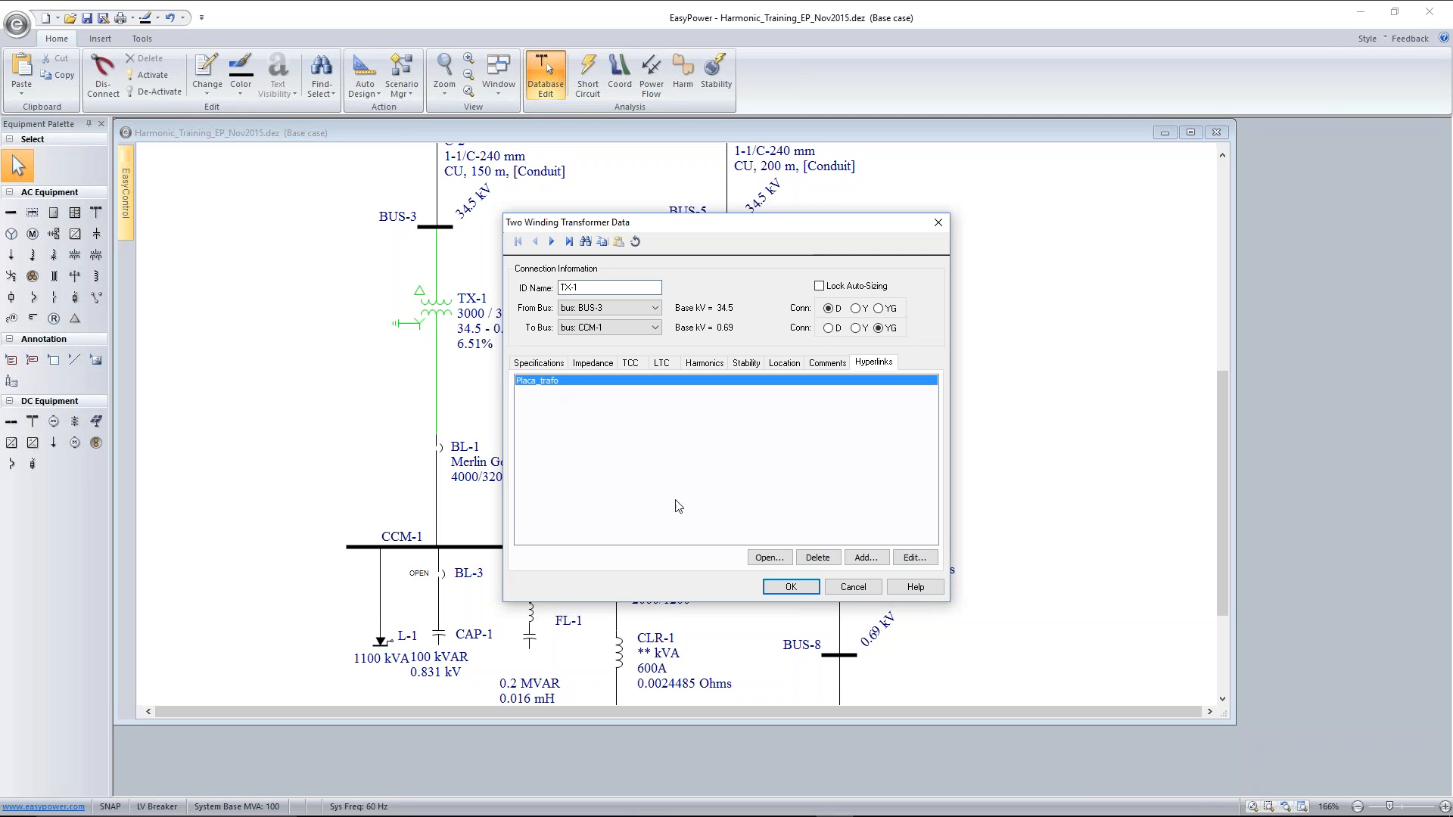
pyautogui.click(767, 559)
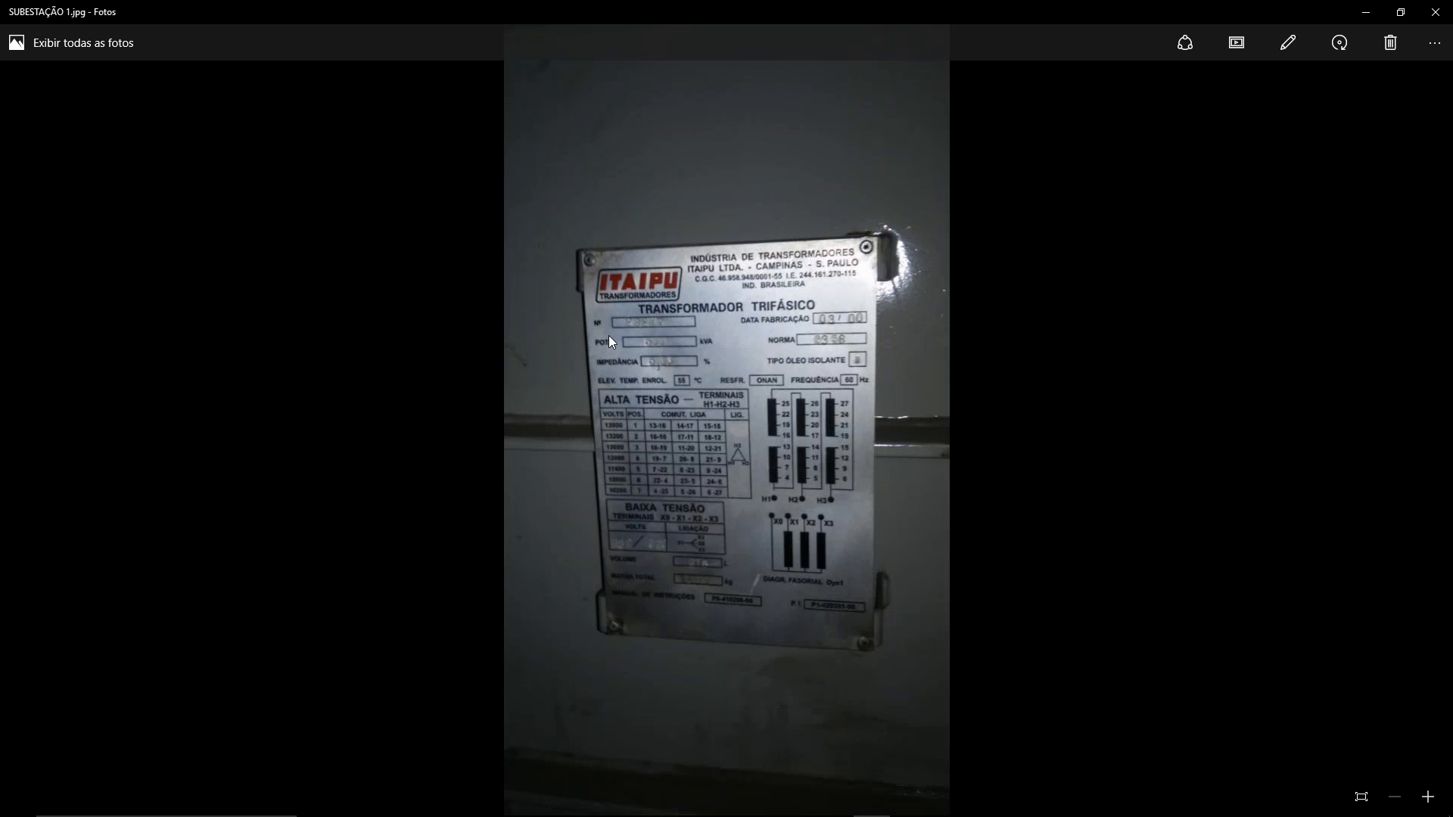
pyautogui.scroll(2, 735, 432)
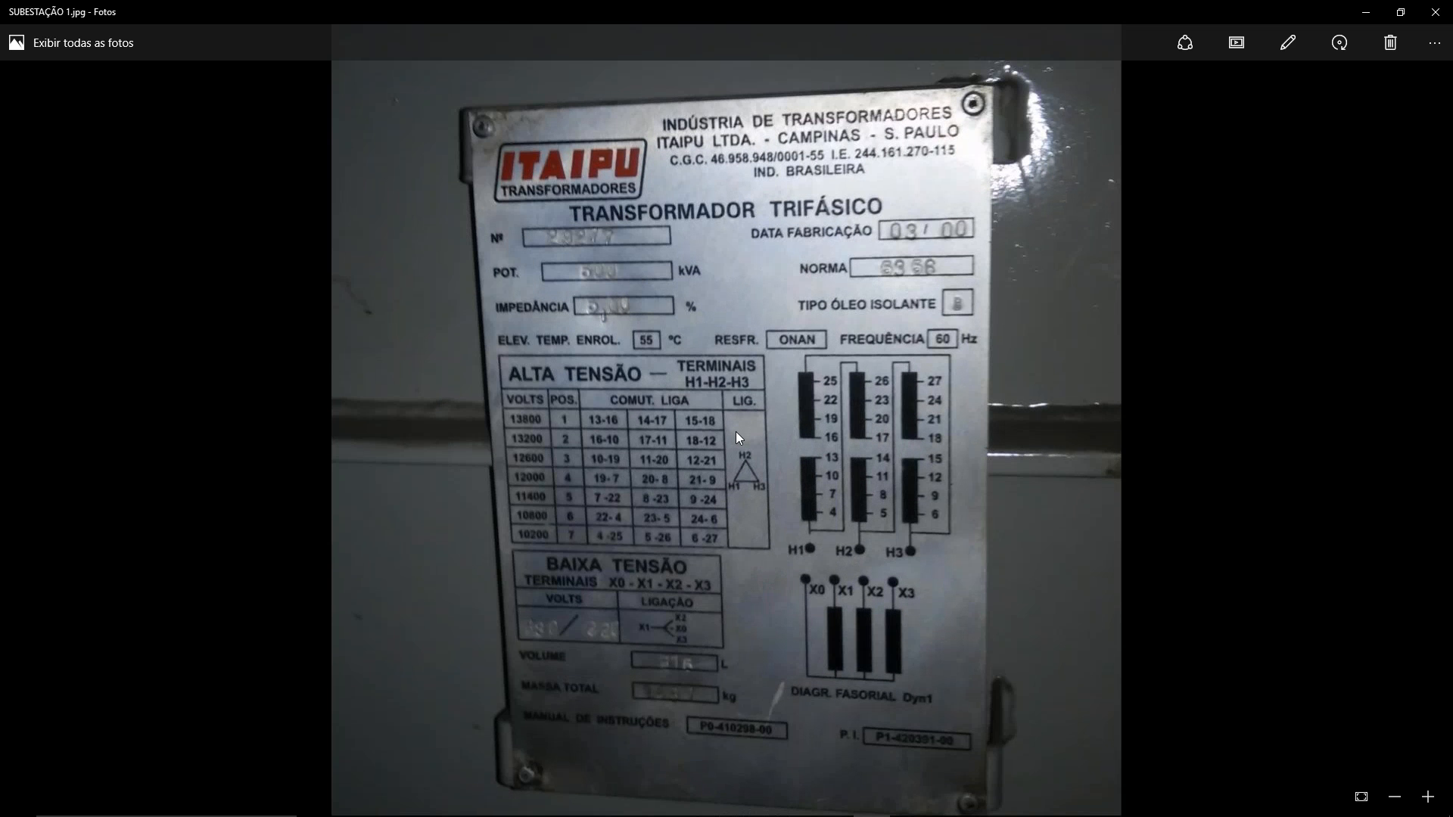
pyautogui.scroll(-2, 735, 431)
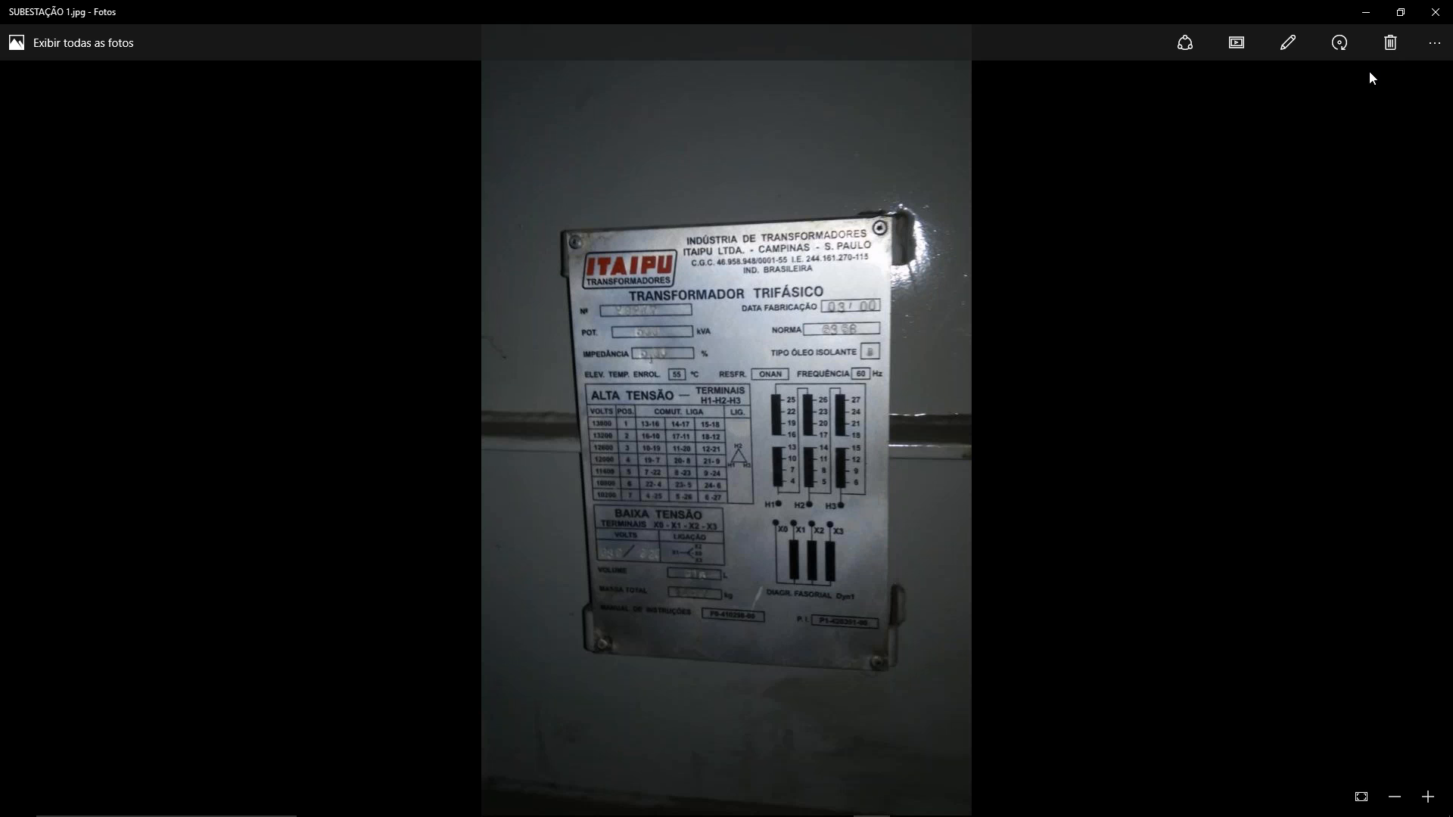
pyautogui.click(1434, 13)
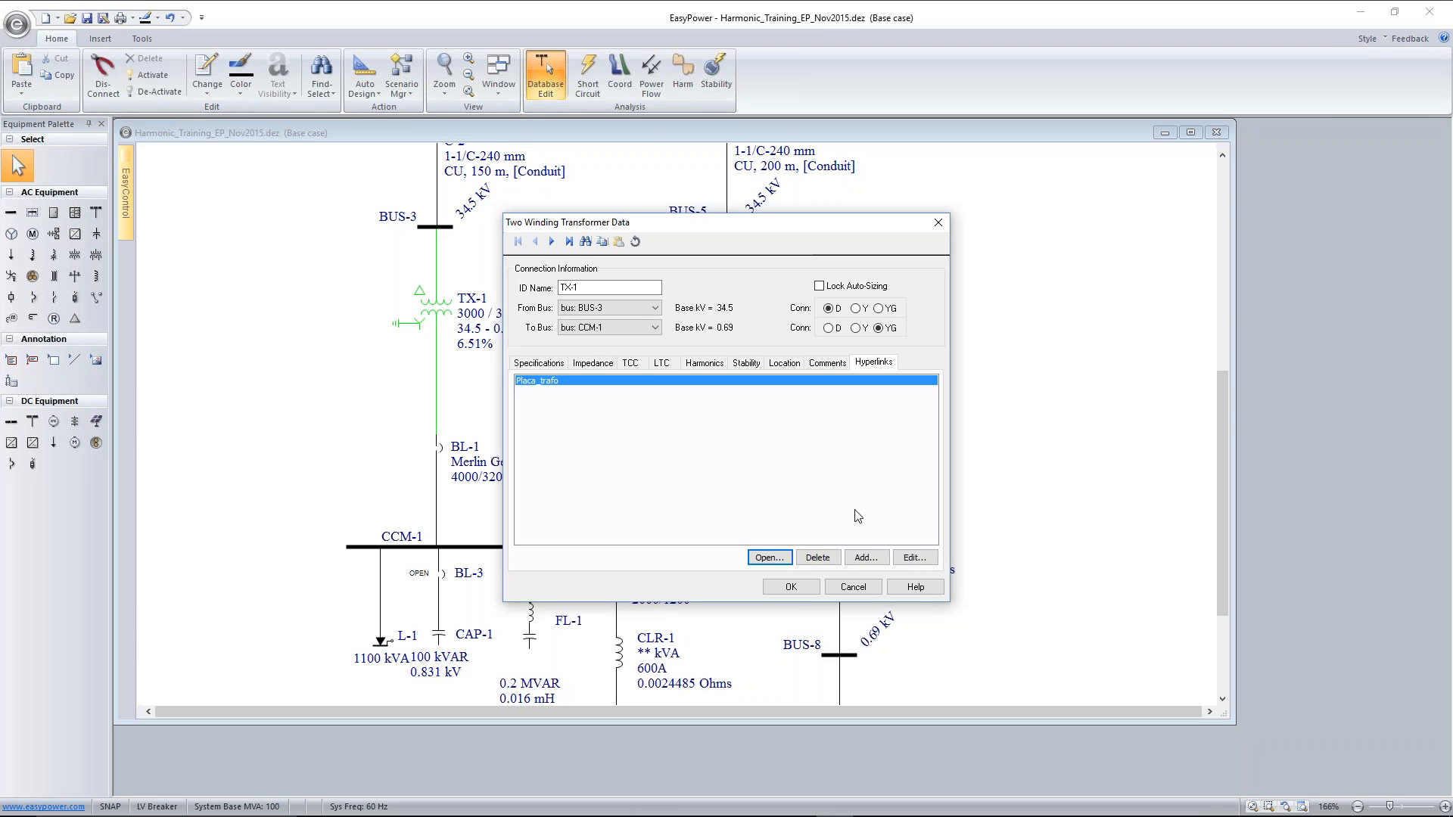
pyautogui.click(853, 588)
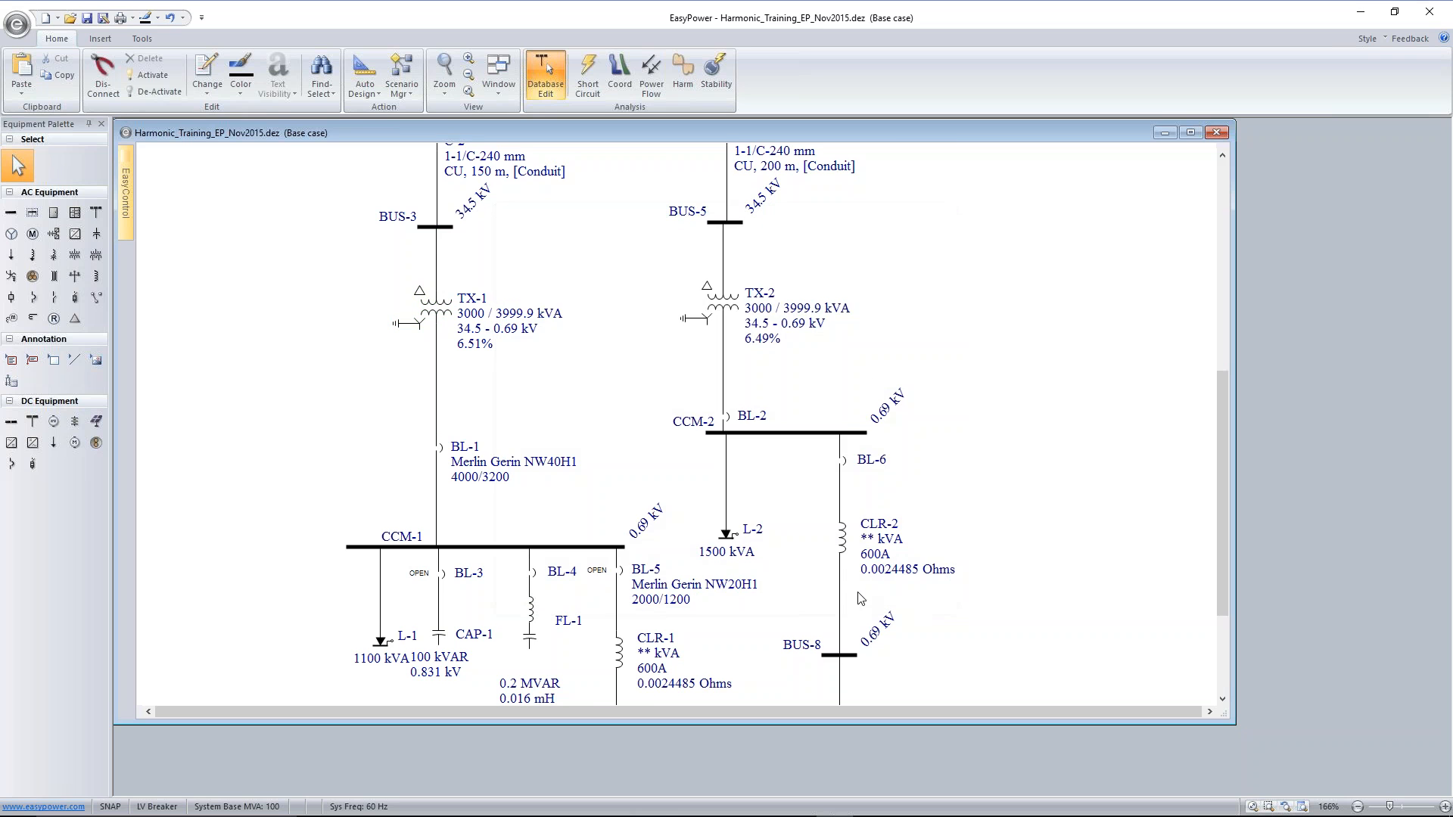
# Select bus CCM-1 with BL-1 and its load branches, excluding TX-1, and create a new drawing from the selection
pyautogui.scroll(-2, 694, 503)
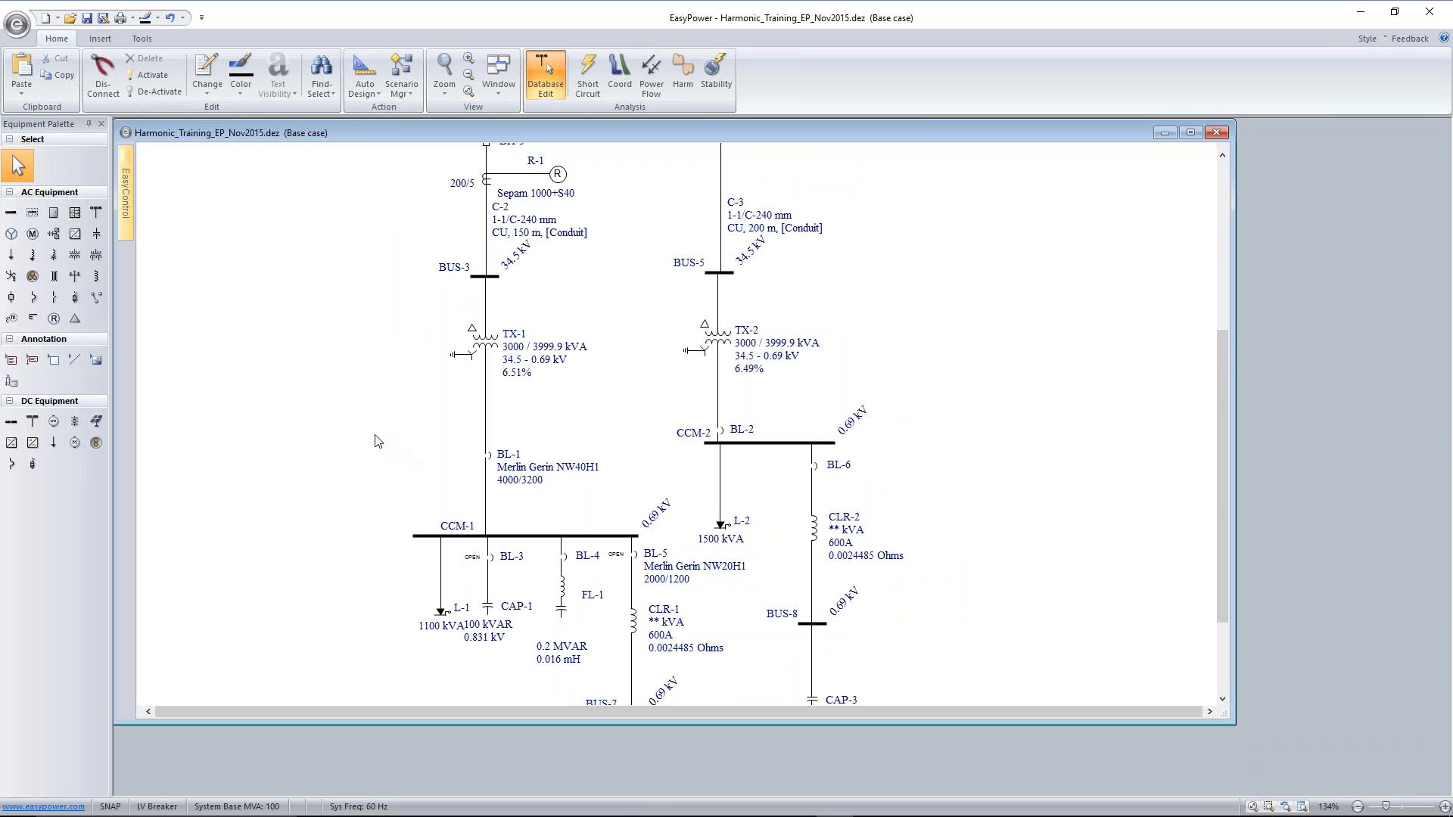
pyautogui.moveTo(364, 425); pyautogui.dragTo(655, 643)
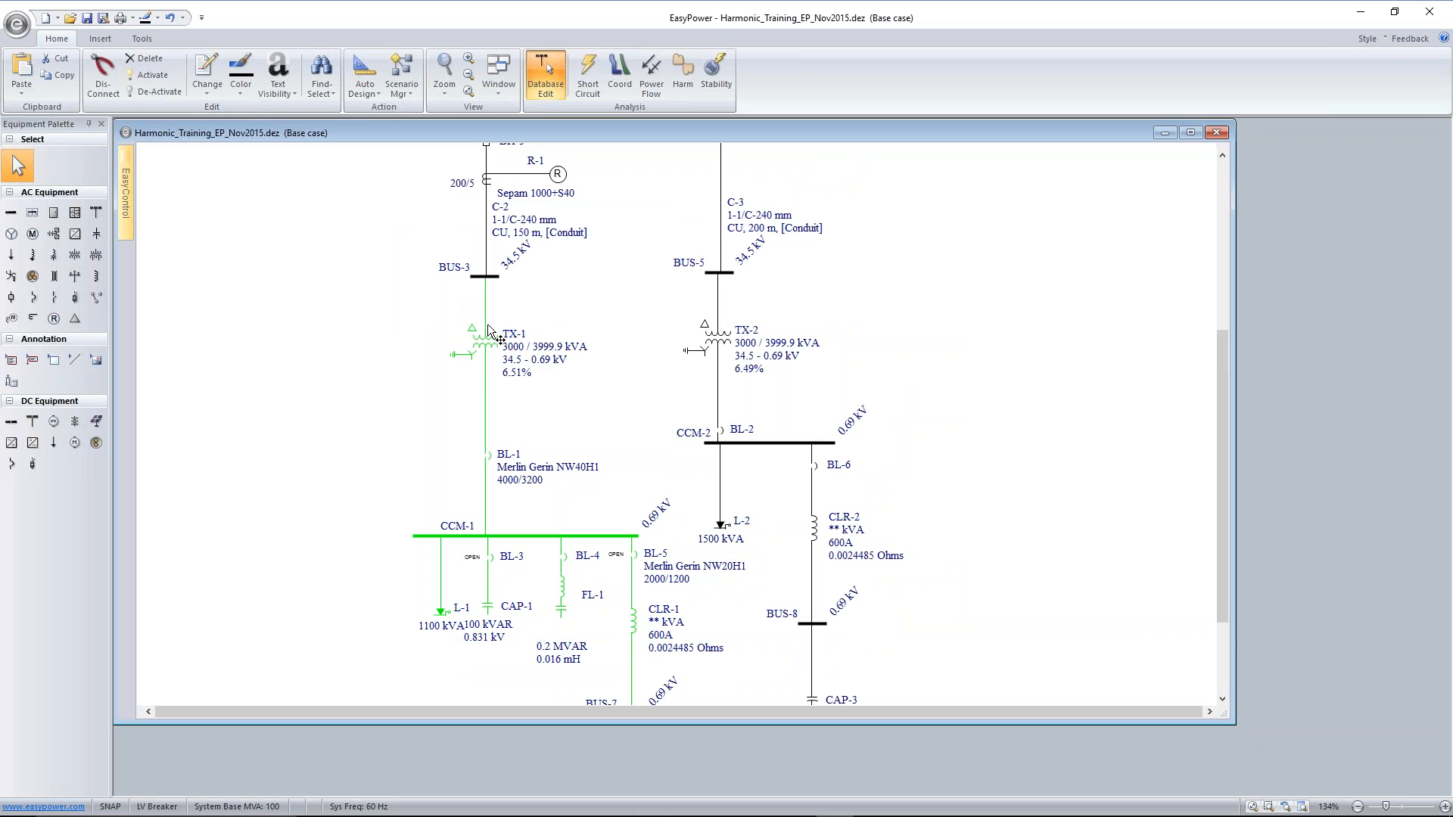
pyautogui.keyDown('ctrl'); pyautogui.click(483, 342); pyautogui.keyUp('ctrl')
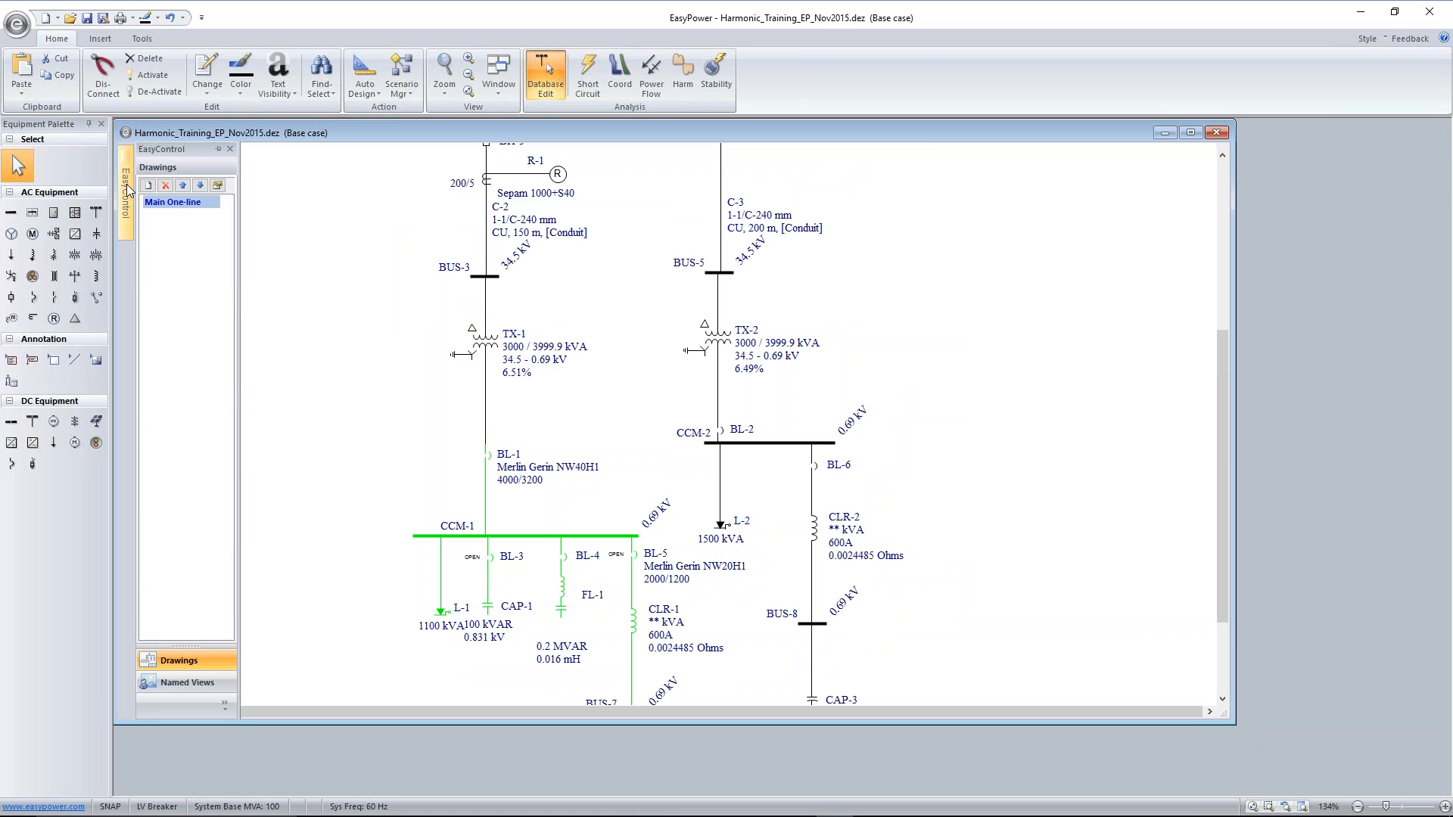
pyautogui.click(147, 185)
pyautogui.moveTo(306, 171); pyautogui.dragTo(505, 353)
pyautogui.moveTo(403, 249); pyautogui.dragTo(696, 405)
pyautogui.scroll(6, 757, 409)
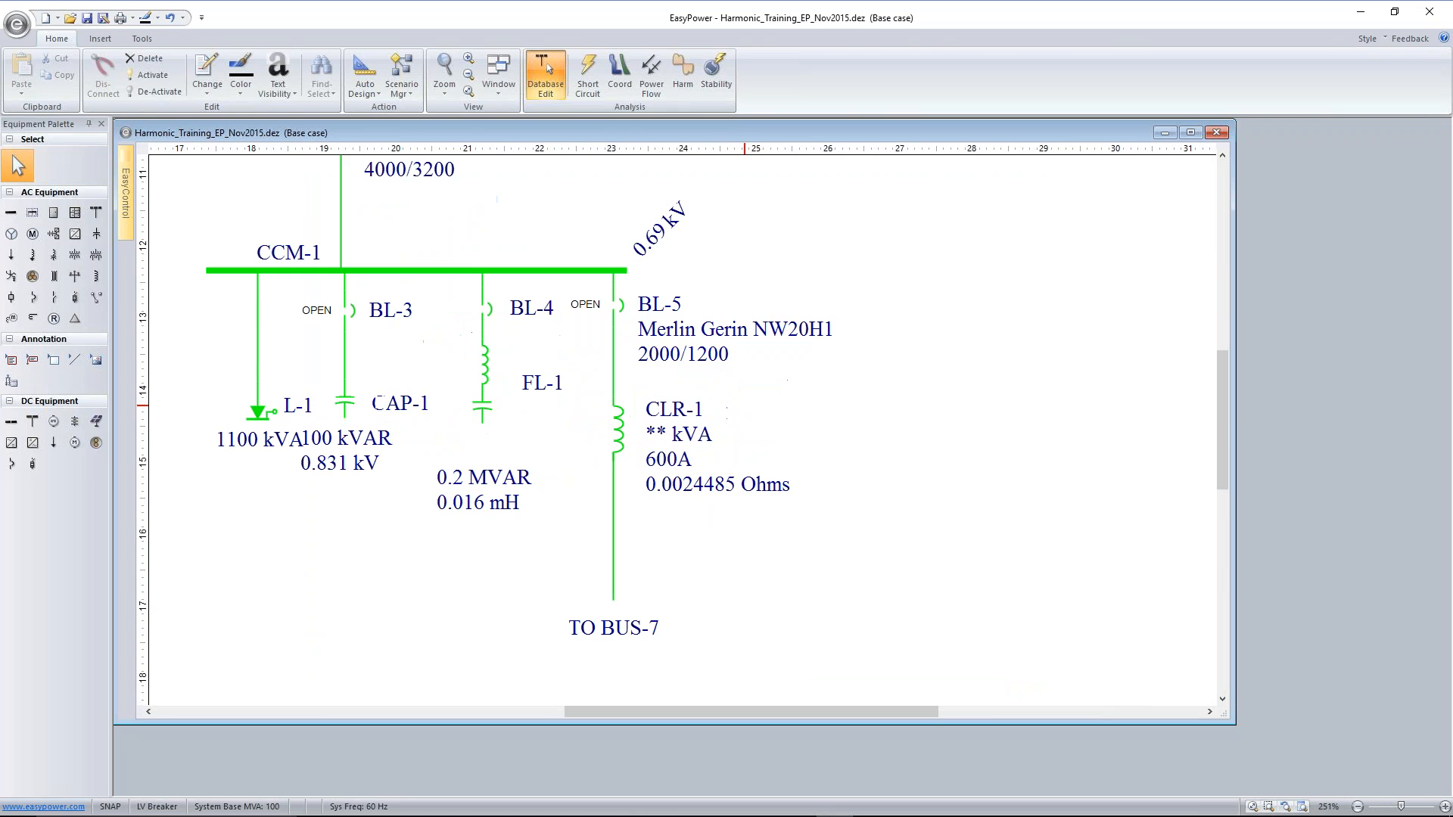